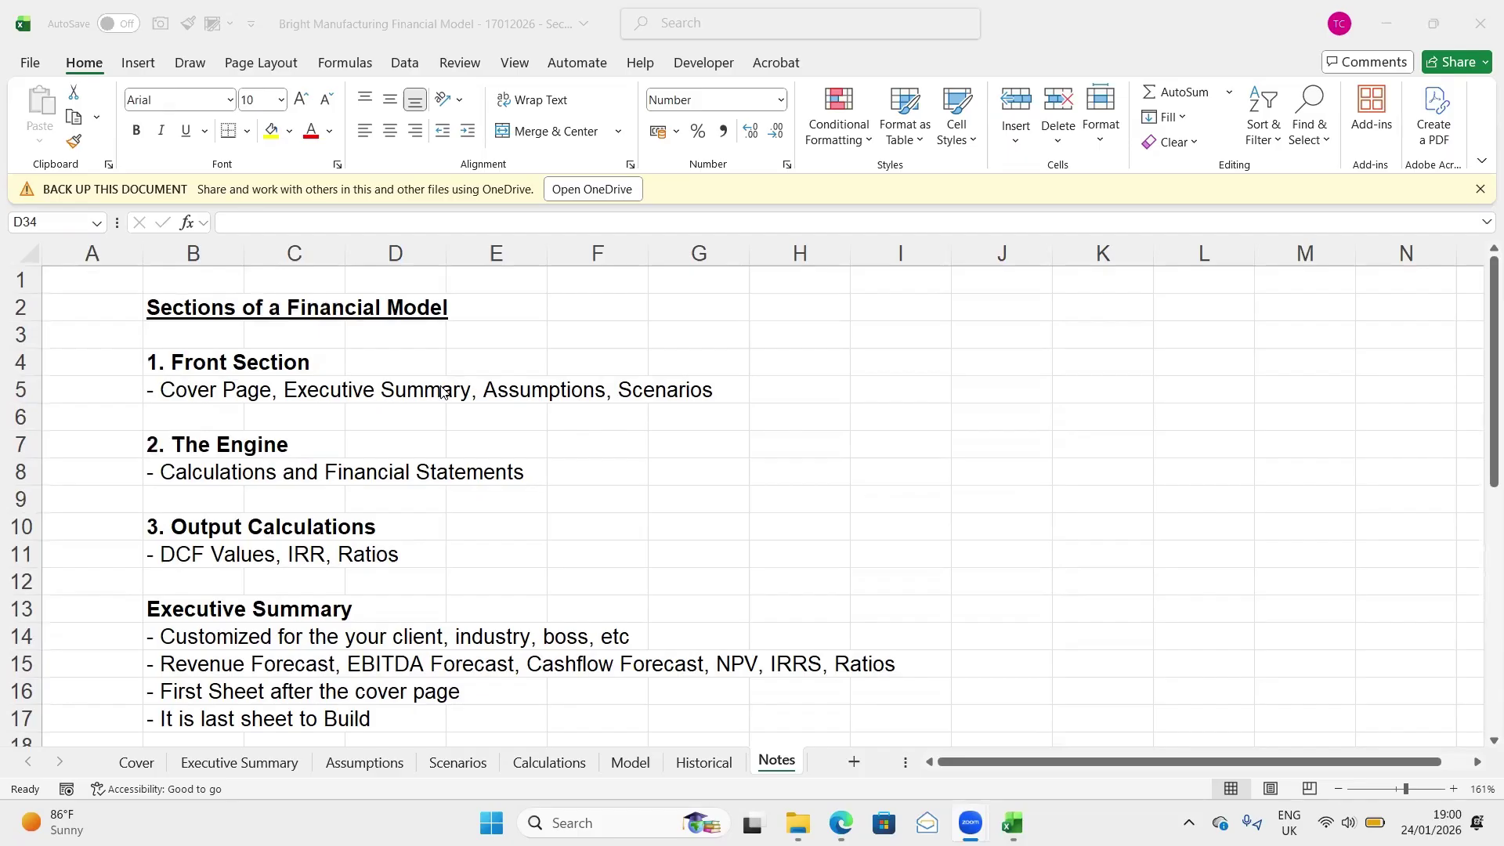
Review the Sections of a Financial Model heading and the Front Section entry in the Notes sheet
click(163, 308)
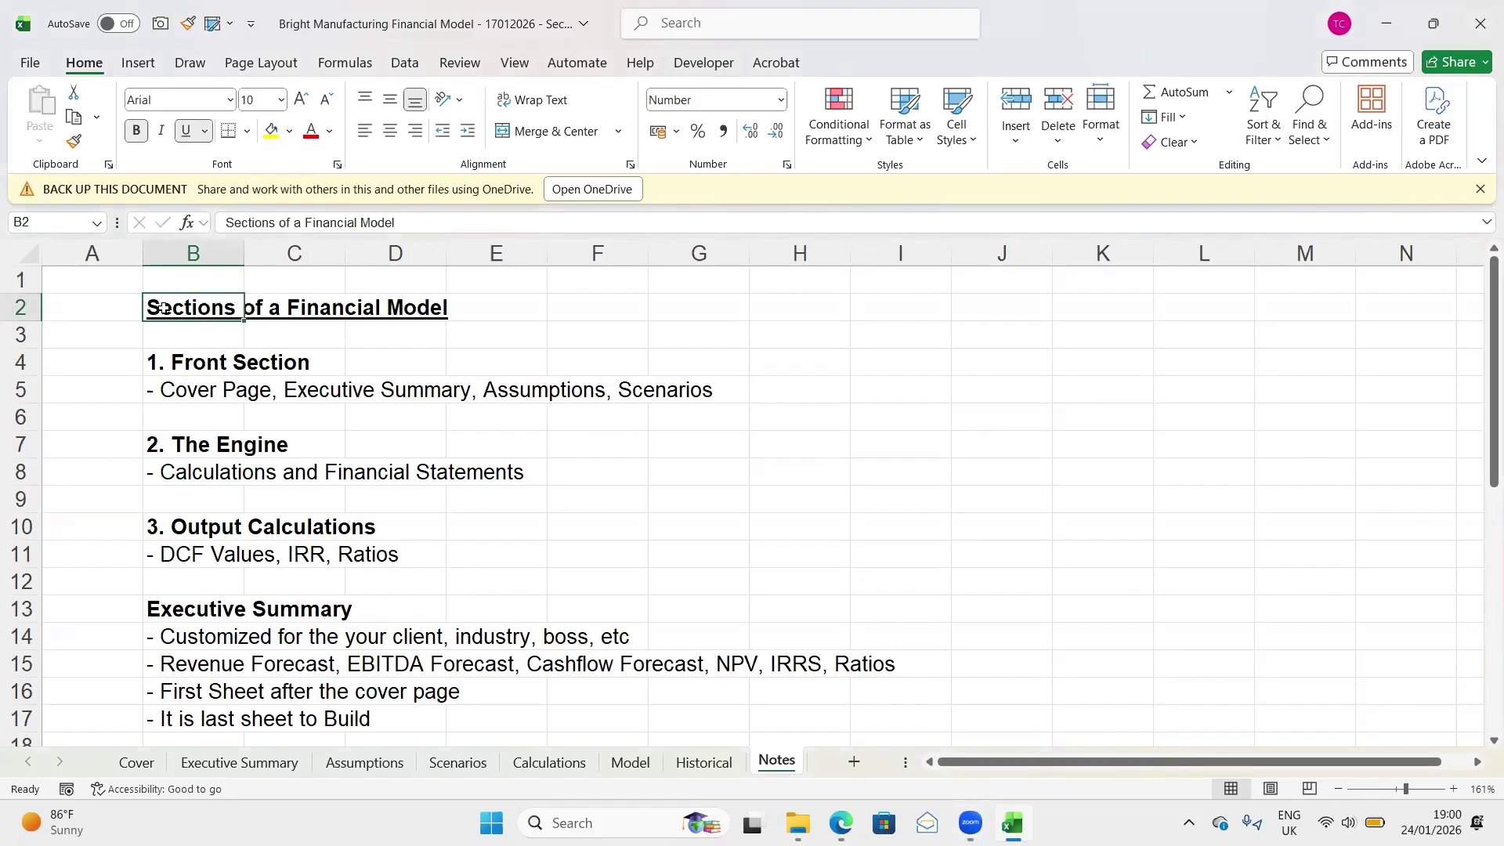
scroll(163, 307, down, 1)
scroll(162, 308, up, 1)
click(156, 364)
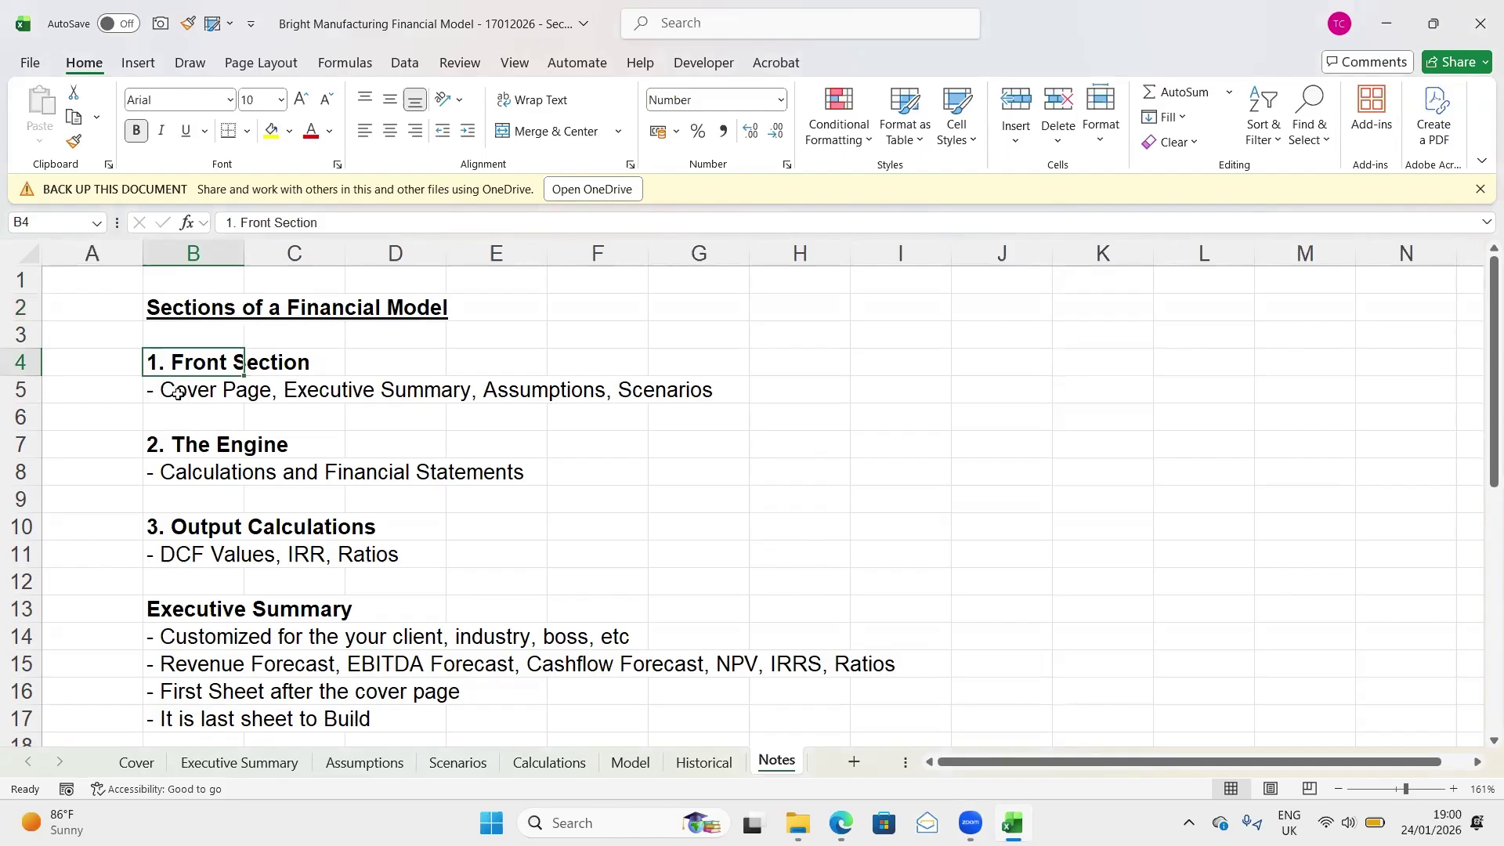
click(167, 393)
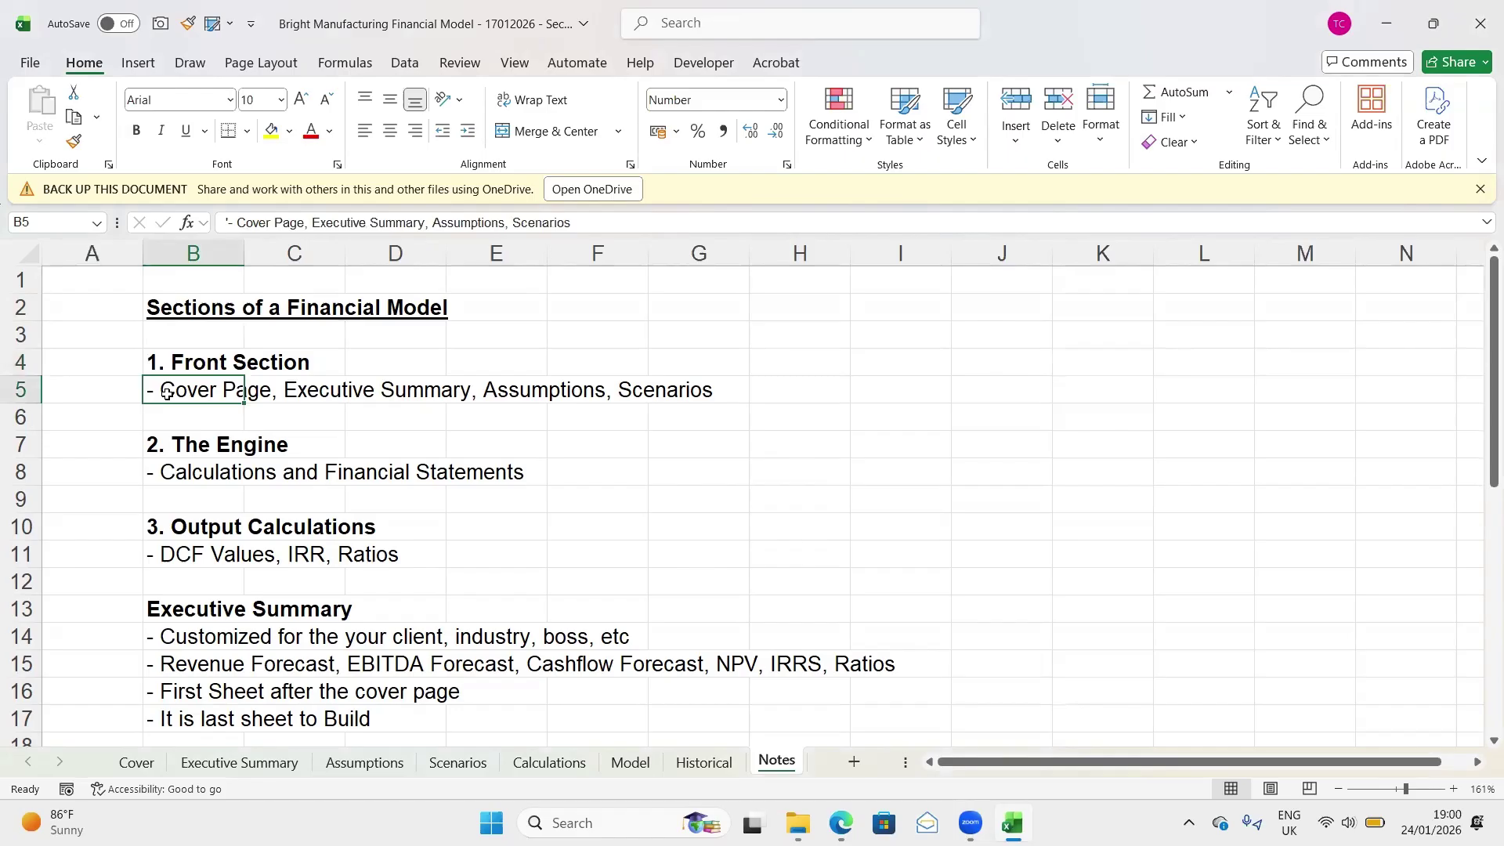
ctrl+scroll(167, 393, up, 2)
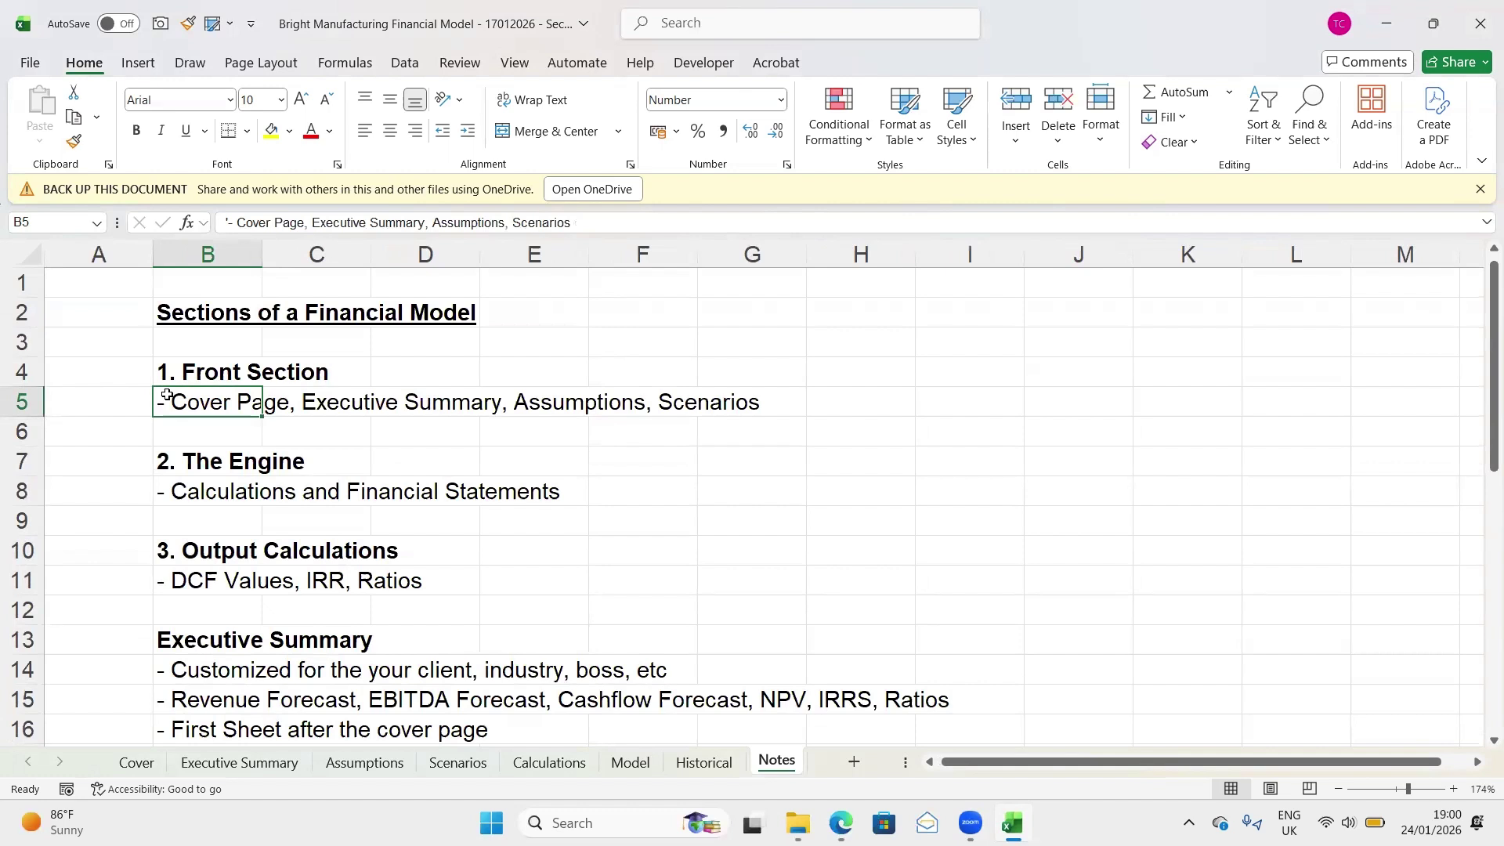
Read through The Engine and Output Calculations notes in rows 7 to 11, highlighting the rows one by one
key(Down)
key(Down)
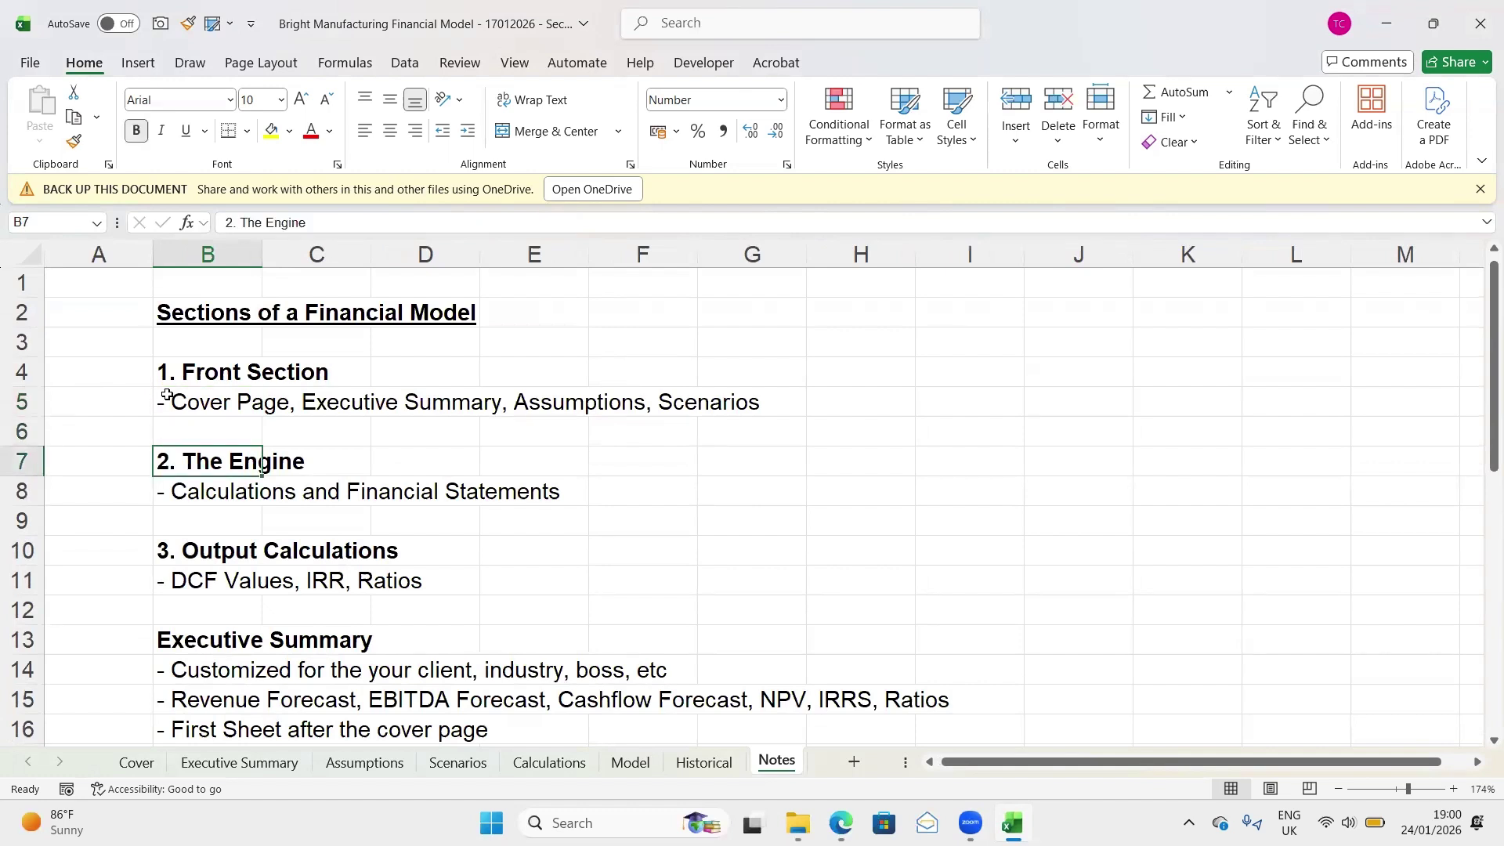
key(shift+space)
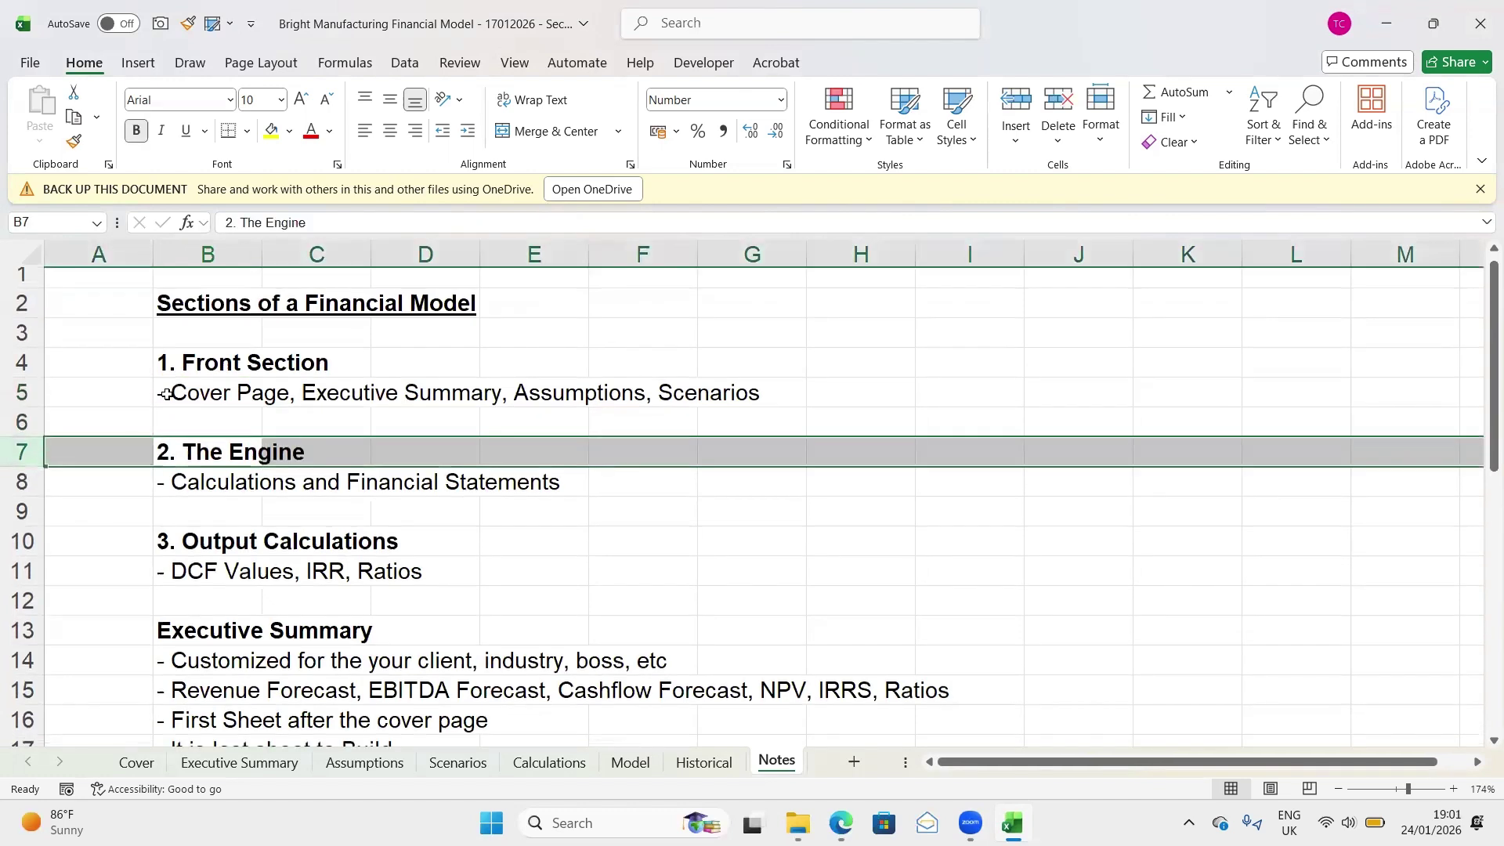
key(Down)
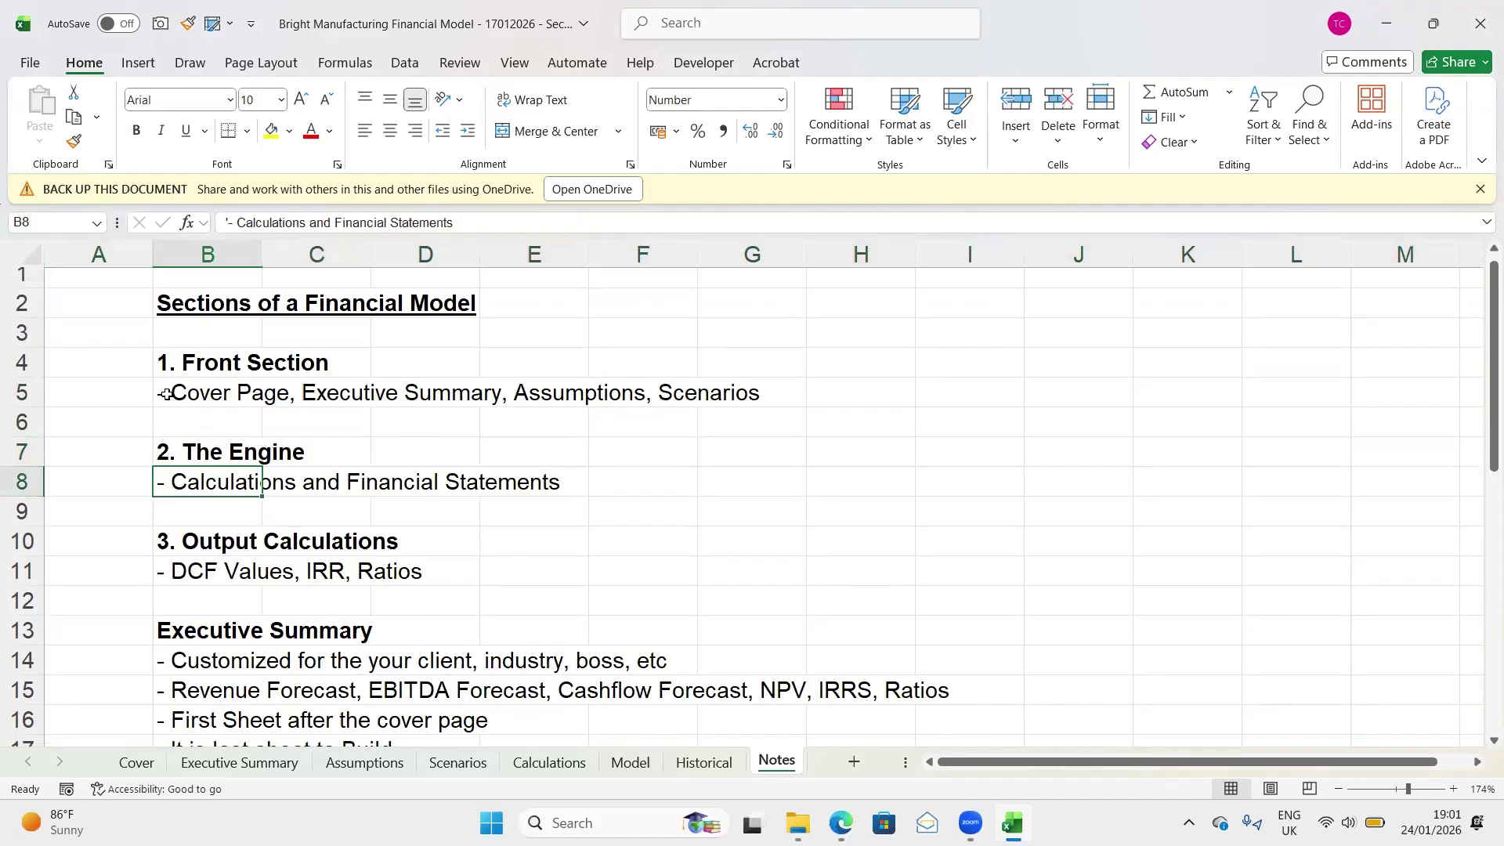
key(shift+space)
key(Down)
key(Down)
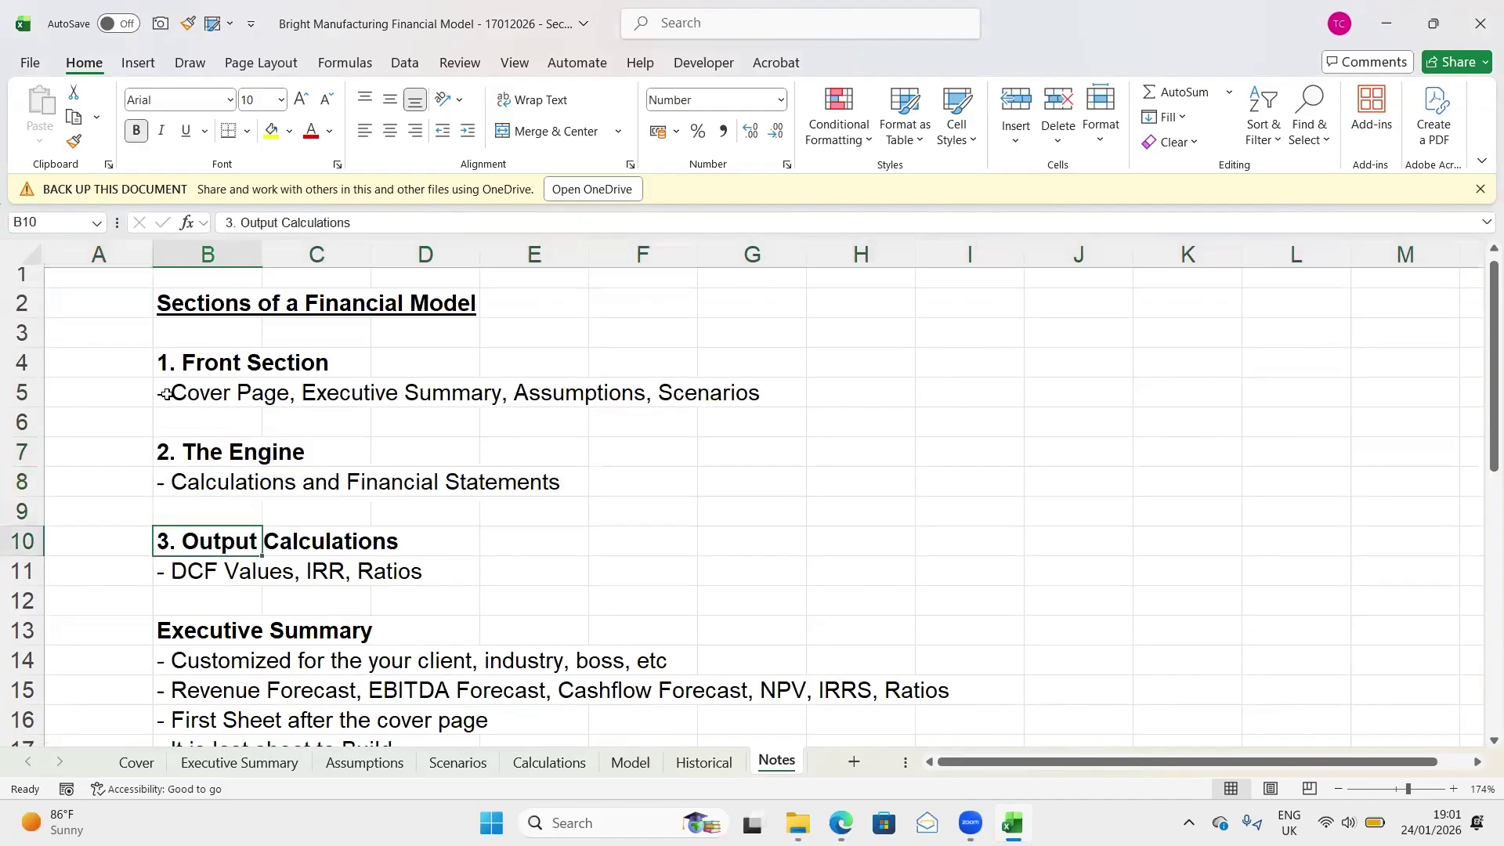
key(shift+space)
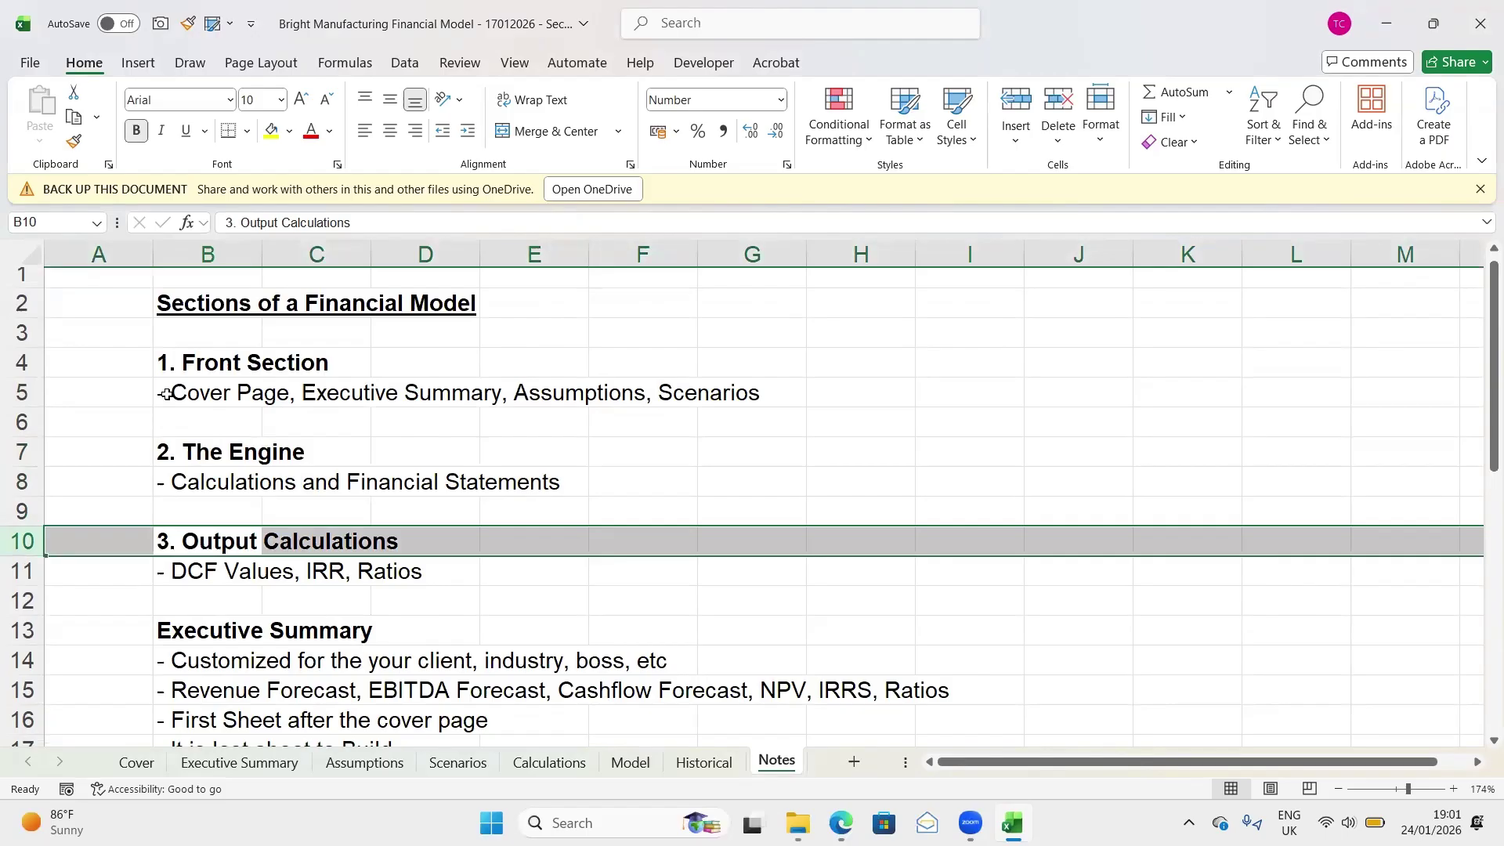
key(Down)
key(shift+space)
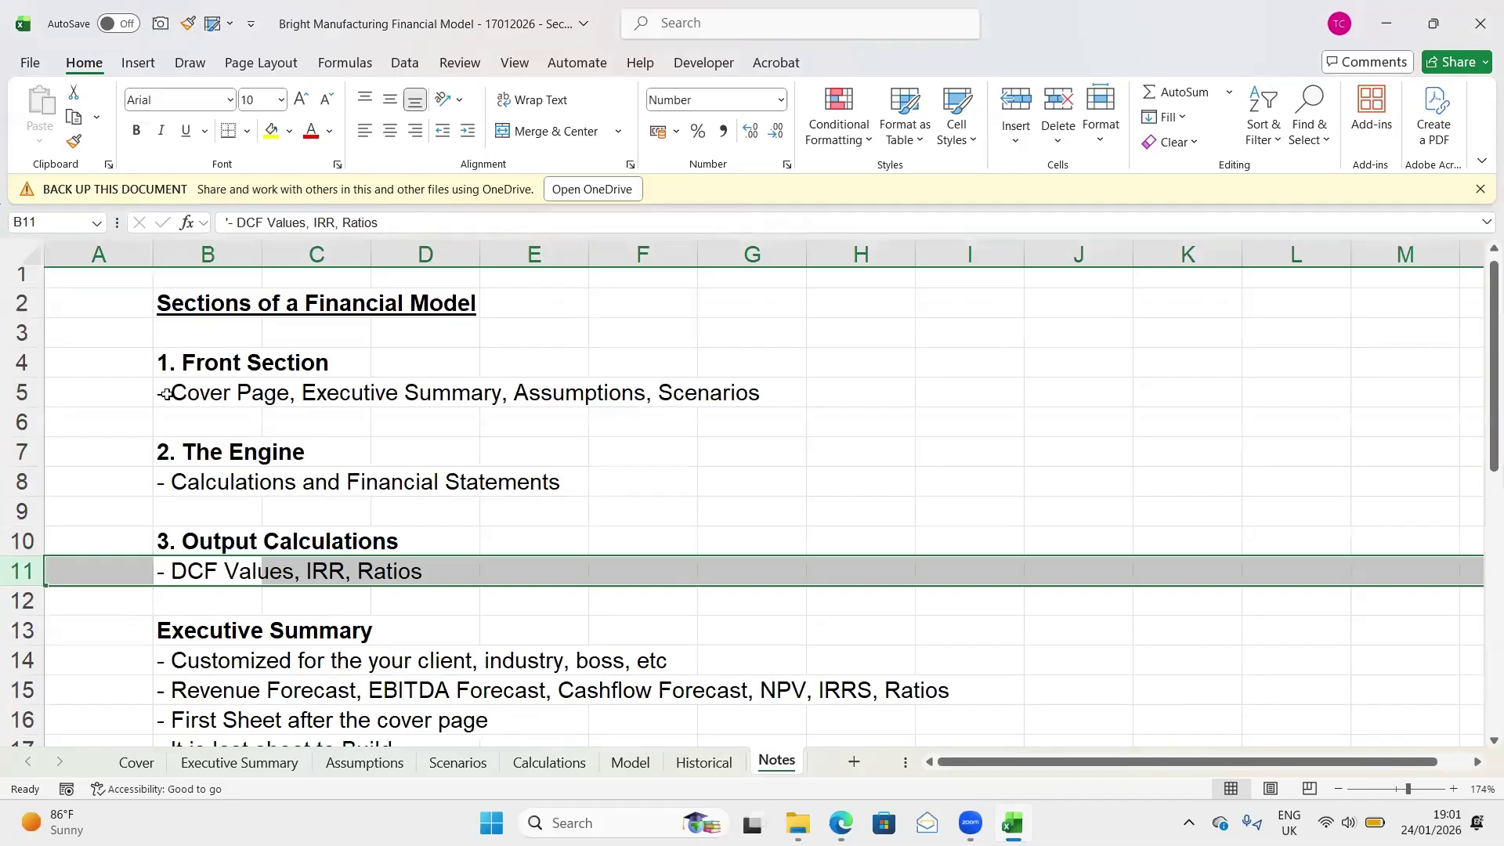
Go back to row 5 and examine the list of sheets that make up the Front Section
key(Up)
key(Up)
key(Up)
key(Up)
key(Up)
key(Up)
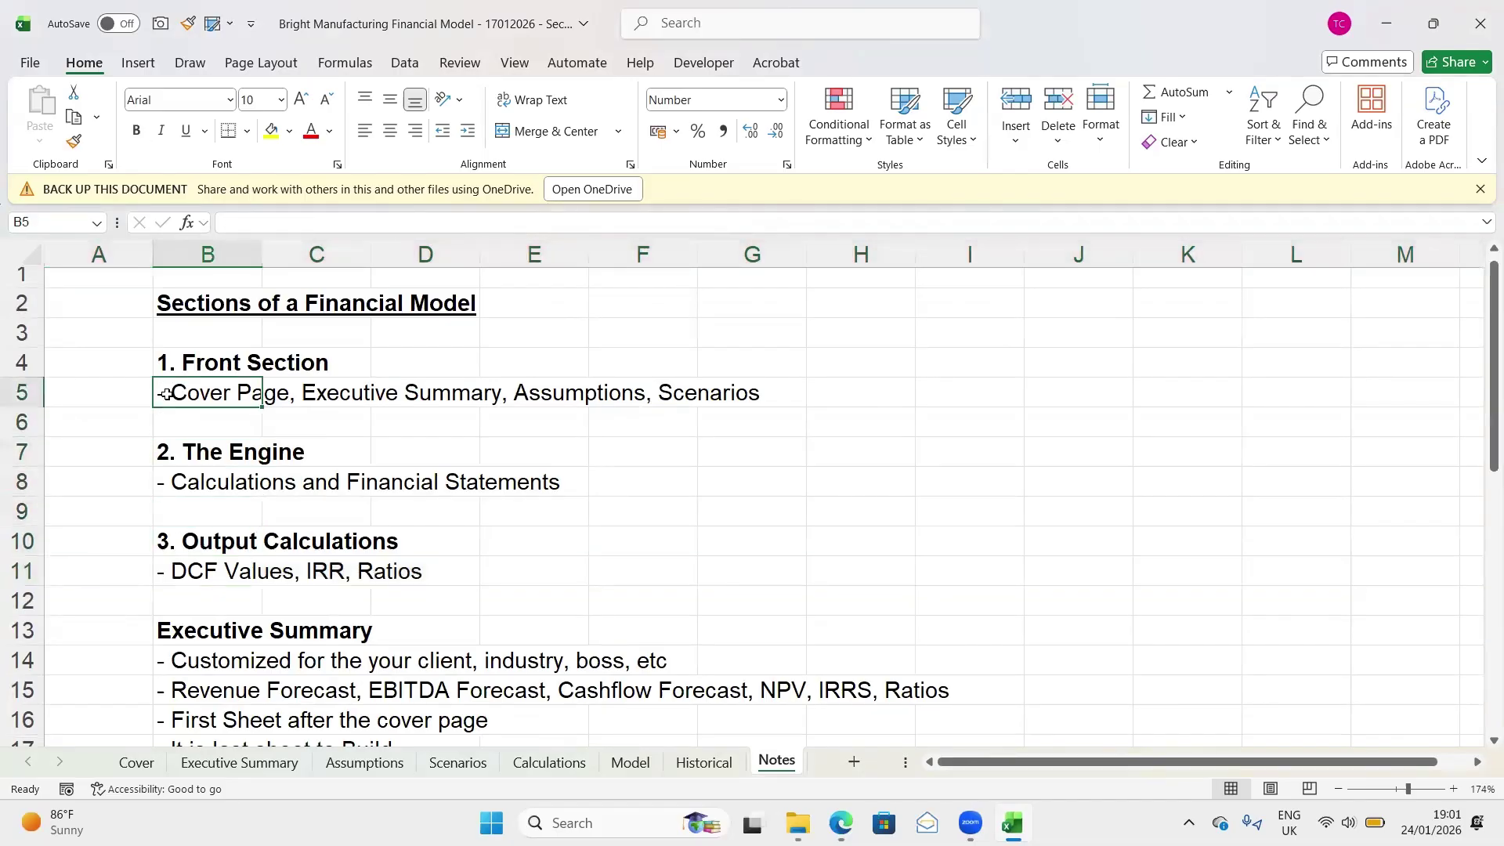
key(shift+space)
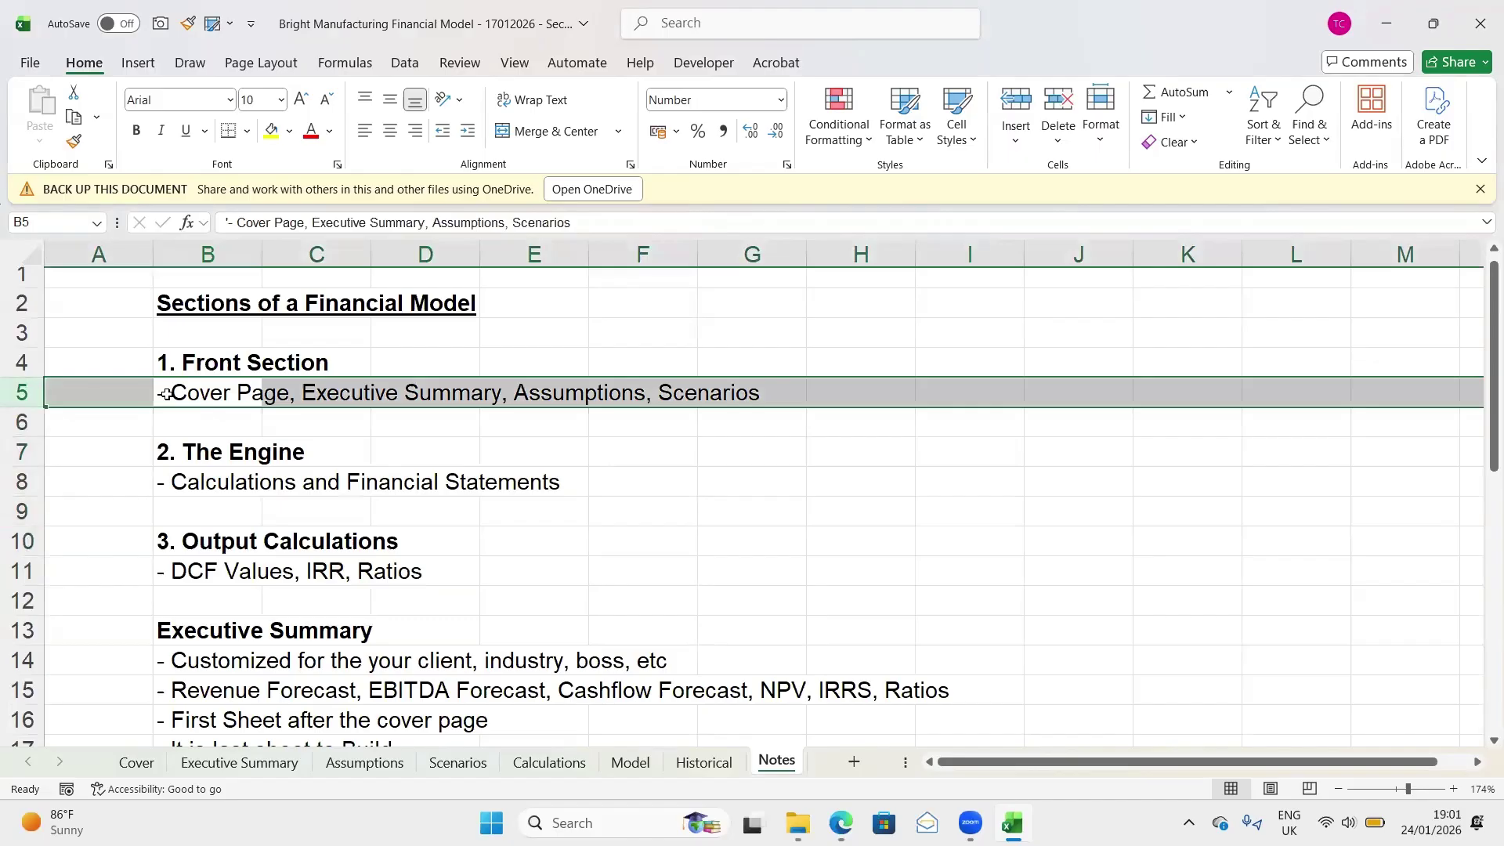
key(Right)
key(Right)
key(Right)
key(Right)
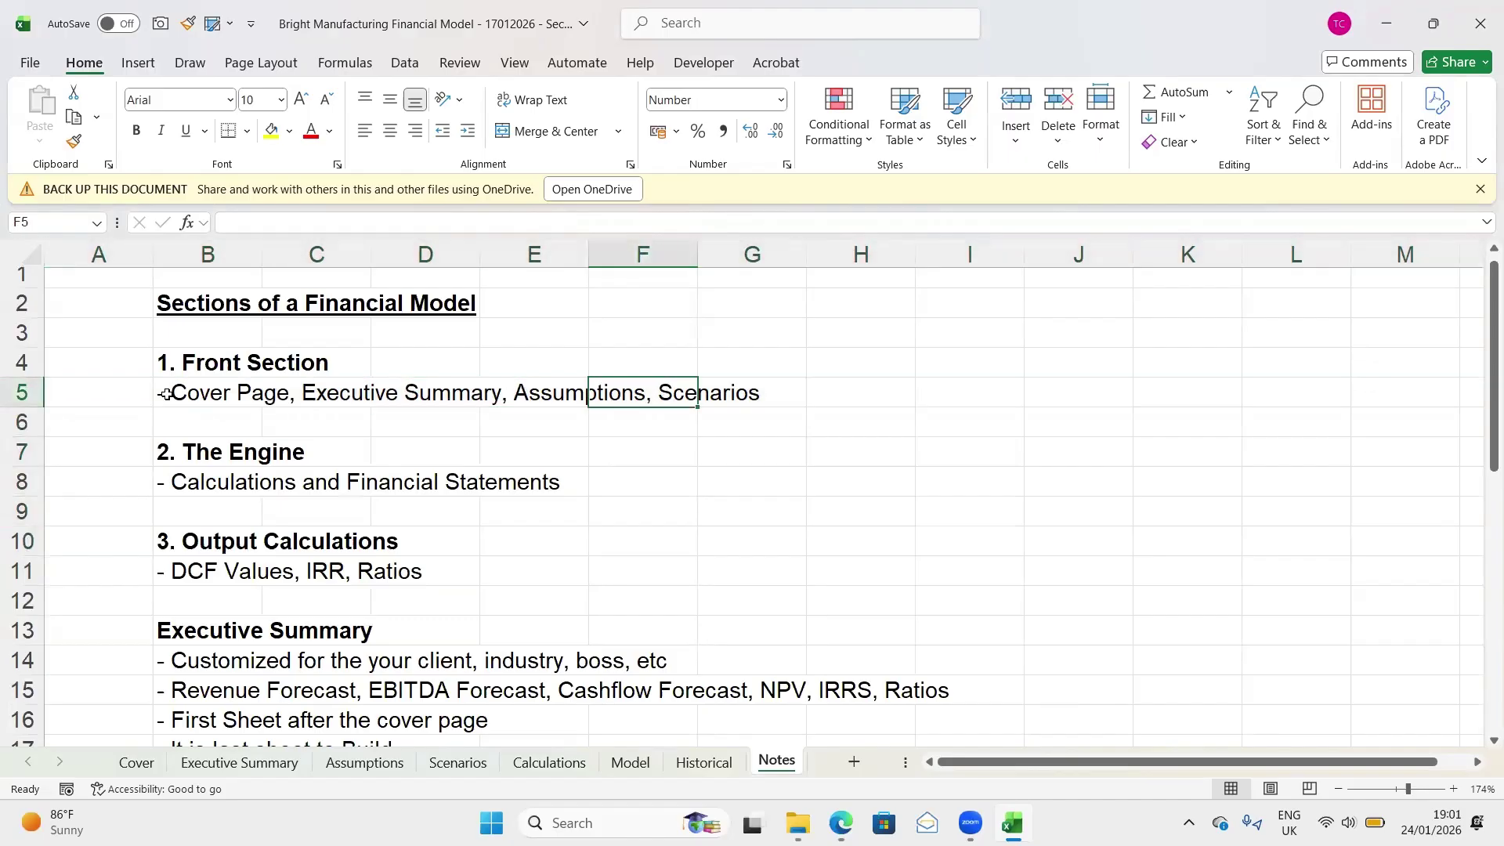
View the Cover, Executive Summary, Assumptions and Scenarios sheets in turn
click(135, 766)
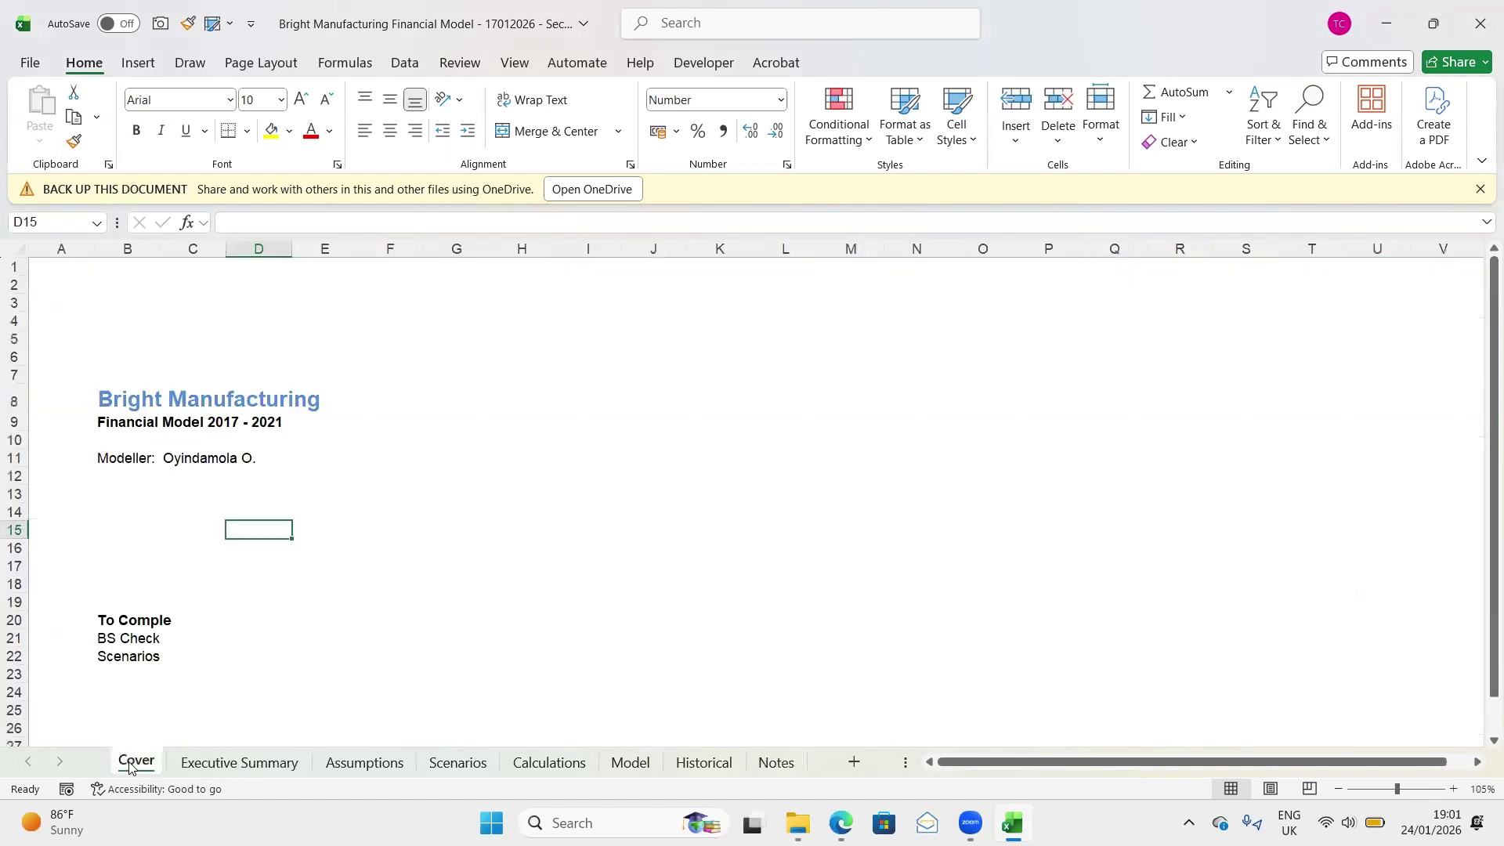
click(212, 769)
click(364, 769)
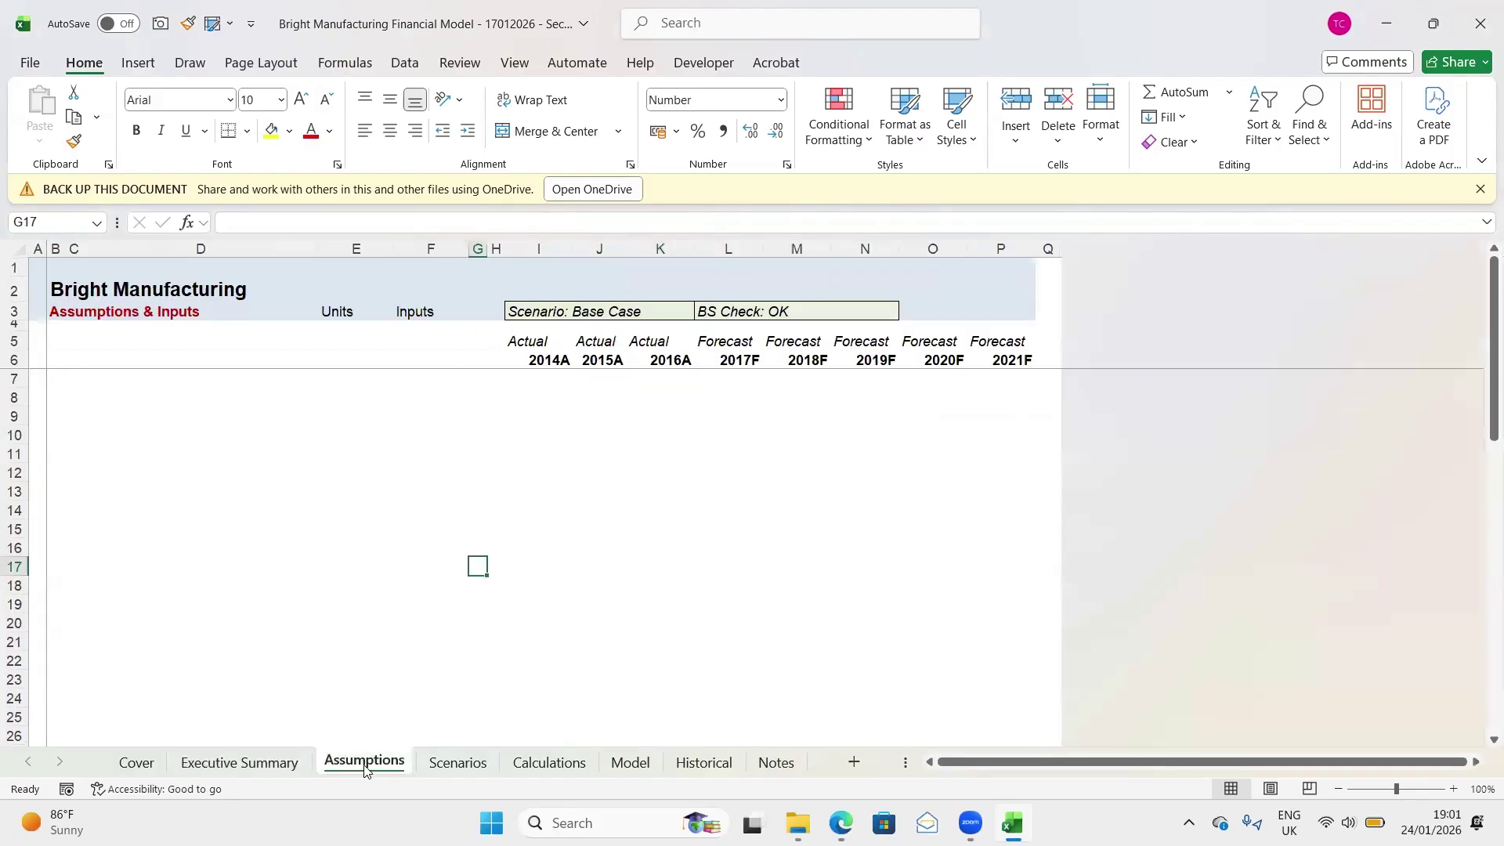
click(457, 764)
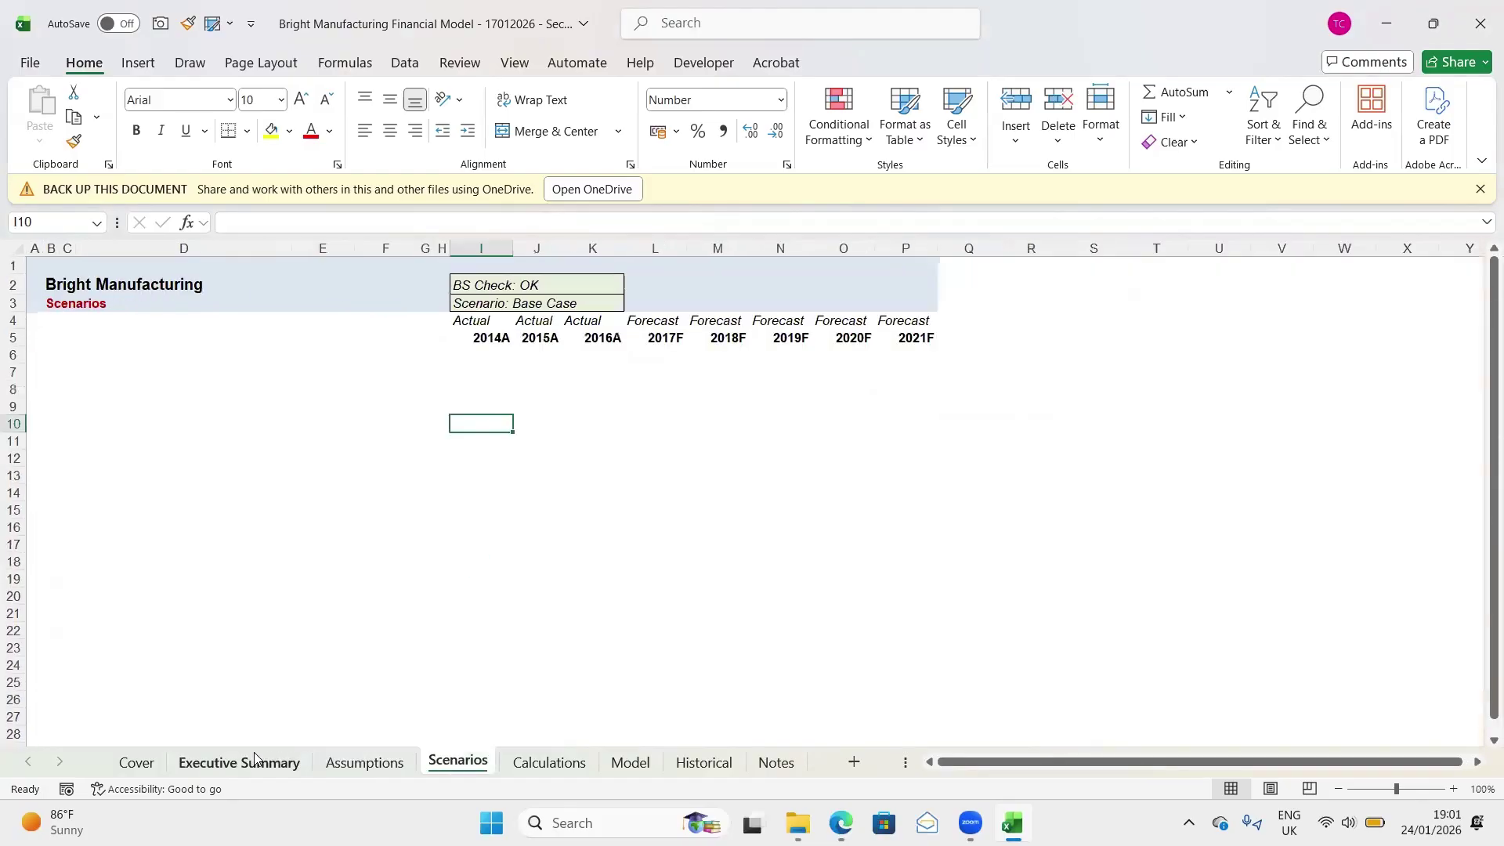
Examine the Executive Summary sheet's body area C7:P15 under the year headers, and look at the Assumptions sheet
click(210, 768)
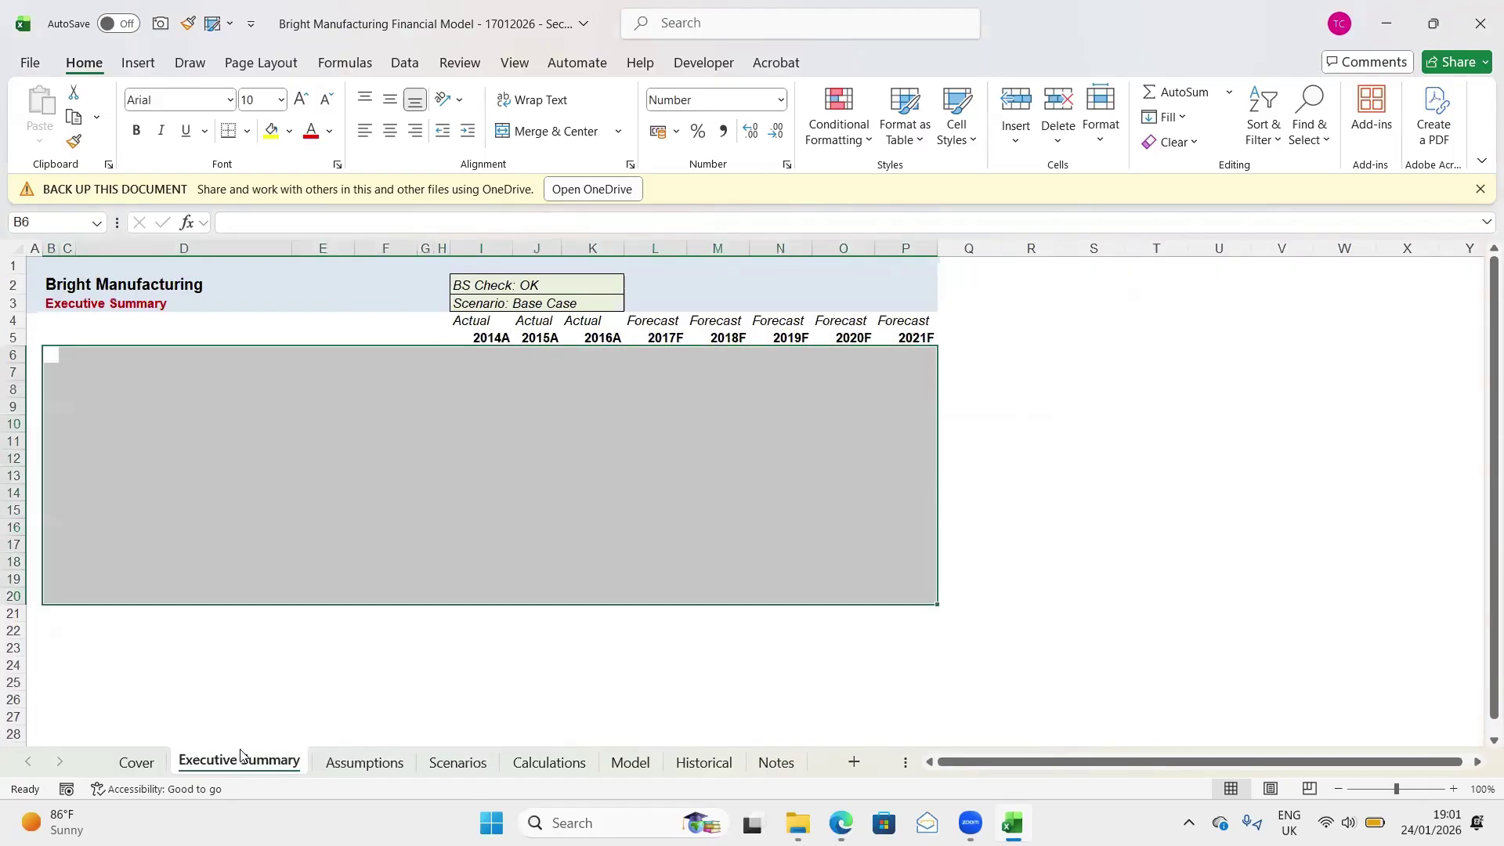
click(255, 583)
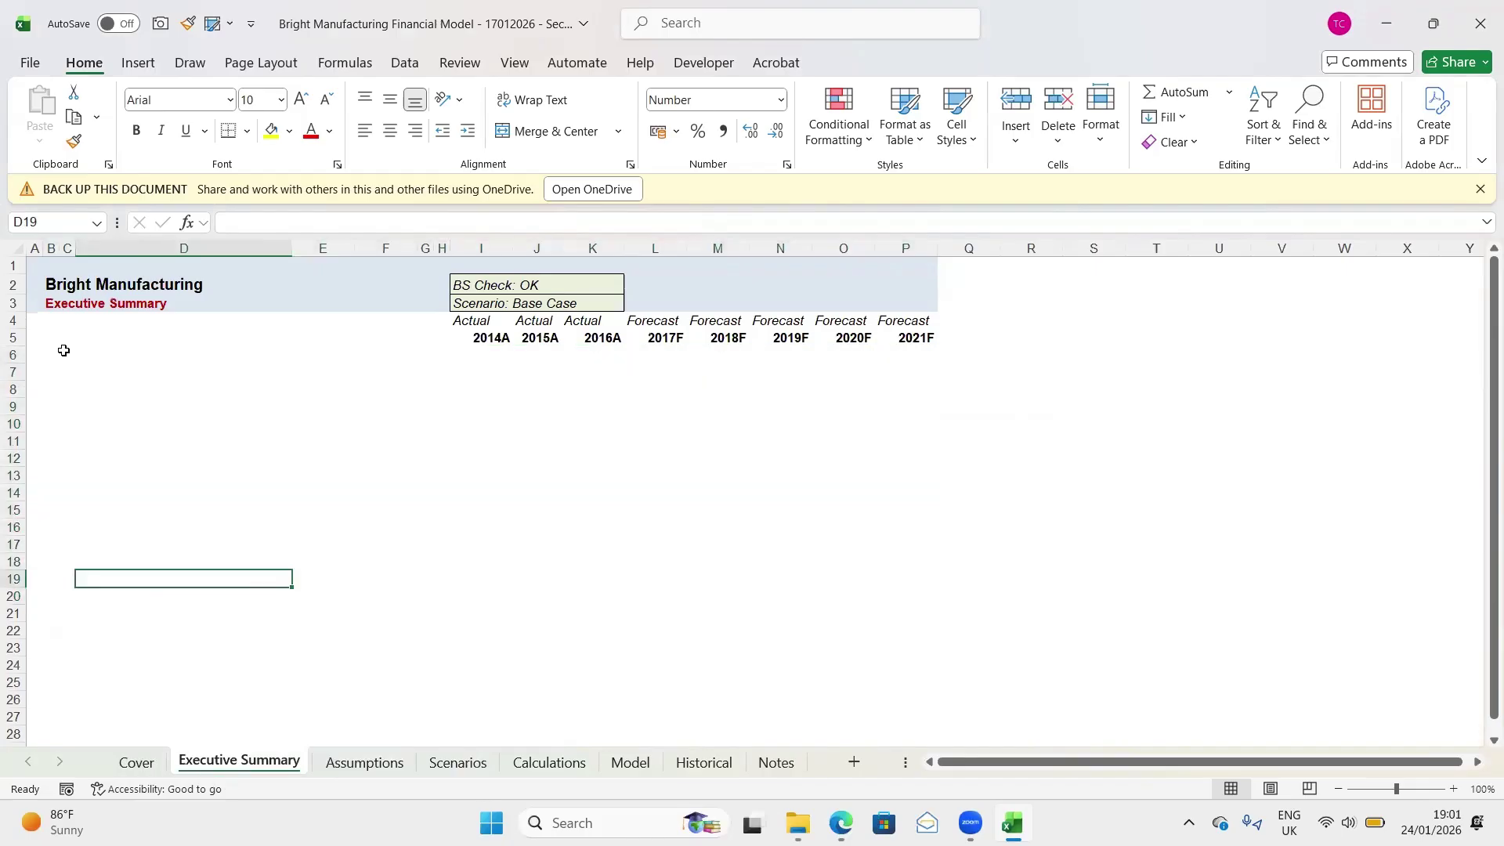
mouse_move(65, 366)
mouse_down()
mouse_move(309, 420)
mouse_move(580, 430)
mouse_move(924, 485)
mouse_move(929, 644)
mouse_move(898, 510)
mouse_up()
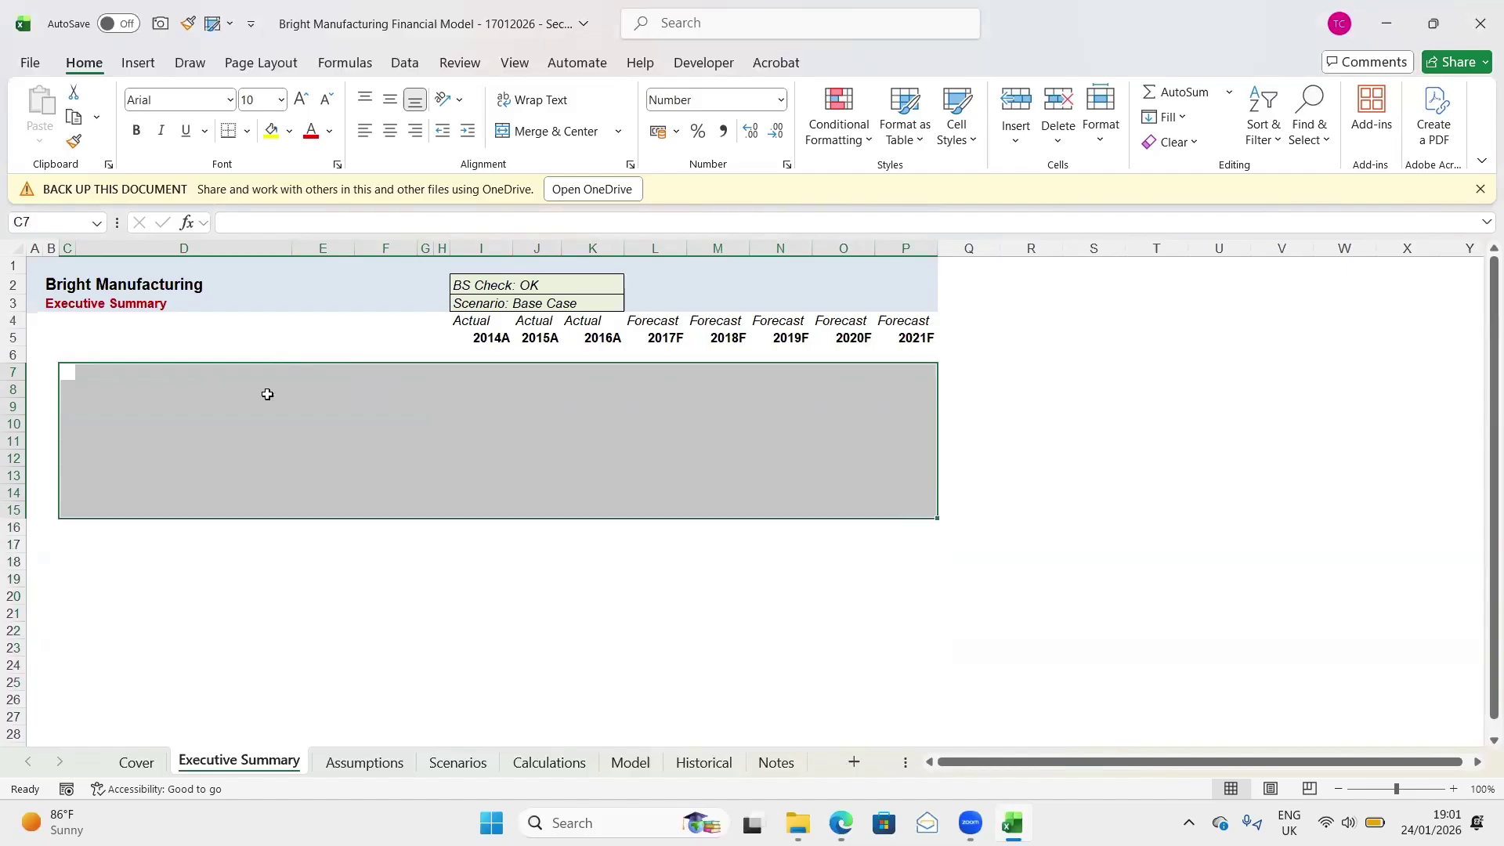
click(51, 355)
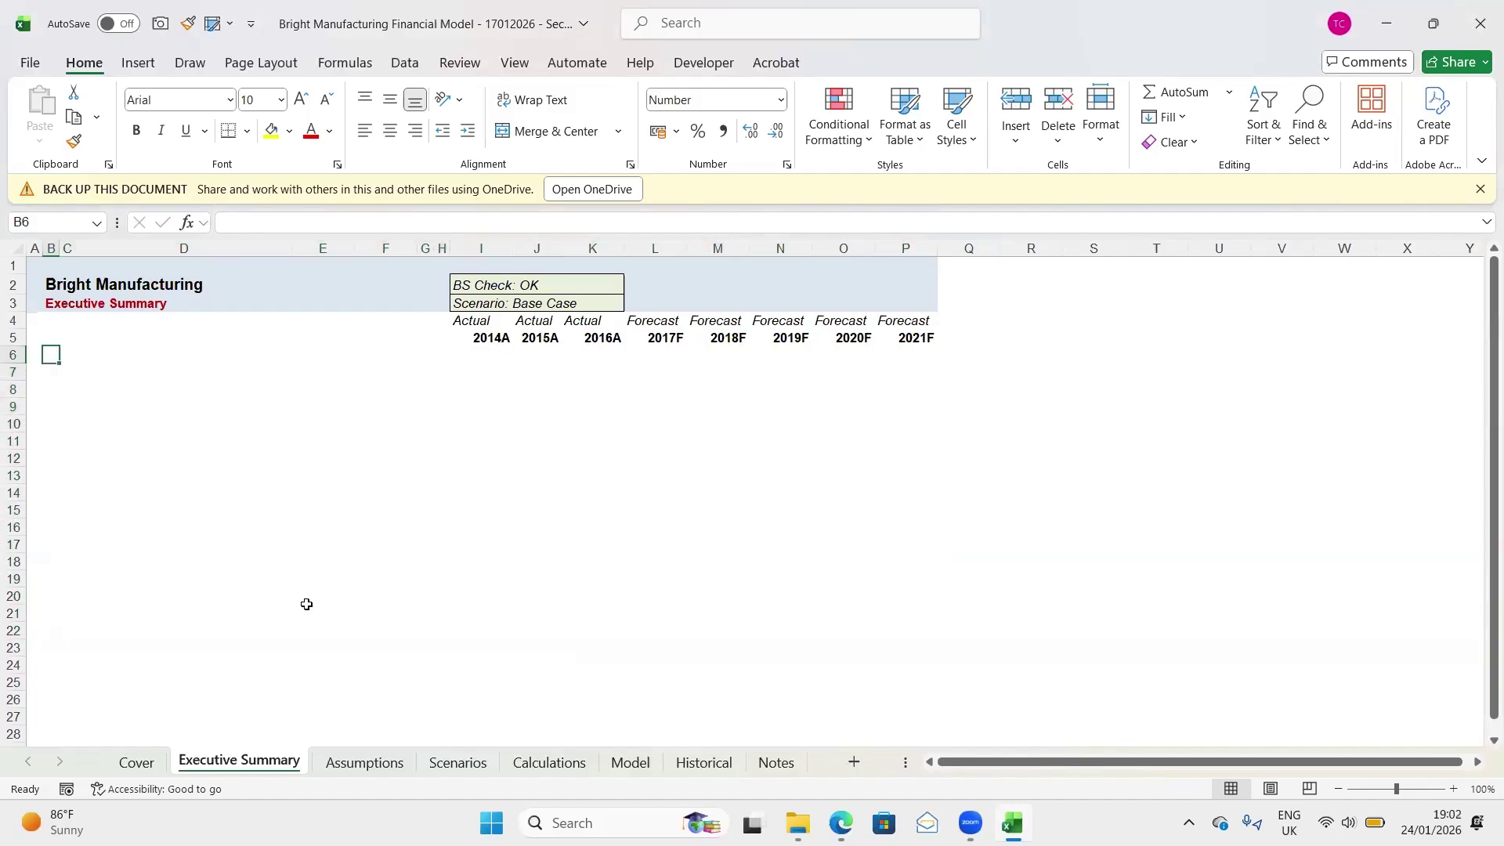
click(372, 771)
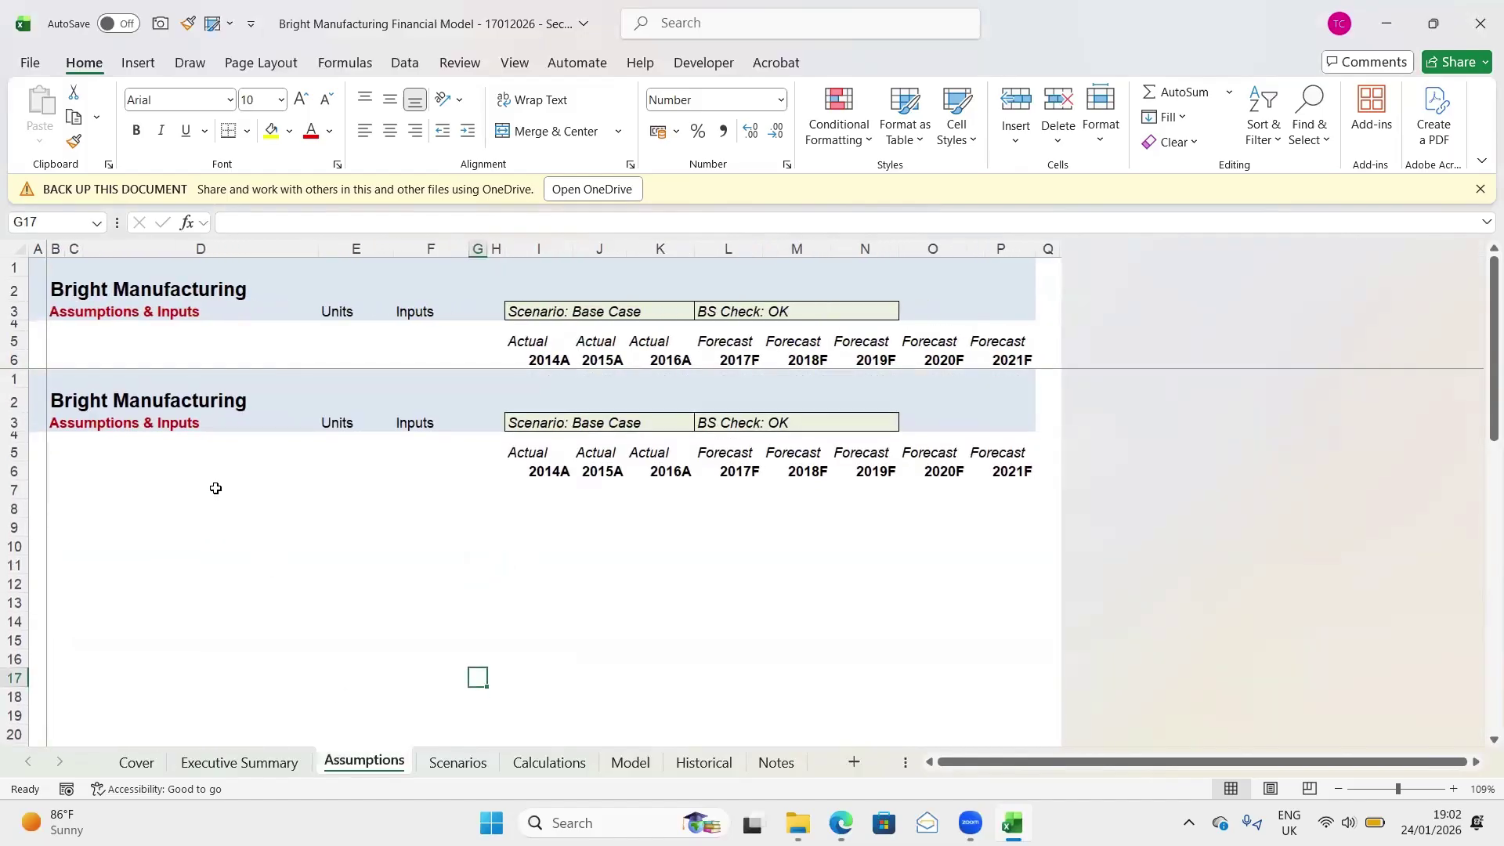
Return to the Notes sheet and look through the notes down to the Assumptions & Inputs section
click(778, 764)
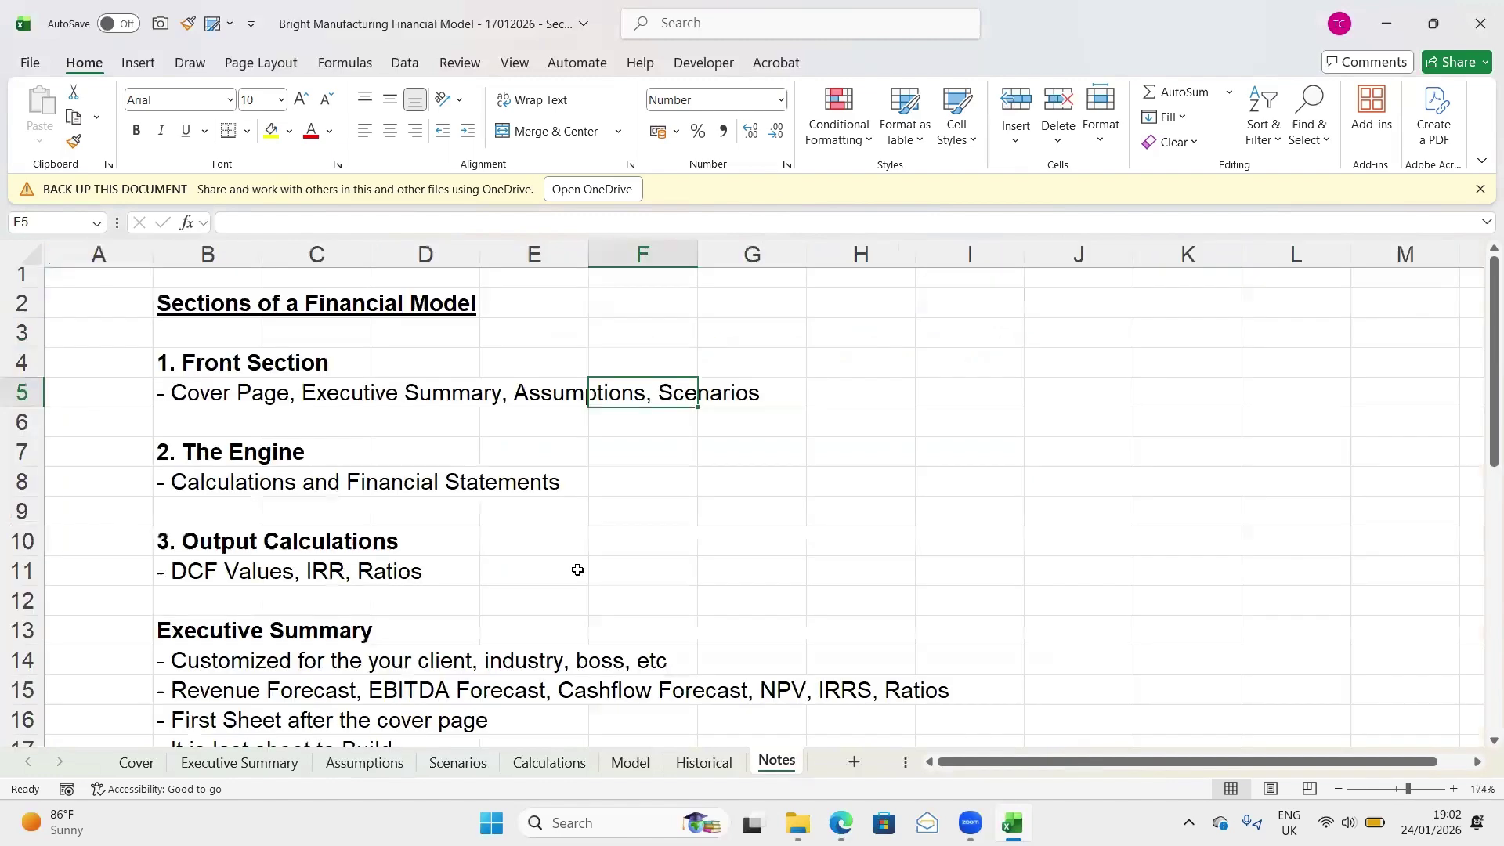
scroll(568, 609, down, 2)
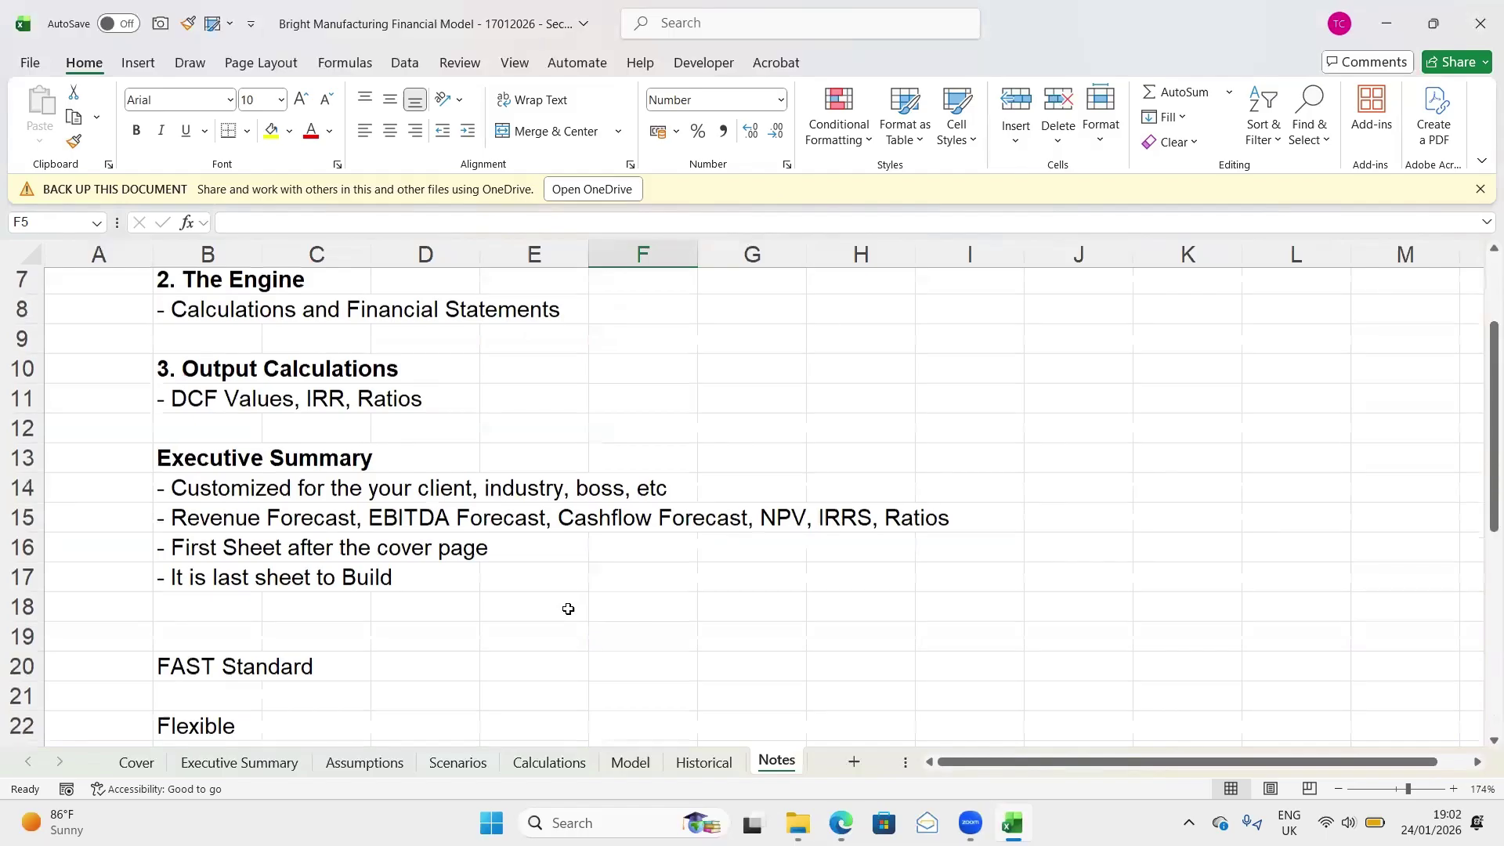
scroll(568, 609, up, 2)
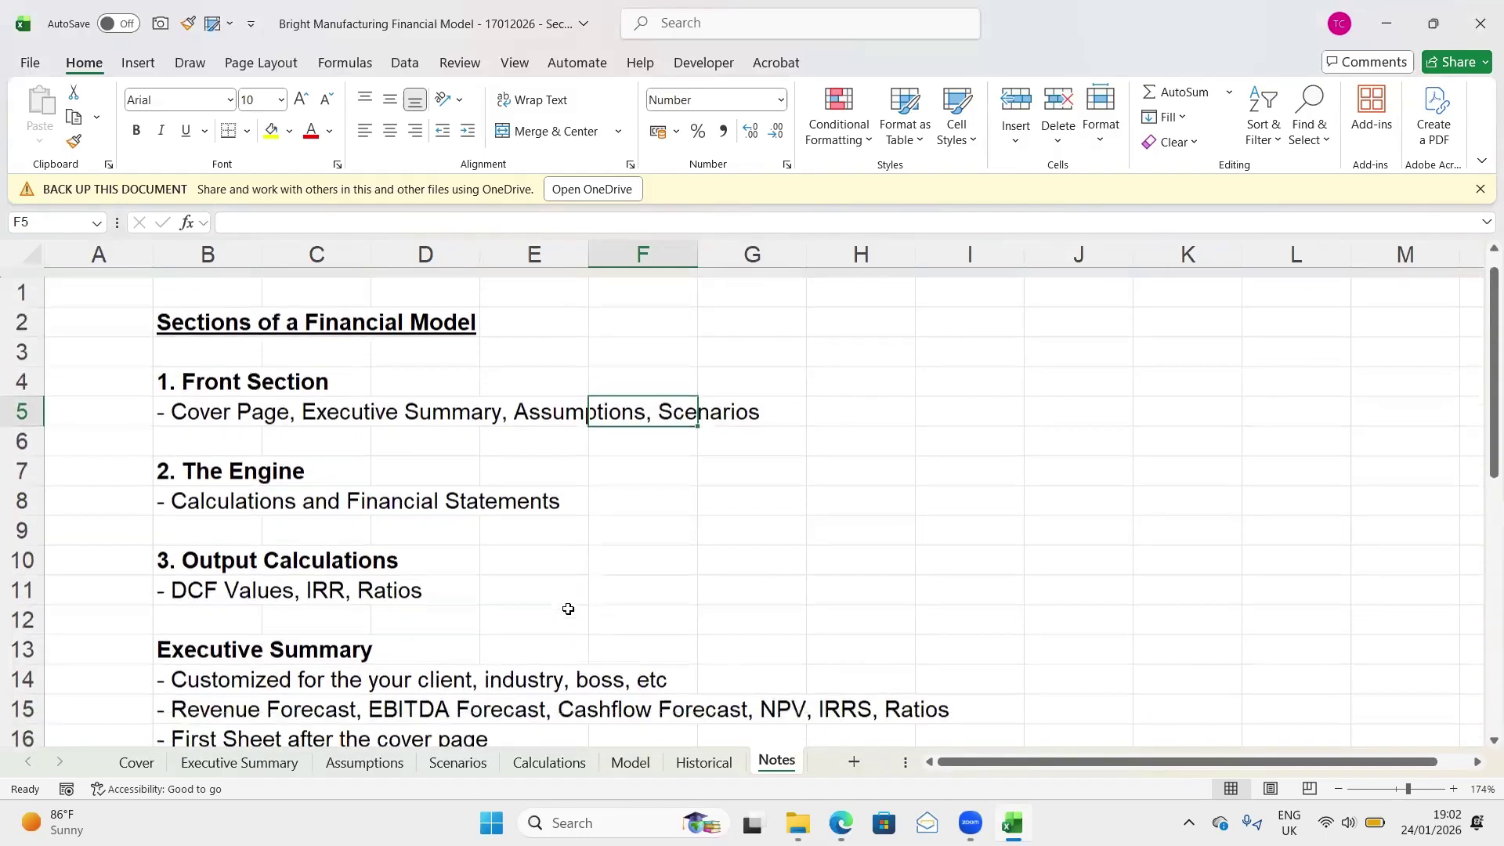
scroll(568, 609, down, 1)
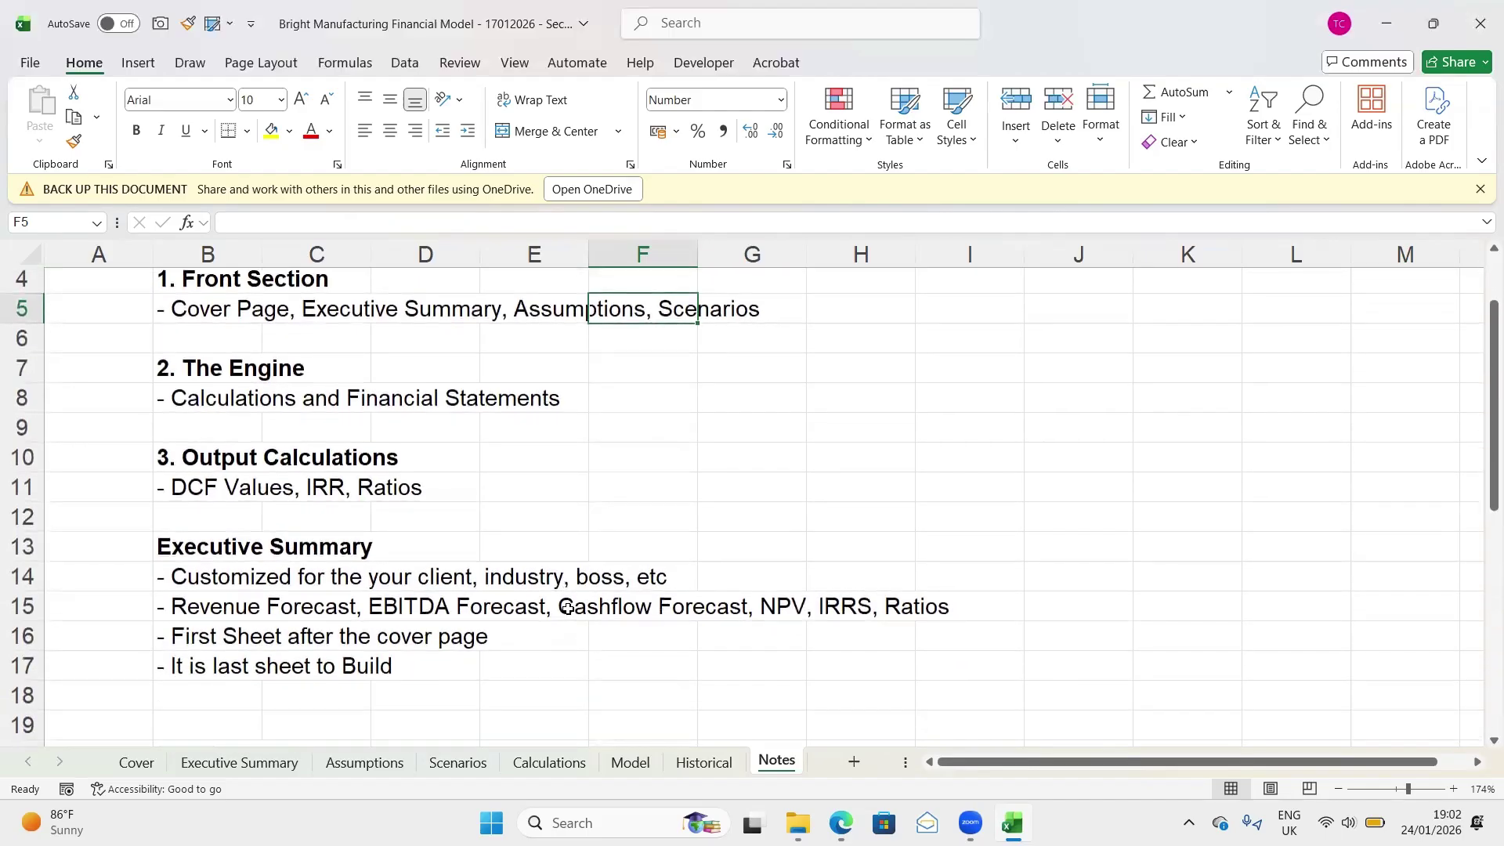
scroll(568, 609, down, 5)
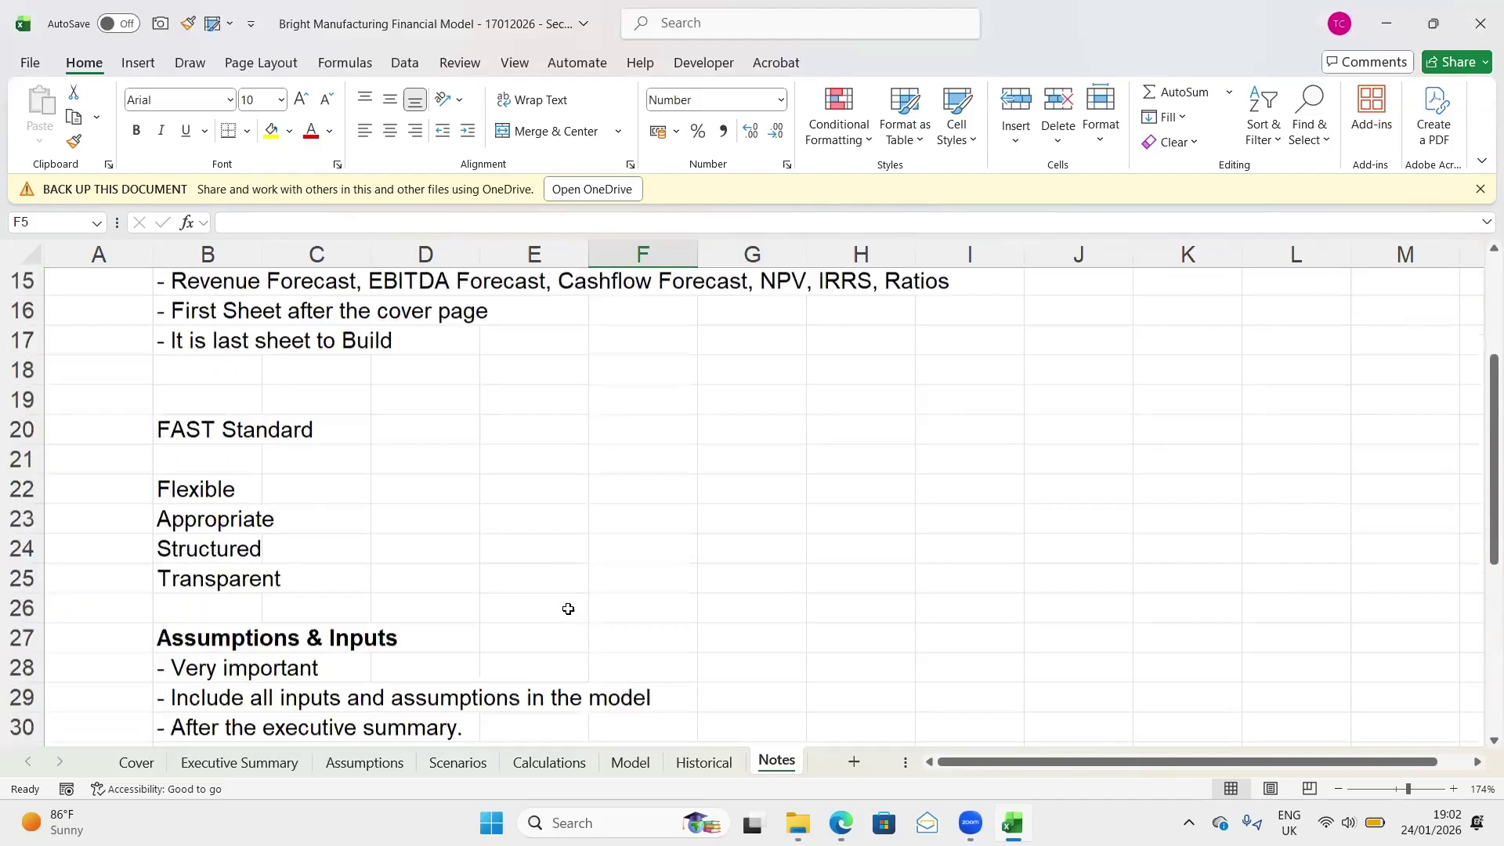
scroll(568, 608, down, 2)
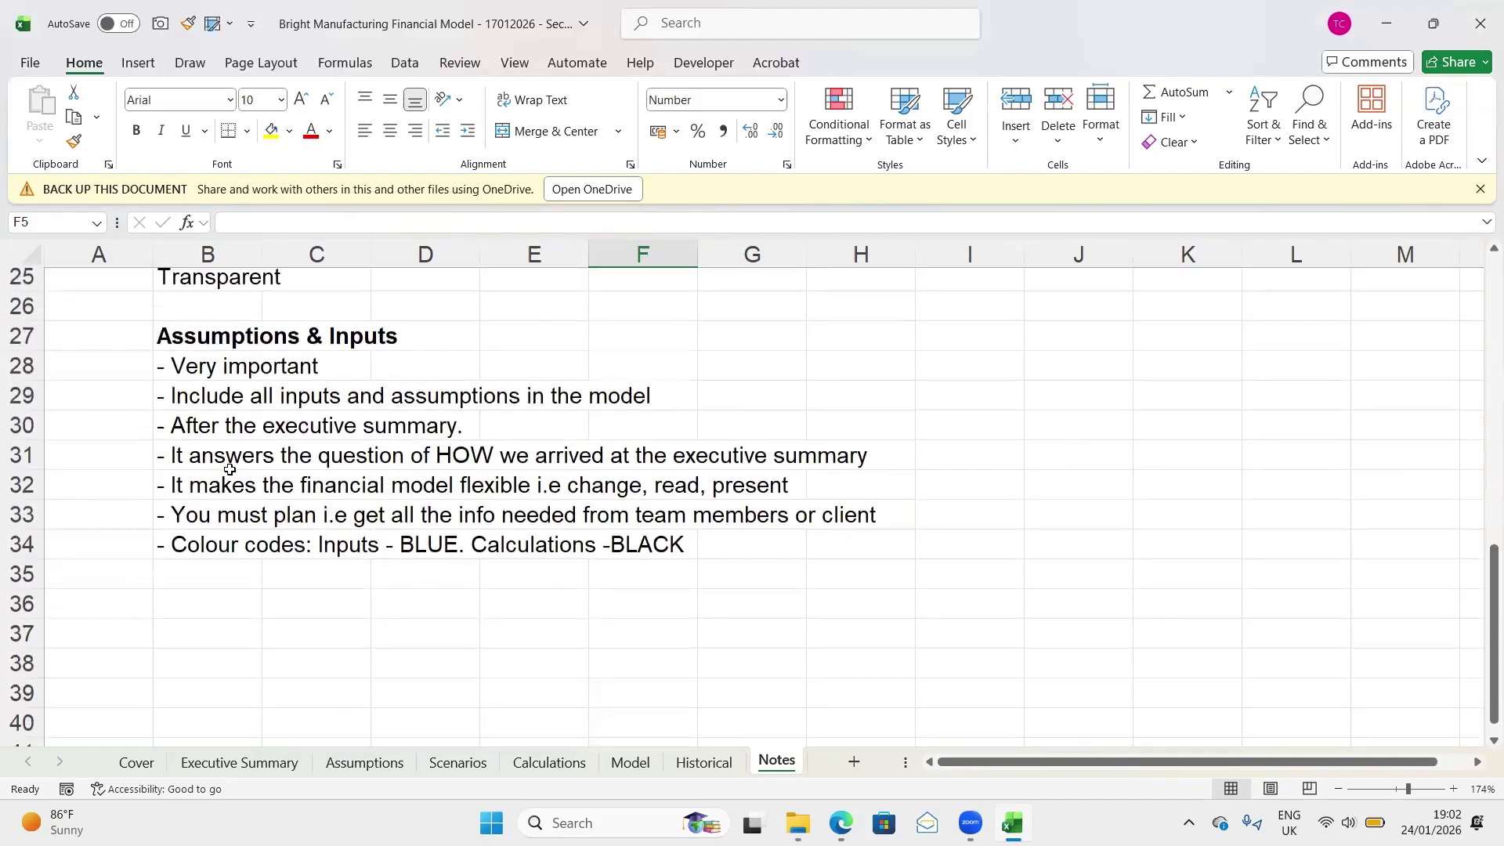
Examine the Assumptions & Inputs heading in B27 and highlight the first note under it, row 28
click(181, 335)
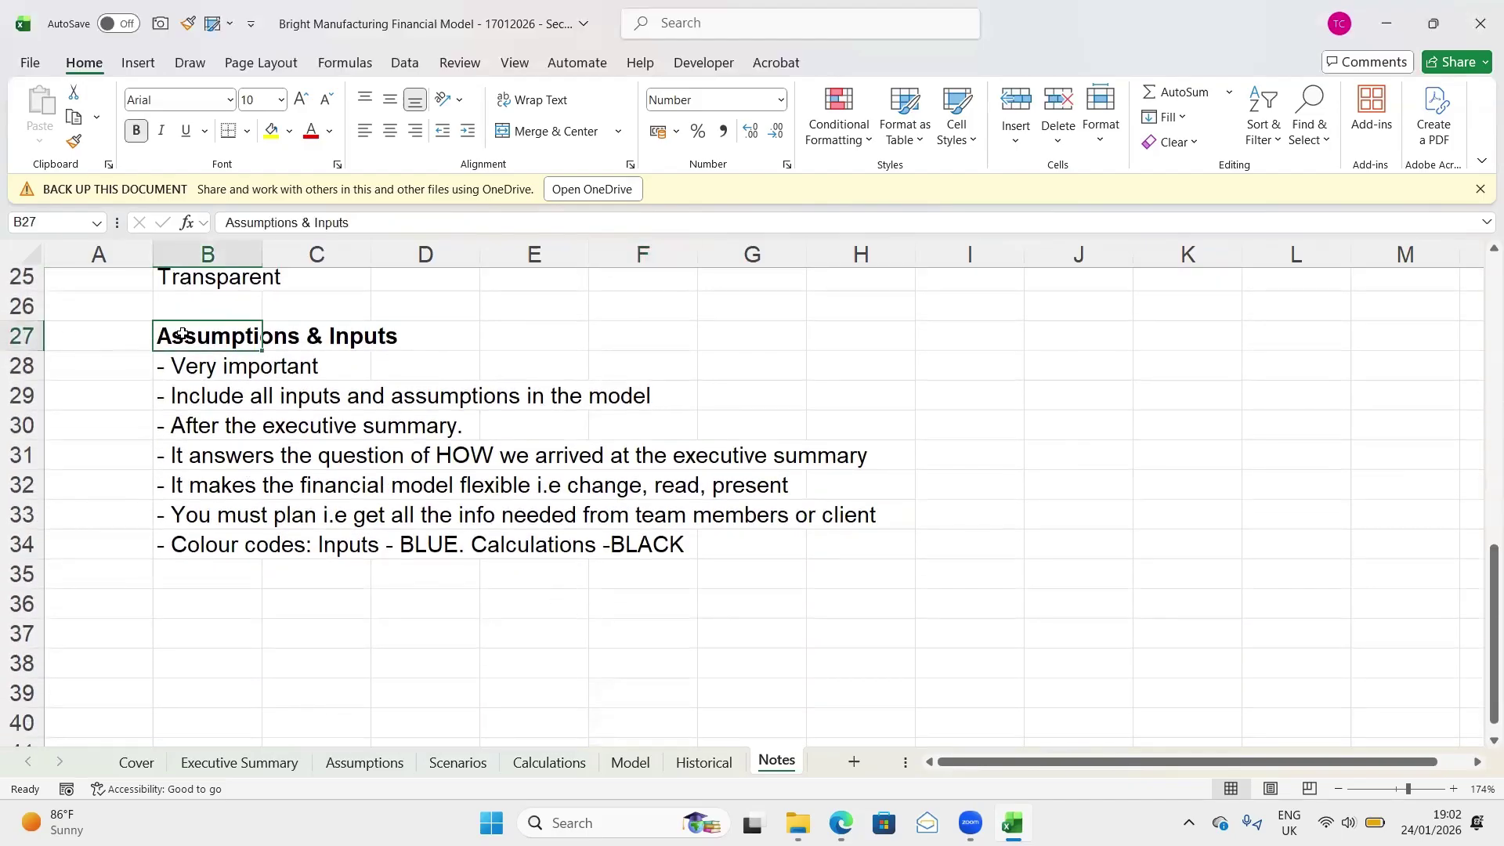
key(Down)
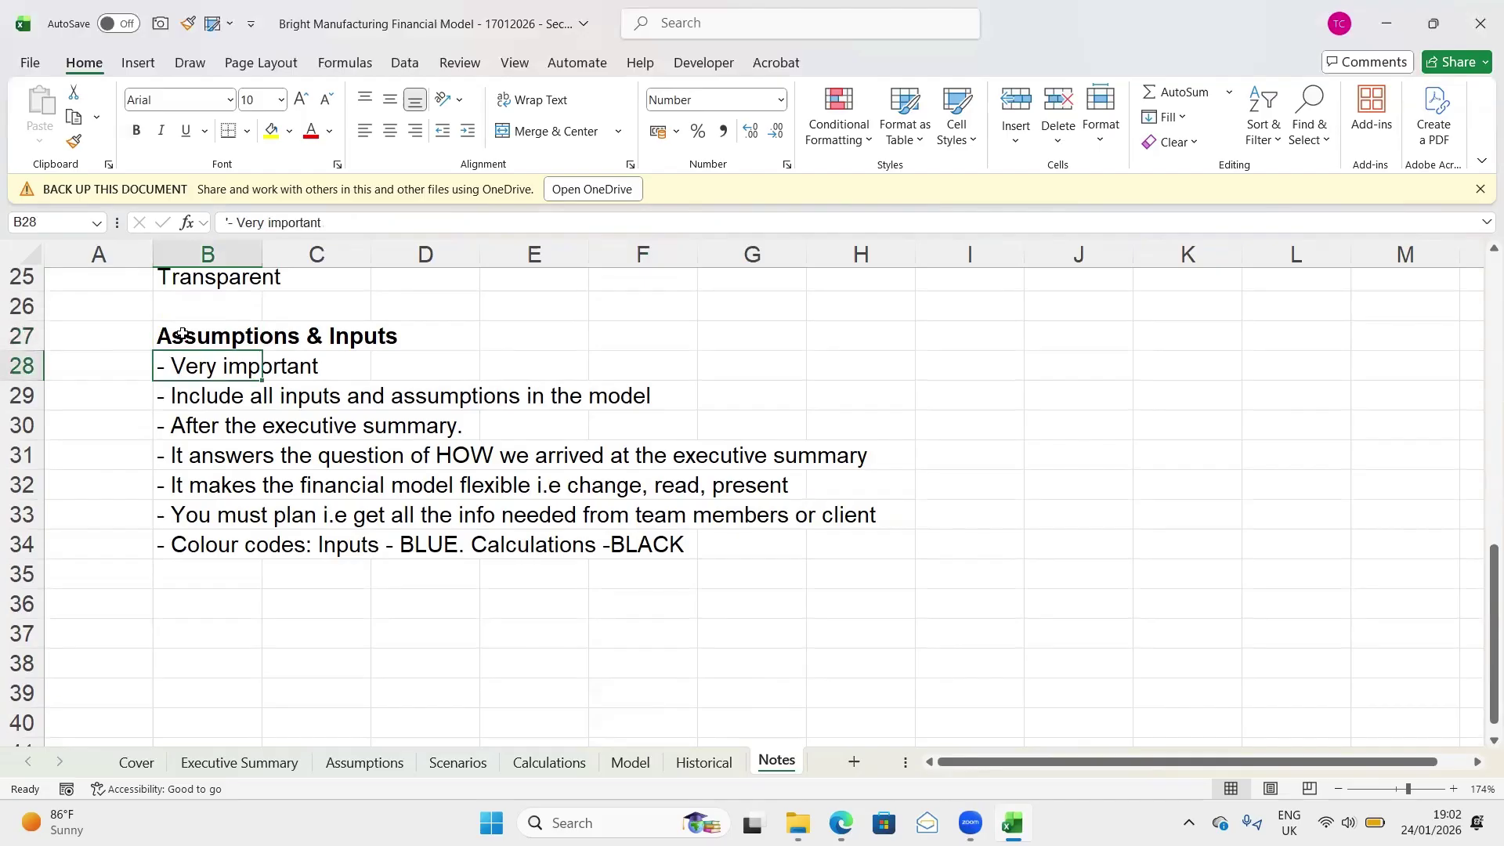
key(shift+space)
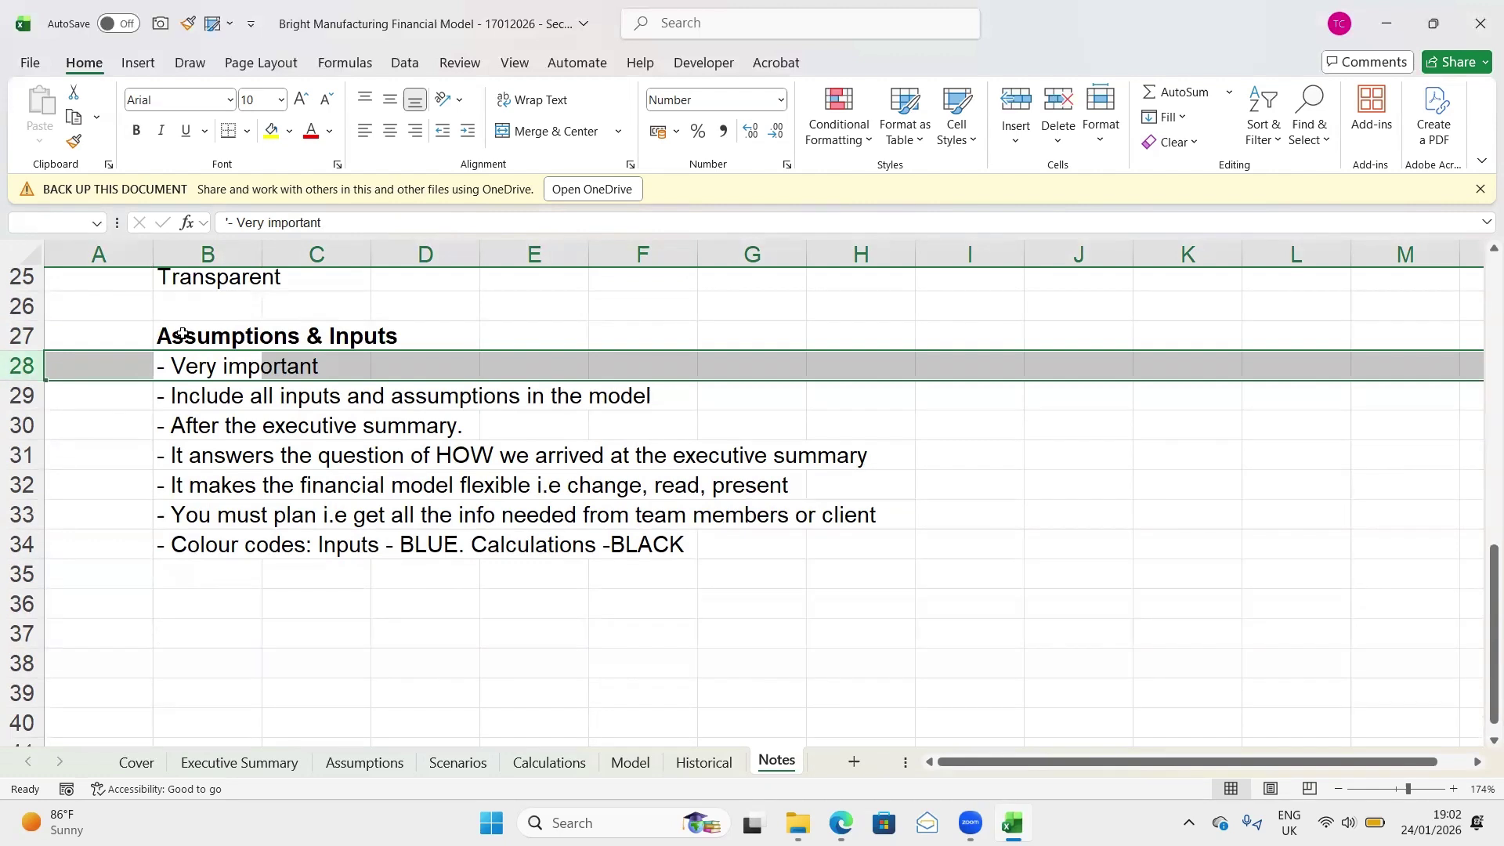
key(Down)
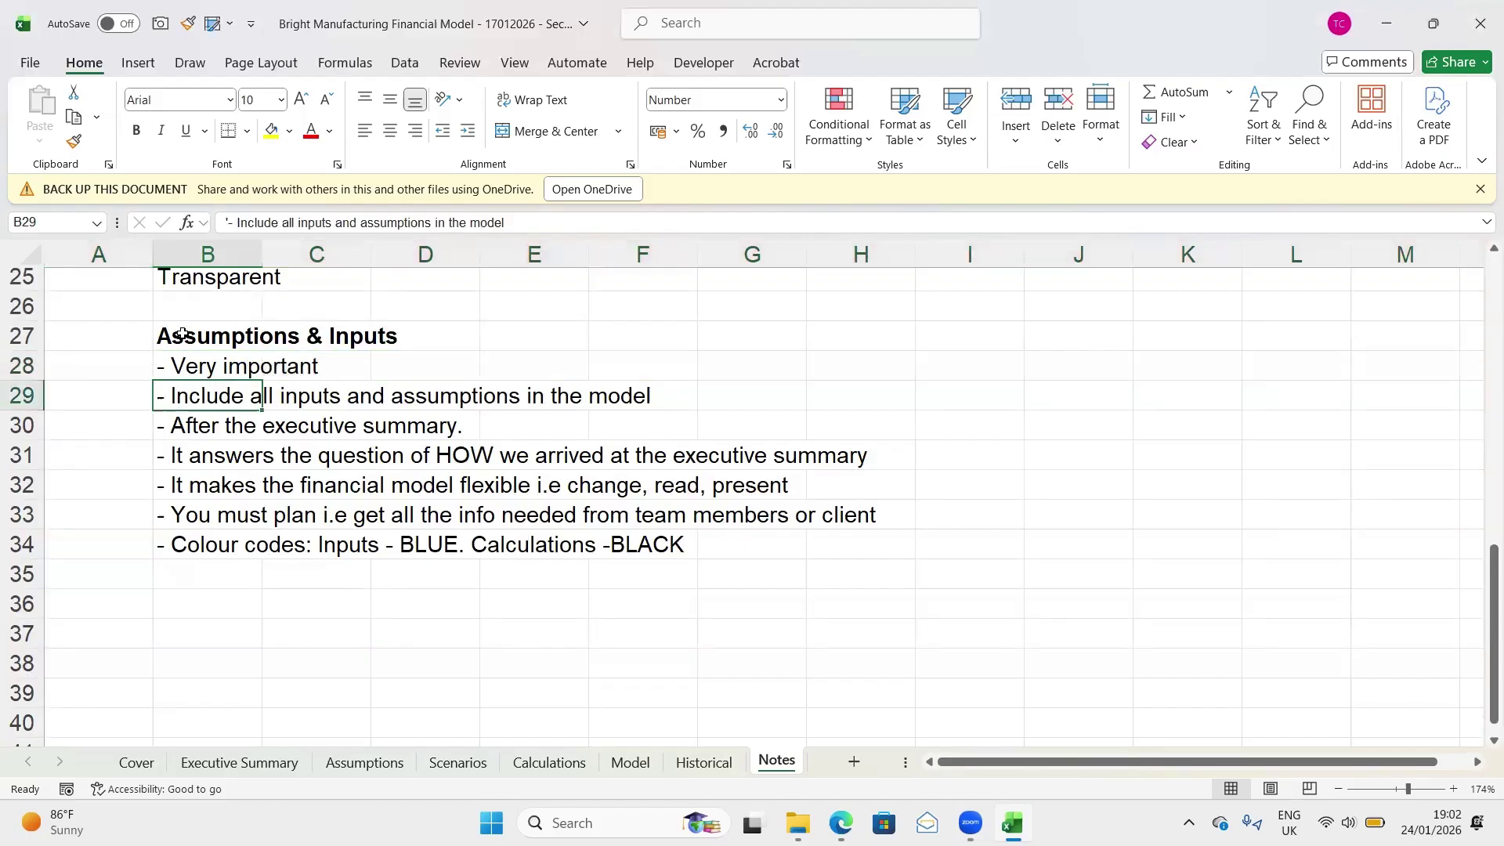
key(Up)
key(Down)
key(Up)
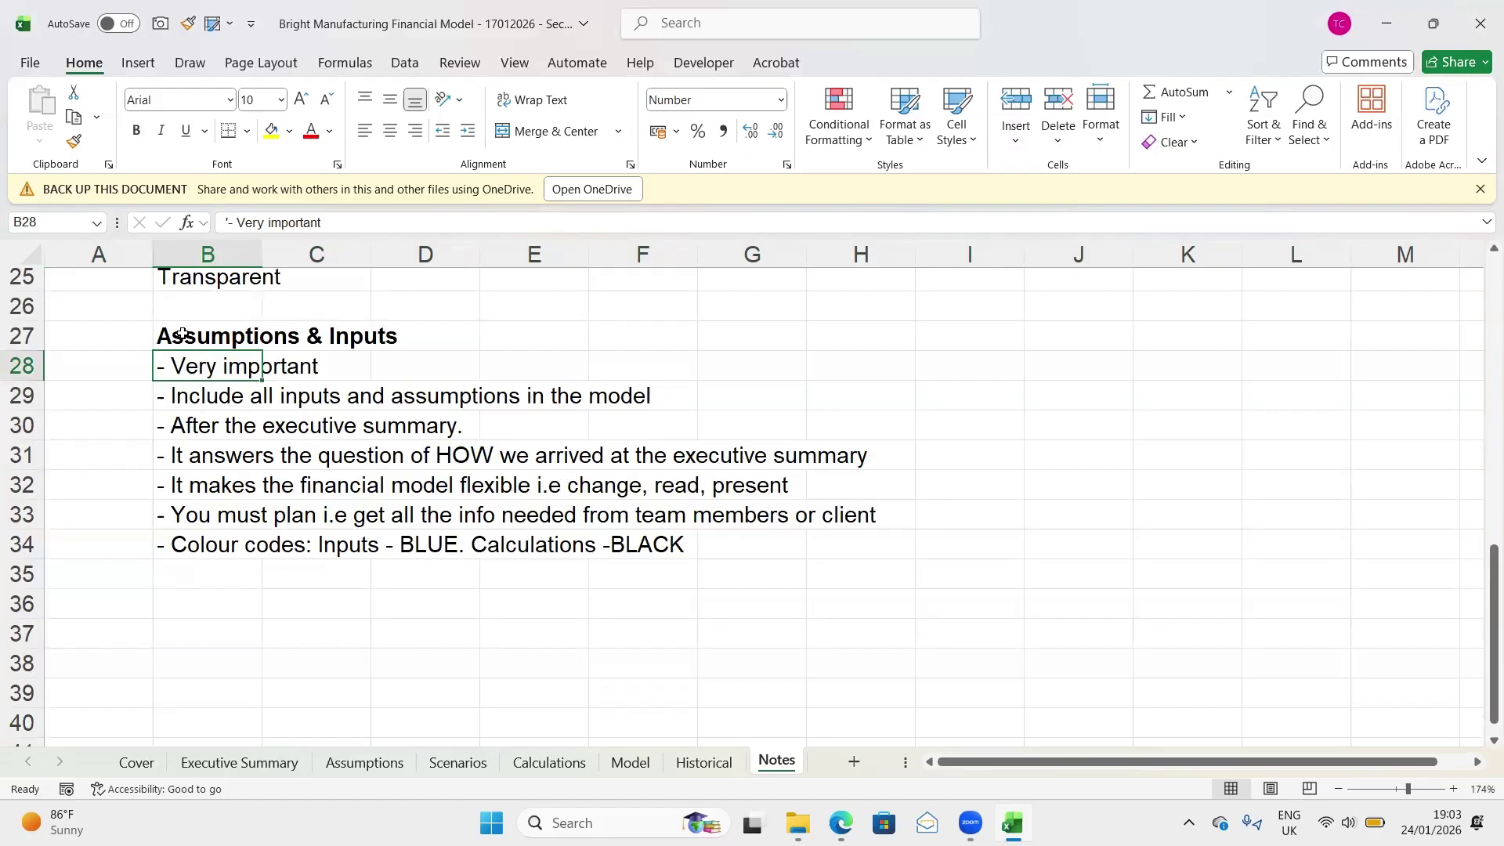
key(shift+space)
Highlight row 29 to examine the note on including all inputs and assumptions in the model
key(Down)
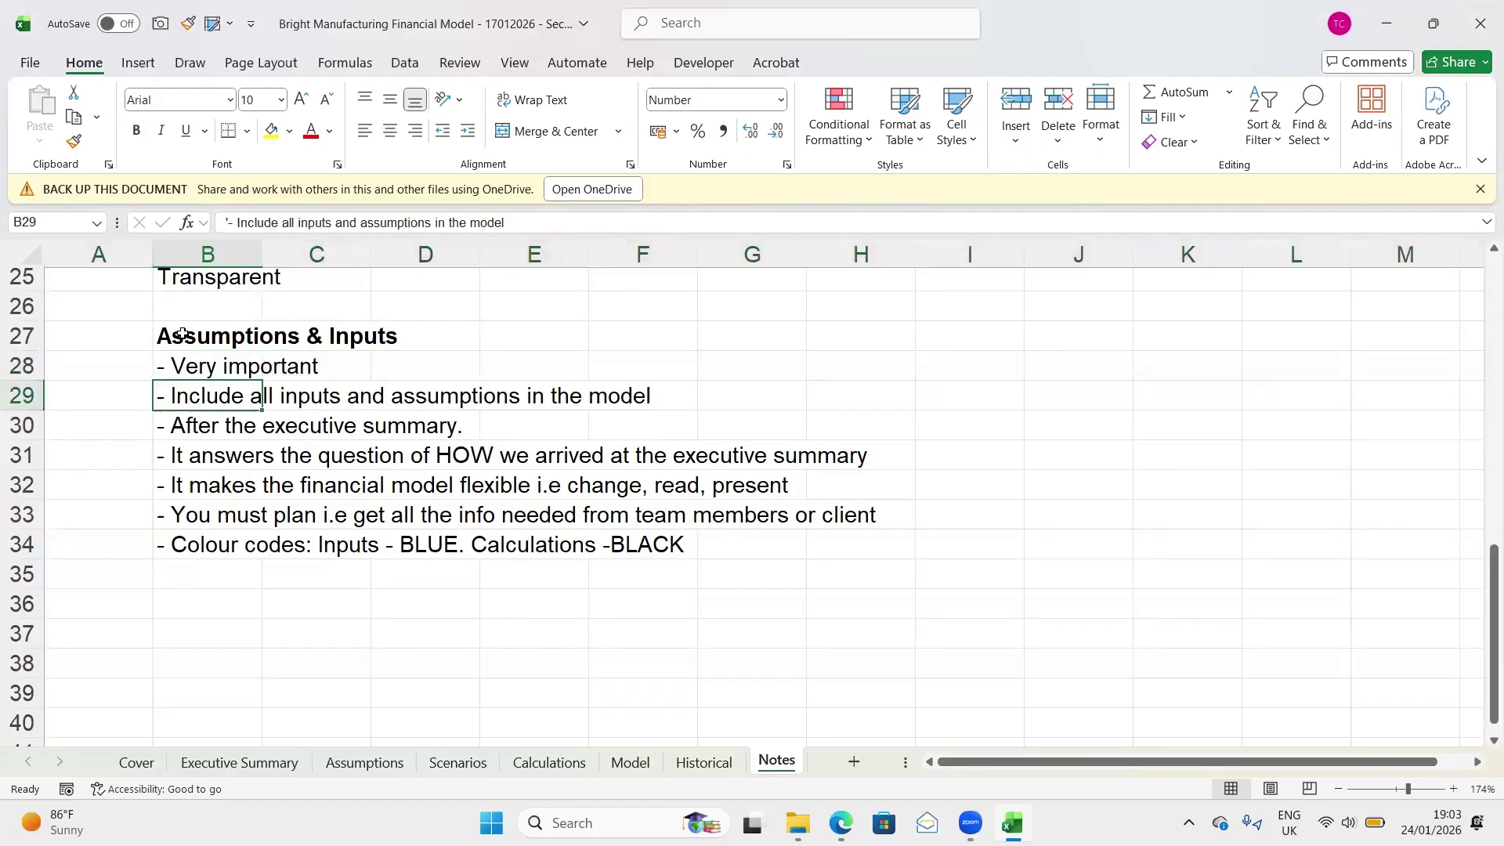
key(shift+space)
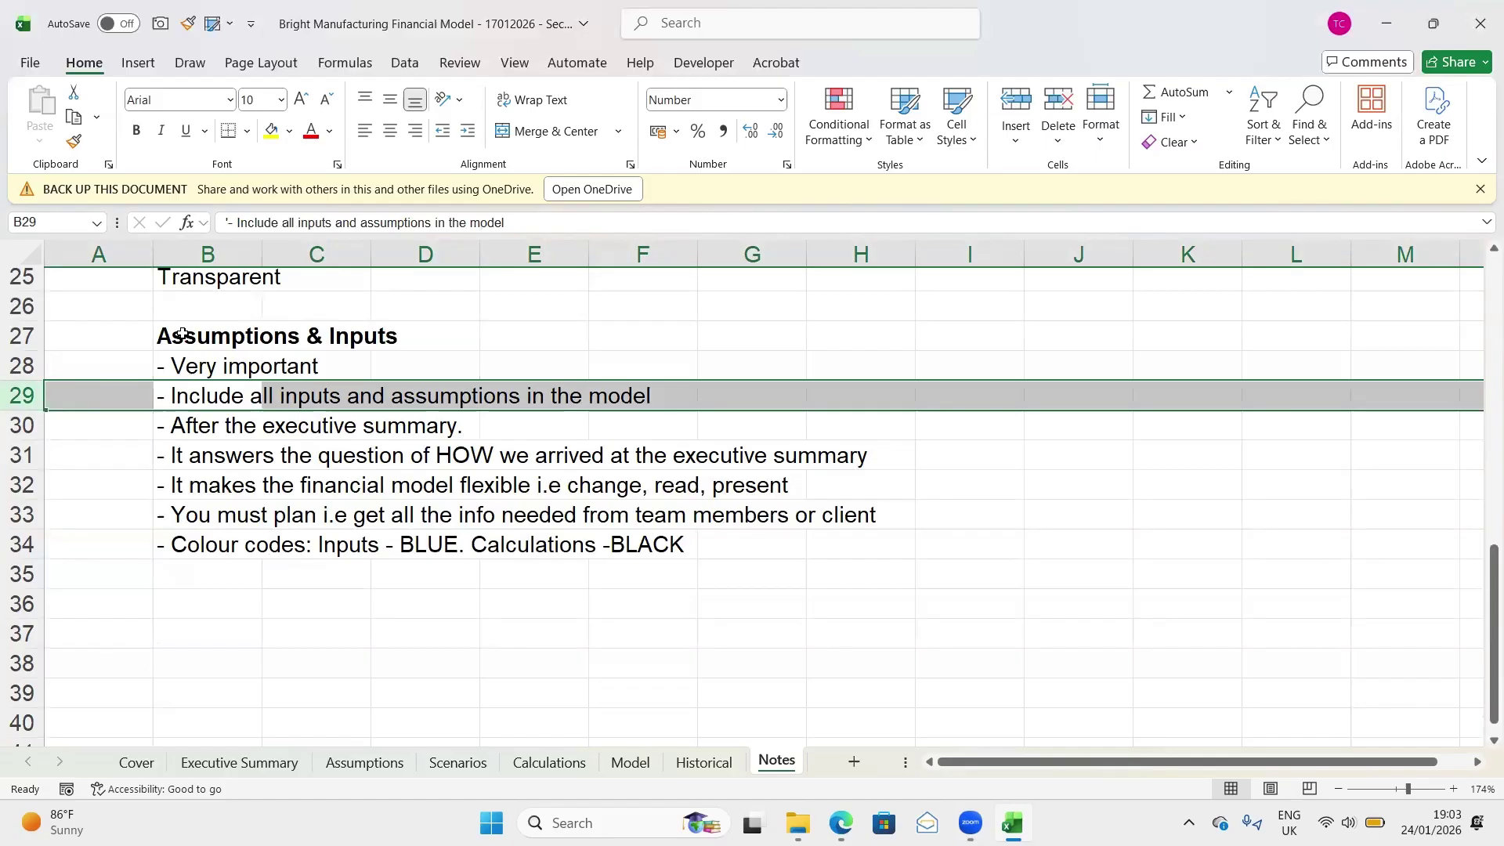
key(Down)
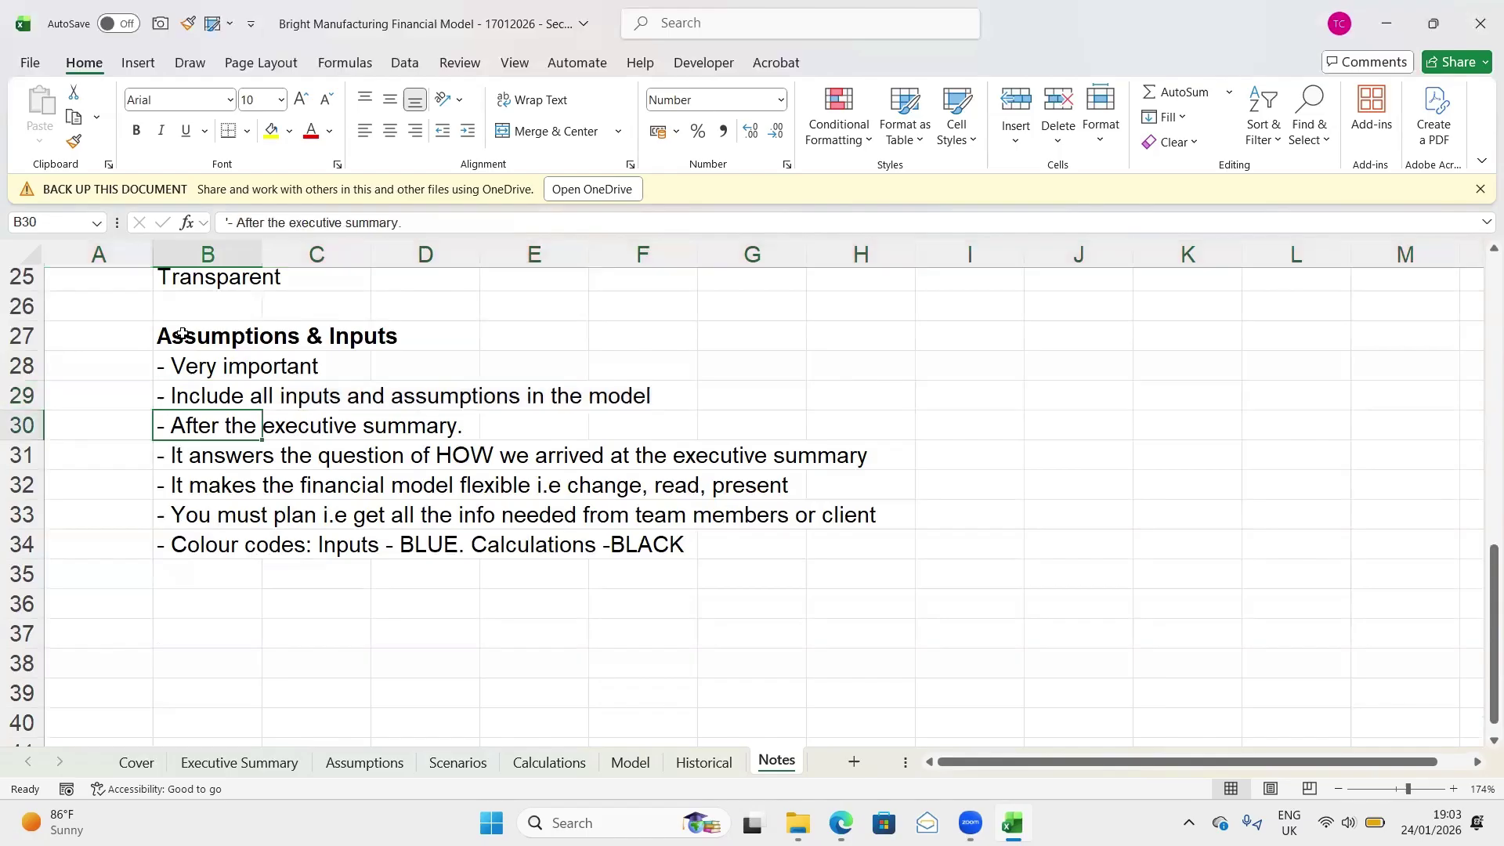
key(Up)
key(shift+space)
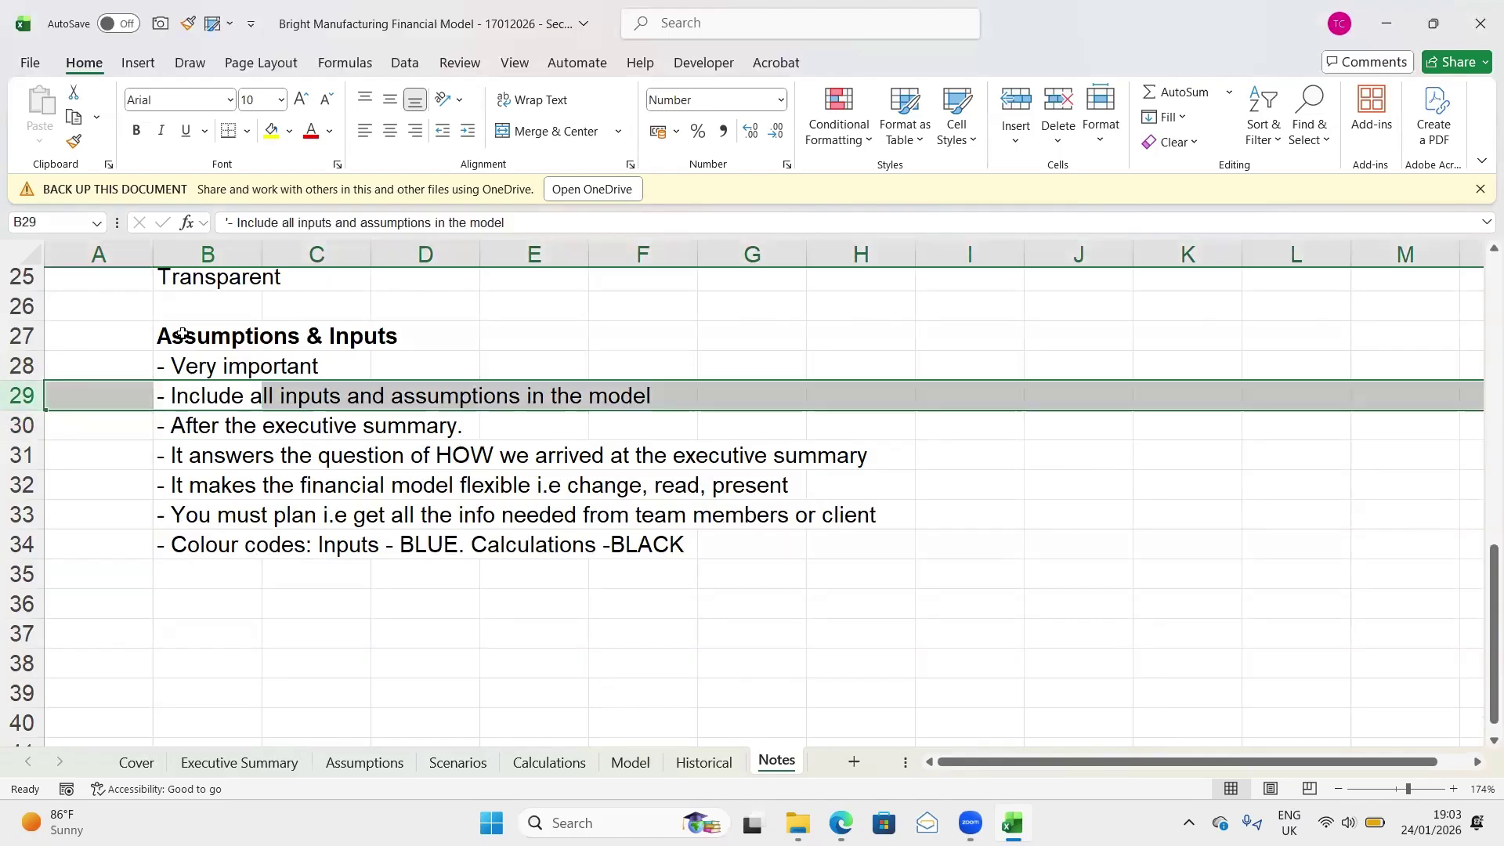
key(Down)
key(Up)
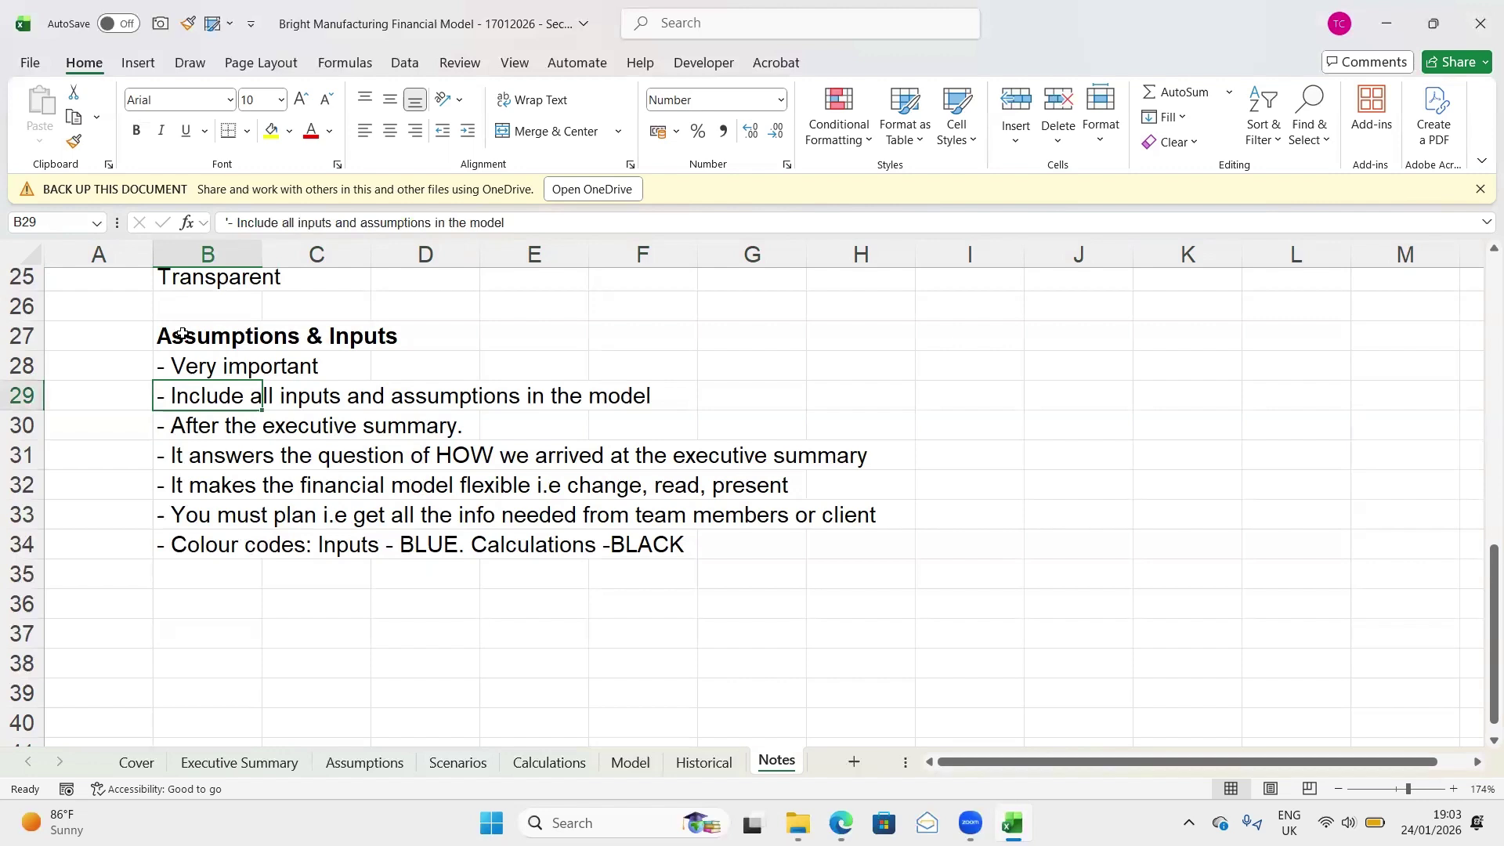
Go to the row 30 note on sheet order and compare it with the Executive Summary and Assumptions sheets
key(Down)
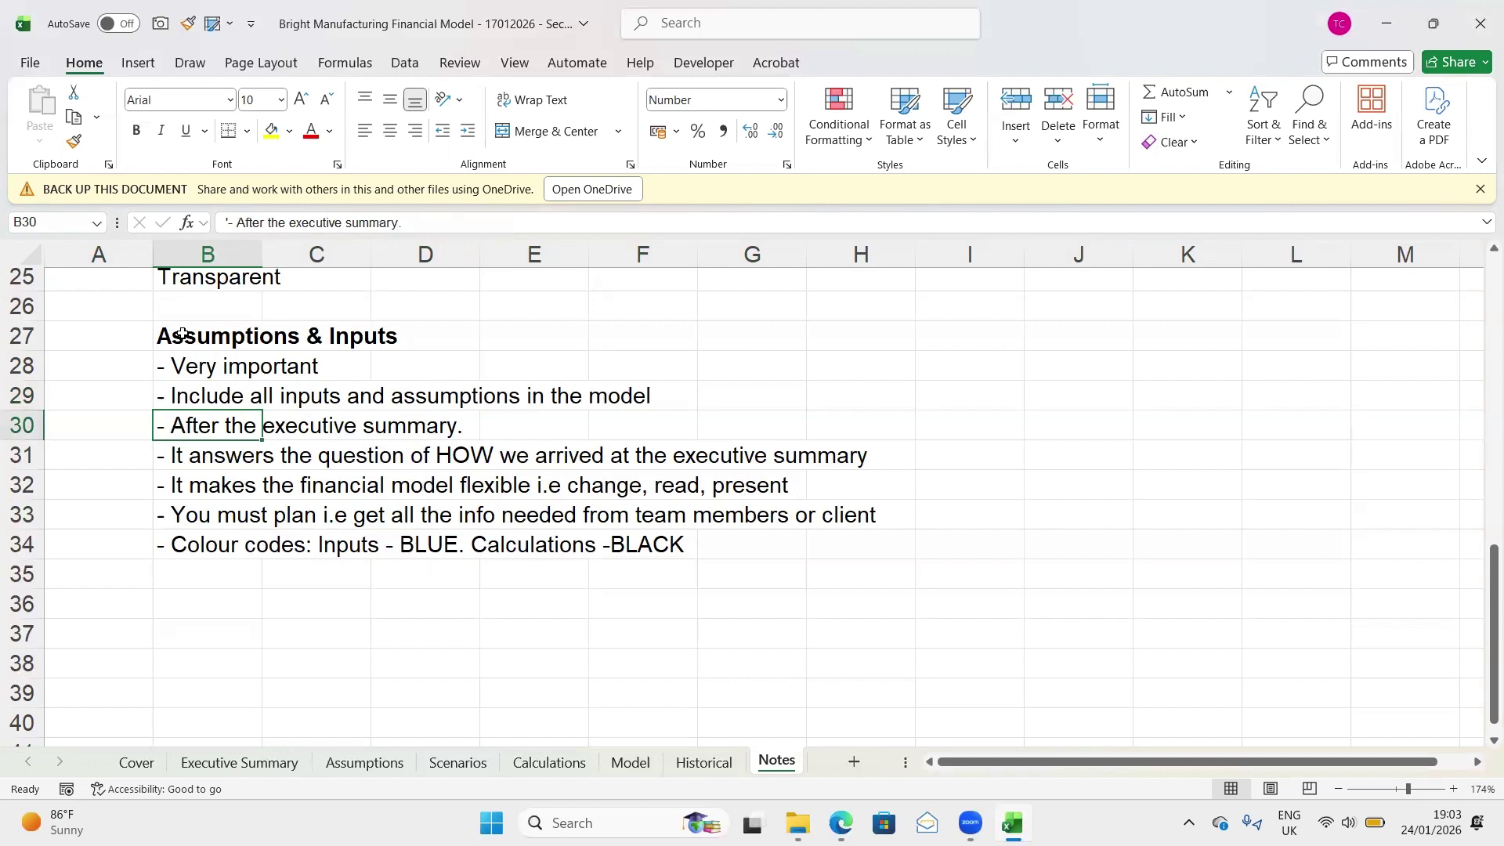
click(215, 765)
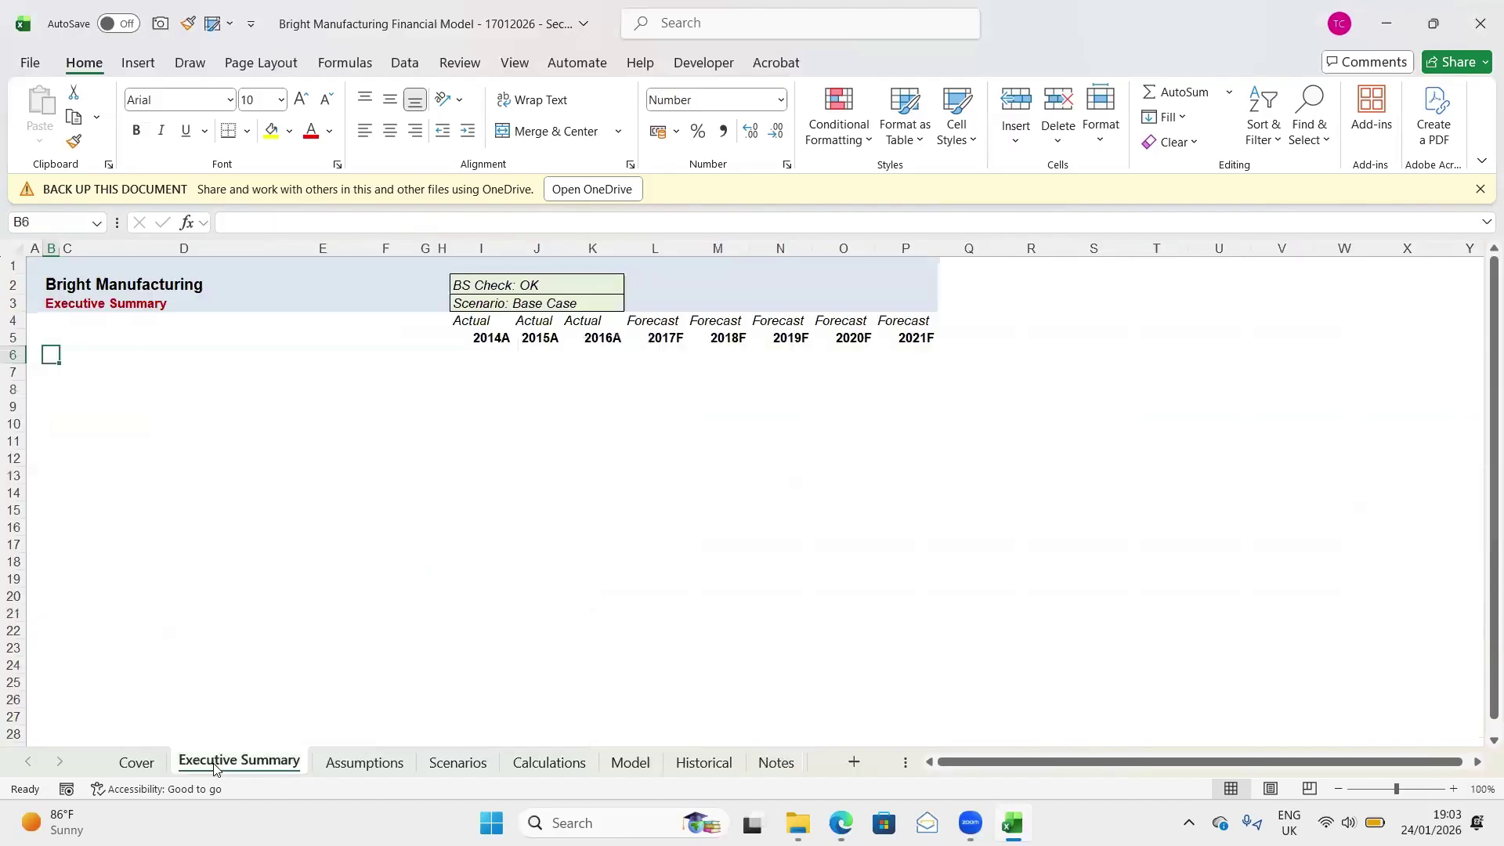
click(376, 766)
scroll(425, 423, down, 1)
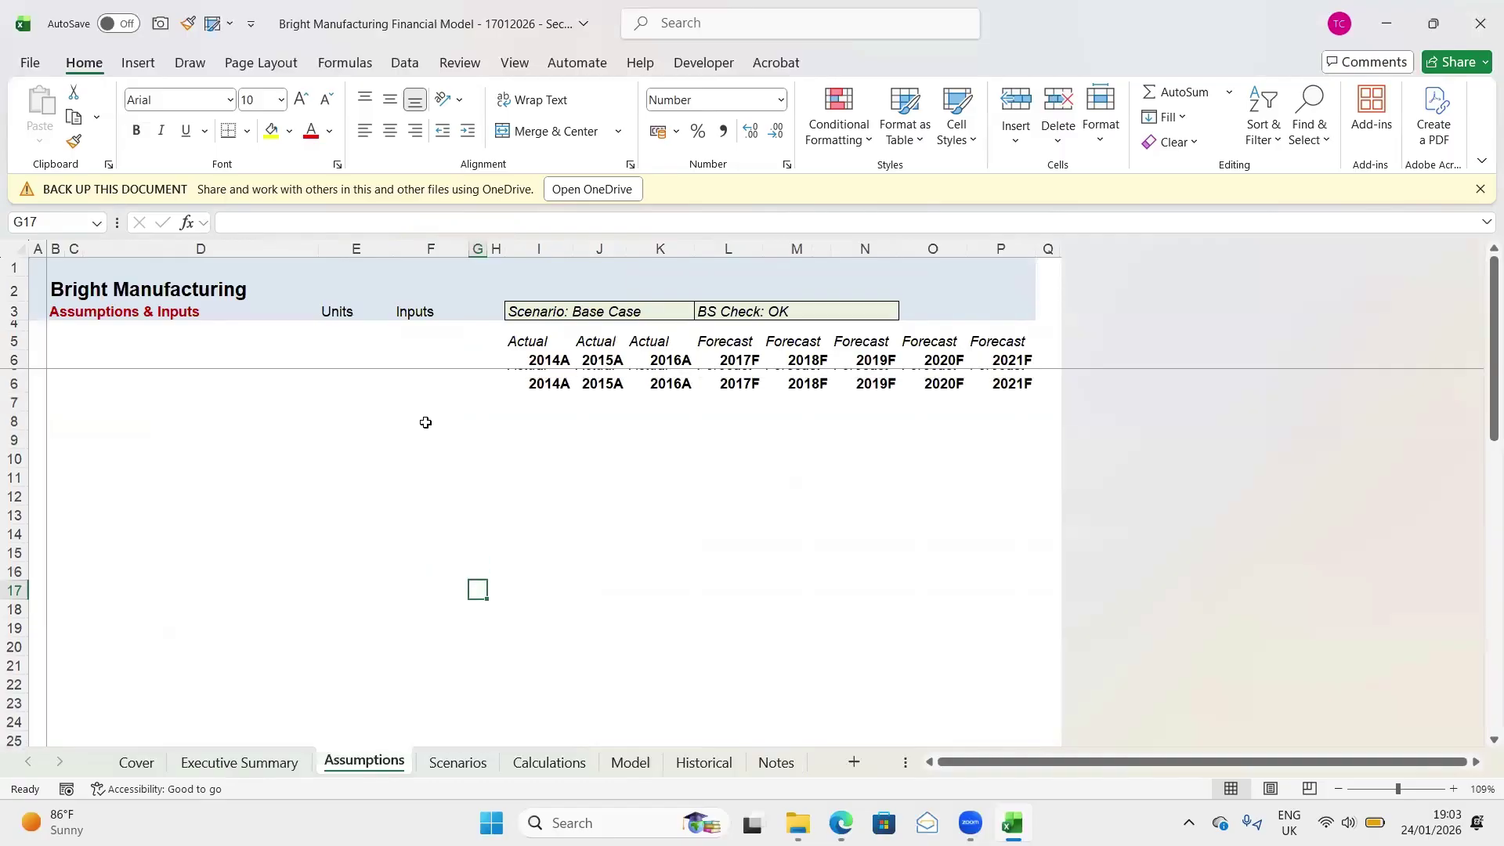
scroll(425, 423, up, 1)
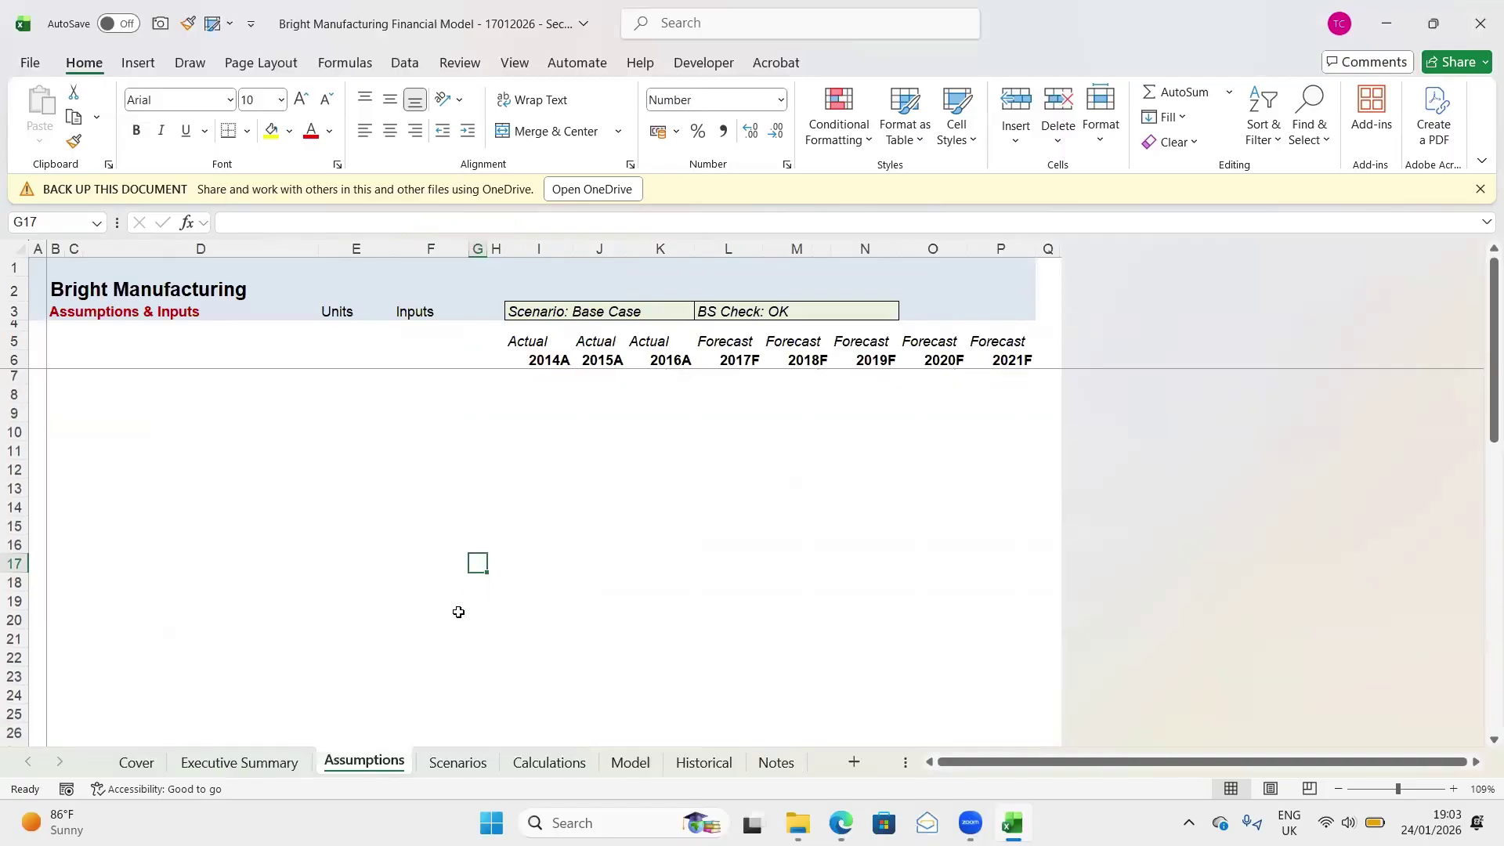
Return to the Notes sheet, highlight the row 31 note on answering HOW, and view the Assumptions sheet
click(775, 763)
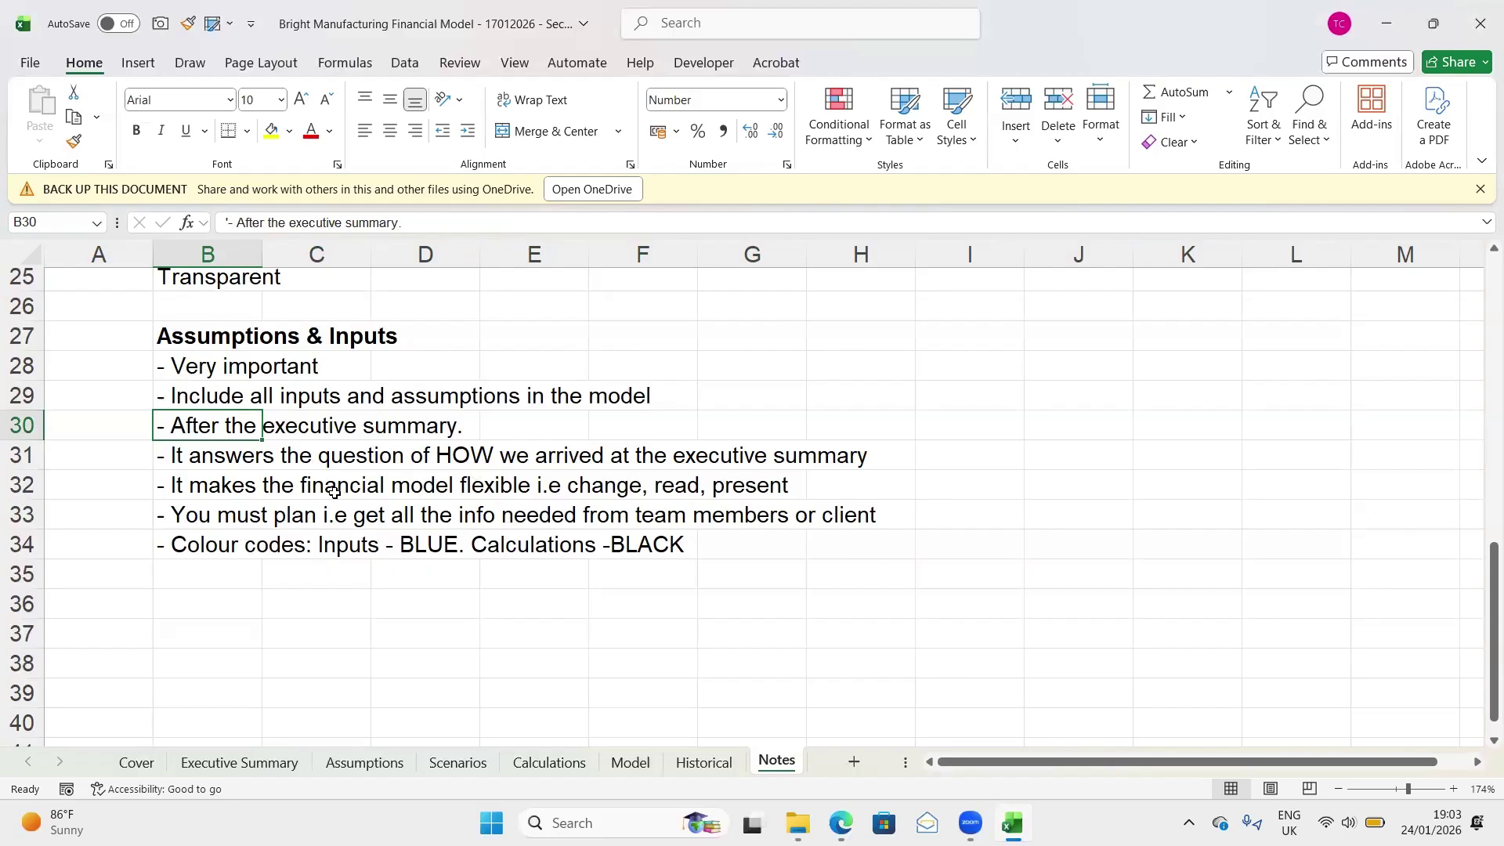
click(229, 468)
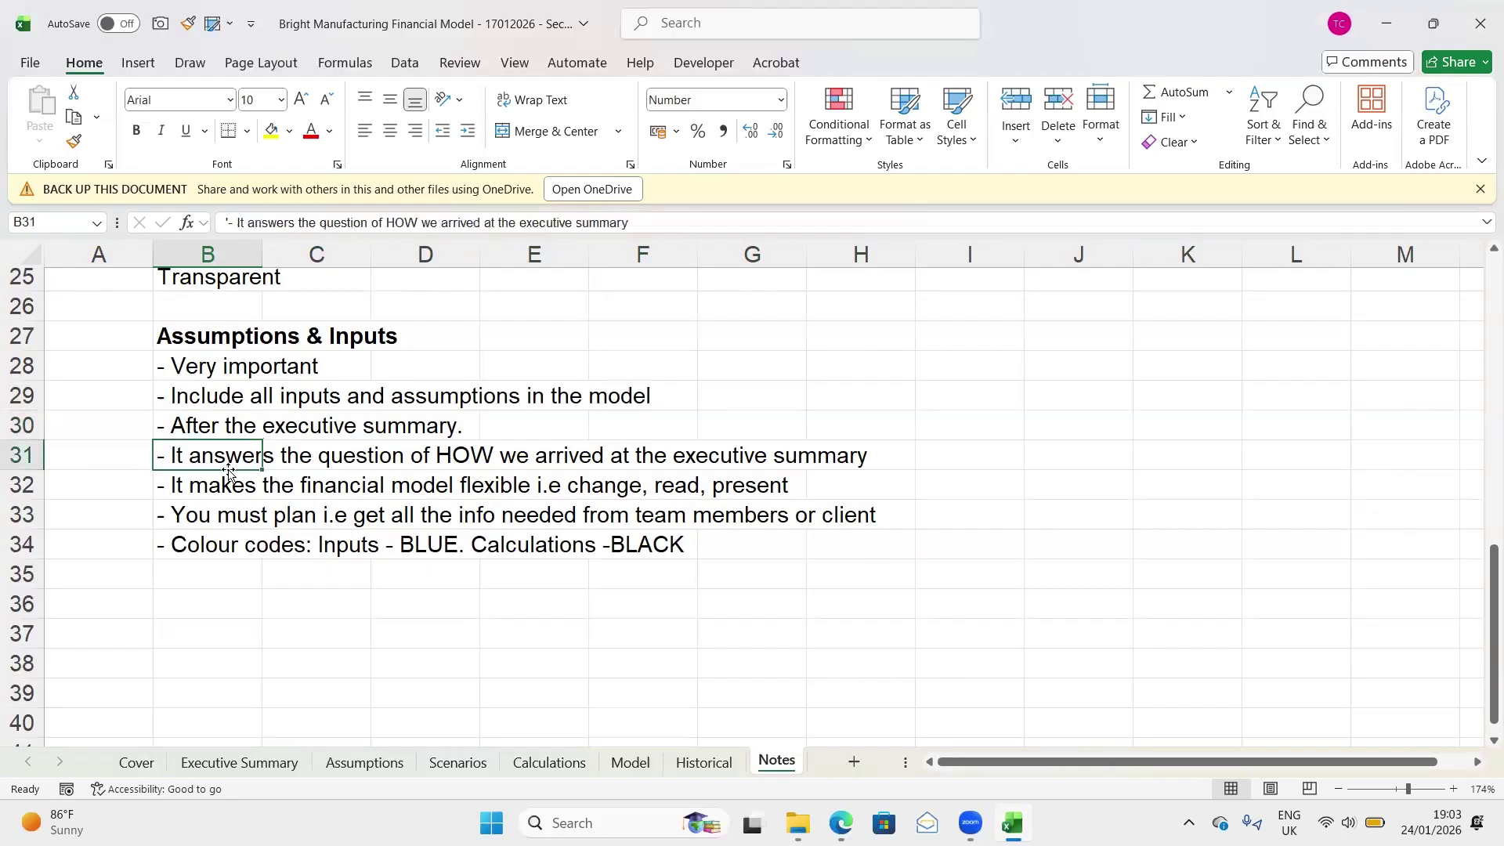
key(shift+space)
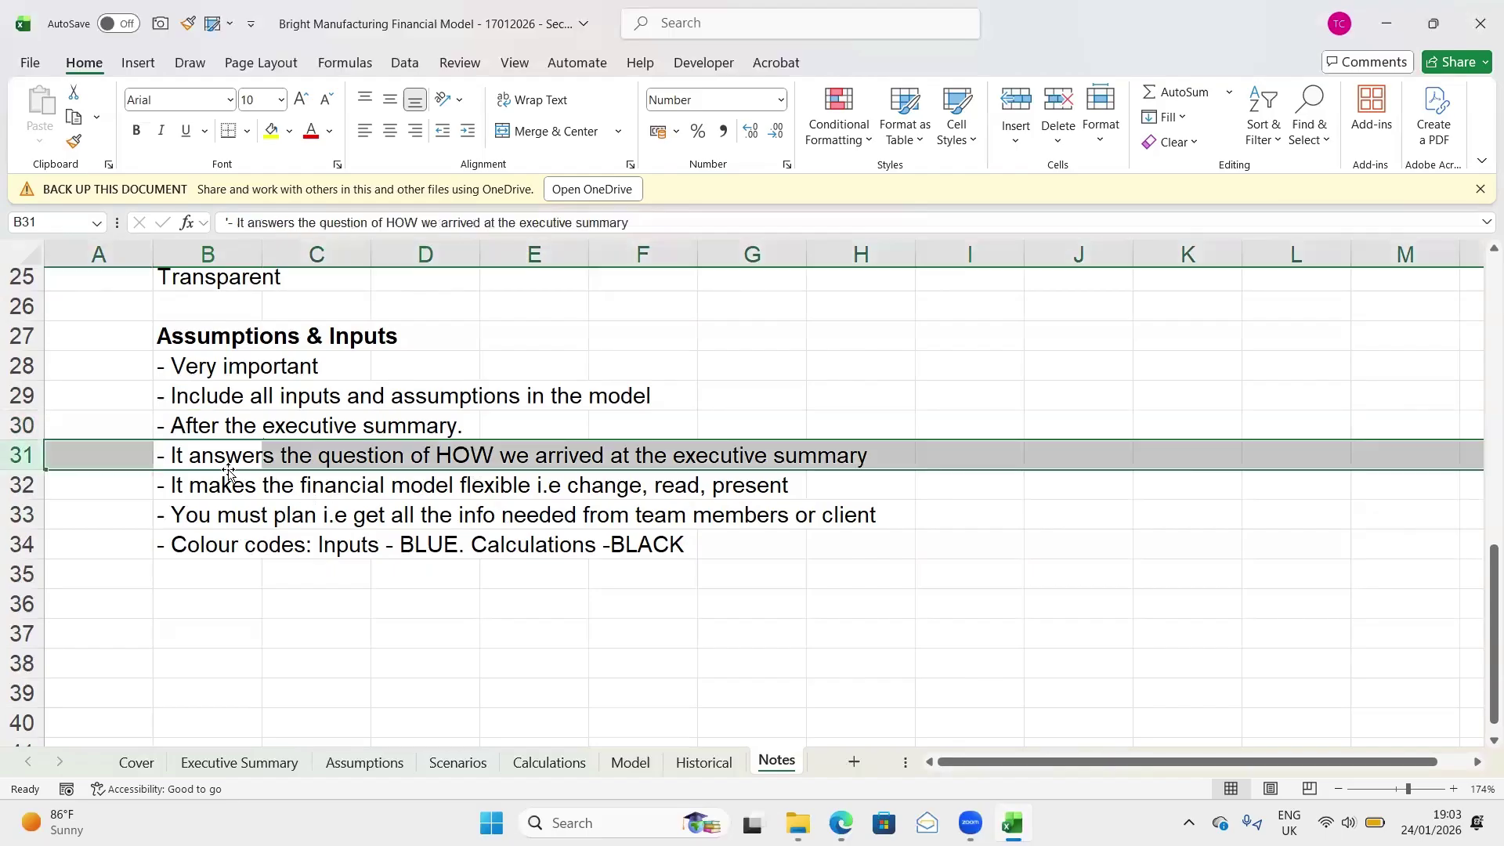
click(350, 770)
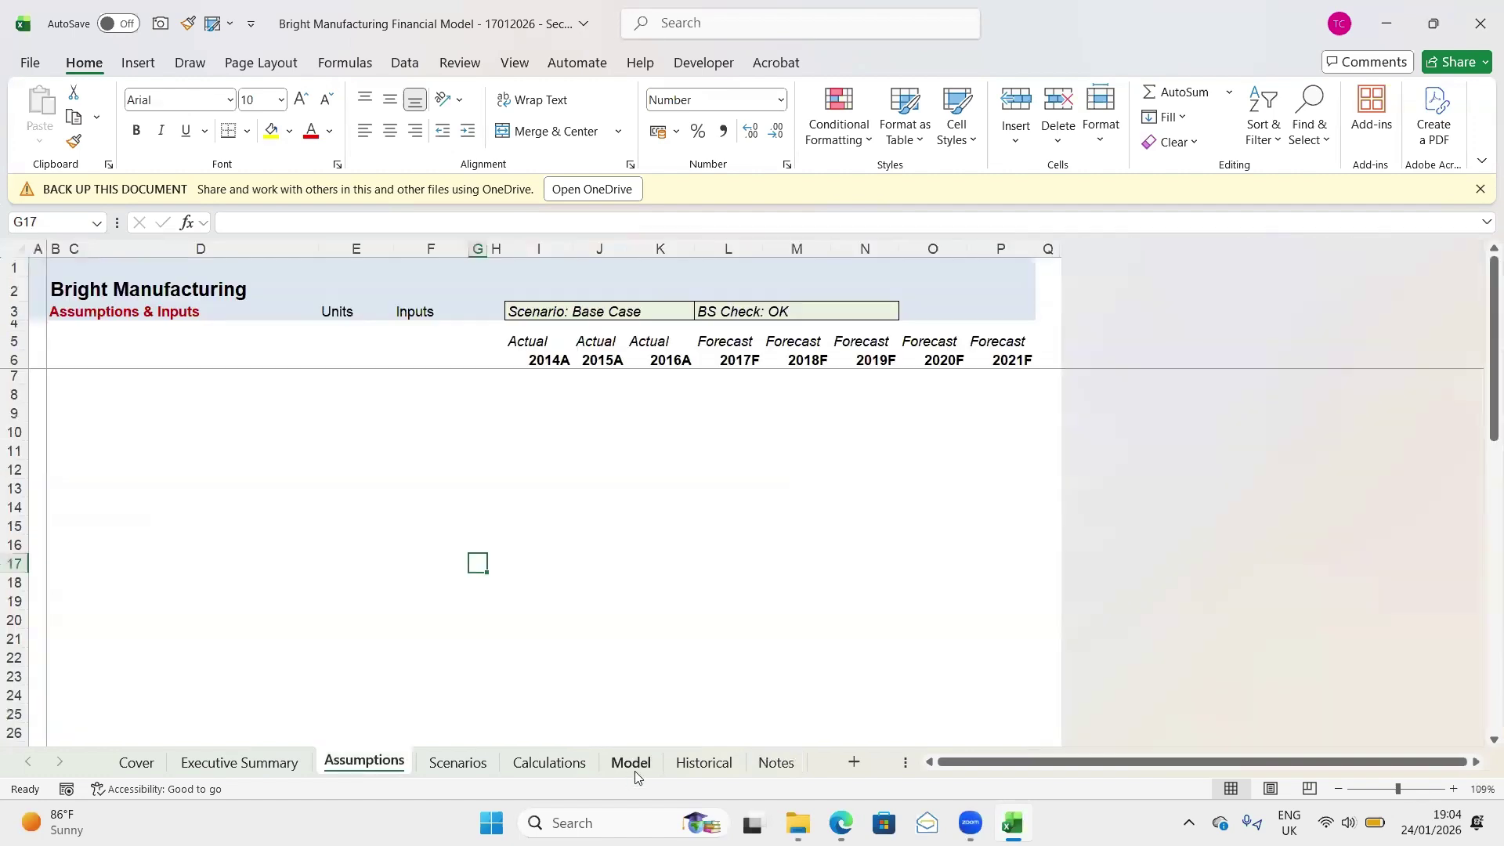
Go back to the Notes sheet and examine the notes on model flexibility and planning in rows 32 and 33
click(777, 764)
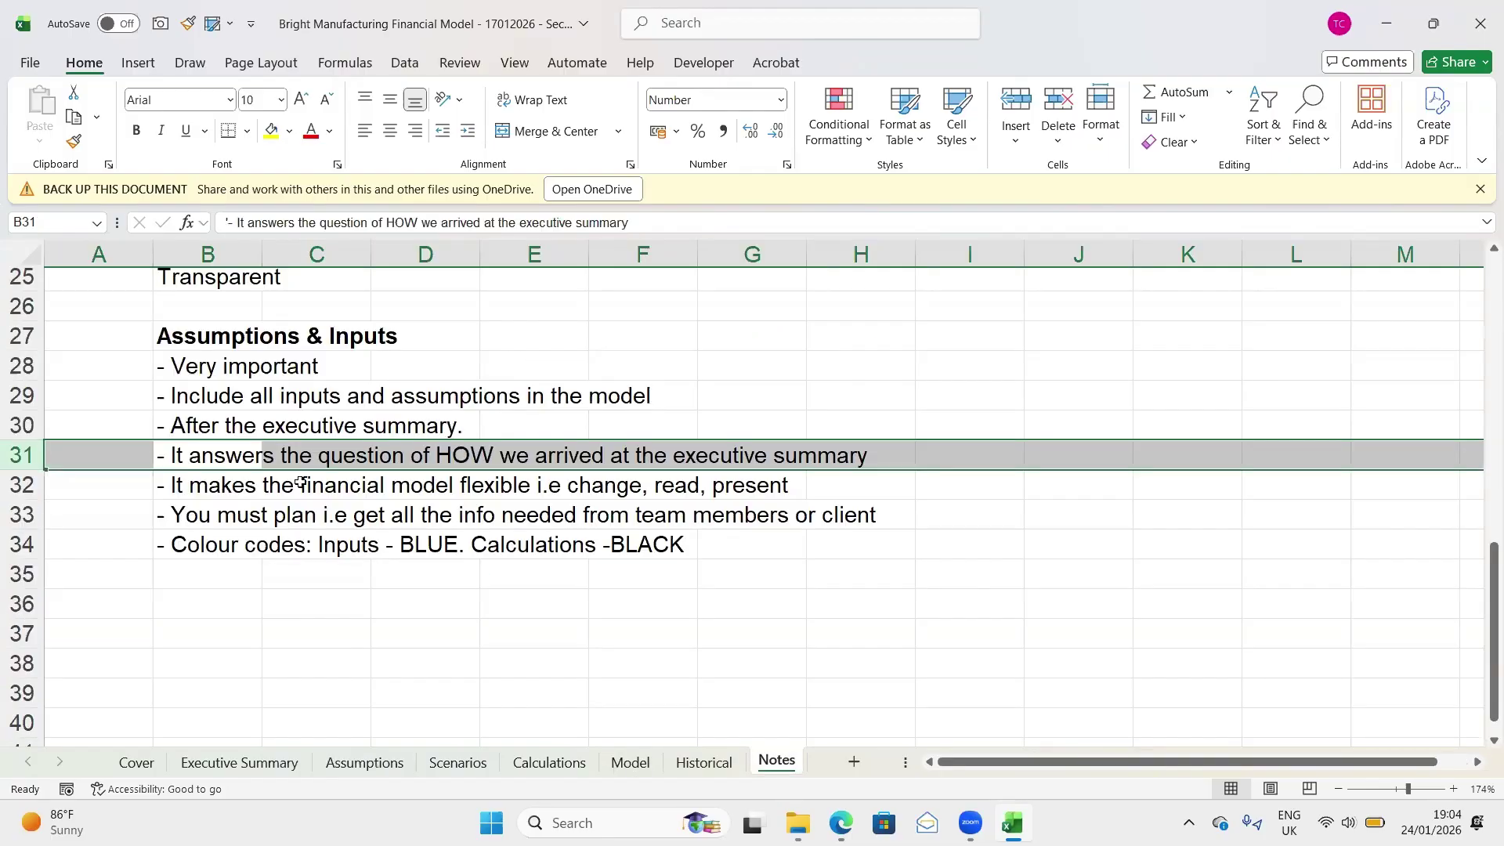
click(206, 488)
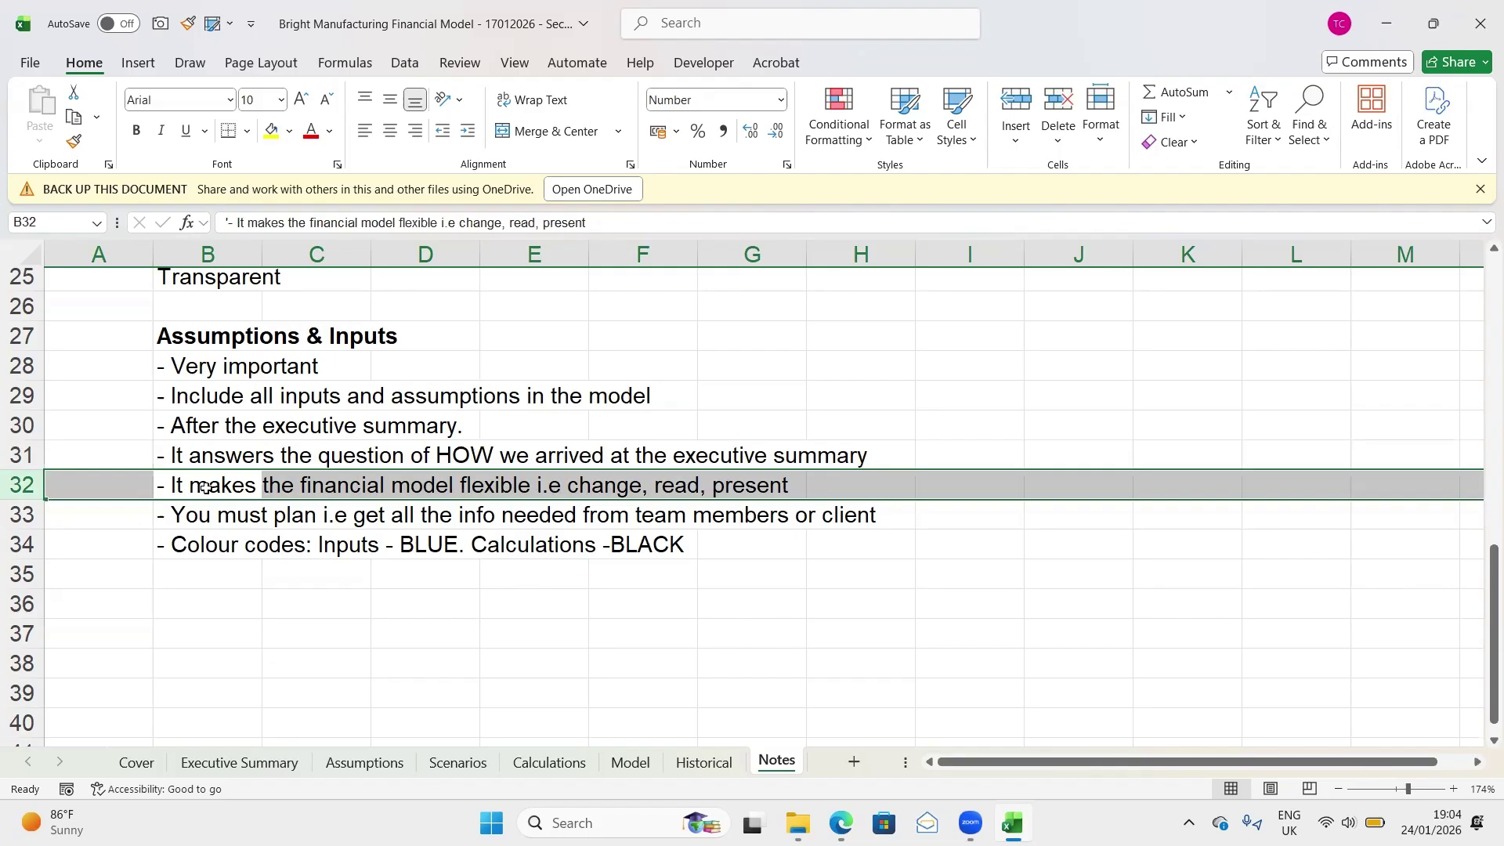
key(Down)
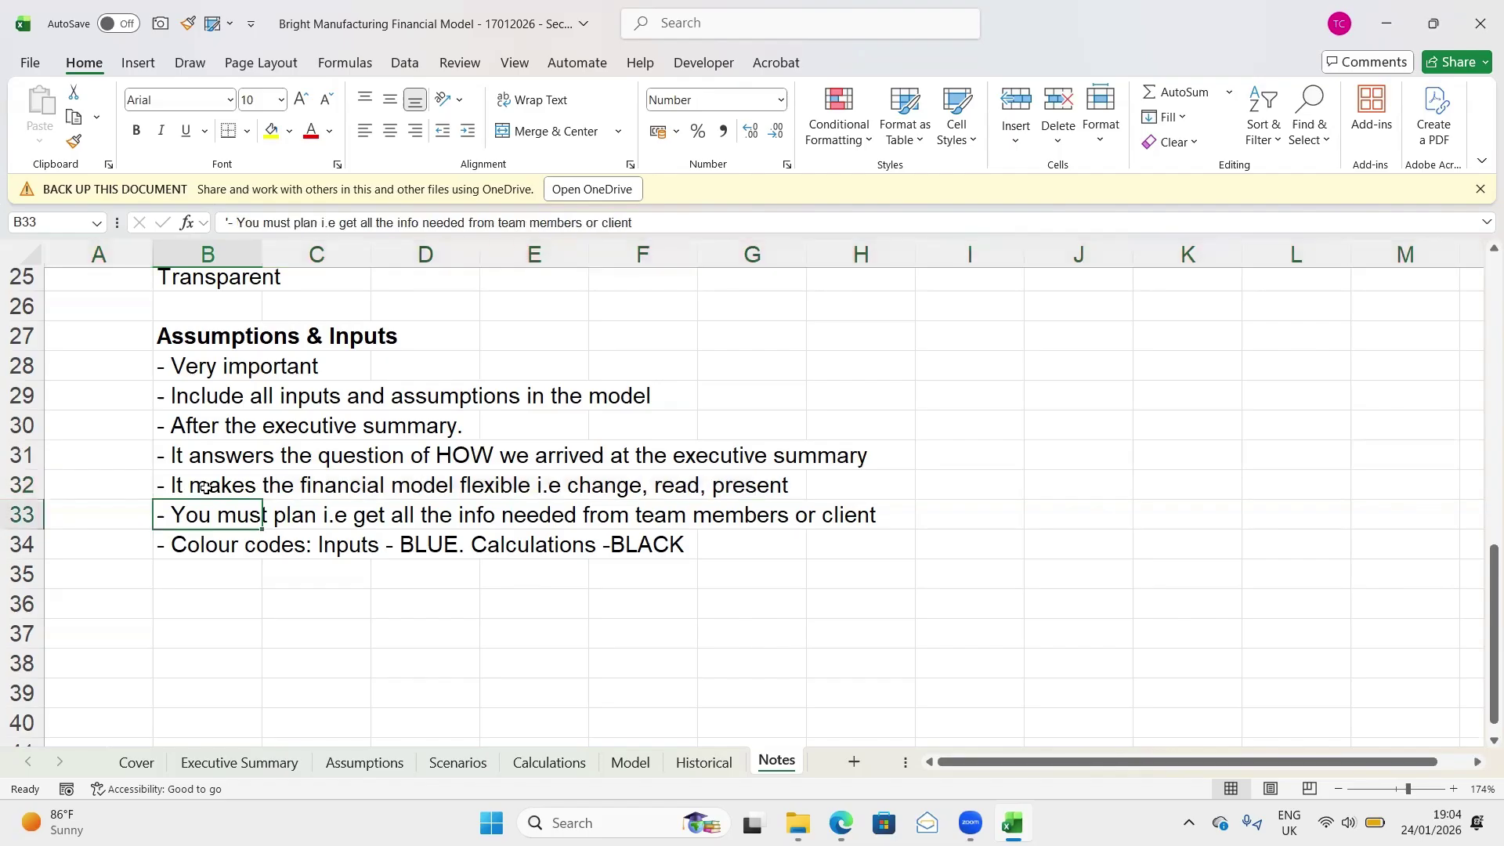
key(shift+space)
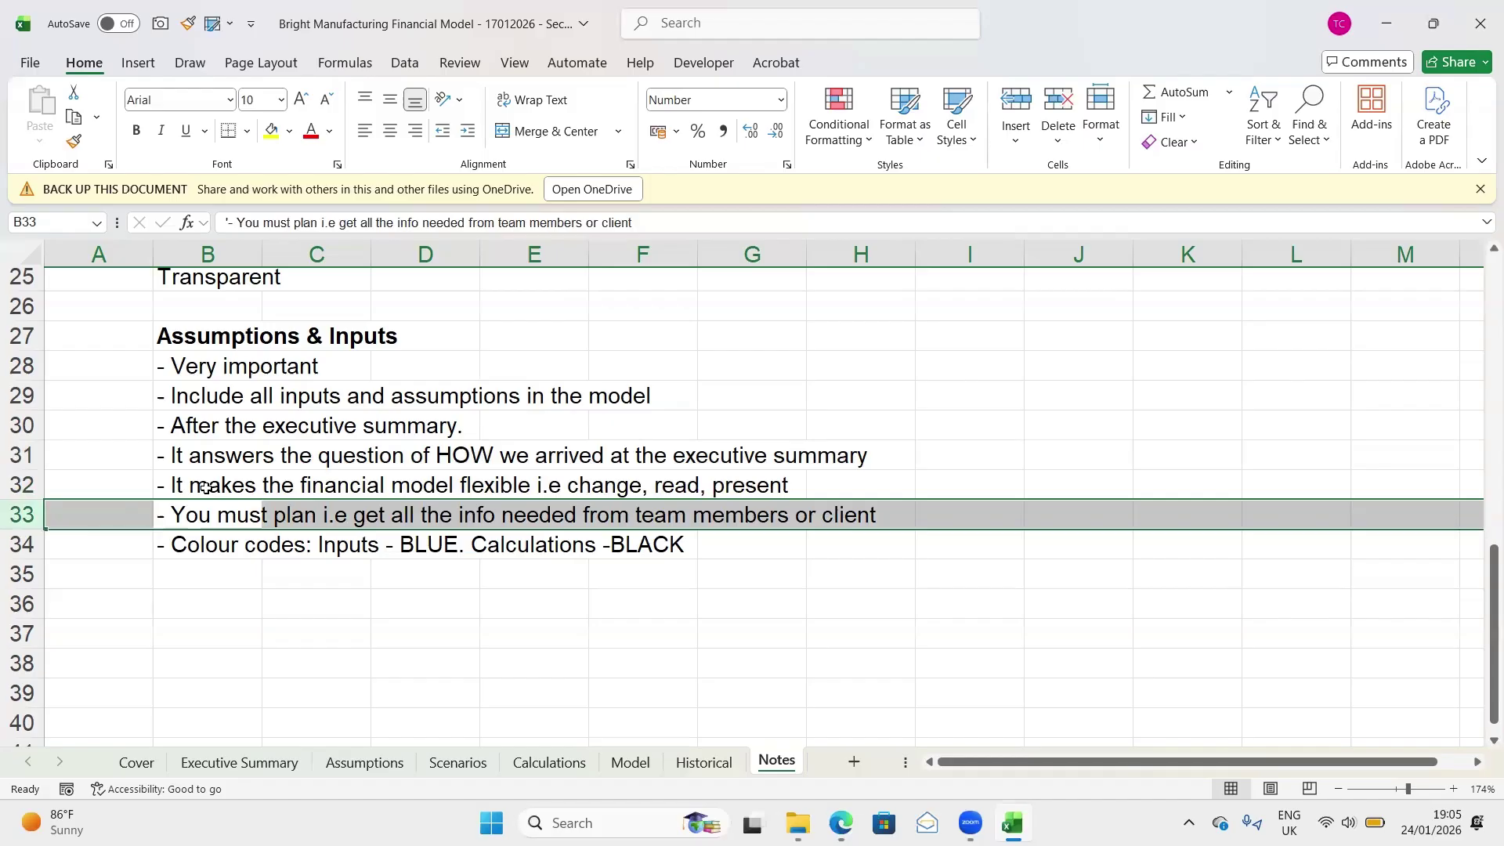
key(Down)
key(Up)
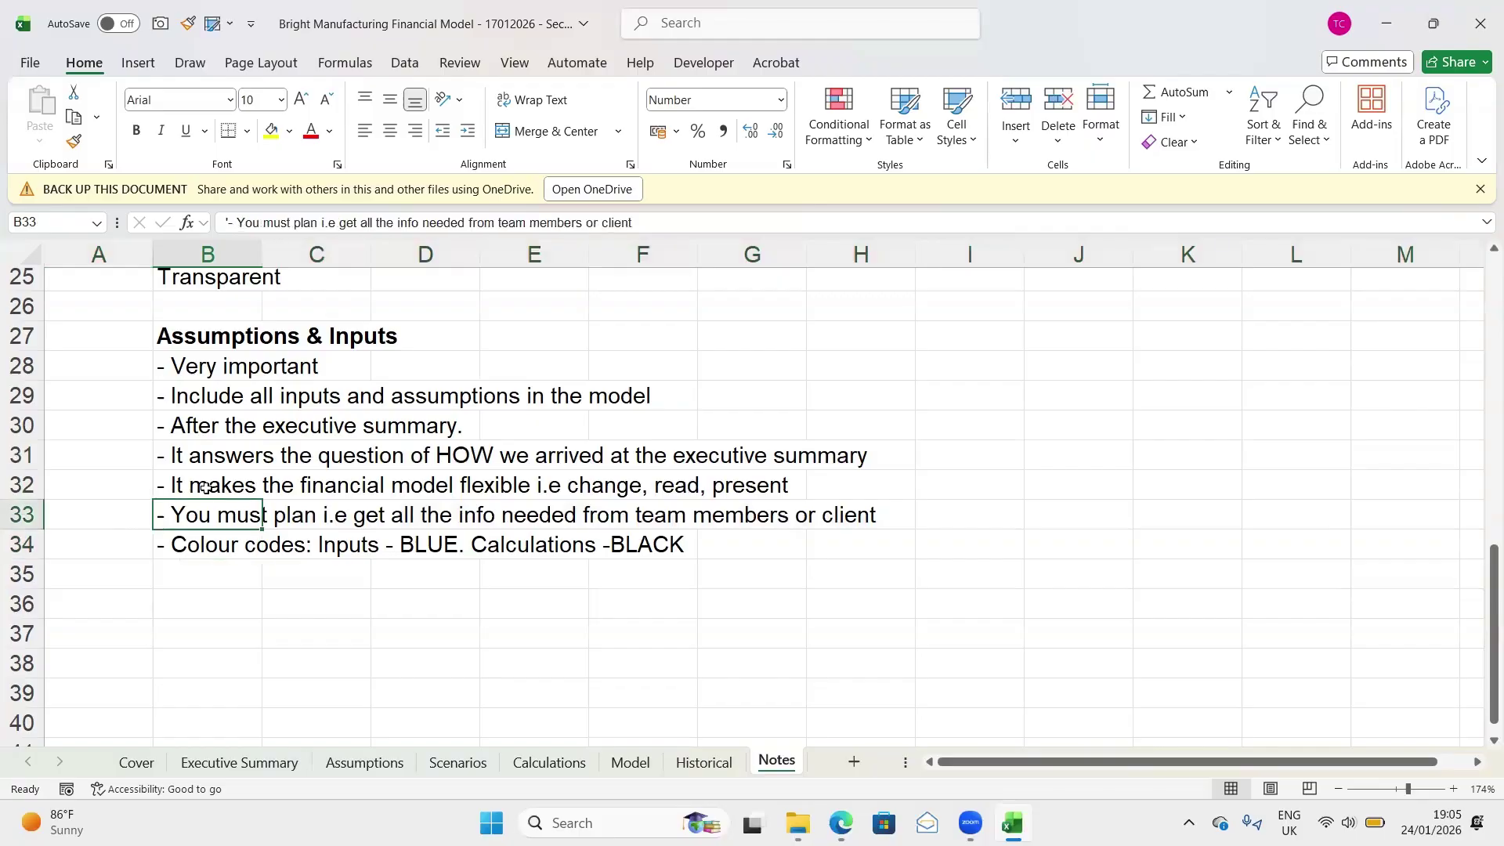
Highlight the colour codes note in row 34 and step across its BLUE and BLACK parts, ending back in B34
key(Down)
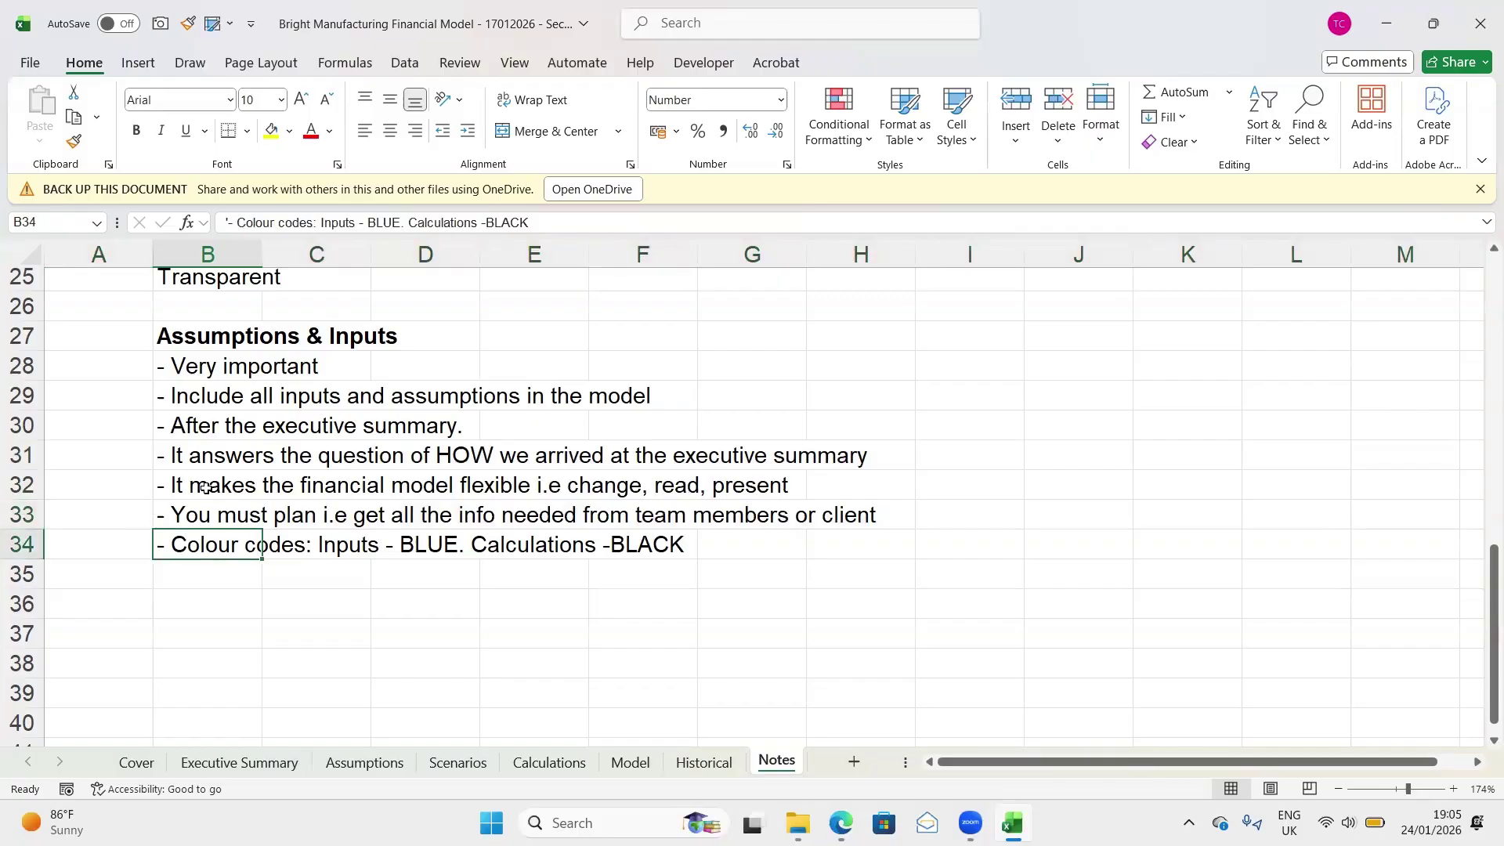
key(shift+space)
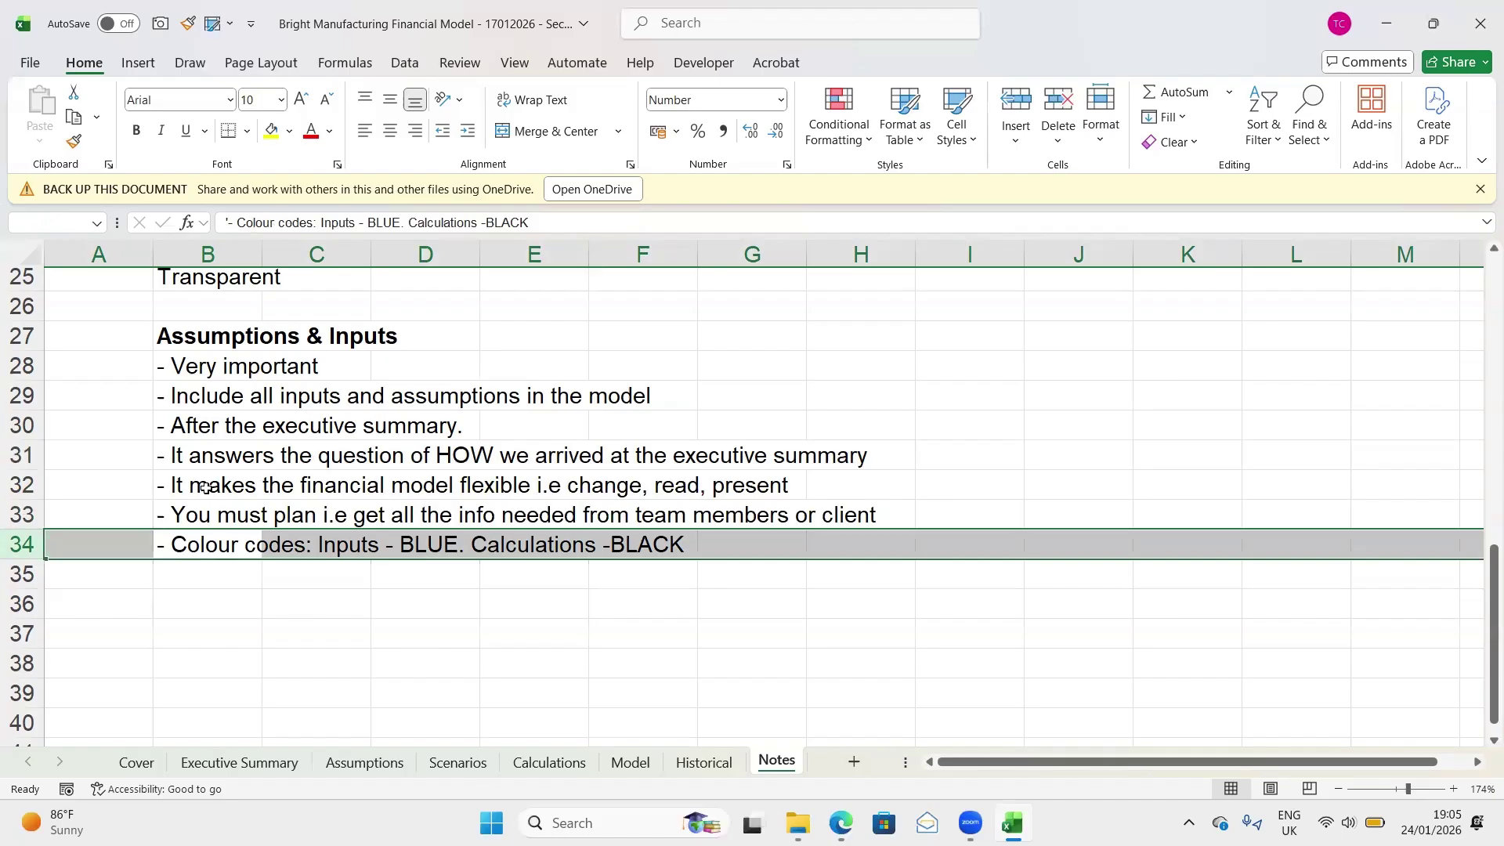
key(Right)
key(Right)
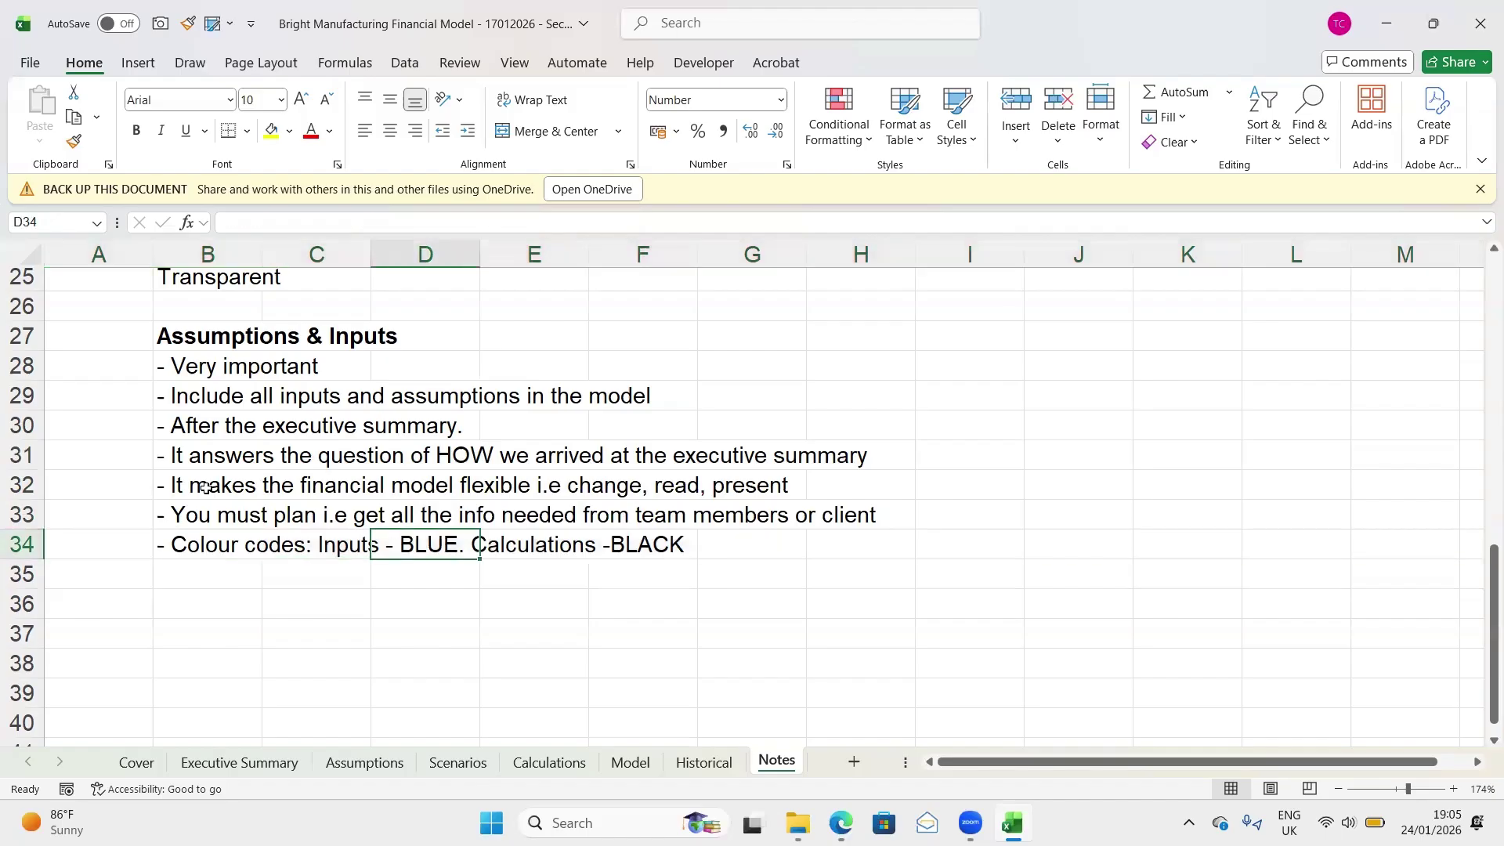
key(Right)
key(Right)
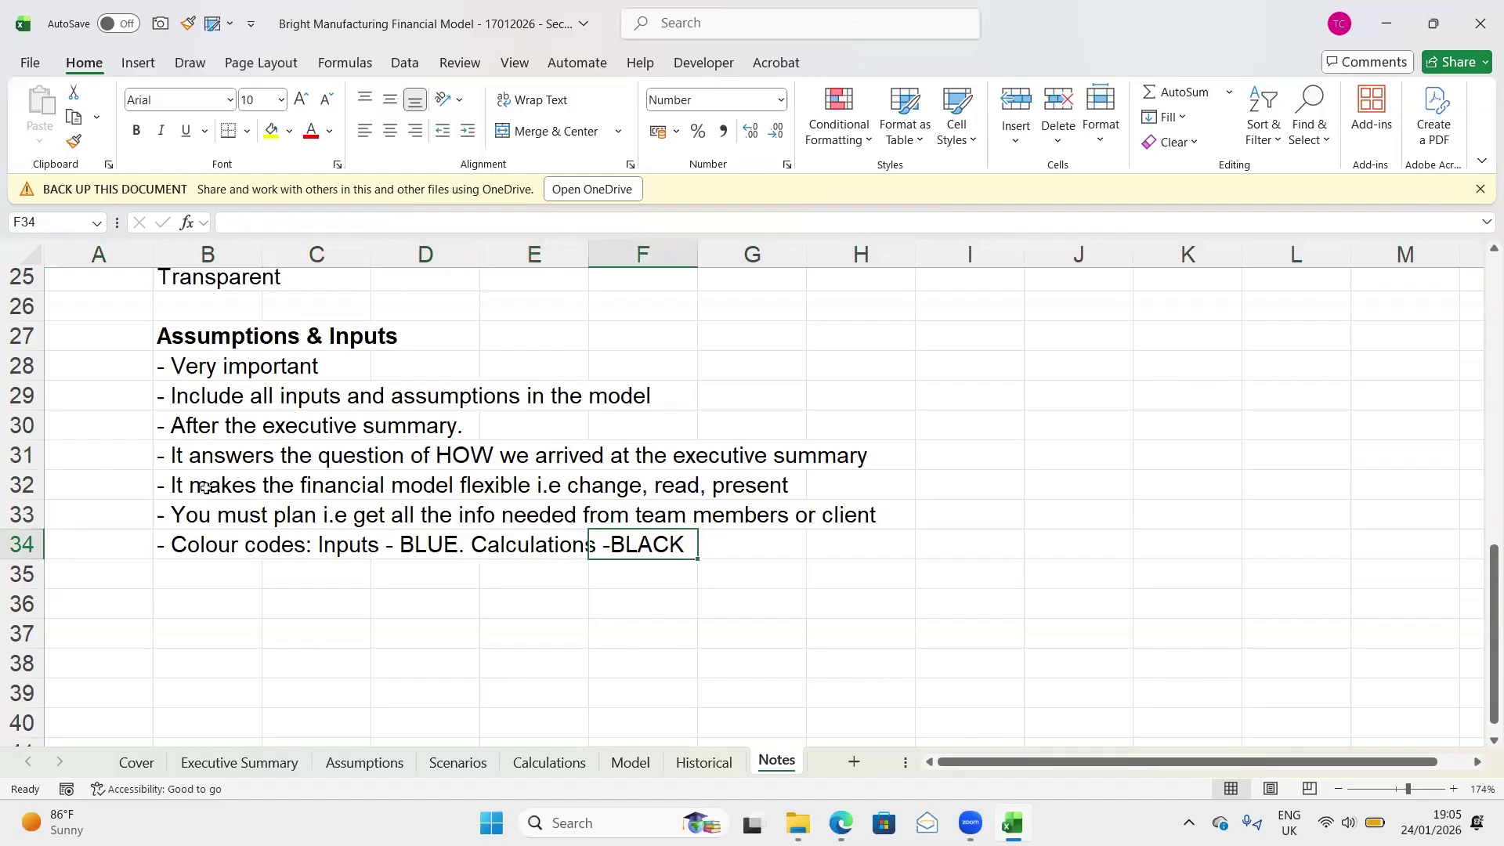
key(Left)
key(Left)
key(Left)
key(Left)
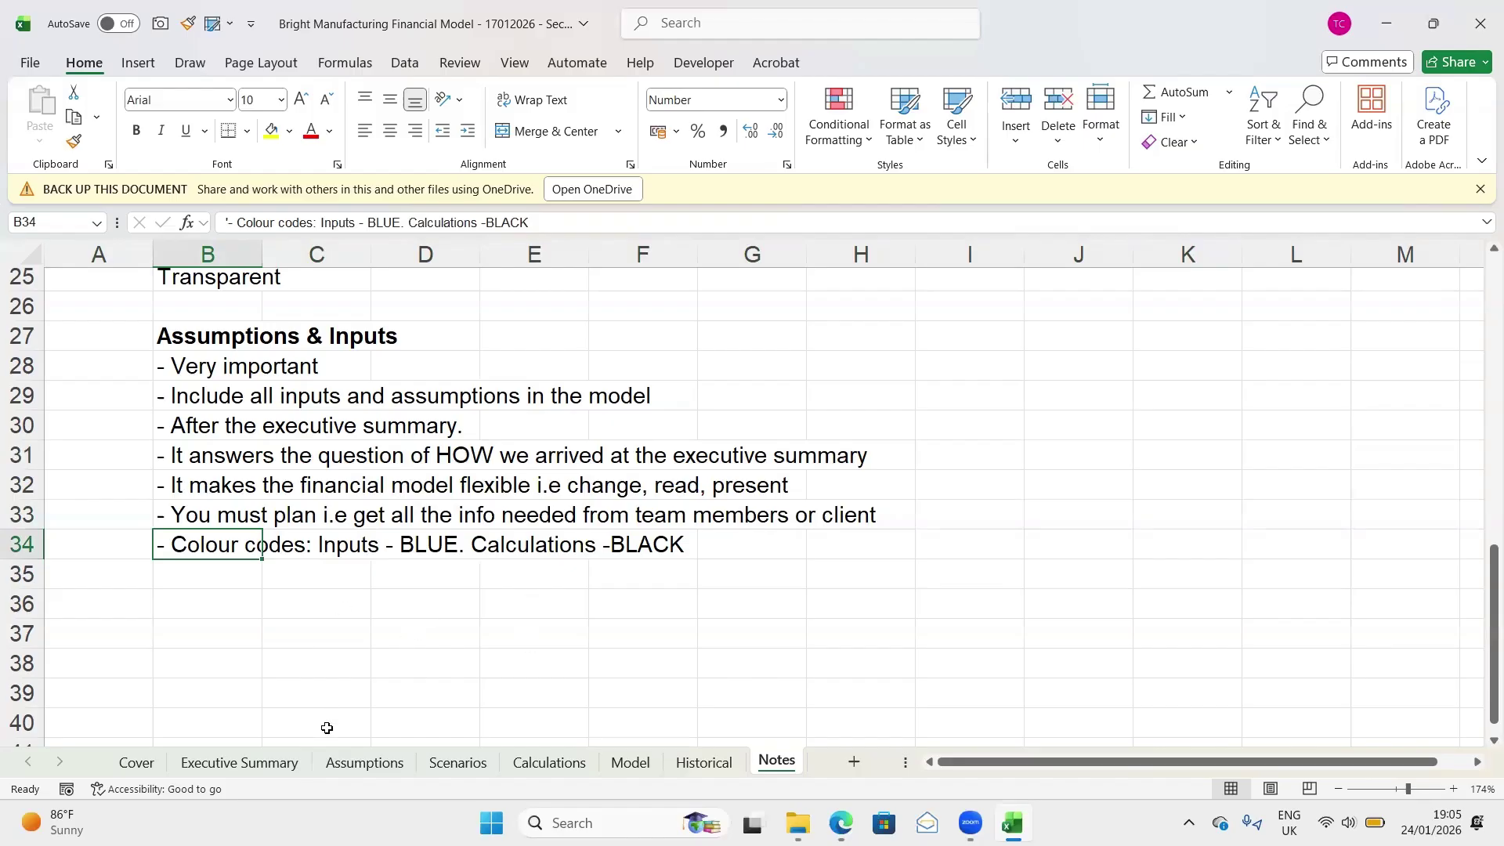
Go to cell C7 of the Assumptions sheet, and switch to the Bright Manufacturing PDF in Edge with its window maximized
click(361, 764)
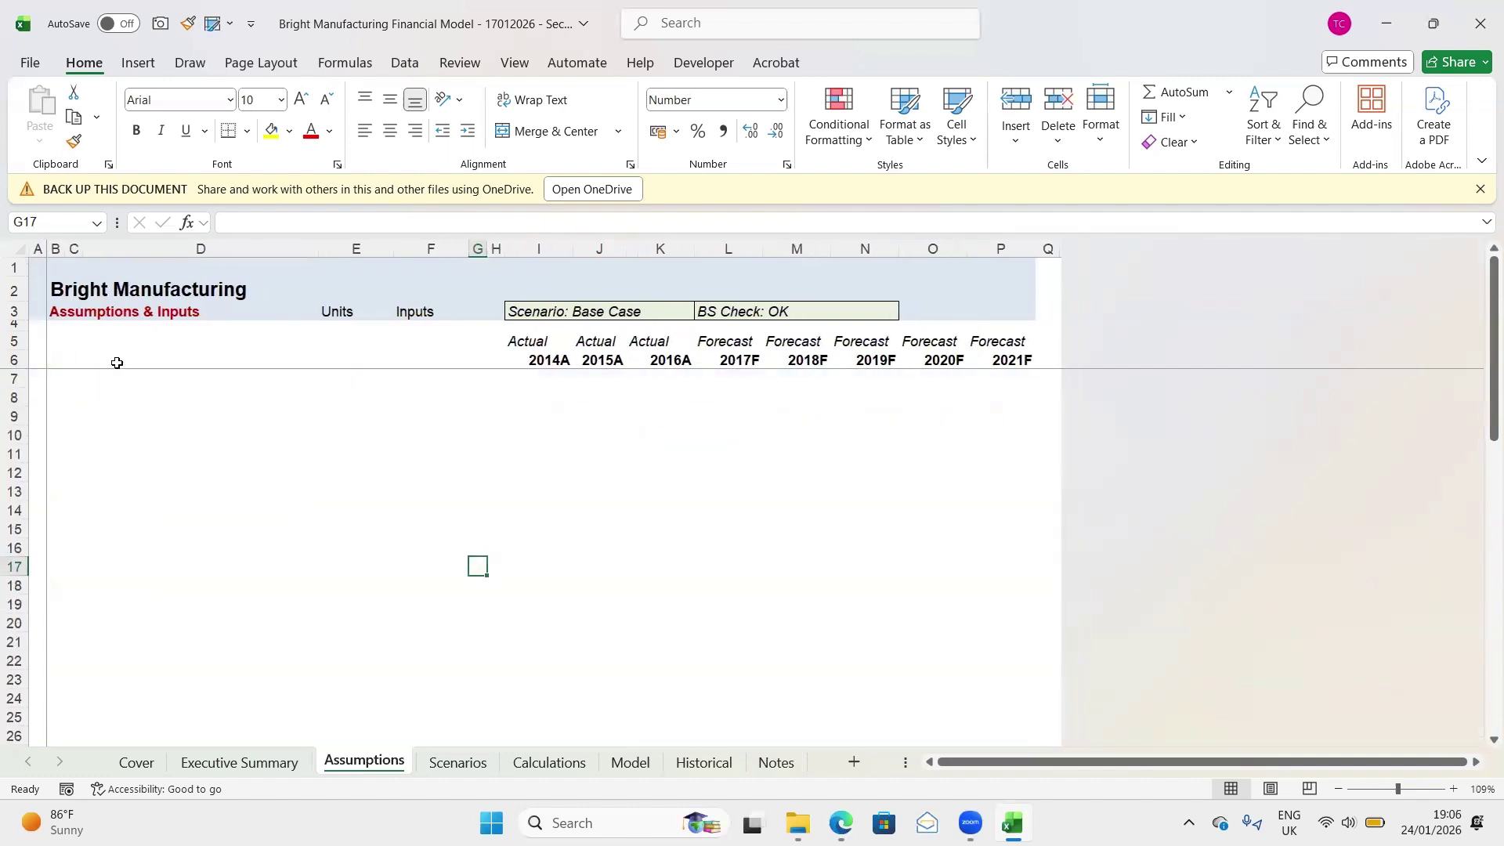
click(68, 382)
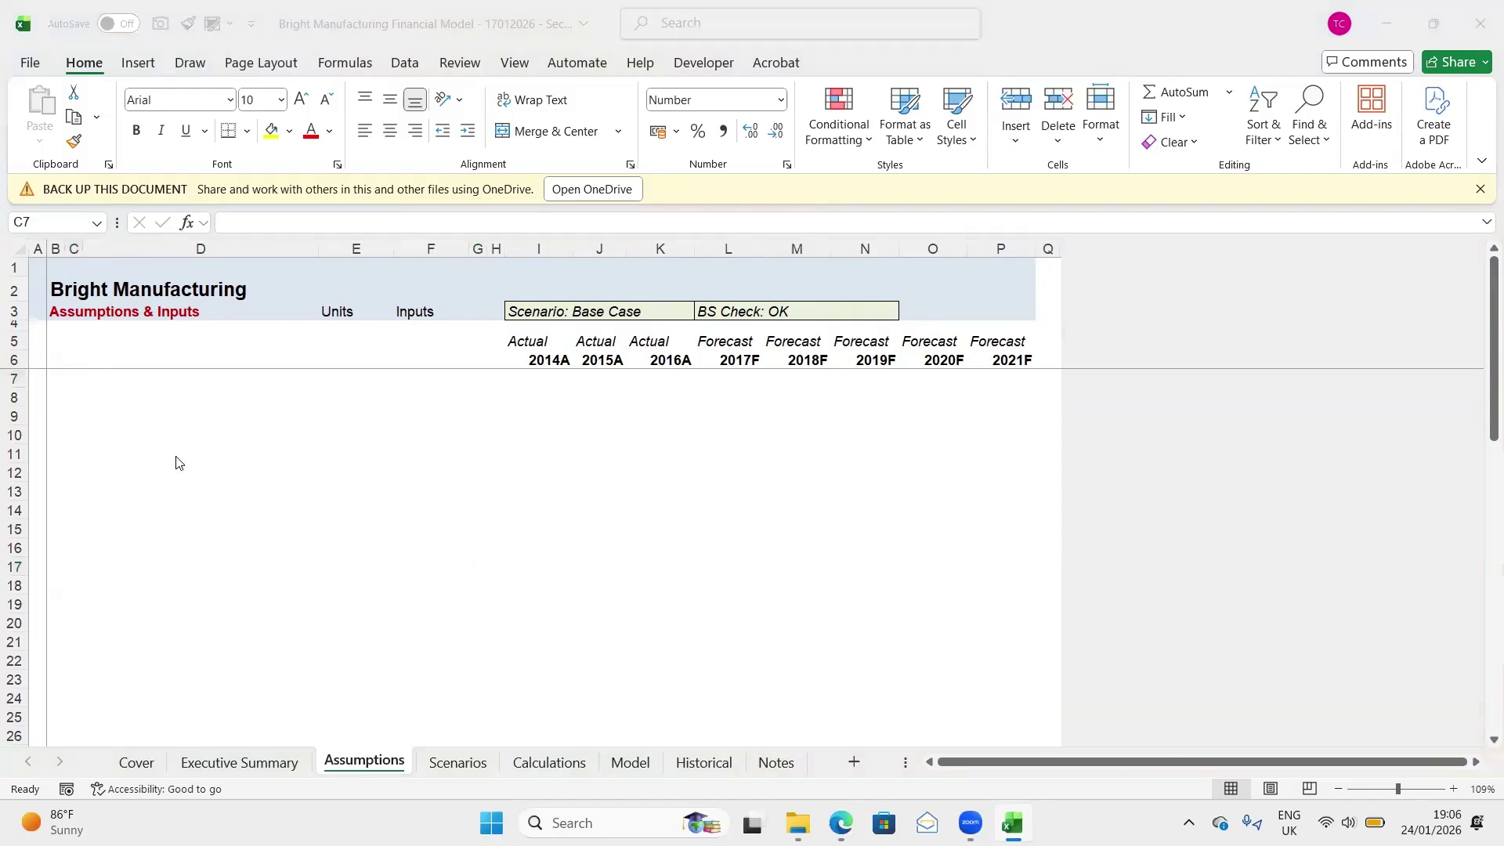
key(alt+Tab)
key(alt+Tab)
key(alt+Tab)
key(alt+Tab)
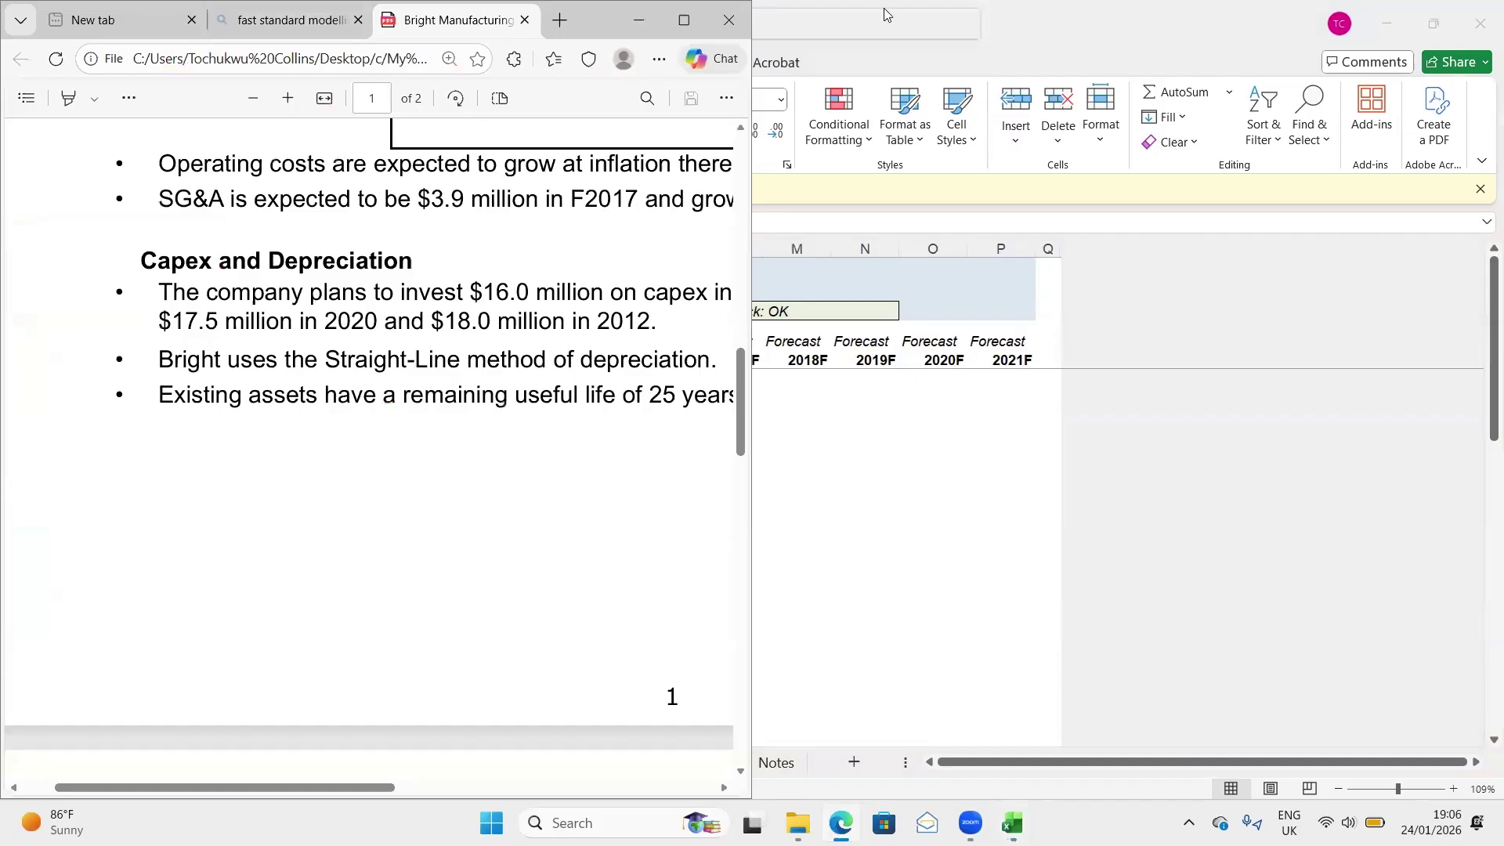
click(692, 29)
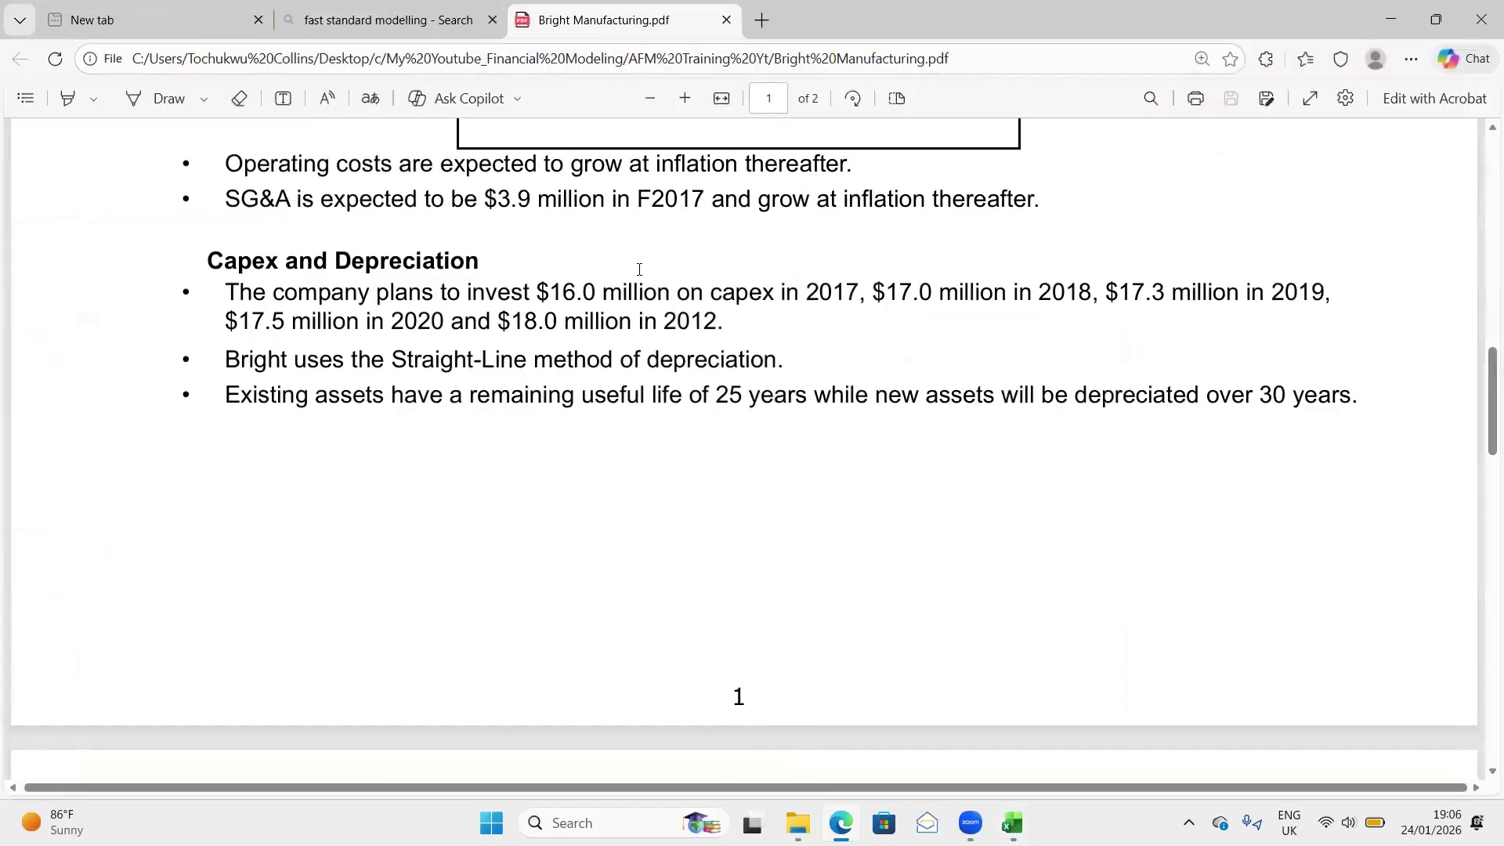
Examine the company overview, financial model brief and Sales assumptions on page 1 of the case study
scroll(639, 269, up, 5)
scroll(639, 269, up, 10)
scroll(639, 269, down, 1)
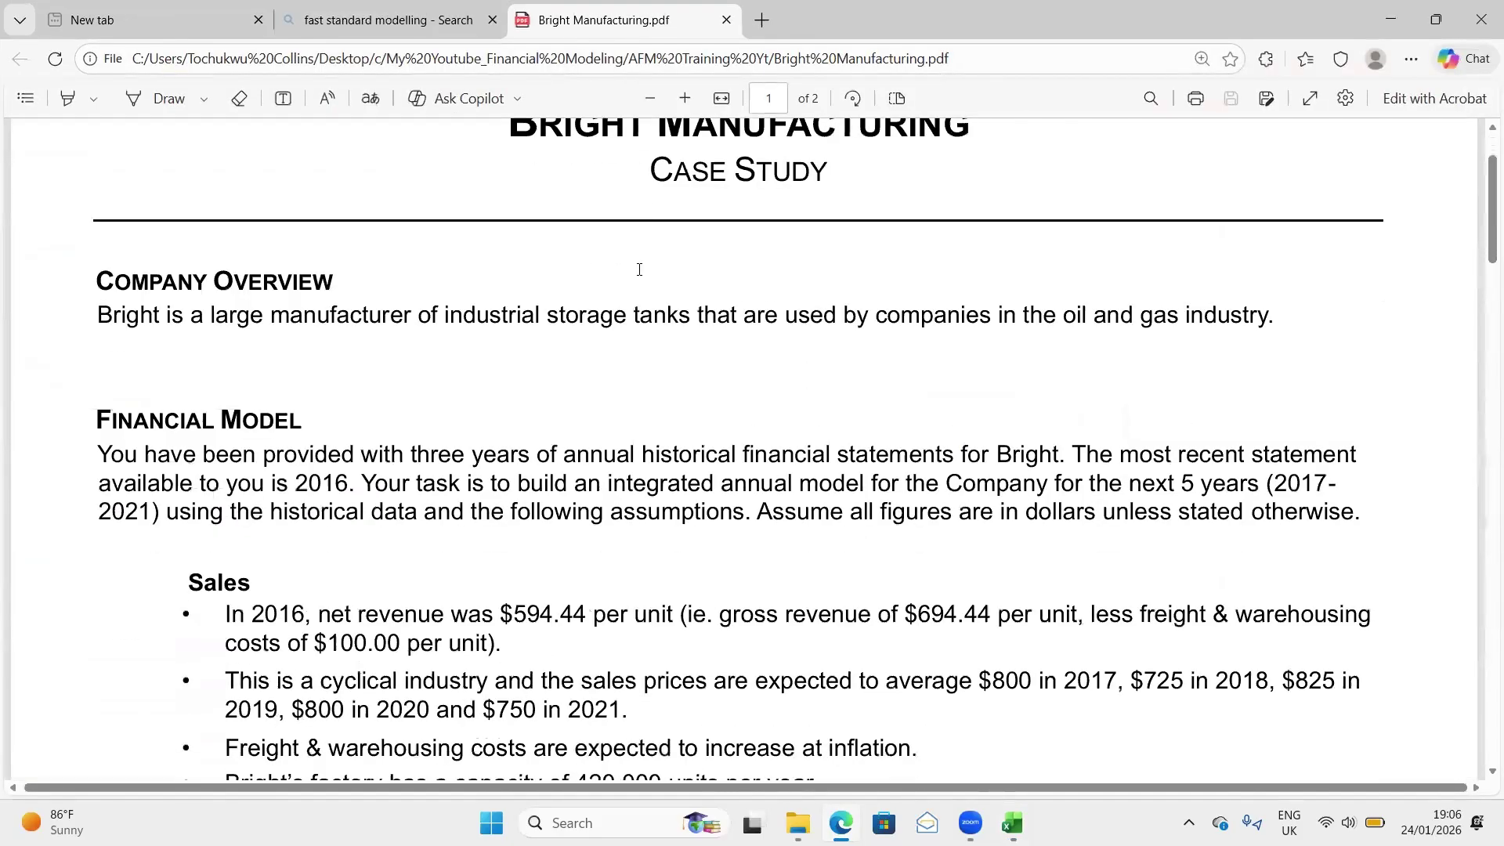
scroll(639, 269, down, 2)
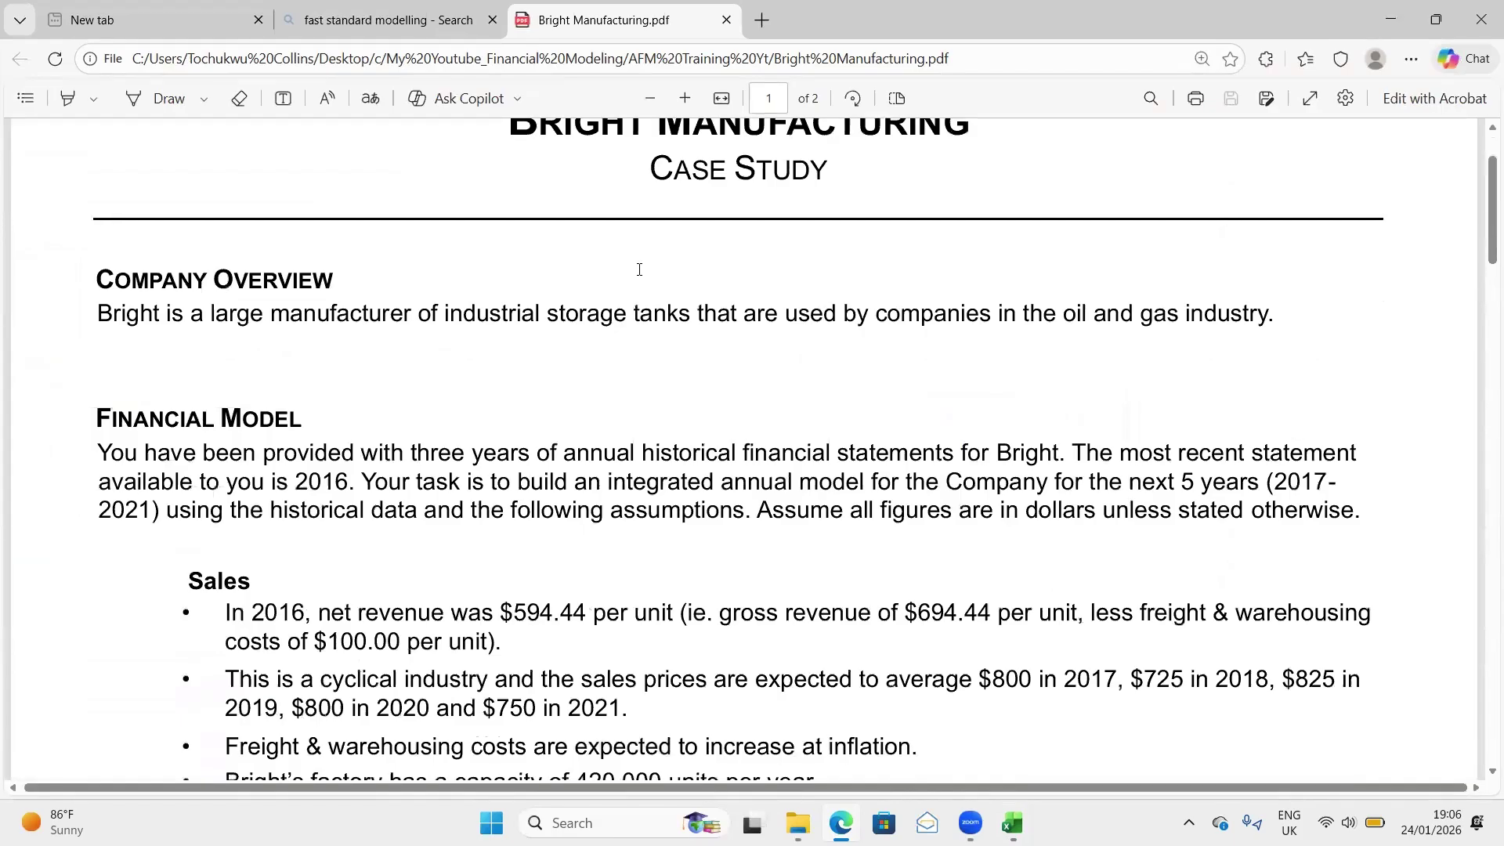
scroll(639, 270, down, 2)
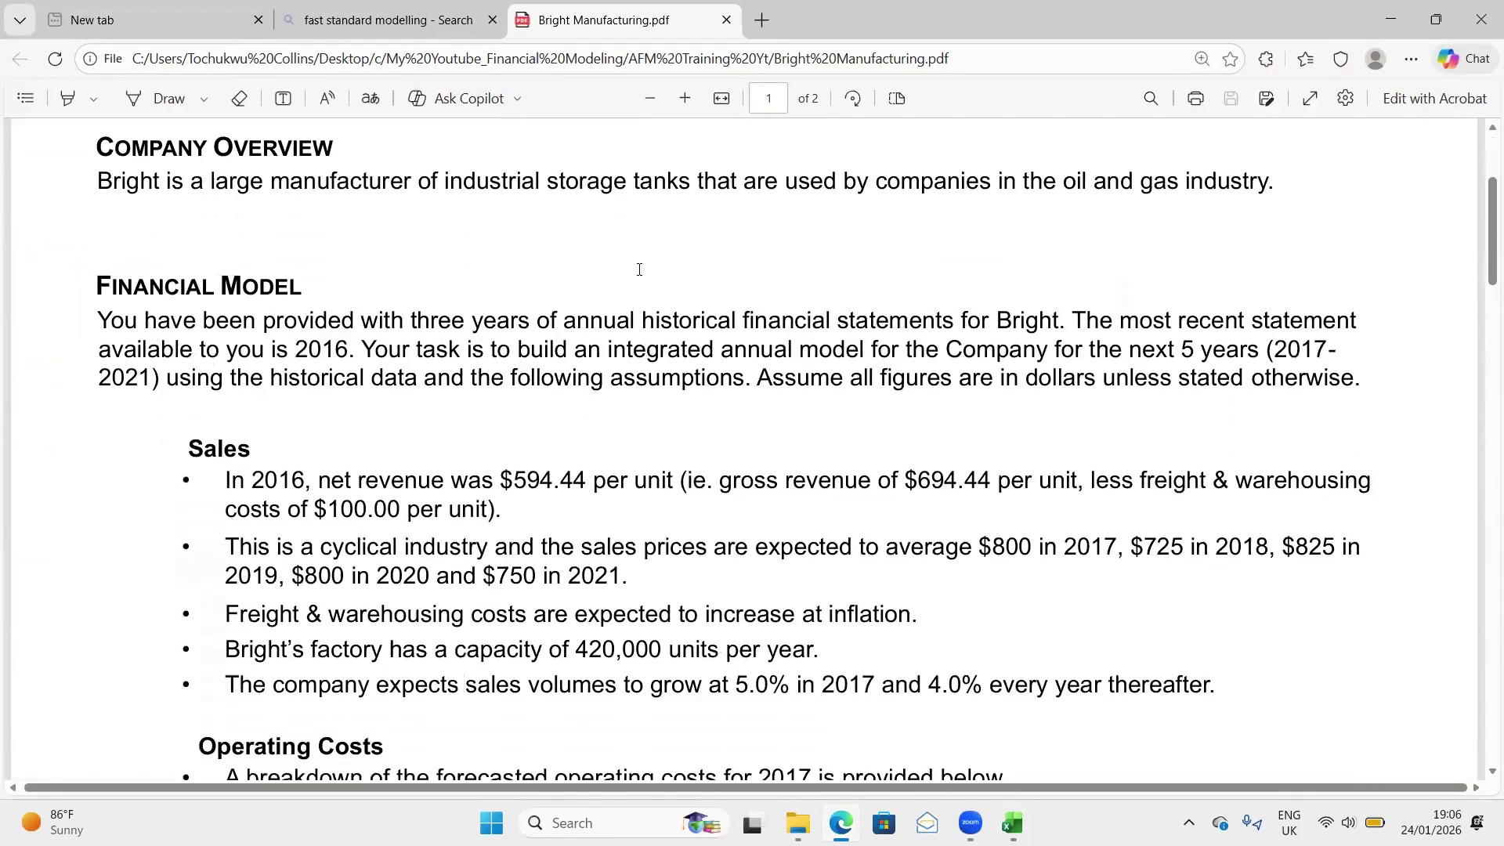
scroll(639, 270, down, 2)
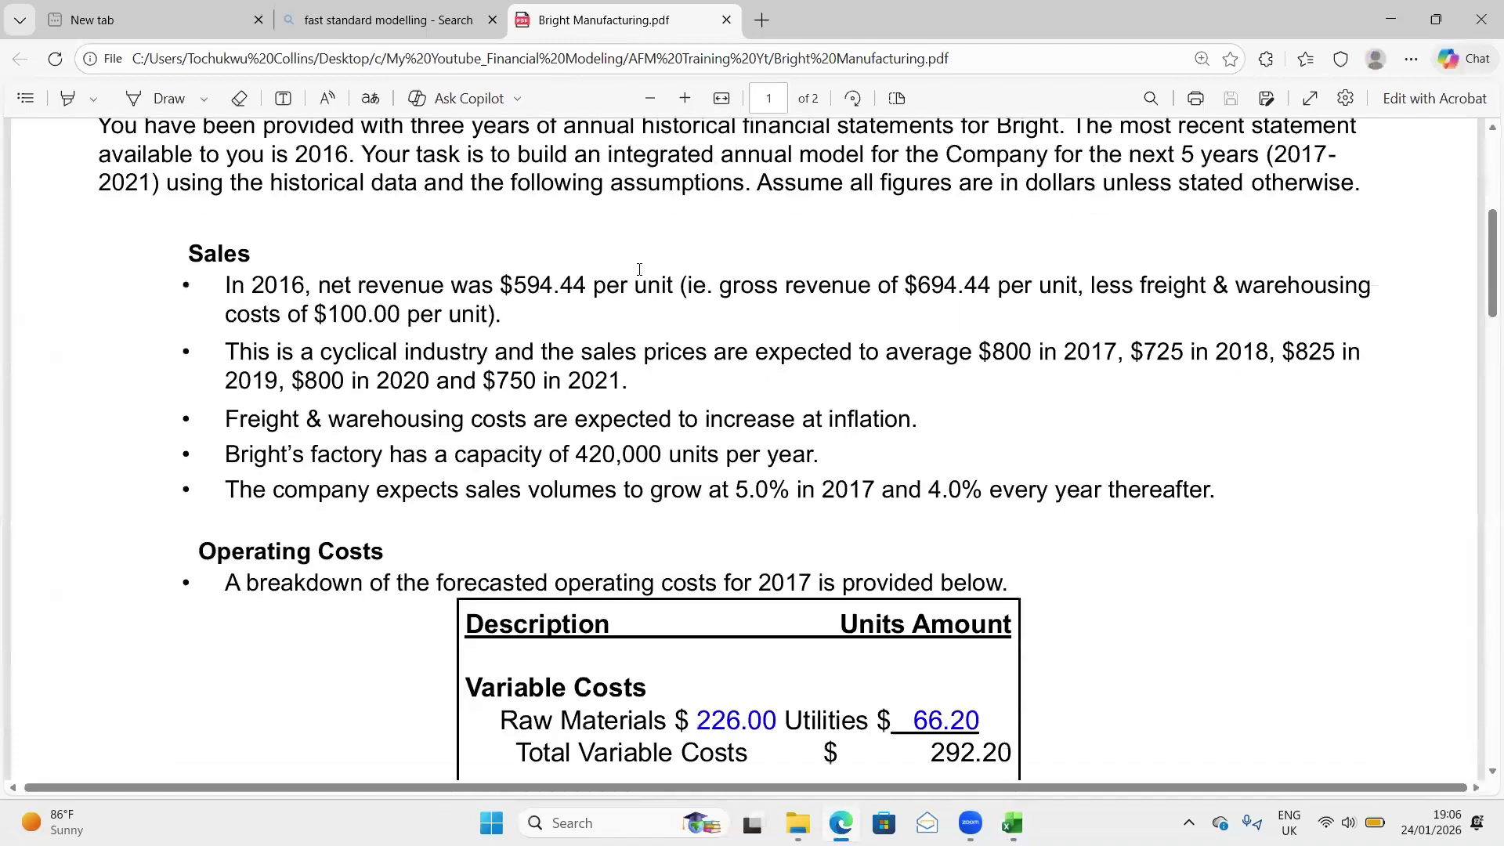
scroll(639, 269, down, 2)
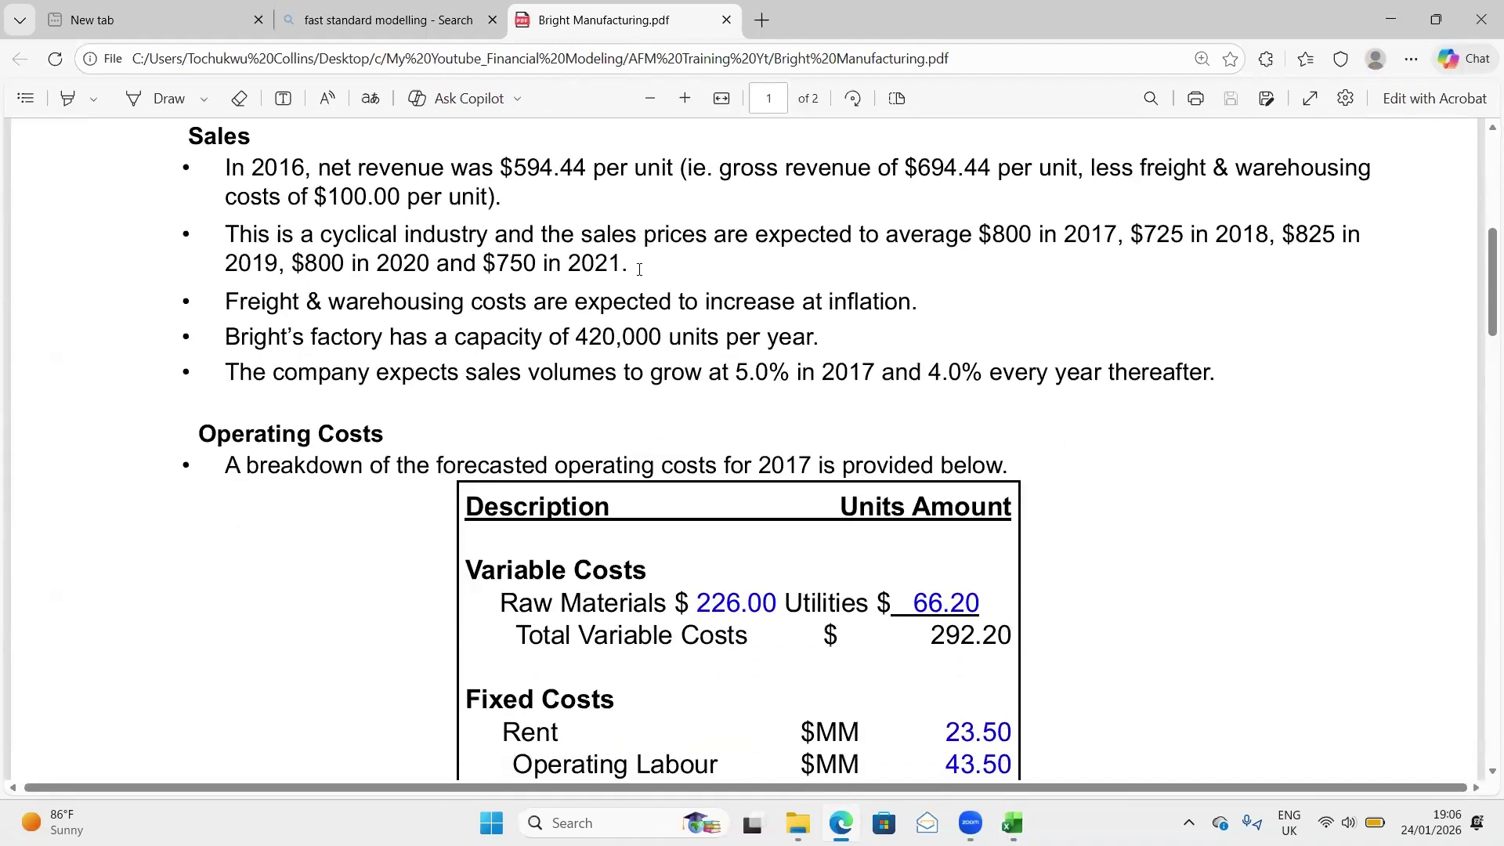
Examine the case study's Operating Costs breakdown and its Capex and Depreciation assumptions
scroll(639, 270, down, 5)
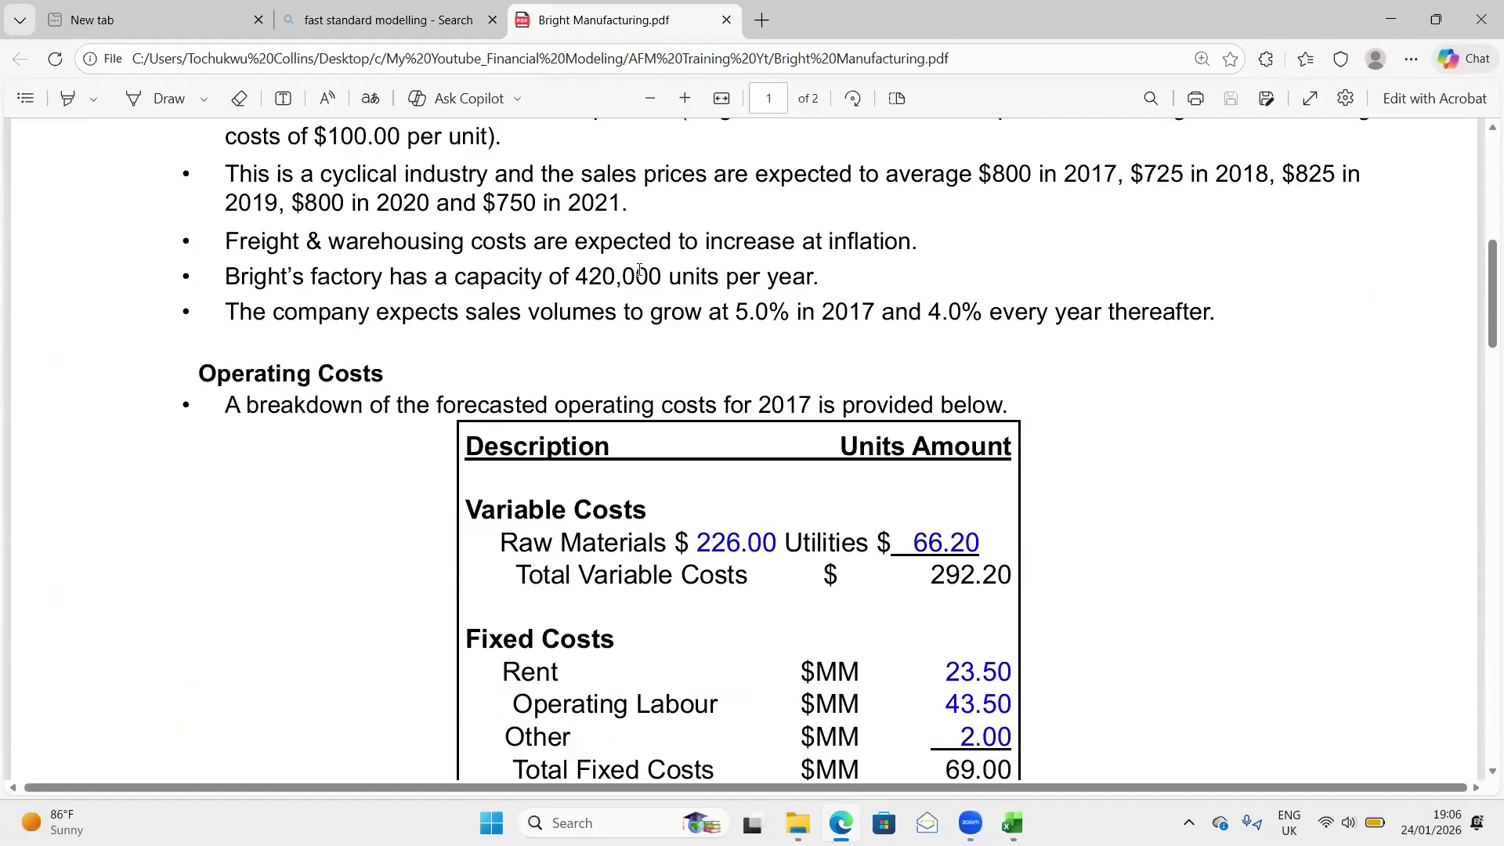
scroll(639, 269, down, 2)
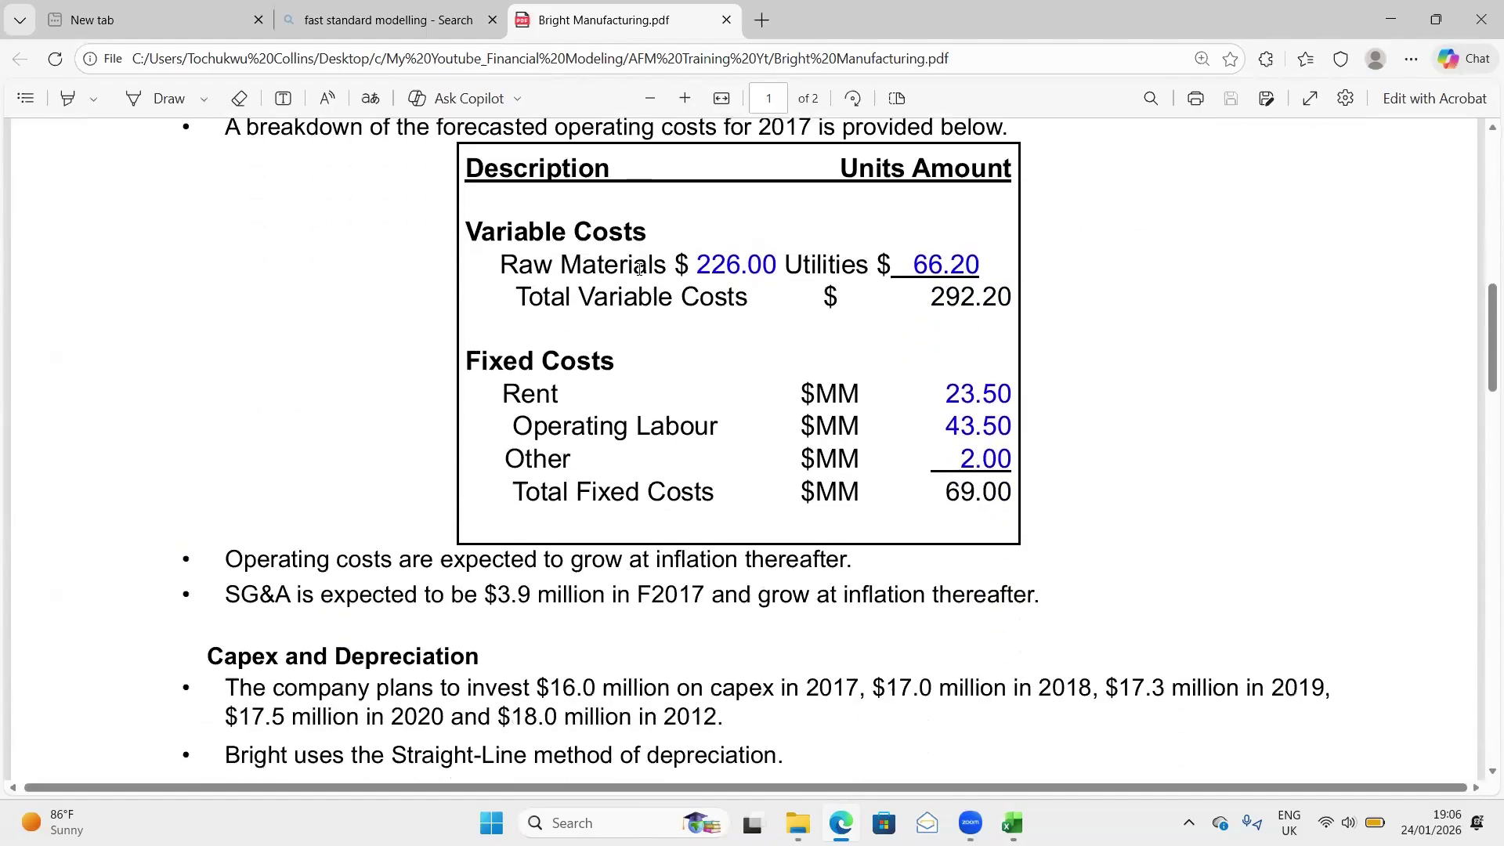
scroll(639, 269, down, 1)
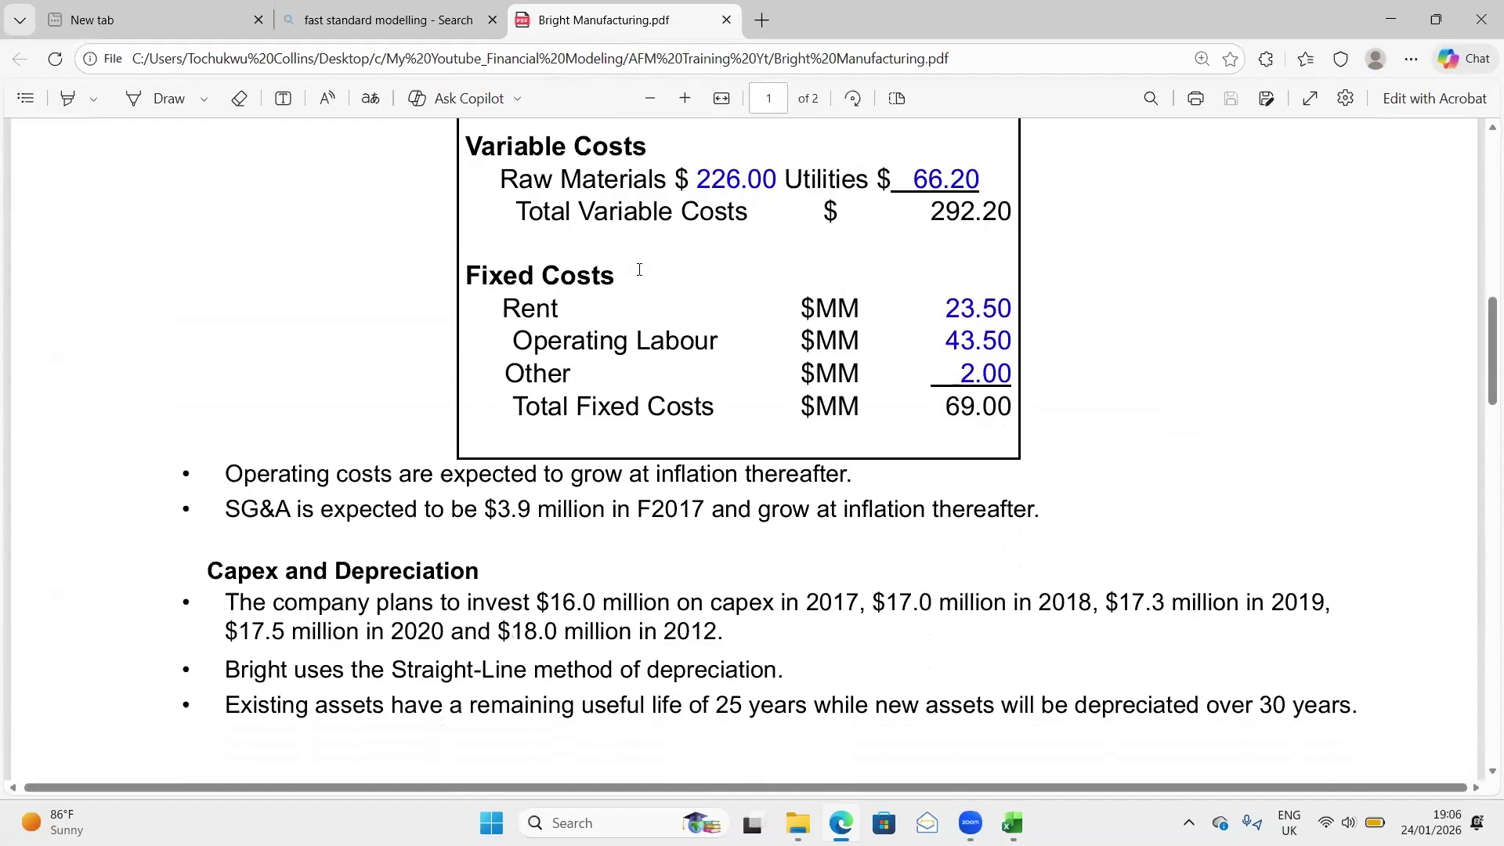
scroll(639, 269, down, 2)
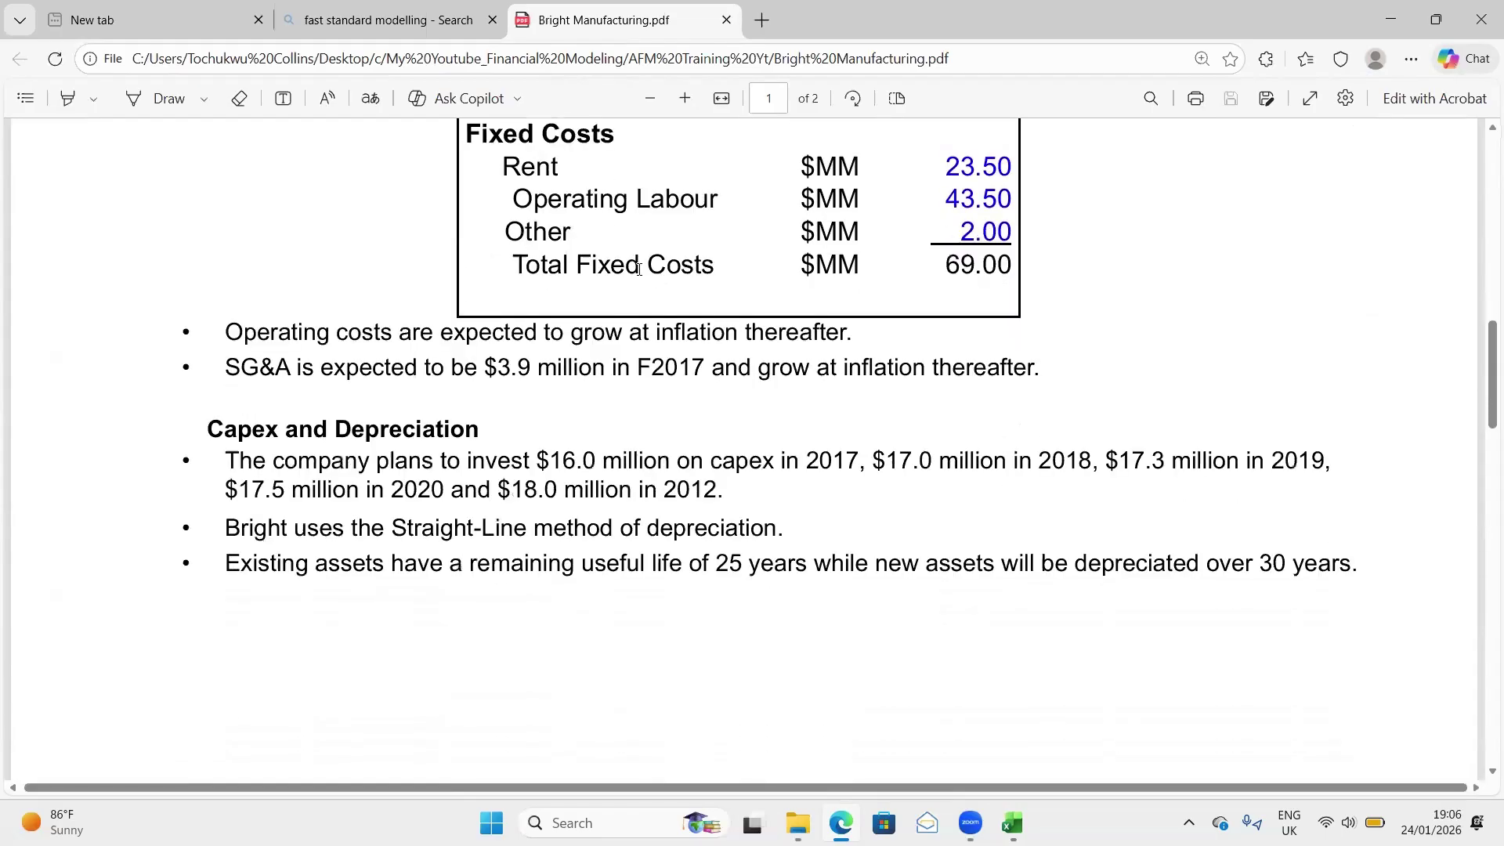
scroll(639, 270, down, 3)
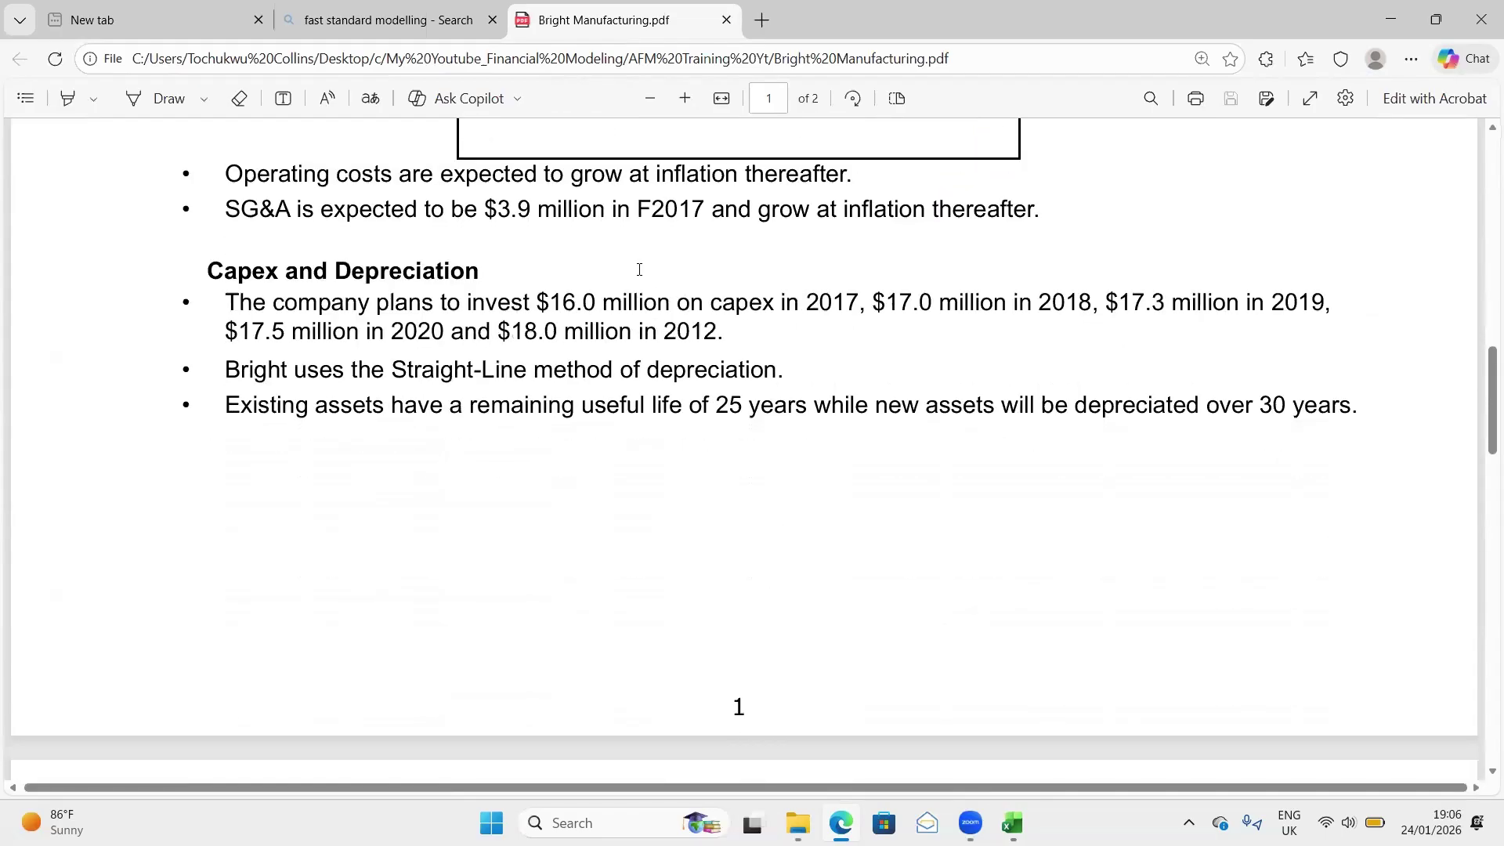
scroll(639, 269, down, 2)
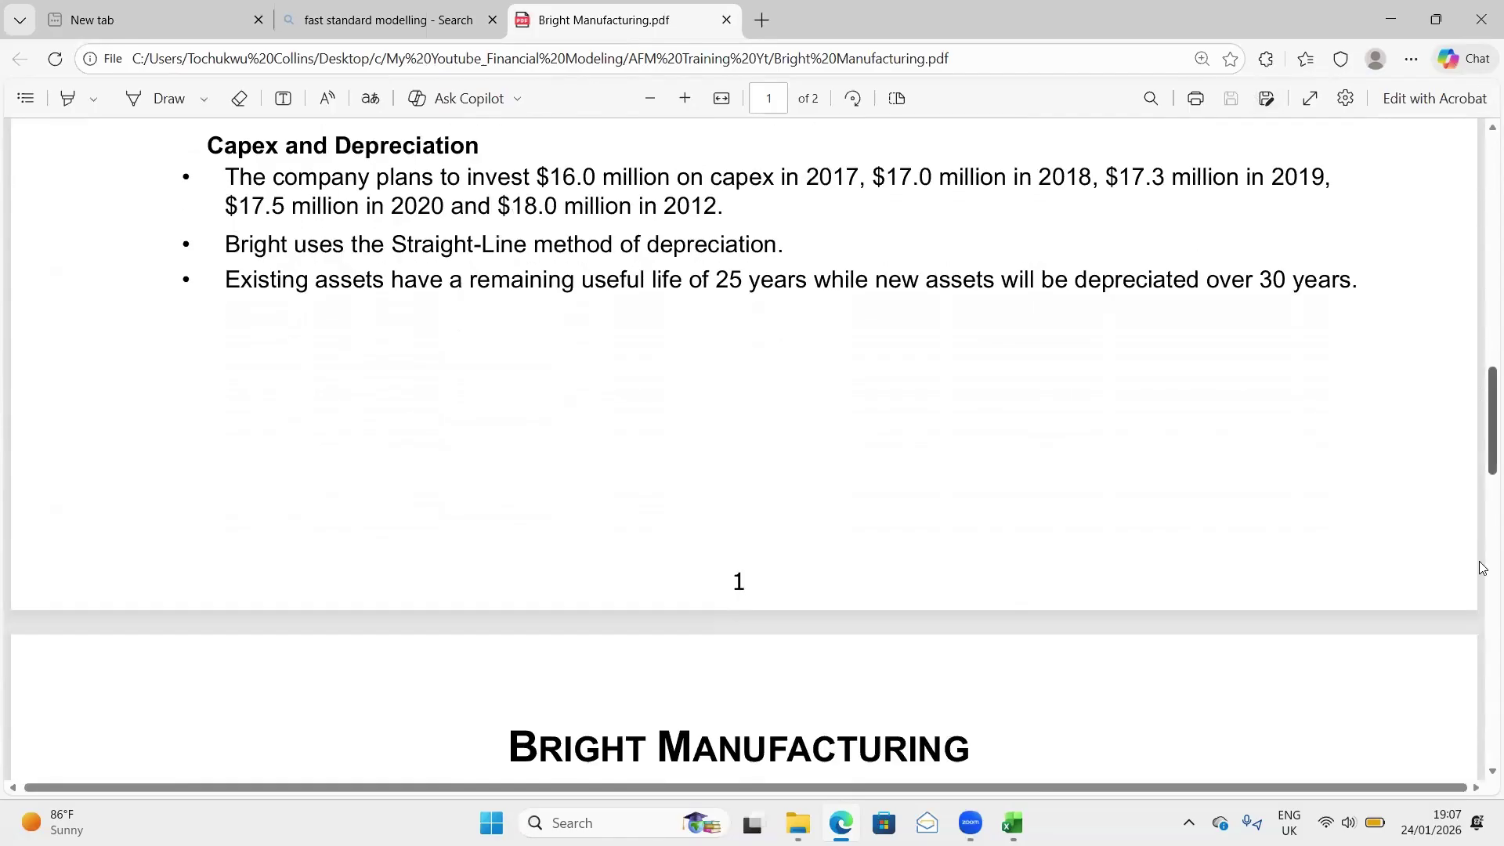
Read the Instructions on page 2, select the Other Assumptions sentence, and return to the start of the case study
scroll(1481, 611, down, 7)
scroll(1481, 662, down, 15)
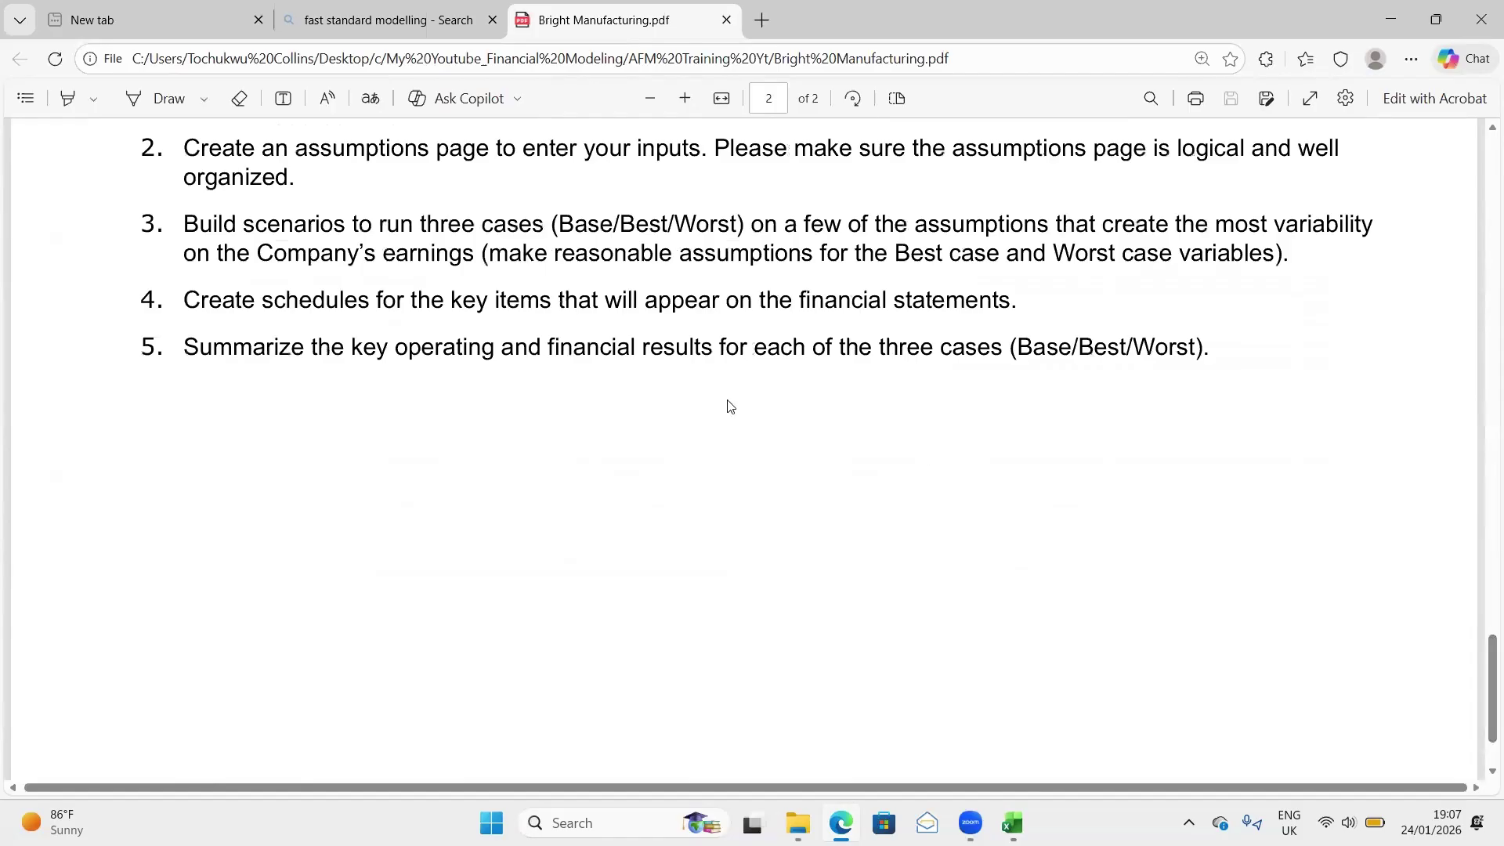
scroll(730, 403, up, 2)
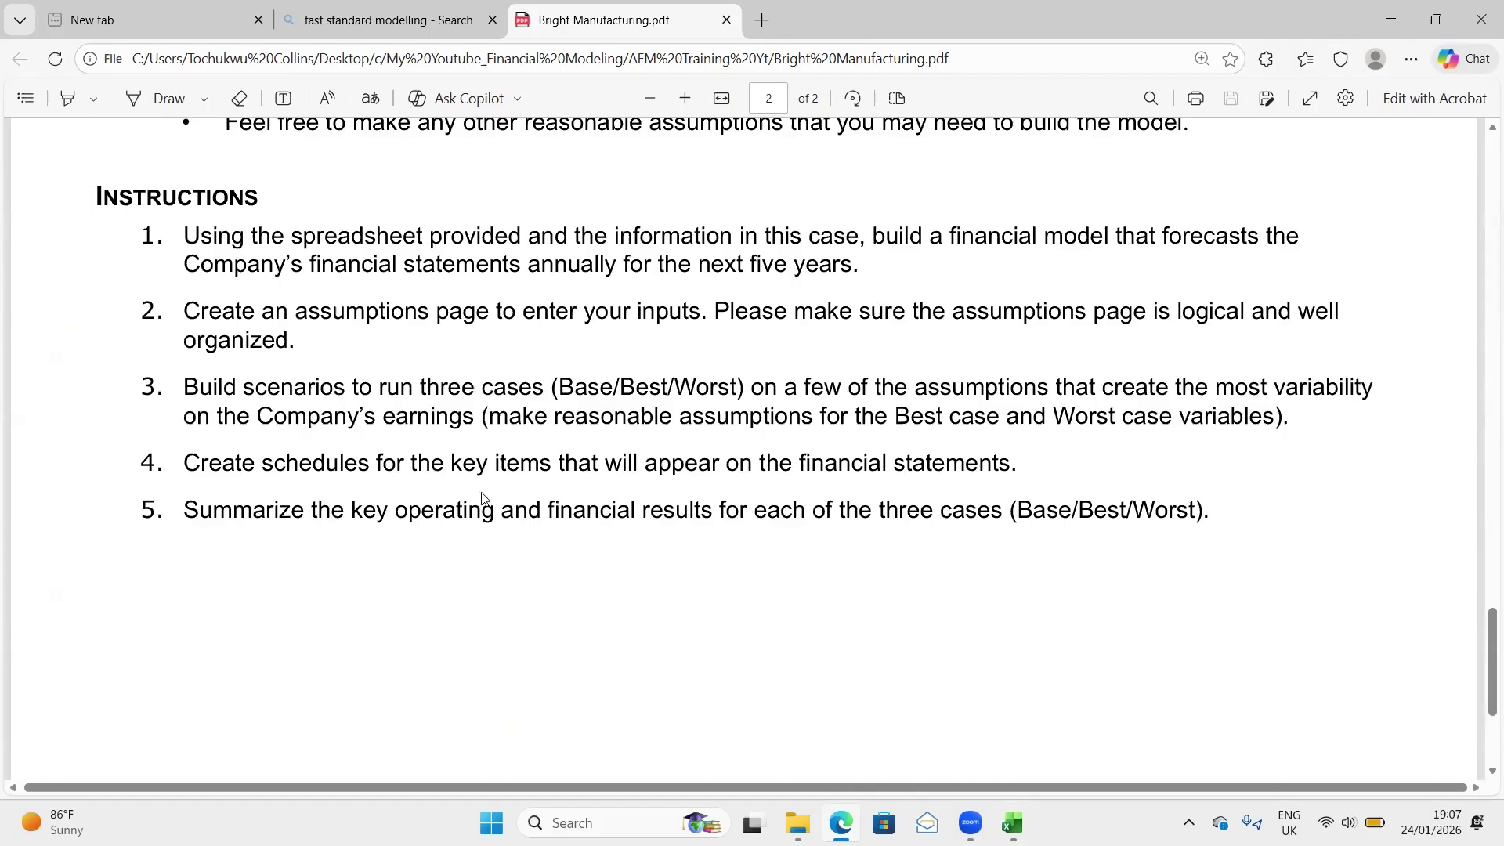
scroll(476, 424, up, 3)
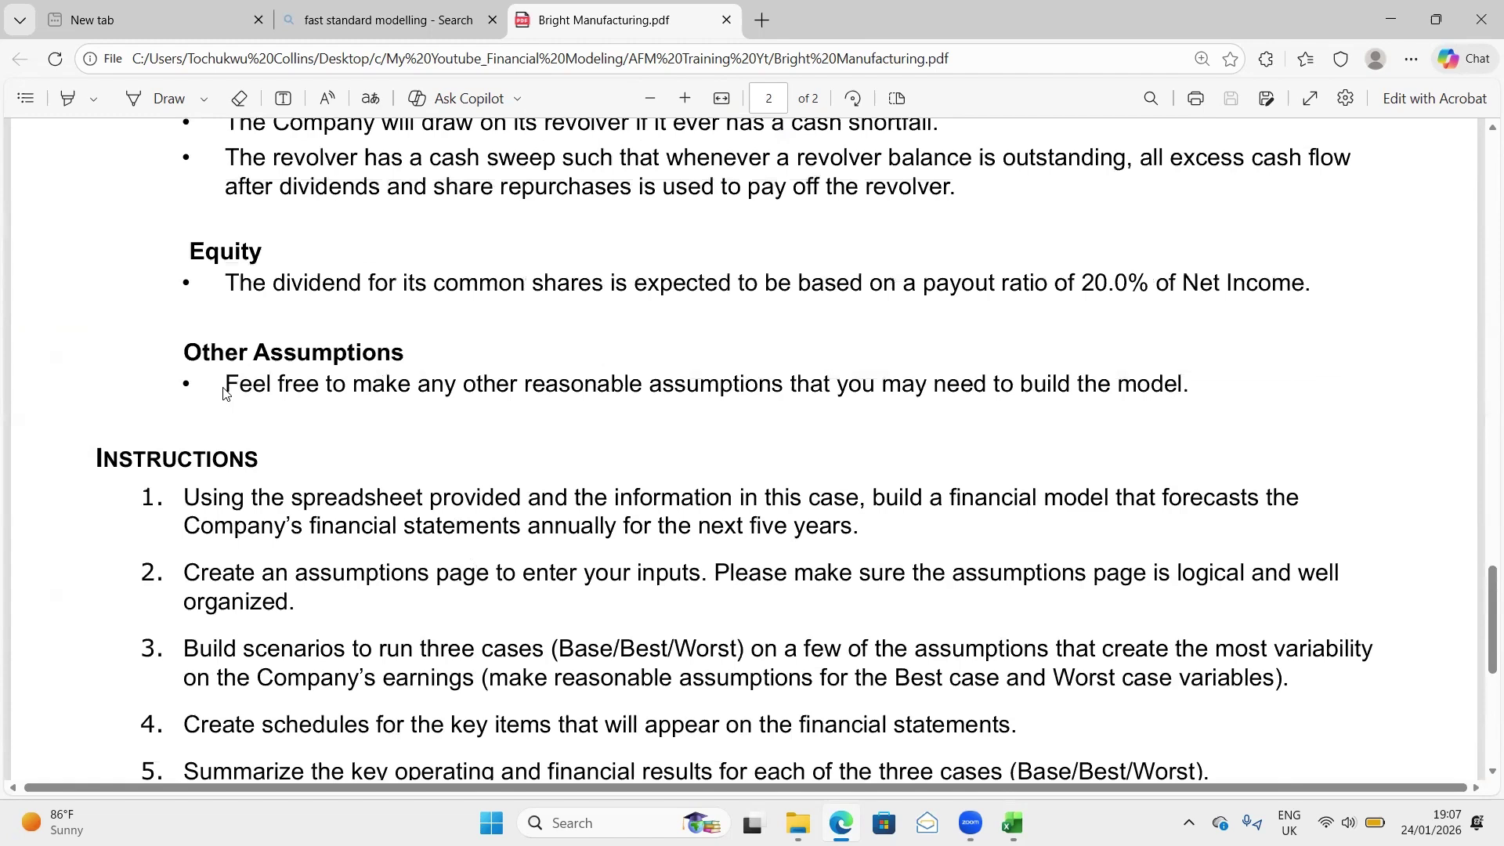
drag(225, 383, 1199, 408)
scroll(1200, 408, up, 3)
scroll(1199, 408, up, 15)
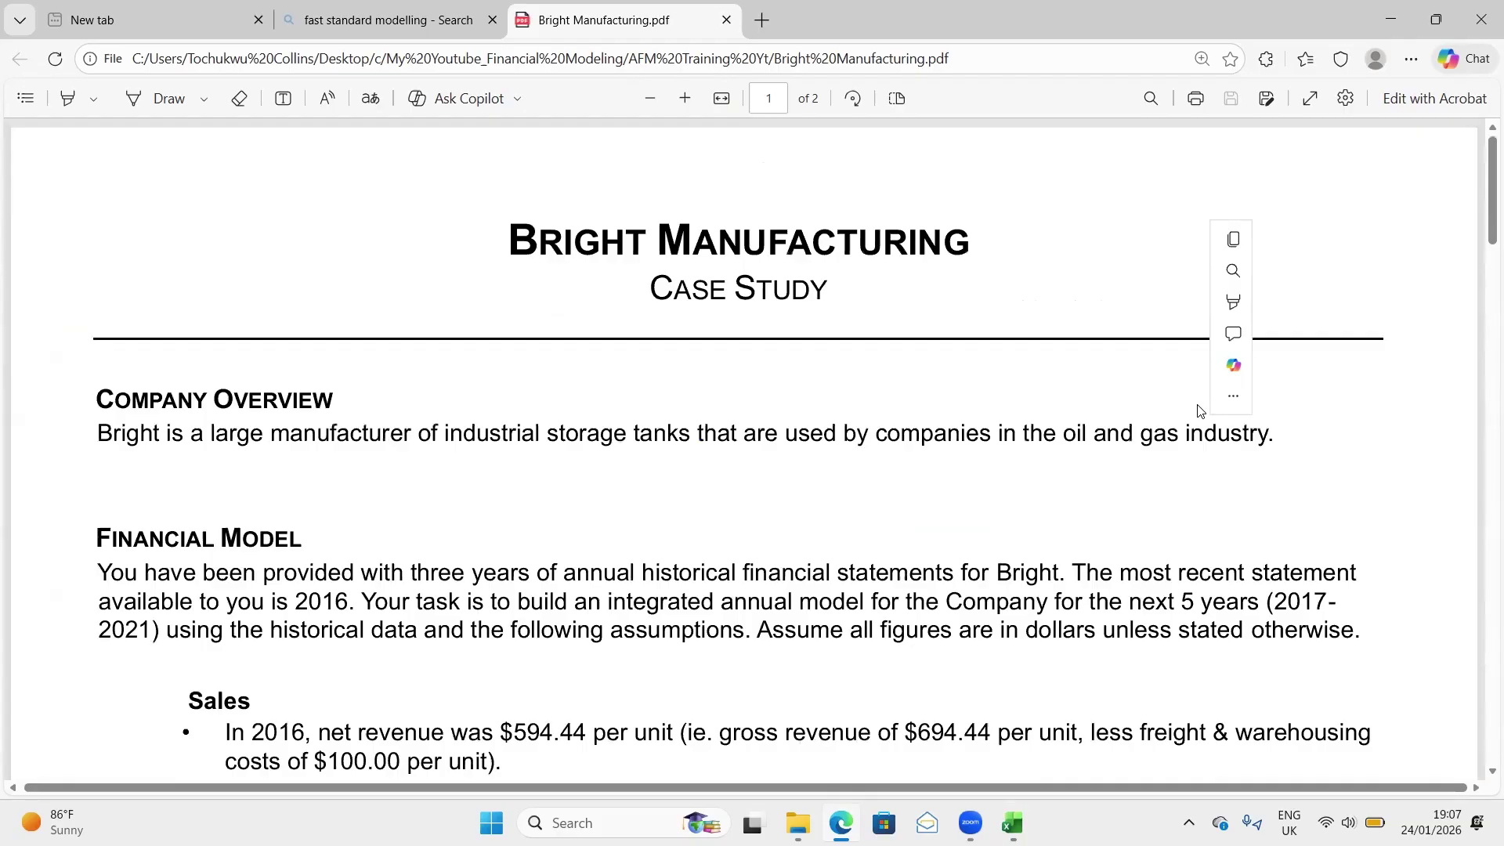
scroll(1067, 399, down, 1)
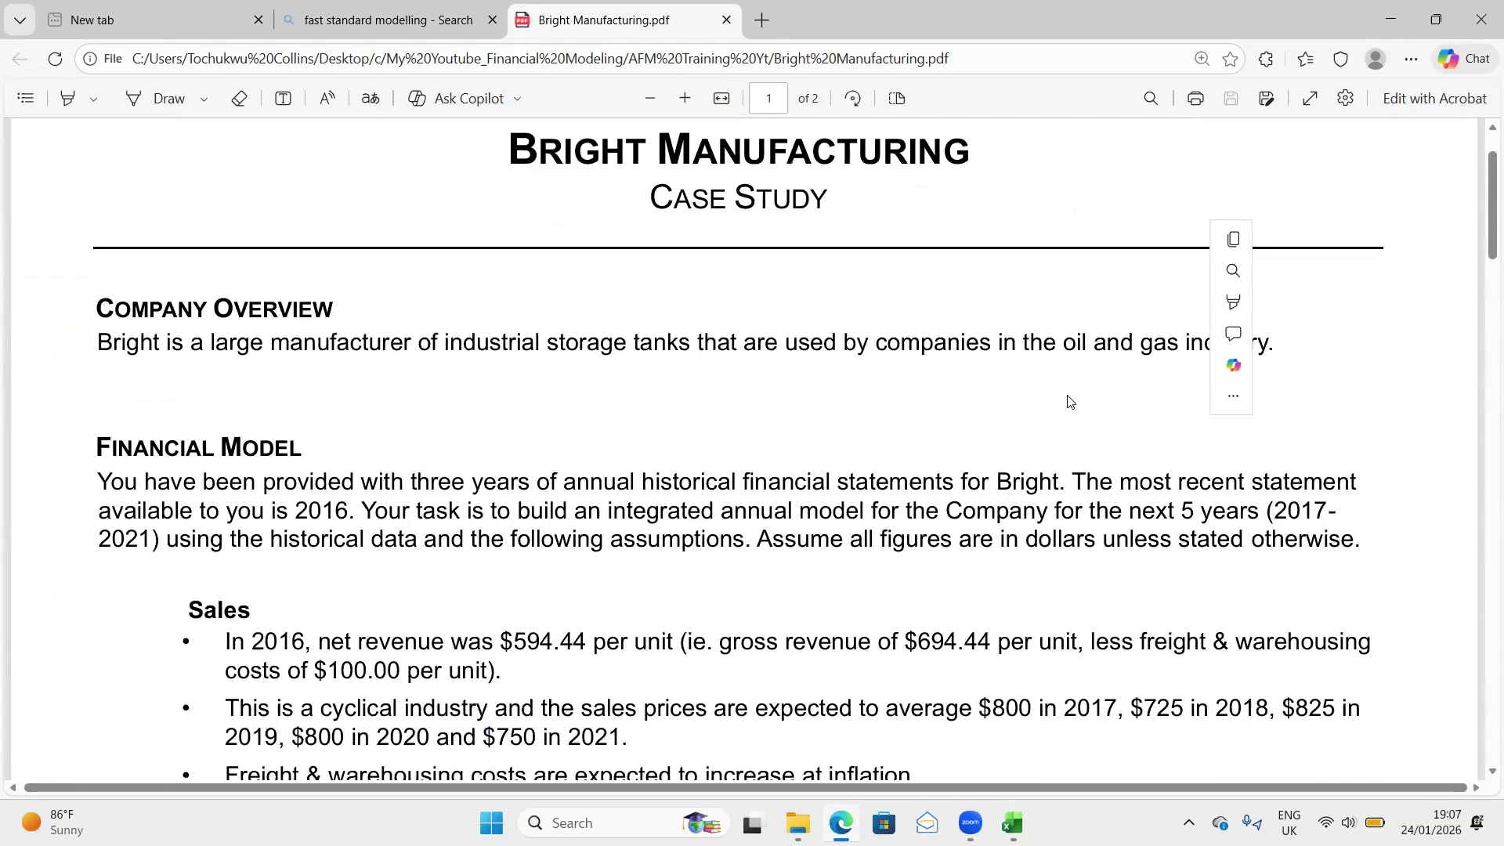
Switch to the Excel workbook and enter the heading GENERAL ASSUMPTIONS in cell A7 of the Assumptions sheet
key(alt+Tab)
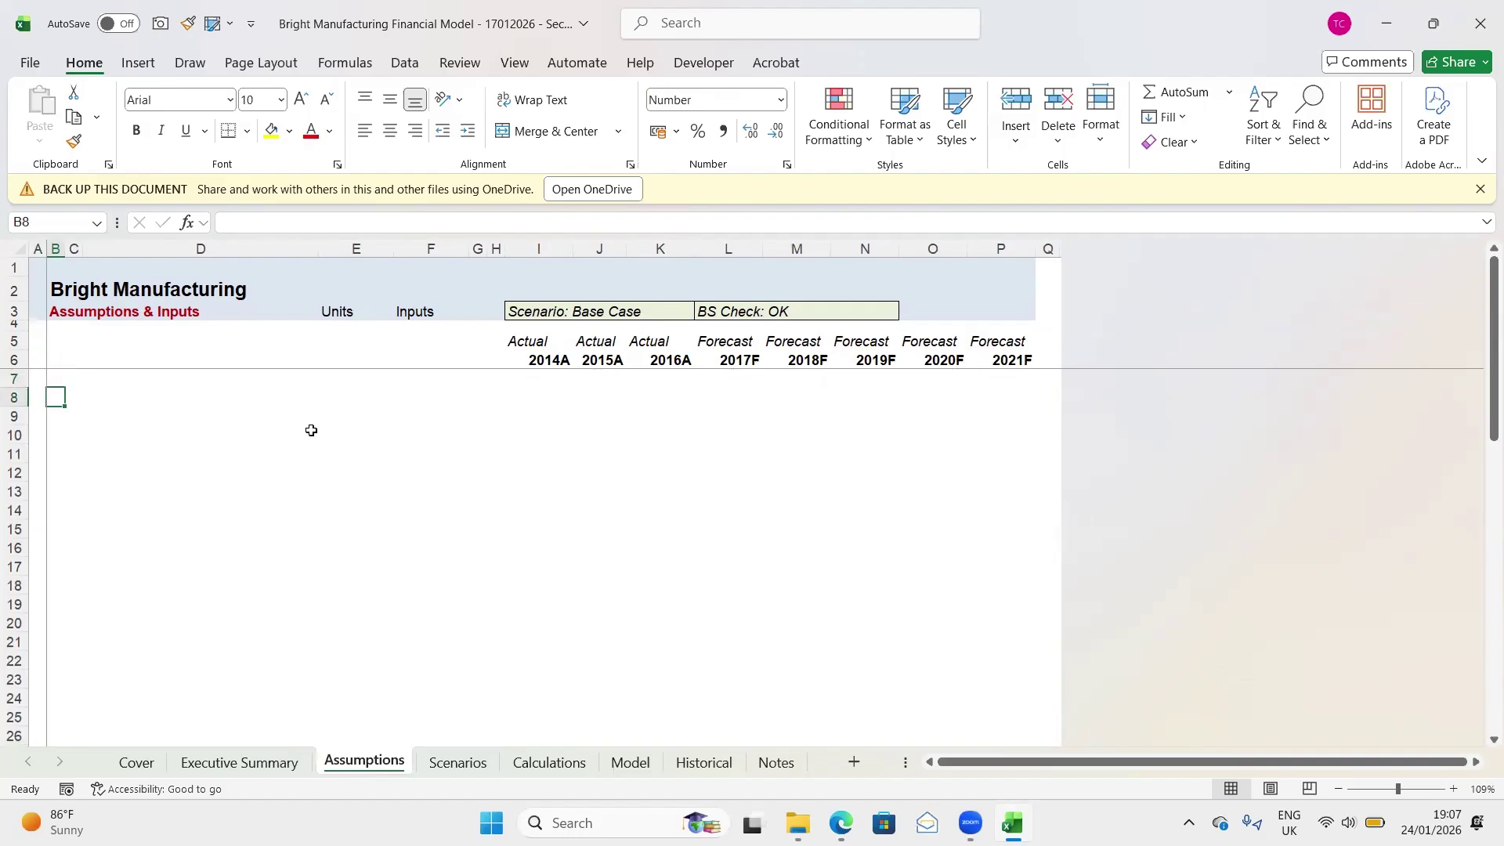
key(Left)
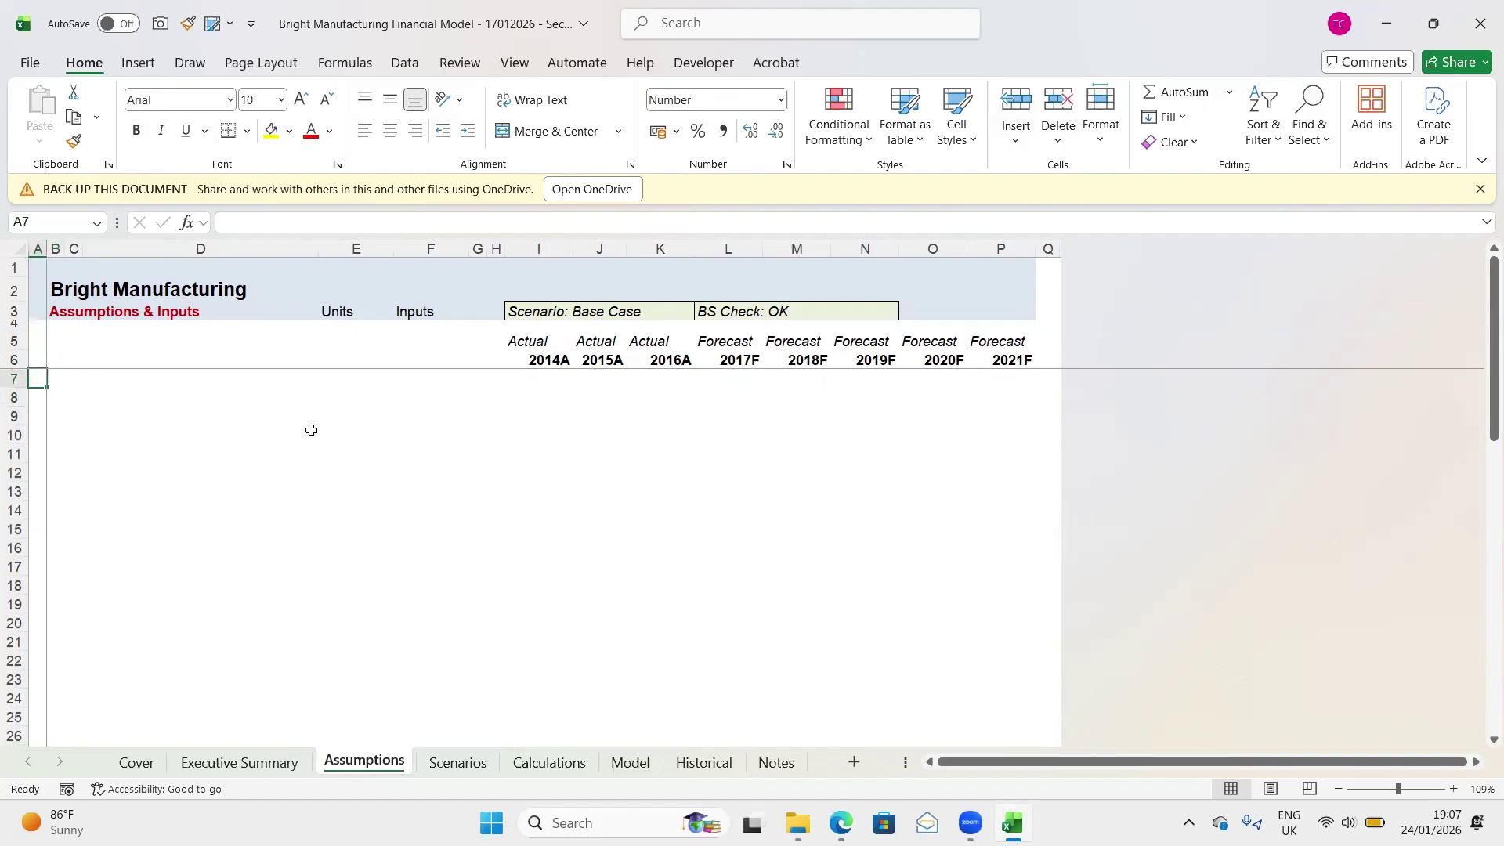
key(shift+Right)
key(shift+Right)
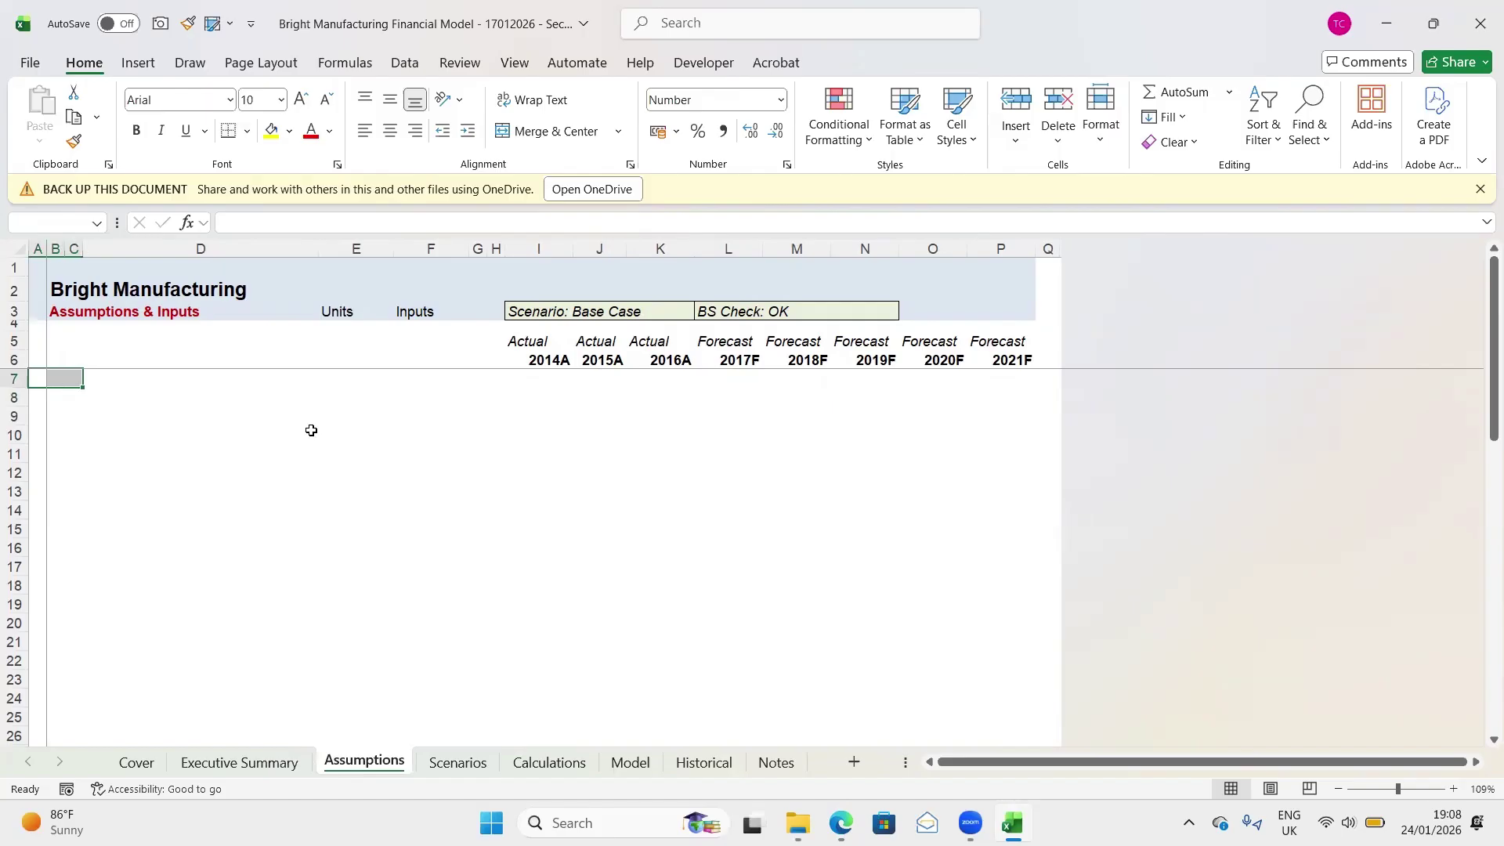
key(Left)
key(Right)
key(Right)
key(Left)
key(Left)
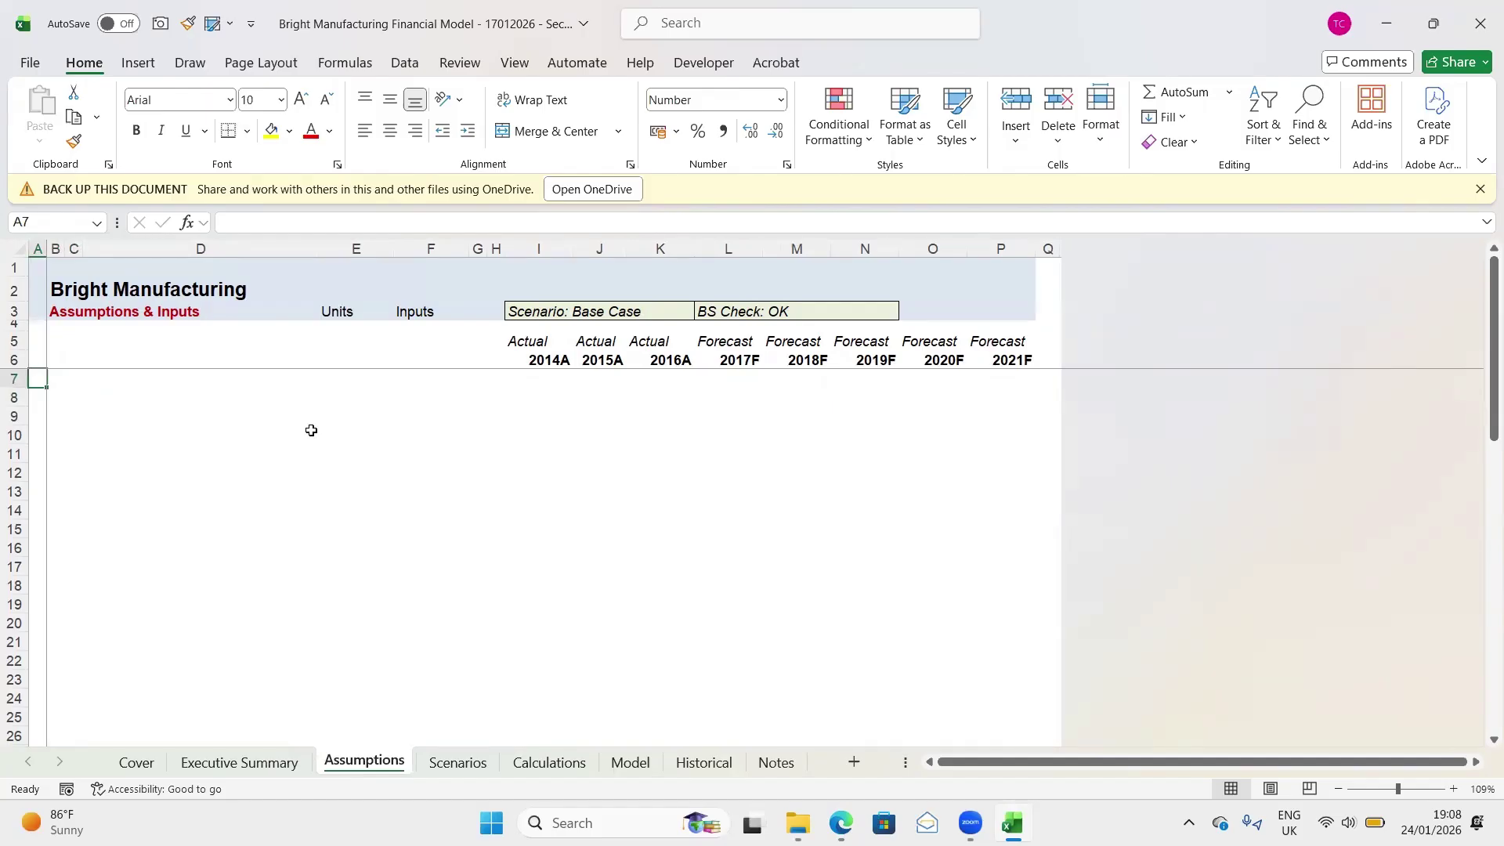
text(GENE)
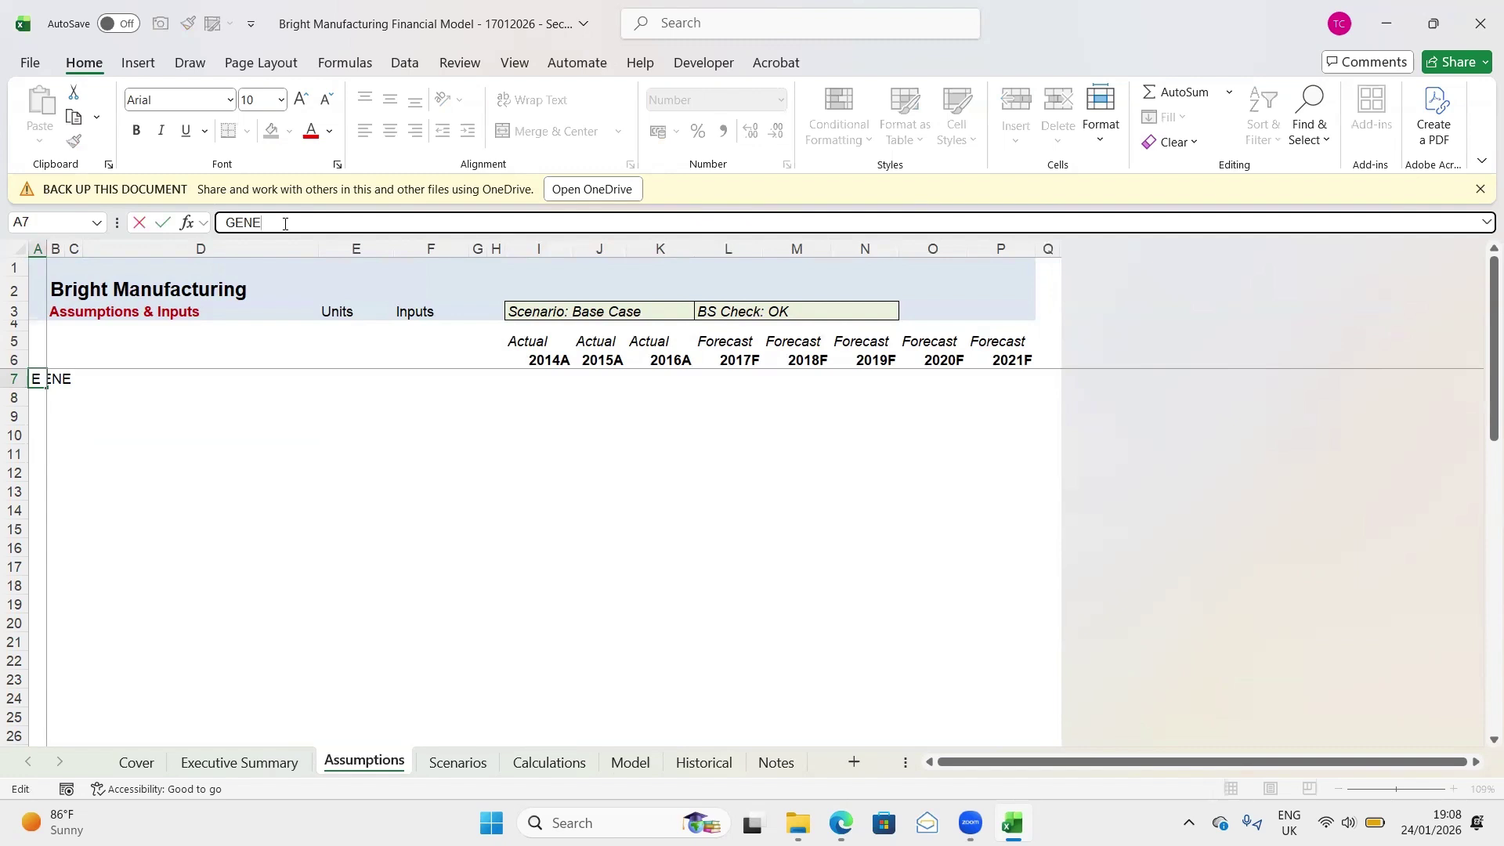
text(RAL ASSUMPTIONS)
key(Tab)
Select A7:P7 and open the format settings of the Heading 1 cell style for modification
key(Left)
key(shift+Right)
key(shift+Right)
key(shift+Right)
key(shift+Right)
key(shift+Right)
key(shift+Right)
key(shift+Right)
key(shift+Right)
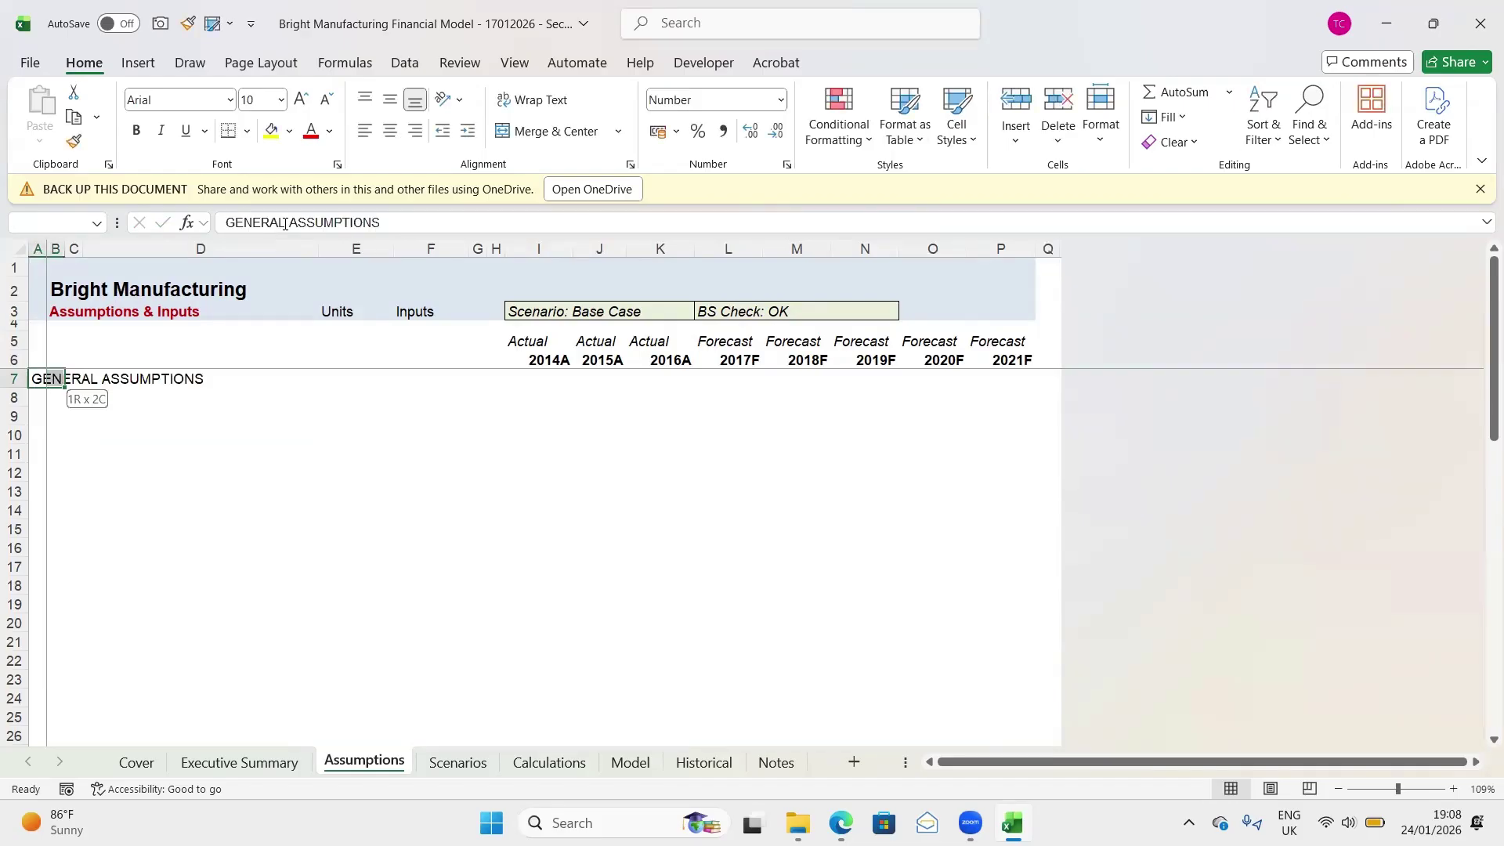
key(shift+Right)
key(shift+Right)
key(shift+Right)
key(shift+Right)
key(shift+Right)
key(shift+Right)
key(shift+Right)
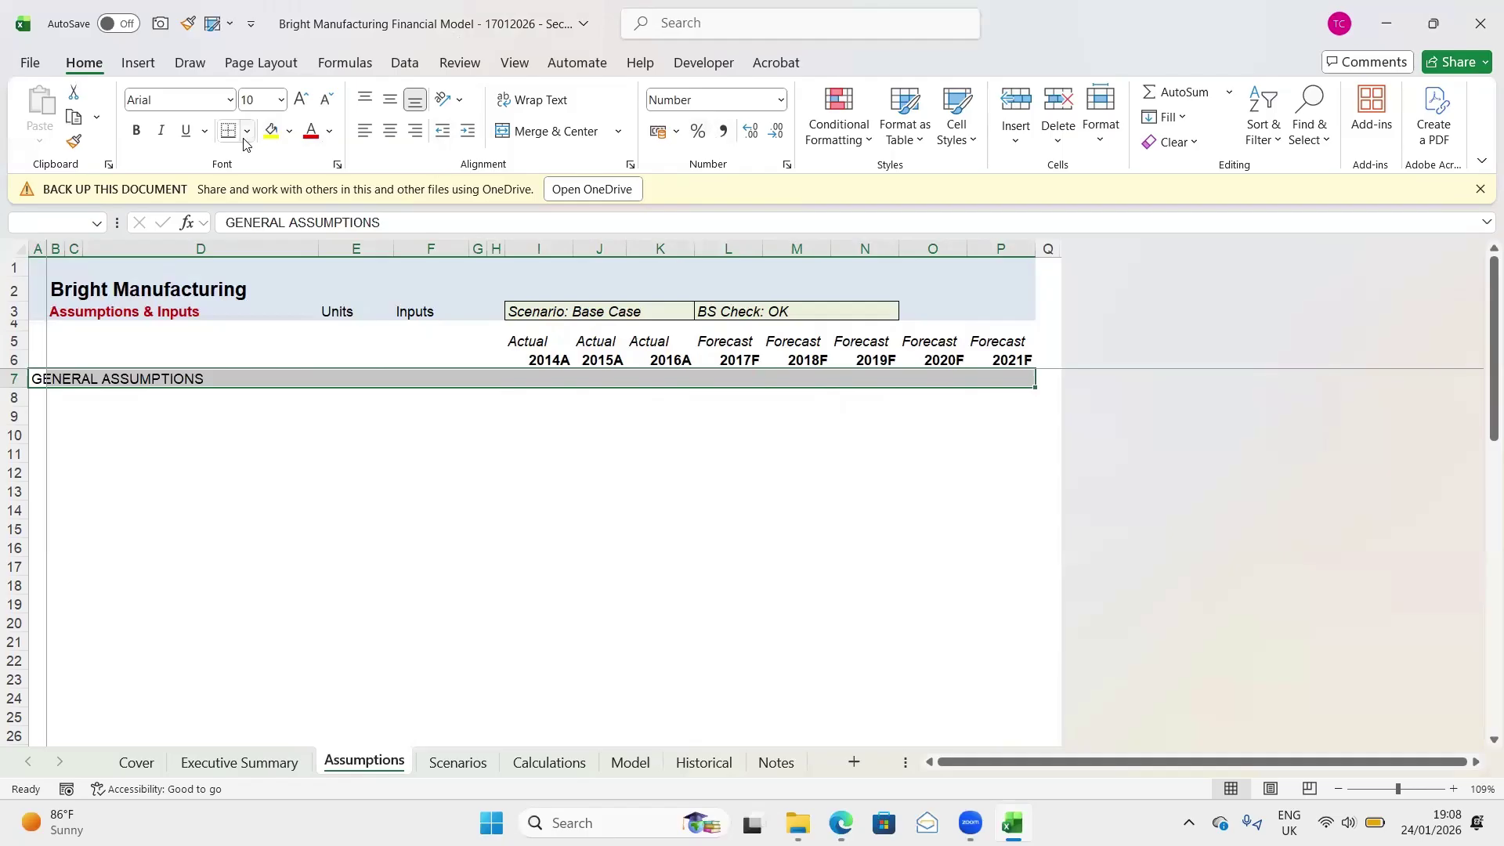
click(965, 144)
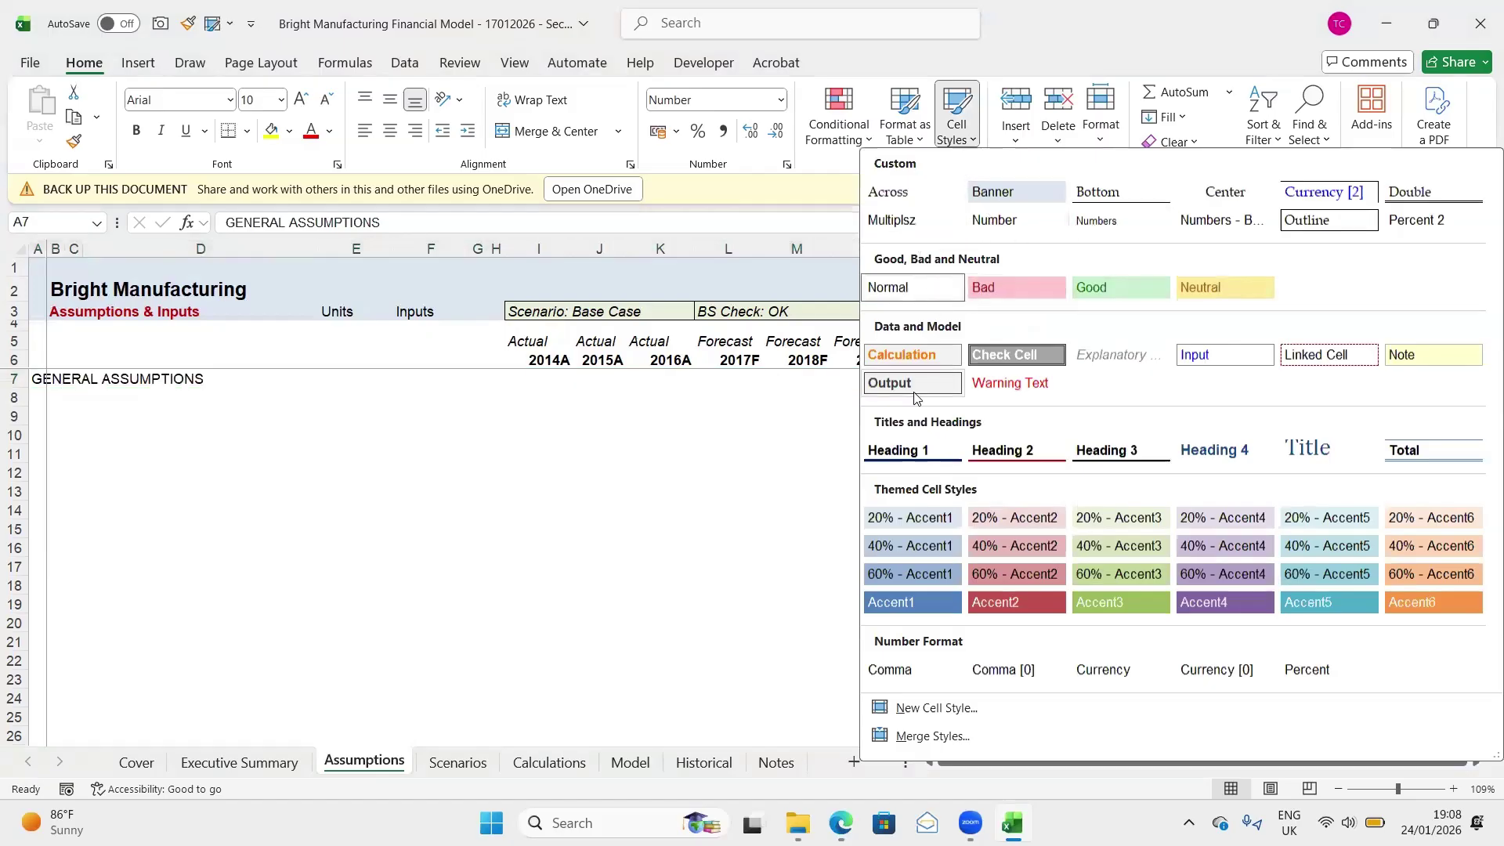
right_click(913, 457)
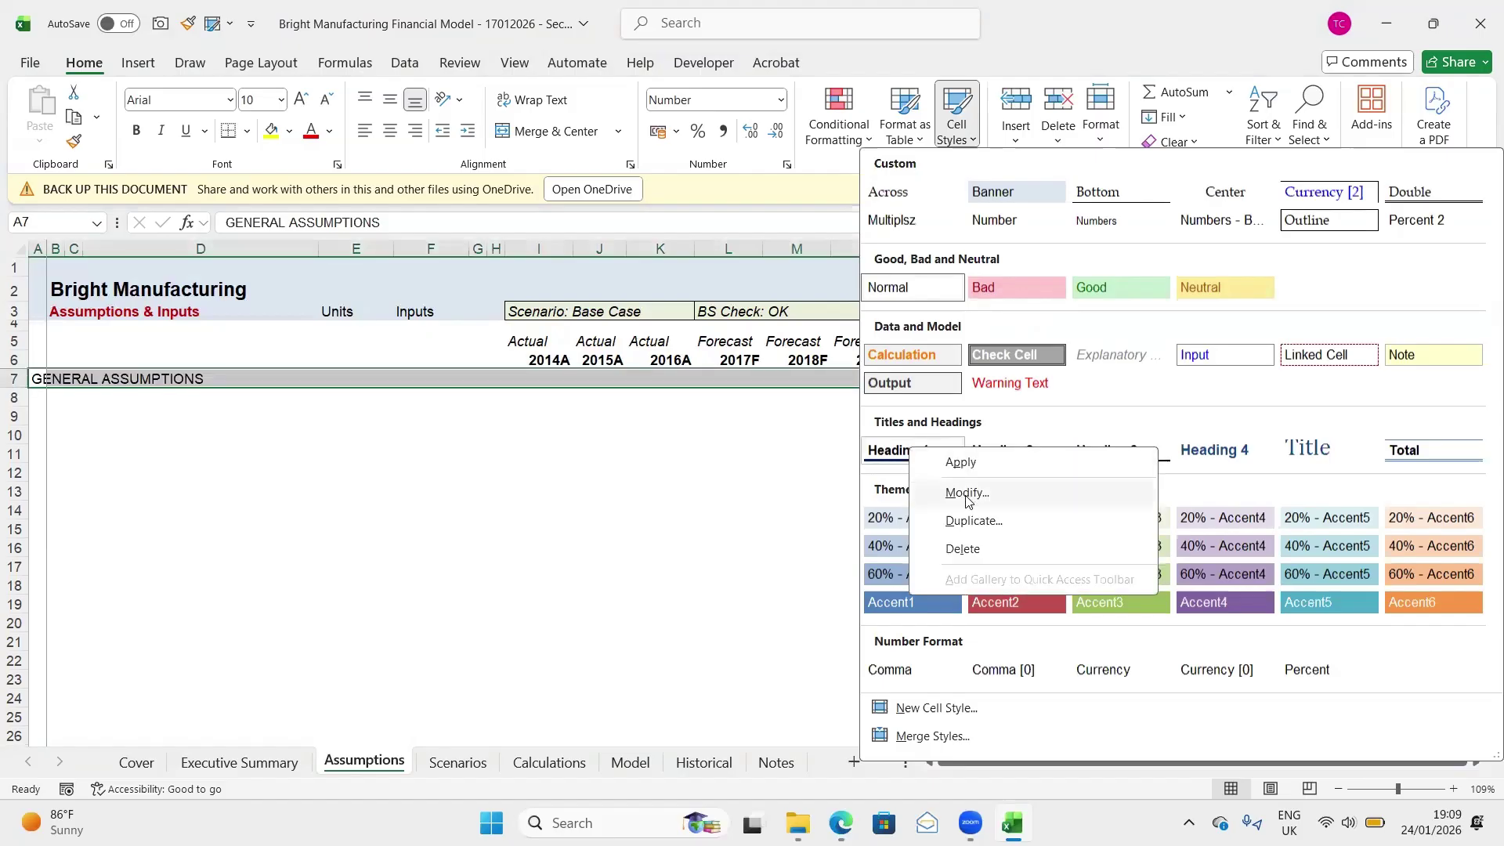
click(968, 495)
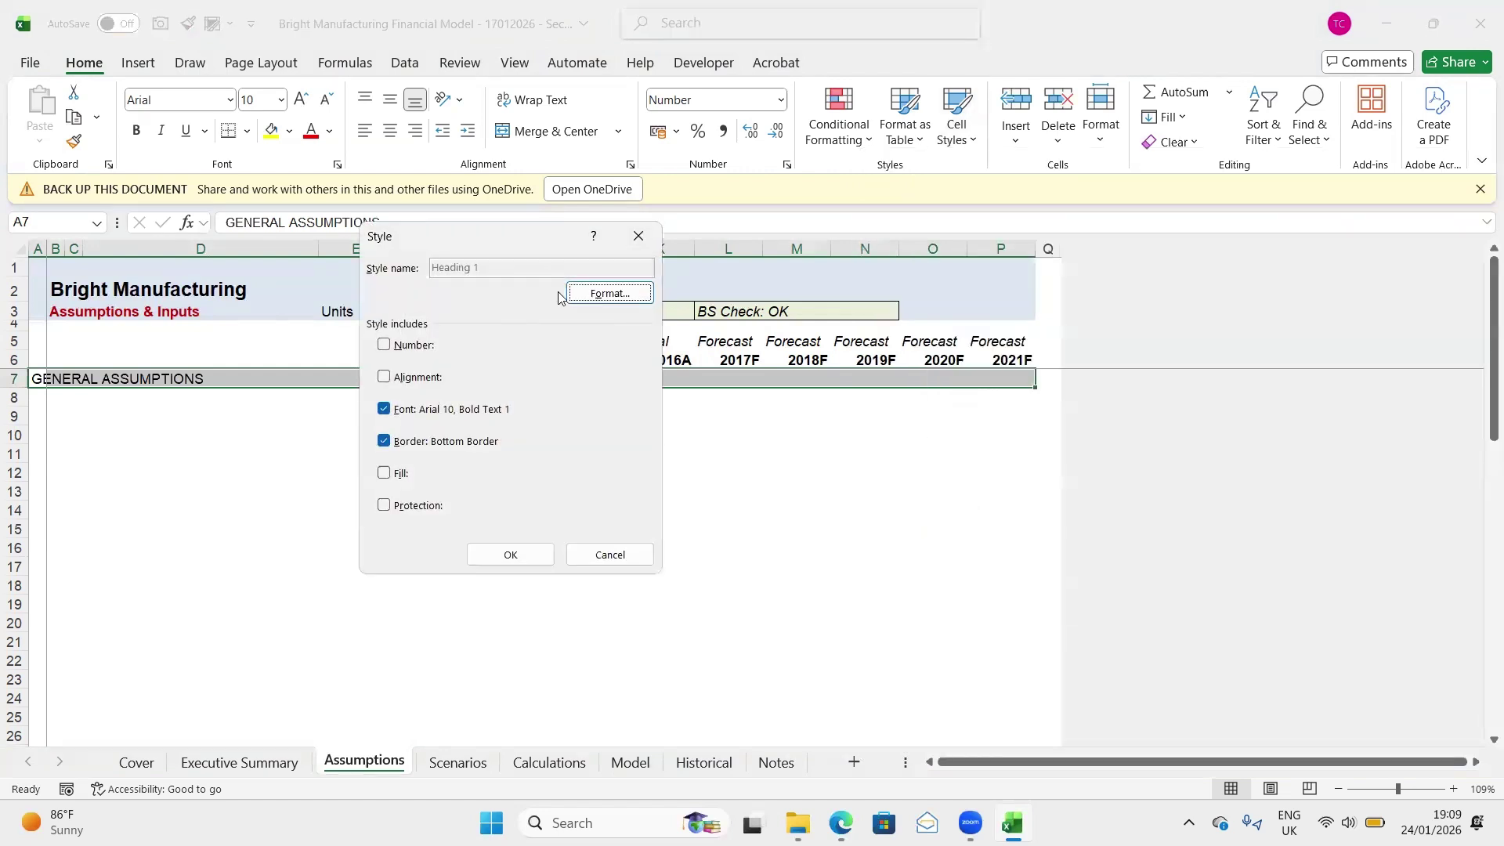
click(599, 294)
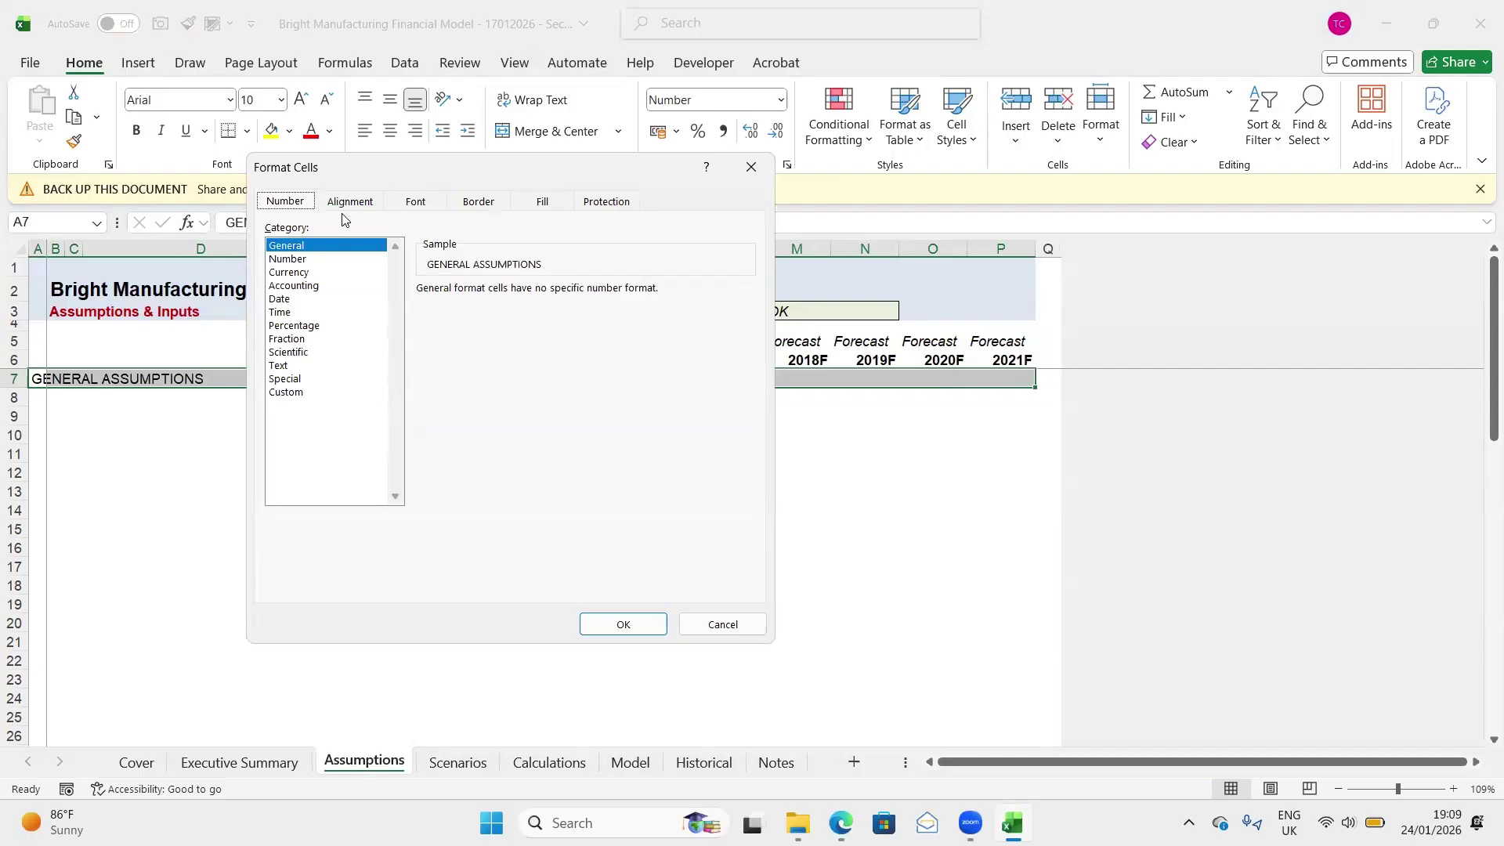
Review the Heading 1 style's font settings and reapply its thick dark blue bottom border
click(416, 203)
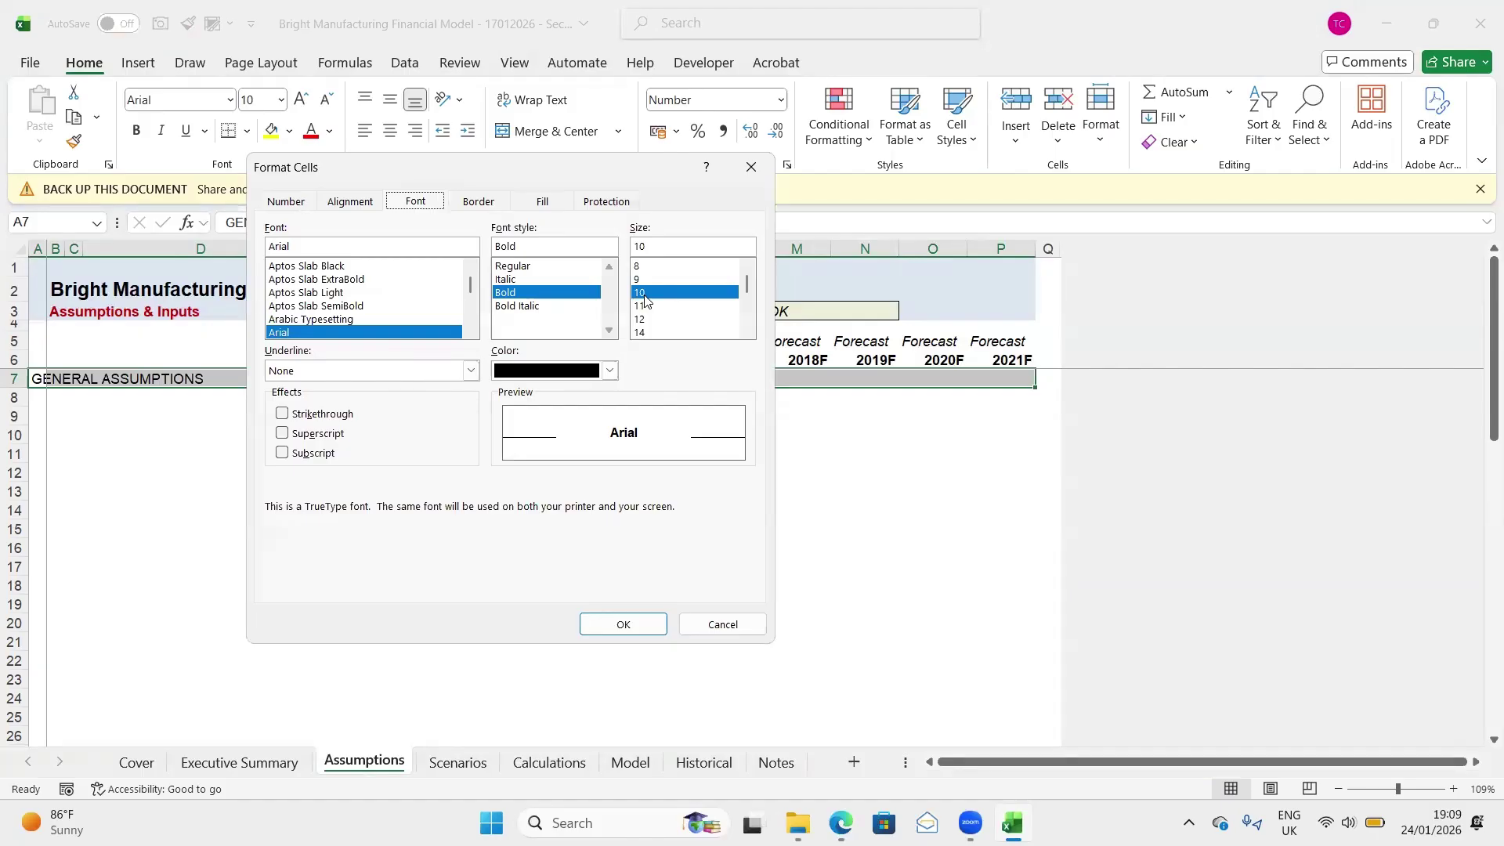
click(485, 202)
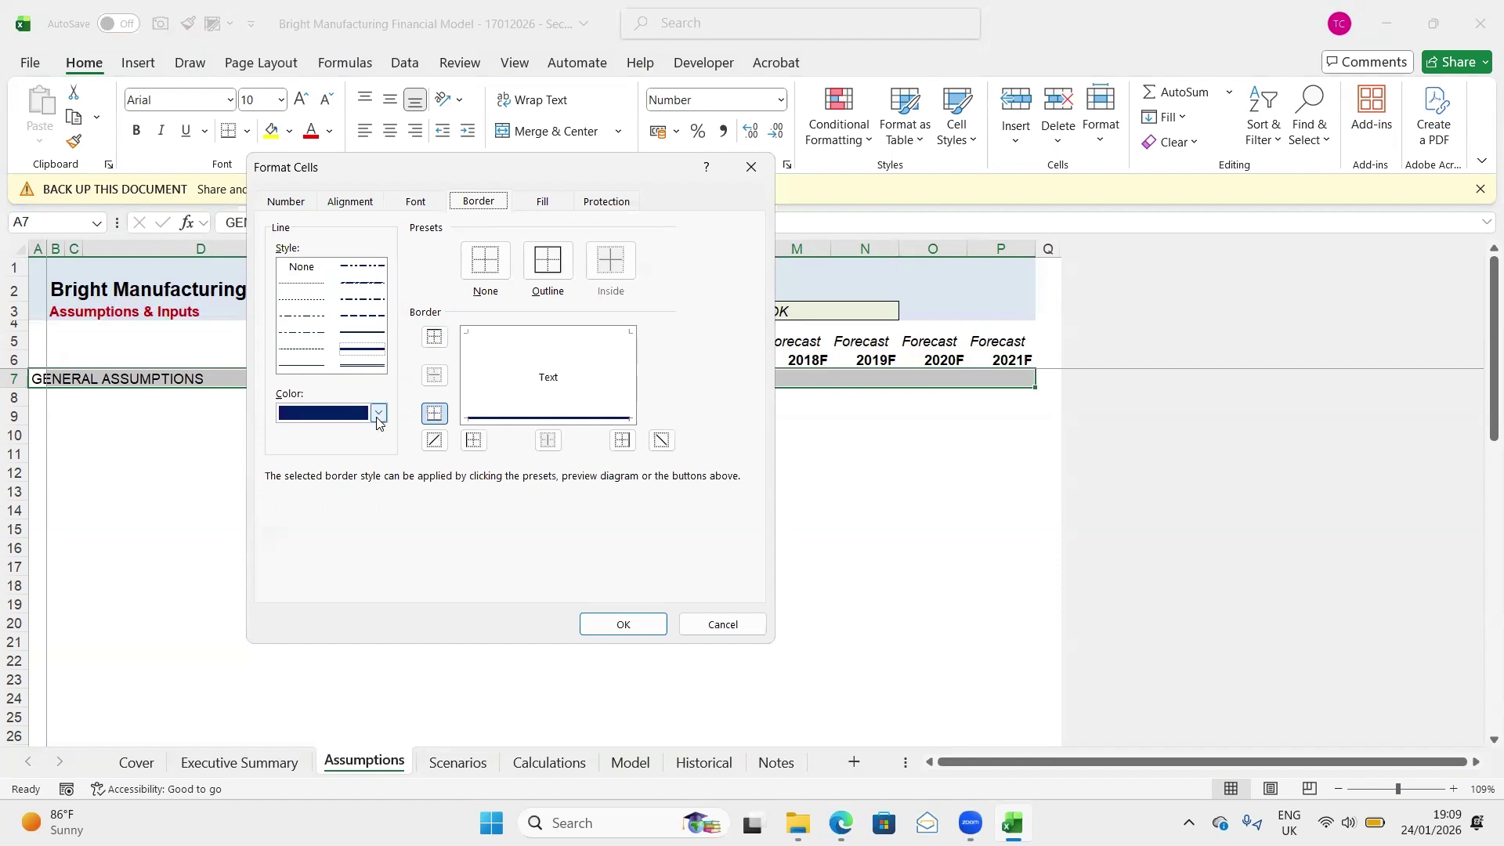
click(378, 415)
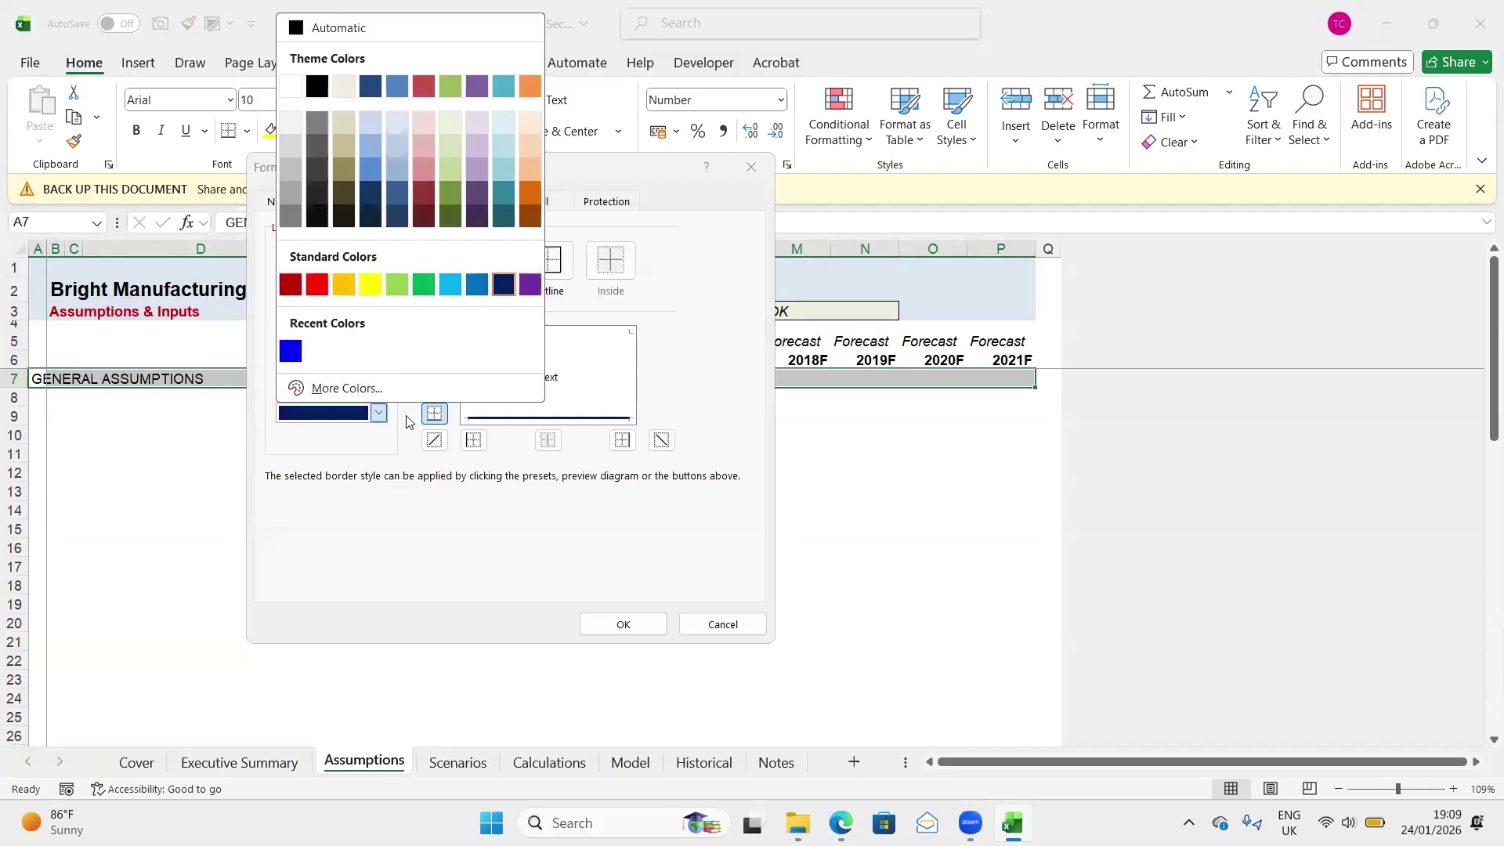
click(309, 519)
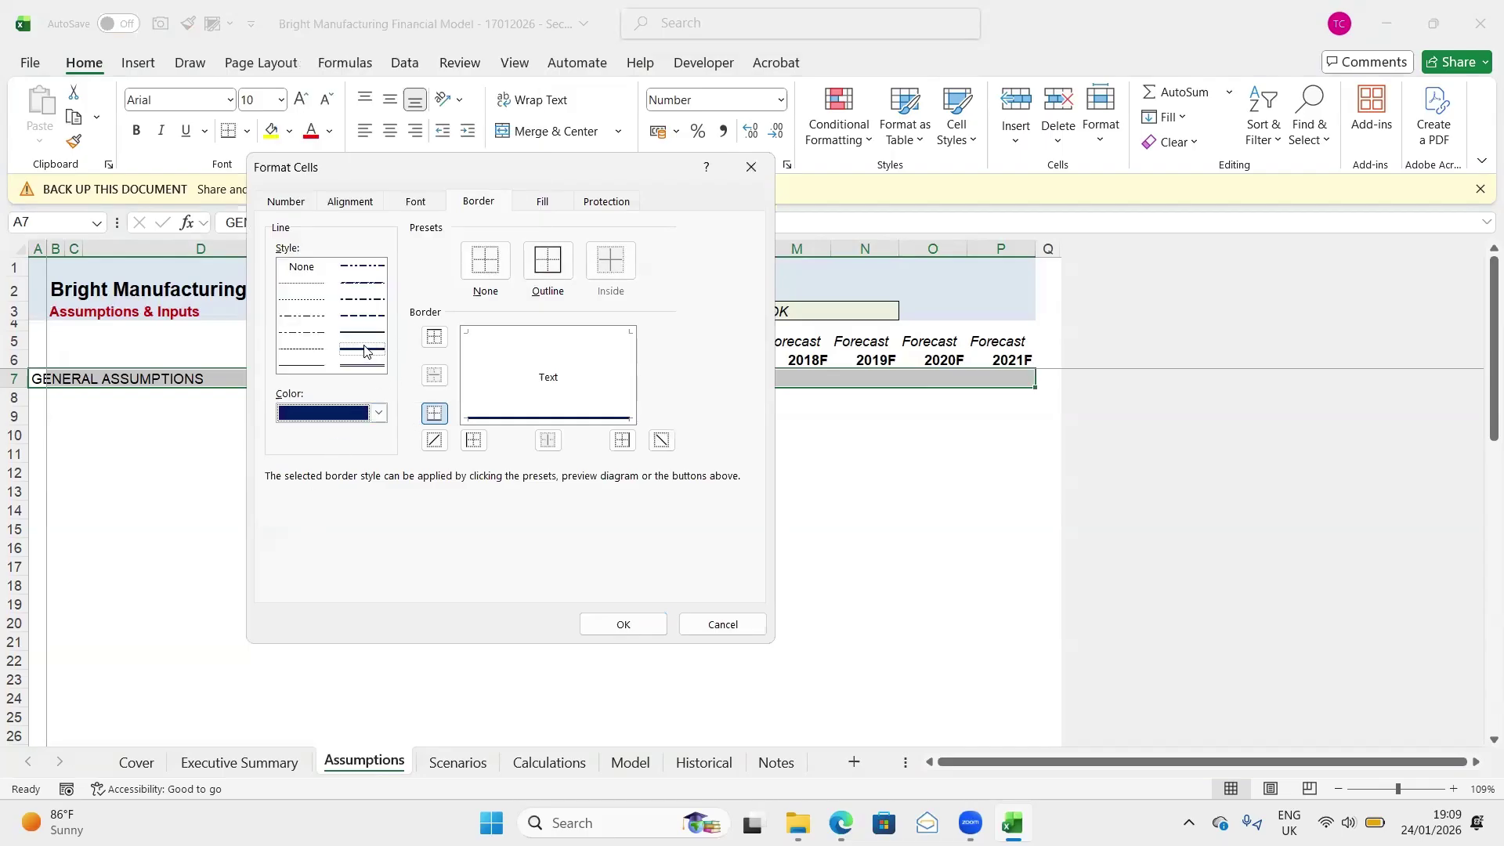
click(360, 351)
click(433, 415)
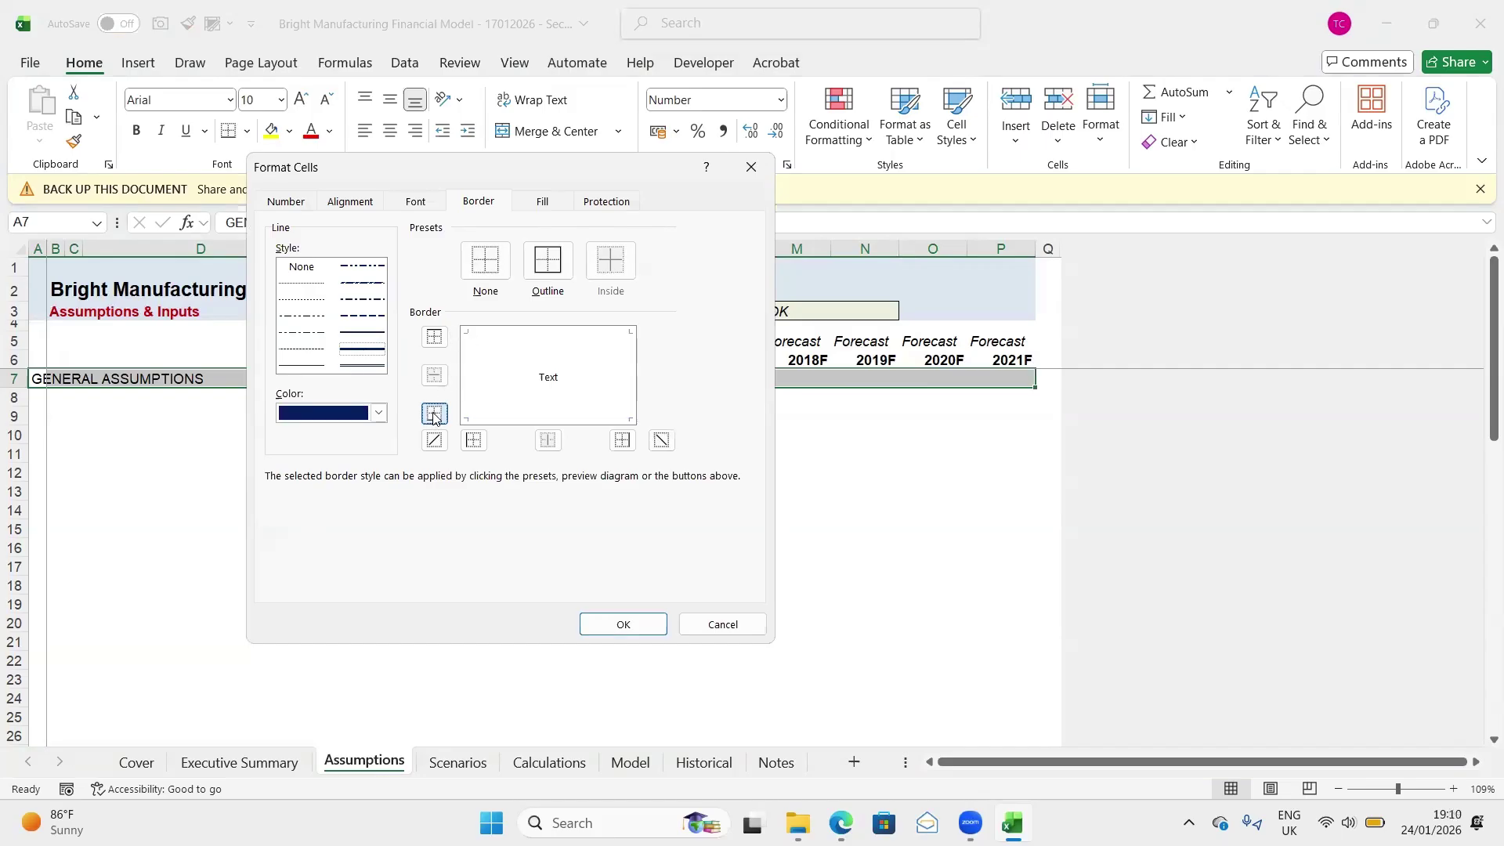
click(433, 415)
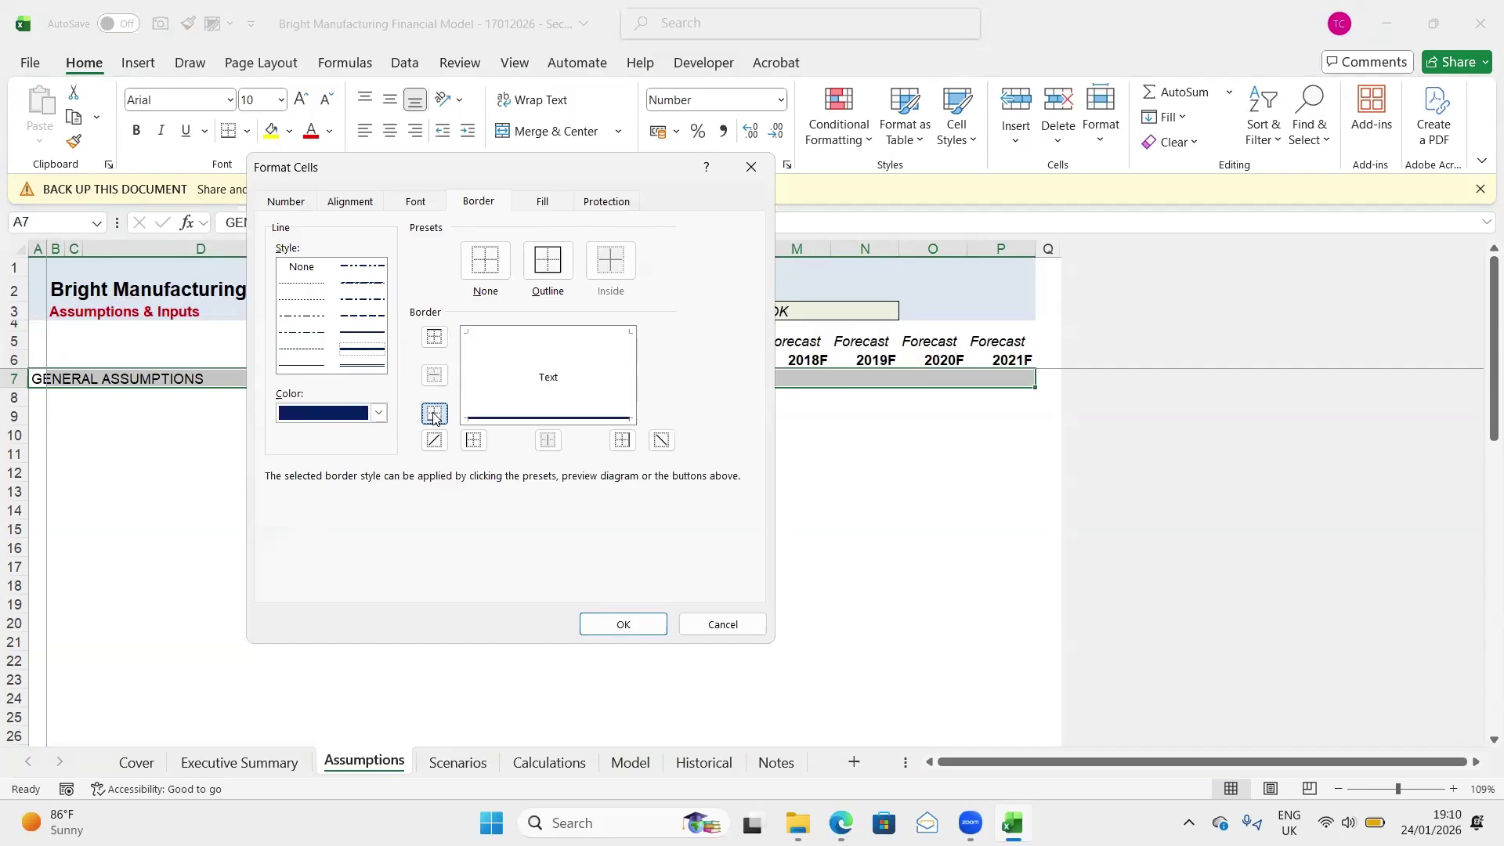
Give the Heading 1 style a light aqua background fill and save the style changes
click(547, 202)
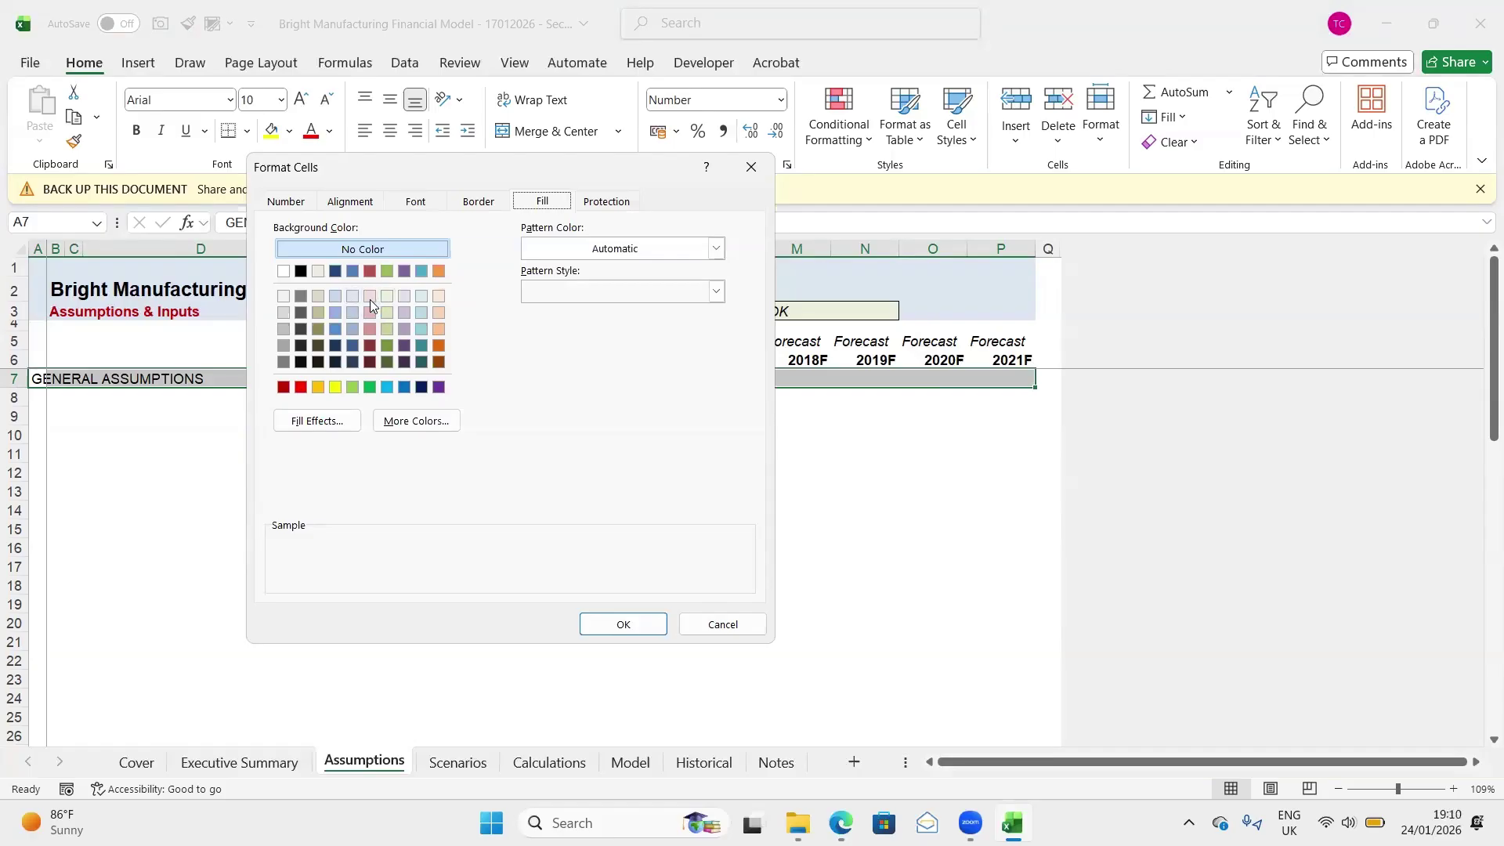
click(418, 295)
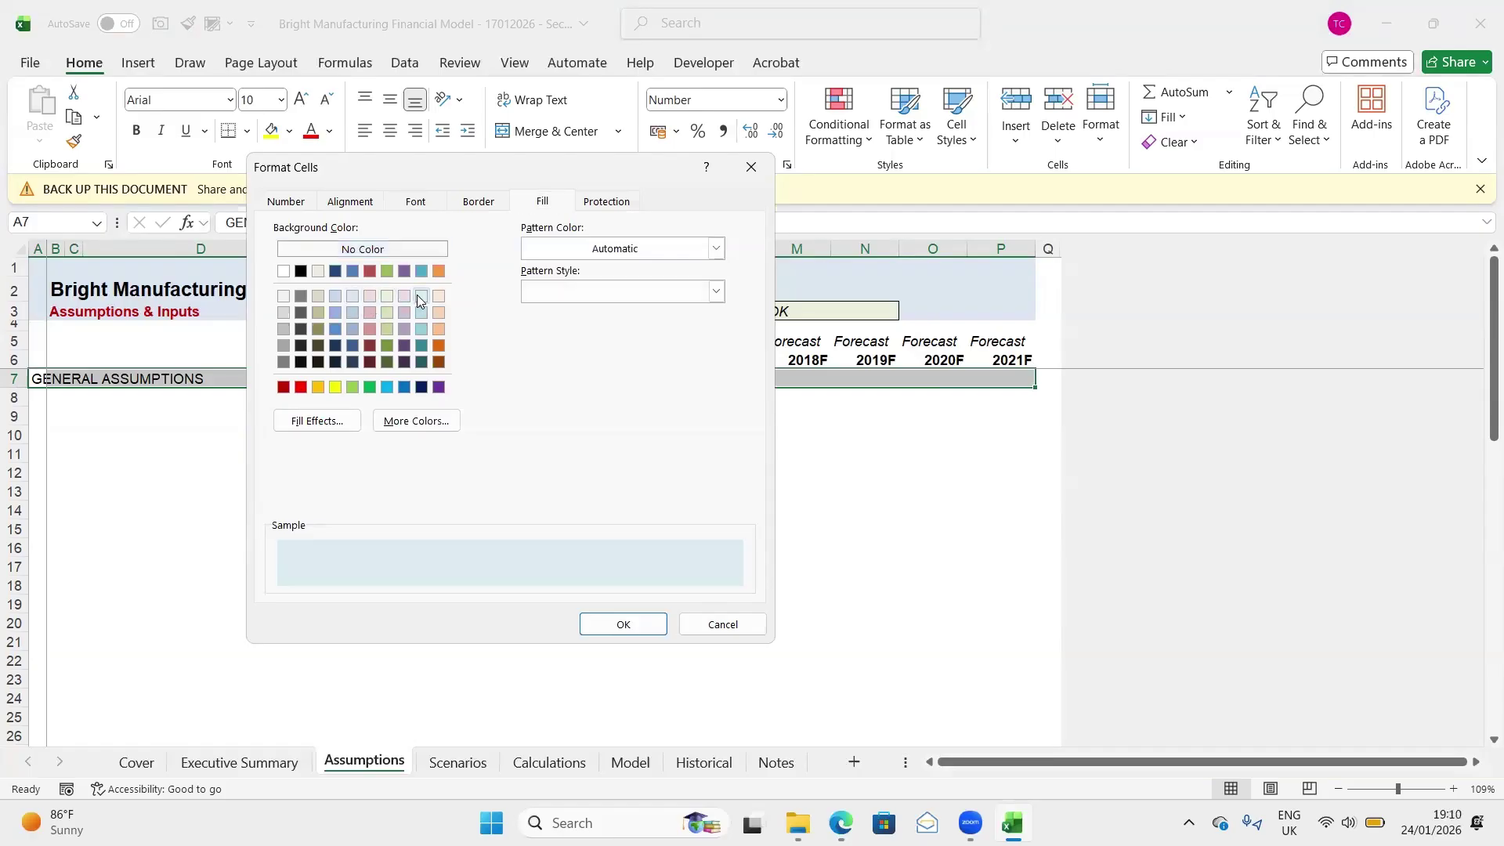
click(622, 625)
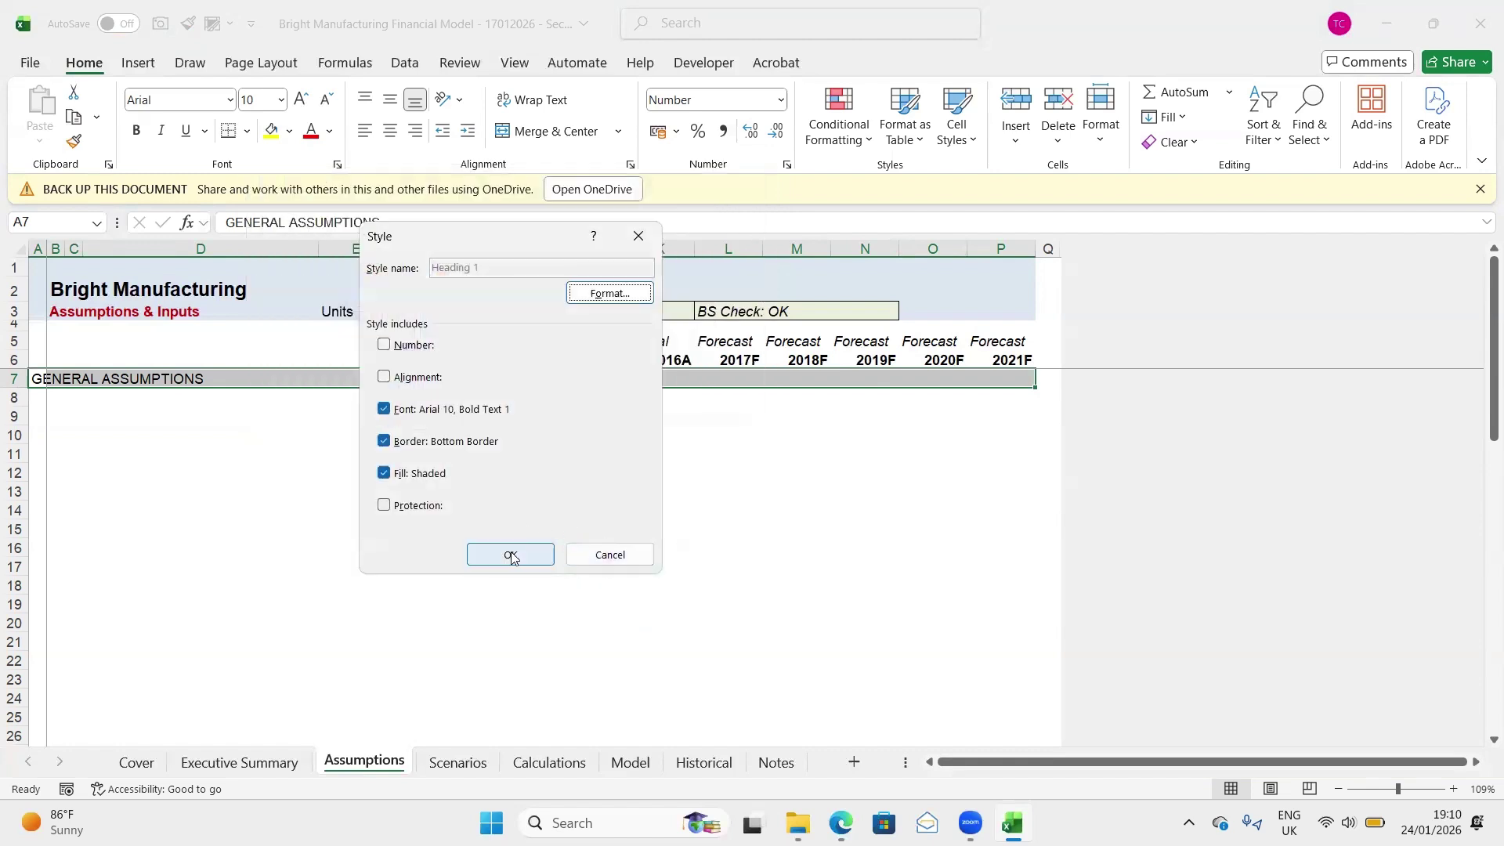
click(511, 555)
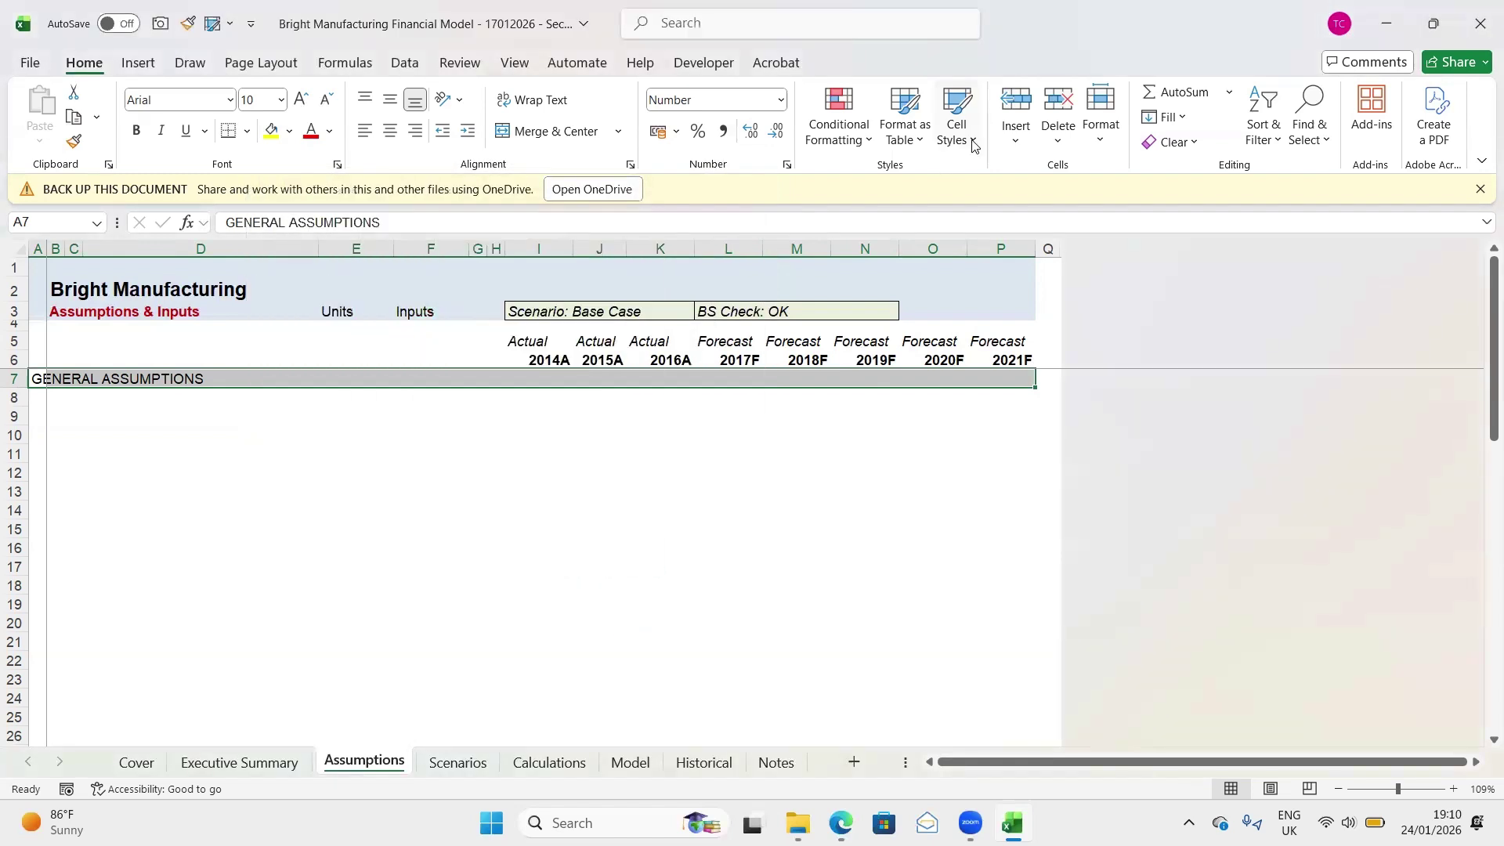
Apply the modified Heading 1 cell style to the GENERAL ASSUMPTIONS row A7:P7
click(957, 116)
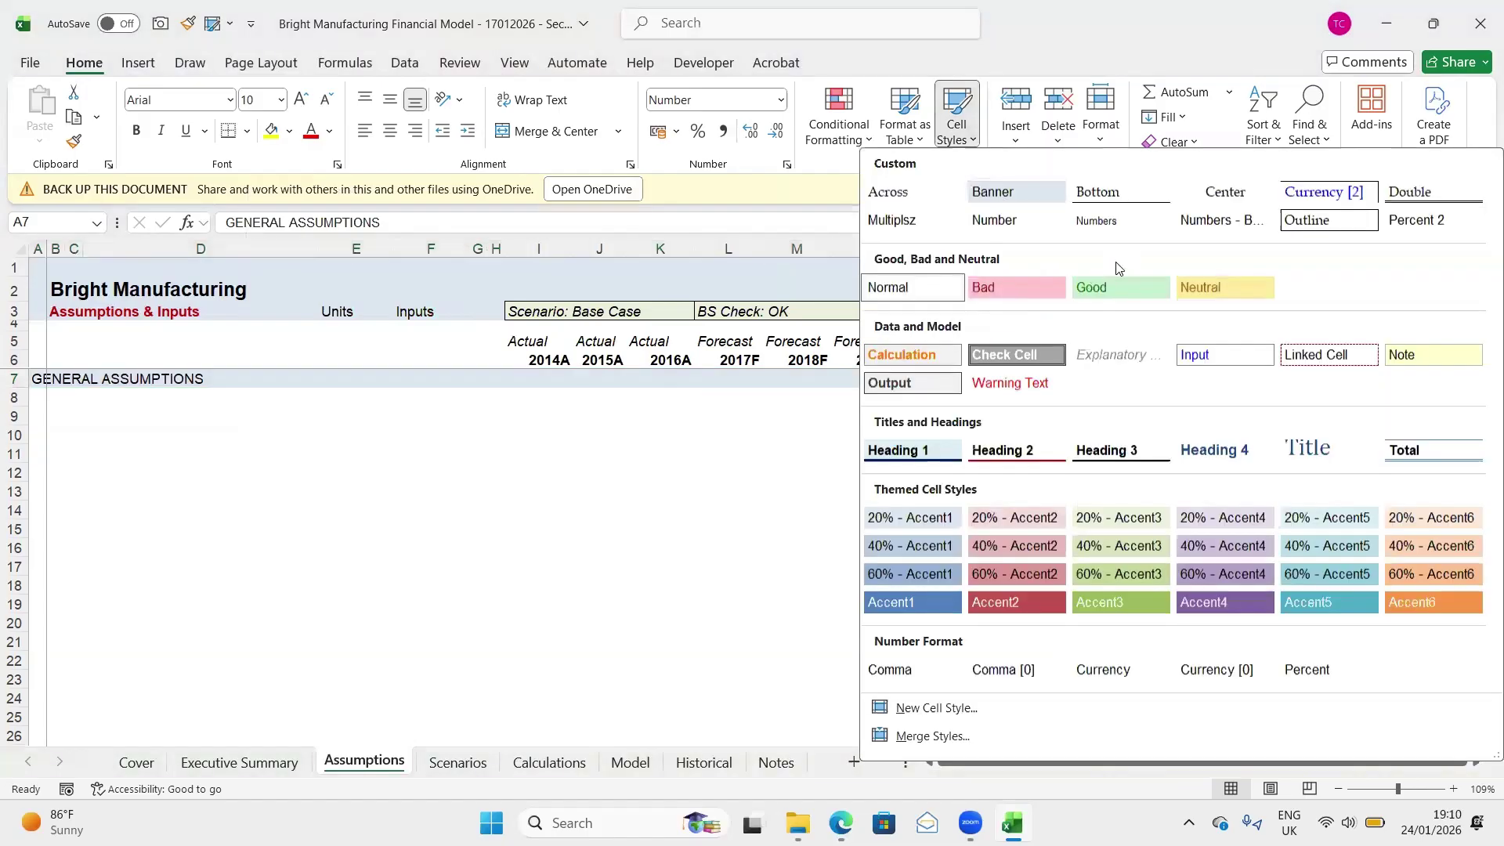
click(913, 452)
click(671, 439)
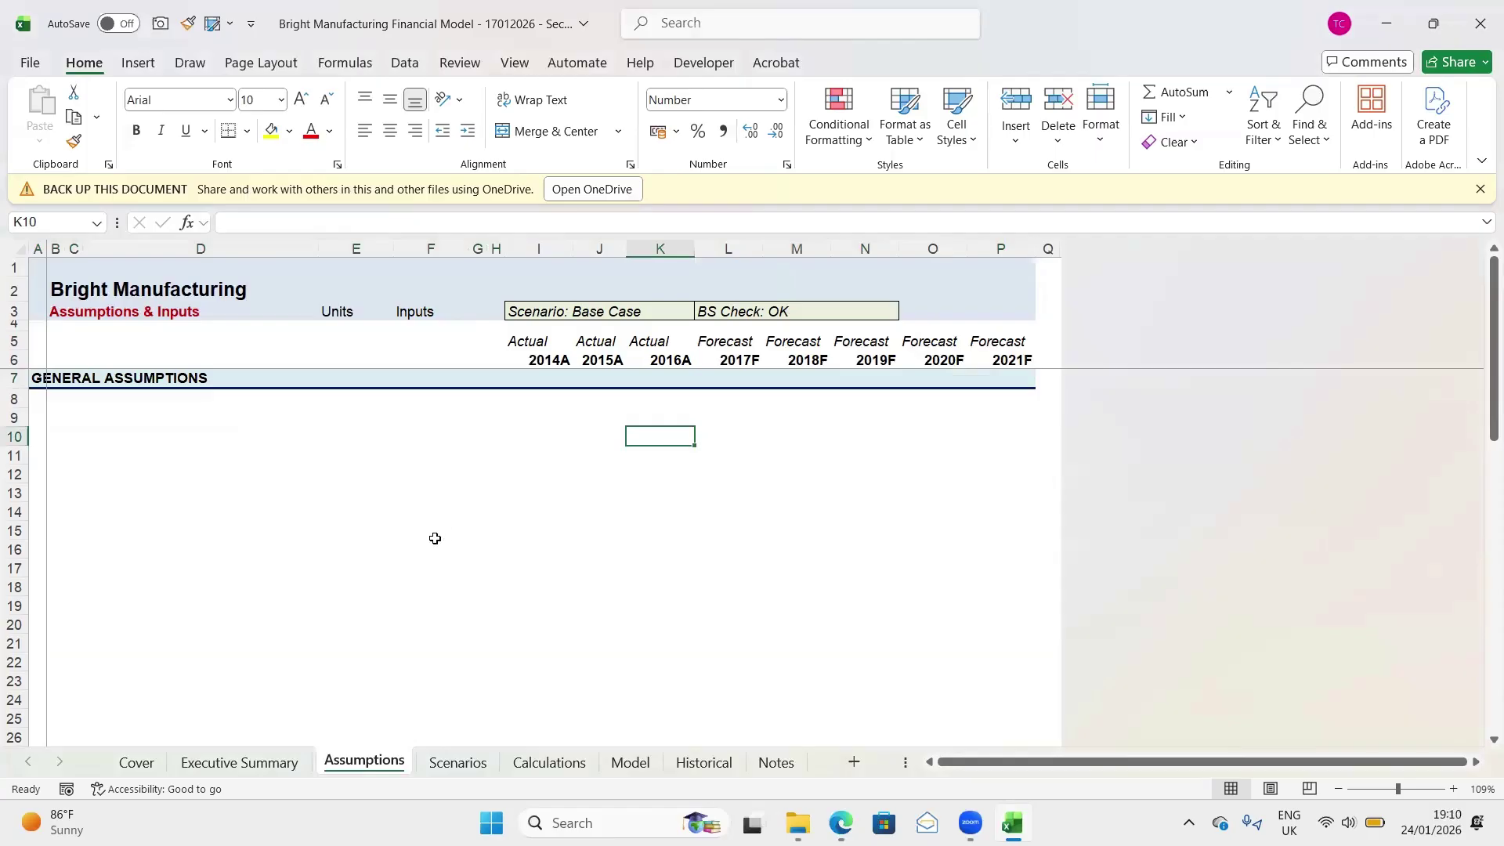
scroll(433, 538, up, 1)
scroll(433, 537, down, 1)
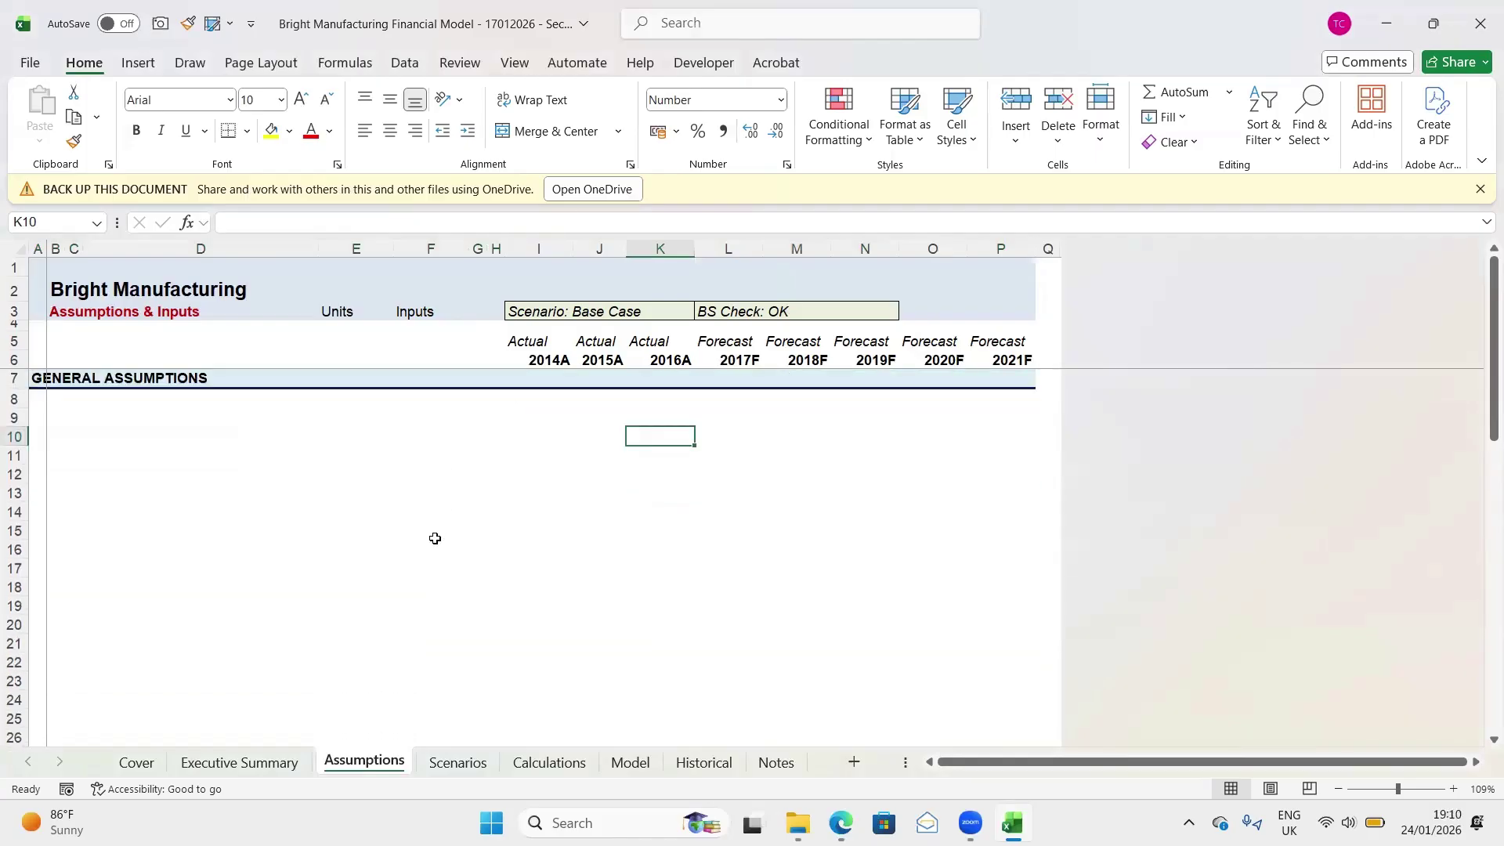
Enter the label Days in year in cell C9, below the GENERAL ASSUMPTIONS heading
click(62, 402)
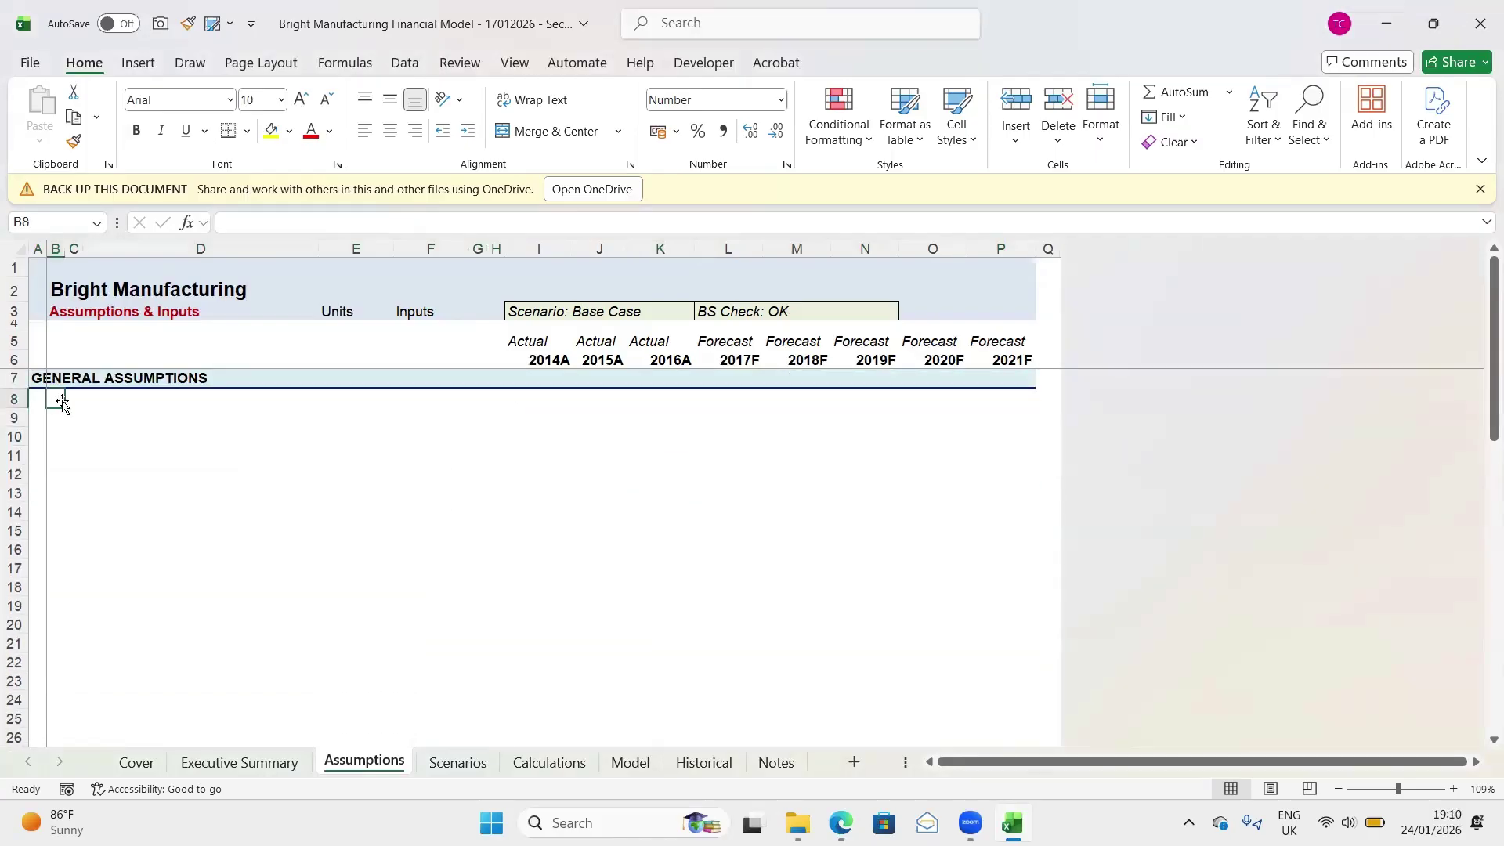
key(Down)
key(Right)
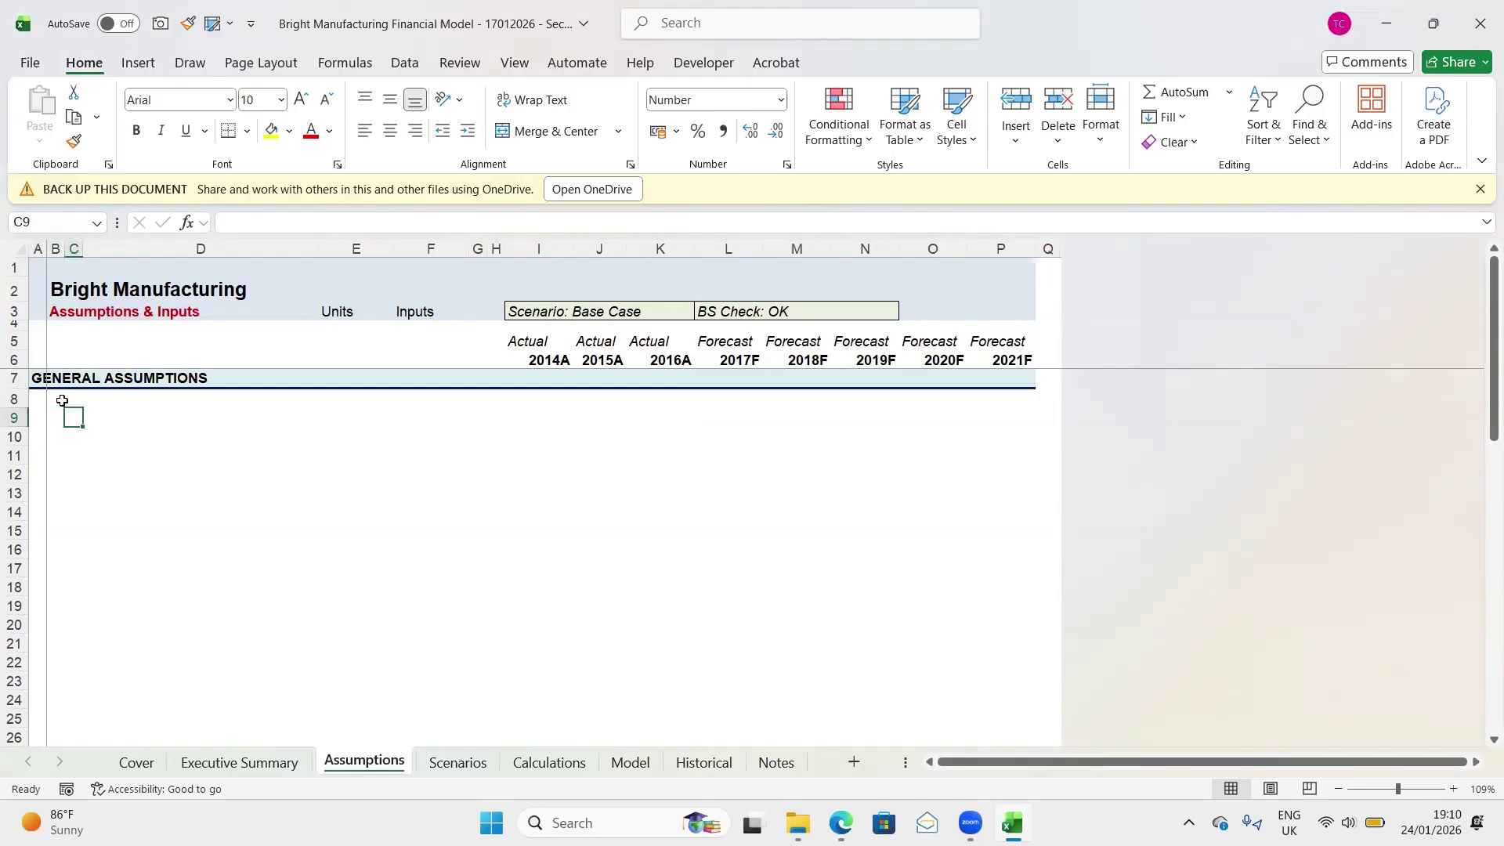
text(Da)
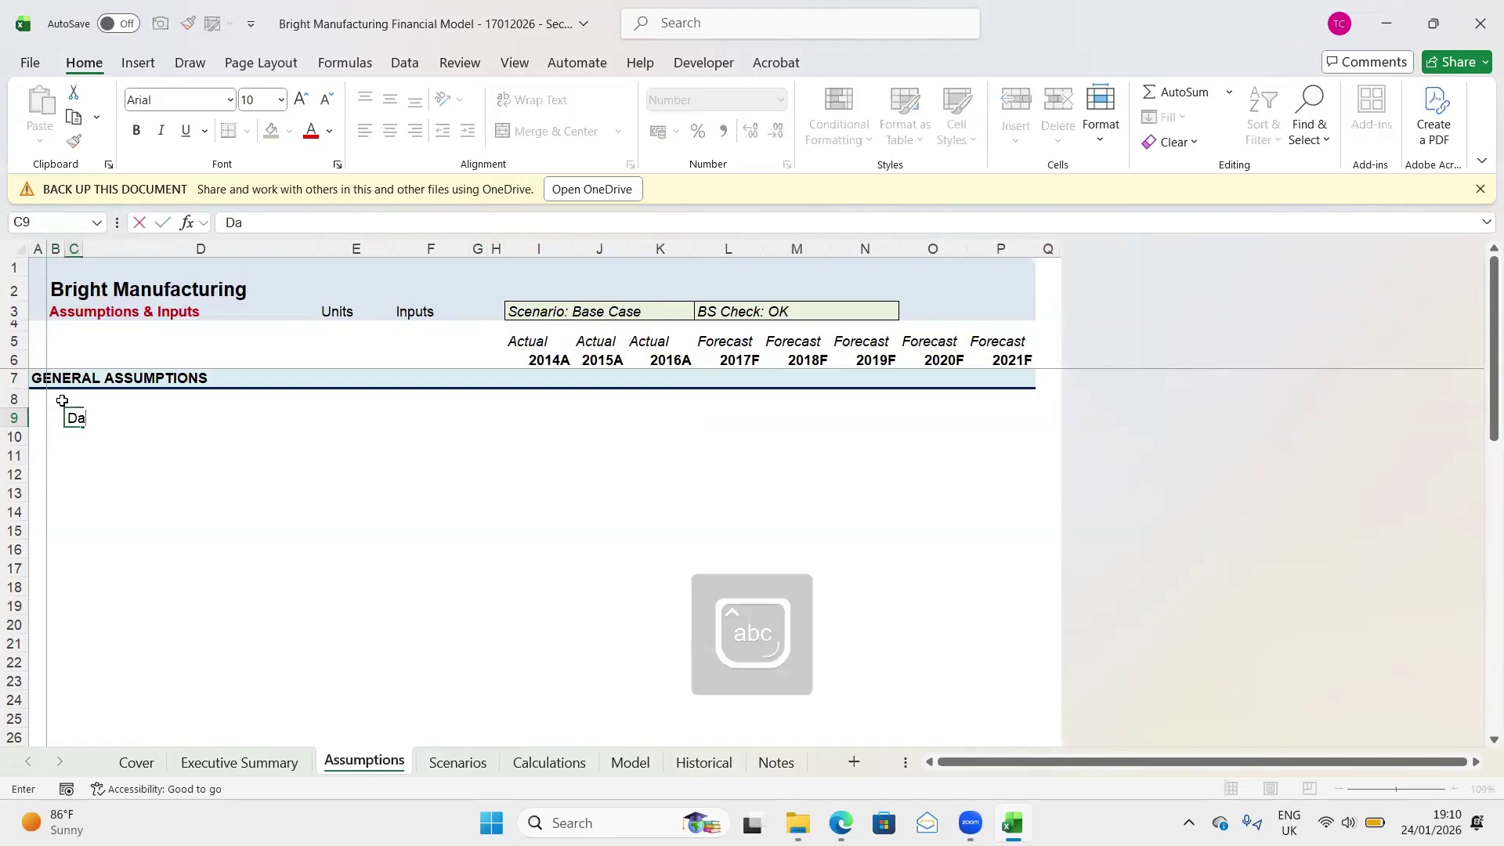
text(ys in)
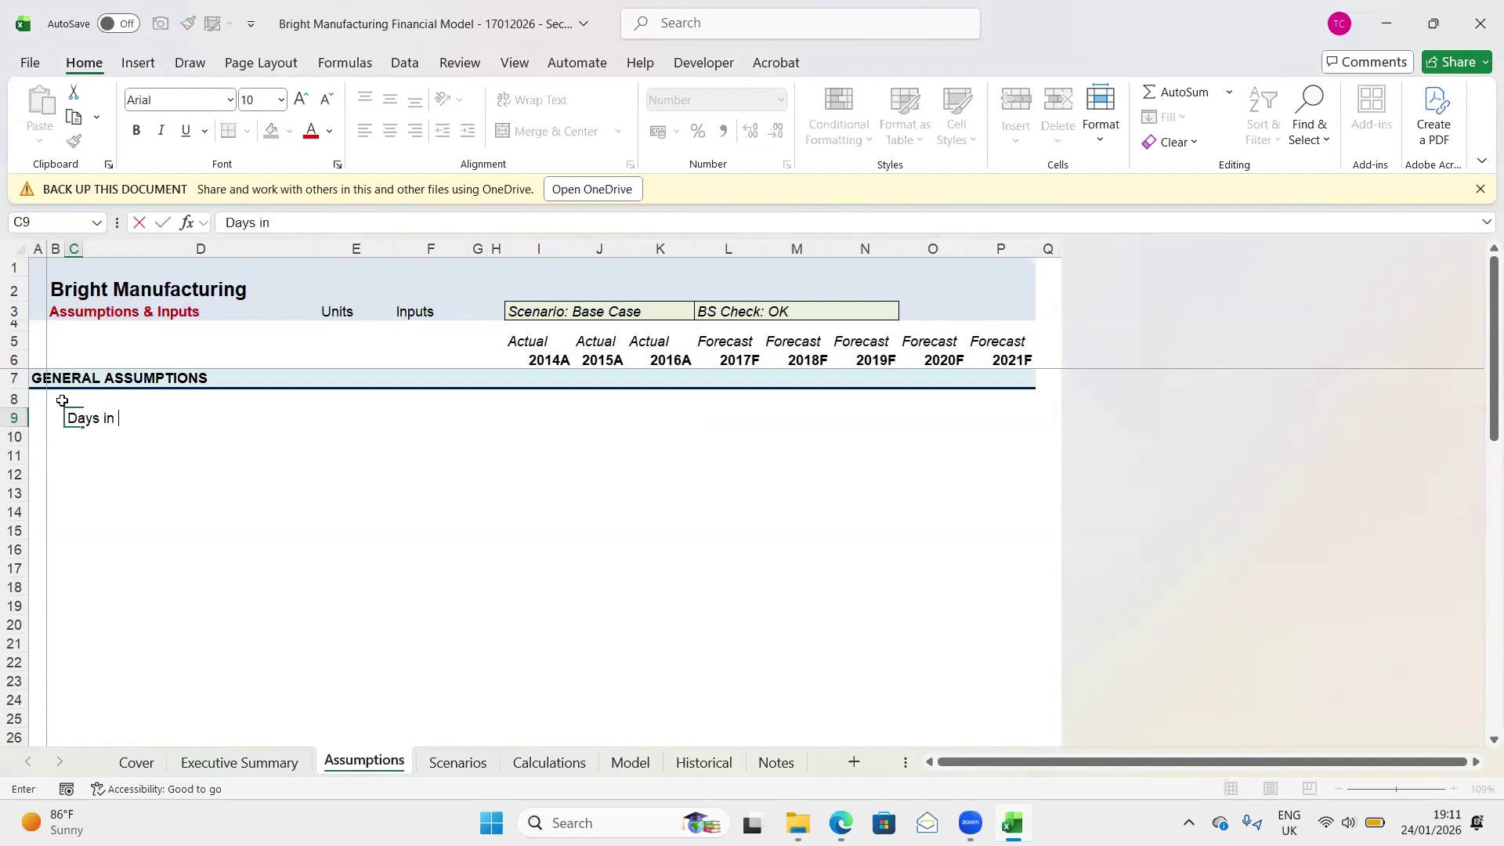
text( year)
key(Tab)
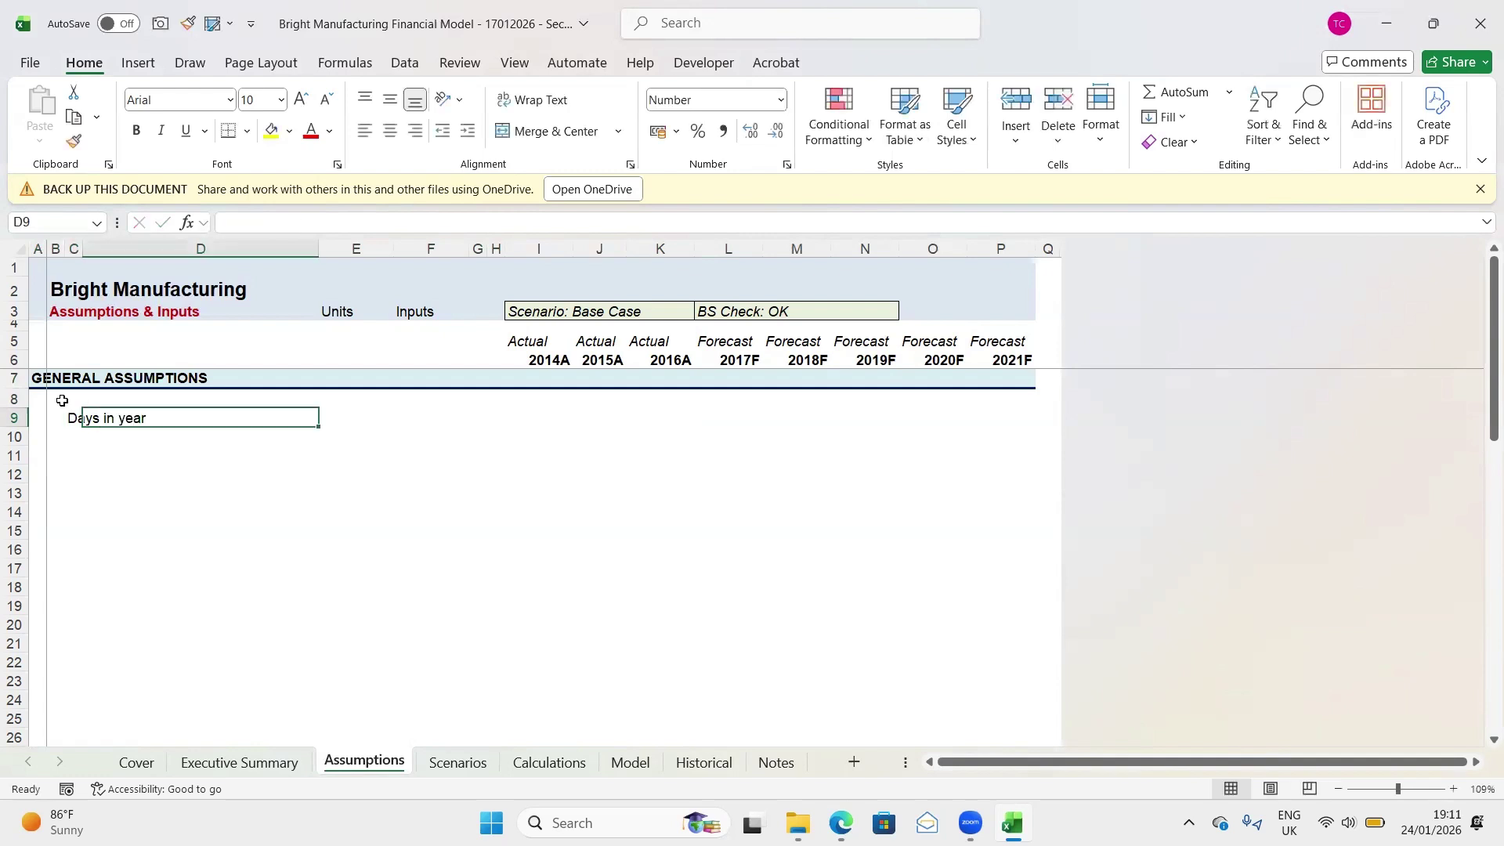
Move the Days in year label from C9 to D9
key(Left)
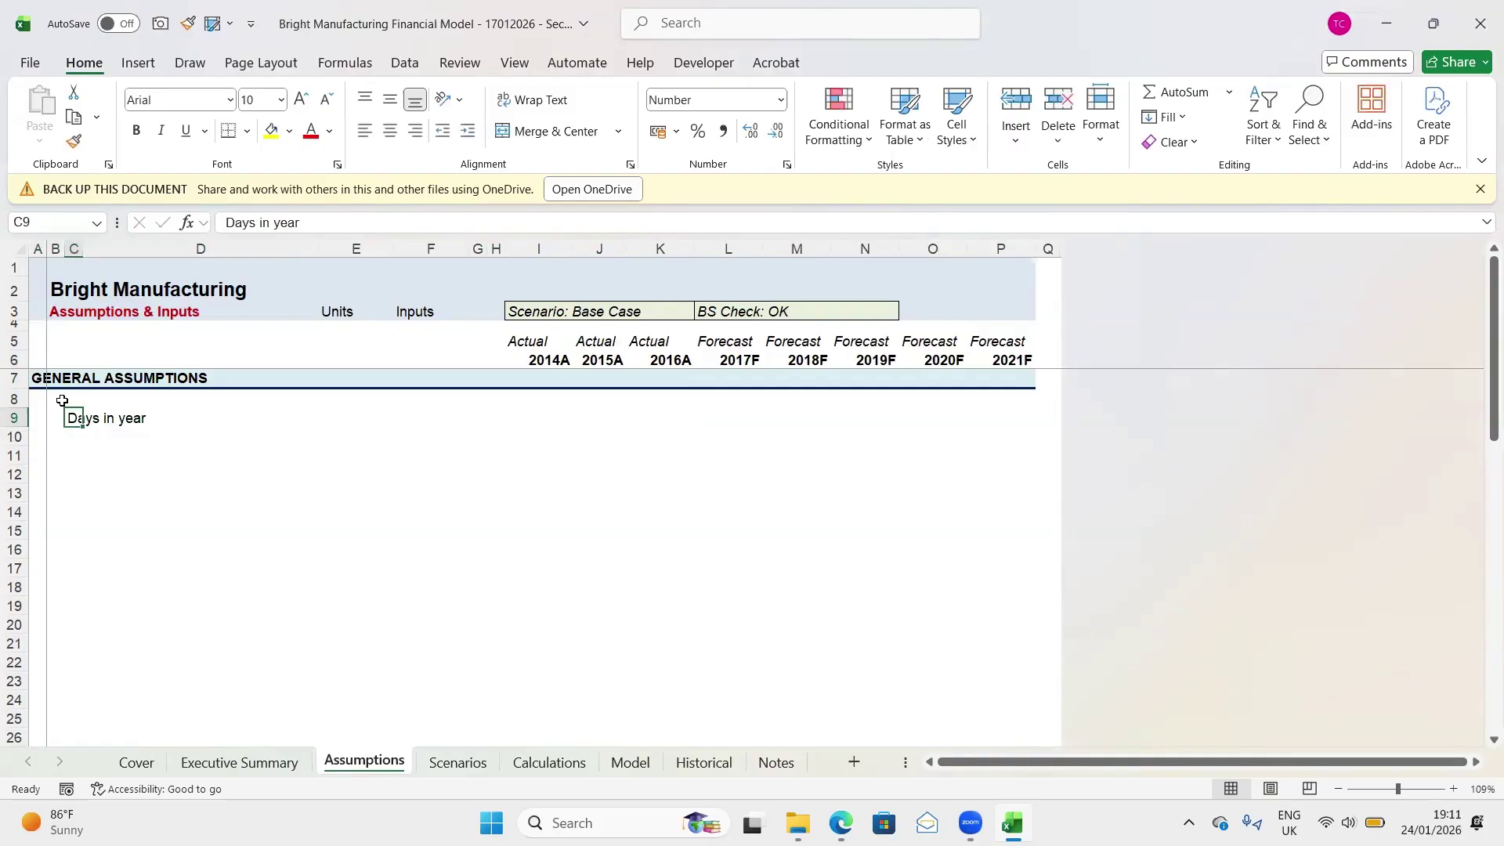
key(ctrl+c)
key(Right)
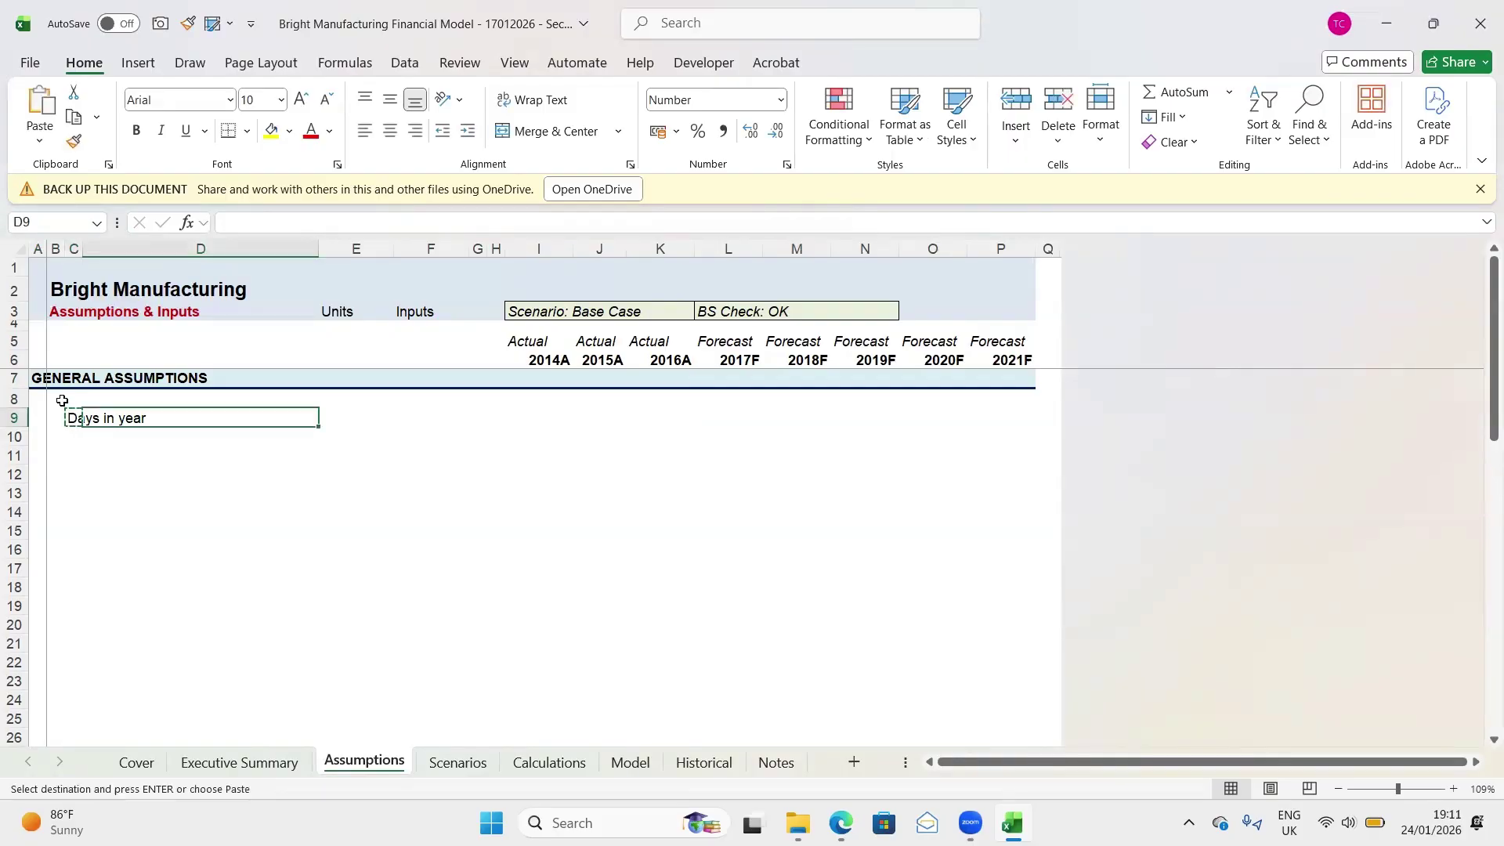
key(ctrl+v)
key(Right)
key(Right)
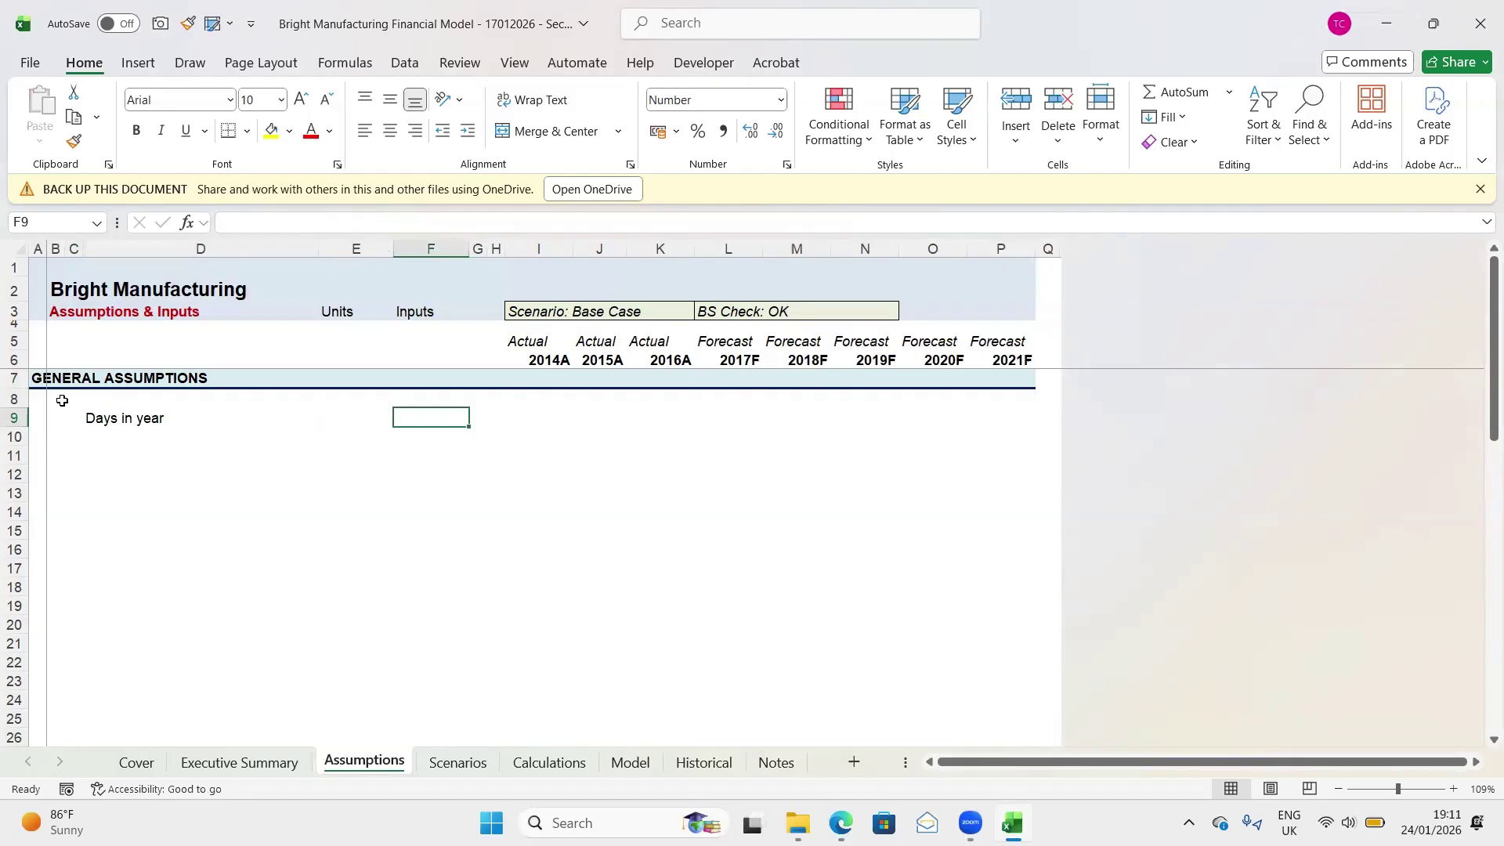
Check how the Units and Inputs column headings line up with the Days in year row
key(Right)
key(Left)
key(Left)
key(Left)
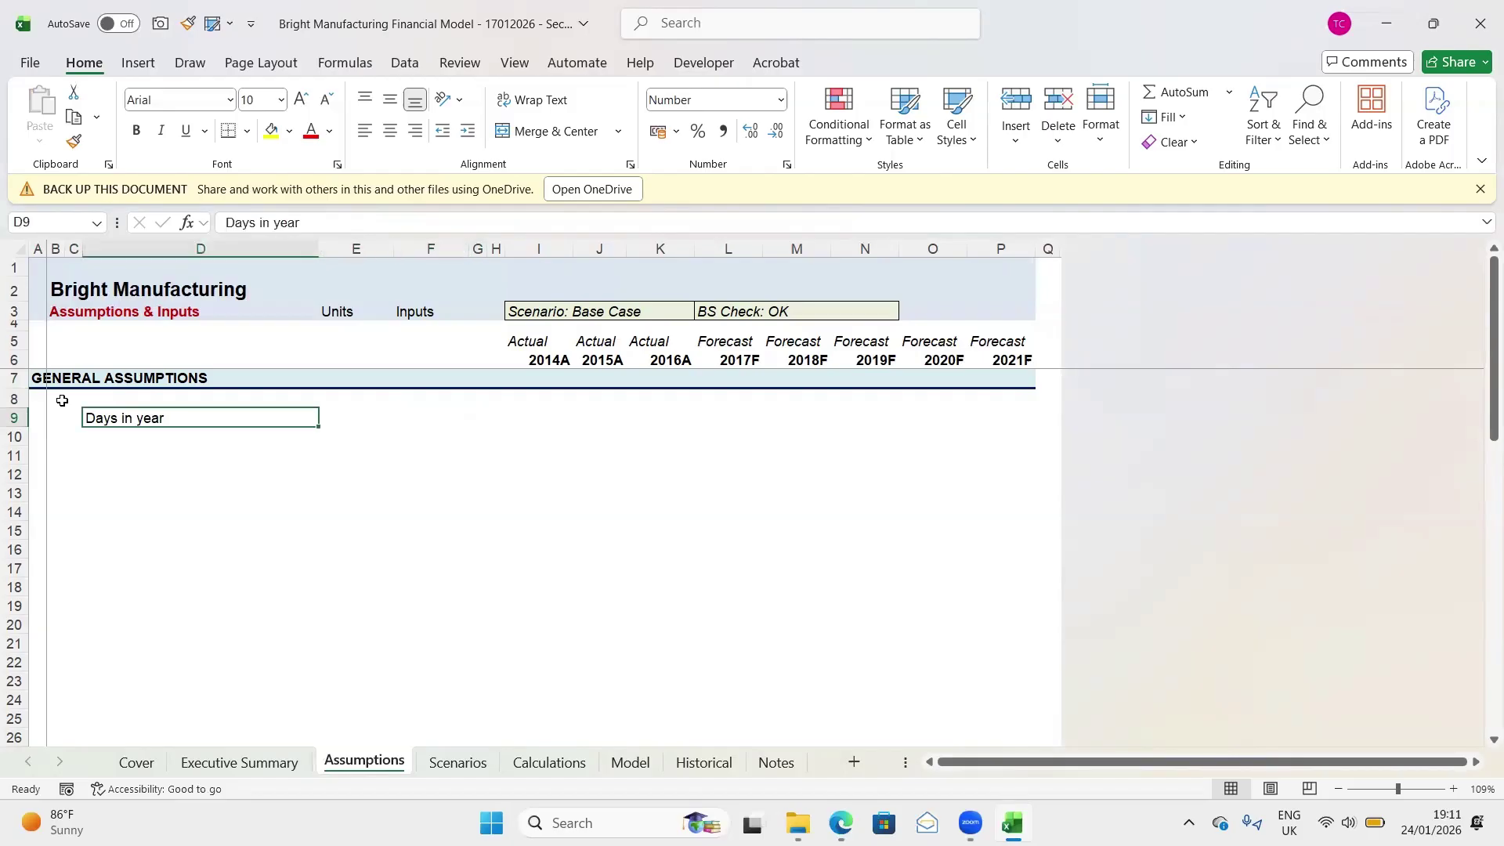
key(Right)
key(Right)
key(Left)
key(Up)
key(Up)
key(Up)
key(Up)
key(Up)
key(Up)
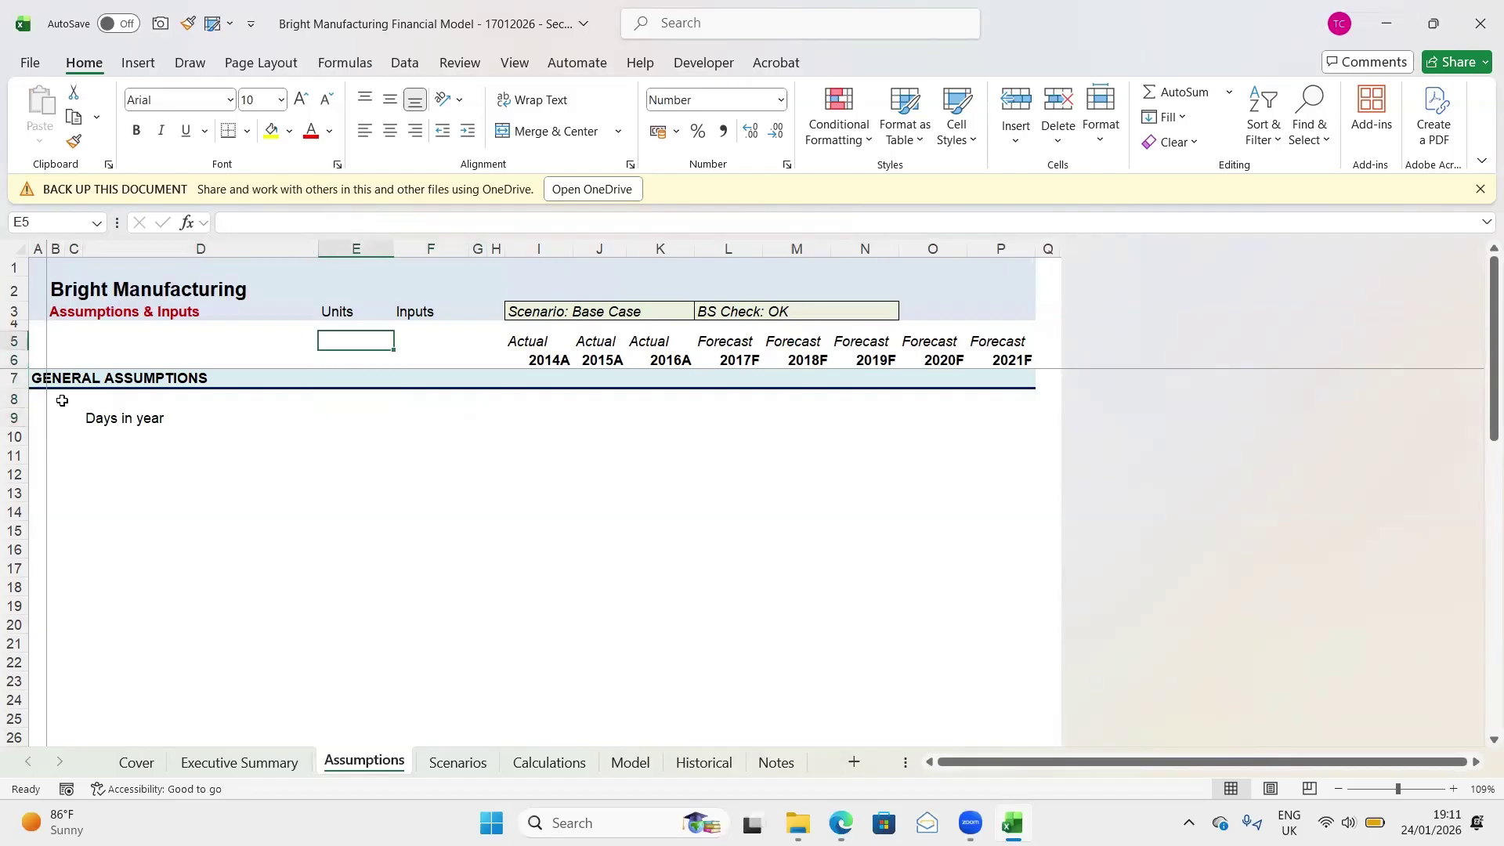
key(Down)
key(Down)
key(Down)
key(Up)
key(Up)
key(Right)
key(Up)
key(Down)
key(Down)
key(Down)
key(Down)
key(Down)
key(Down)
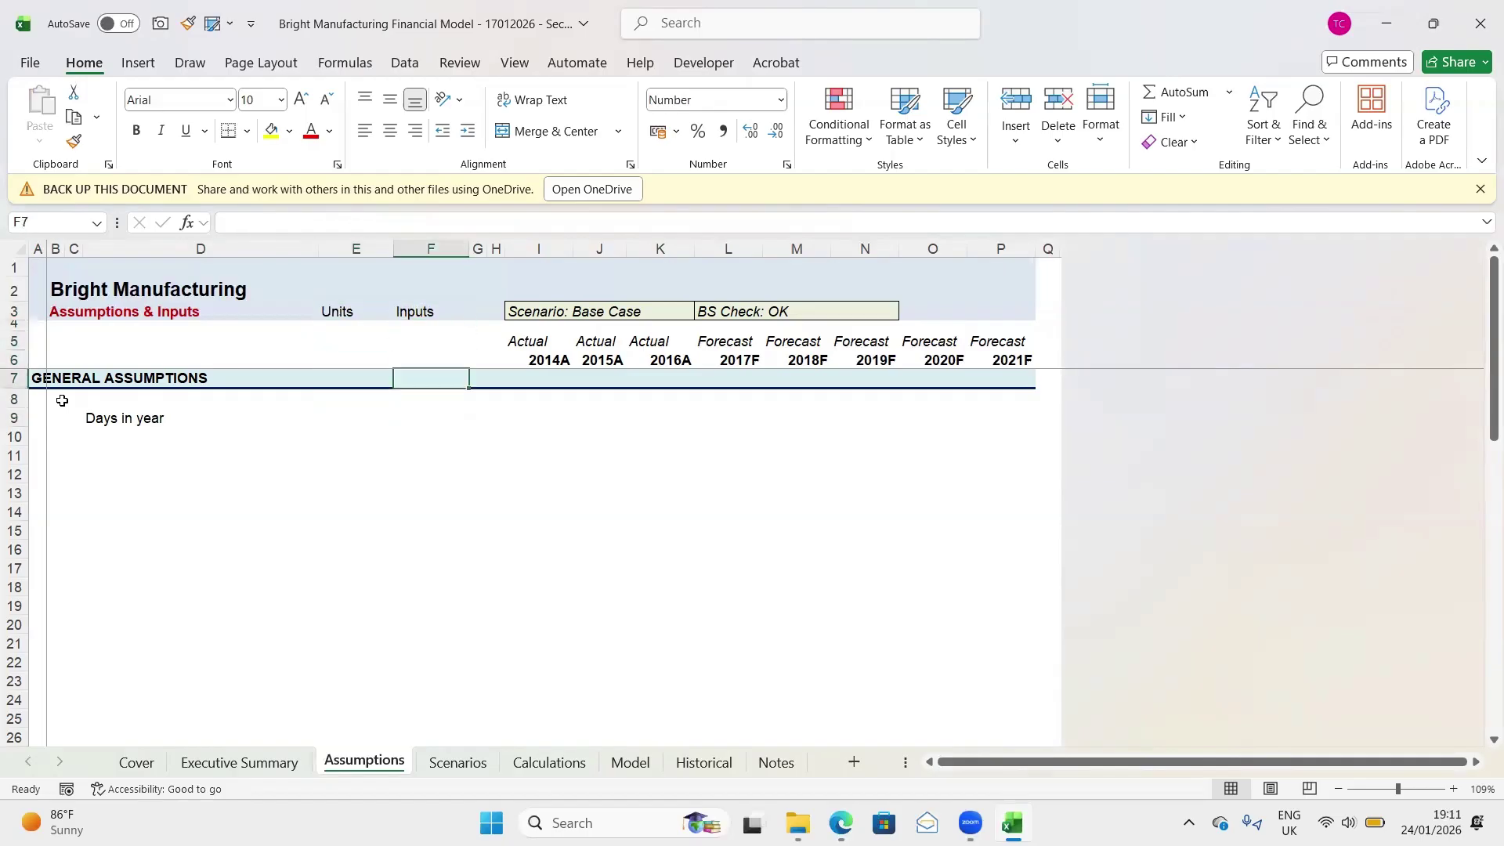
Enter Days as the unit for the Days in year row in cell E9
key(Left)
key(Left)
key(Right)
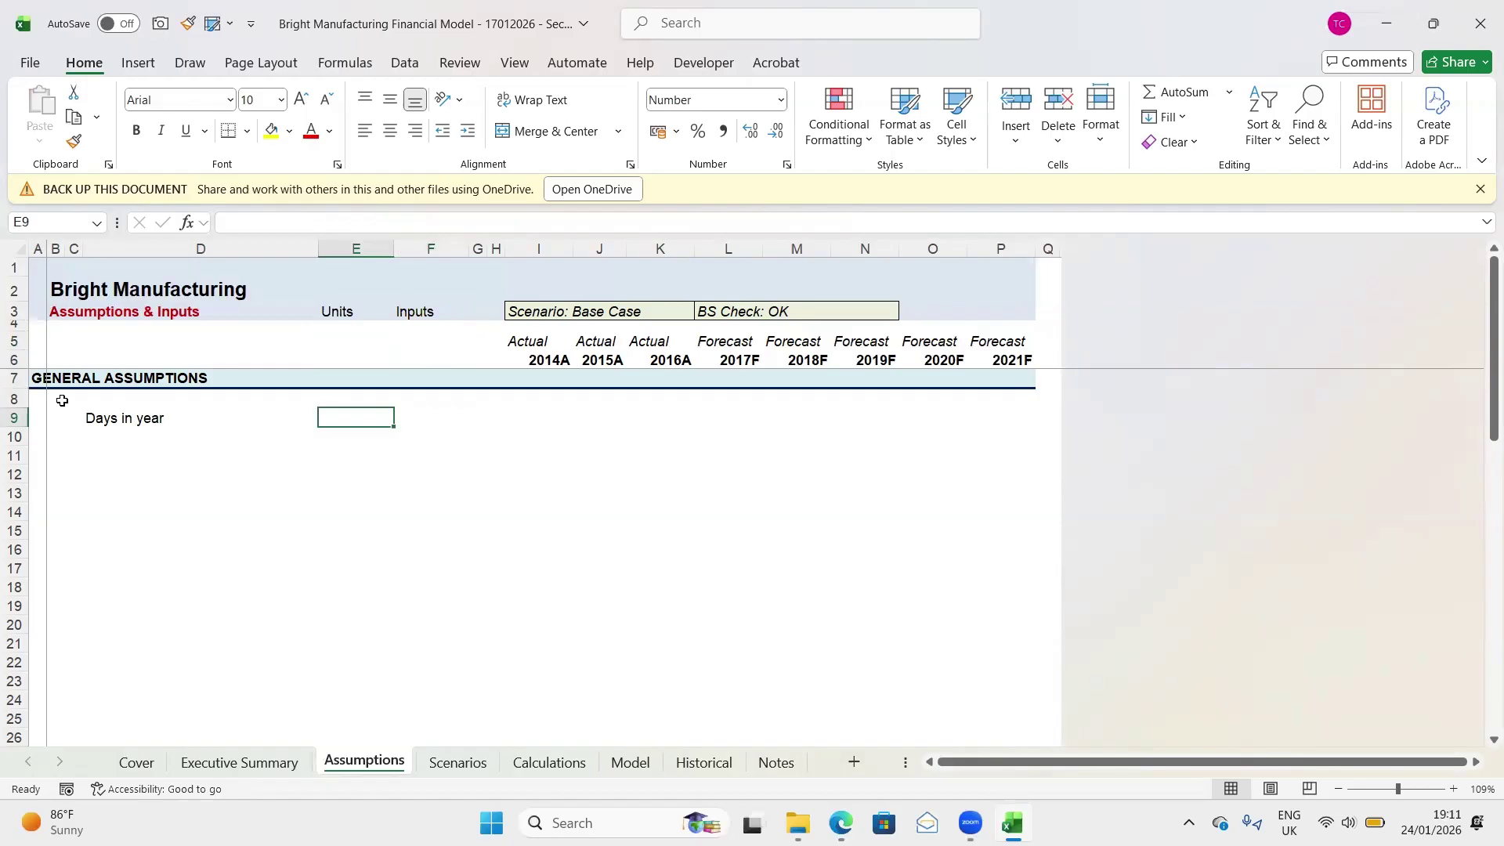
text(Days)
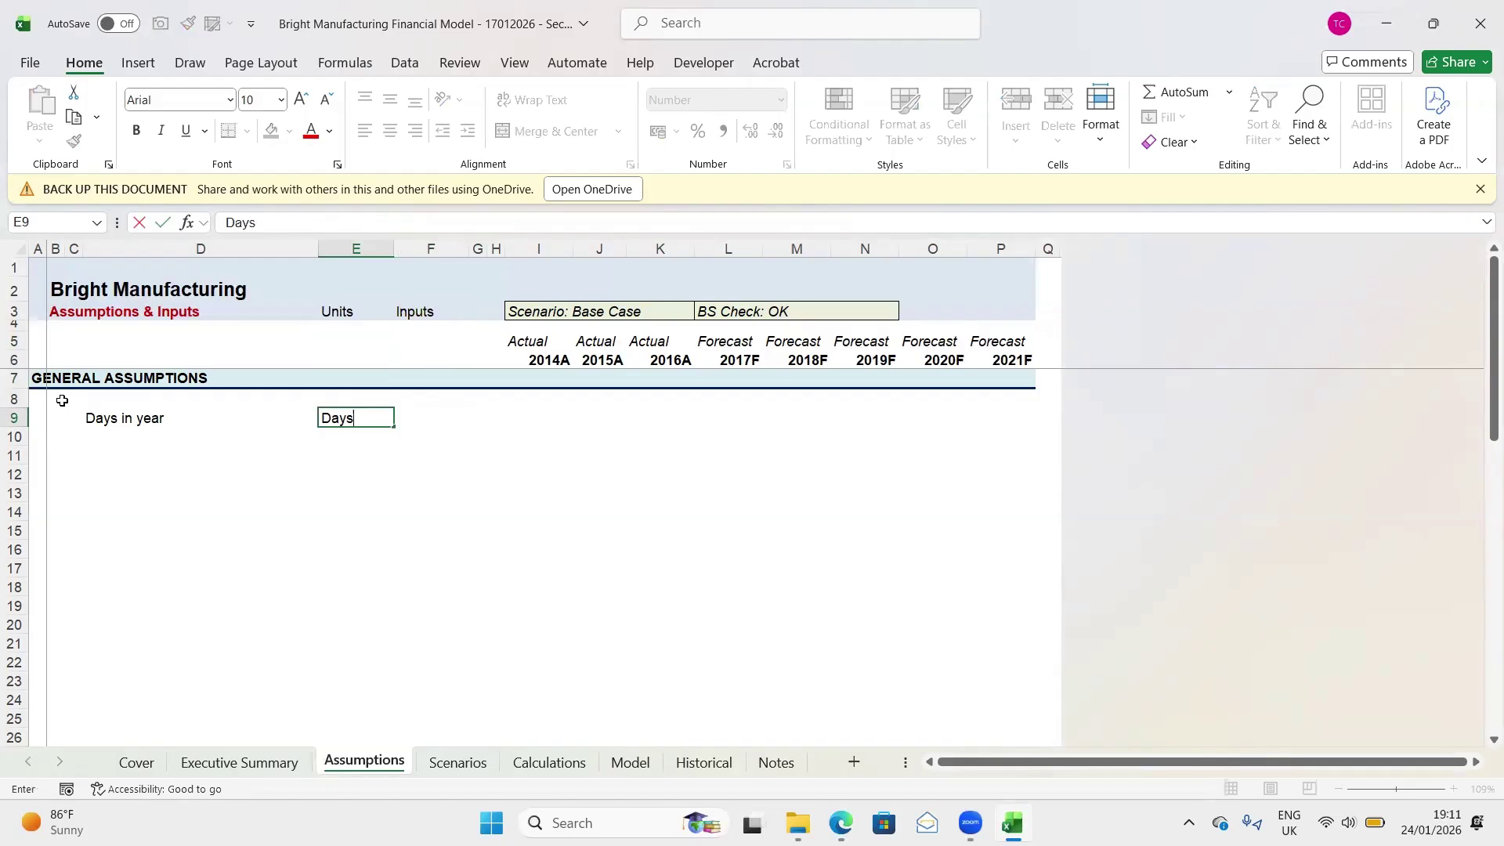
key(Tab)
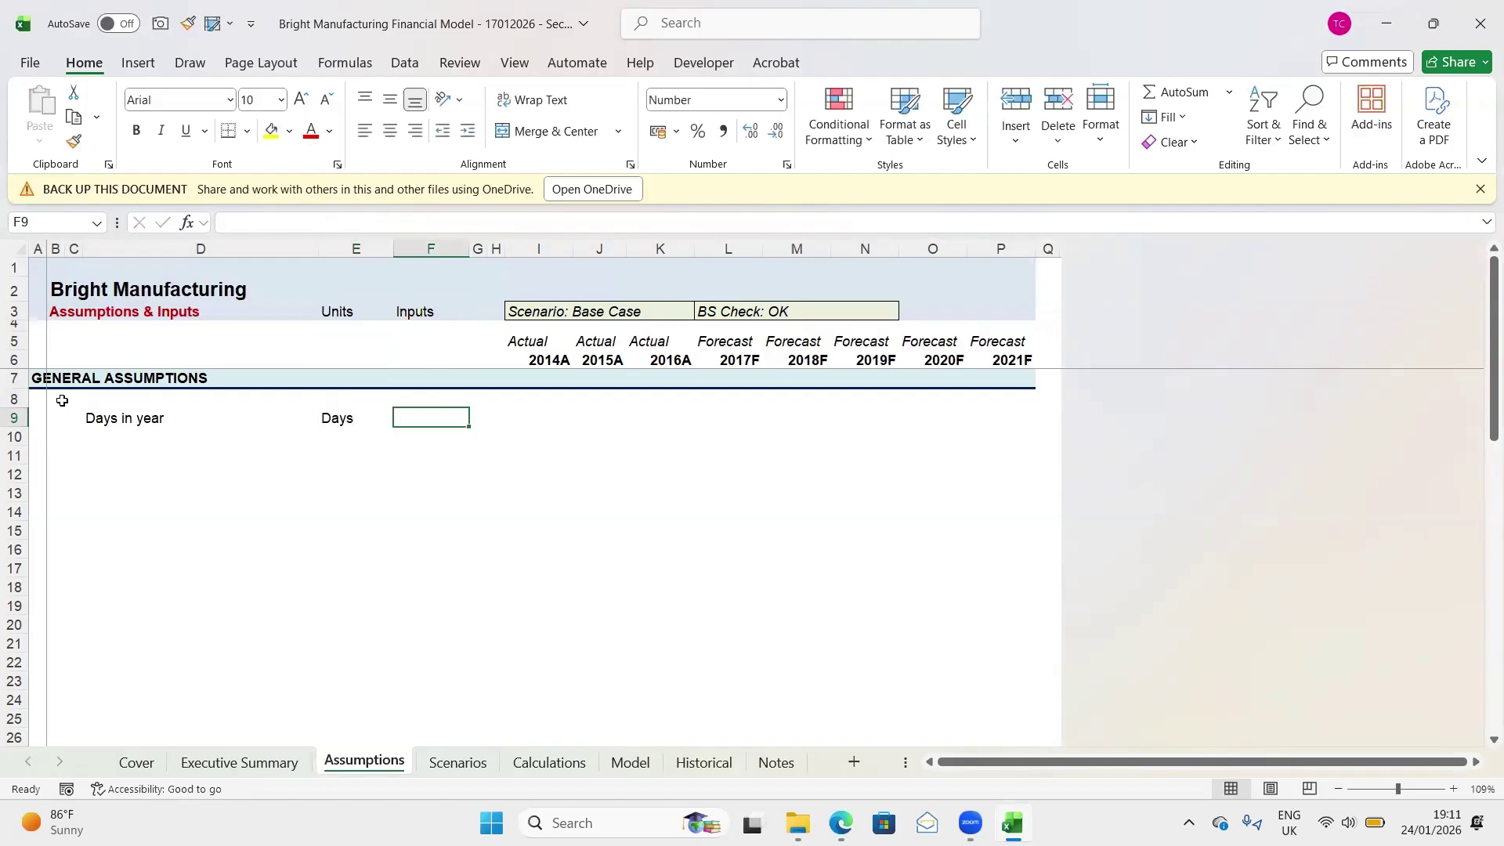
Begin the Days in year formula in cell I9 with the year-end date, =DATE(I6,12,31)
key(Right)
key(Right)
key(Right)
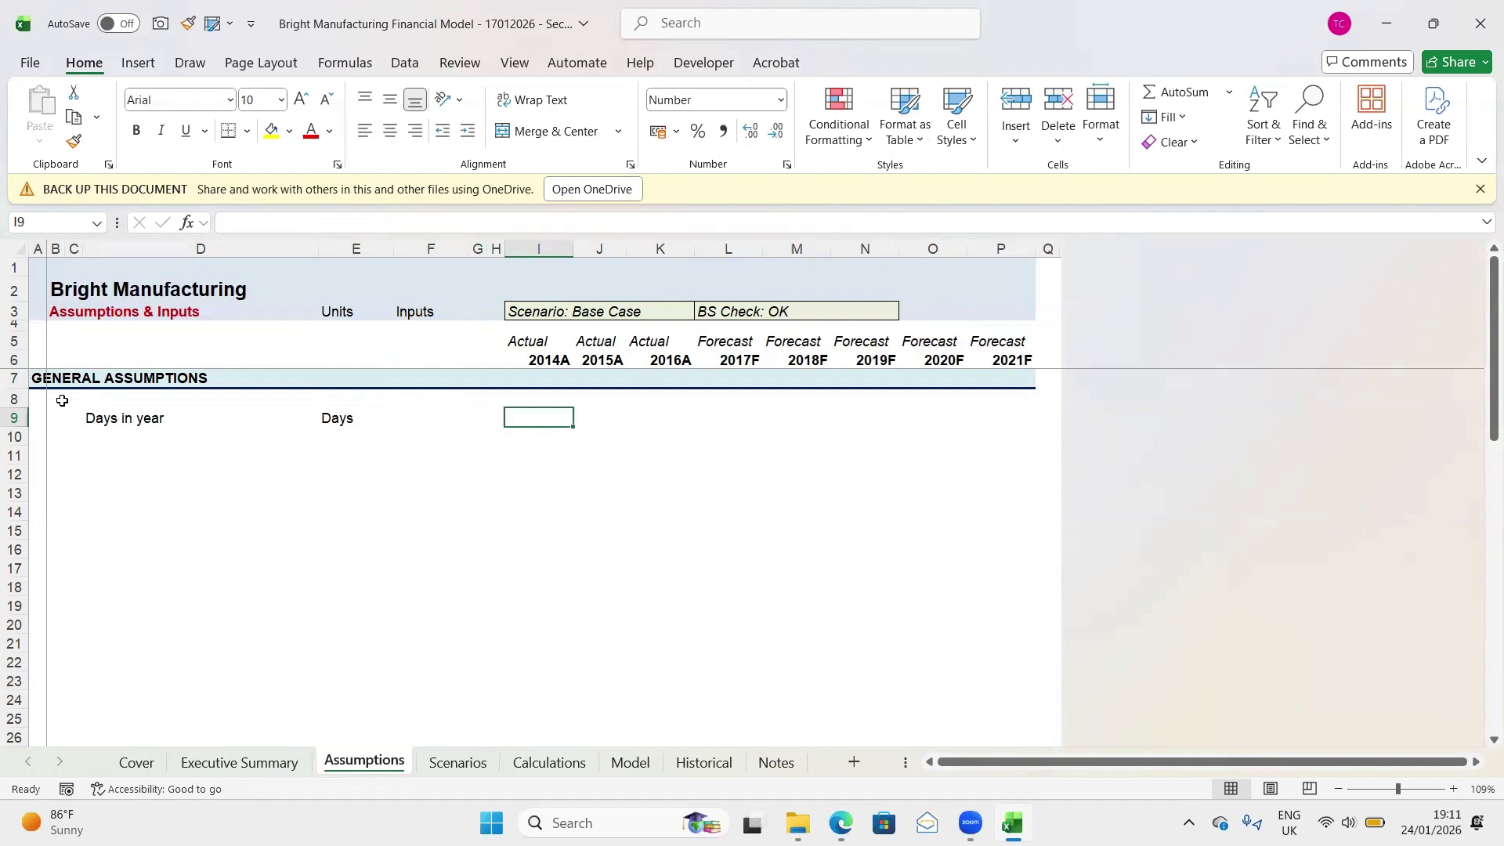
text(=)
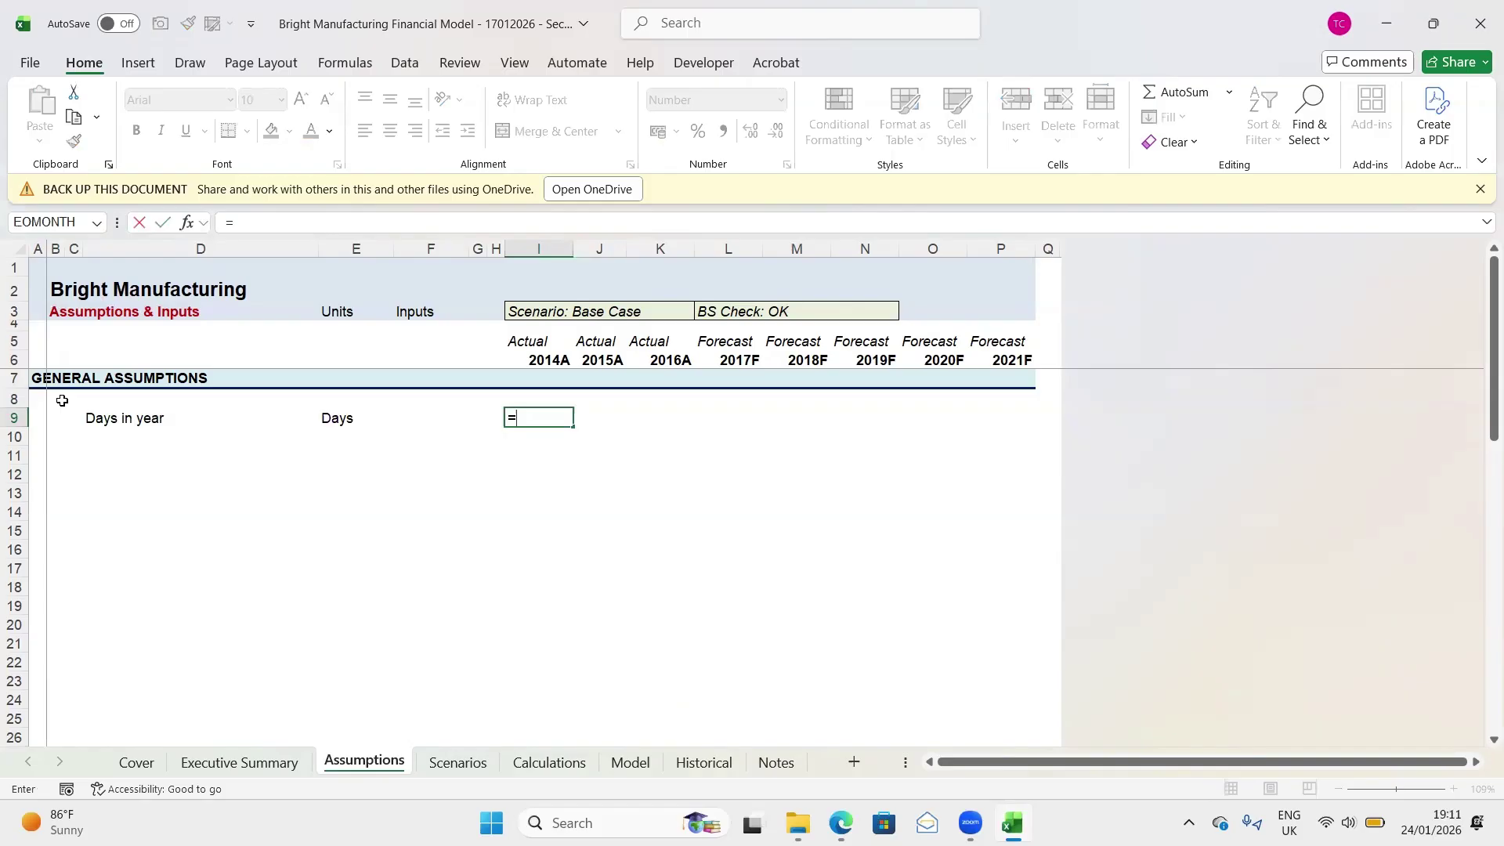
text(date)
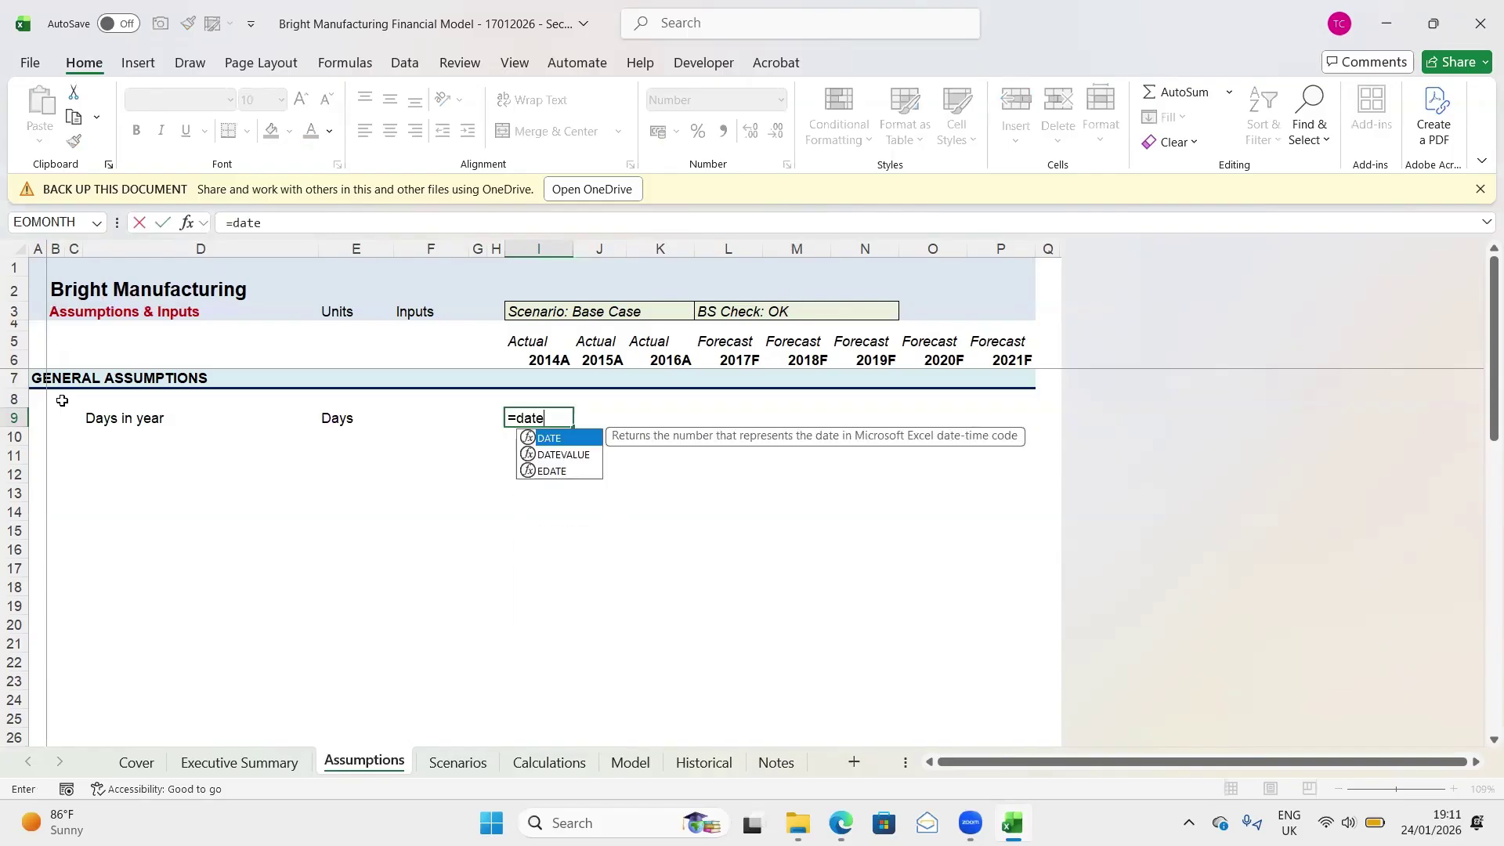
key(Tab)
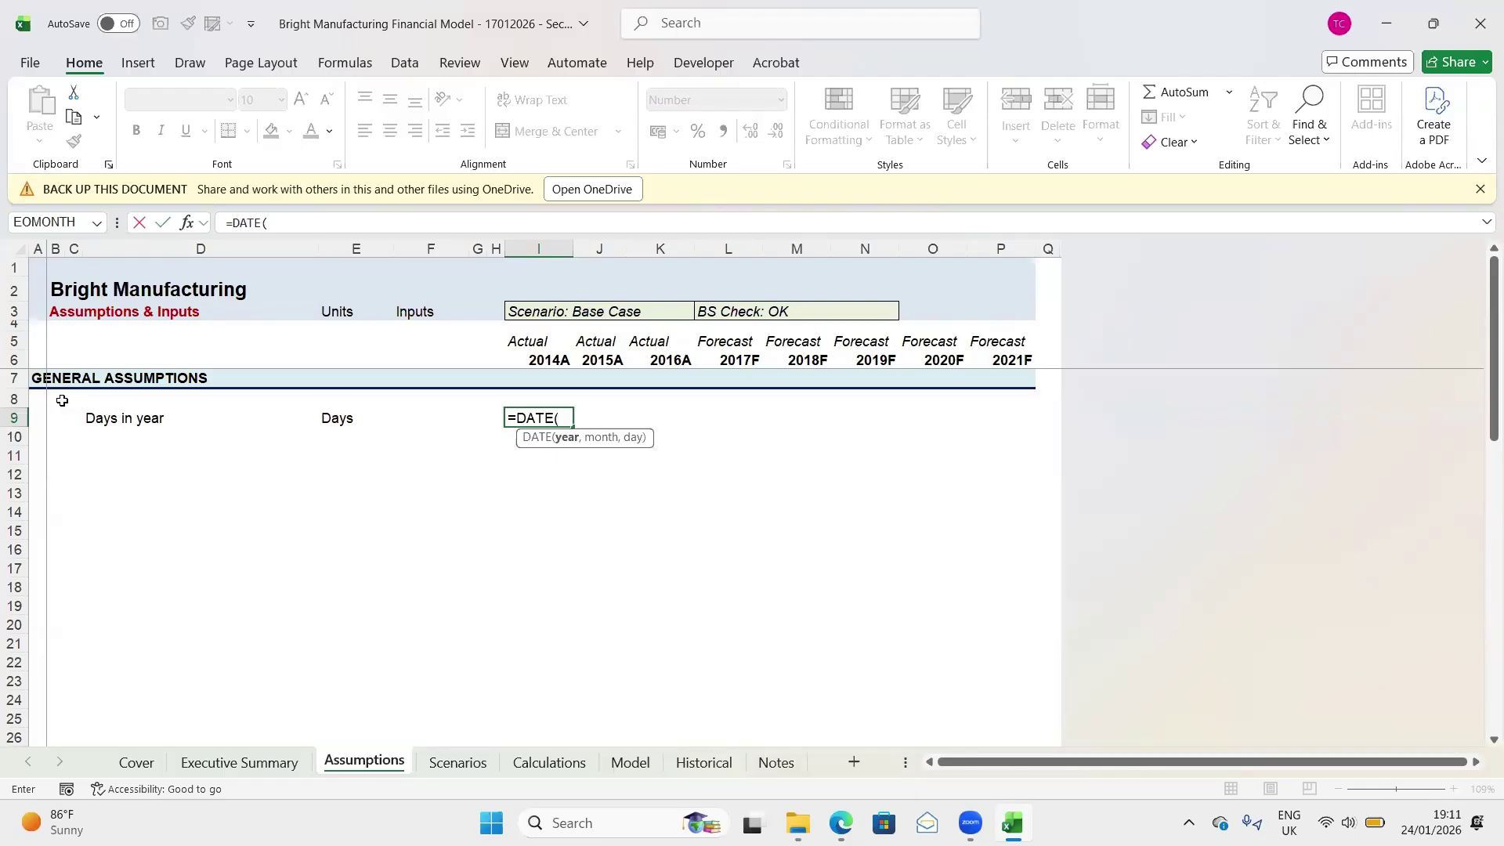
key(Up)
key(Up)
key(Up)
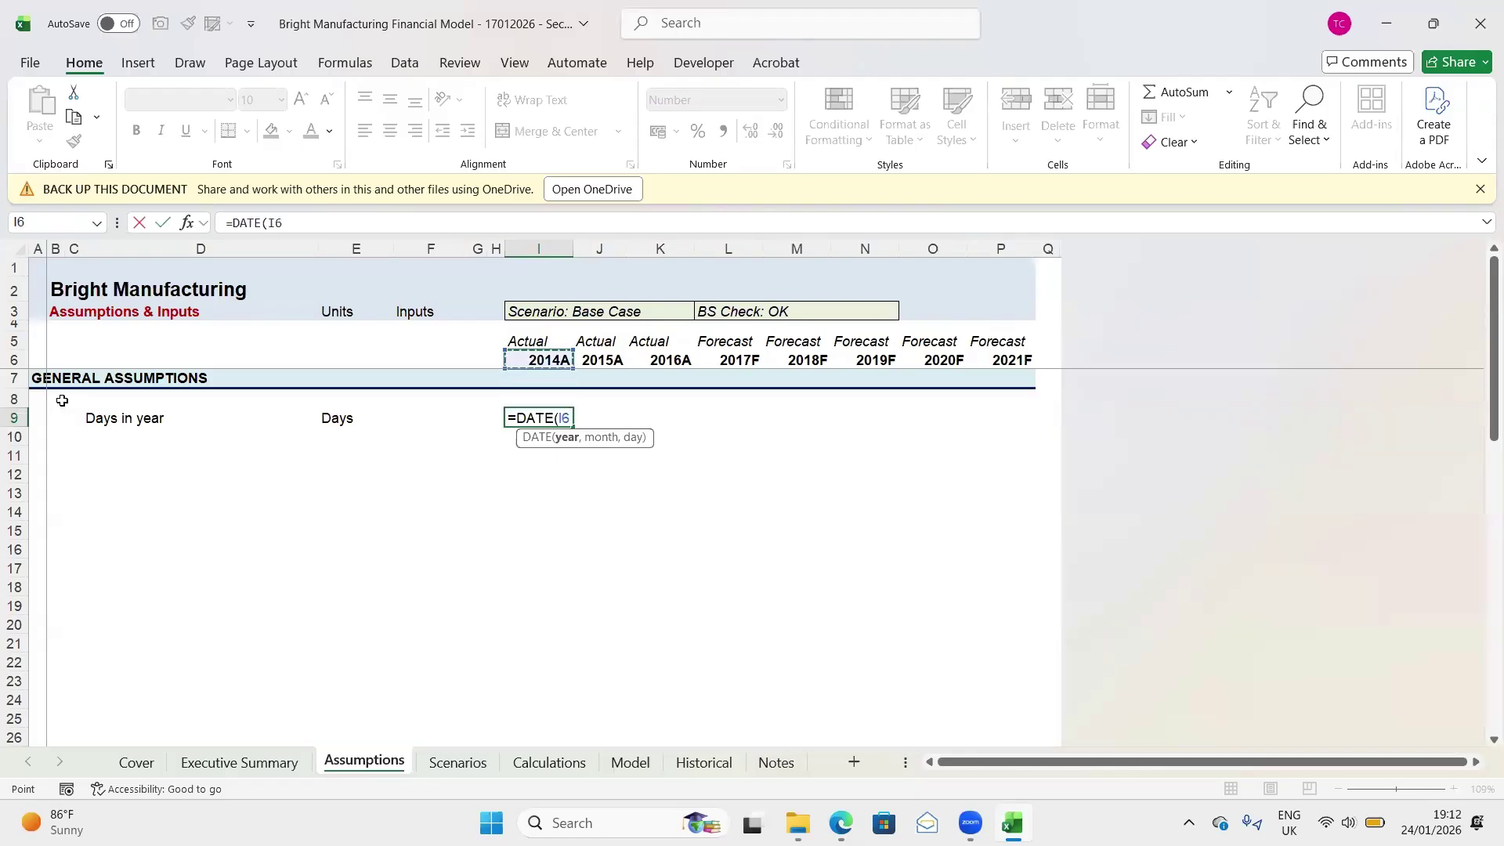
text(,12,)
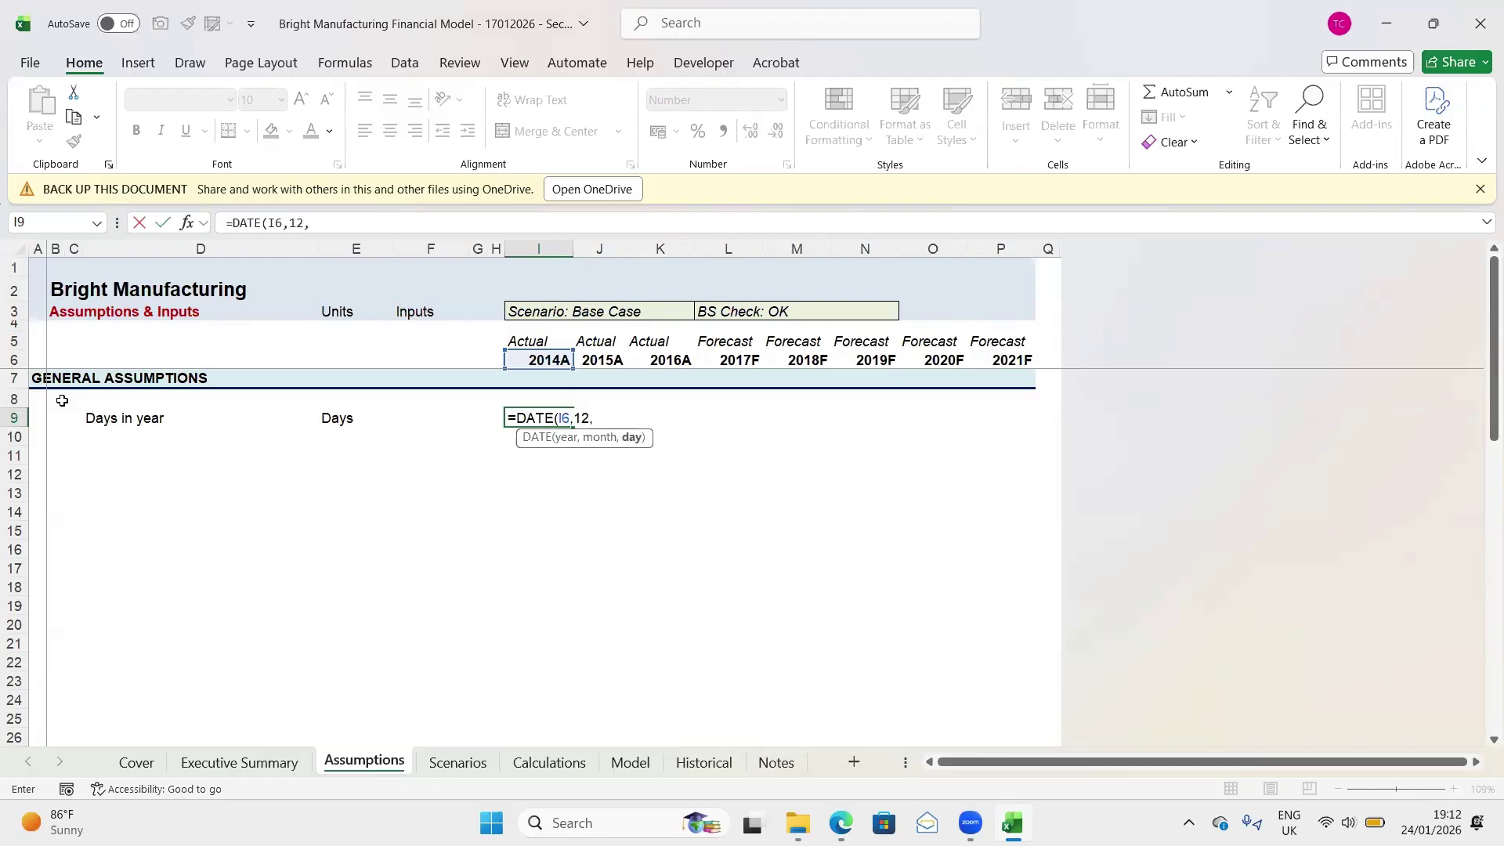
text(31_)
key(BackSpace)
text())
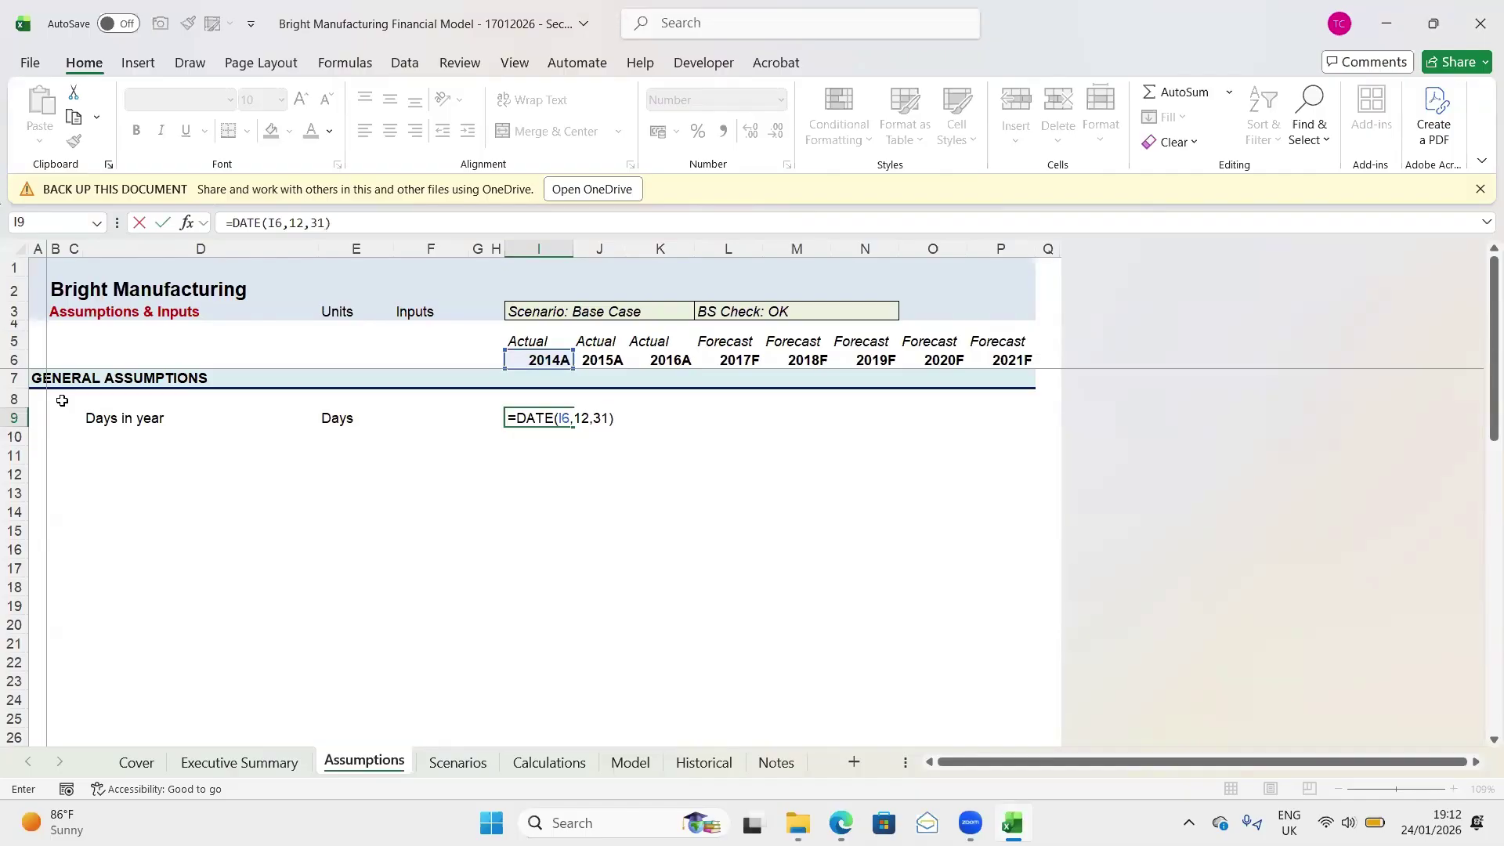
Complete the I9 formula by subtracting the first day of the year, DATE(I6,1,1)
text(-date)
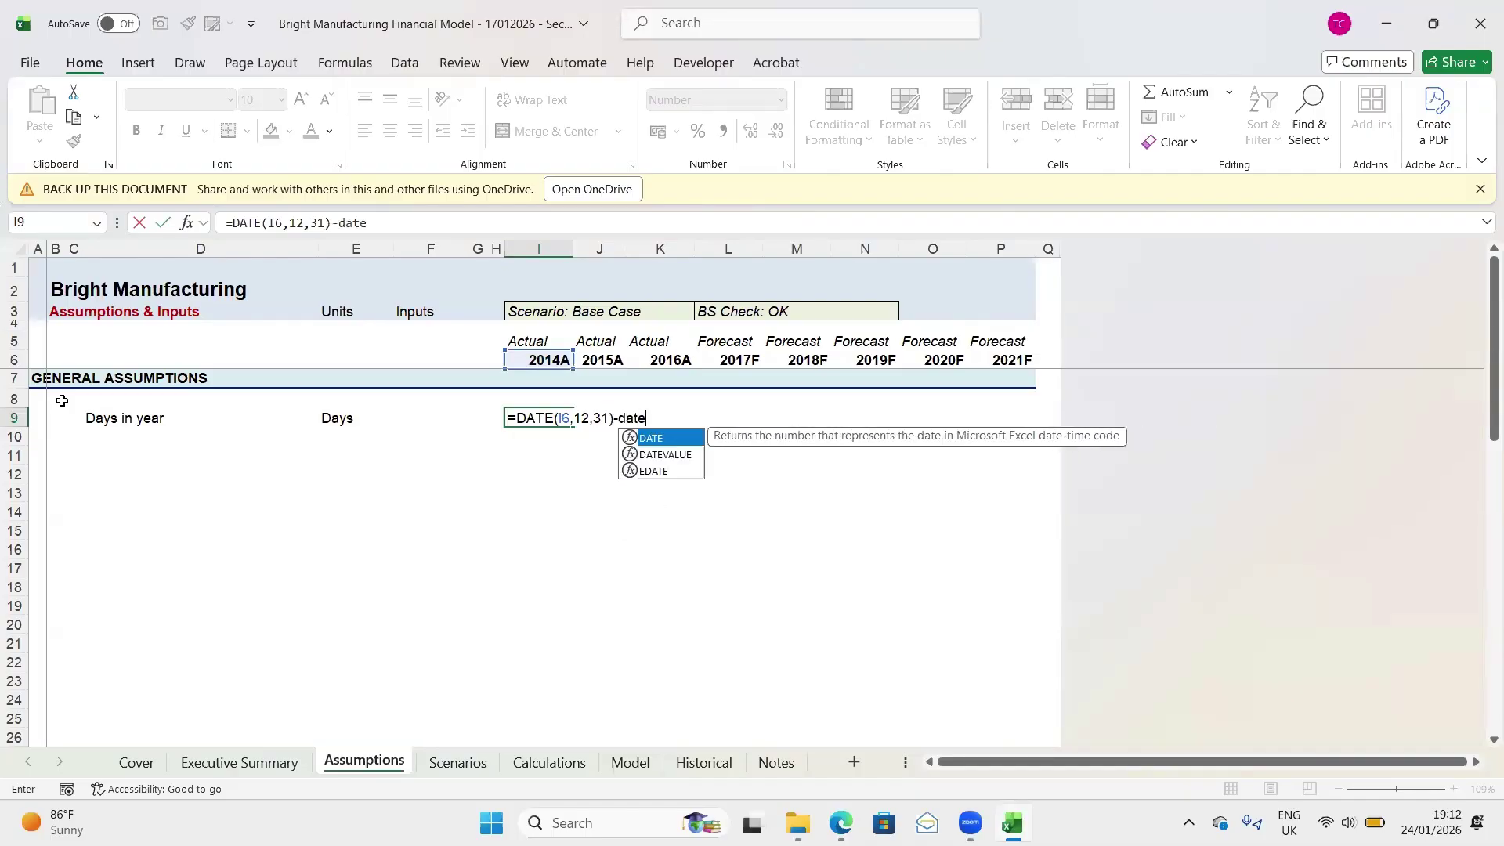
key(Tab)
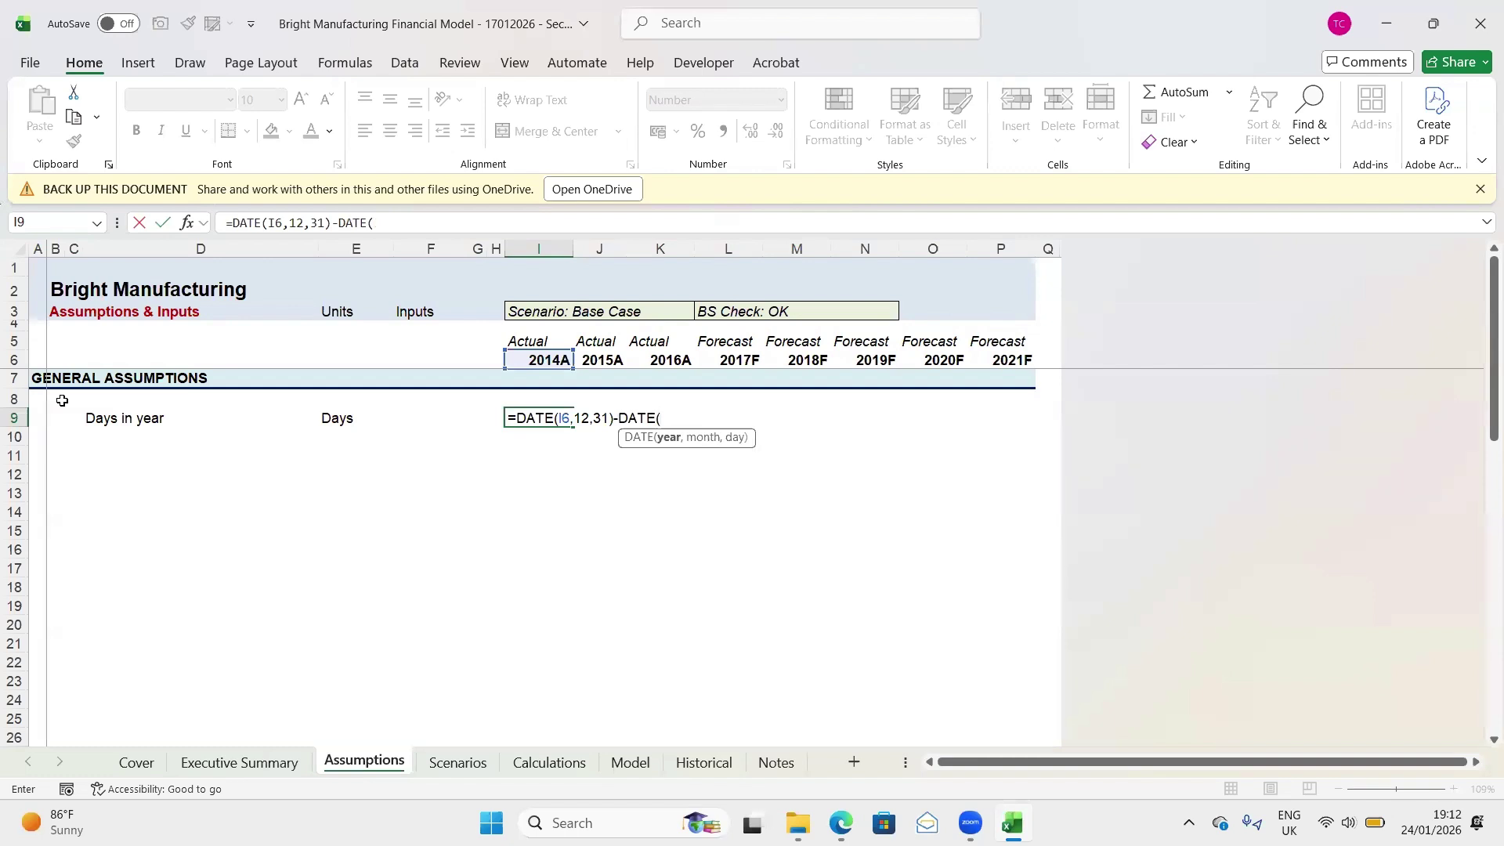
key(Up)
key(Up)
key(Up)
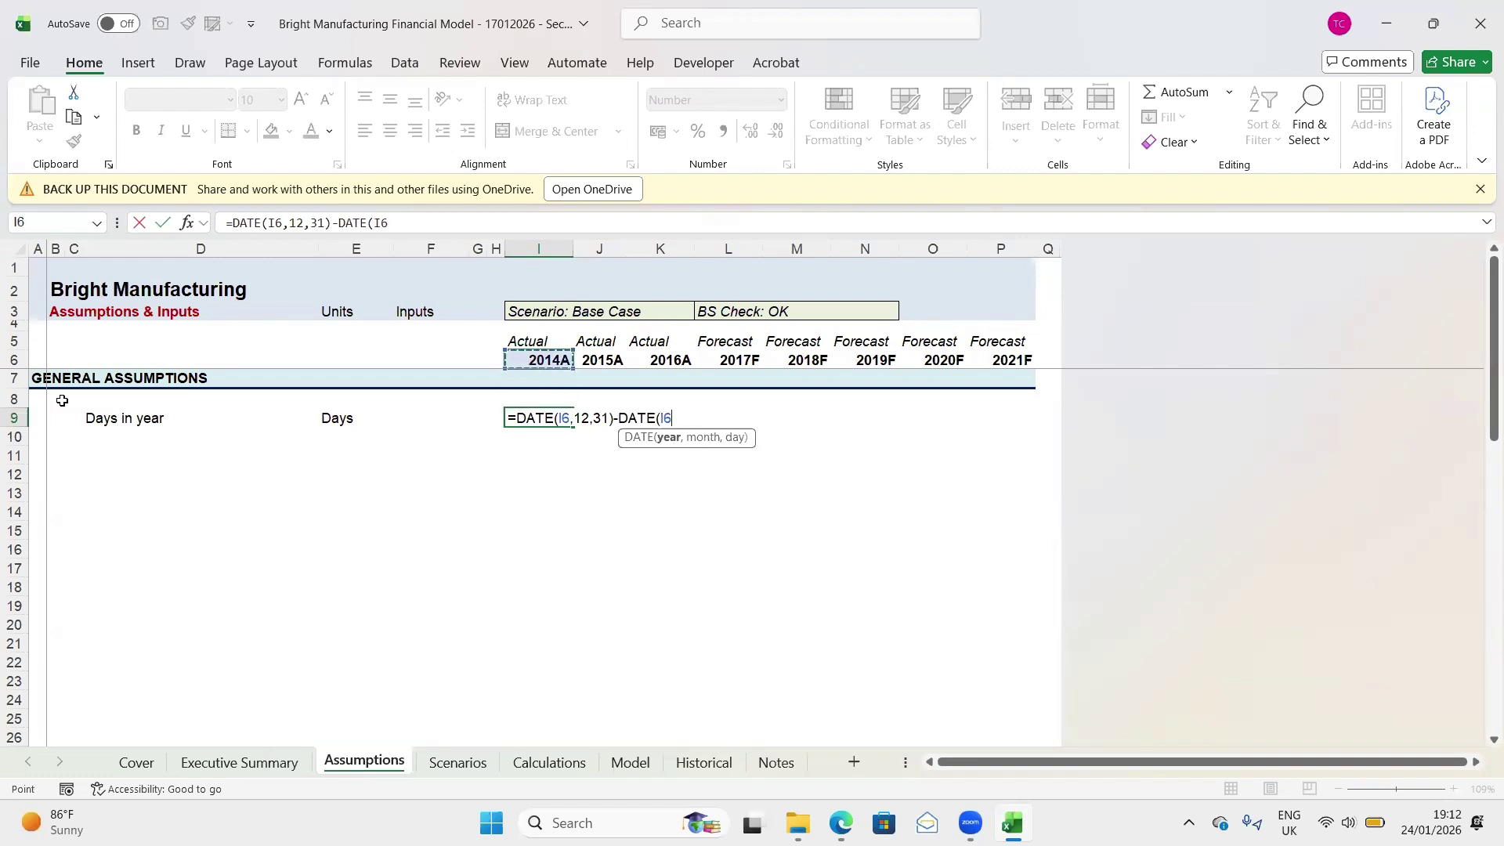
text(,1,1)
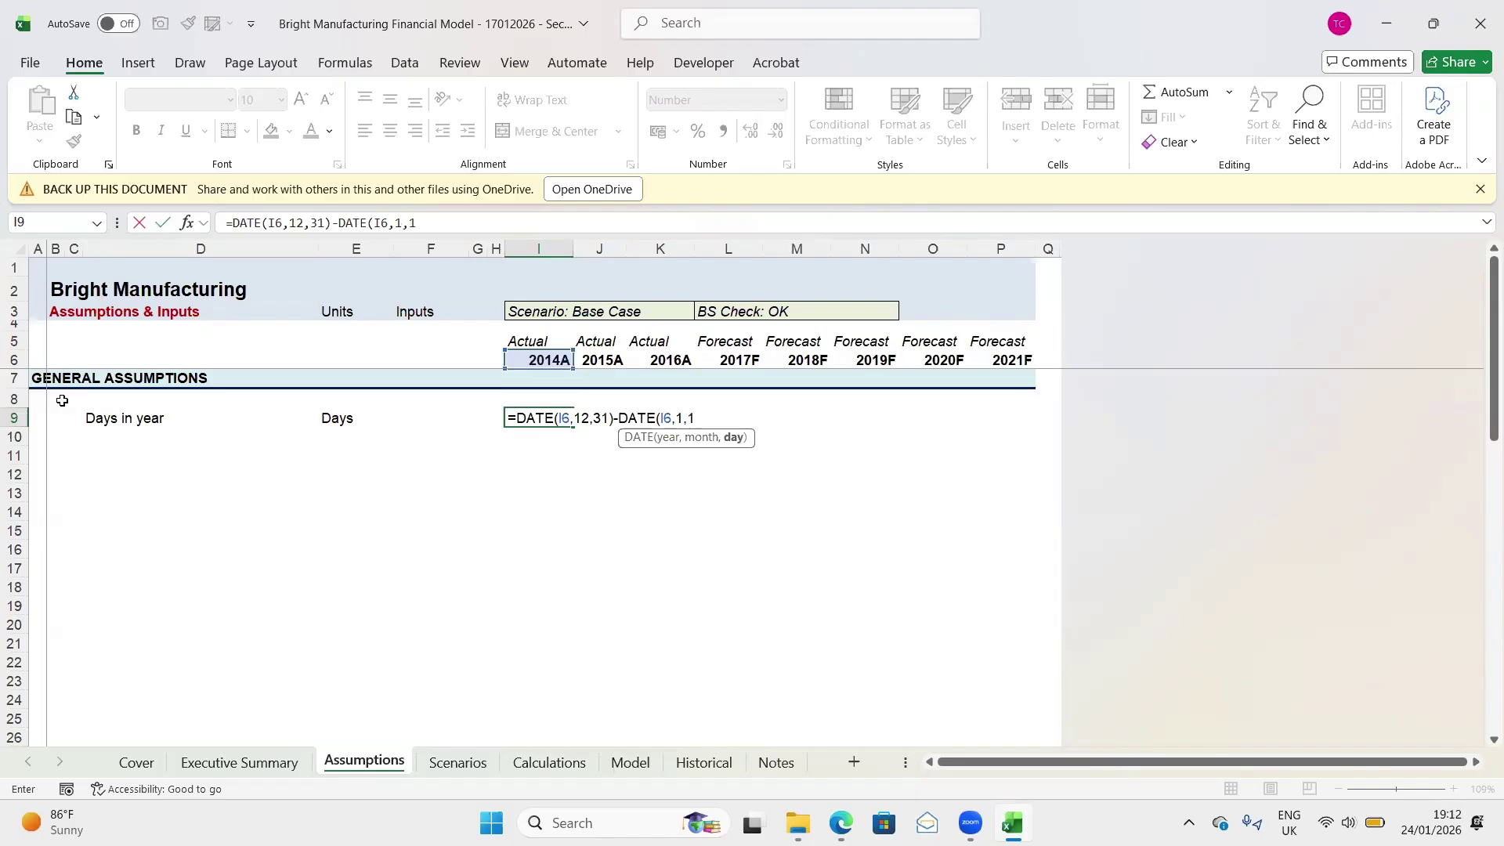
text())
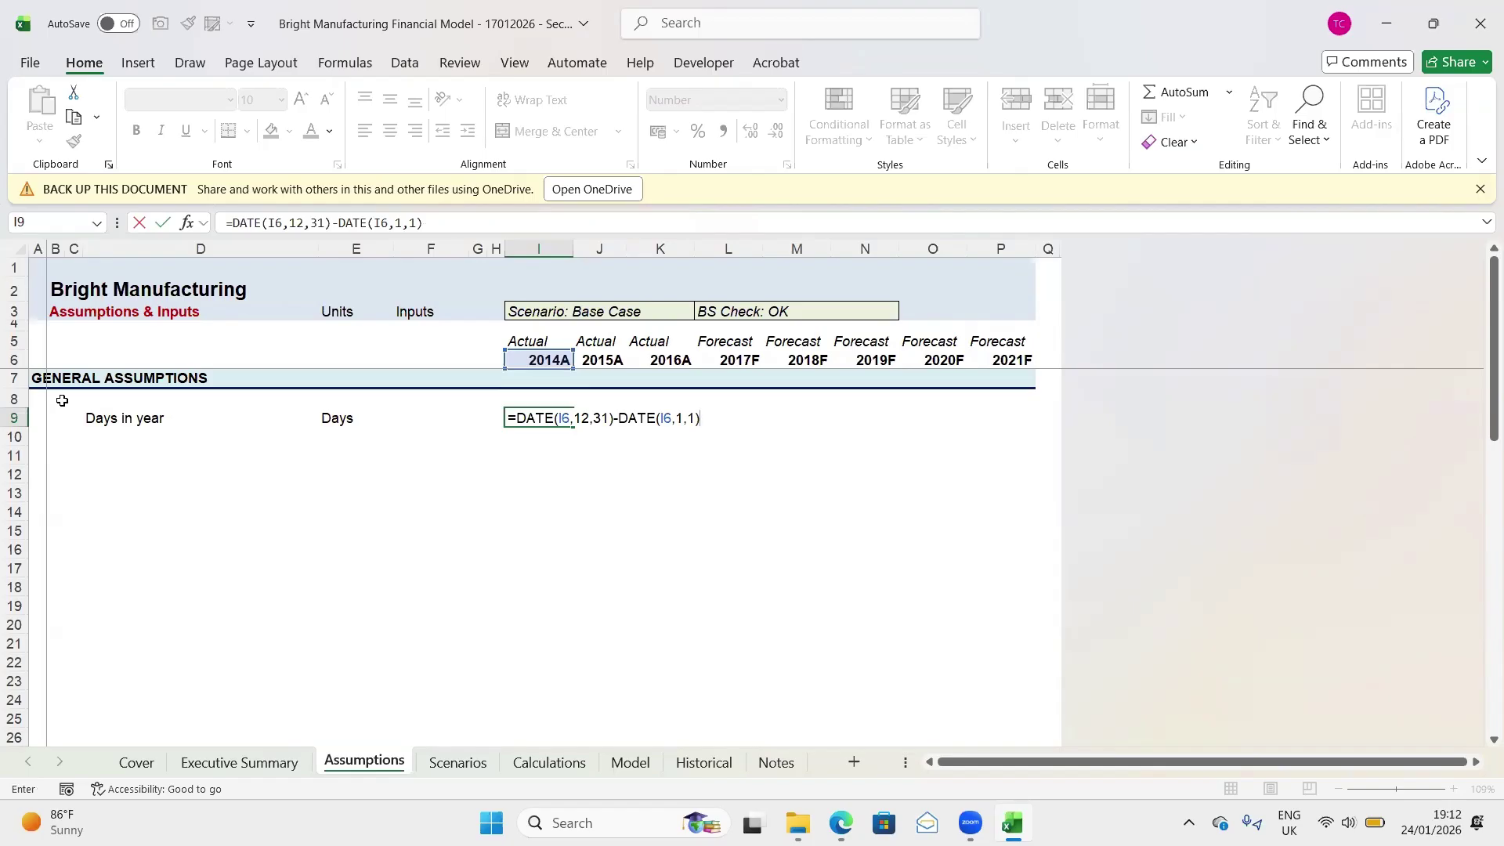
key(Return)
key(Up)
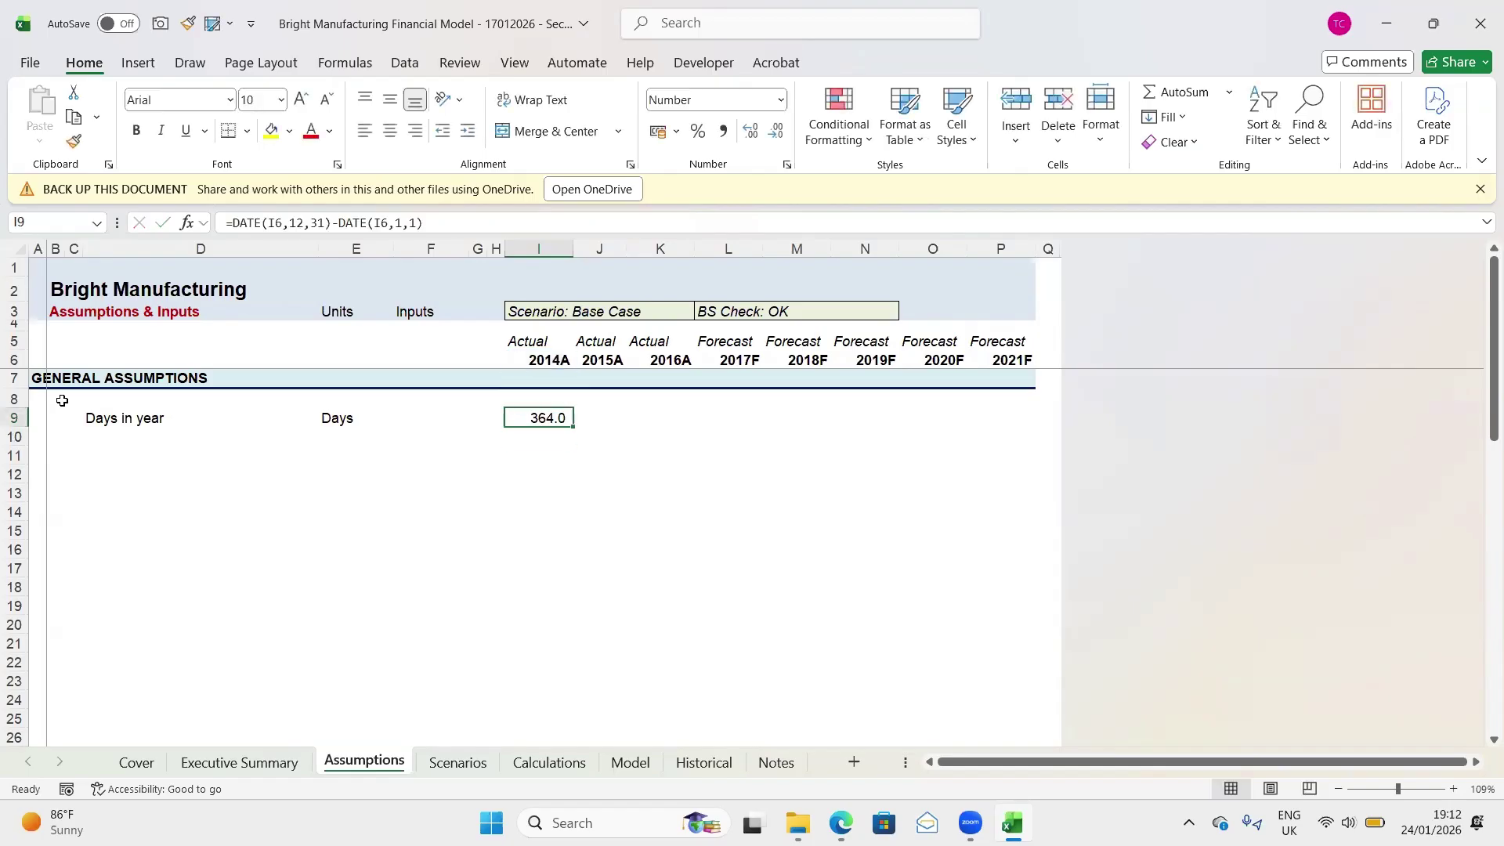
Add 1 to the end of the Days in year formula in cell I9
click(456, 216)
text(+1)
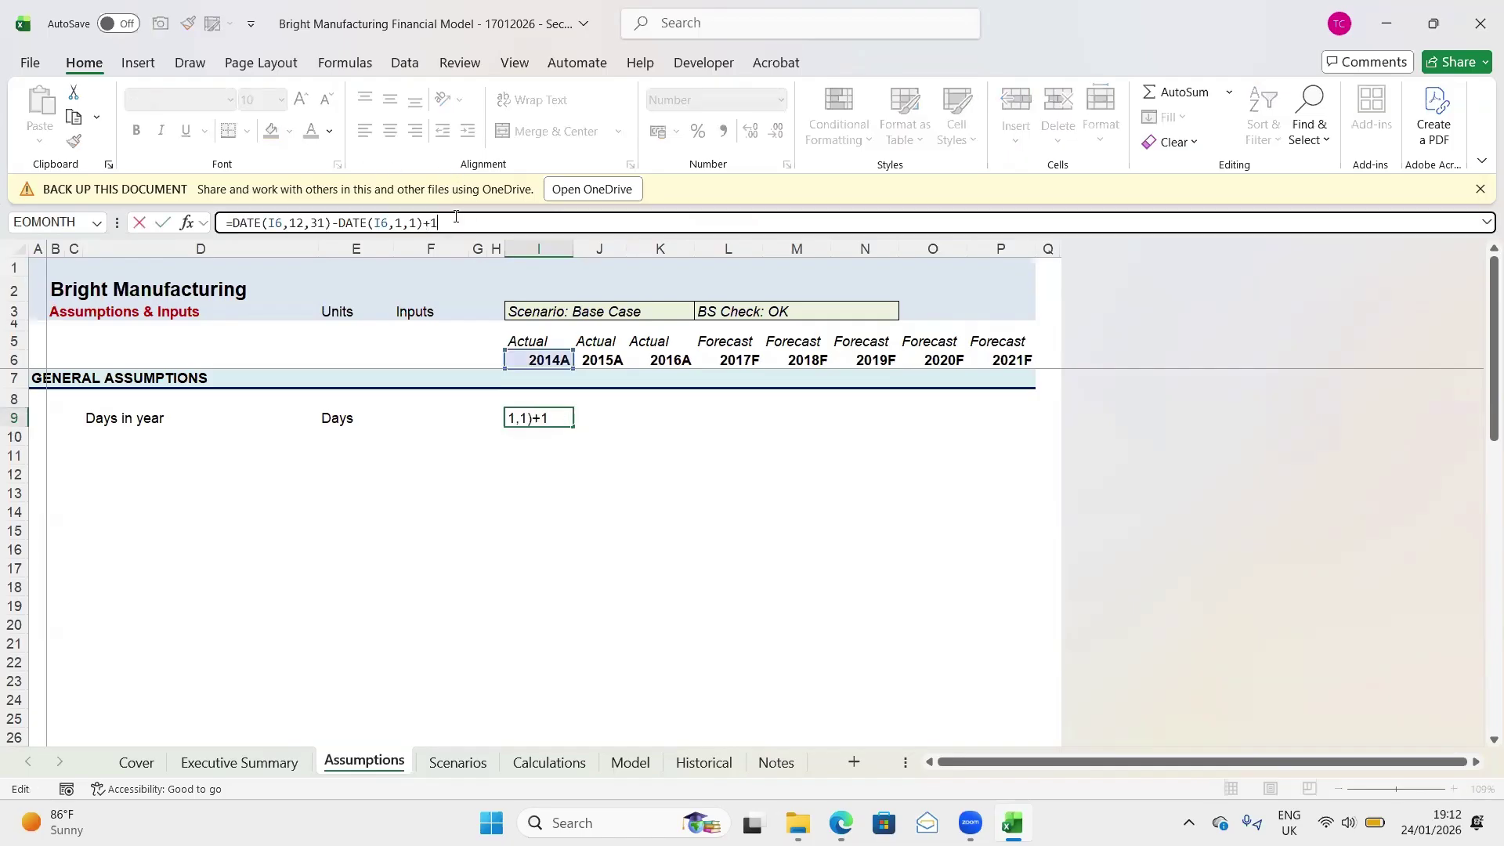
key(Return)
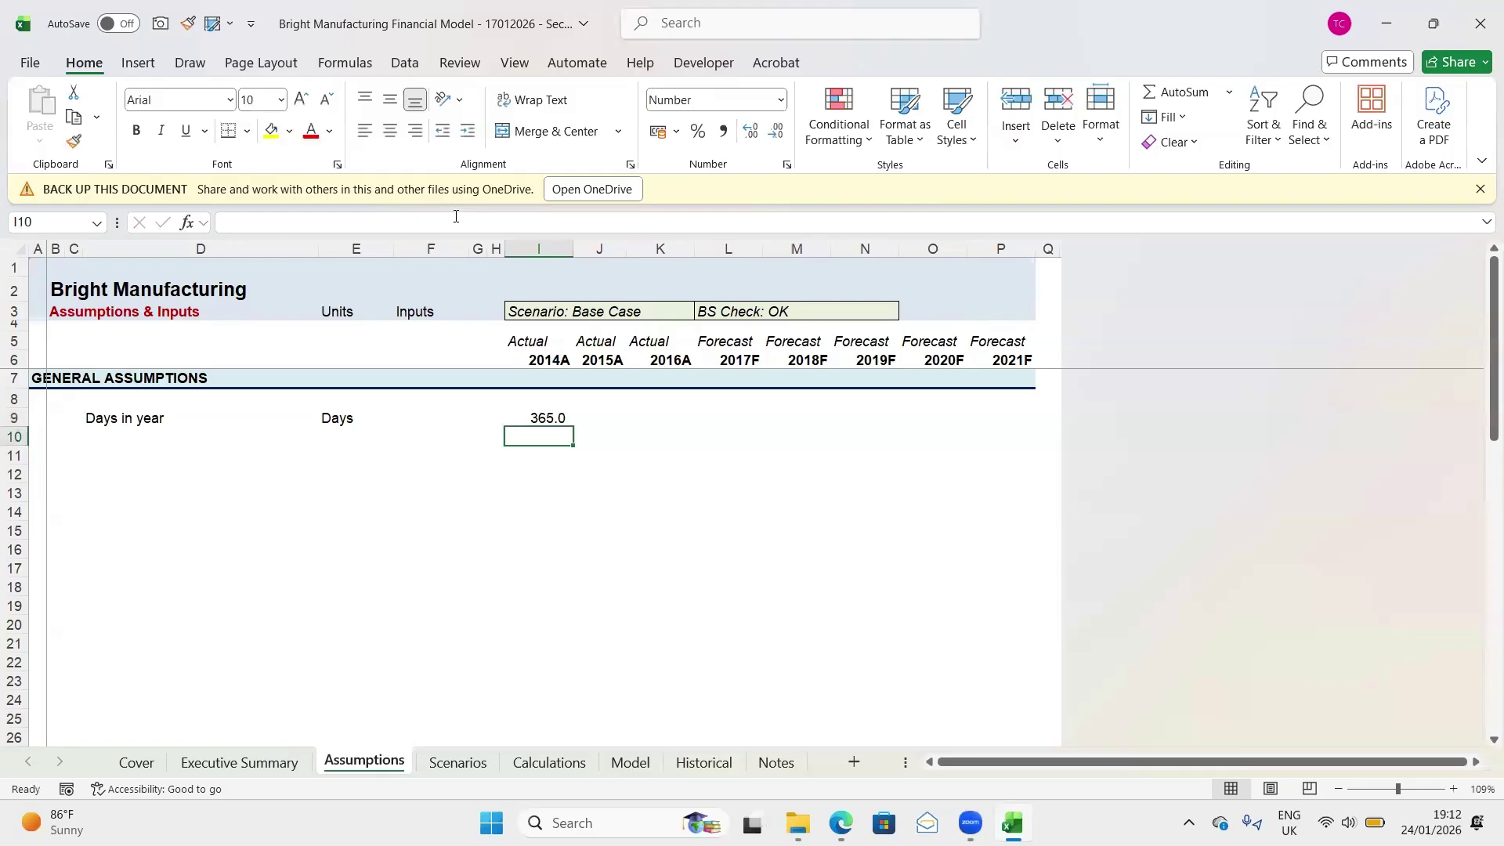
Fill the Days in year formula from I9 across to P9 and set the range to the General number format
key(Up)
key(shift+Right)
key(shift+Right)
key(shift+Right)
key(shift+Right)
key(shift+Right)
key(shift+Right)
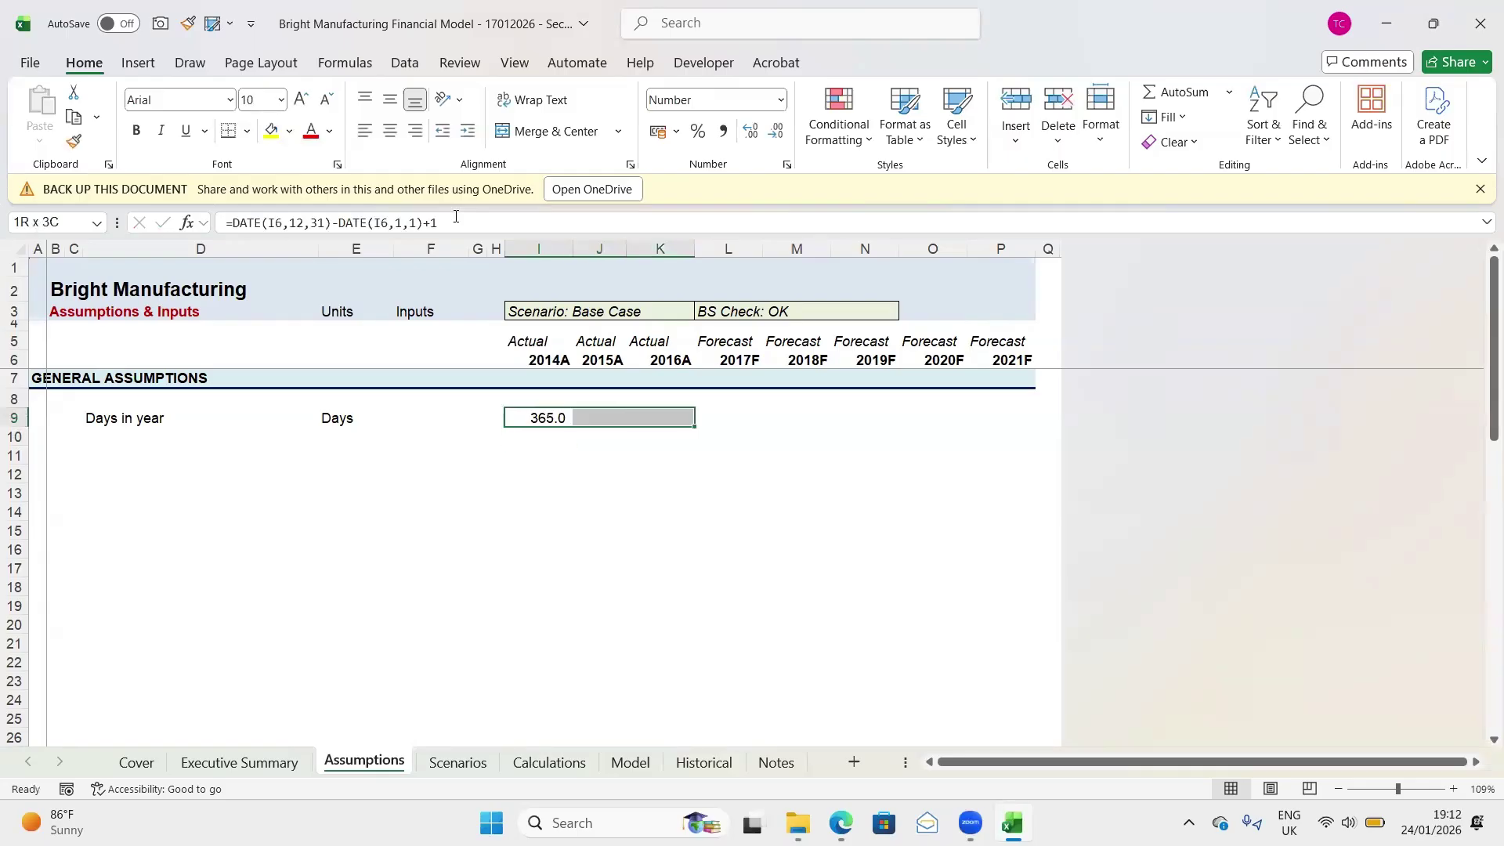
key(shift+Right)
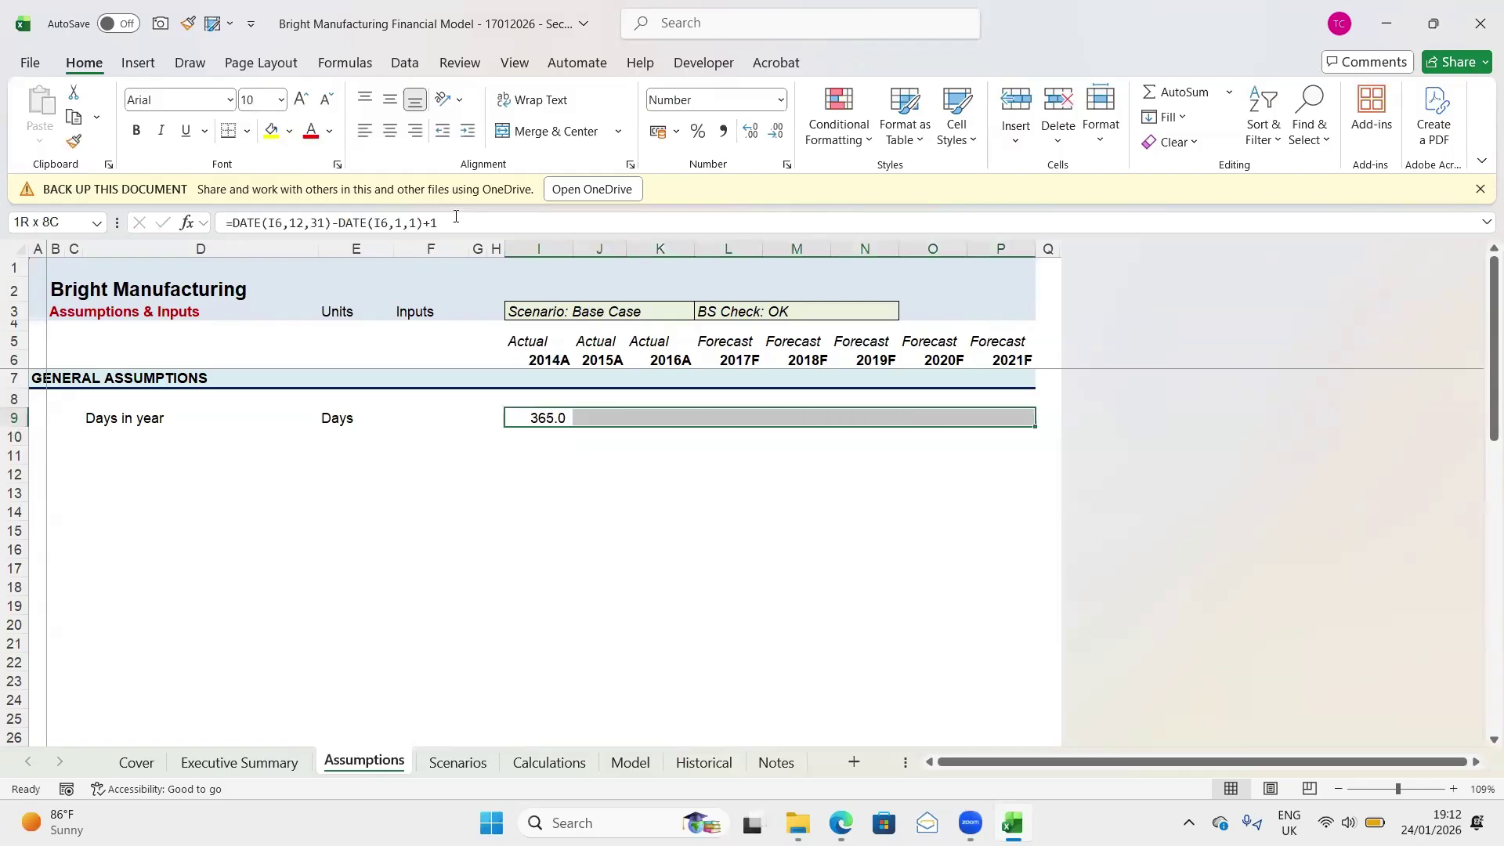
key(ctrl+r)
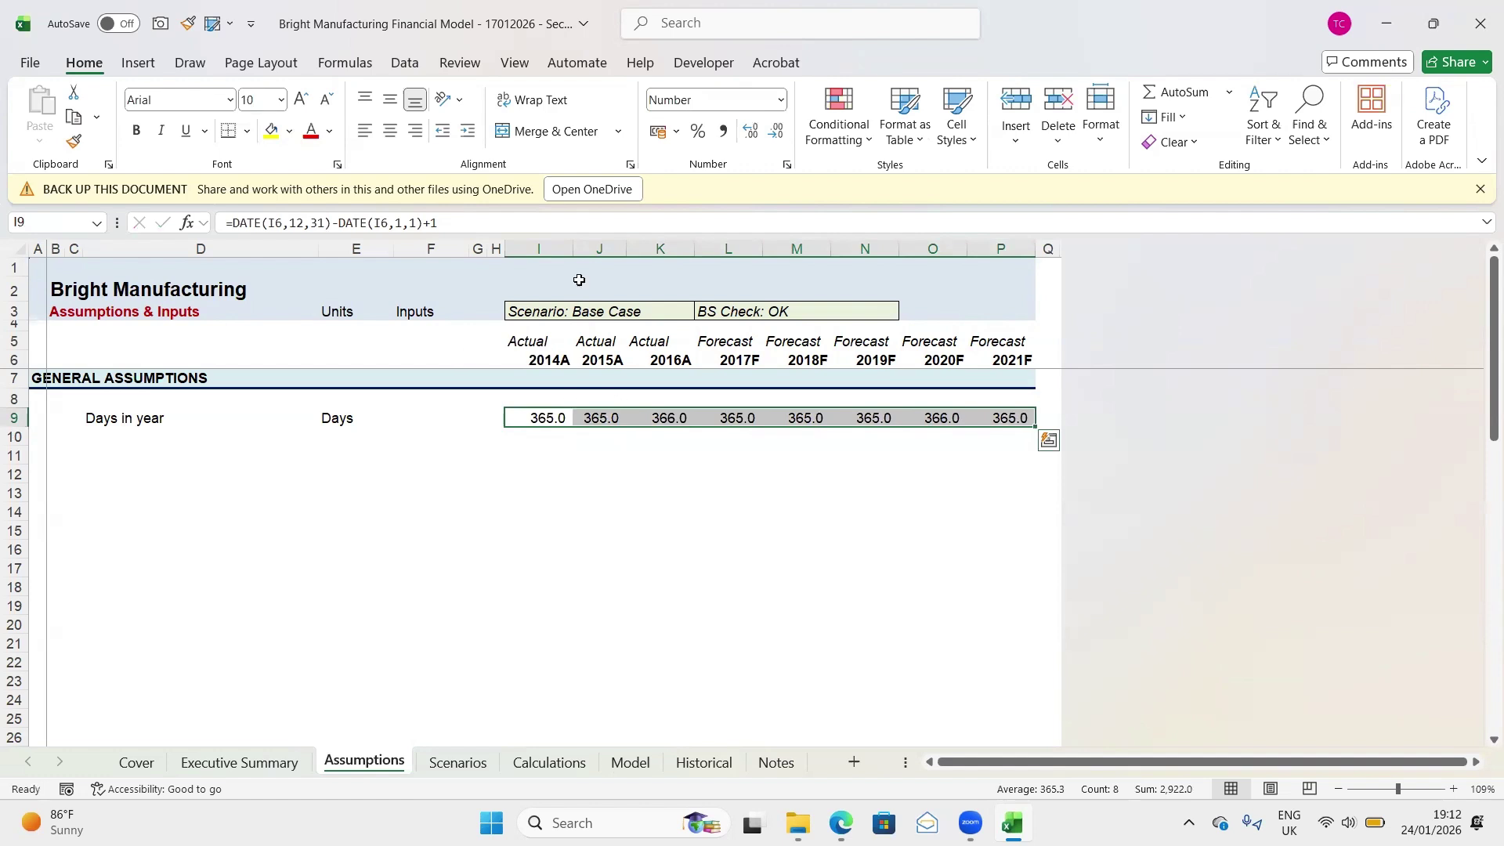
click(780, 99)
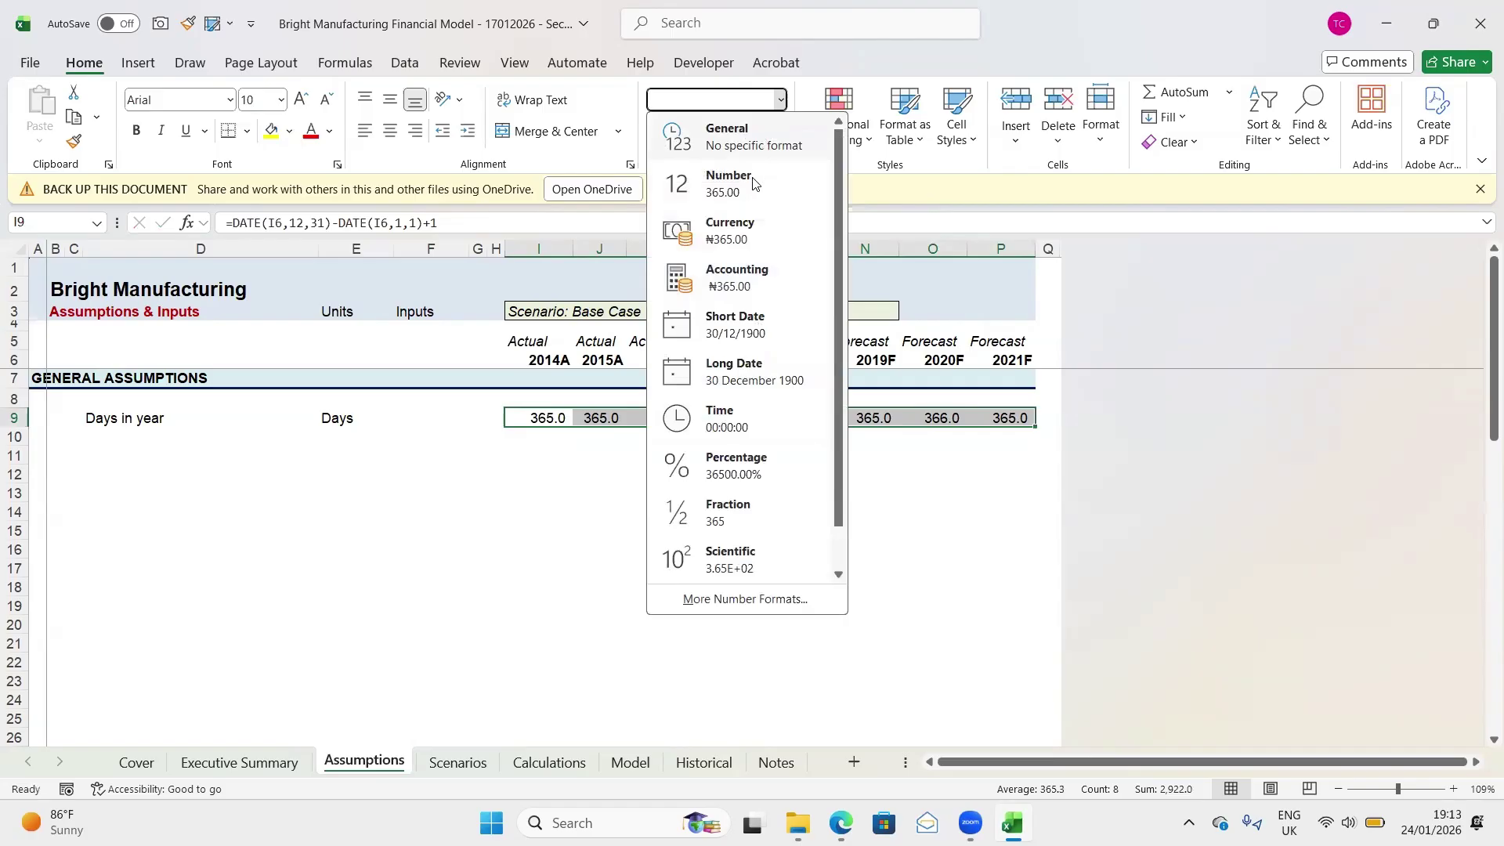
click(750, 145)
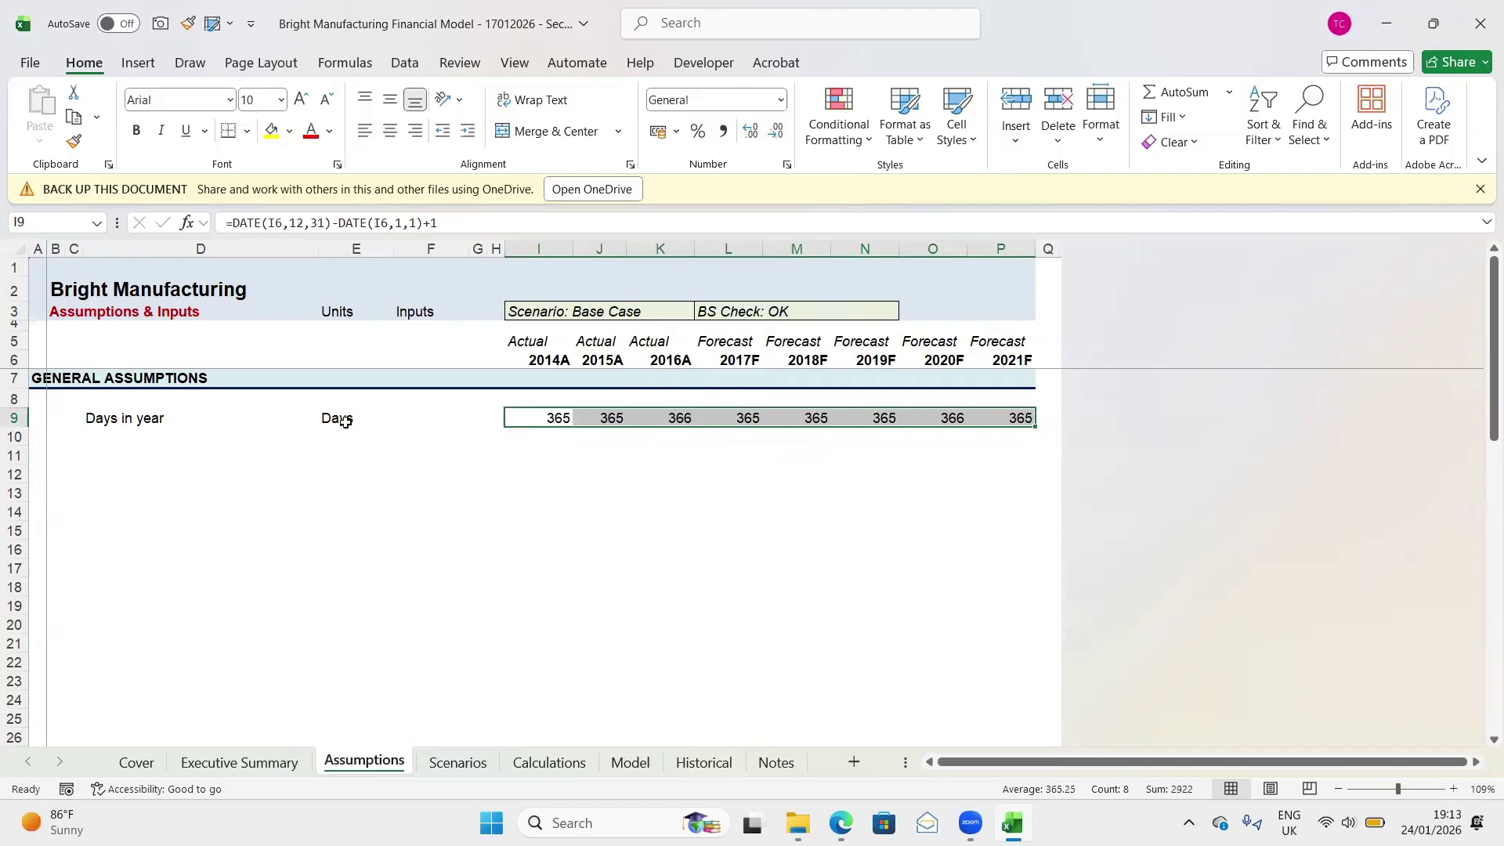
Insert two blank rows above the Days in year row, at row 9
click(129, 417)
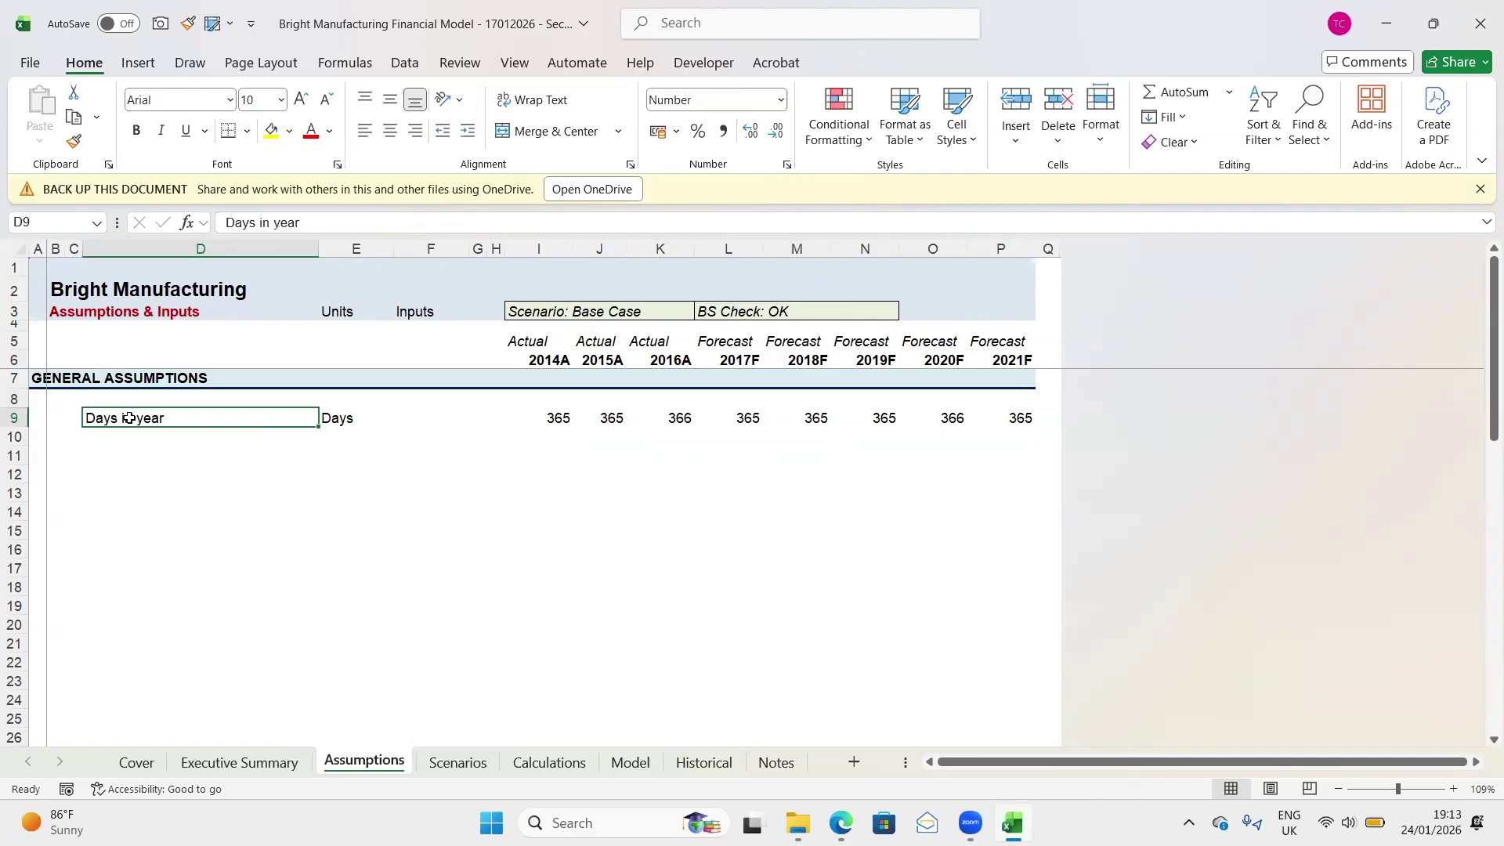
key(Up)
key(Up)
key(Left)
key(Left)
key(Left)
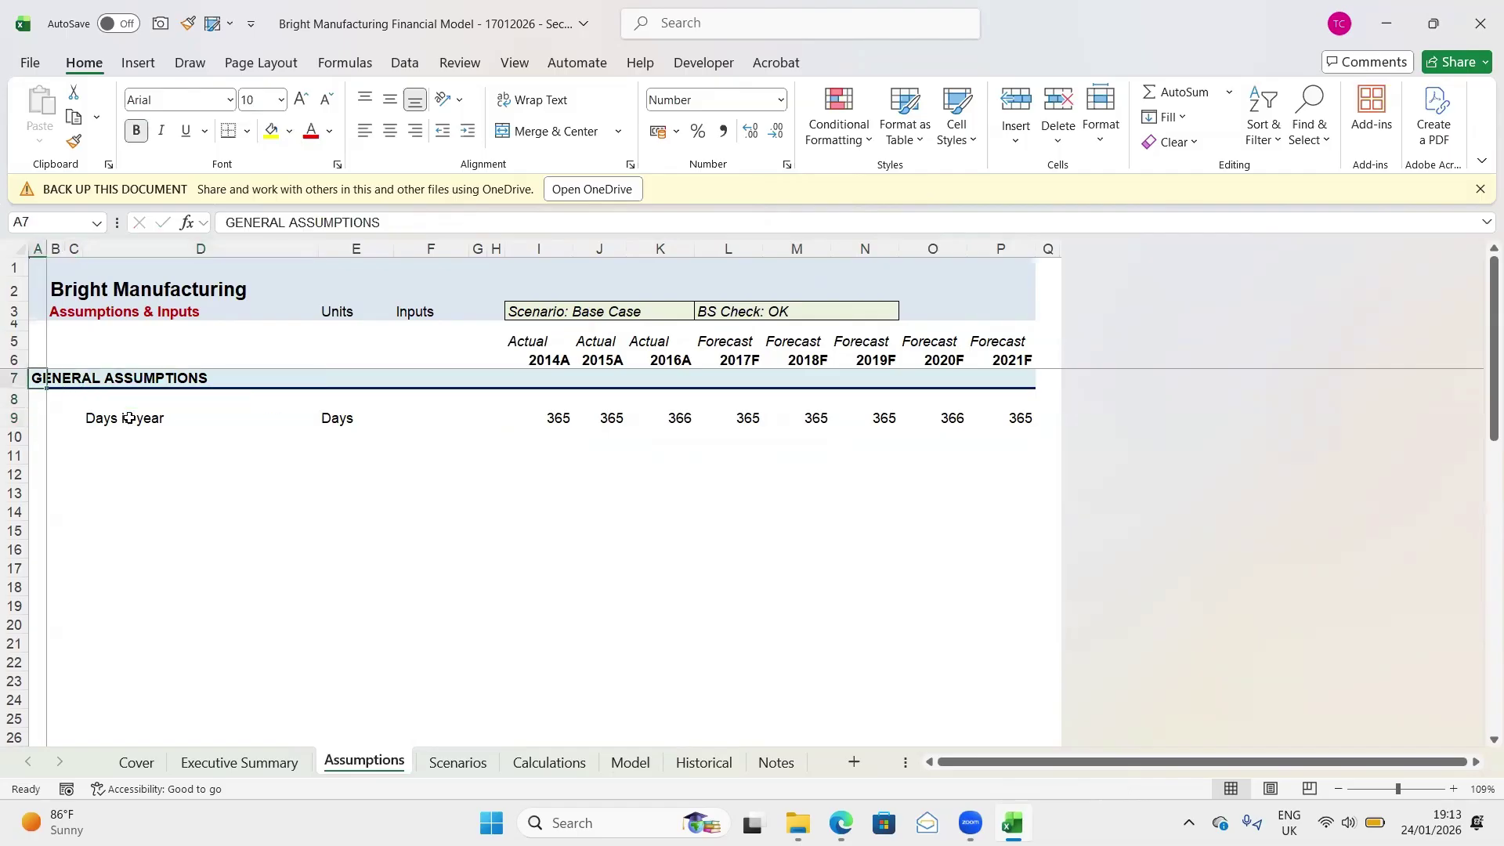
click(13, 418)
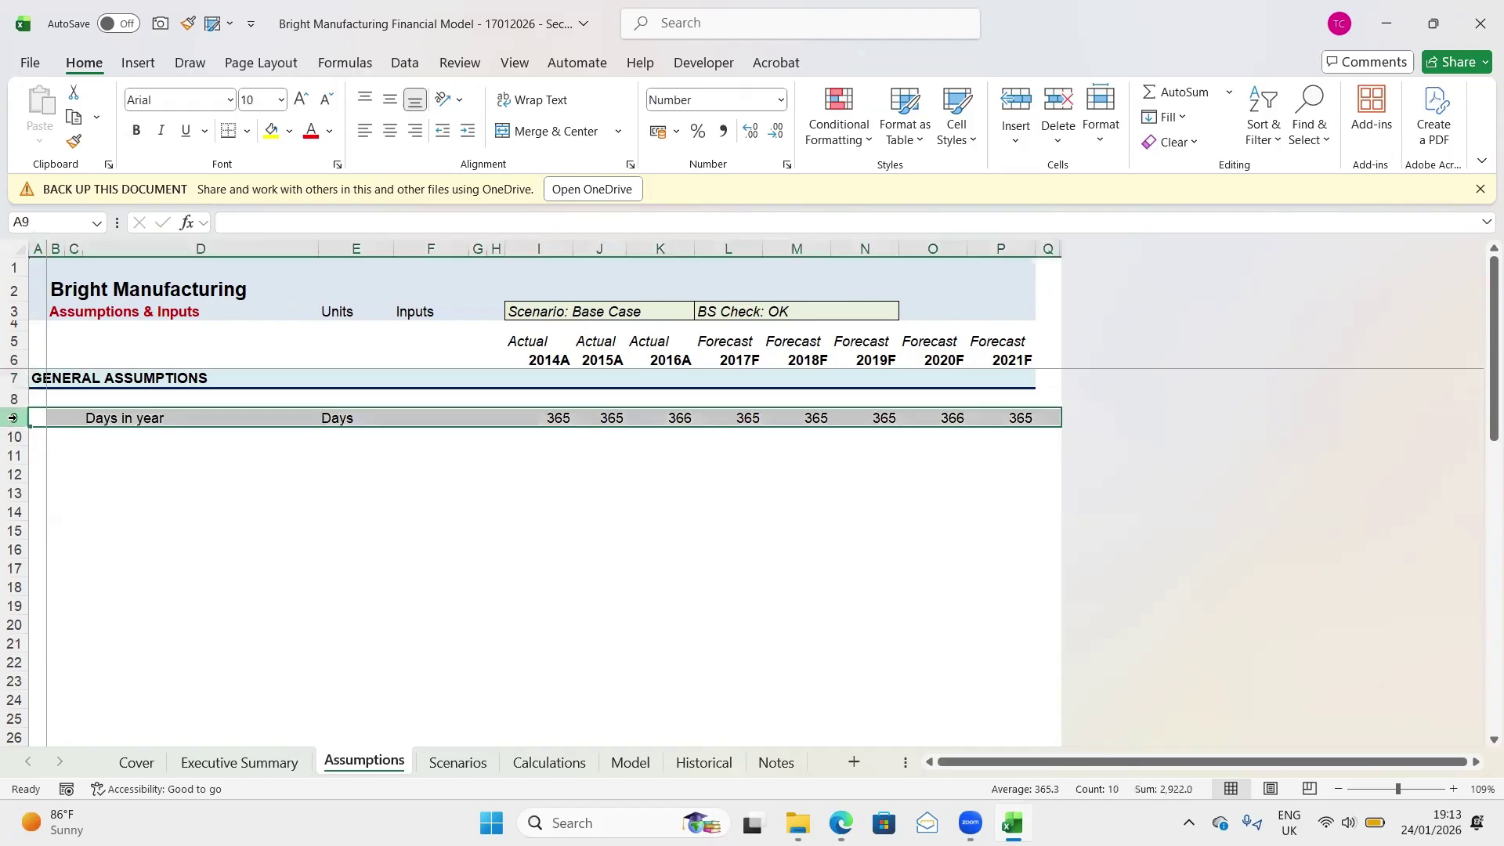
key(ctrl+shift+plus)
key(ctrl+shift+plus)
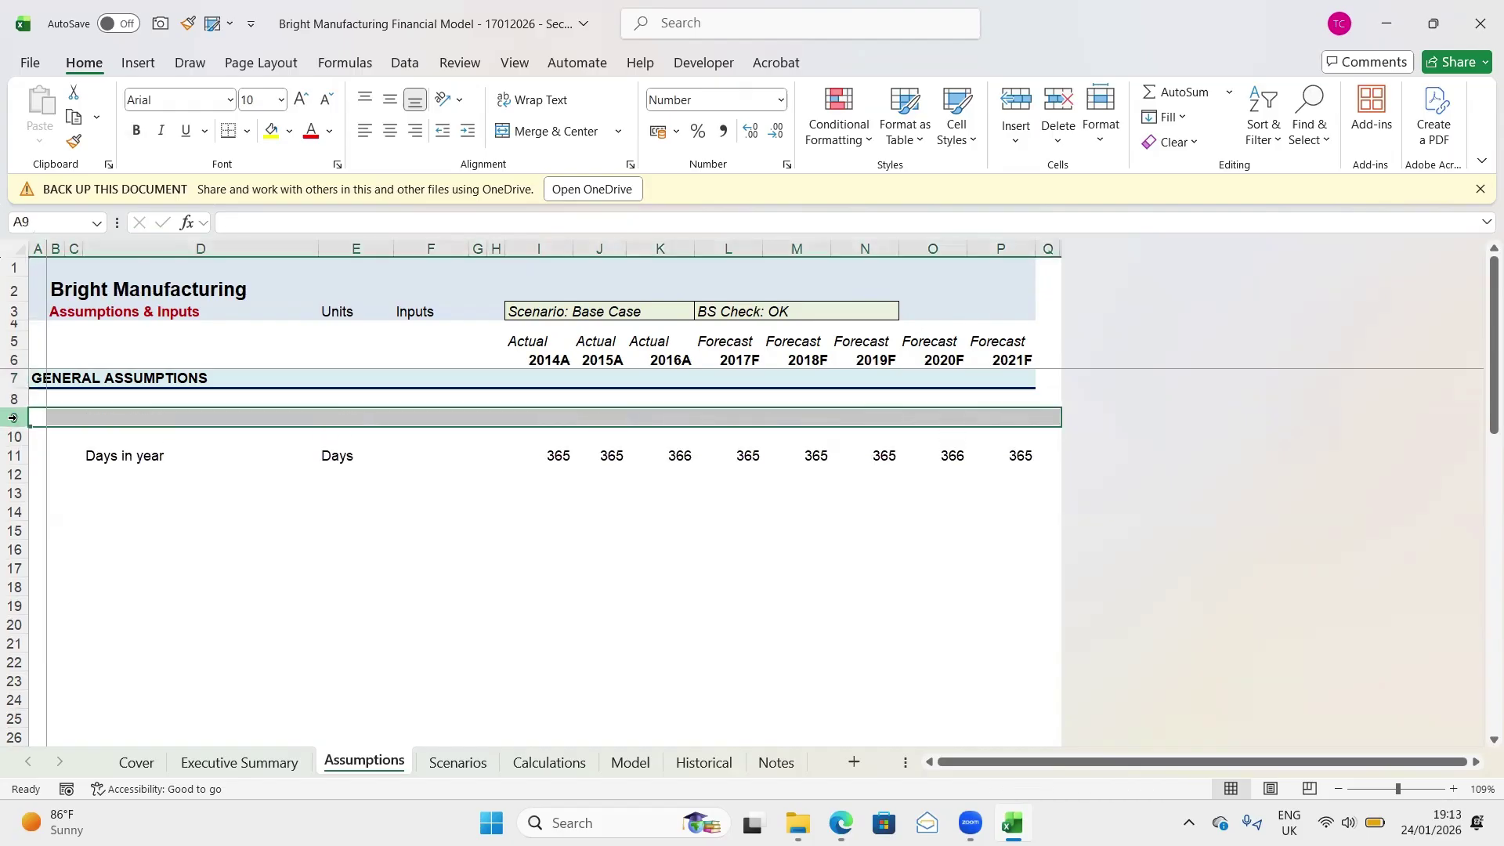
Change the section heading in cell A7 to FINANCIAL STATEMENT ASSUMPTIONS
key(Up)
key(Up)
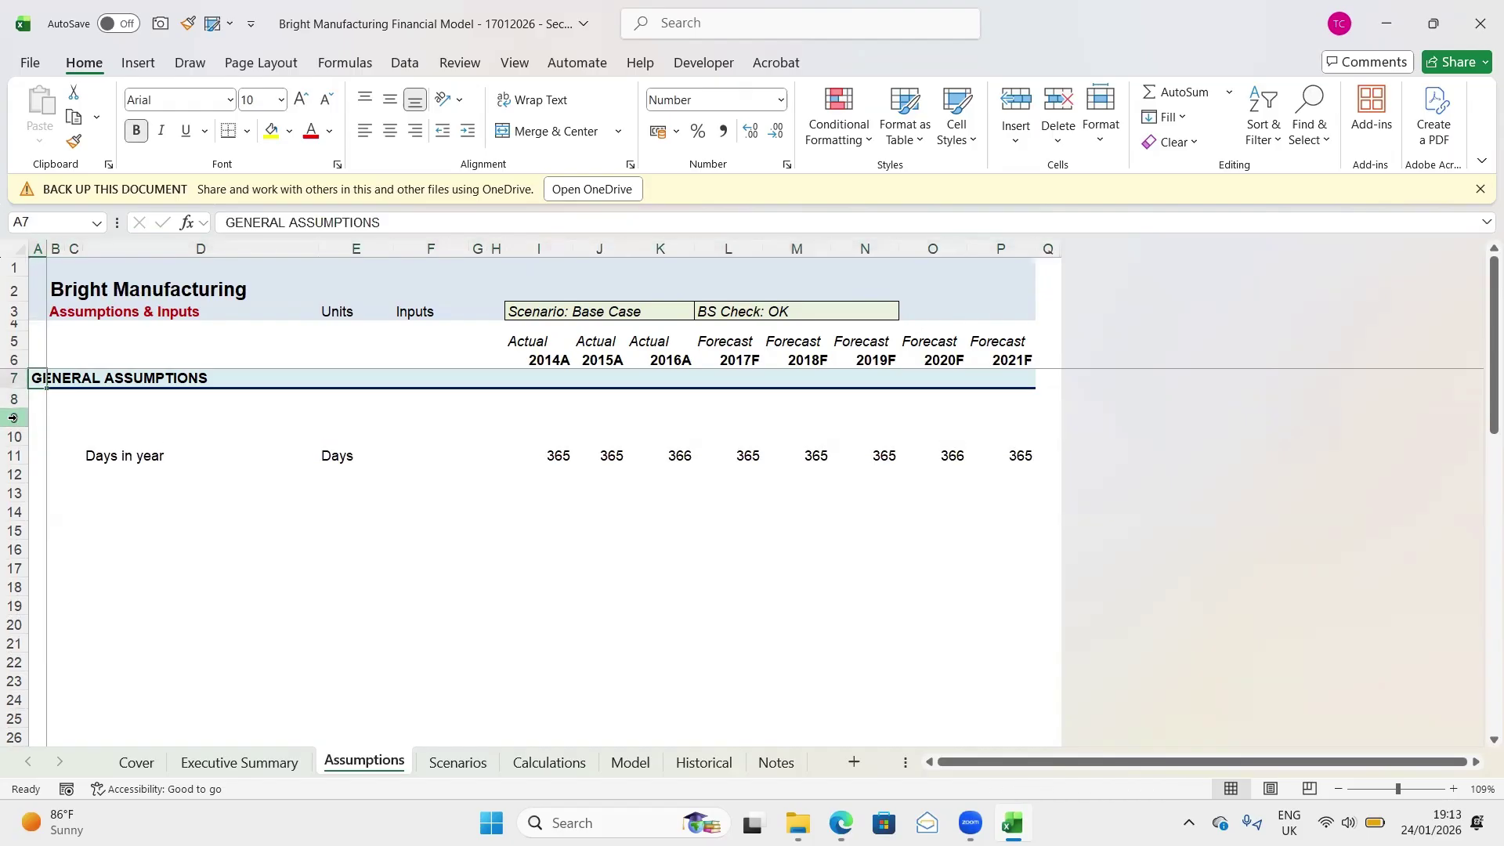
click(278, 222)
key(shift+Left)
key(shift+Left)
key(shift+Left)
key(shift+Left)
key(shift+Left)
key(shift+Left)
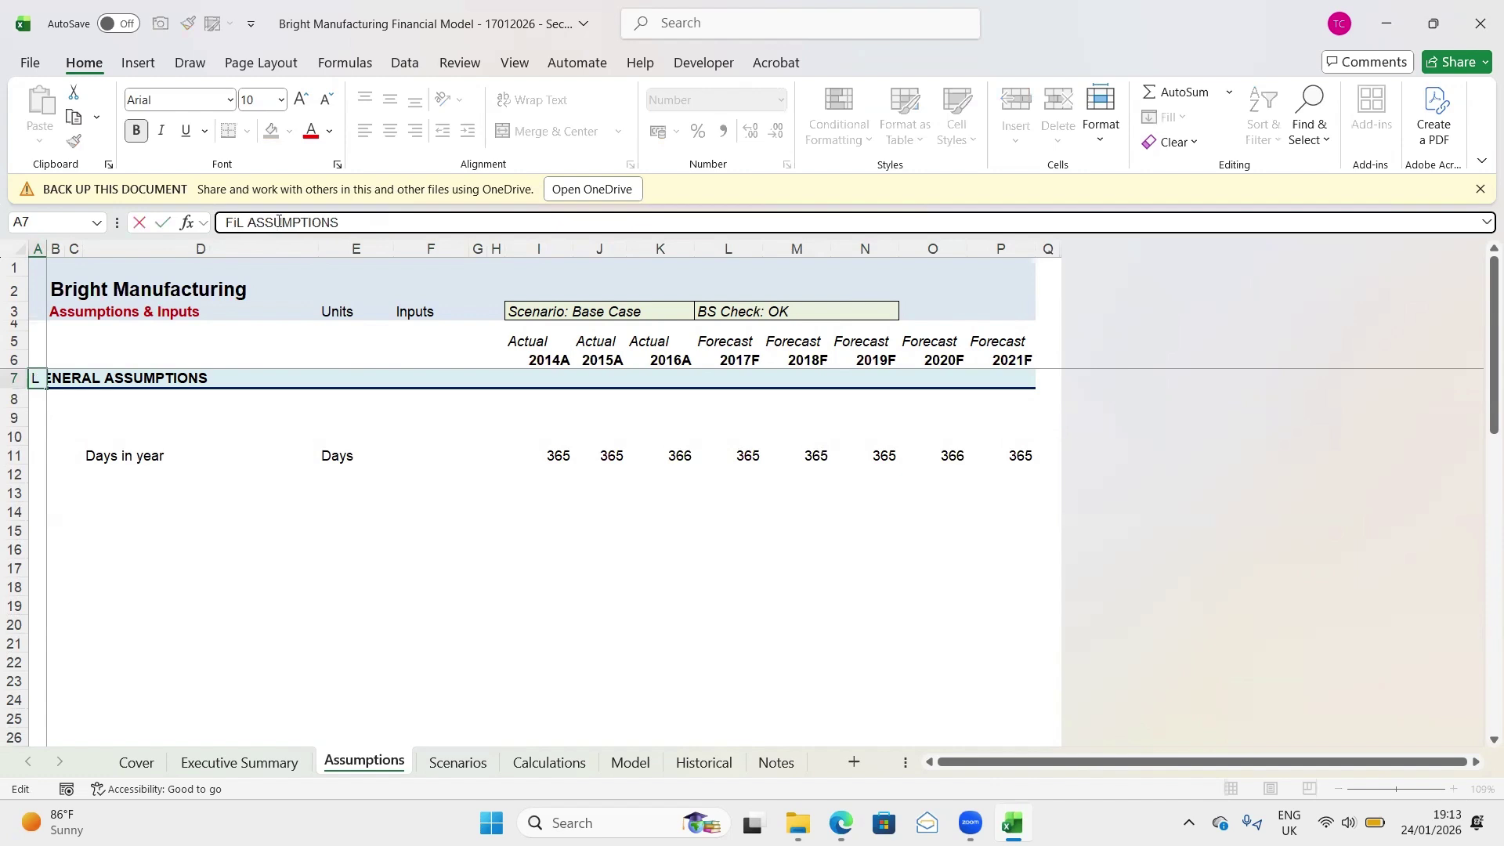
key(BackSpace)
key(Caps_Lock)
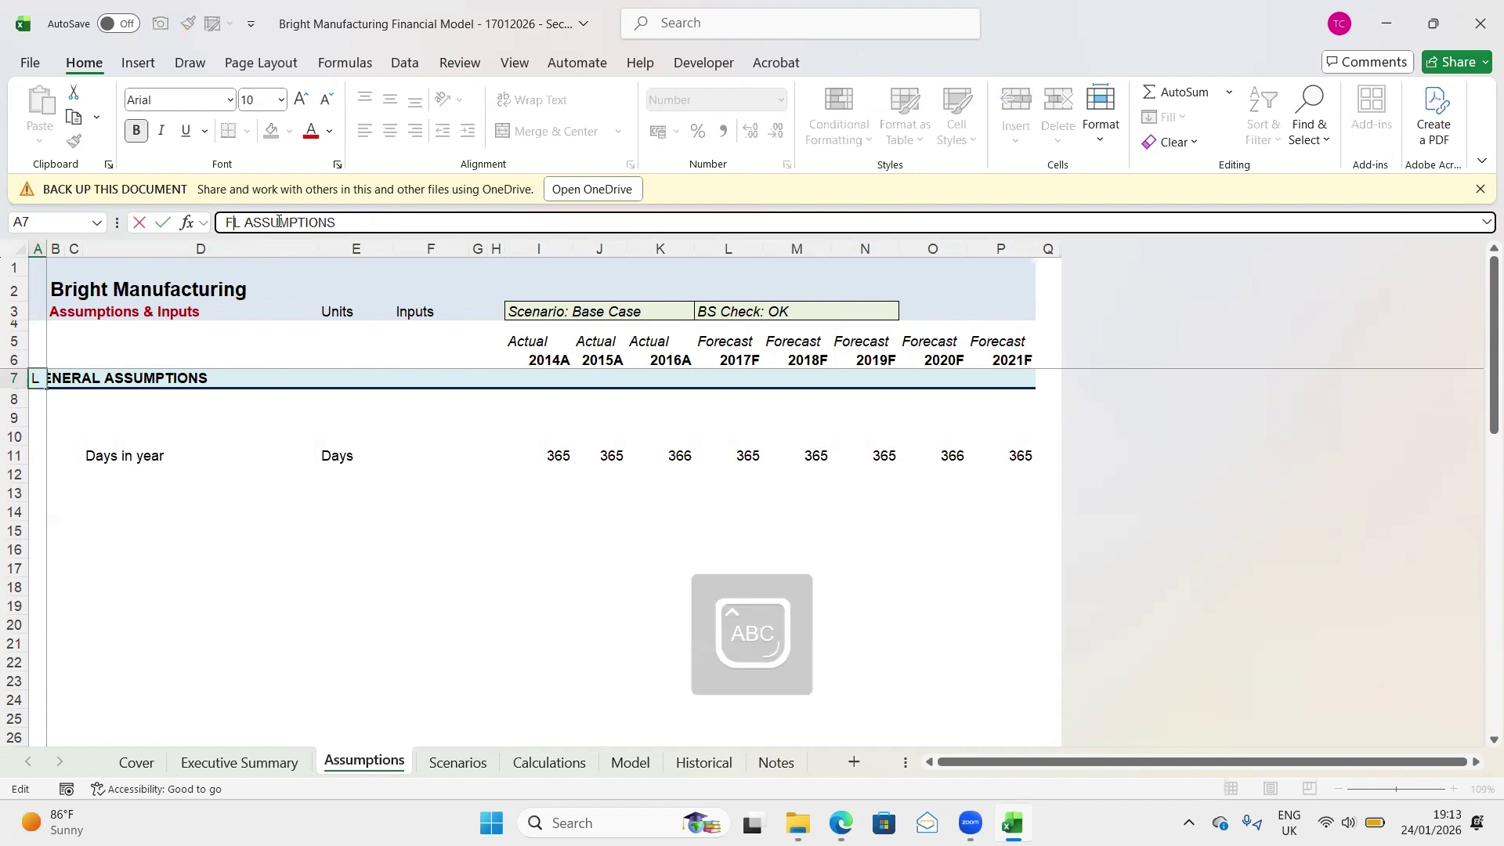
key(BackSpace)
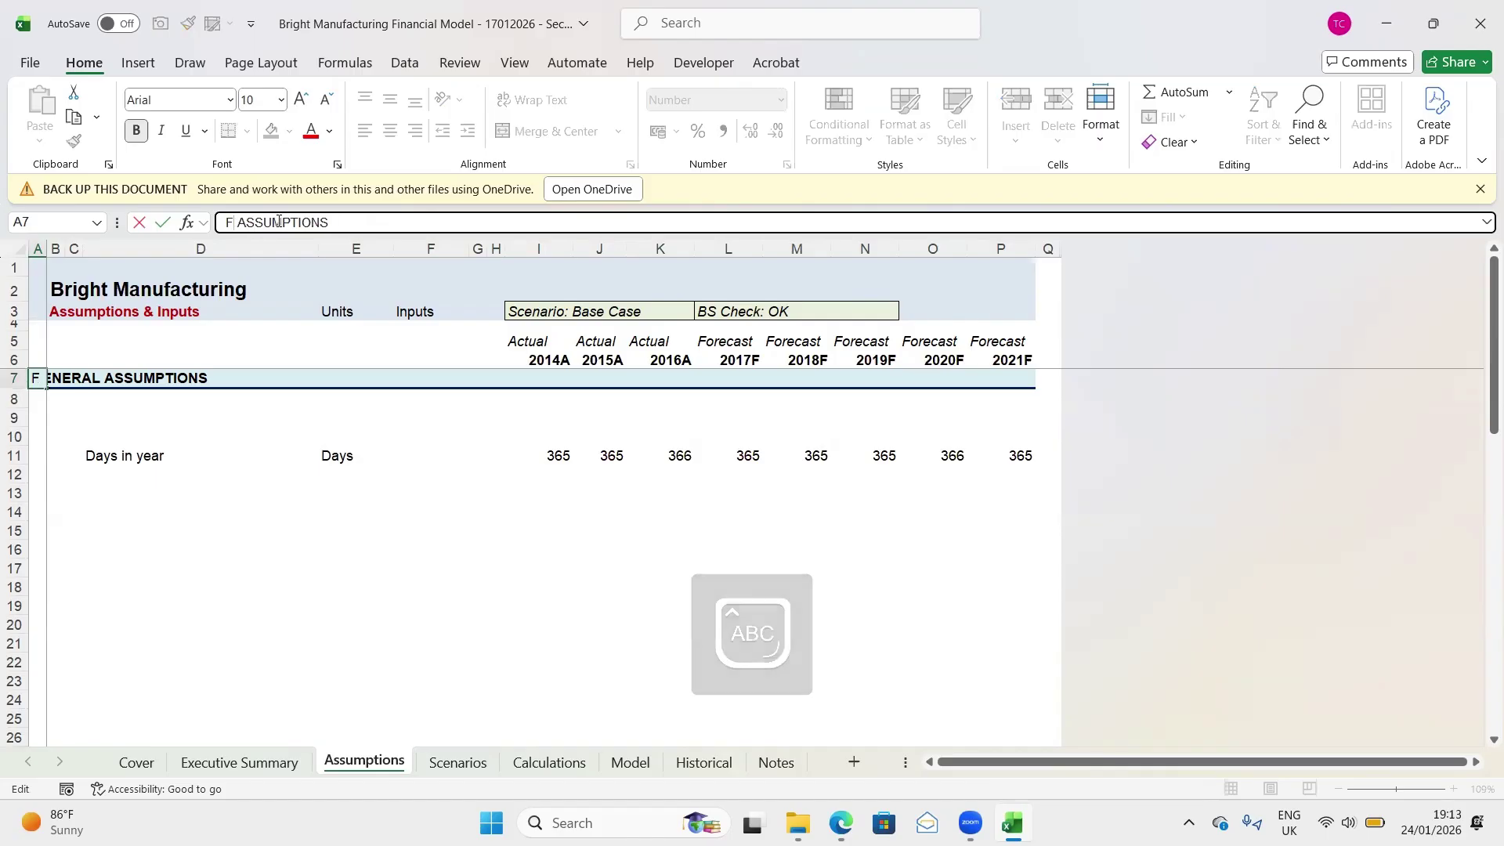
text(INANCISL)
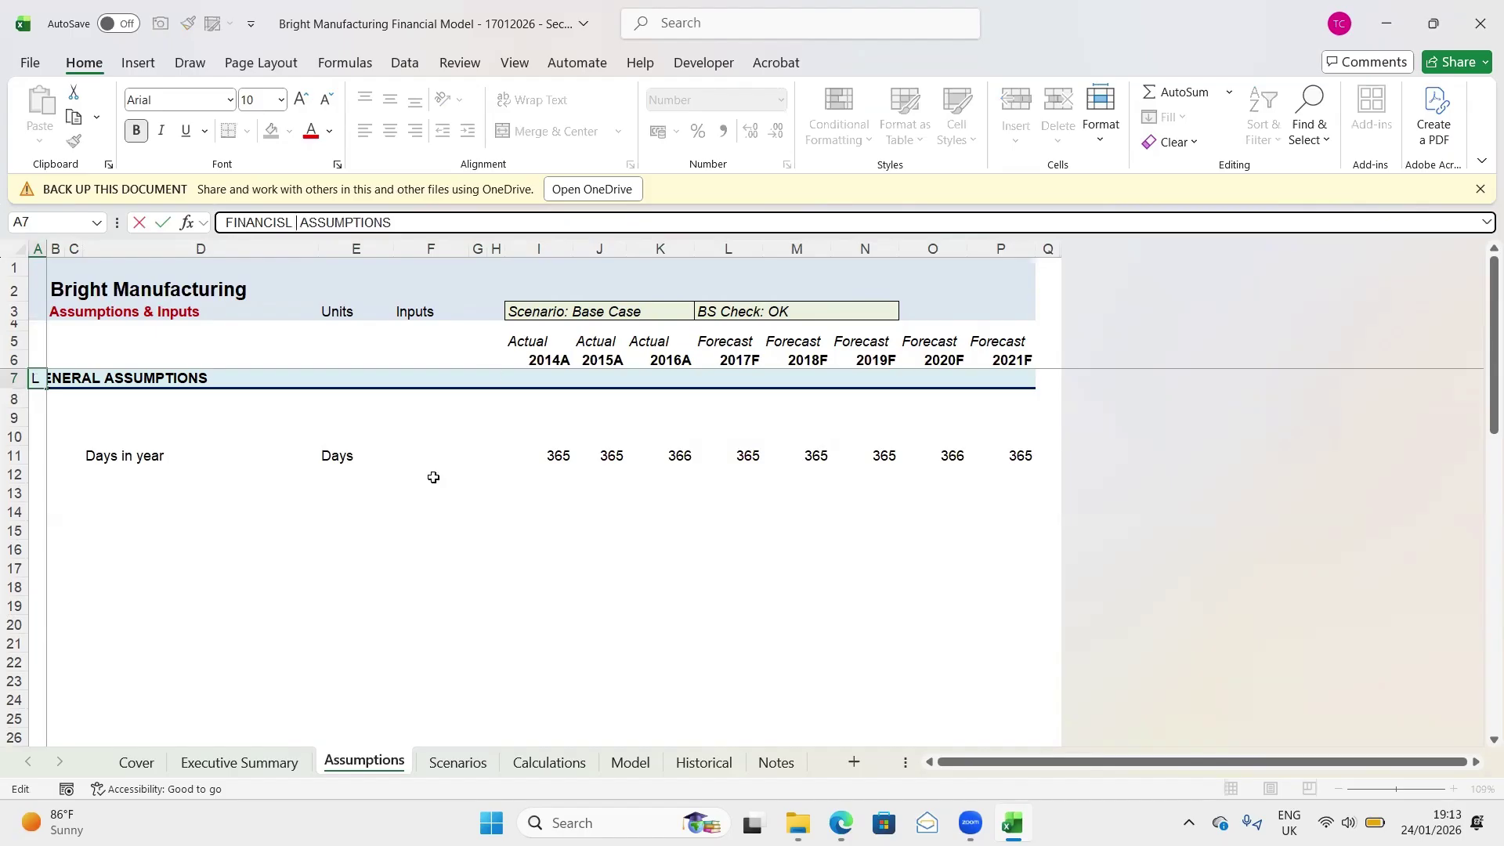
key(BackSpace)
key(BackSpace)
key(BackSpace)
text(AL STATEMENT)
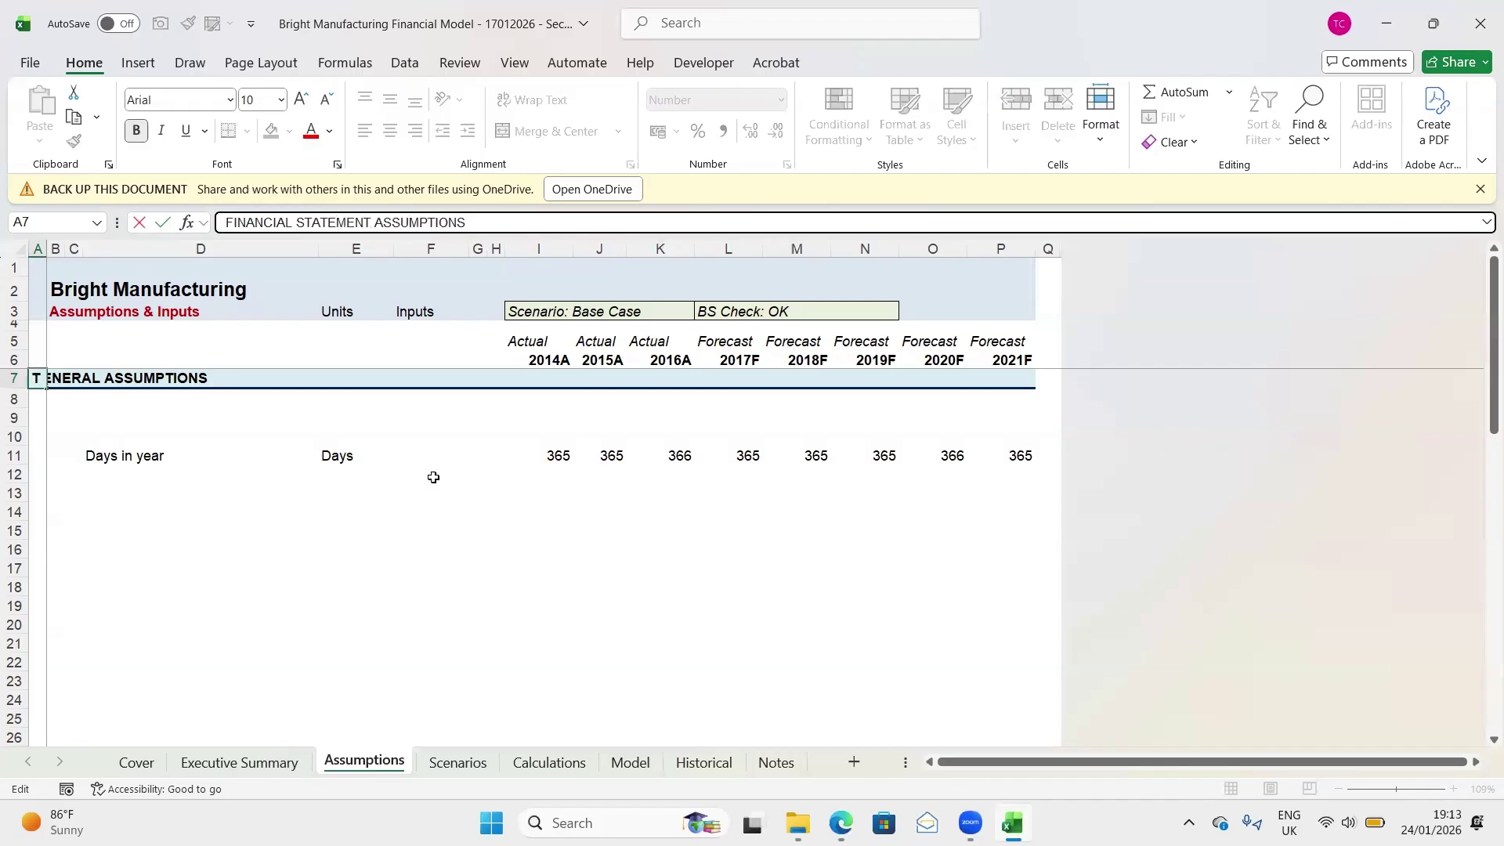
key(Return)
text(00)
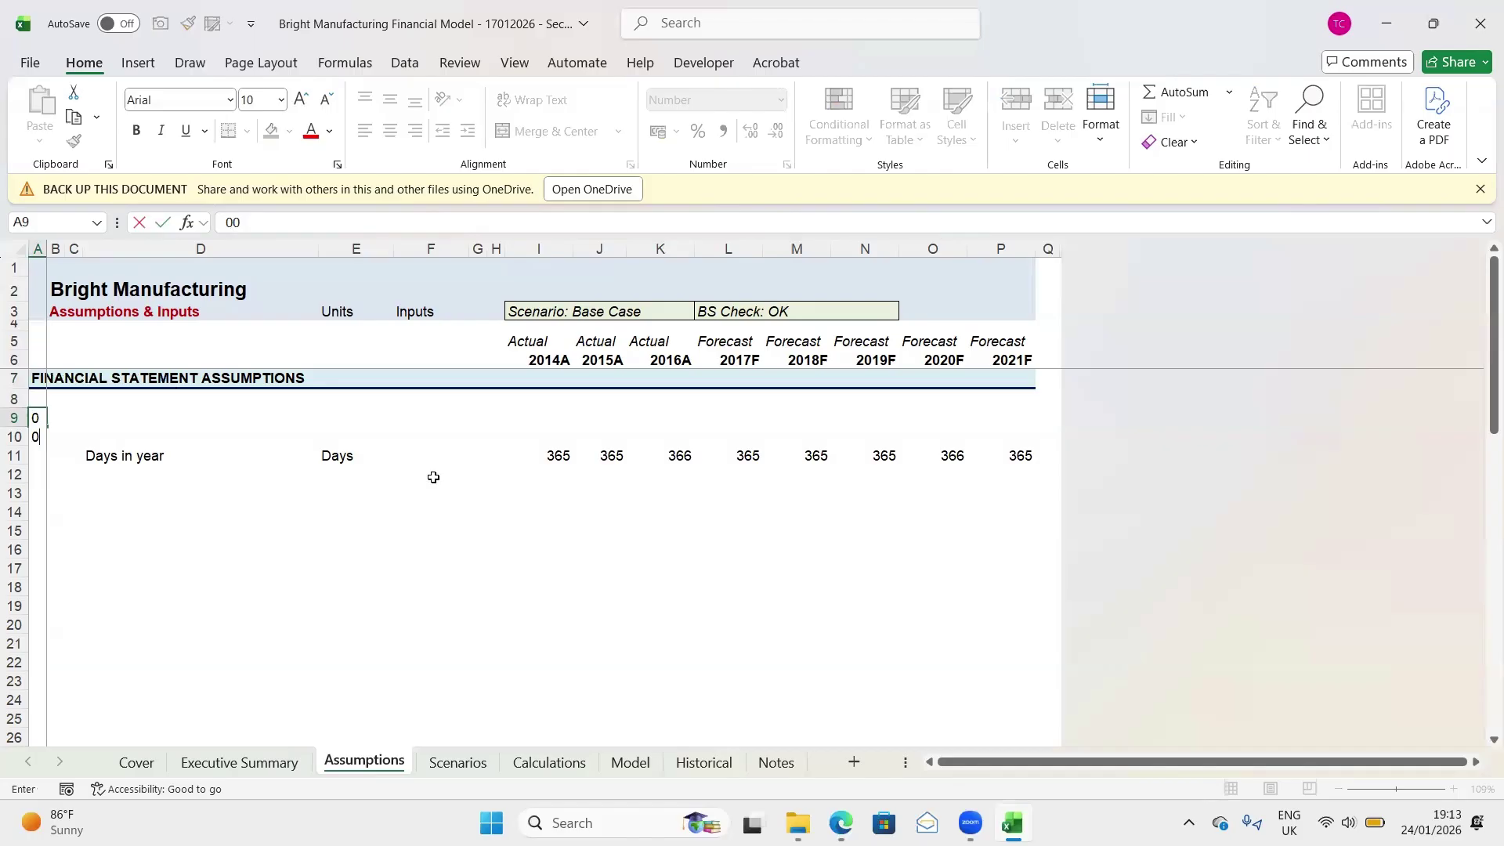
key(Escape)
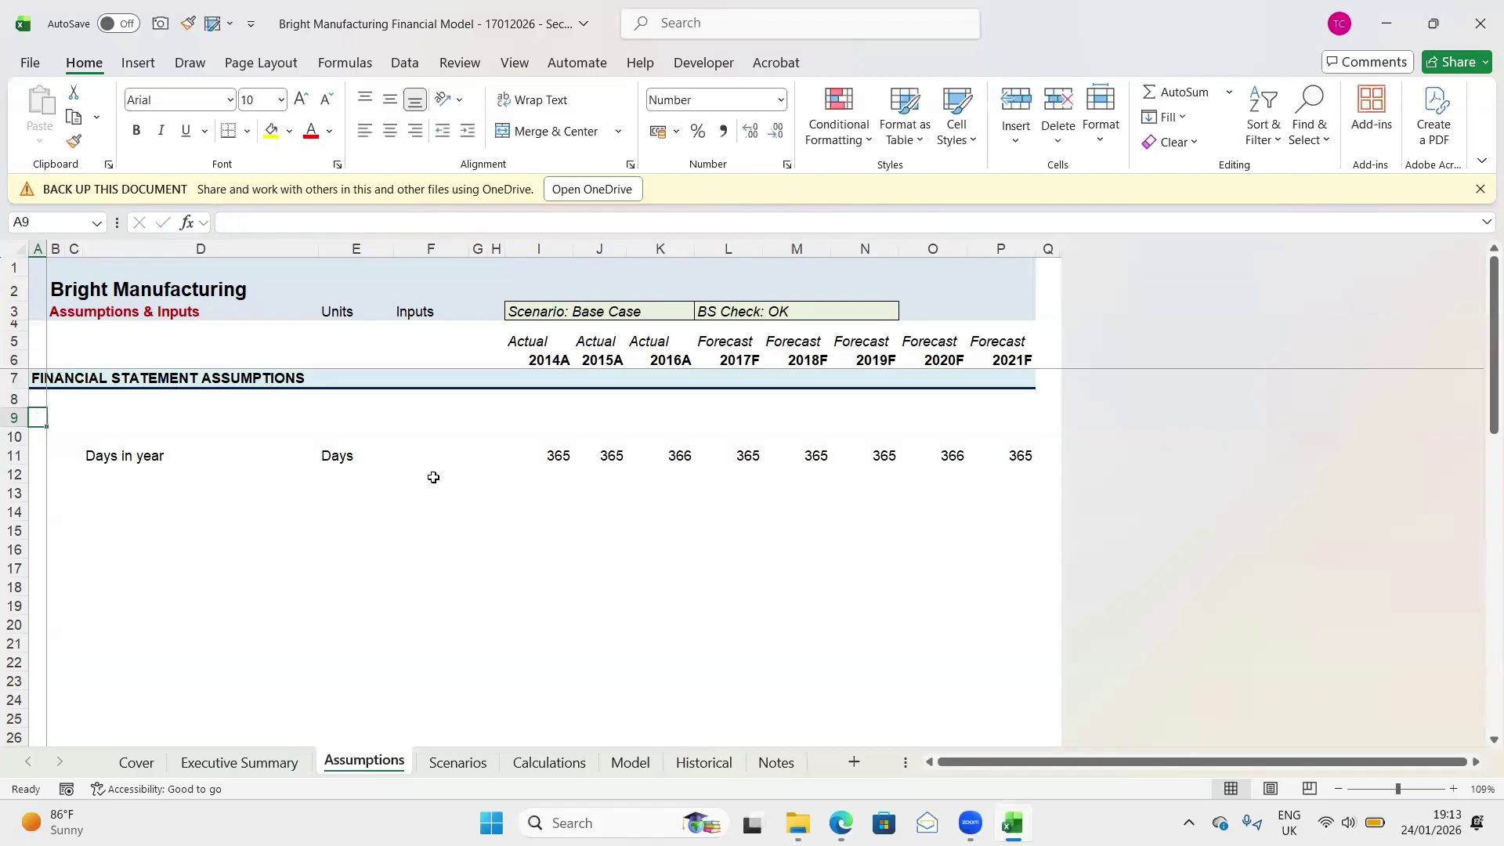
Enter the subheading General Assumptions in cell B9
key(Right)
key(Right)
key(Left)
key(shift+Right)
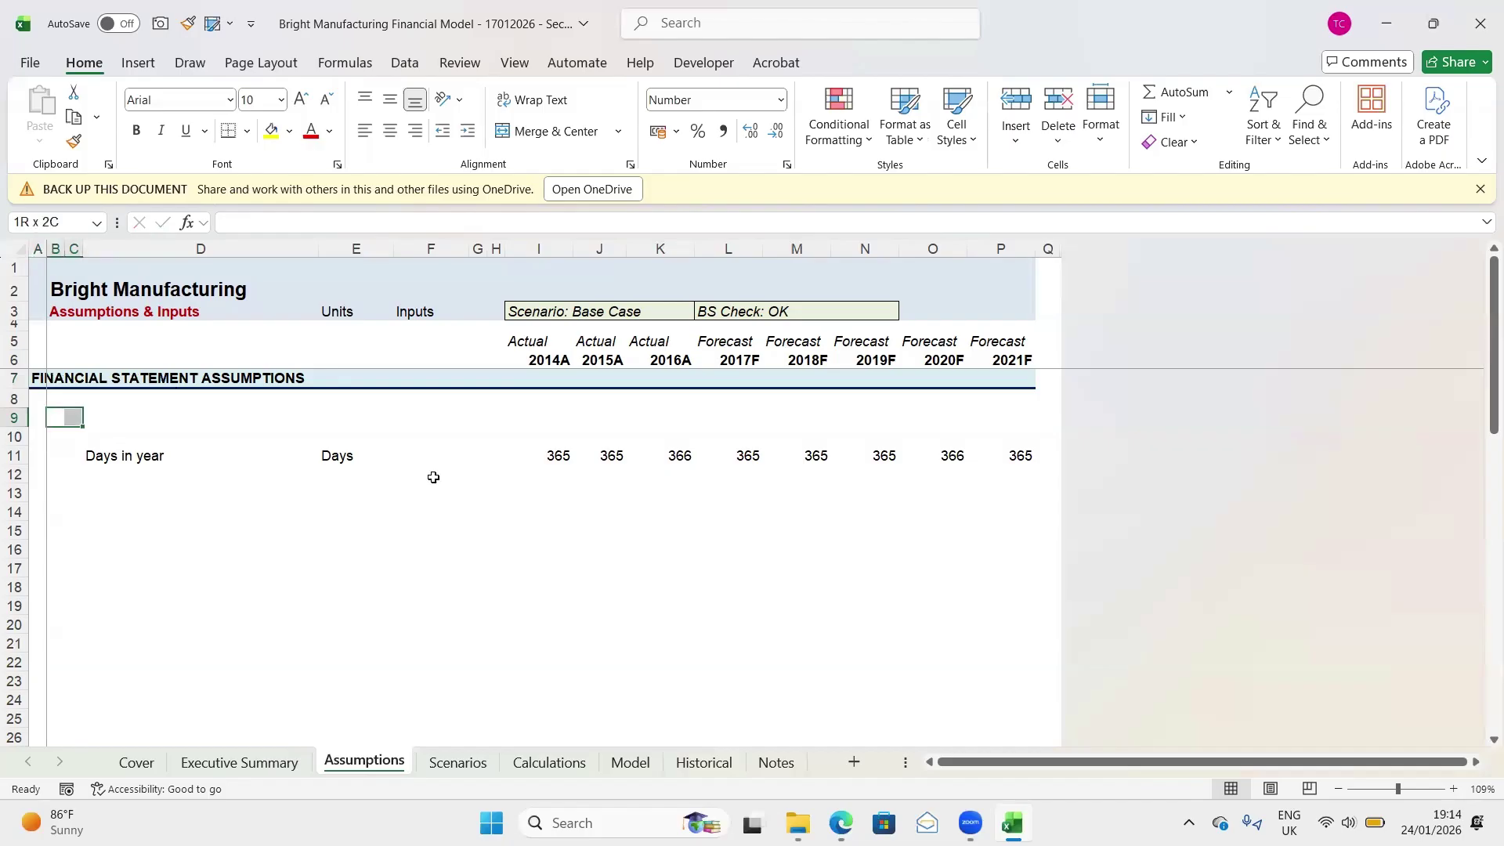
text(g)
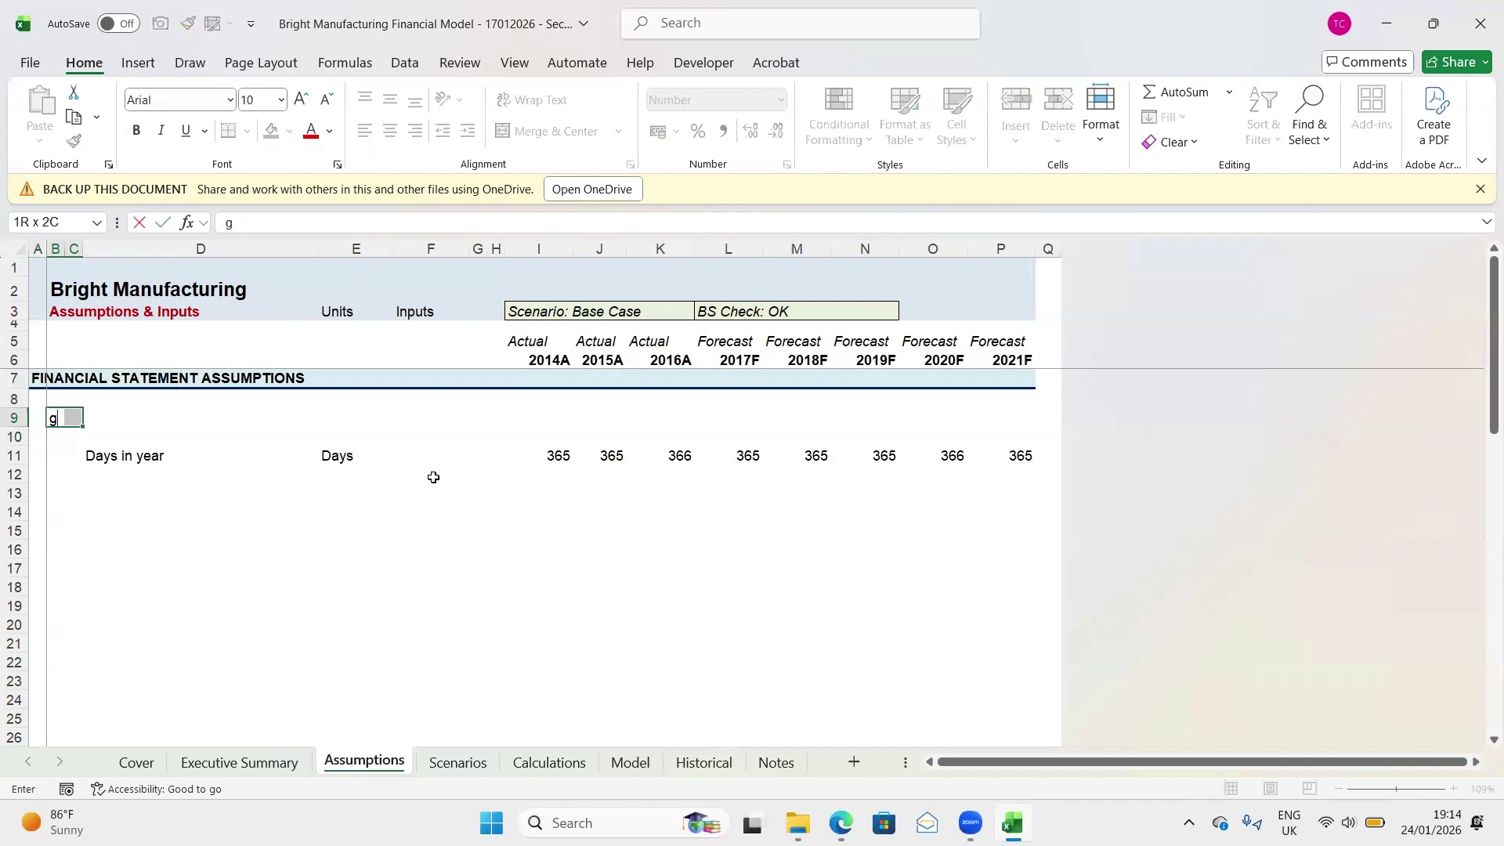
key(BackSpace)
key(Caps_Lock)
text(G)
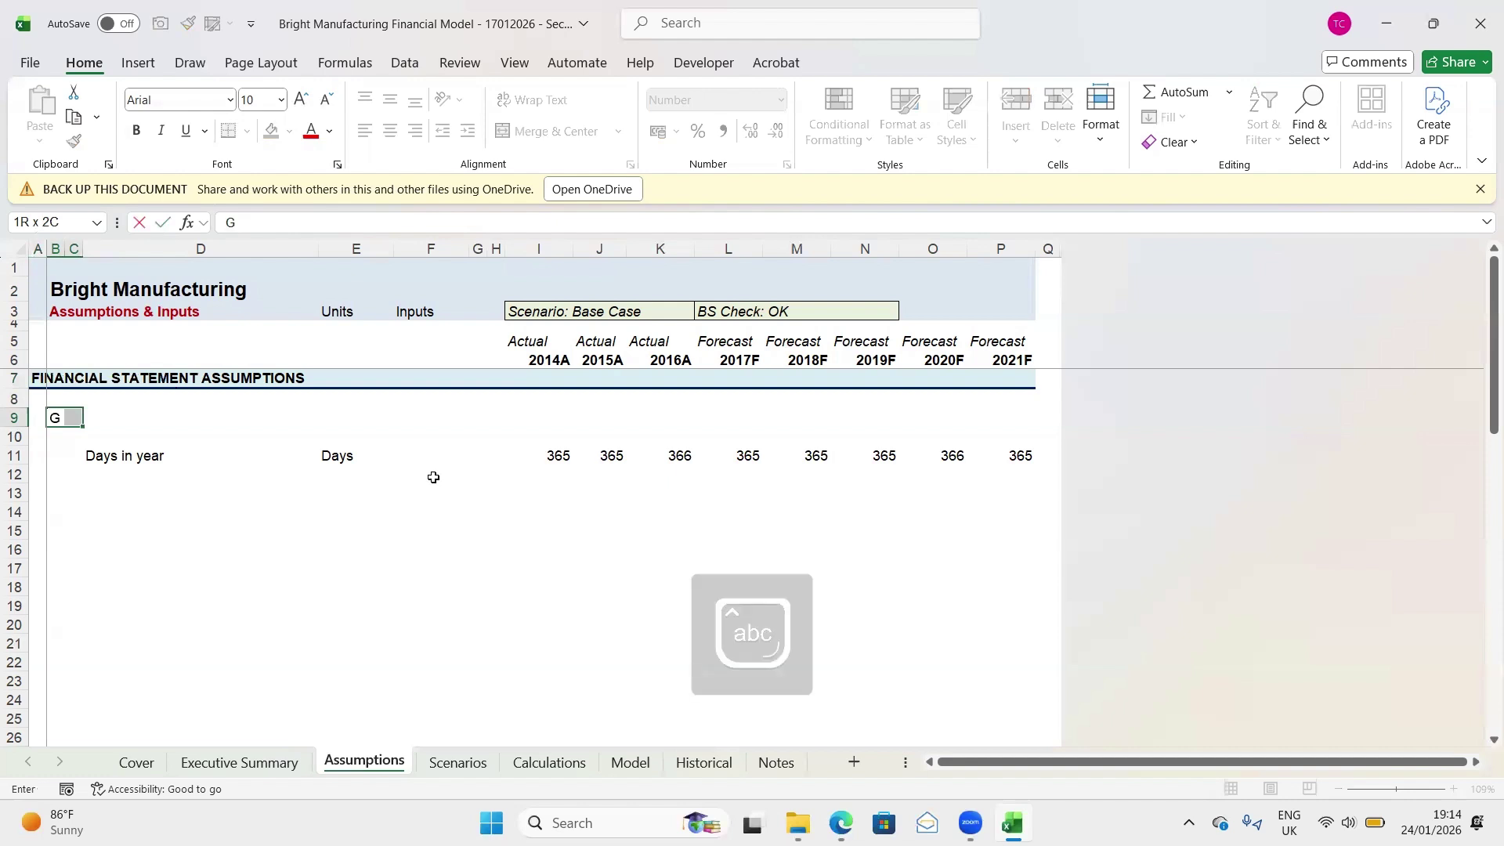
text(enera)
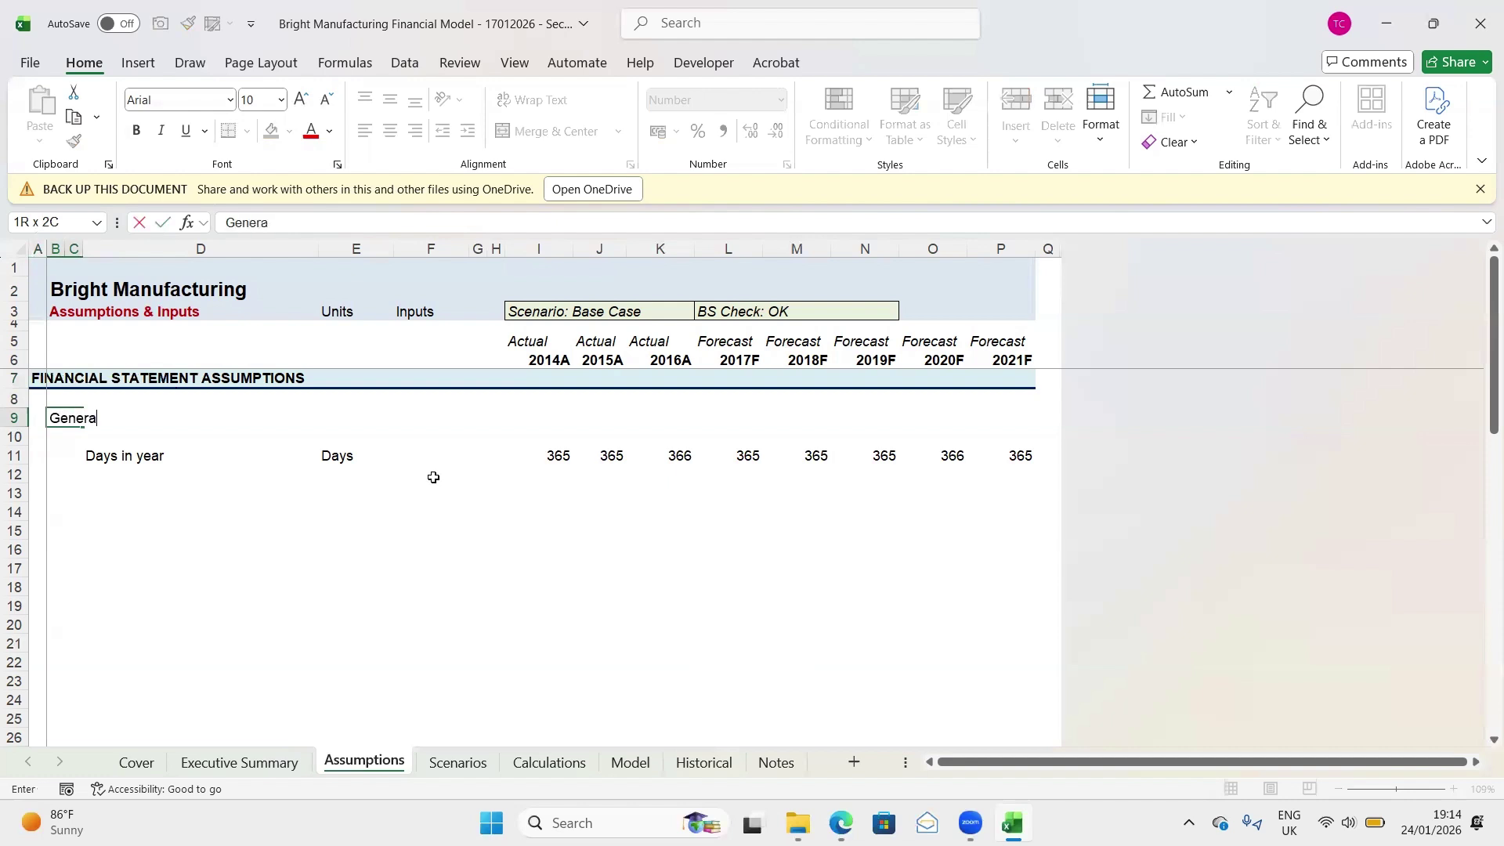
text(l Assumptions)
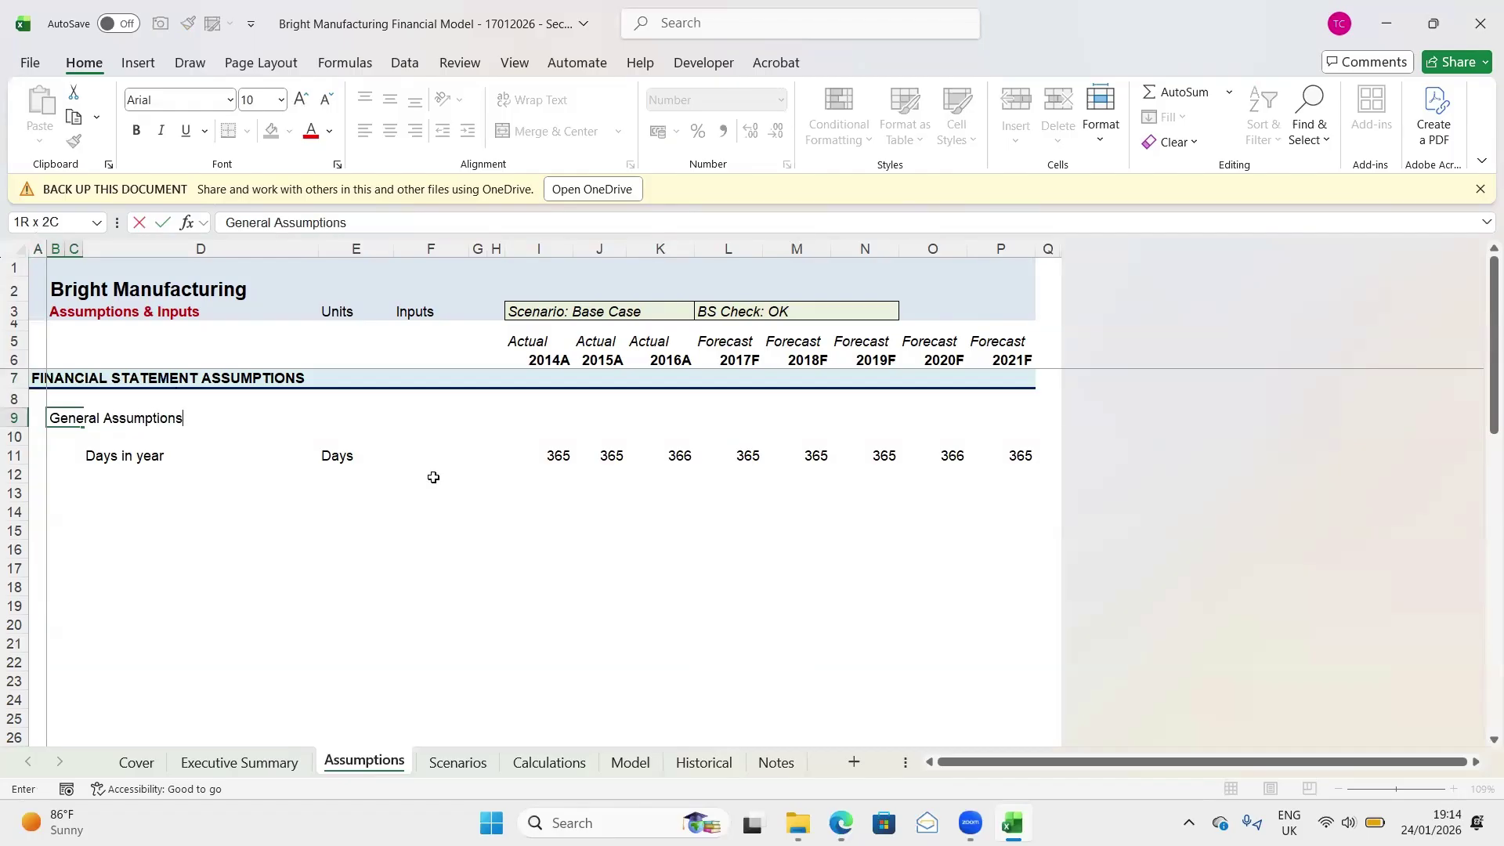
key(Return)
Apply the Heading 2 cell style to the General Assumptions subheading across B9:P9
key(shift+Right)
key(shift+Right)
key(shift+Right)
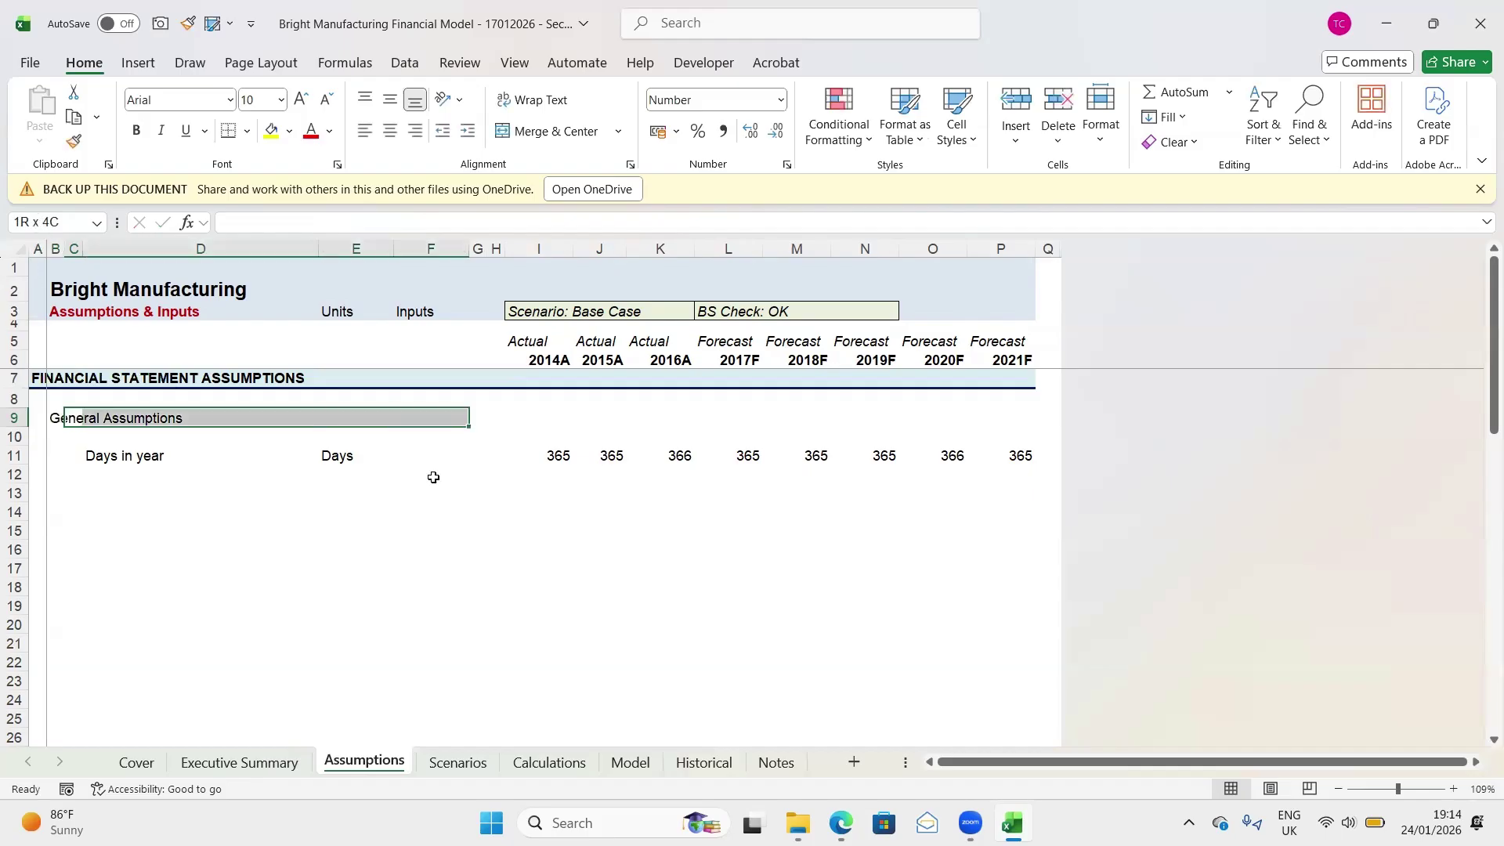
key(Left)
key(shift+Right)
key(shift+Right)
key(shift+Right)
key(shift+Right)
key(shift+Right)
key(shift+Right)
key(shift+Right)
key(shift+Right)
key(shift+Right)
key(shift+Right)
key(shift+Right)
key(shift+Right)
key(shift+Right)
key(shift+Right)
key(shift+Right)
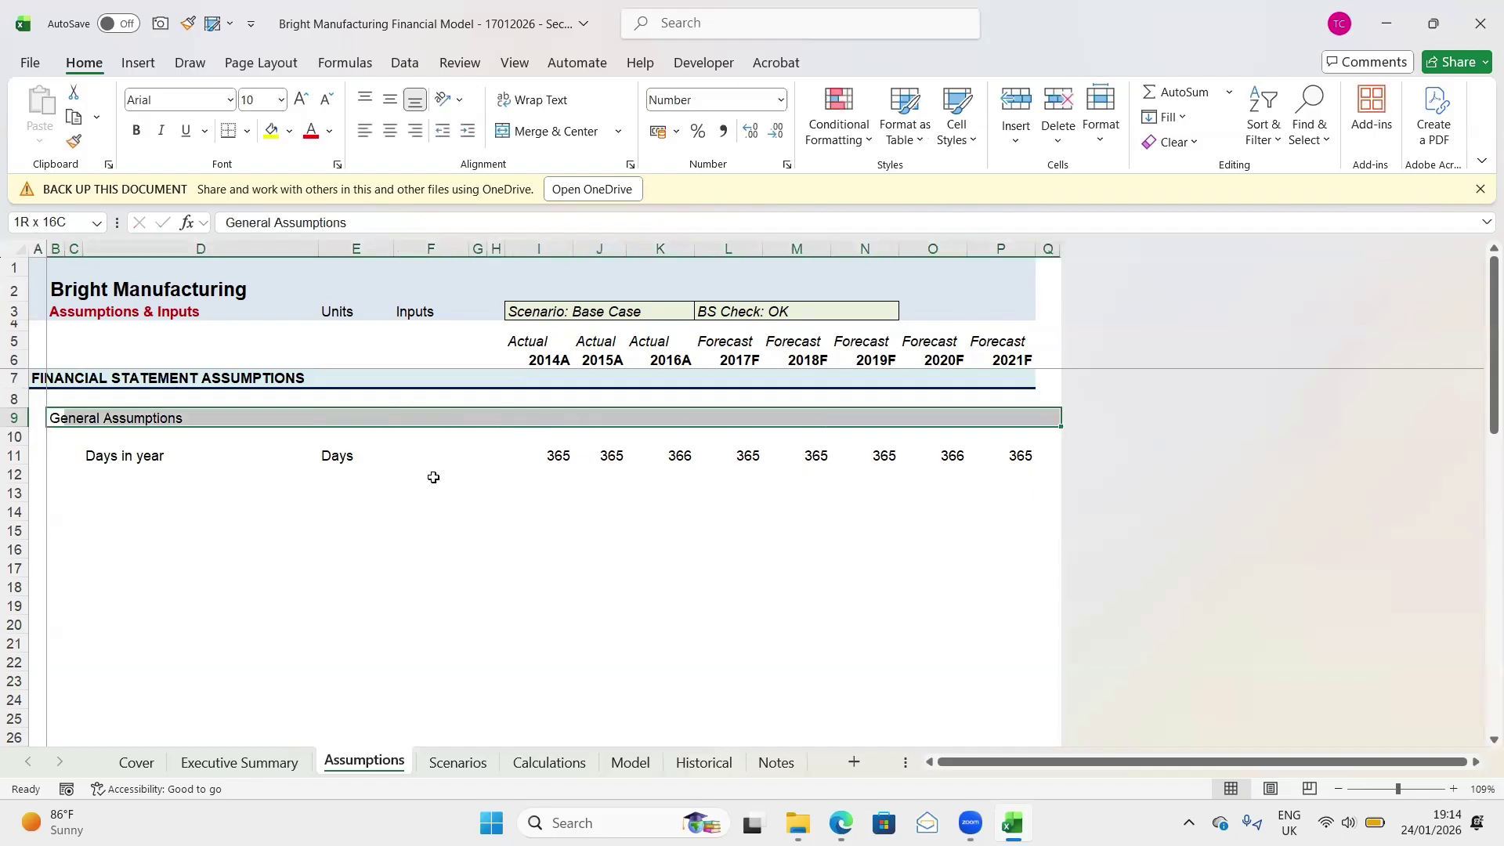
key(shift+Left)
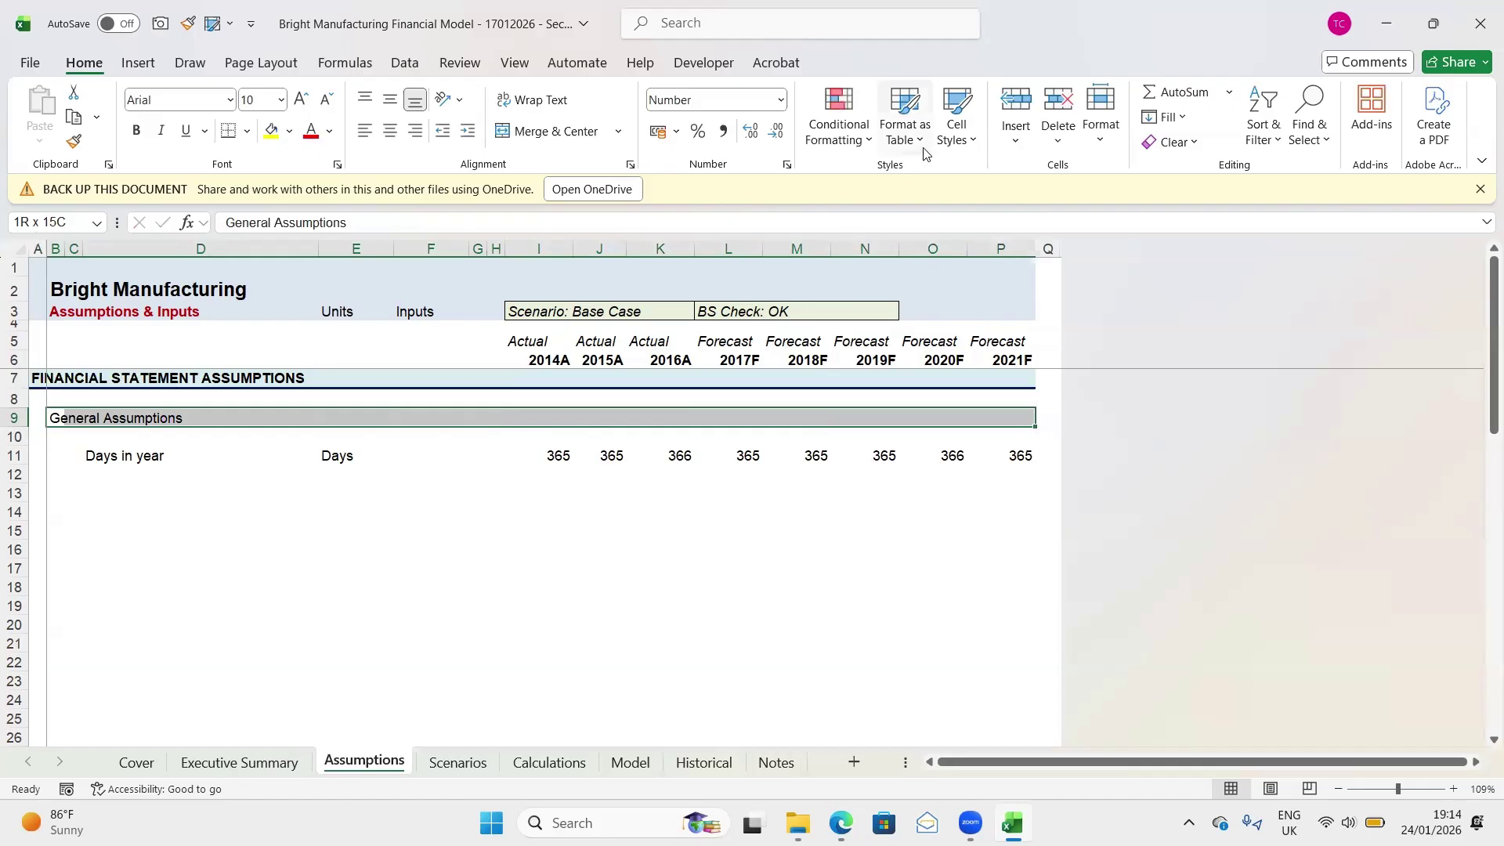
click(976, 143)
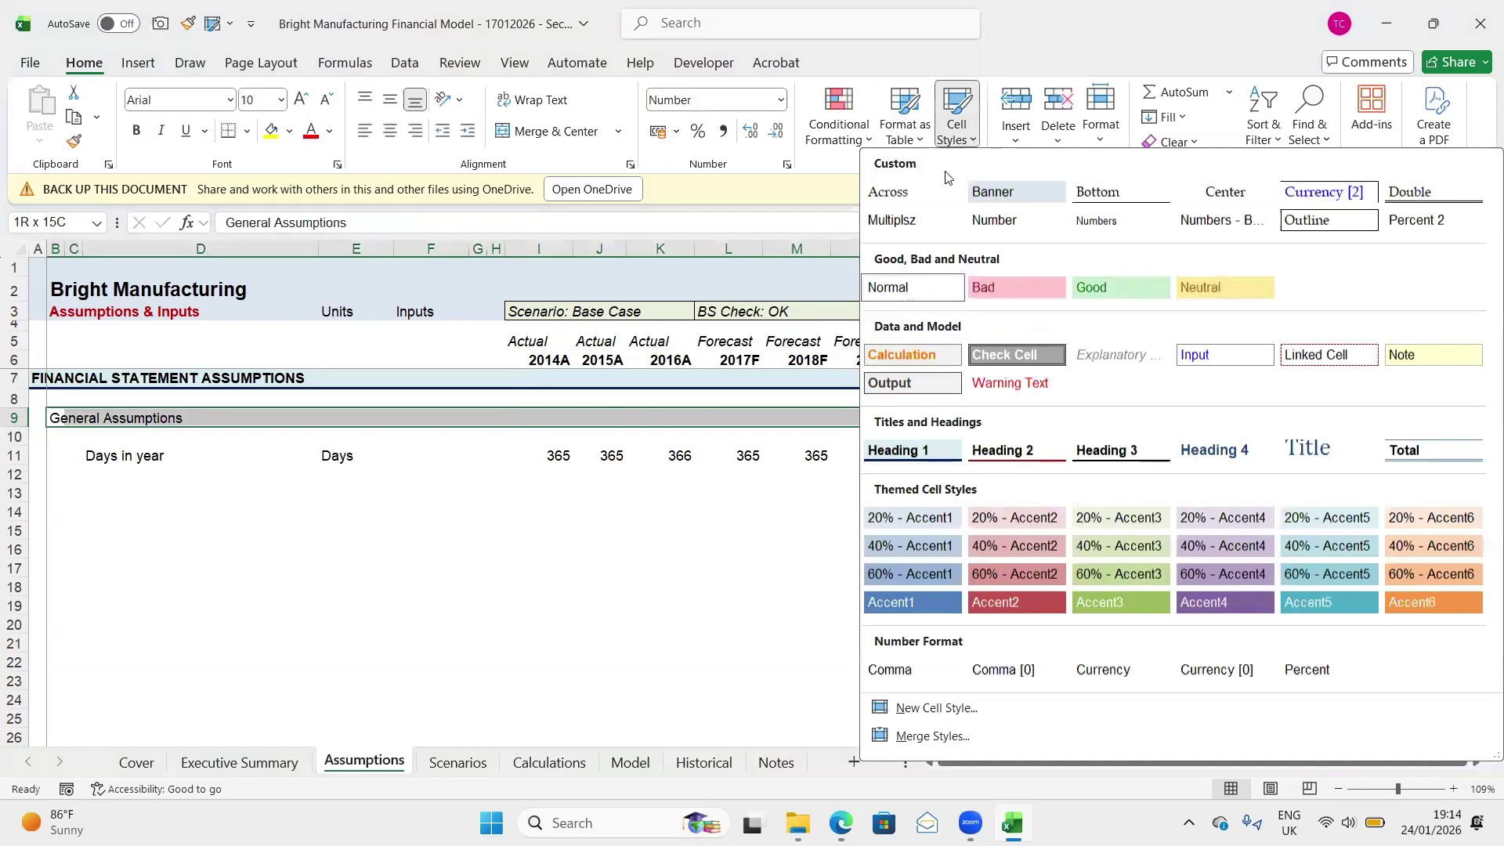
click(1015, 455)
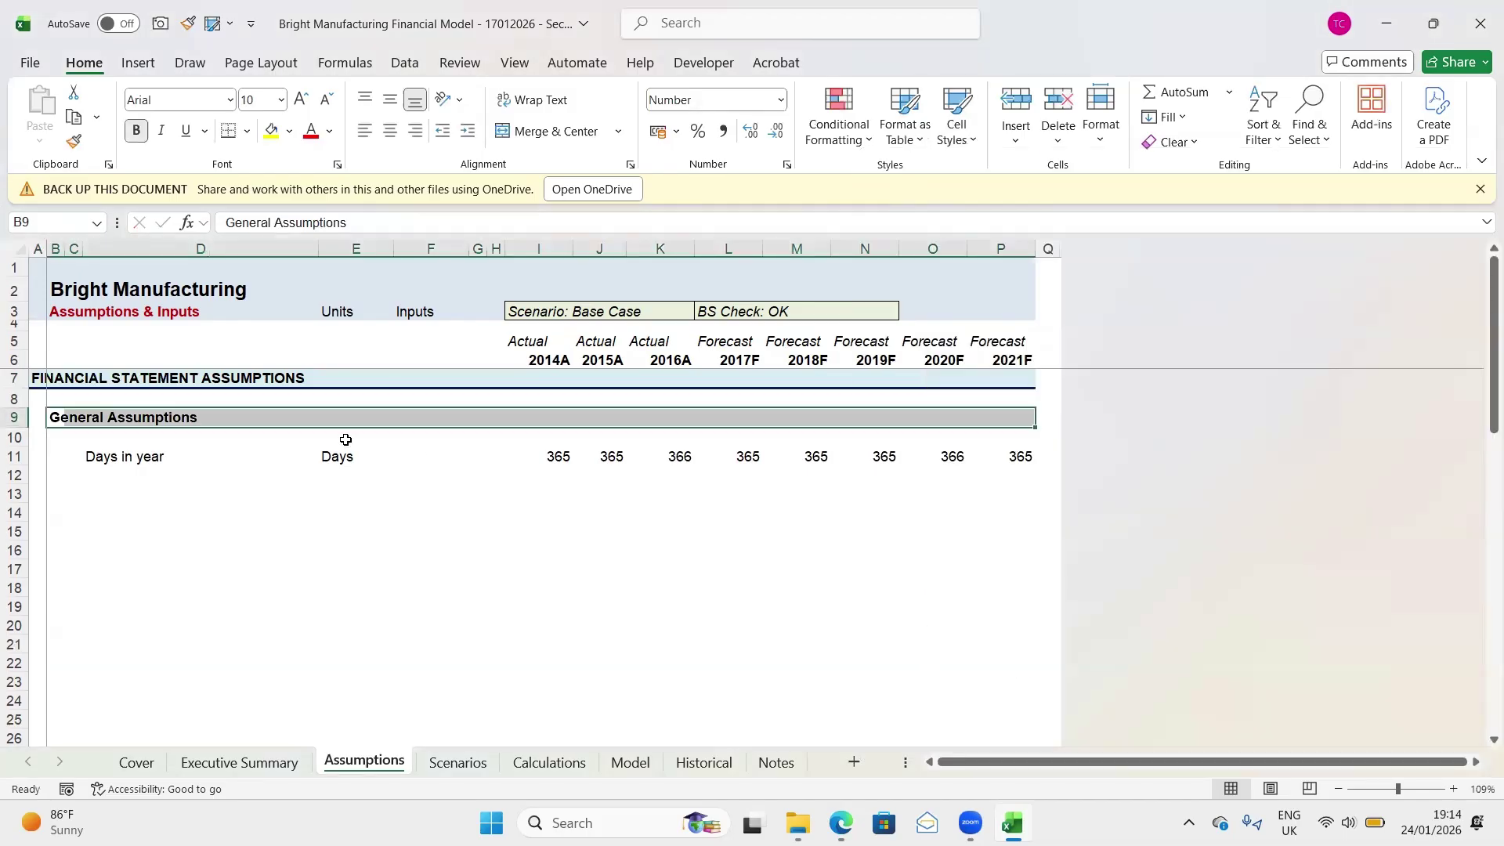
Add a Unit of measurement row in row 12, with # as the unit and 1000 as the input
click(101, 477)
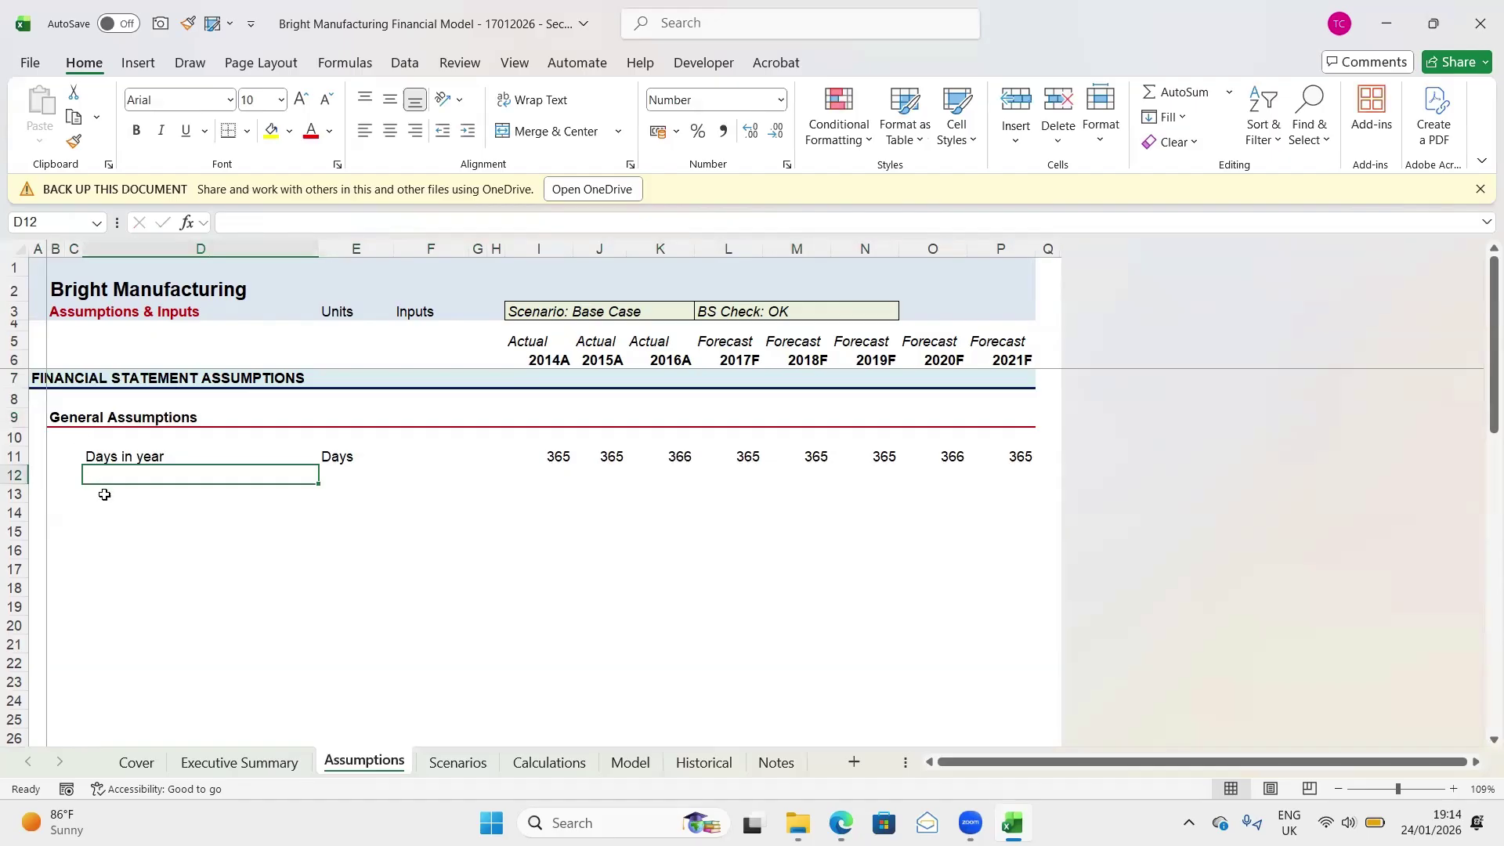
text(Units)
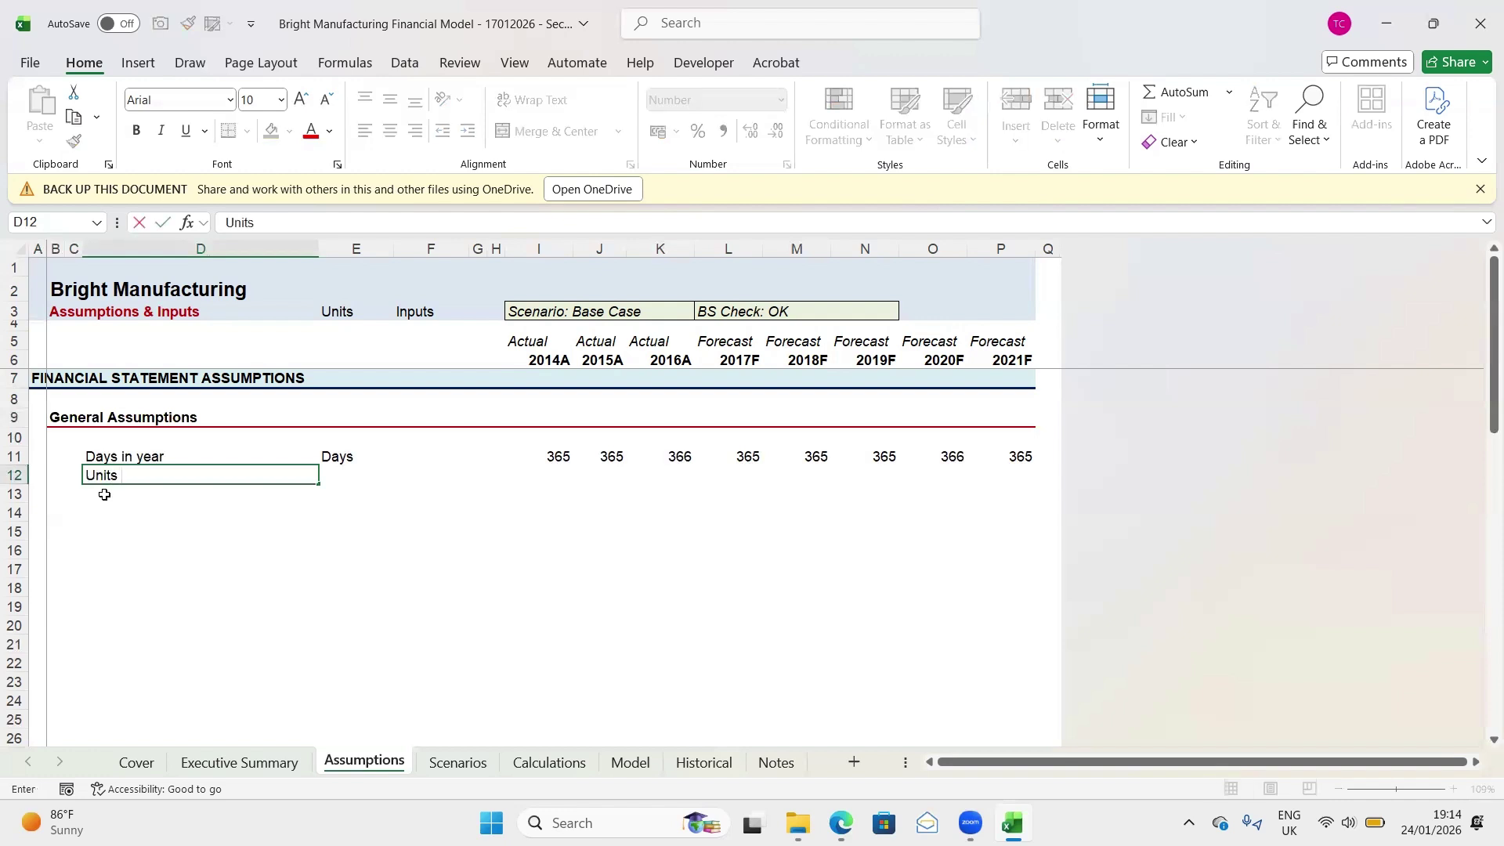
key(BackSpace)
key(BackSpace)
text(of measurement)
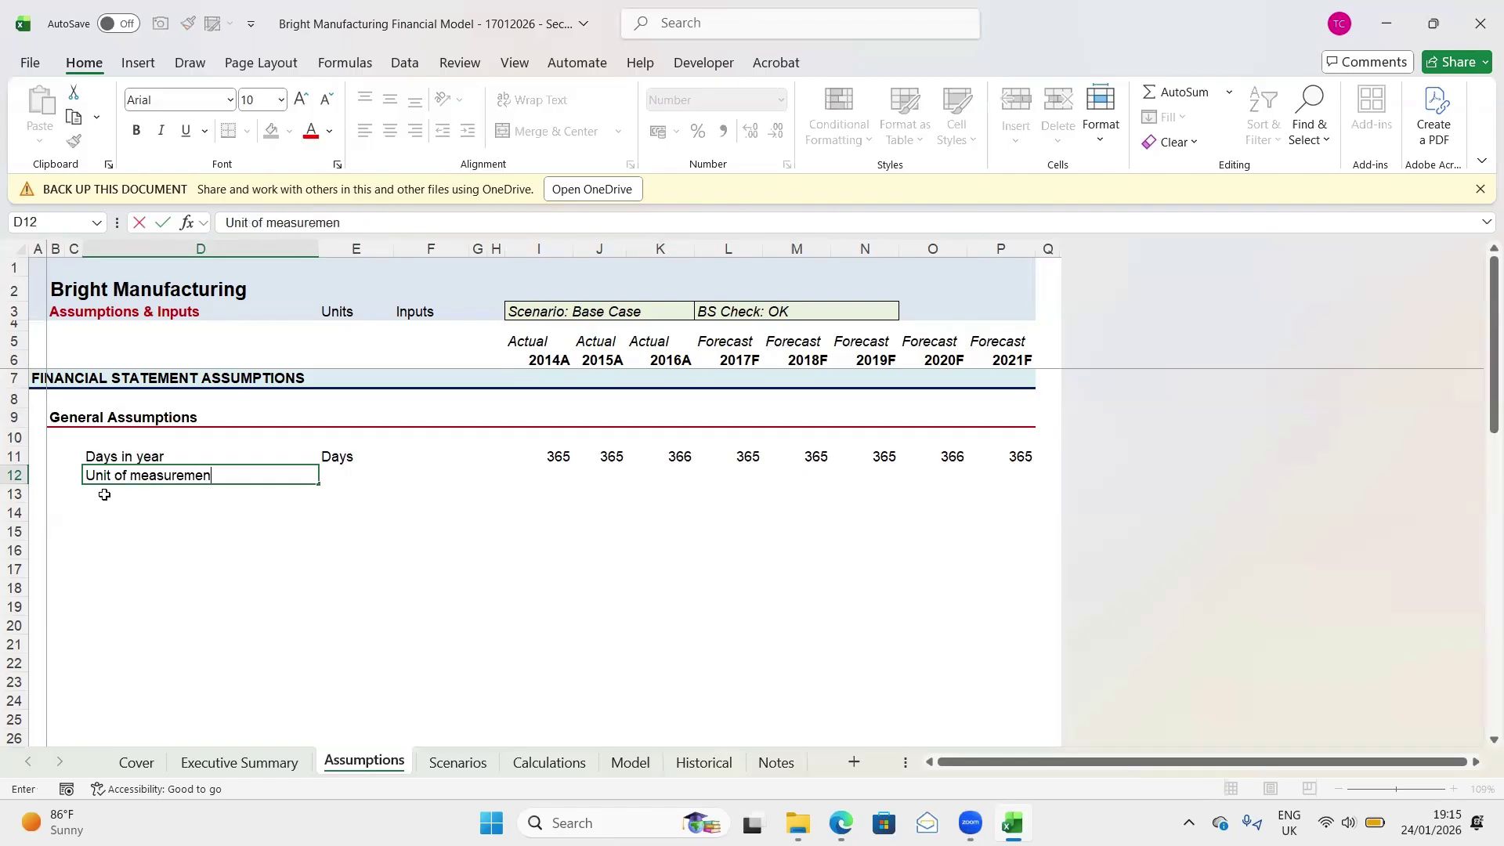
key(Tab)
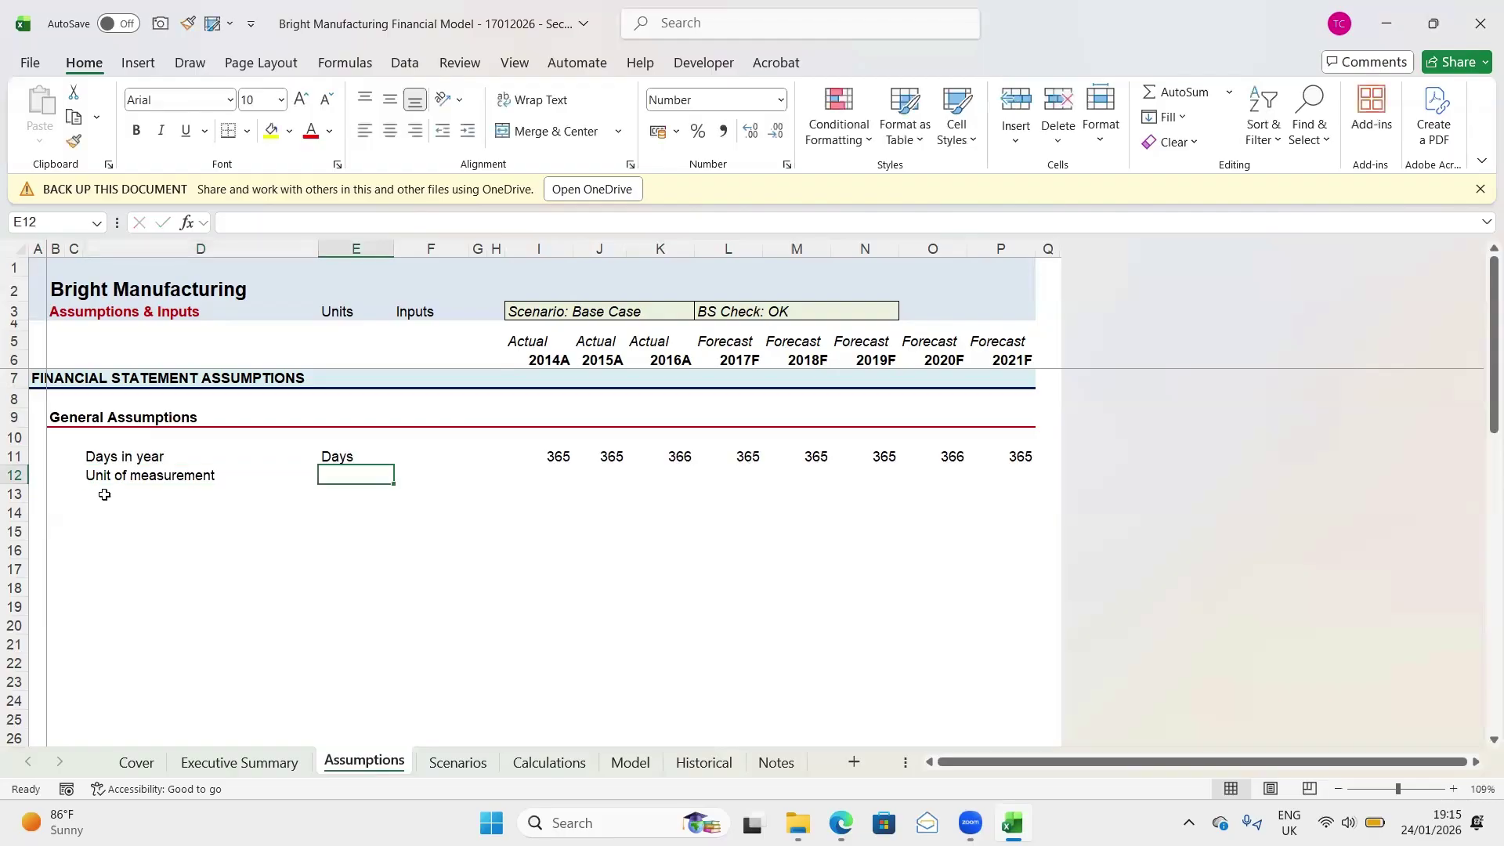
text(#)
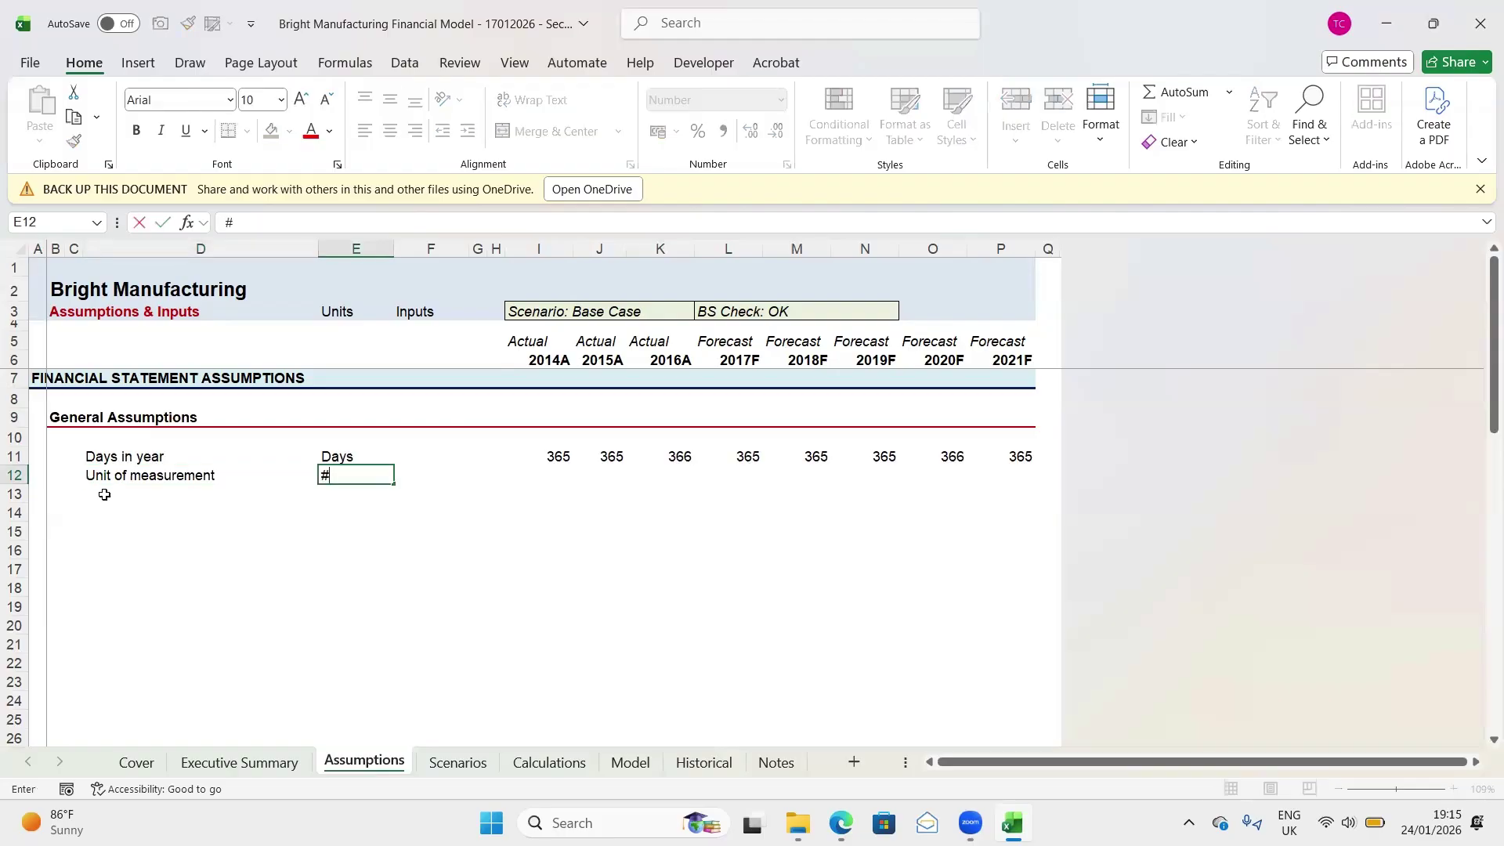
key(Tab)
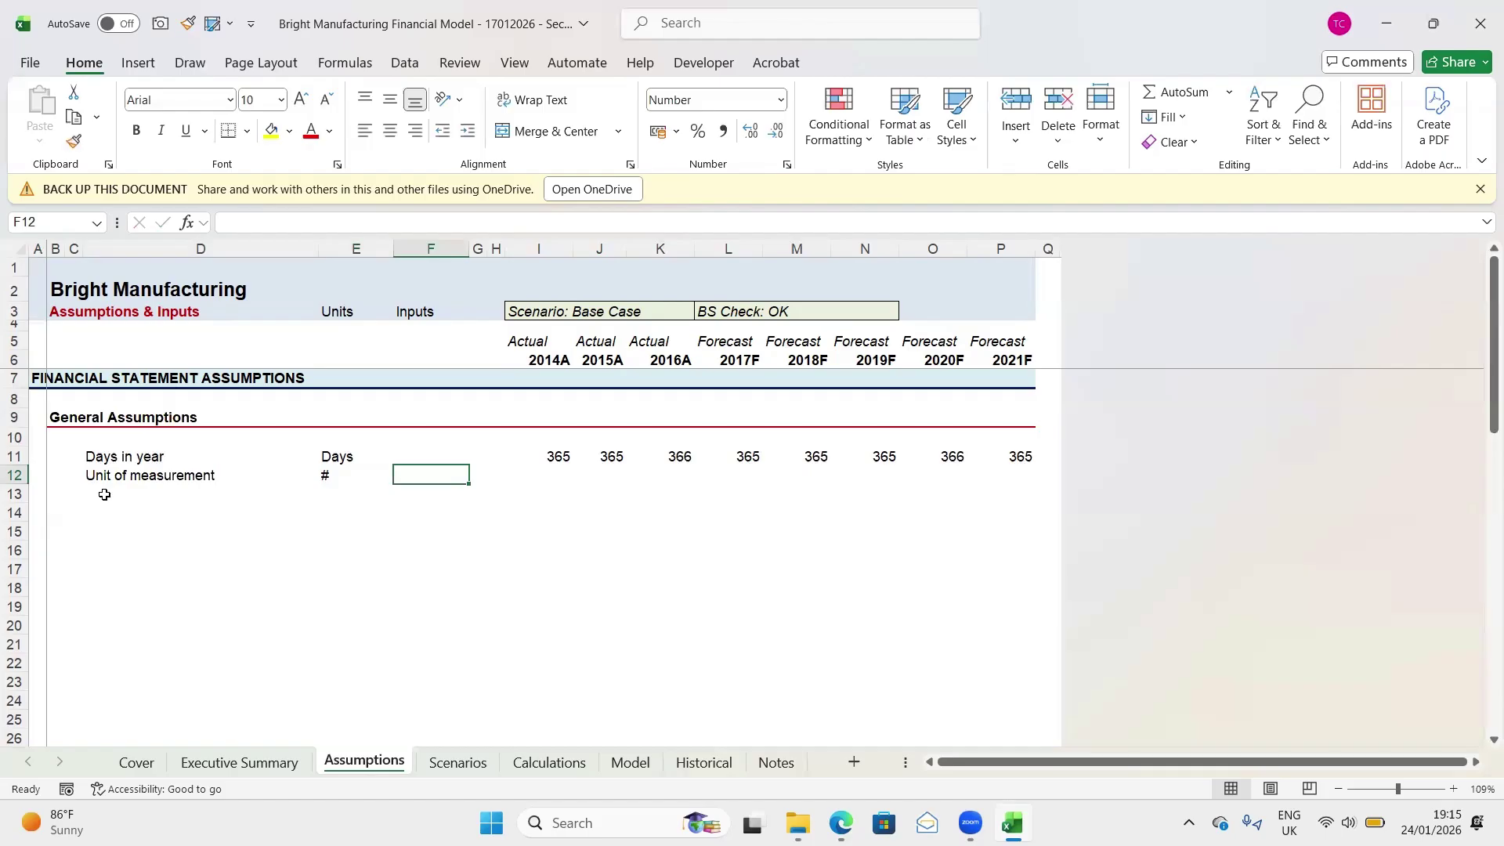
text(1000)
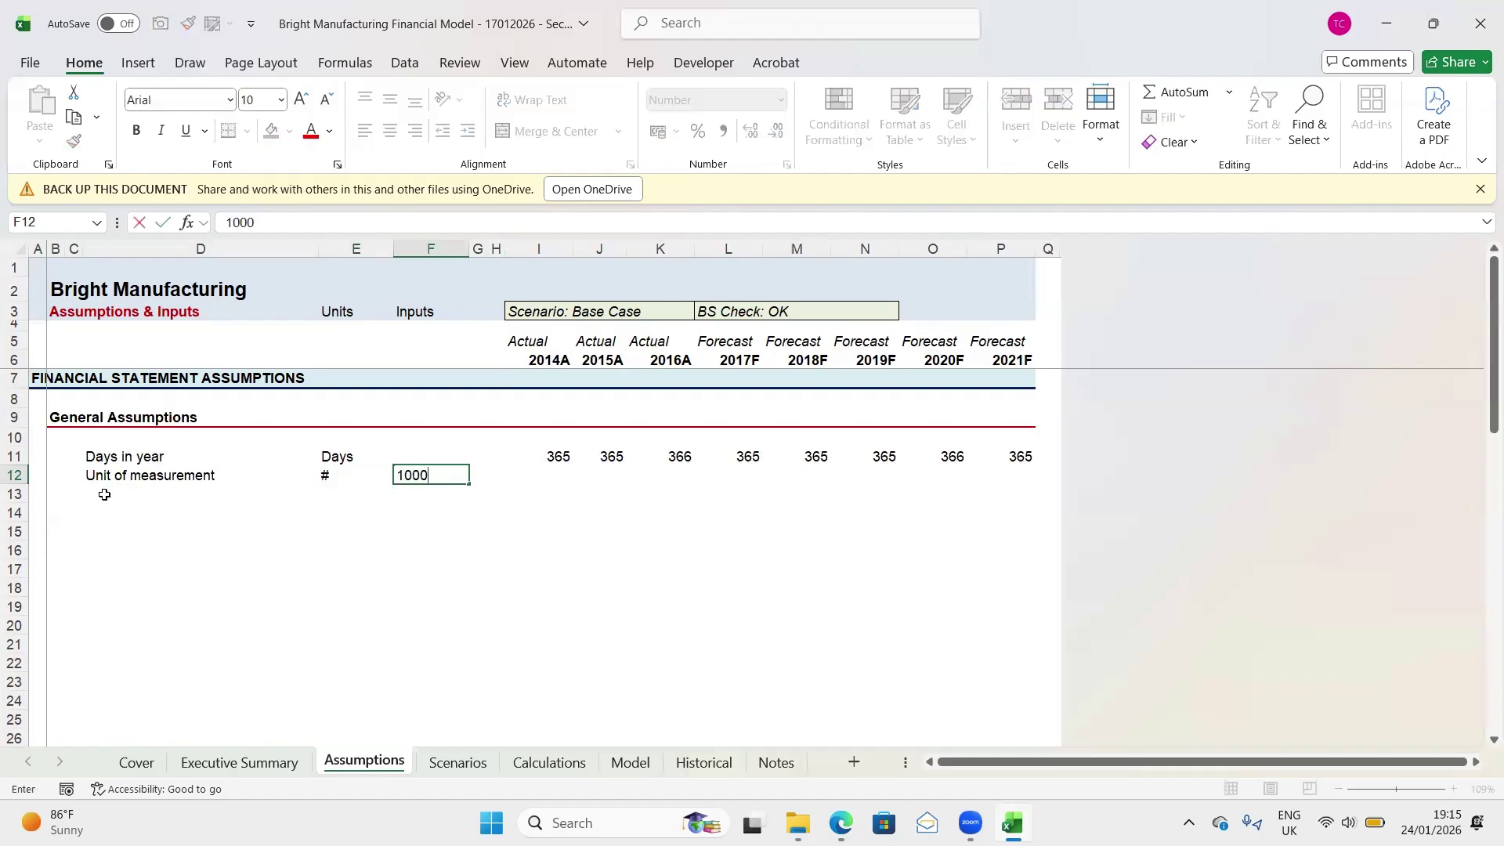
click(104, 495)
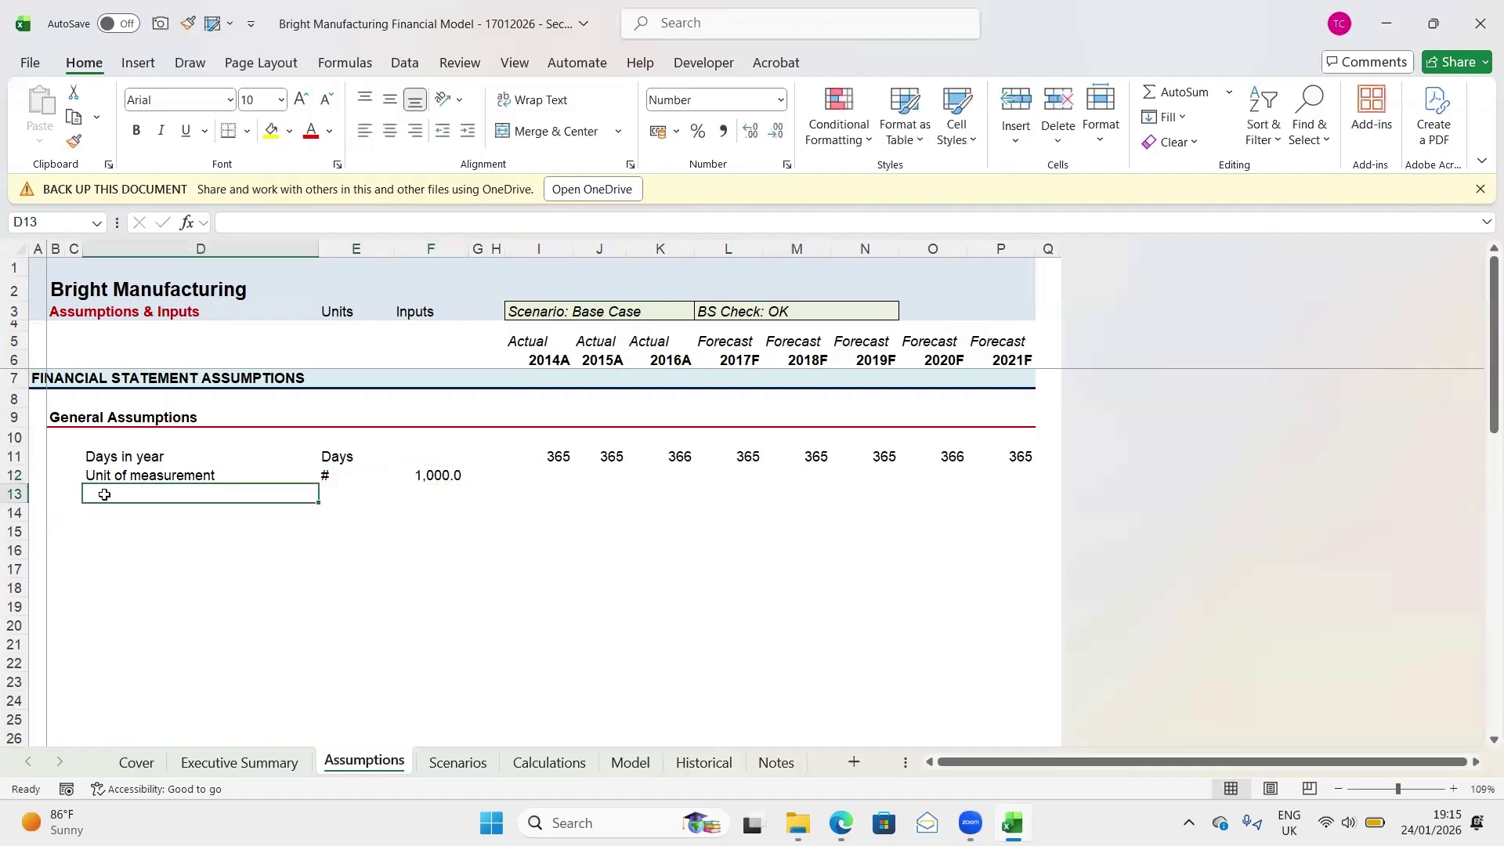
key(Up)
key(Right)
key(Right)
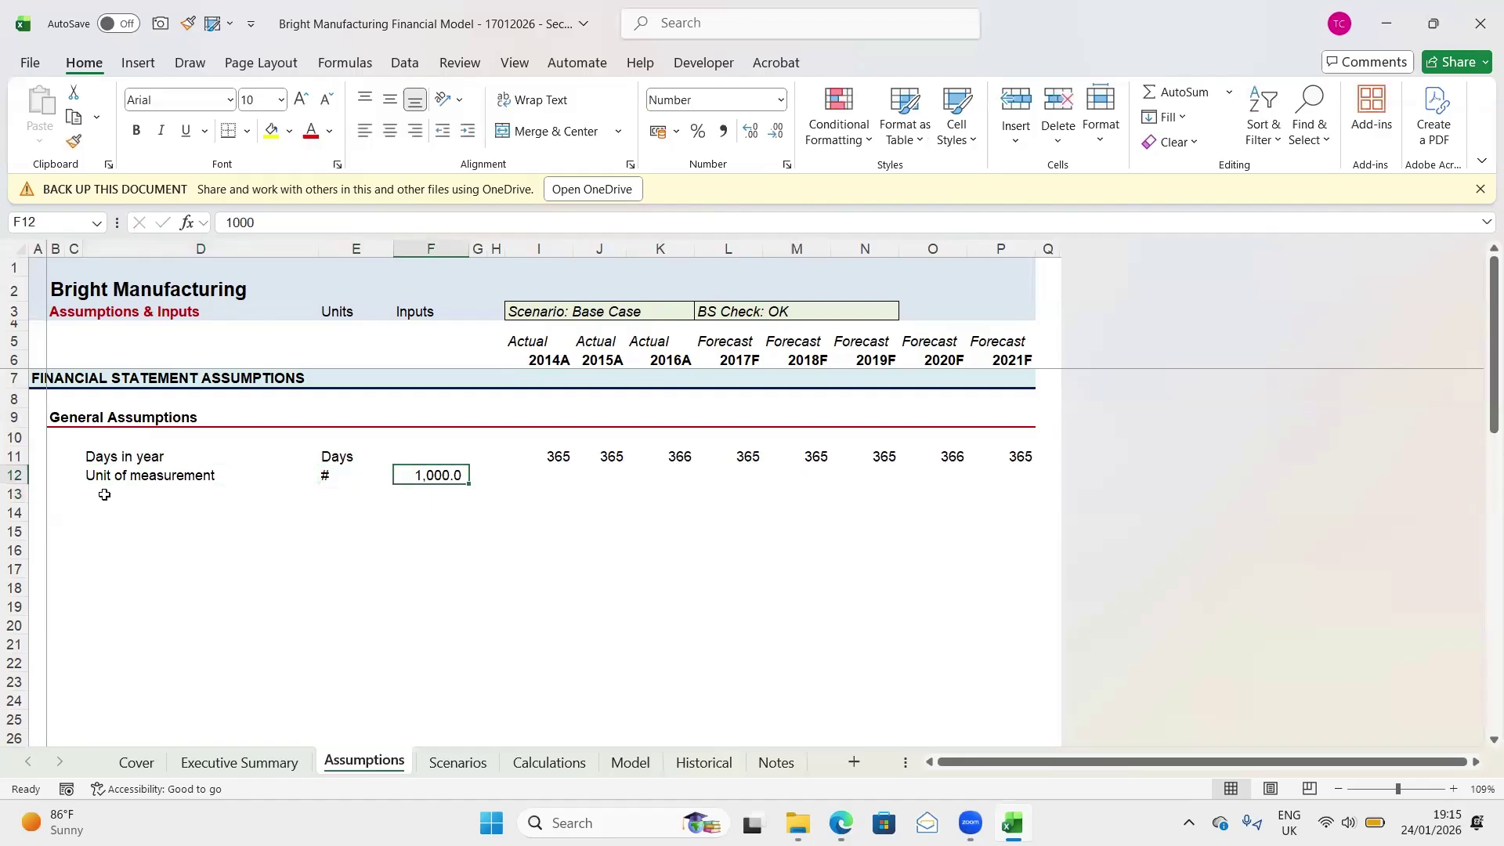
key(Left)
key(Left)
key(Right)
key(Right)
key(Left)
key(Left)
key(Left)
key(Right)
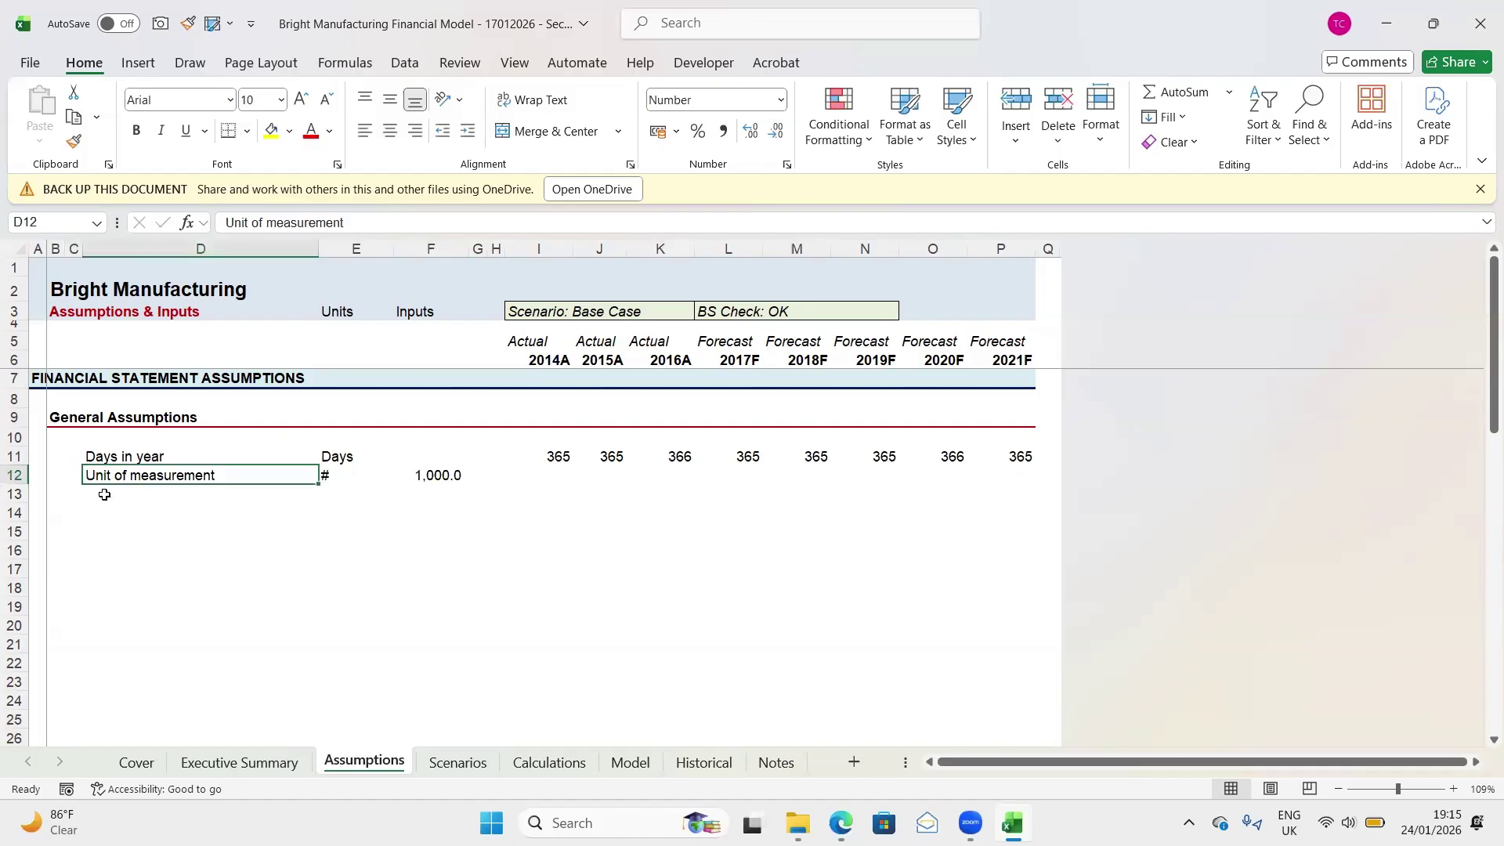
Add a Currency row in row 13, with Currency as the unit and $ as the input
key(Down)
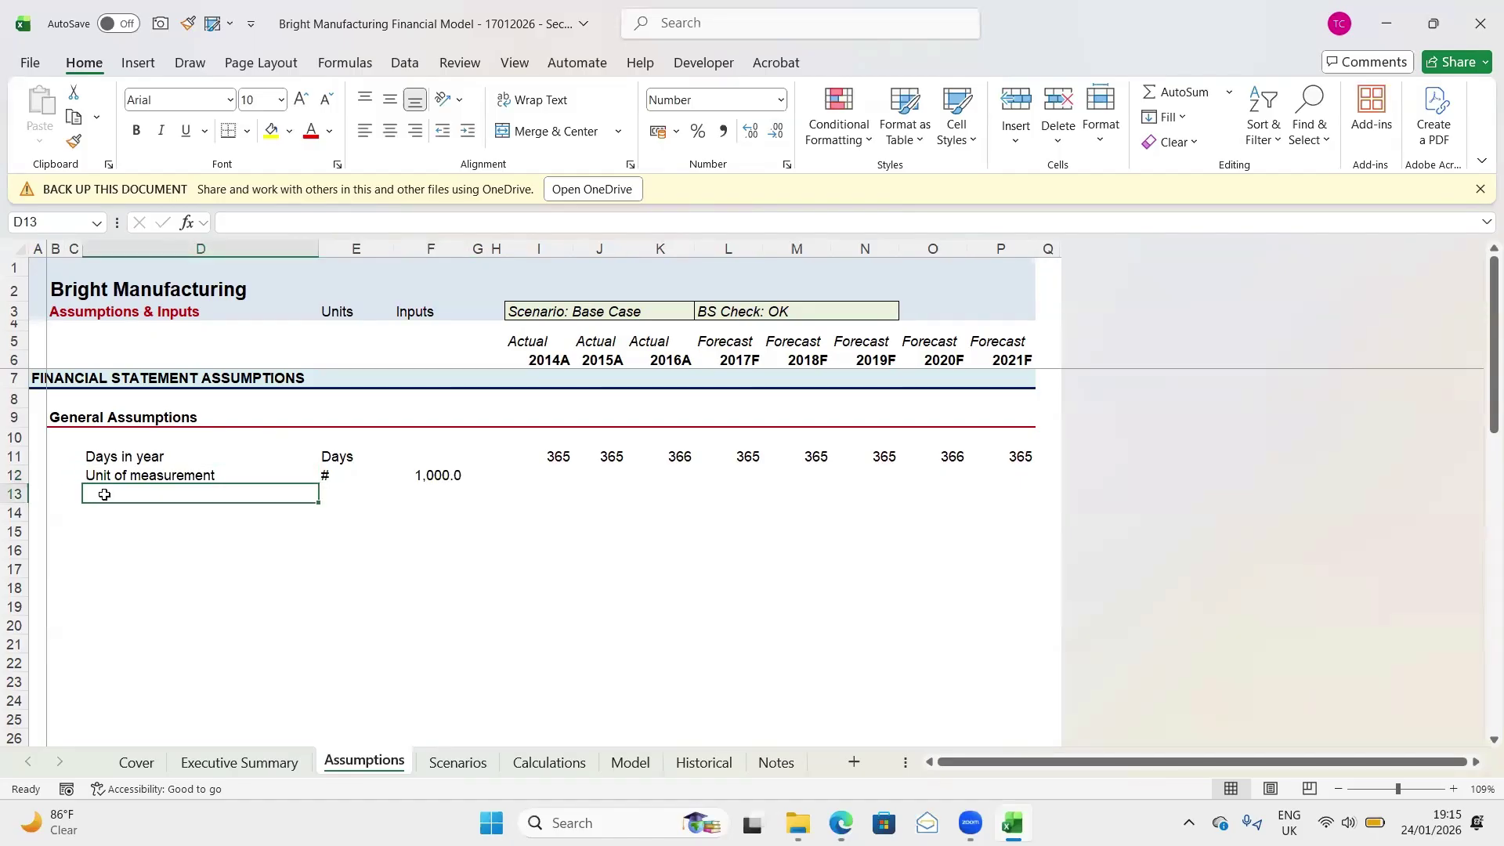
text(Currency)
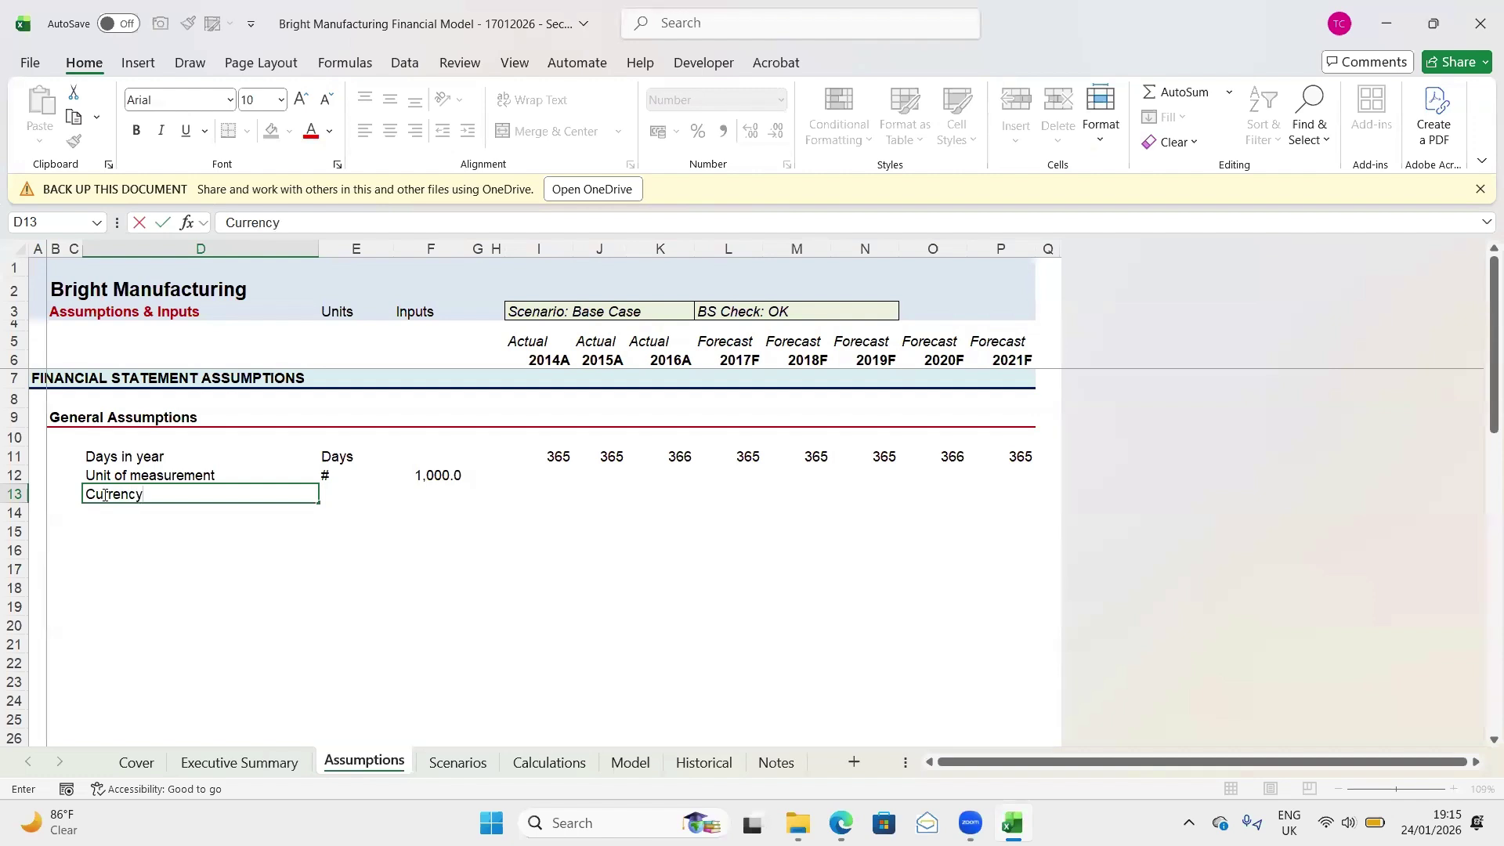
key(Right)
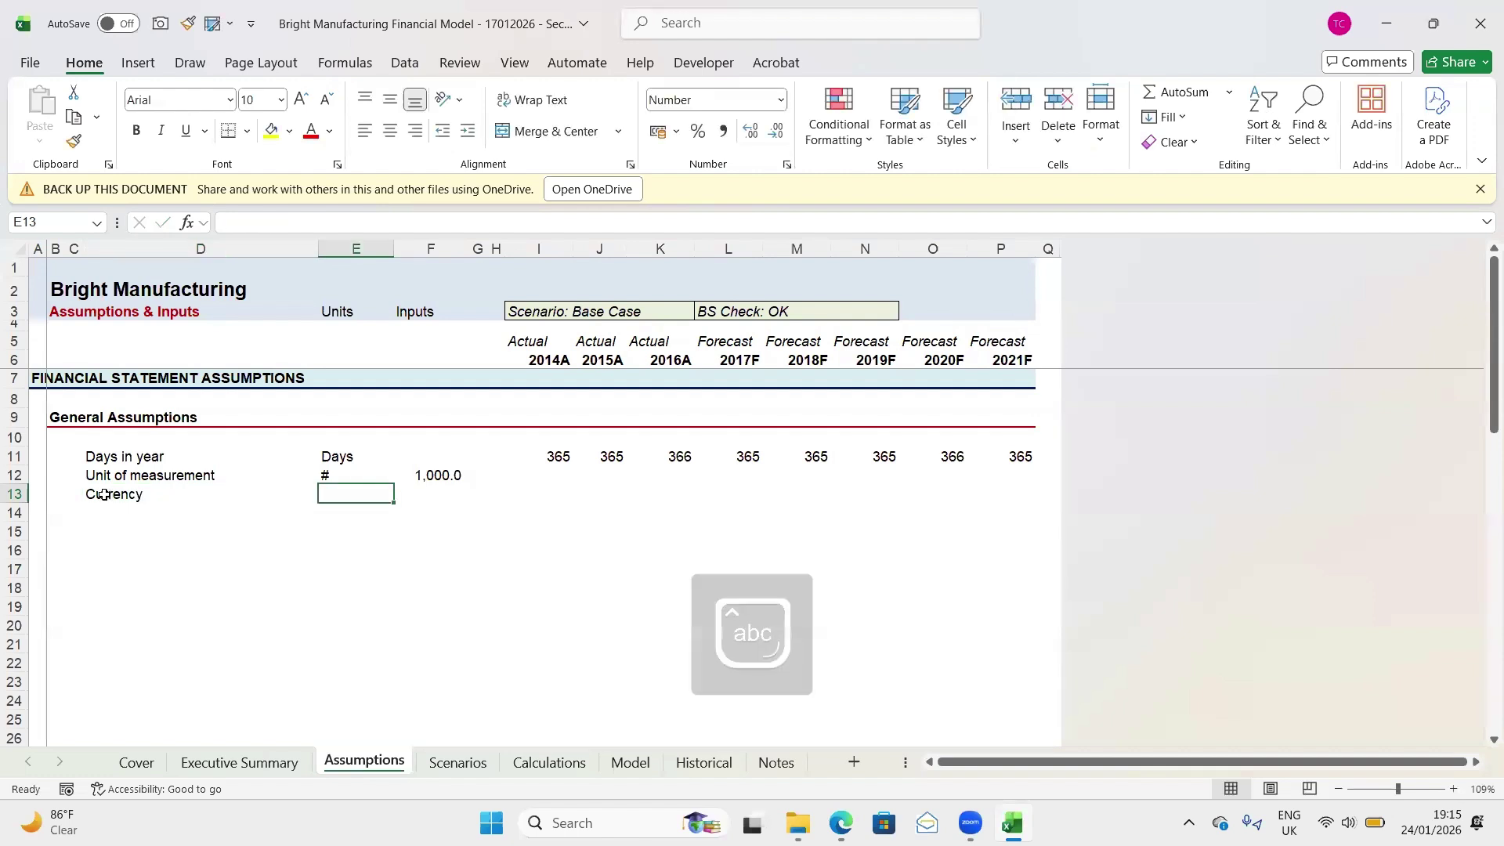
text(C)
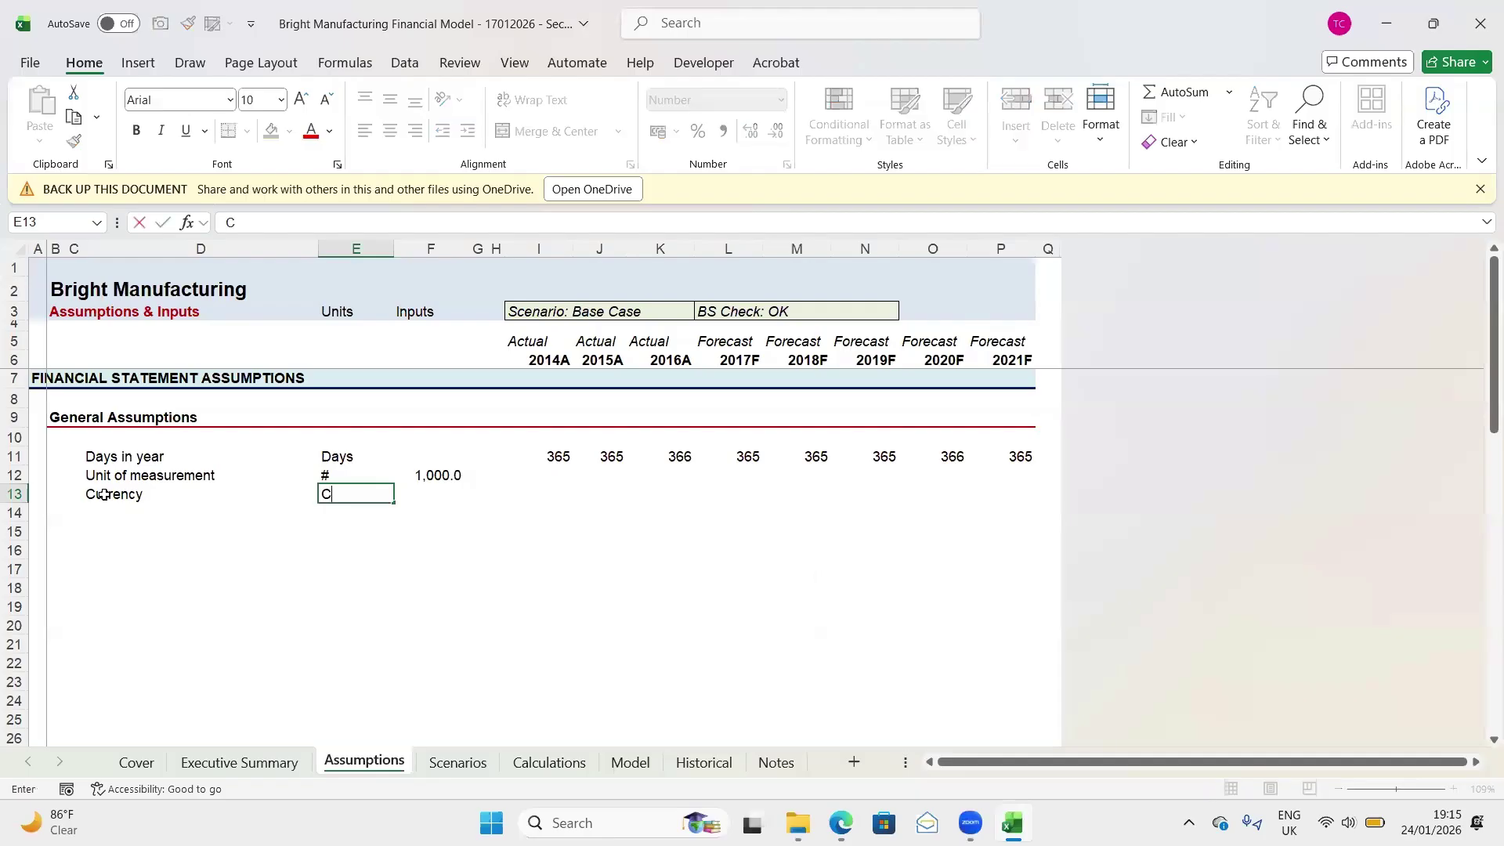
text(urrency)
key(Right)
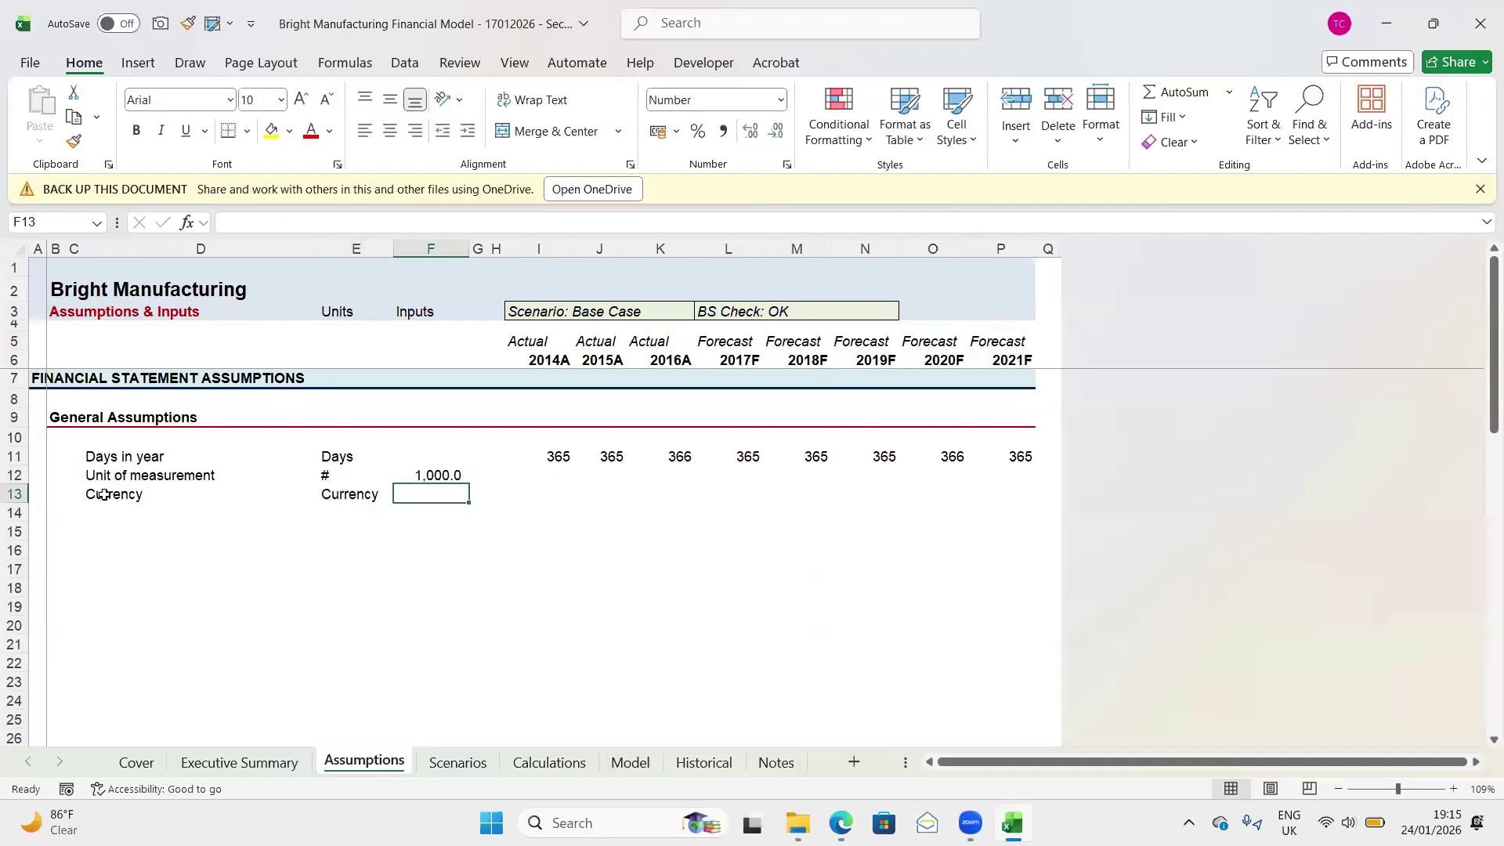
text($)
key(Return)
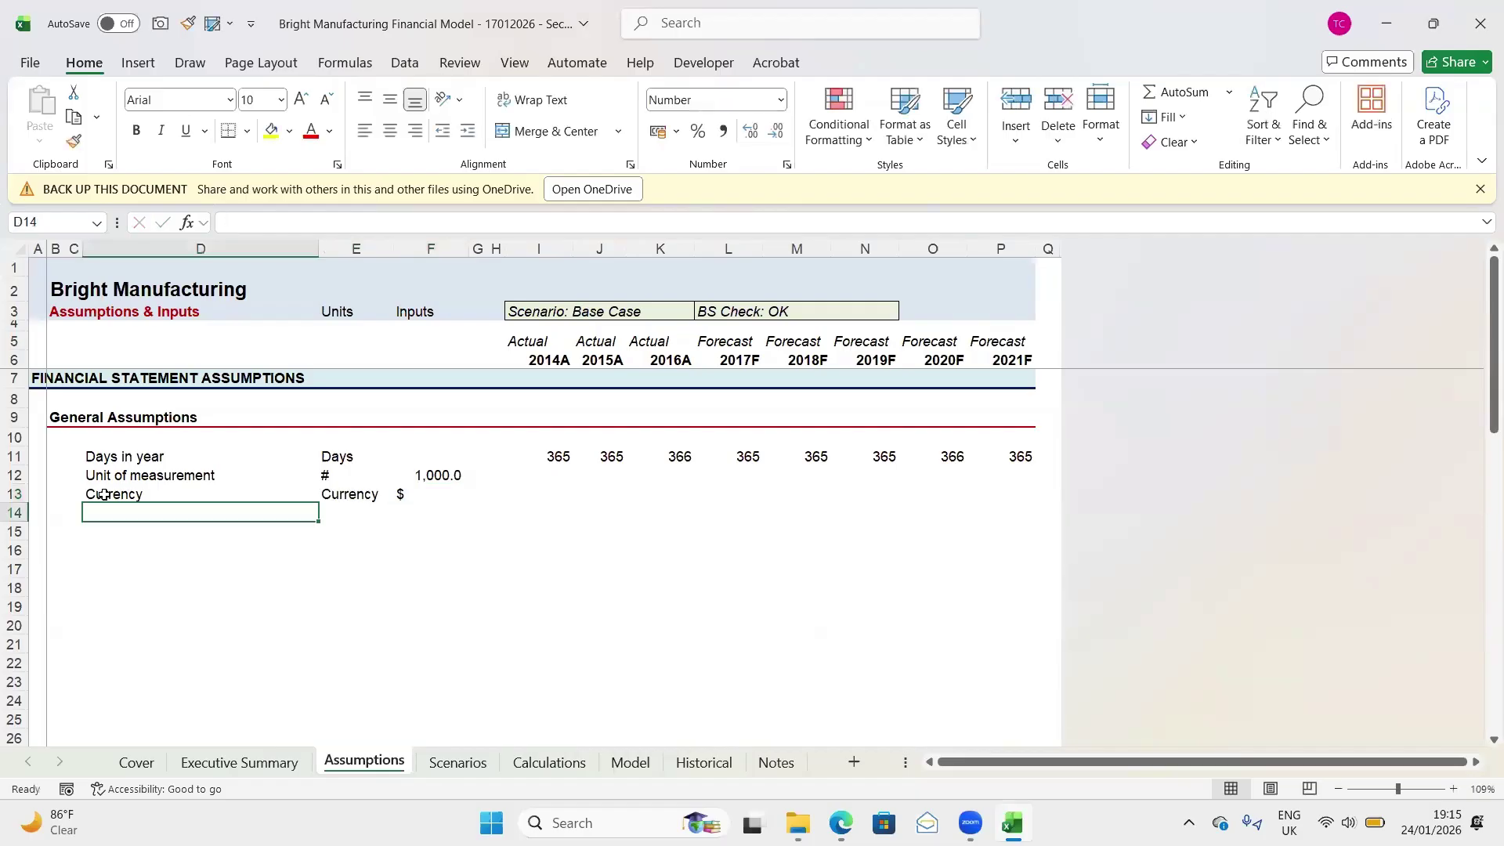
click(104, 494)
key(Down)
key(Down)
key(Down)
key(Up)
key(Up)
key(Up)
key(Up)
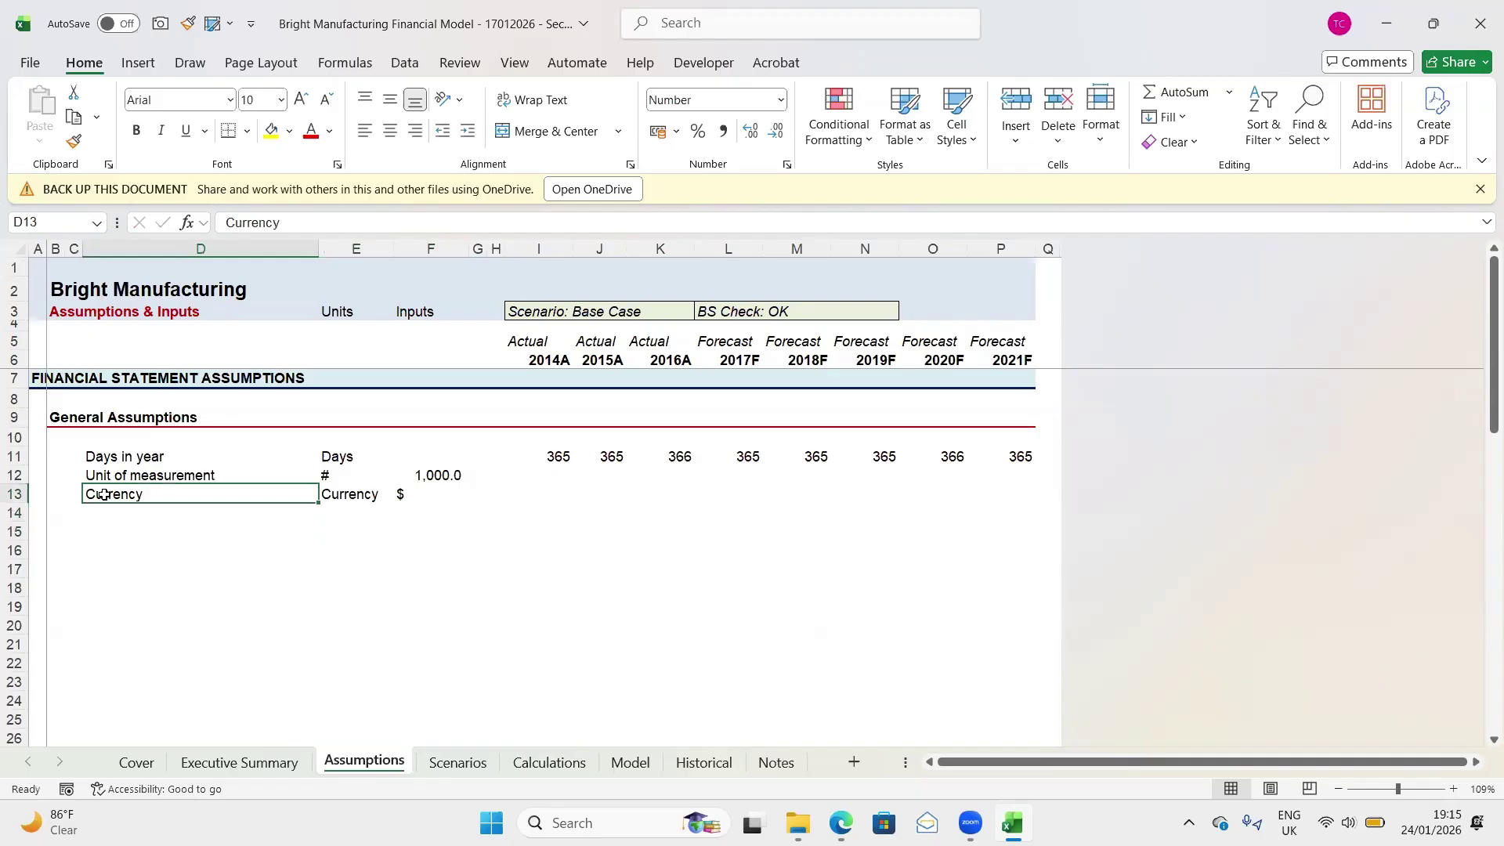
key(Up)
key(Down)
key(Down)
key(Down)
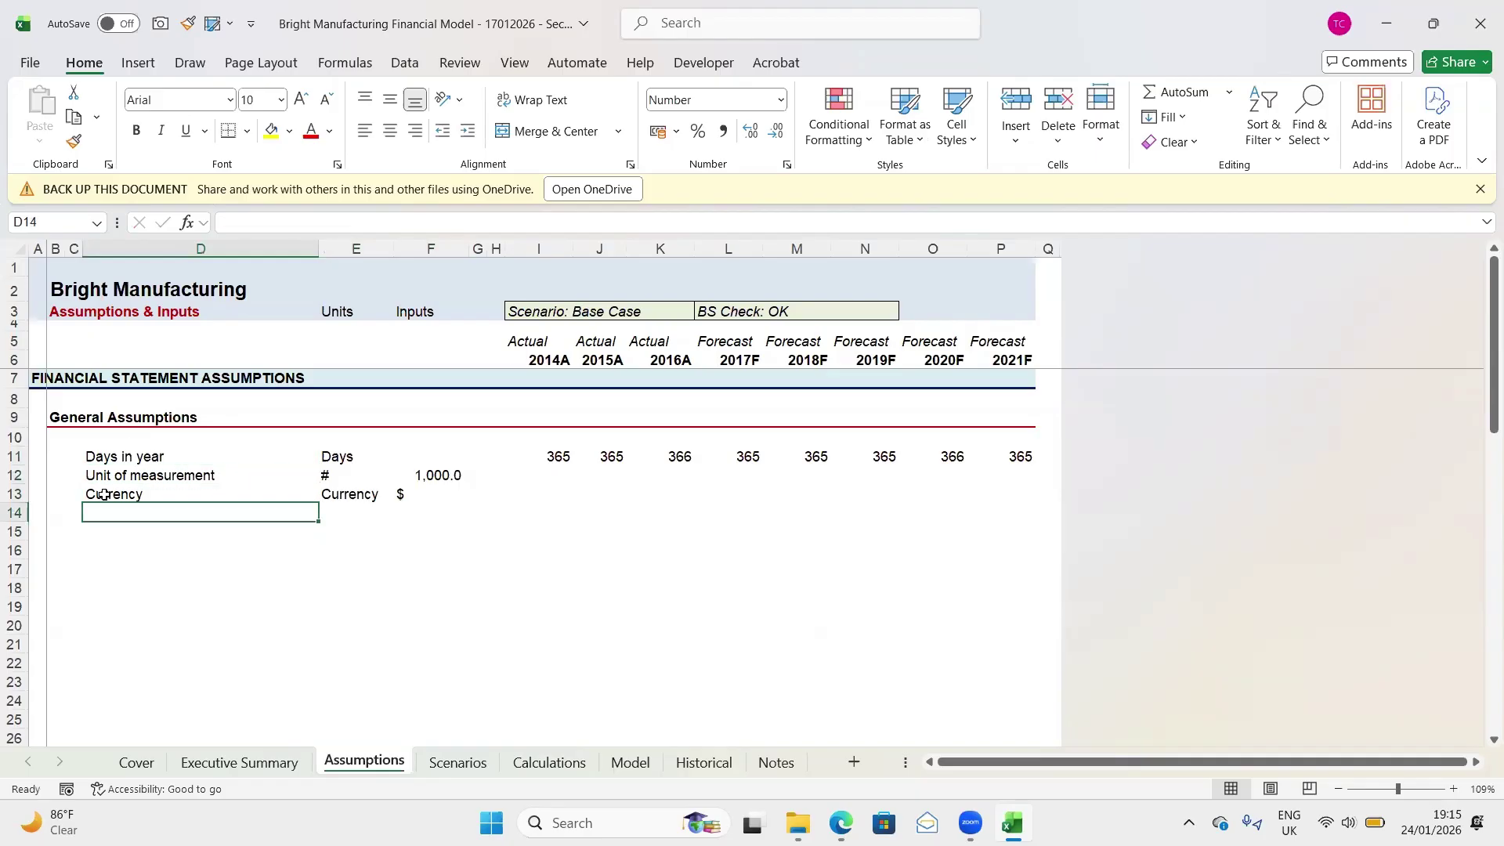
key(Up)
key(Up)
key(Up)
key(Down)
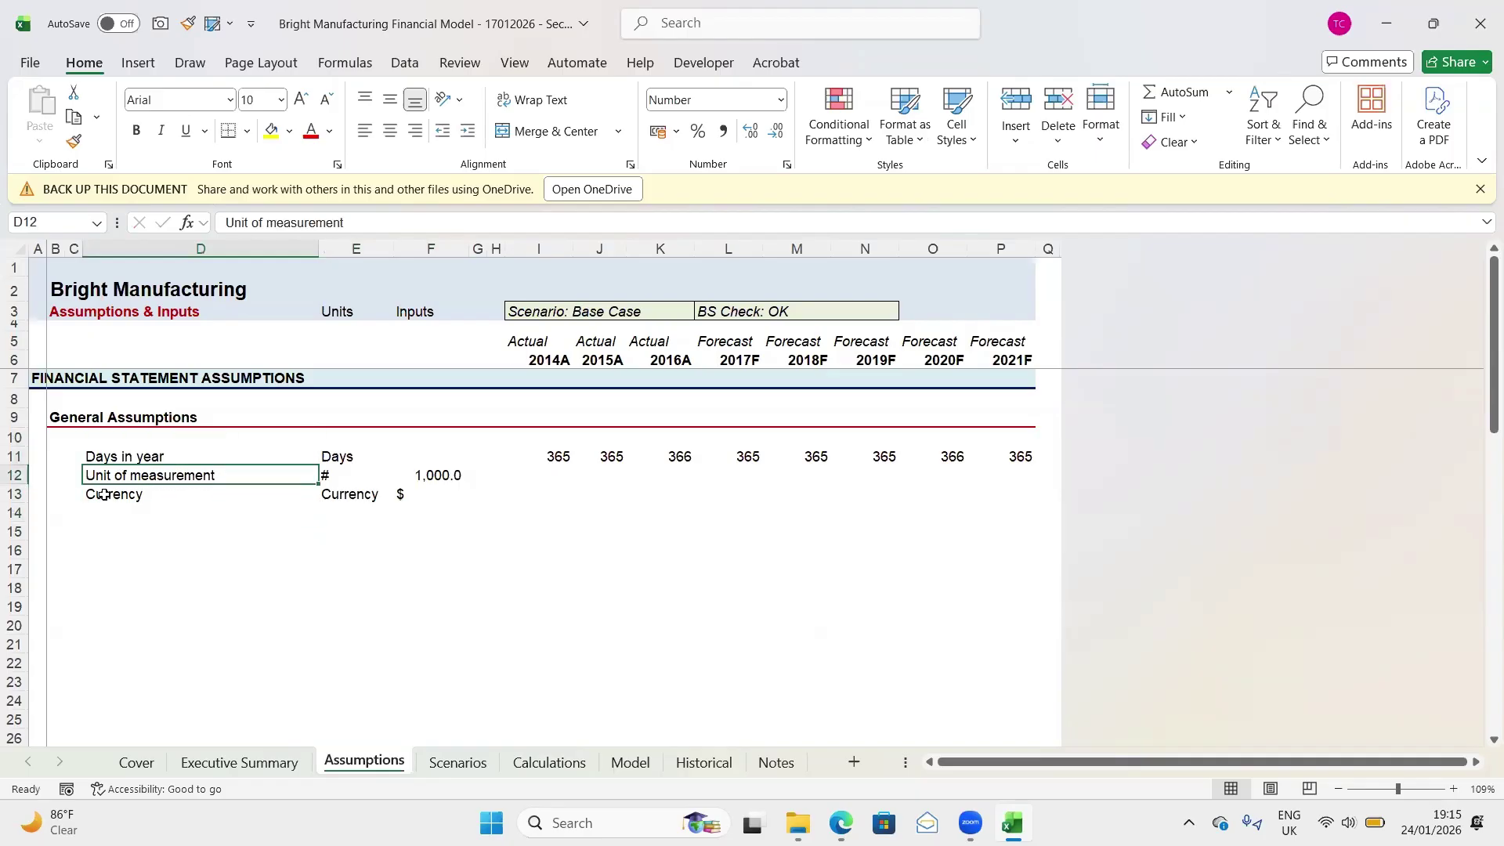
key(Down)
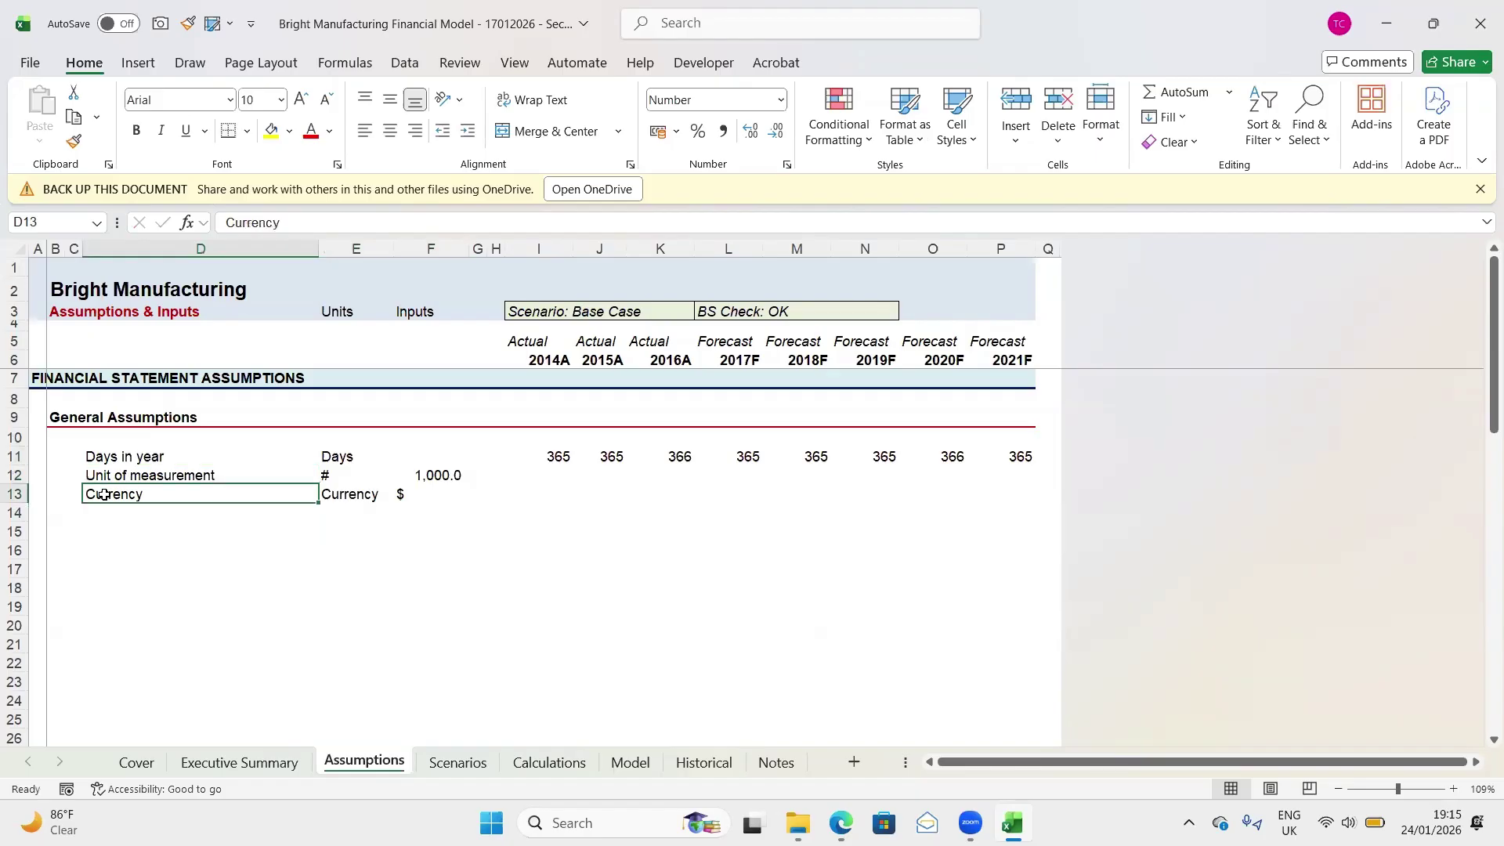
key(Up)
key(Up)
key(Down)
key(Down)
key(Down)
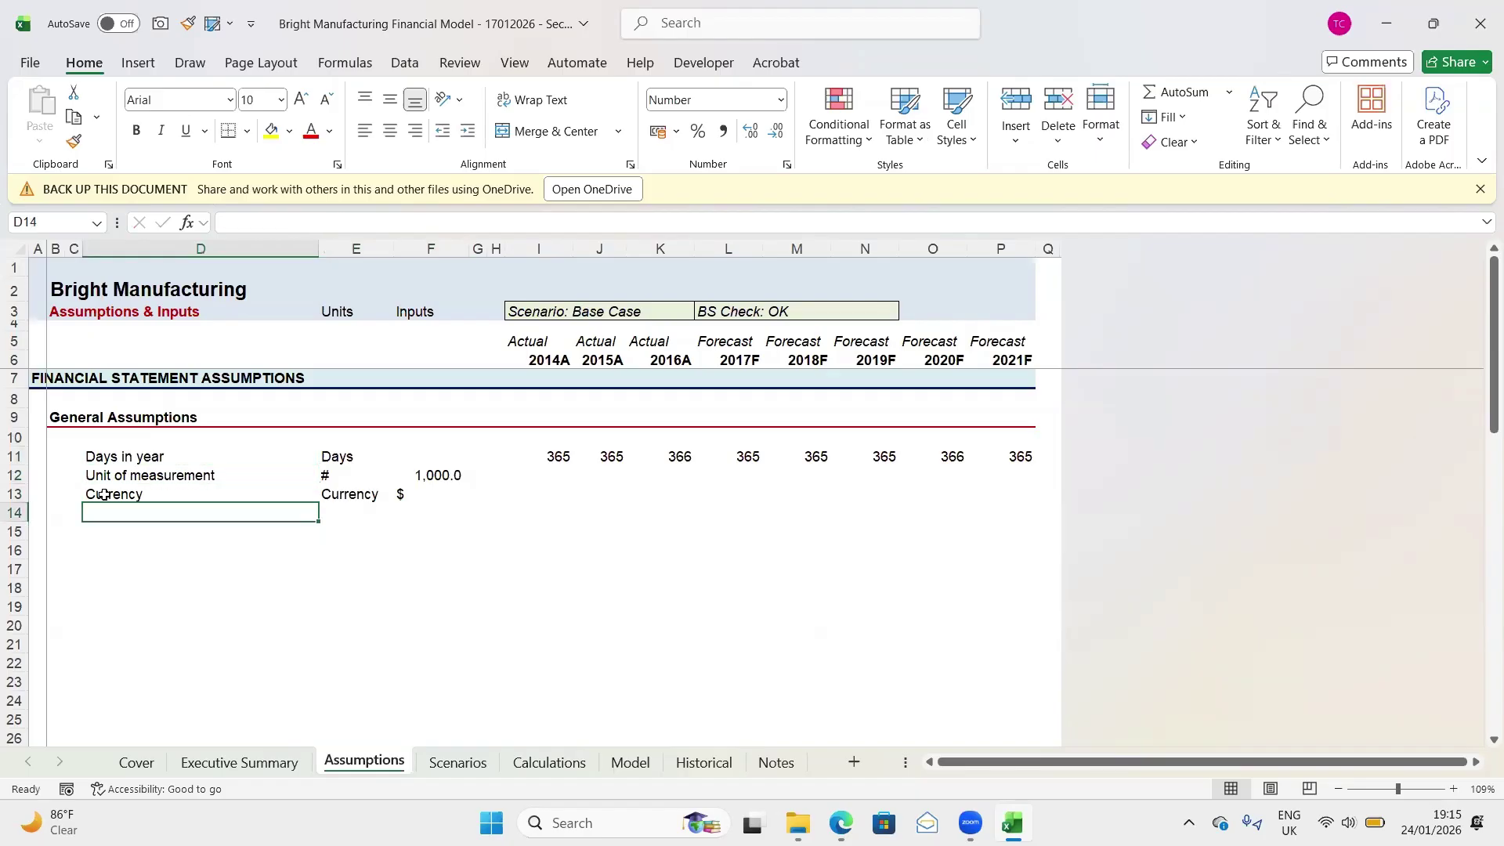
key(Down)
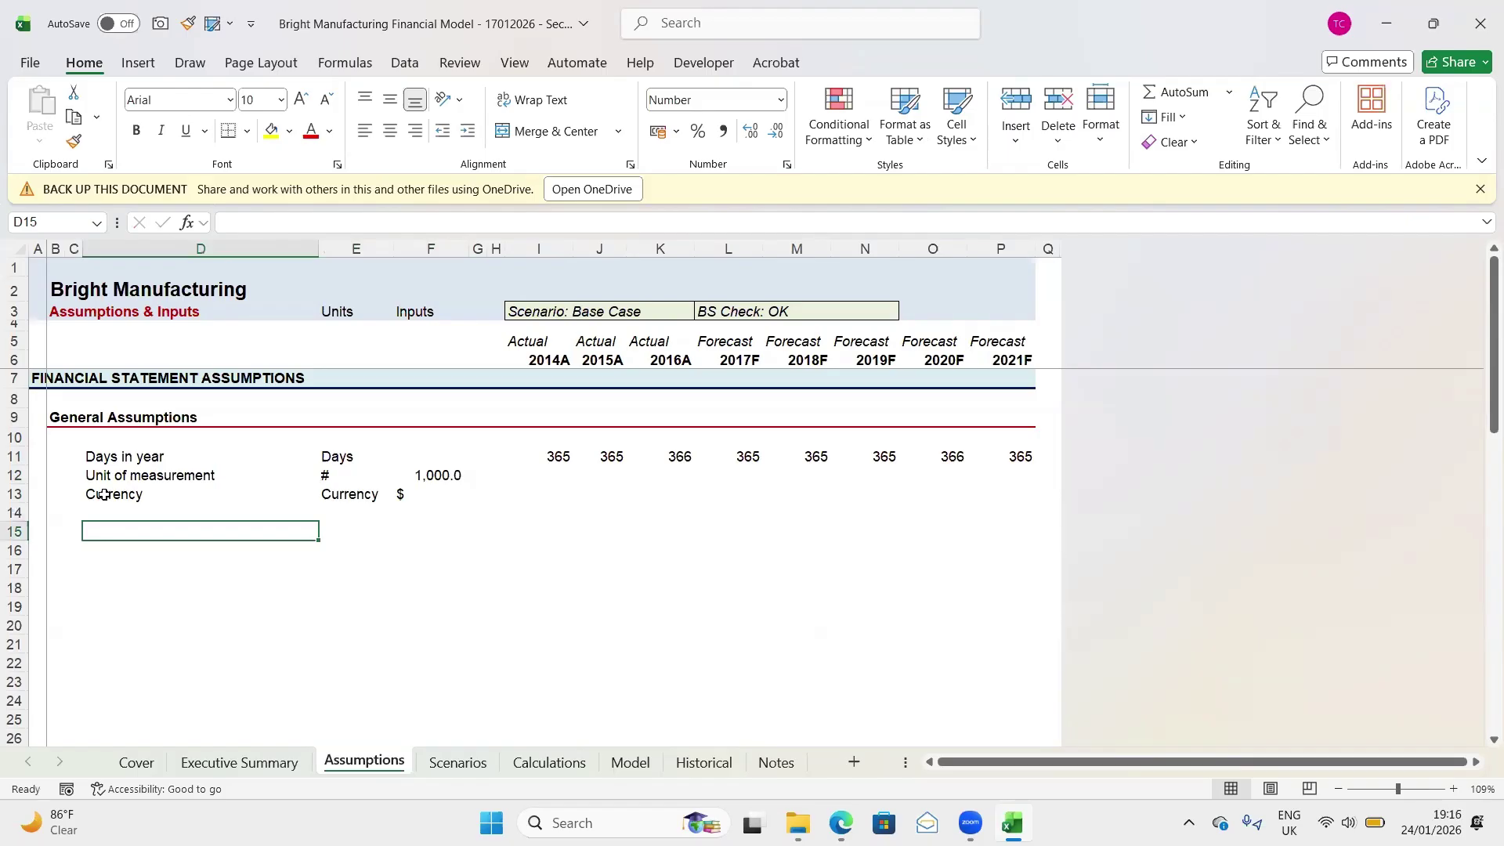
Copy the General Assumptions heading row 9 to row 15
key(Left)
key(Left)
key(Up)
key(Up)
key(Up)
key(Up)
key(Up)
key(Up)
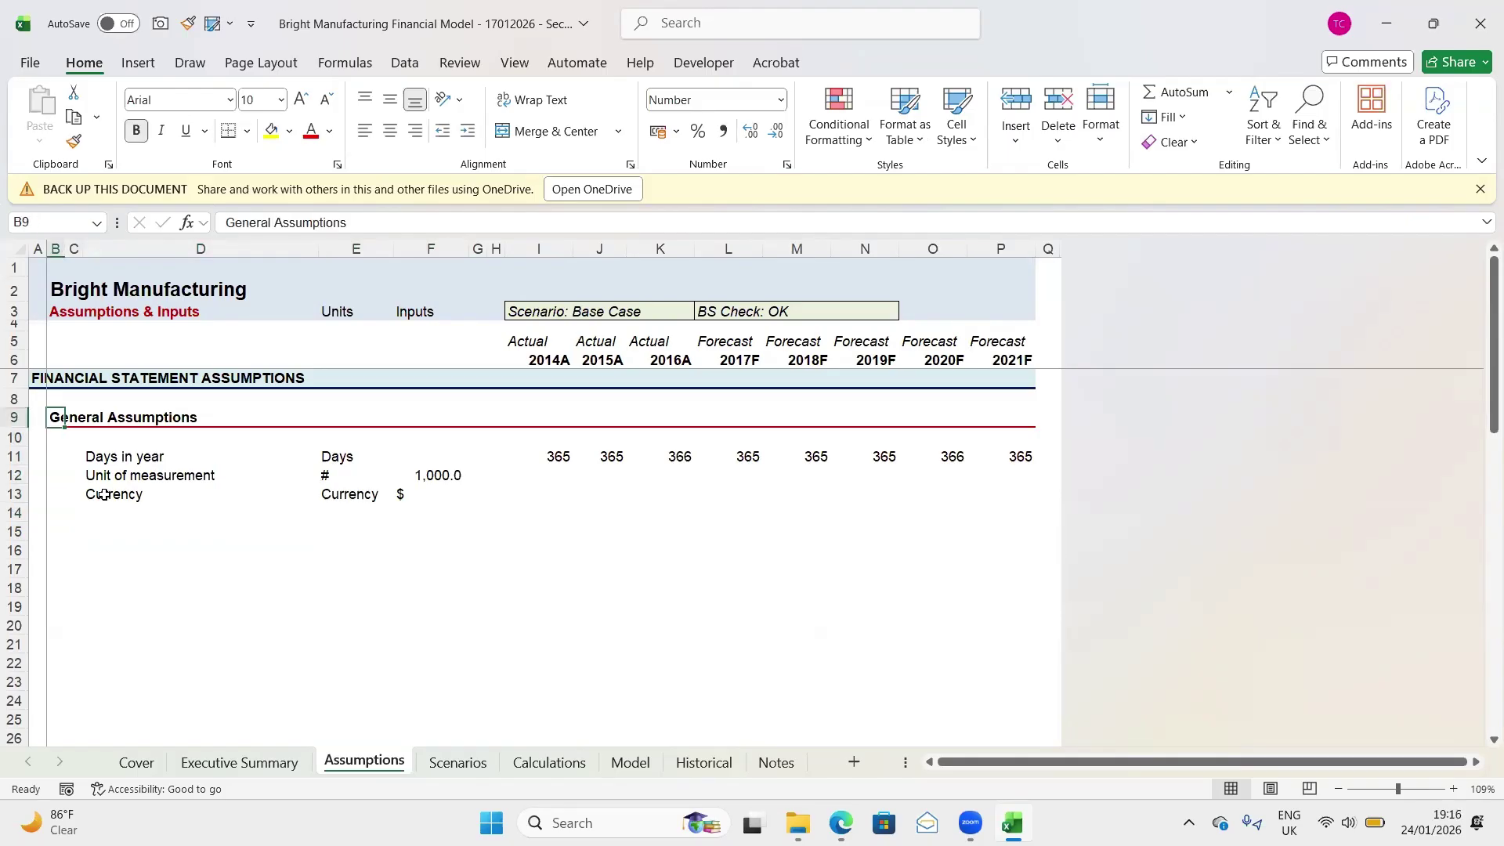
key(shift+space)
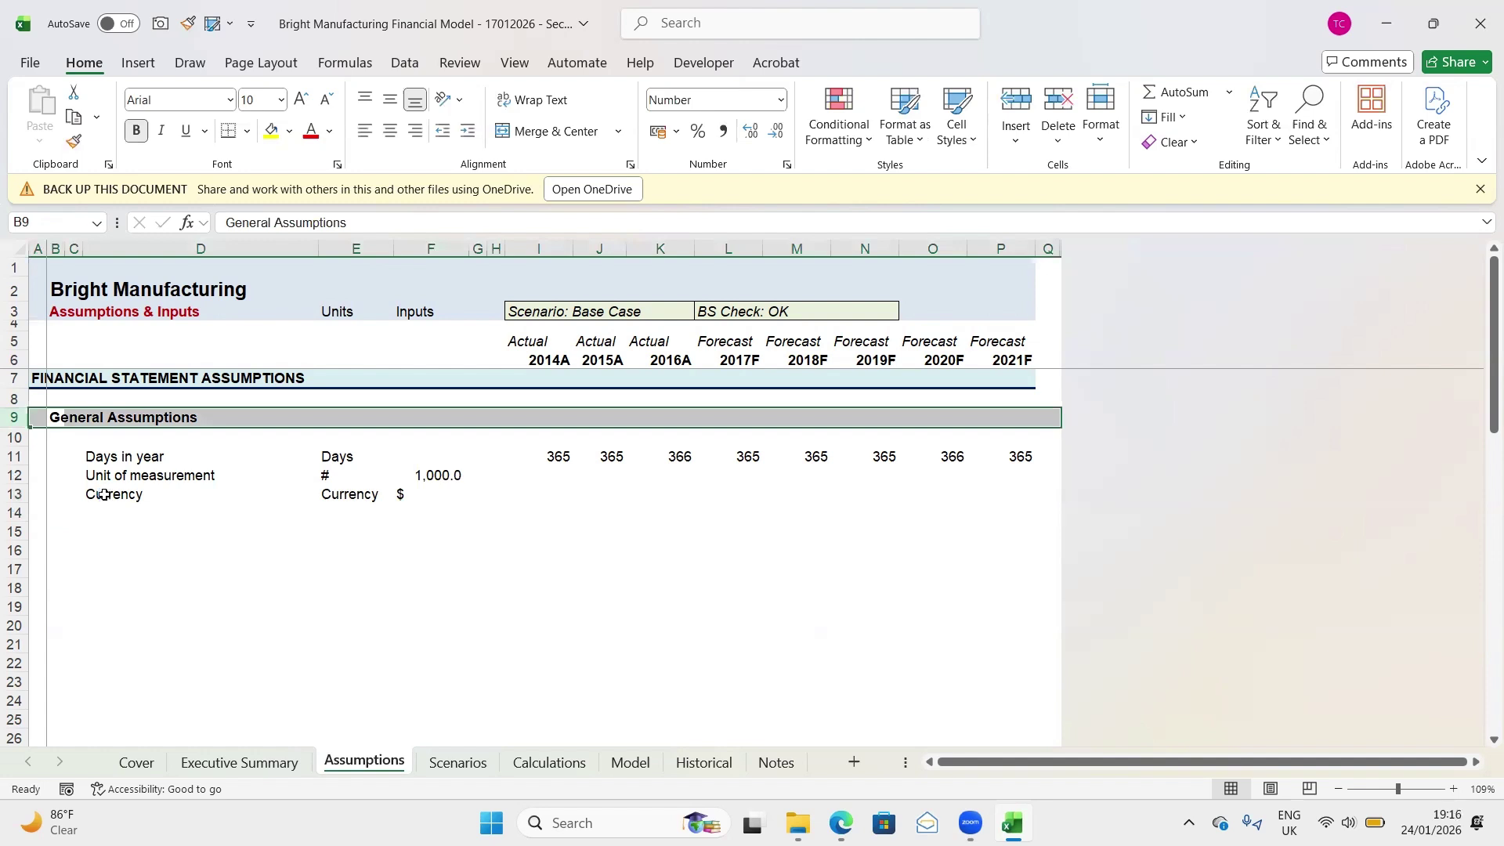
key(ctrl+c)
key(Down)
key(Down)
key(Down)
key(Down)
key(Down)
key(Down)
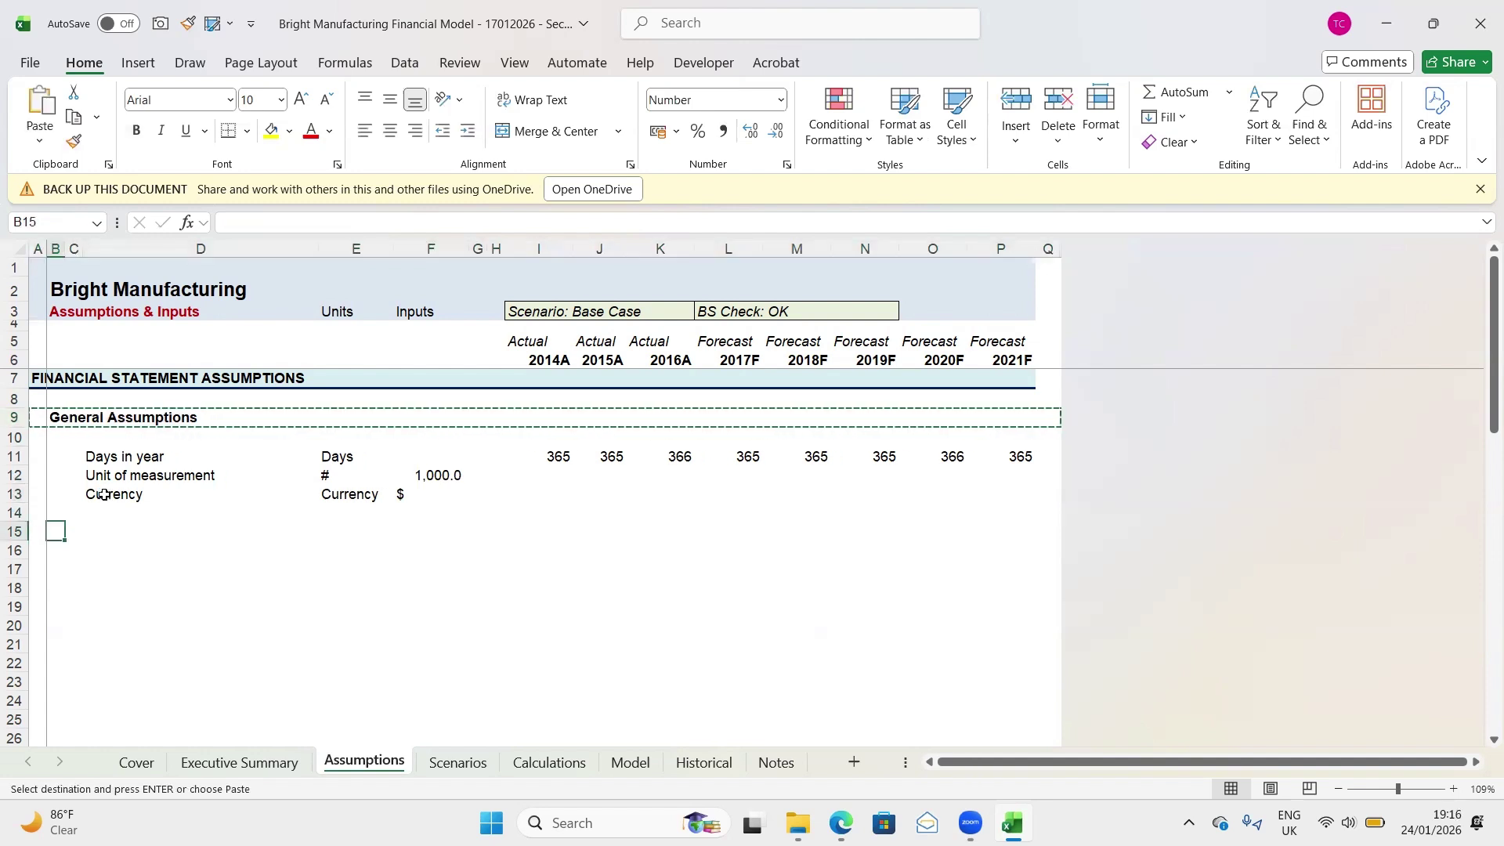
key(shift+space)
key(ctrl+v)
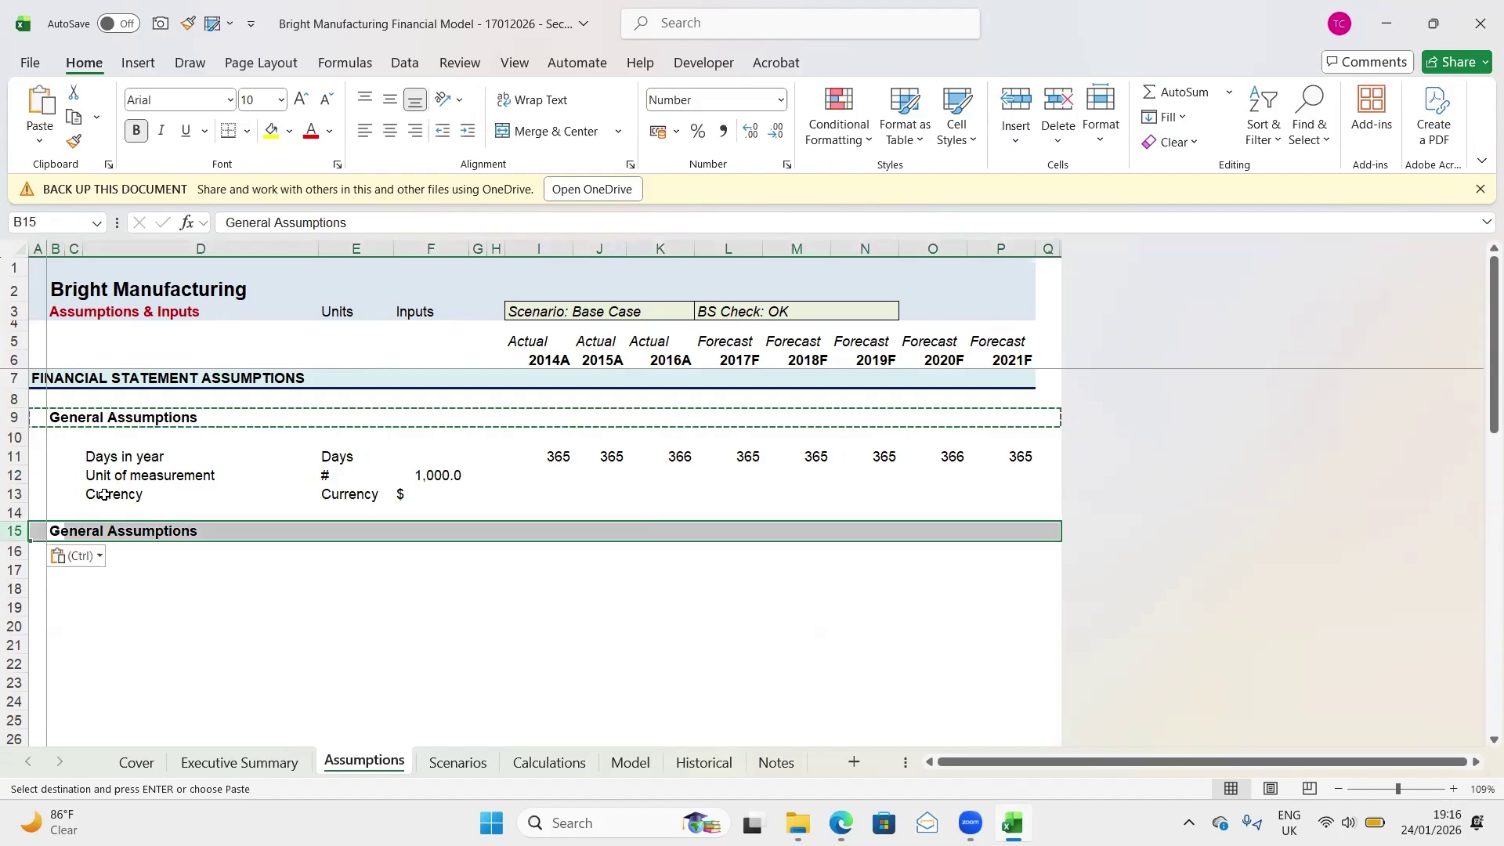
Replace the copied heading text in cell B15 with Cell Style Guide
key(Down)
key(Up)
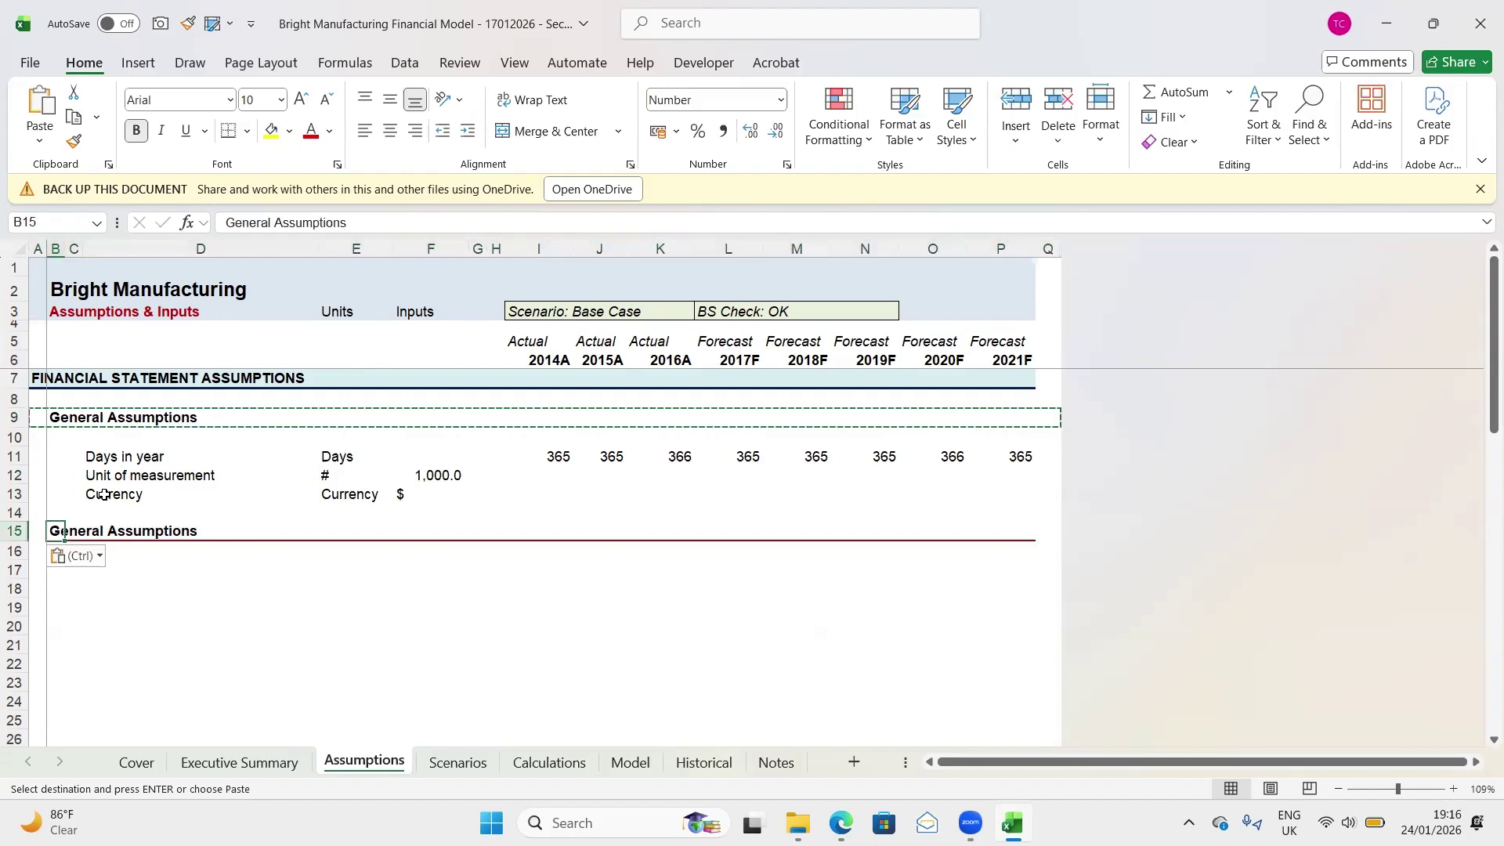
text(G)
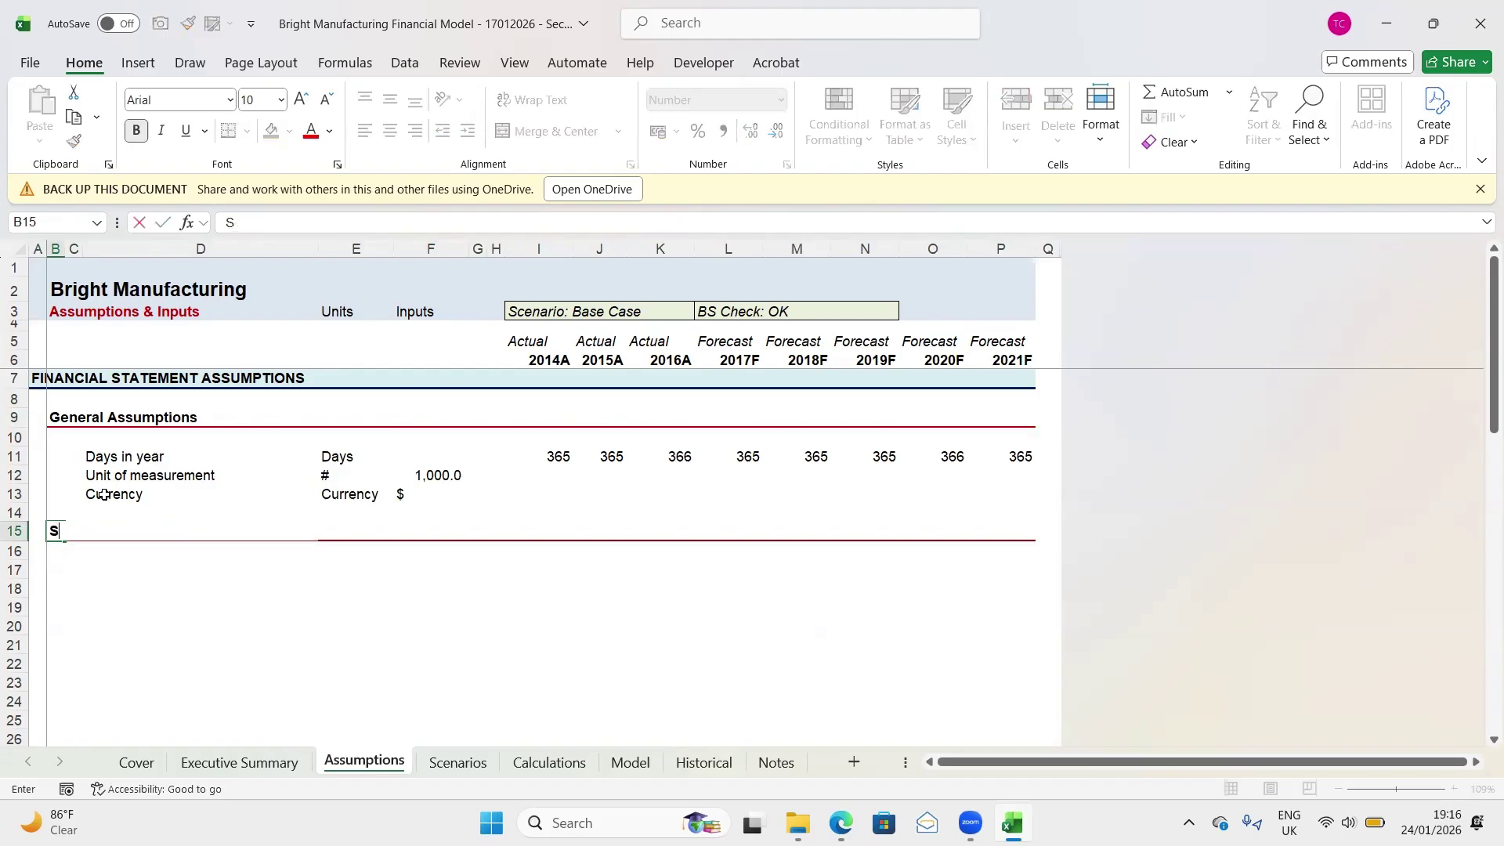
key(BackSpace)
text(Ce)
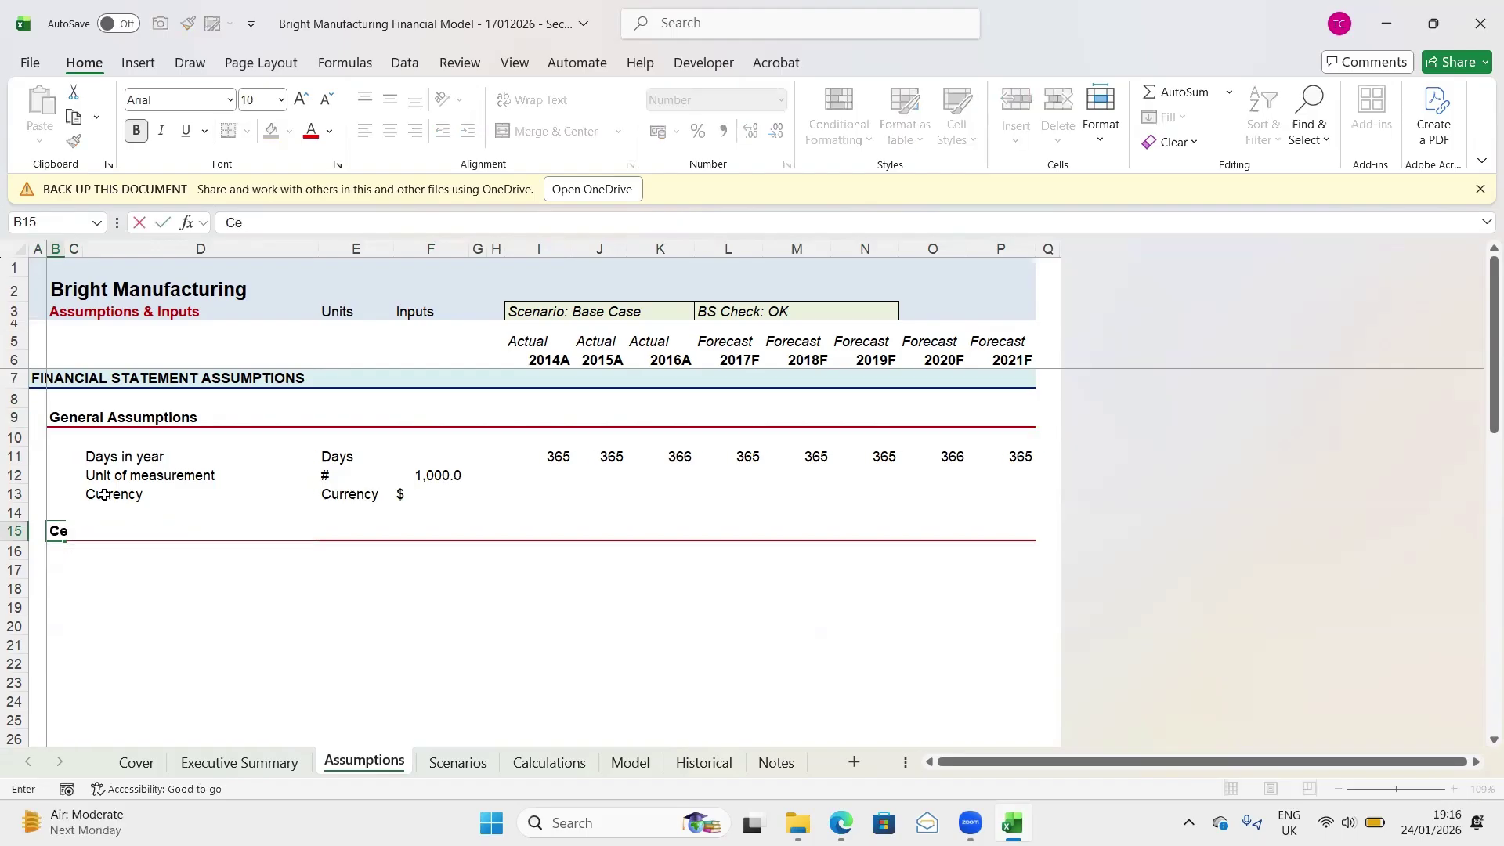
text(ll Style Guide)
key(Return)
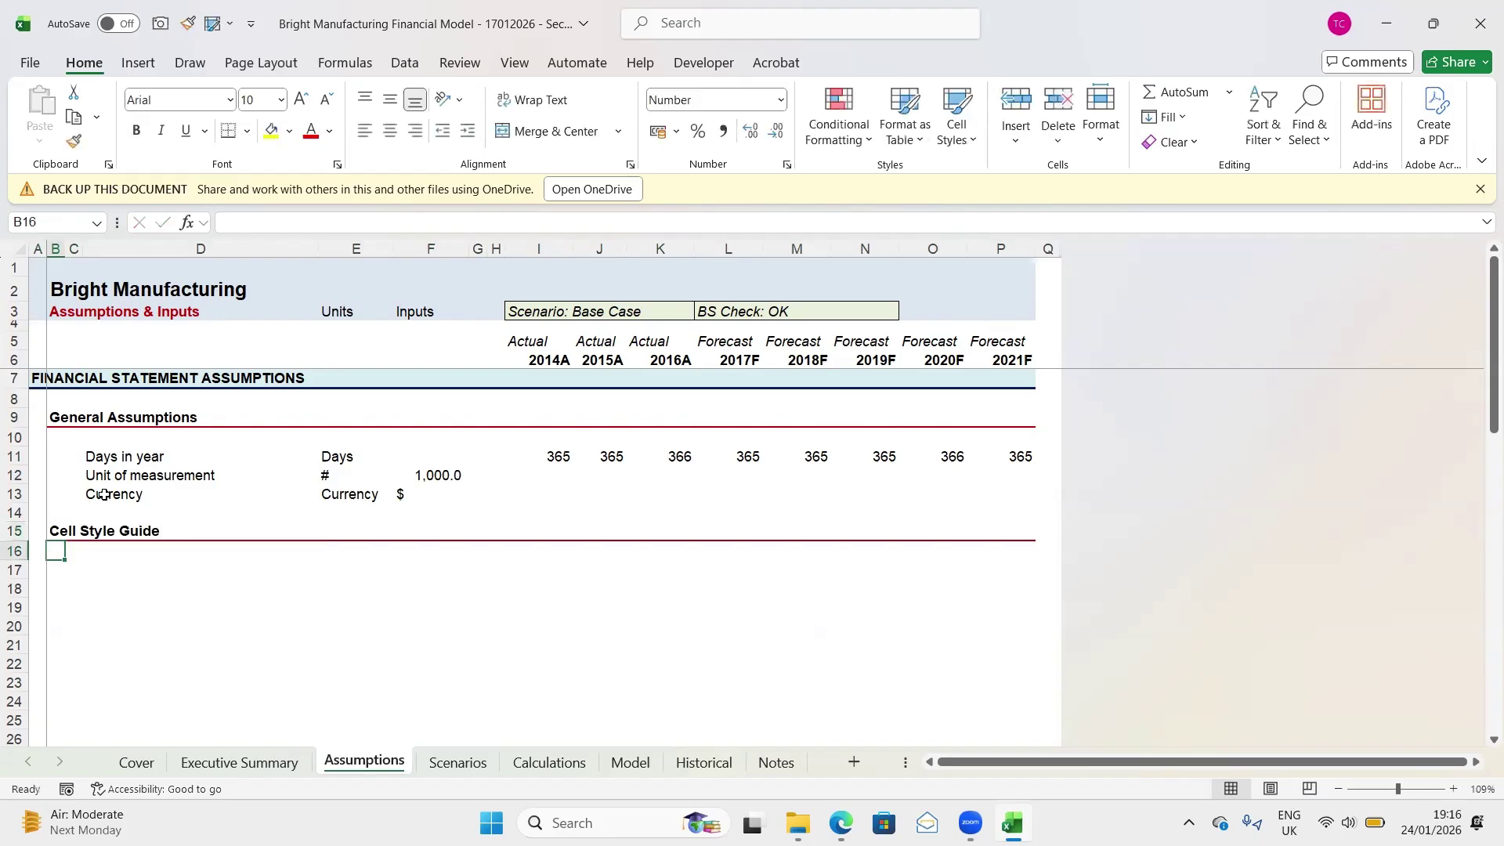
Review the General Assumptions entries, including the Days in year formulas across row 11
key(Down)
key(Down)
key(Up)
key(Up)
key(Down)
key(Right)
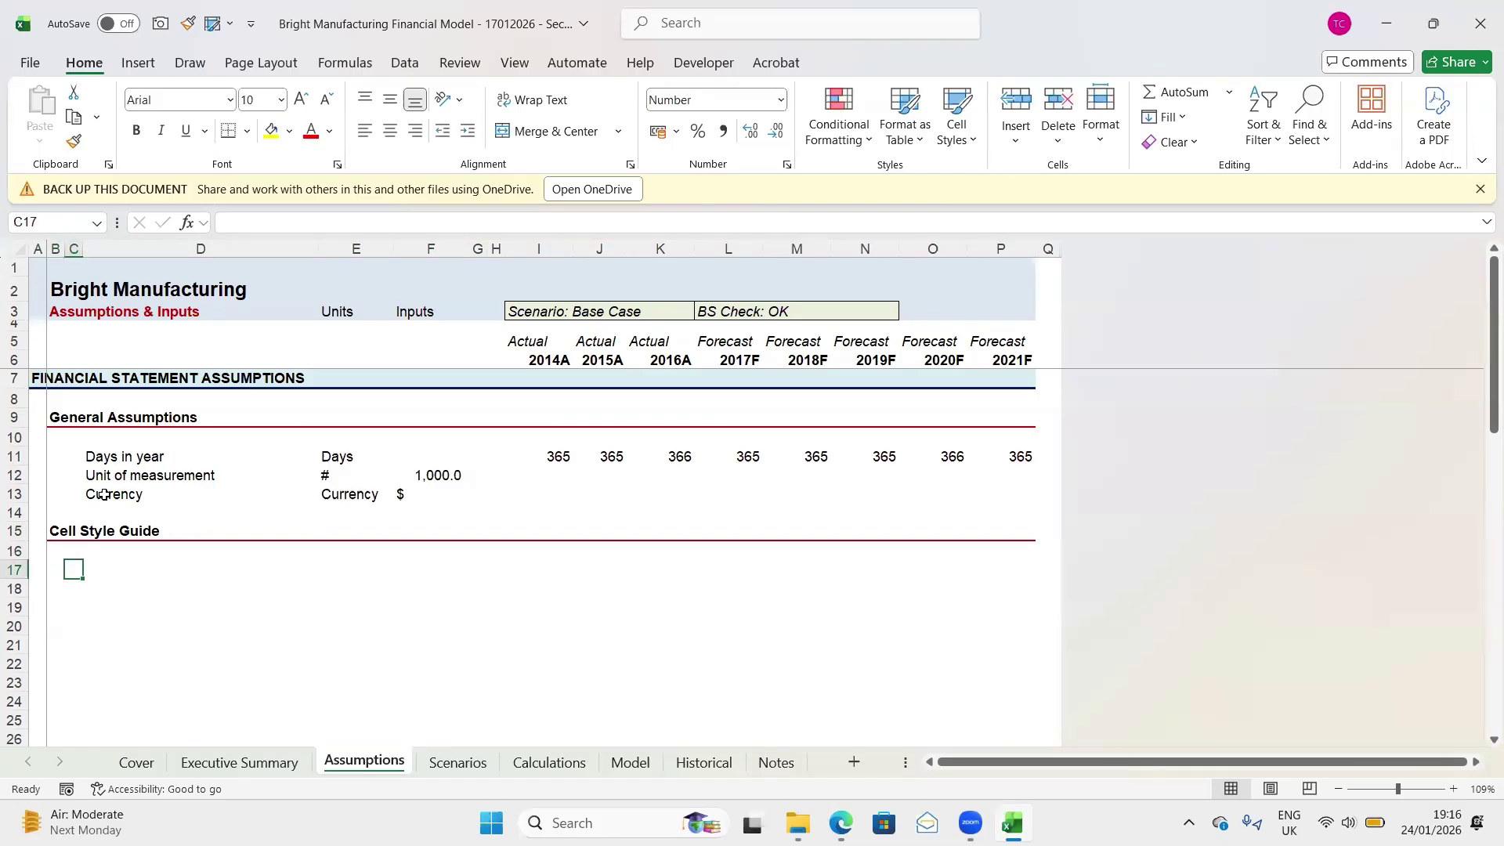
key(Right)
key(Left)
key(Right)
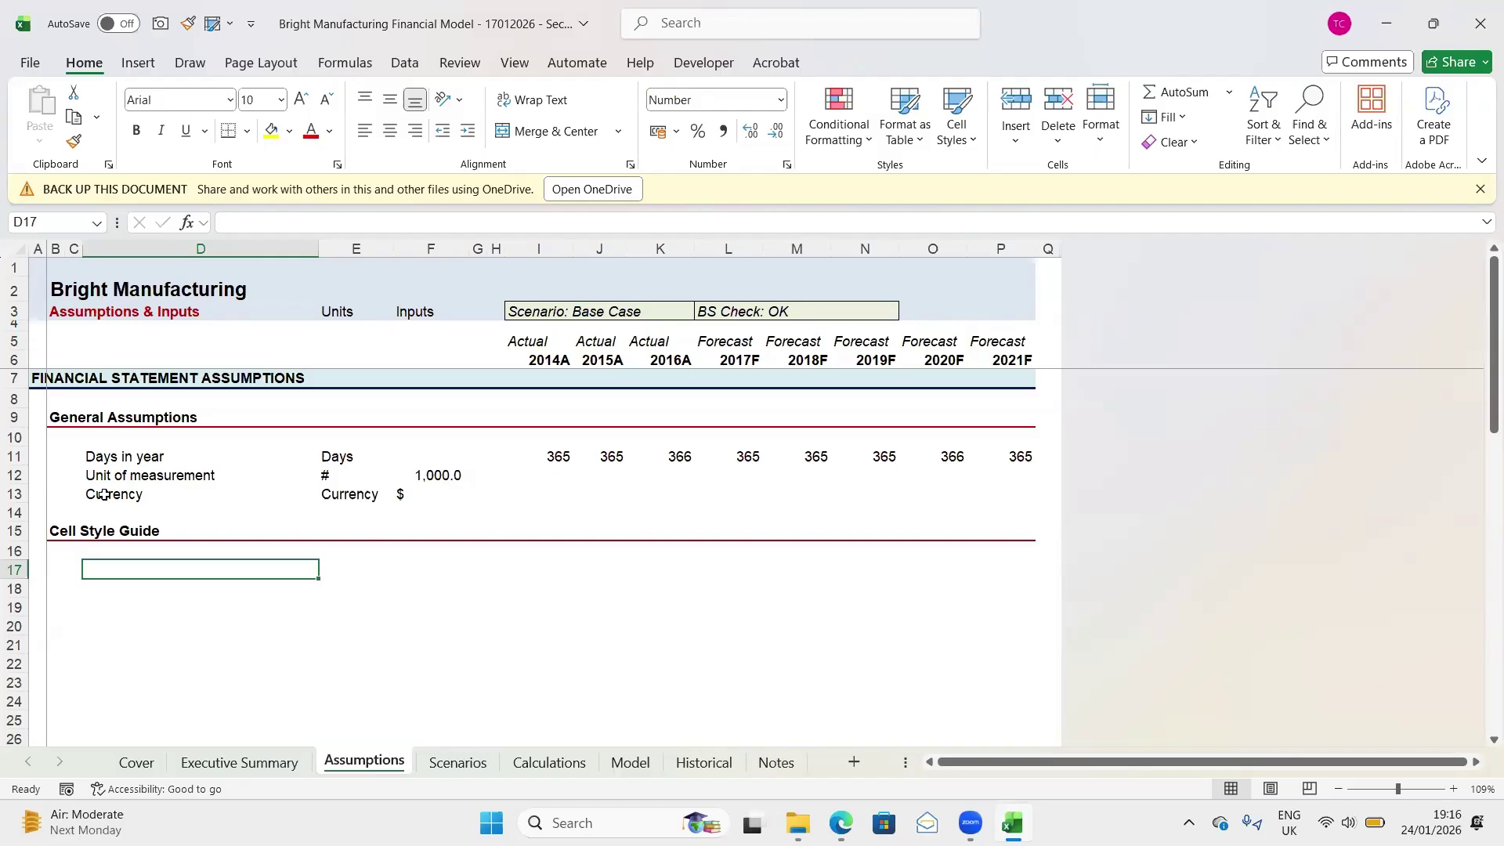
key(Up)
key(Up)
key(Up)
key(Up)
key(Up)
key(Up)
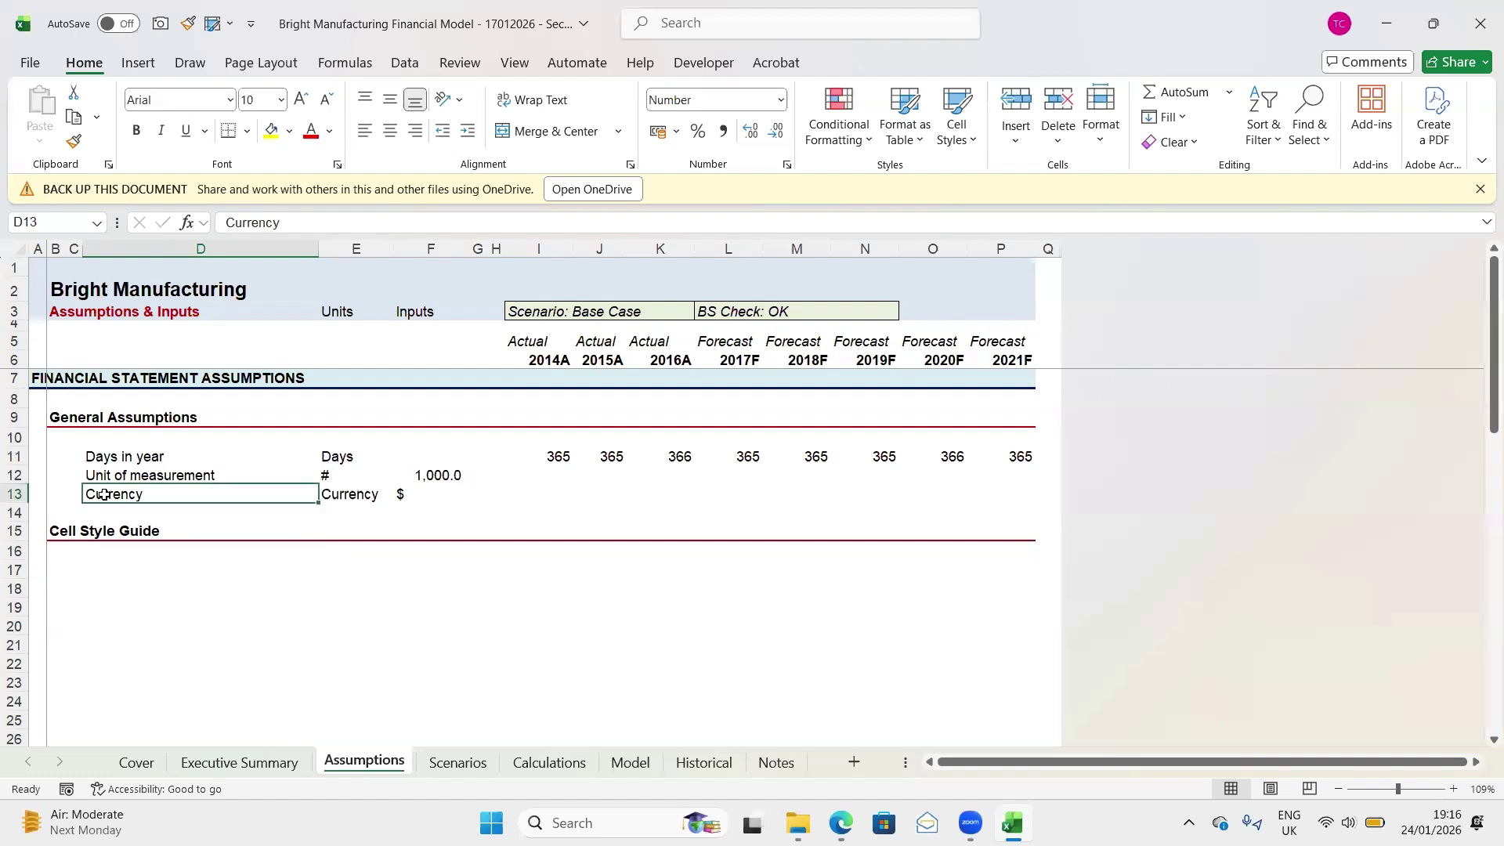
key(Right)
key(Right)
key(Right)
key(Right)
key(Right)
key(Right)
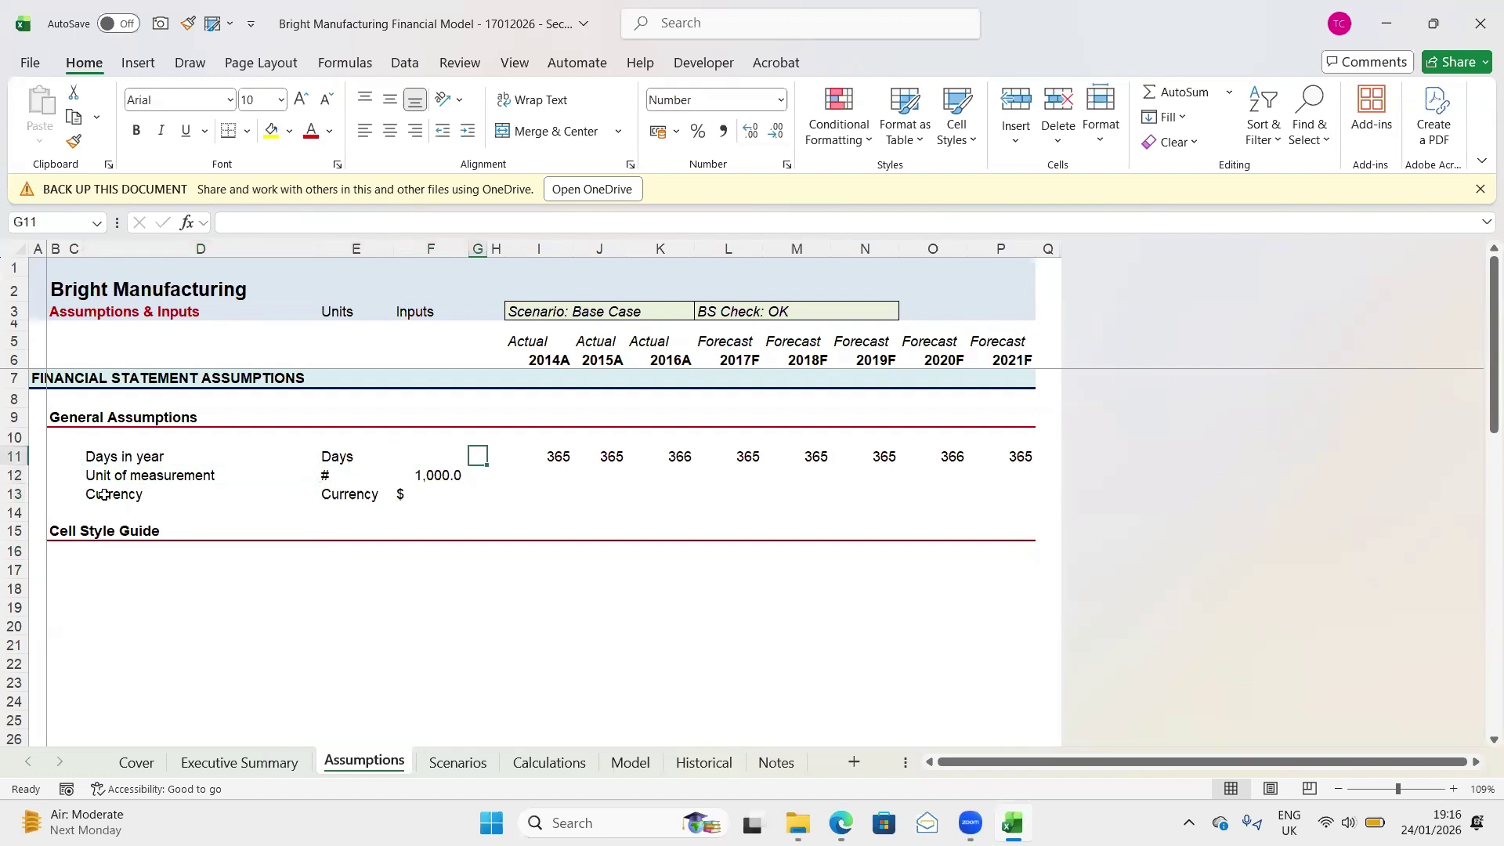
key(Left)
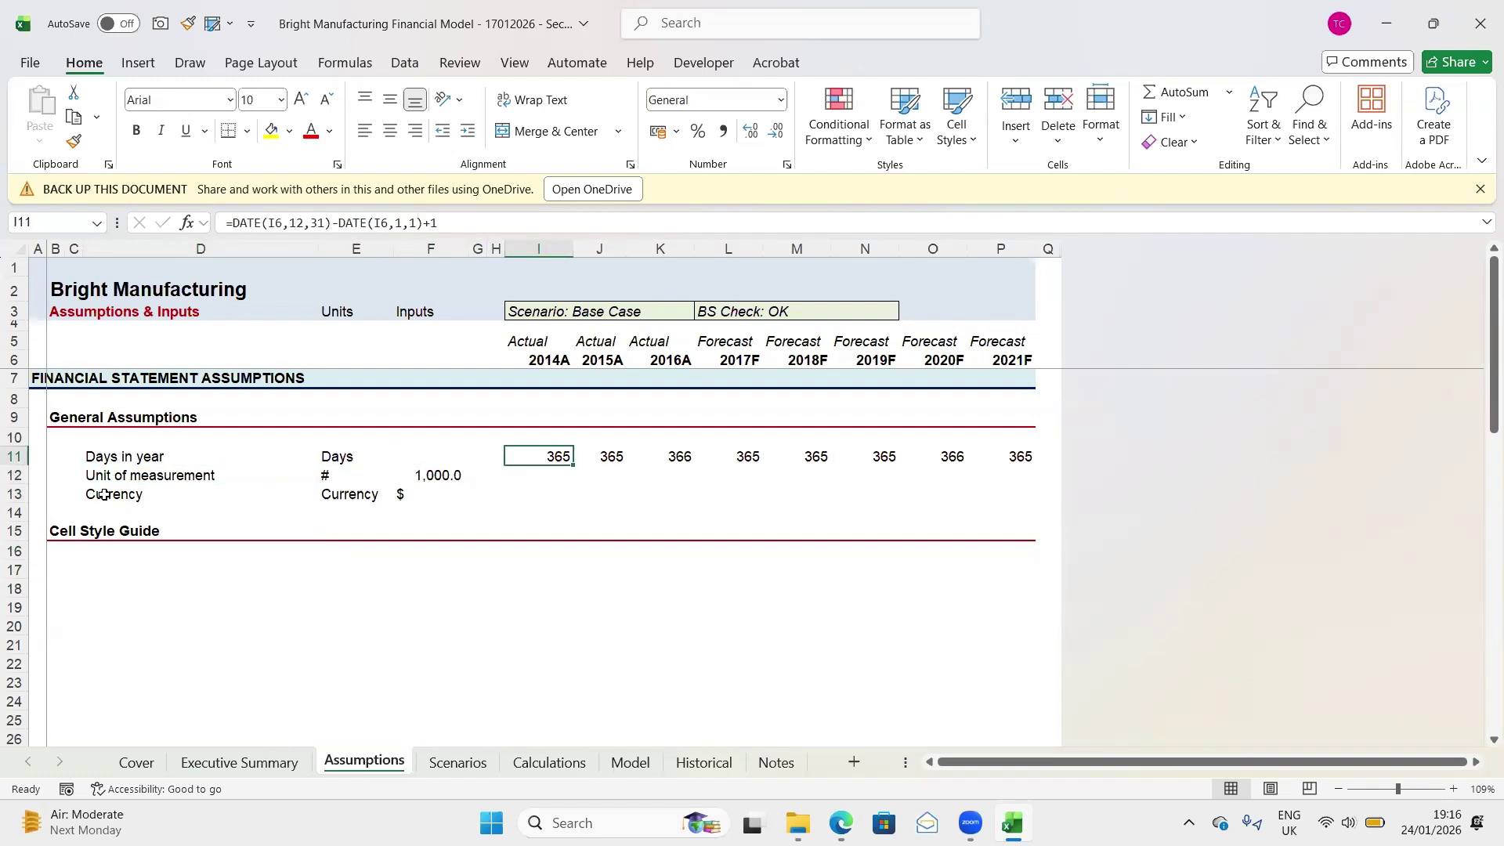
key(Right)
key(Right)
key(Right)
key(Right)
key(Left)
key(Left)
key(Left)
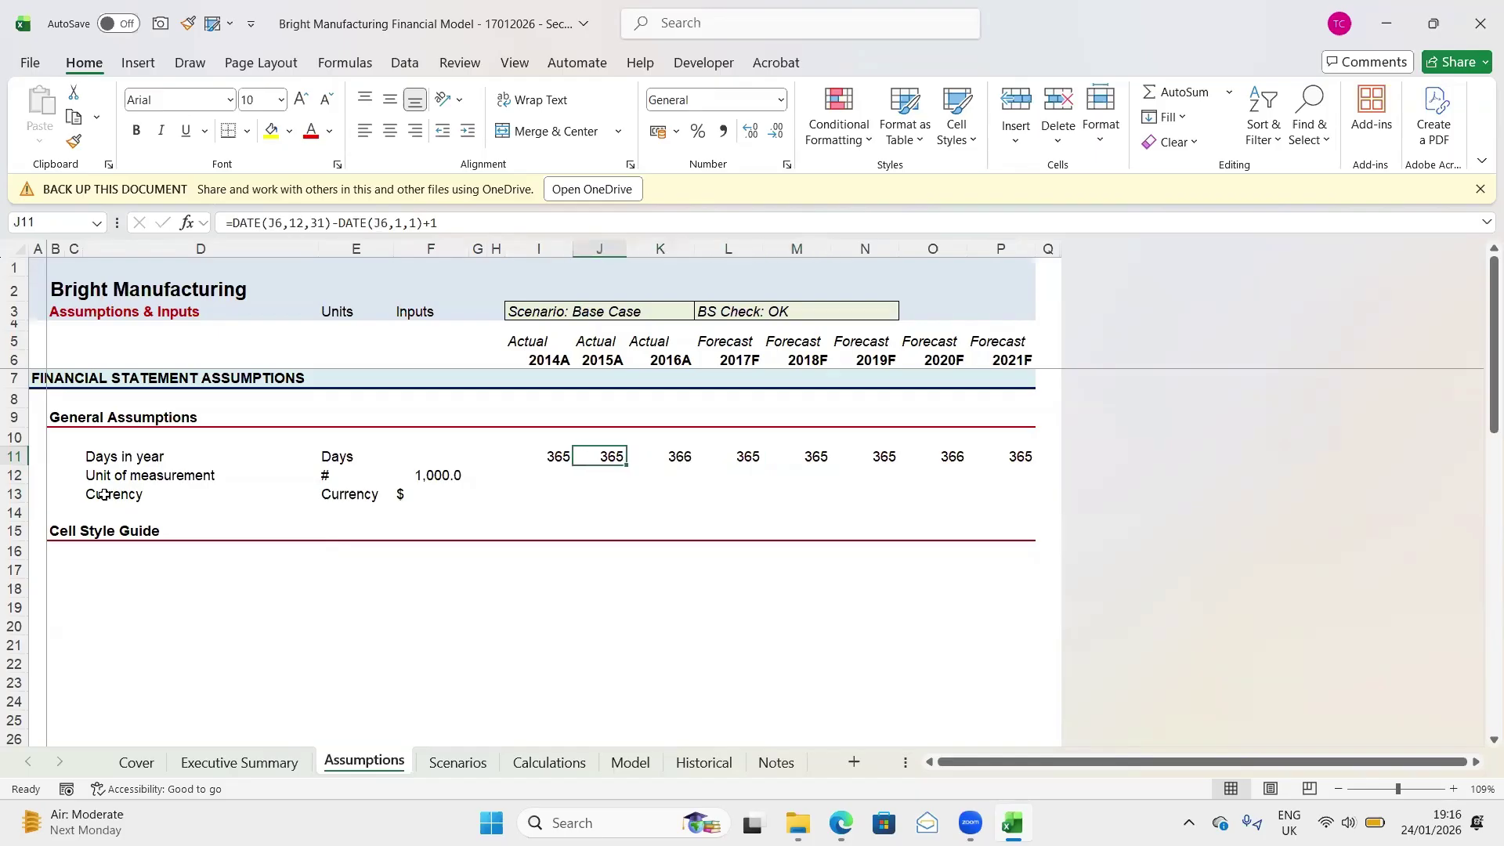
key(Left)
key(Down)
key(Down)
key(Down)
key(Down)
key(Down)
key(Down)
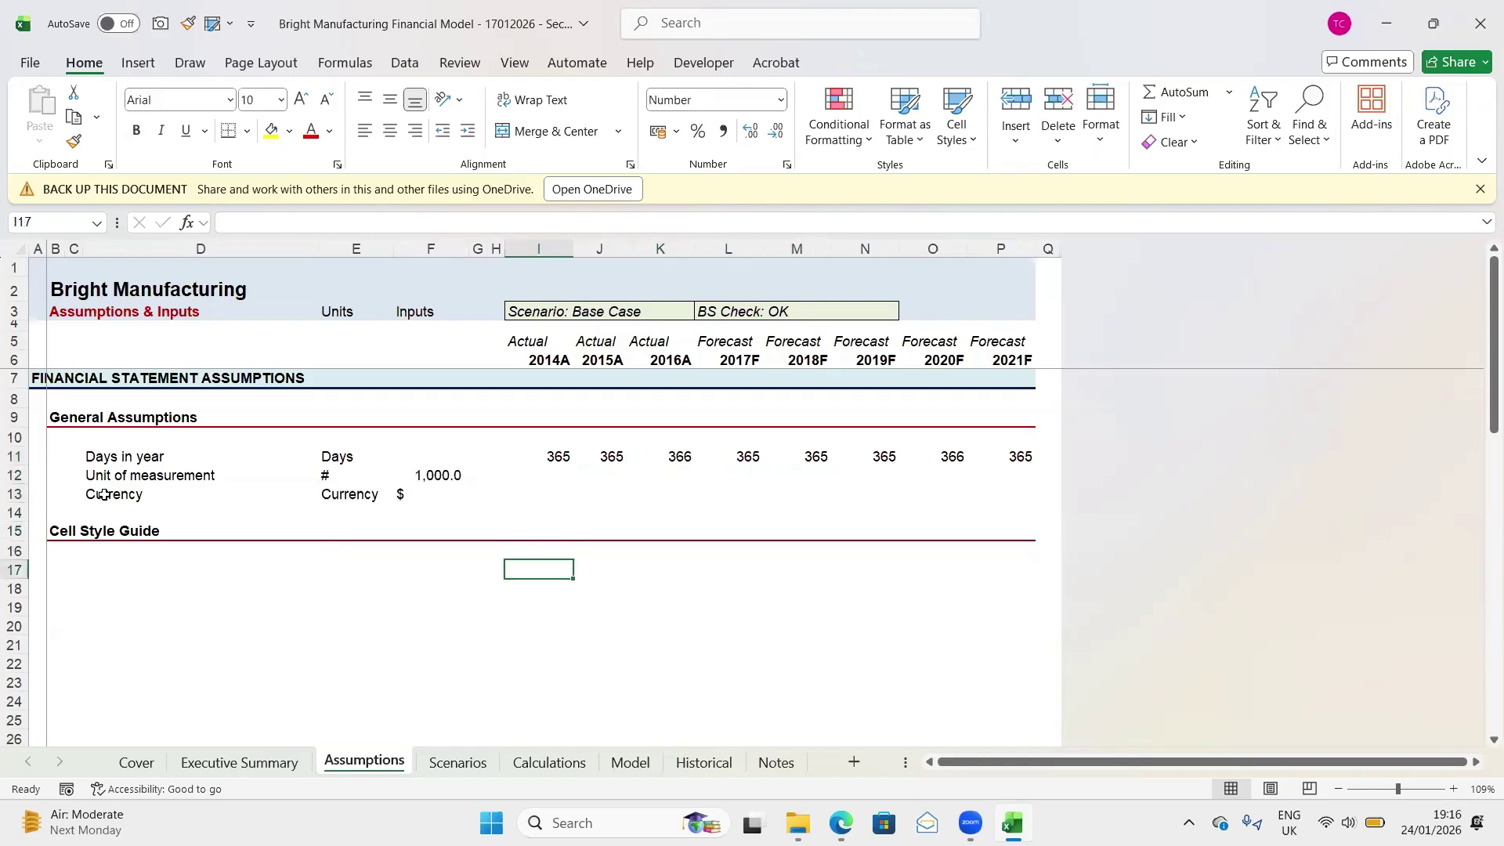
Enter the label Number in cell D17 under the Cell Style Guide heading
key(Left)
key(Left)
key(Left)
key(Left)
key(Left)
key(Left)
key(Right)
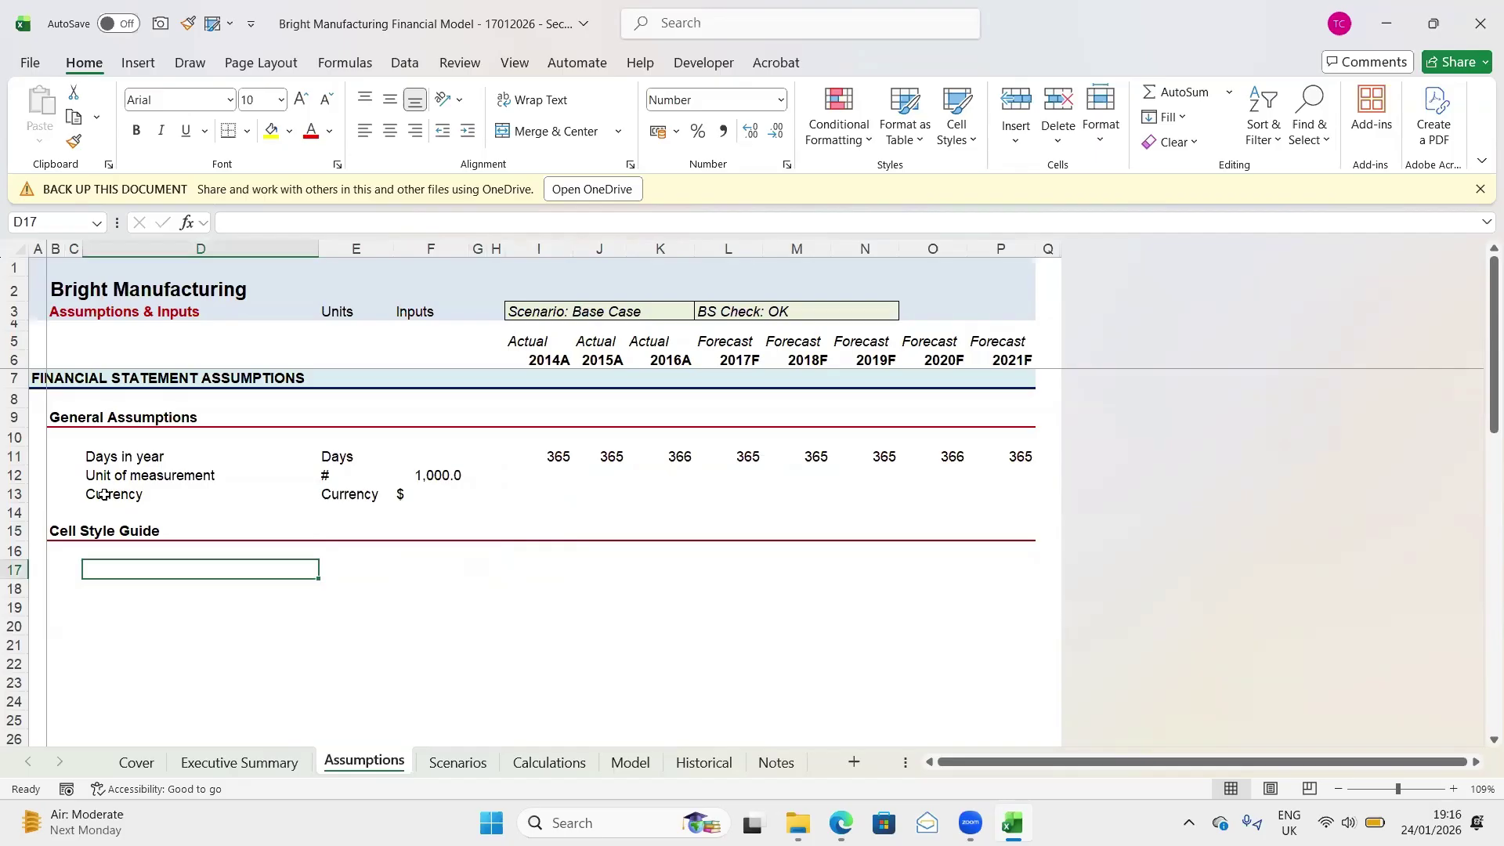
text(Numm)
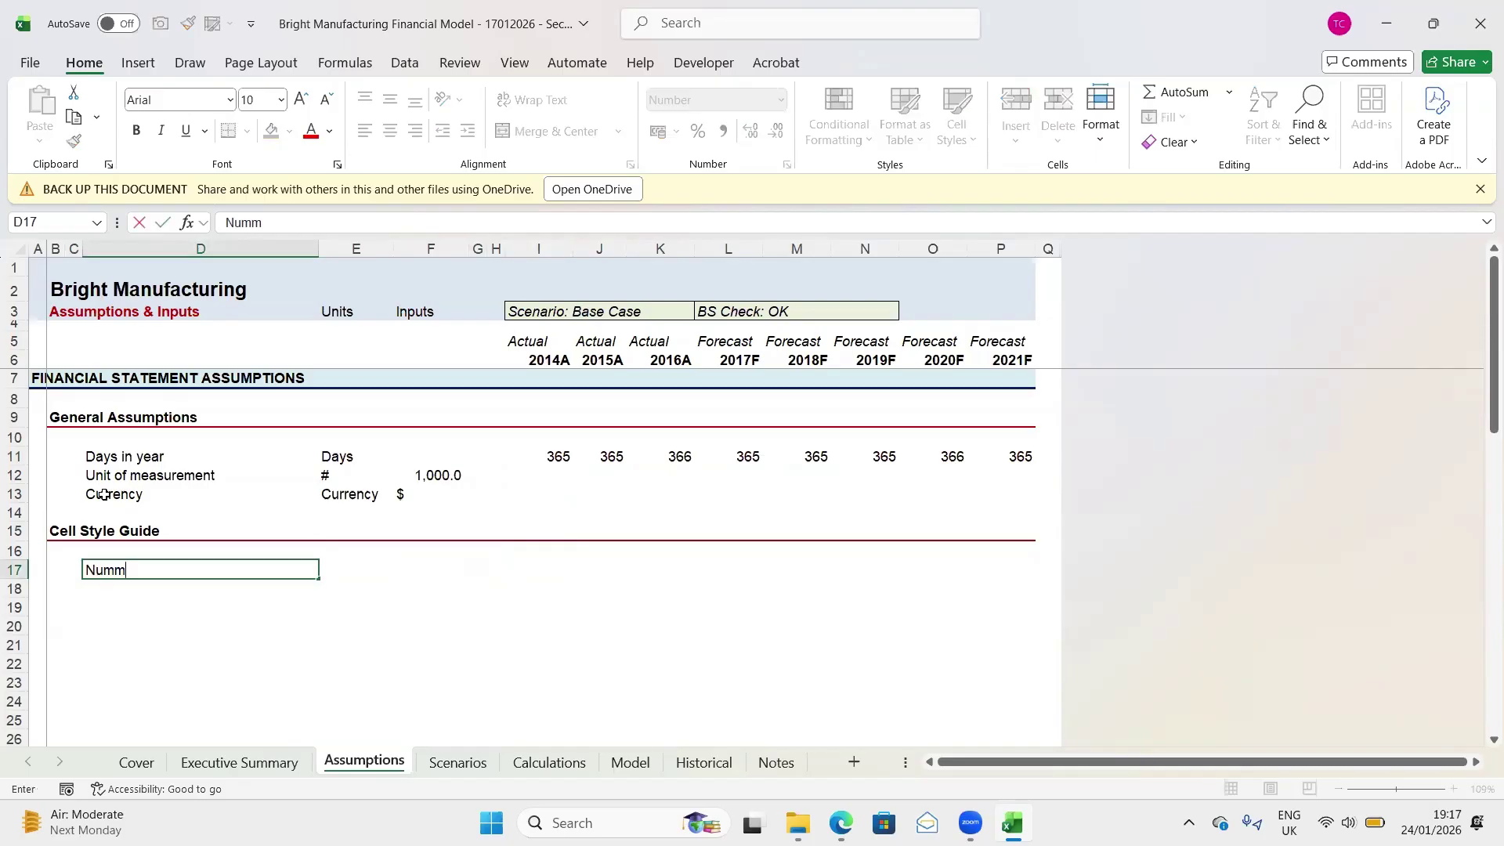
key(BackSpace)
text(ber)
key(Tab)
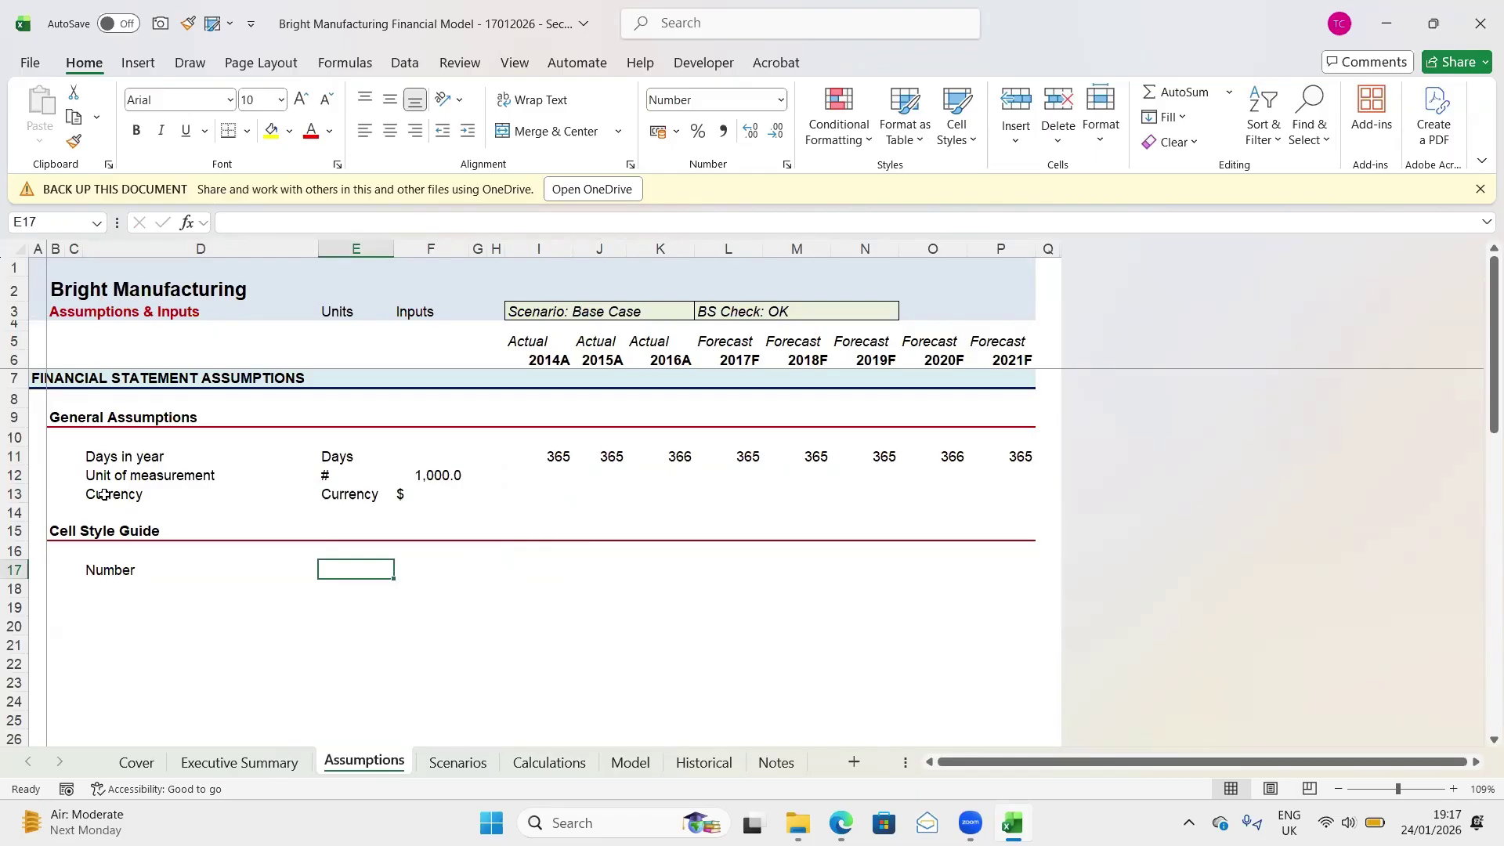
Enter number as the unit in E17 and 1,234,577 as the input in F17
text(N)
key(BackSpace)
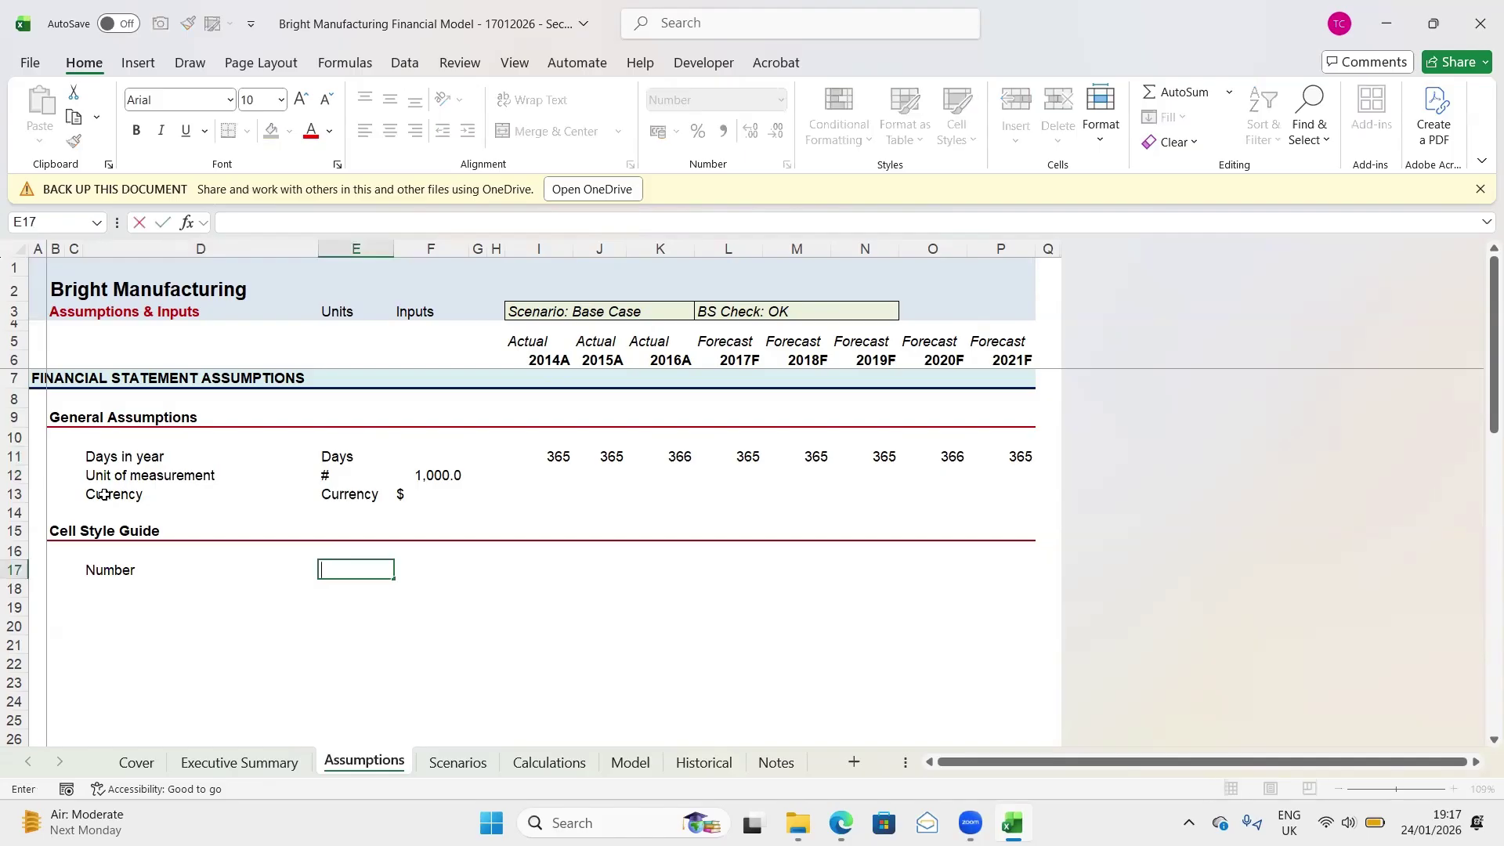
text(number)
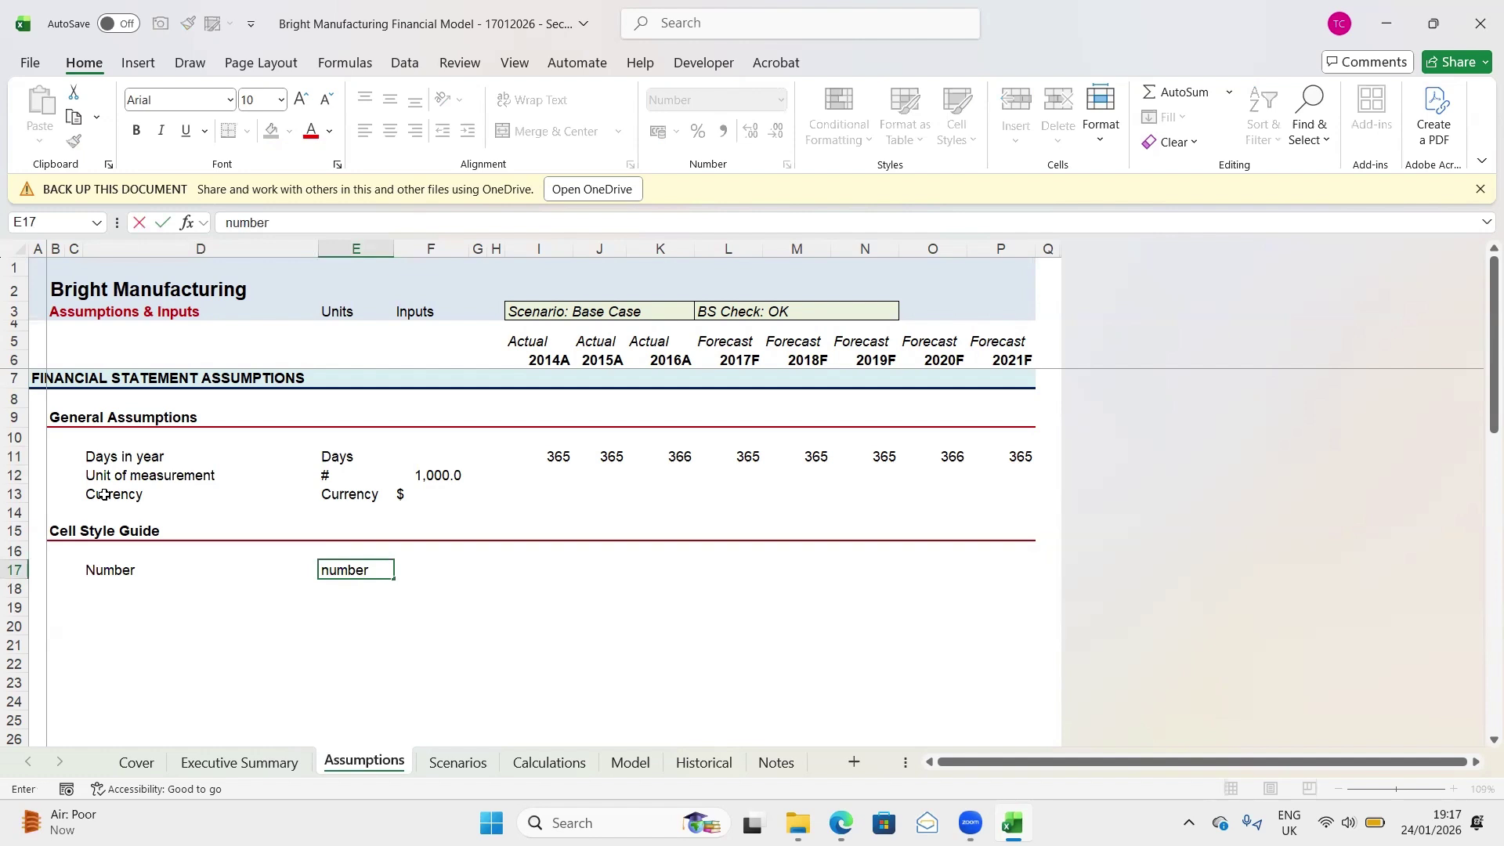
key(Tab)
text(1)
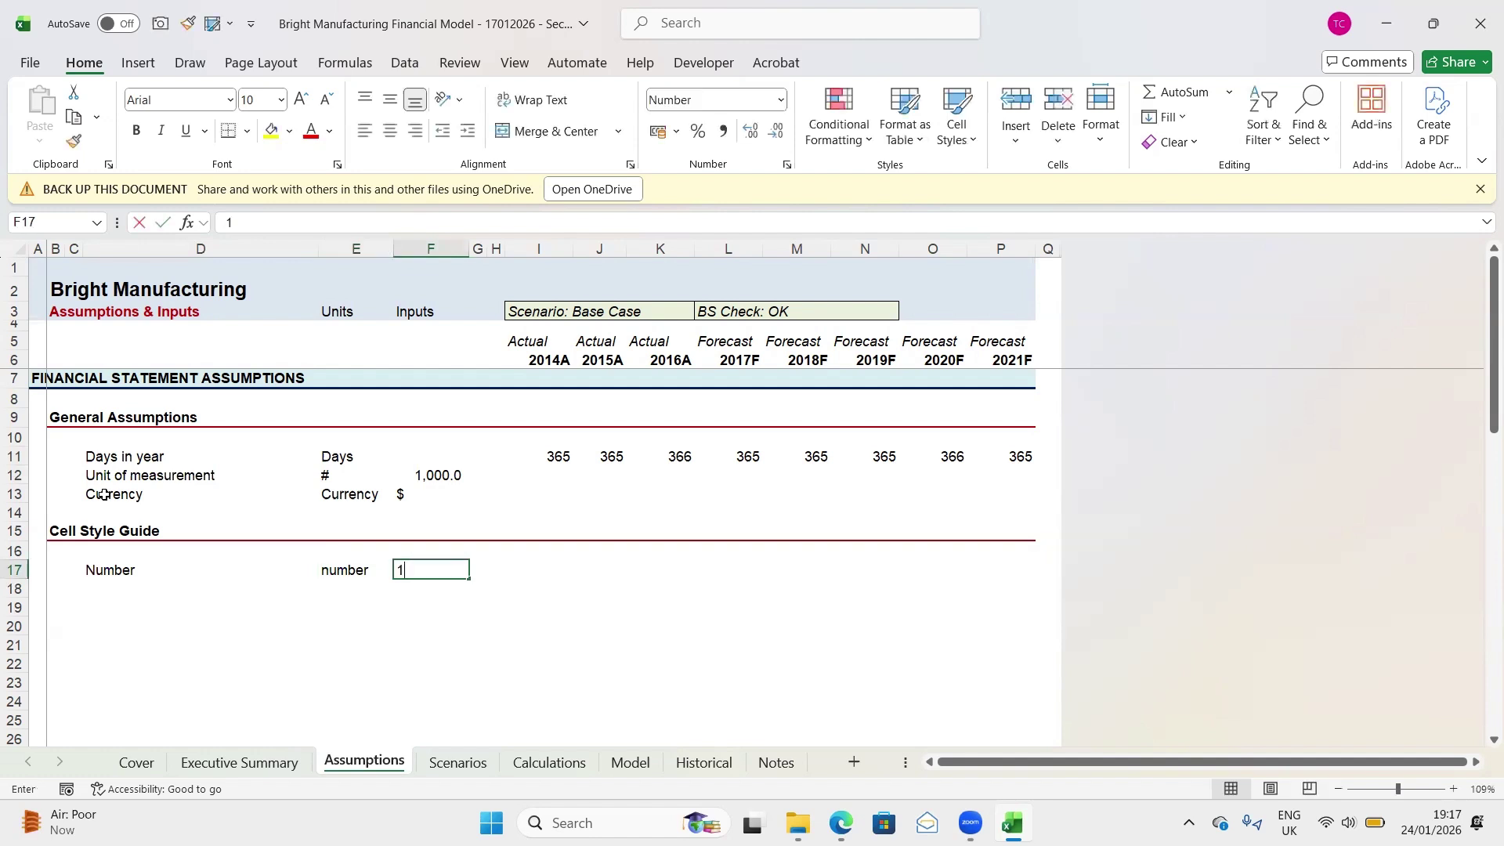
text(,234,577)
key(Return)
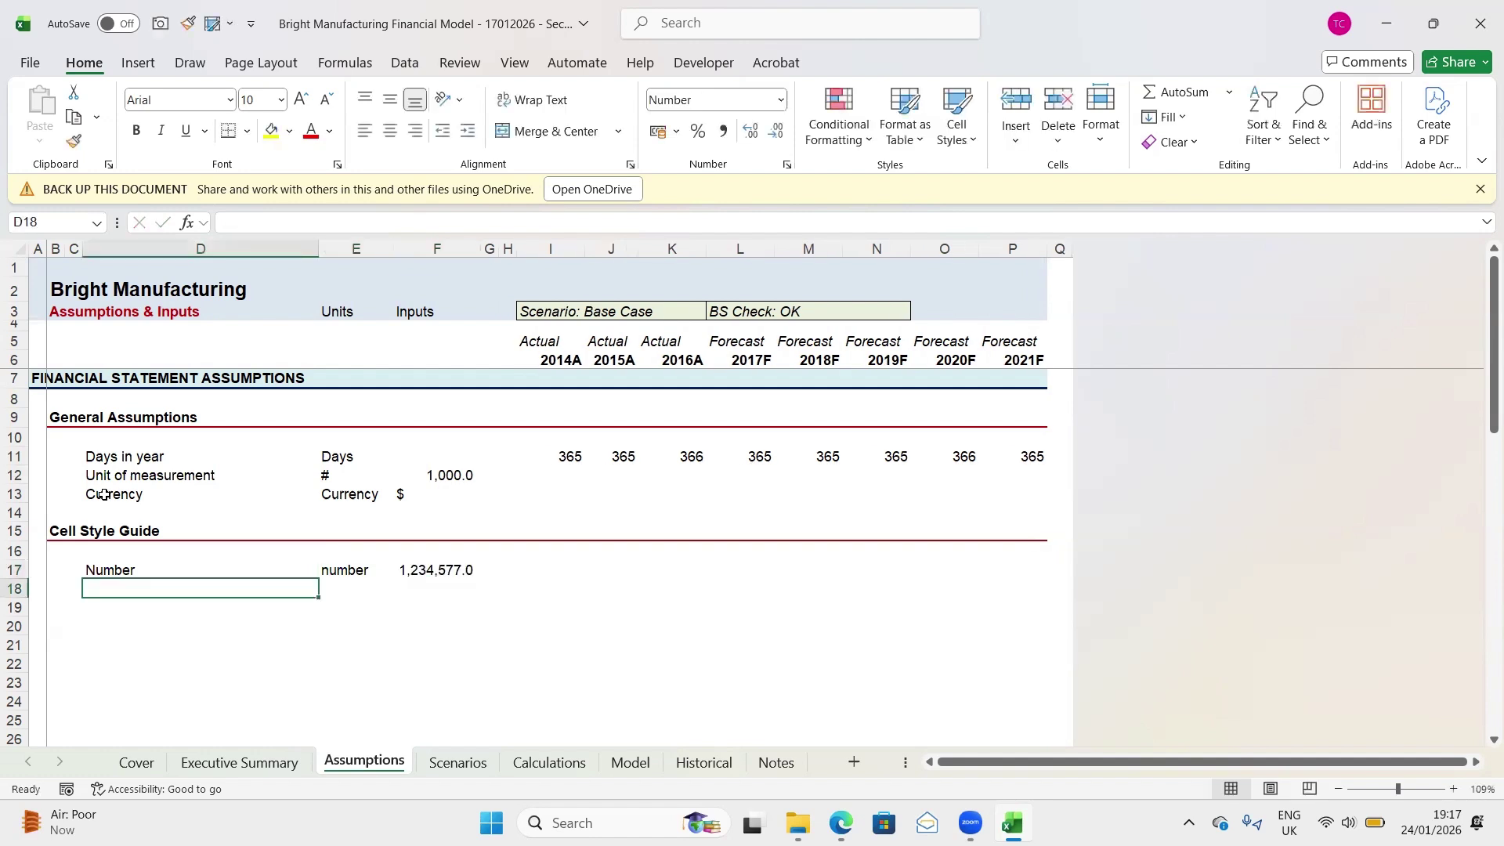
Shorten the Number row's input in F17 to 12345
key(Up)
key(Right)
key(Right)
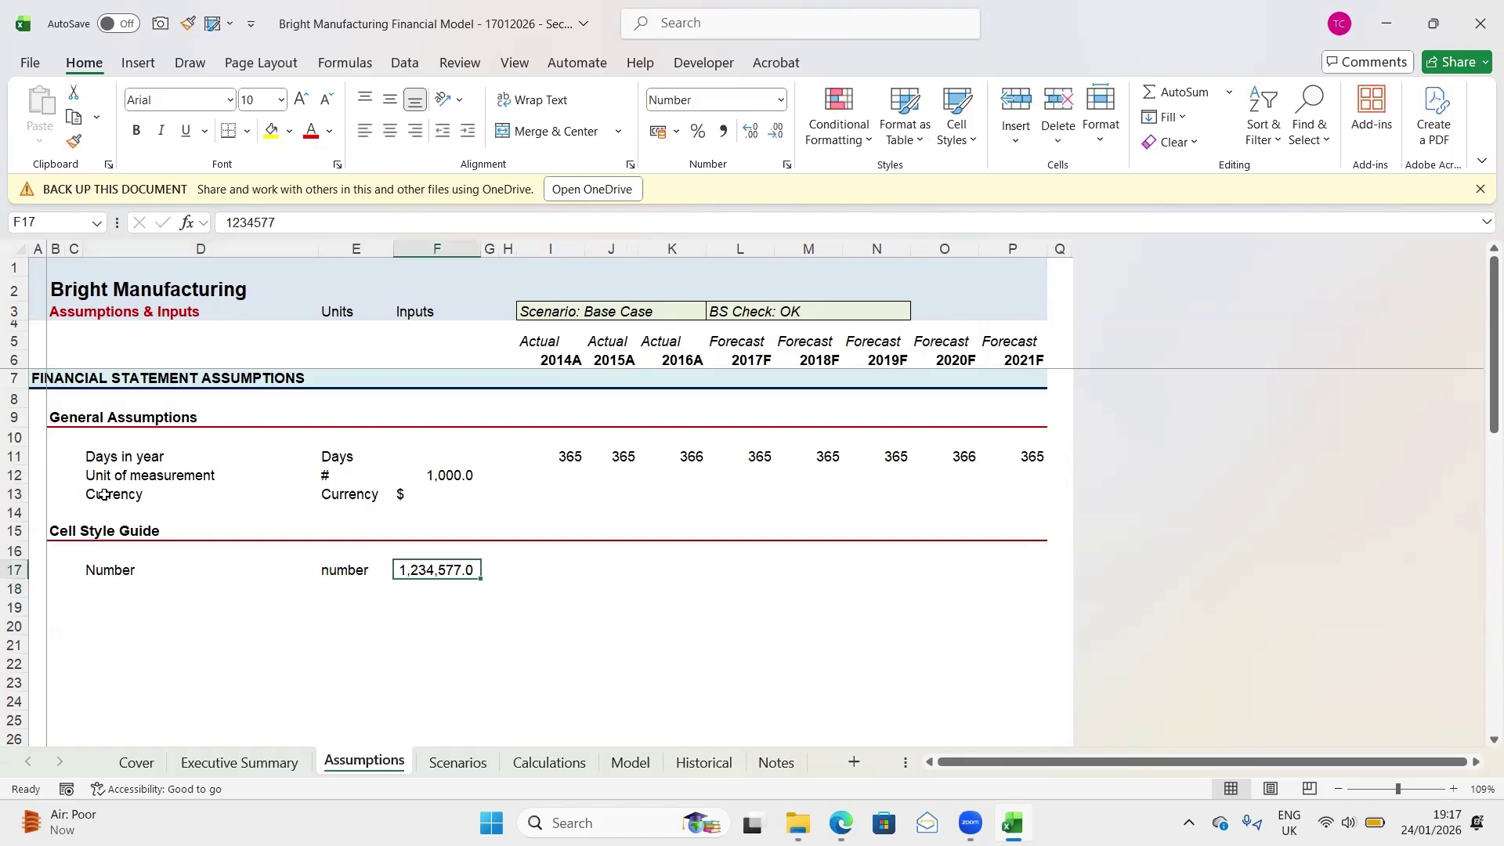
key(F2)
key(BackSpace)
key(BackSpace)
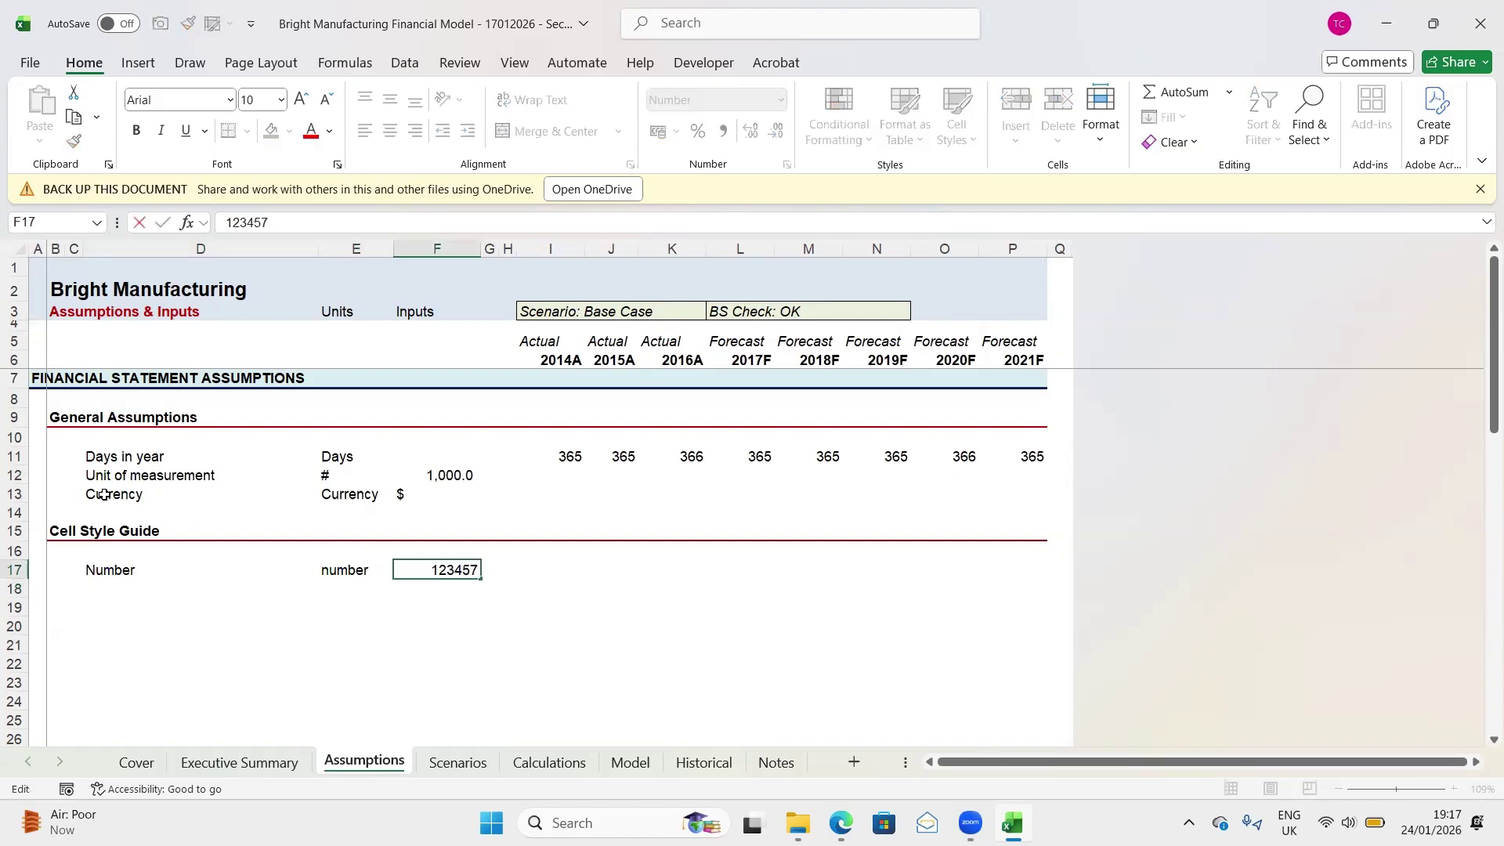
key(Return)
key(Up)
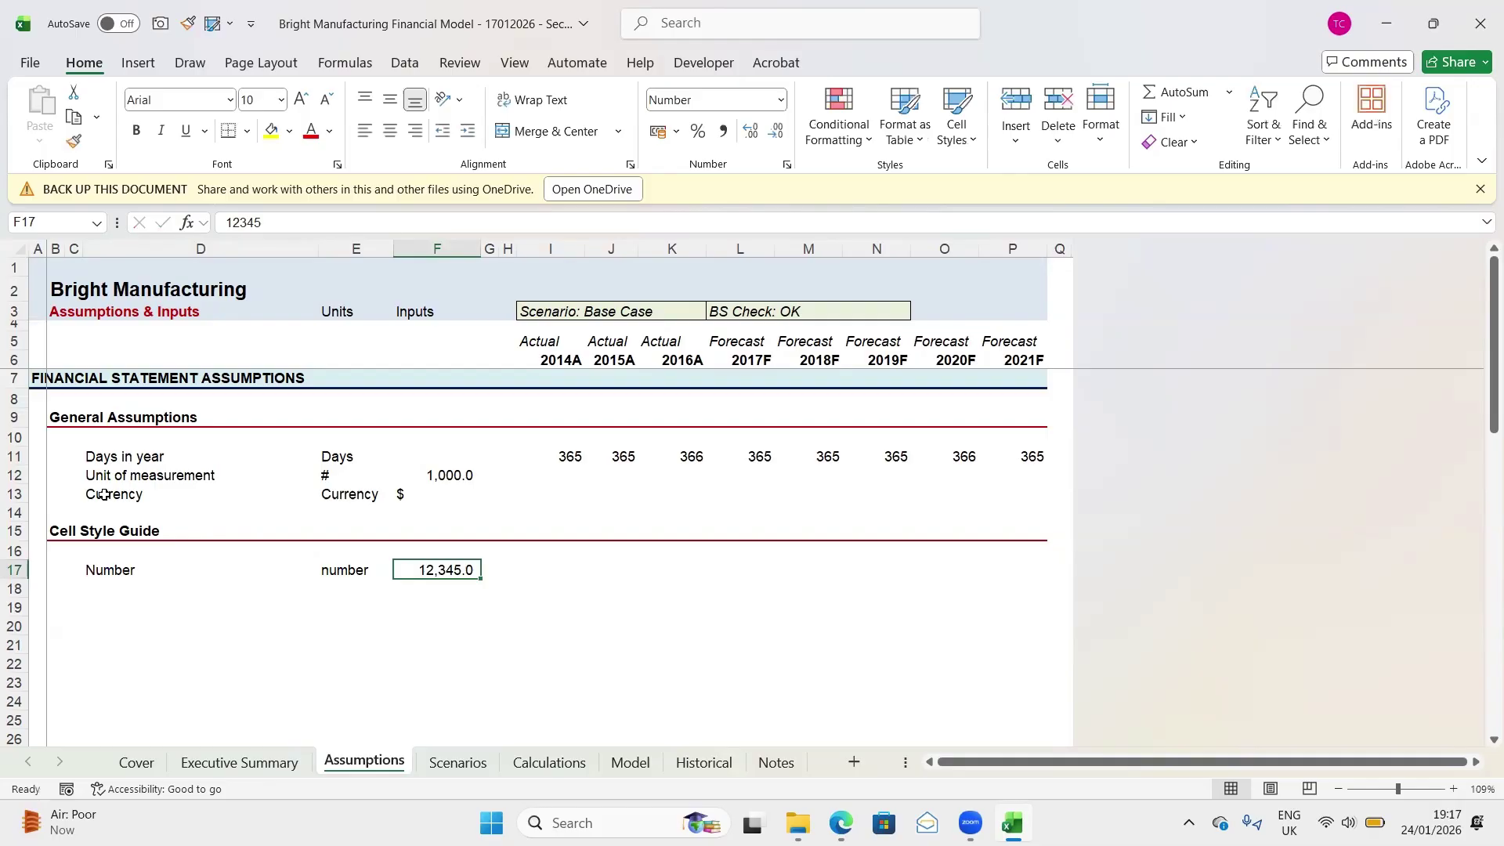
Open the Normal cell style for modification and display its number format settings
key(Down)
key(Up)
click(975, 146)
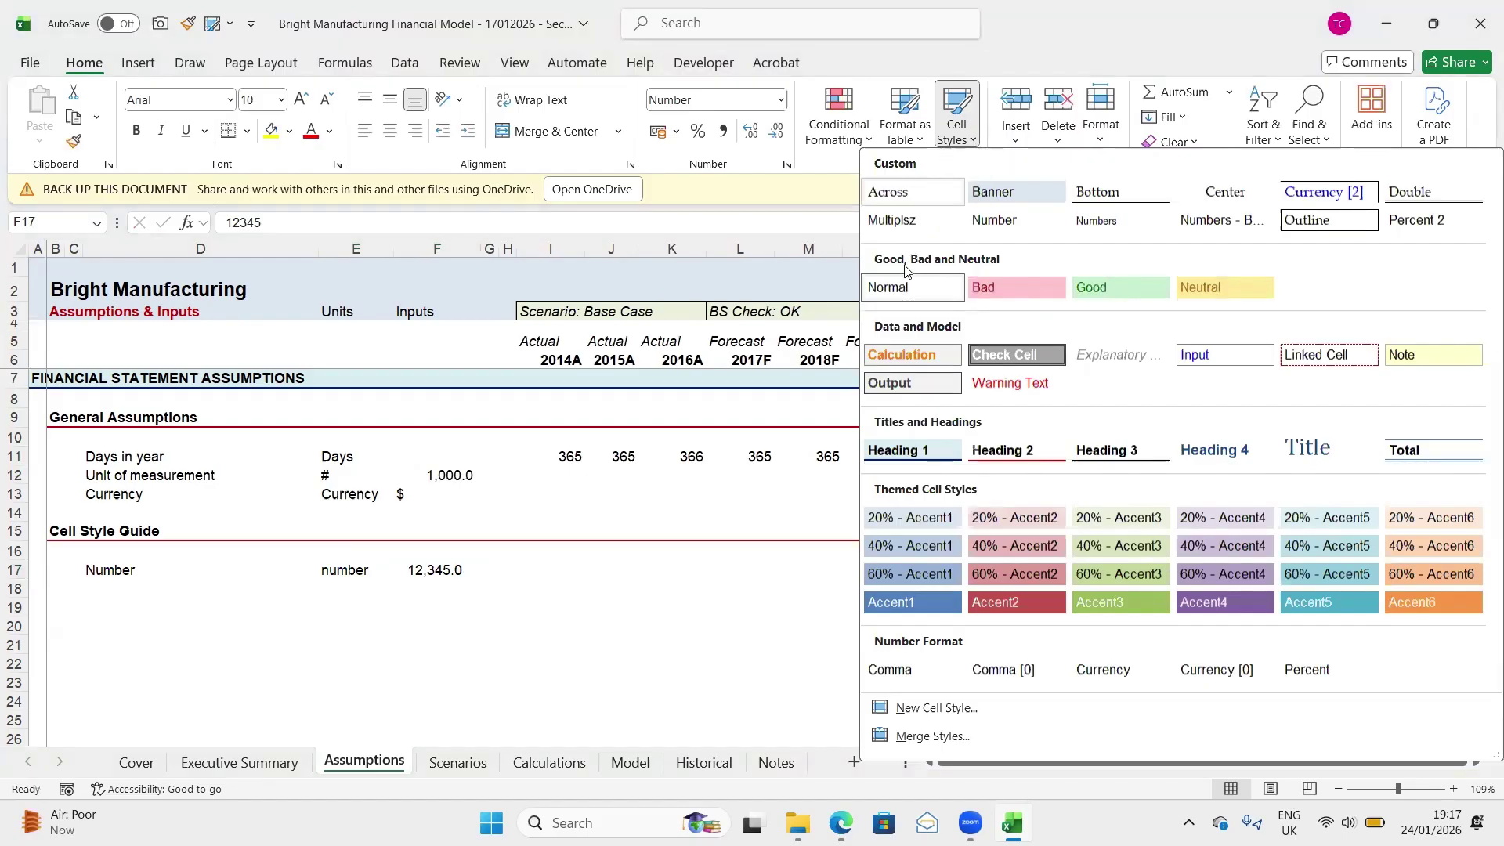
right_click(904, 290)
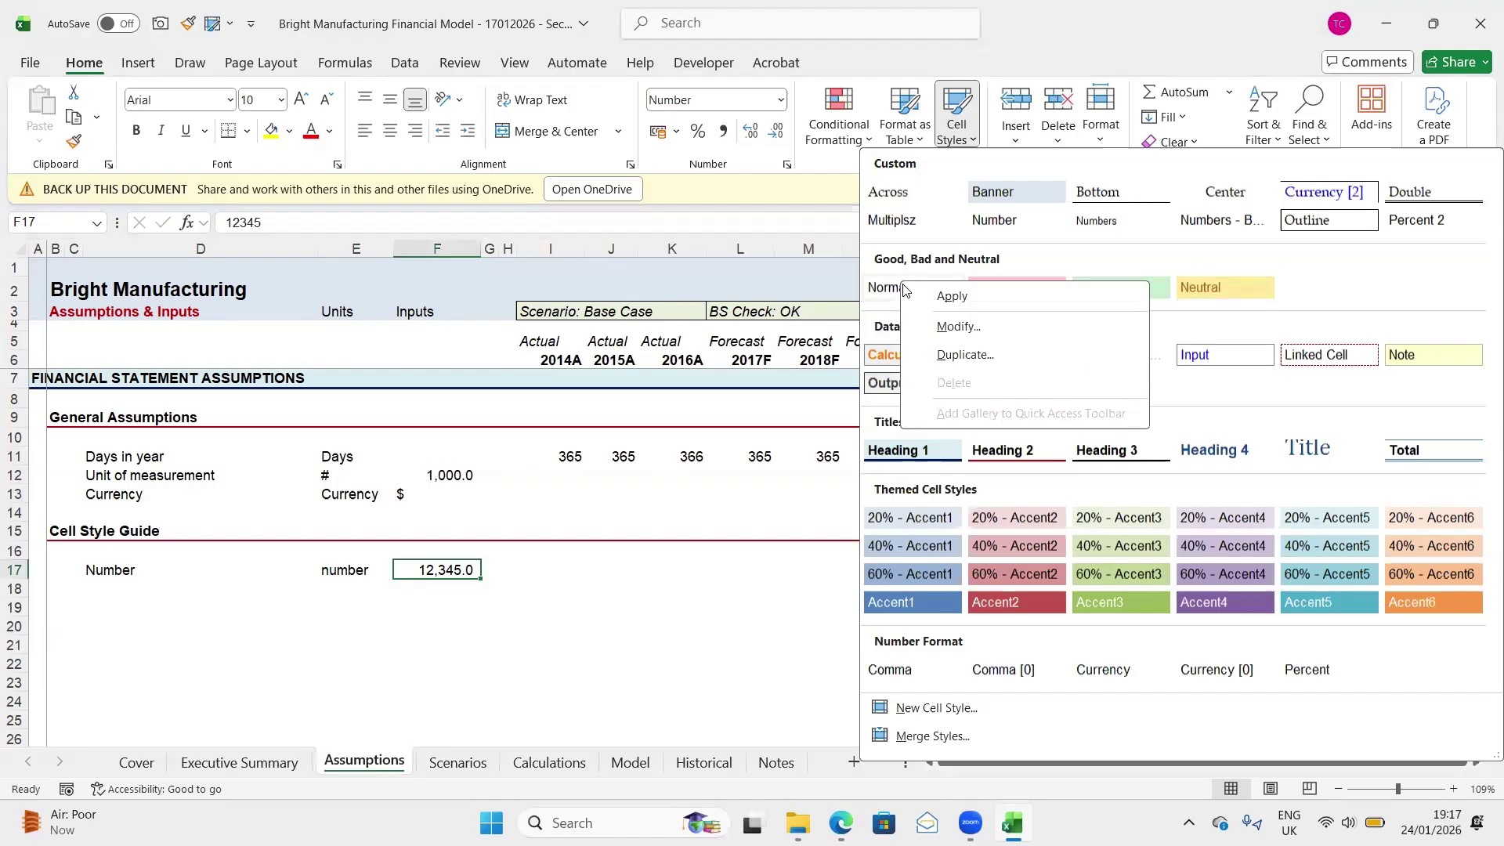
click(958, 328)
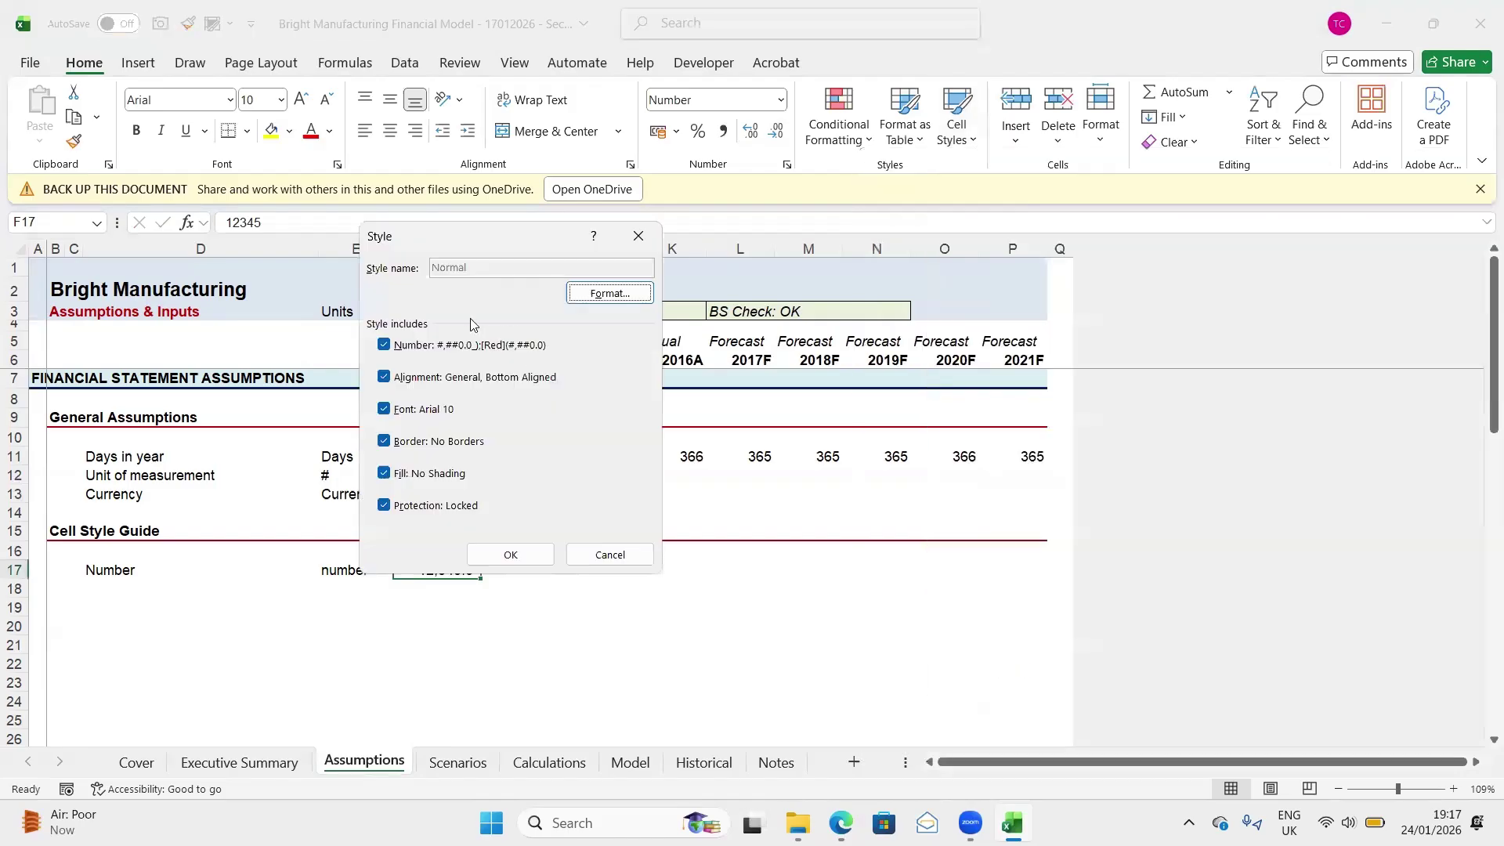
click(593, 295)
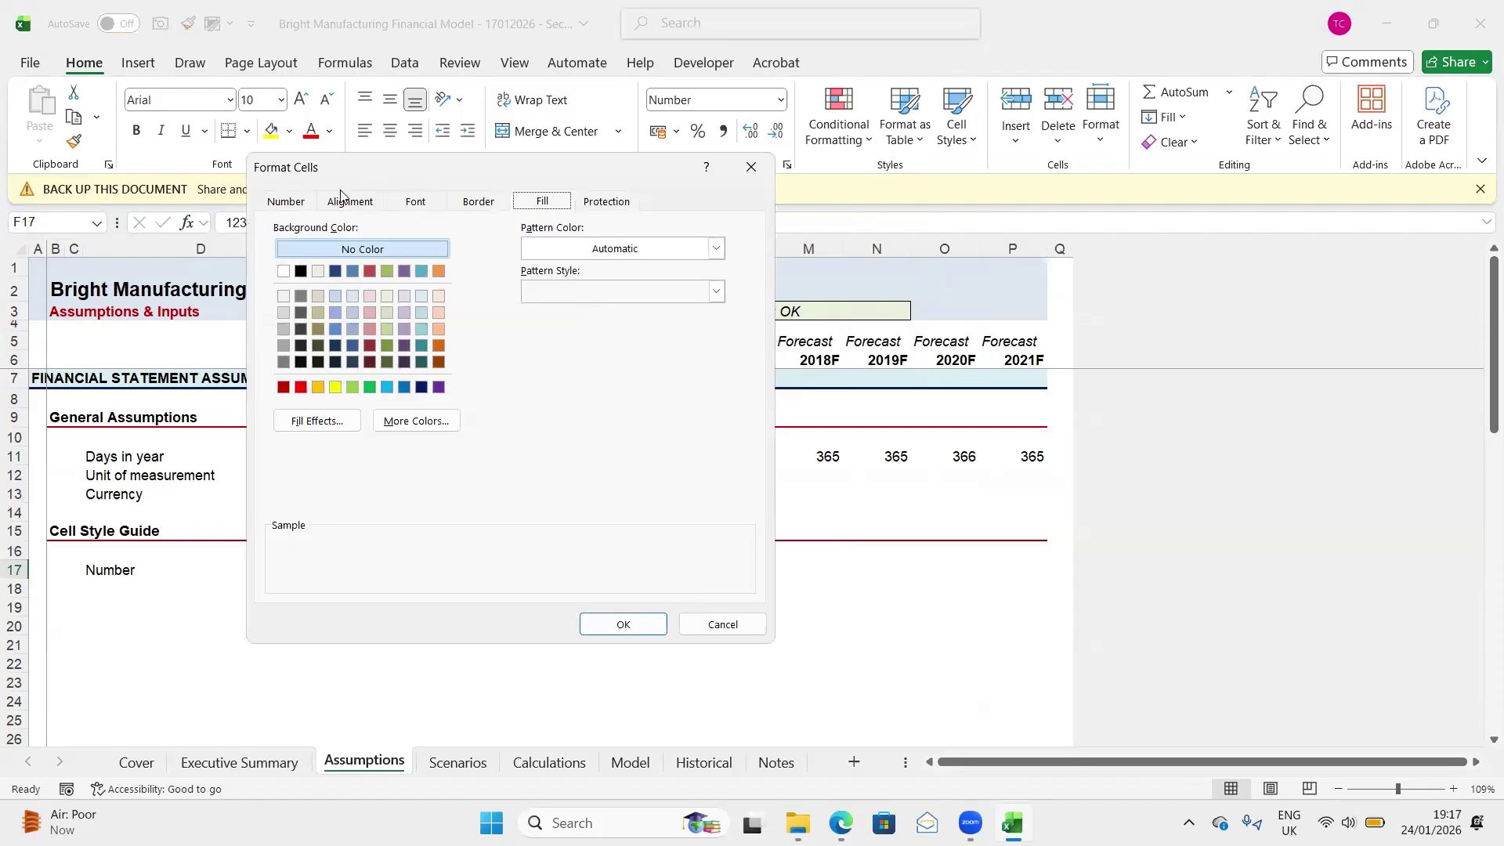
click(282, 201)
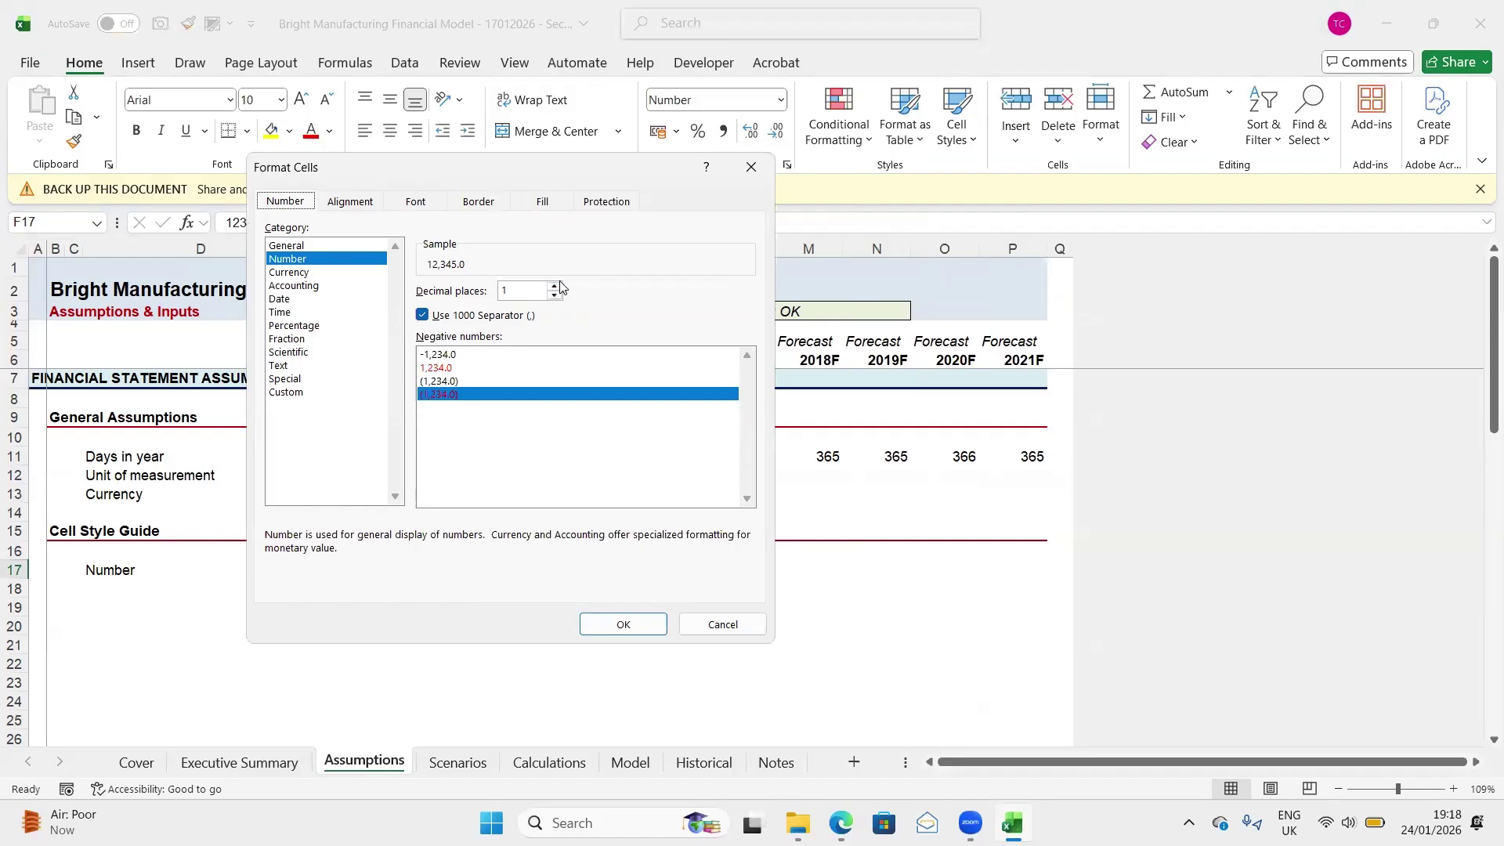
Examine the Normal style's thousands separator and negative number options, keep the separator and red bracketed negatives, and accept the style
click(423, 316)
click(423, 316)
click(438, 382)
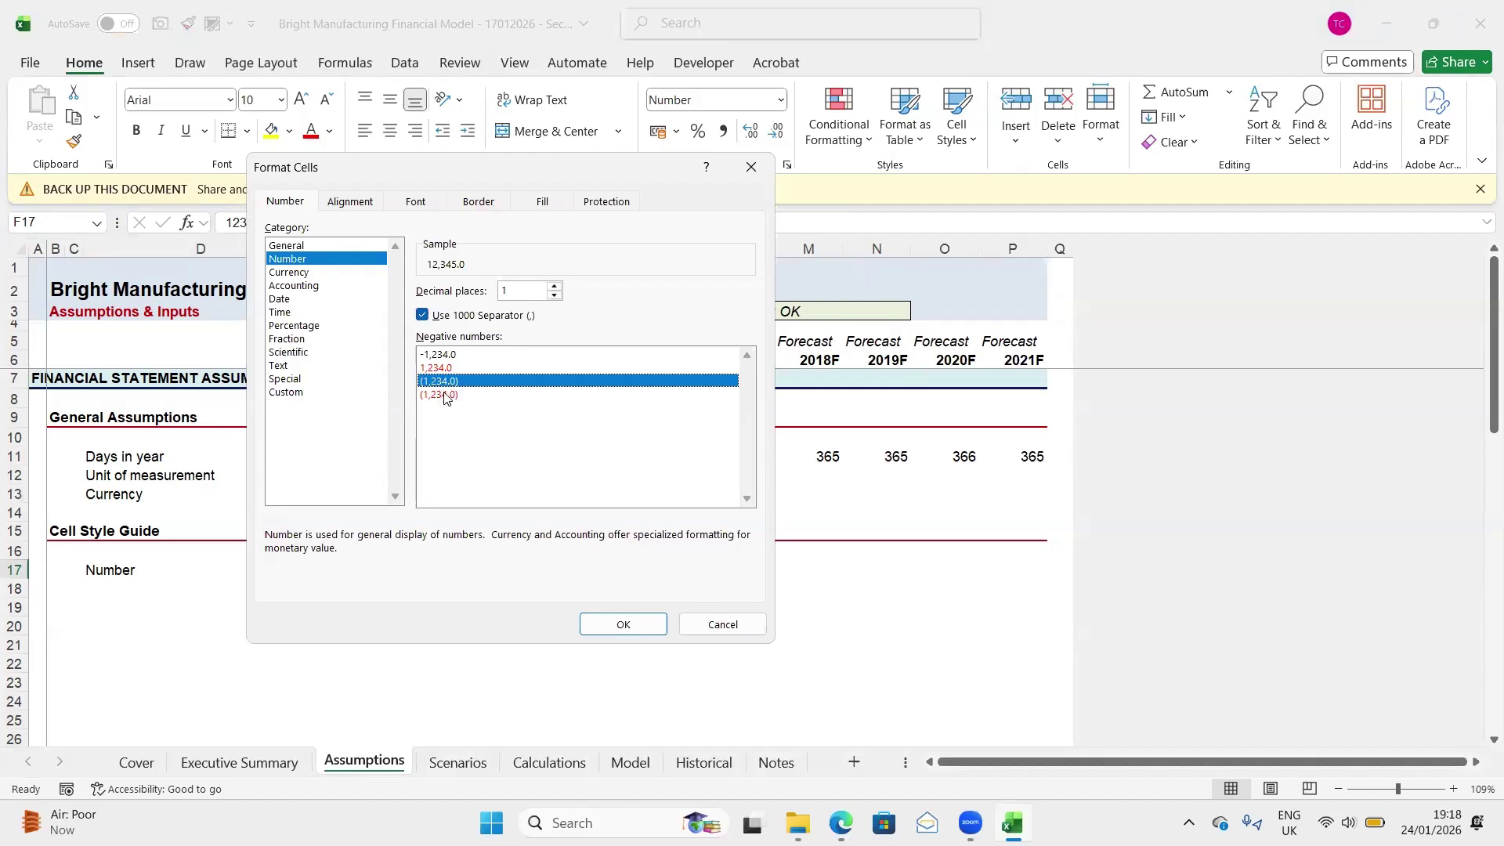
click(442, 395)
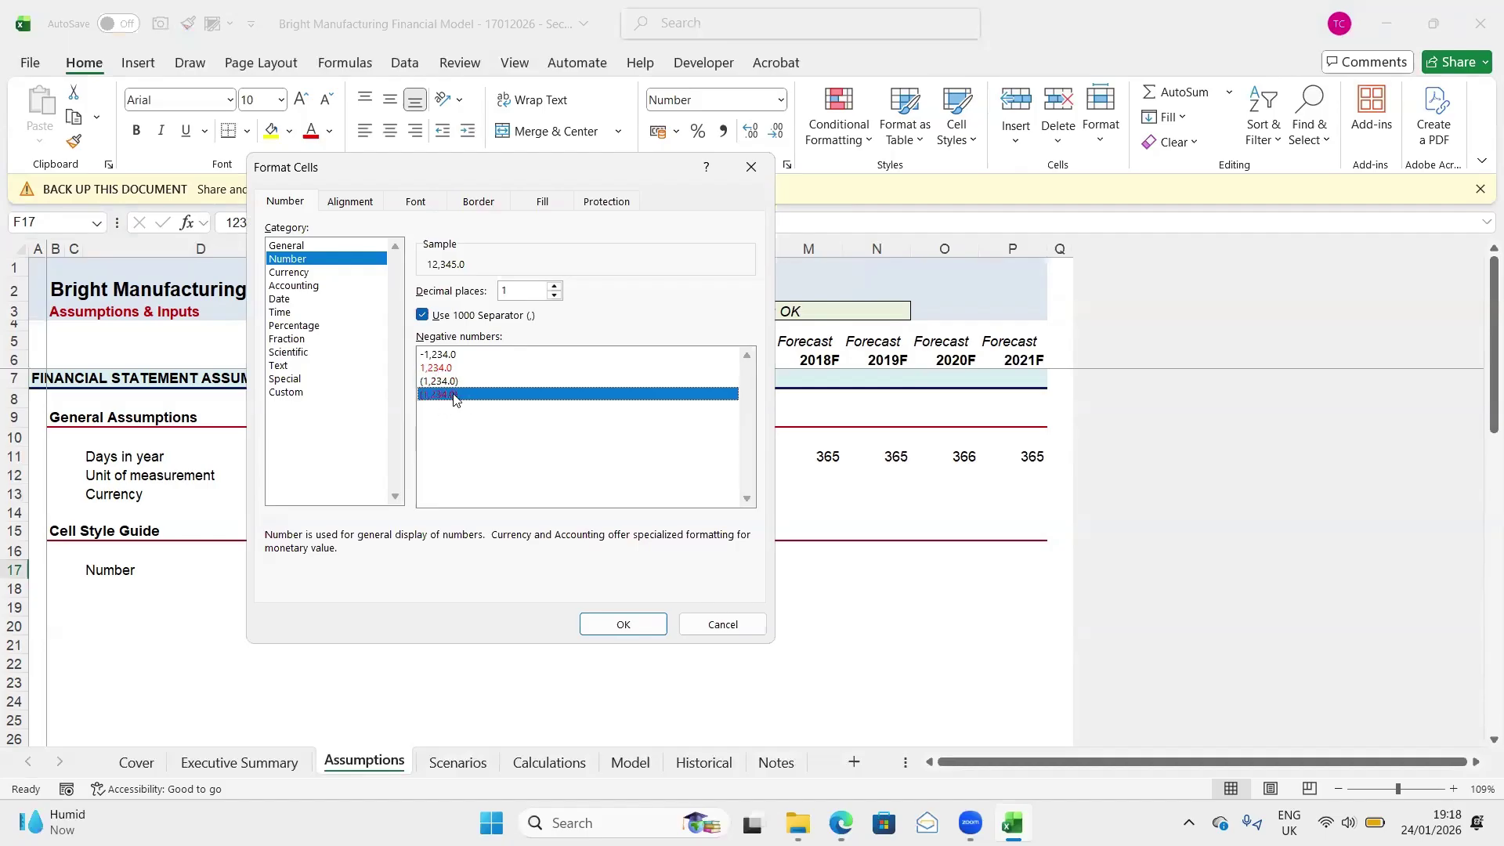
click(436, 368)
click(436, 396)
click(620, 625)
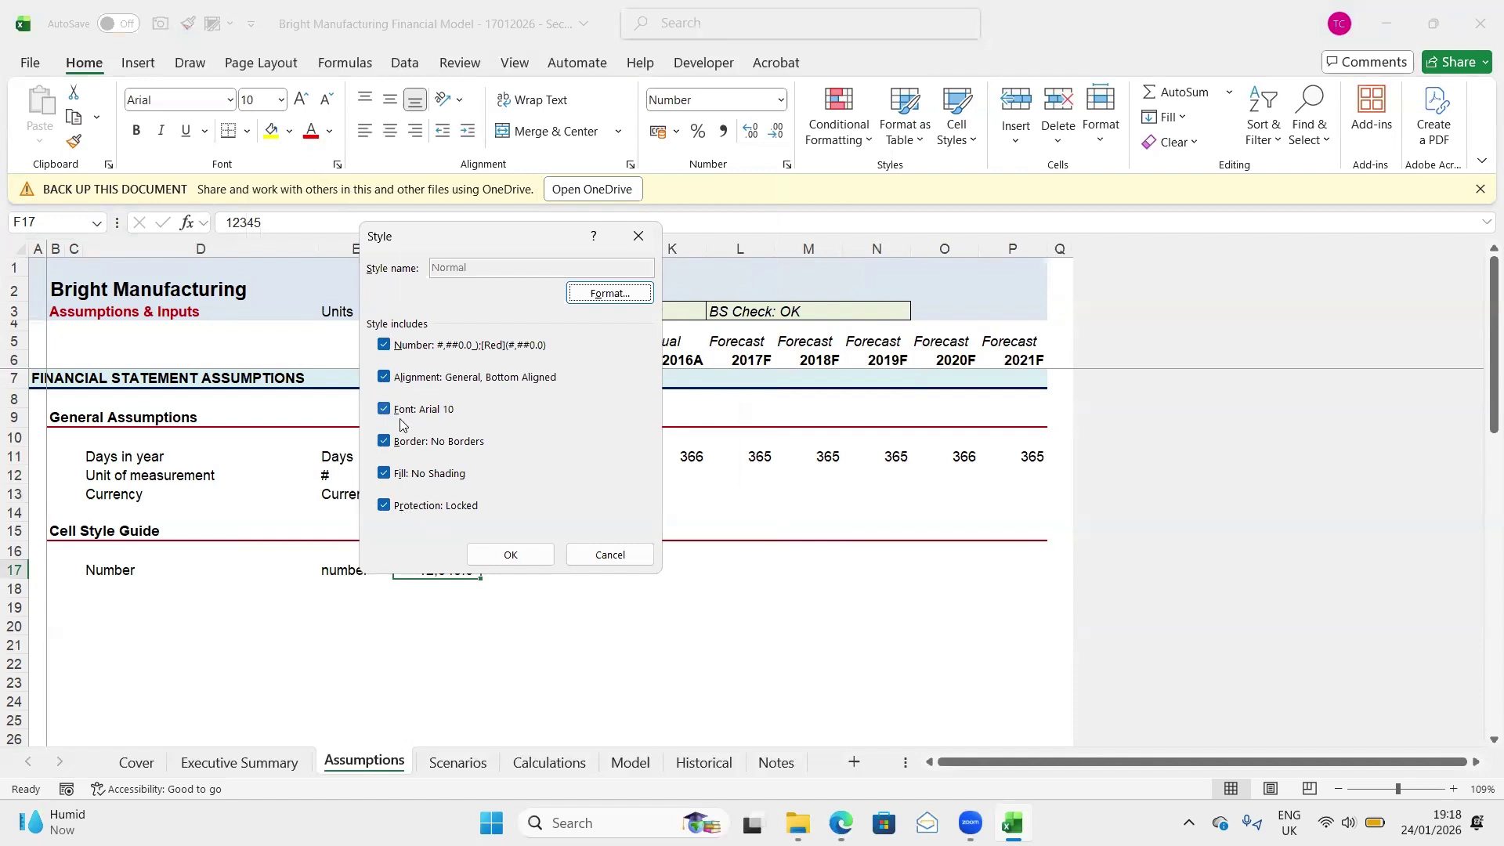
click(504, 551)
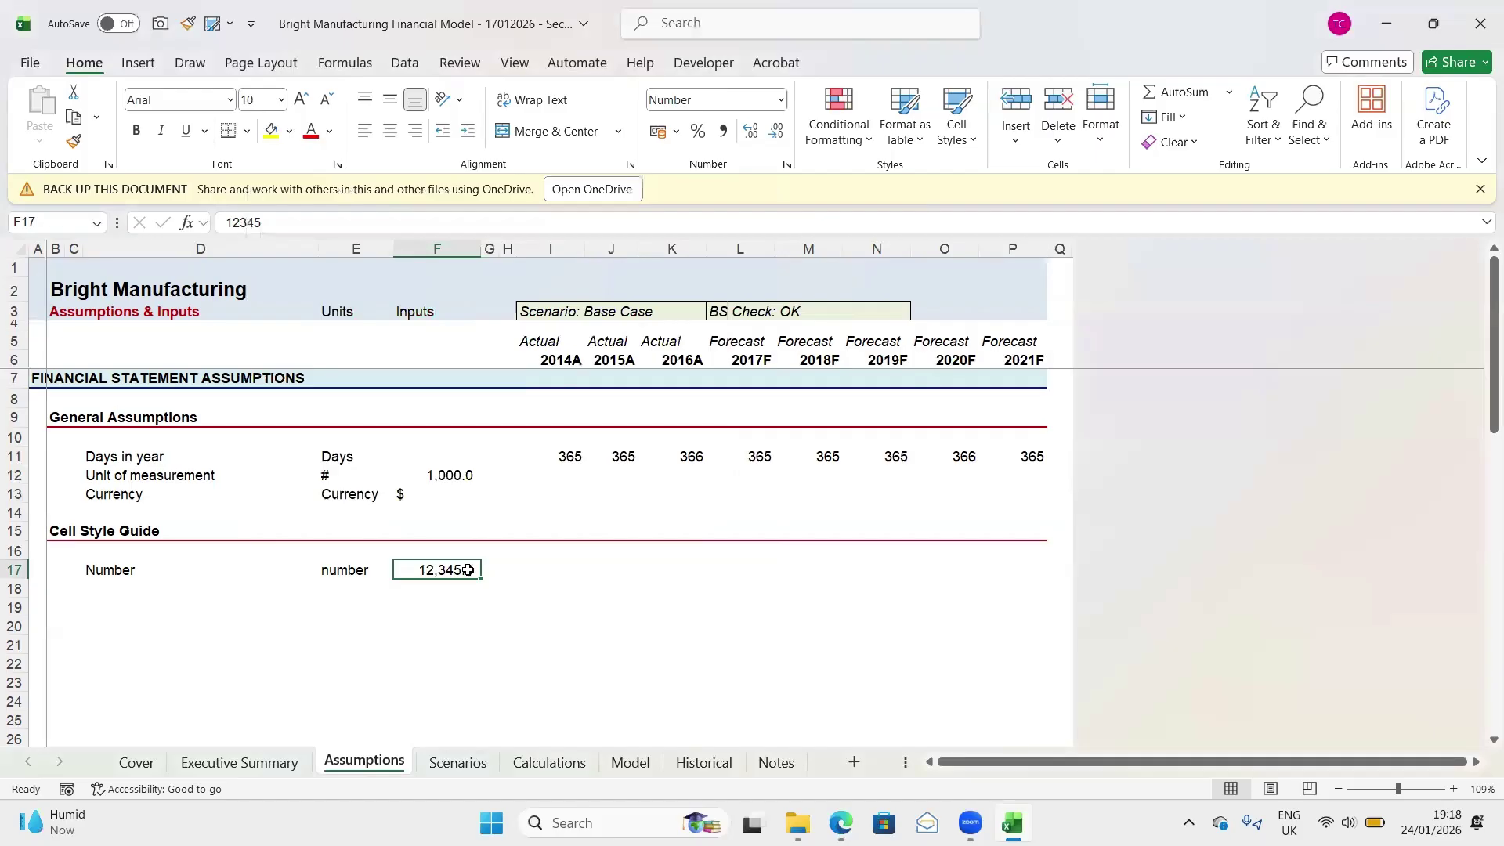
click(523, 583)
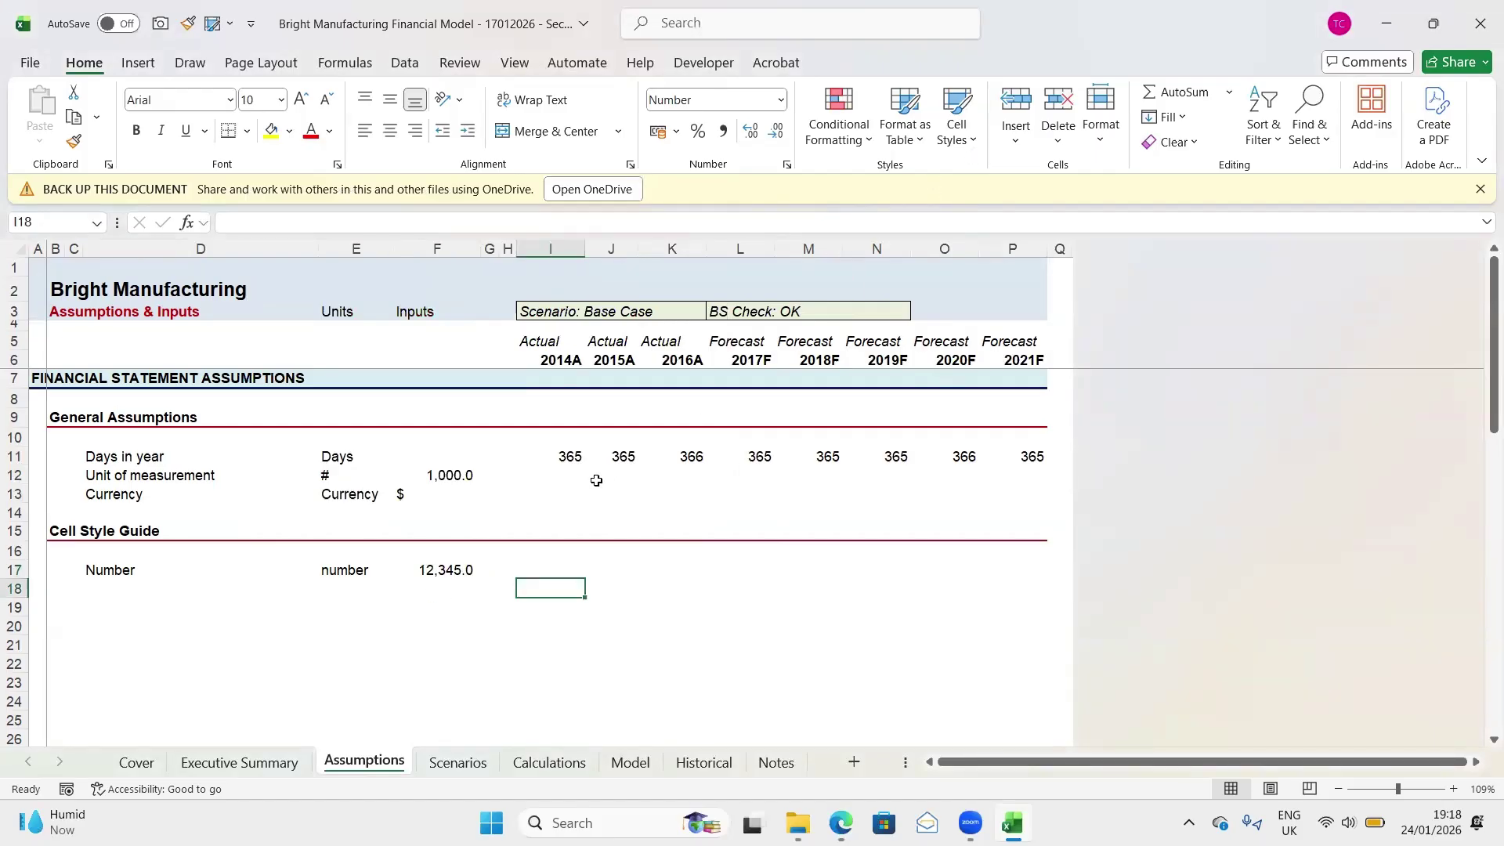
Label the row below Number in the Cell Style Guide as Inputs in D18
click(532, 564)
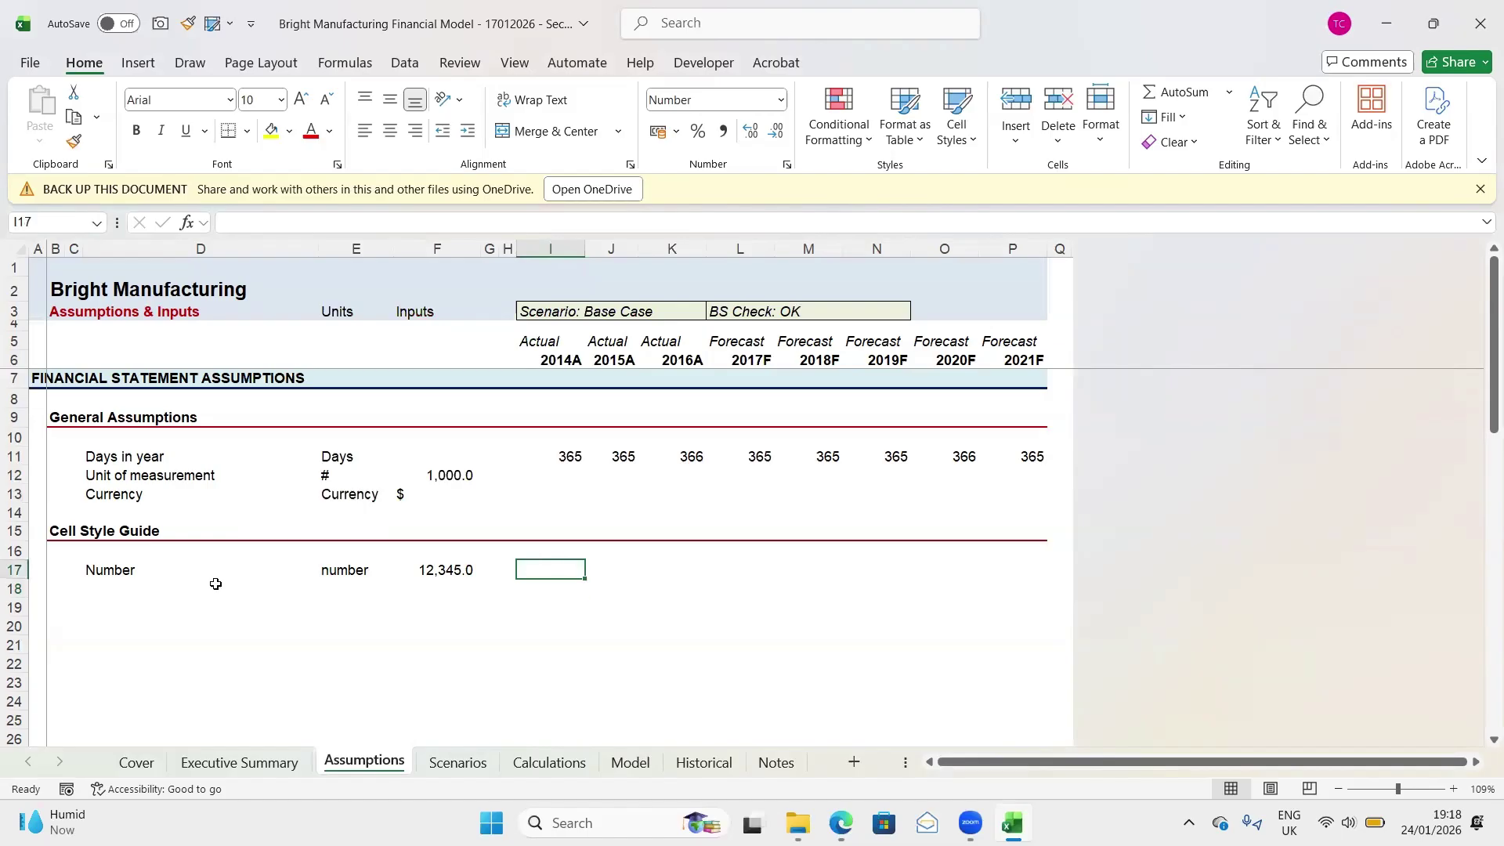
click(108, 590)
text(\\in)
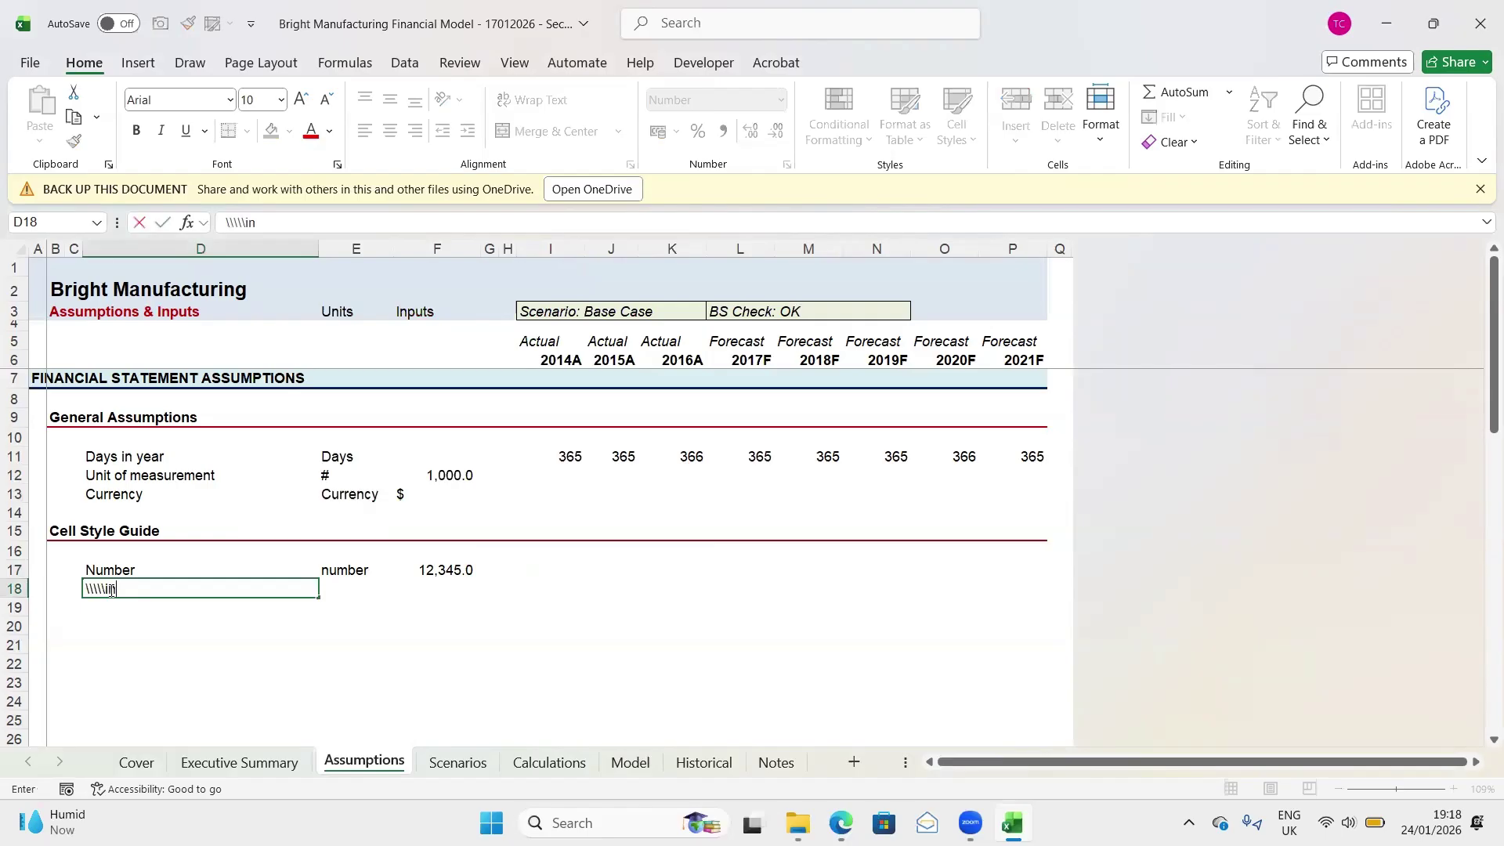
text(pu)
key(BackSpace)
key(BackSpace)
key(BackSpace)
key(BackSpace)
key(BackSpace)
key(BackSpace)
key(BackSpace)
key(BackSpace)
key(BackSpace)
text(In)
key(BackSpace)
text(nputs)
key(Tab)
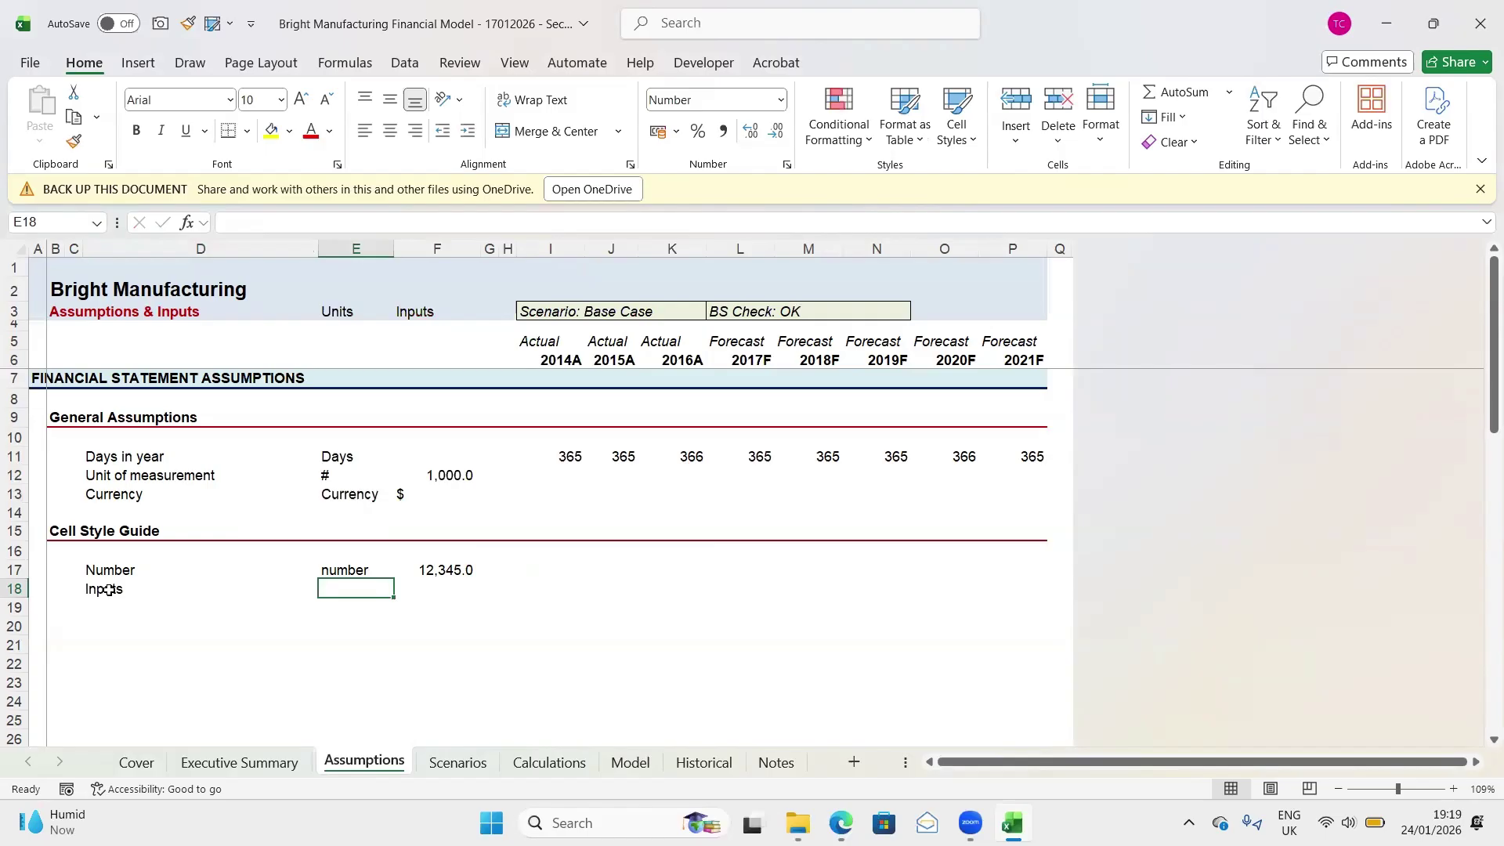
Enter 12,345 as the Inputs row's value in F18, leaving its unit blank
key(Tab)
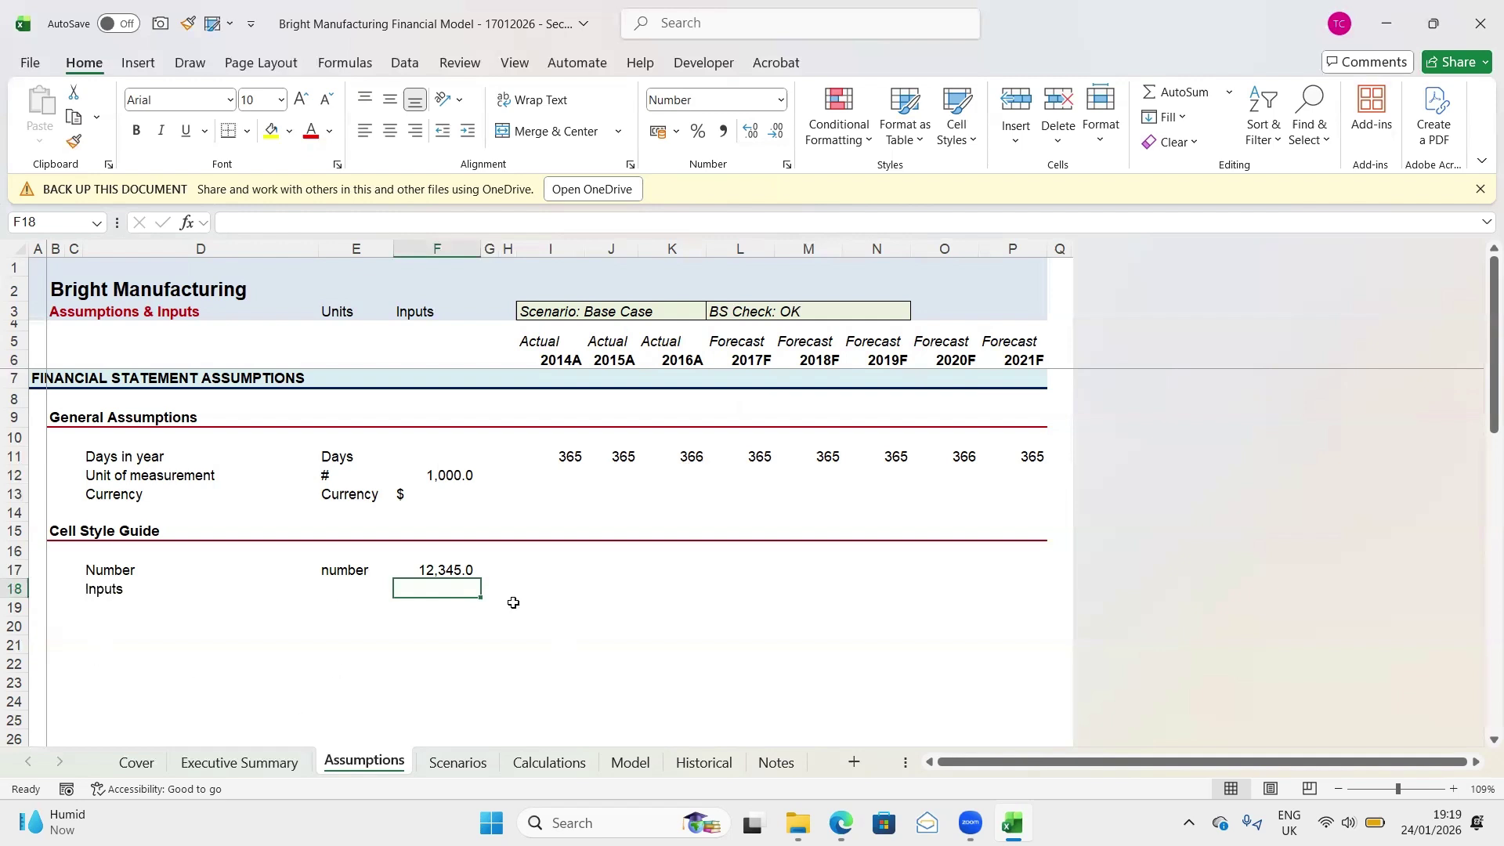
text(12)
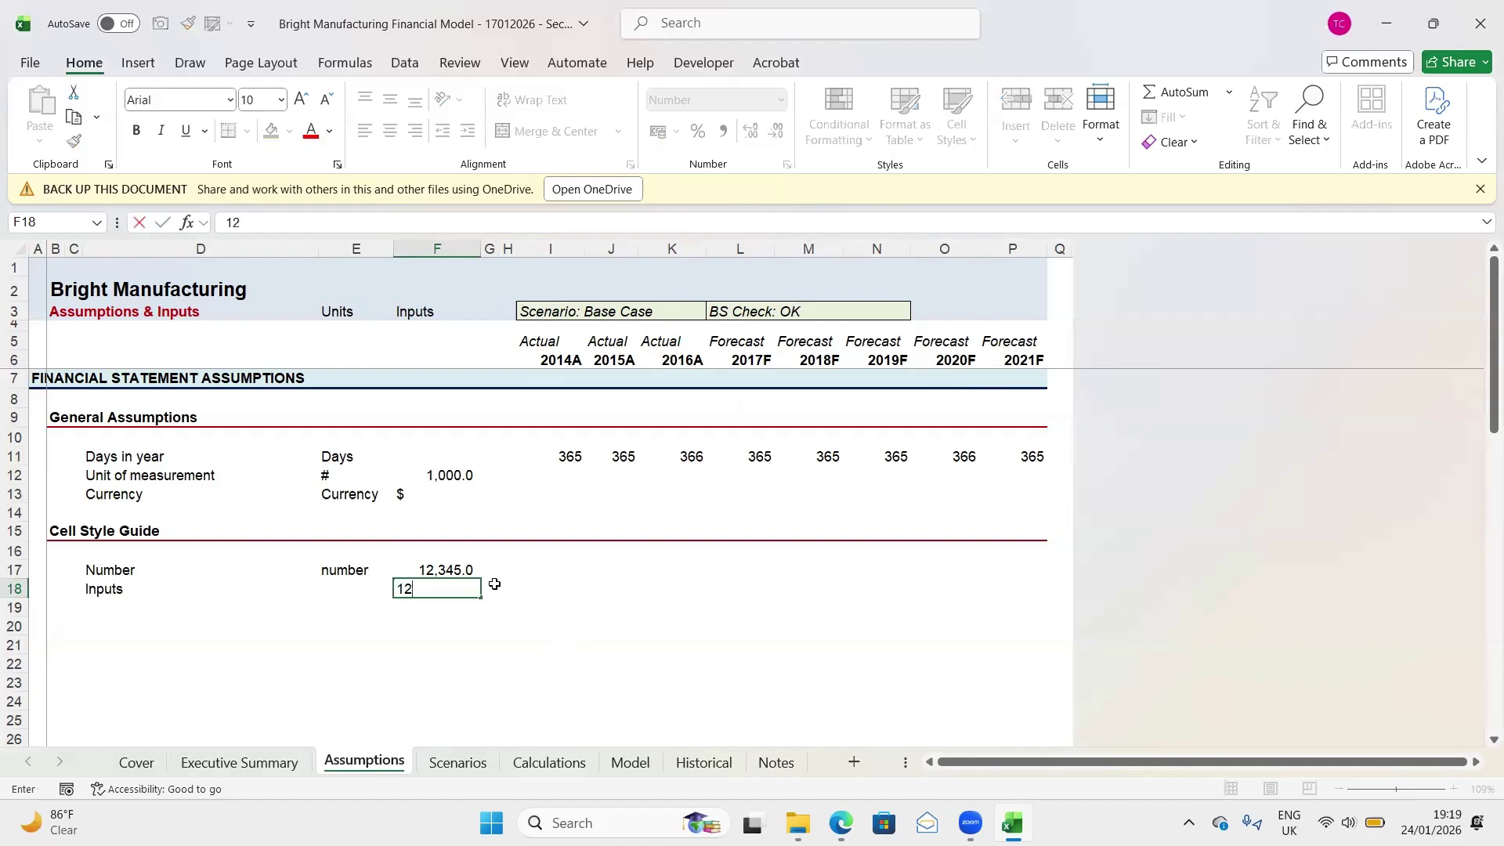
text(,345)
key(Return)
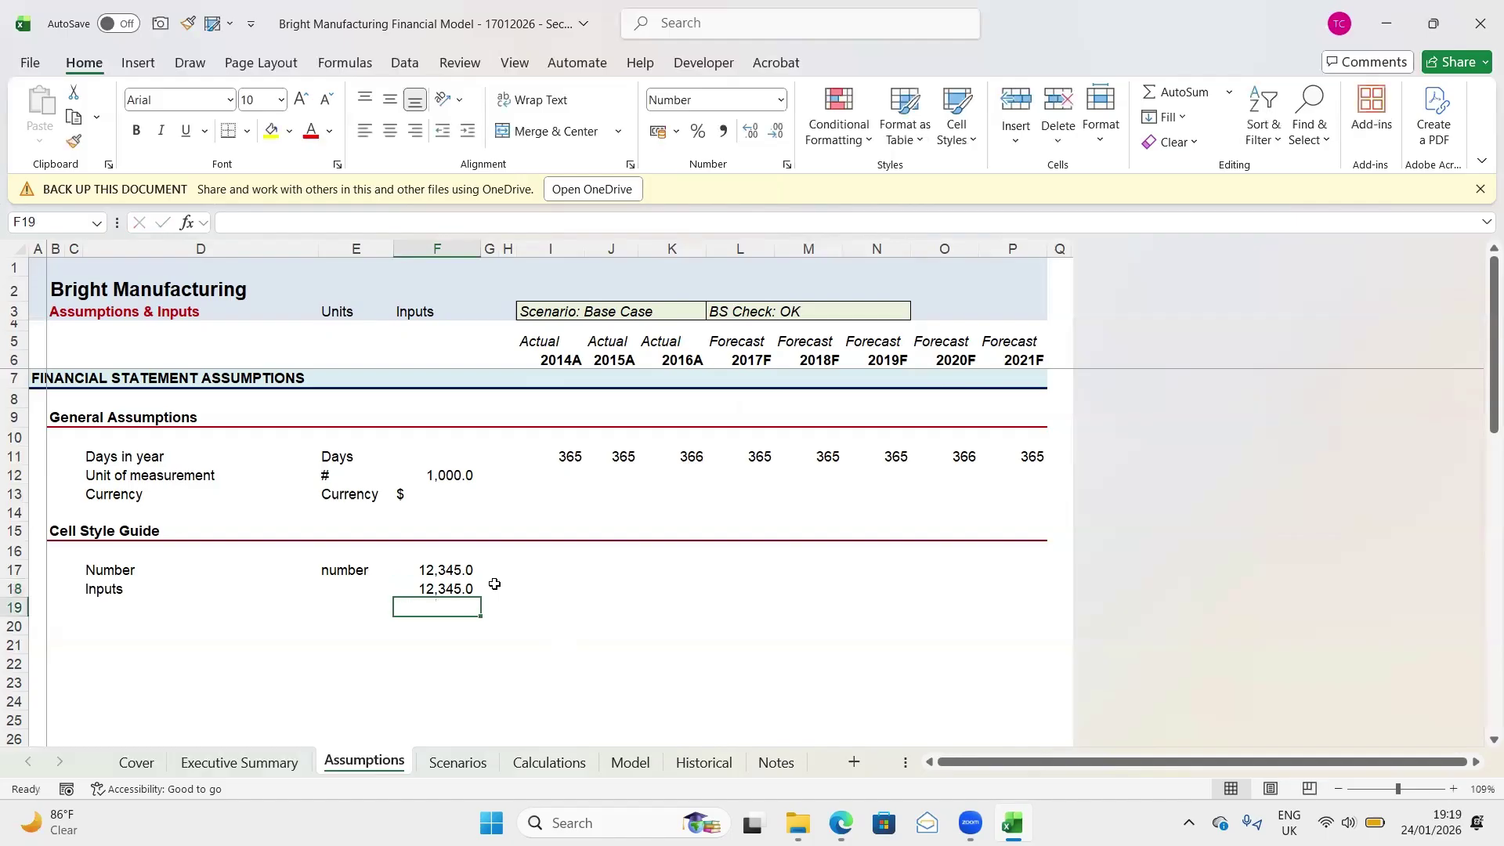
key(Up)
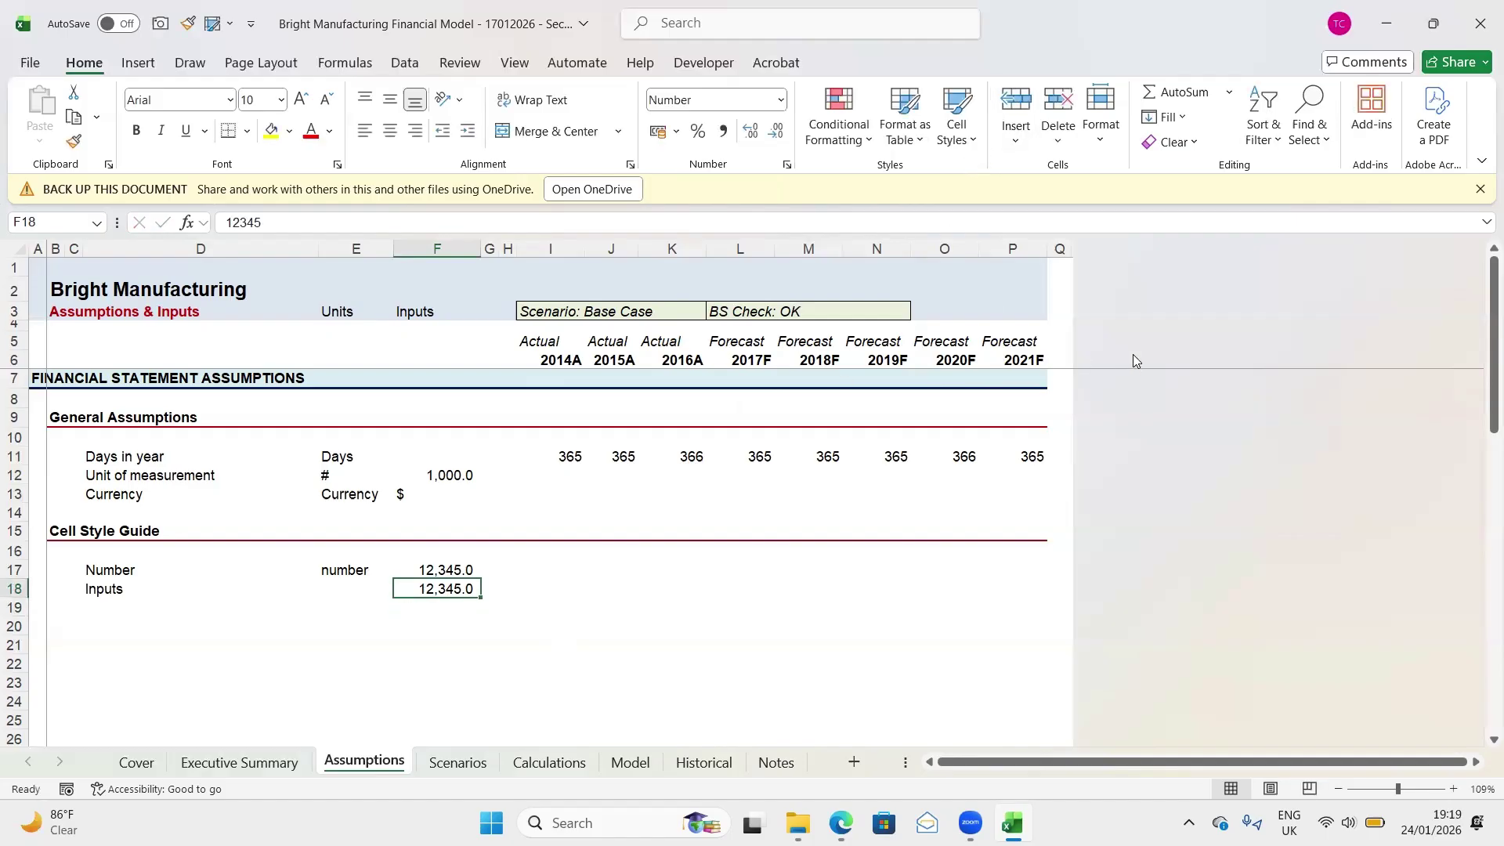
right_click(953, 108)
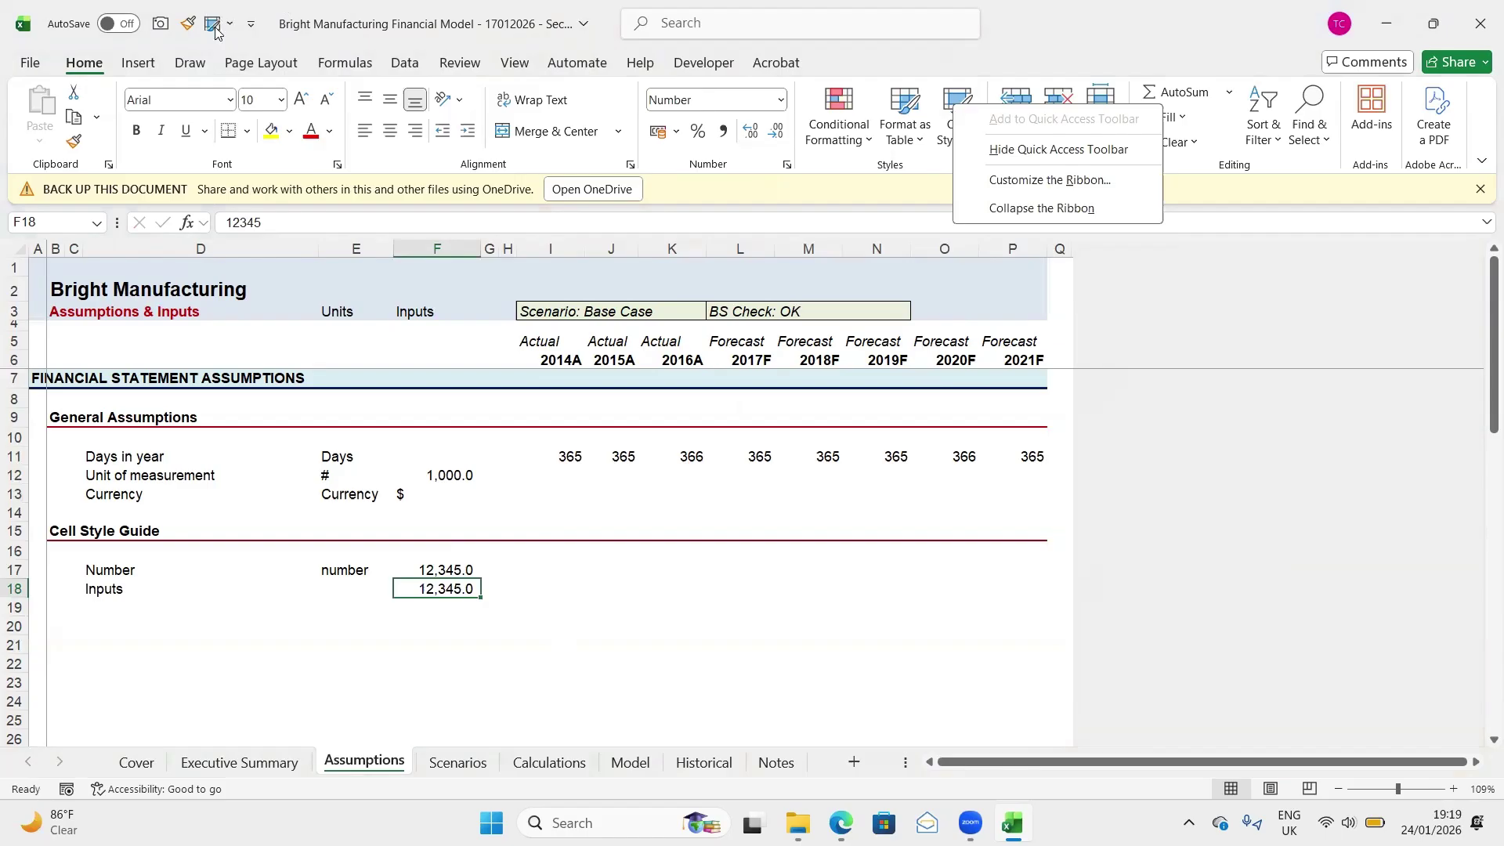
click(251, 24)
click(251, 23)
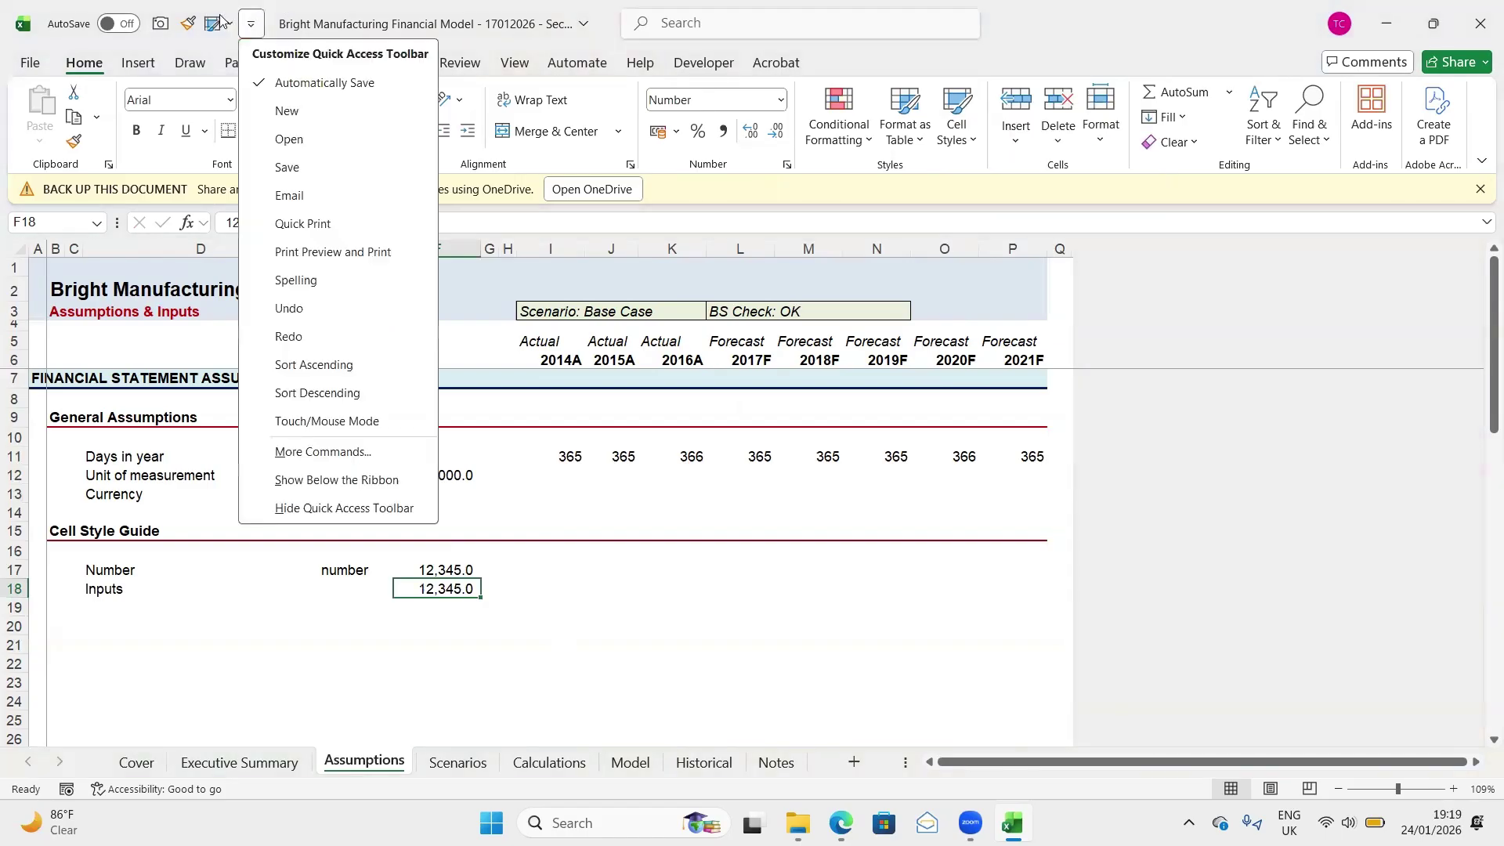
key(Escape)
click(210, 19)
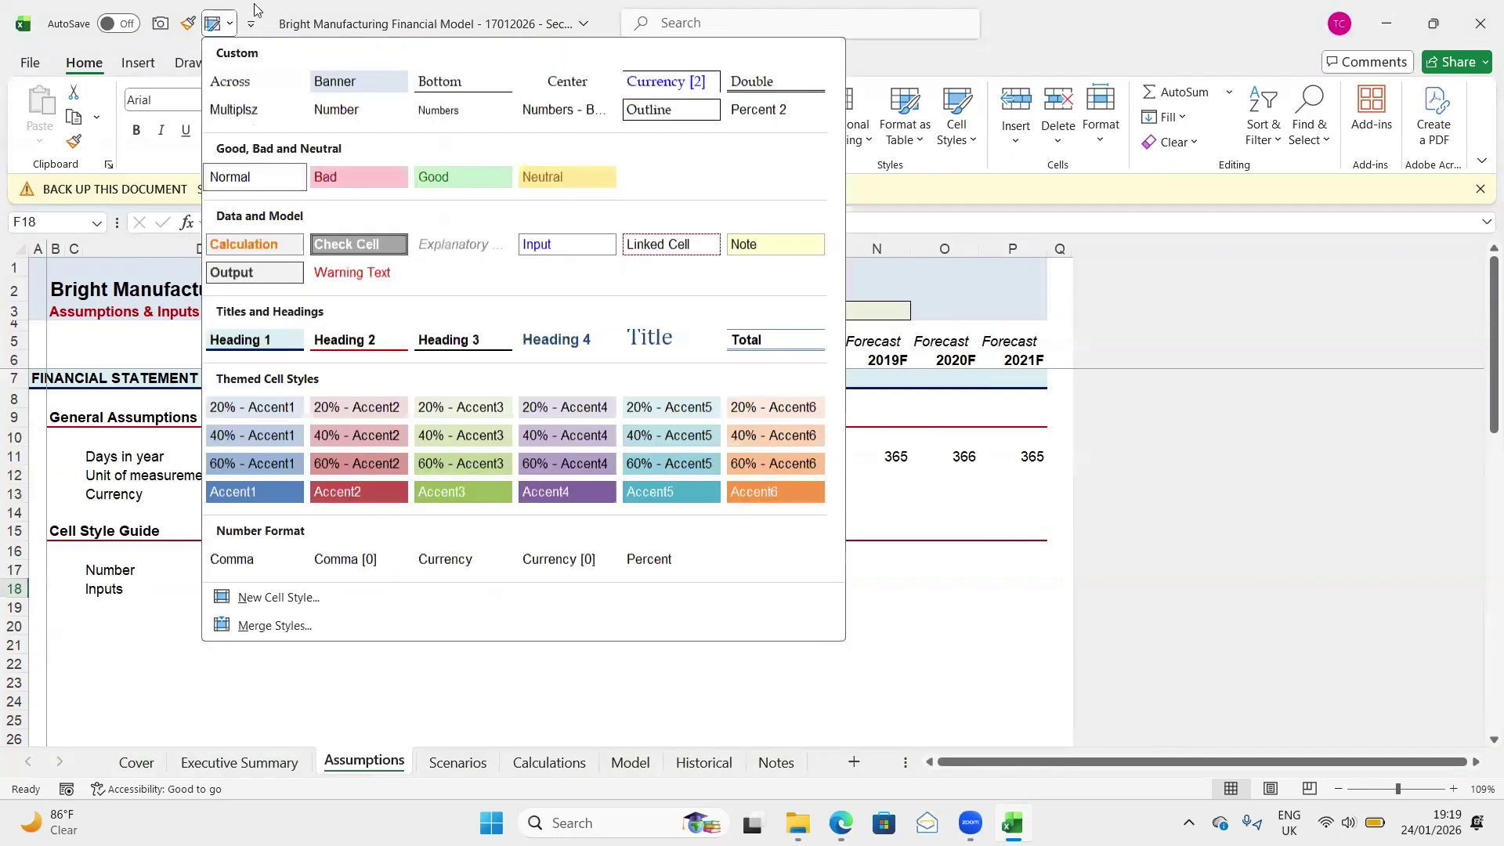
click(213, 24)
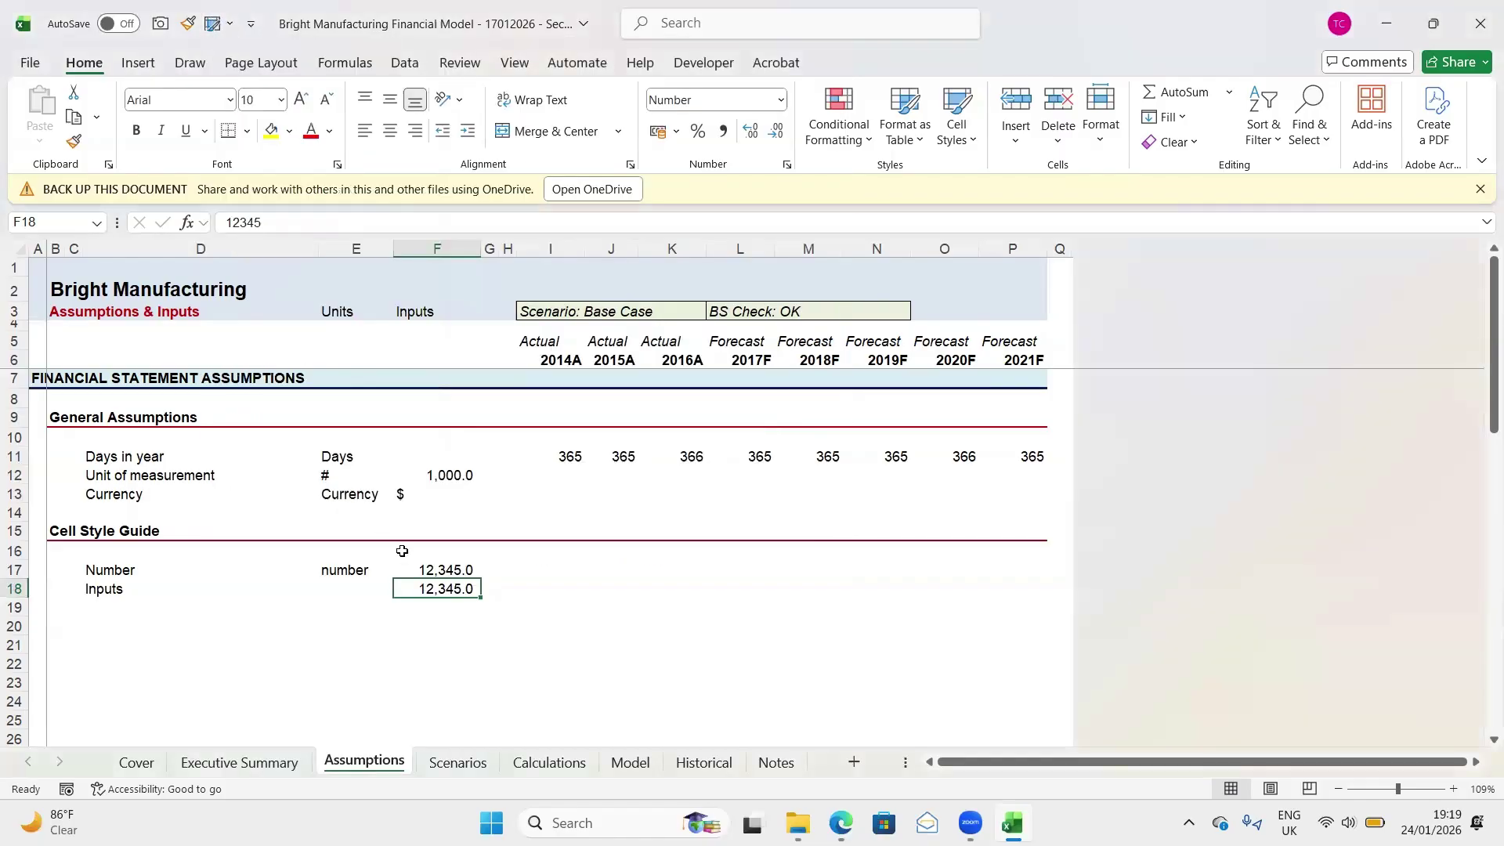
Open the Input cell style for modification and display its format settings
key(alt)
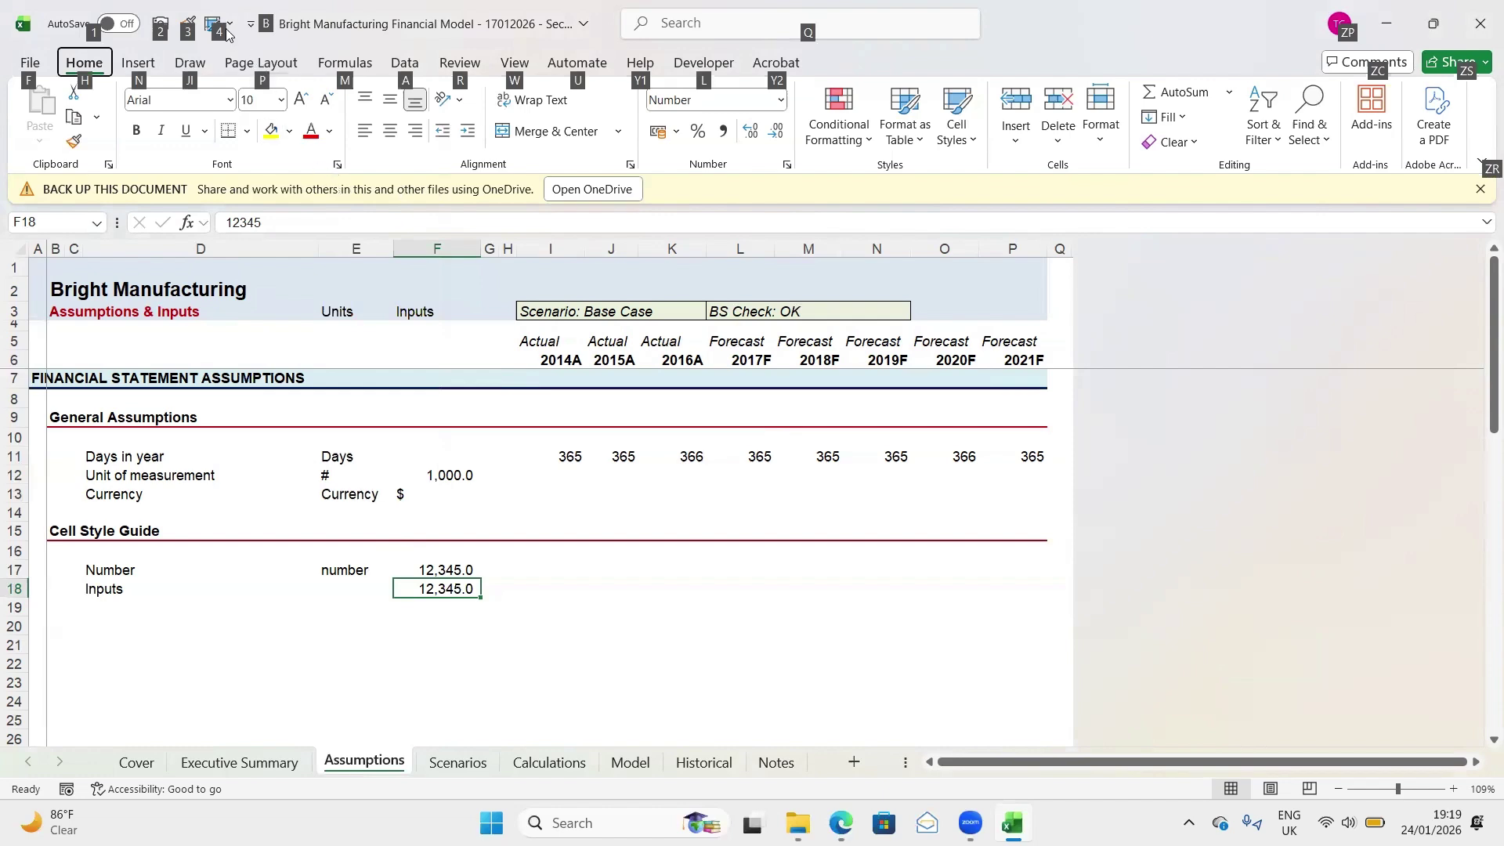
key(4)
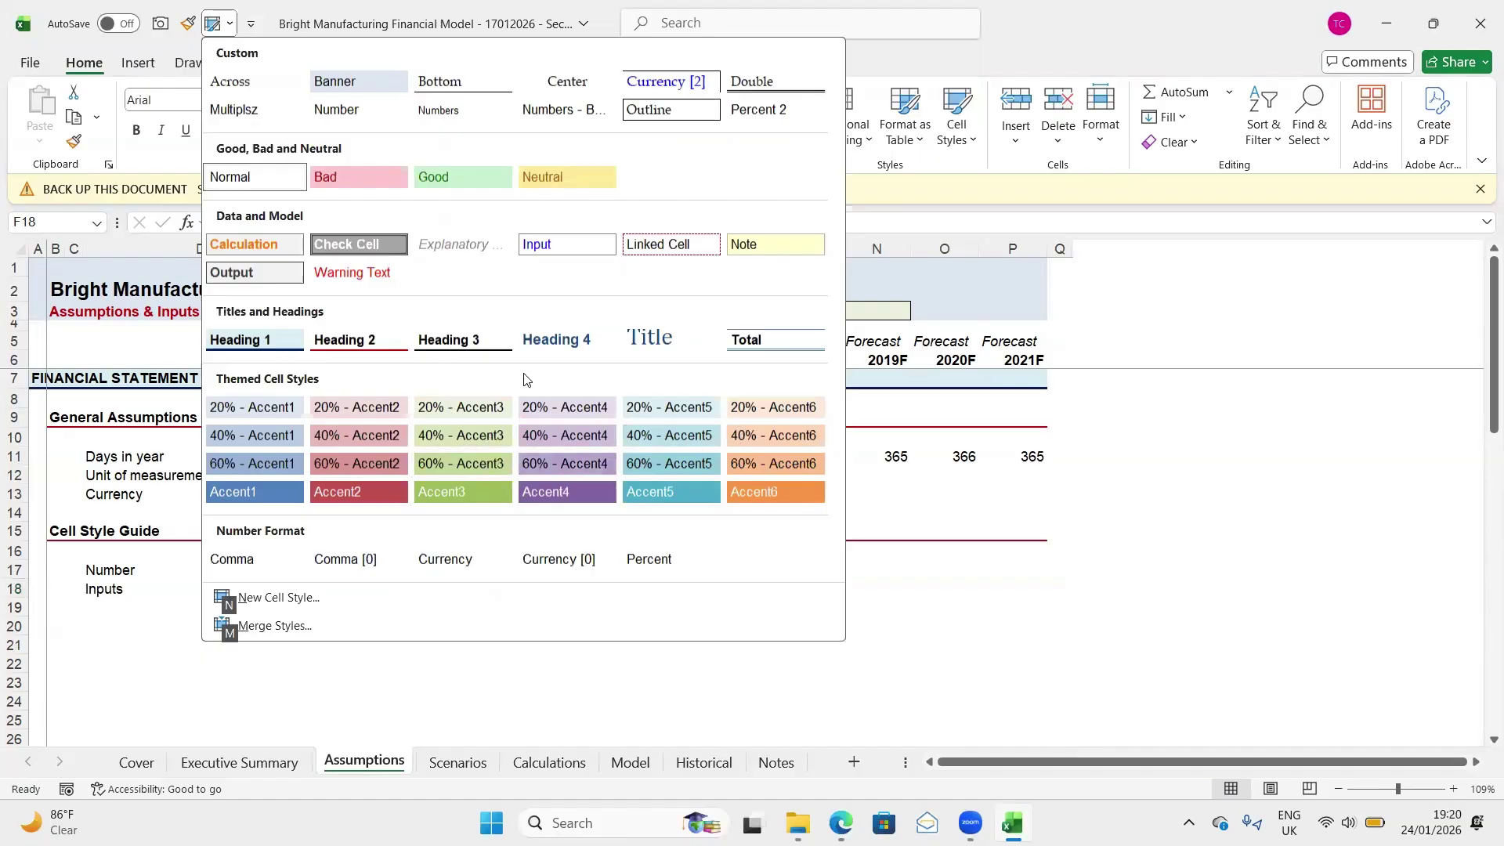
right_click(540, 246)
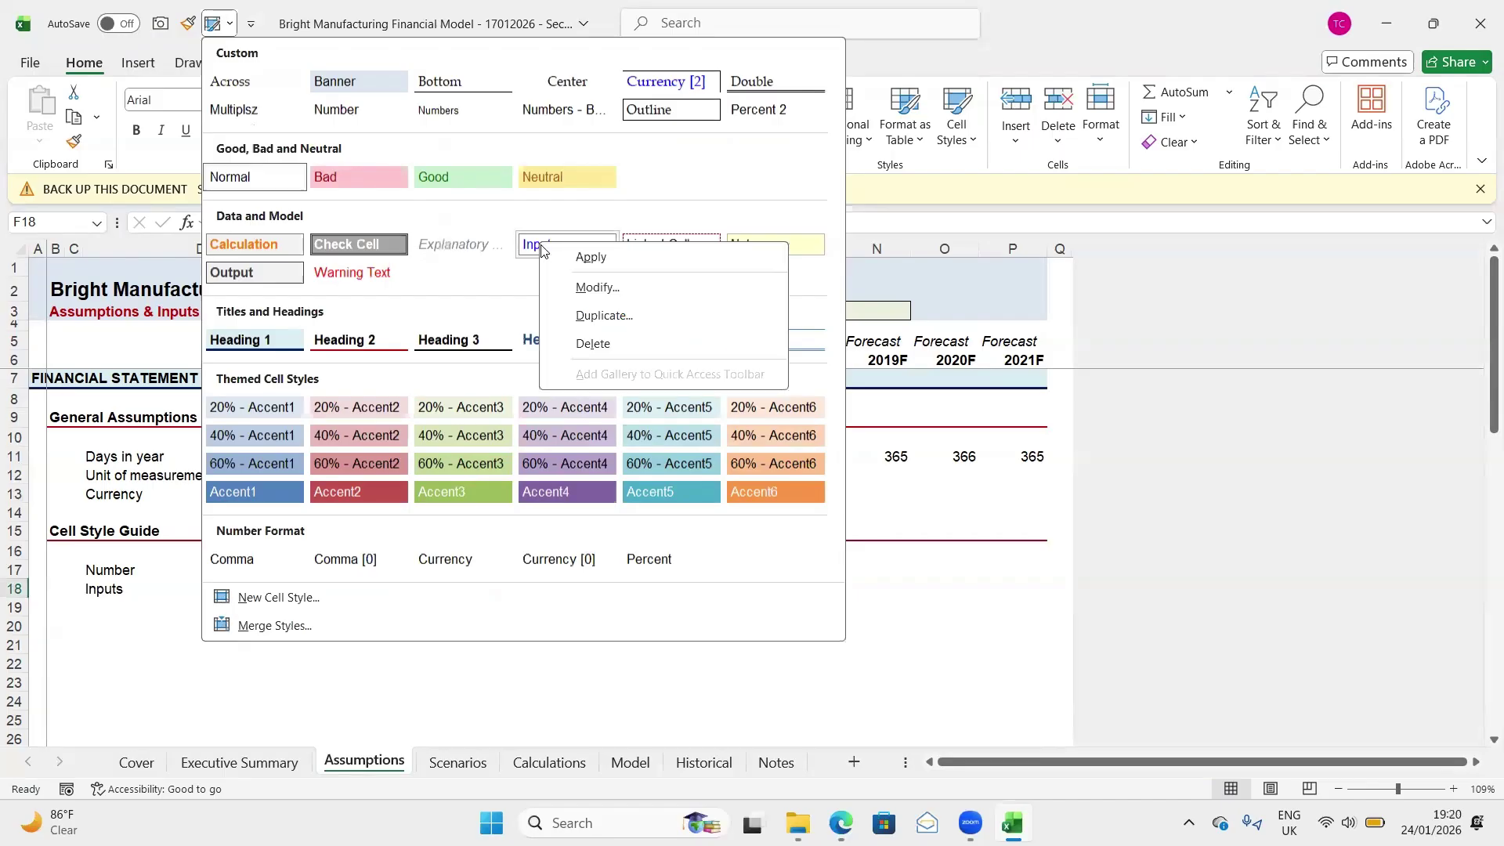
click(596, 286)
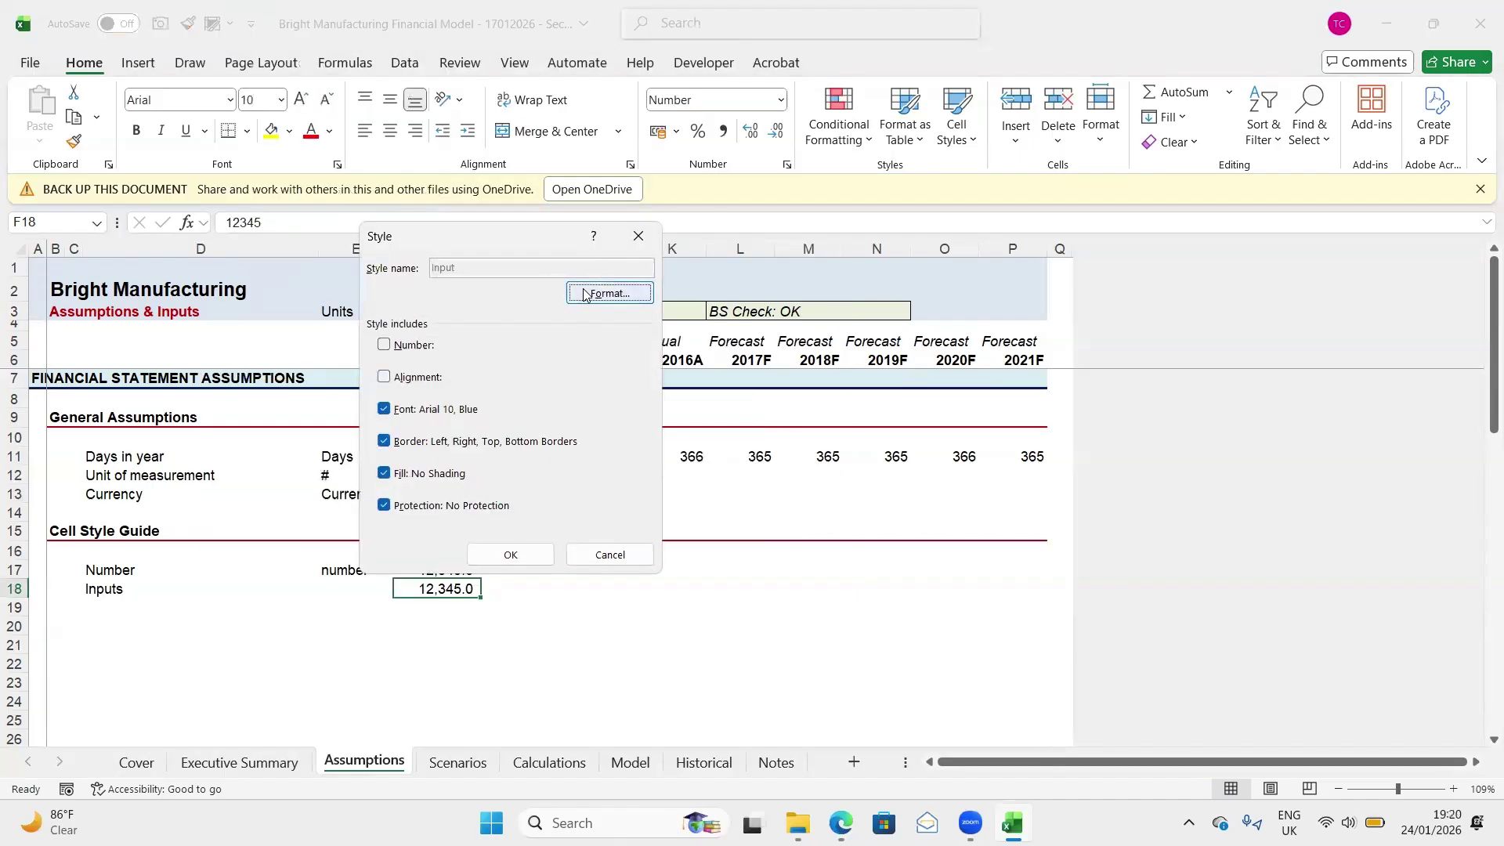
click(585, 293)
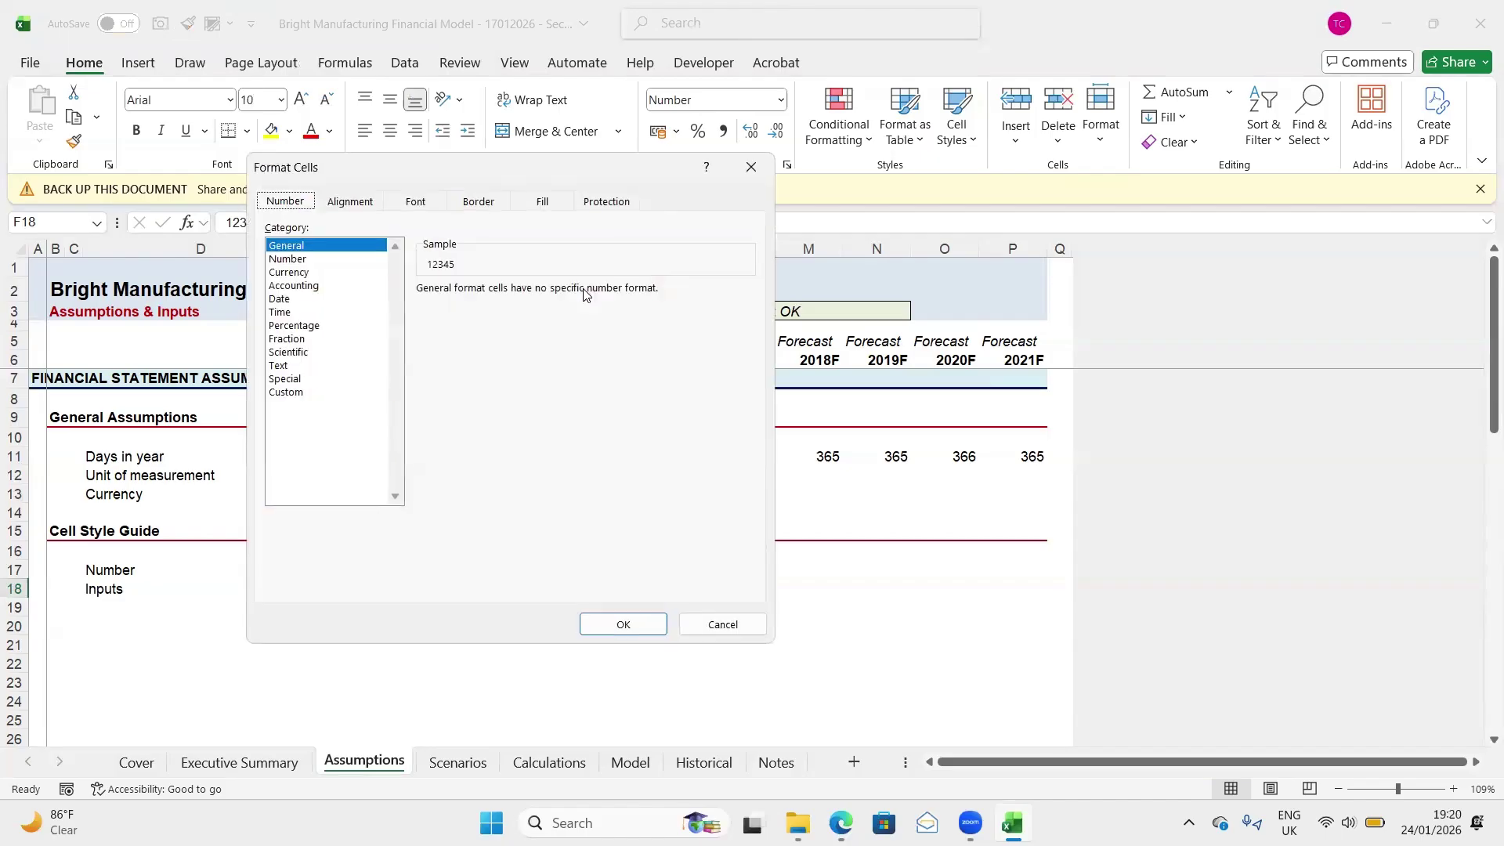
Set the Input style's font color to the recently used blue, keeping Arial Regular 10
click(415, 202)
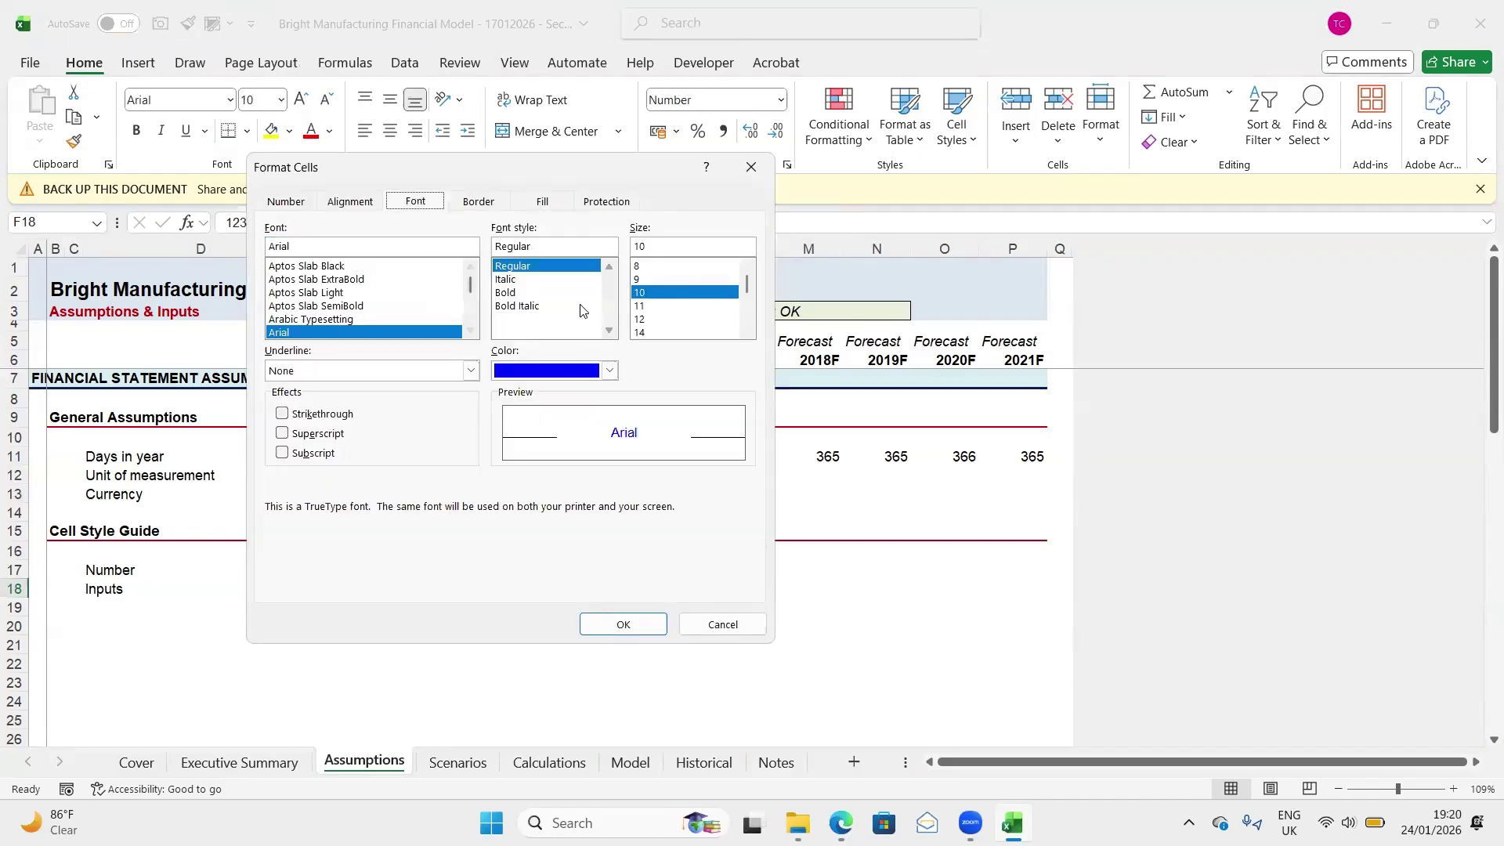
click(609, 373)
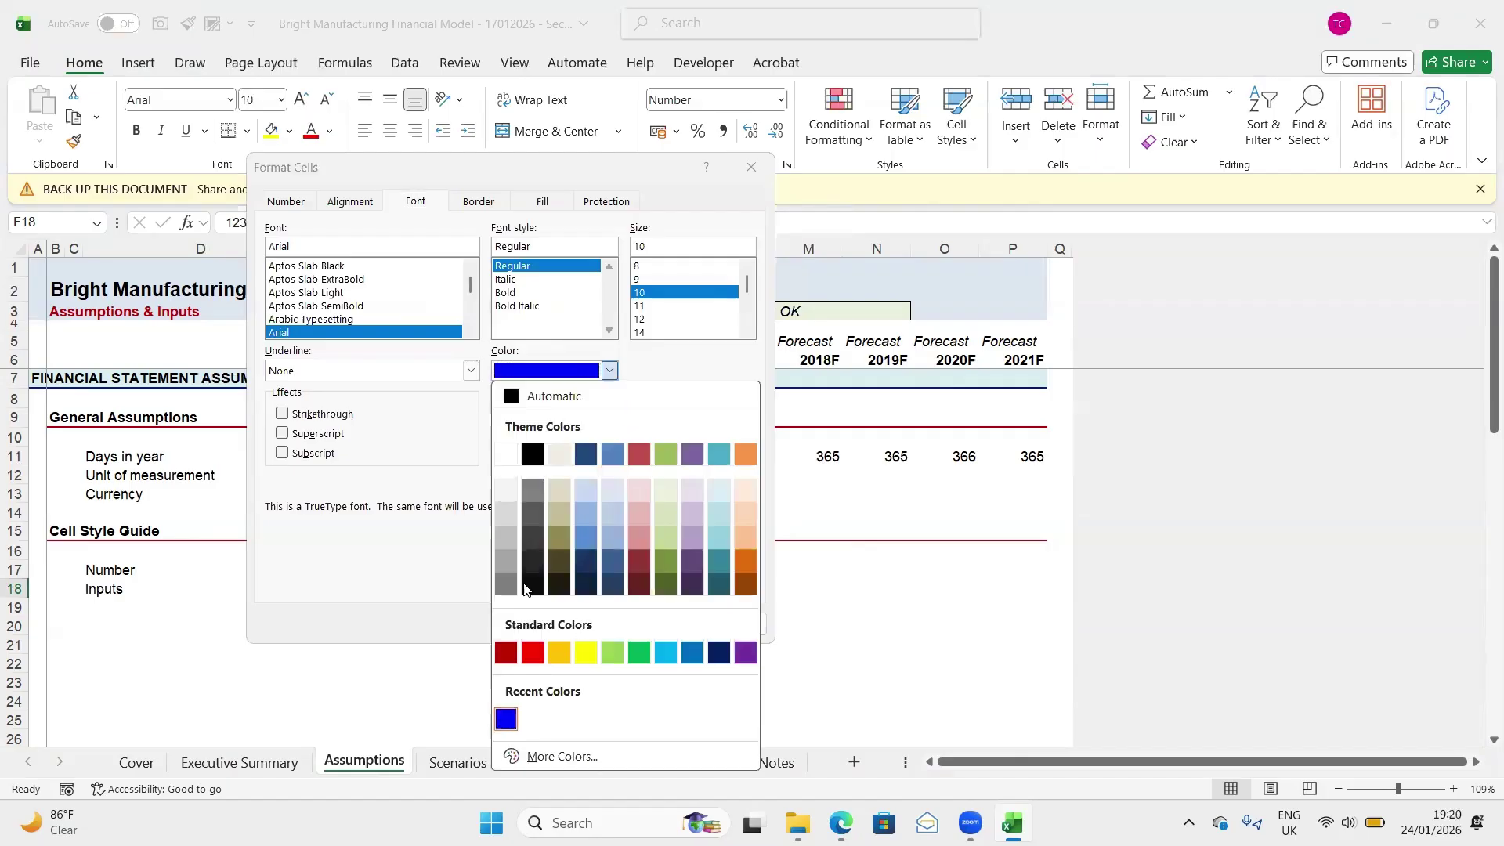
click(576, 370)
click(608, 372)
click(506, 719)
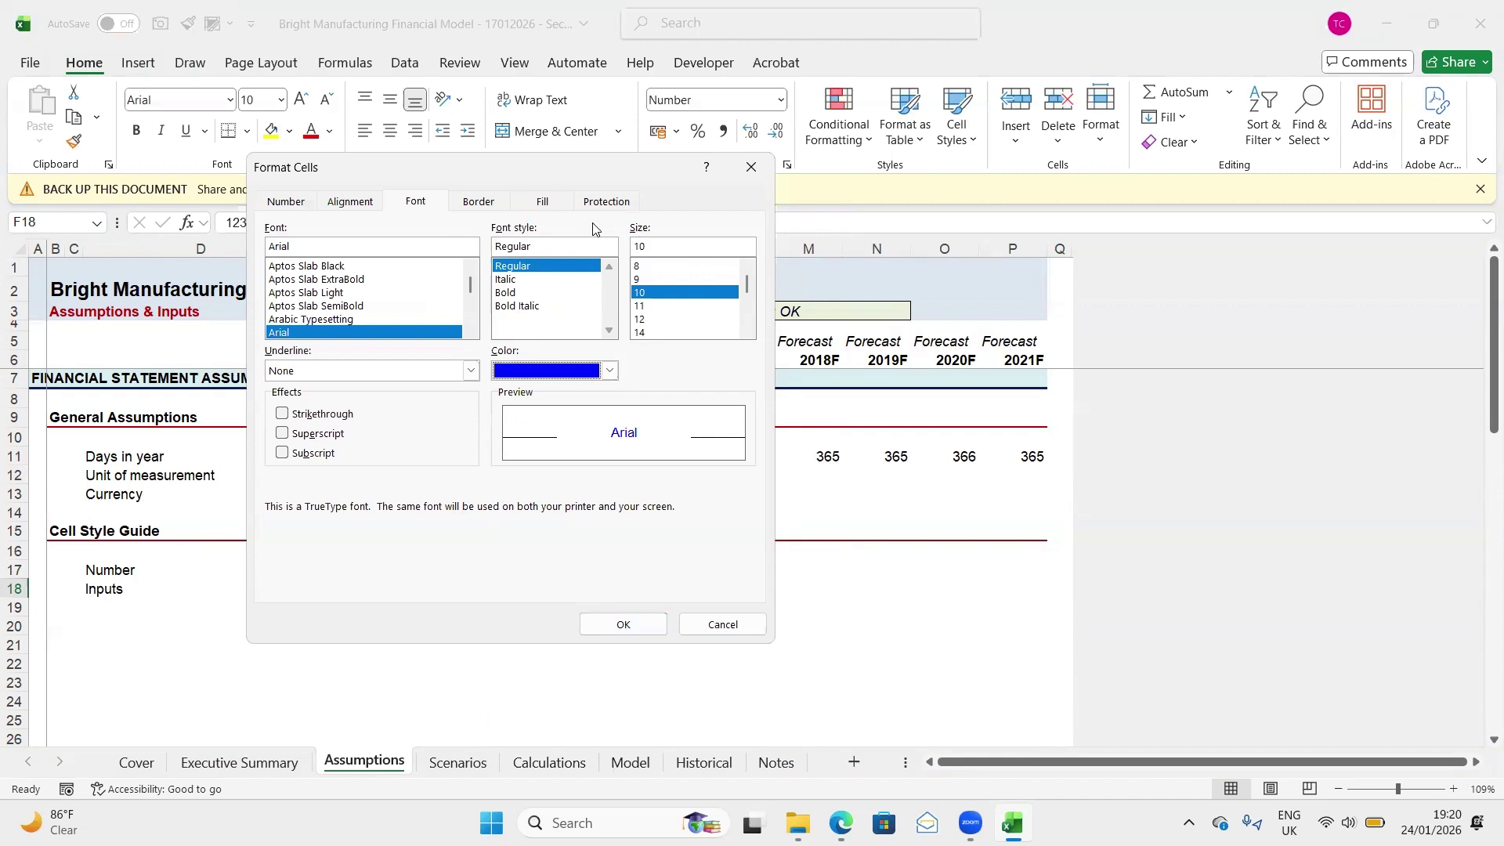
Give the Input style a light blue fill, keep its outline border, and accept the style changes
click(541, 201)
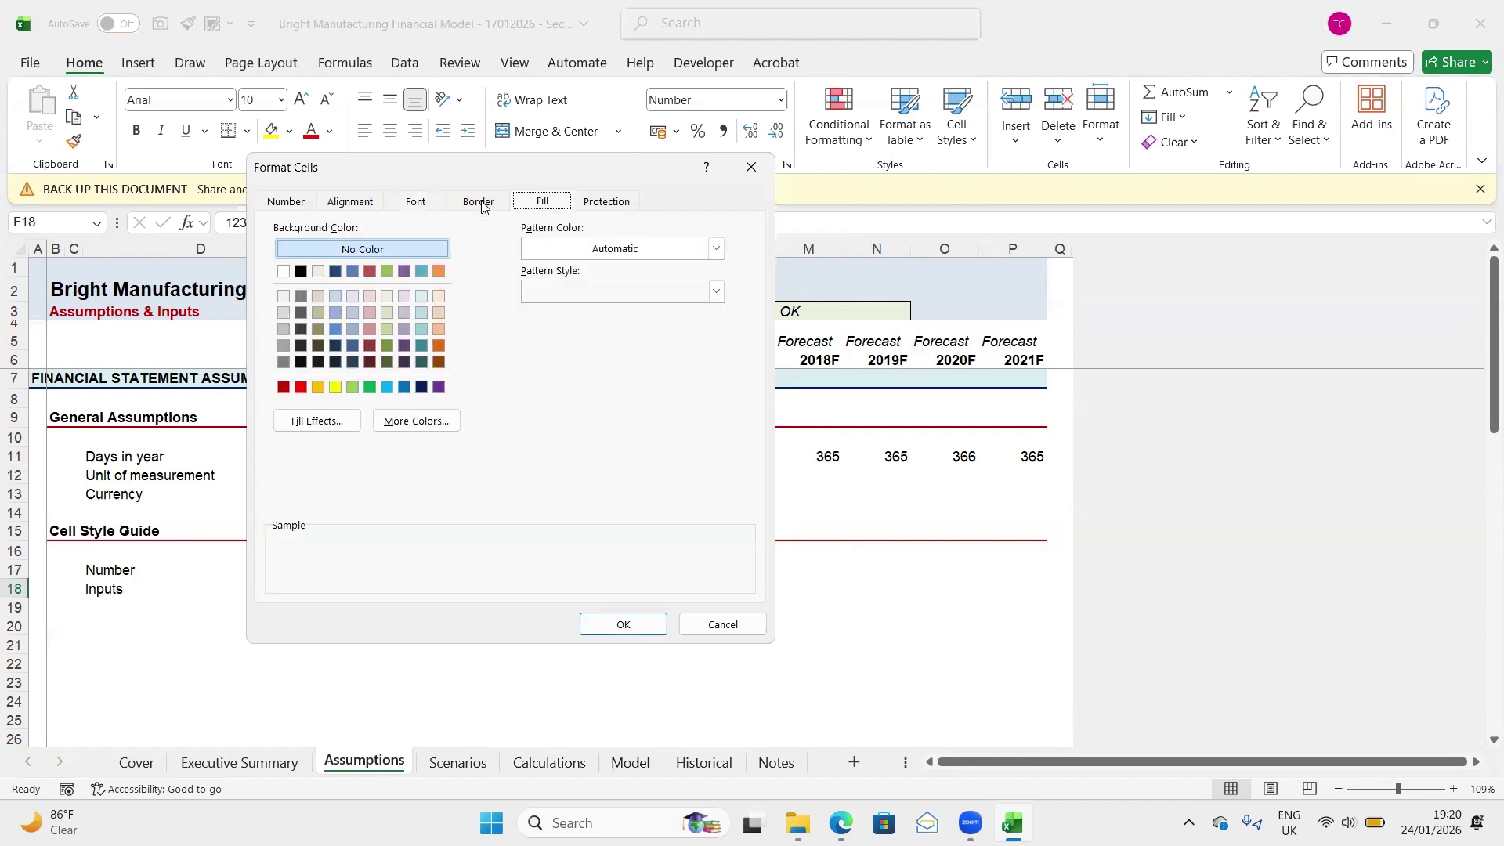
click(354, 295)
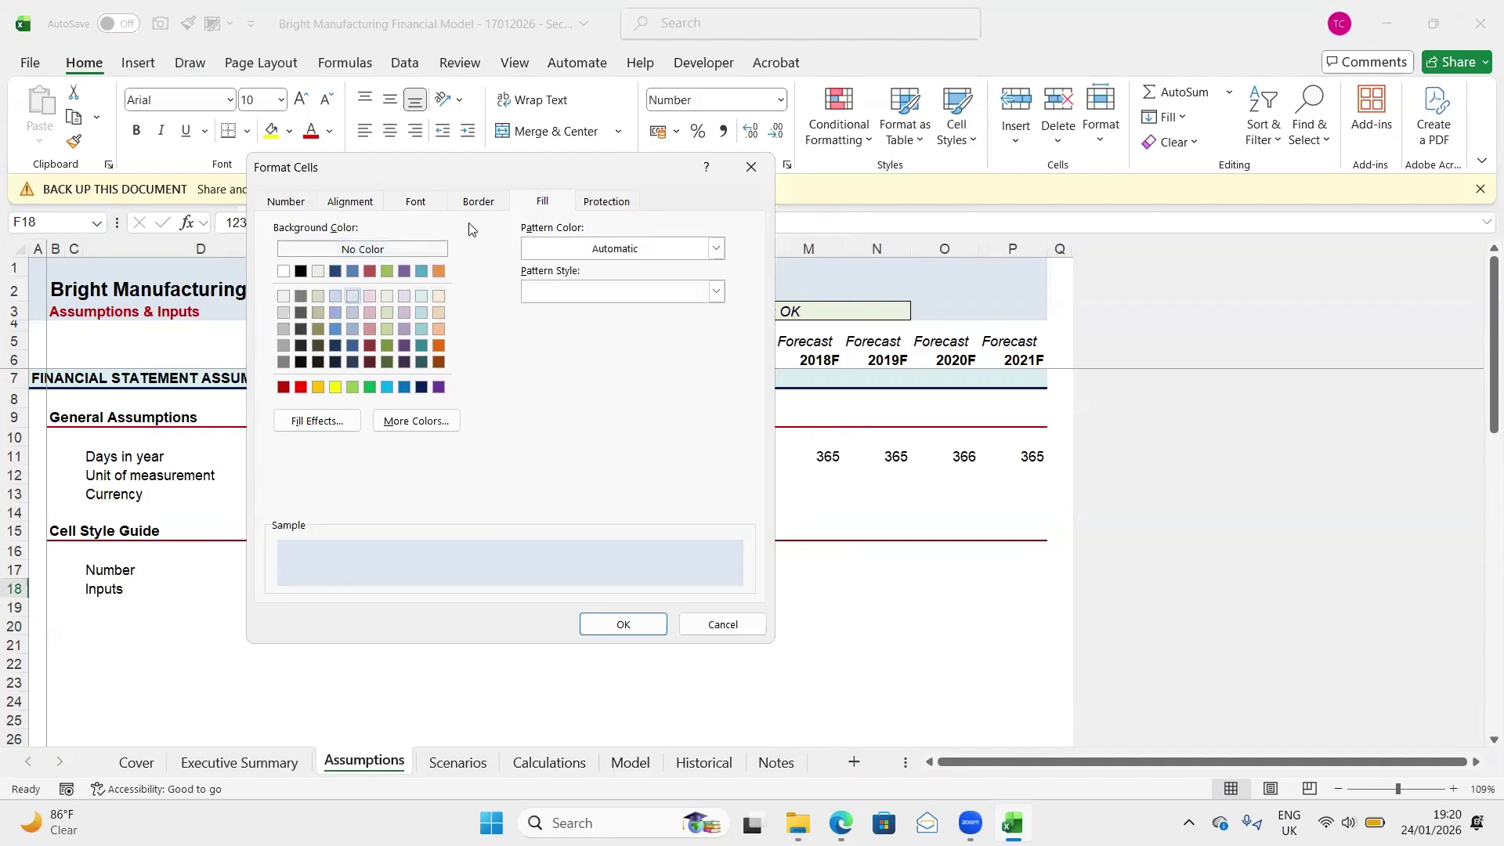
click(479, 202)
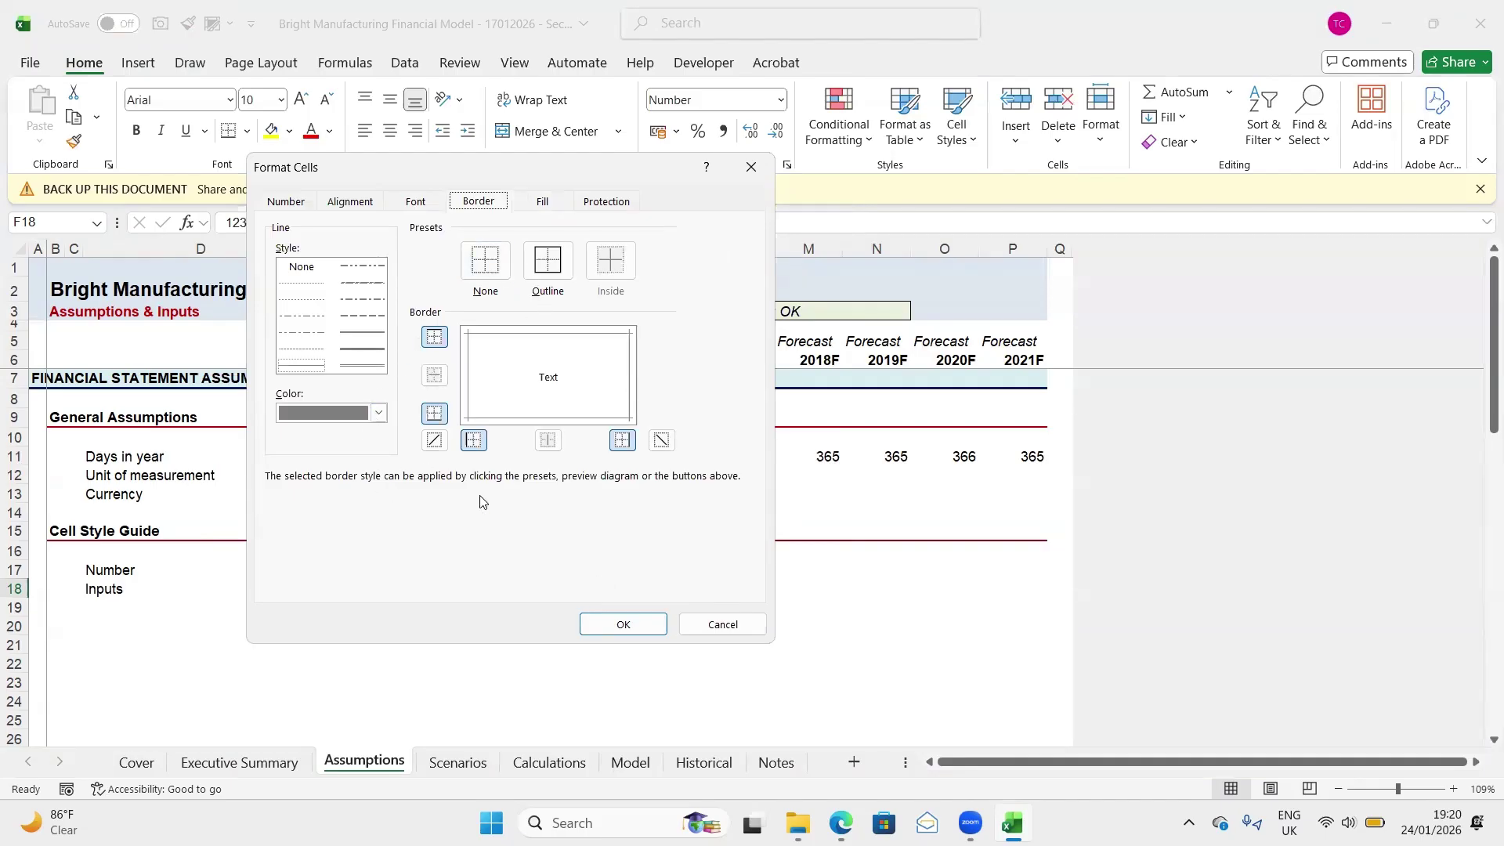
click(624, 624)
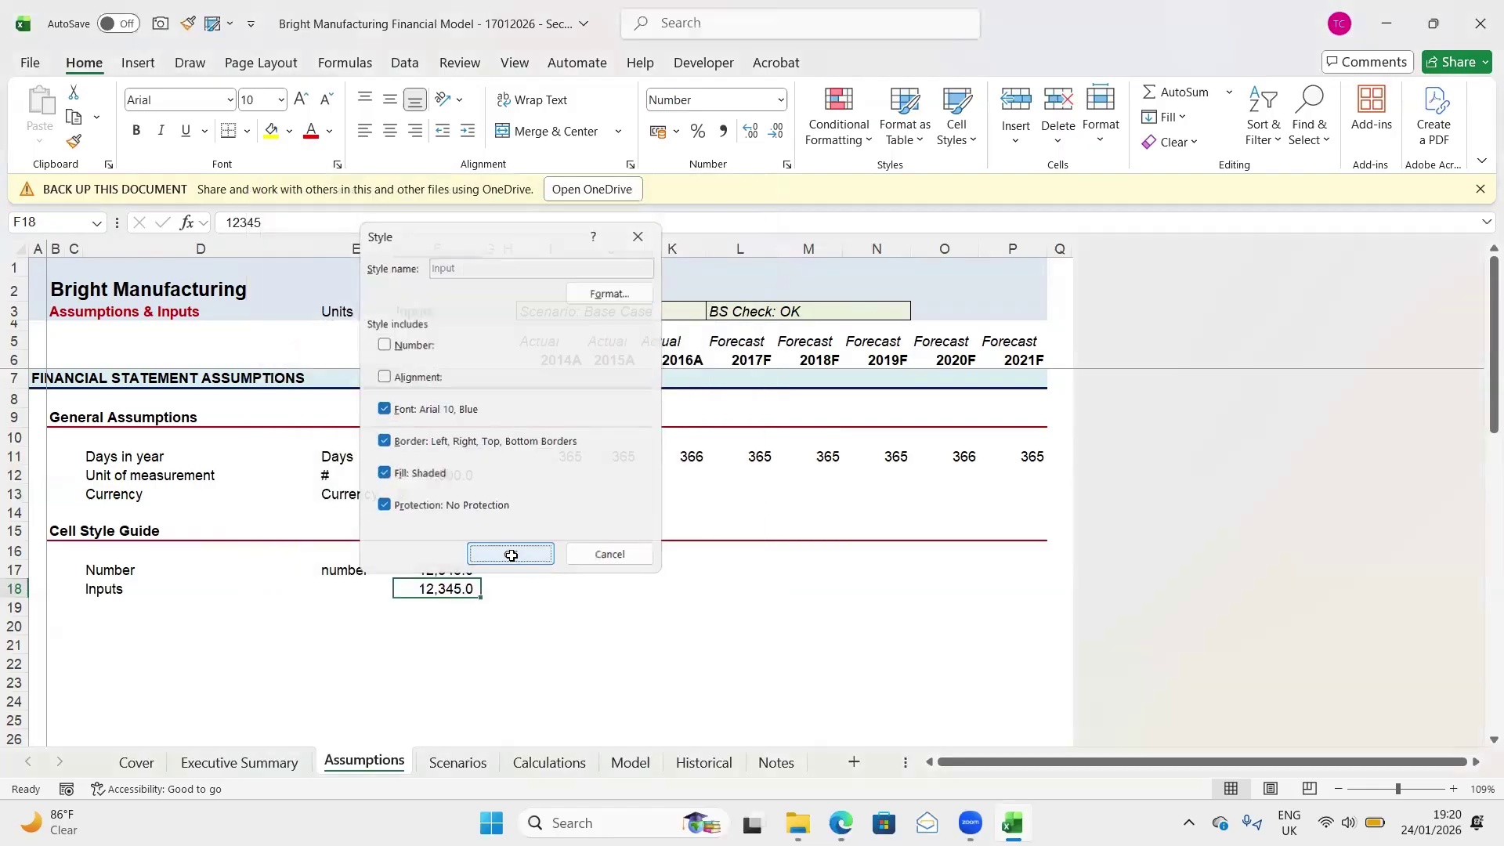
click(510, 557)
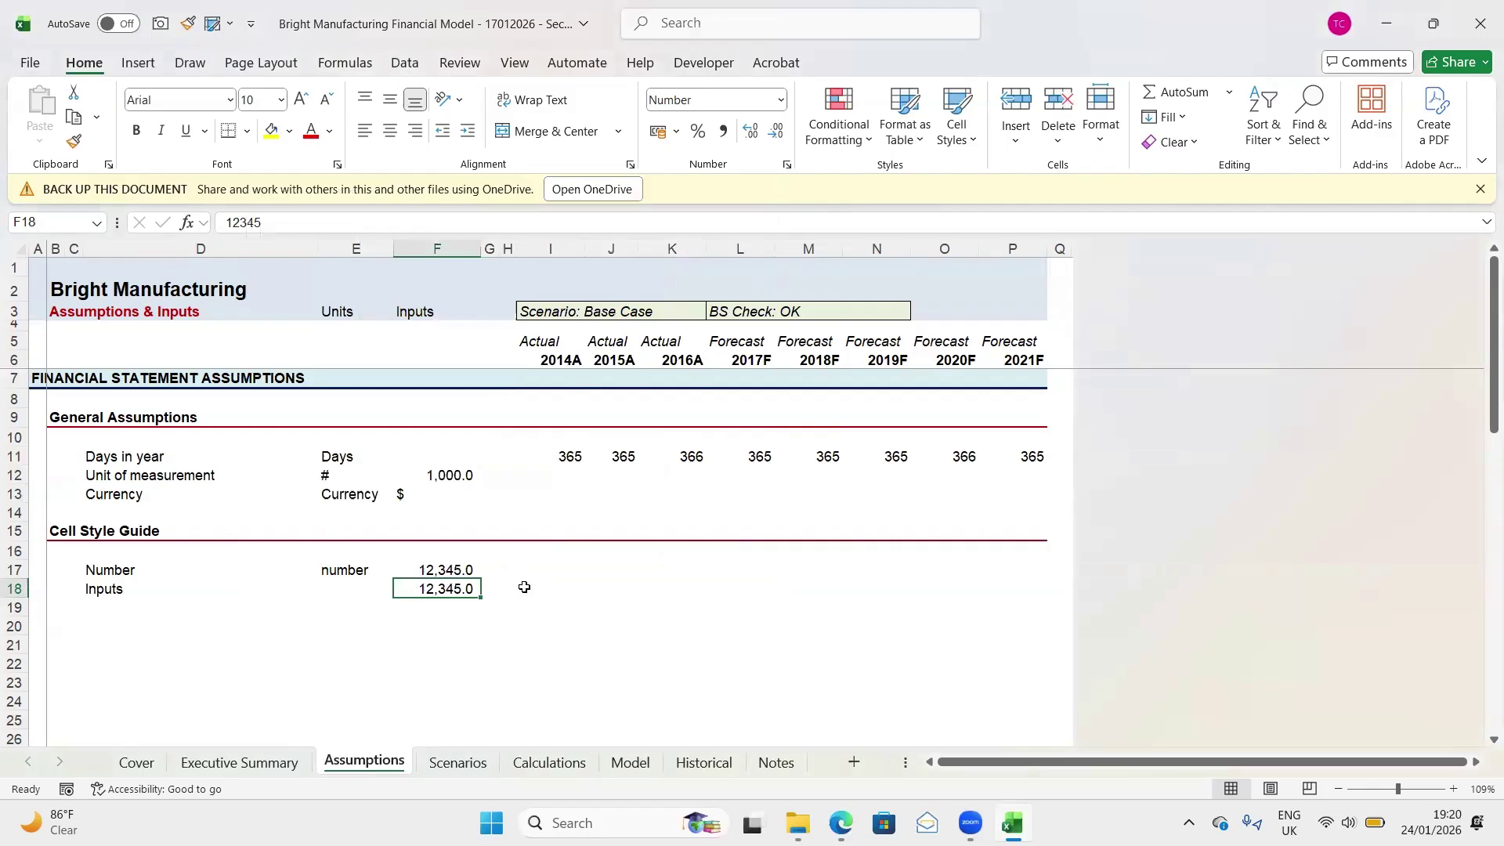
Apply the Input cell style to the Inputs row's value in F18
click(14, 588)
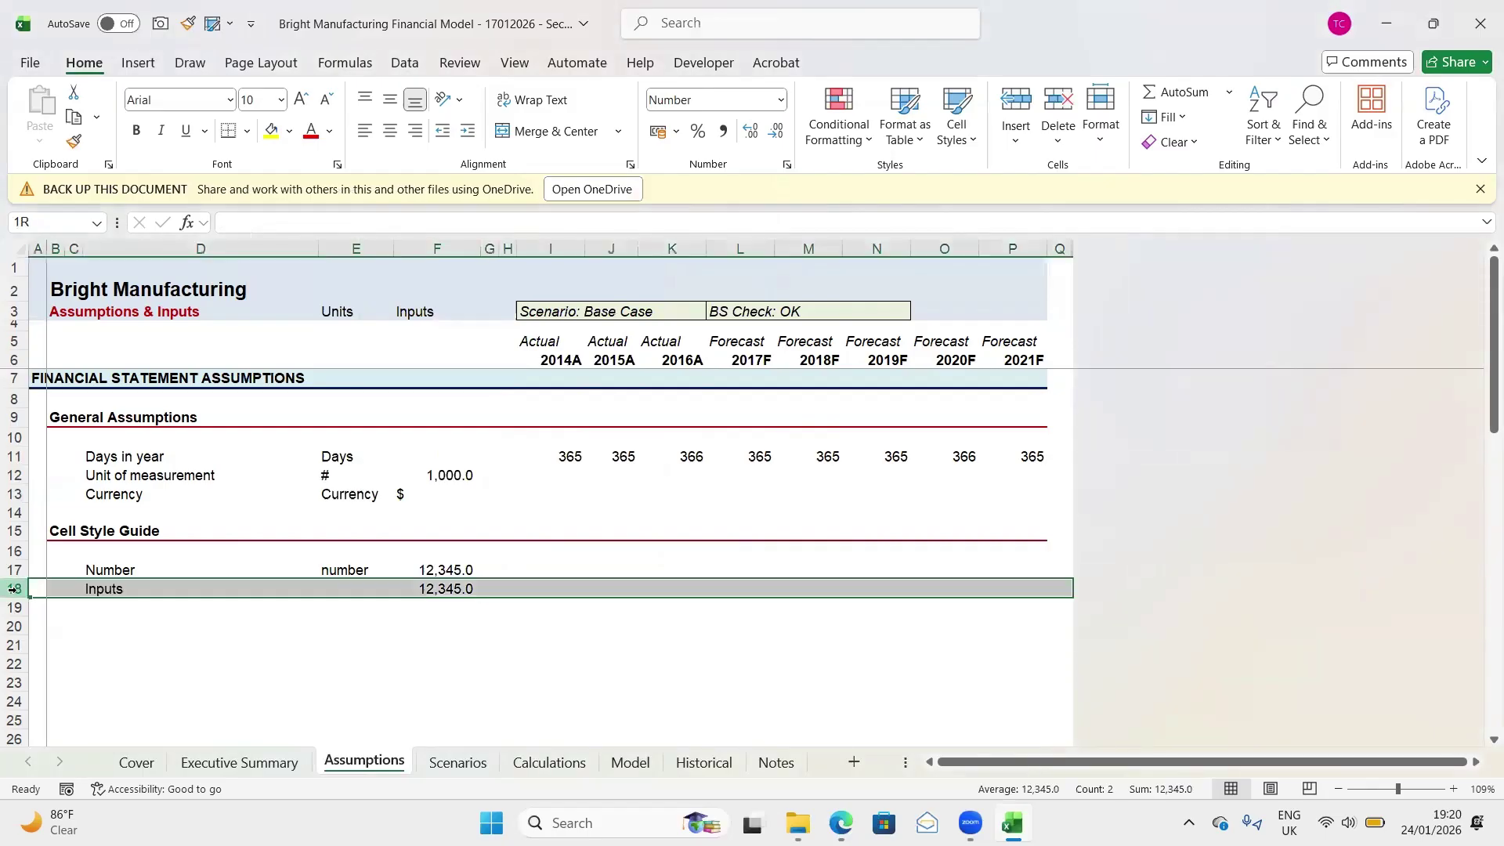
click(433, 589)
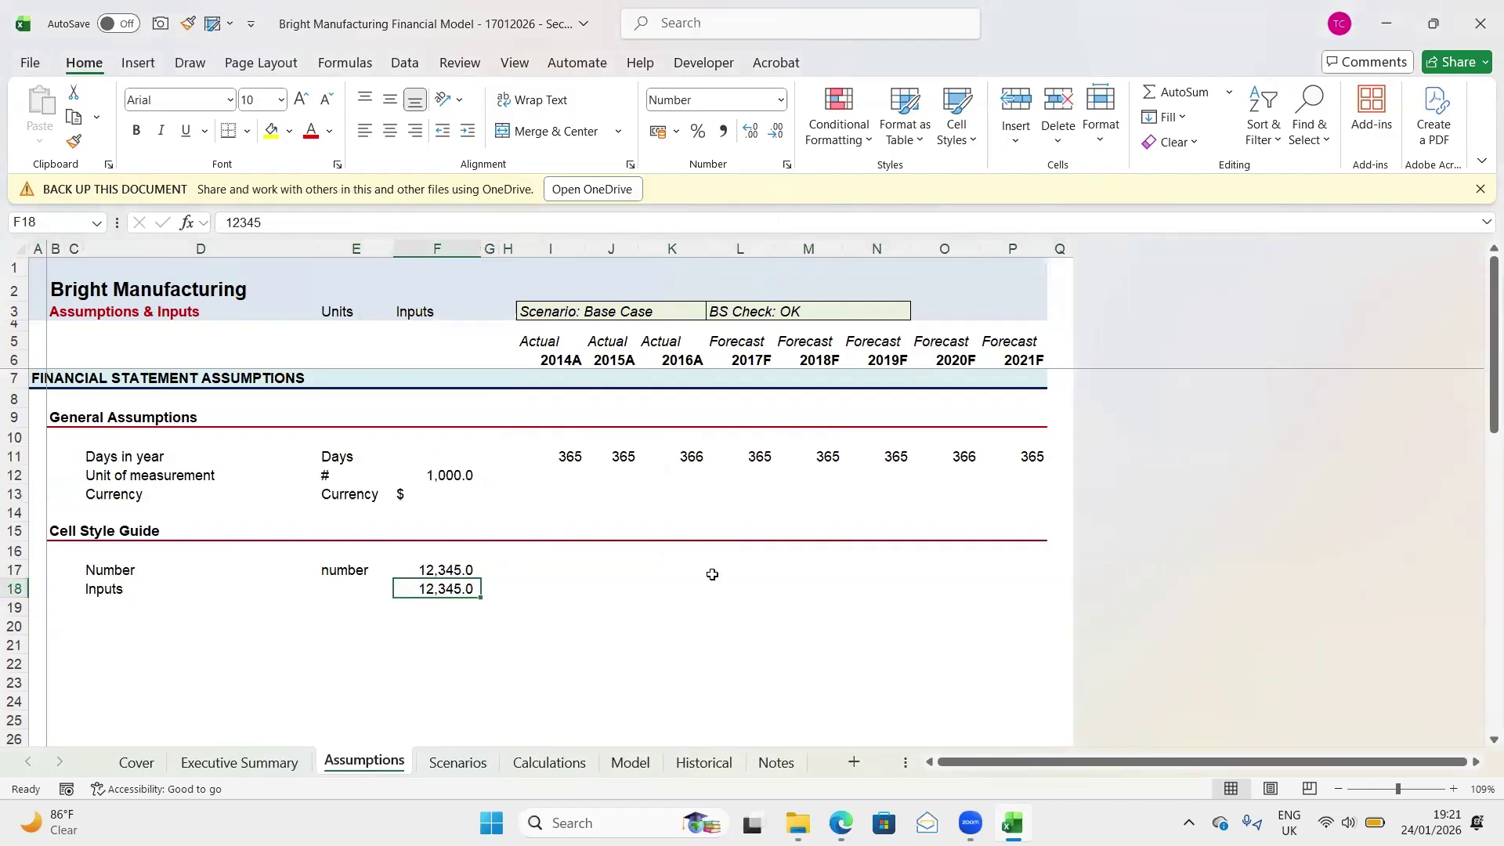
key(alt)
key(4)
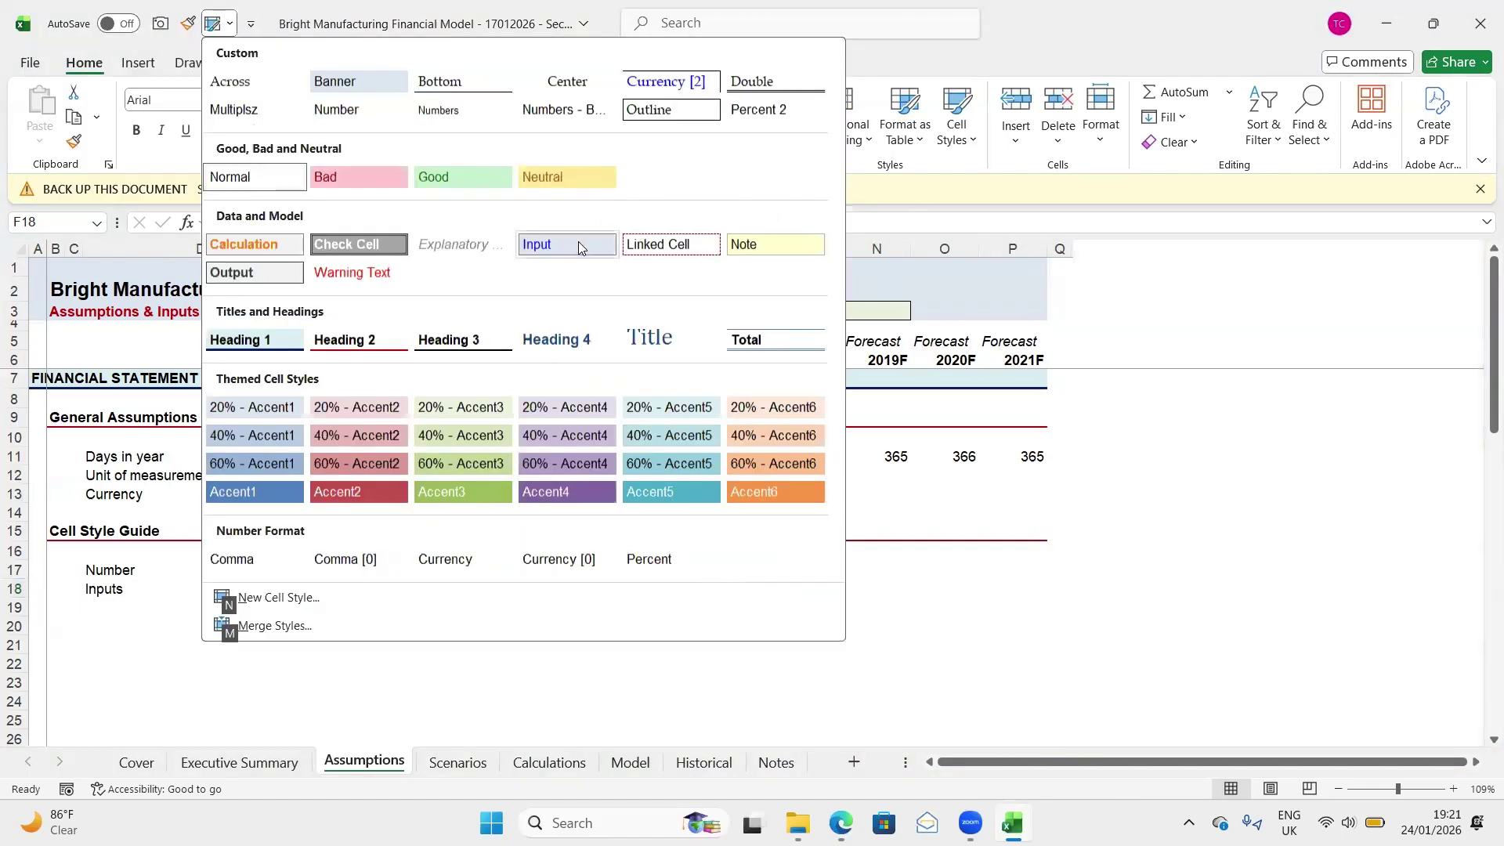
click(571, 245)
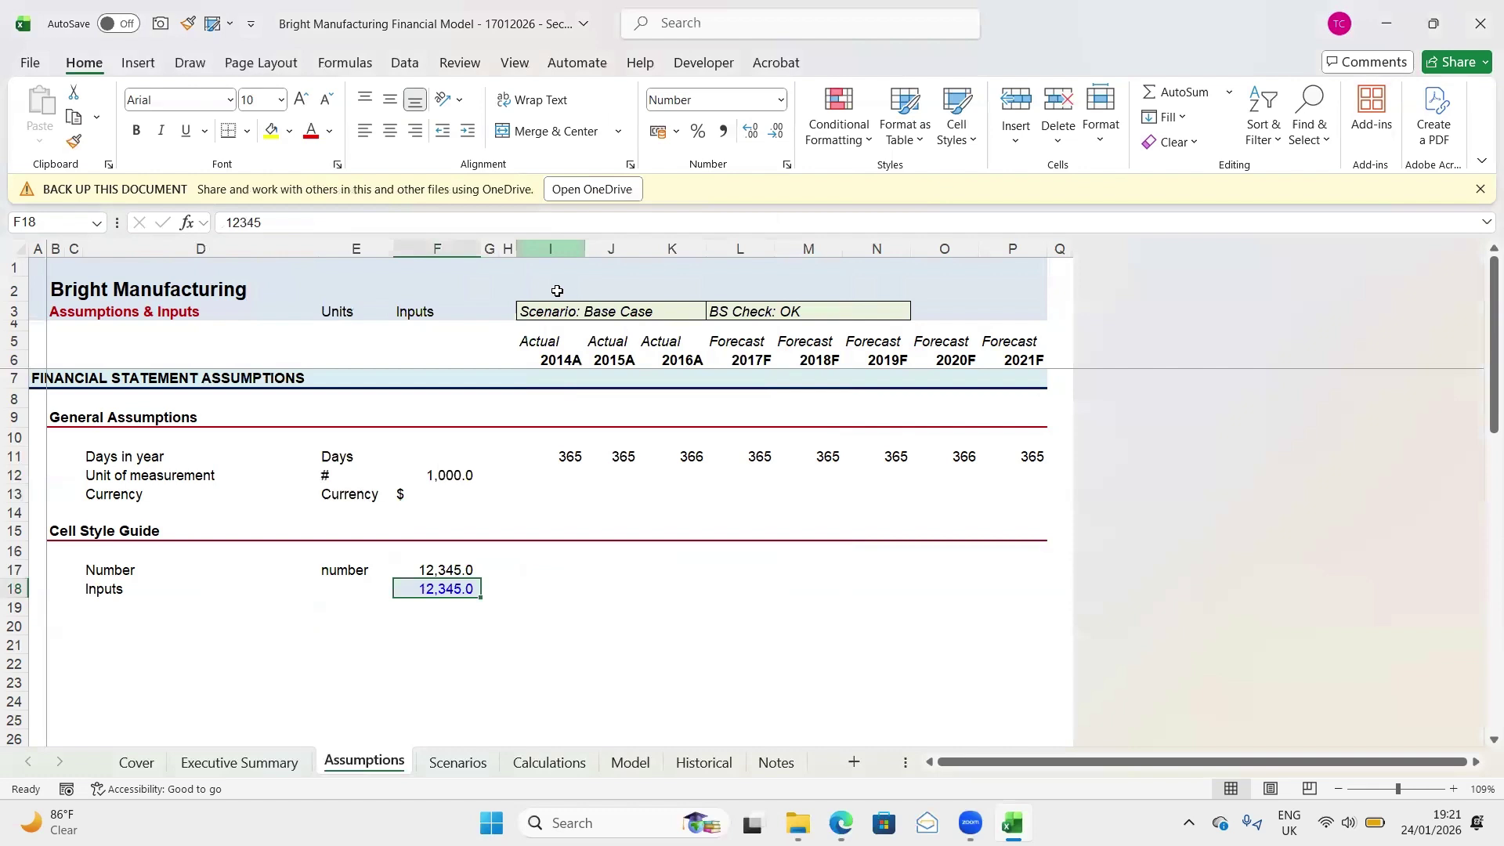
click(544, 589)
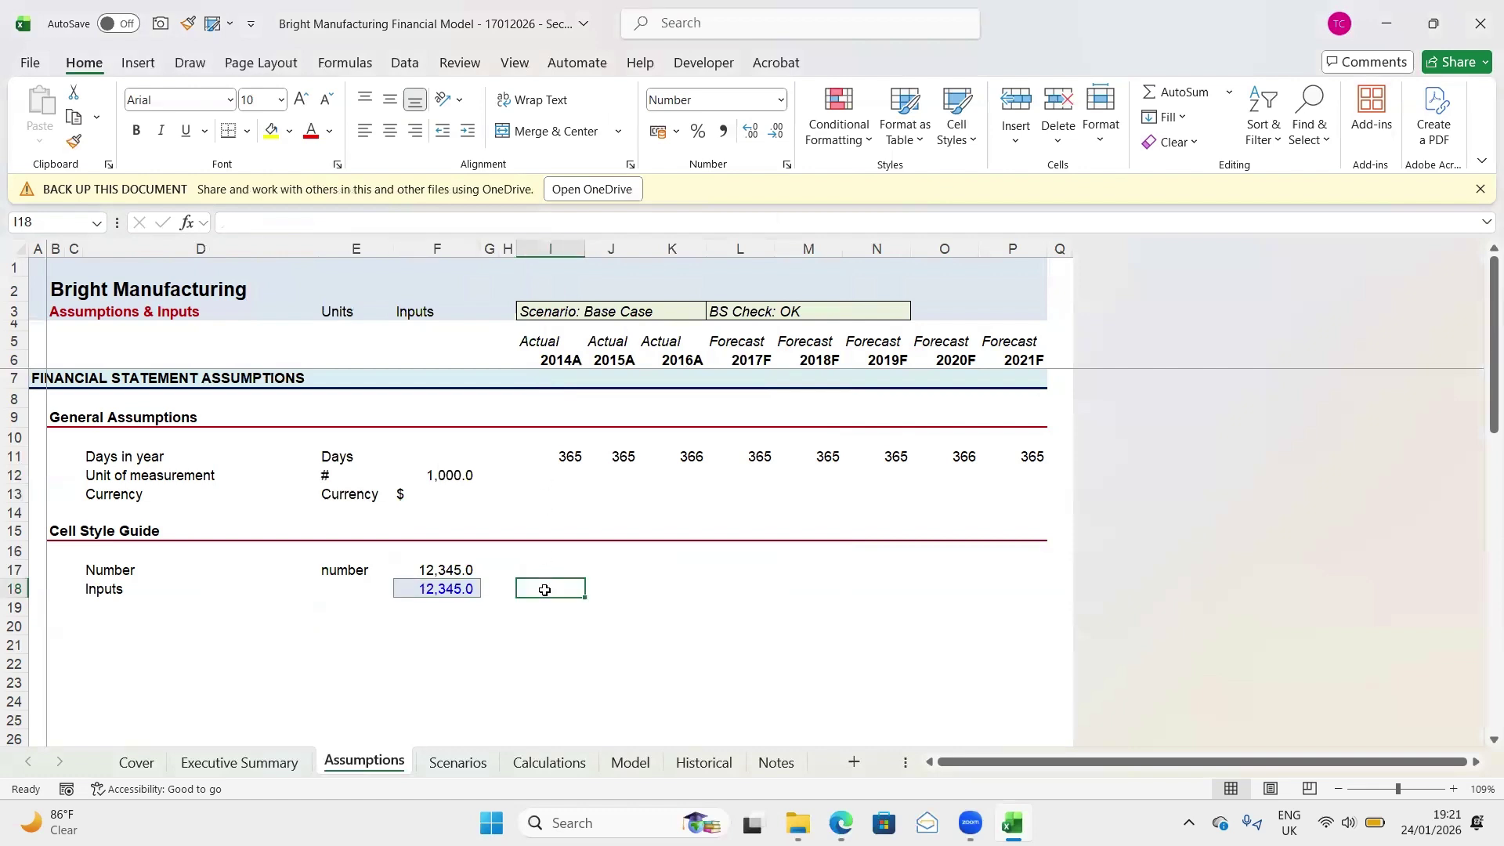
Add a Percent row below Inputs with the label in D19 and % as its unit in E19
click(444, 595)
key(ctrl+c)
key(Left)
key(Left)
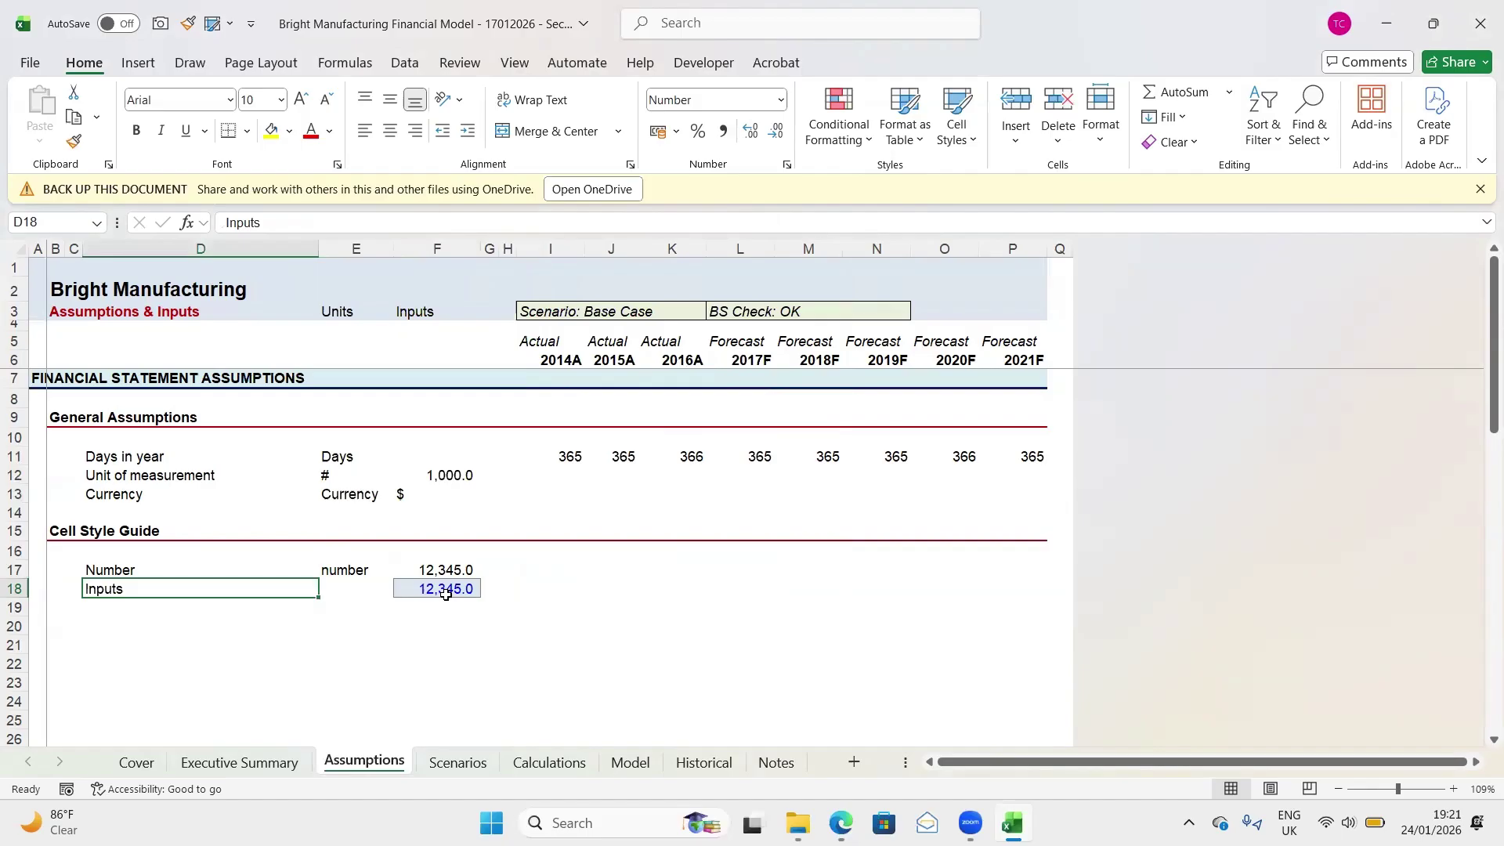
key(Down)
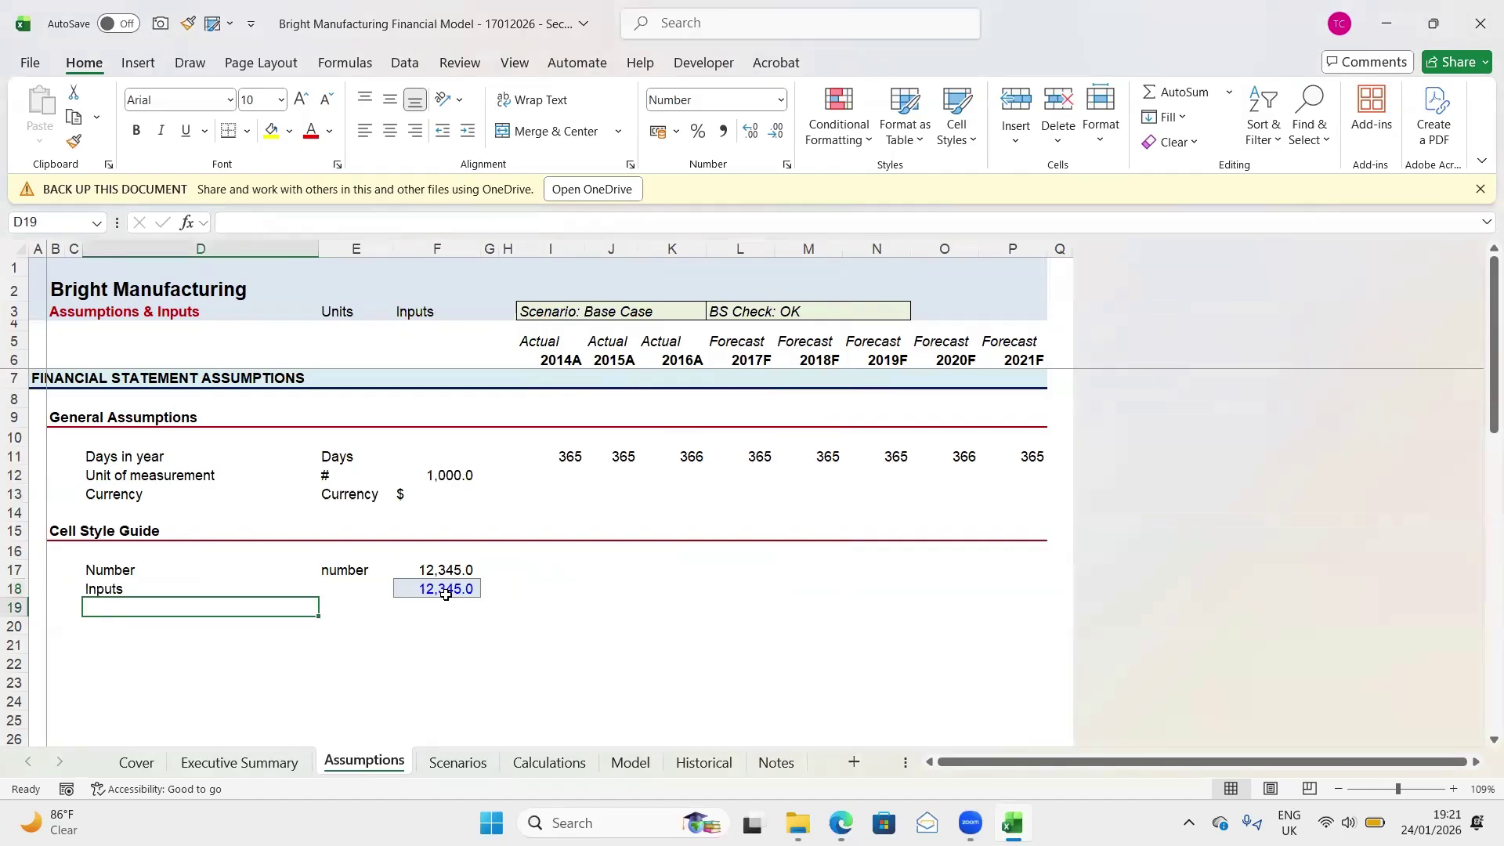
text(Percent)
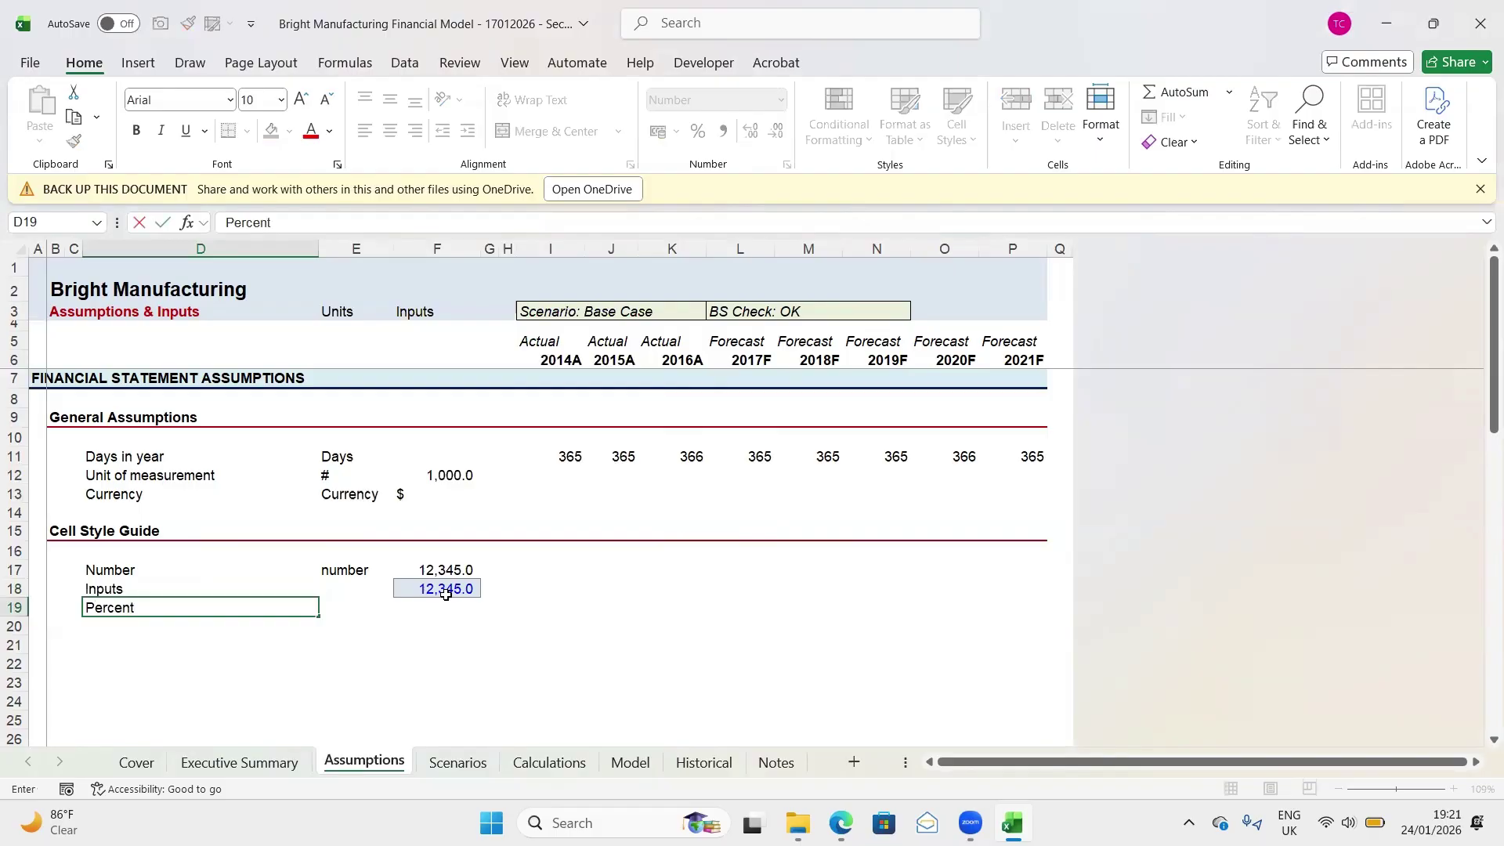
key(Tab)
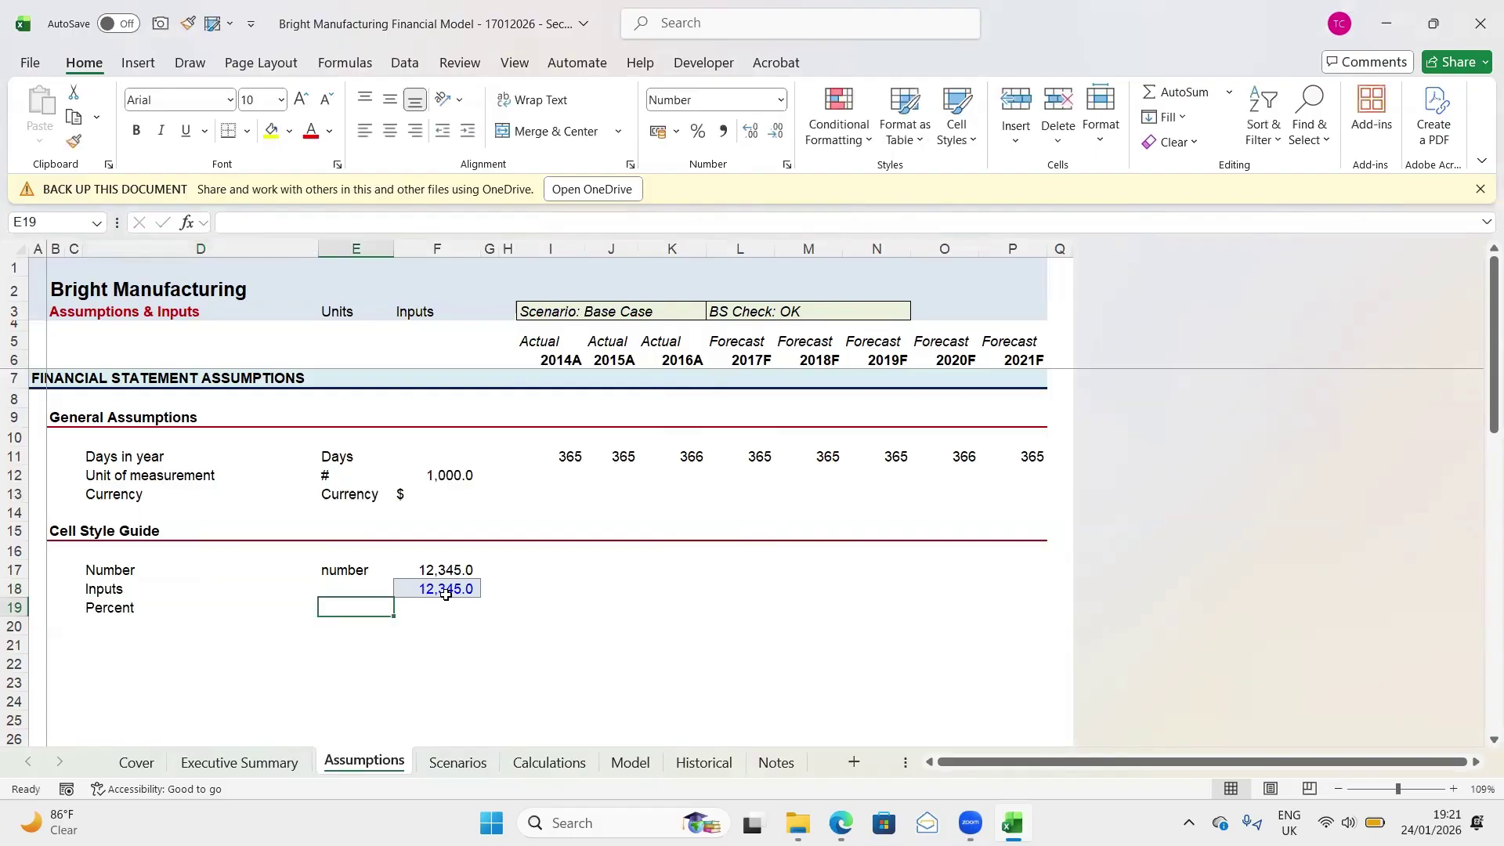
text(%)
key(Tab)
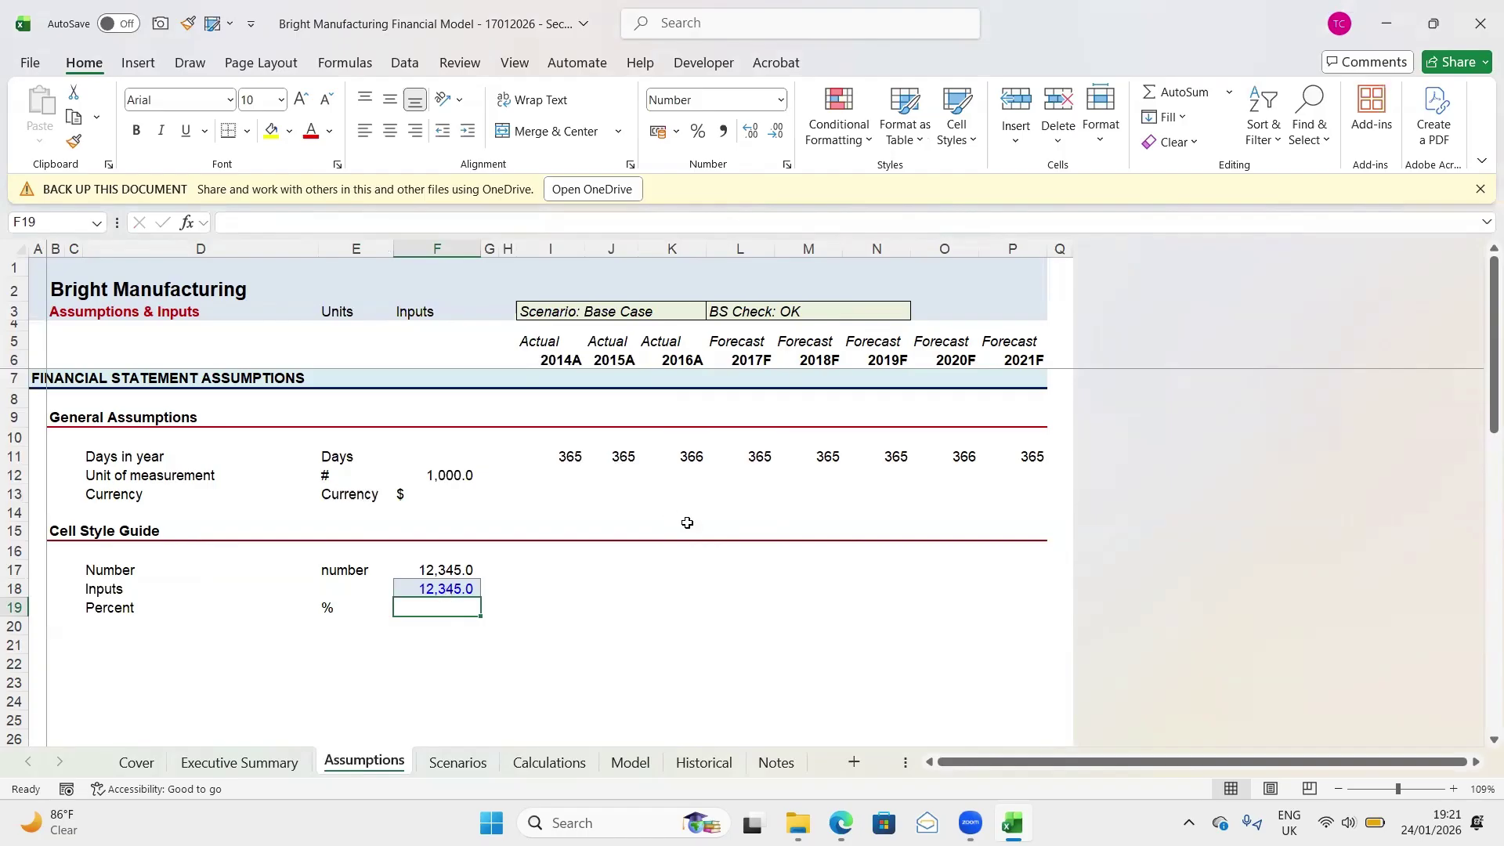
Modify the Percent cell style to use the Percentage number format with 2 decimal places and accept the changes
key(alt+4)
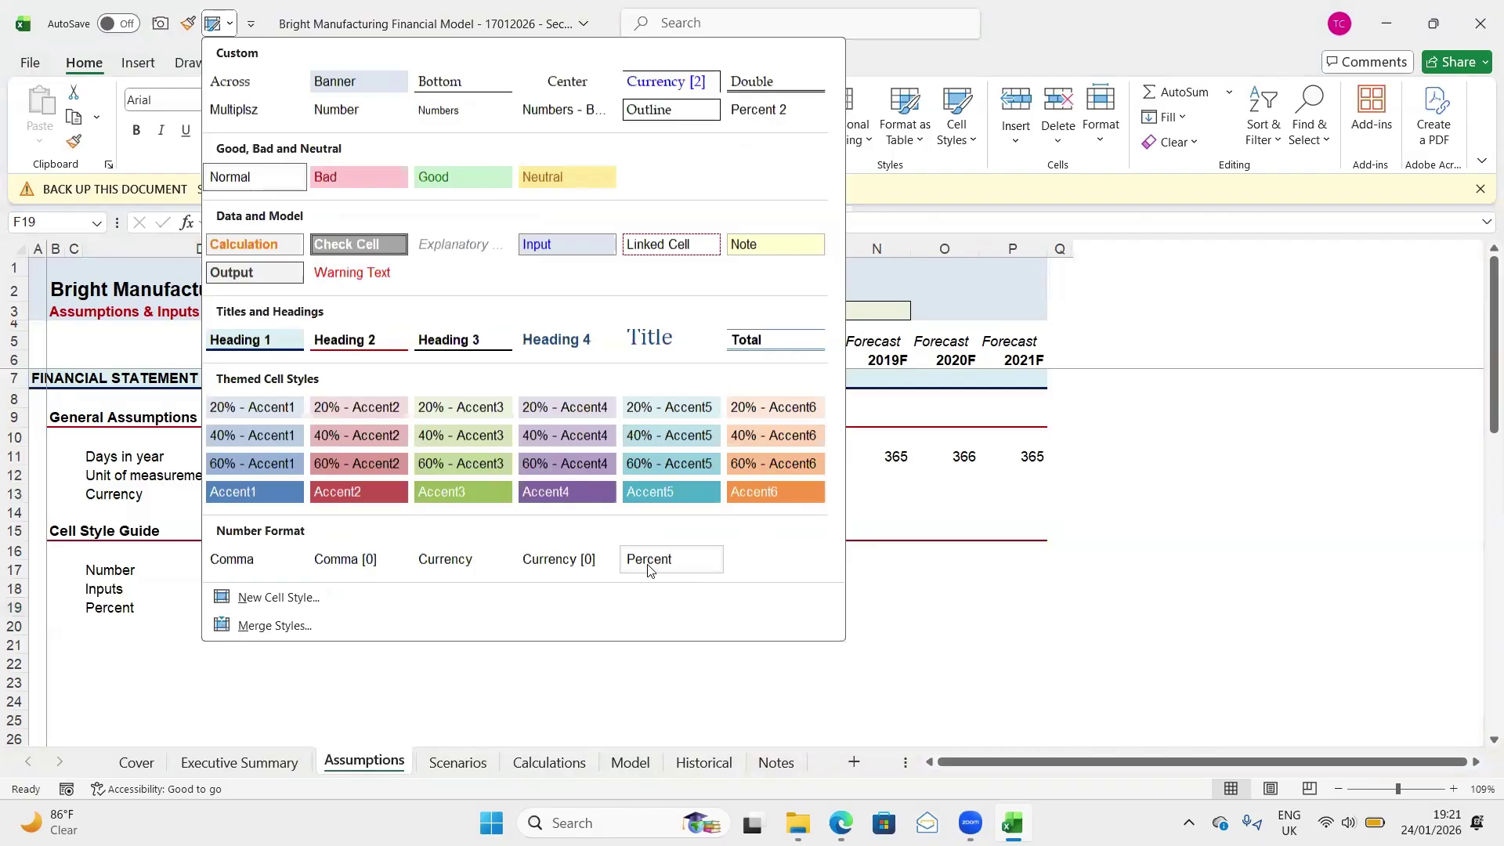
right_click(648, 569)
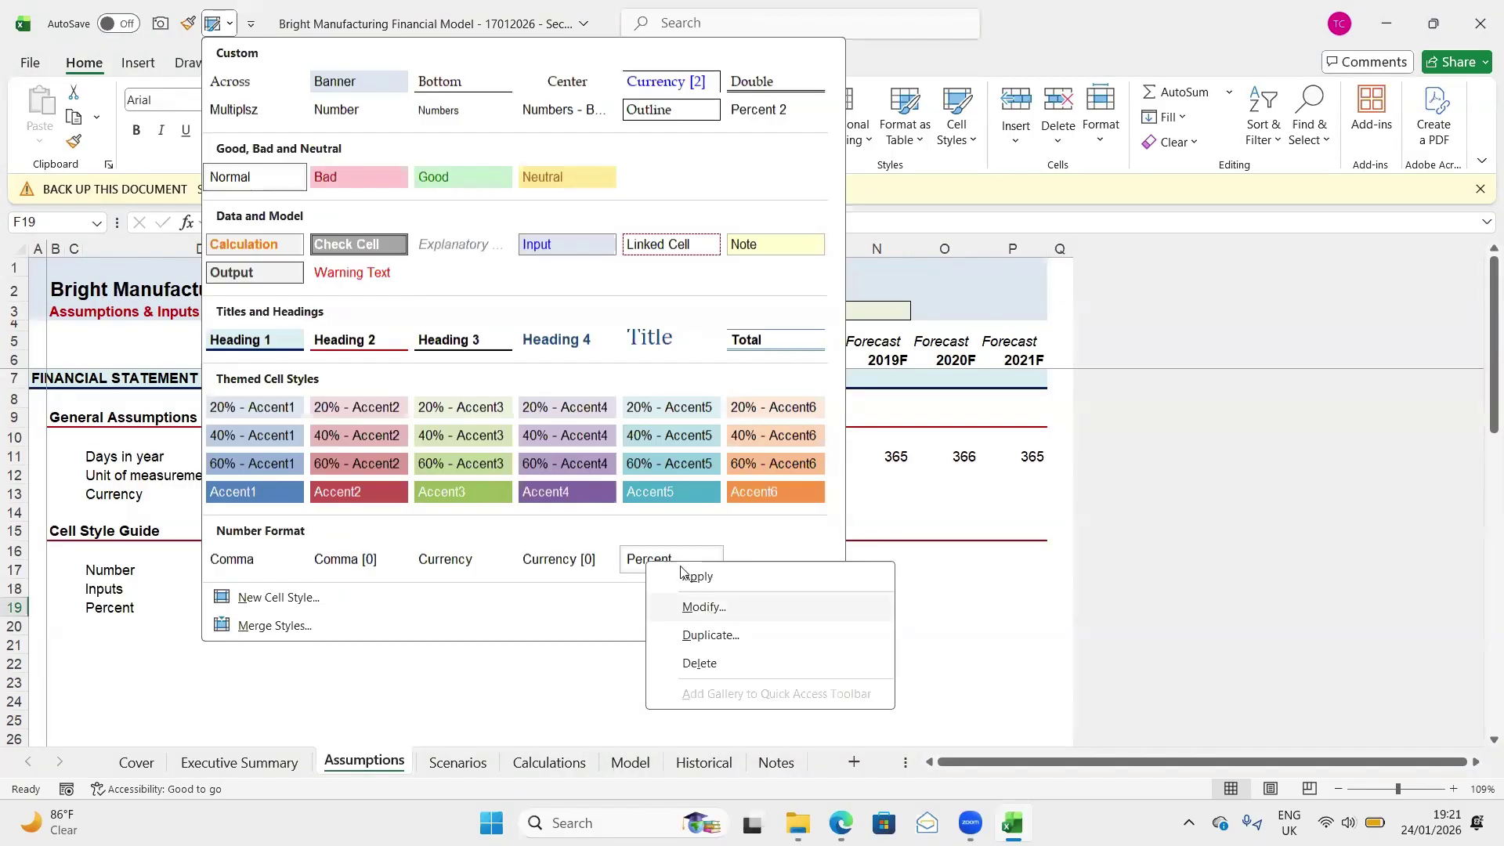
click(705, 607)
click(582, 302)
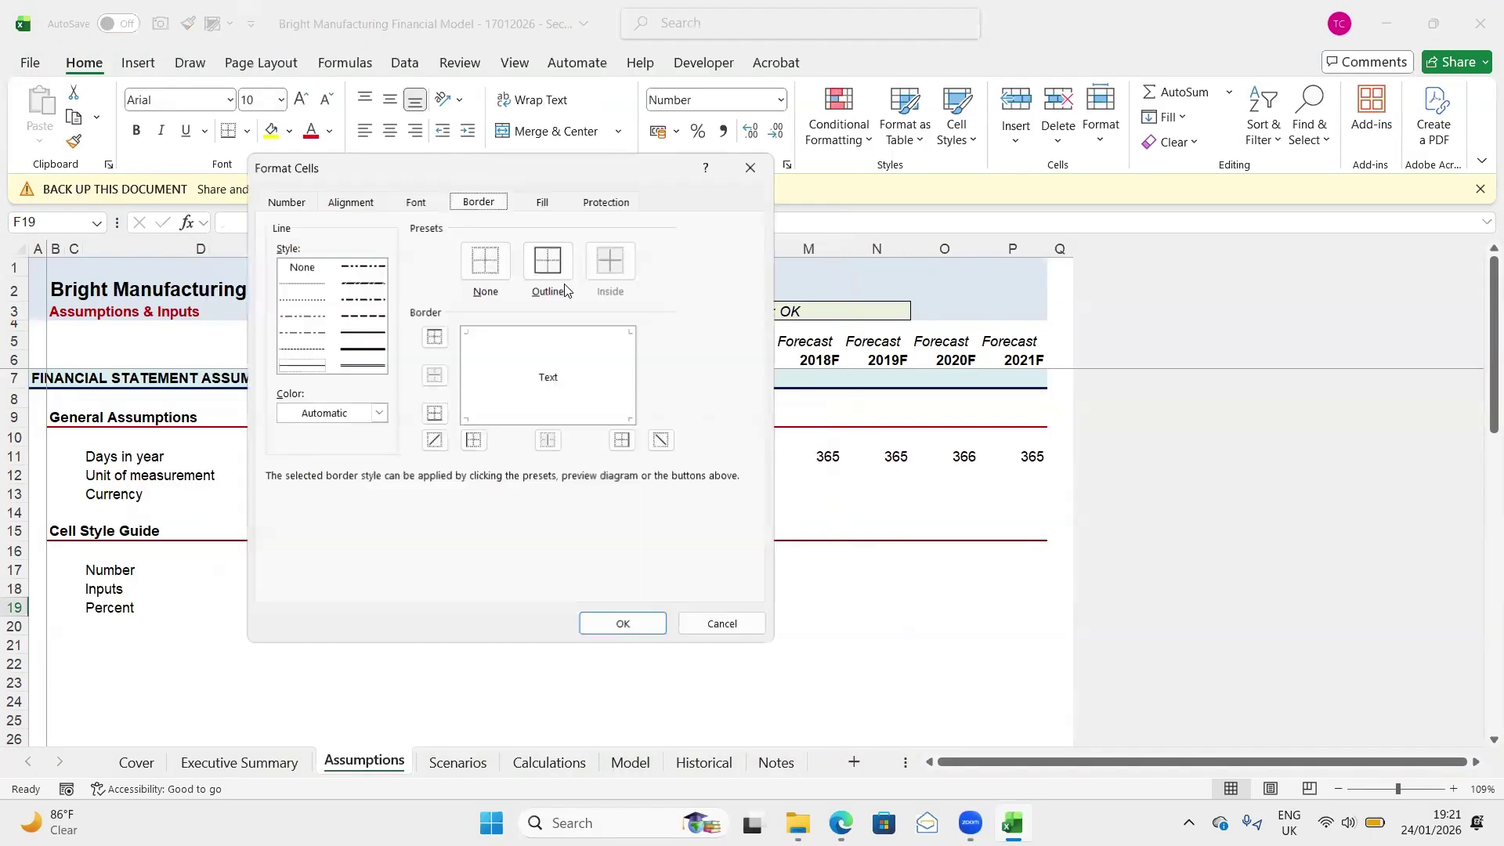
click(285, 201)
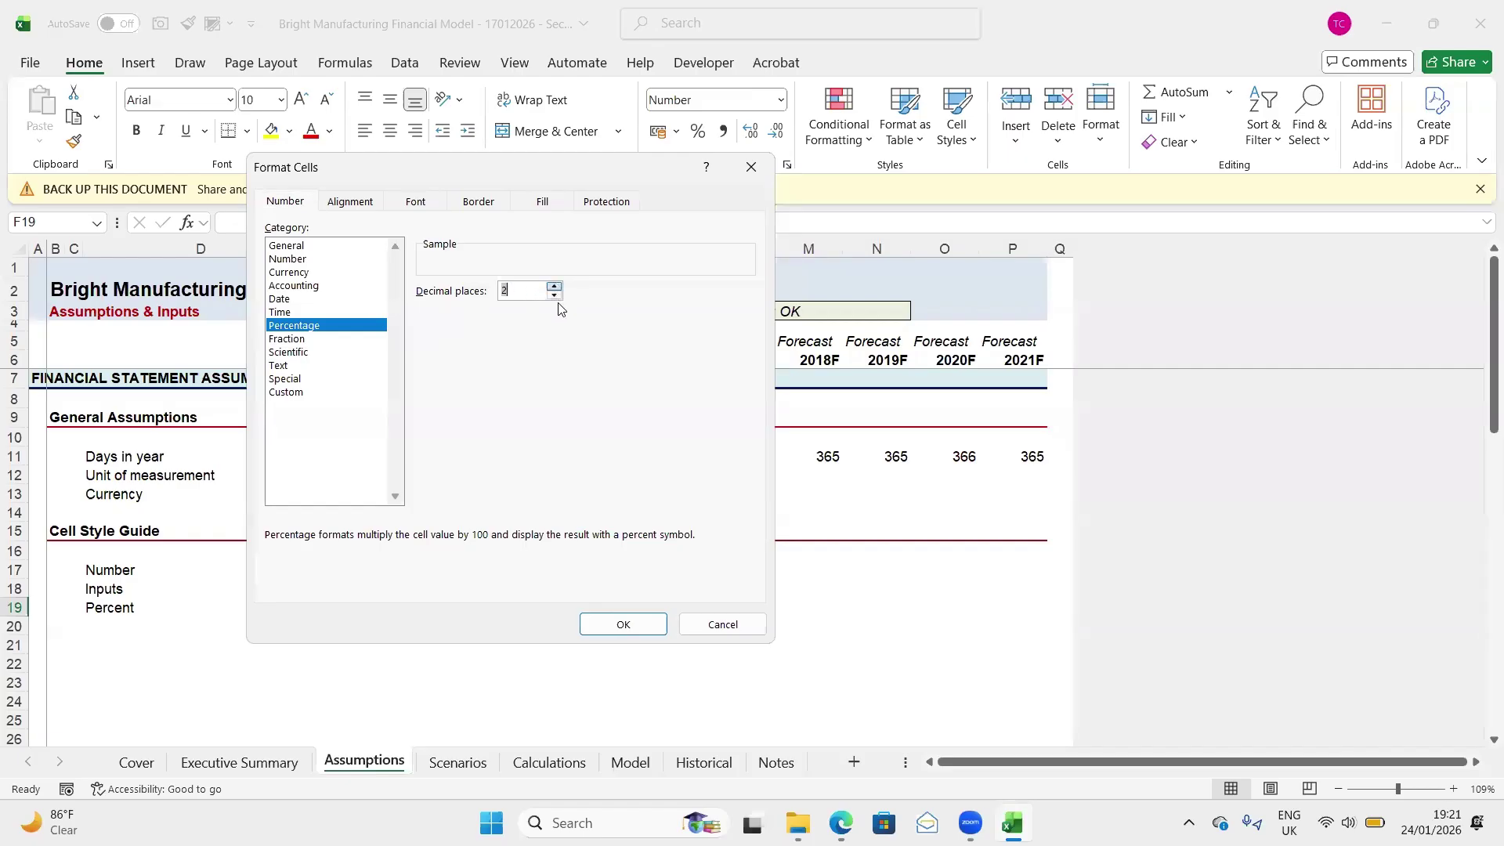
click(613, 625)
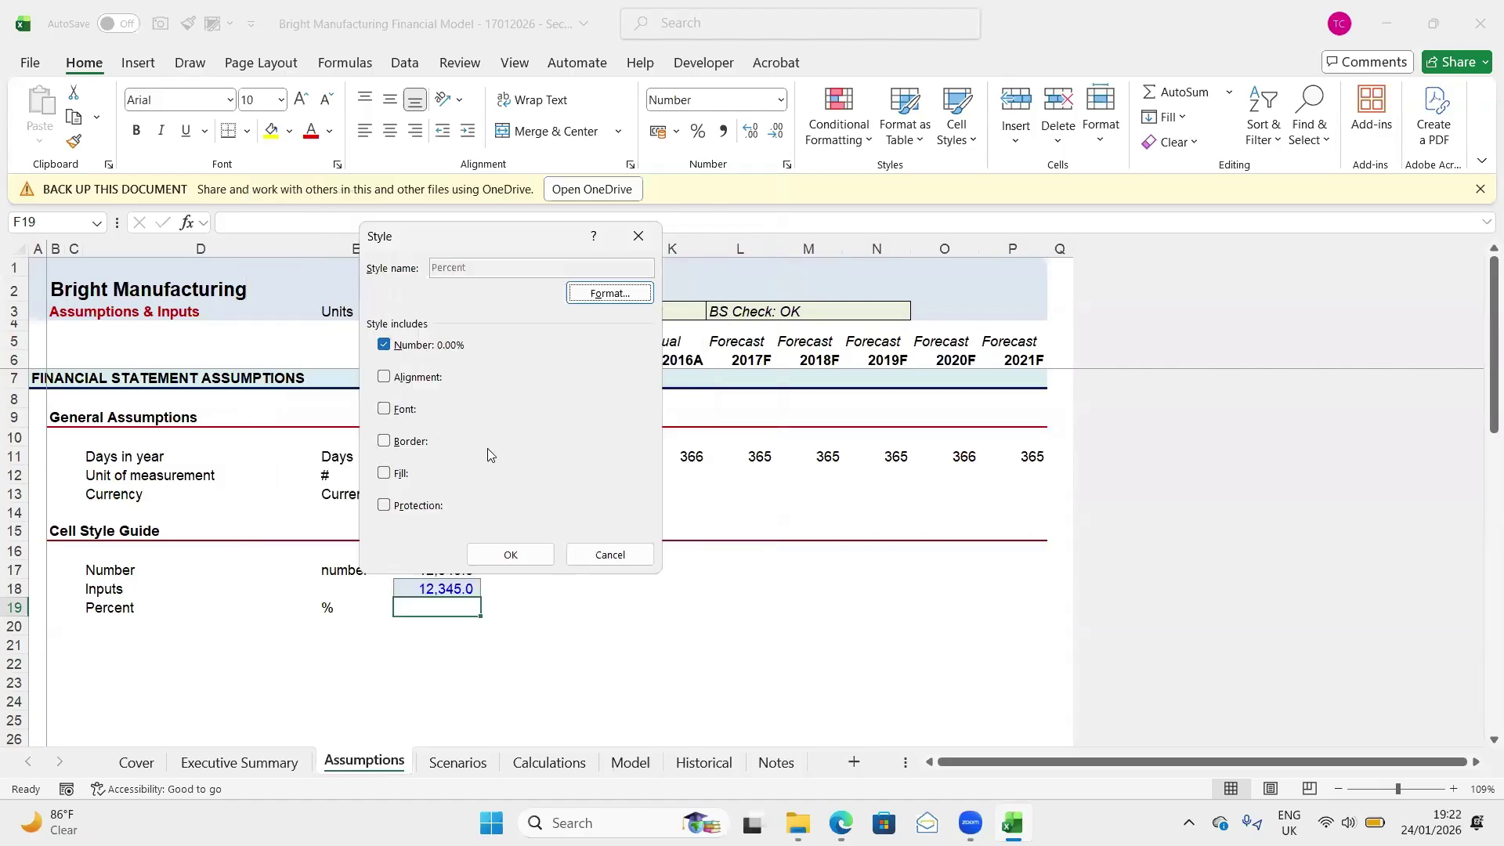
click(521, 552)
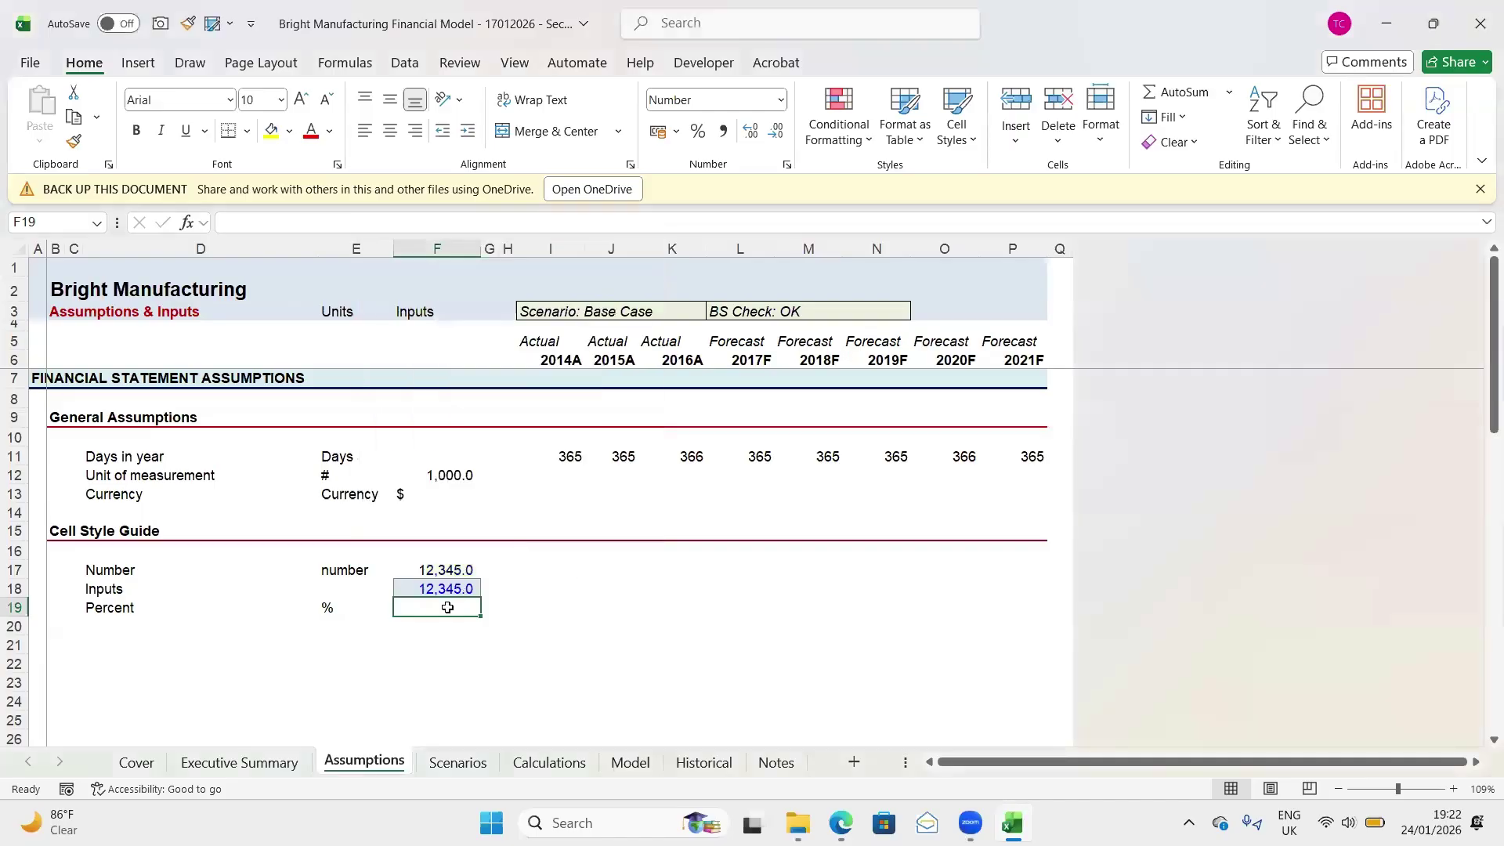
Apply the Percent cell style to the Percent row's value in F19 and enter 2.5 as the percentage
text(2.5)
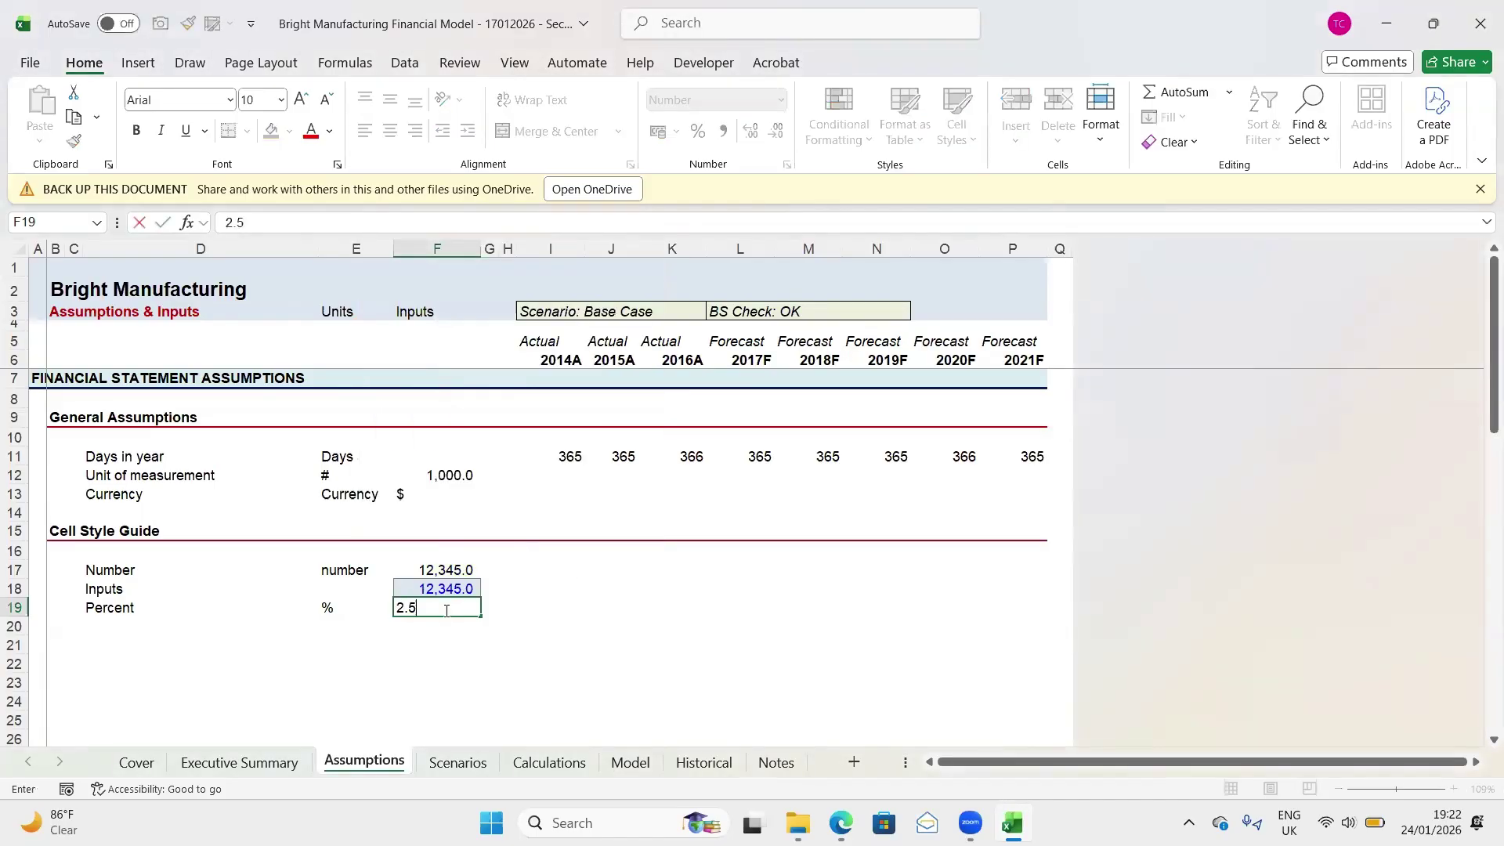
key(Return)
key(Up)
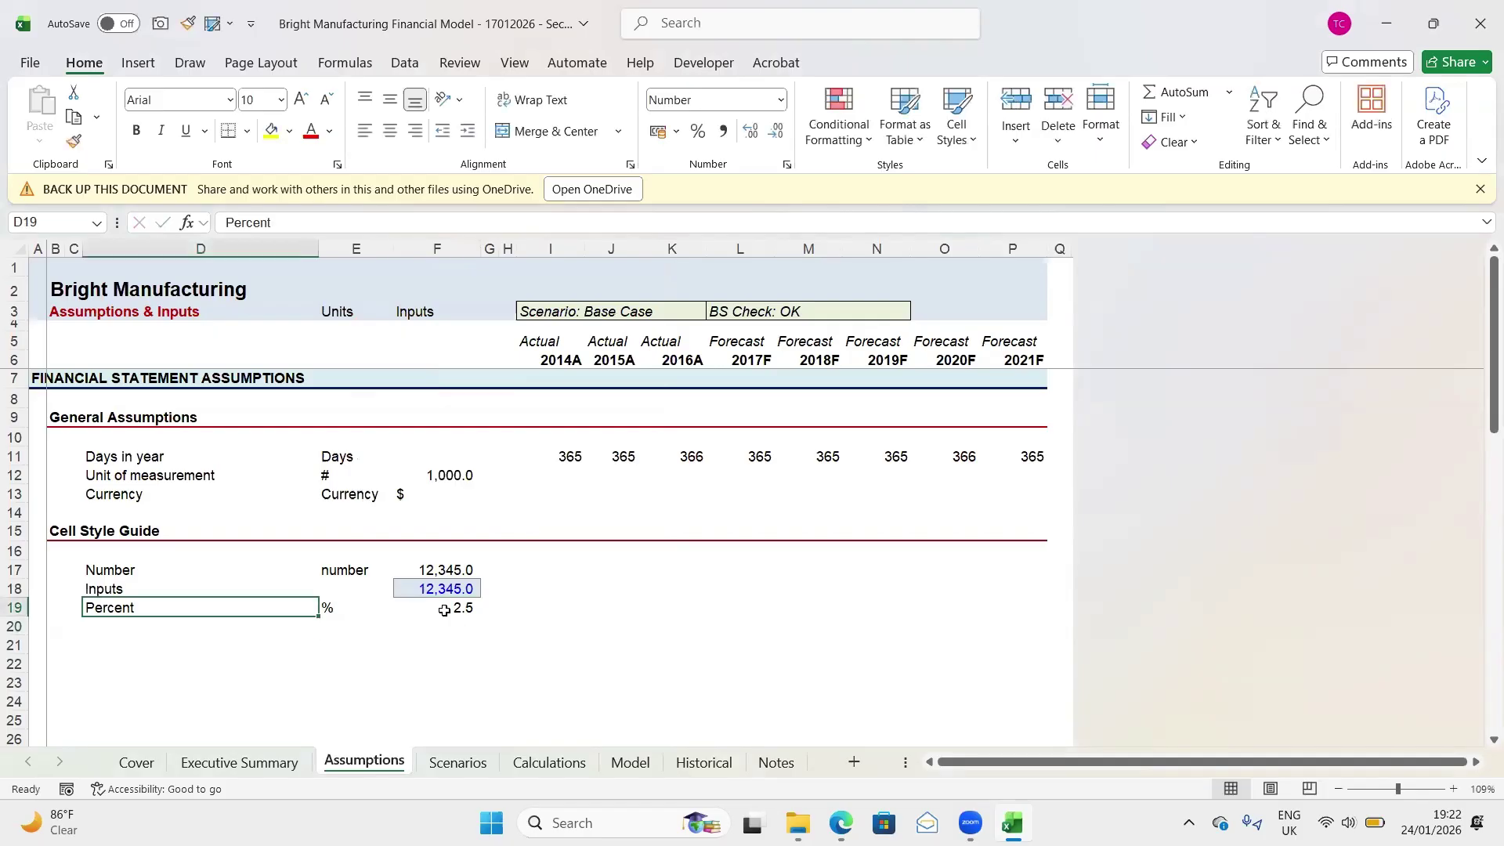
key(Right)
key(Right)
key(alt)
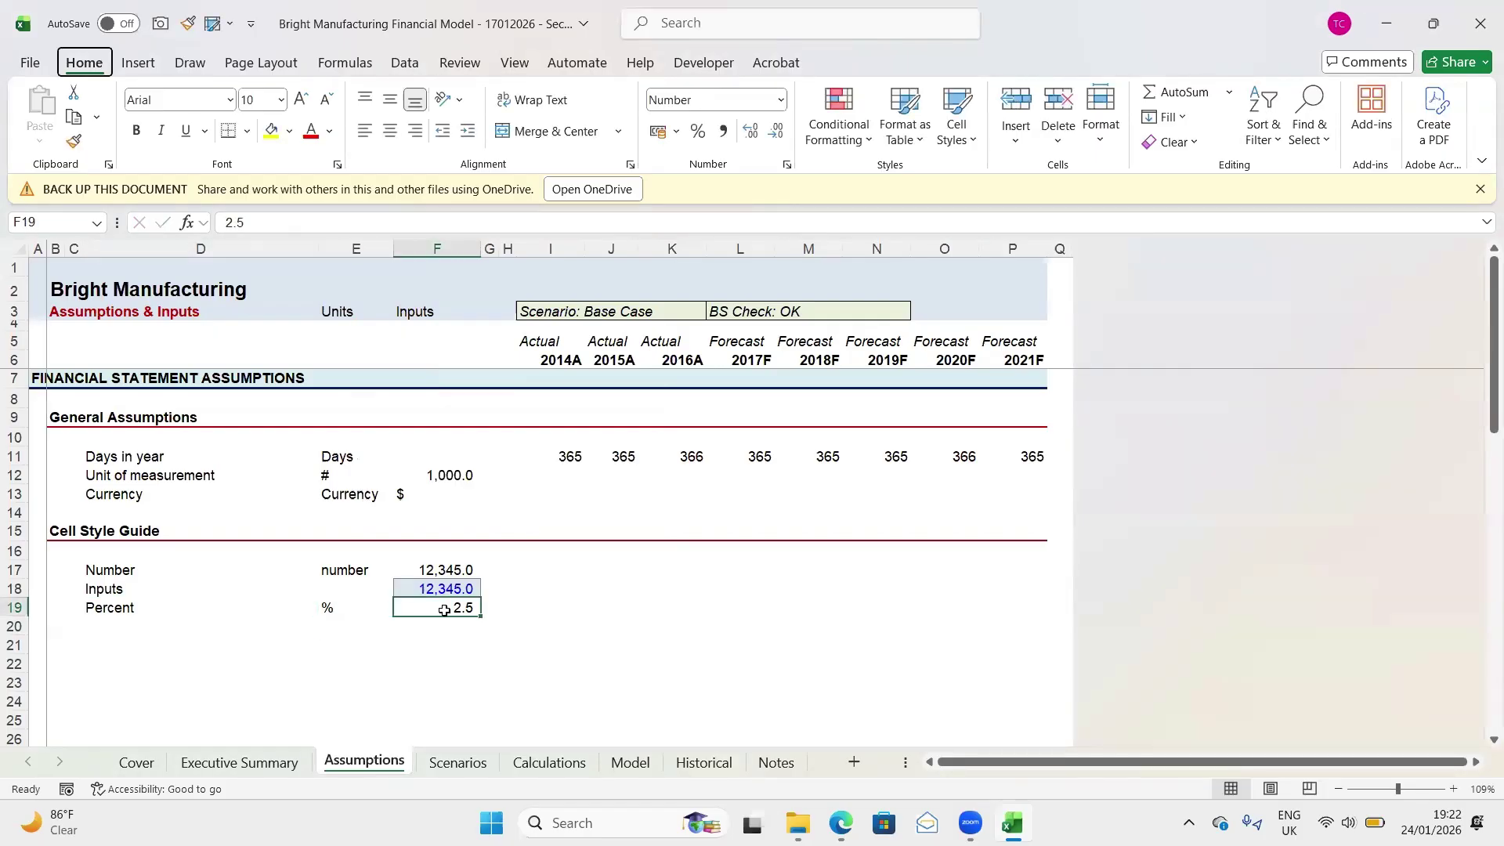
key(4)
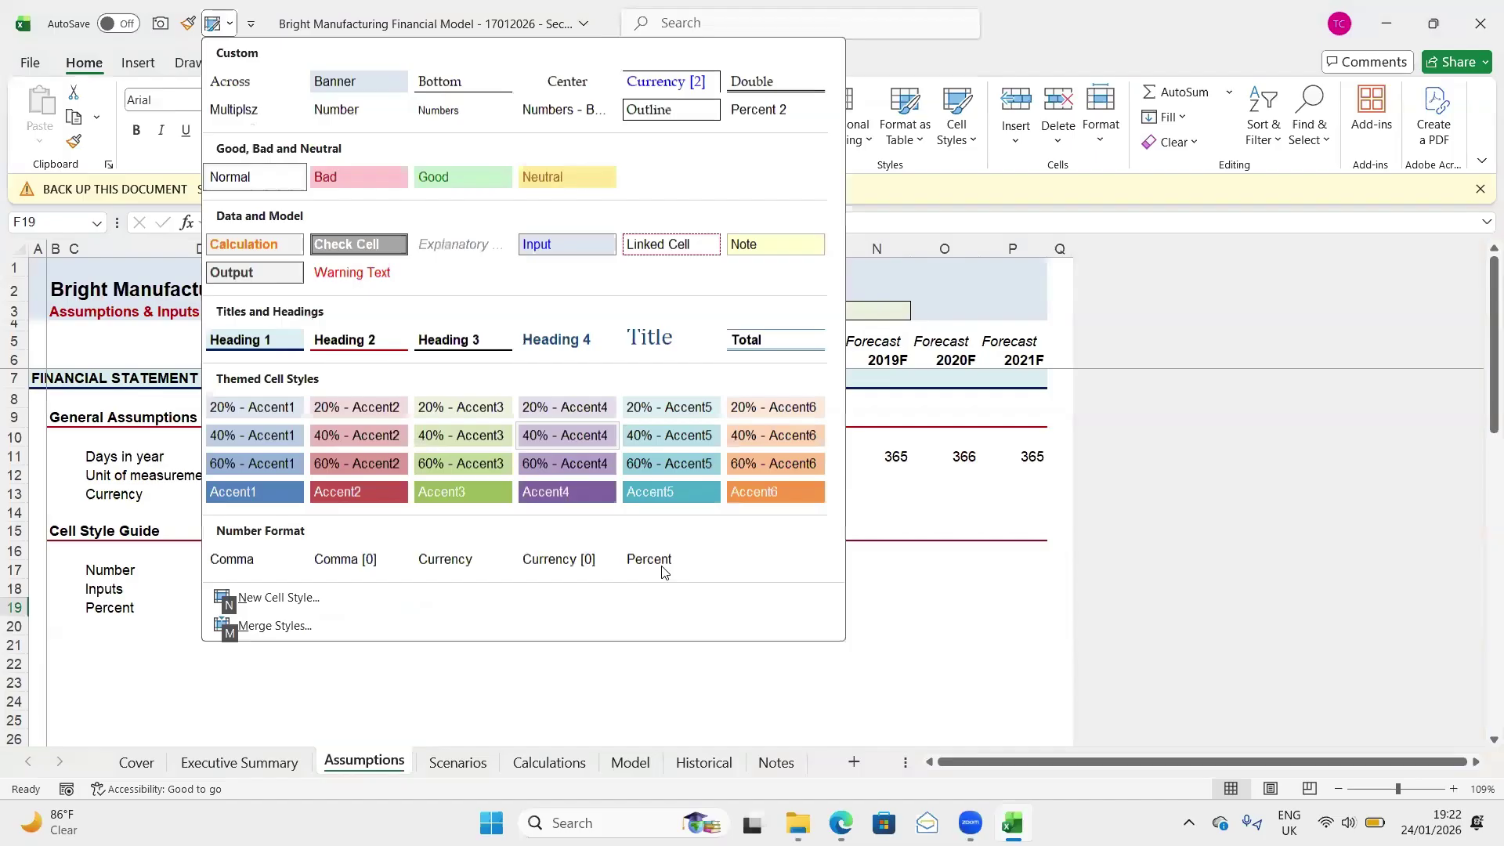
click(662, 566)
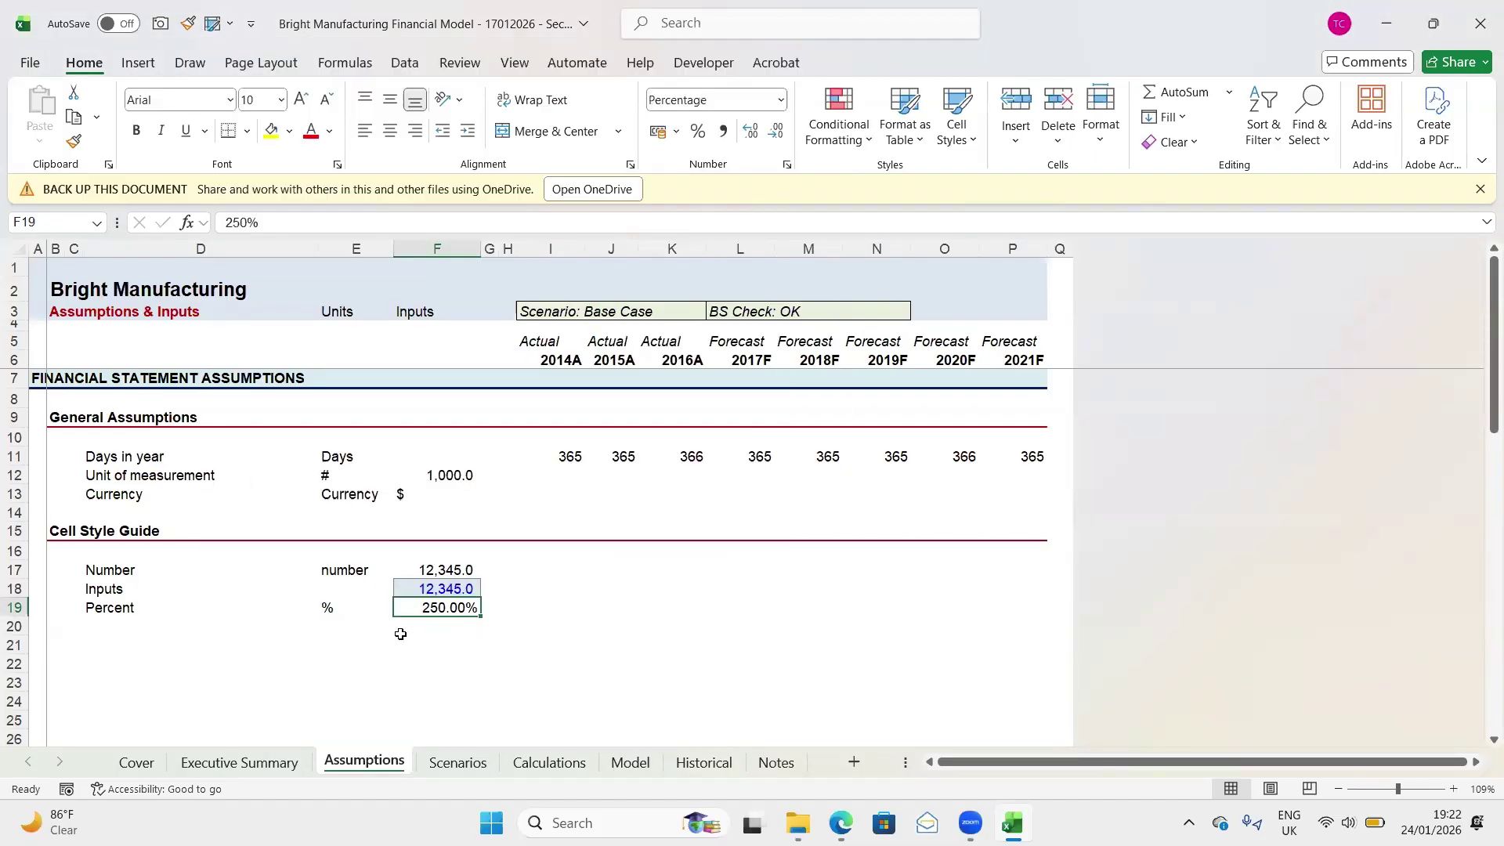
text(2.5)
key(Return)
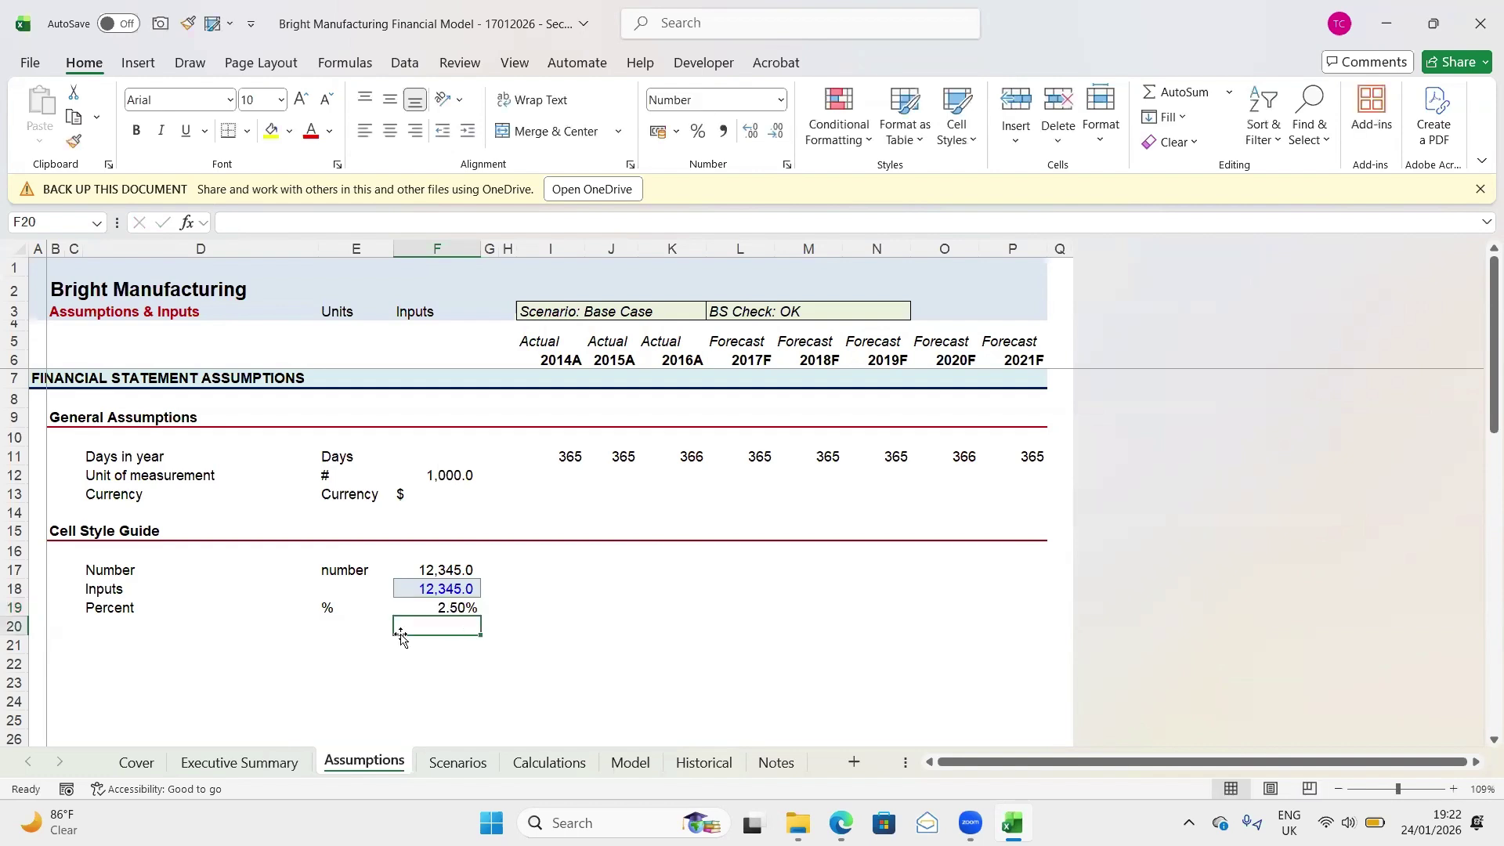
key(Up)
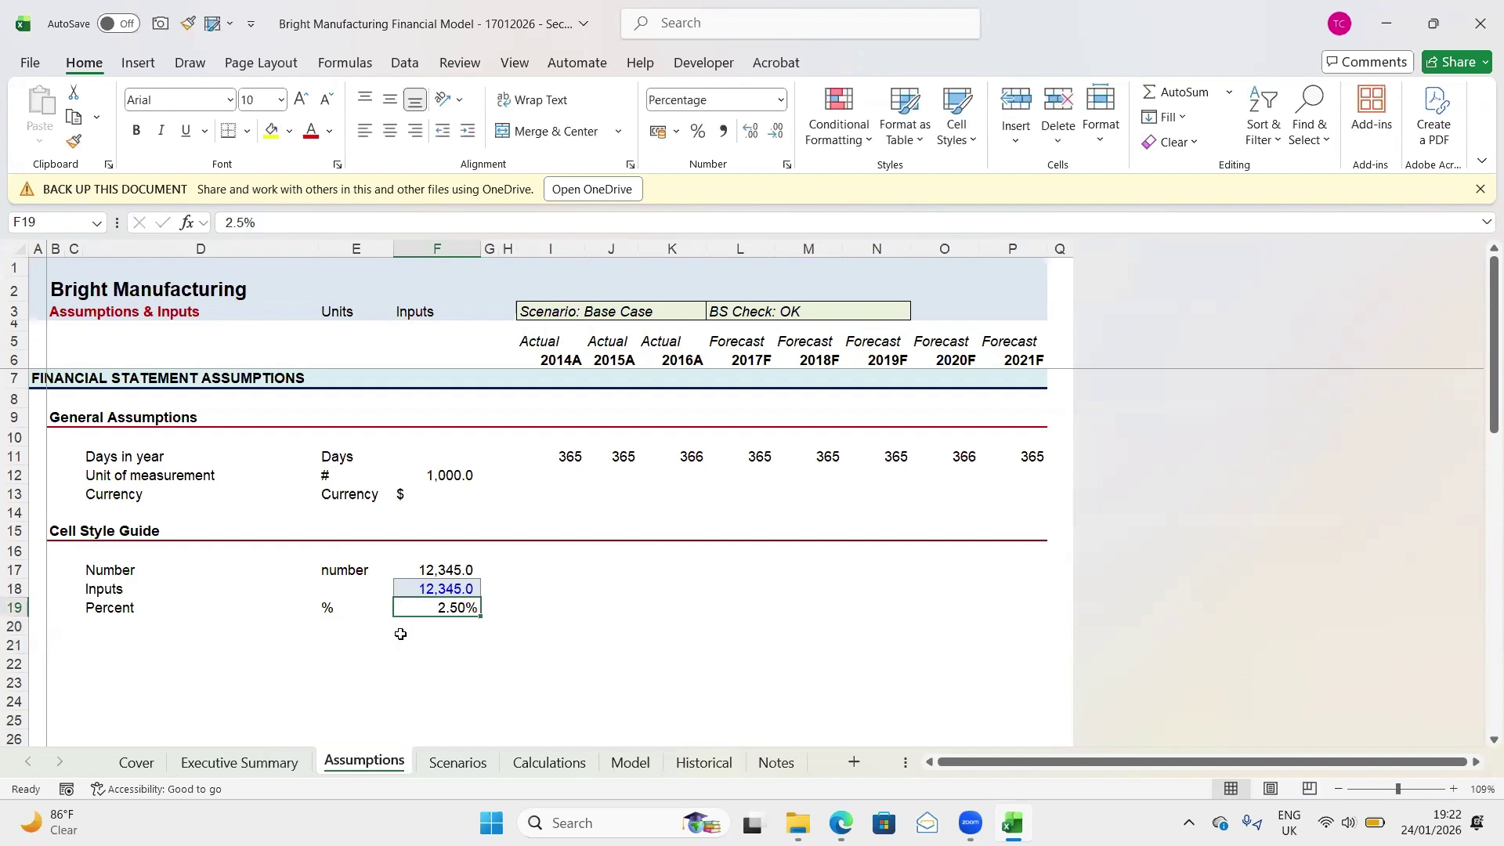
Add a row labelled Multiple in D20 below Percent, leaving its unit cell empty
click(400, 633)
key(Up)
key(Left)
key(Left)
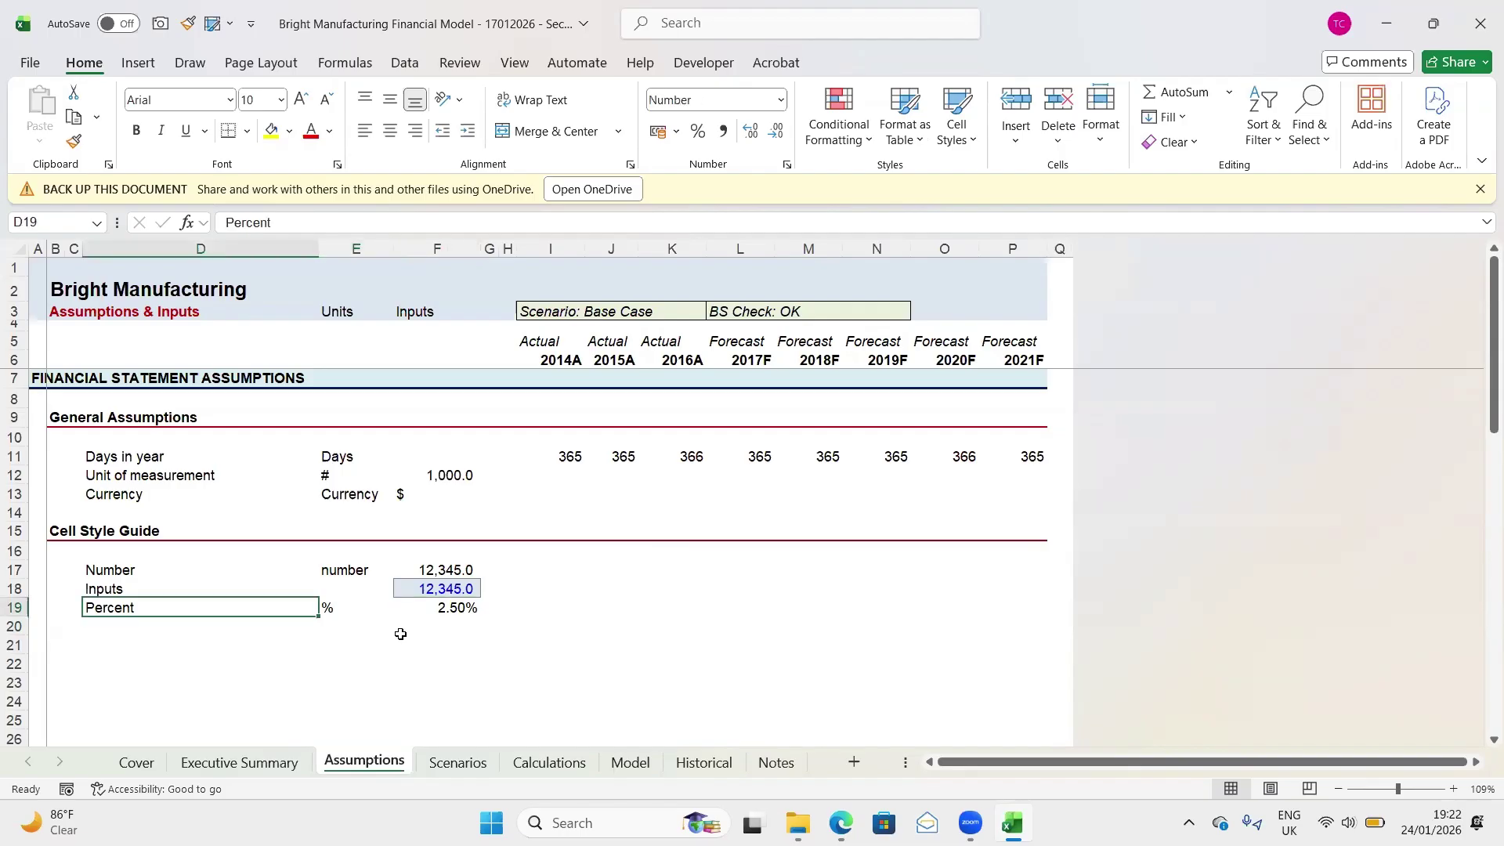
key(Down)
text(M)
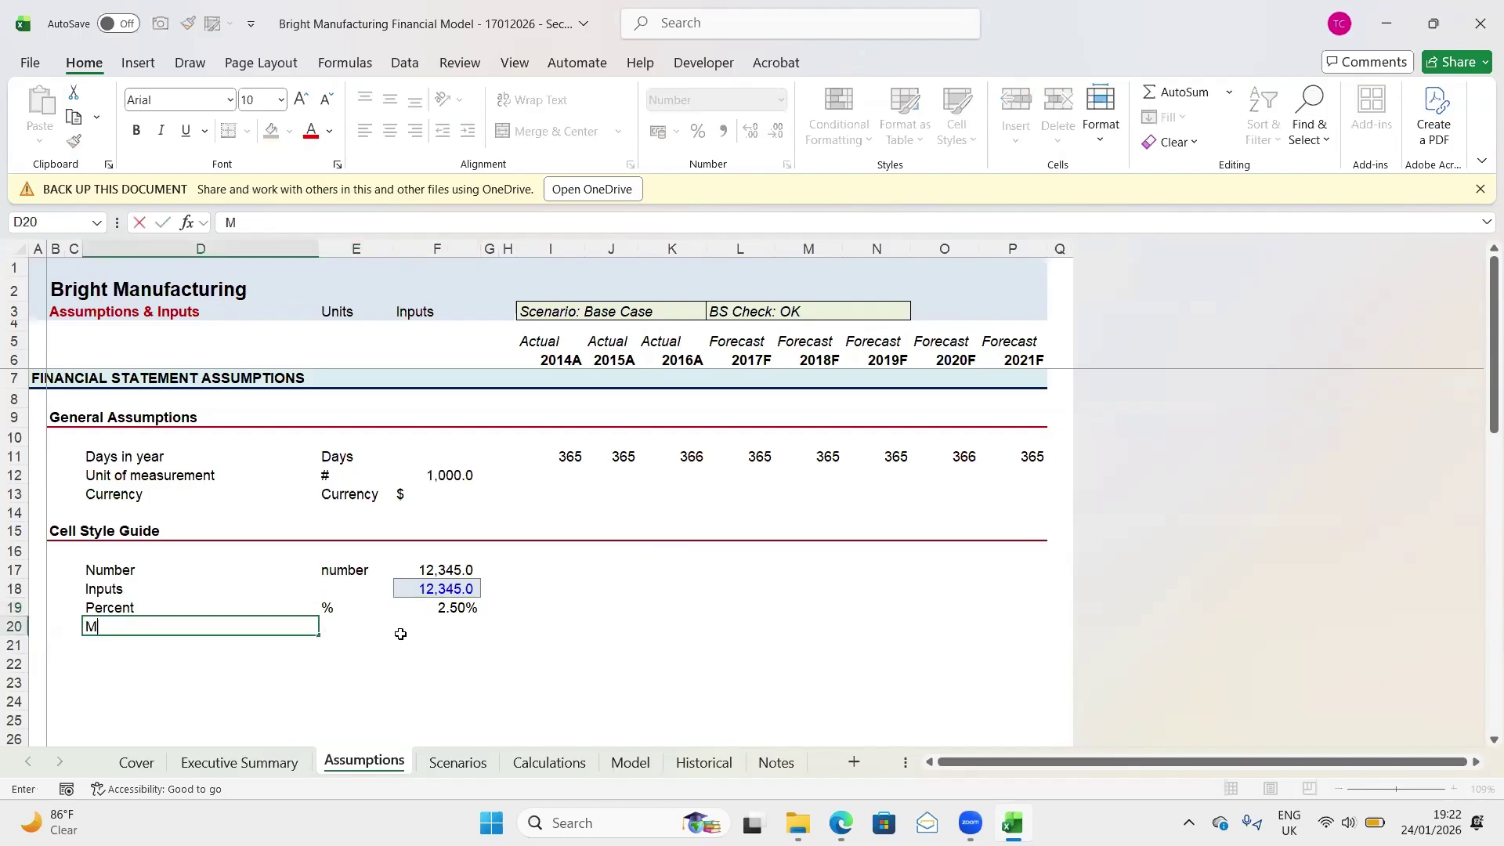
text(ultiple)
key(Tab)
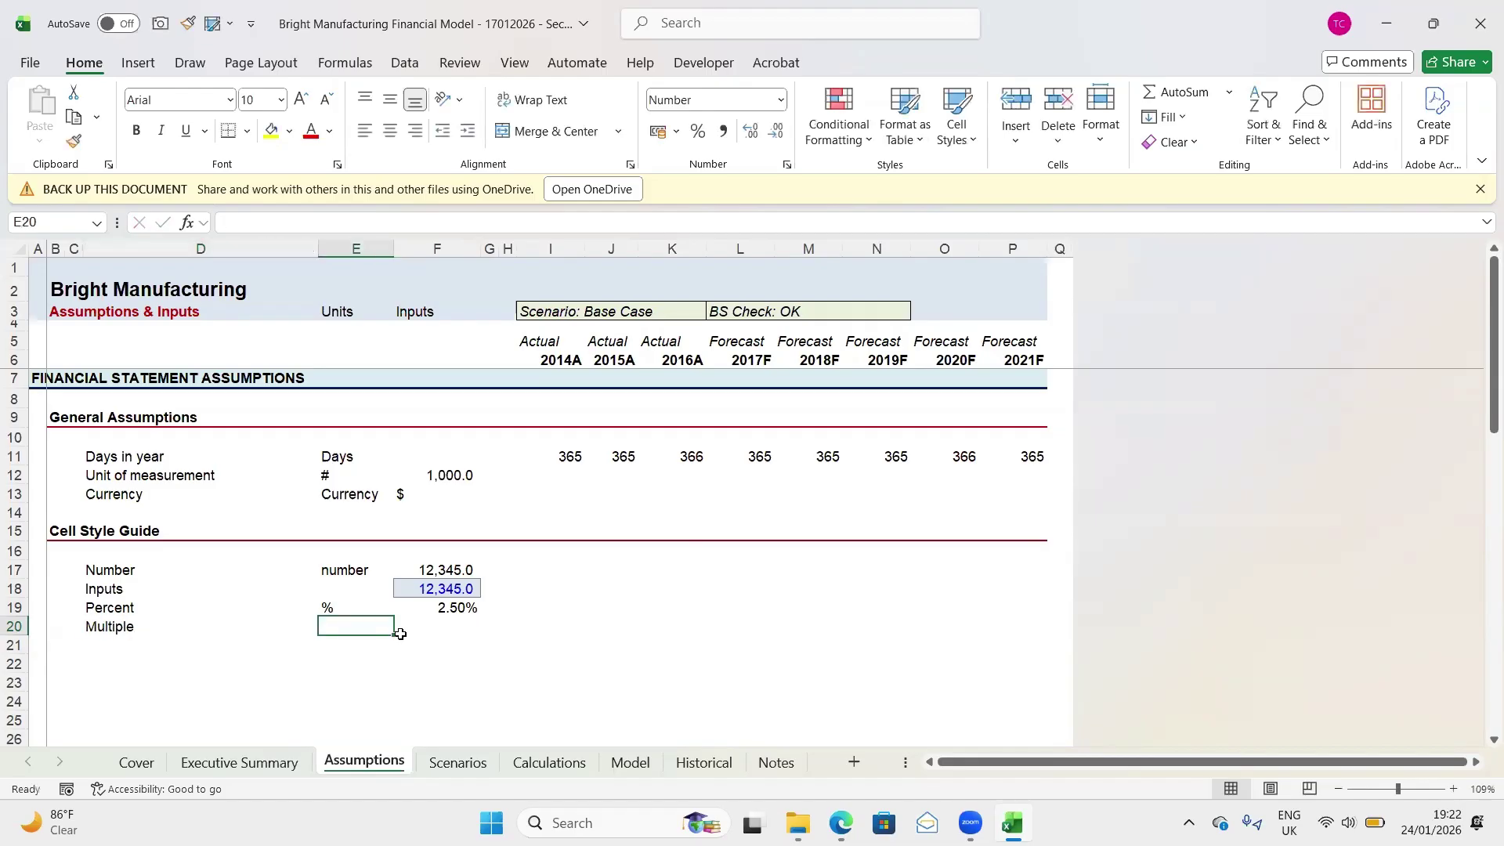
key(Tab)
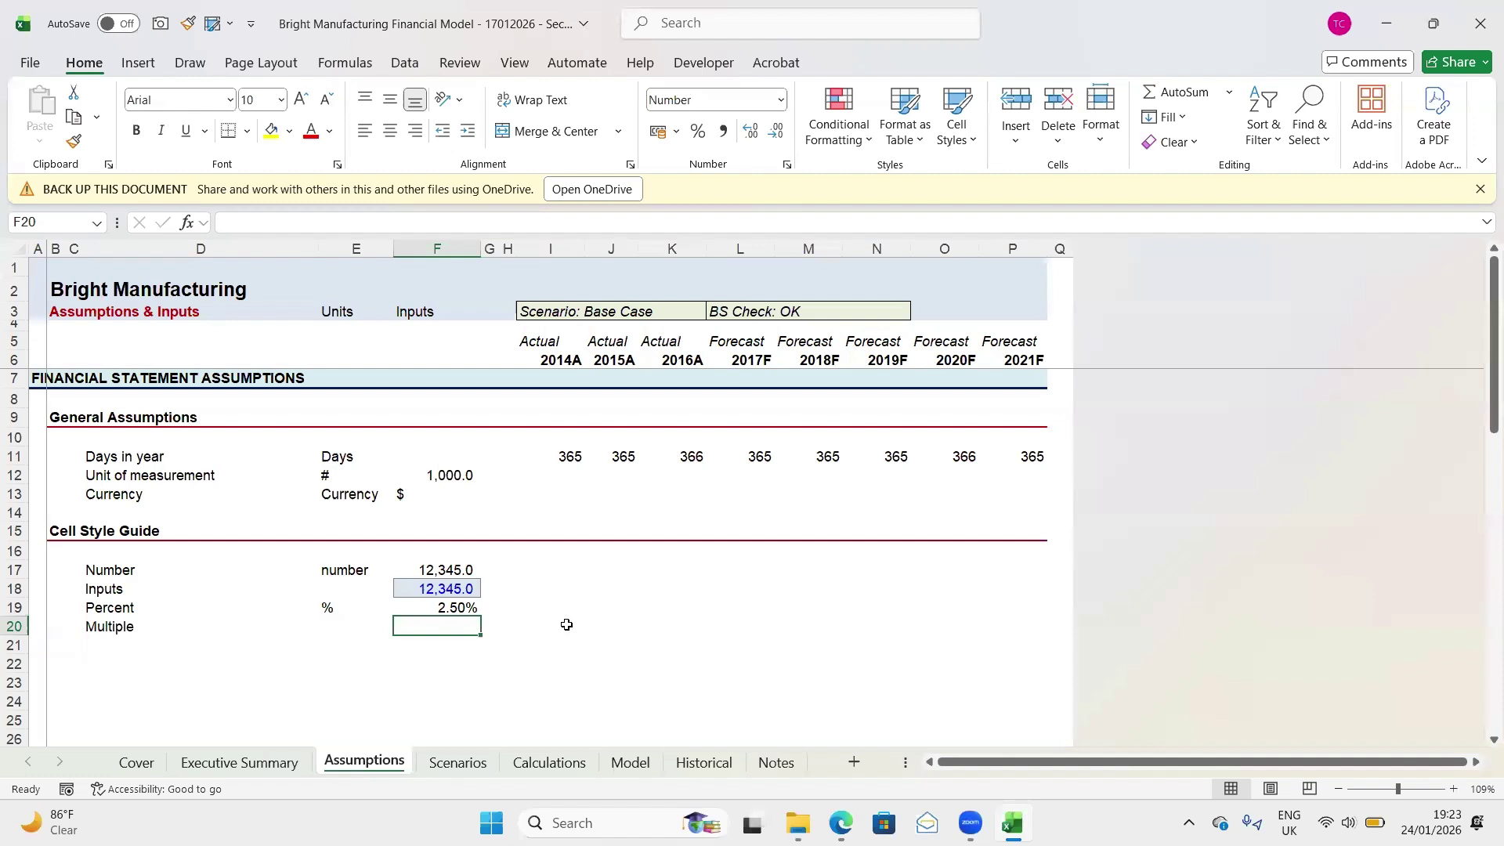
text(2)
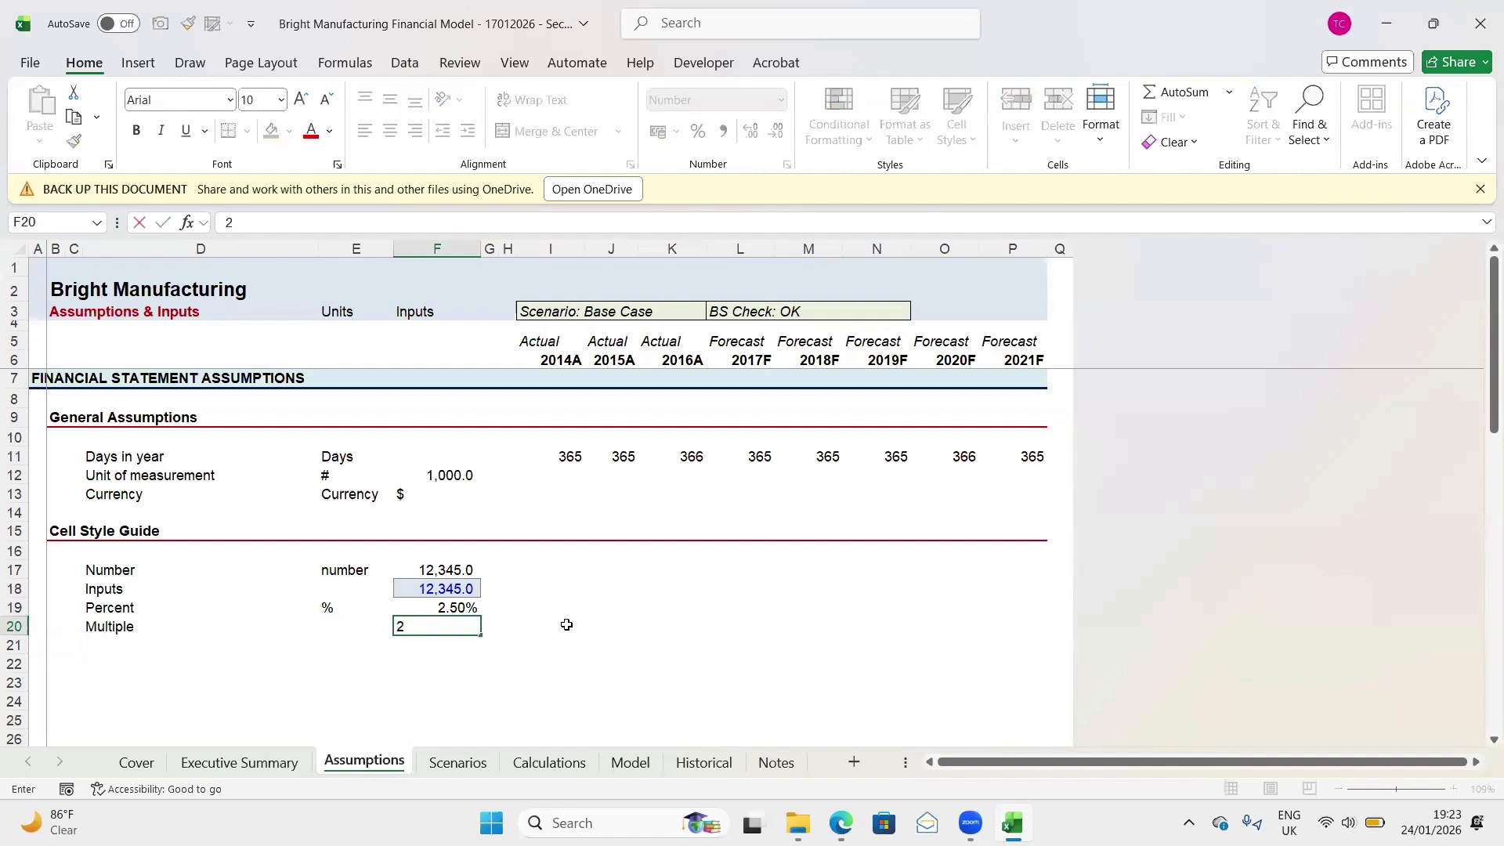
text(.5x)
key(Return)
key(Up)
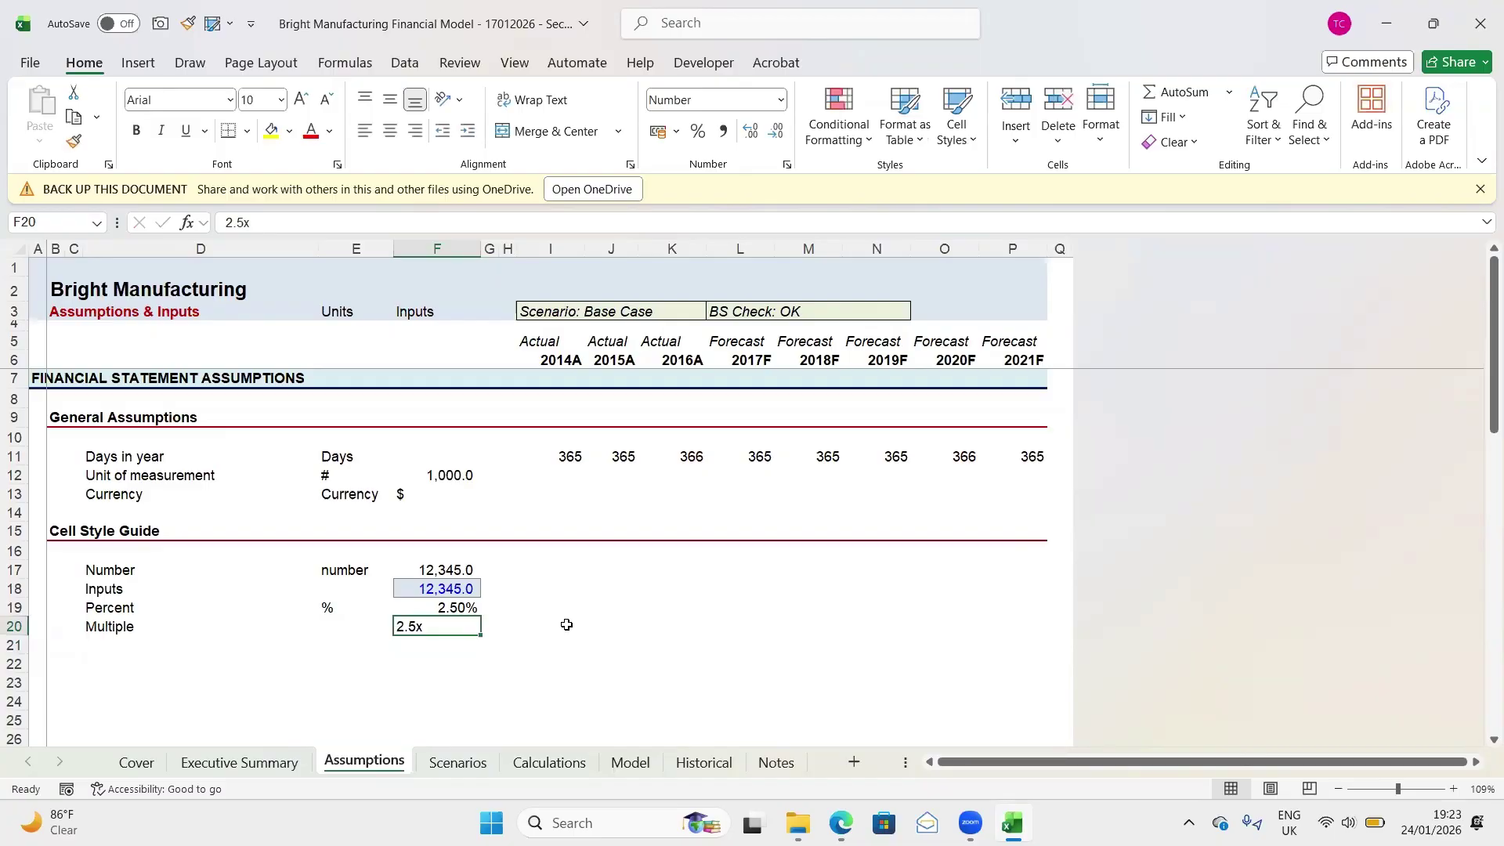
key(Delete)
Open the custom Multiplsz cell style for modification and rename it Multiples
click(957, 113)
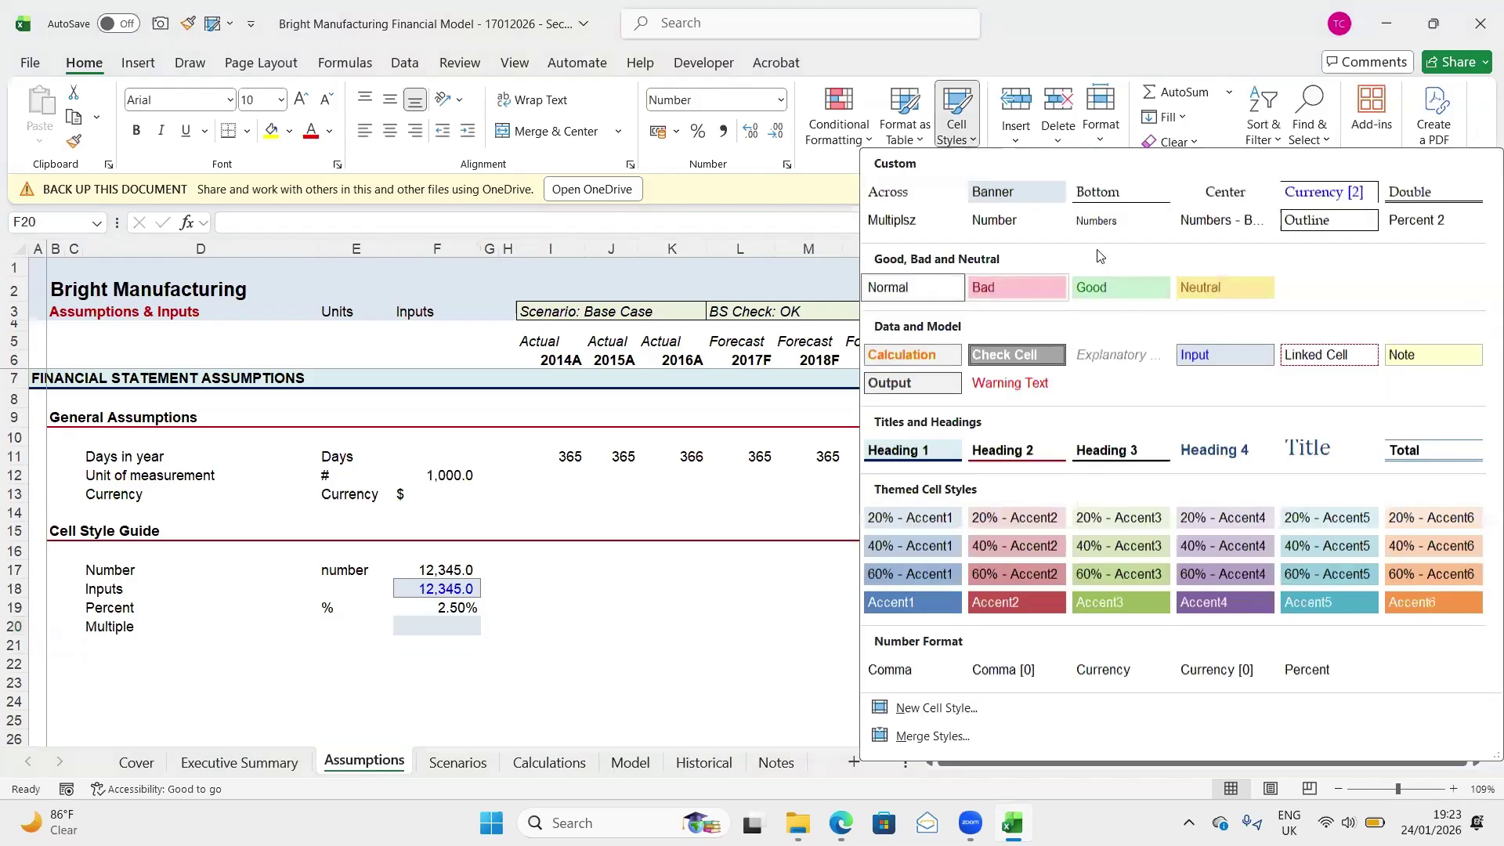
right_click(895, 225)
click(810, 291)
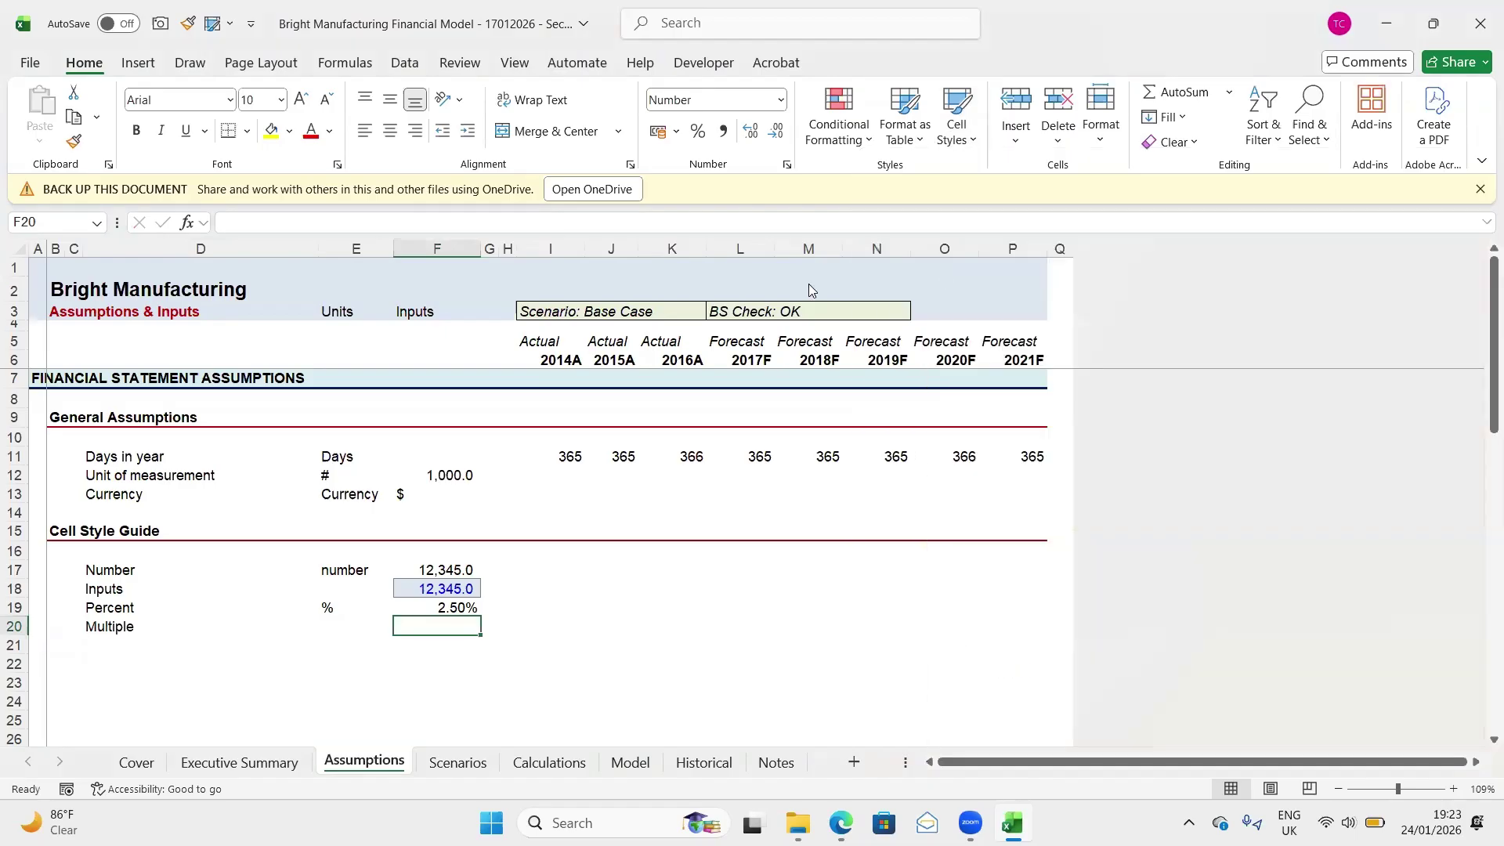
click(515, 260)
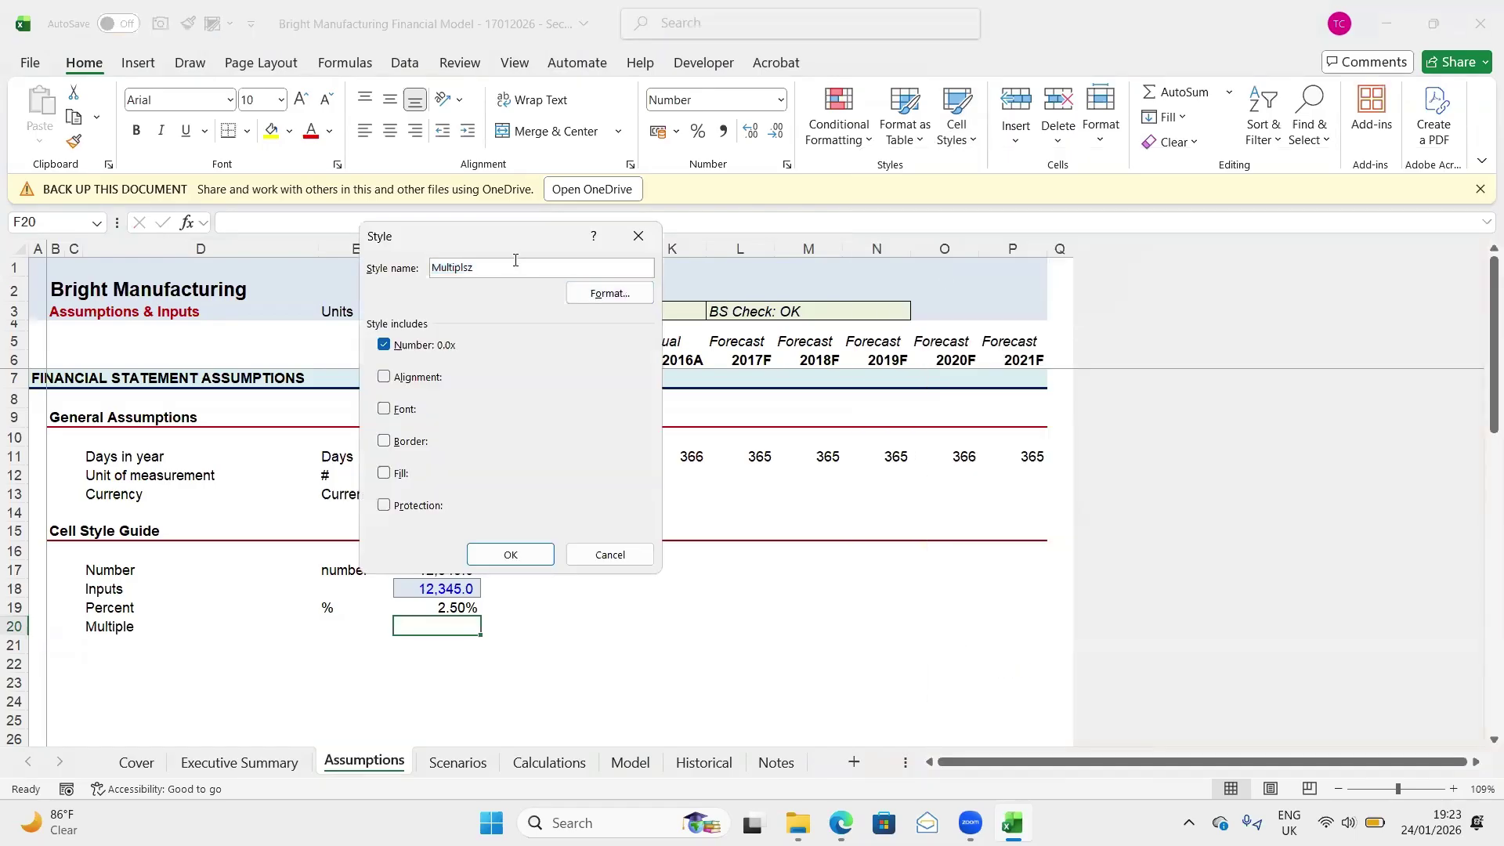
key(BackSpace)
text(es)
Set the Multiples style's custom number format code to 0.0x and accept the style changes
click(608, 296)
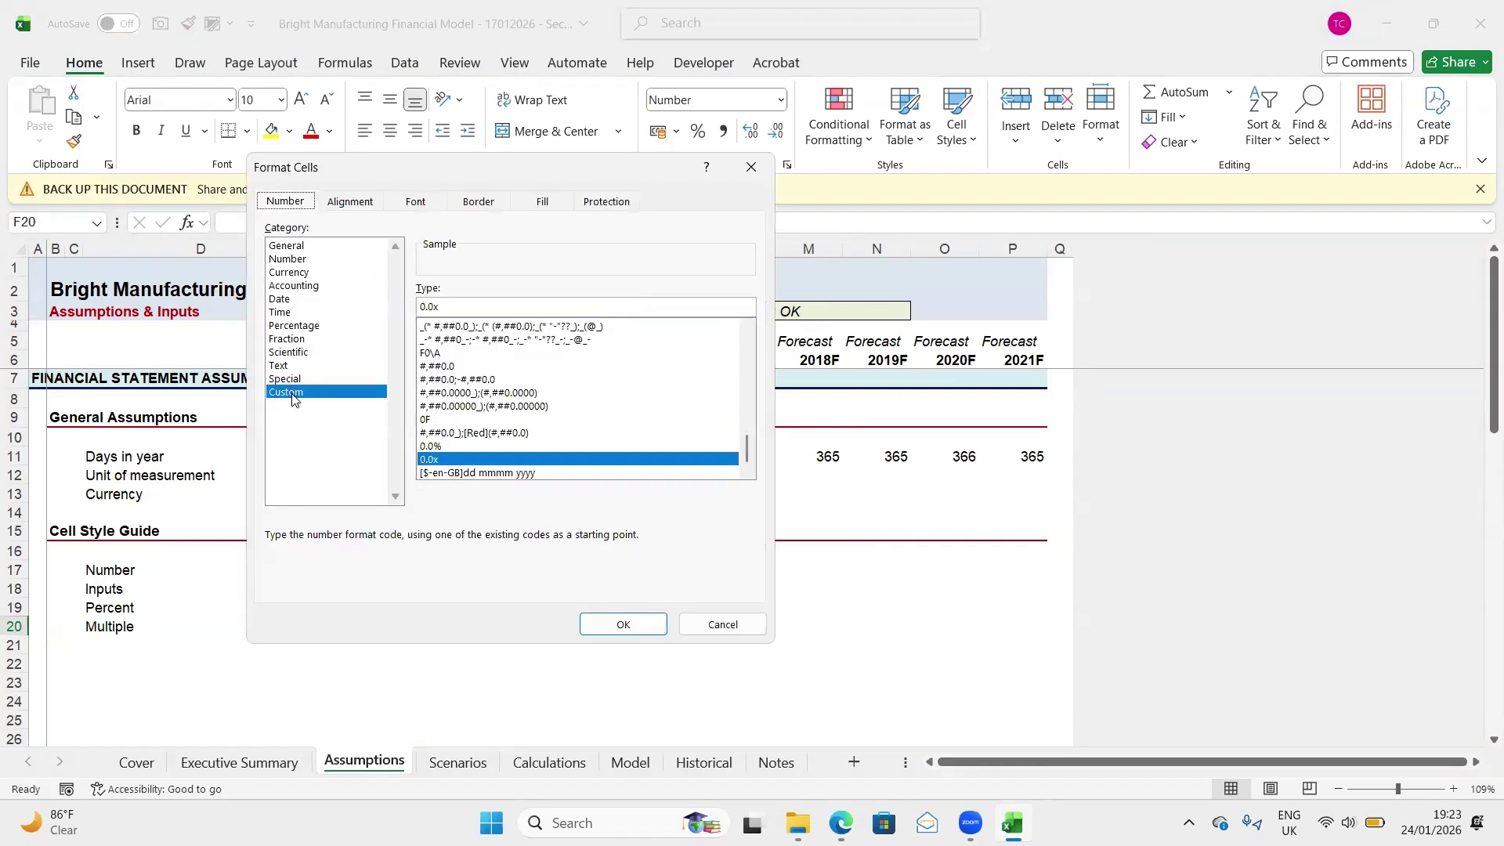
click(452, 309)
key(BackSpace)
key(BackSpace)
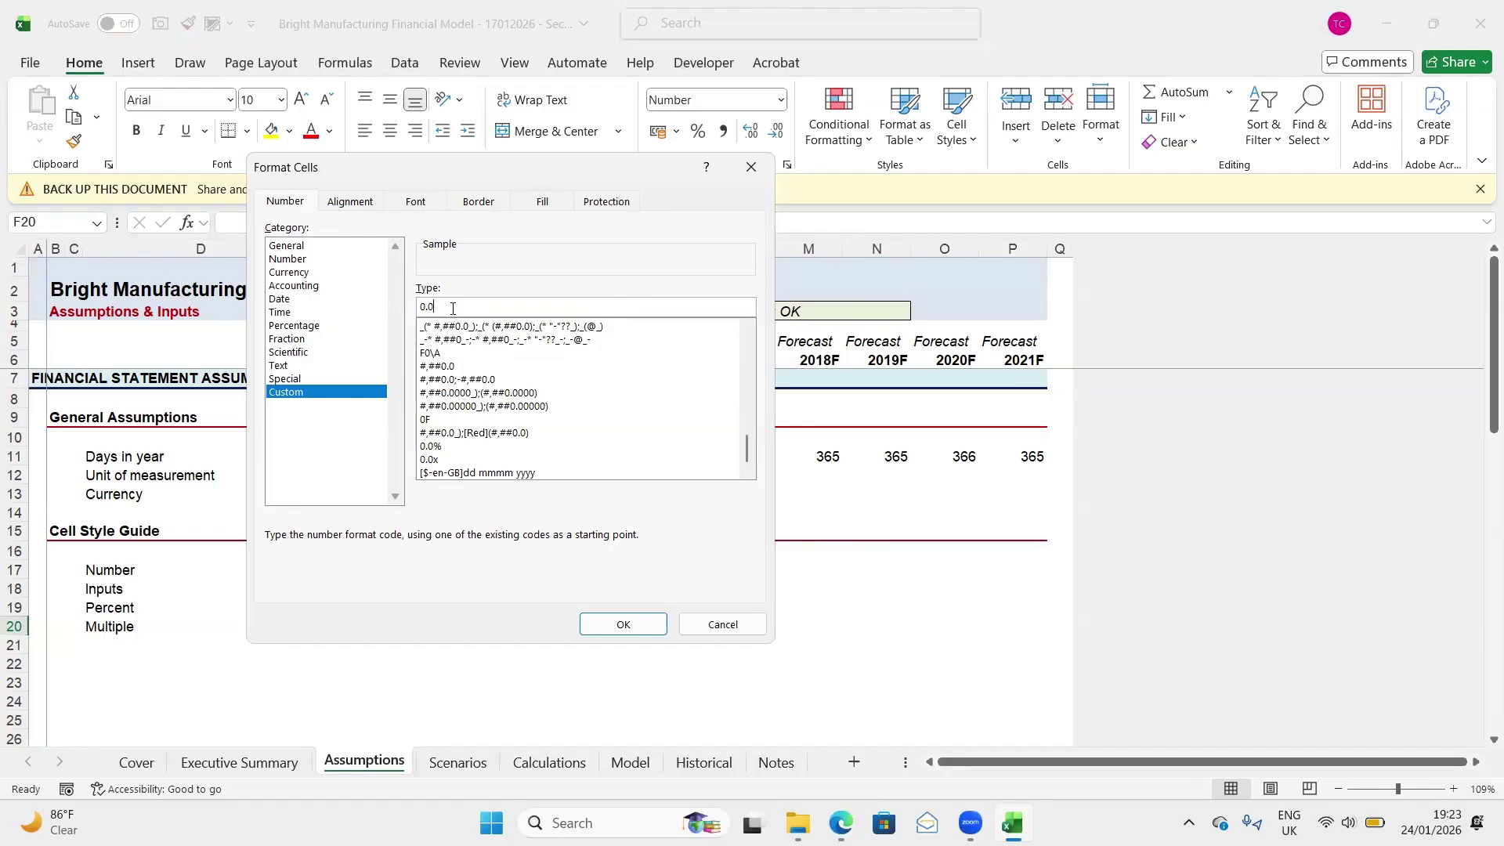
text(0x)
click(589, 623)
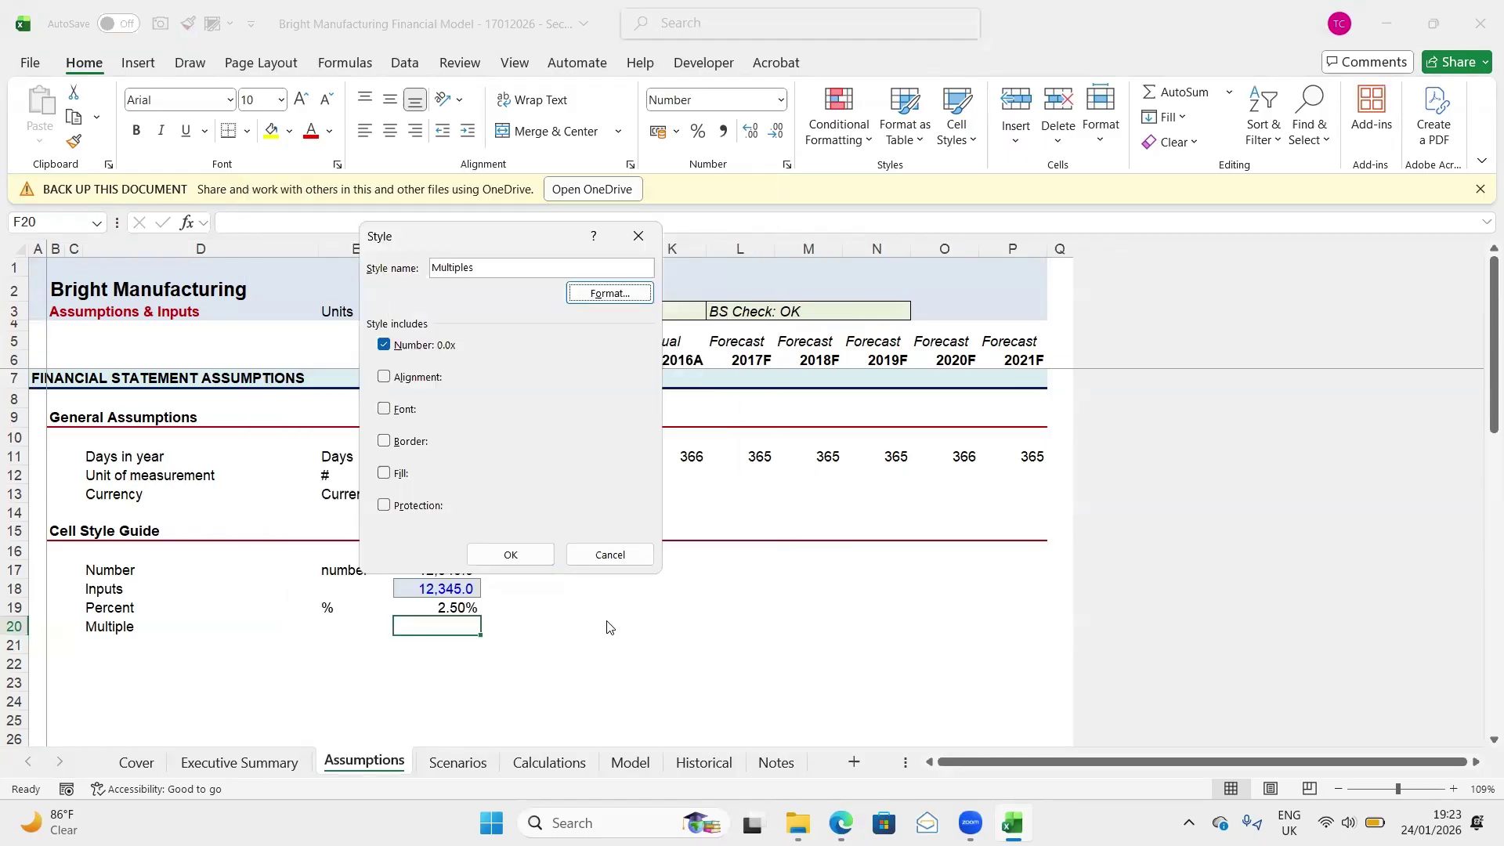
click(537, 555)
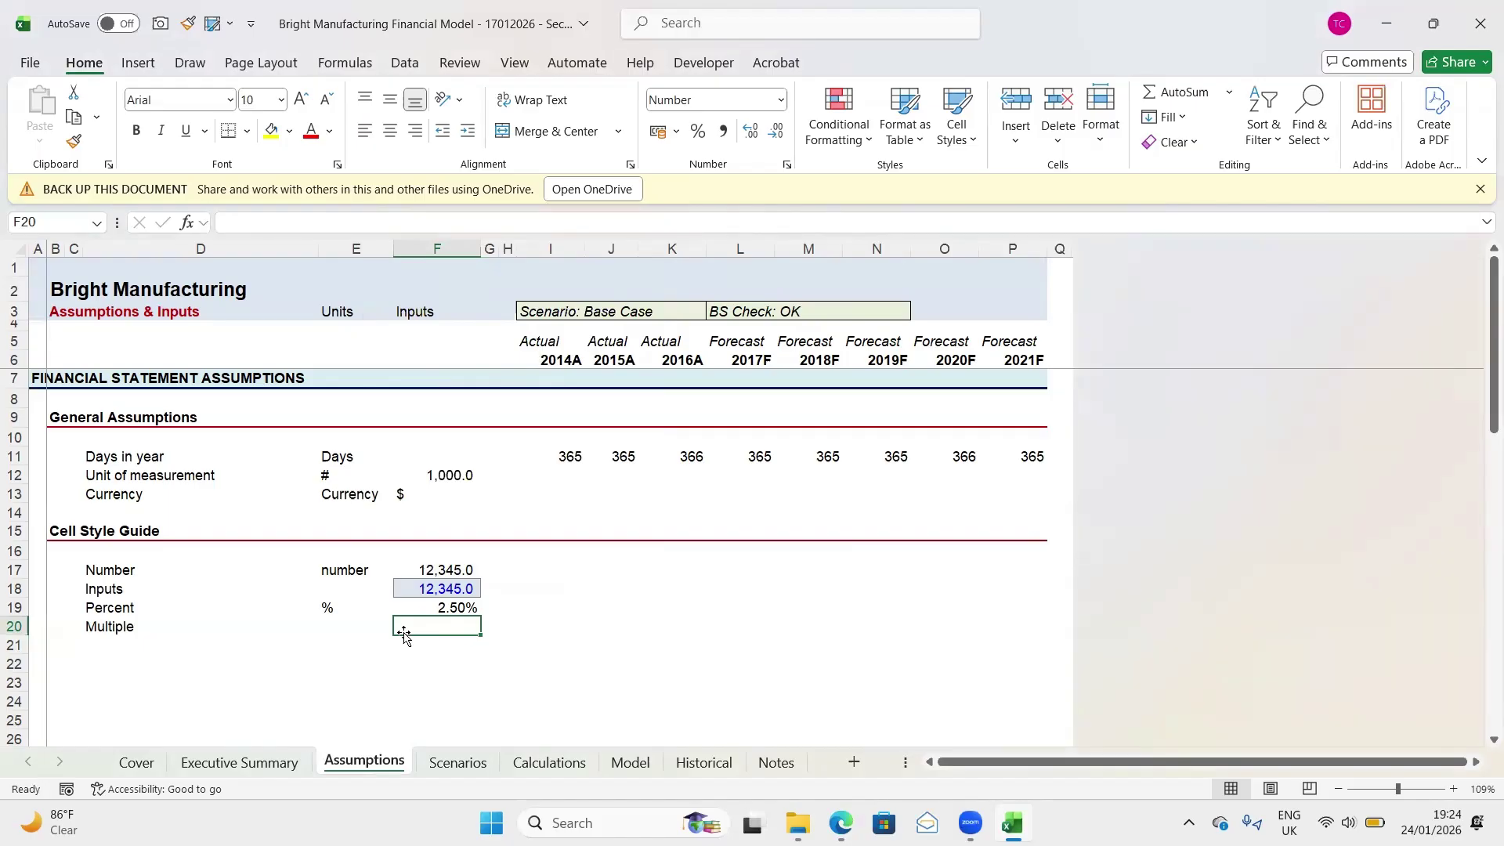
Enter 2.5 in F20 and apply the Multiples cell style to it
text(2.5)
key(Return)
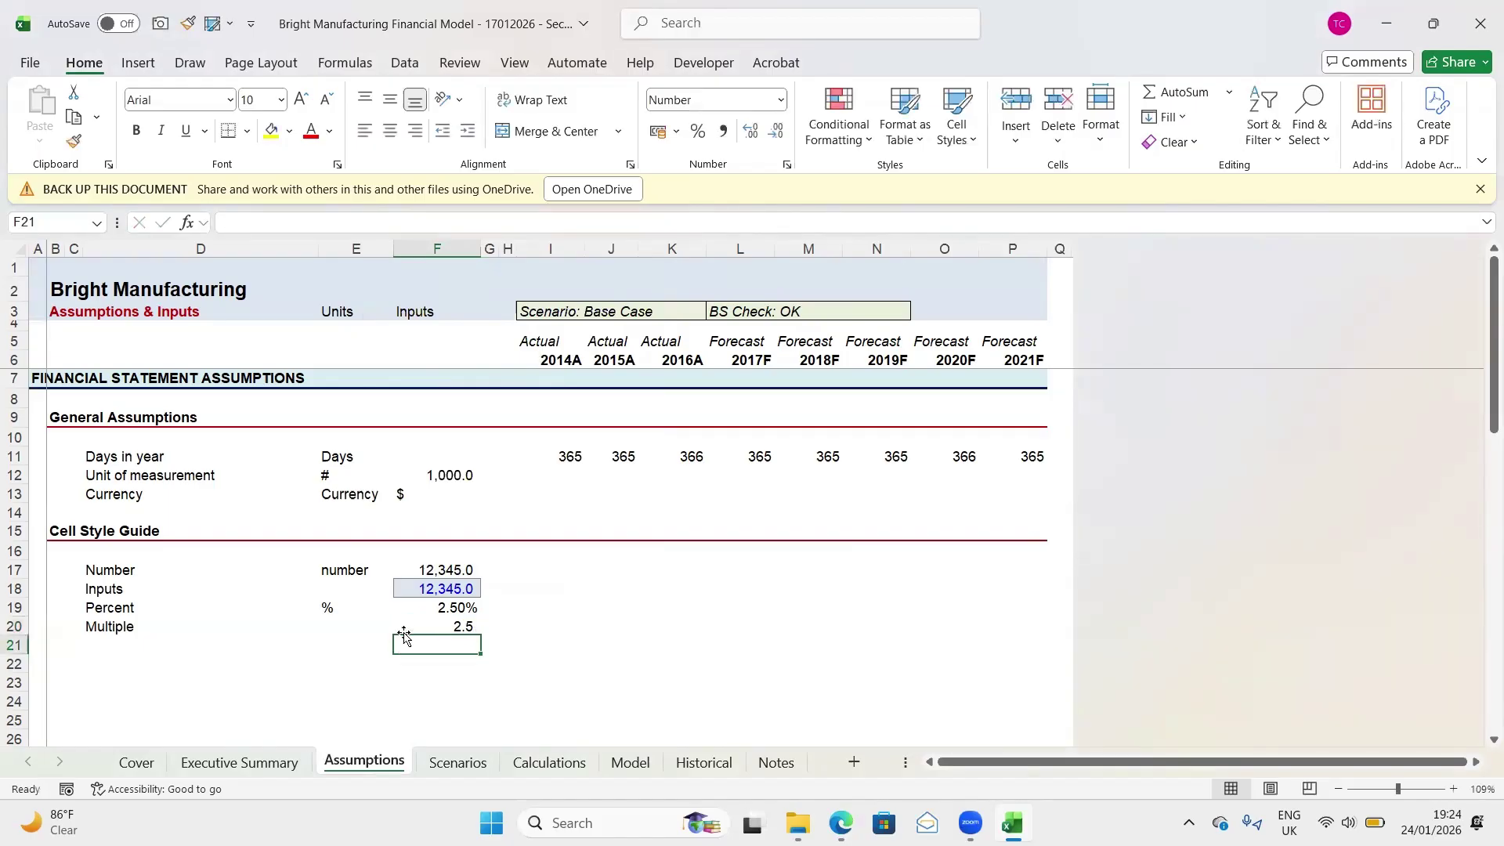
key(Up)
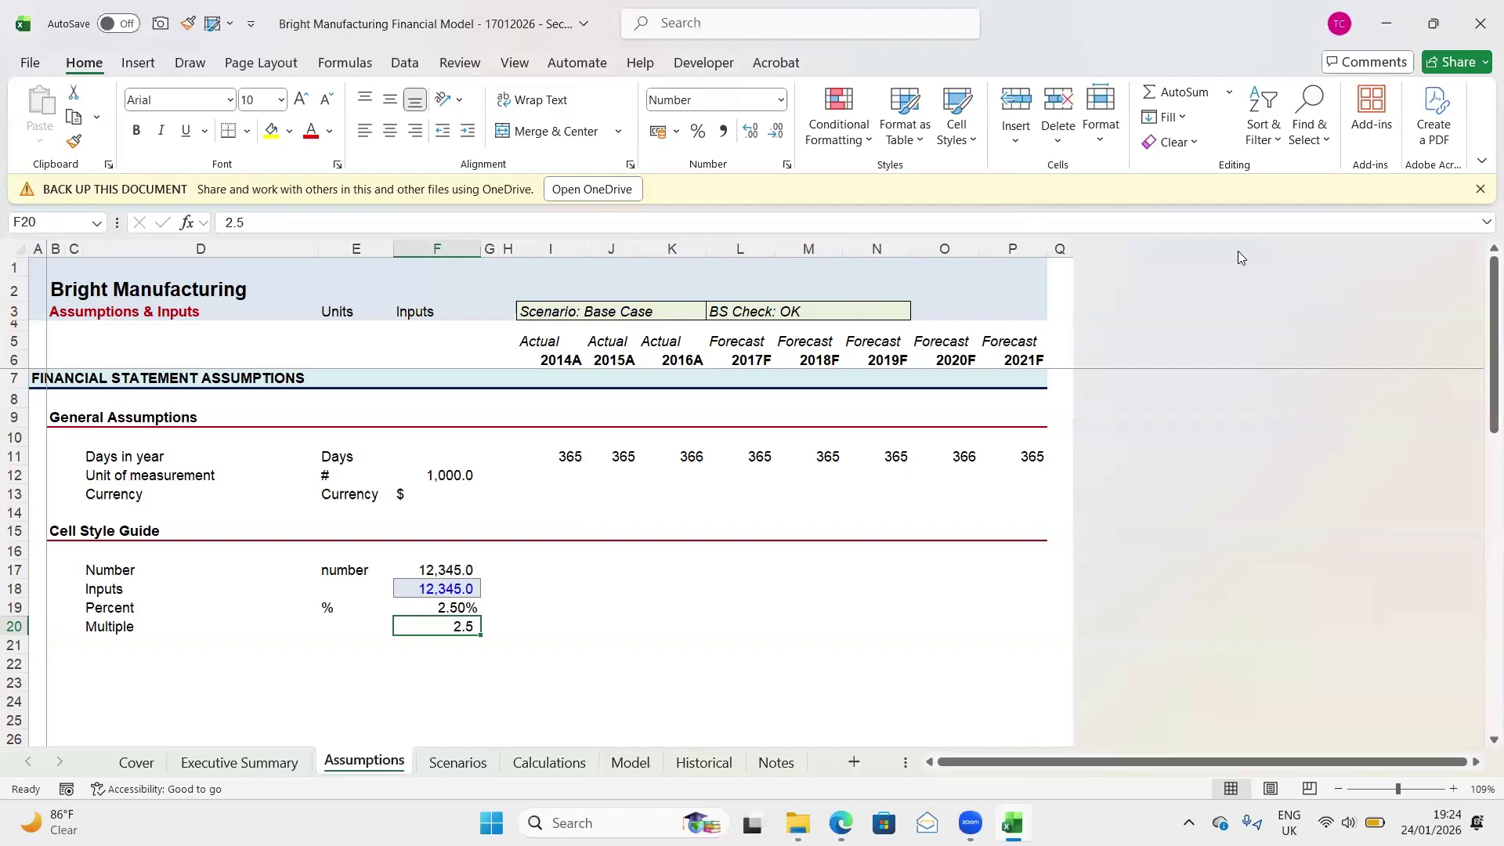
key(alt)
key(4)
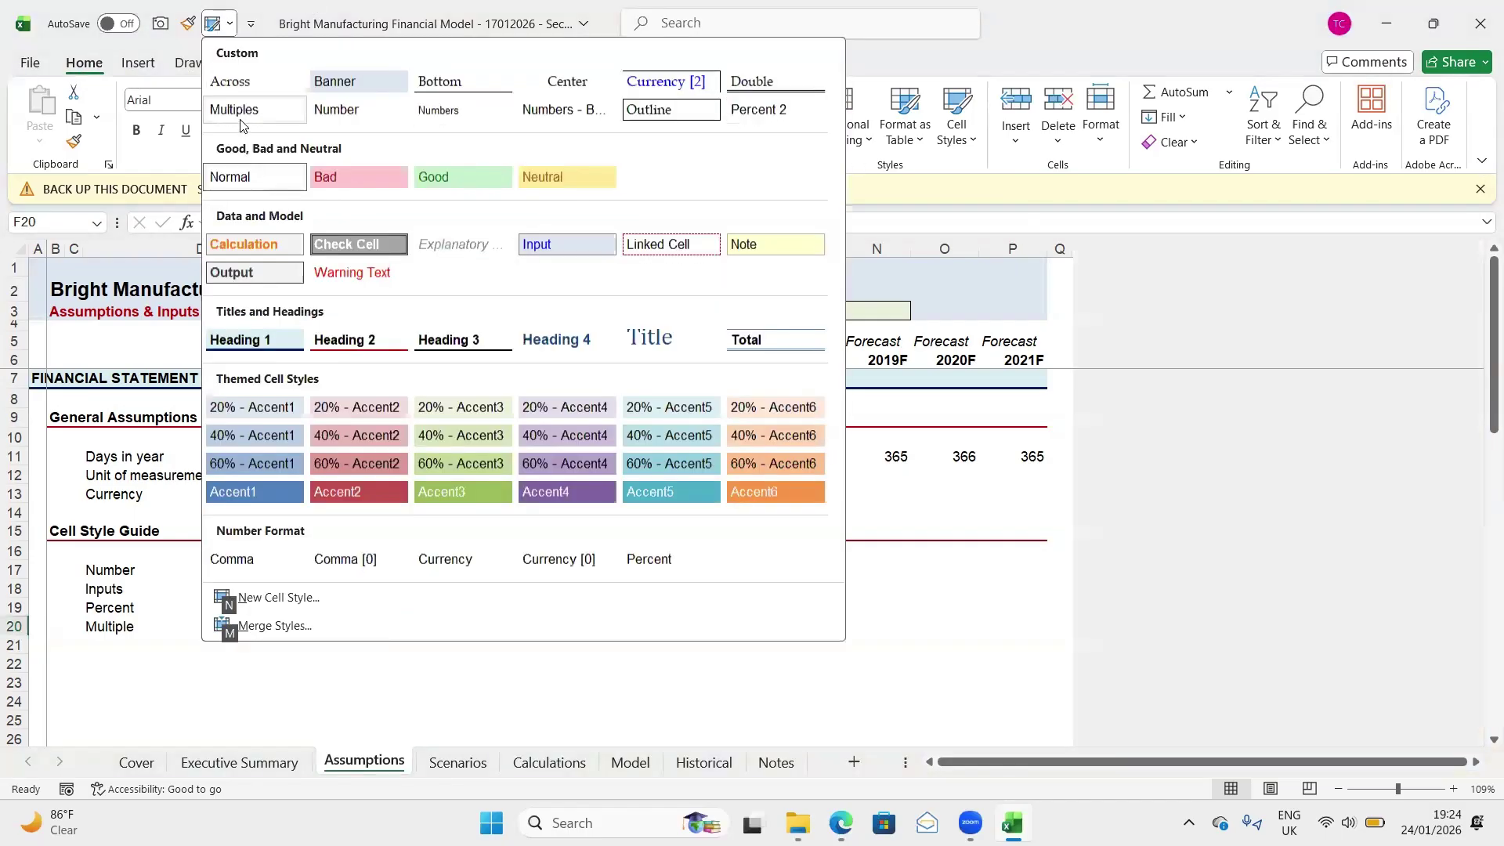
click(240, 118)
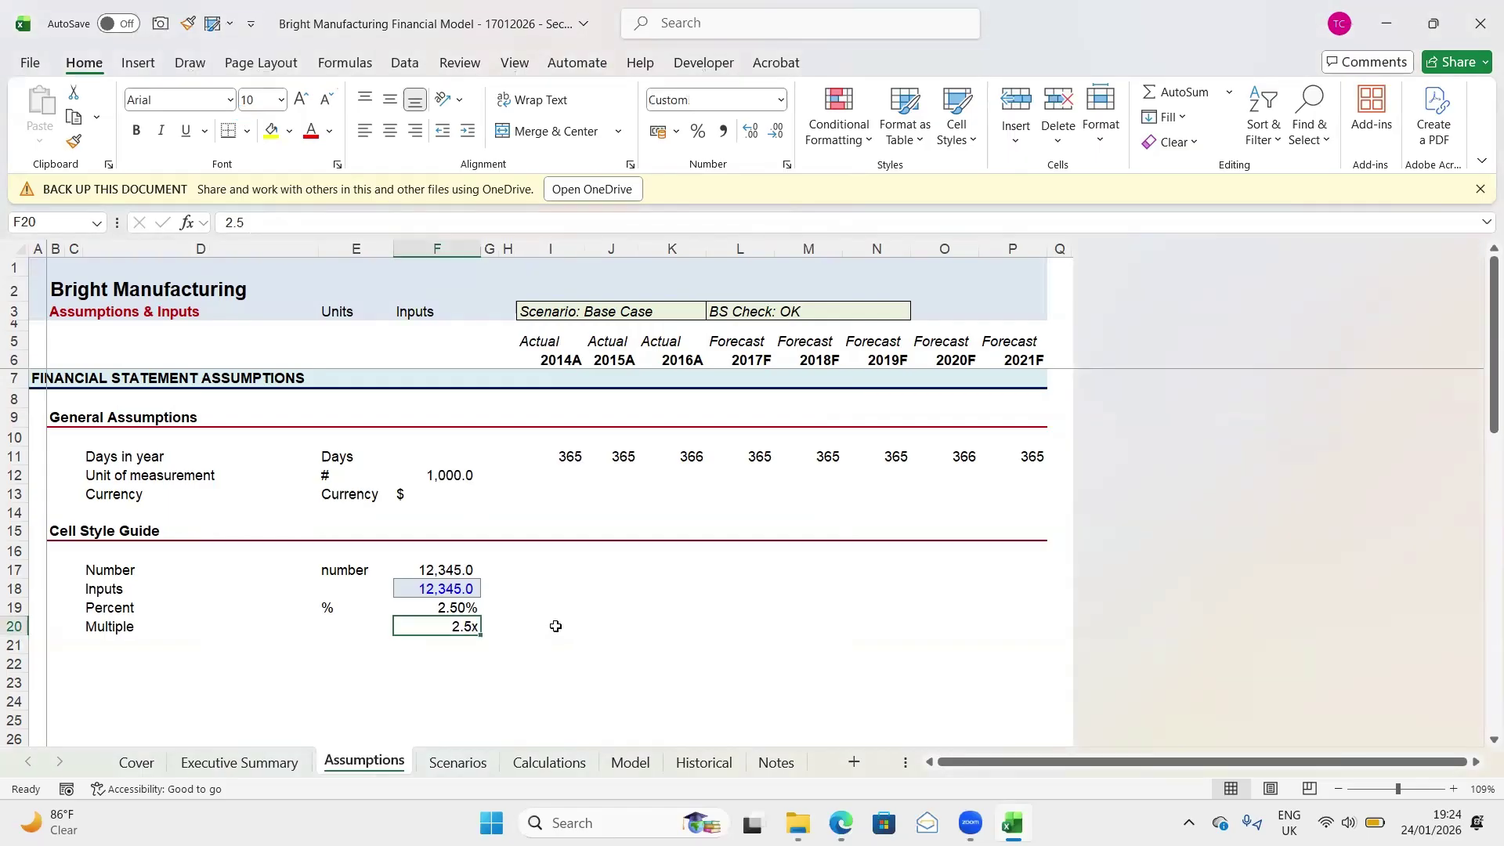
click(553, 625)
click(461, 625)
click(505, 626)
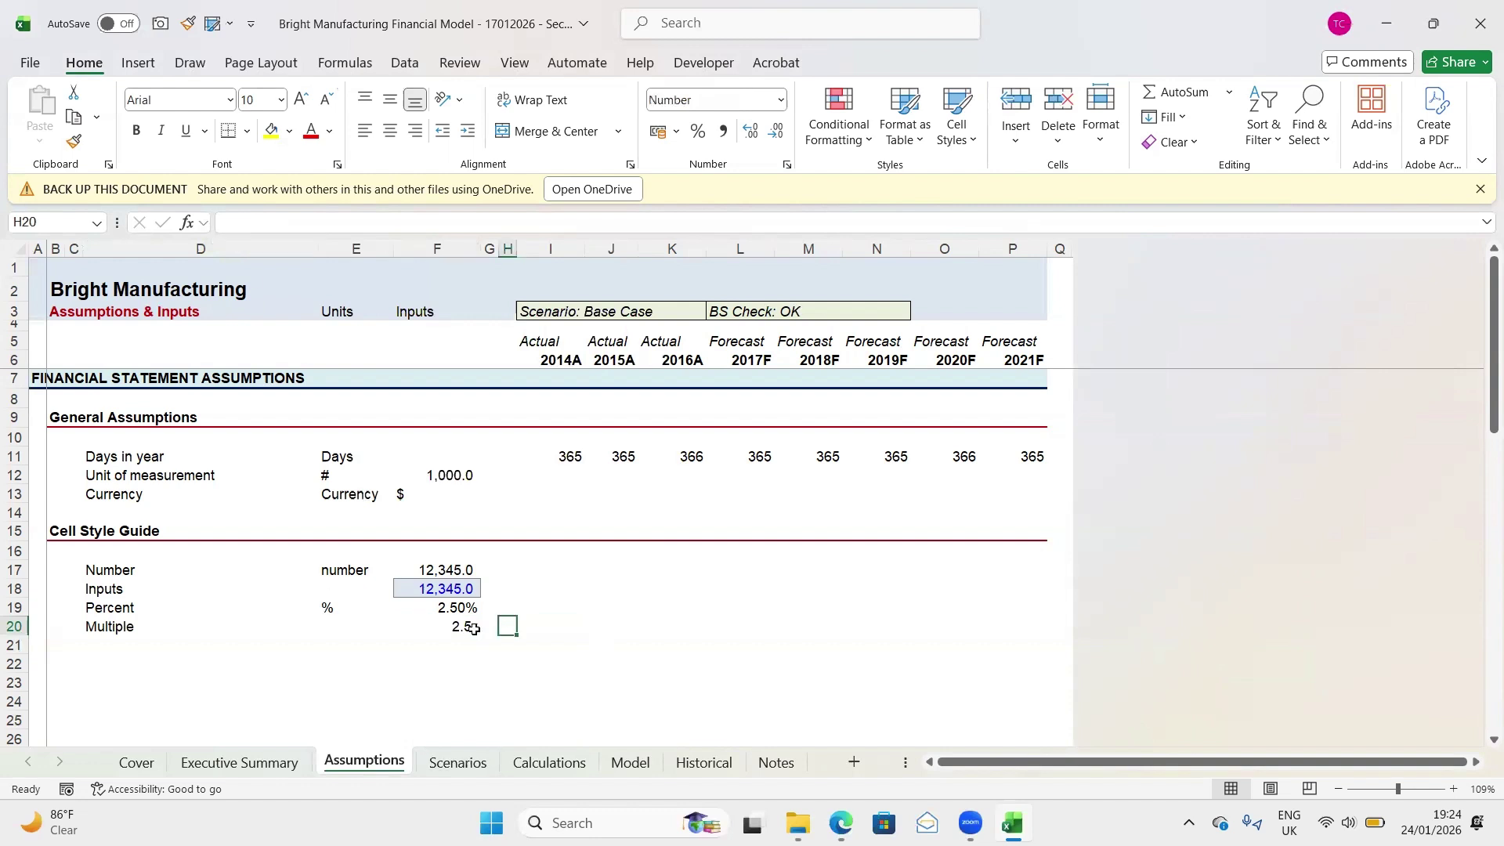
click(473, 628)
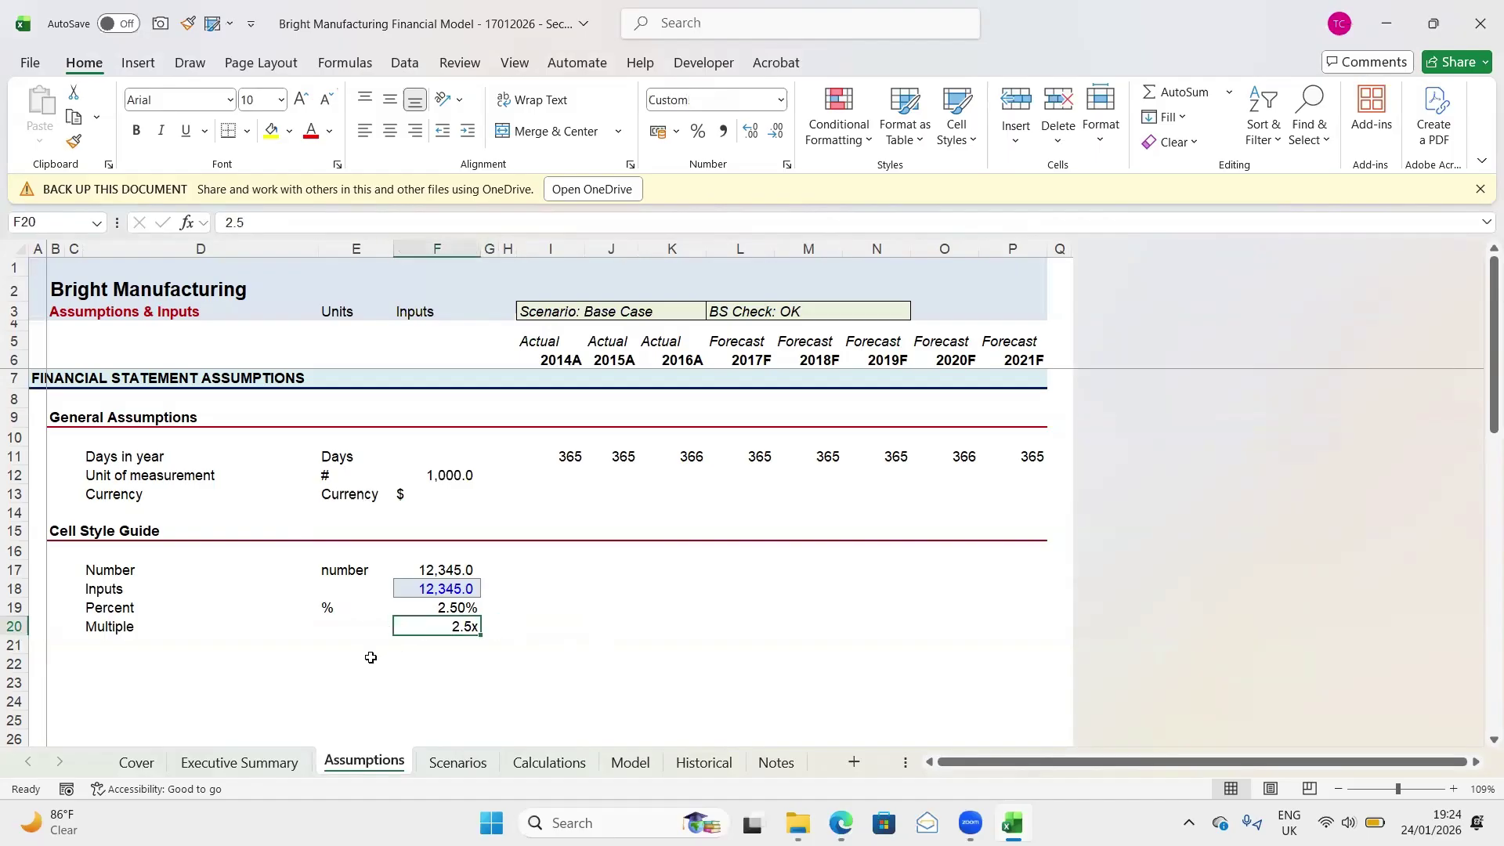
Replace the label in D20 with Linked Cells
key(Right)
key(Left)
key(Left)
key(Left)
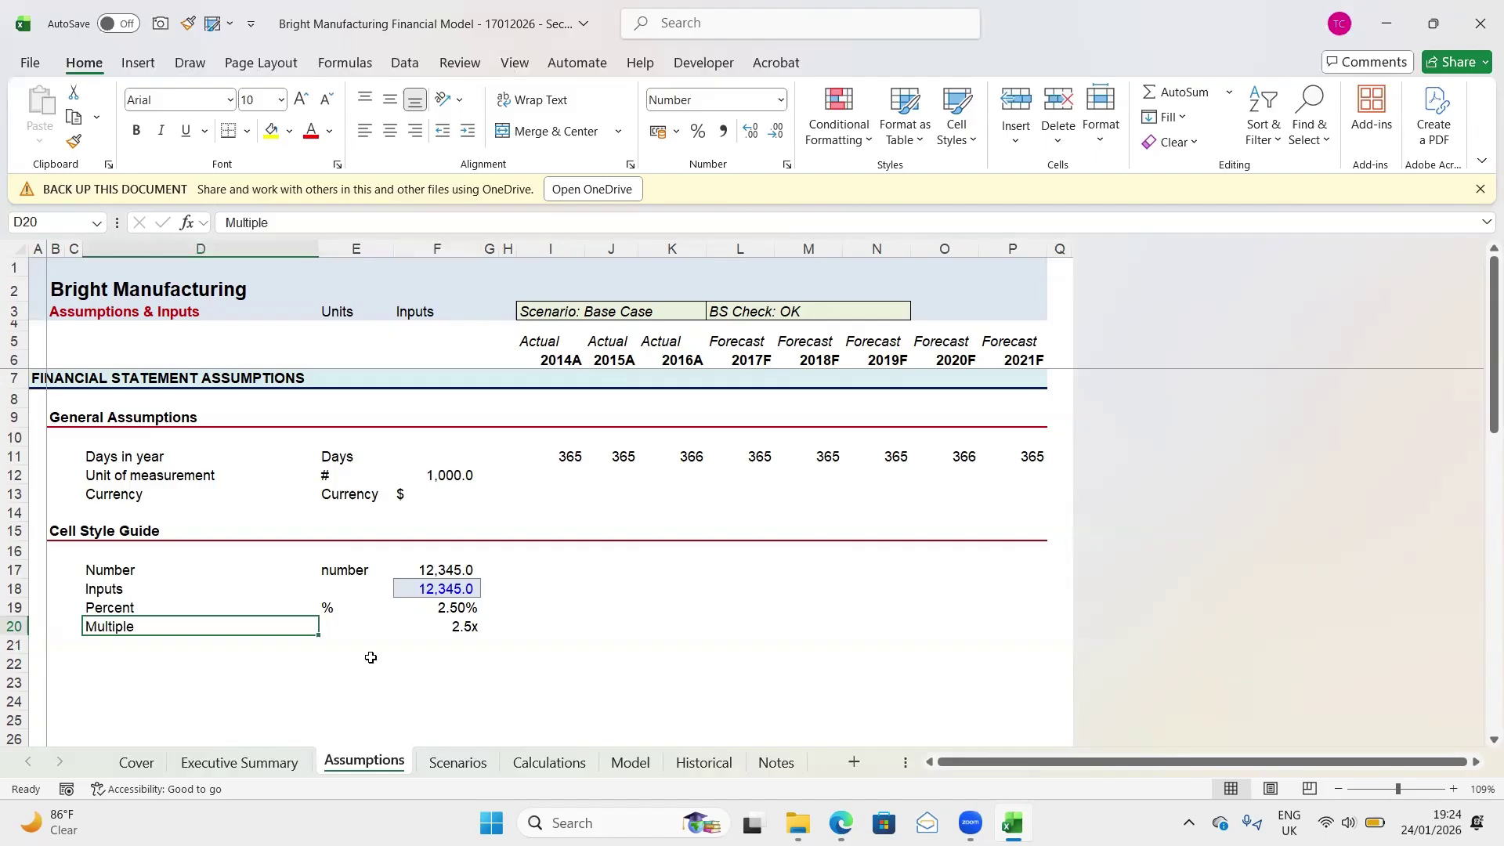
text(Link)
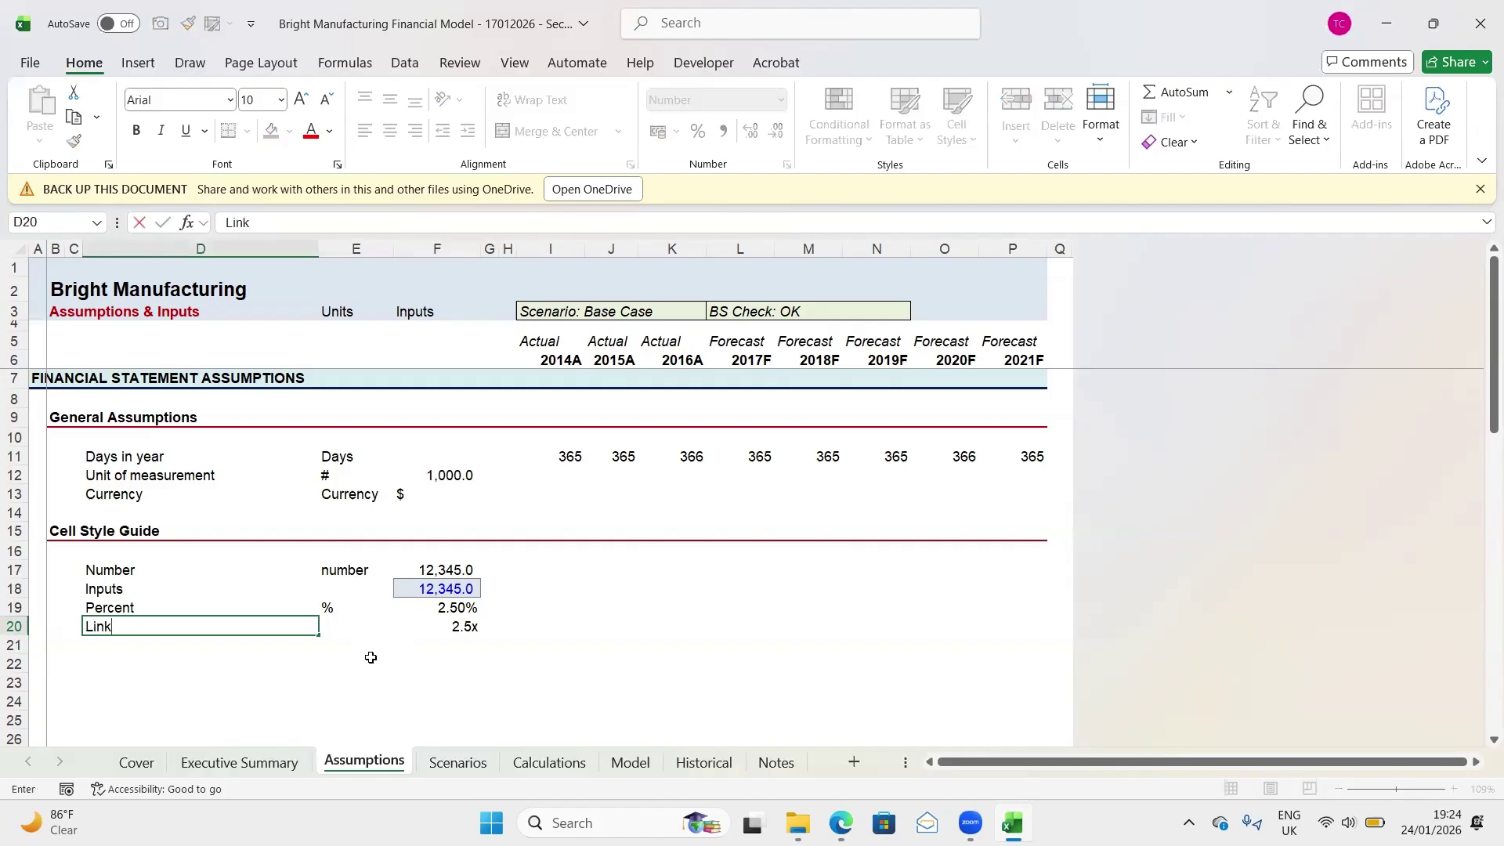
text(ed Cells)
key(Tab)
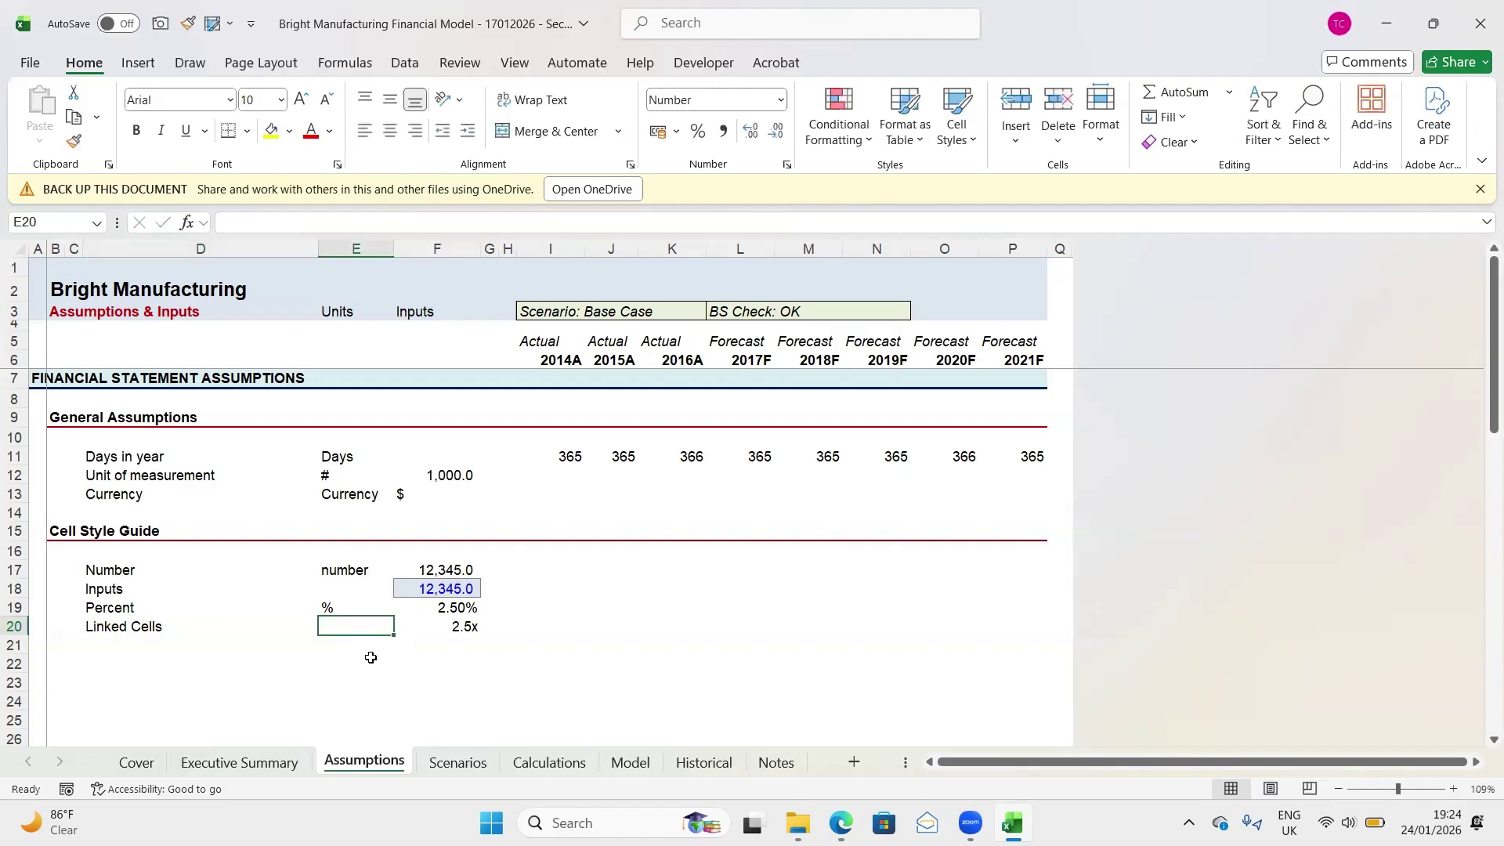
Replace the label in D20 with Multipes
key(Tab)
key(Left)
key(Left)
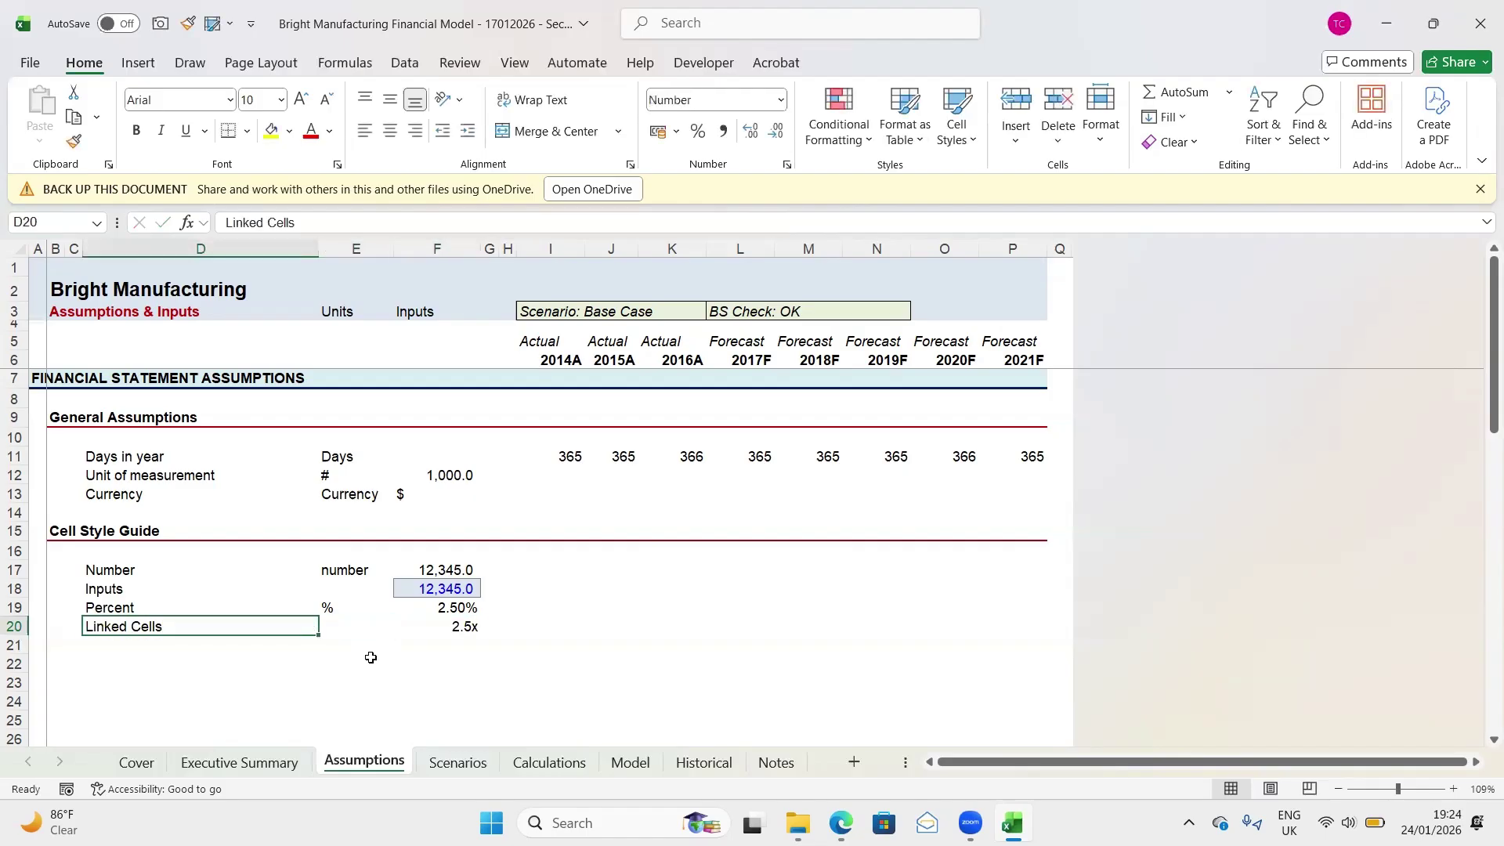
key(Left)
key(Right)
text(Mu)
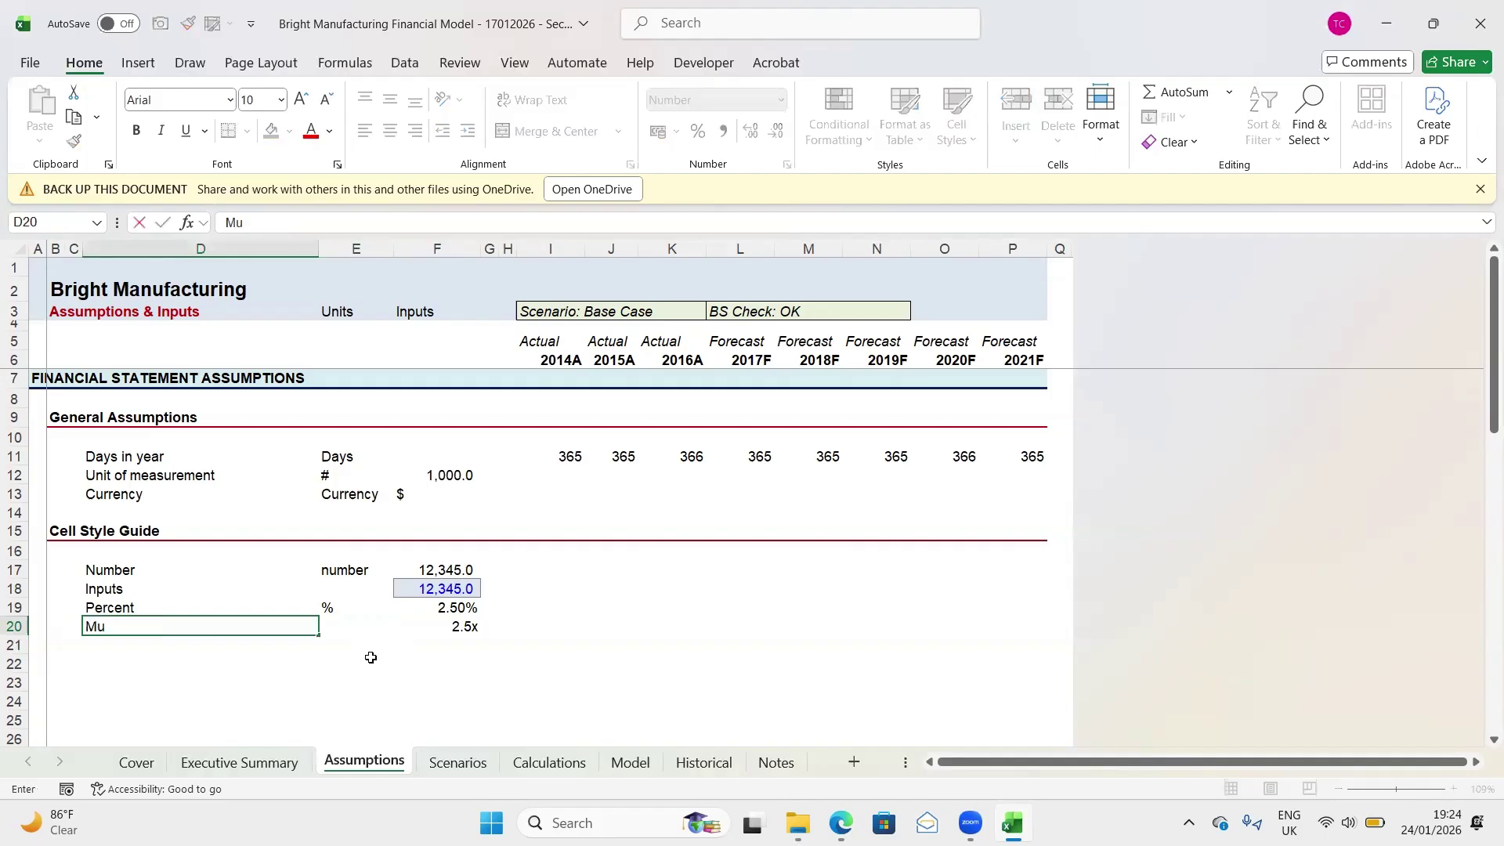
text(ltipes)
key(Return)
Add the label Linked Cells in D21 and enter 12345 in F21
text(Li)
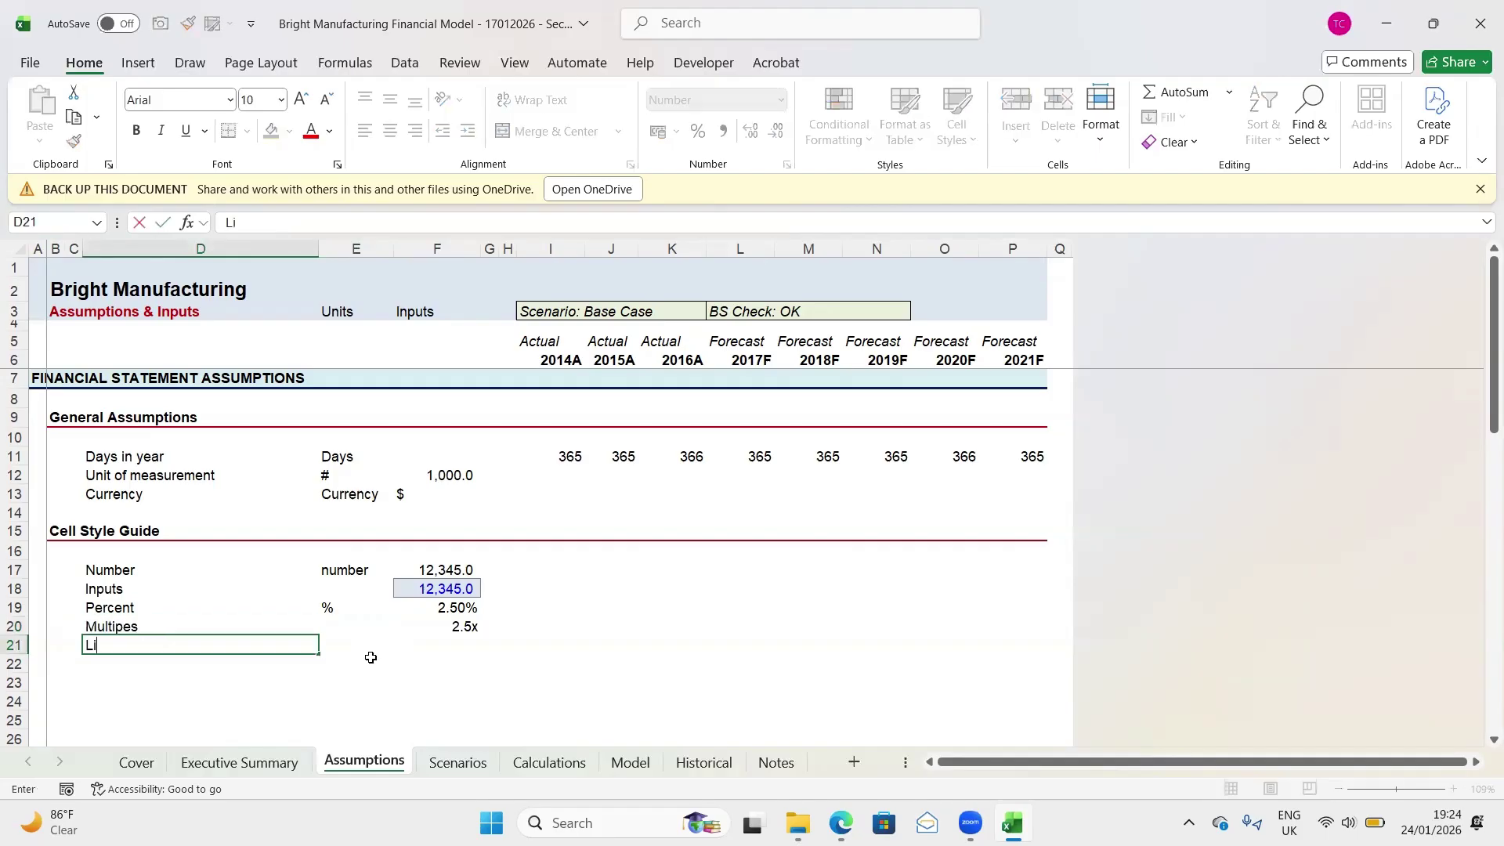
text(nked Cells)
key(Tab)
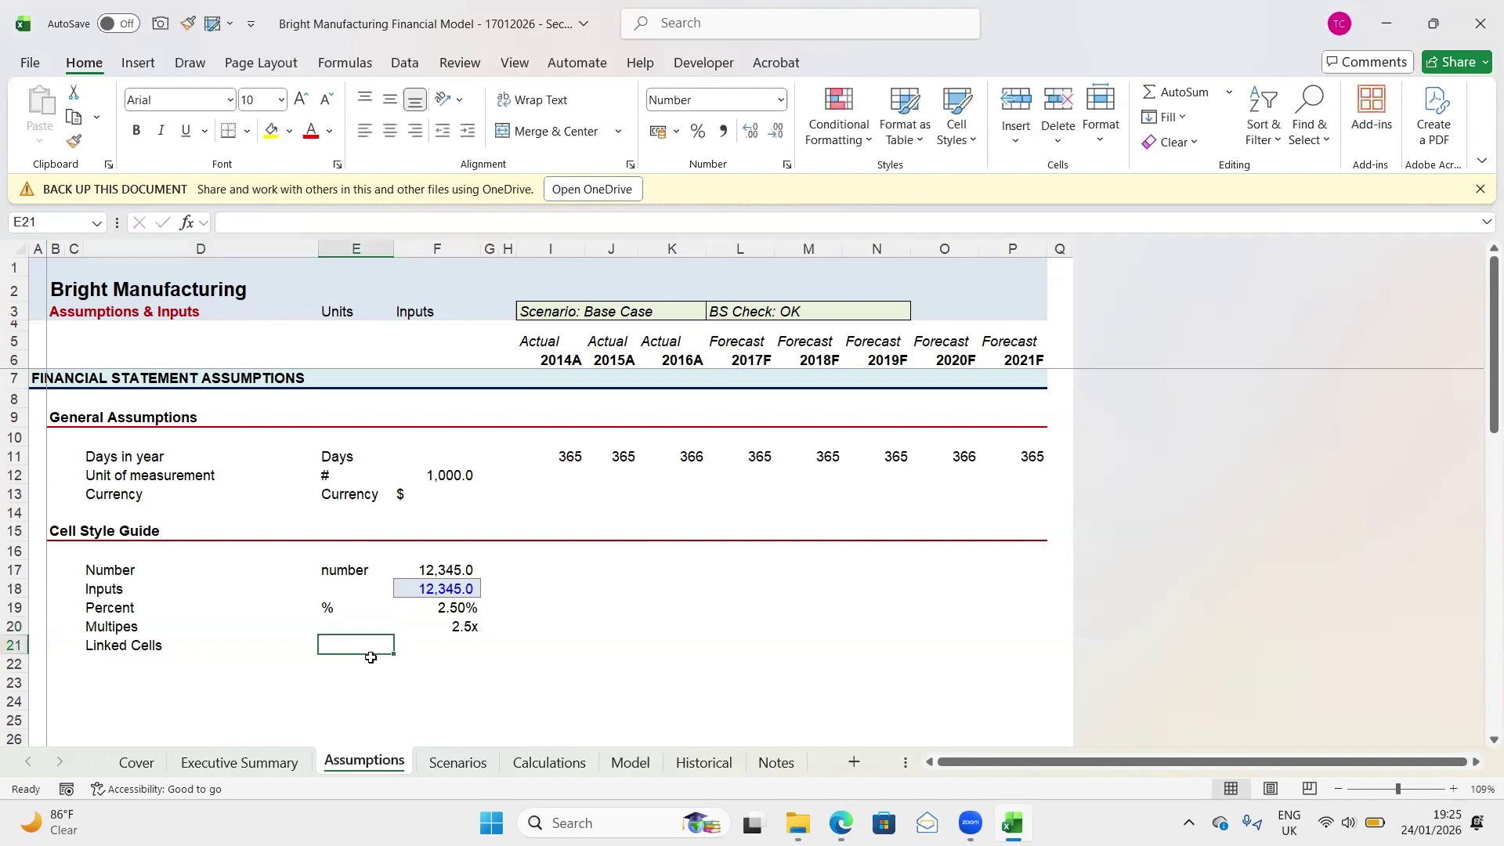
key(Tab)
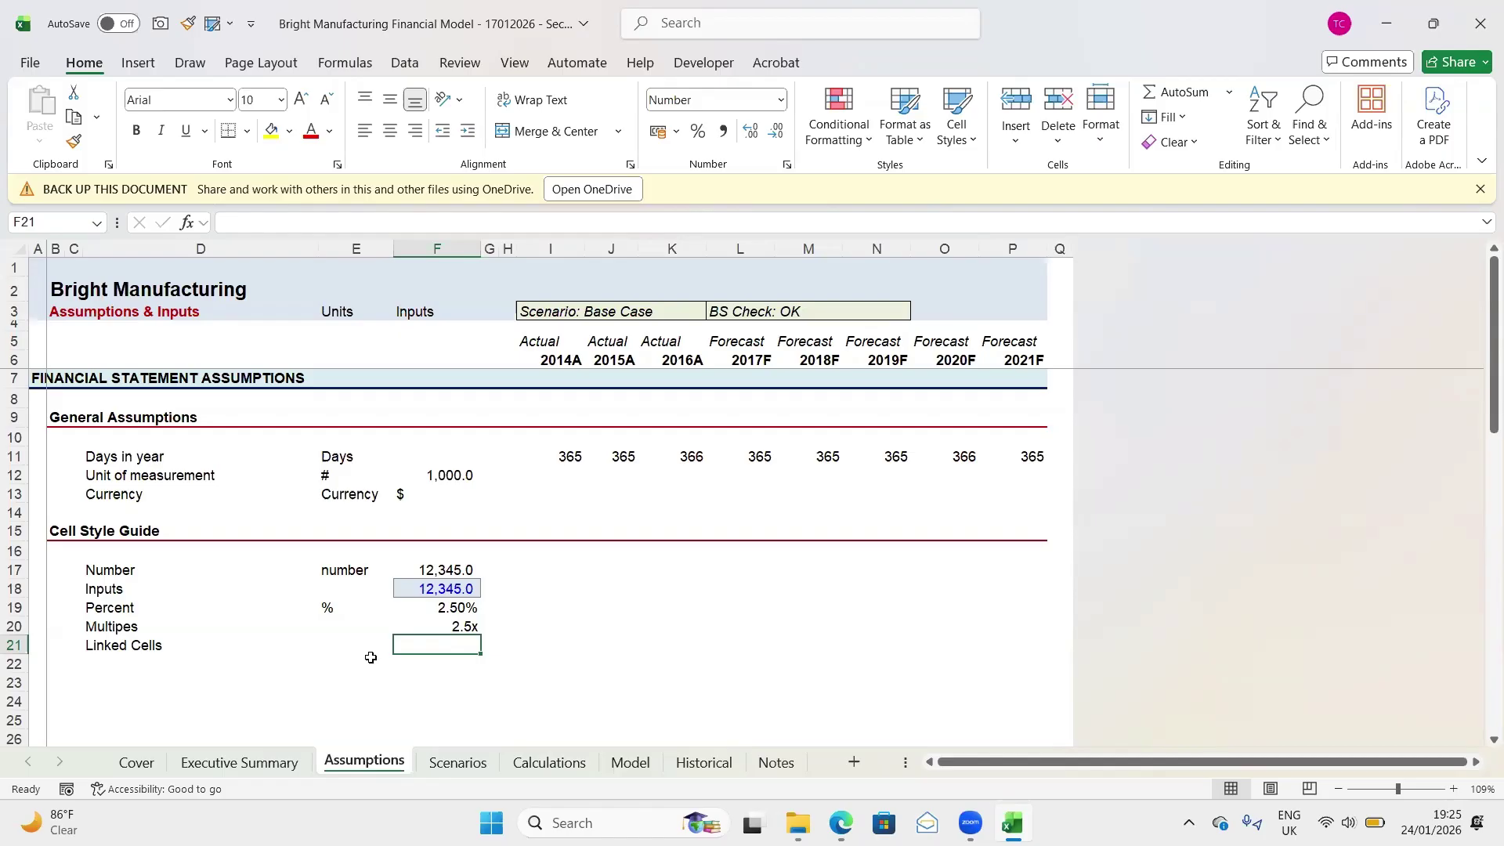
text(12345)
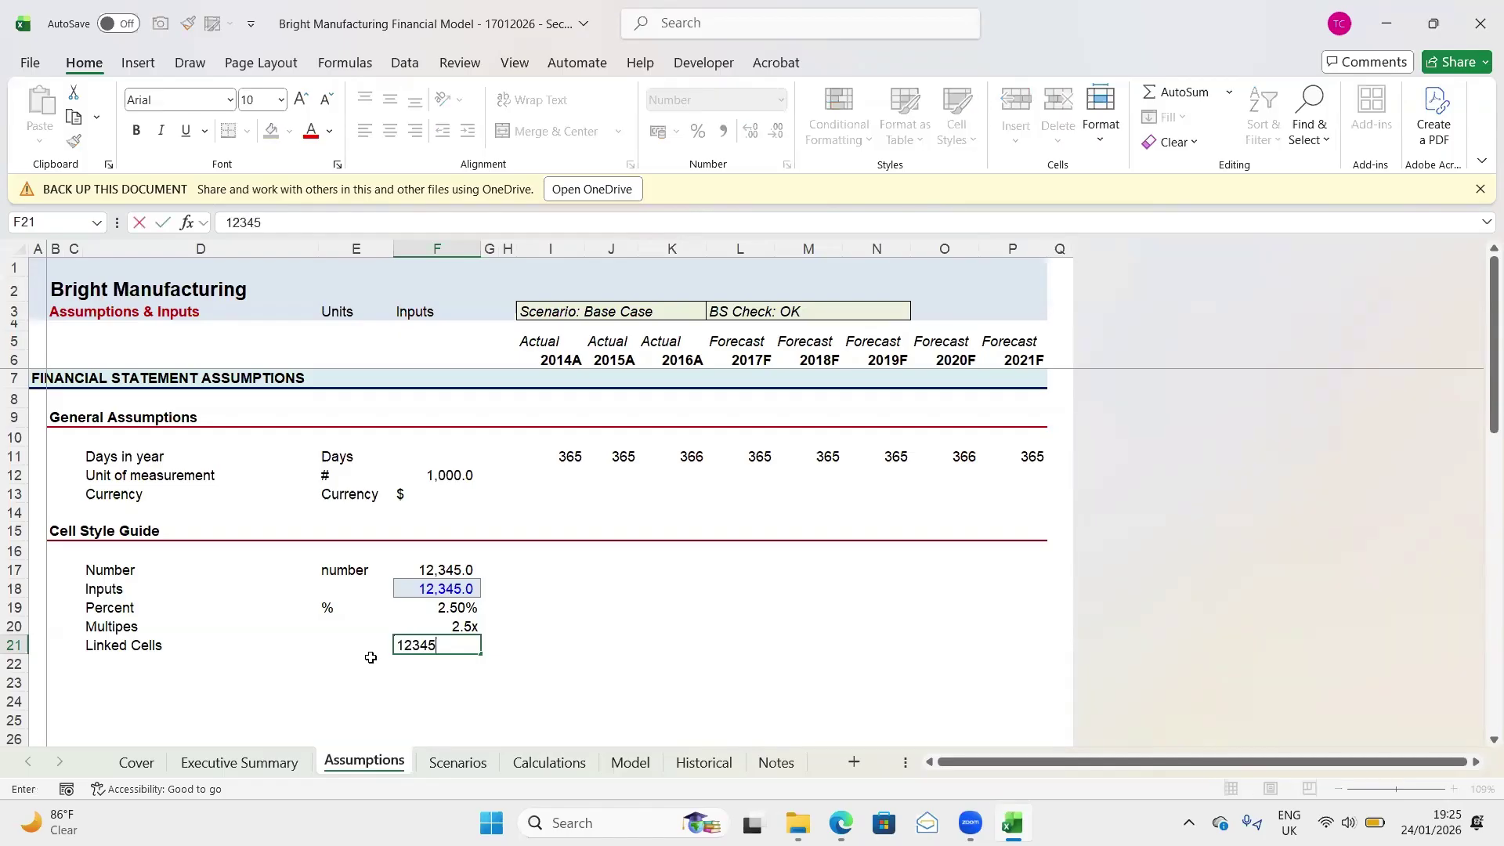
key(Return)
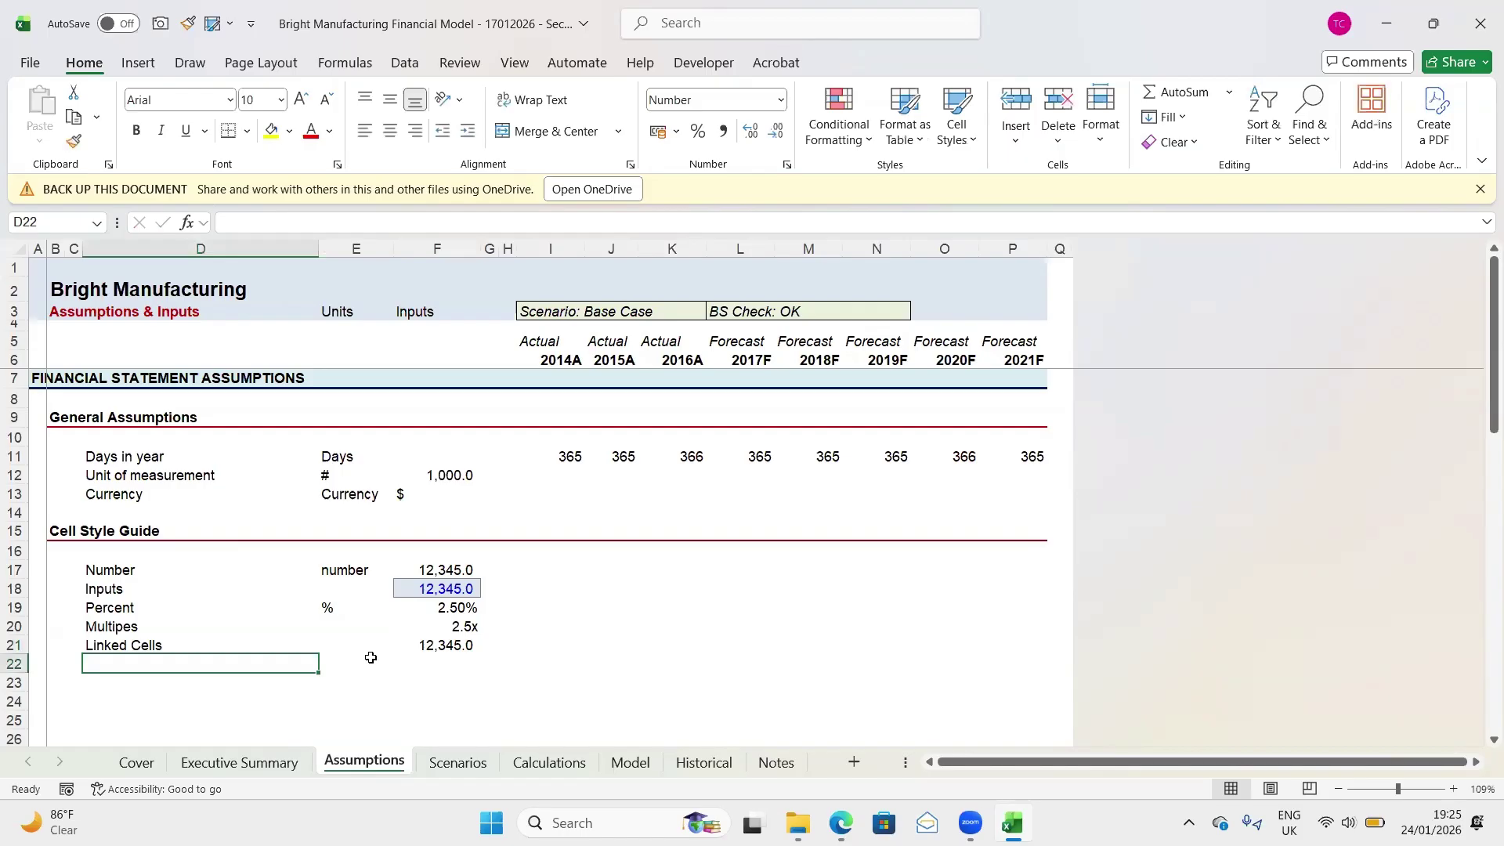
Select F21 and open the Linked Cell style for modification
key(Up)
key(Right)
key(Right)
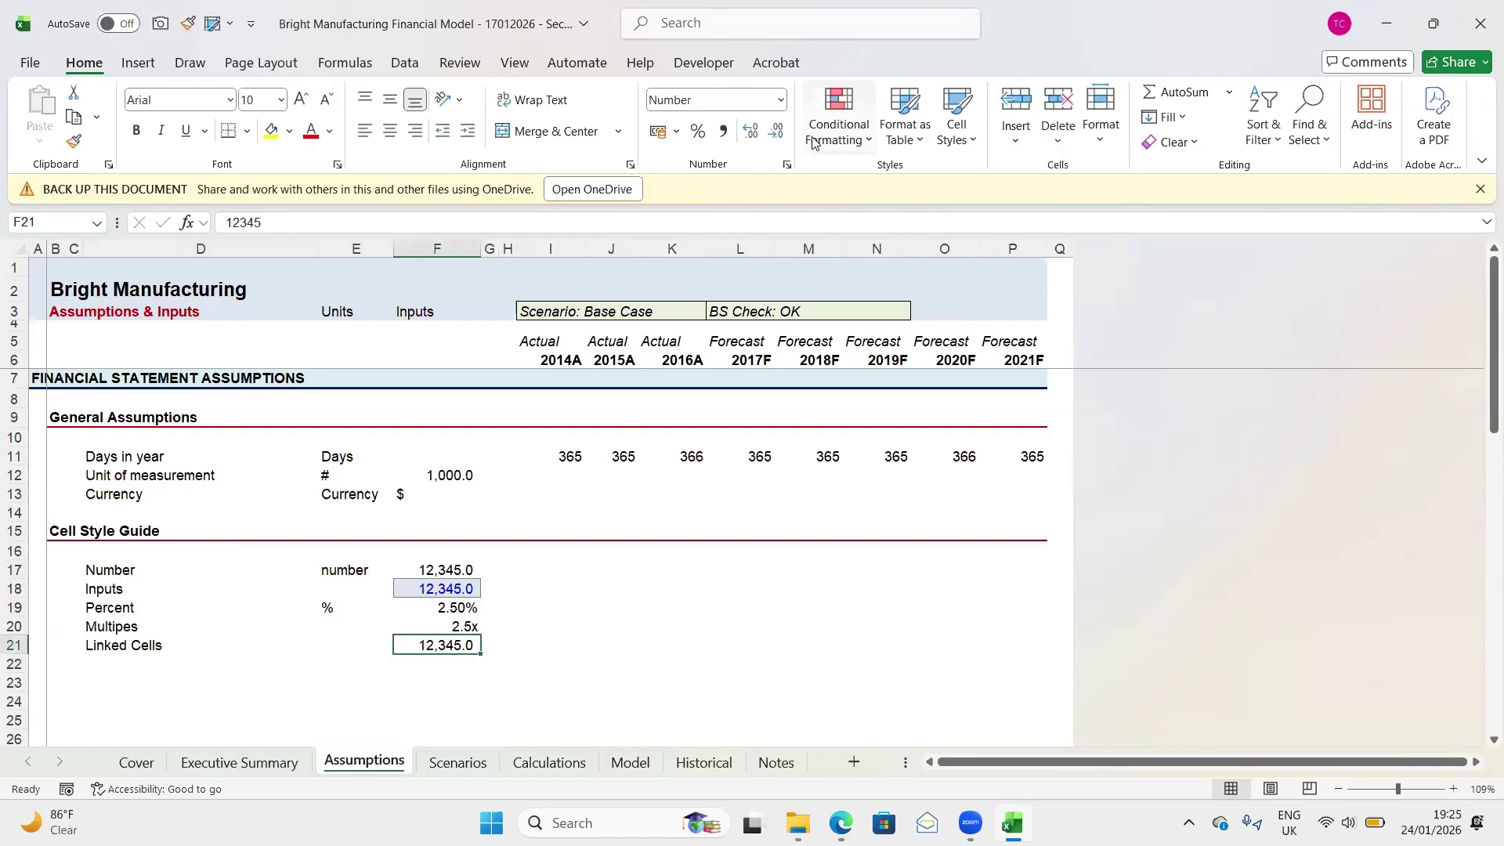
click(957, 125)
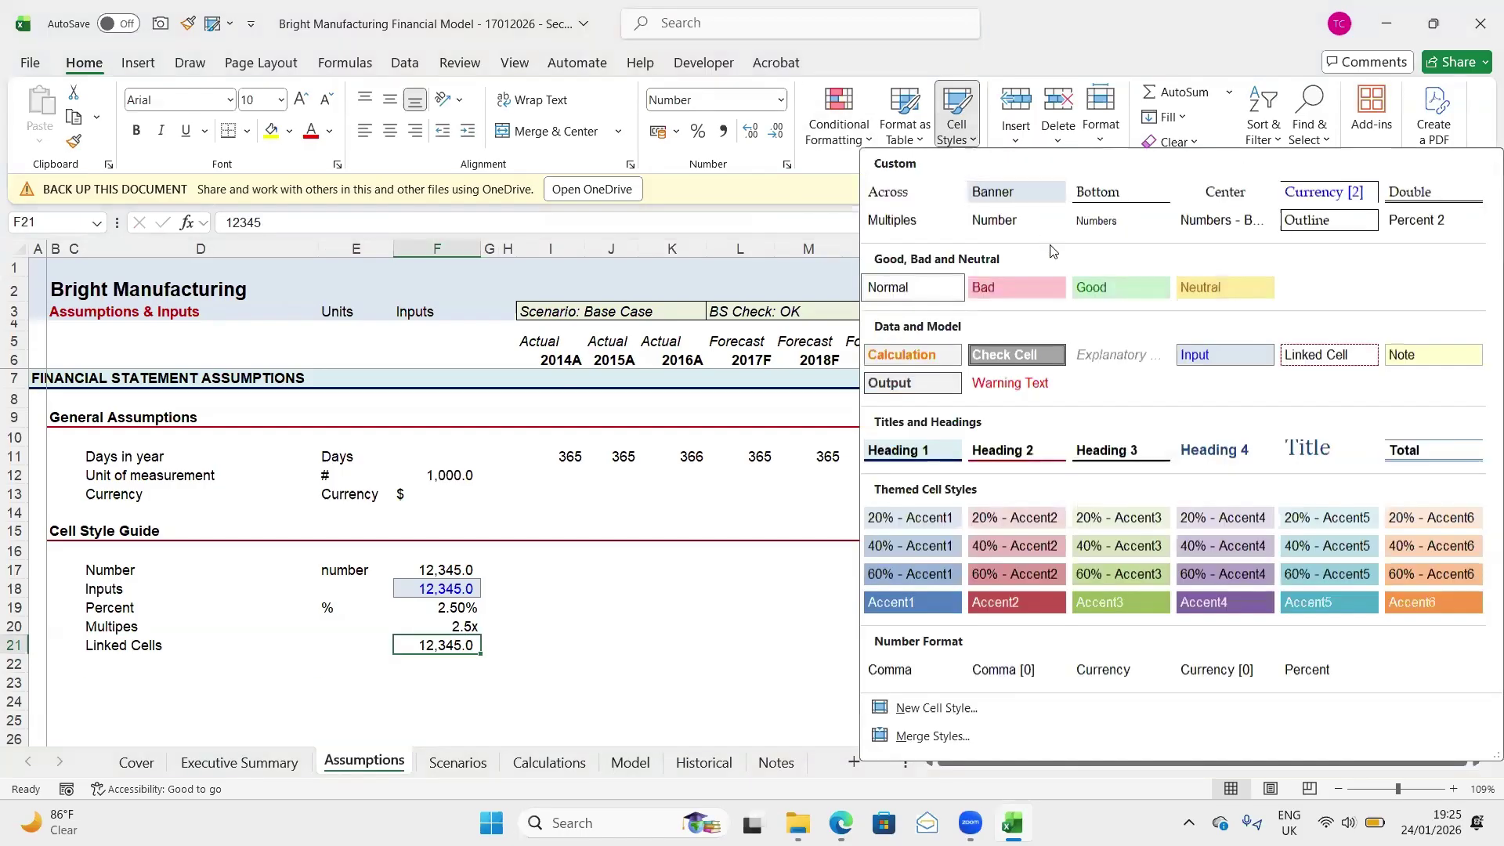
right_click(1310, 361)
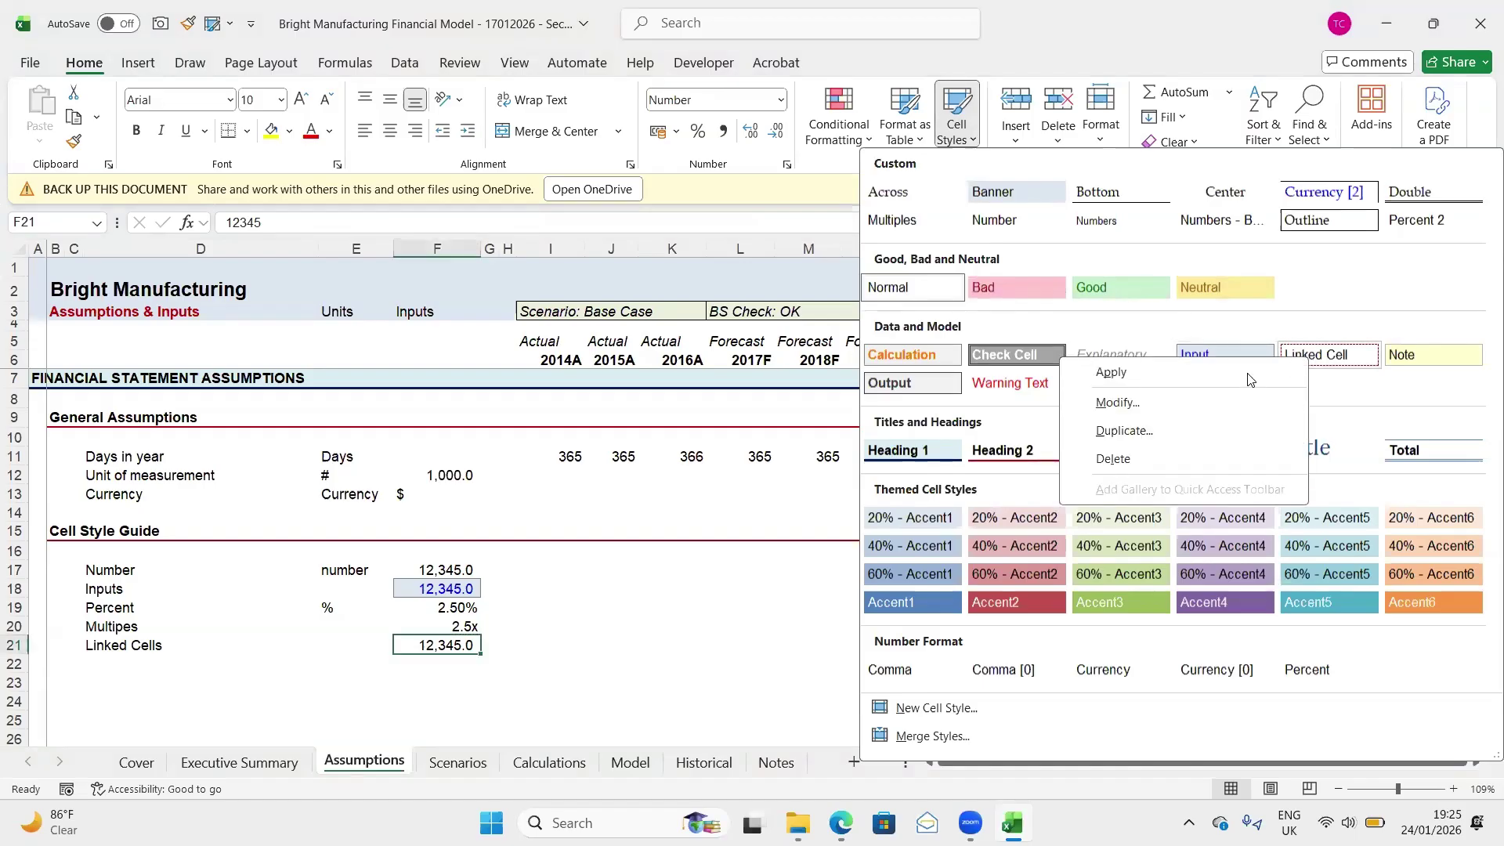
click(1140, 408)
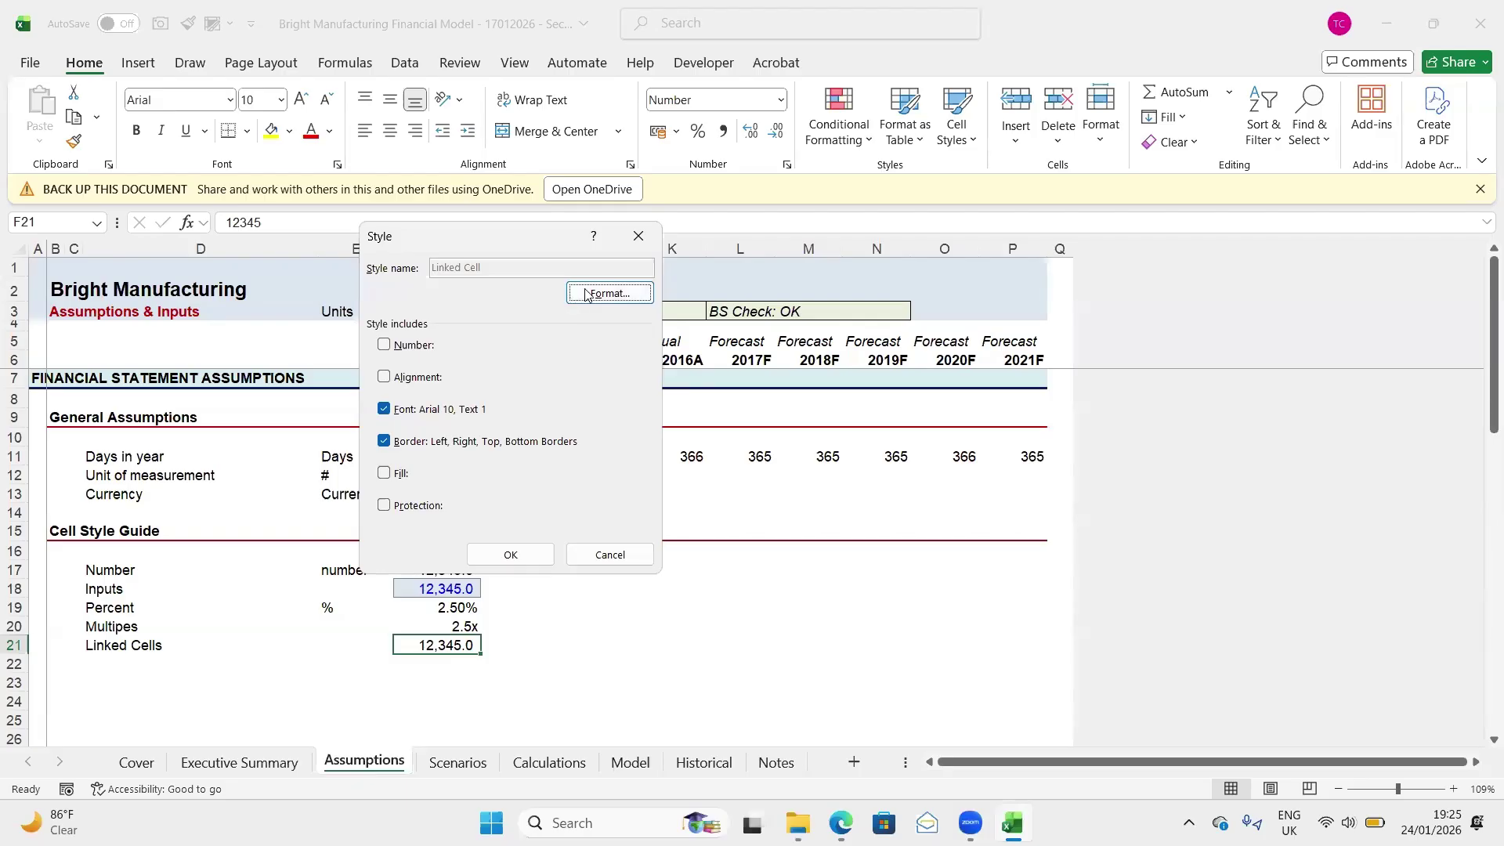
Set the Linked Cell style's border to a dotted dark red outline and accept the style changes
click(587, 294)
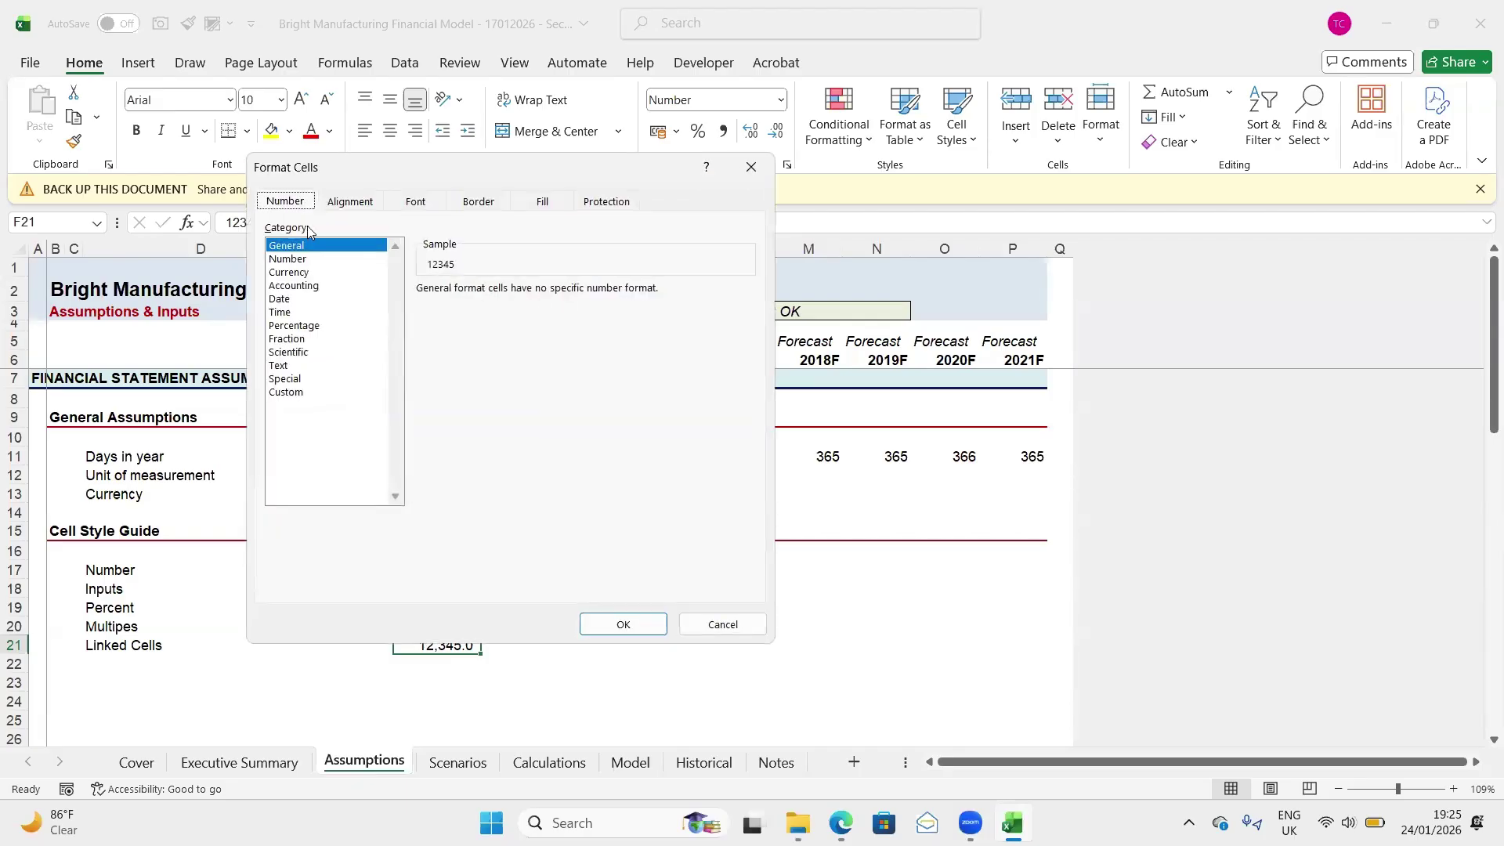
click(362, 202)
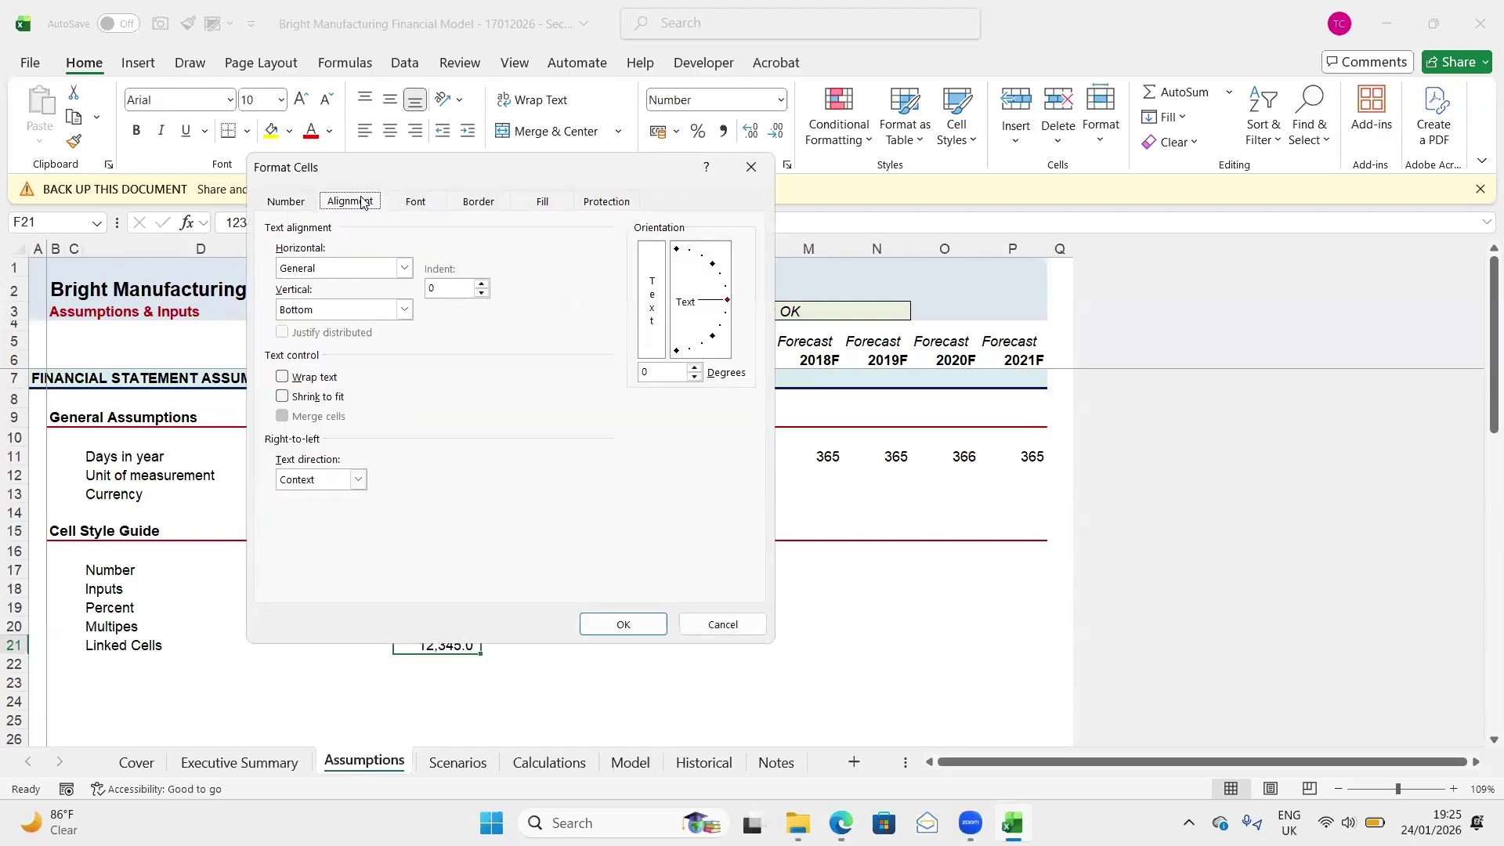
click(415, 202)
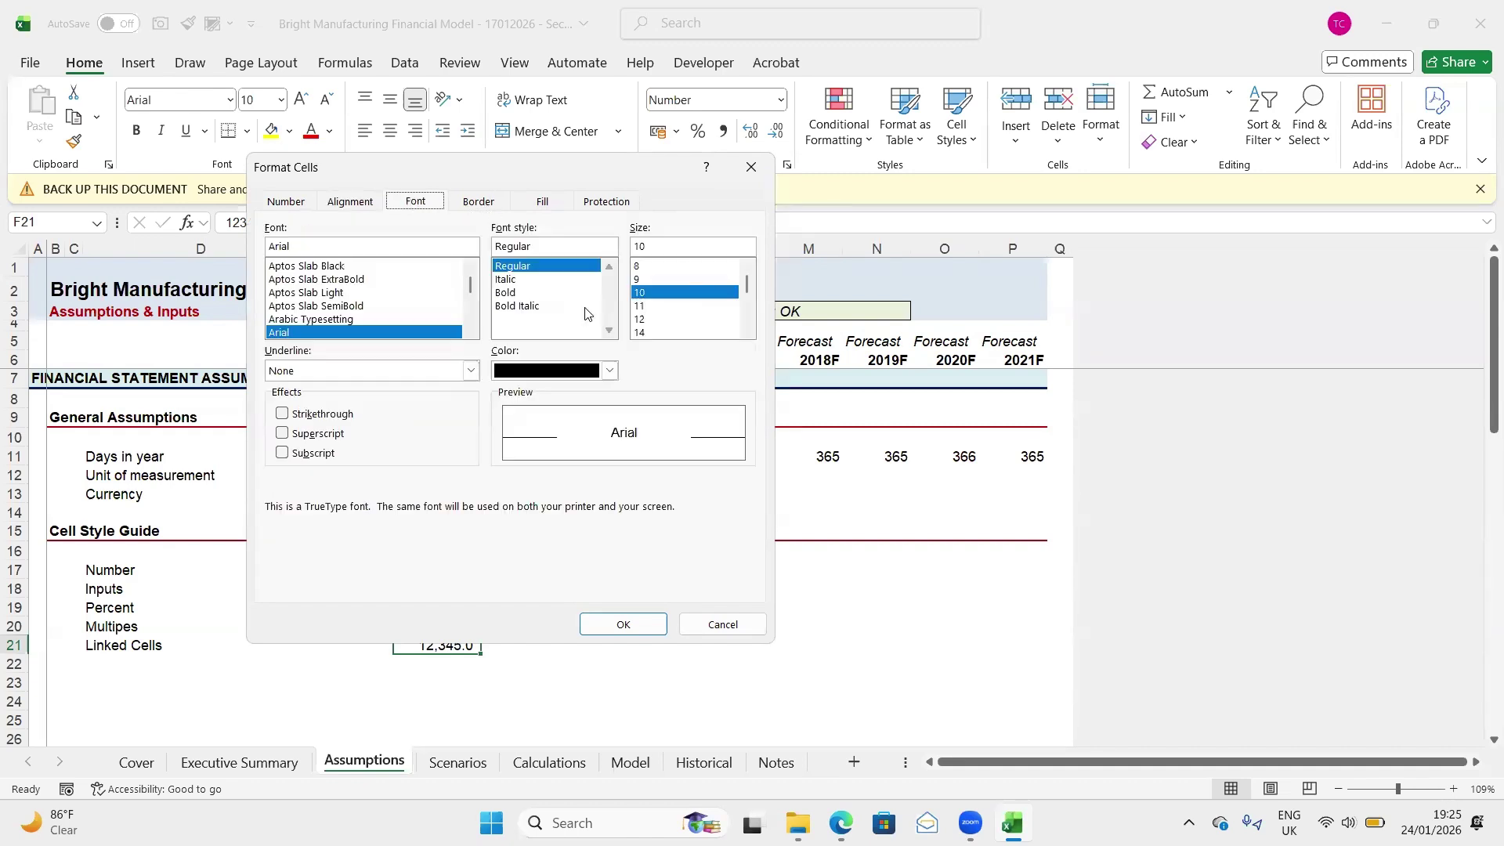
click(480, 203)
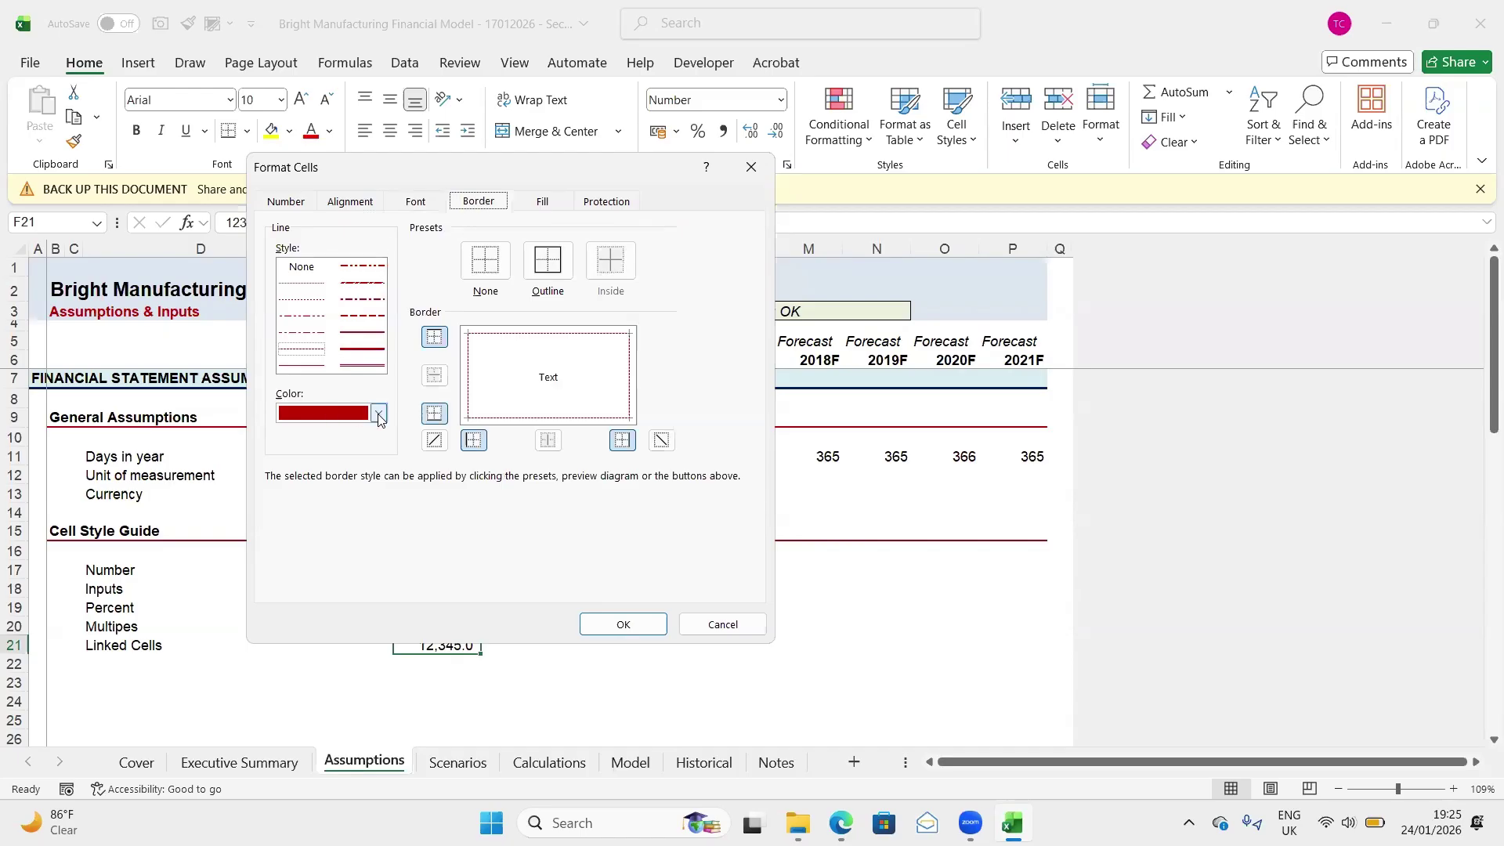
click(310, 354)
click(557, 259)
click(607, 625)
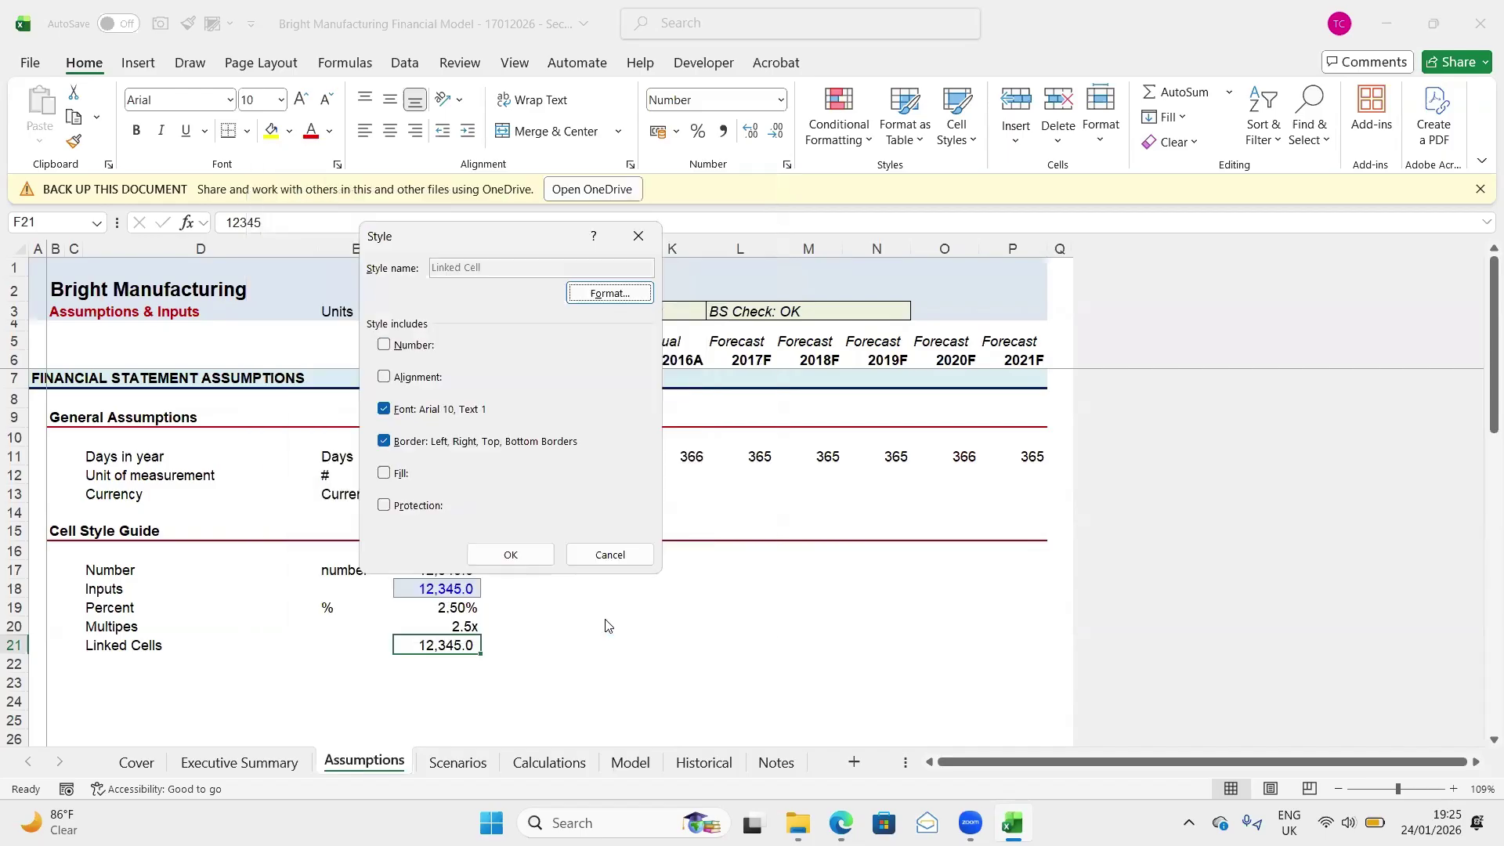
click(511, 556)
Apply the Linked Cell style to the value in F21
key(alt)
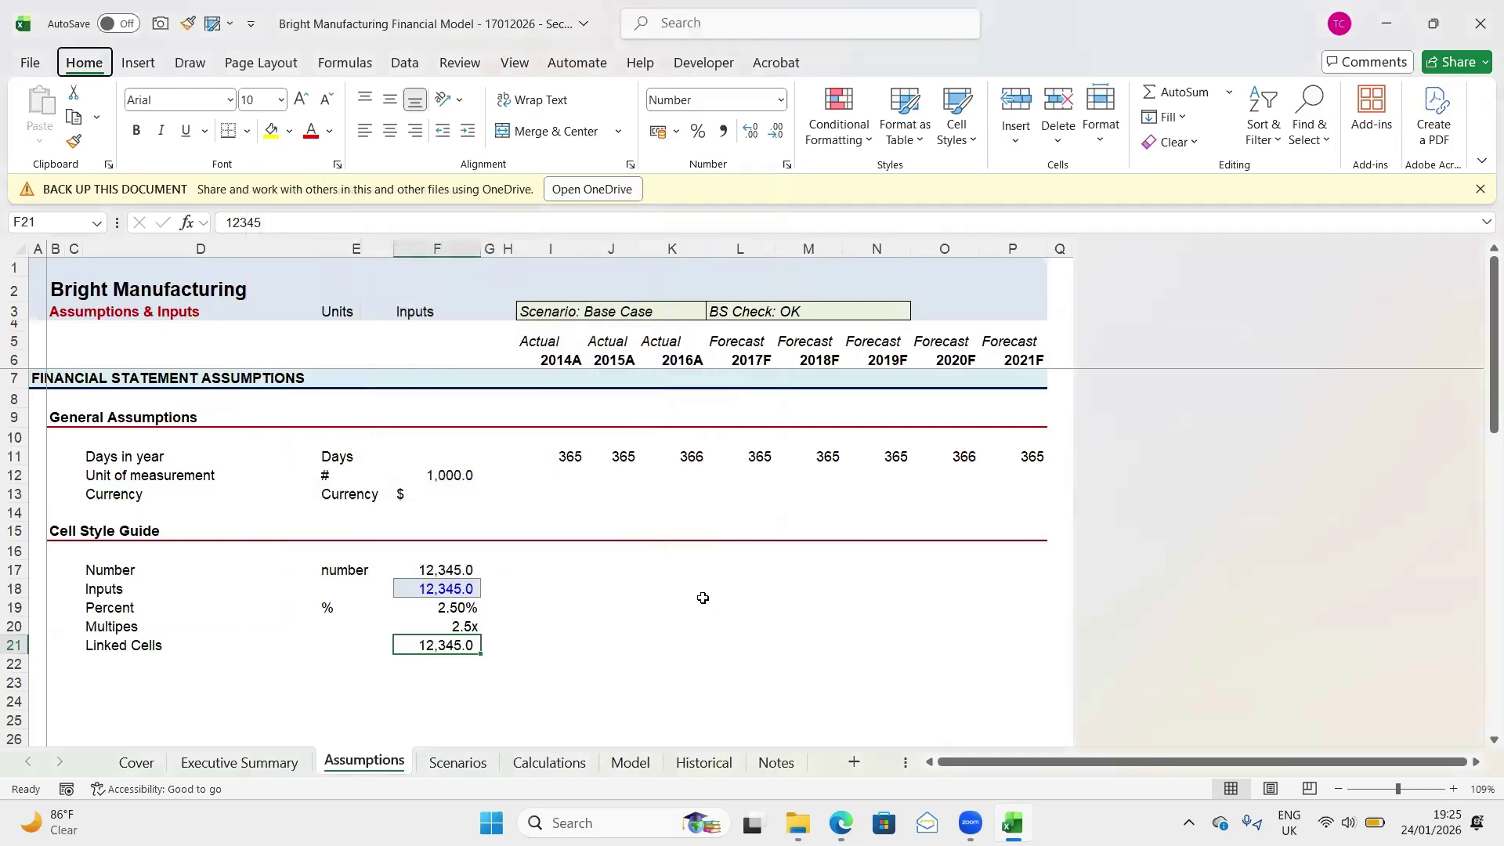
key(4)
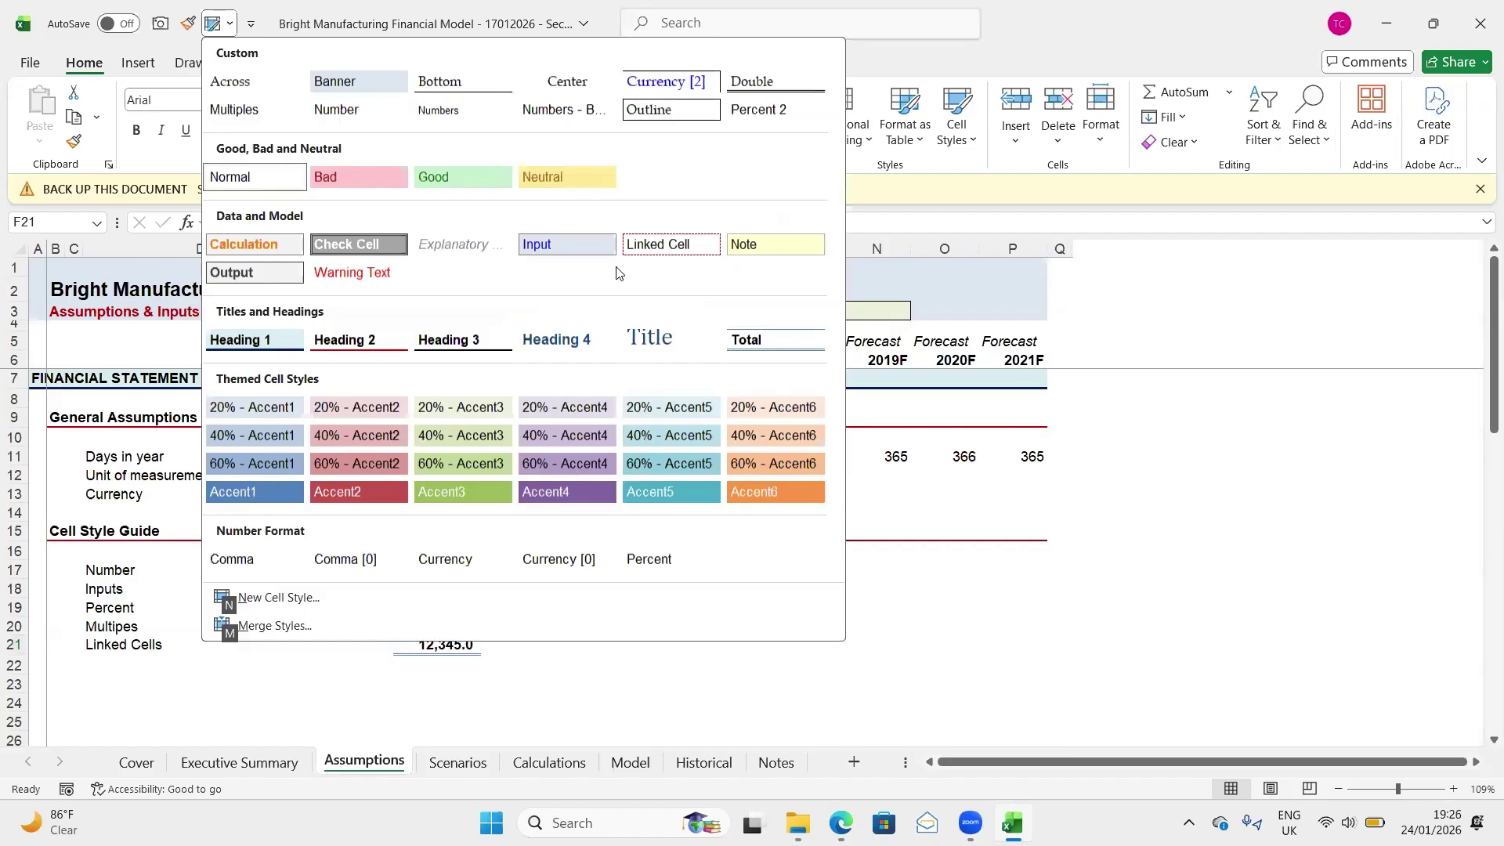
click(656, 244)
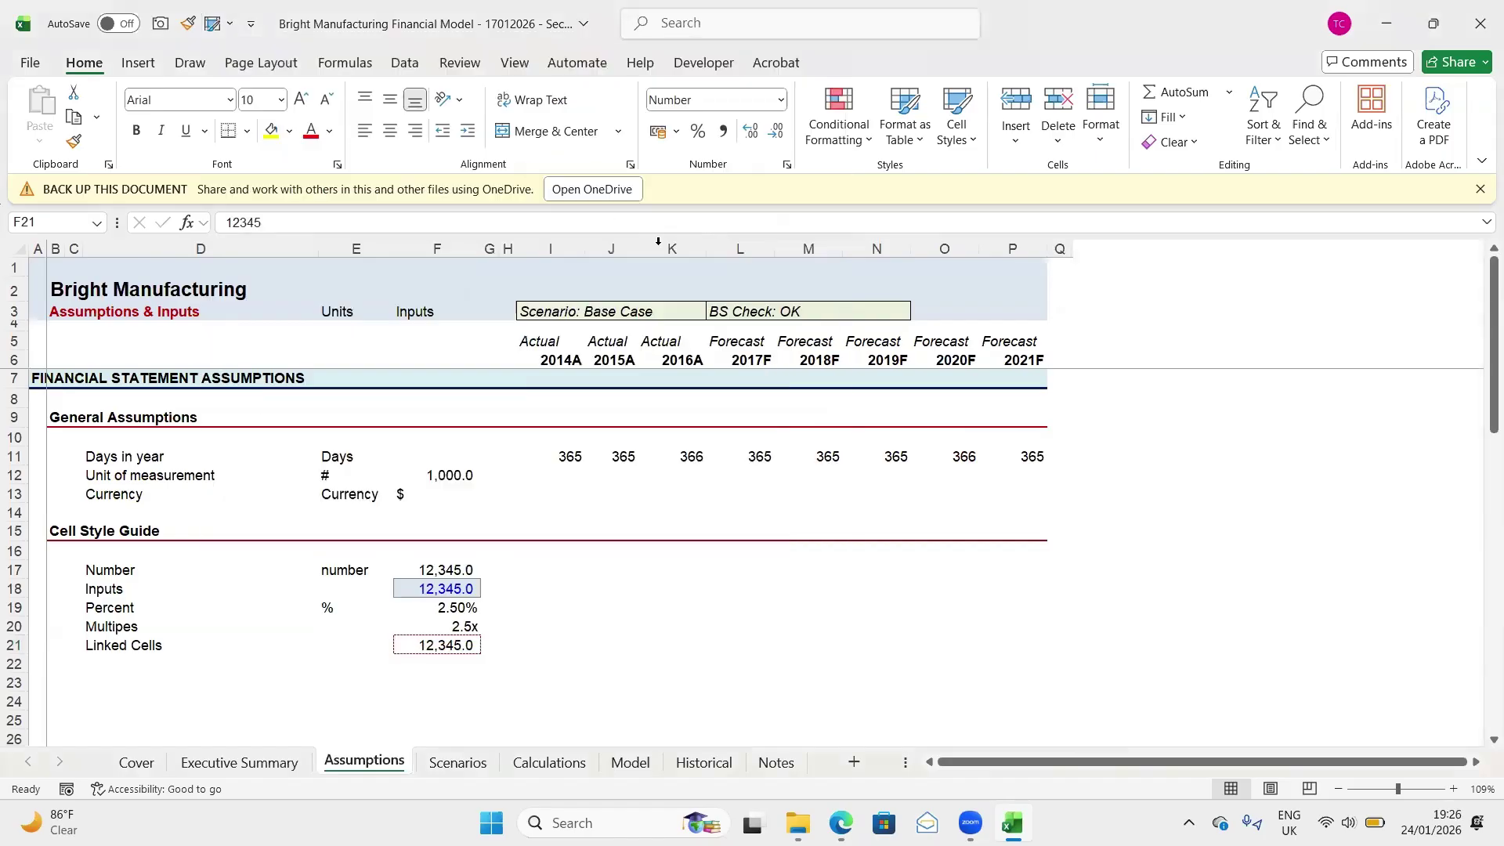
click(550, 627)
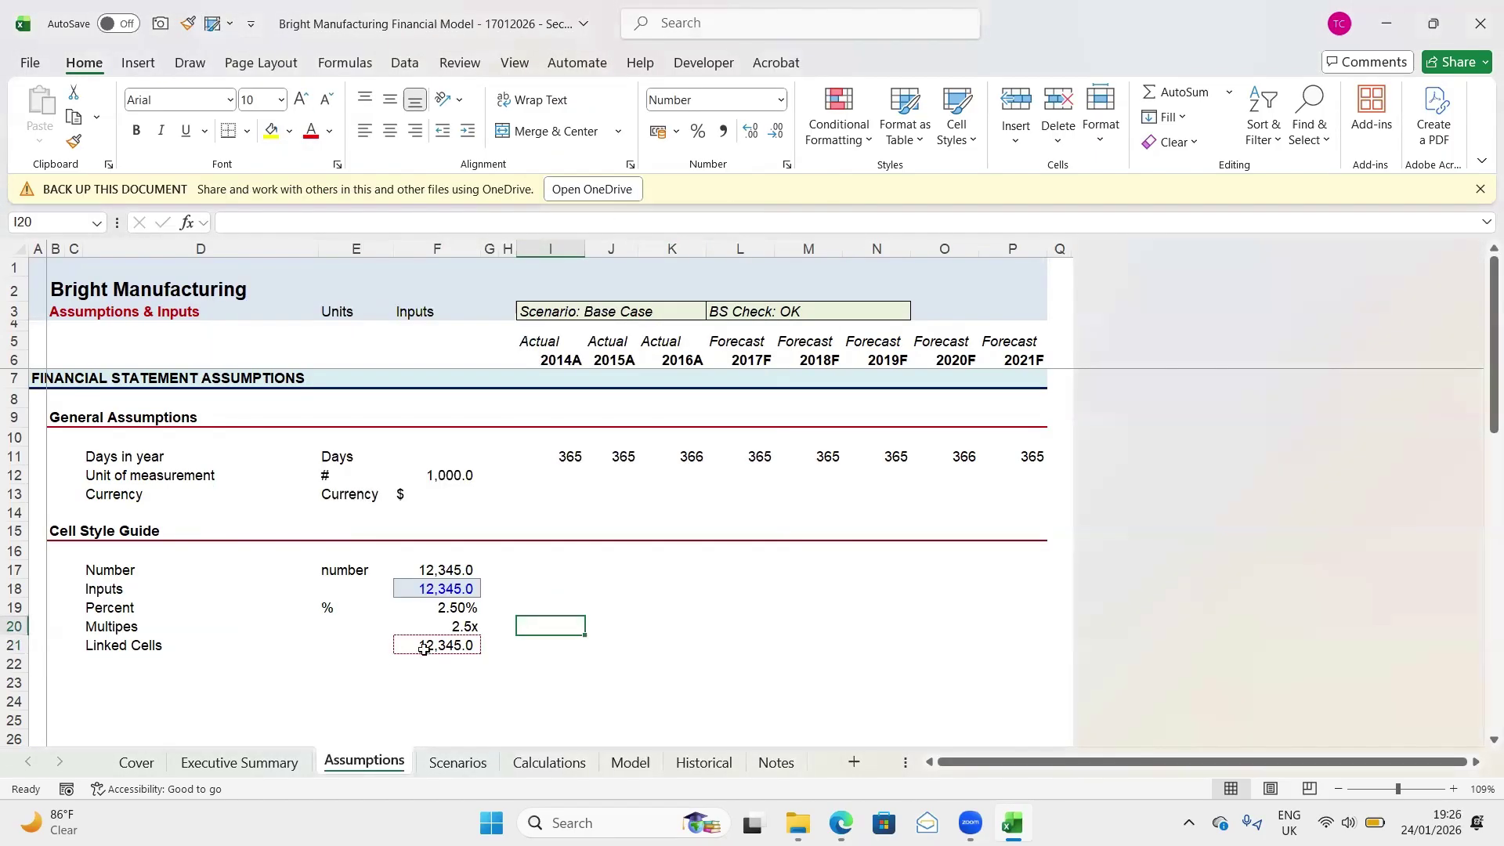
Add the label Units in D22 below Linked Cells
click(110, 665)
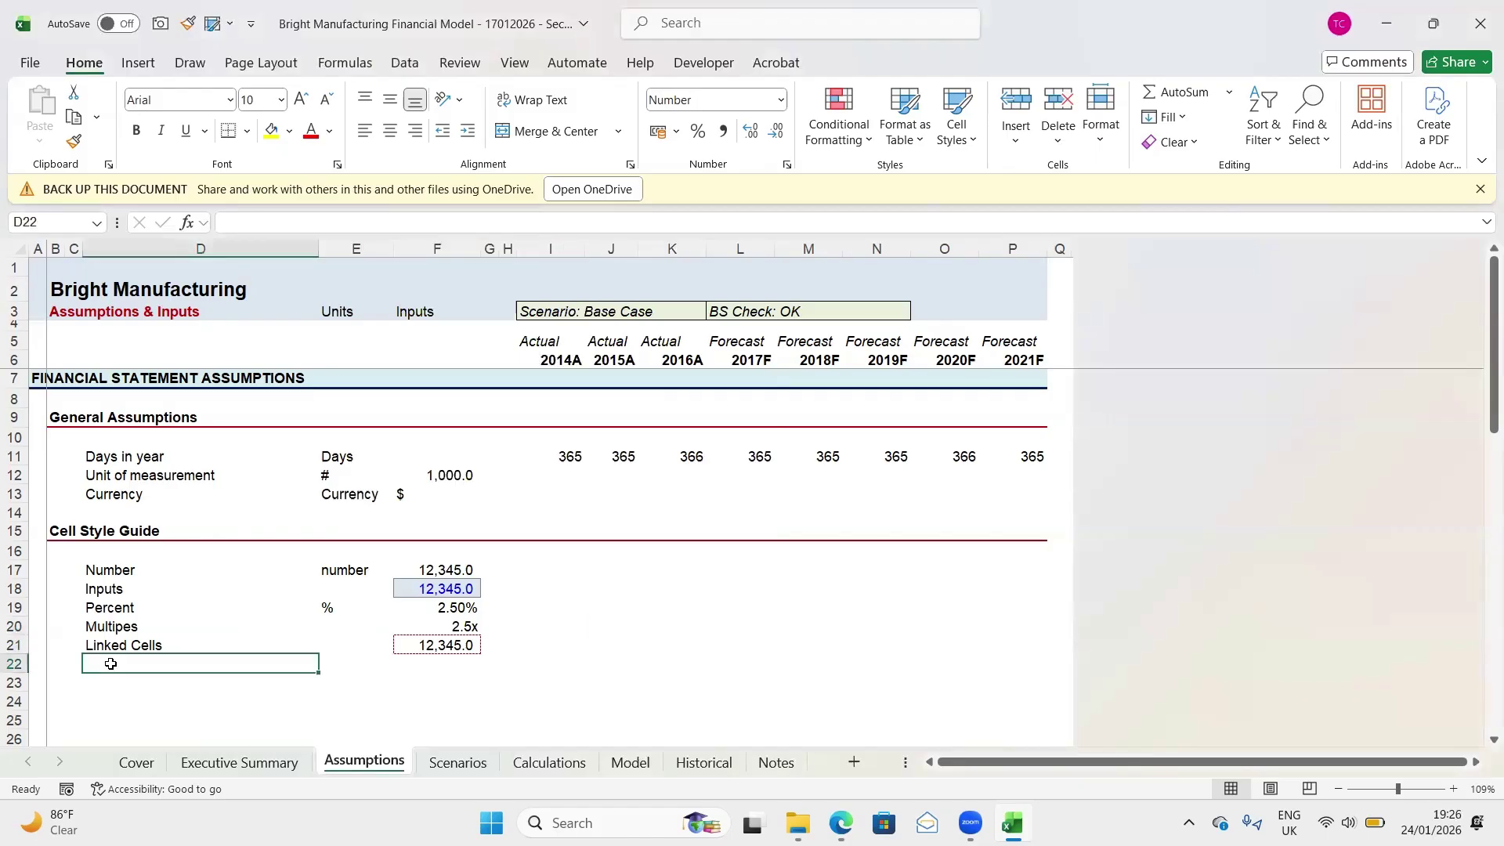
text(Units)
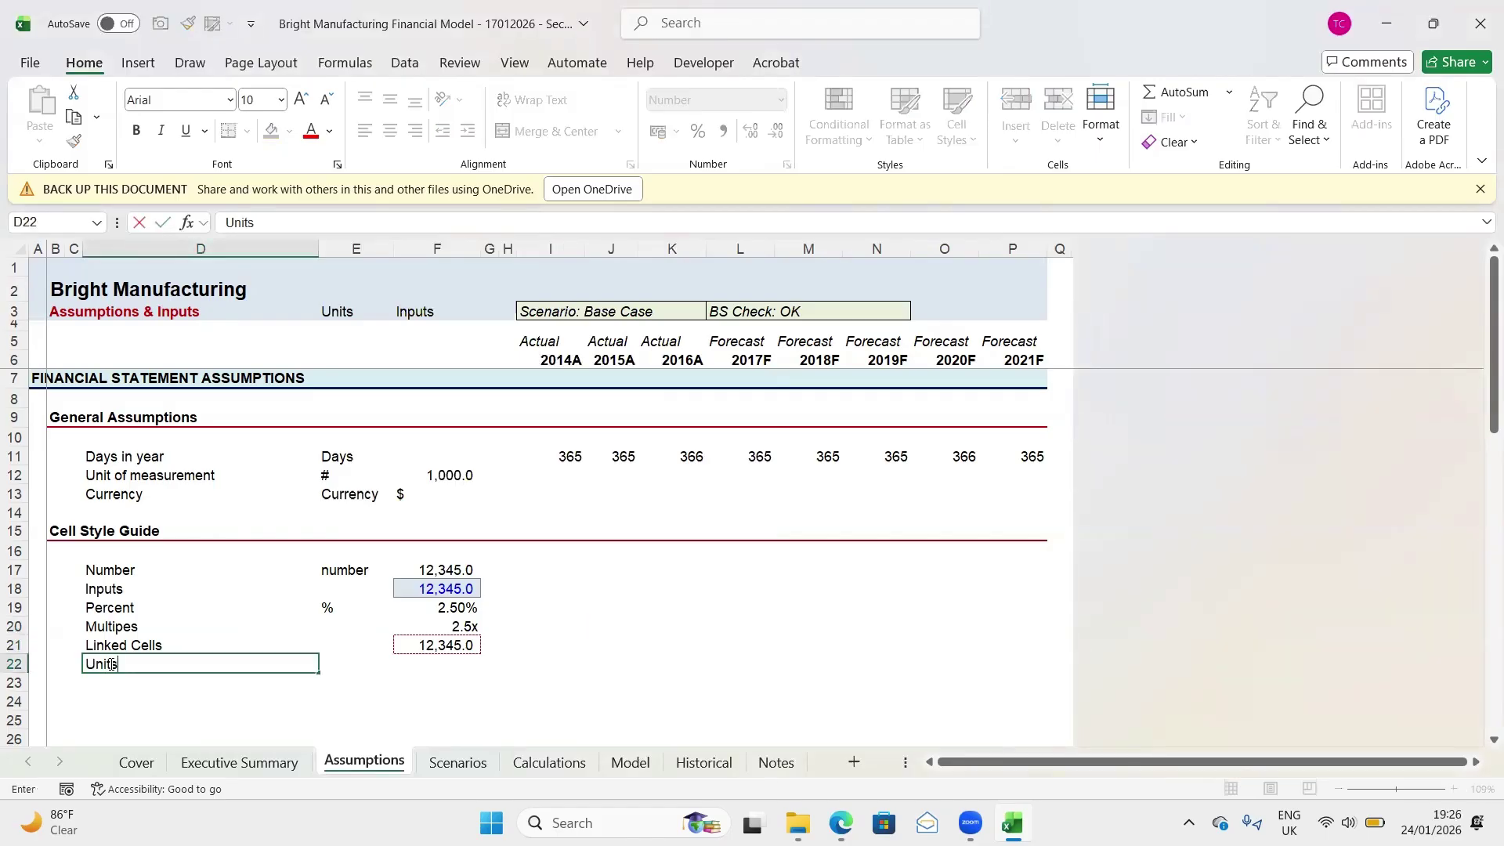
key(Tab)
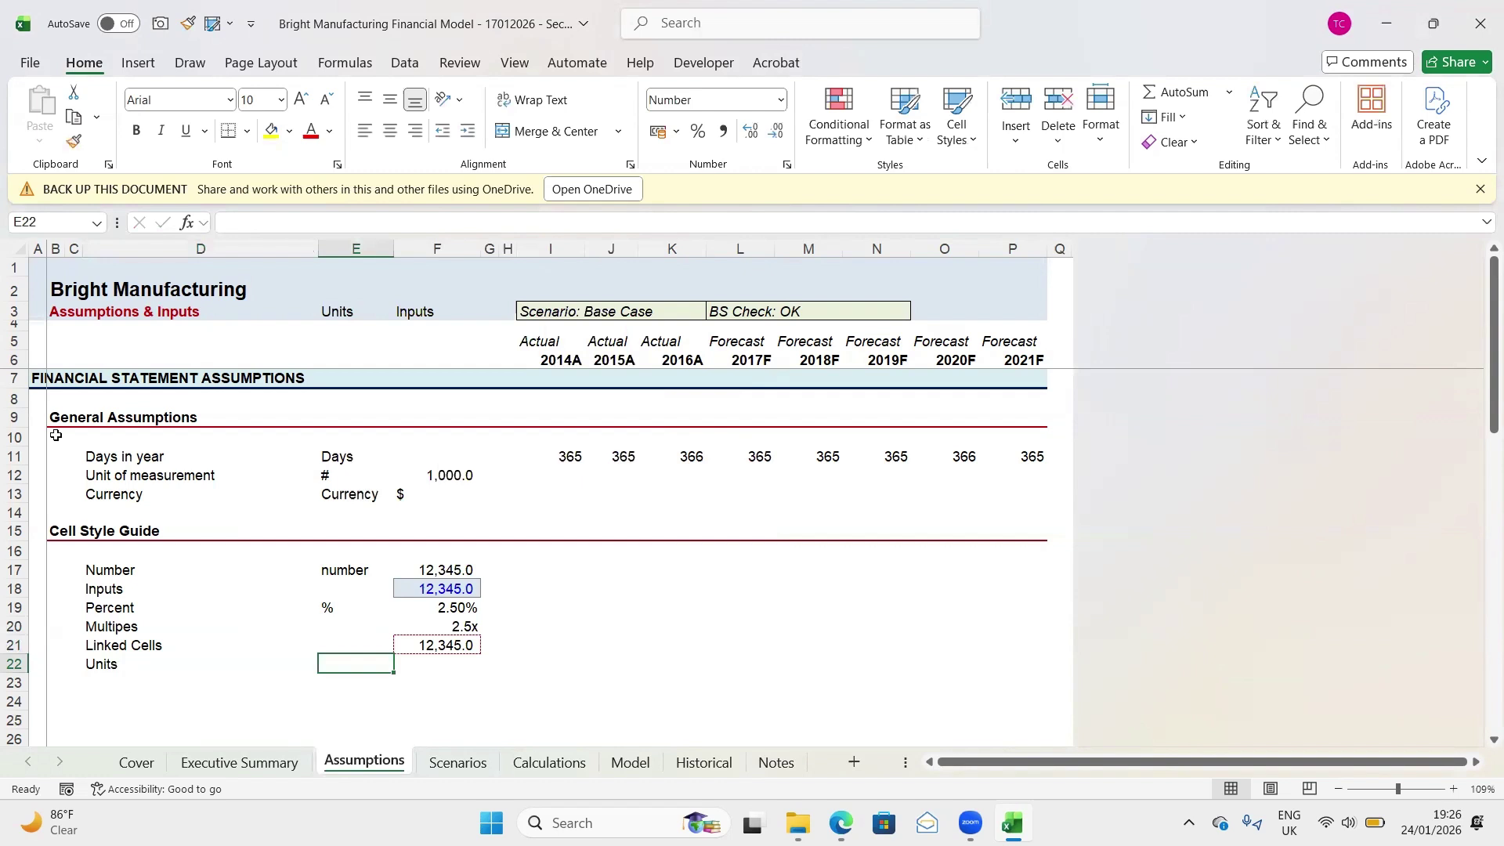
click(345, 248)
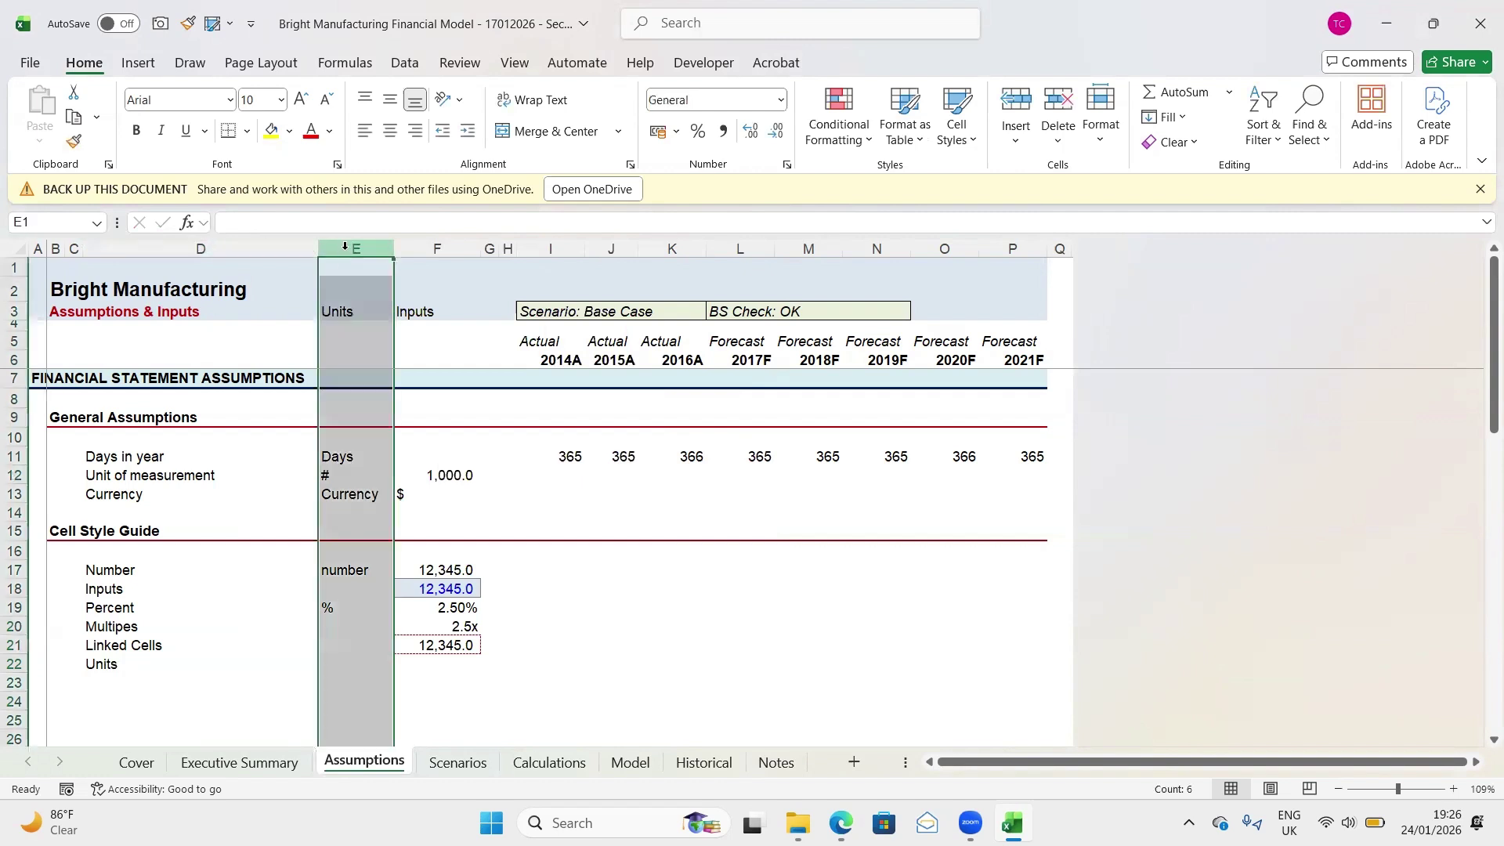
click(339, 667)
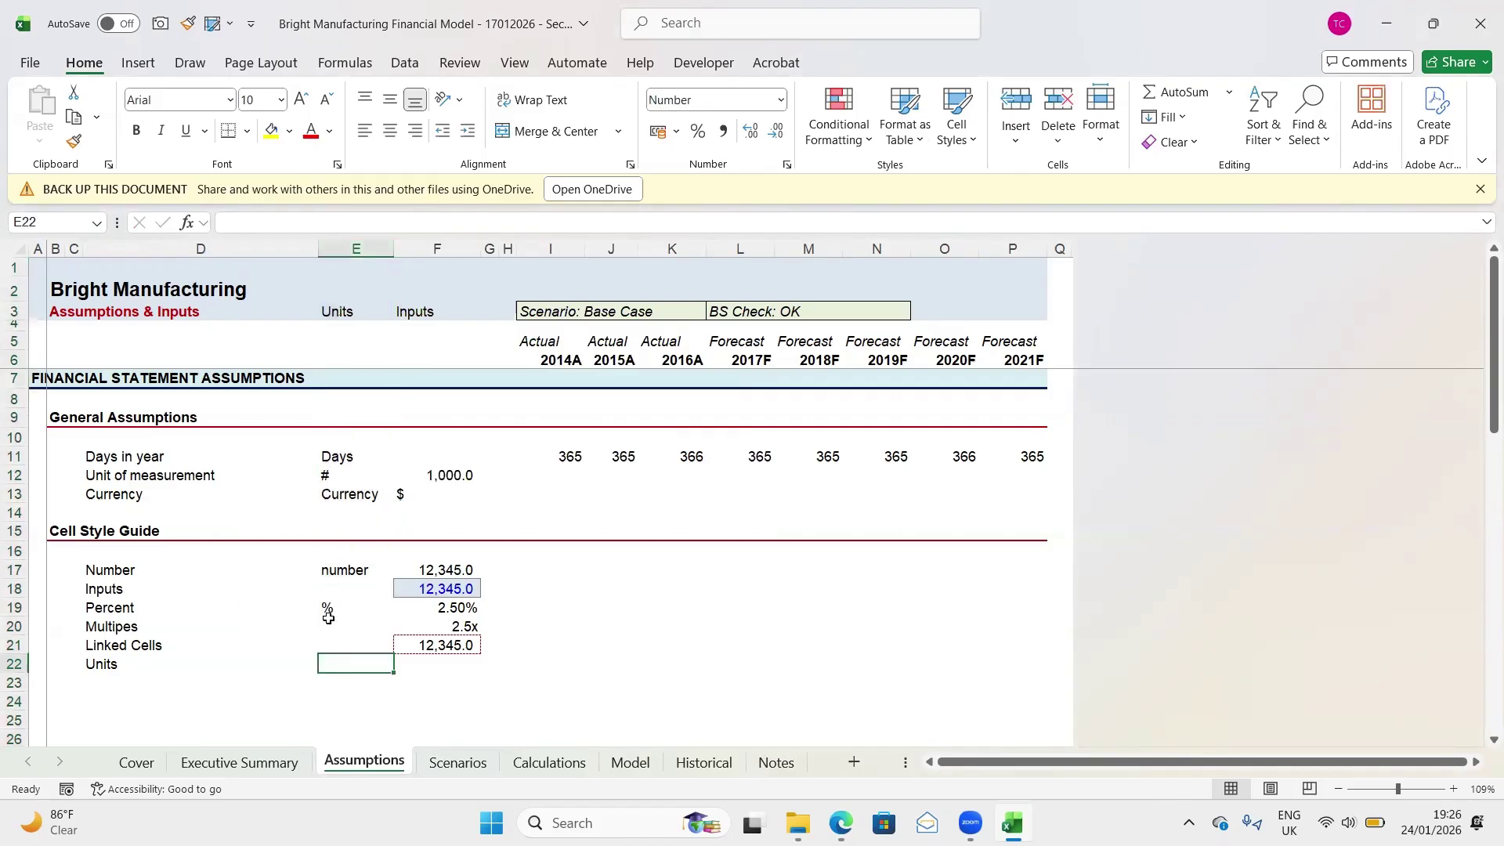
click(331, 607)
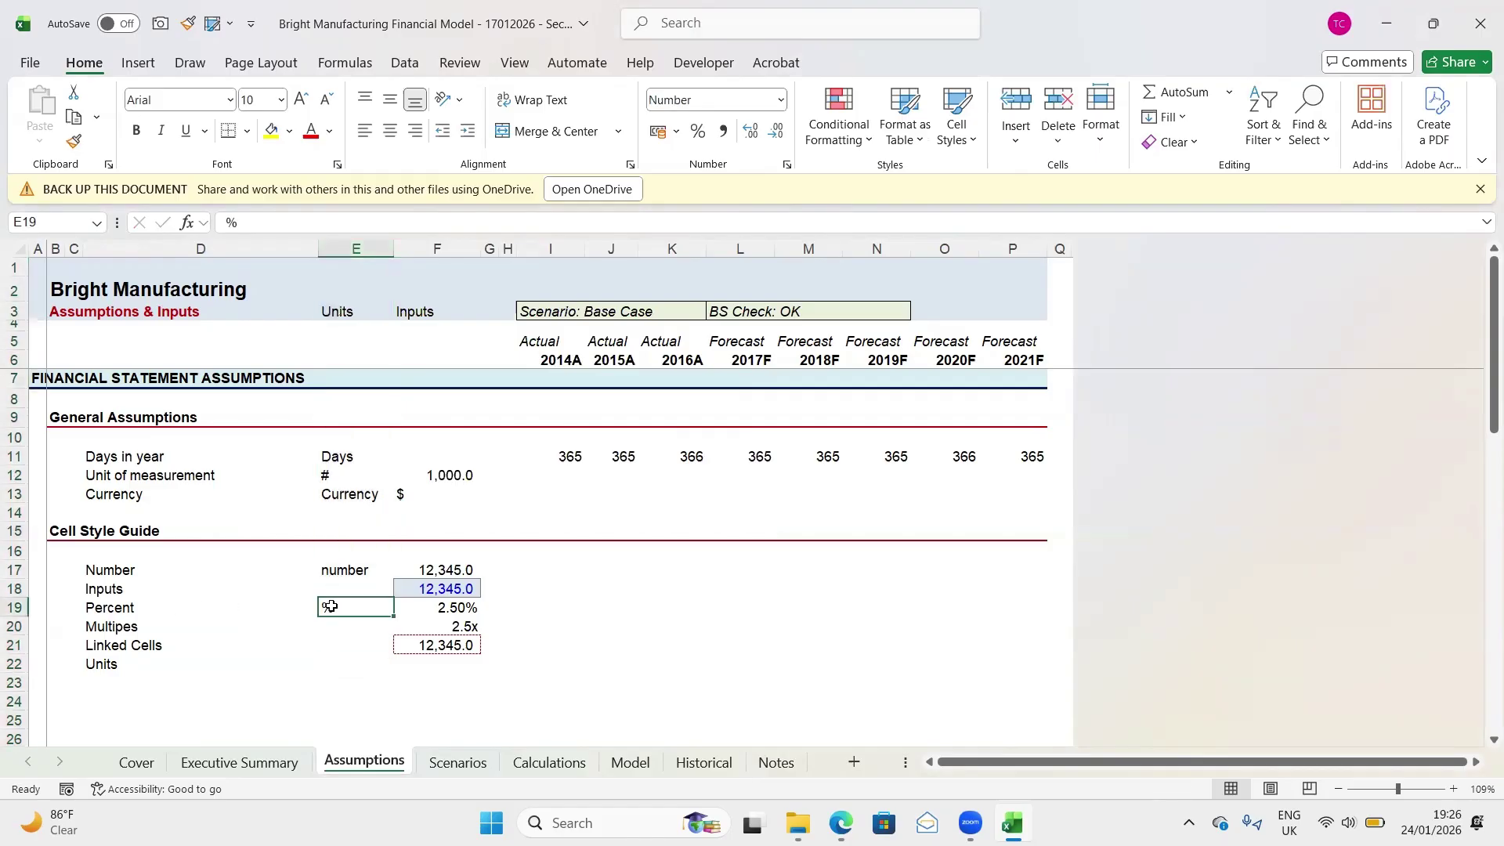
click(335, 455)
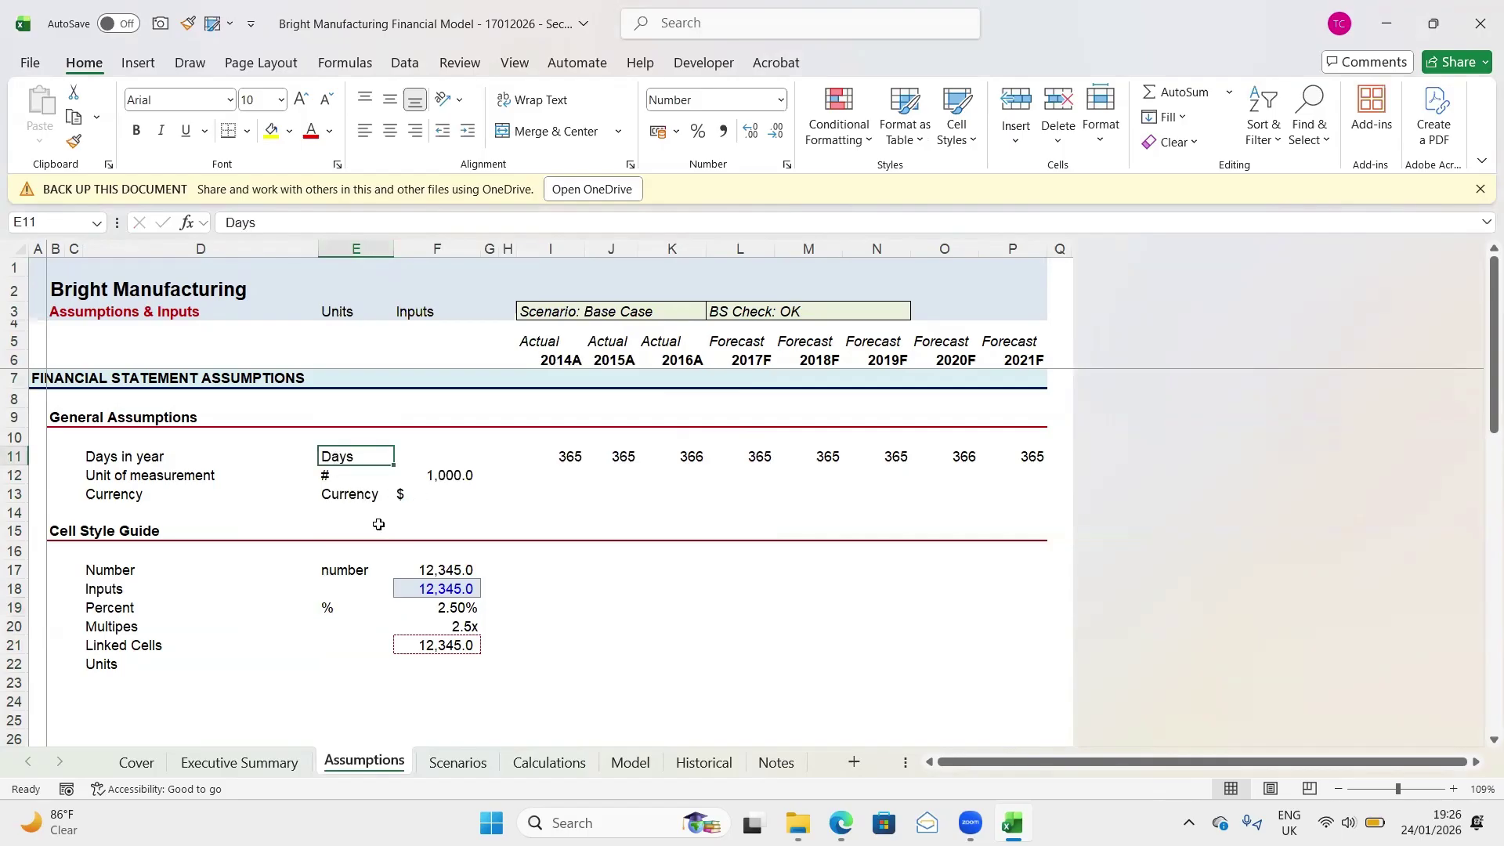
Enter Units in F22 and apply the Explanatory Text cell style to it
click(356, 672)
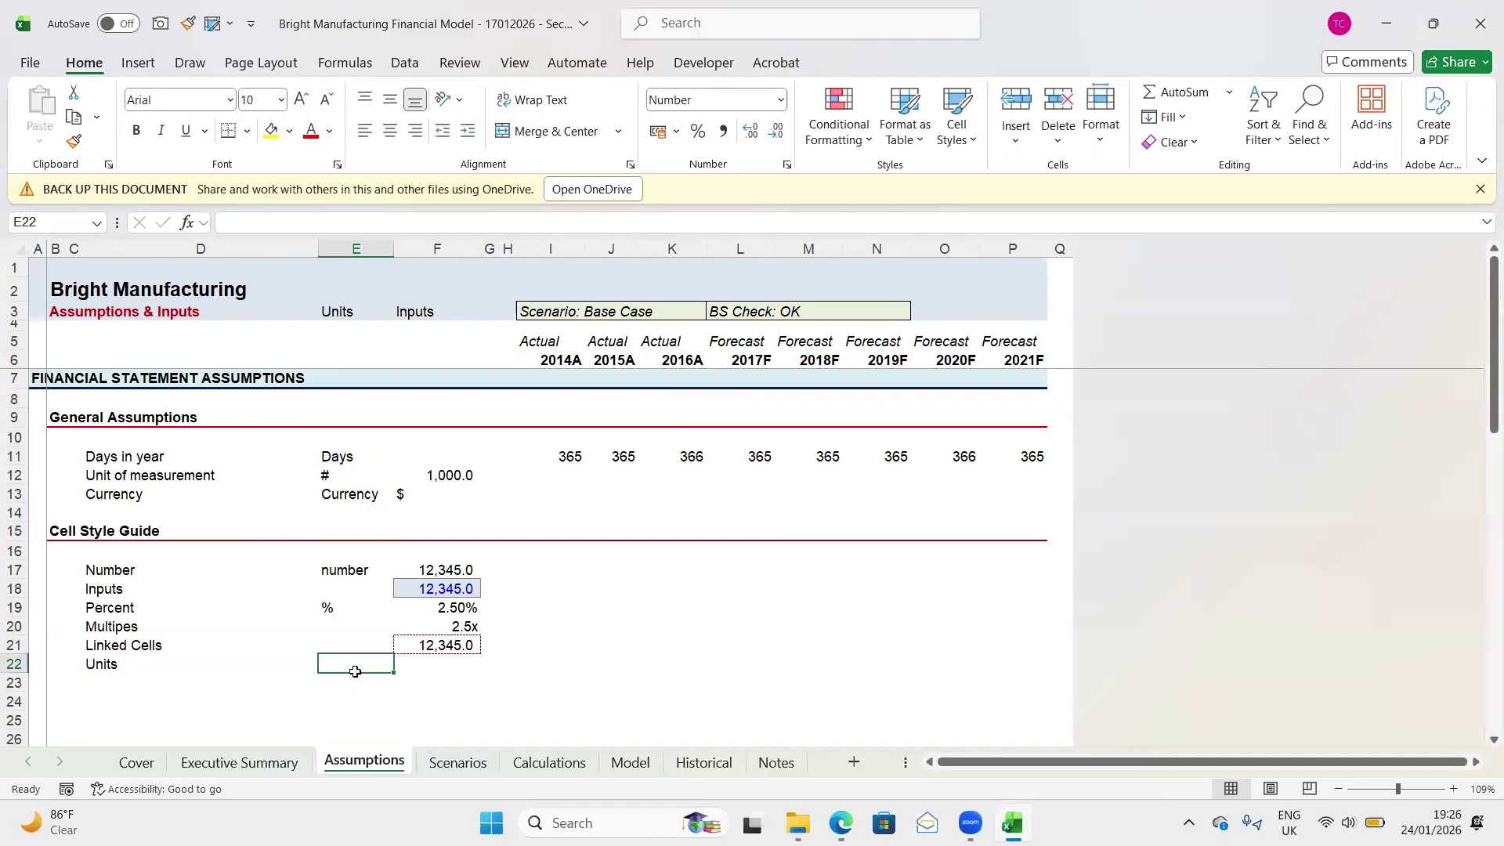
key(Right)
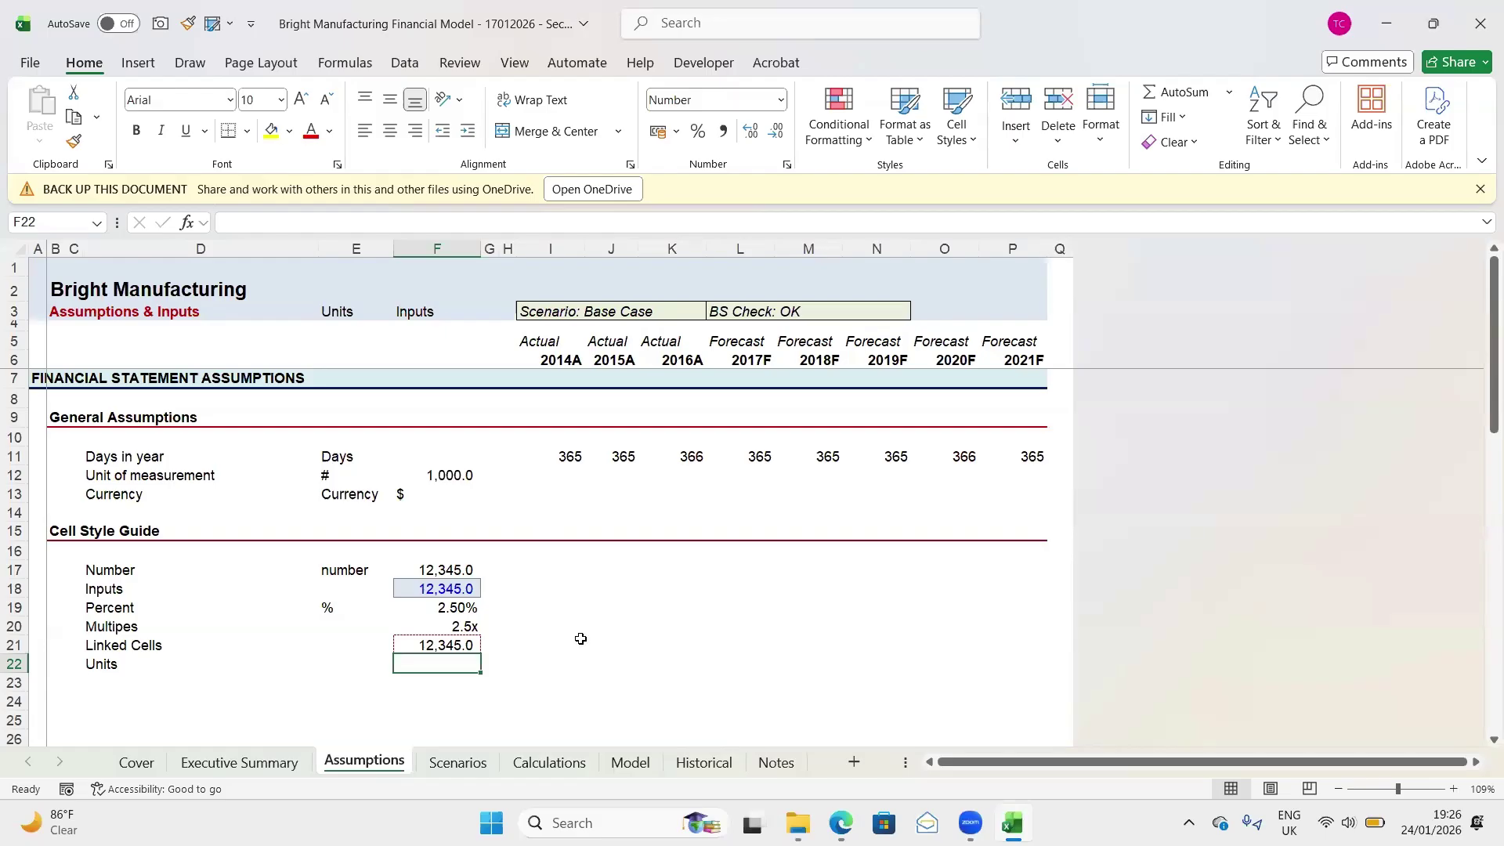
text(u n)
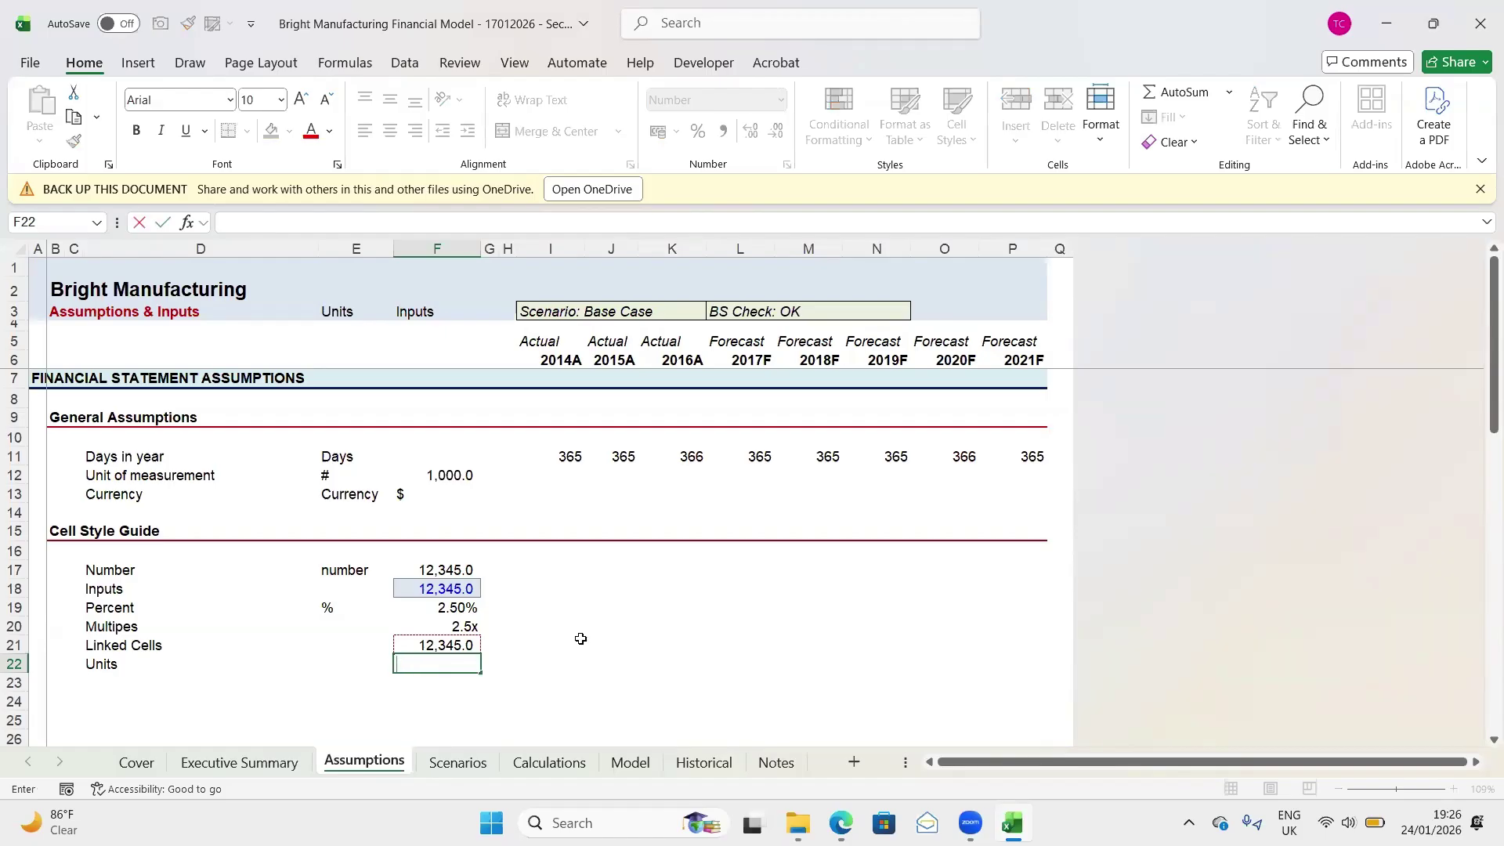
text(Units)
key(Return)
key(Up)
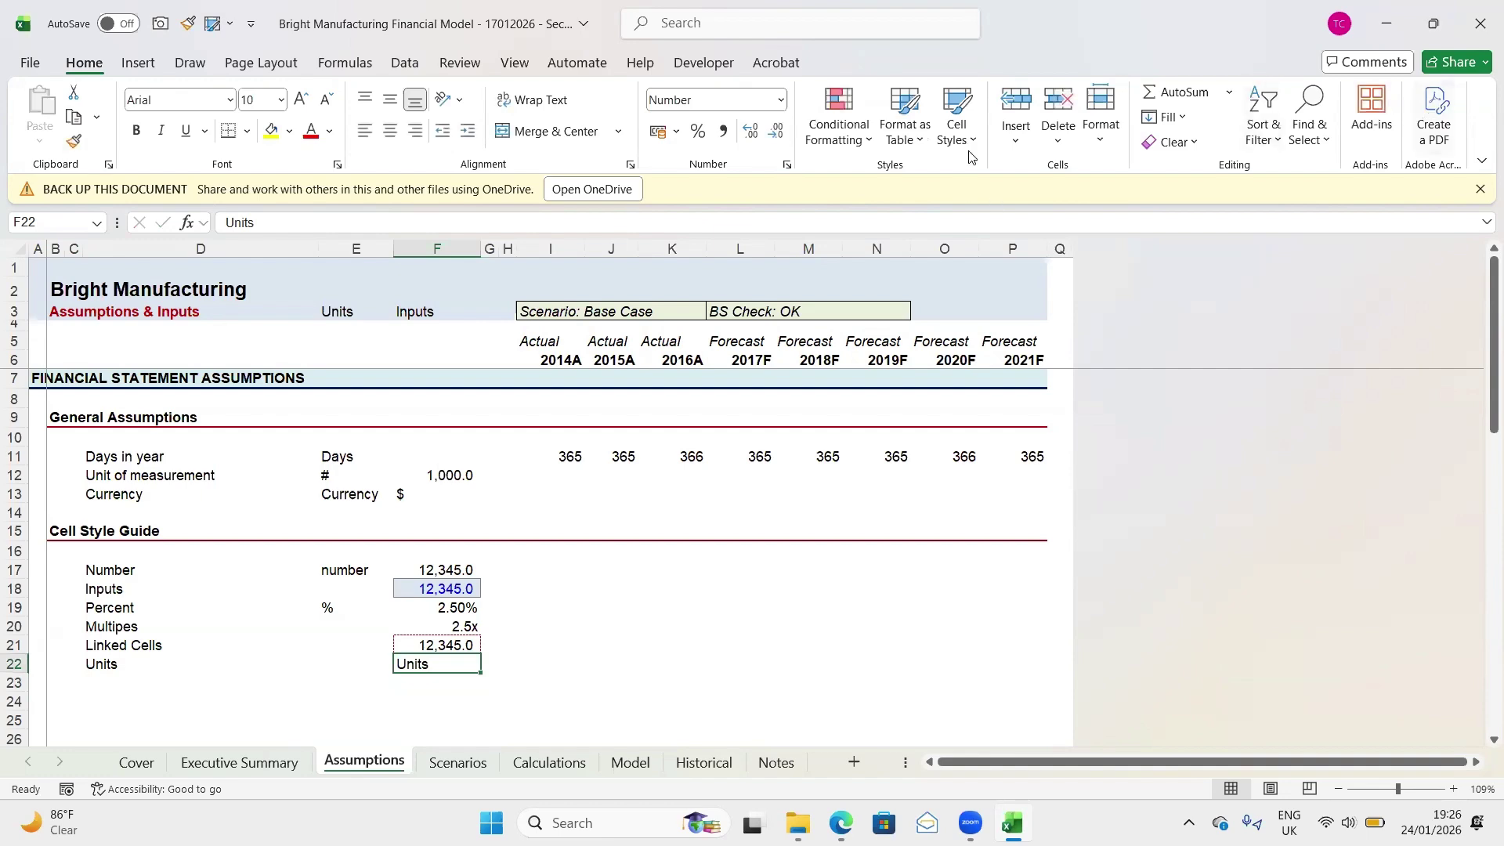
click(957, 114)
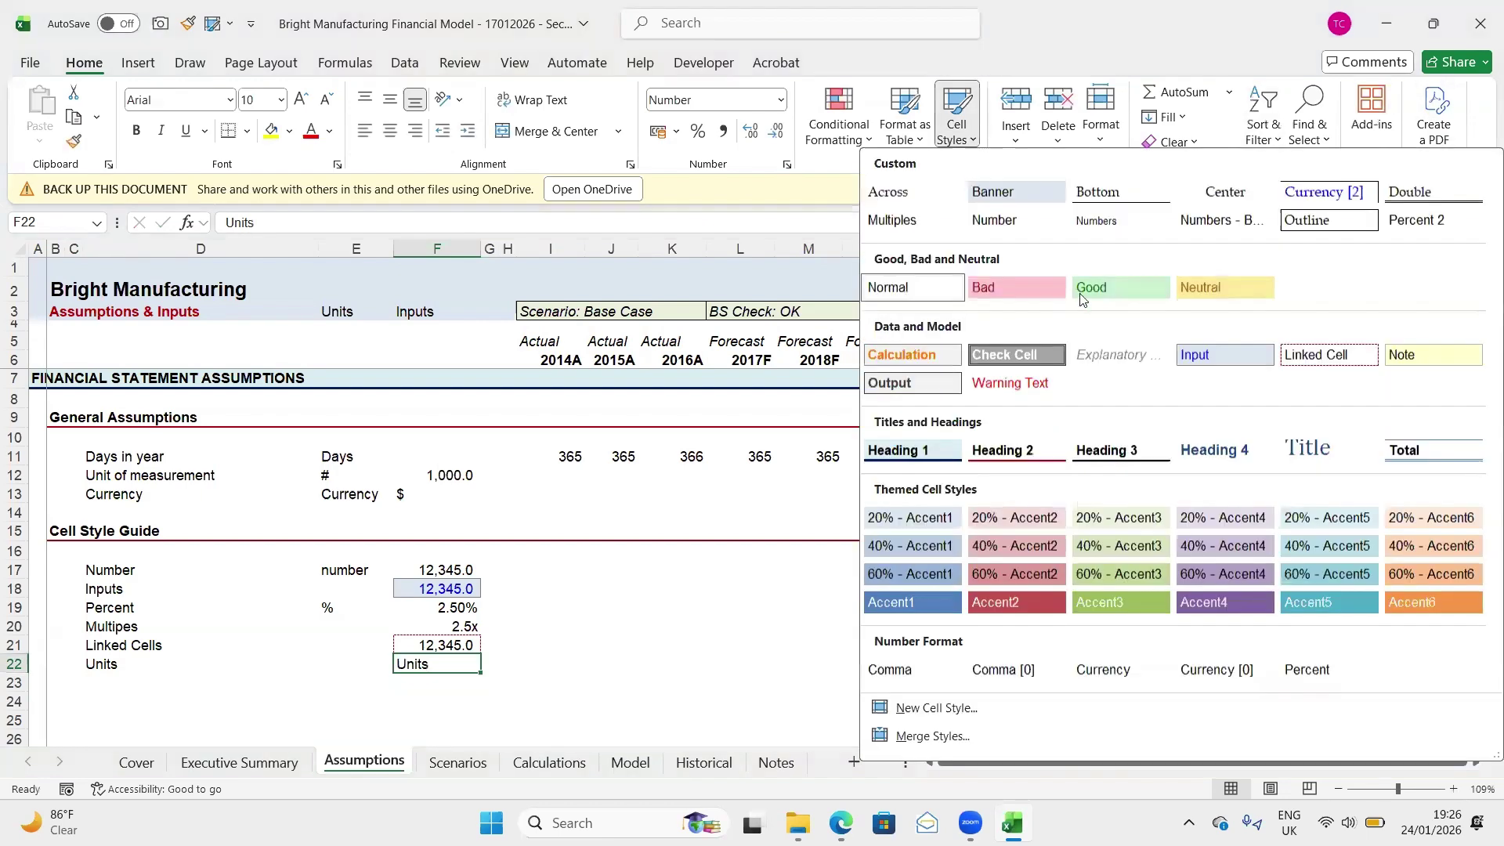
click(1123, 359)
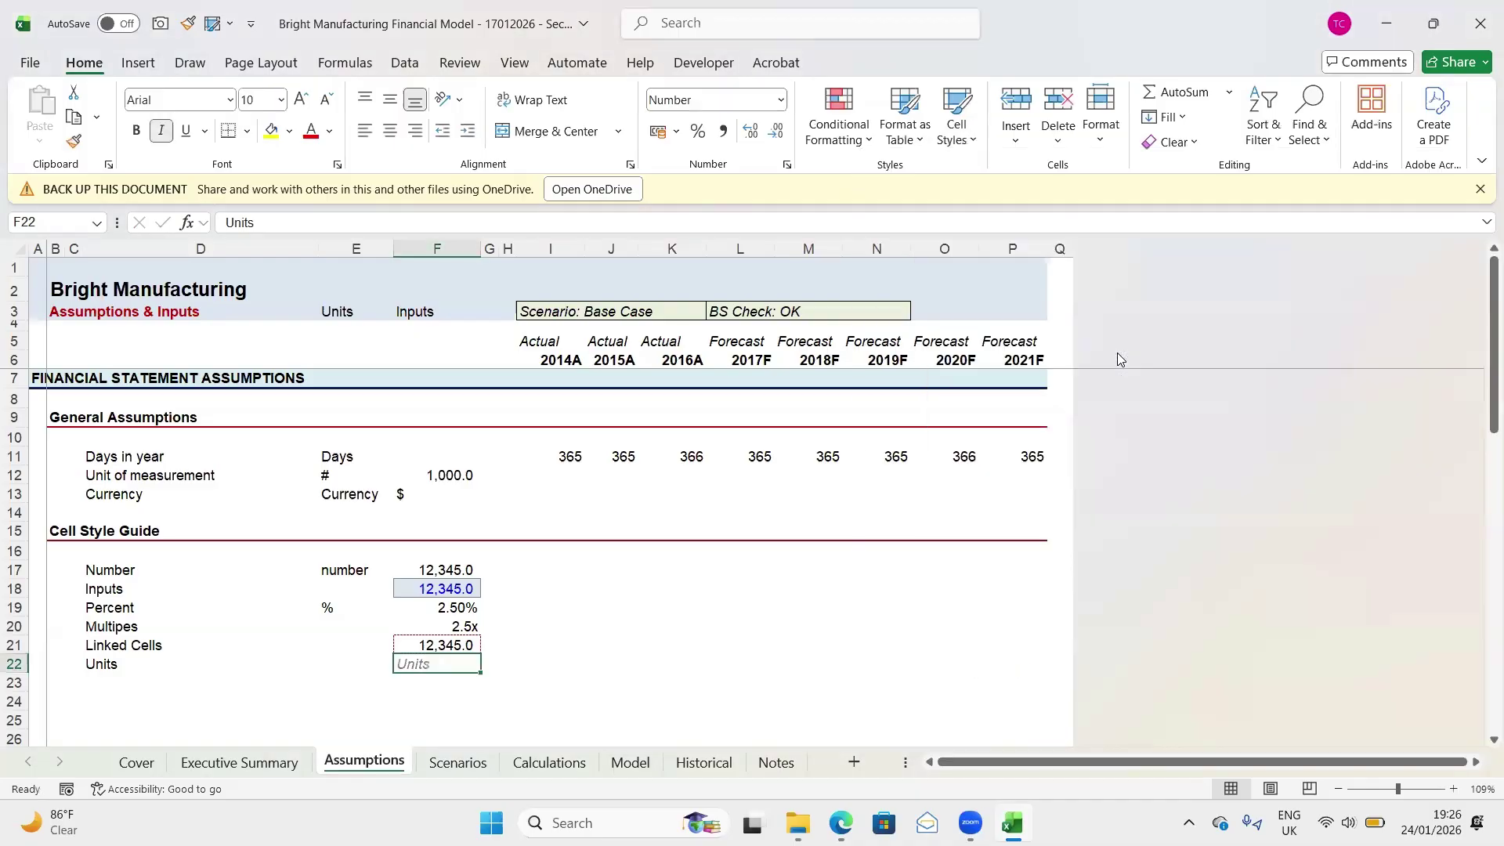
click(264, 680)
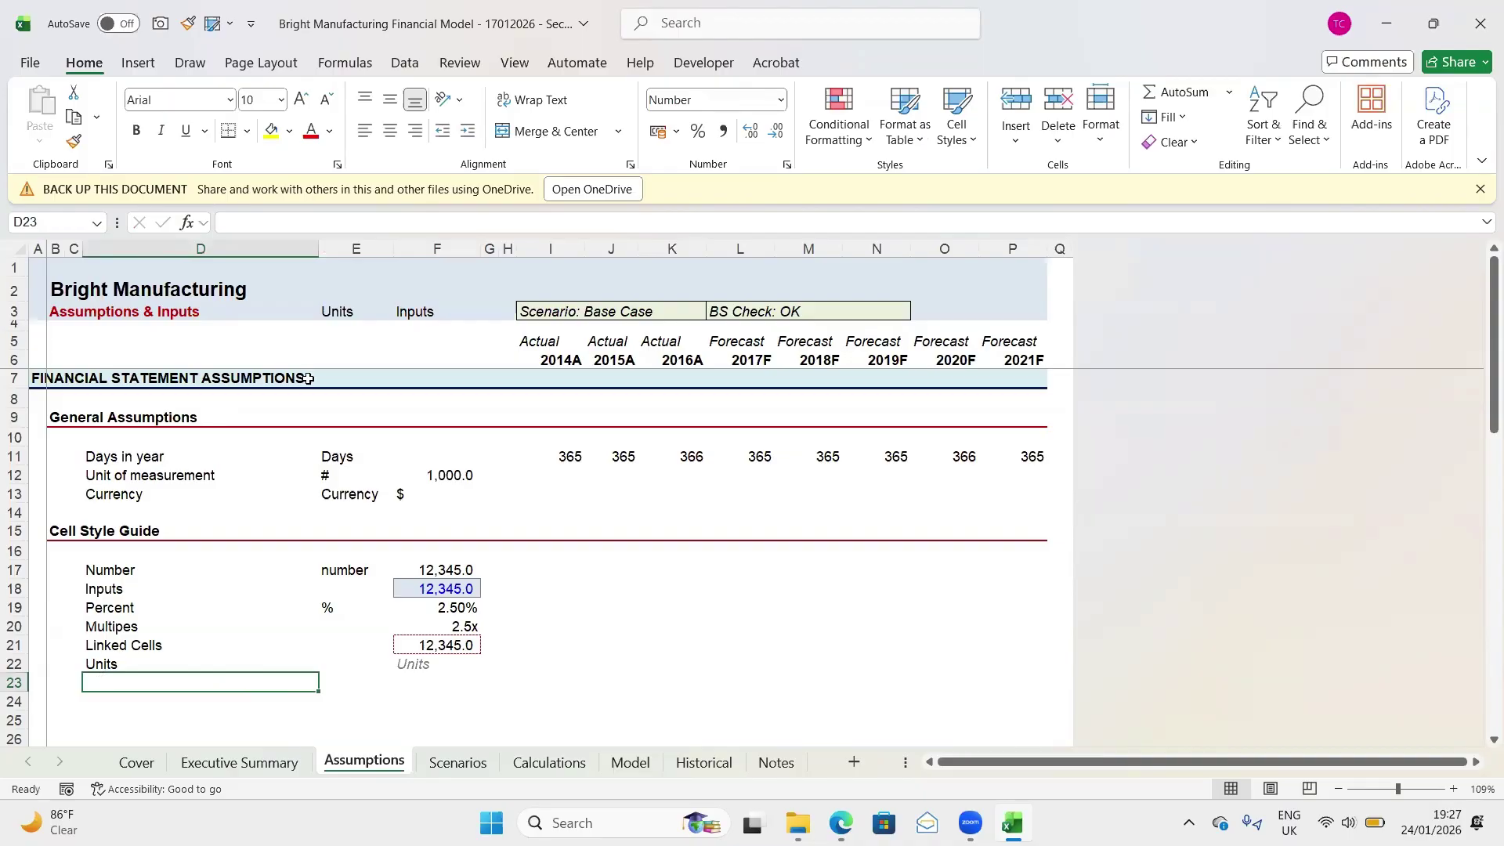
Apply the Explanatory Text cell style to the General Assumptions units in E11:E13
drag(338, 458, 336, 447)
key(shift+Down)
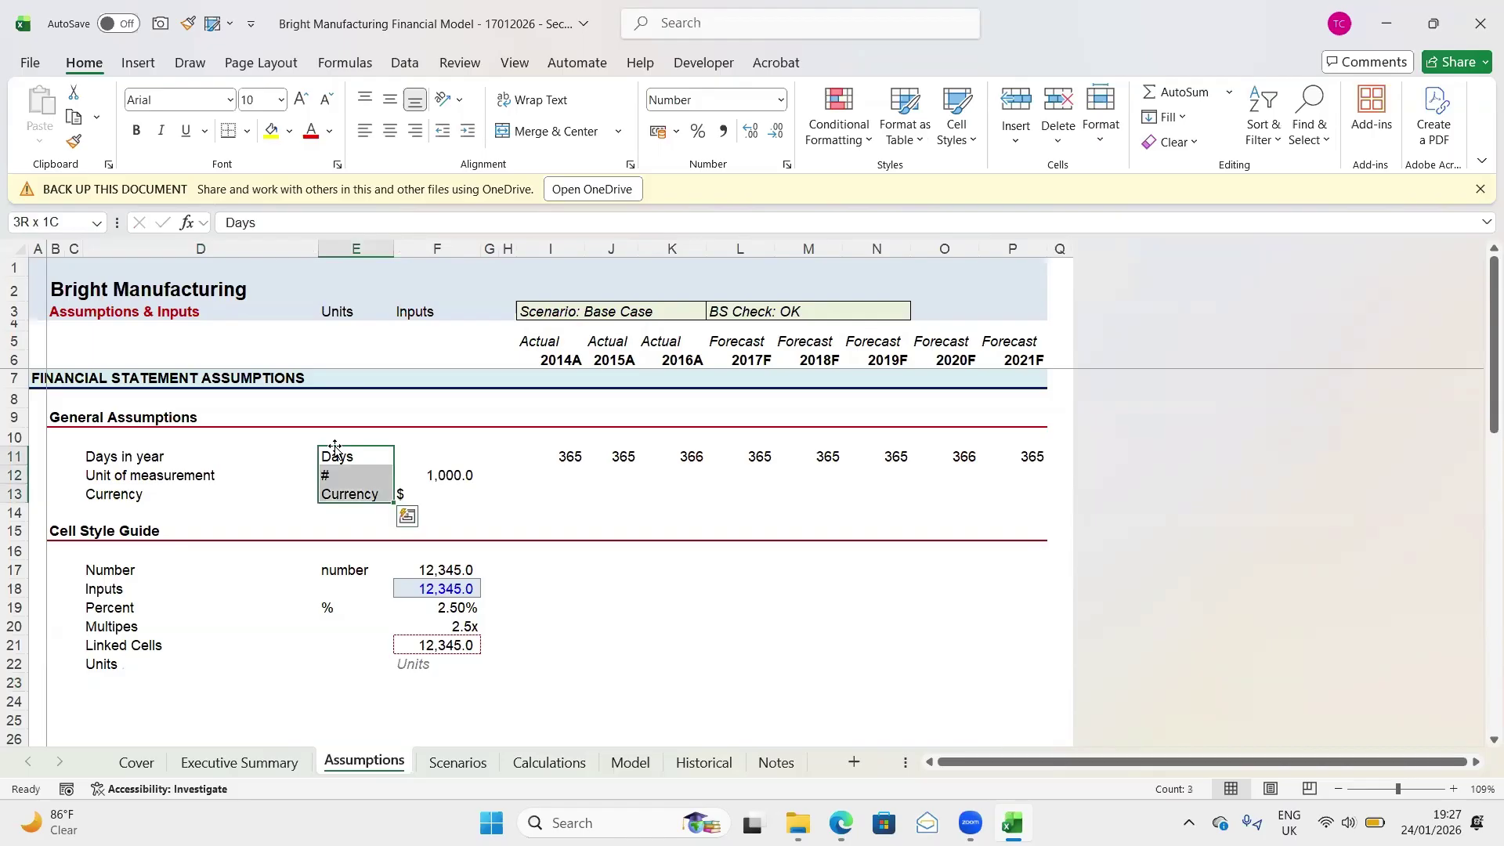
key(shift+Down)
key(shift+Up)
key(alt)
key(4)
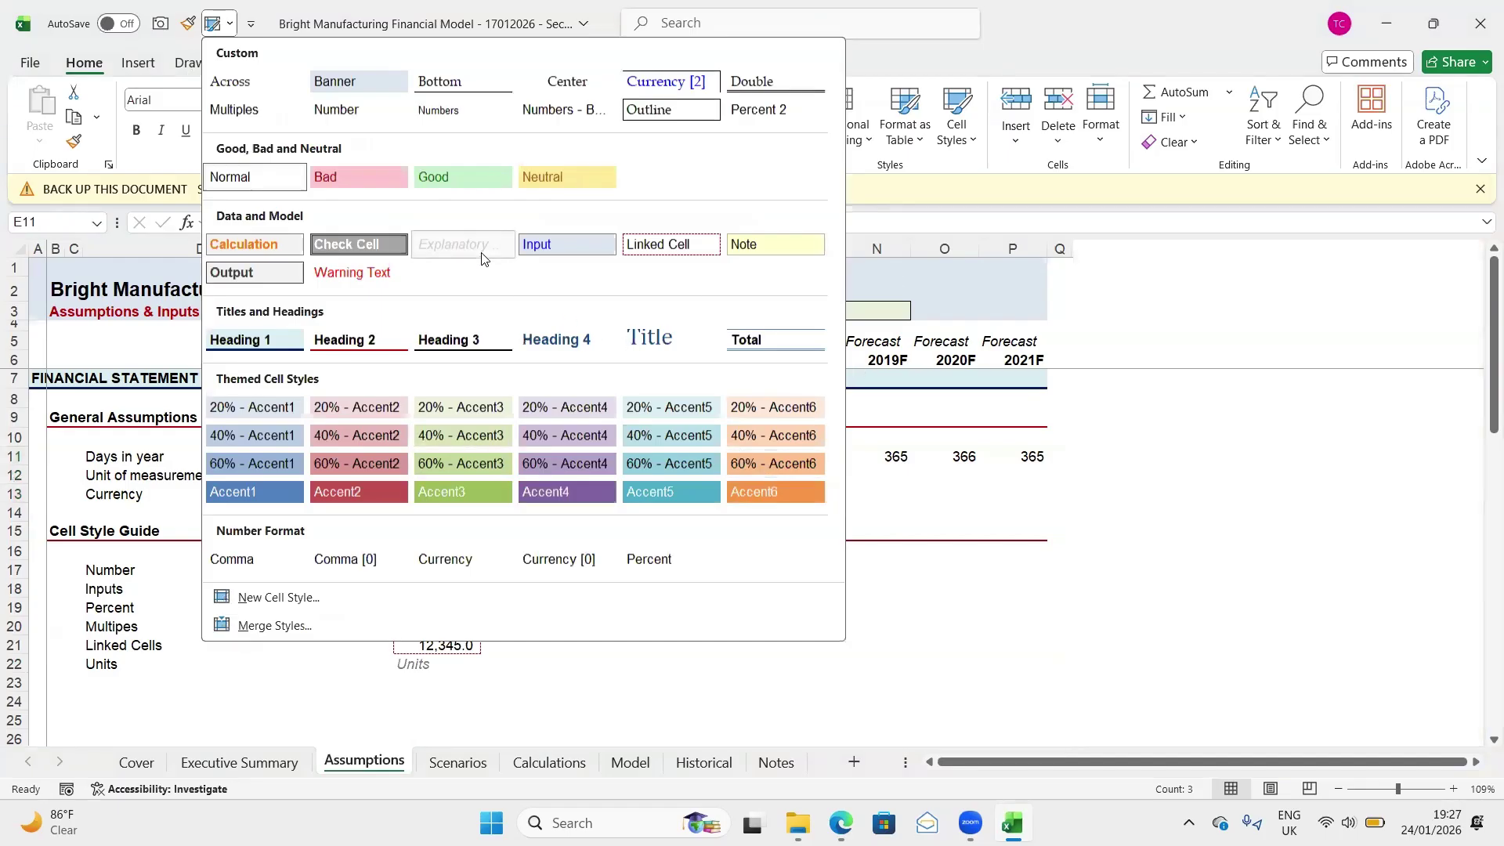
click(470, 247)
Apply the Explanatory Text cell style to the Cell Style Guide units in E17:E20
drag(336, 627, 335, 561)
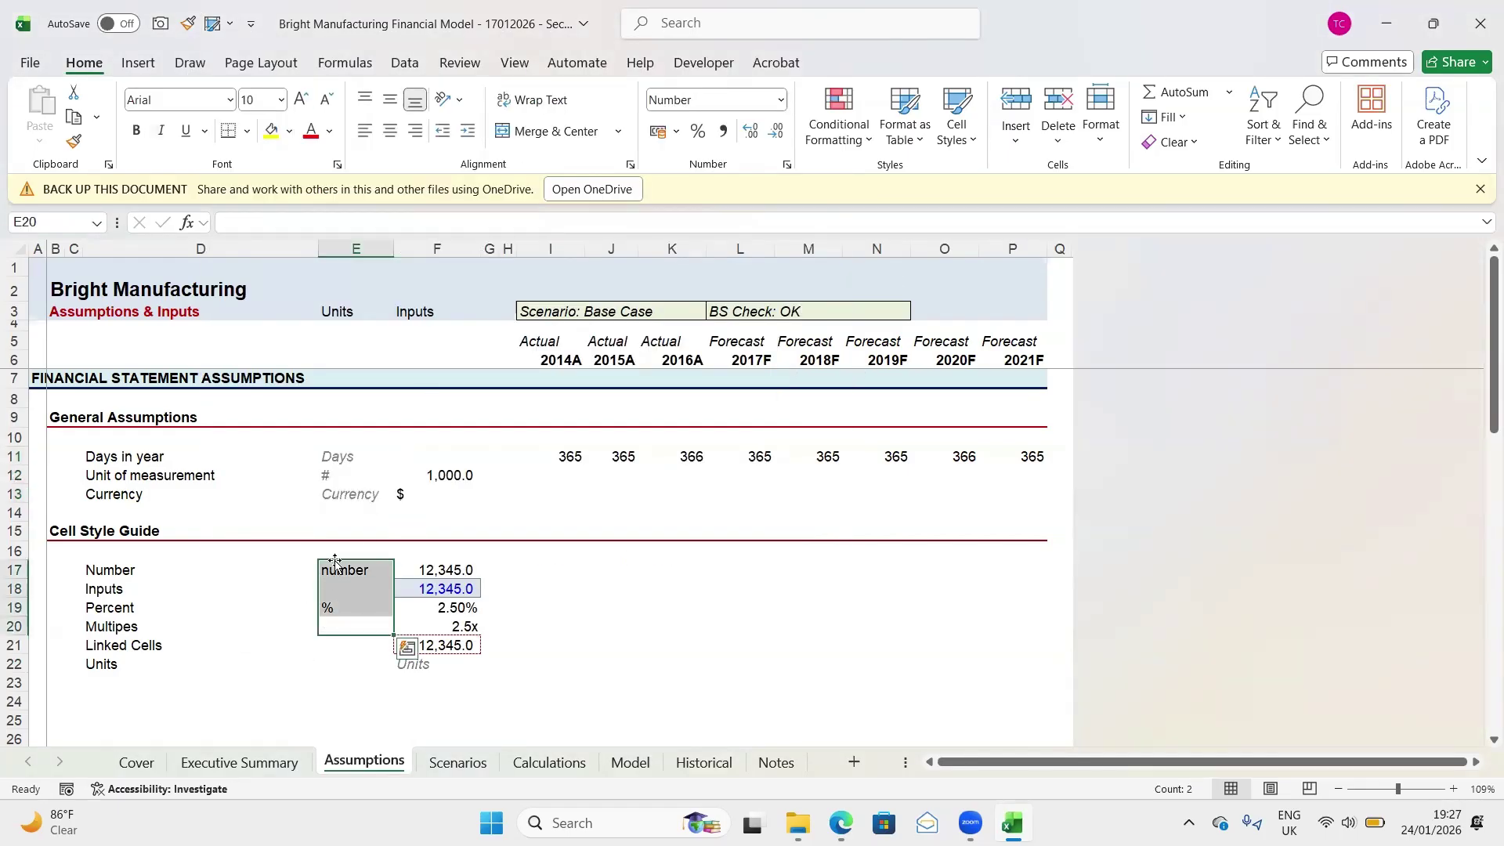
key(alt)
key(4)
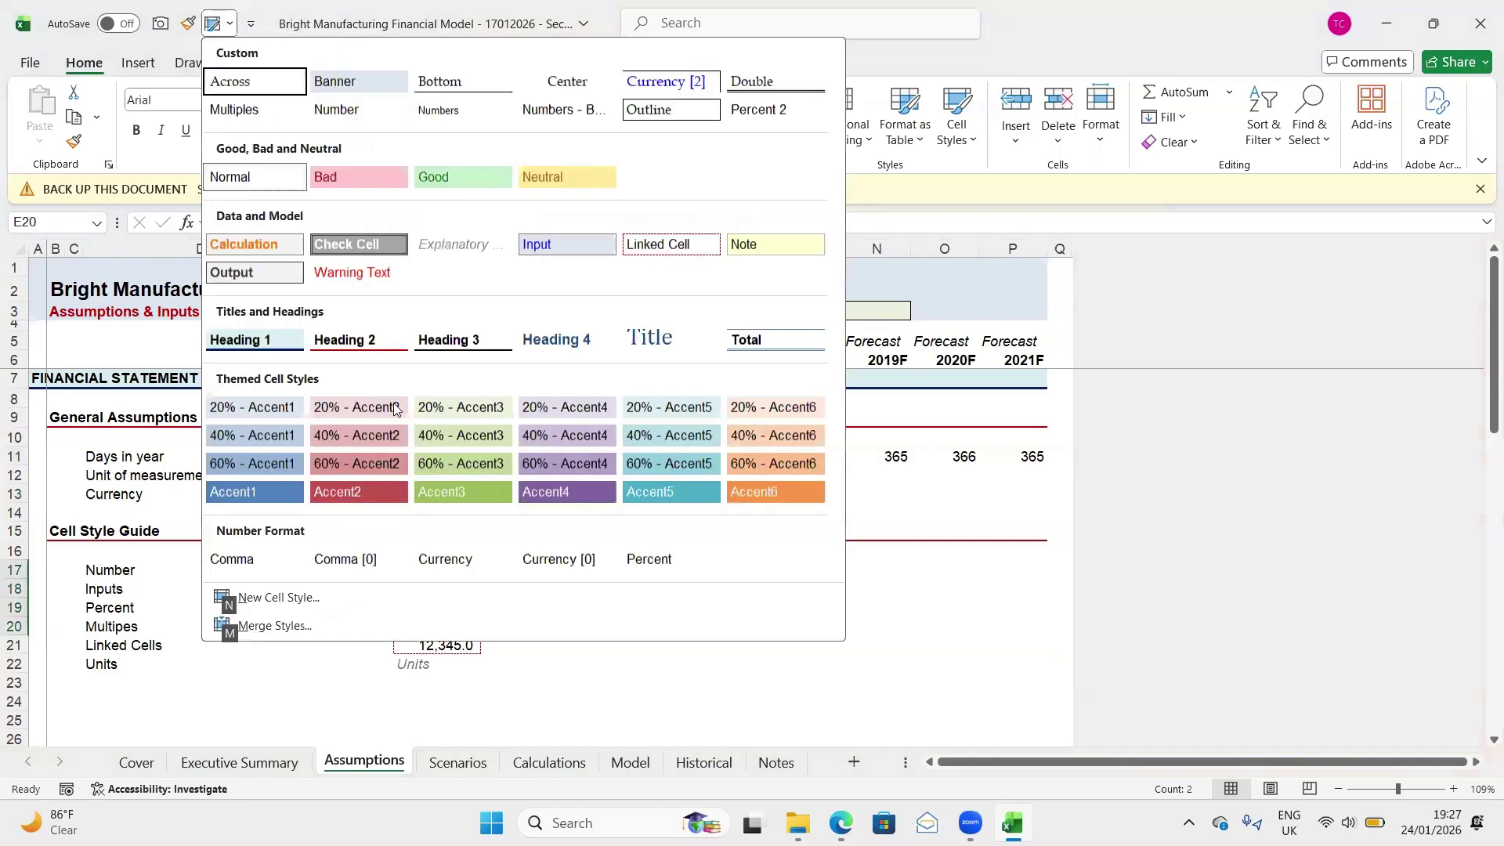
click(458, 244)
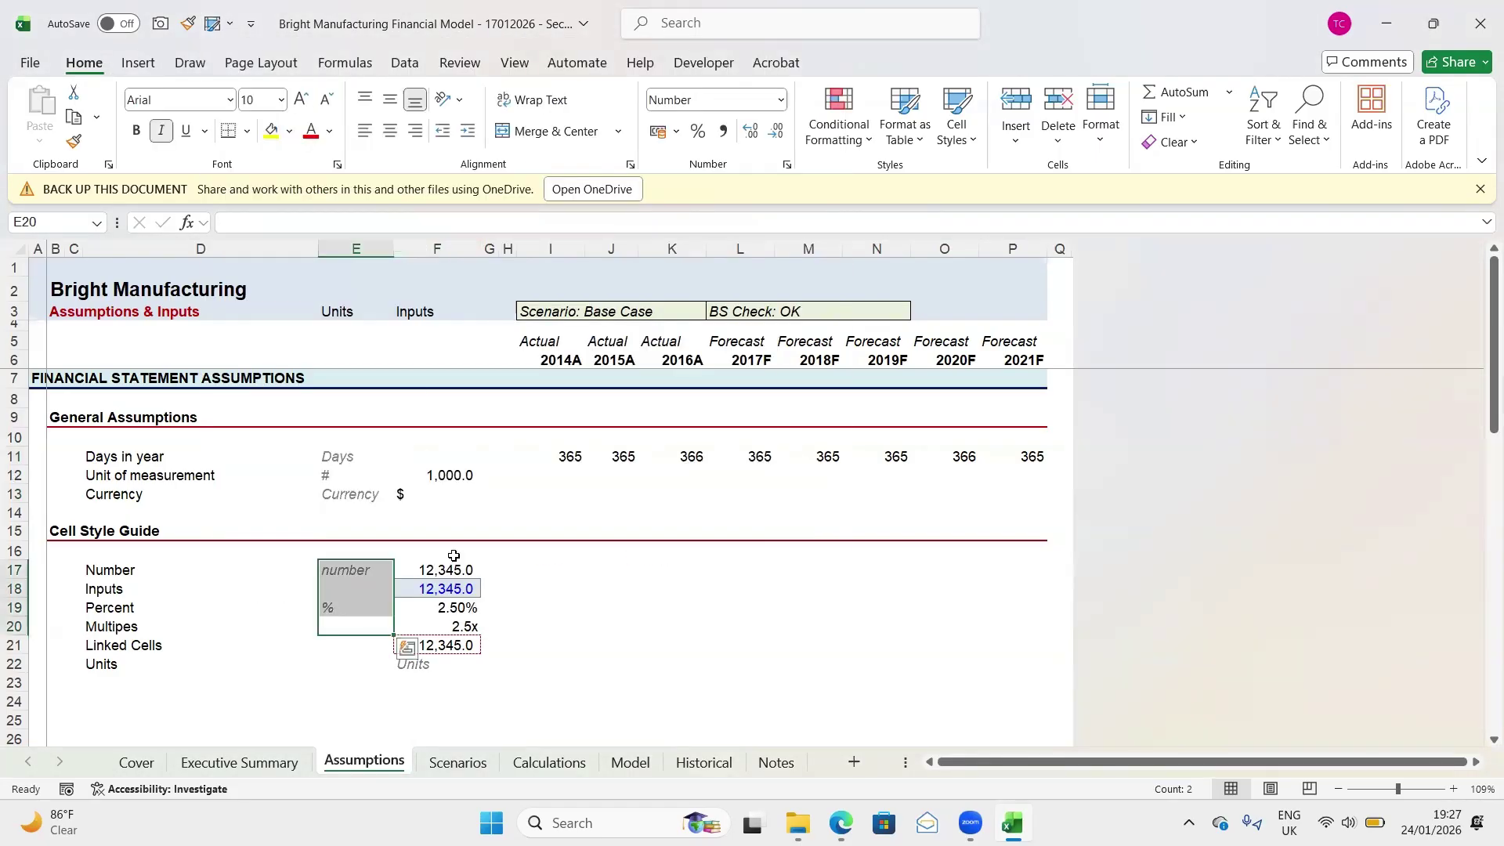
key(Down)
key(Down)
key(Down)
key(Right)
key(Right)
key(Right)
key(Right)
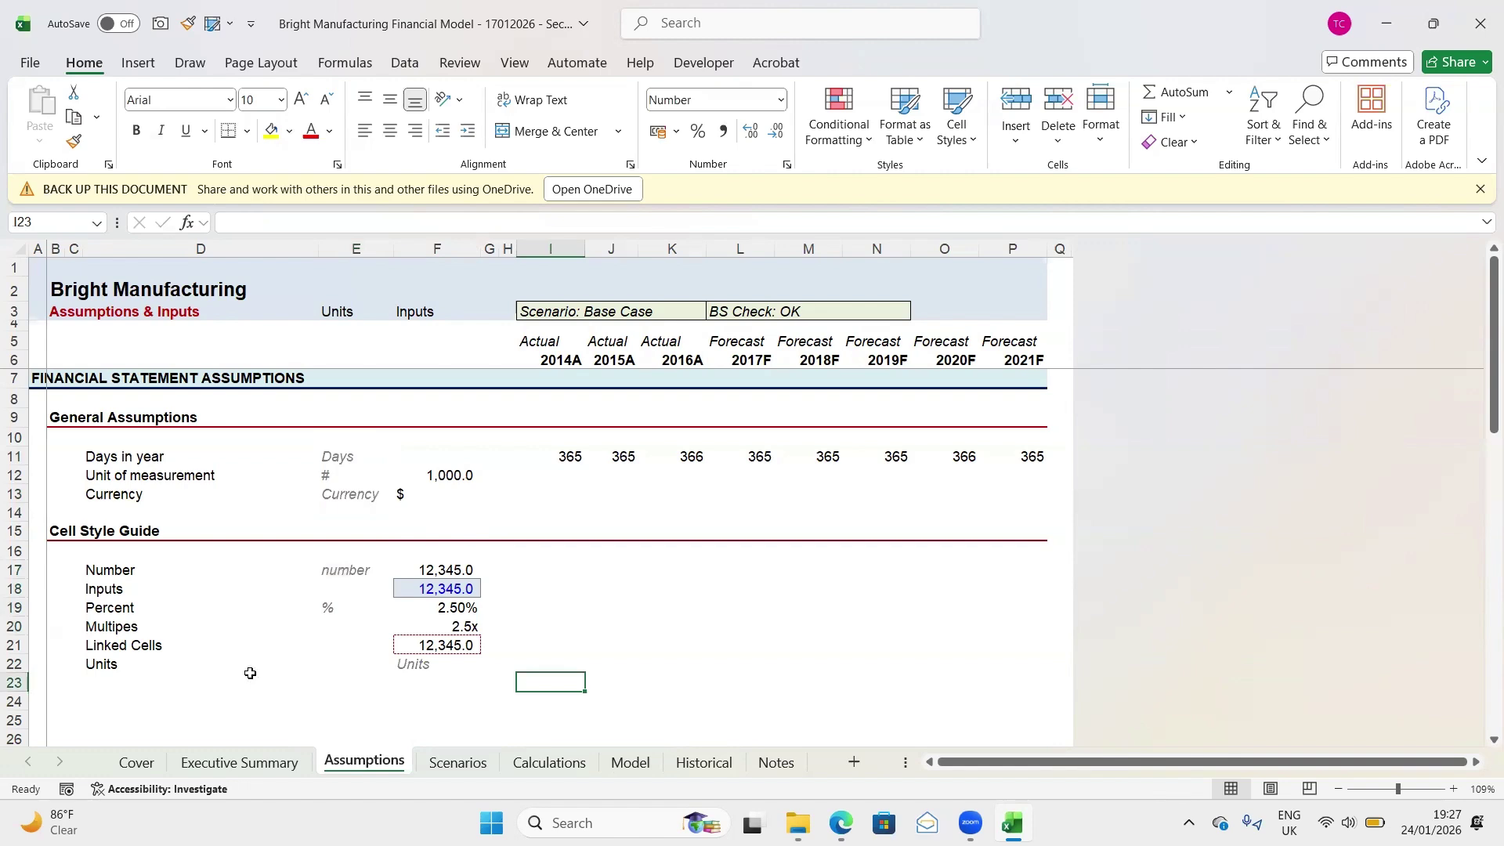
scroll(249, 672, down, 1)
scroll(175, 665, up, 1)
scroll(179, 523, up, 2)
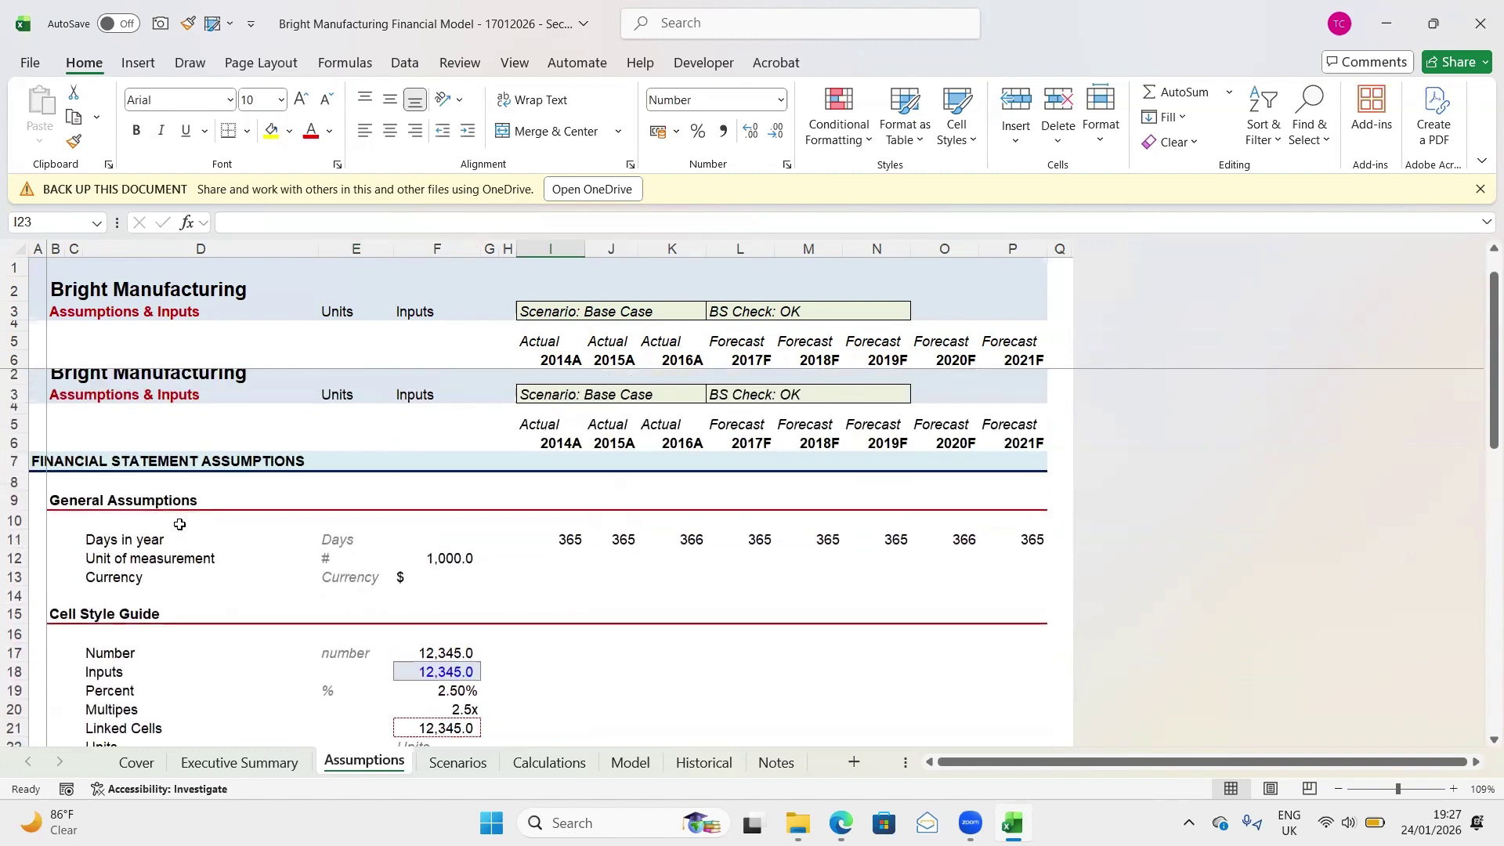
click(12, 378)
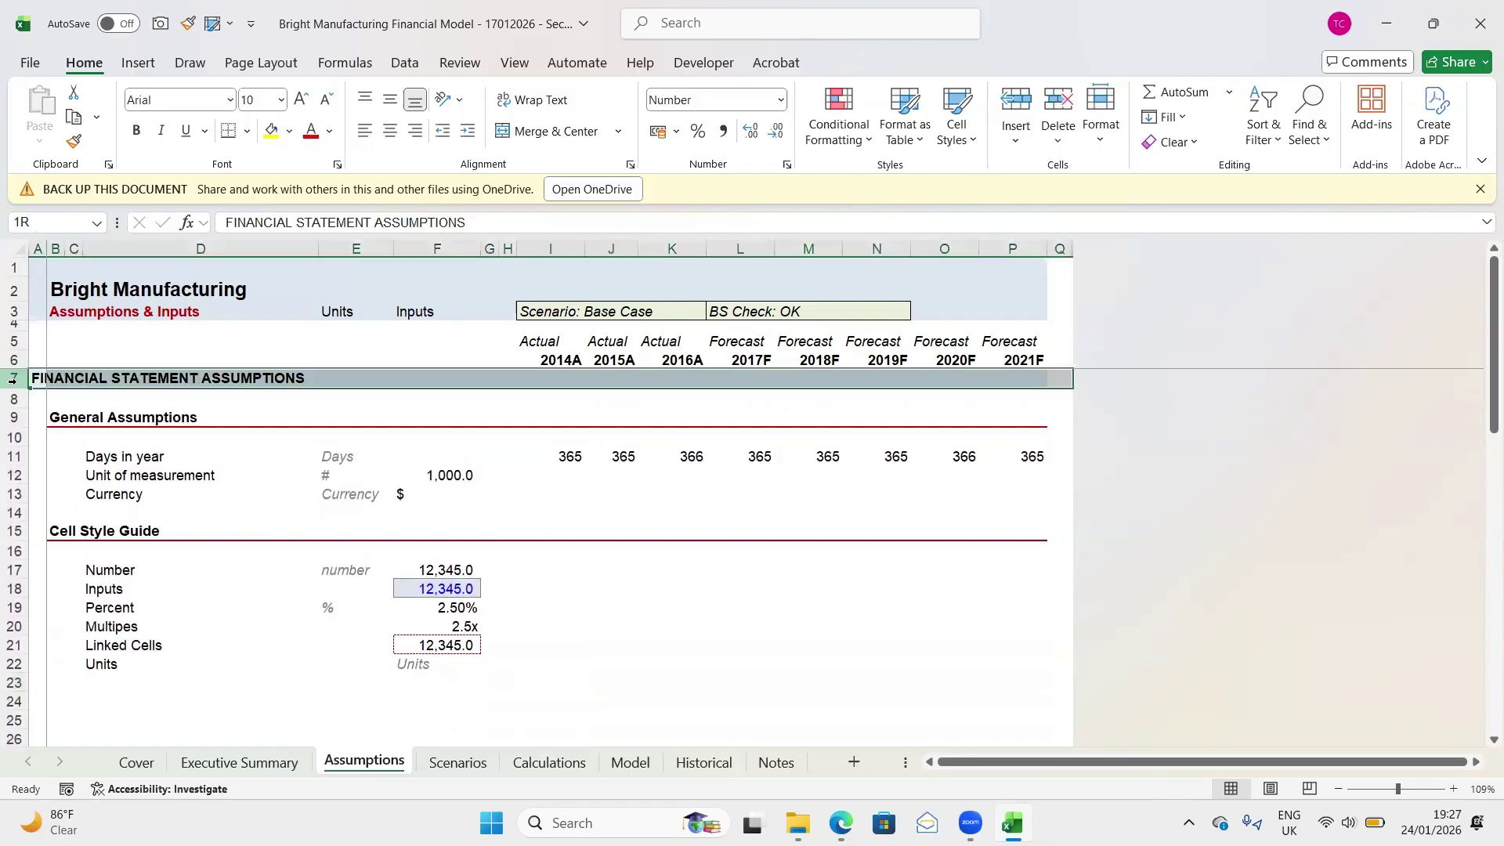
click(12, 418)
click(14, 532)
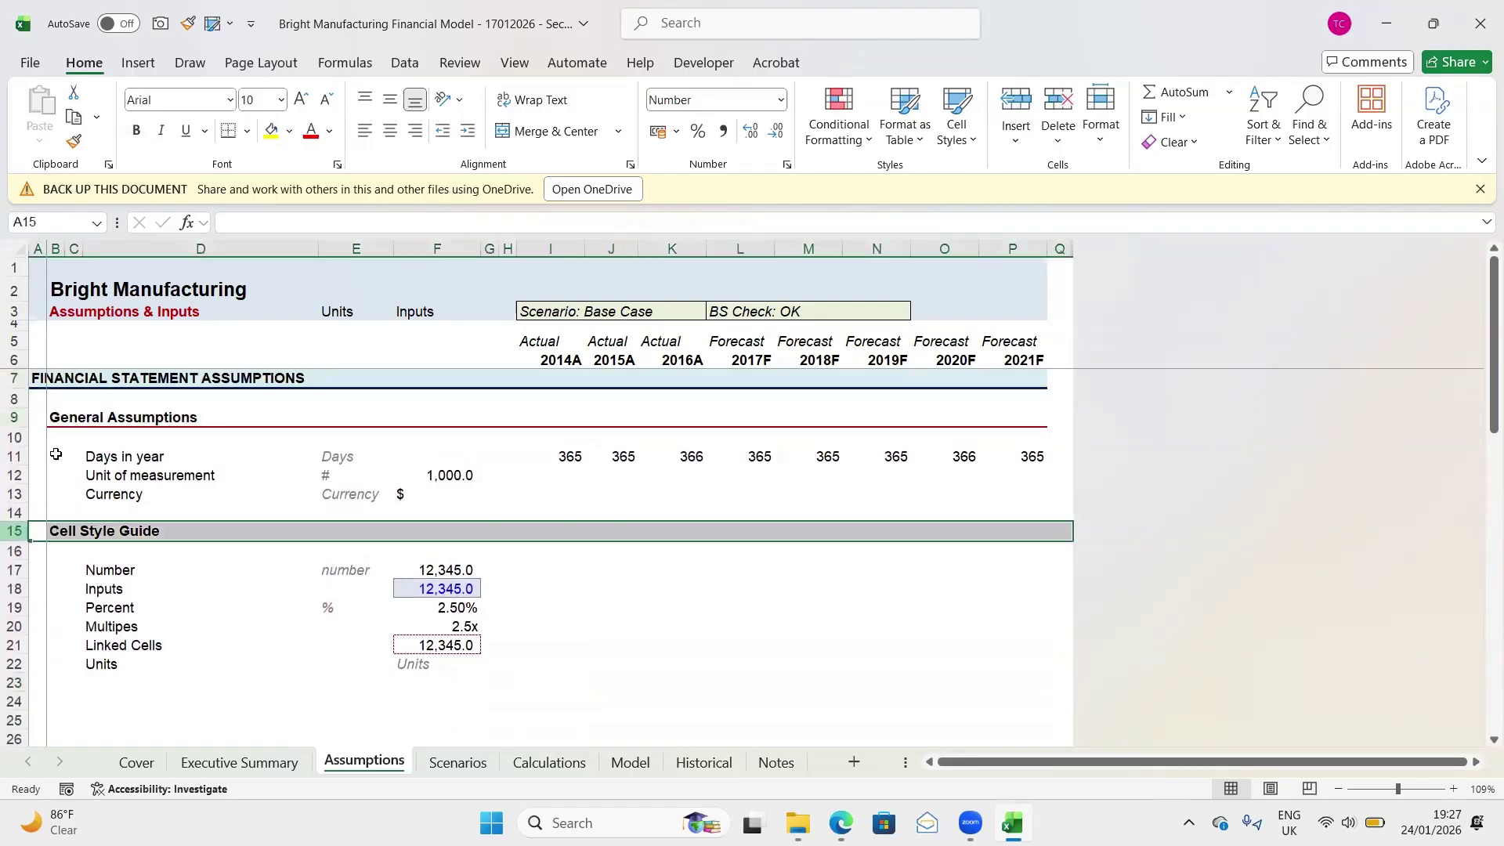
drag(101, 683, 17, 400)
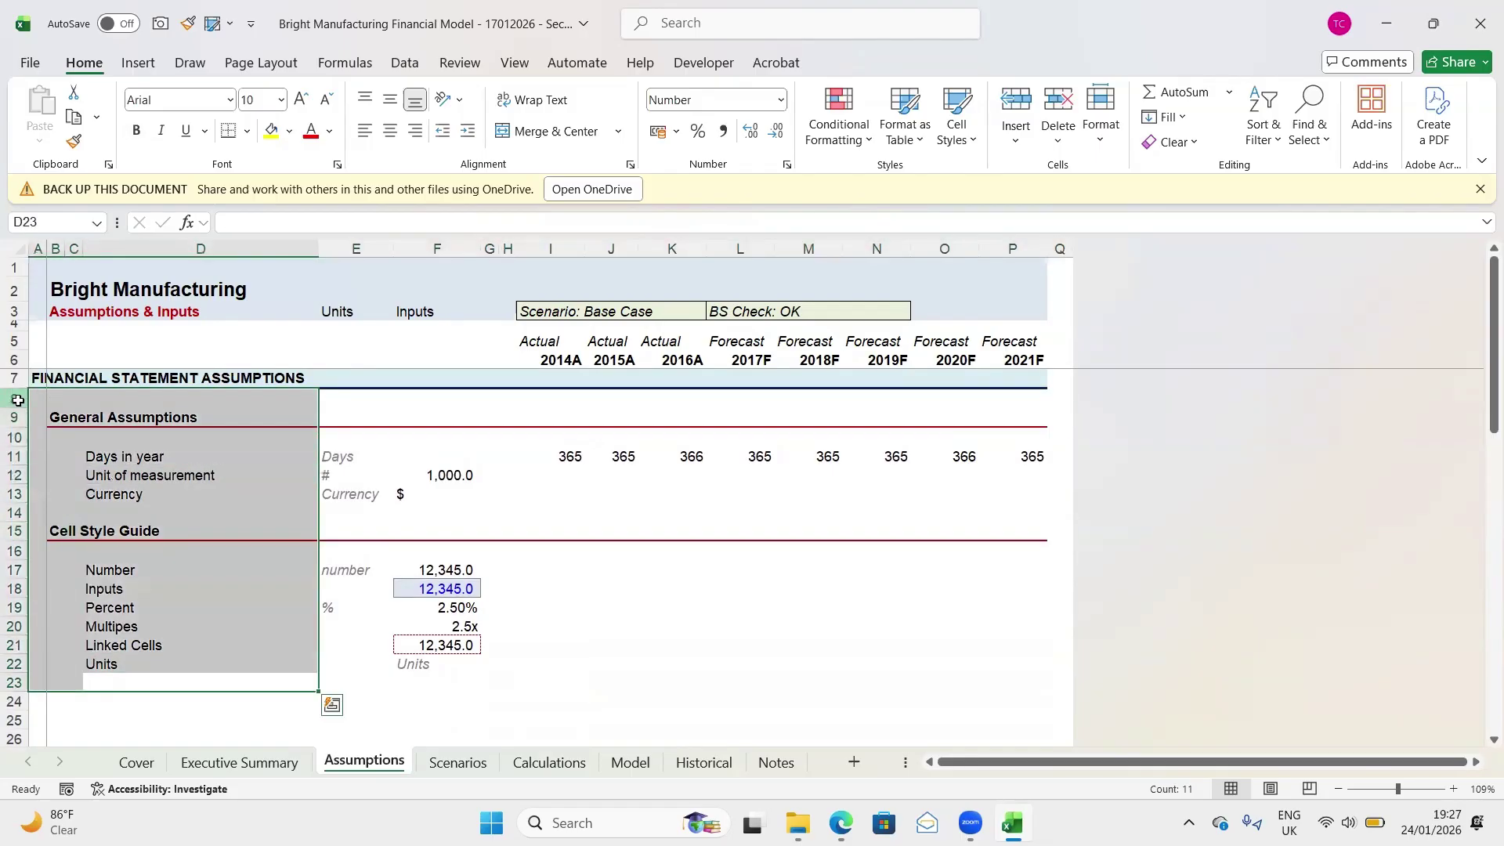
click(17, 400)
click(12, 378)
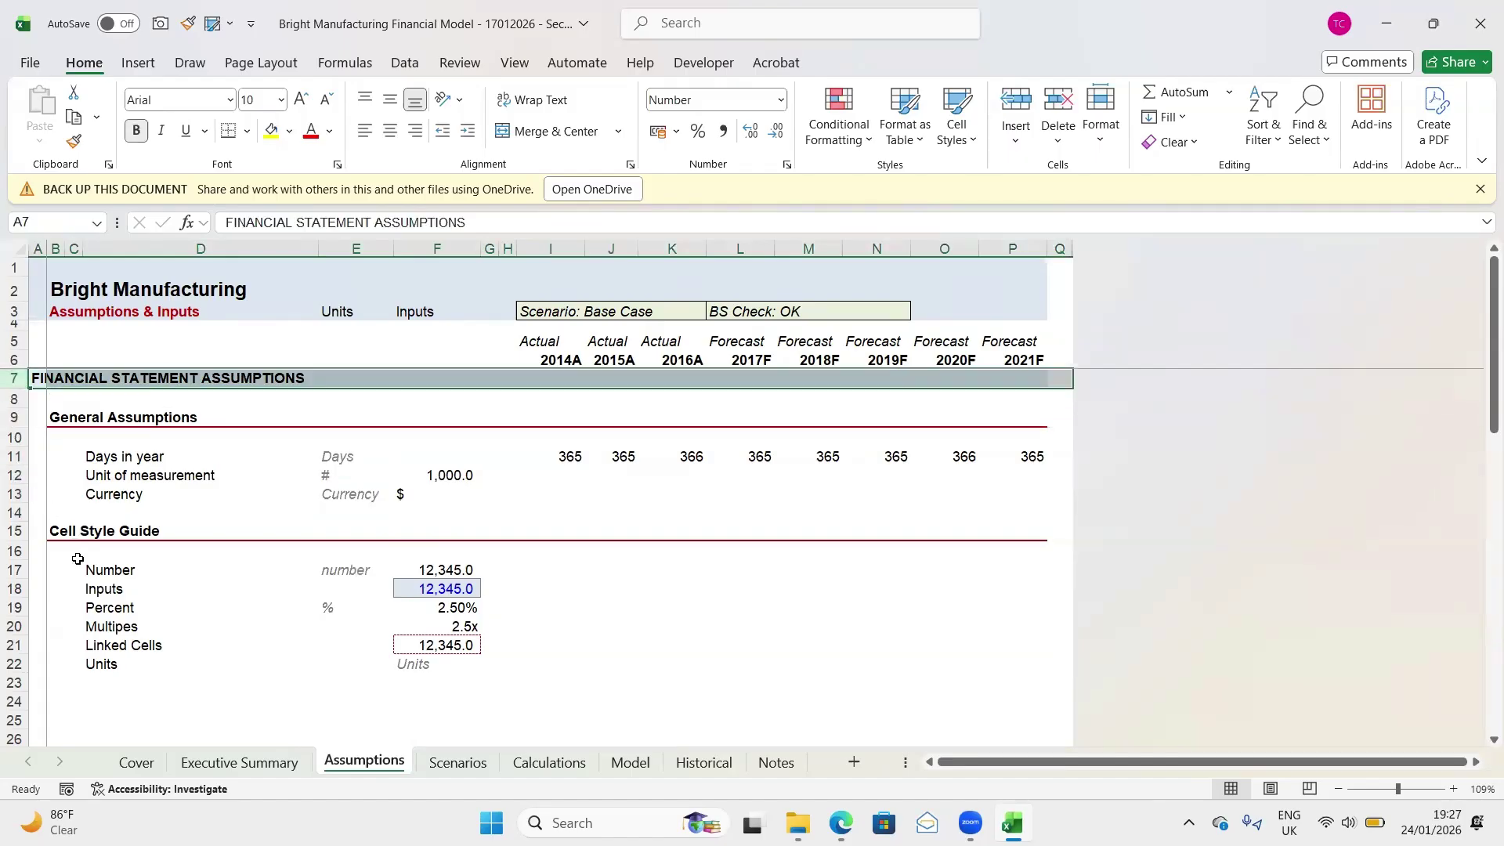
Enter the label Cell Styles in D16, directly below the Cell Style Guide heading
click(107, 553)
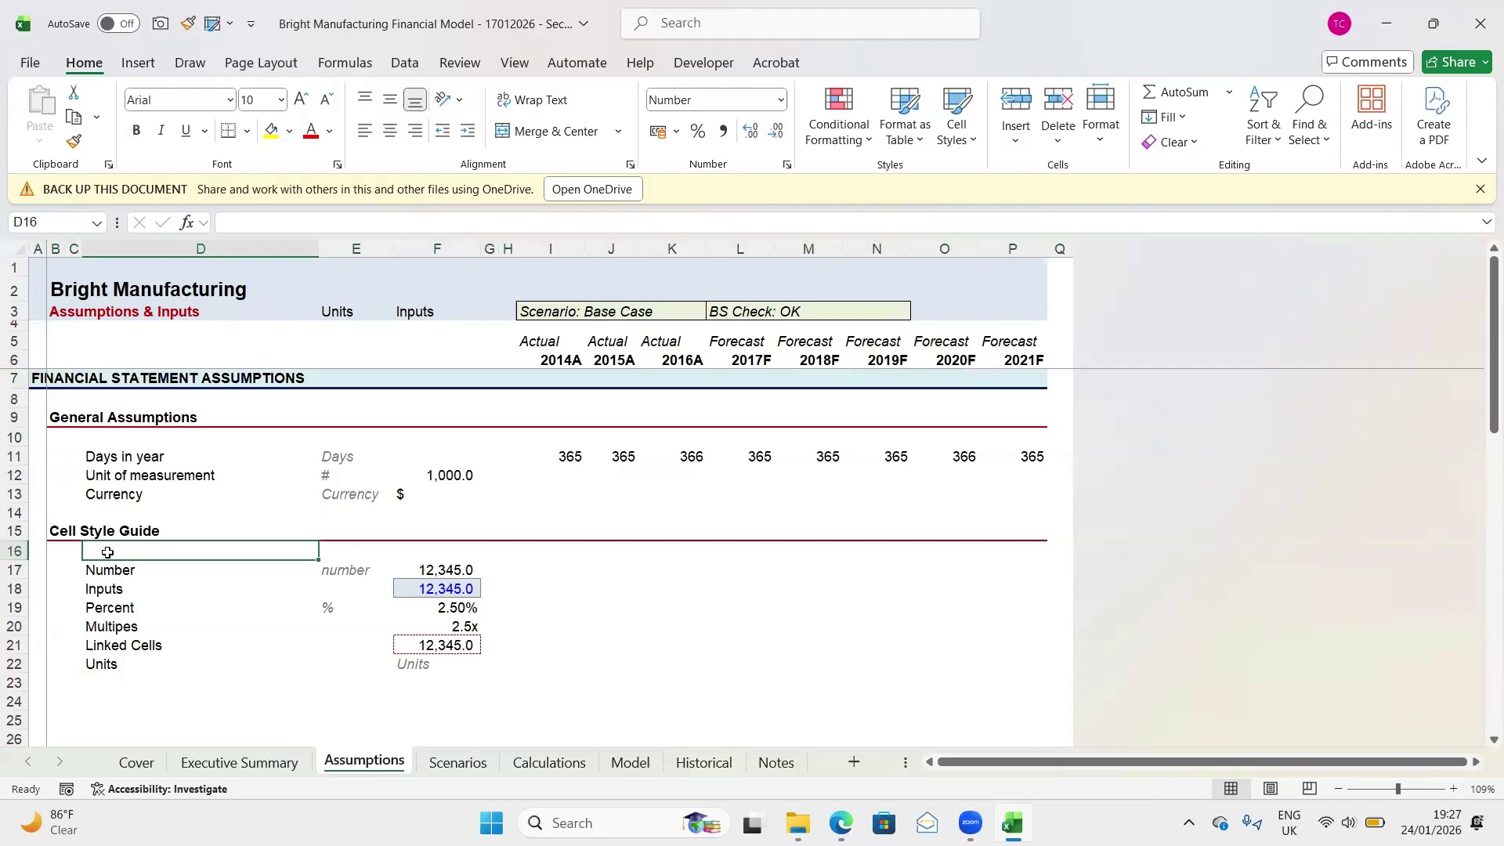
text(Cell)
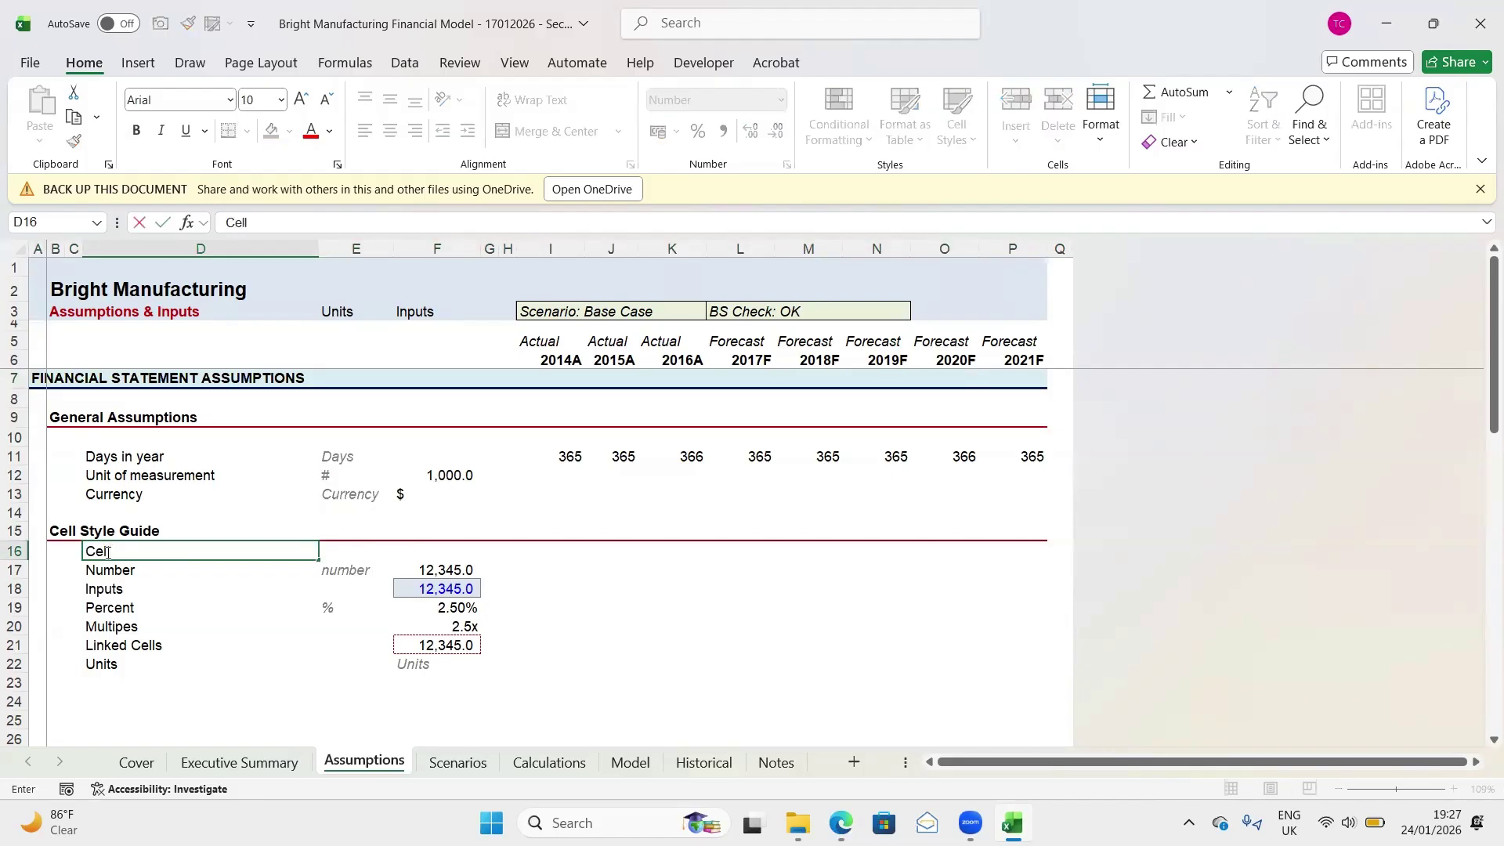
text( Style)
key(ctrl+Return)
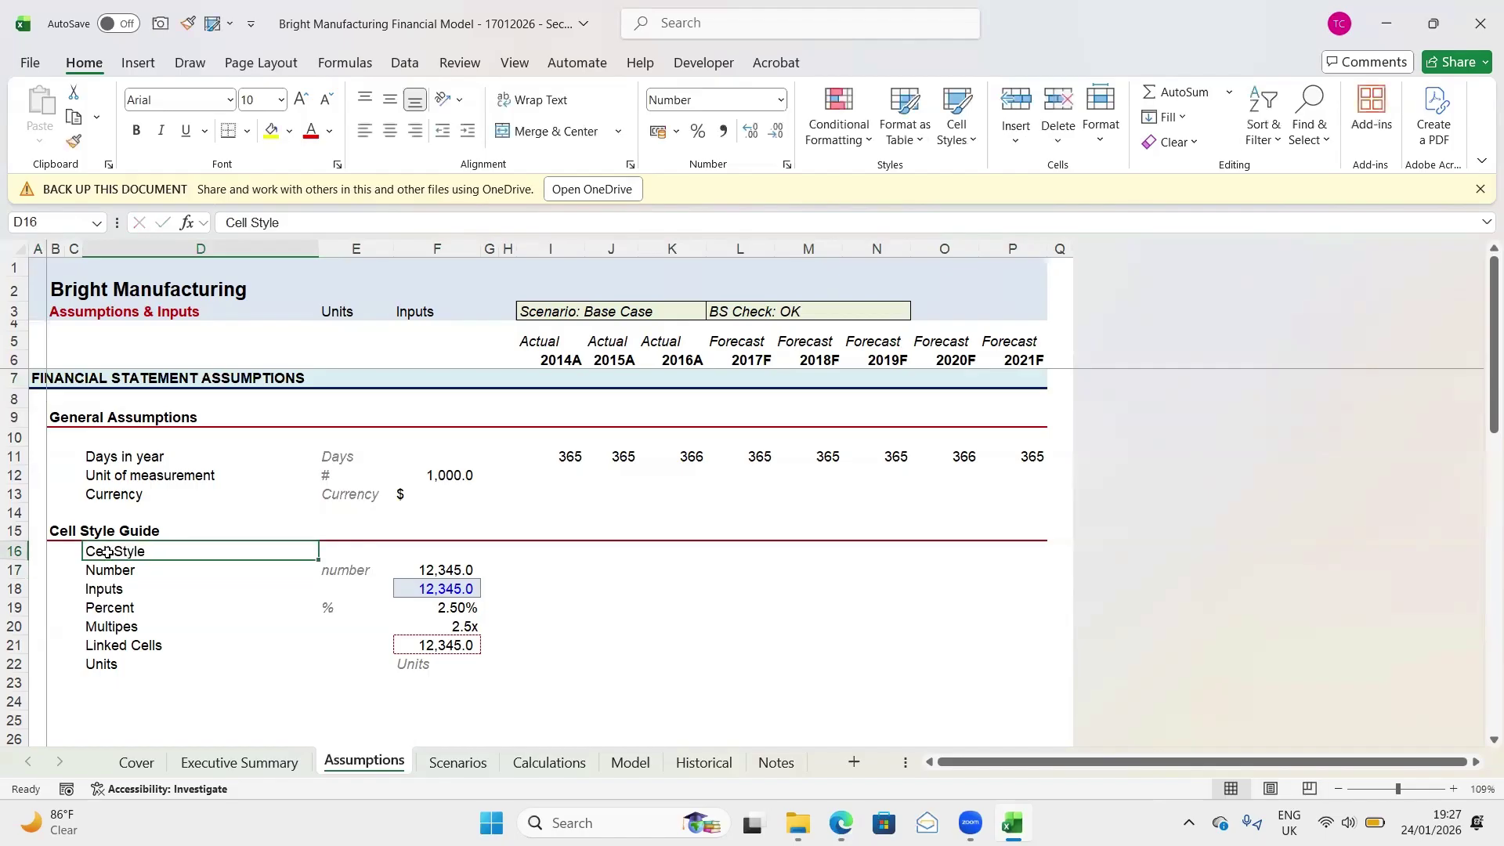
key(F2)
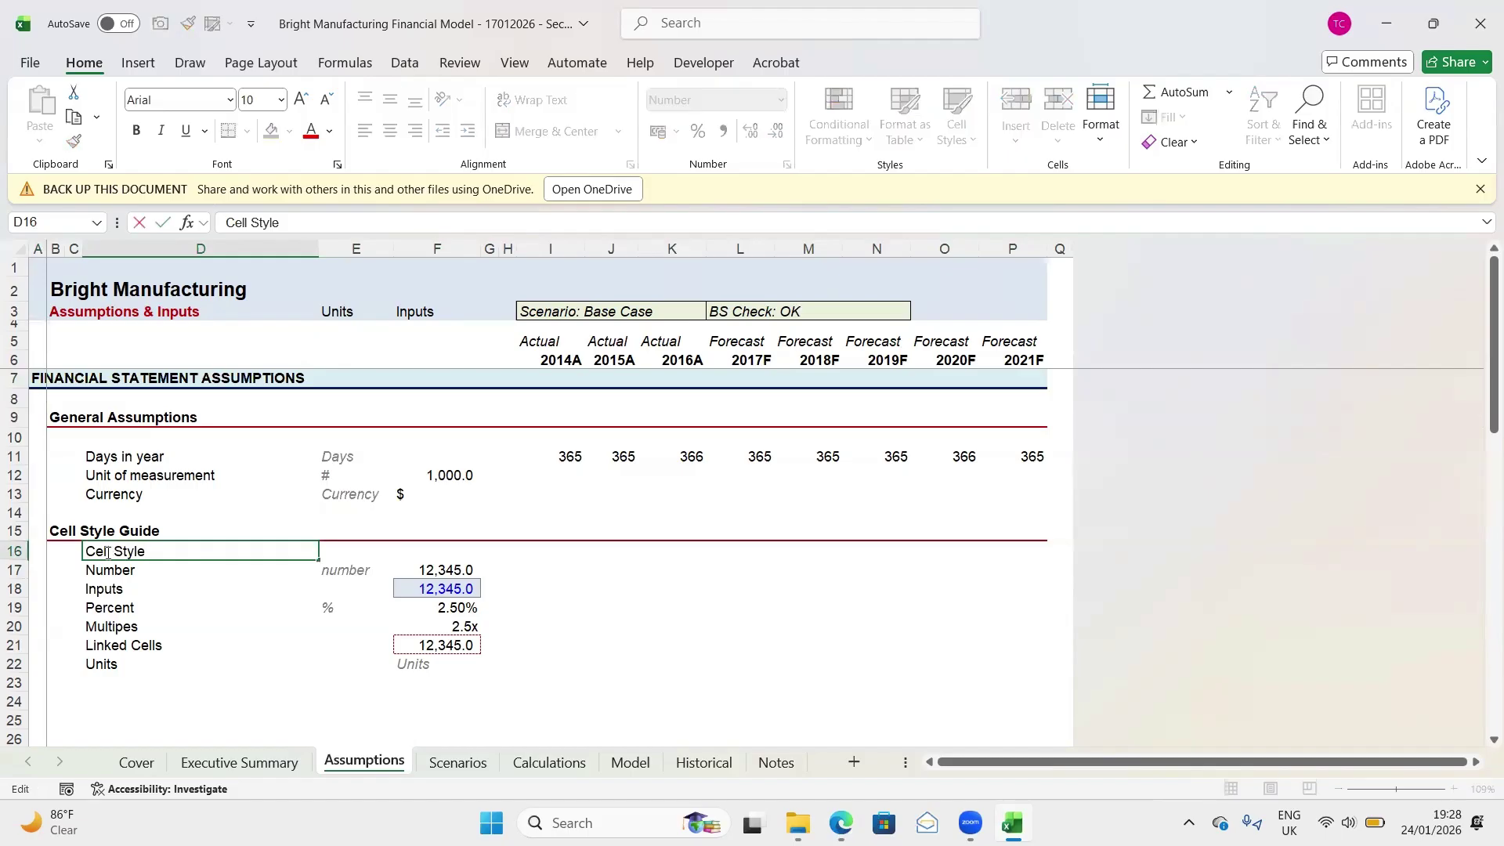
text(s)
key(Return)
Move the Cell Styles label from D16 to C16
click(108, 553)
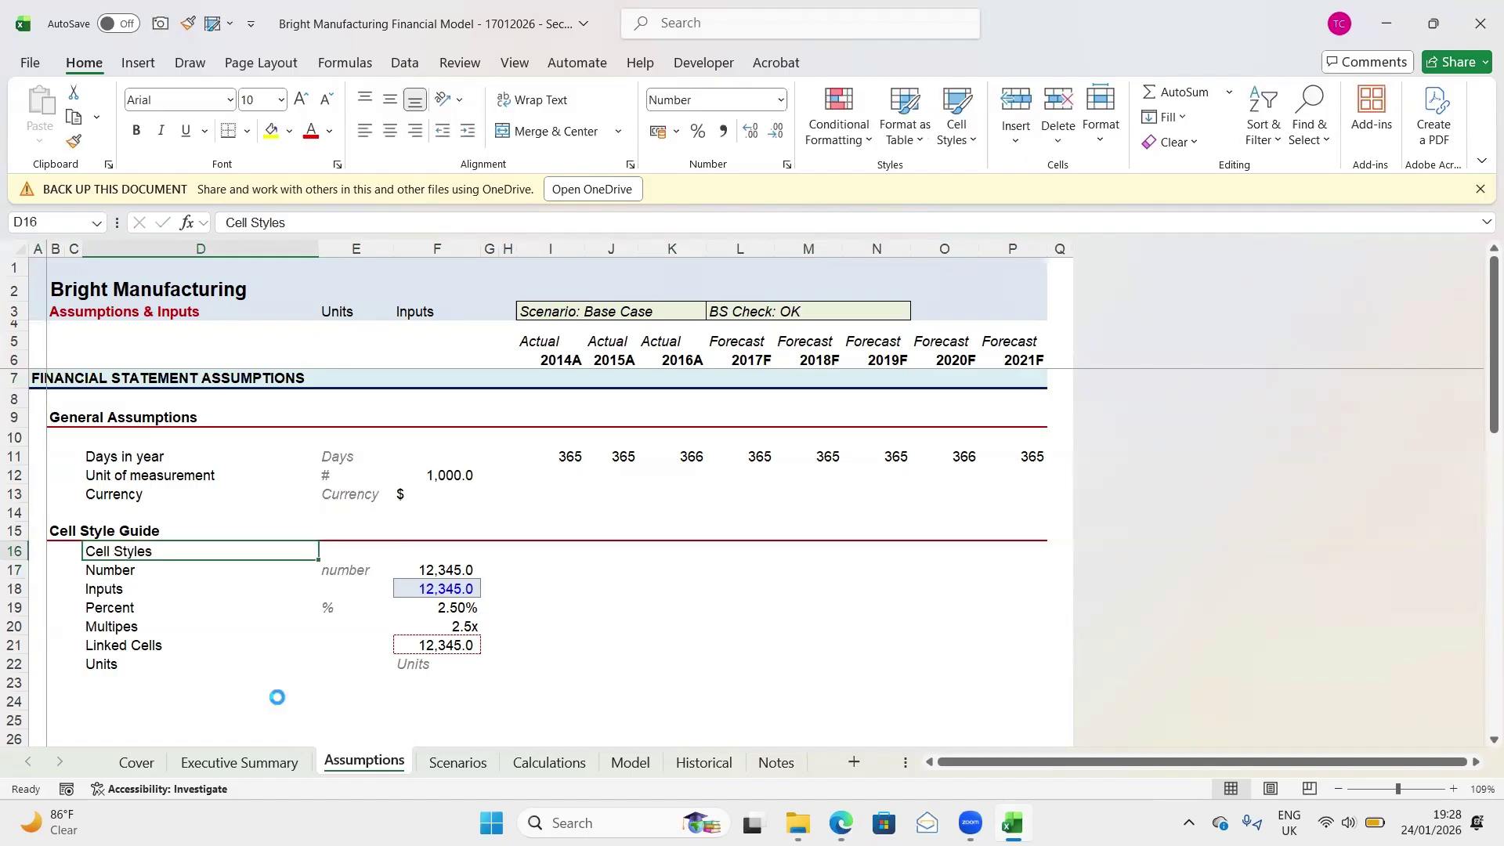
key(ctrl+c)
key(Left)
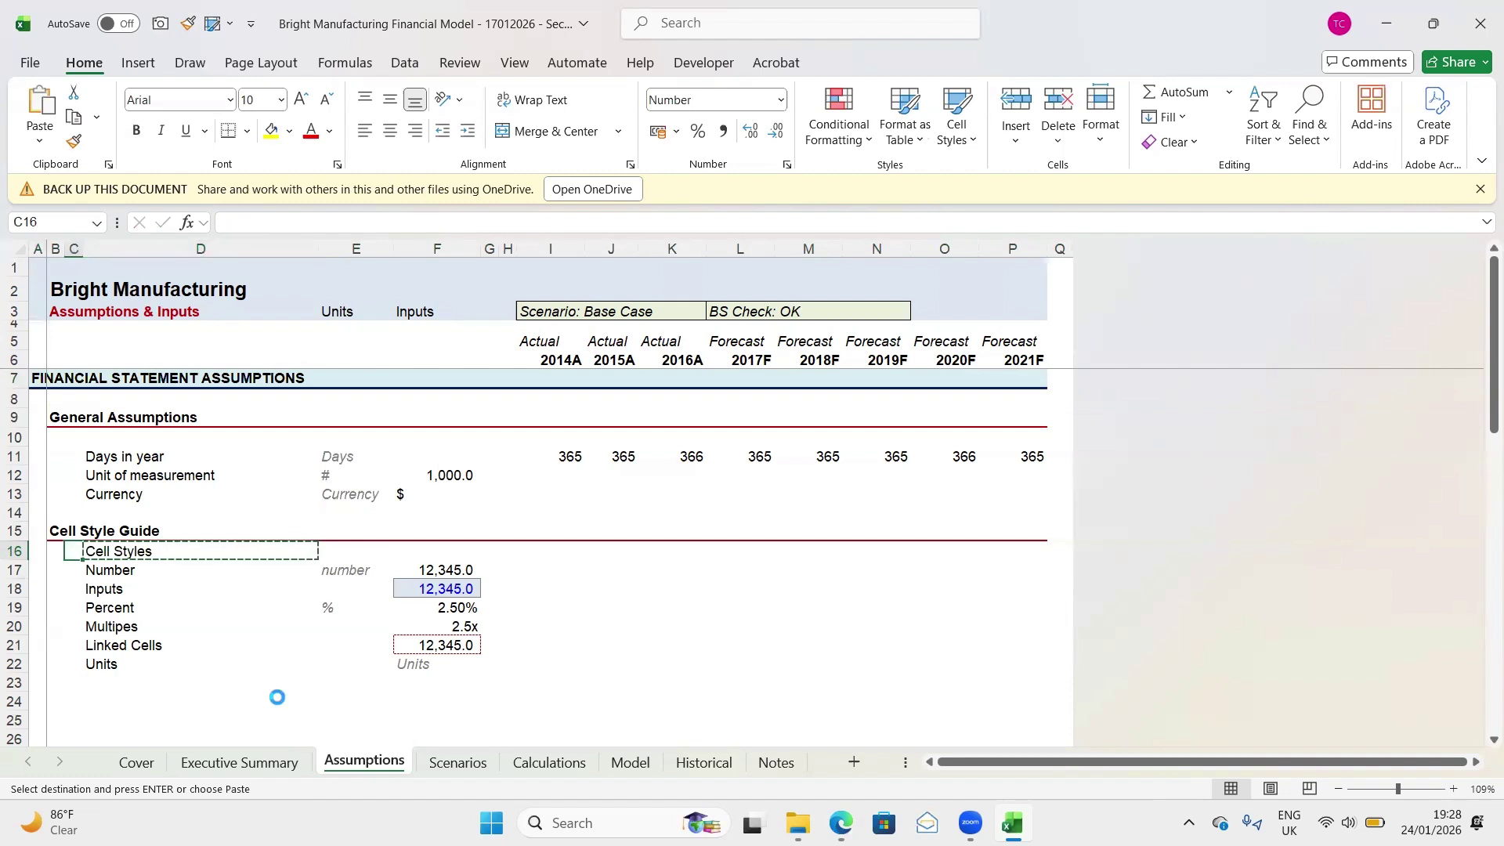
key(Return)
key(Down)
key(Up)
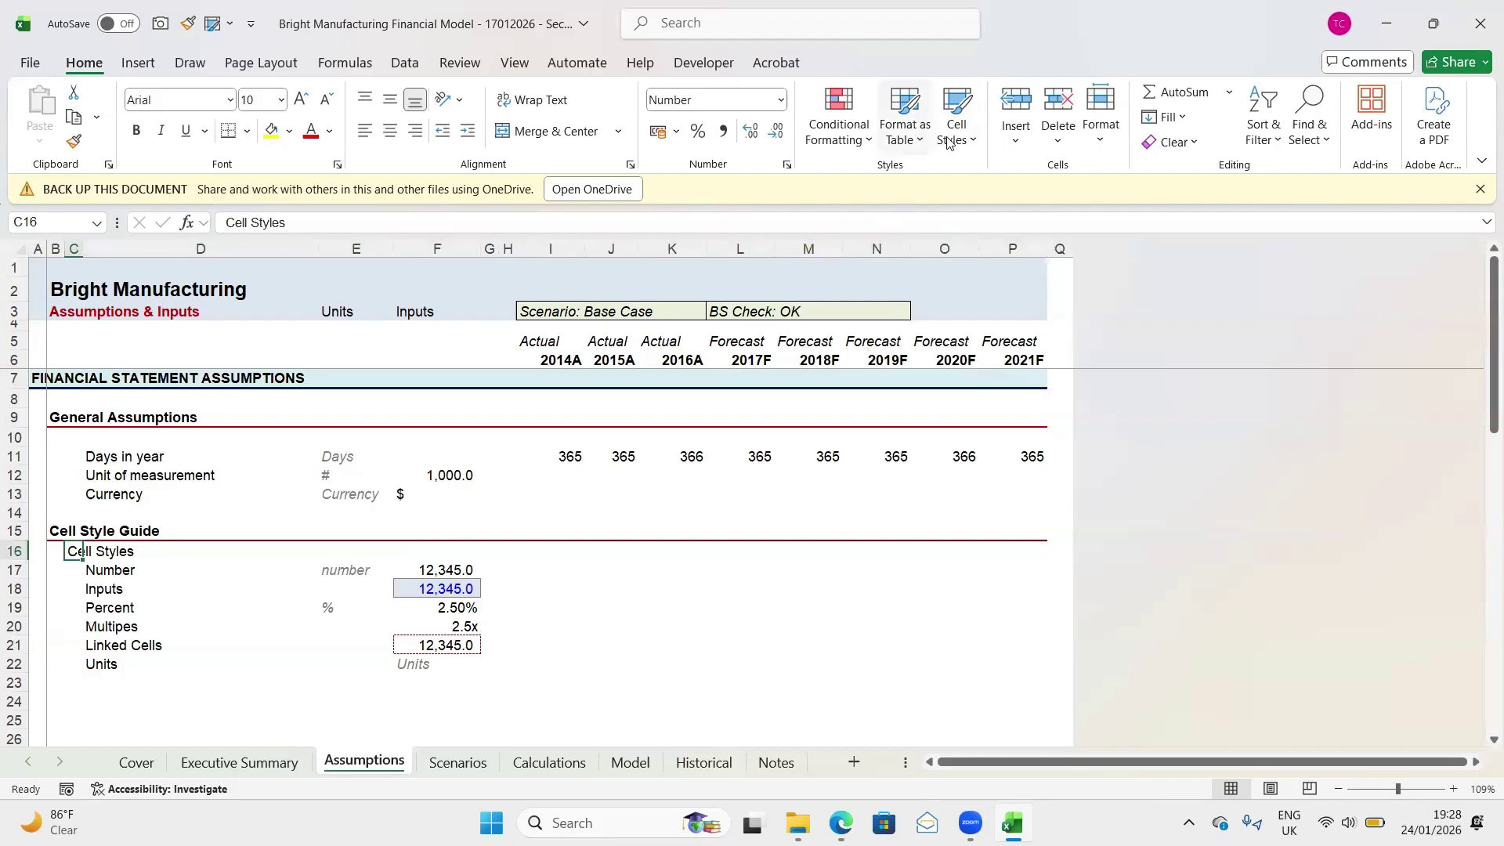
Apply the Heading 3 cell style to the Cell Styles subheading across C16:D16
click(969, 142)
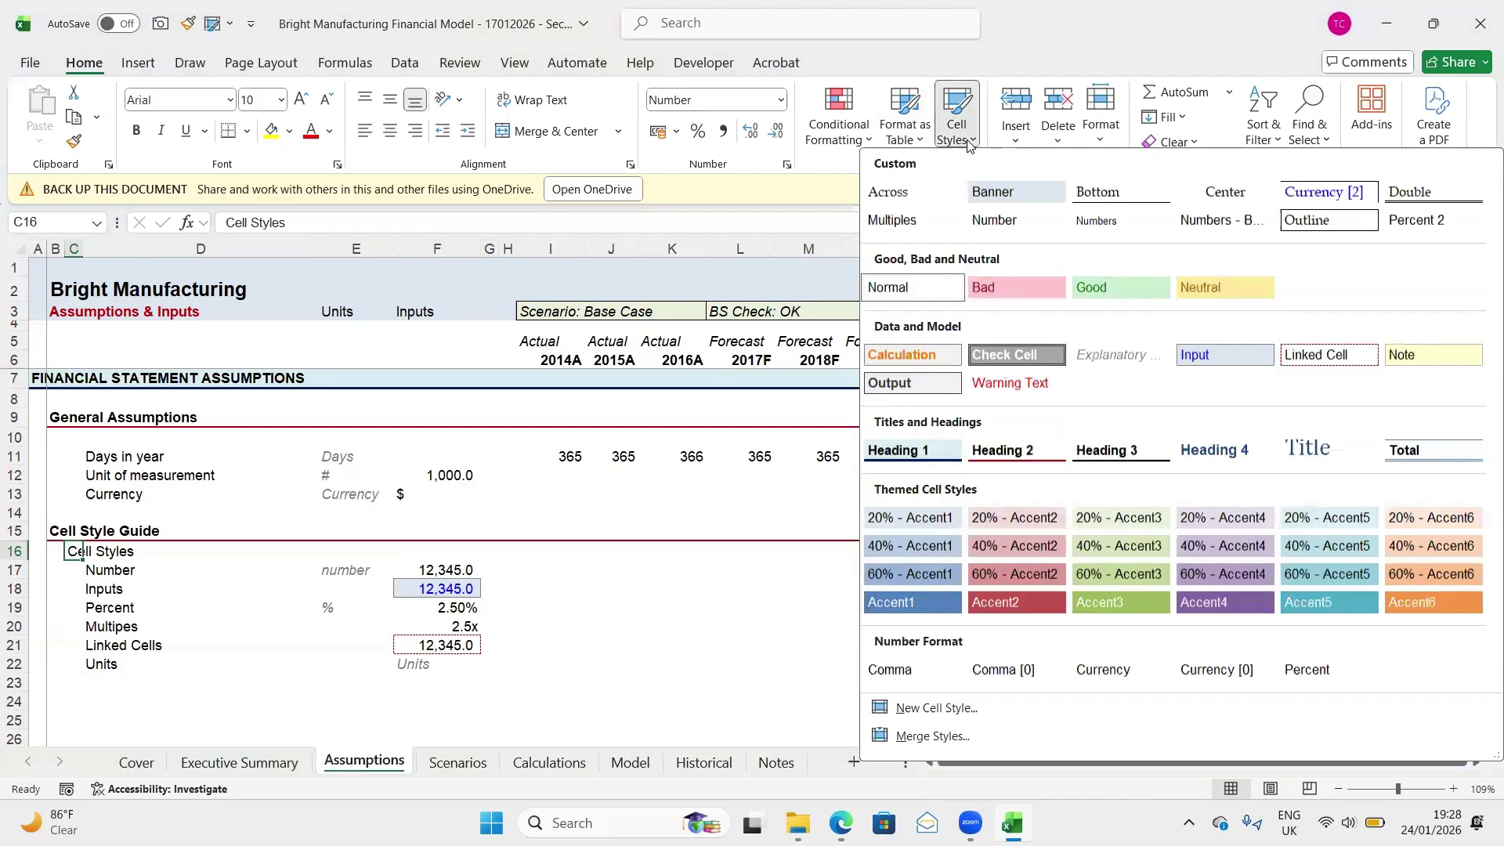
click(1106, 448)
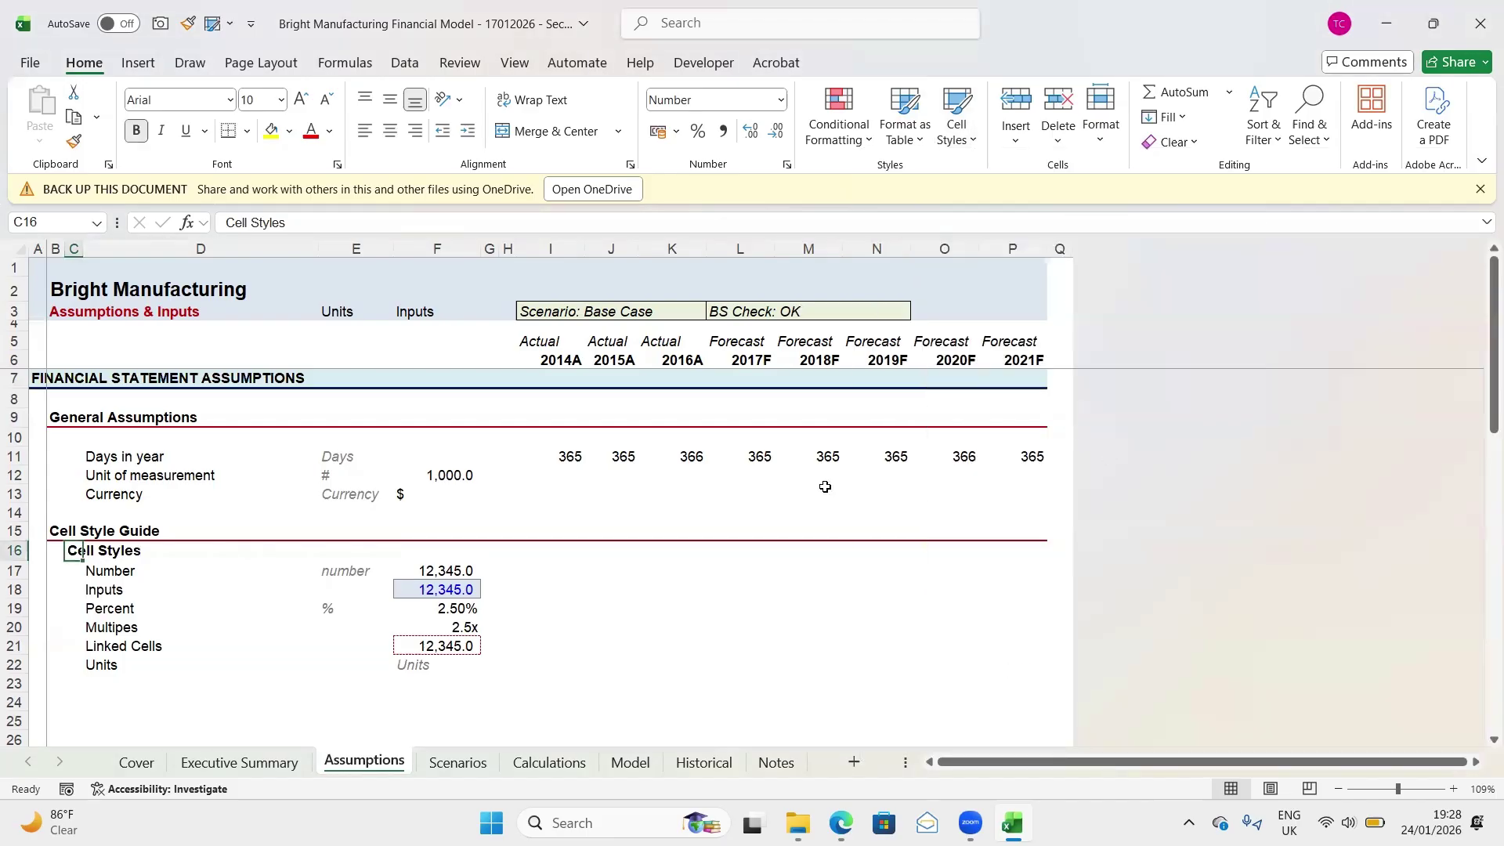
key(shift+Right)
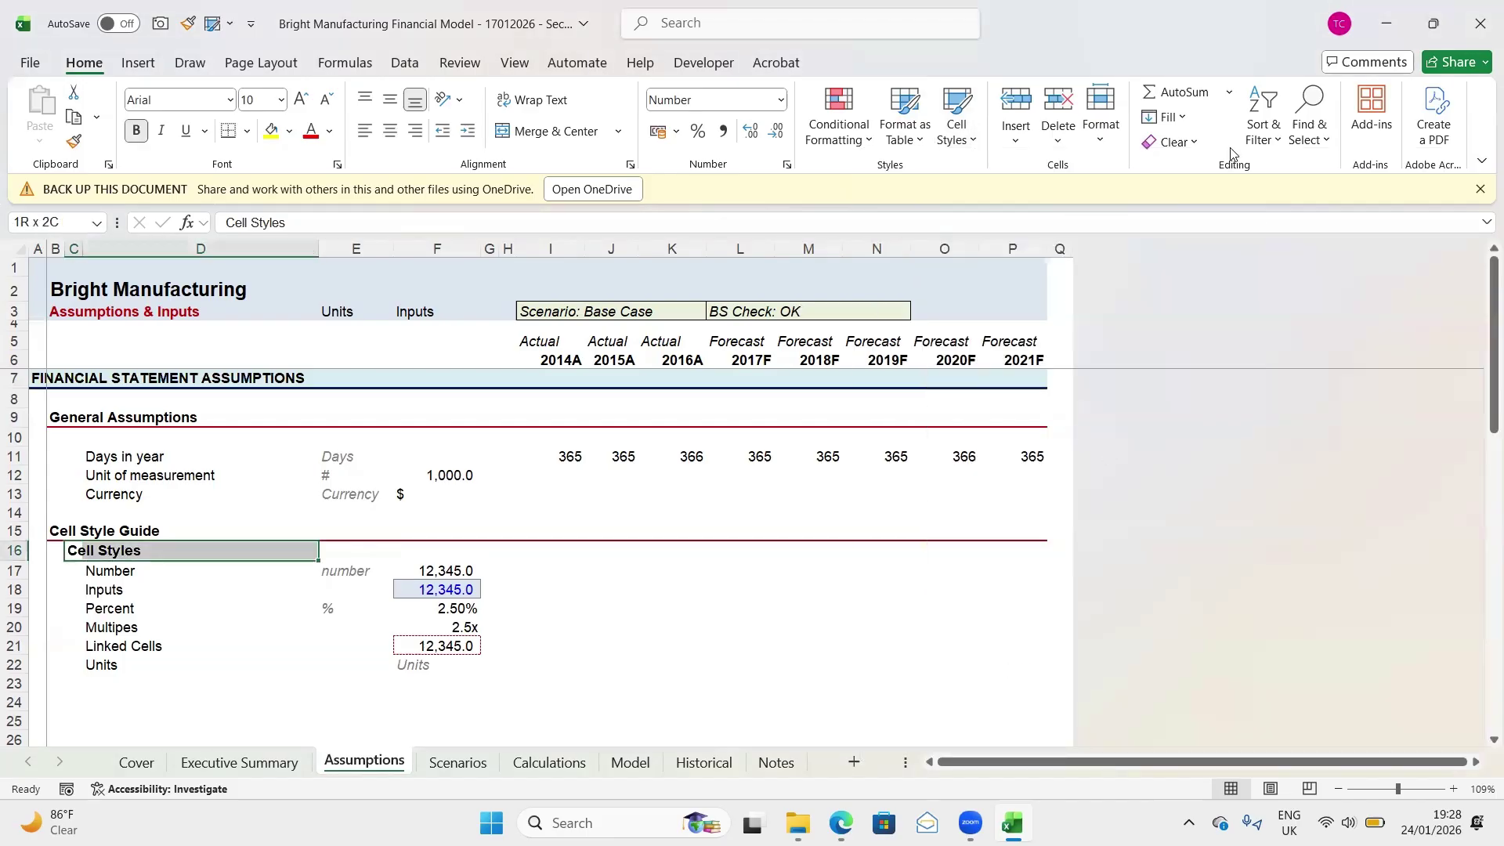
click(976, 145)
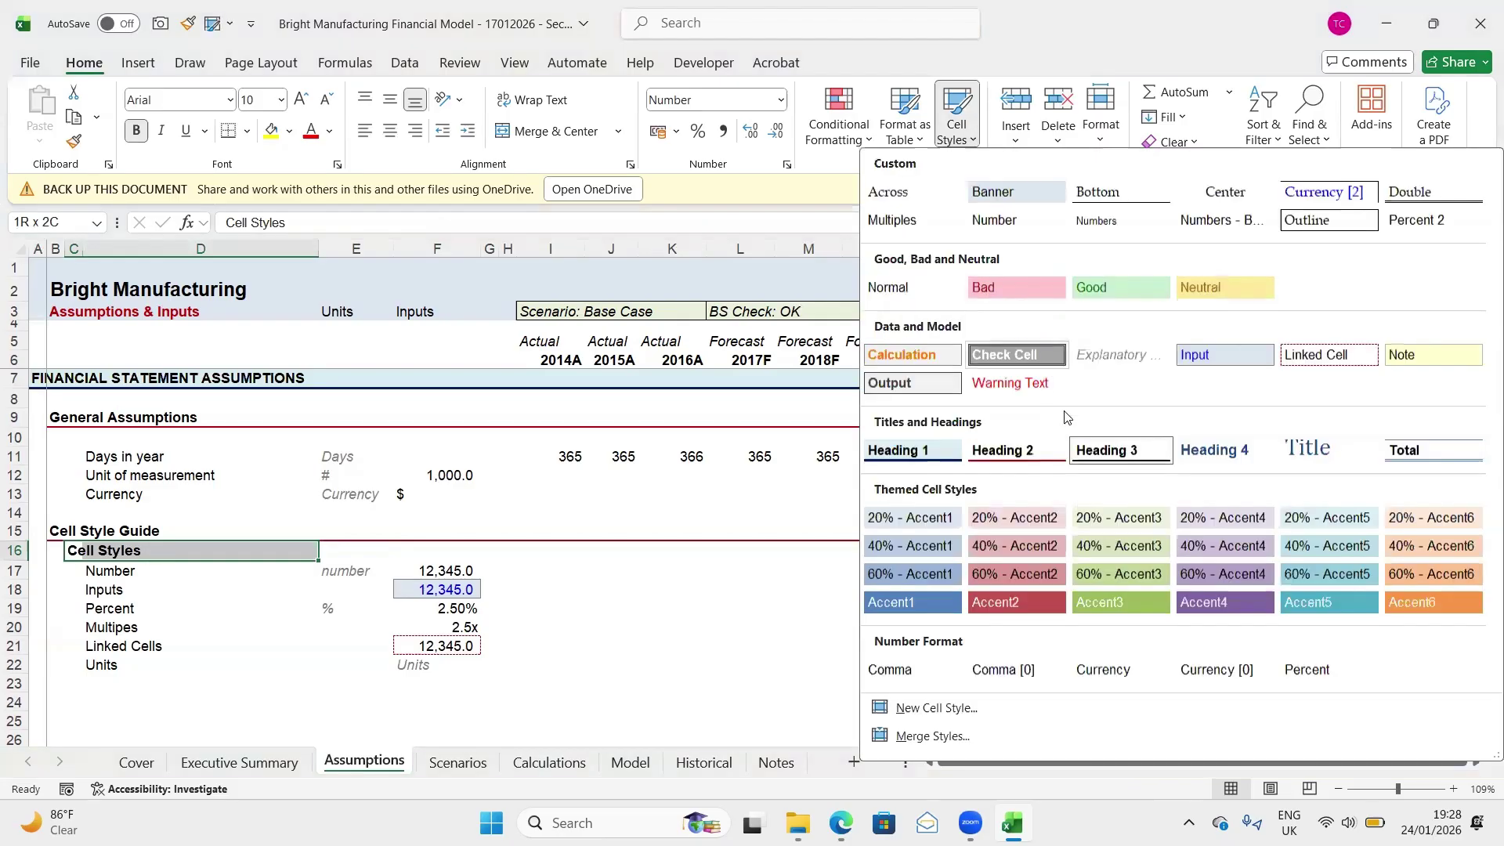
click(523, 548)
click(523, 548)
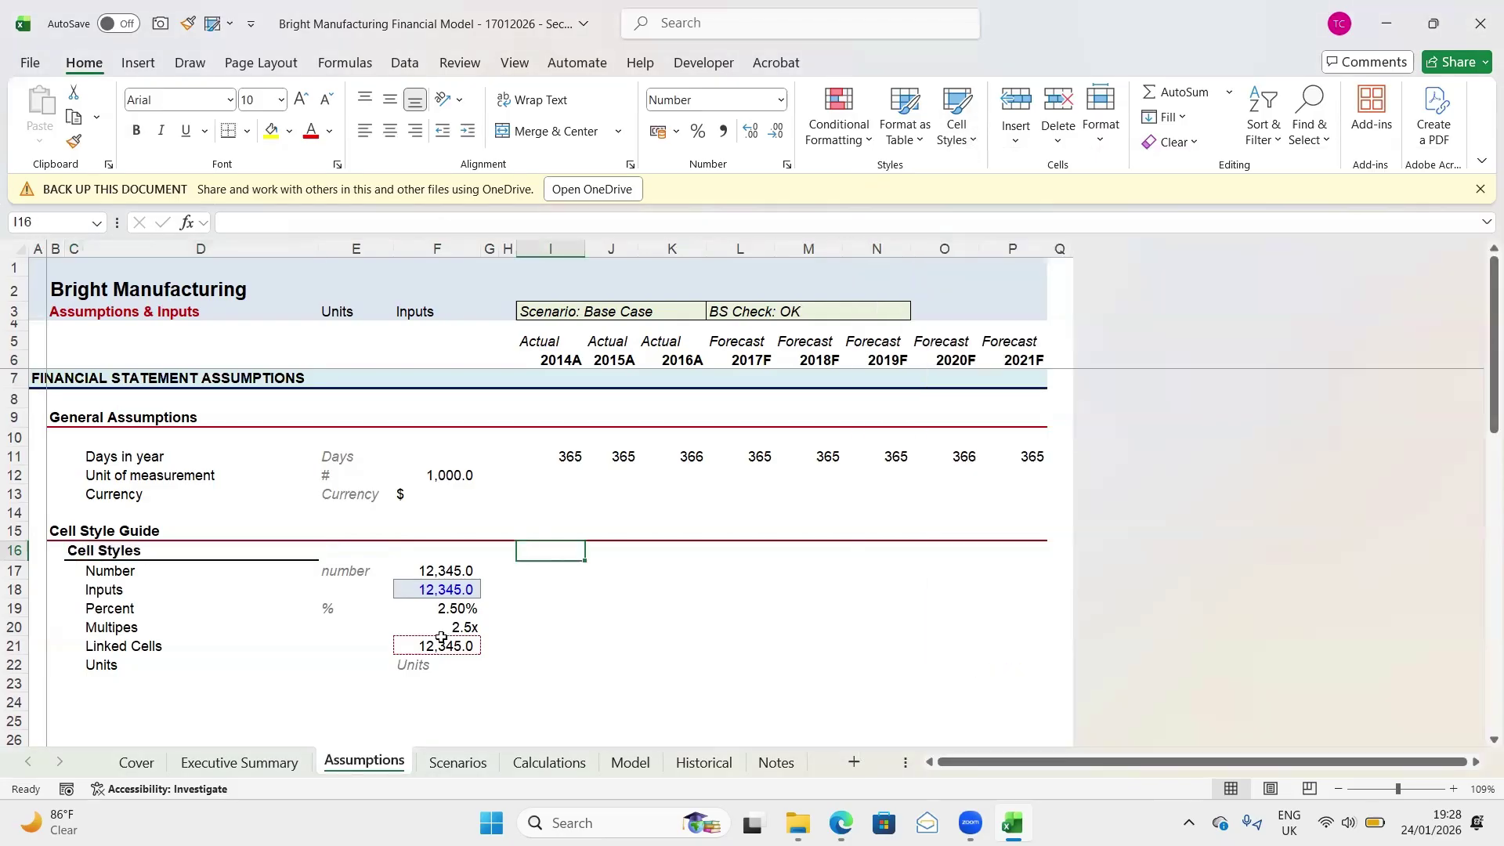
Add the label Heading 1 in D23 below Units
click(324, 703)
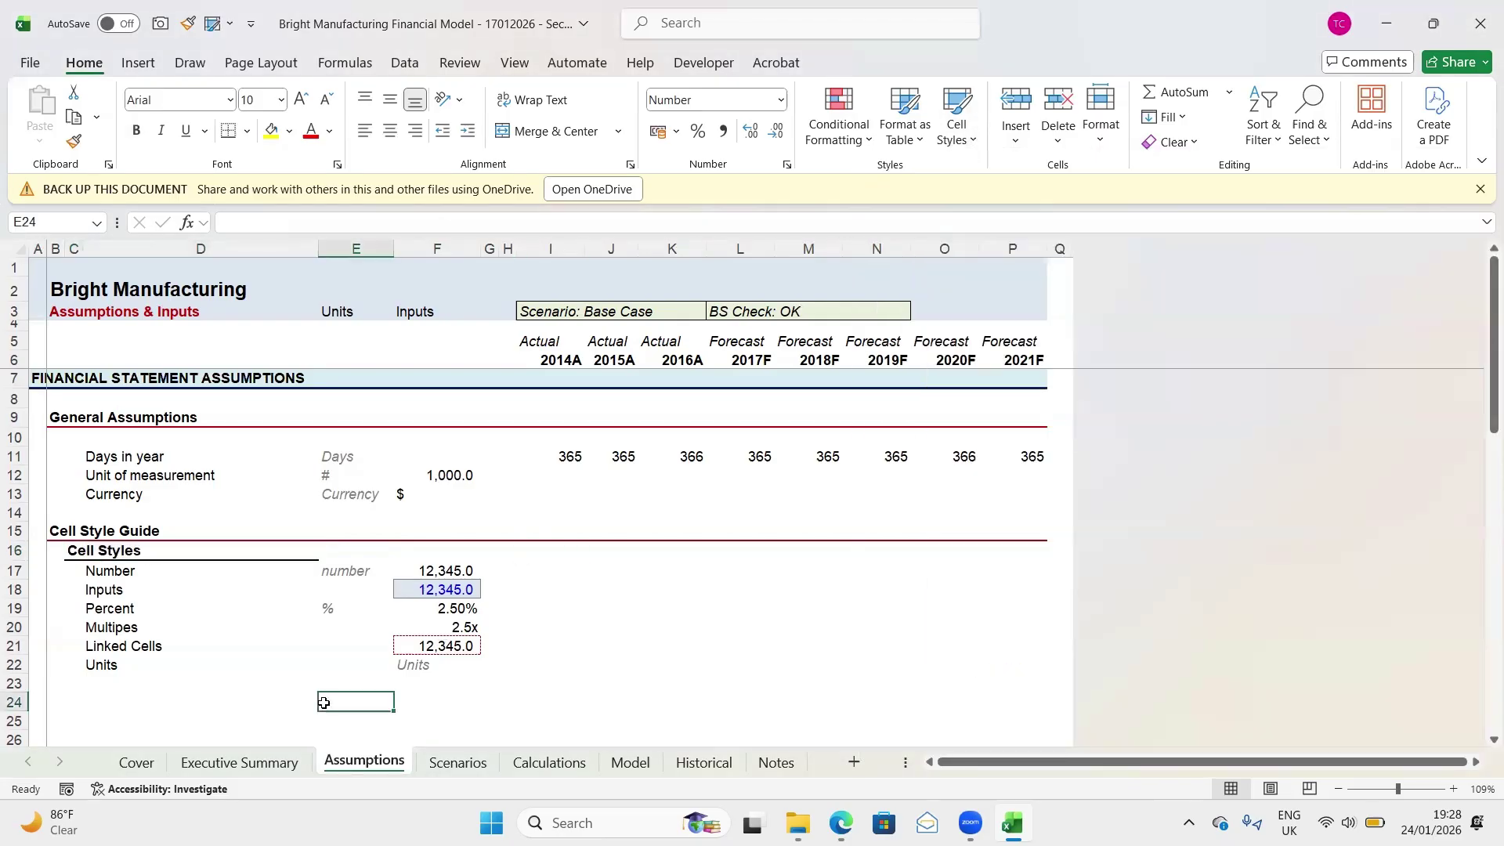
scroll(323, 703, down, 2)
scroll(322, 698, up, 1)
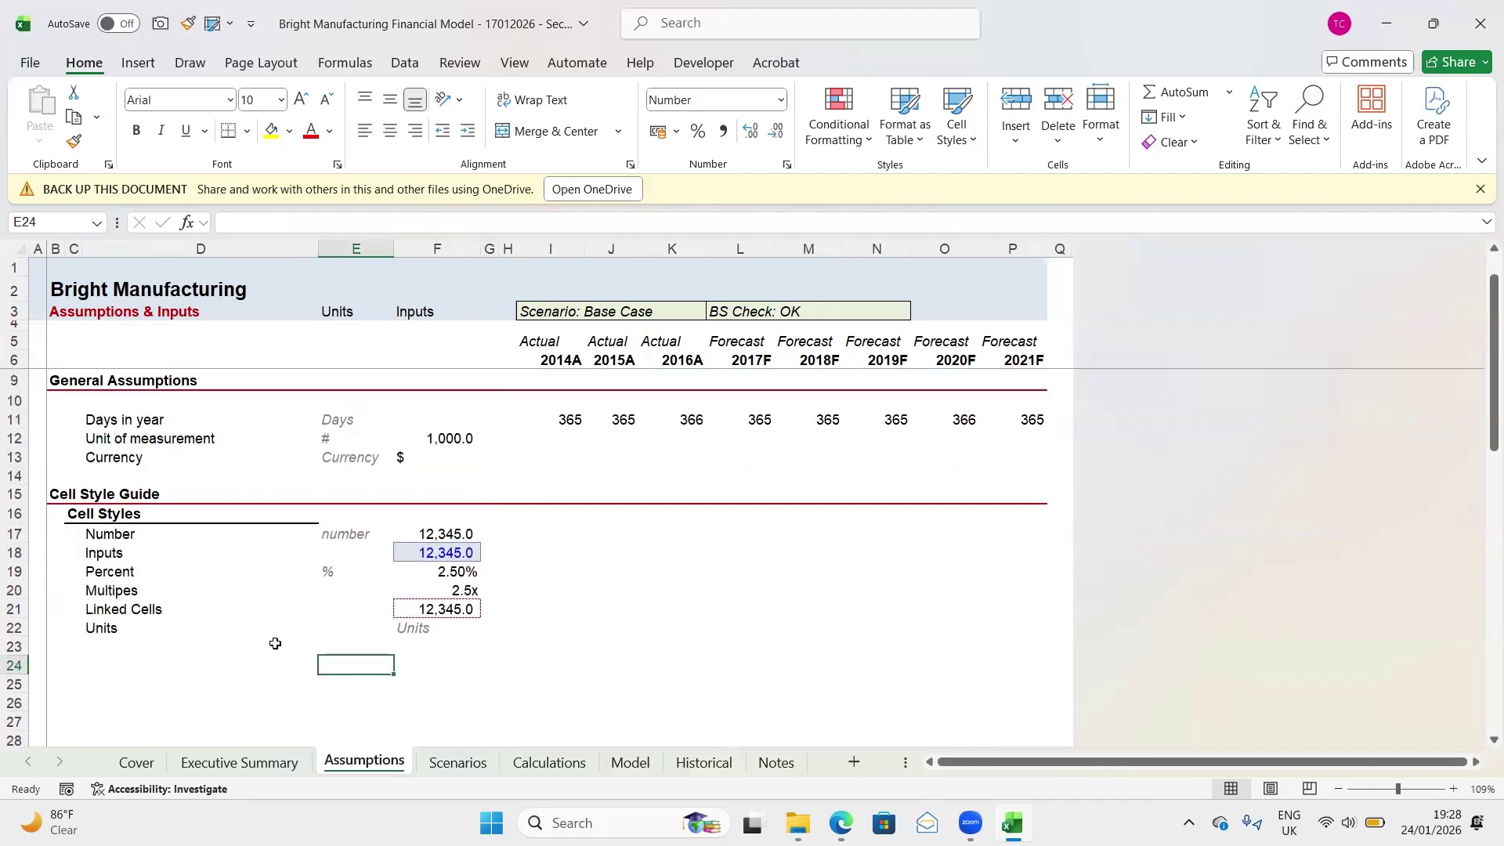
click(101, 642)
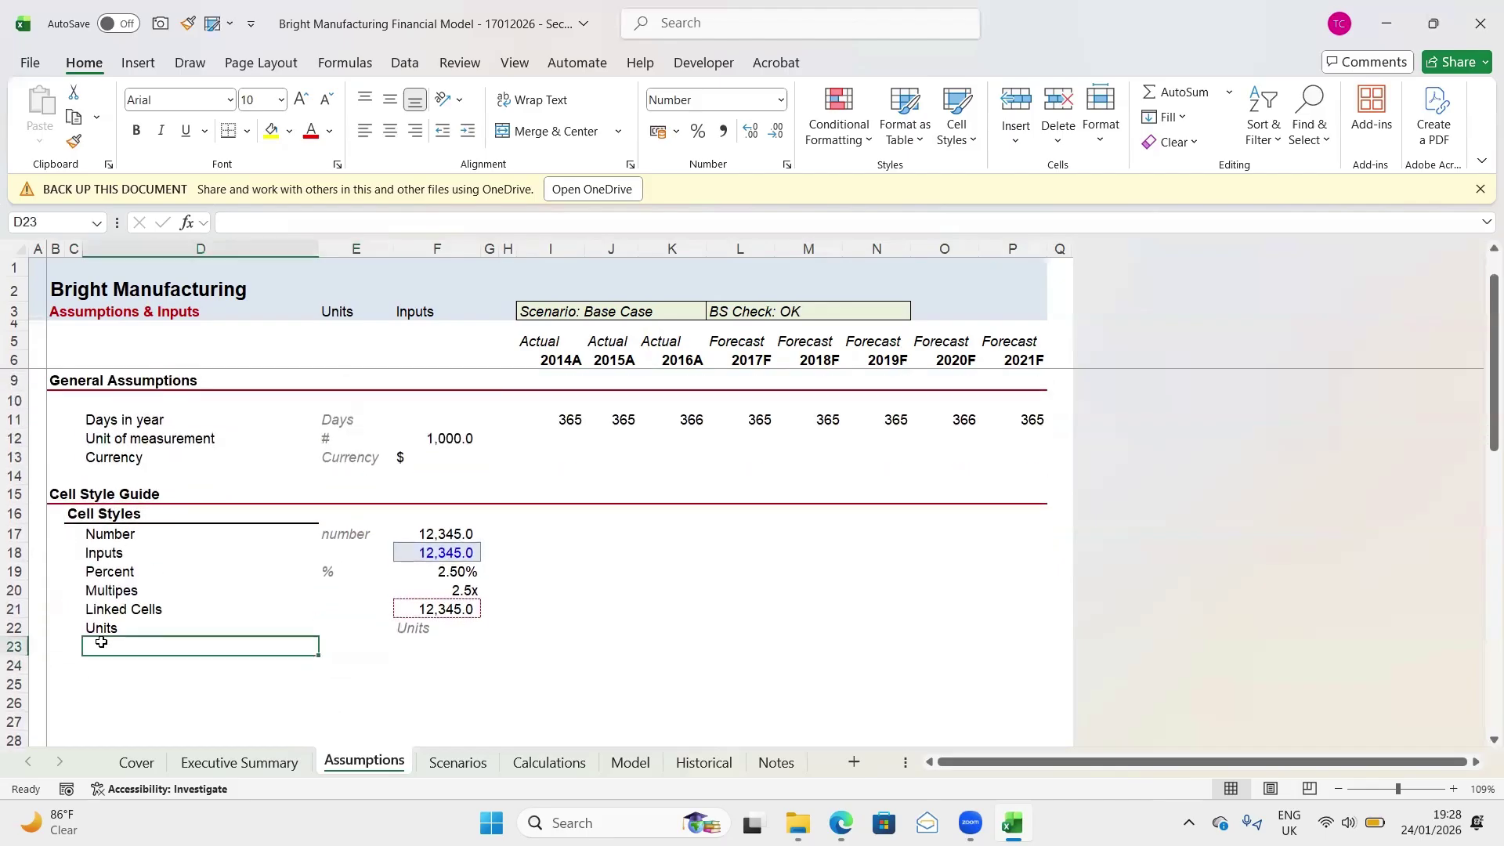
text(Heading 1)
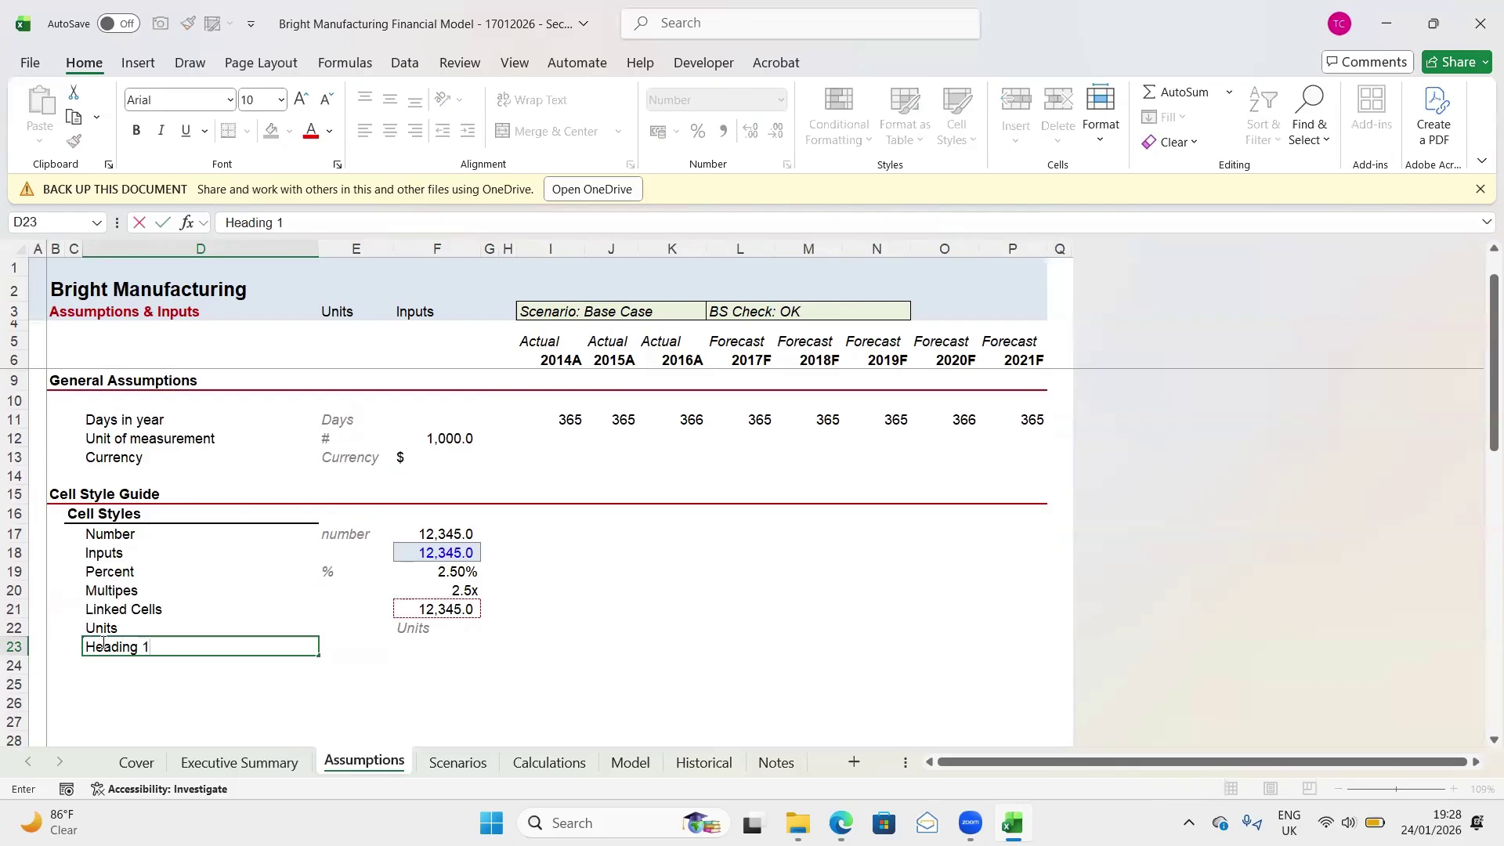
key(Tab)
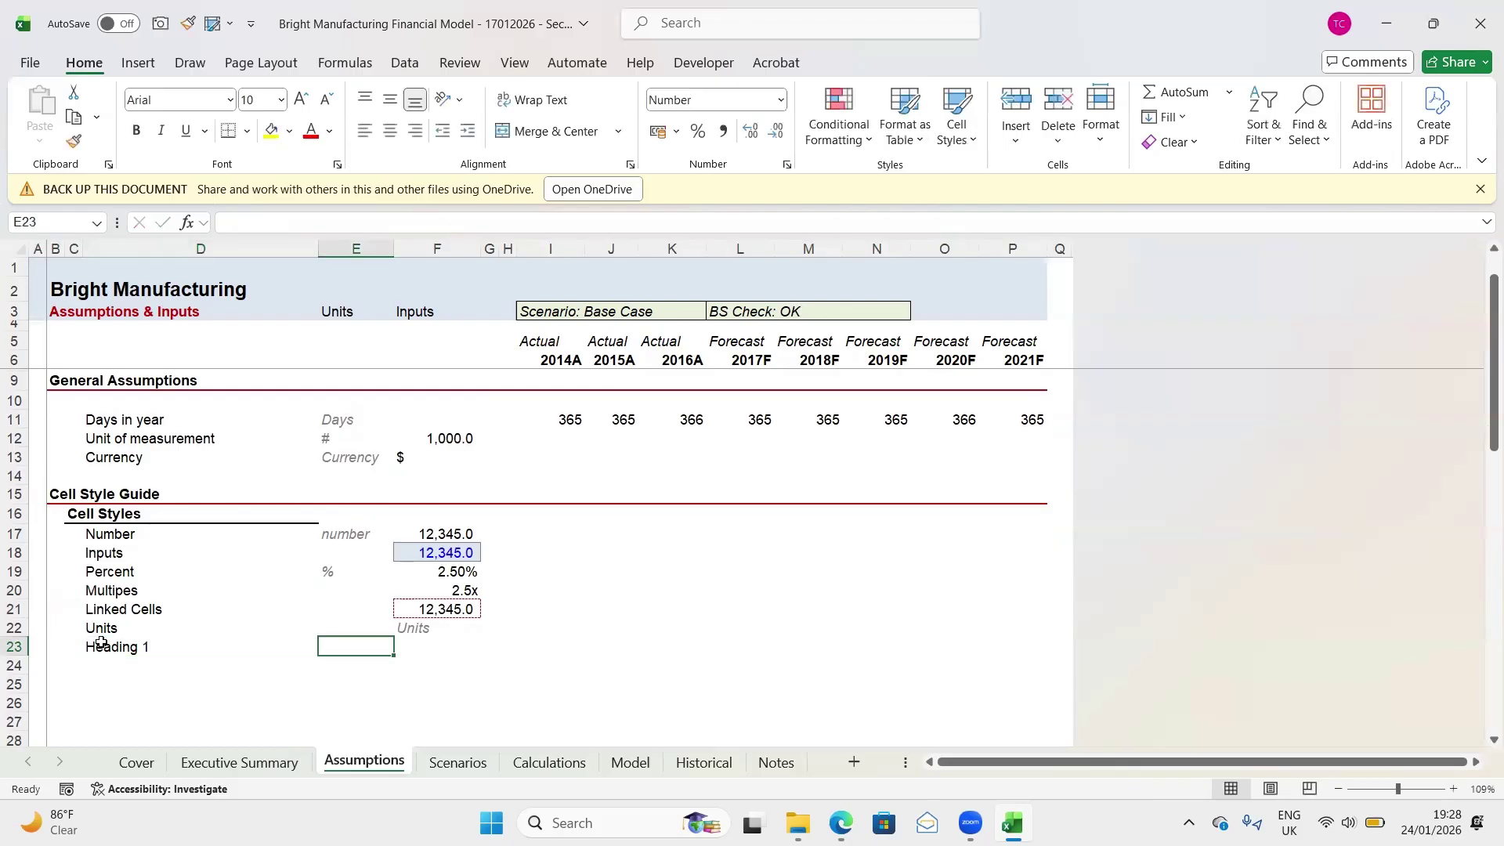
Enter Heading 1 in F23 as the sample text for that style
key(Tab)
text(Head)
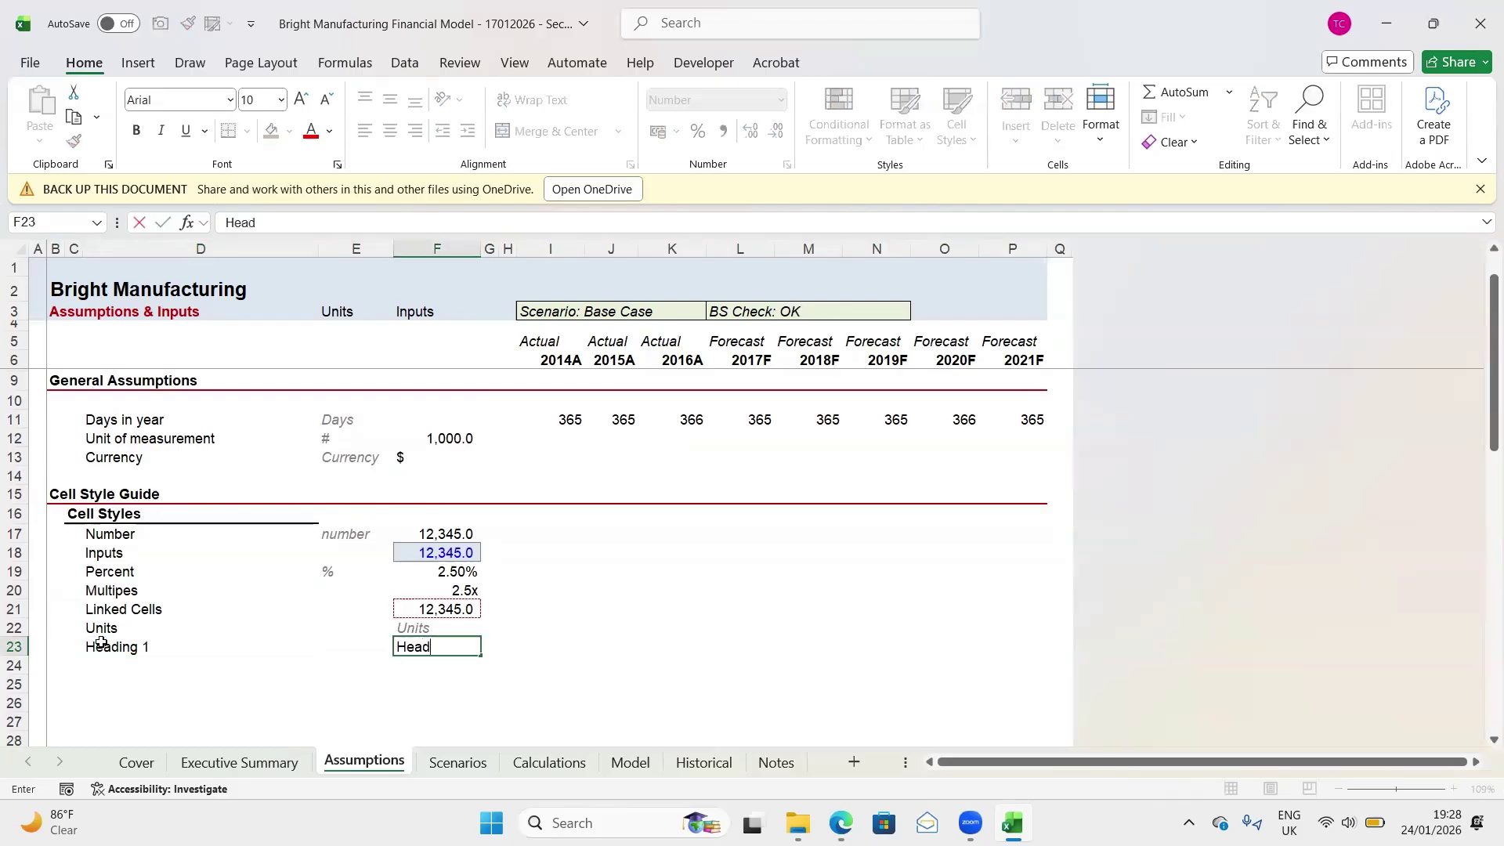
text(ing)
key(Return)
key(Up)
key(Right)
key(Right)
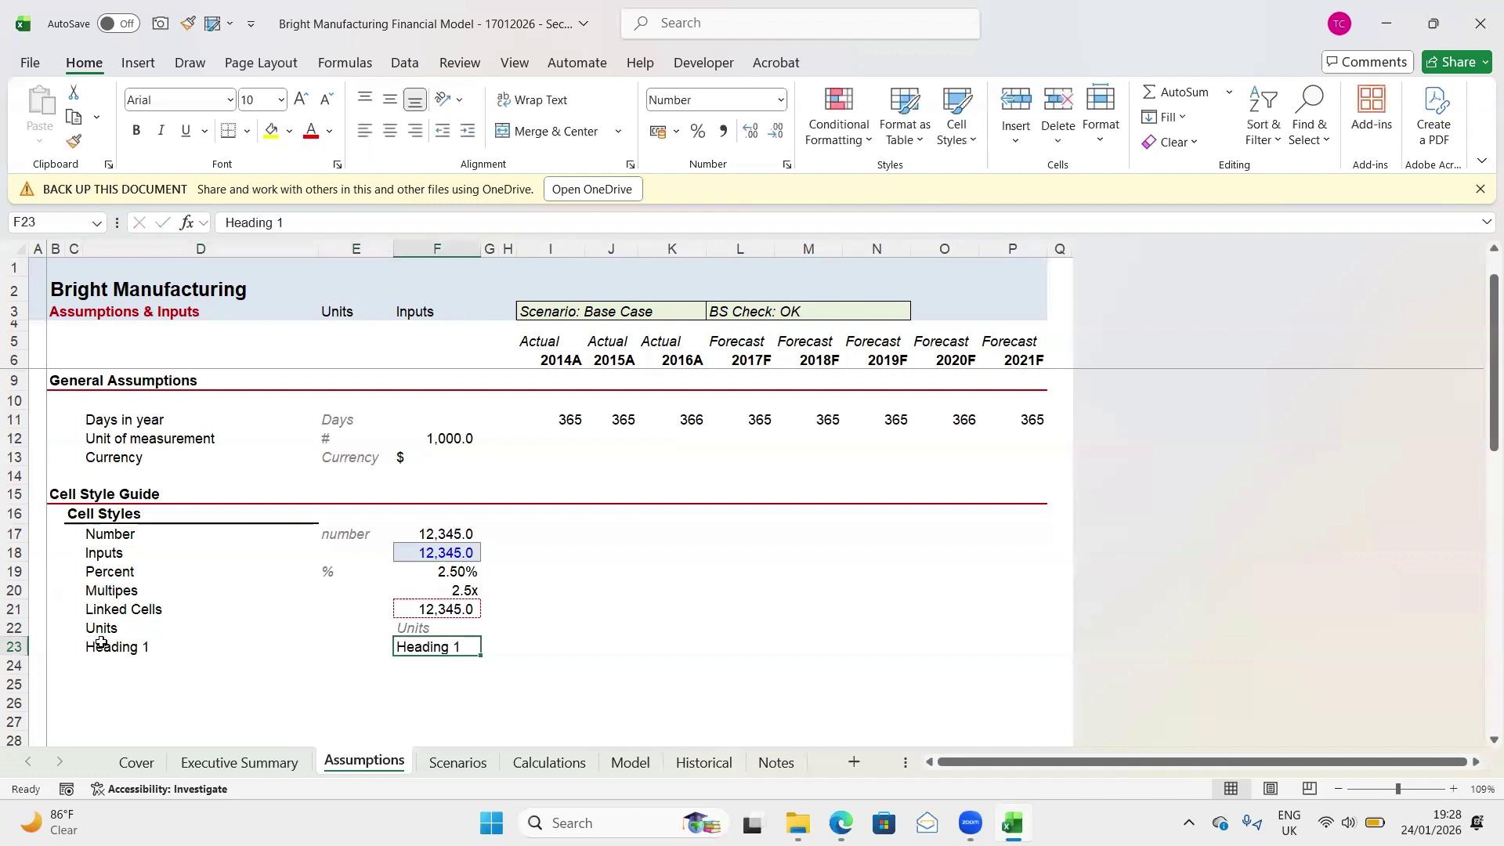
Review the border, font and fill settings of the Heading 1 cell style without changing them
key(alt)
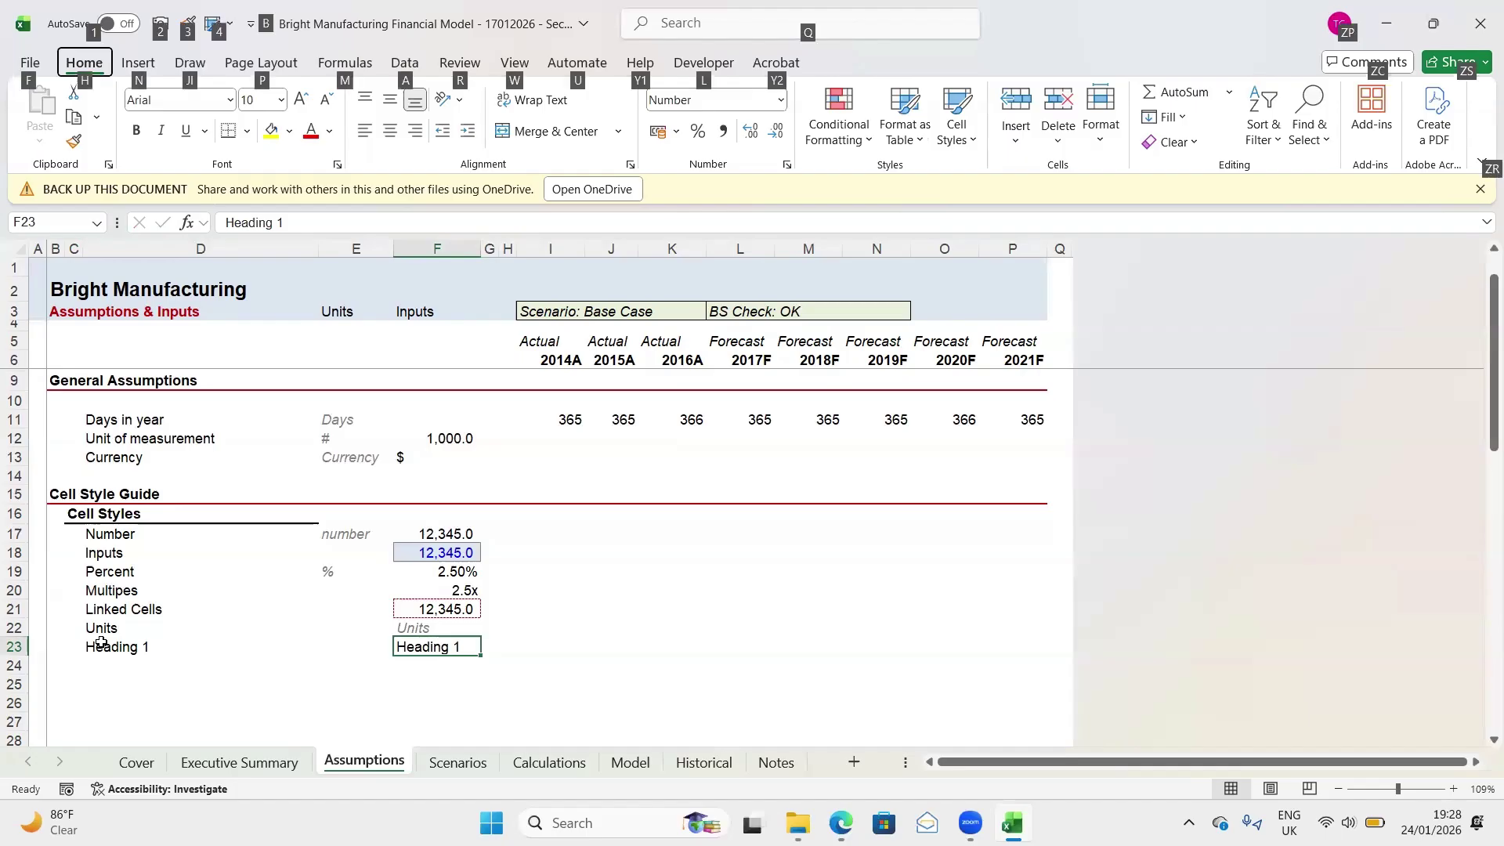
key(h)
key(j)
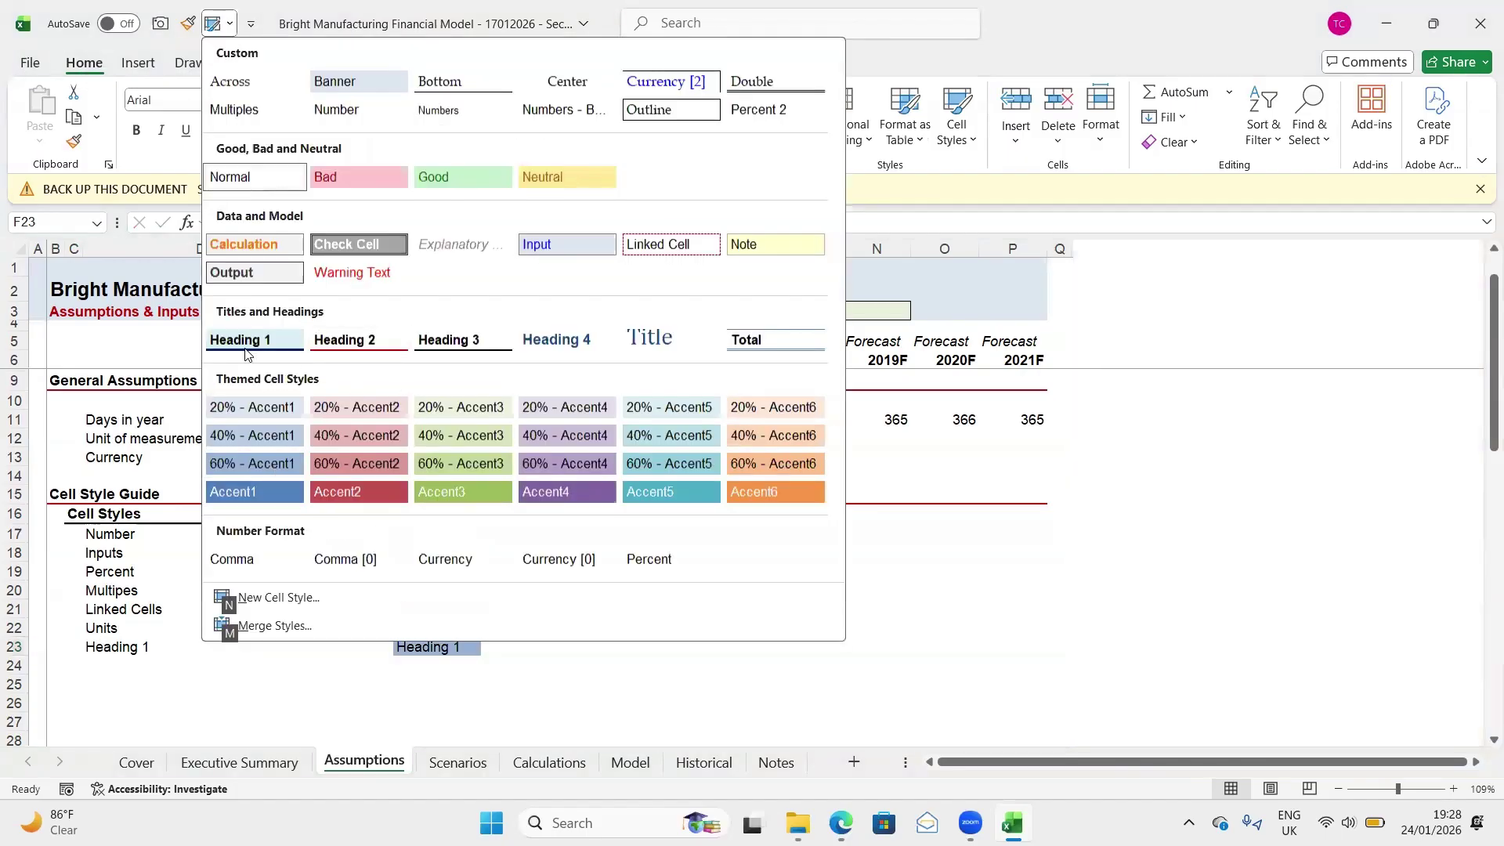
right_click(233, 345)
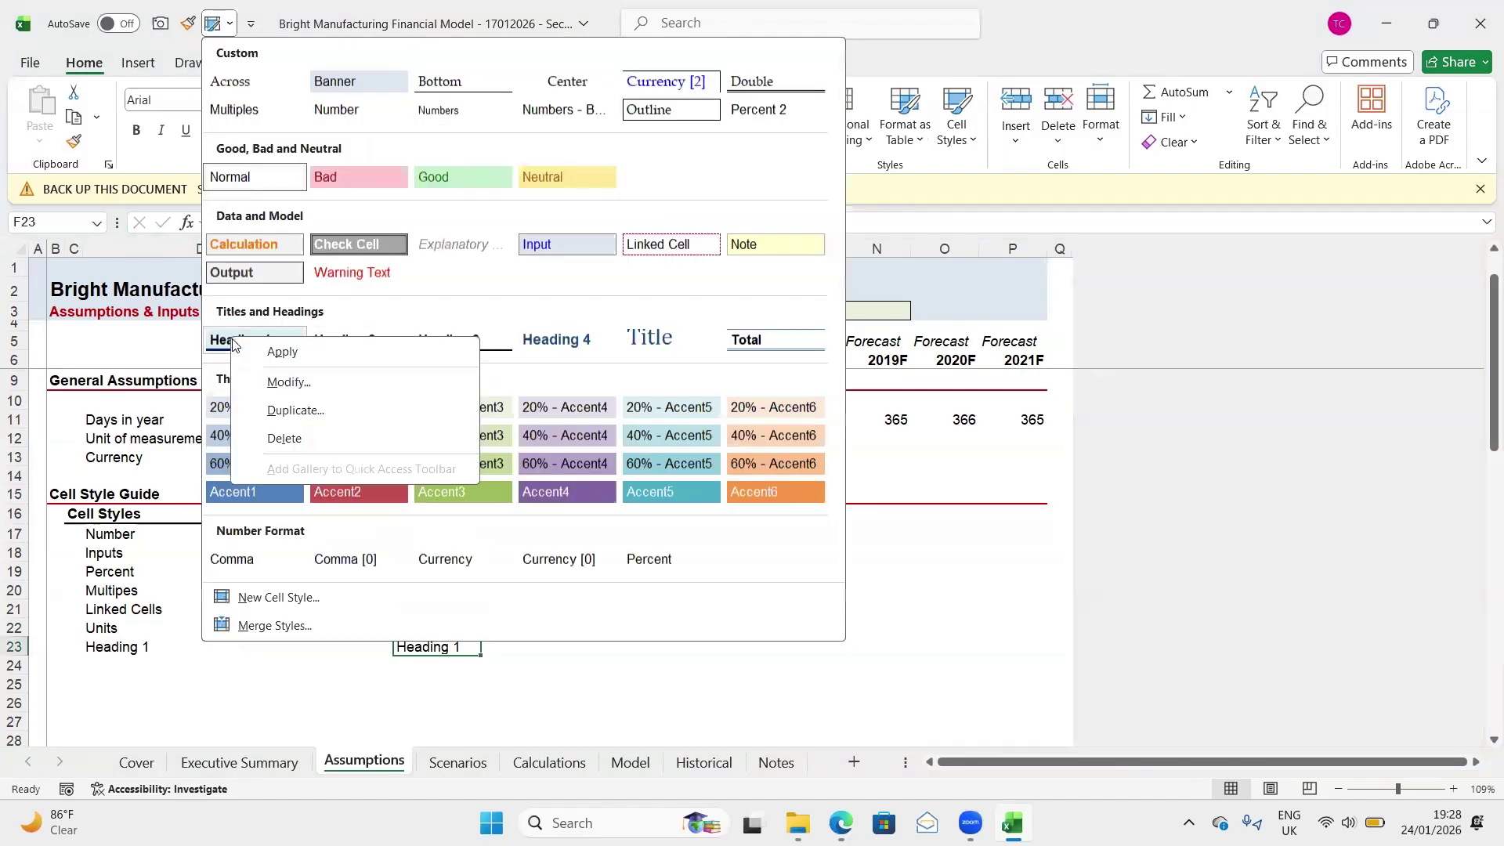
click(289, 384)
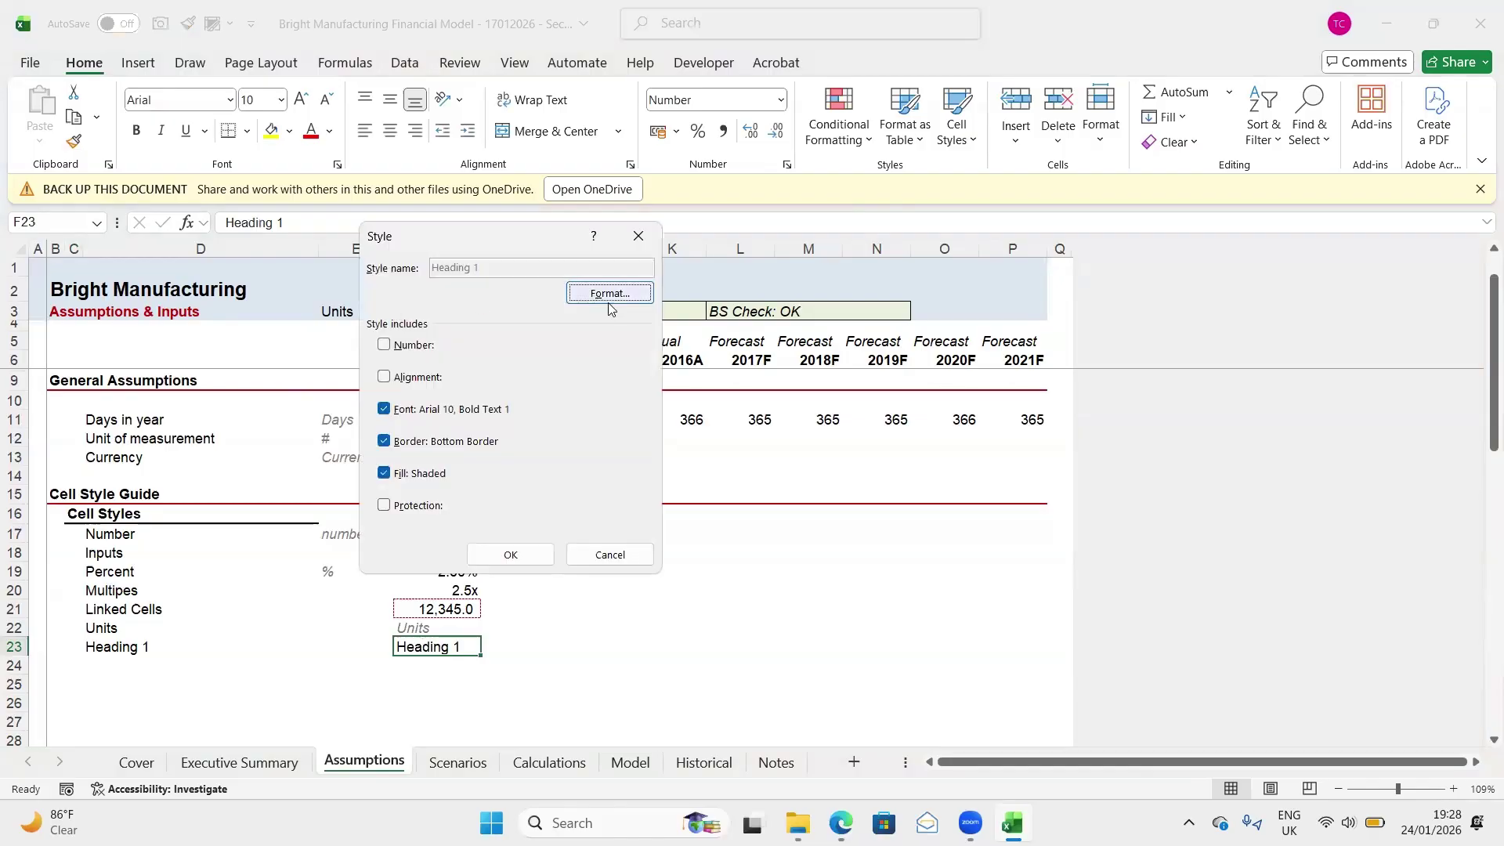
click(609, 294)
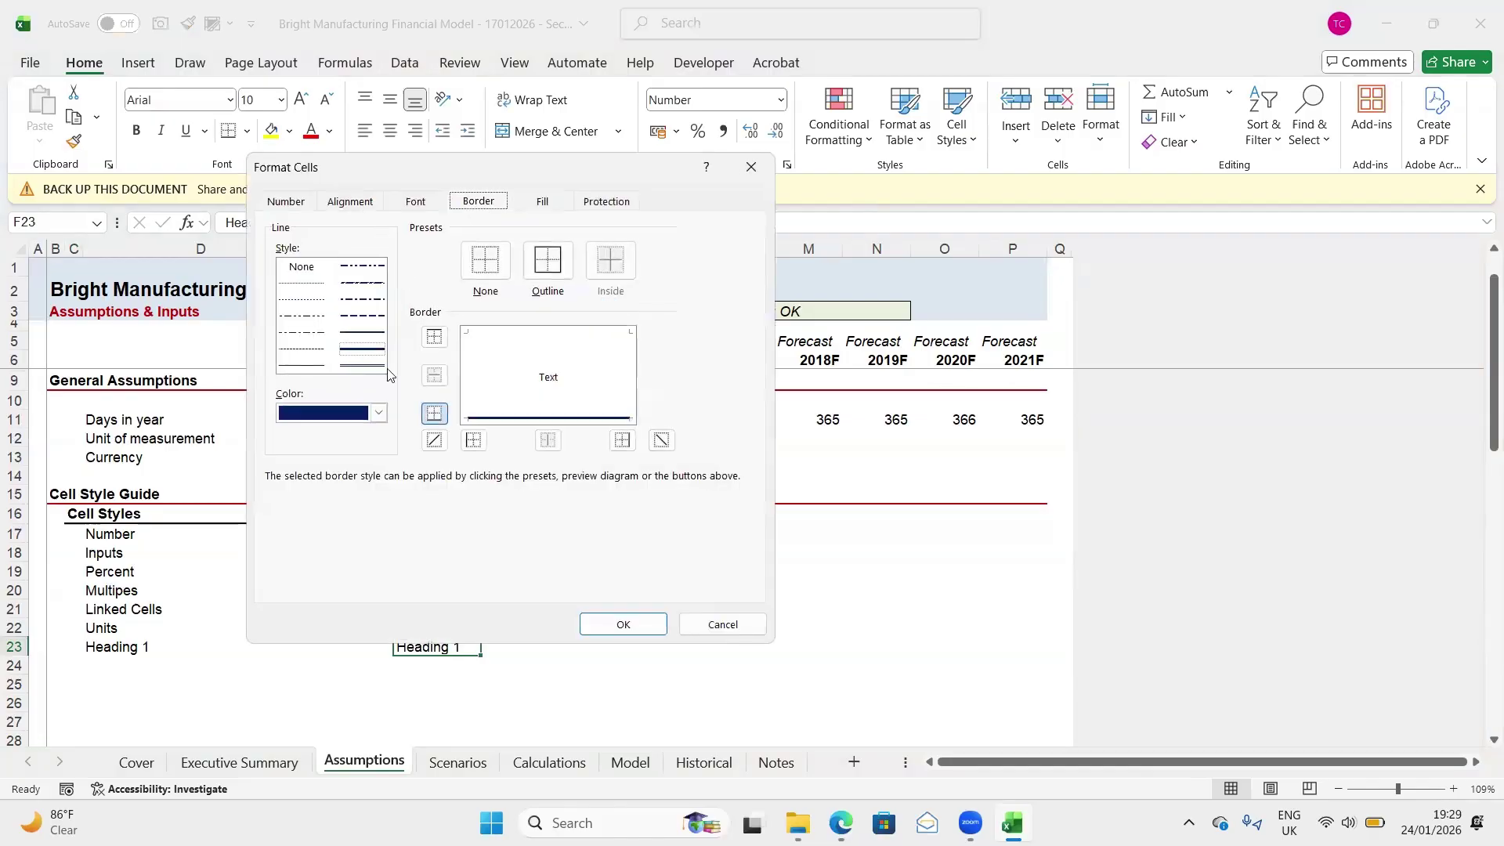
click(410, 200)
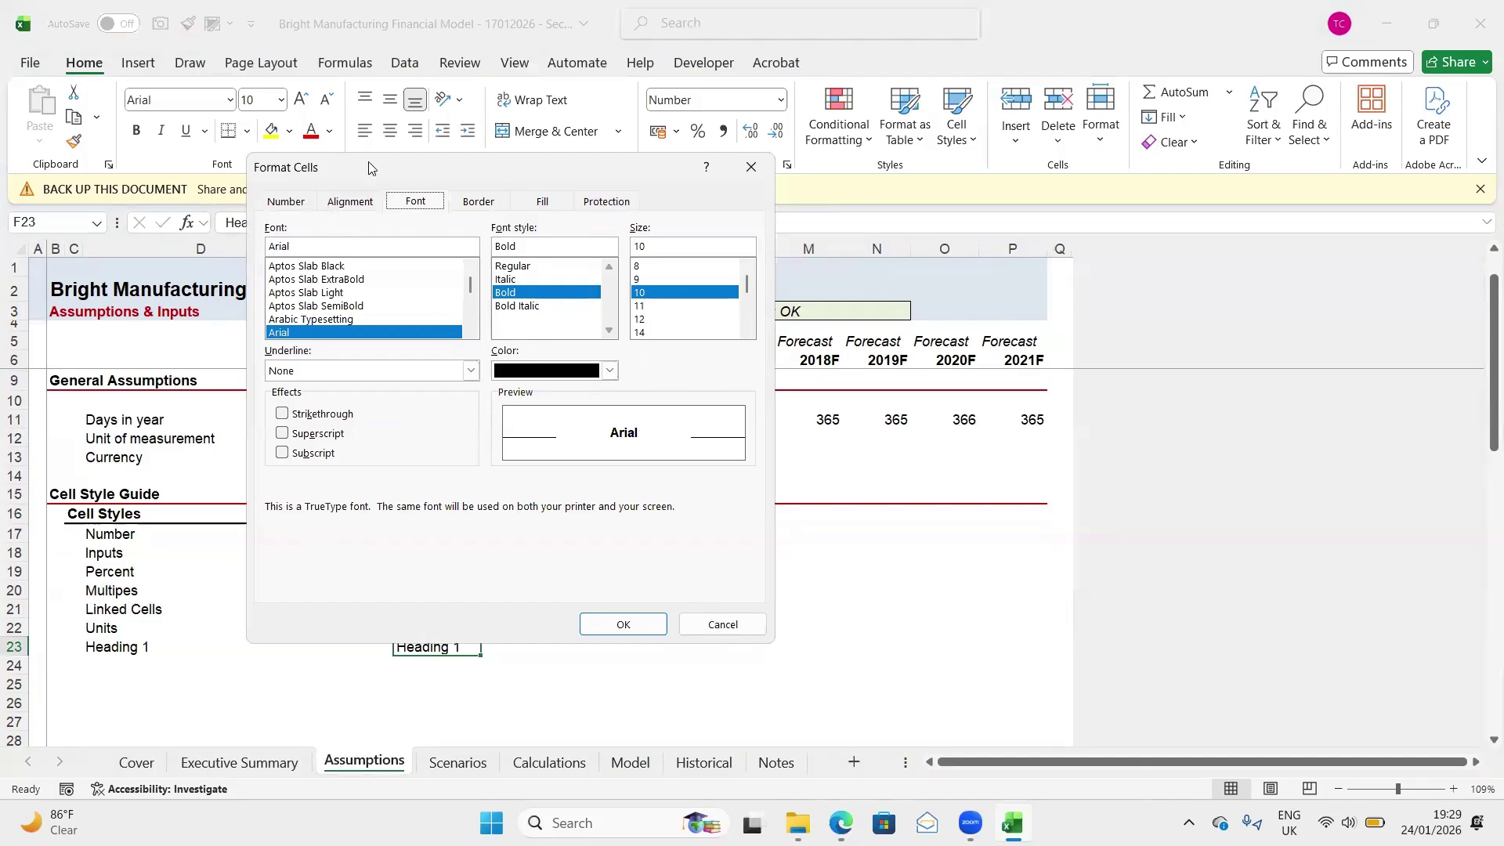
click(461, 206)
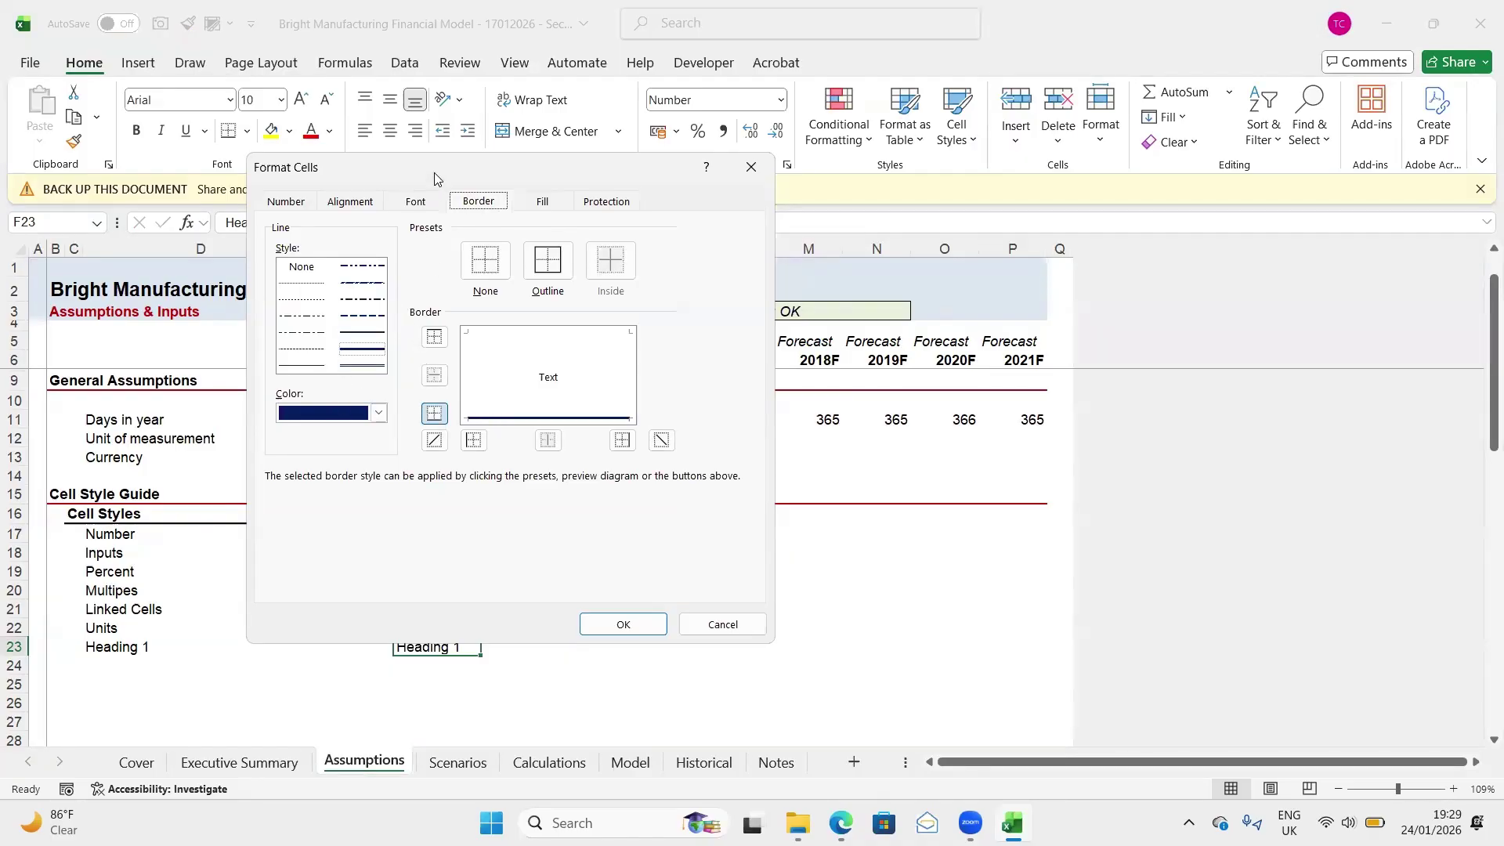
click(543, 202)
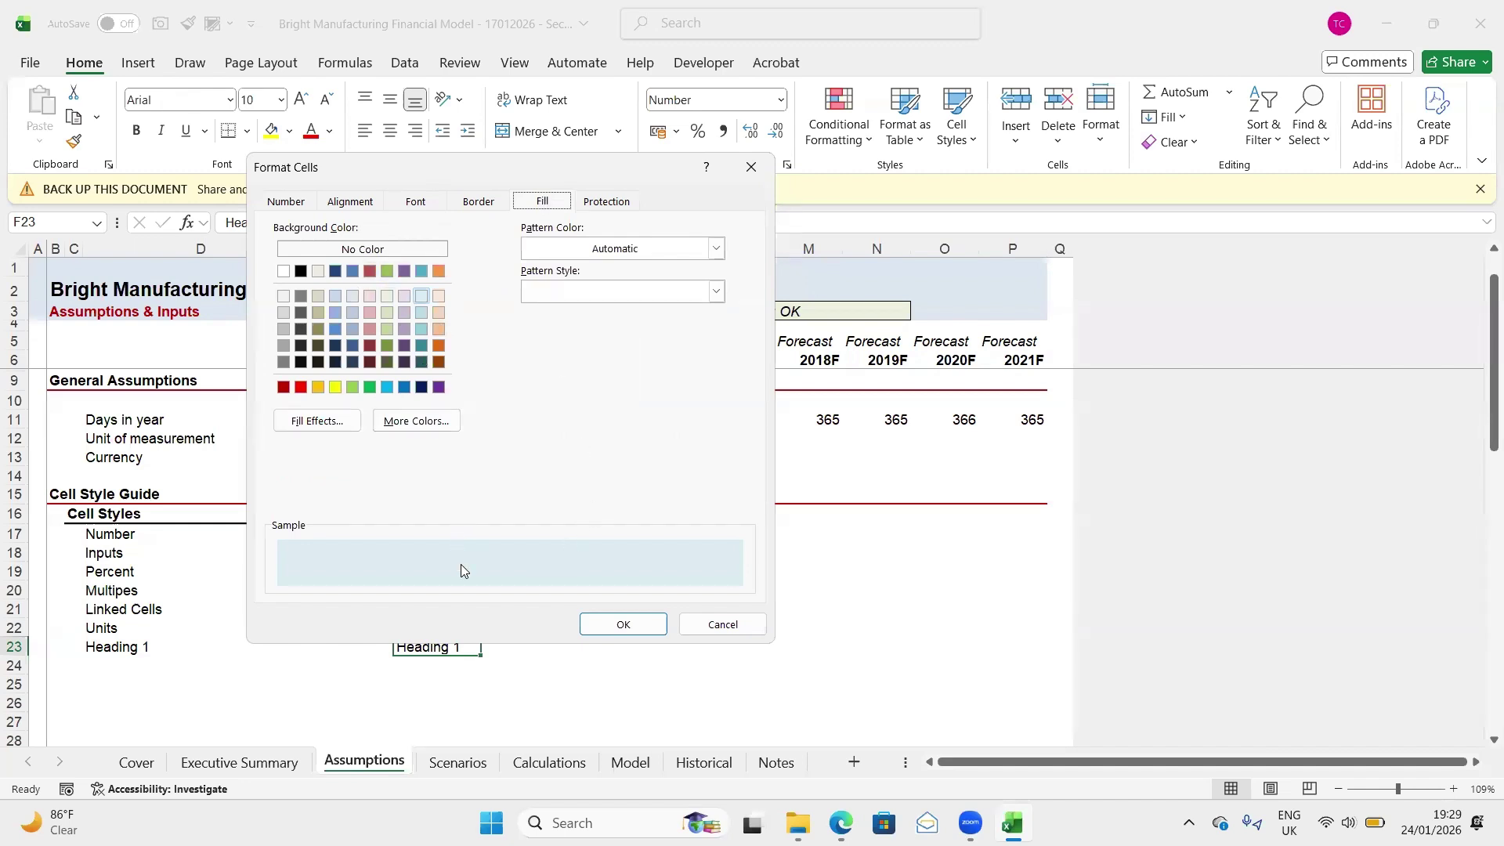
click(622, 624)
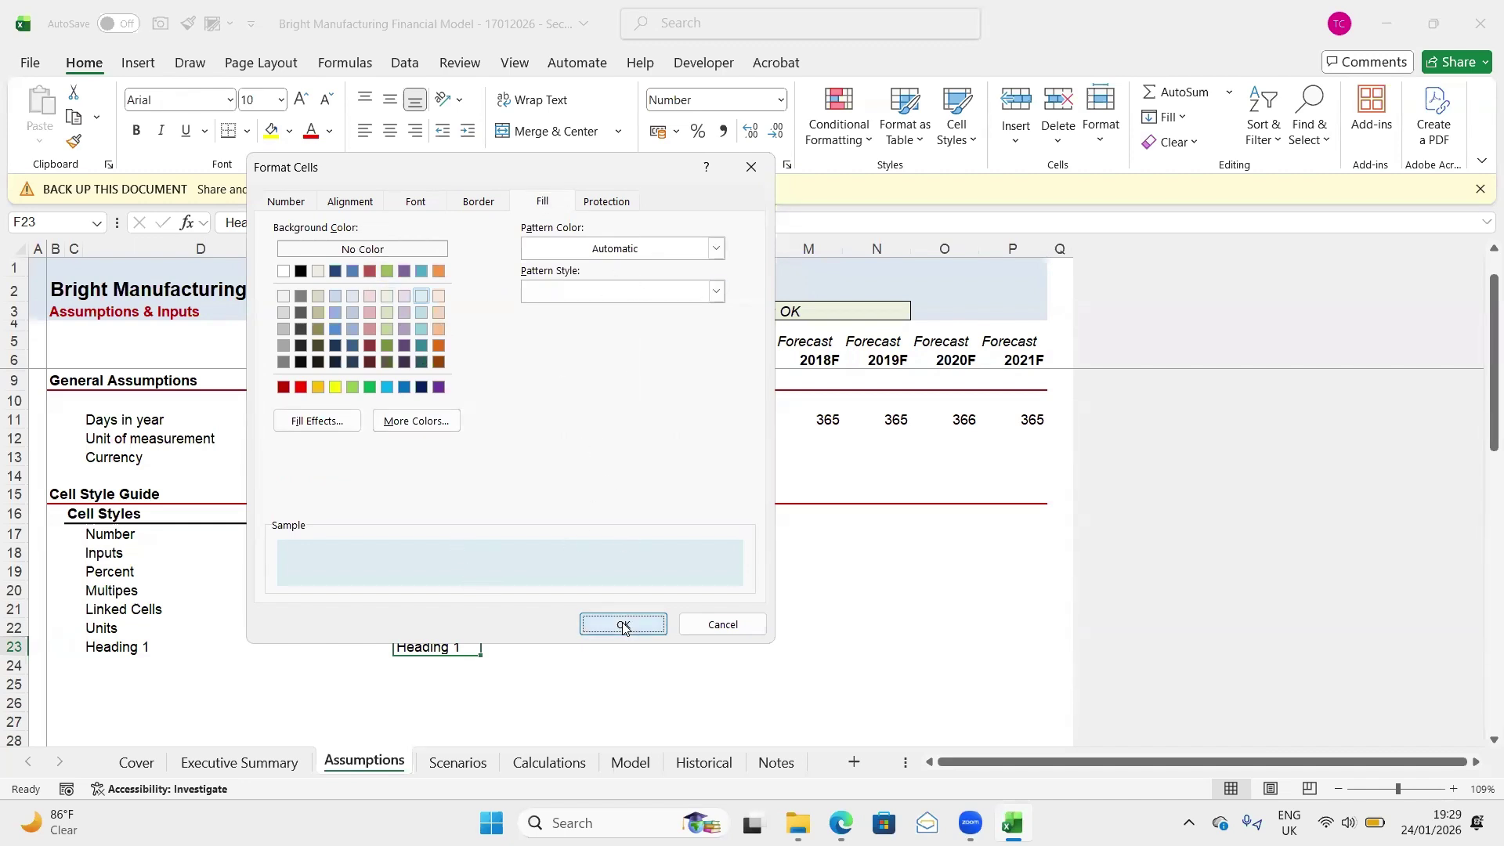
click(507, 556)
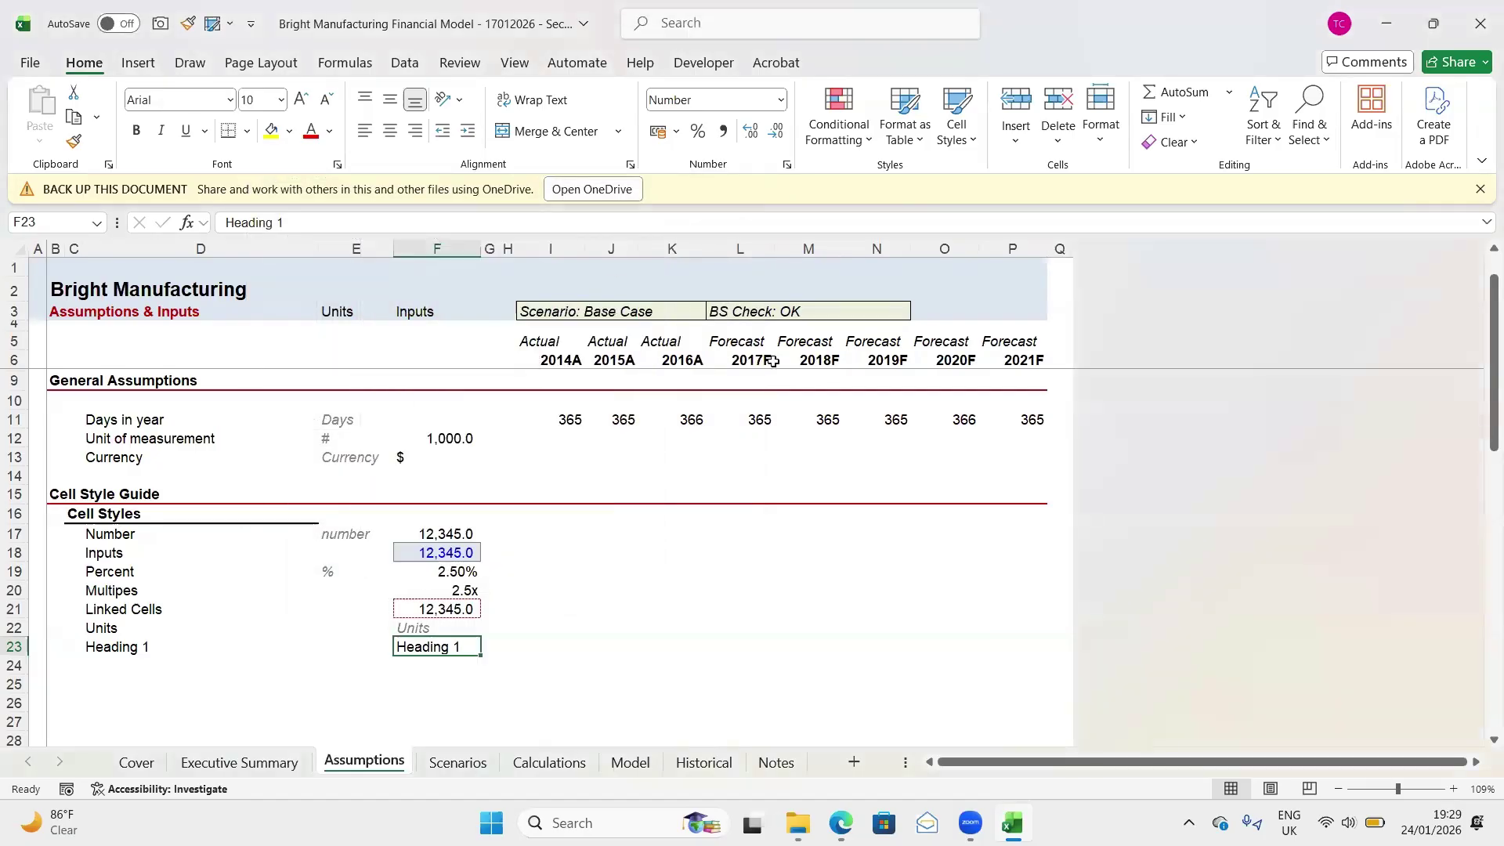
key(alt)
key(1)
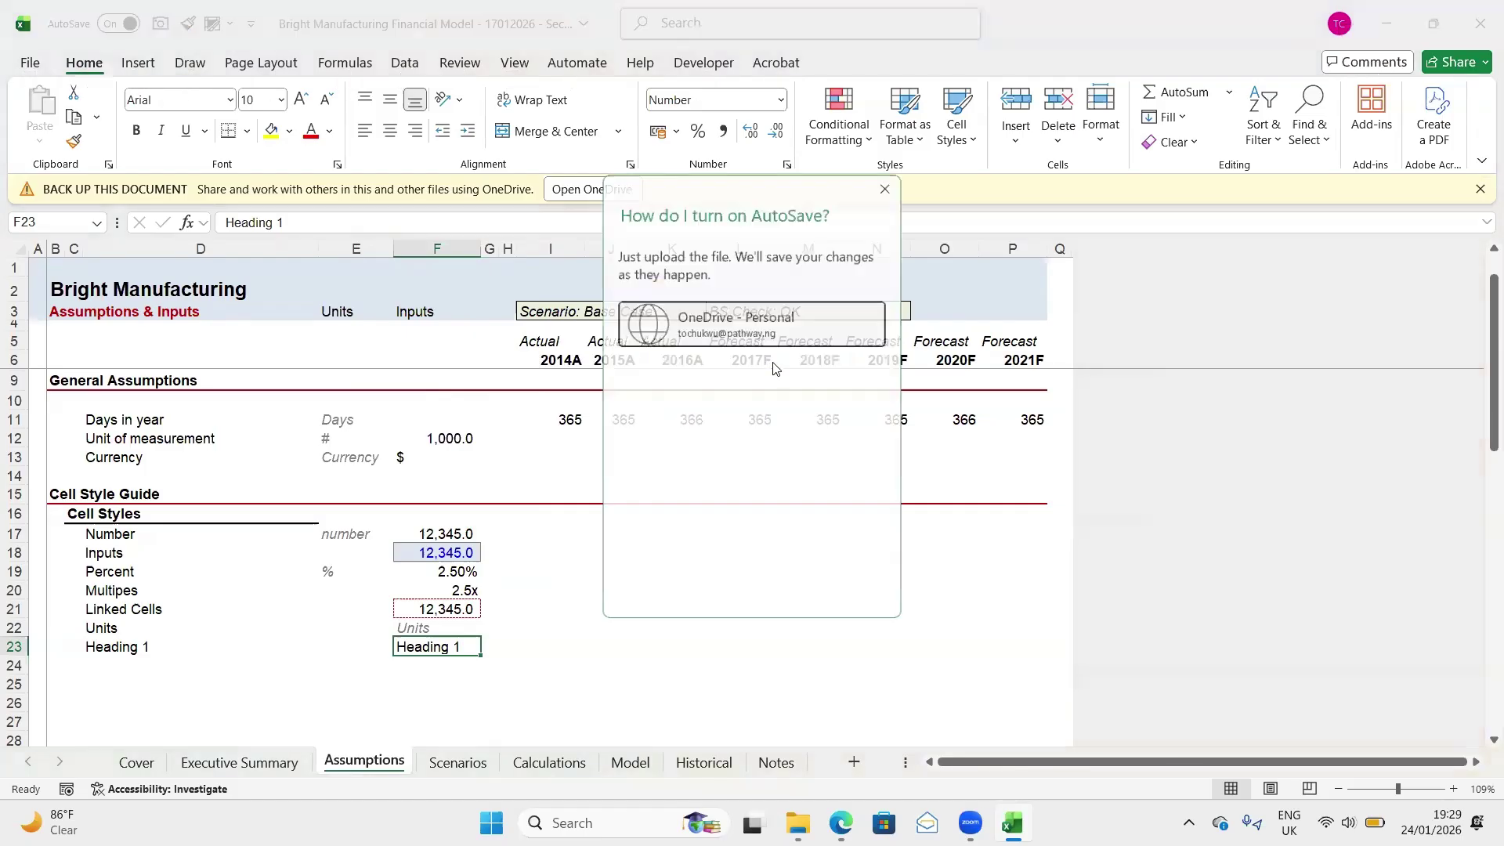
key(Escape)
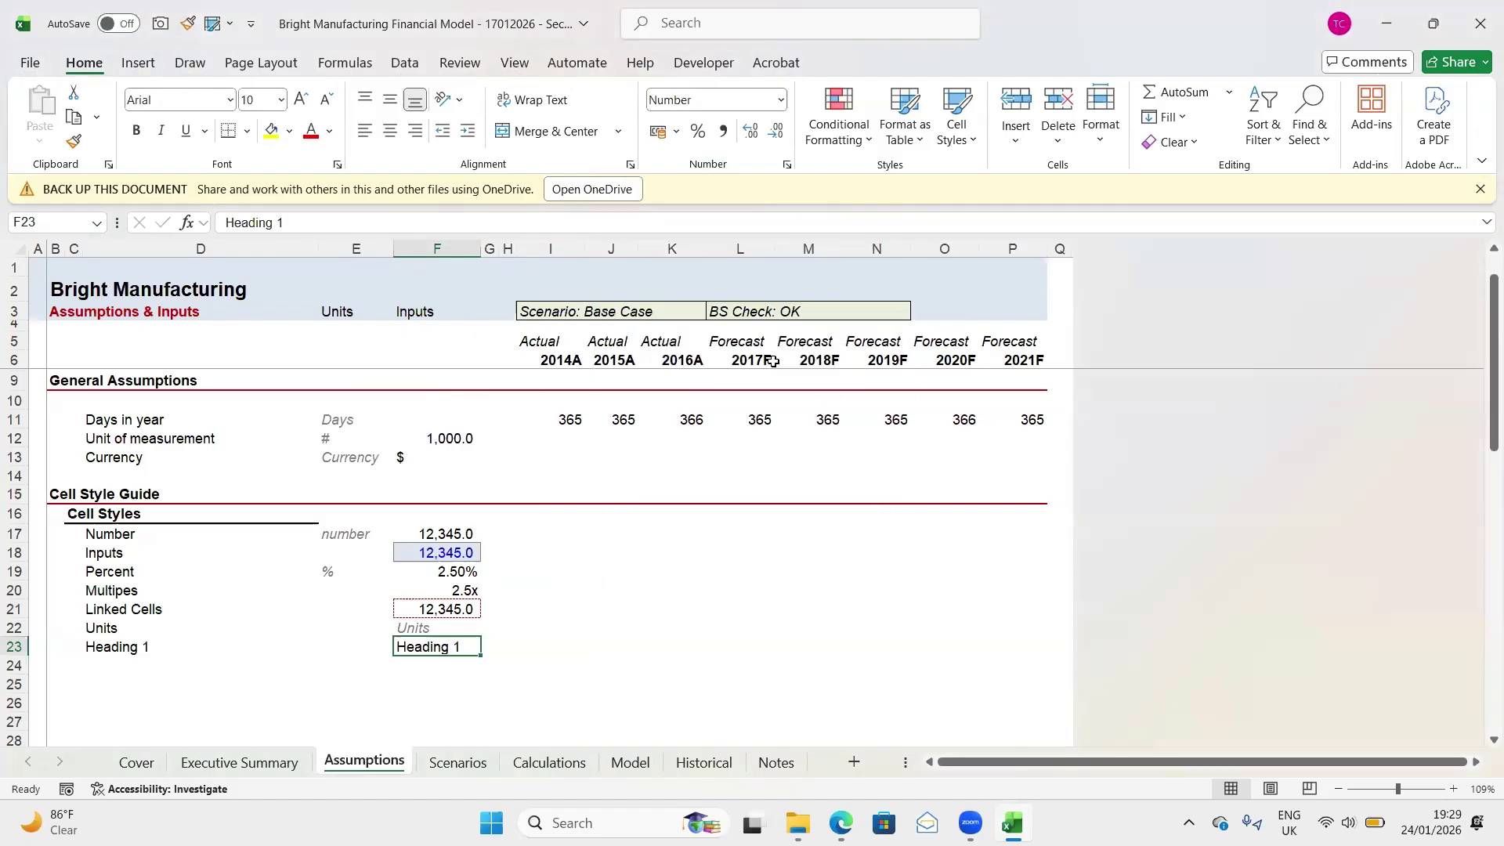
Apply the Heading 1 cell style to the sample text in F23
key(alt)
key(4)
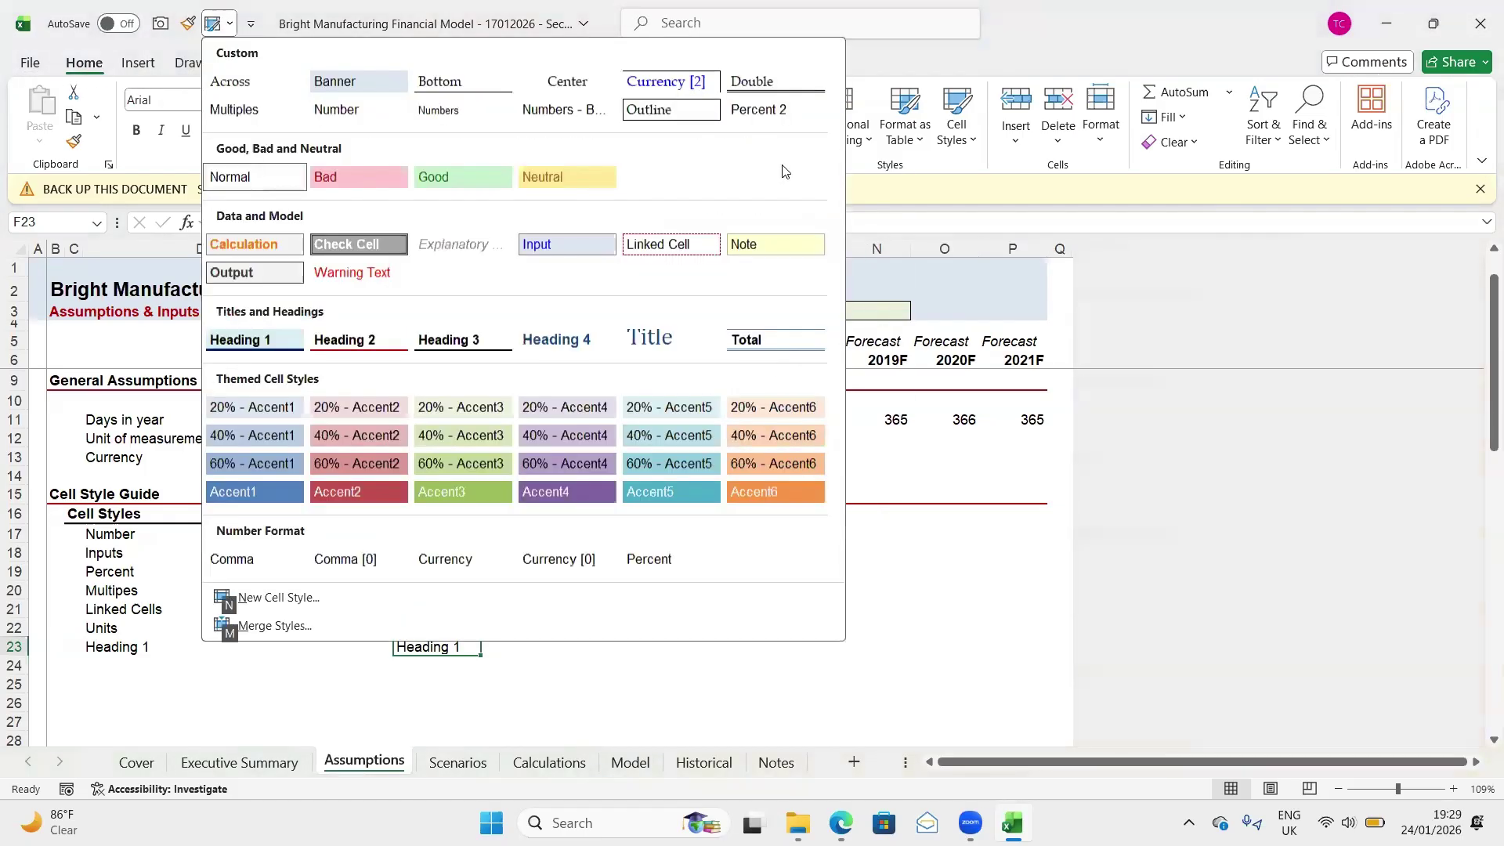
click(272, 350)
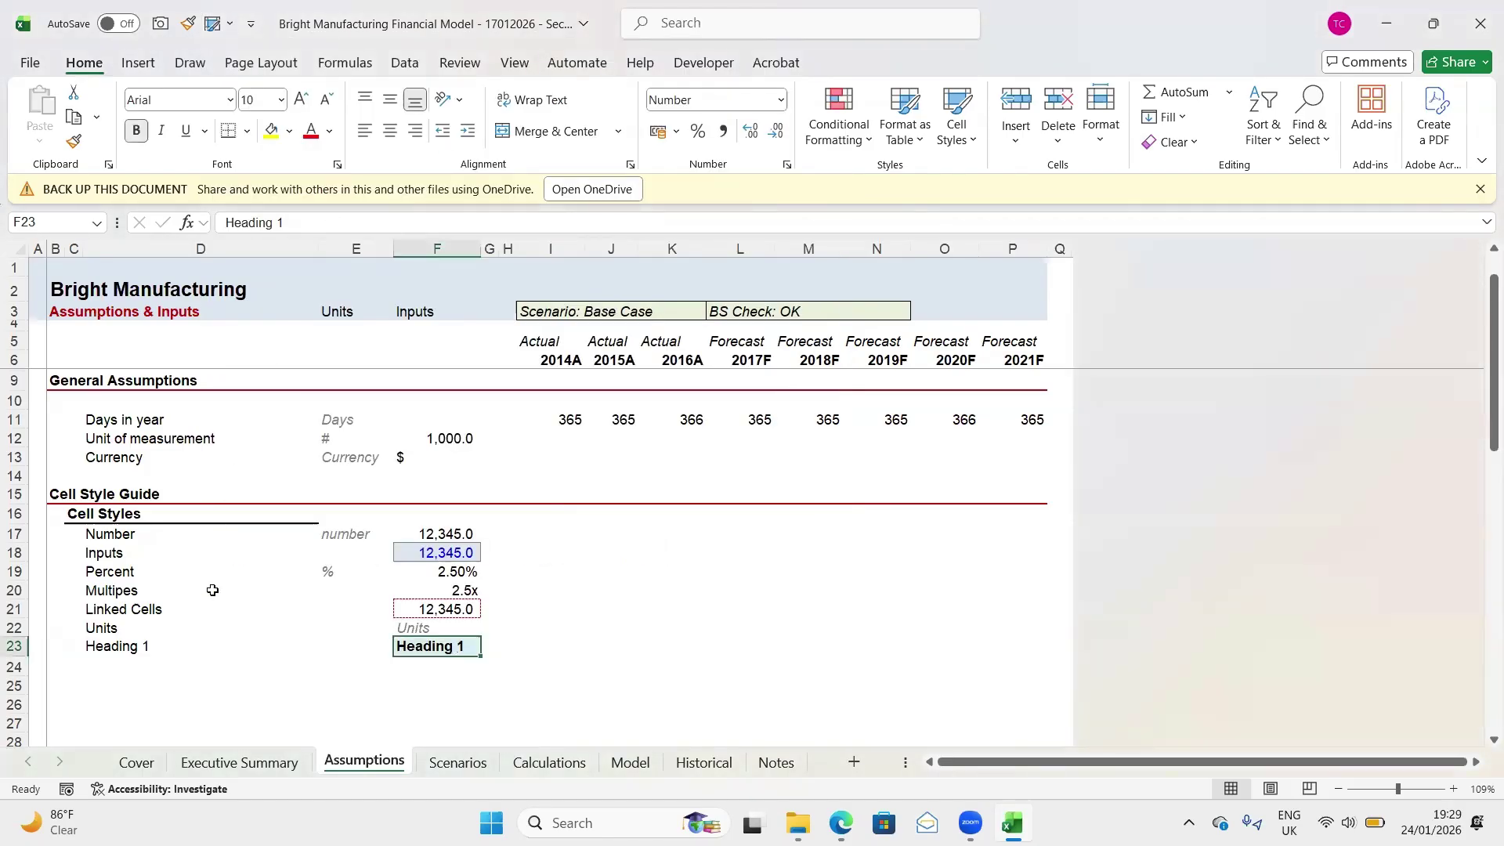
Add the label Heading 2 in D24 and enter Heading 2 as its sample text in F24
click(128, 668)
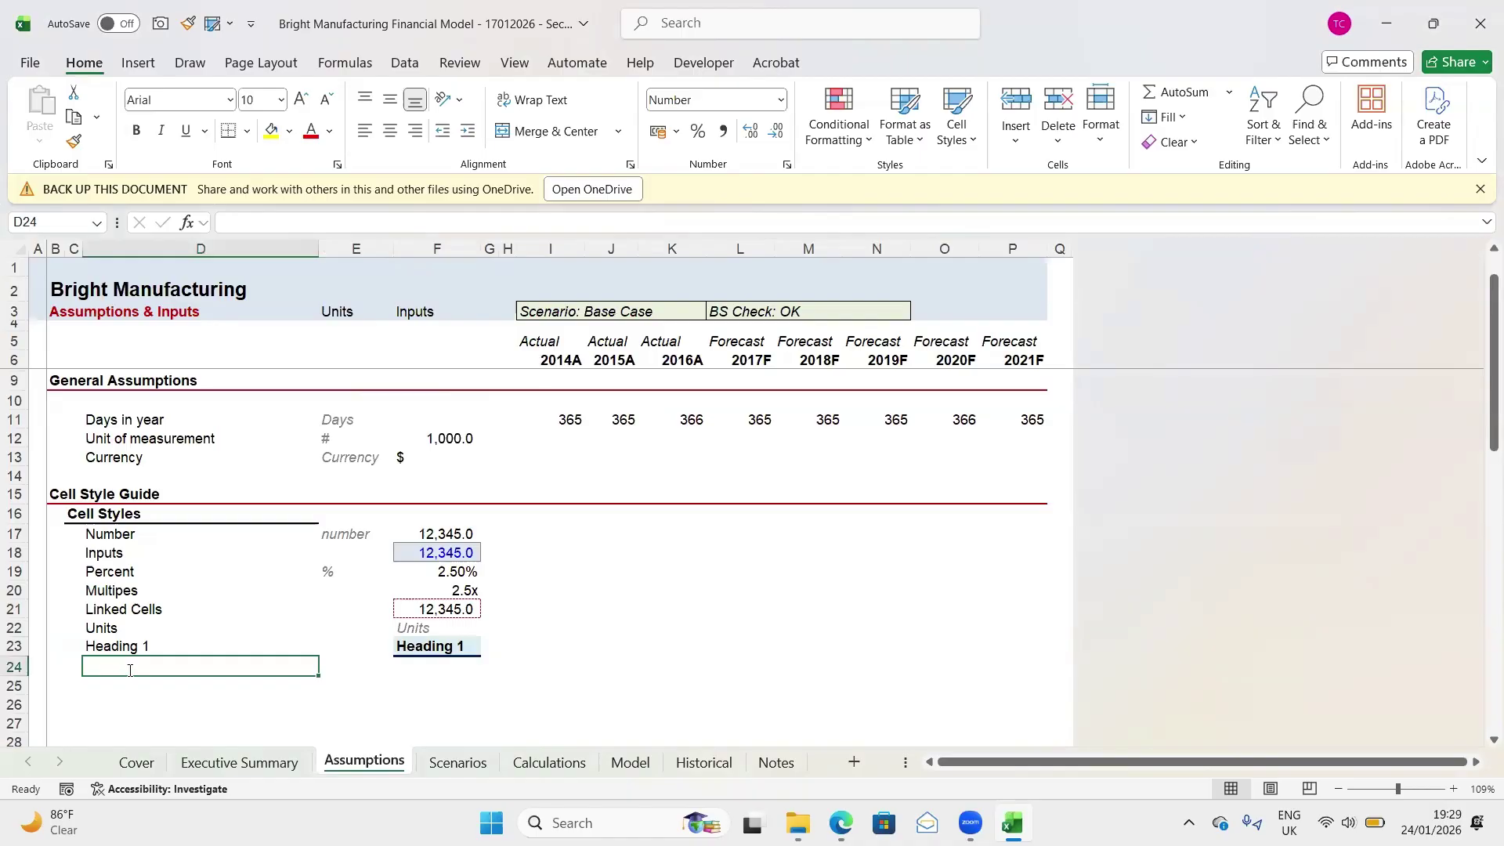
text(He)
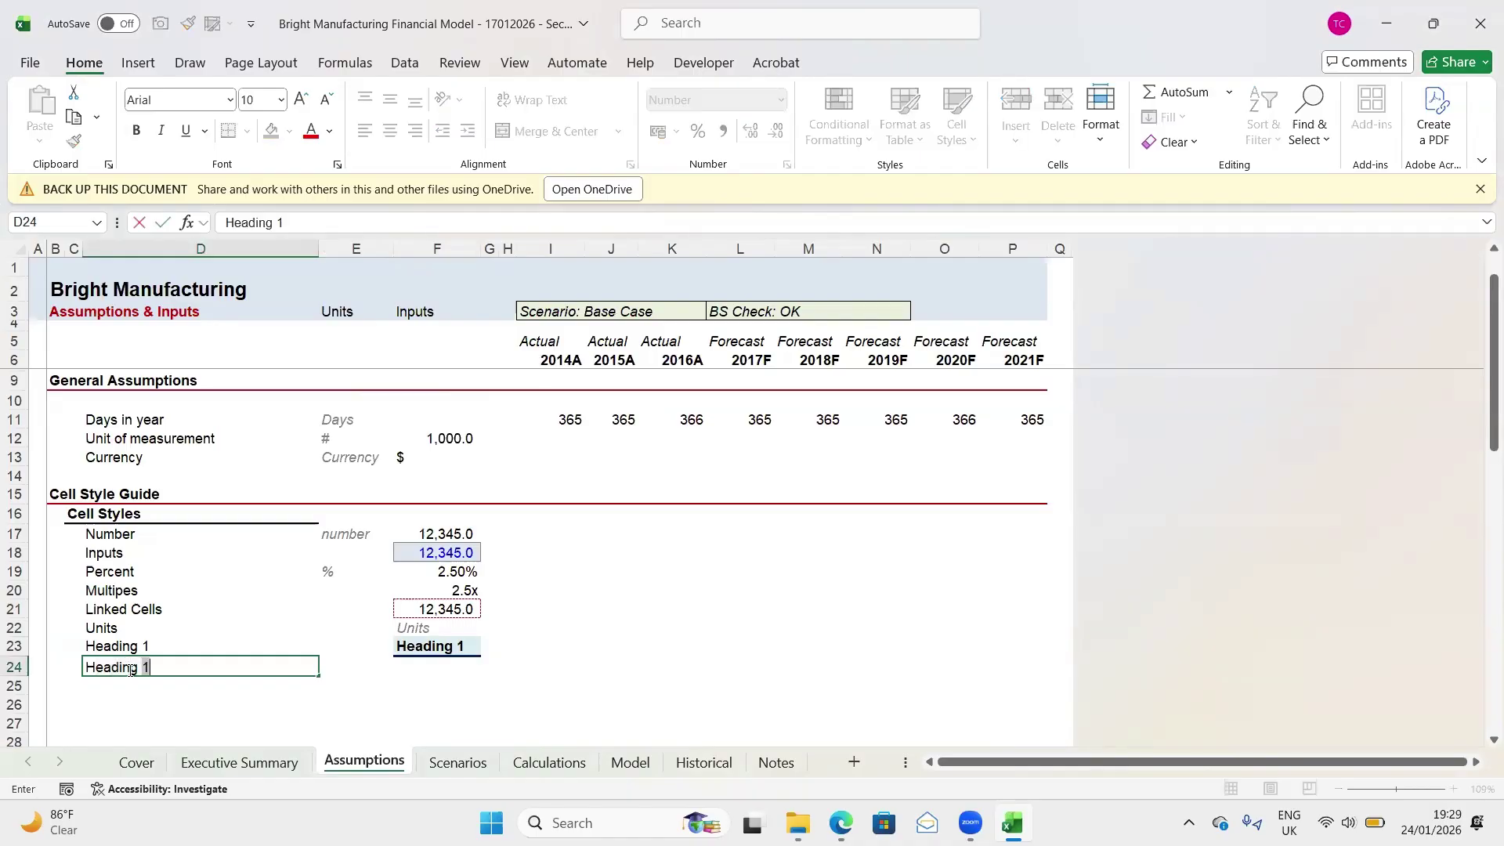
text(ading 2)
key(Tab)
key(Tab)
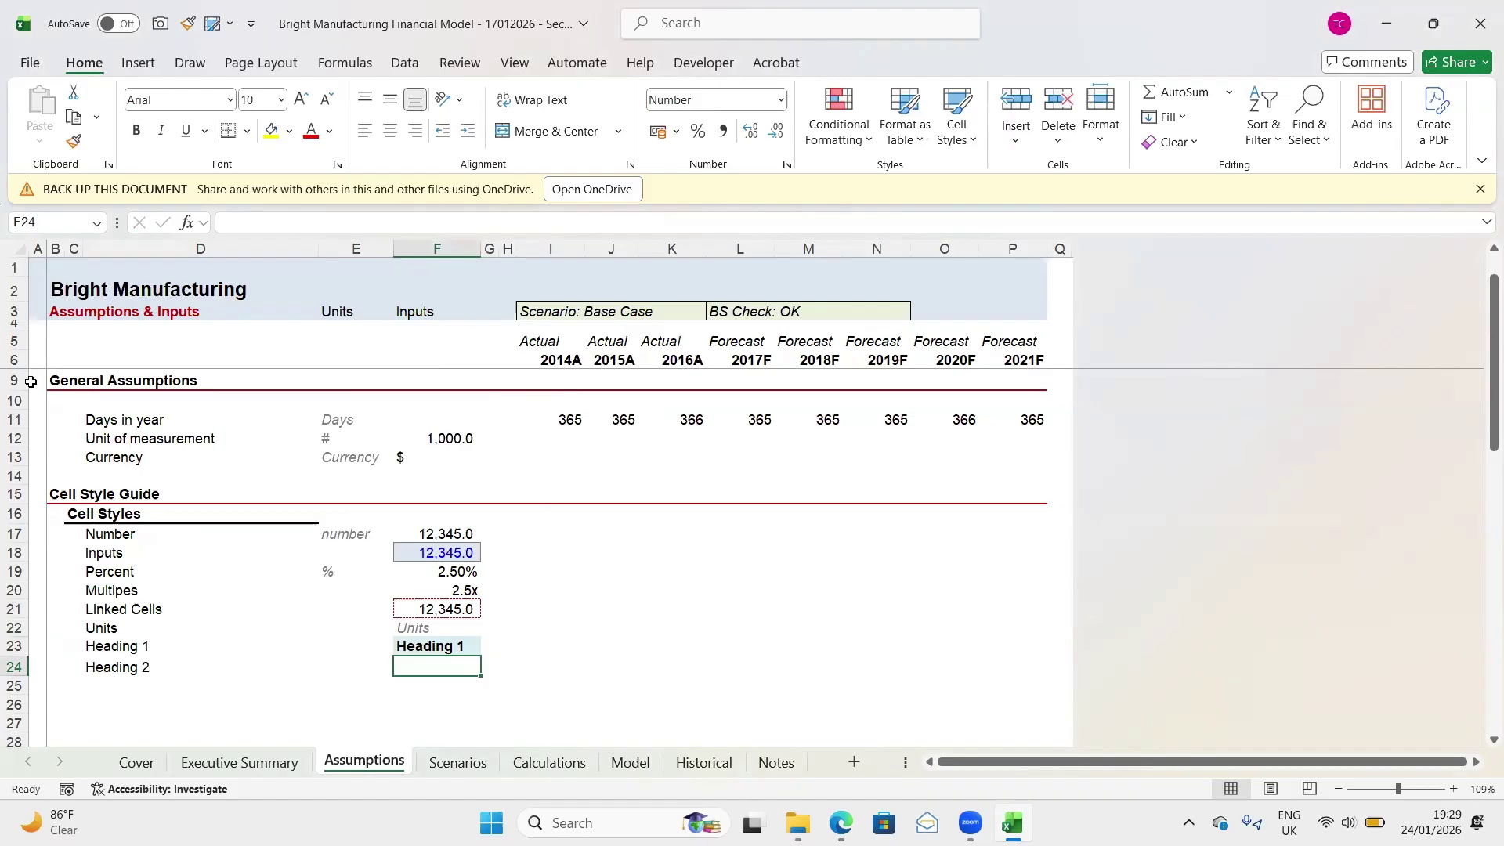
text(Heading)
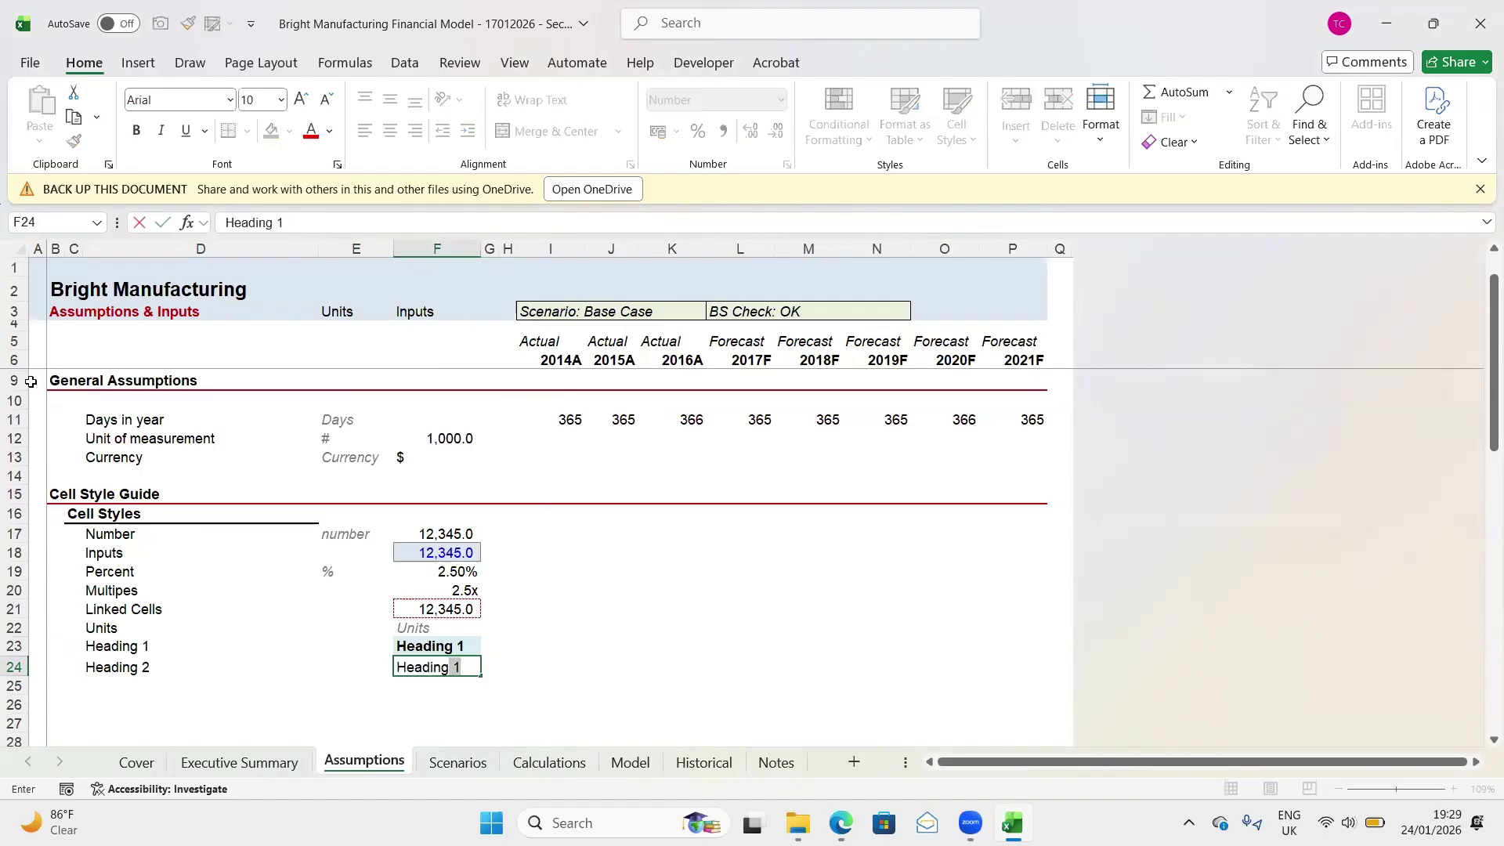
text( 2)
key(ctrl+Return)
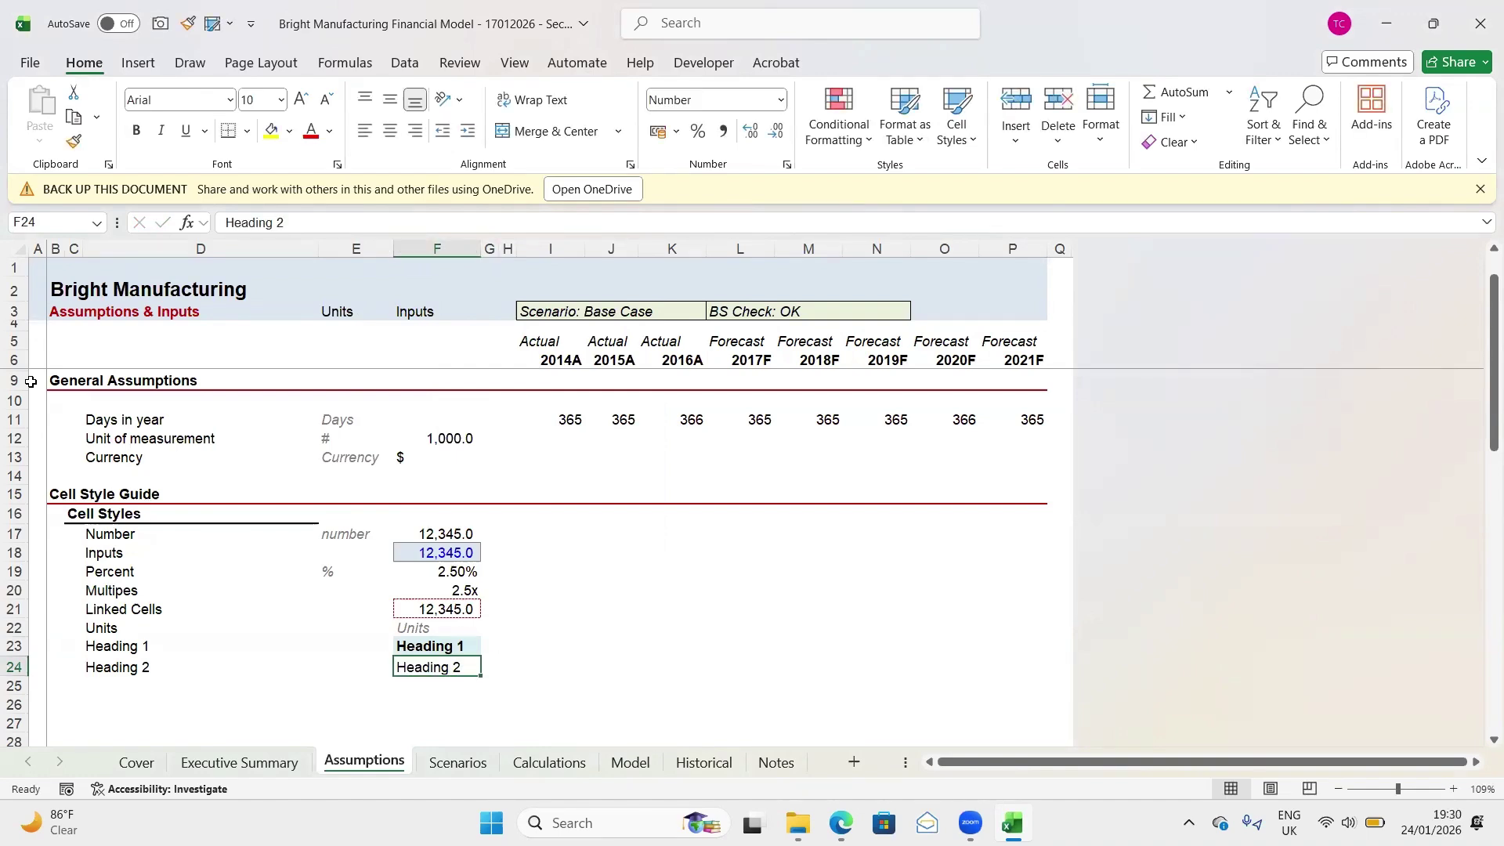
Apply the Heading 2 cell style to the sample text in F24
key(alt)
key(4)
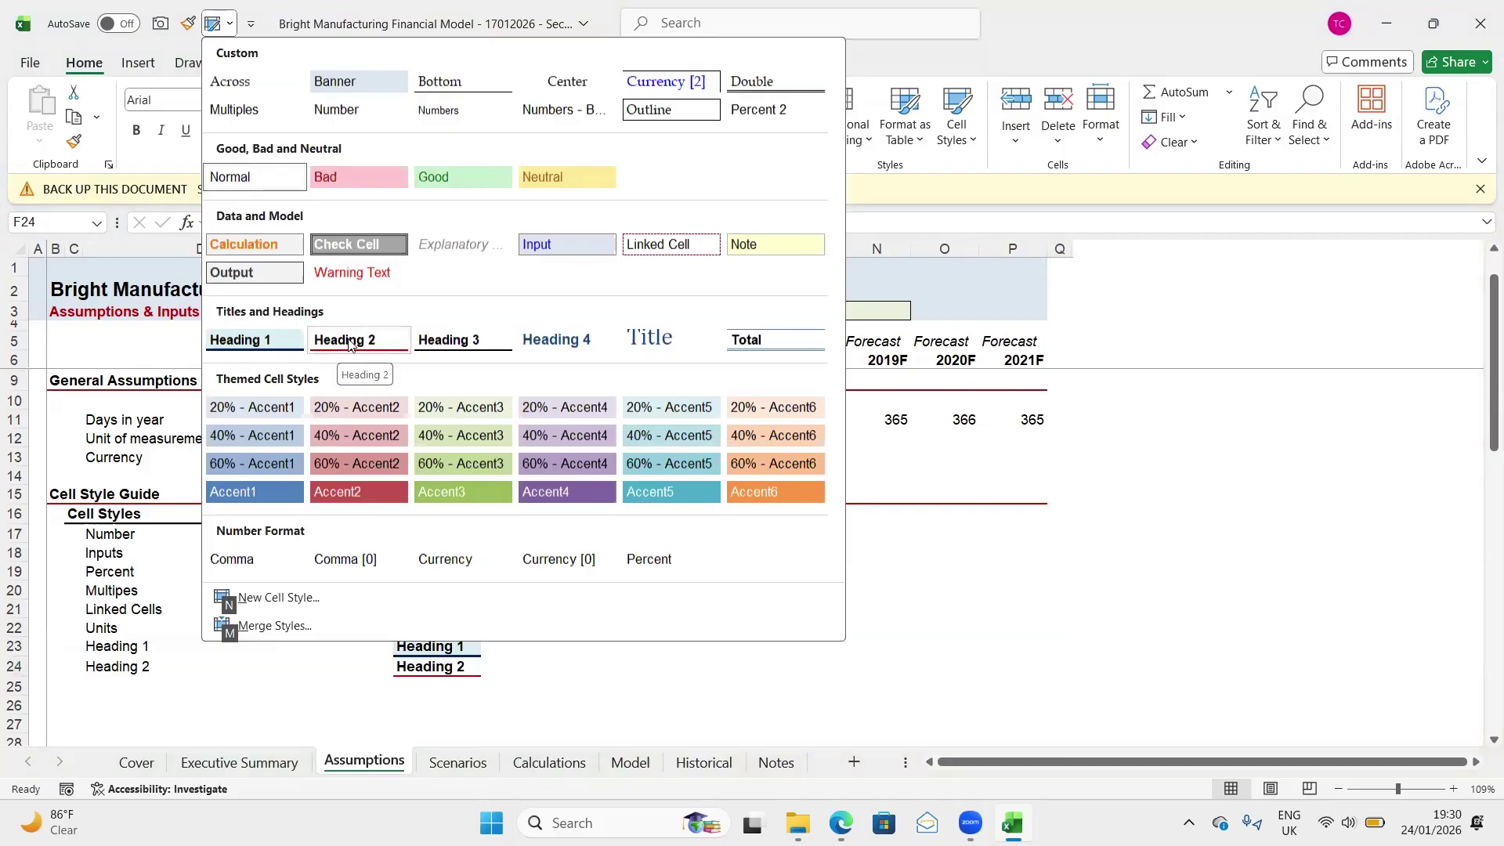
click(348, 345)
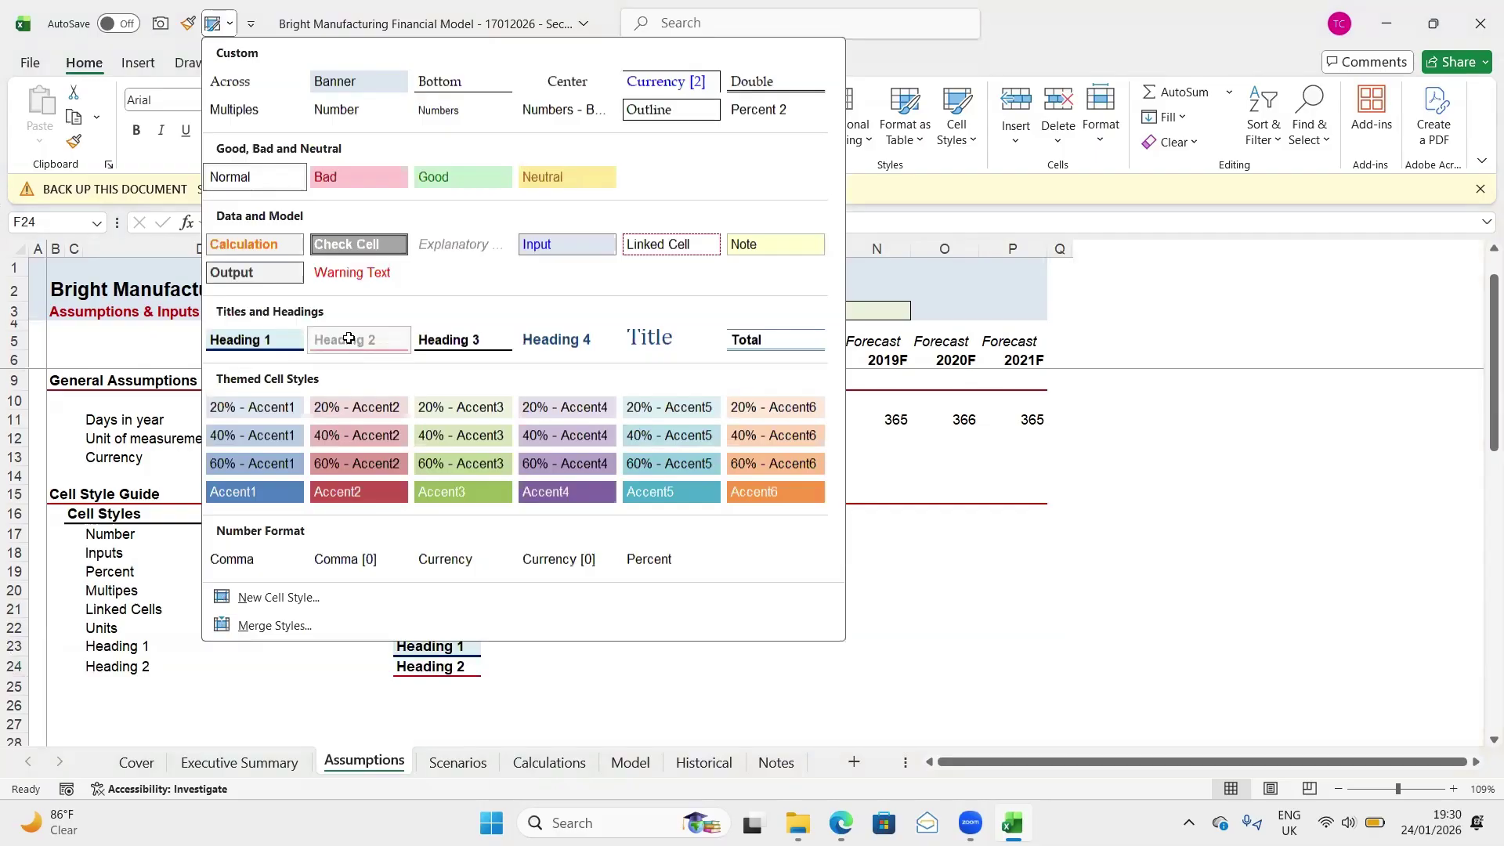
Add the label Heading 3 in D25 and enter Heading 3 as its sample text in F25
click(112, 686)
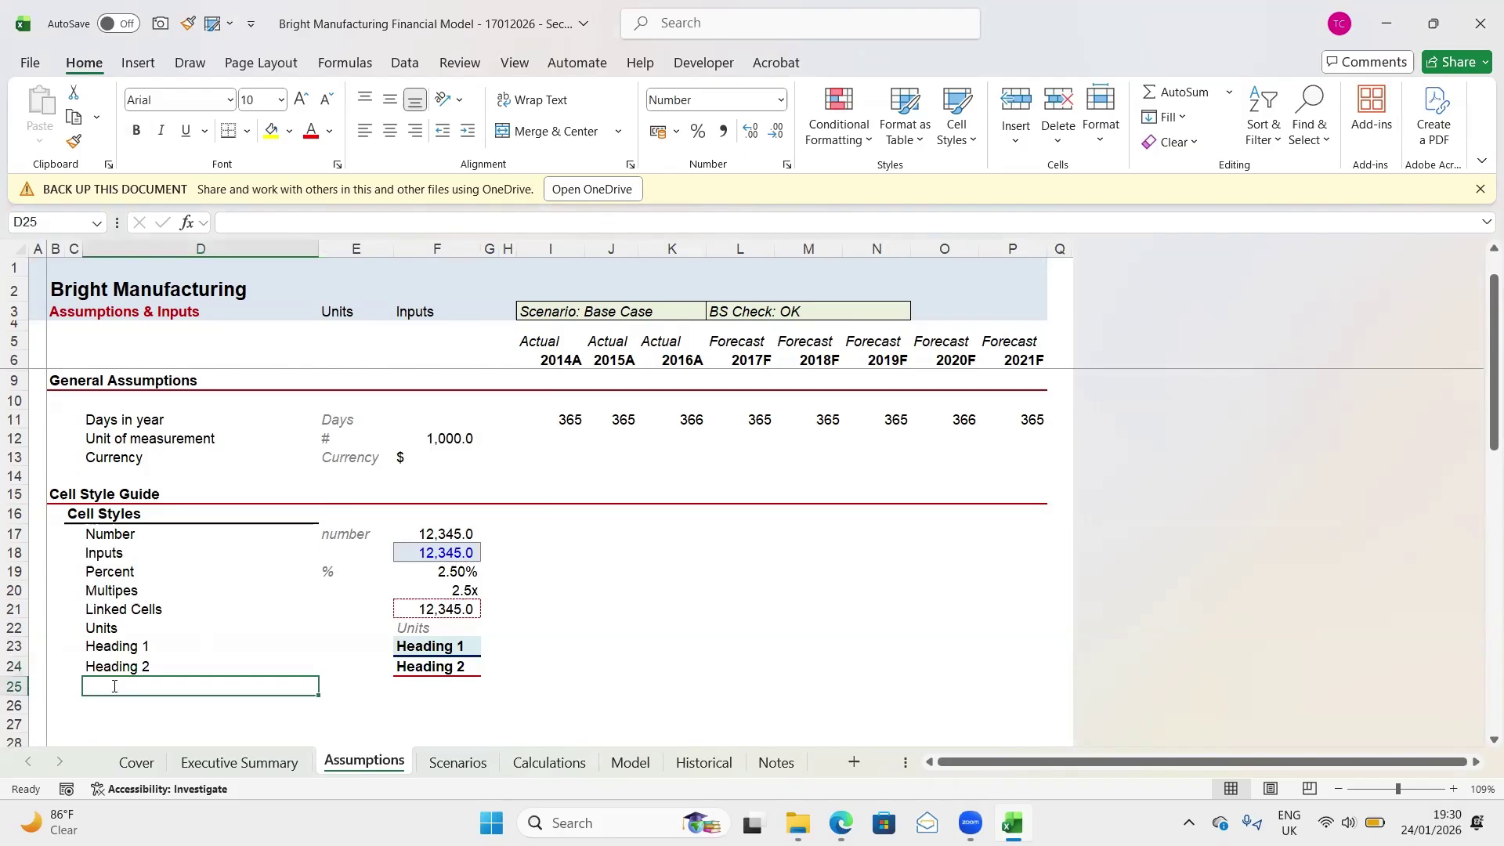
text(Heading)
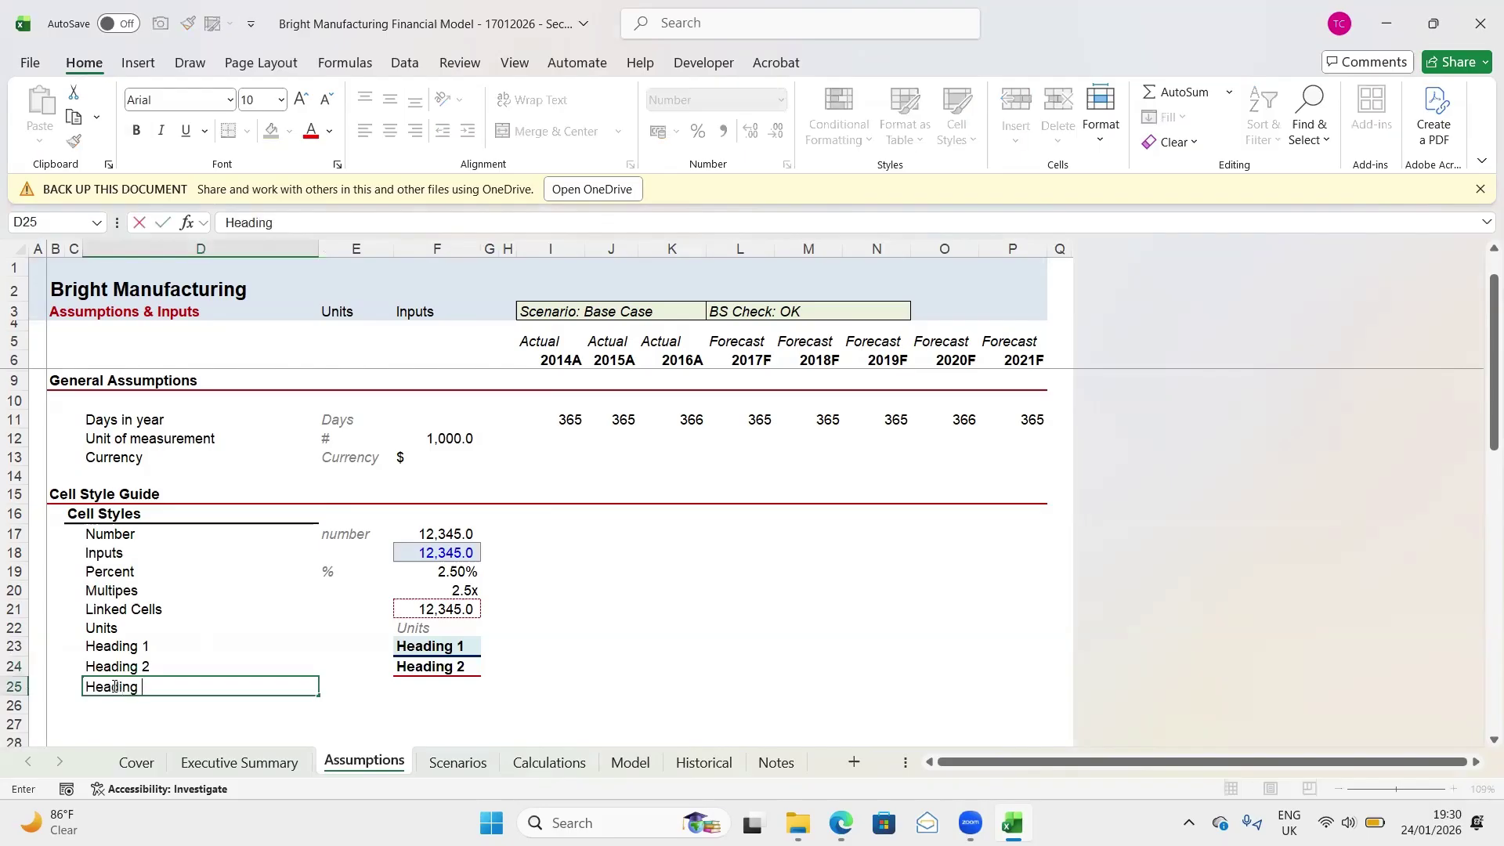
key(Tab)
key(Tab)
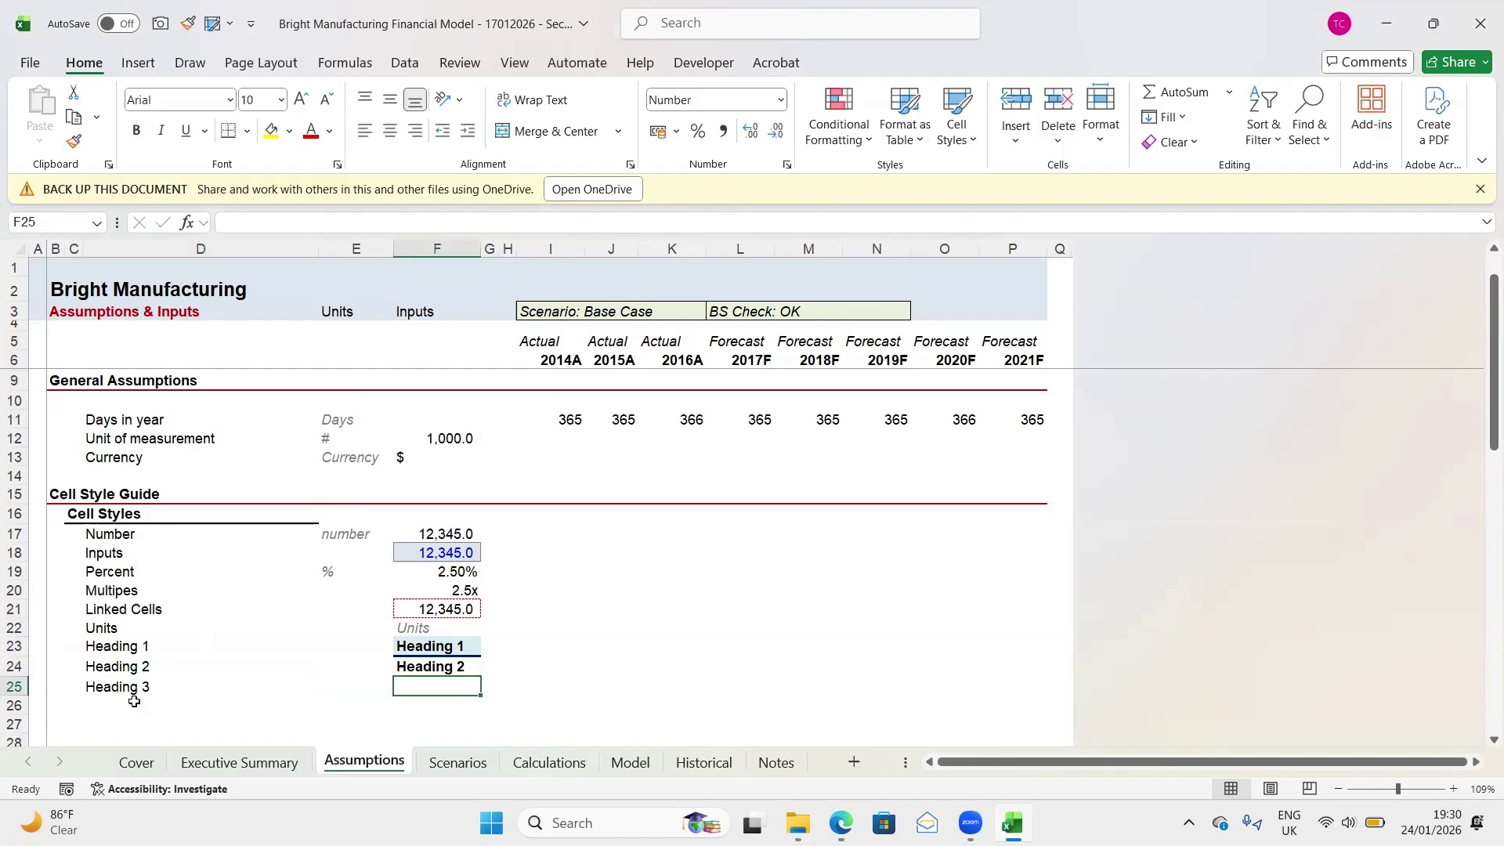
text(Heading 3)
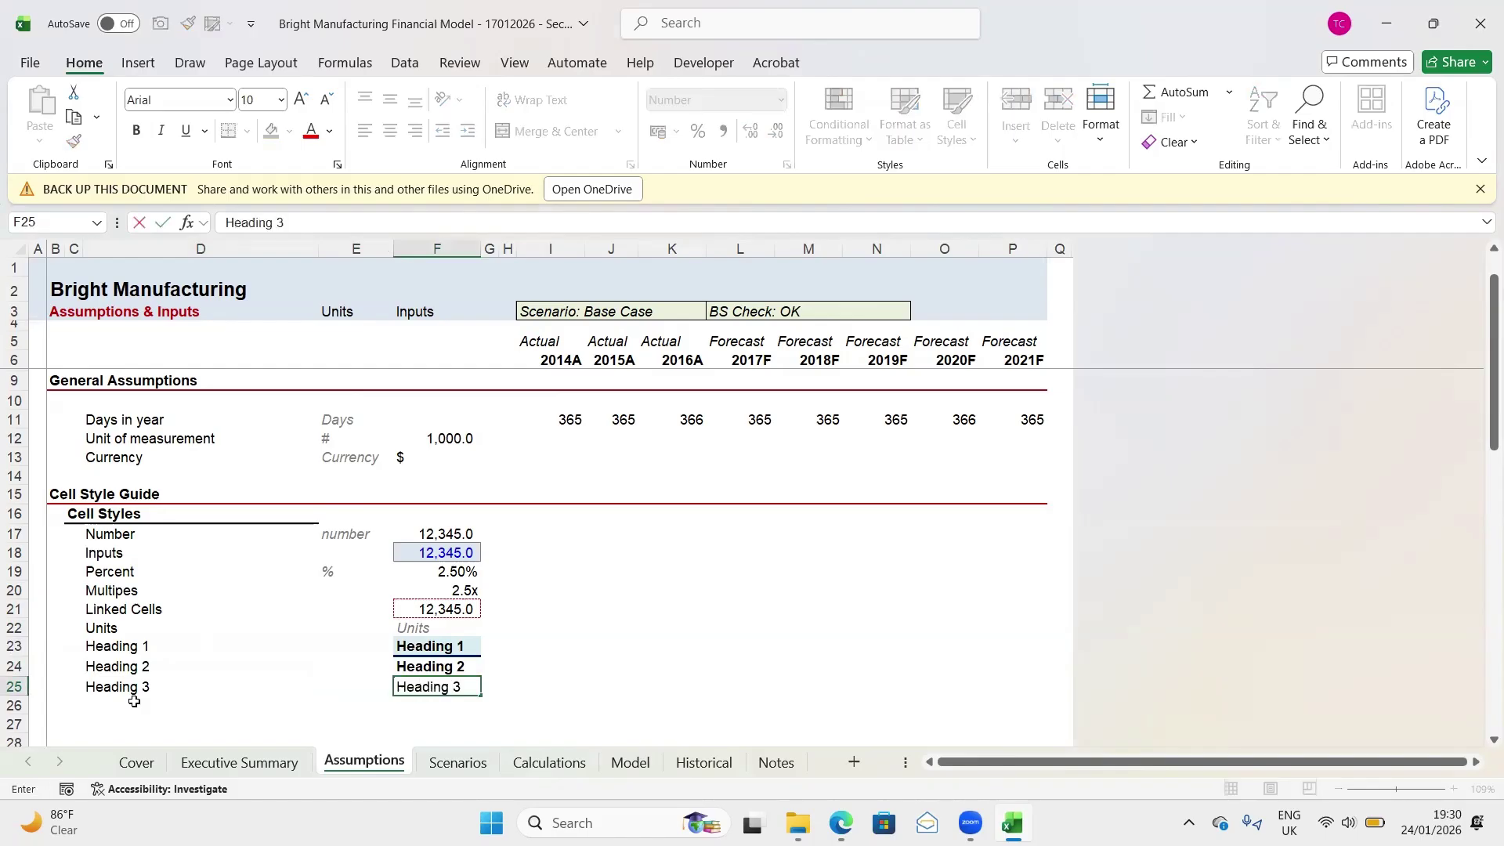
key(Return)
key(Up)
key(Right)
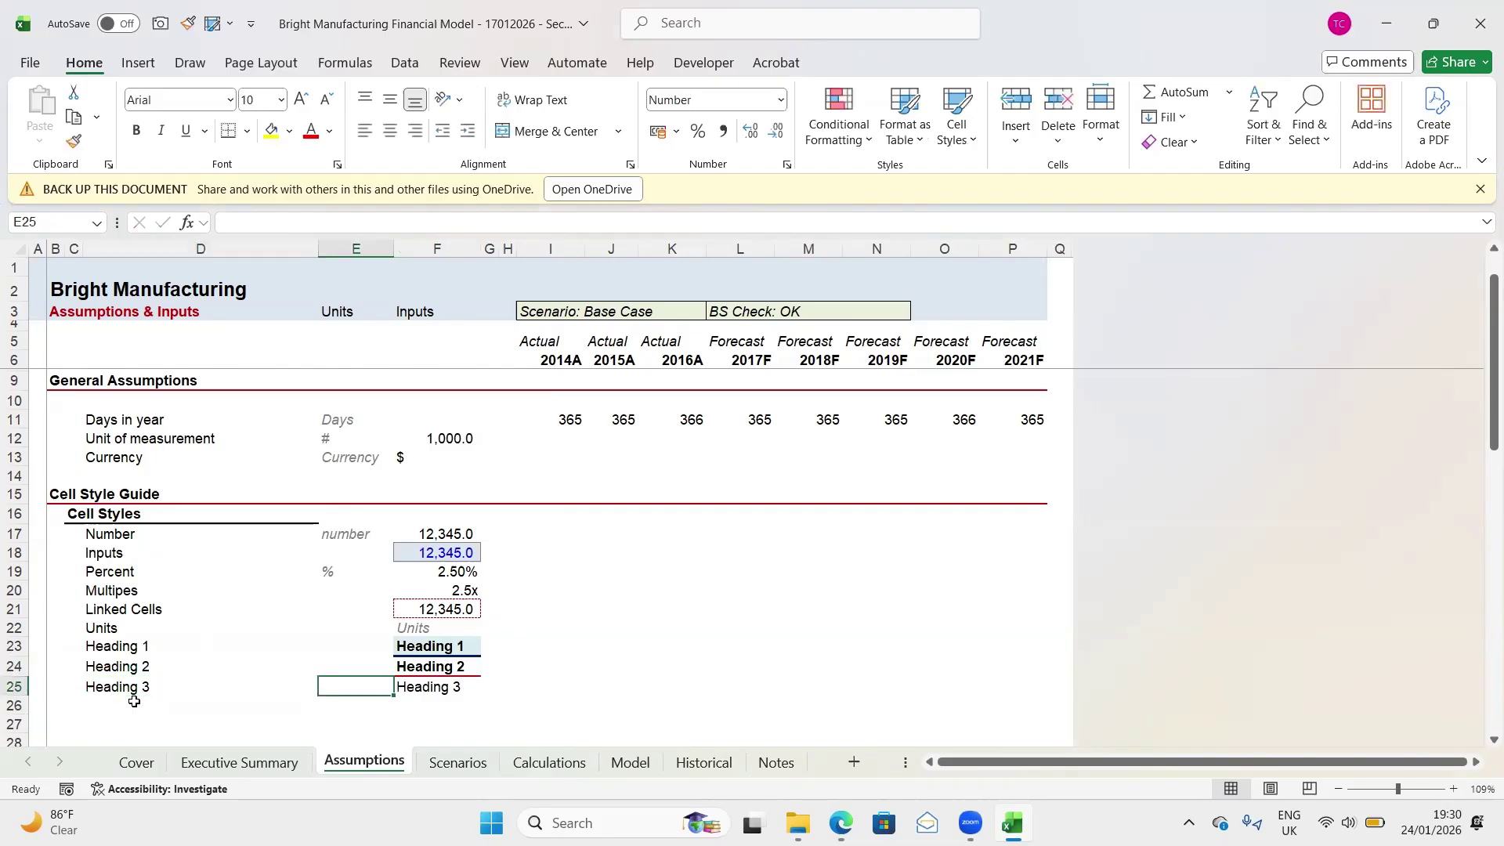
key(Right)
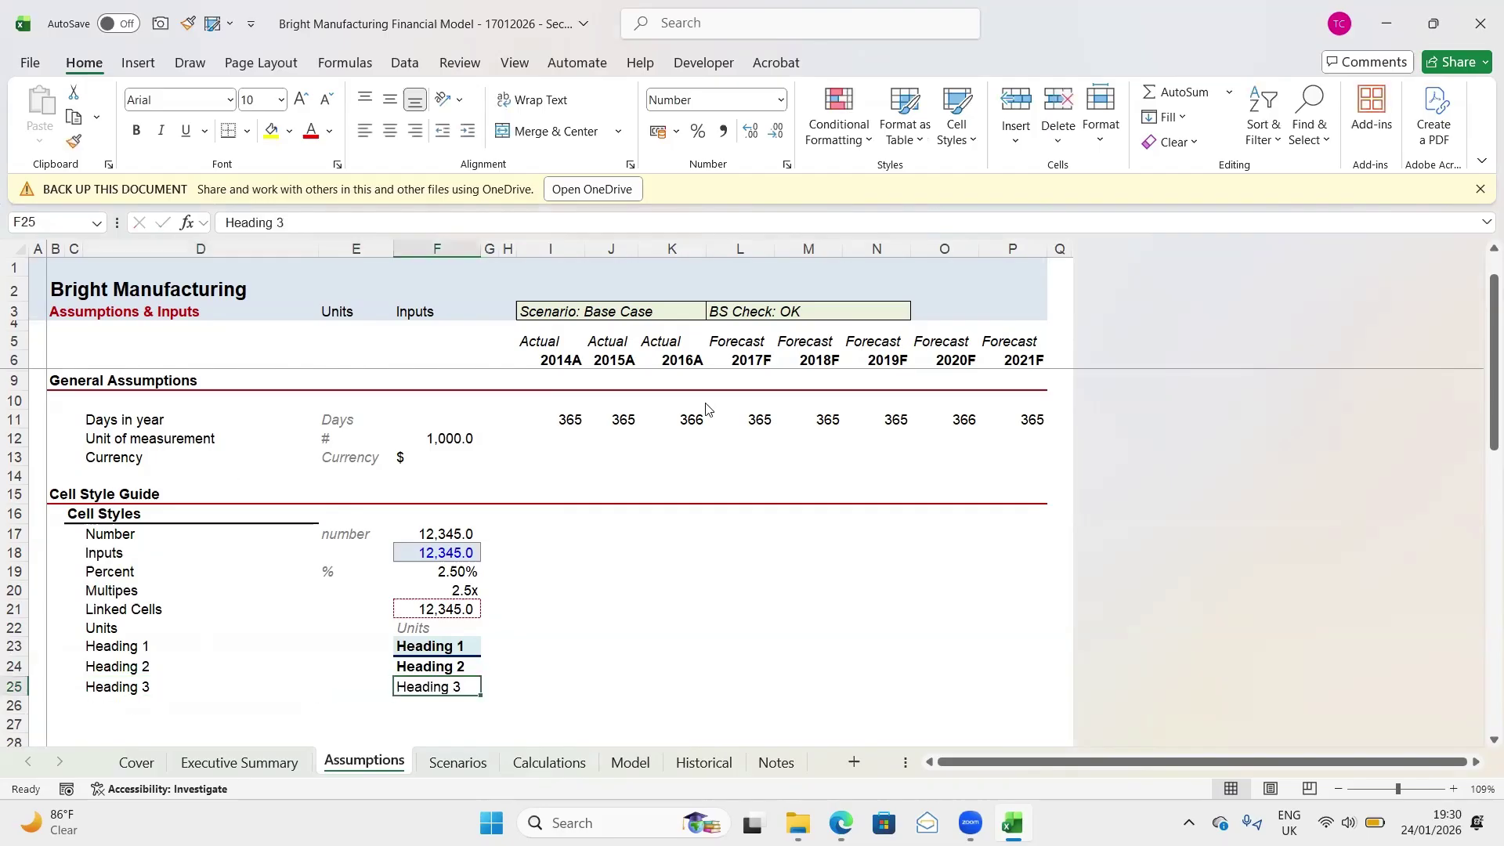
Apply the Heading 3 cell style to the sample text in F25
key(alt)
key(h)
key(j)
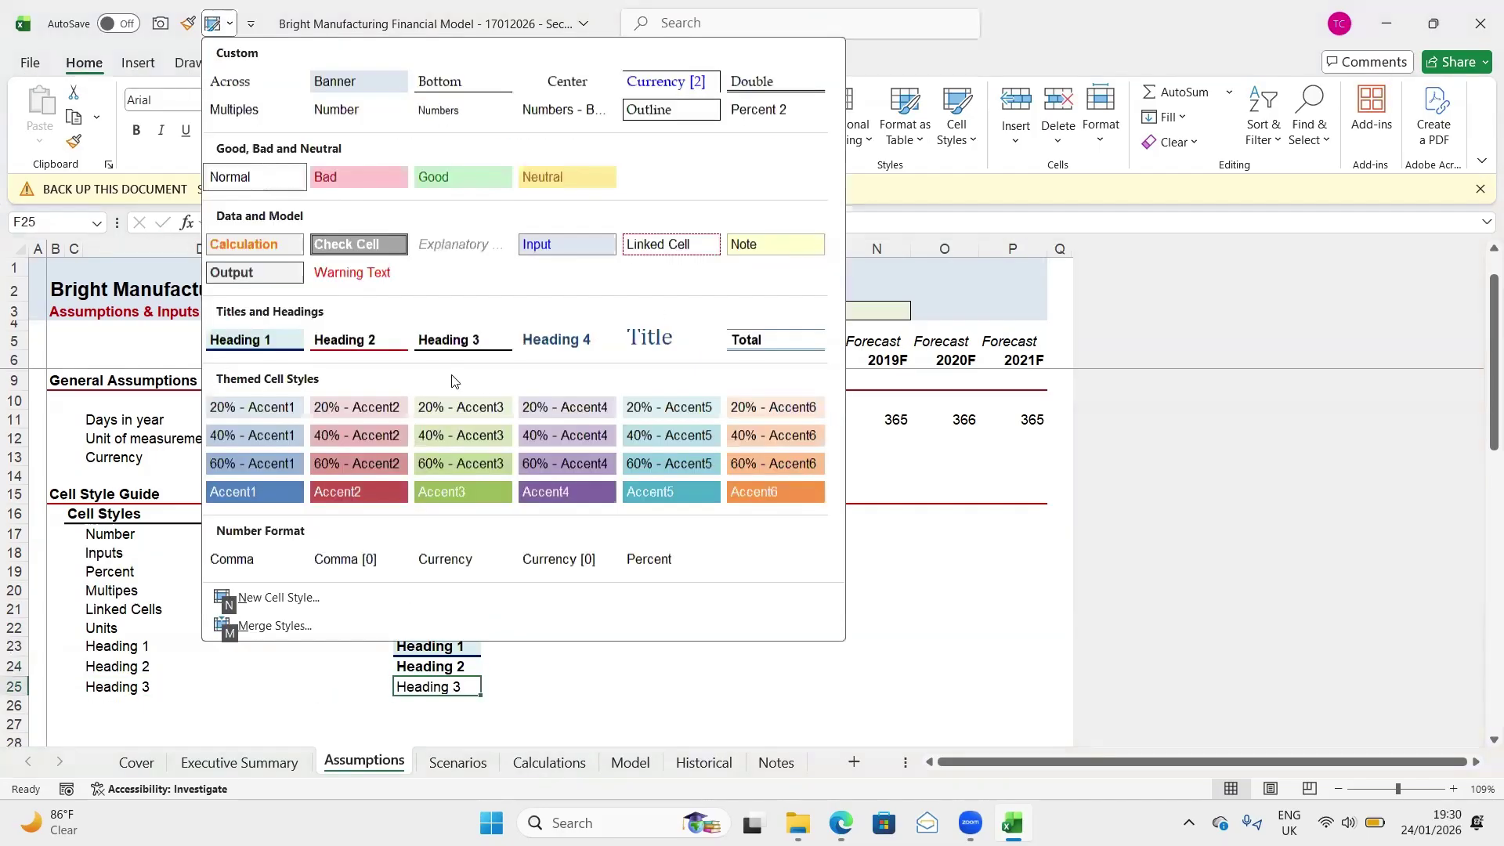
click(450, 342)
click(604, 623)
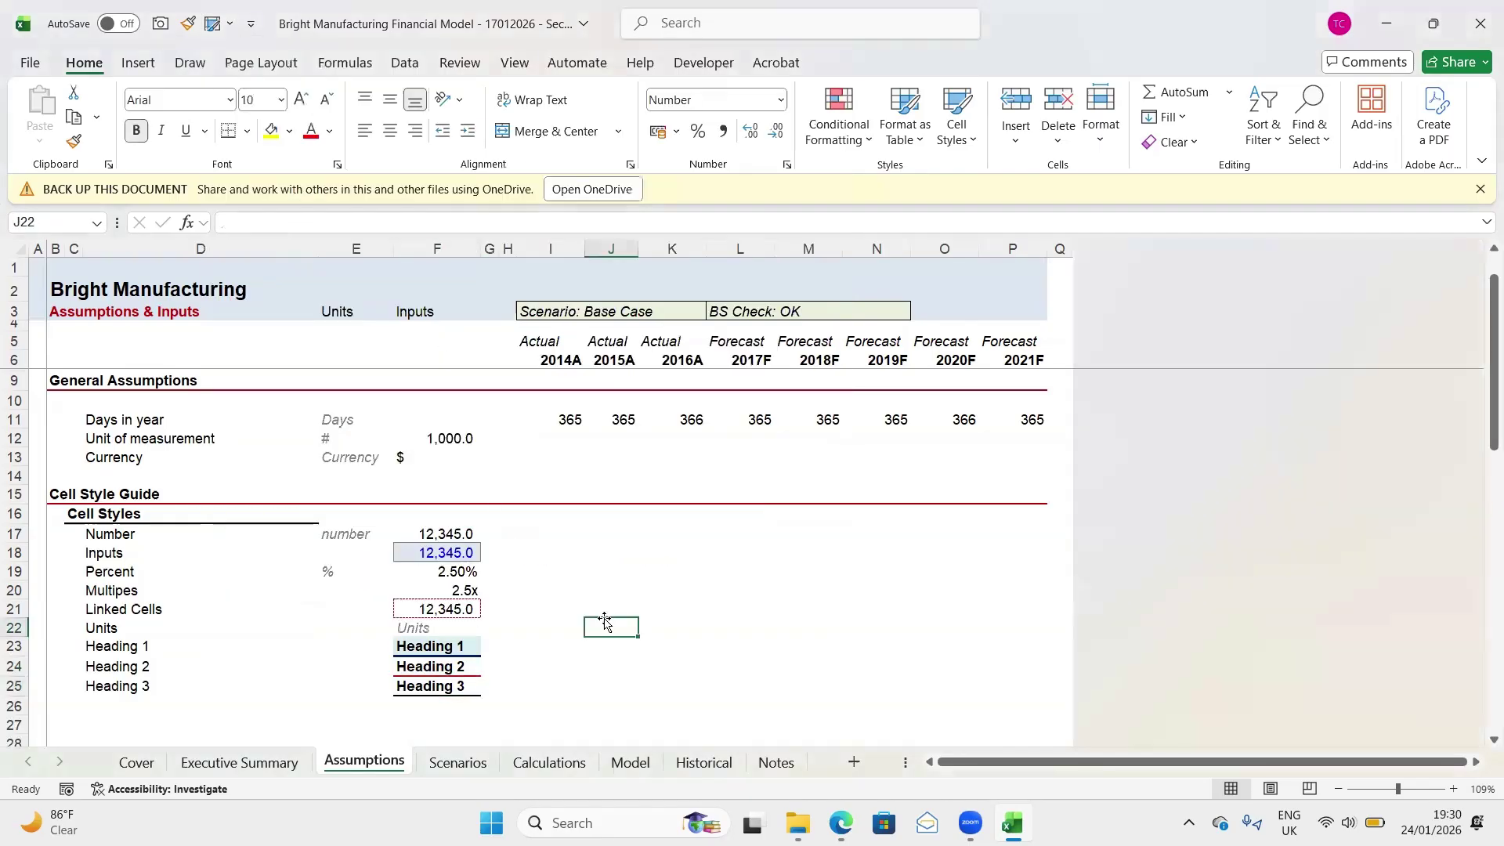
Save the workbook with the completed Cell Style Guide and look over the guide's rows
scroll(605, 622, down, 4)
key(ctrl+s)
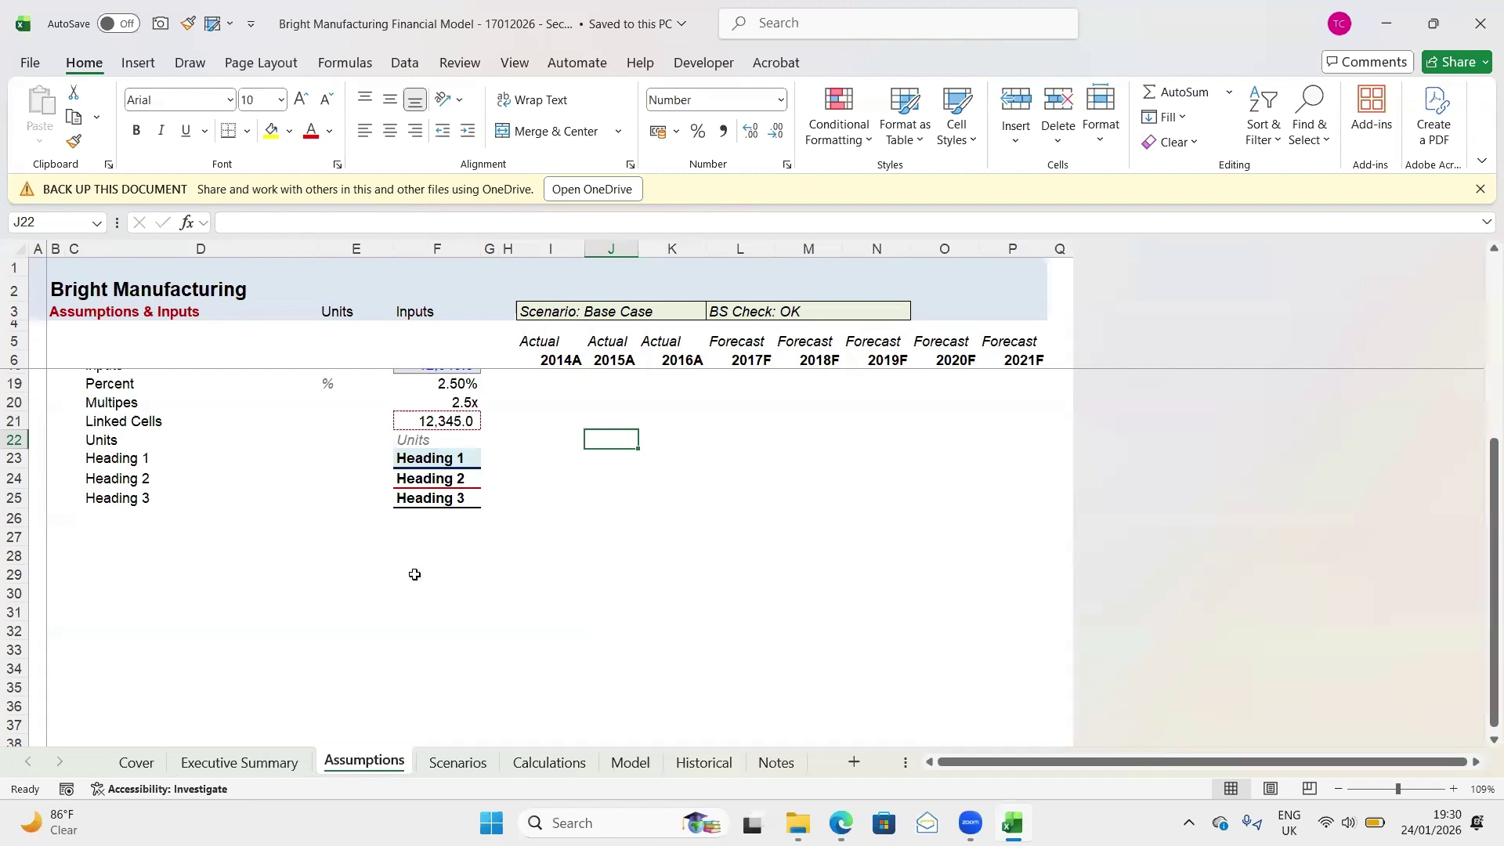
scroll(412, 572, up, 3)
scroll(414, 574, down, 1)
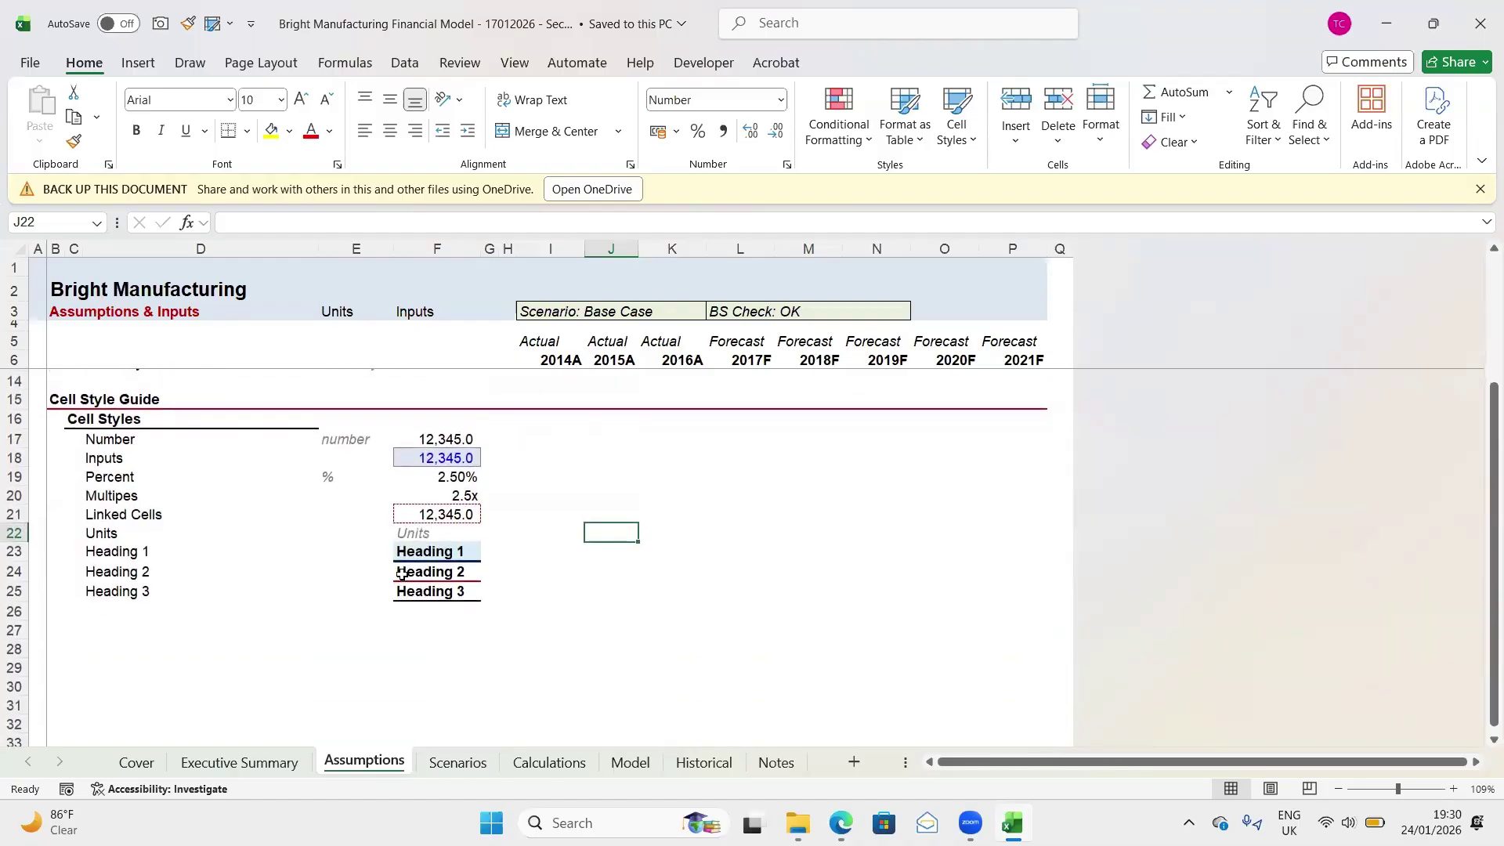
Switch to the Bright Manufacturing case study PDF in Edge and read its company overview, financial model brief and sales assumptions
key(alt+Tab)
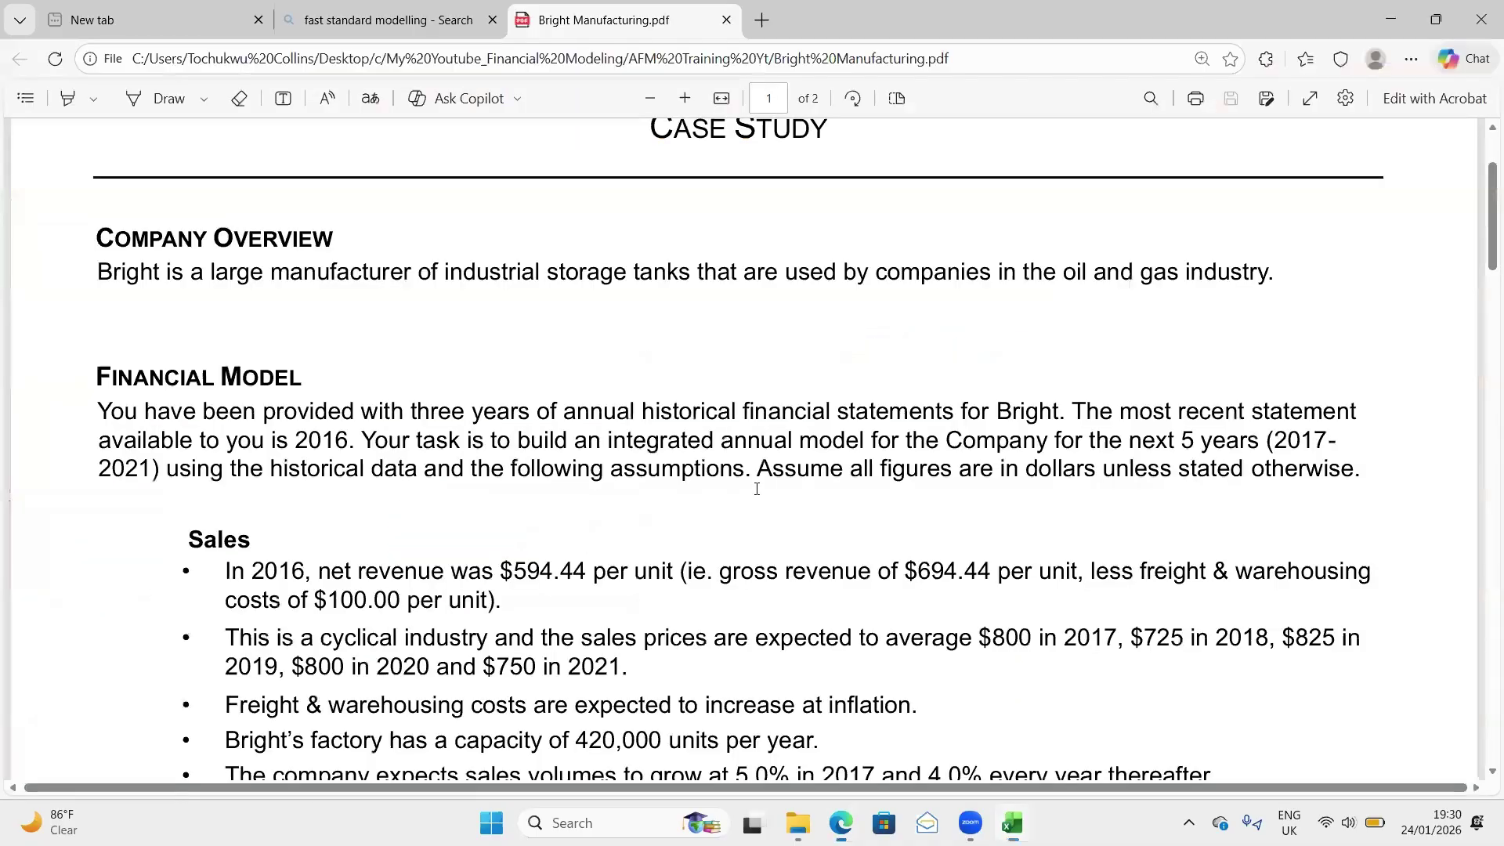
scroll(446, 351, down, 1)
scroll(446, 351, up, 2)
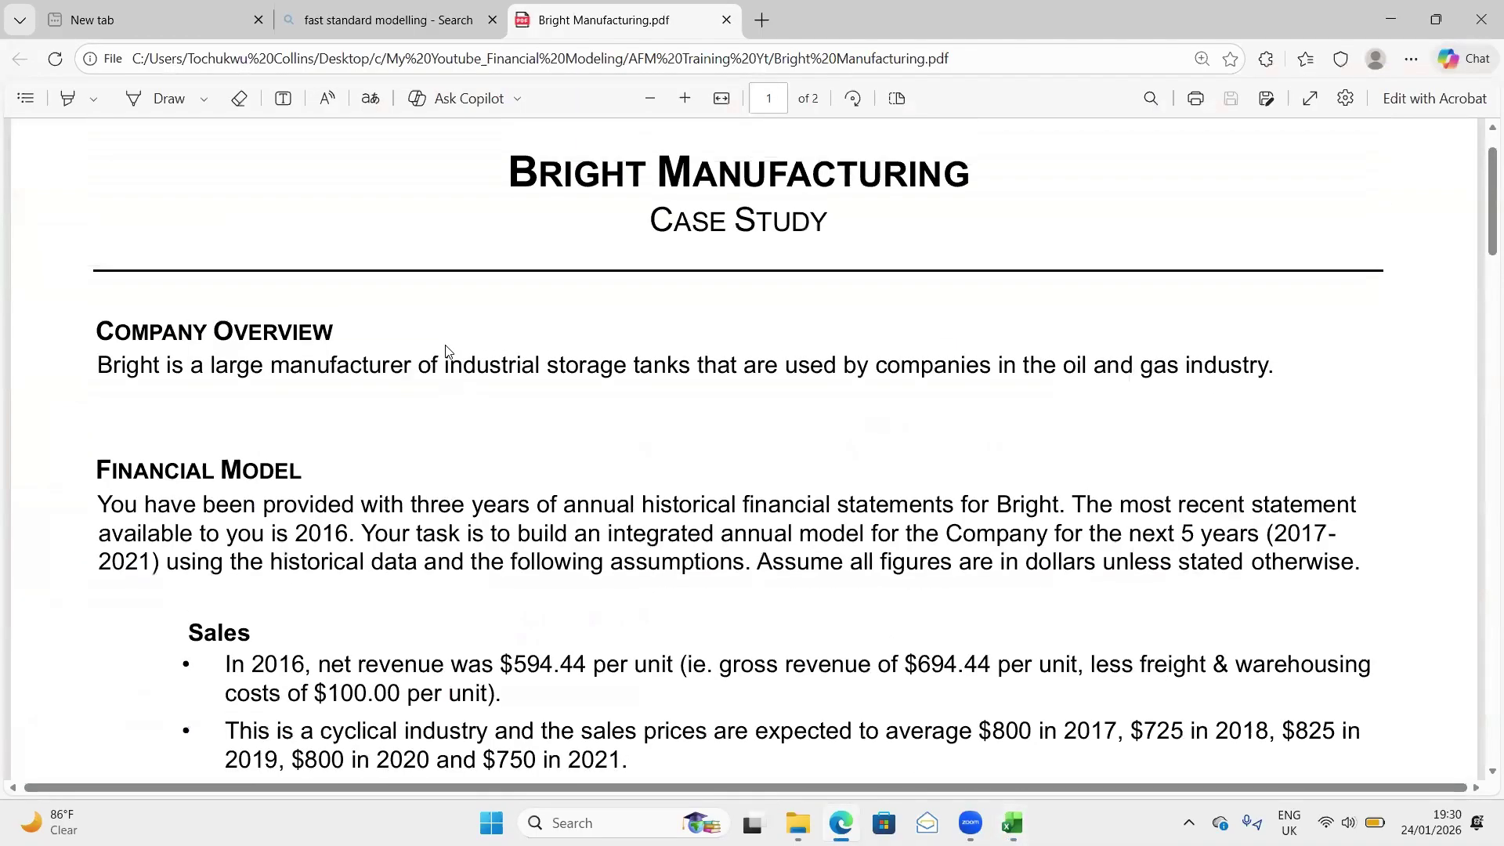
scroll(446, 350, down, 1)
scroll(447, 351, down, 2)
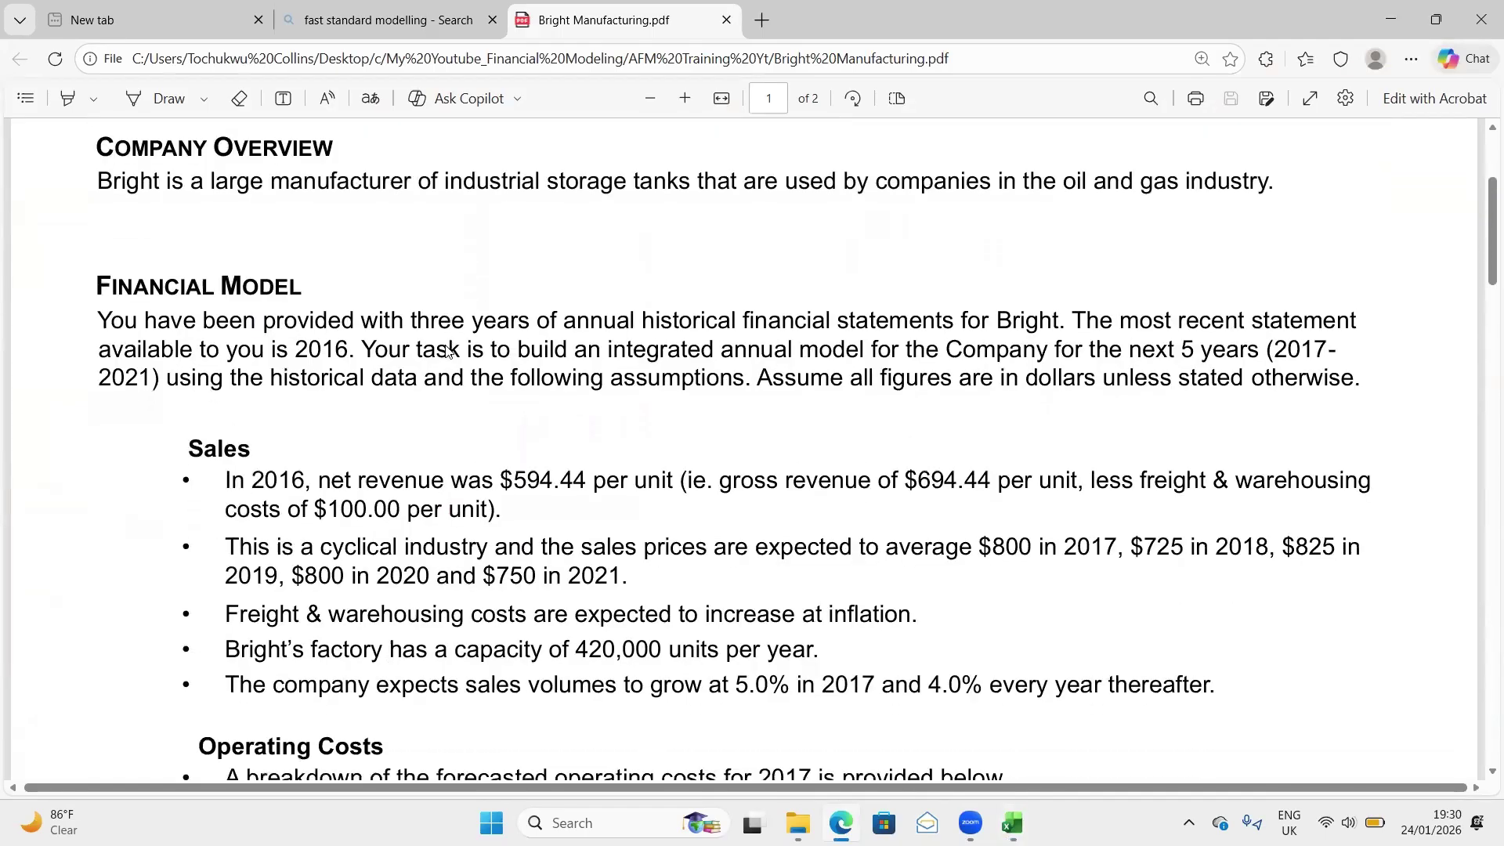
scroll(447, 350, down, 1)
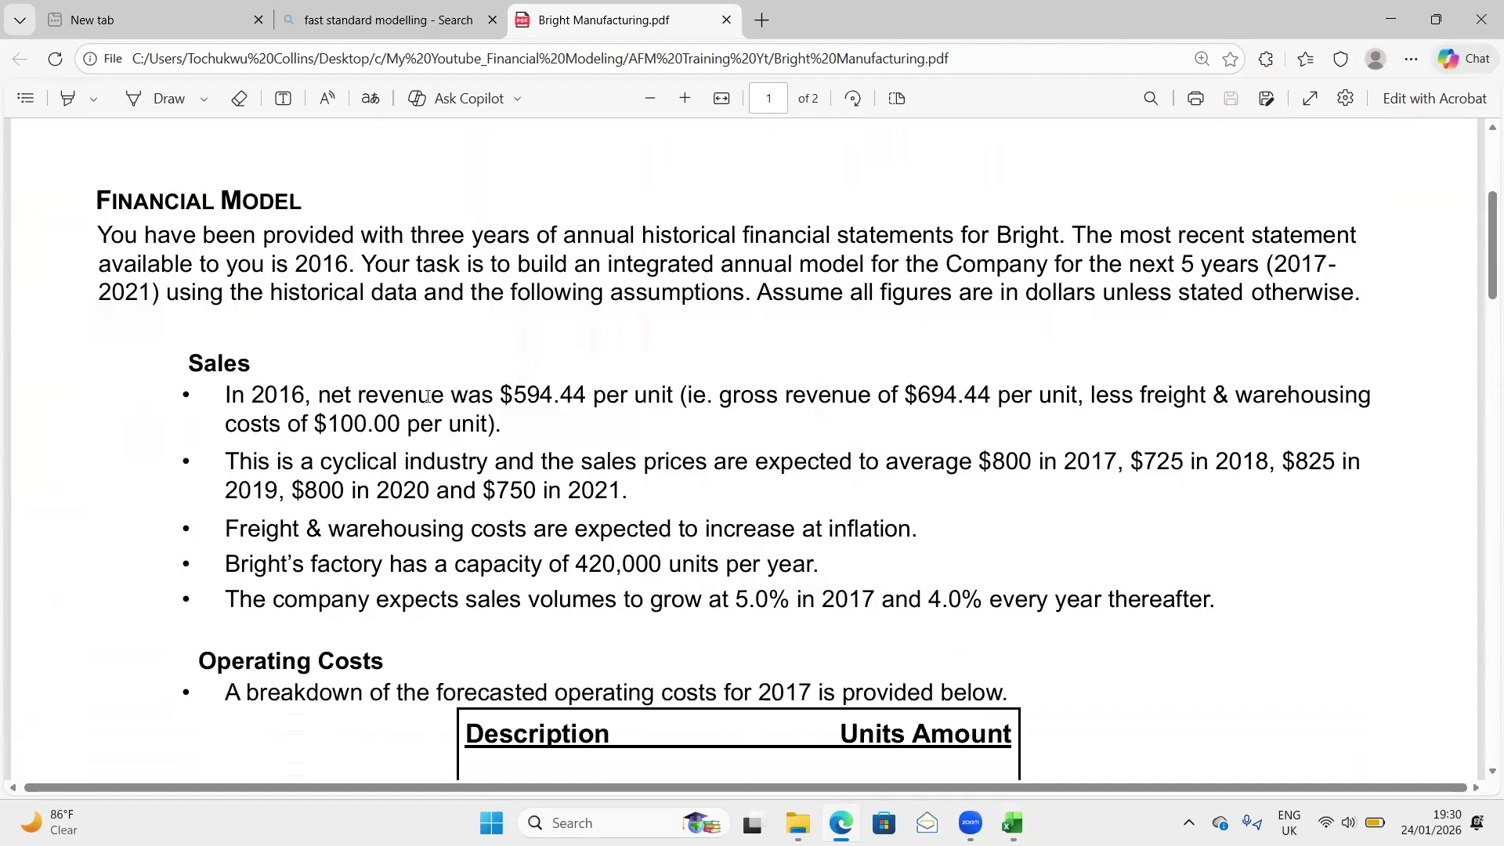
Place the Bright Manufacturing case study PDF side by side with the Excel financial model workbook
scroll(427, 395, up, 1)
scroll(336, 376, down, 1)
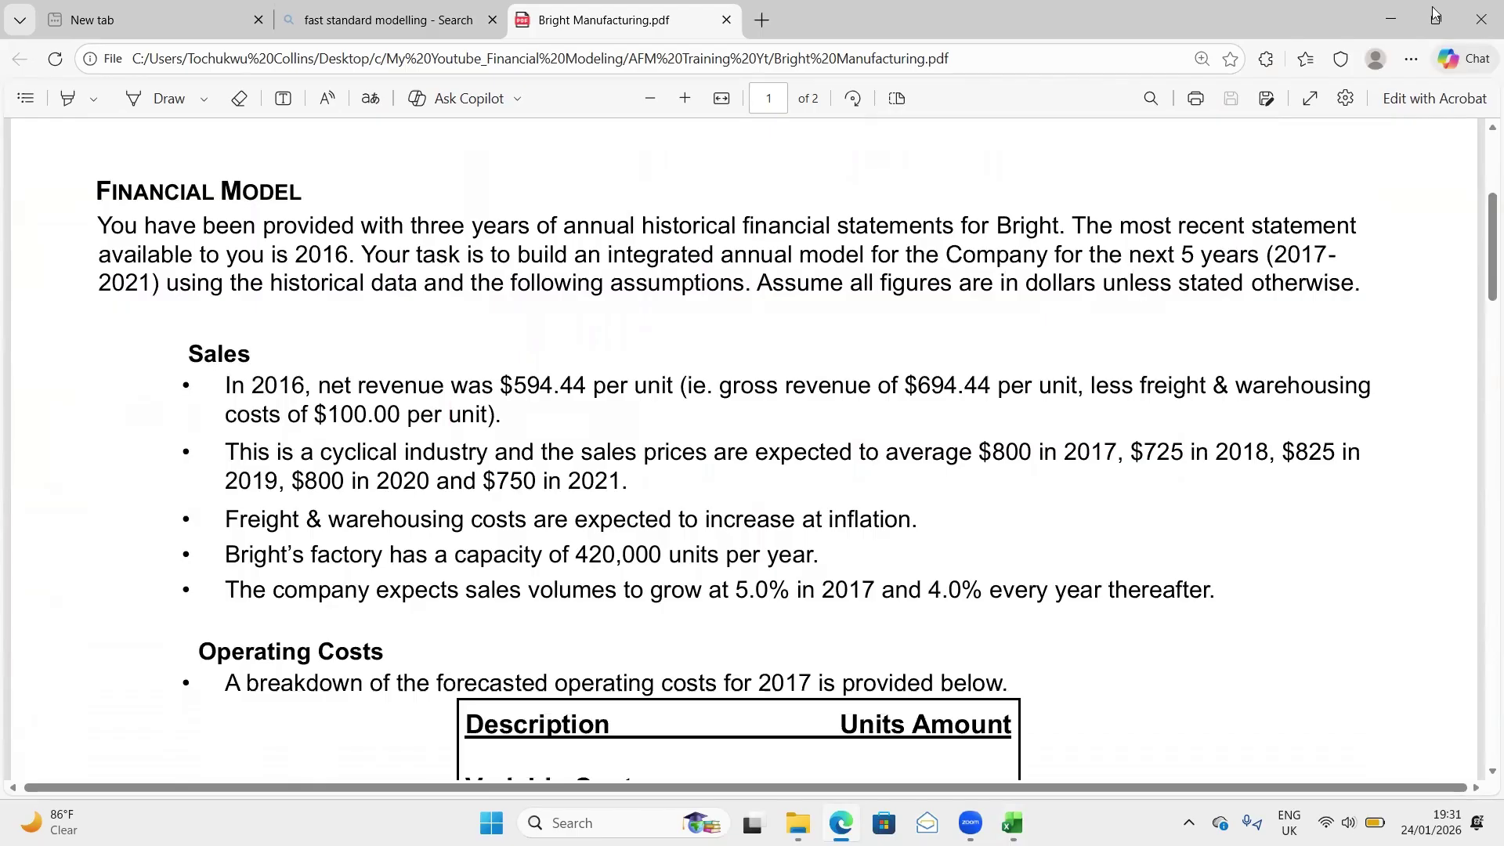
mouse_move(1435, 13)
click(1314, 147)
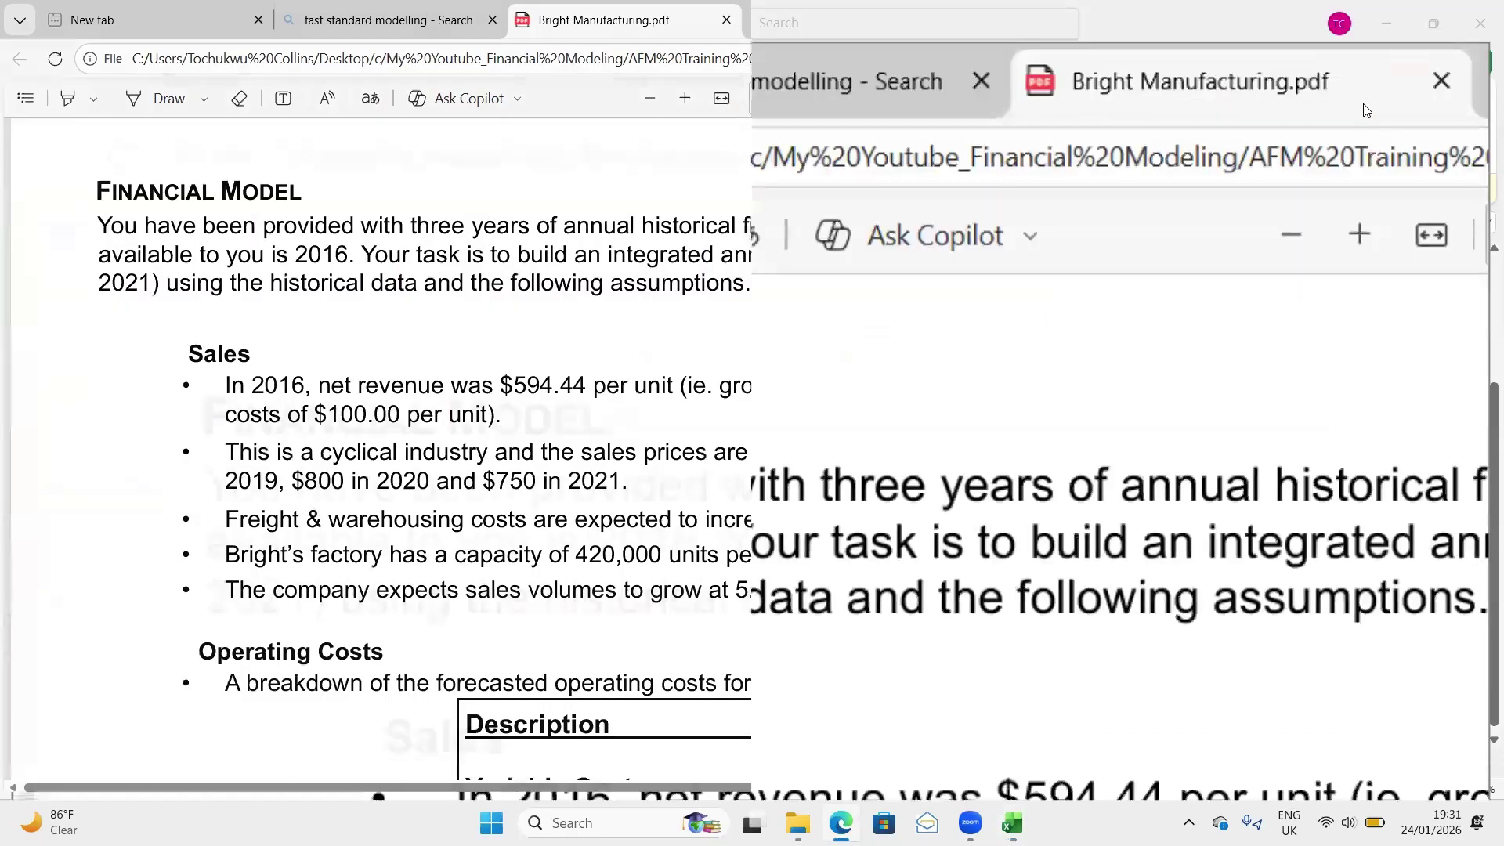
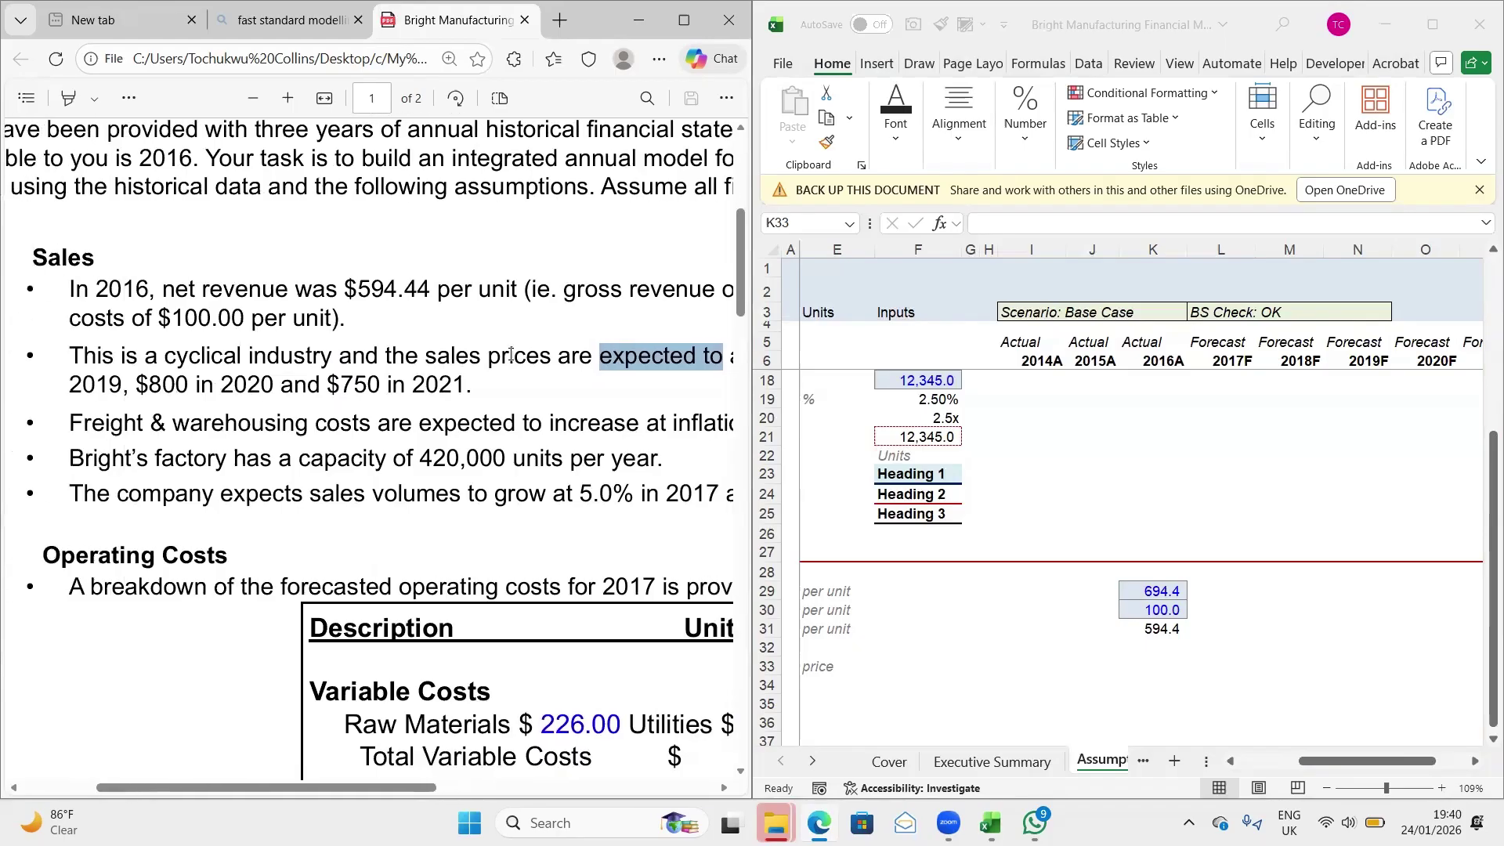
Look through the rest of the case study PDF, from the operating costs to the Instructions section on page 2
scroll(510, 355, down, 5)
scroll(510, 355, down, 4)
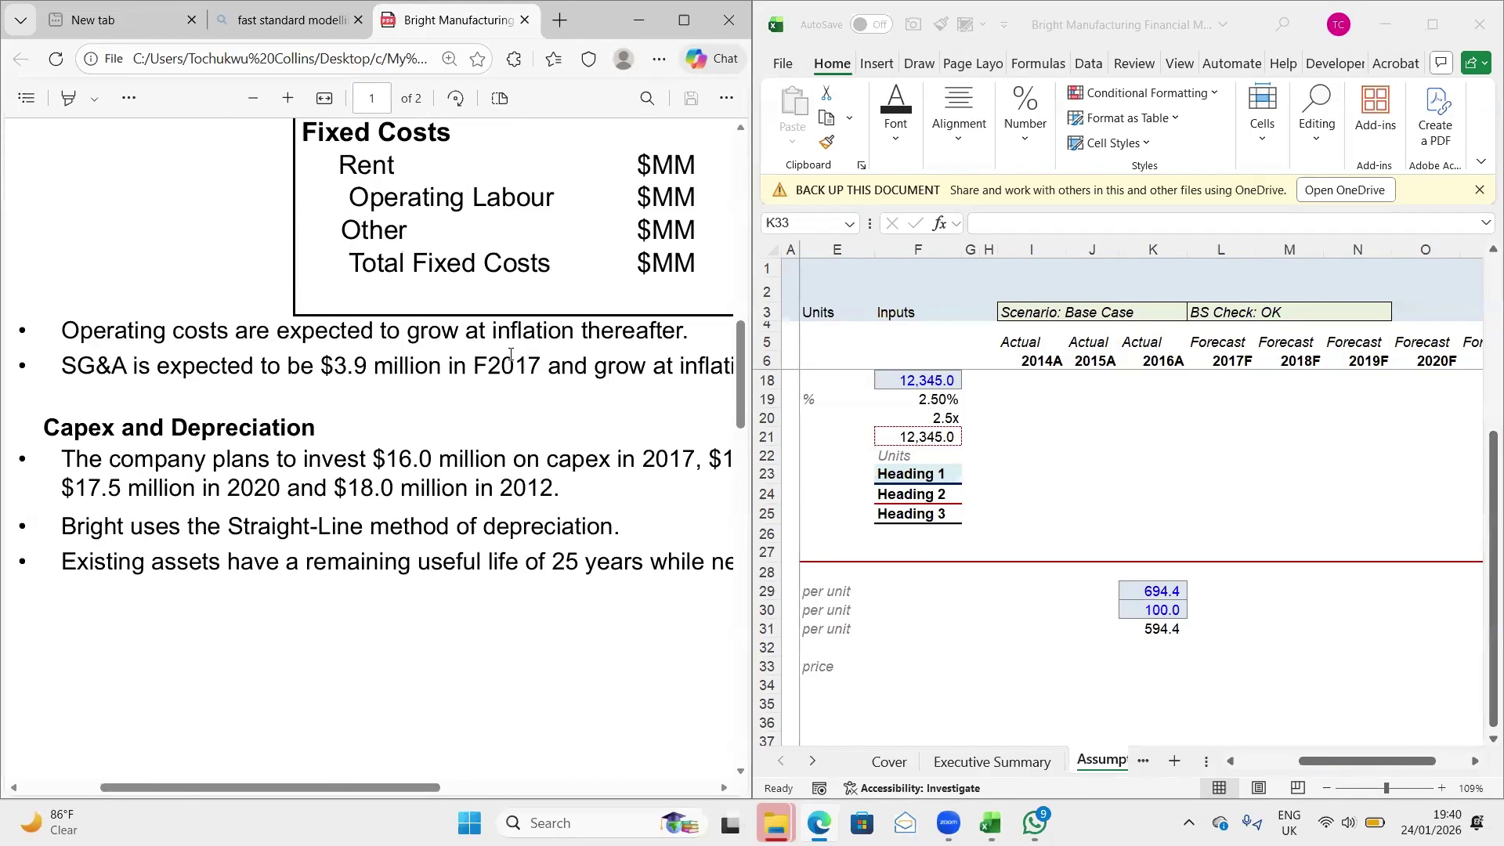
scroll(510, 355, down, 6)
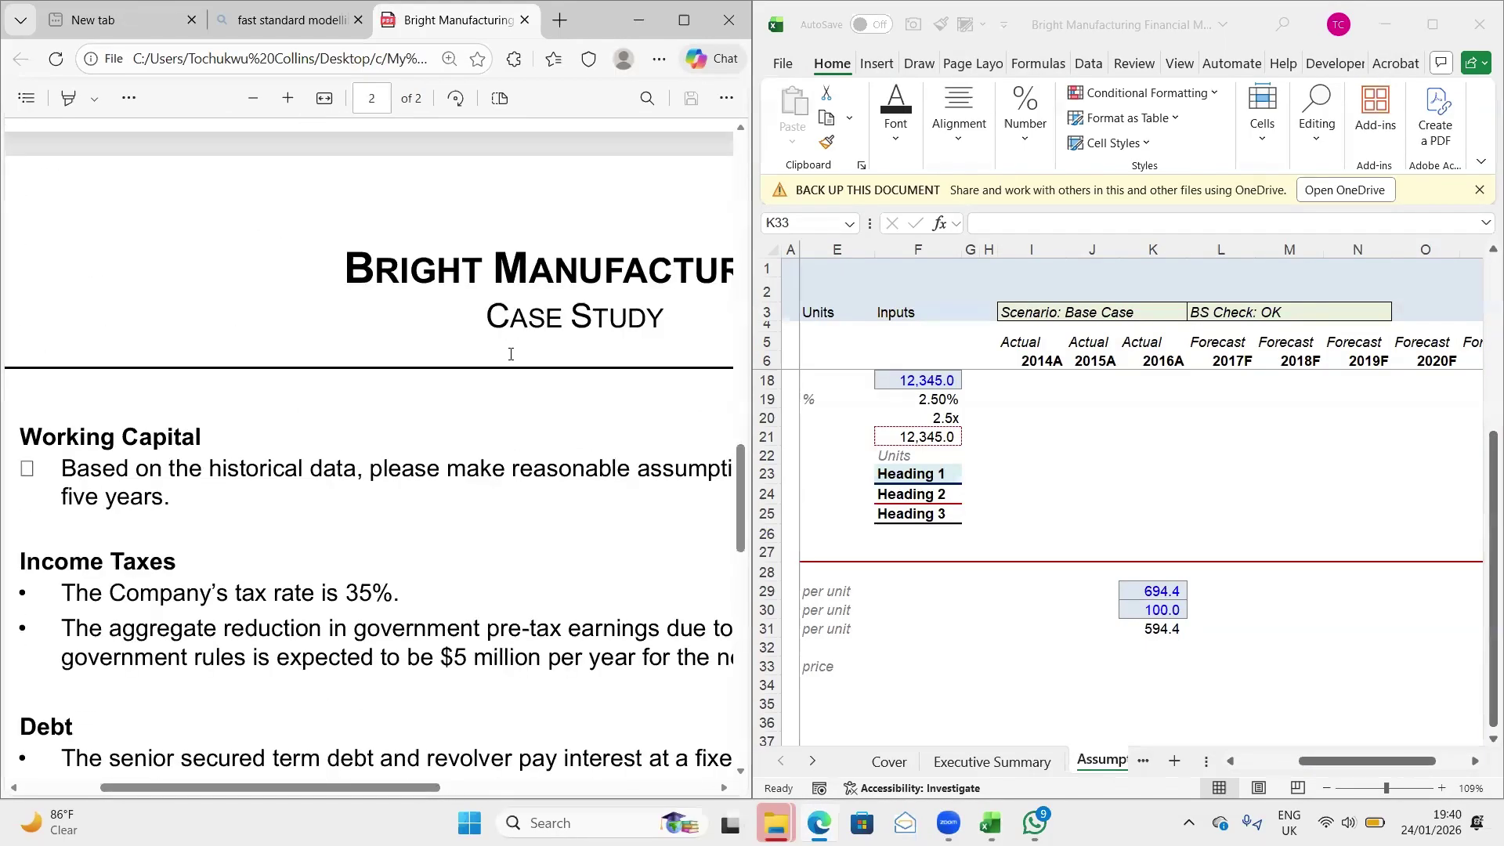
scroll(510, 355, down, 10)
scroll(510, 355, up, 2)
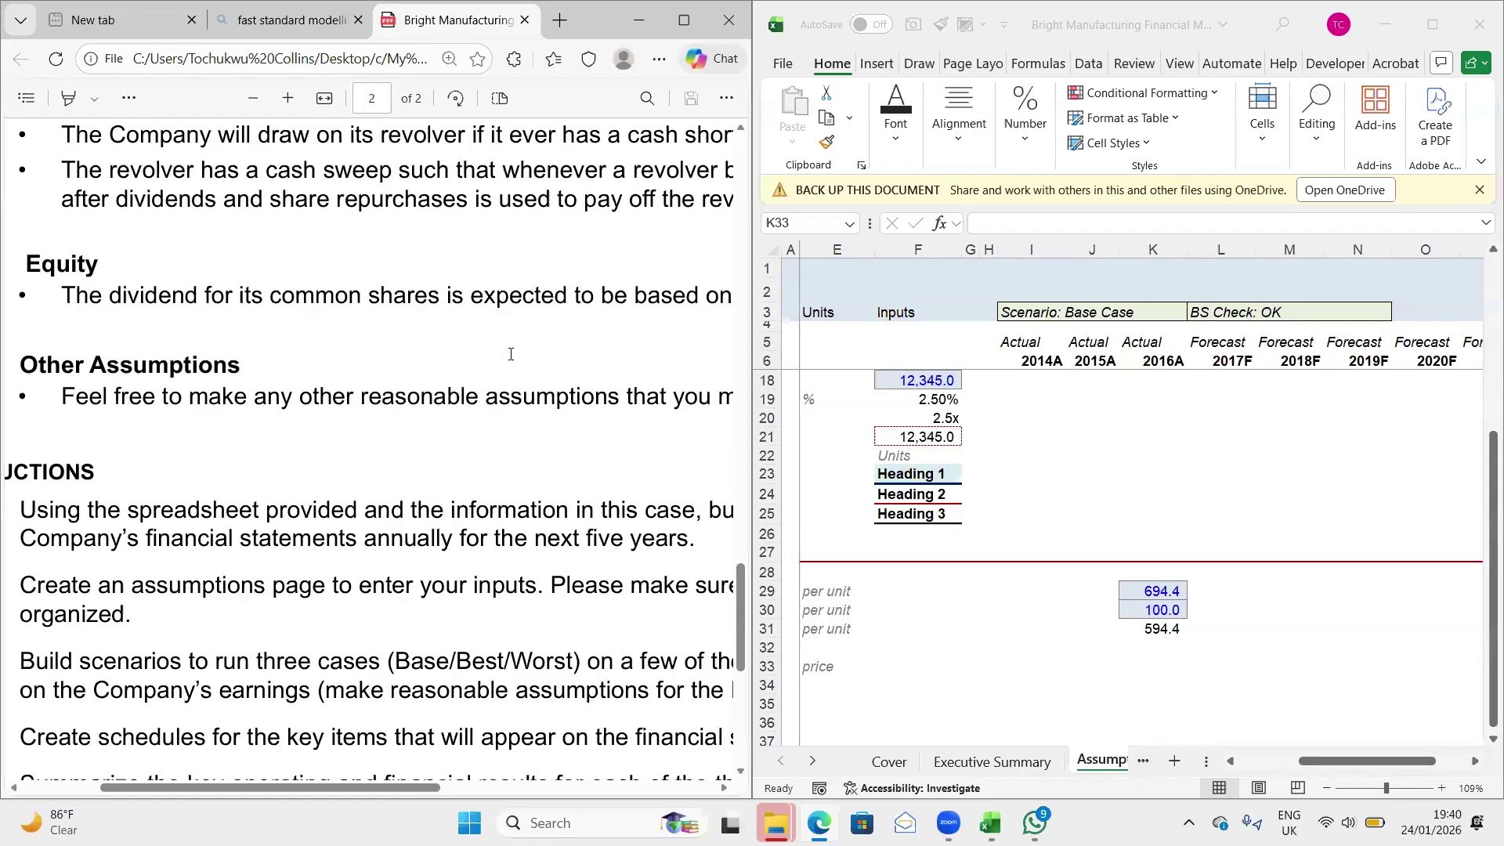
scroll(510, 354, down, 2)
scroll(510, 354, left, 1)
scroll(510, 350, right, 1)
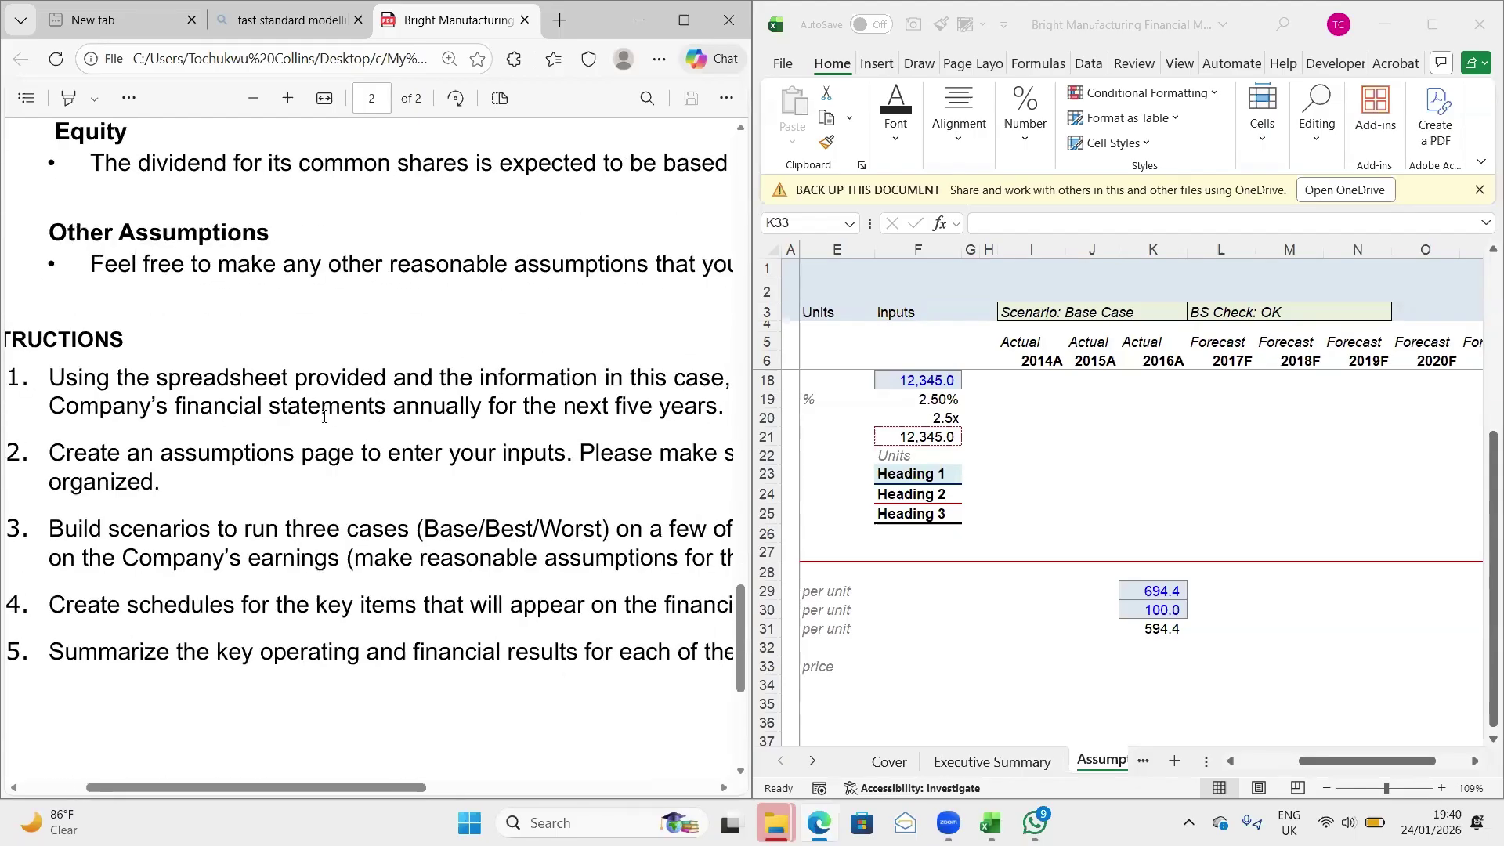
Read case study instructions 2 and 3 on the assumptions page and the Base/Best/Worst scenarios, marking the text being read
drag(50, 453, 568, 451)
scroll(438, 442, right, 6)
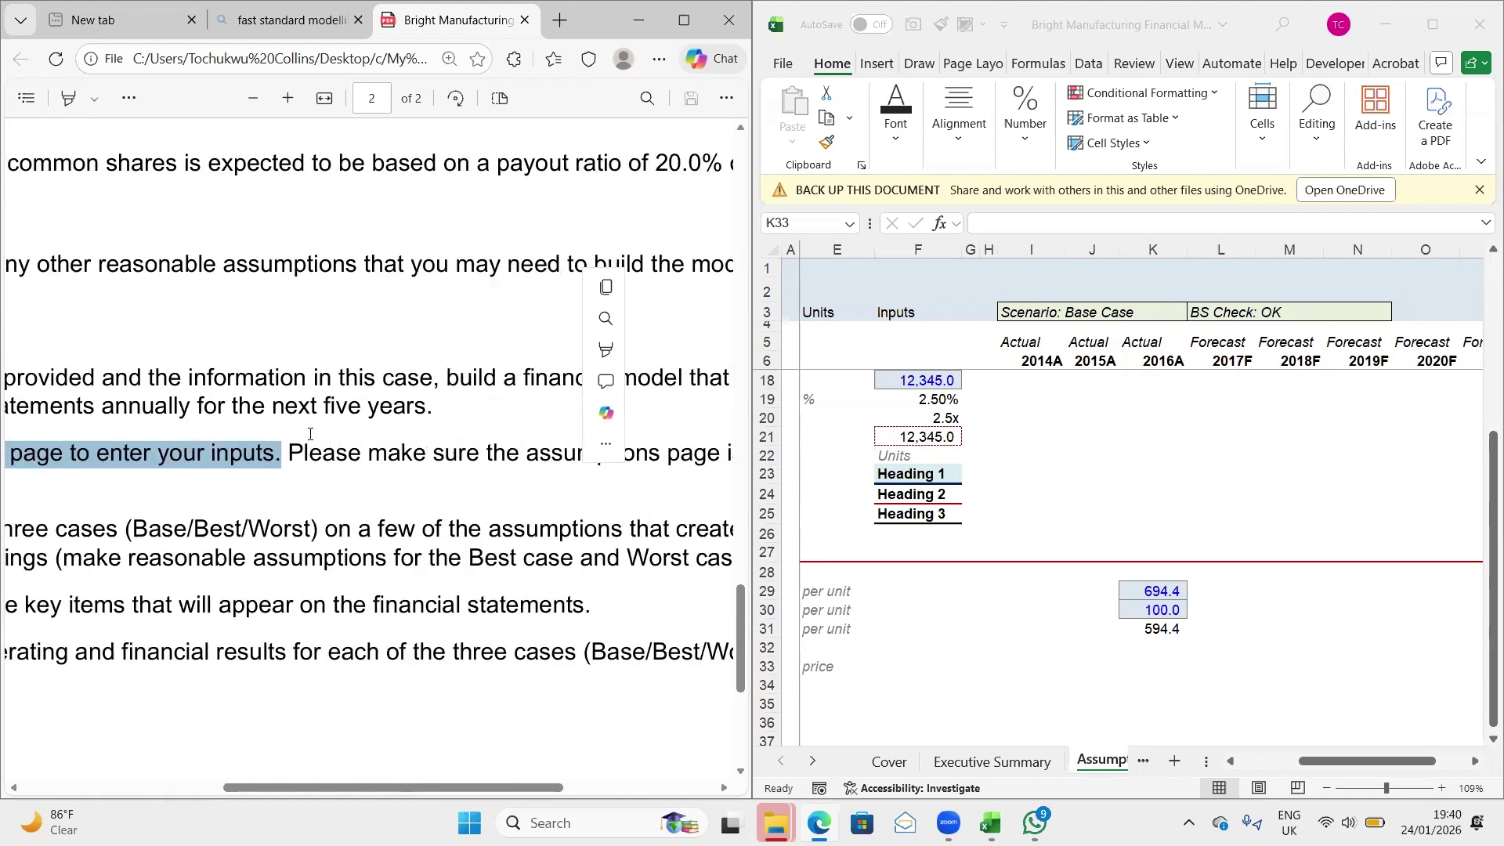
drag(288, 452, 572, 448)
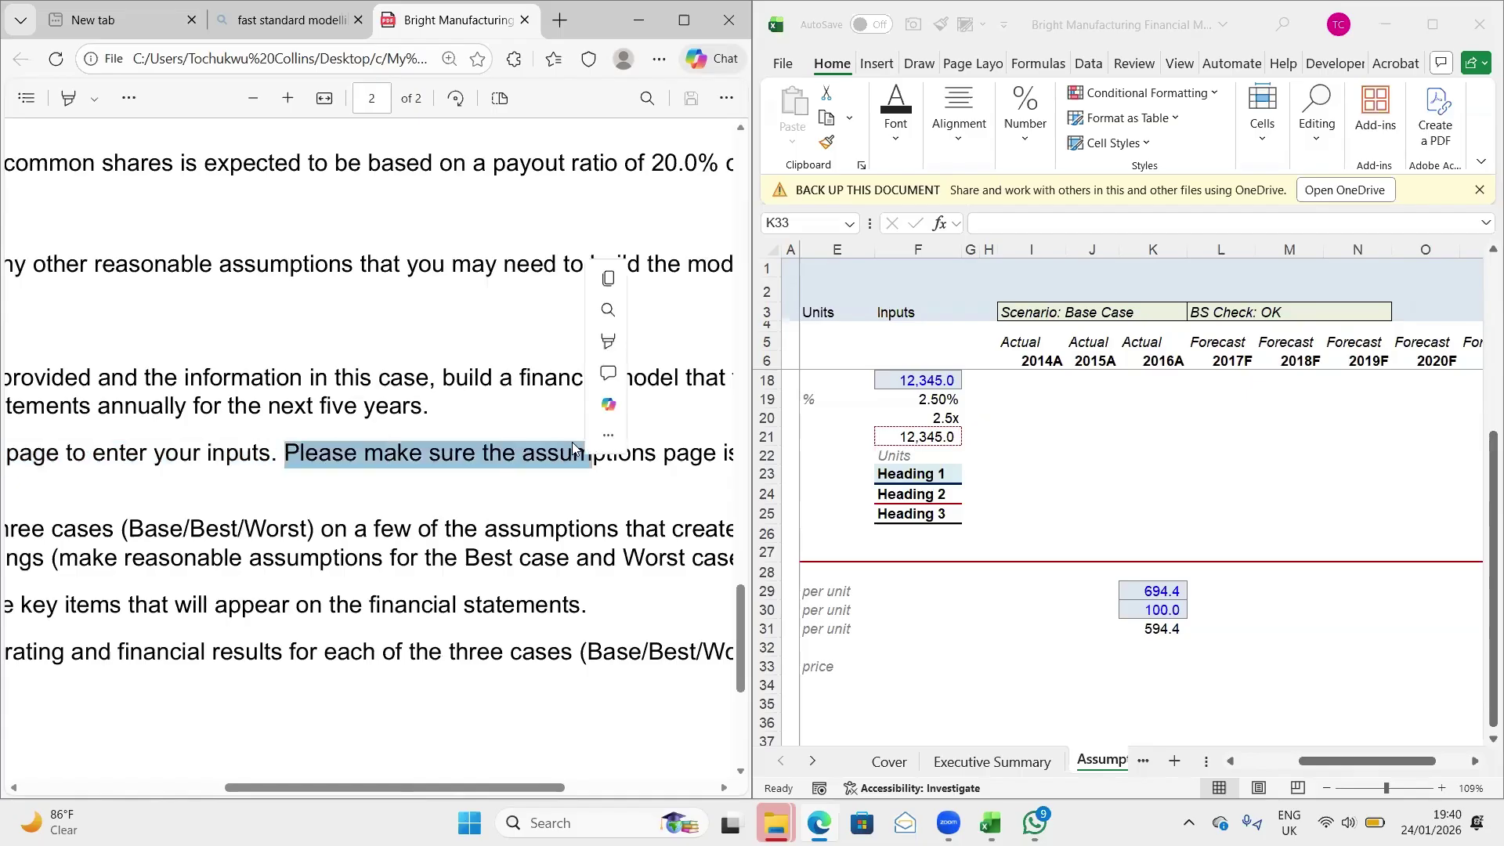
scroll(573, 449, right, 4)
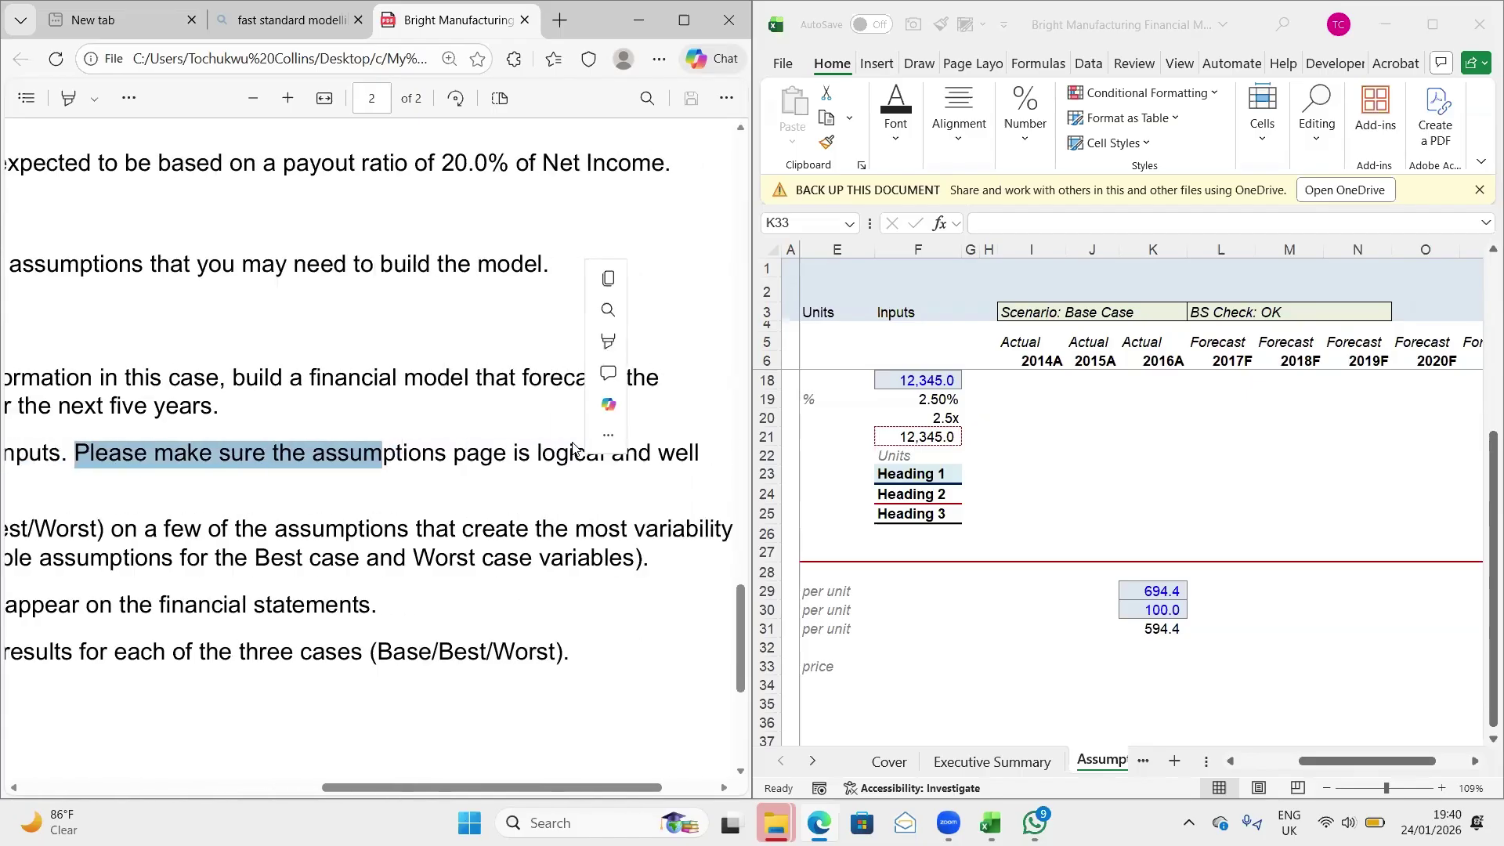
scroll(573, 449, right, 2)
scroll(572, 449, left, 12)
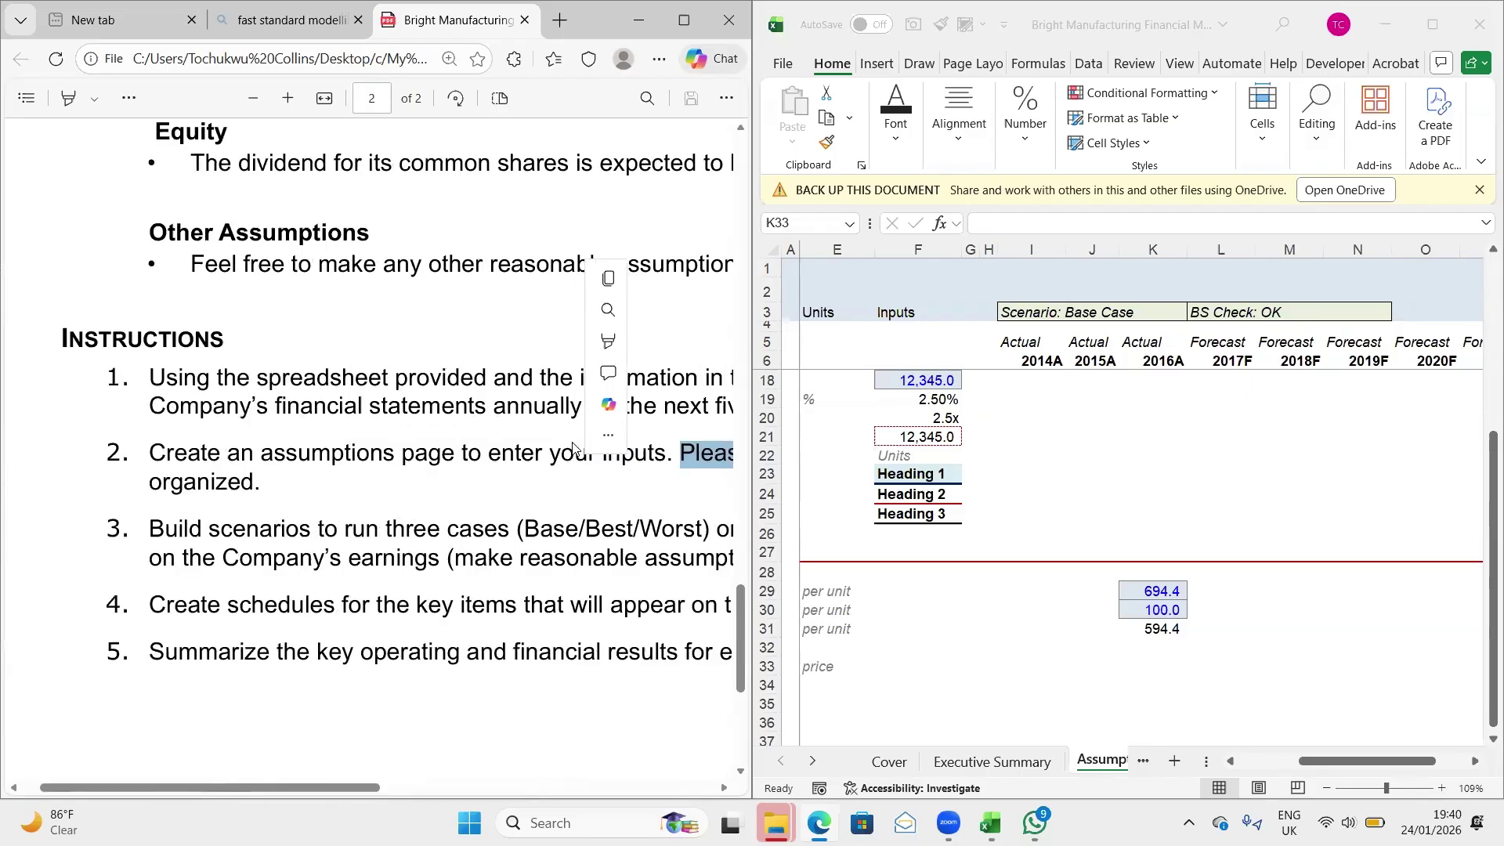
scroll(572, 449, right, 1)
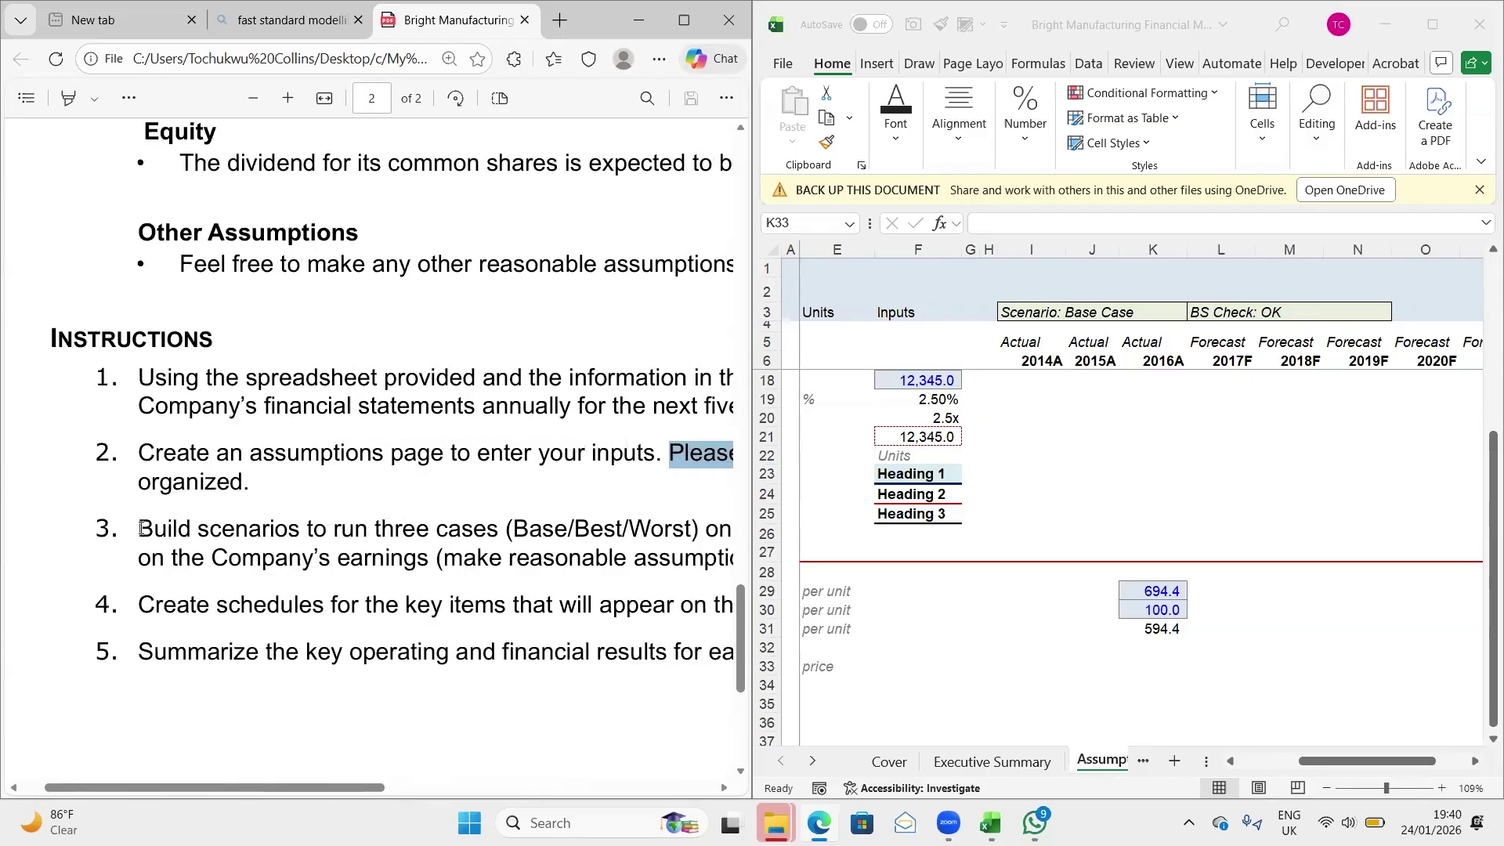
drag(140, 528, 664, 529)
scroll(664, 530, right, 5)
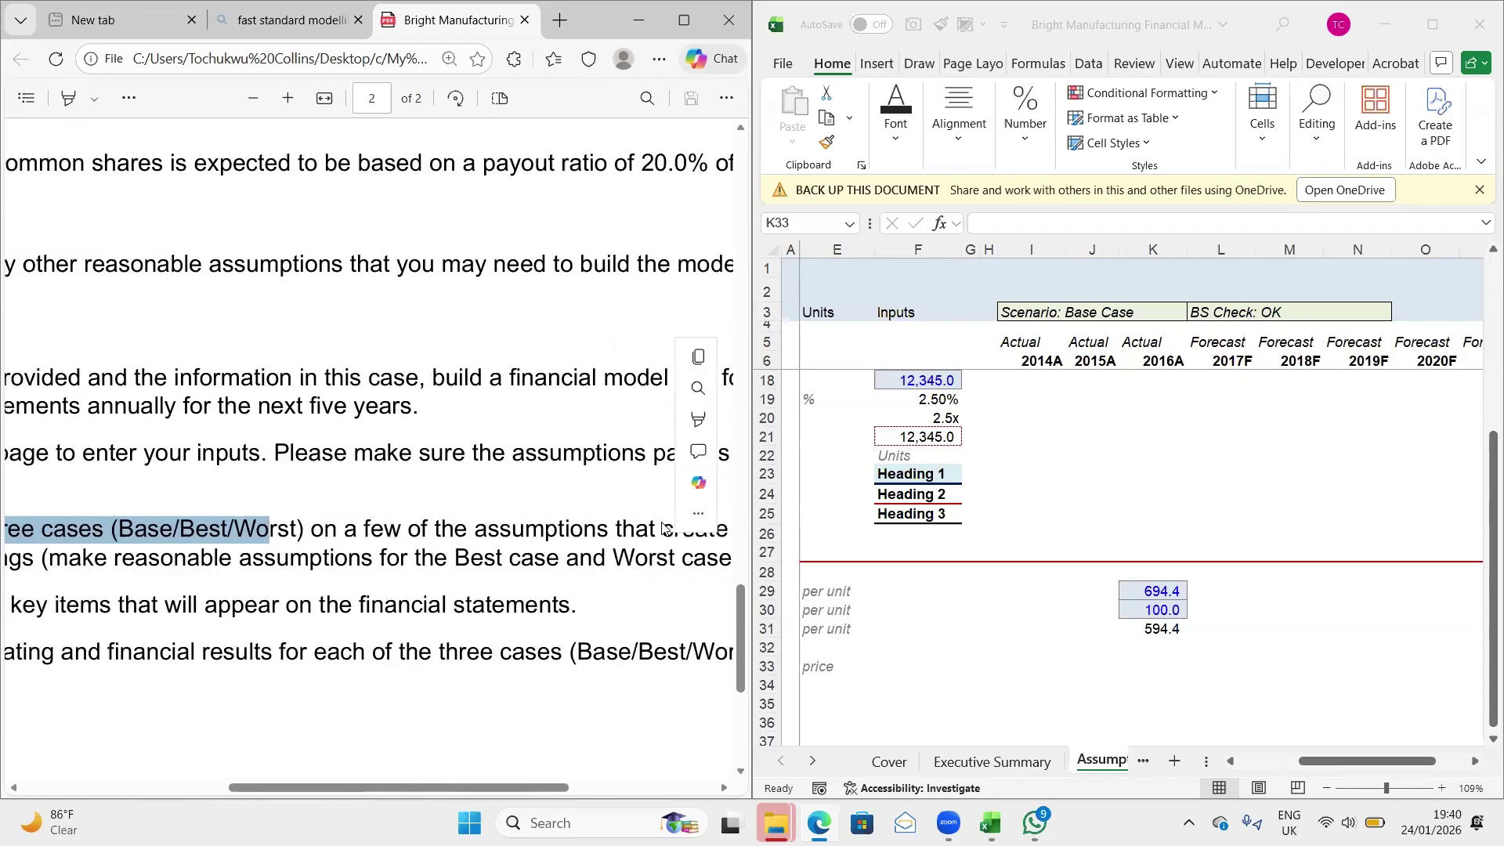
scroll(662, 529, right, 2)
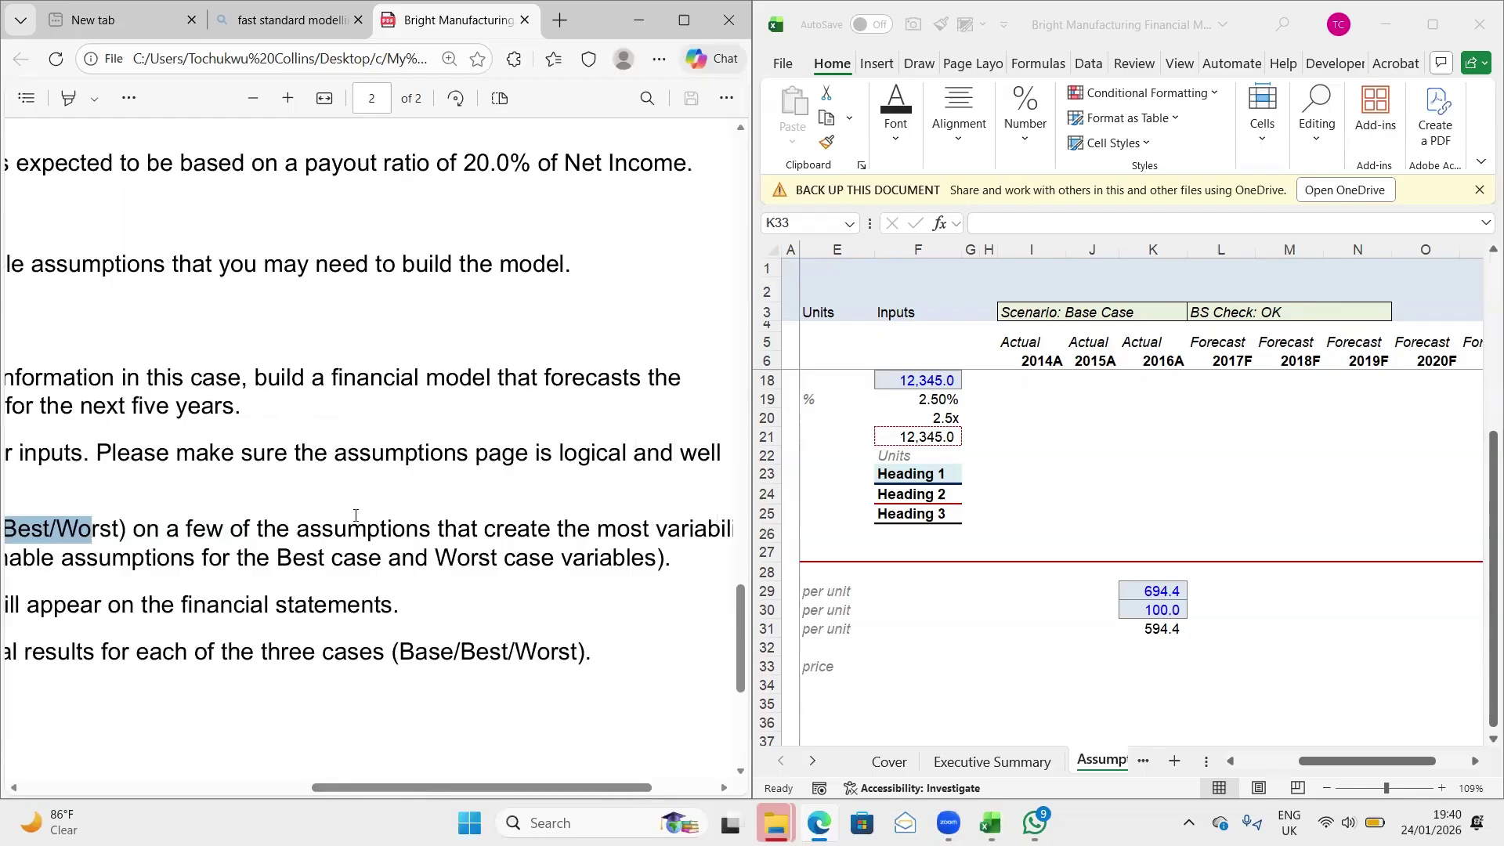
Review the case instructions on building the Base/Best/Worst scenarios and the assumptions page
drag(298, 527, 655, 531)
scroll(653, 535, right, 1)
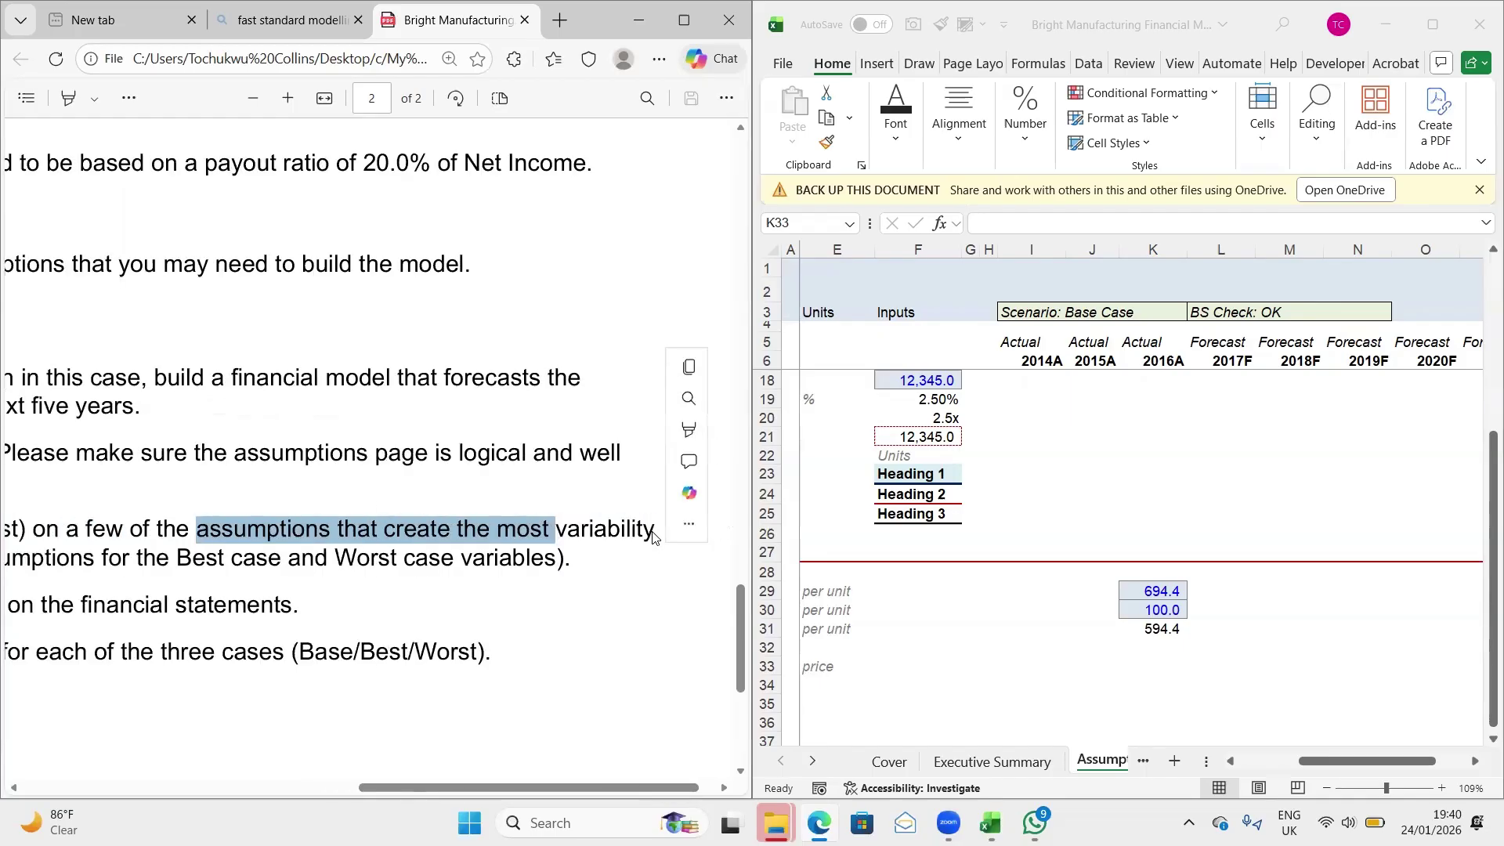
click(636, 535)
scroll(631, 535, left, 4)
scroll(627, 535, up, 1)
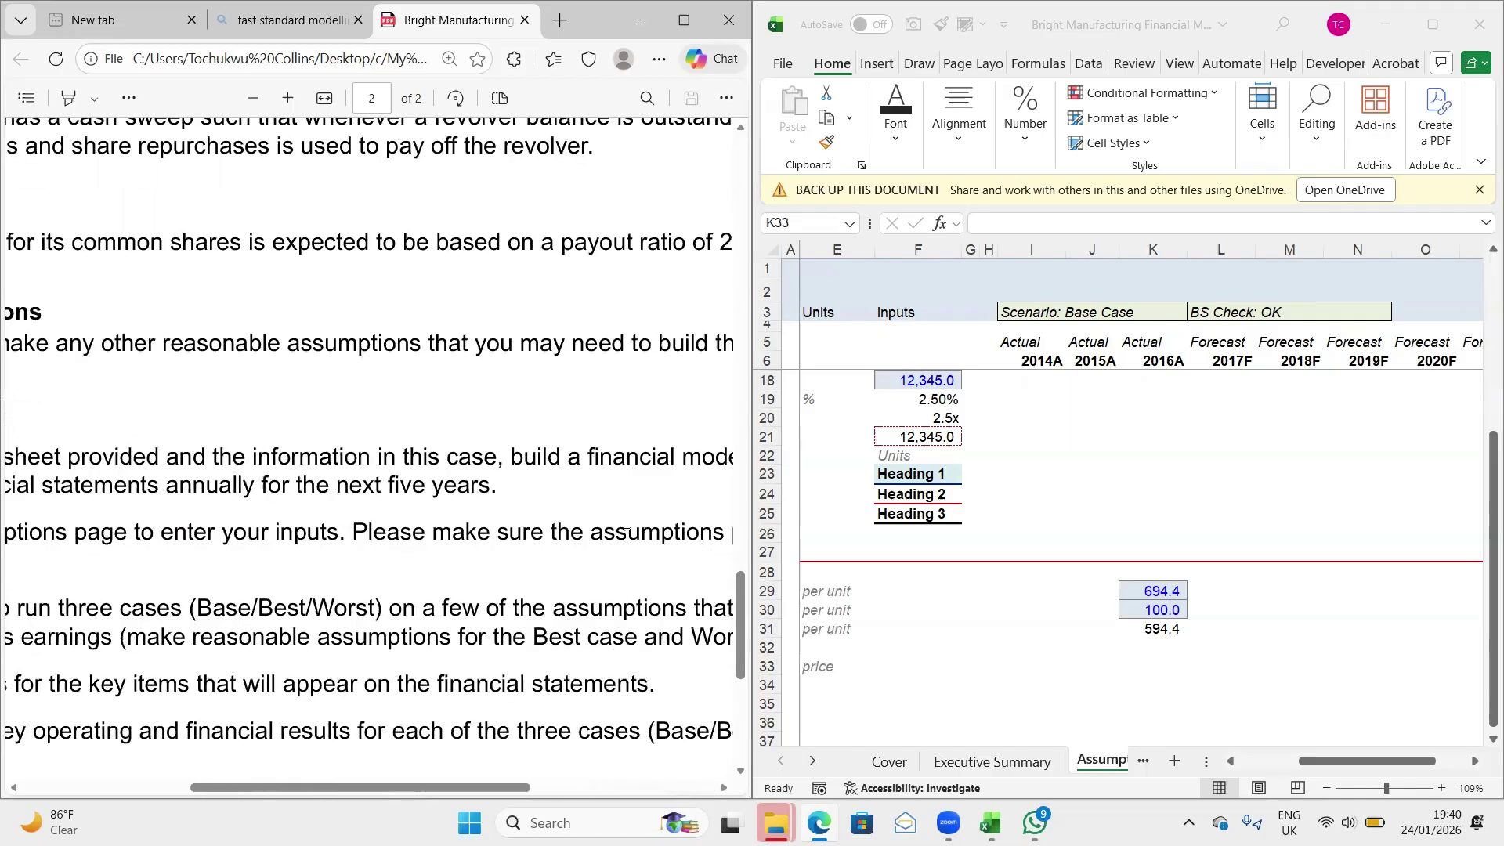
scroll(627, 535, left, 2)
scroll(1031, 614, down, 4)
scroll(1031, 613, left, 1)
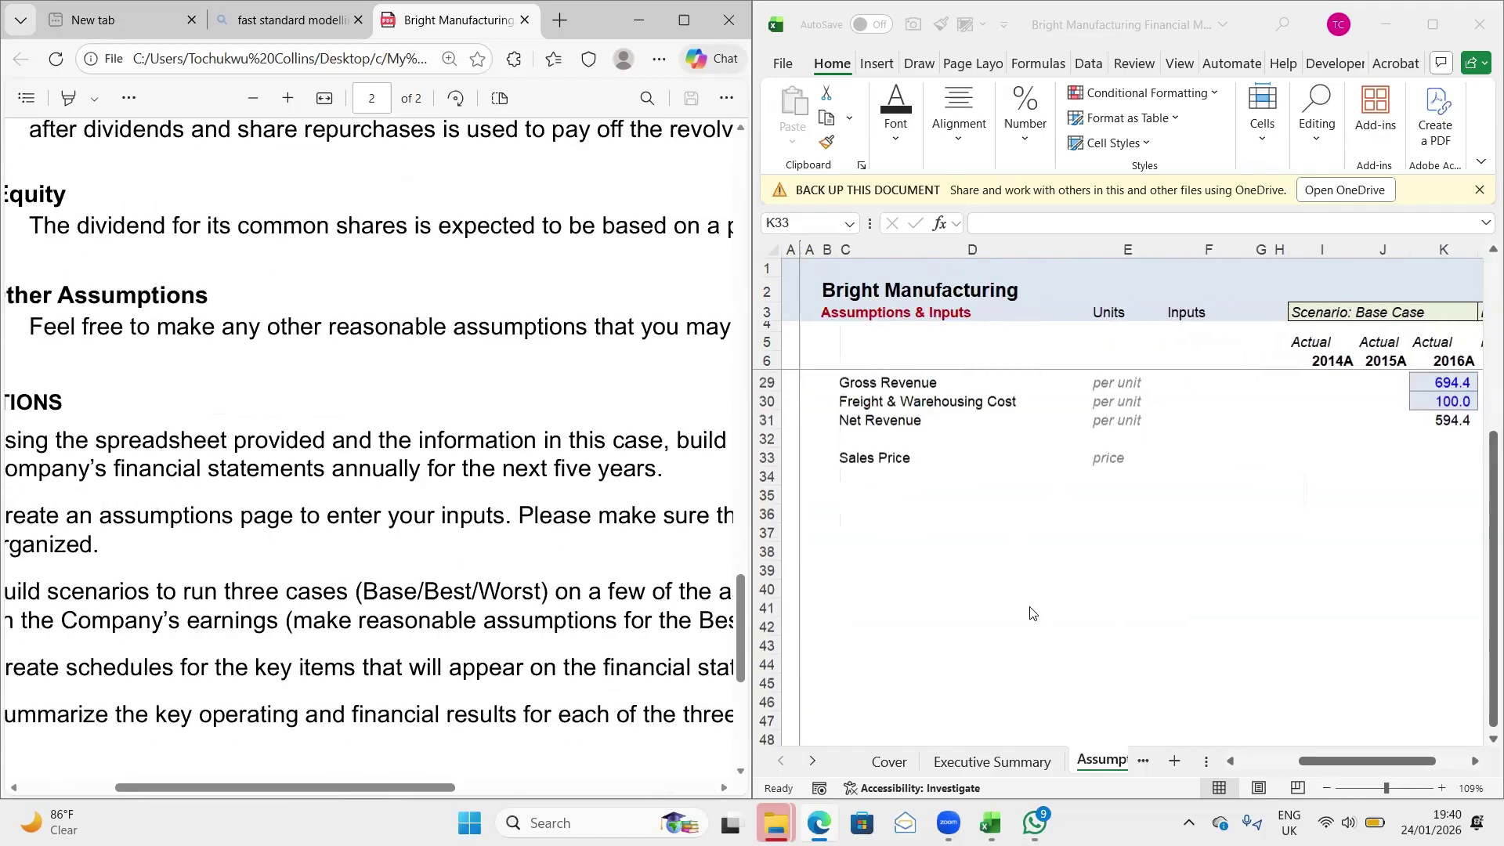
Enter the forecast sales prices from the case's Sales section in row 33: 800 for 2017F and 725 for 2018F
scroll(1030, 614, up, 2)
scroll(1134, 476, right, 3)
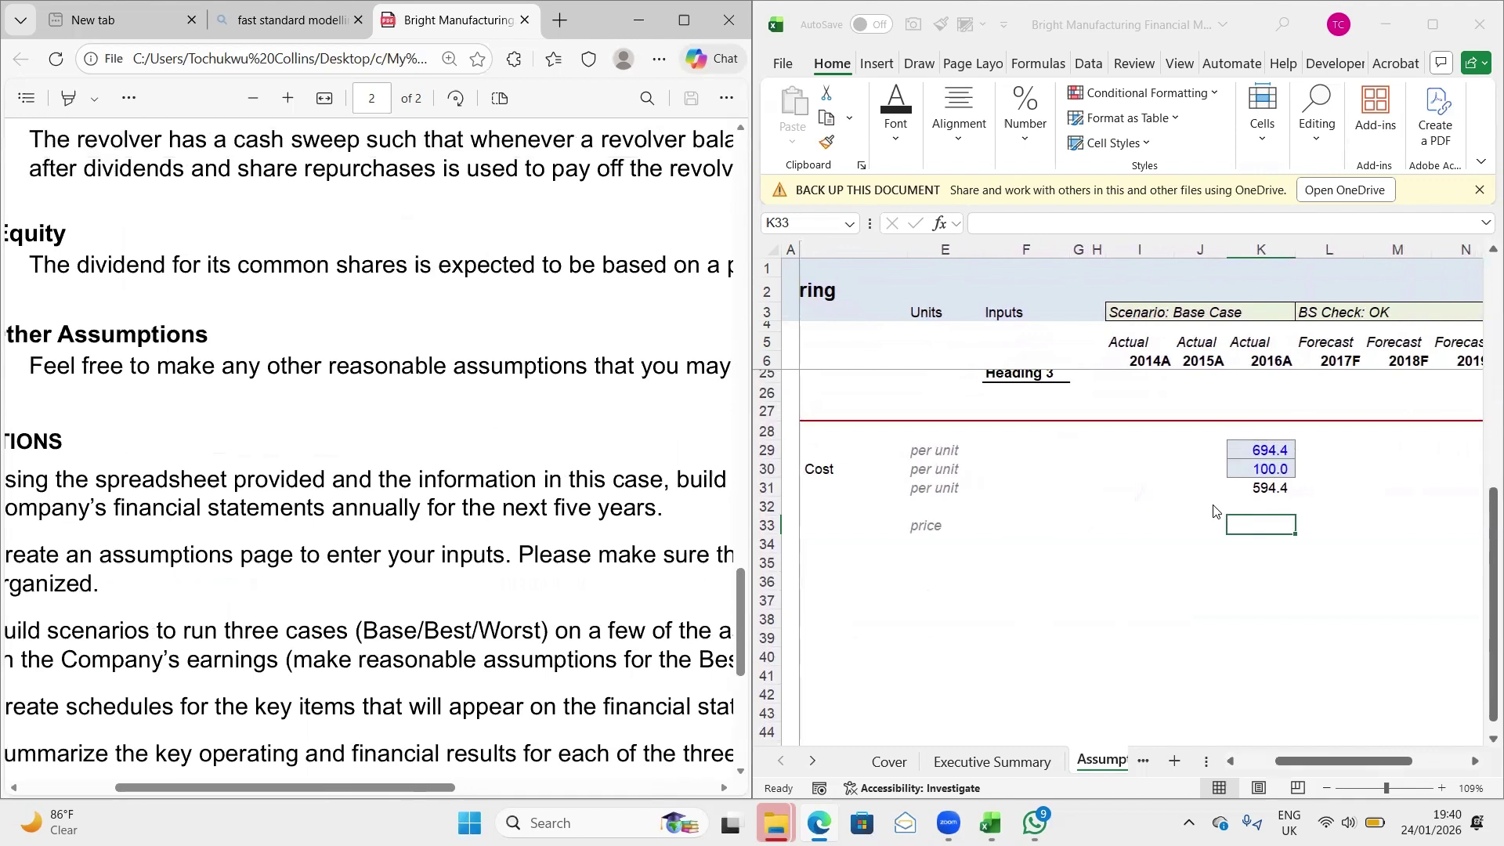
click(1256, 523)
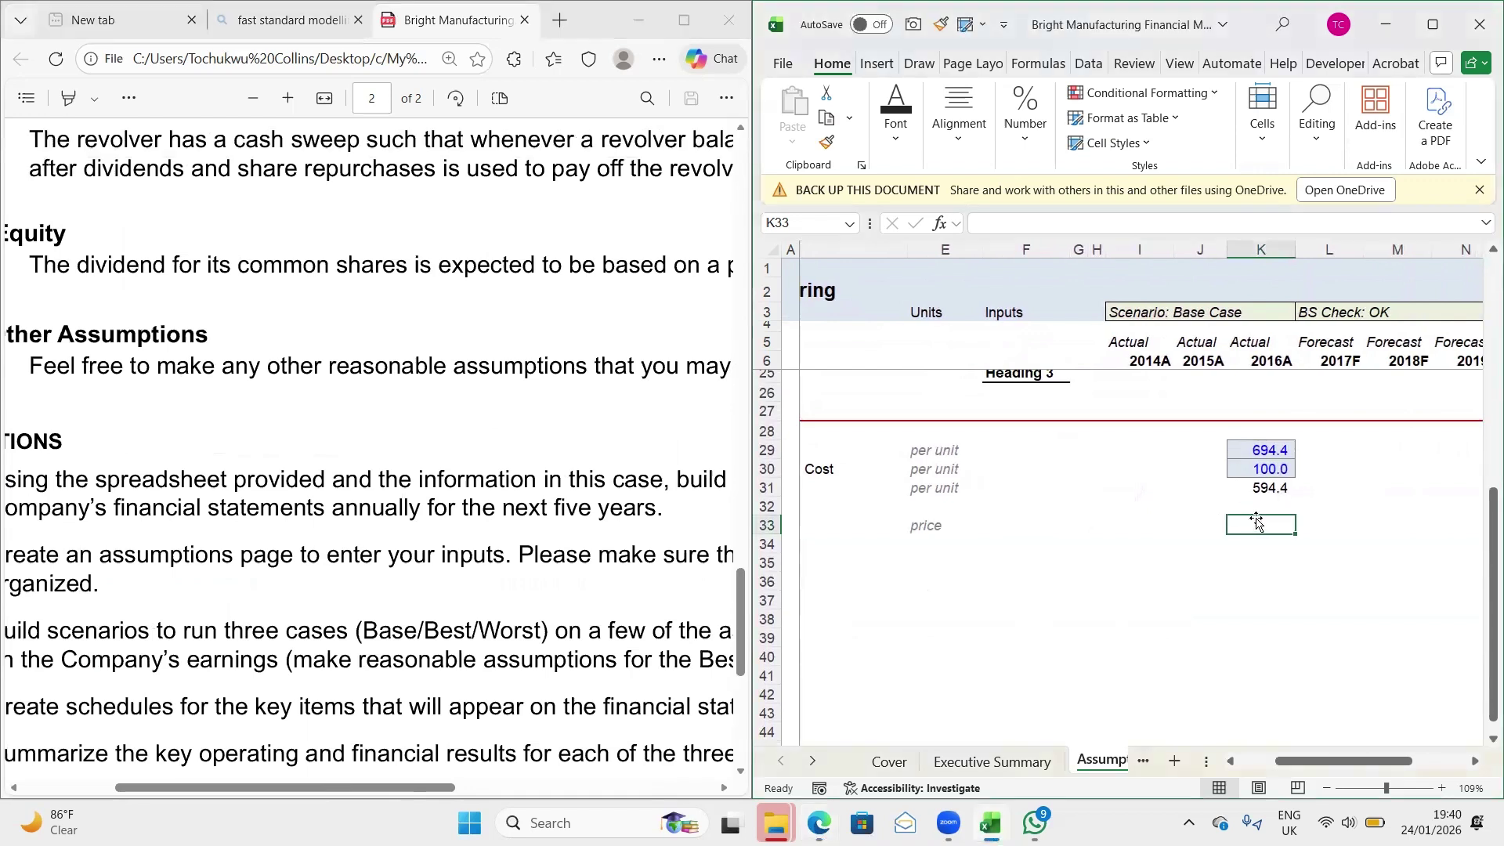
key(Right)
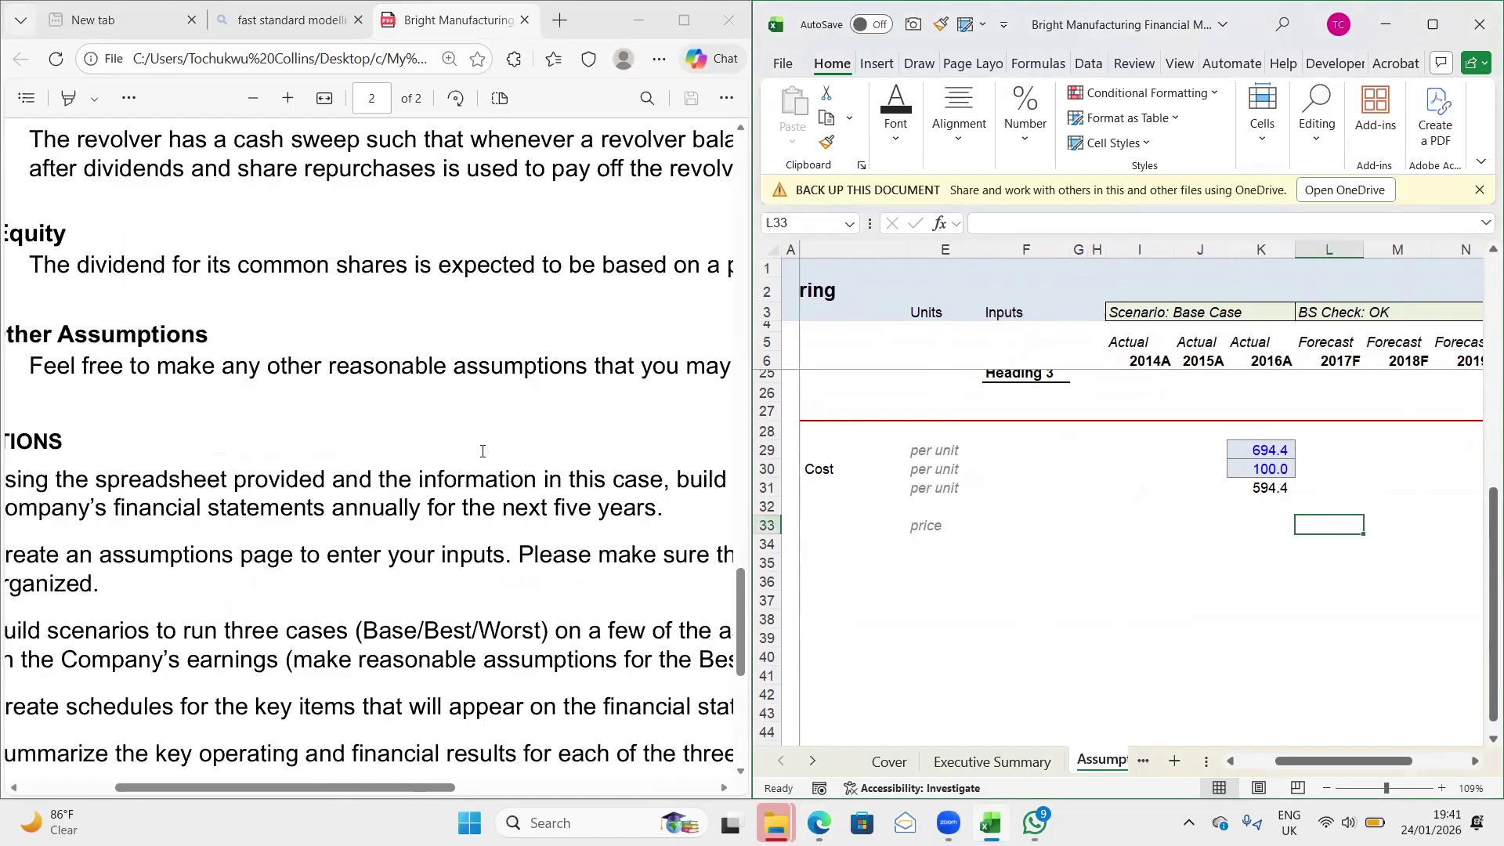
scroll(482, 451, up, 10)
scroll(483, 451, up, 9)
scroll(482, 451, down, 4)
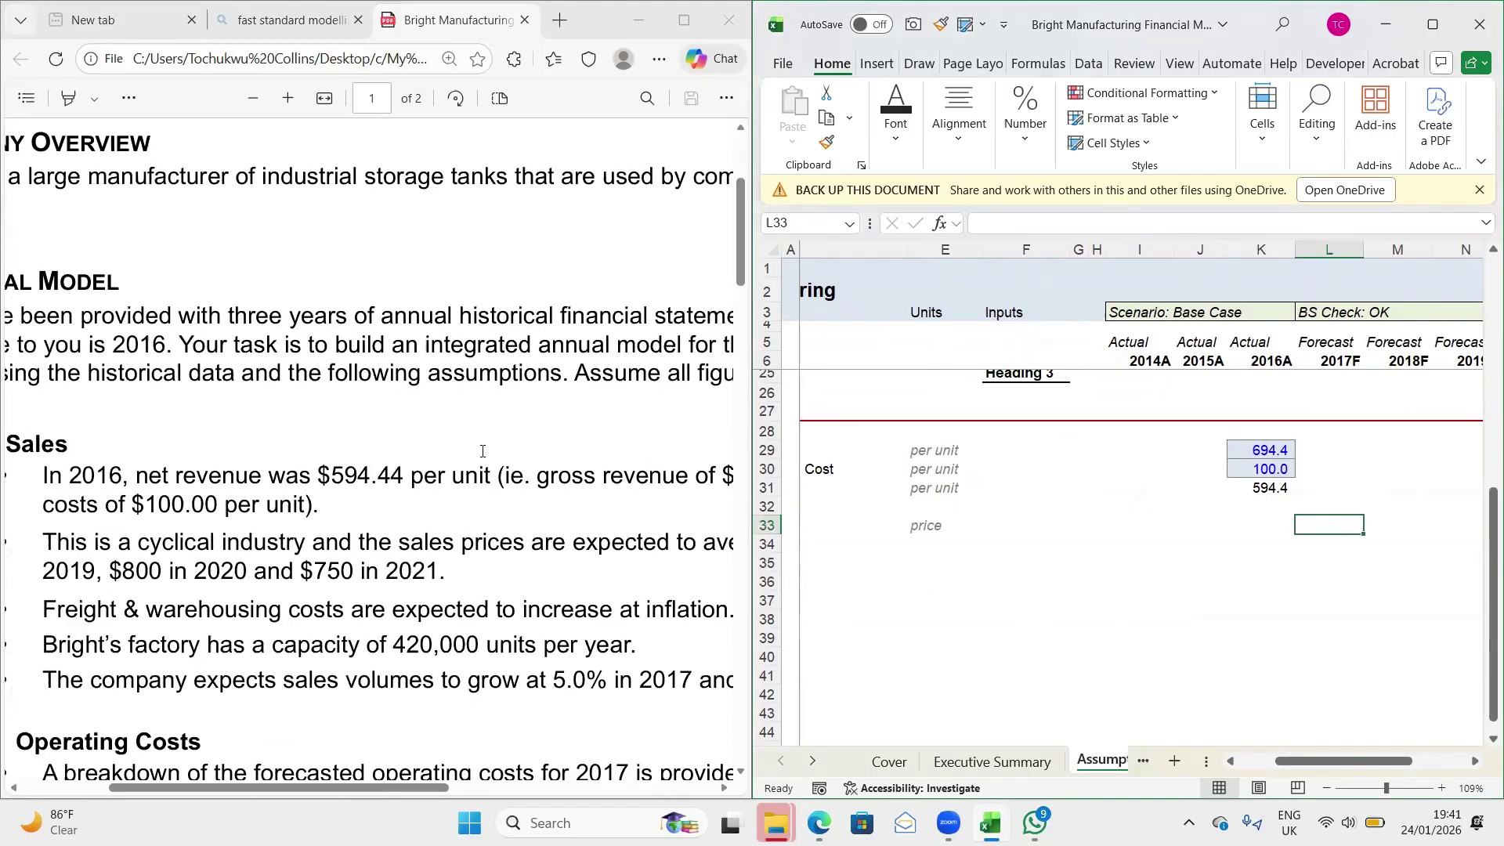
scroll(482, 452, right, 5)
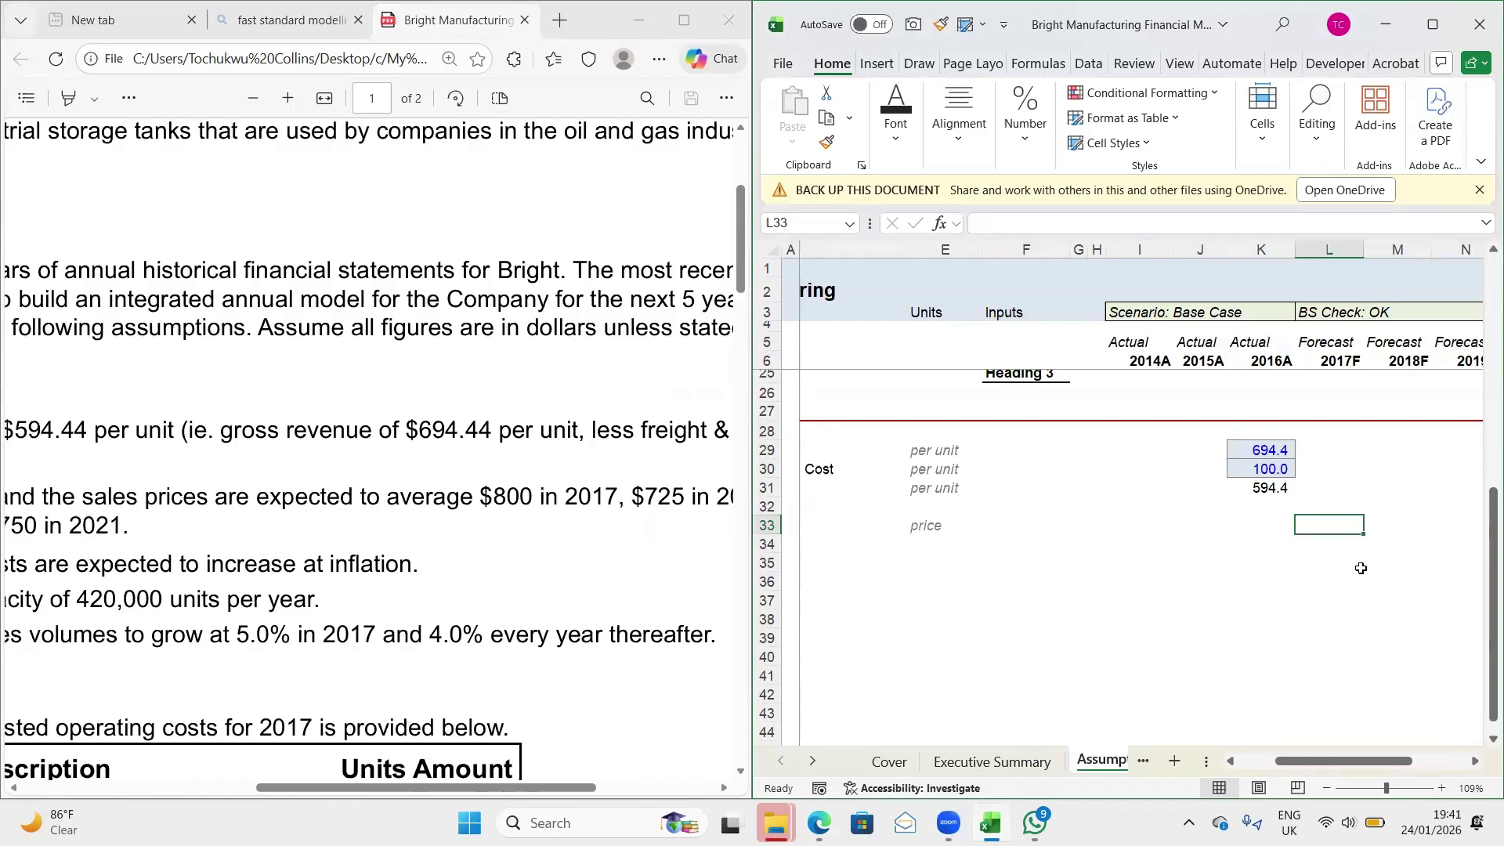
text(800)
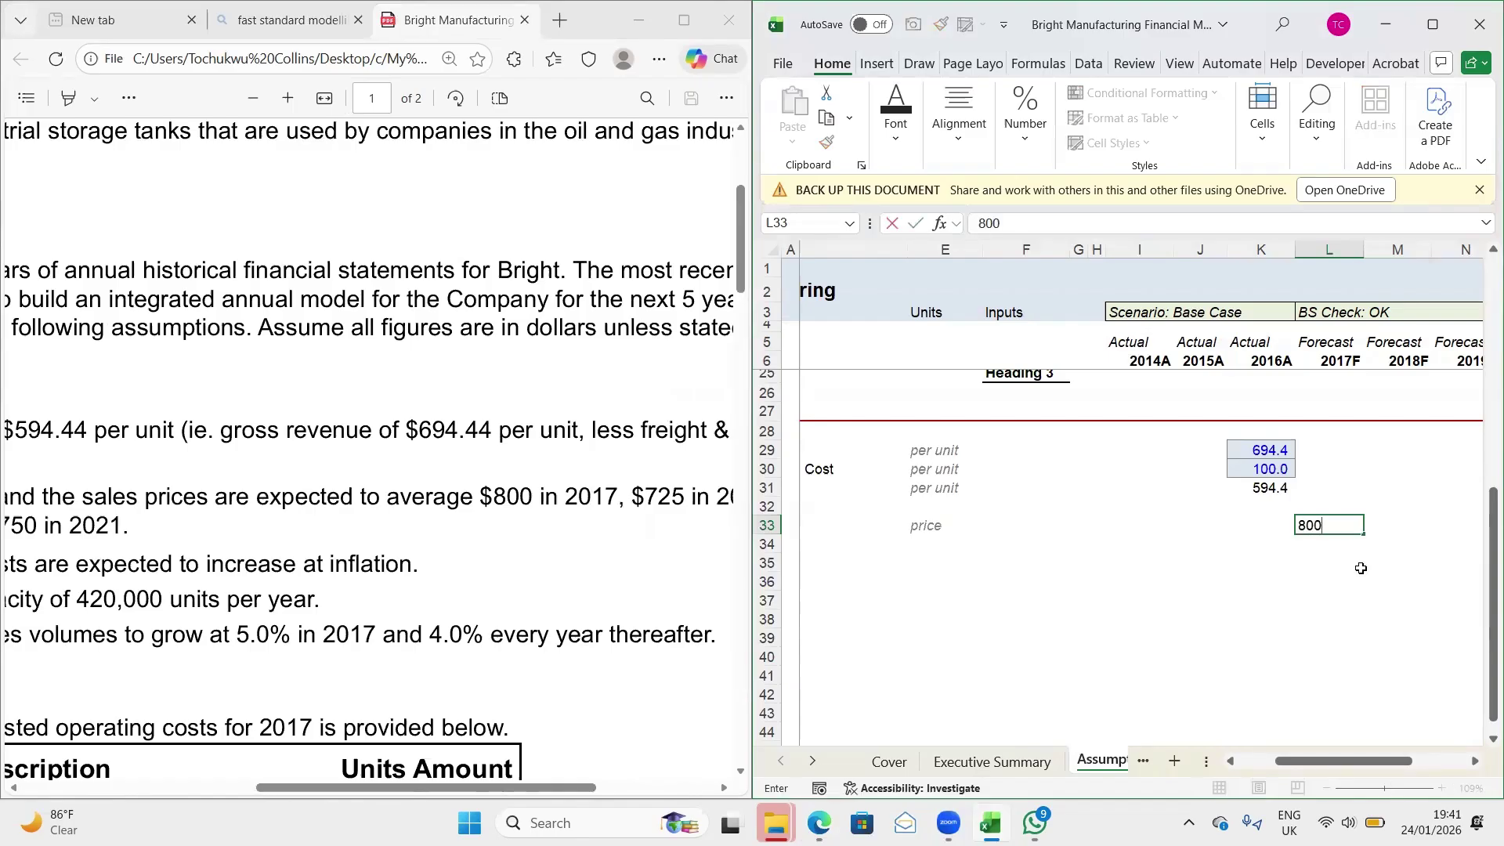
key(Tab)
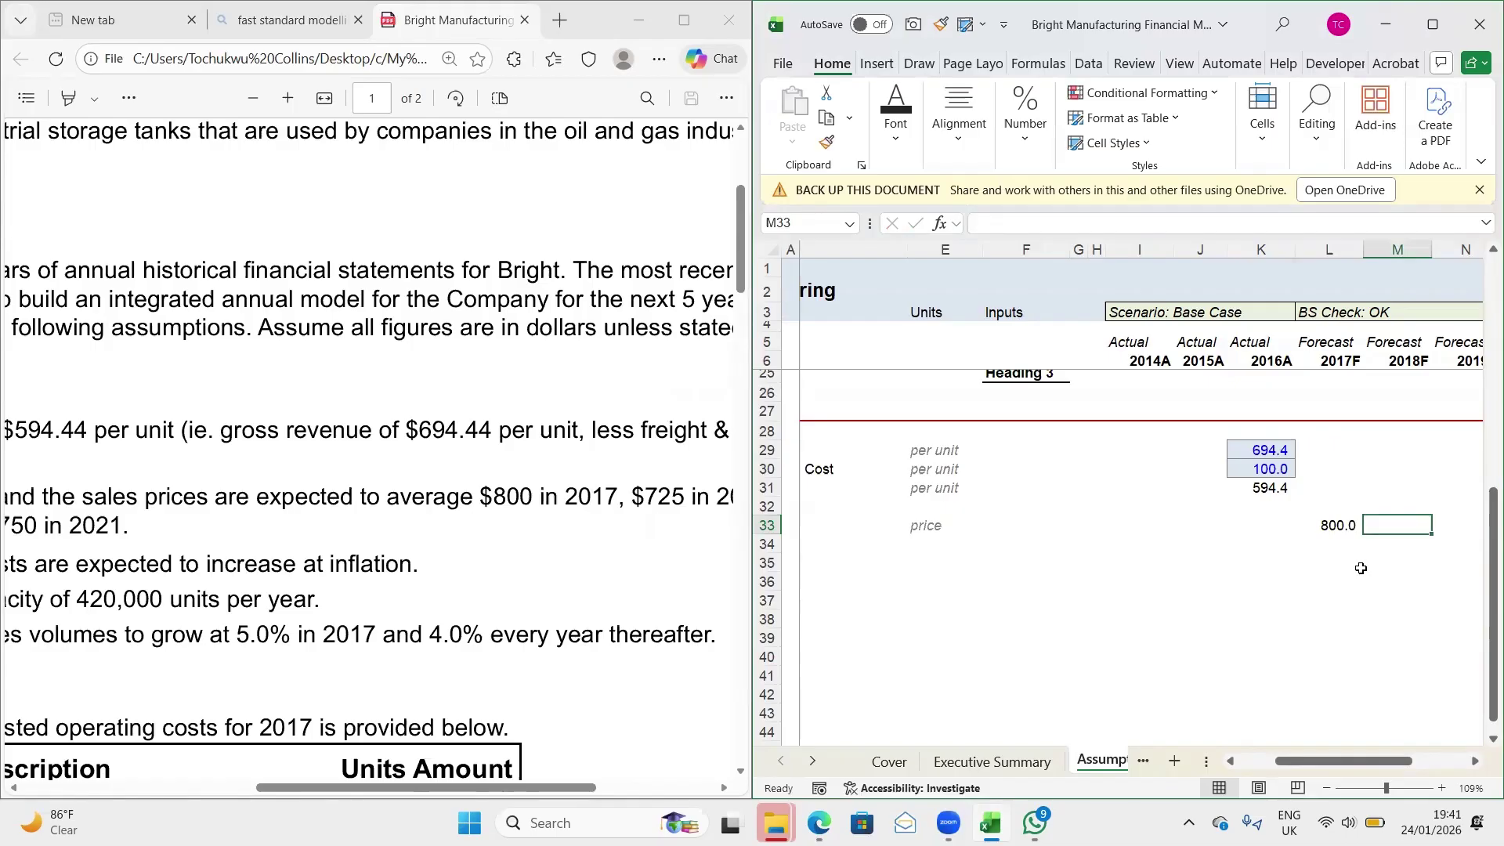
text(725)
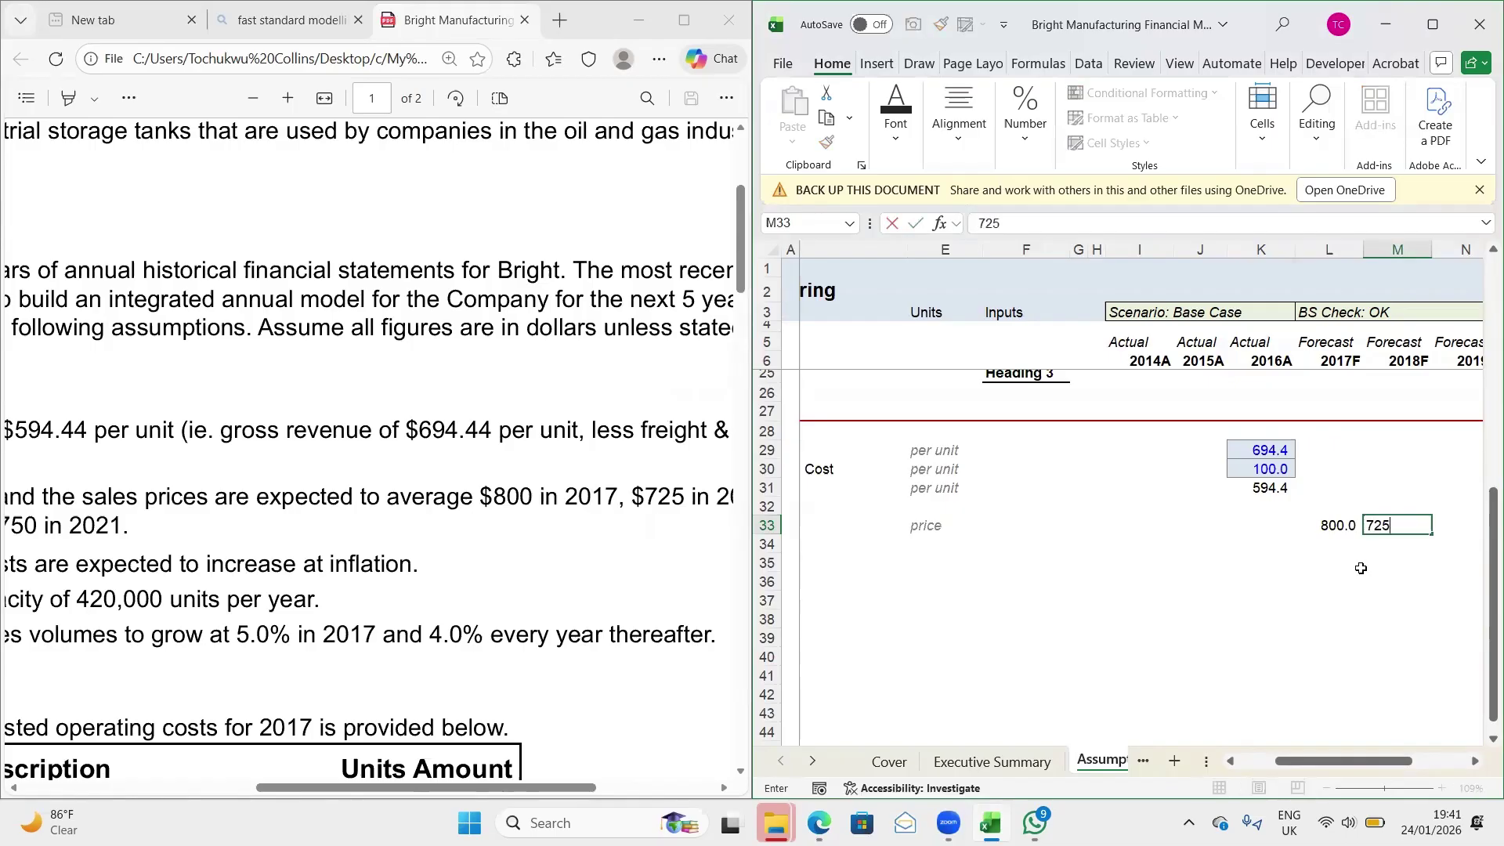
key(Tab)
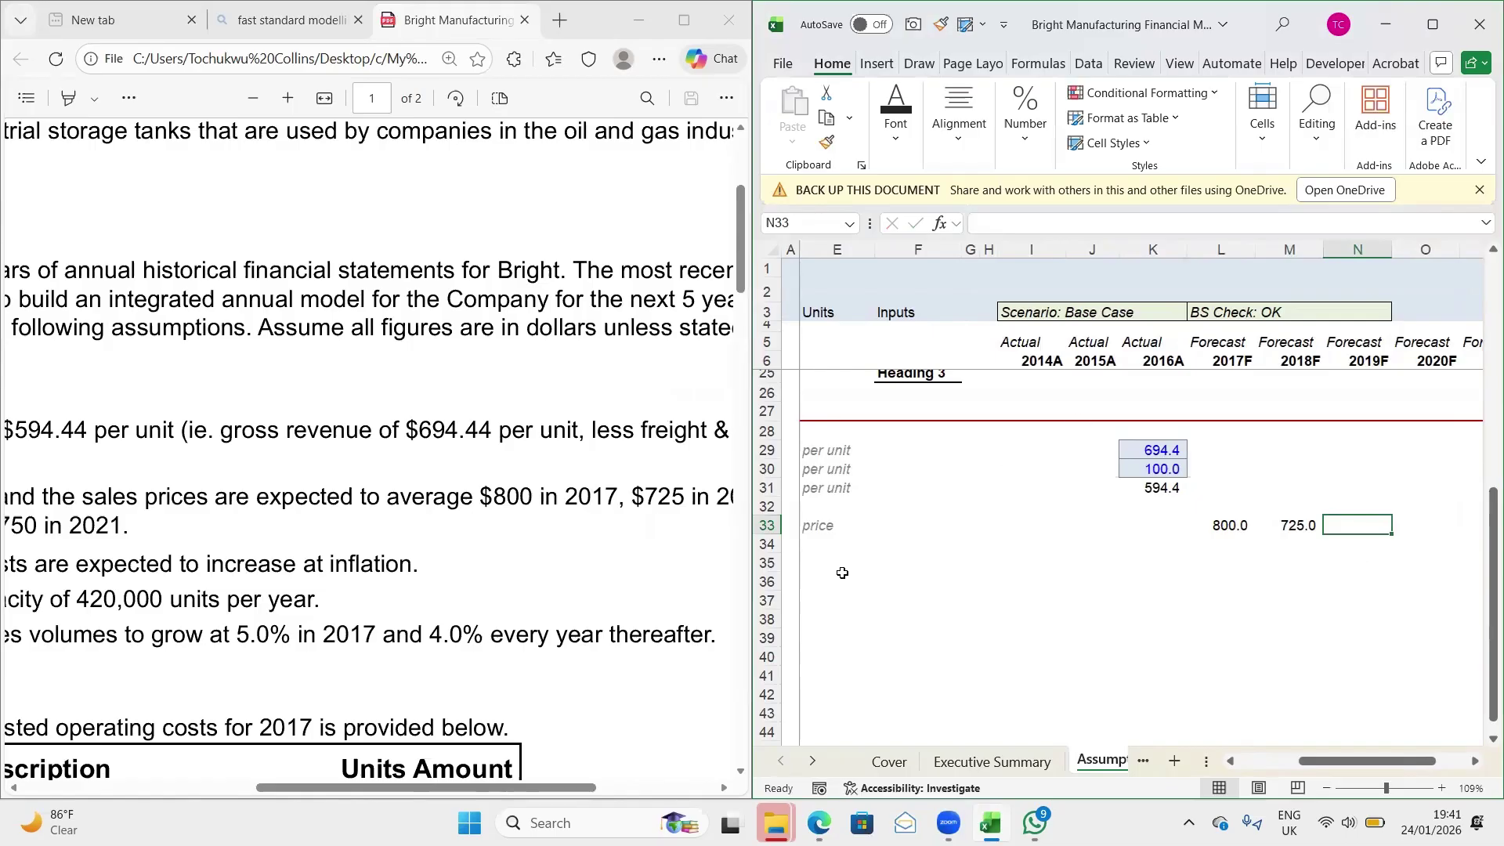
Complete the Sales Price row with 825 for 2019F, 800 for 2020F and 750 for 2021F
scroll(322, 541, left, 5)
scroll(321, 540, right, 8)
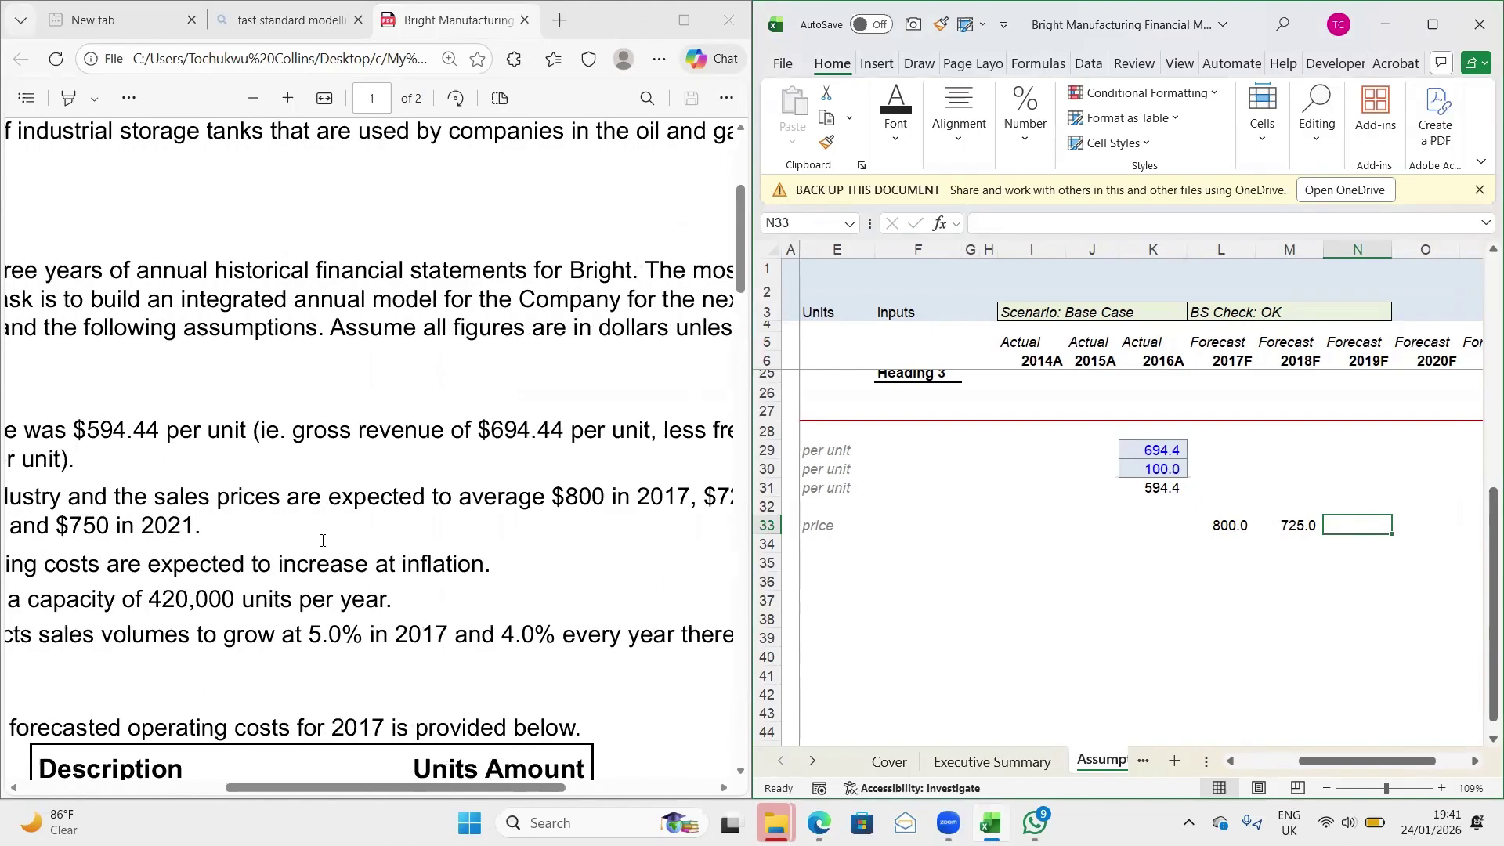
text(825)
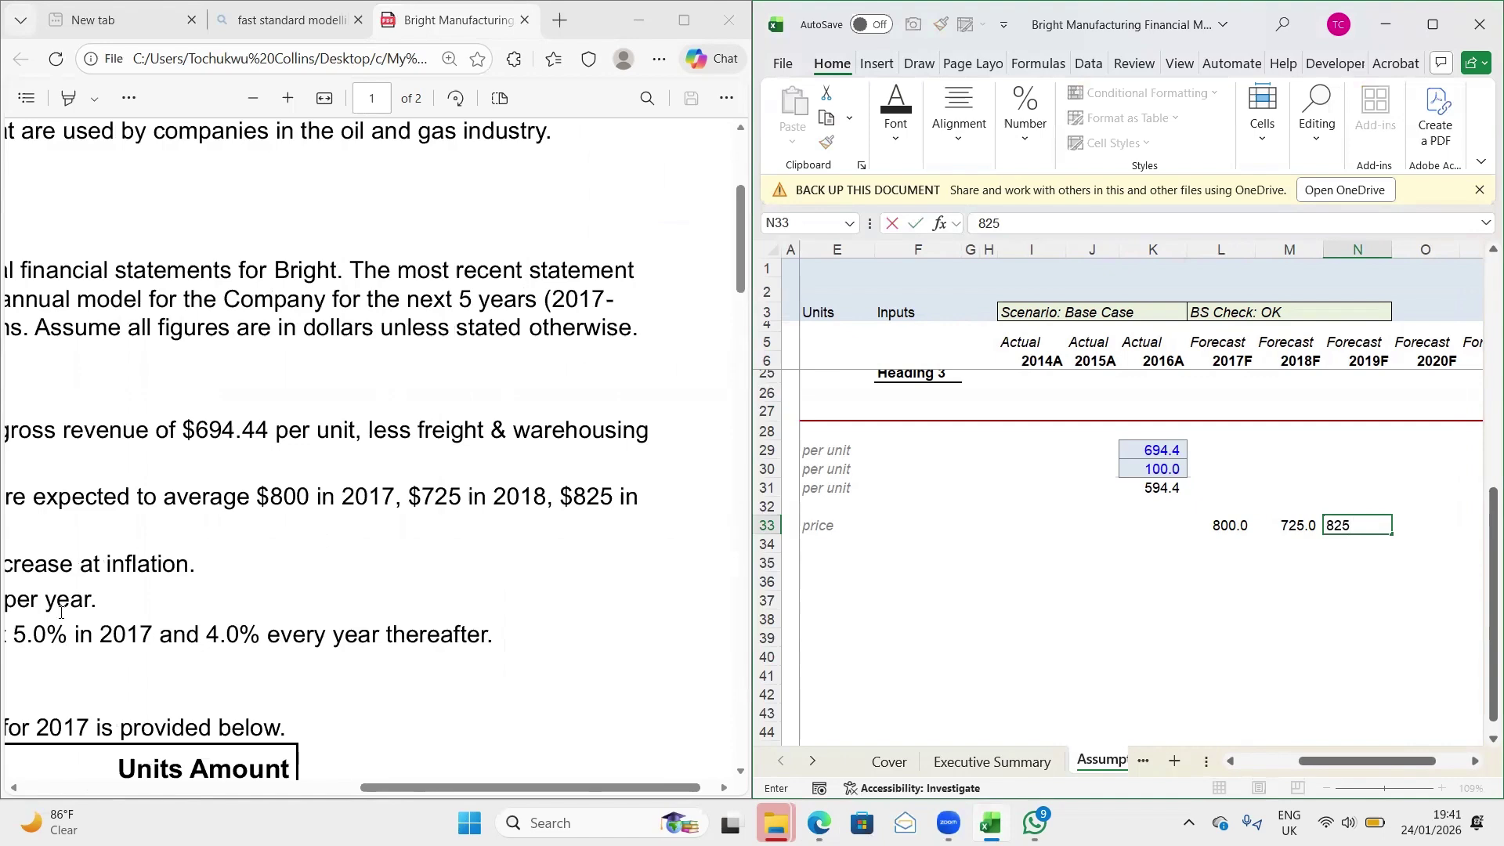
key(Tab)
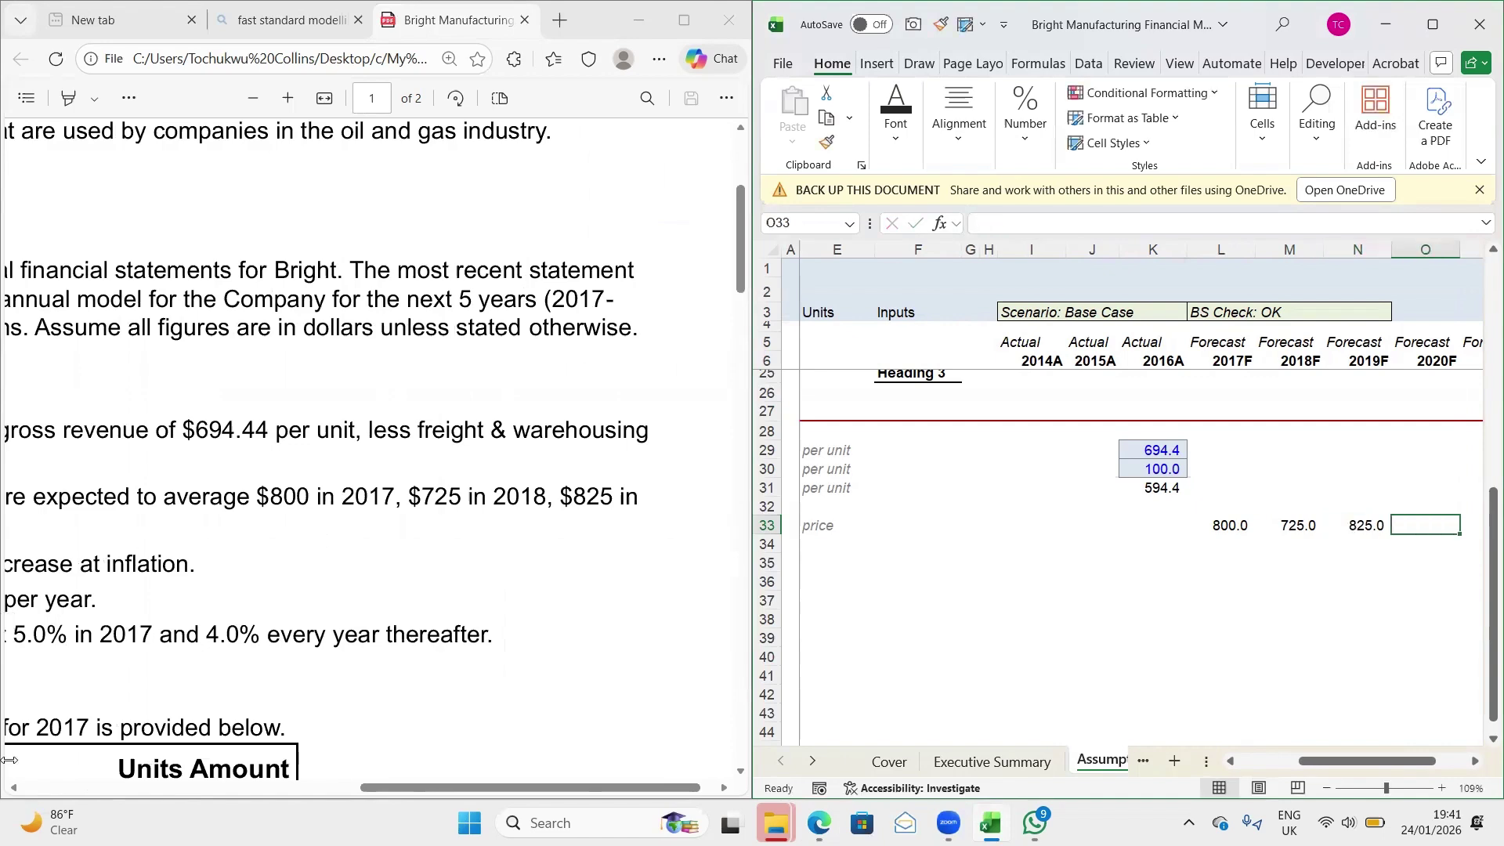
scroll(306, 538, left, 8)
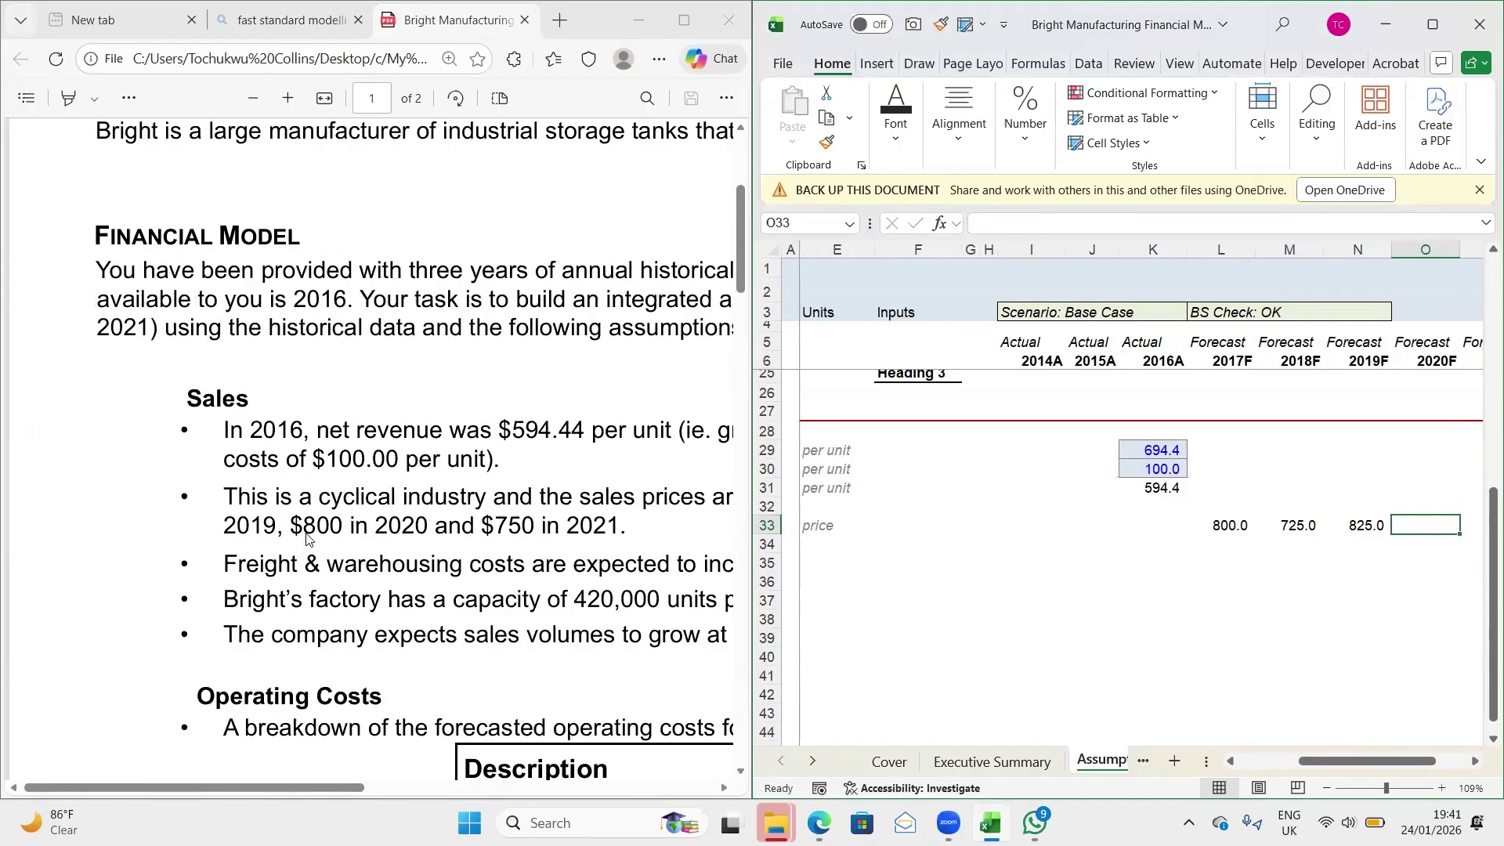
scroll(306, 538, right, 4)
text(800)
key(Right)
text(750)
key(Right)
key(Left)
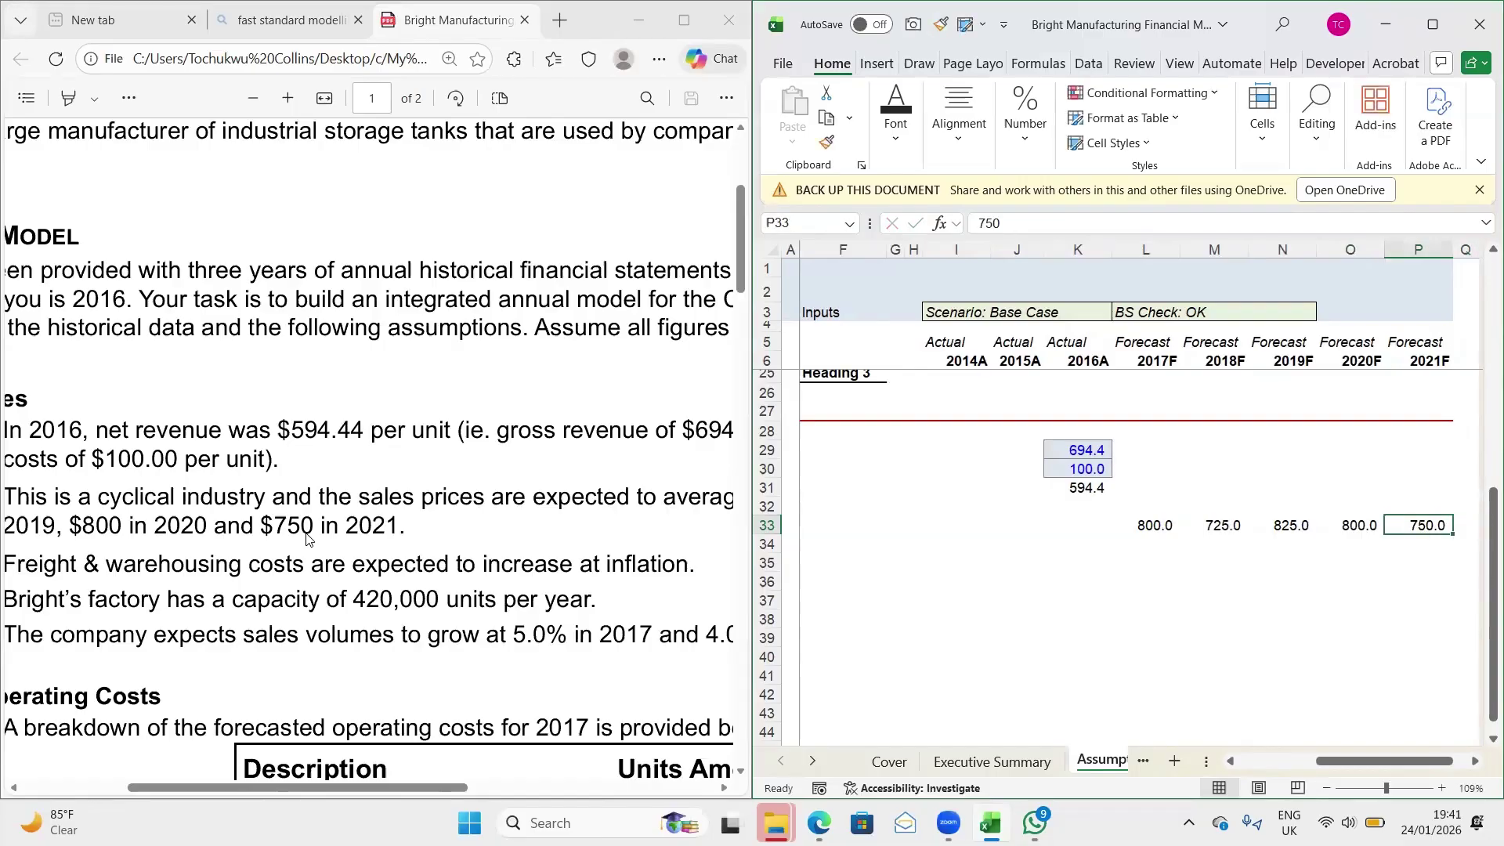
Apply the Input cell style to the five forecast sales prices in L33:P33
key(shift+Left)
key(shift+Left)
key(shift+Left)
key(shift+Left)
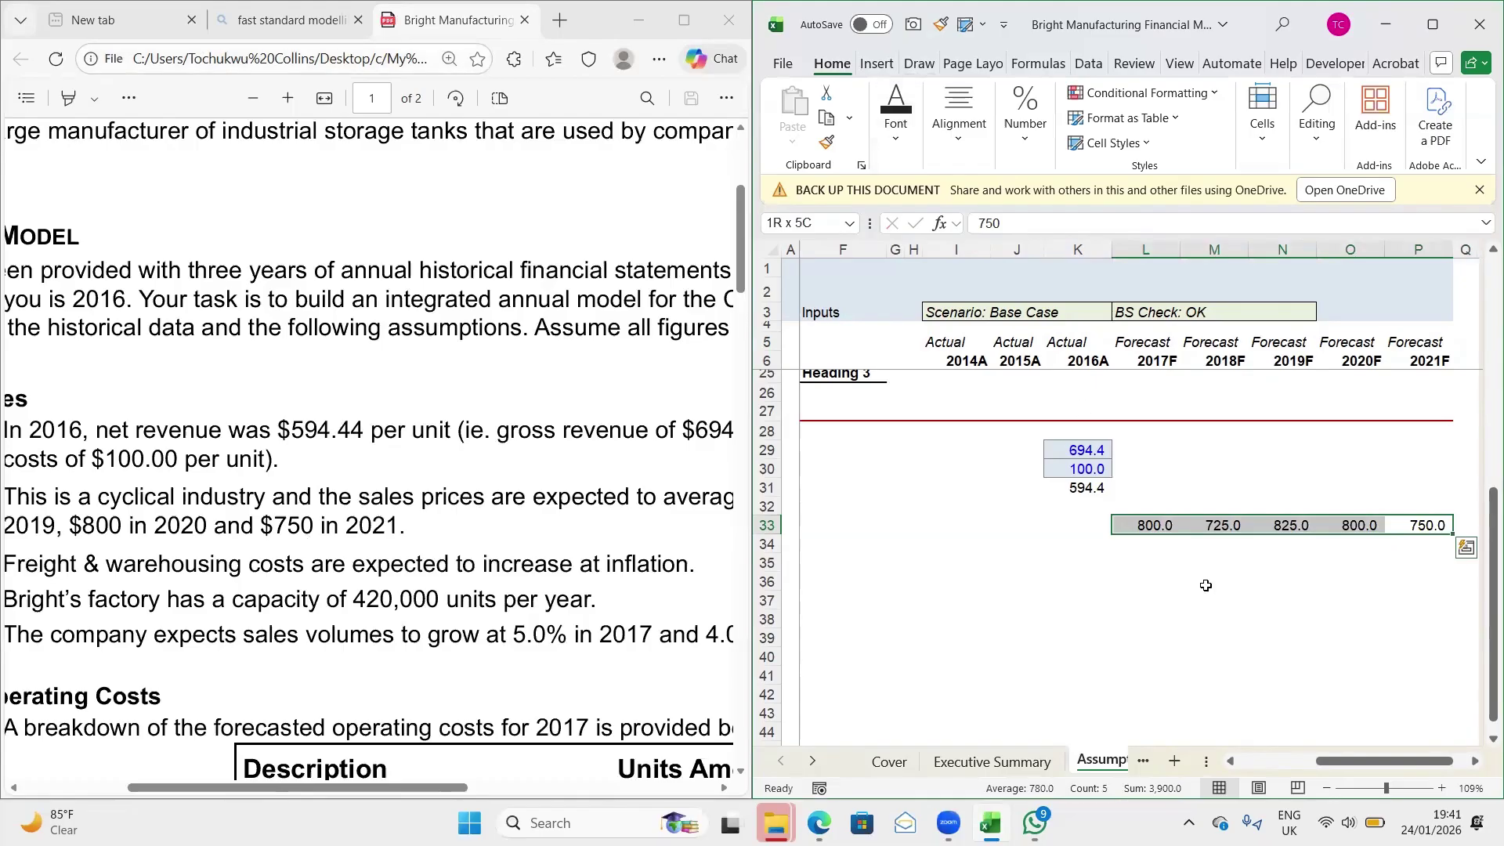
key(alt+h)
key(j)
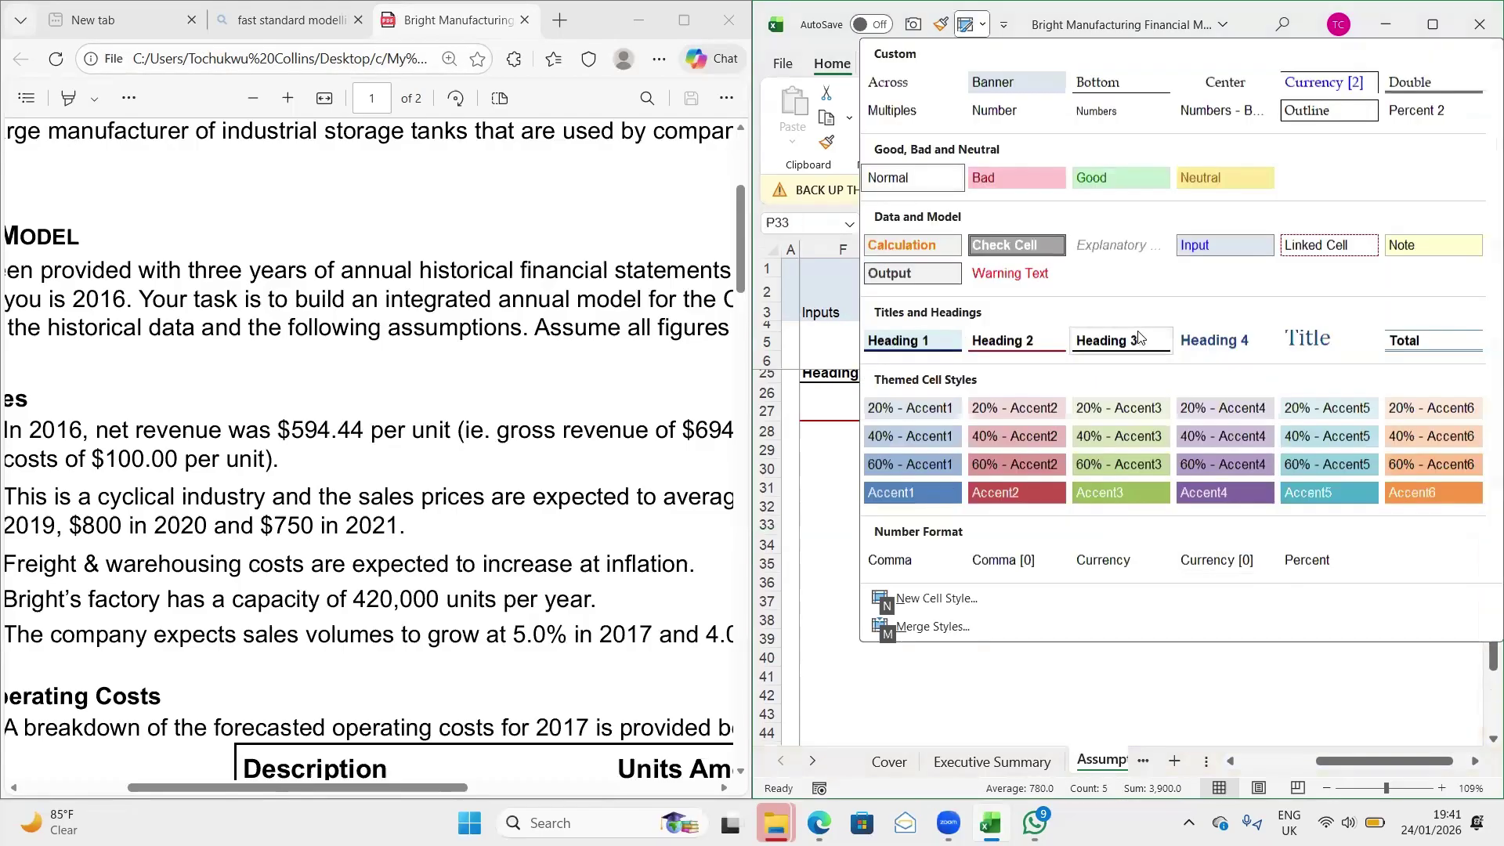
click(1212, 242)
scroll(1196, 626, left, 3)
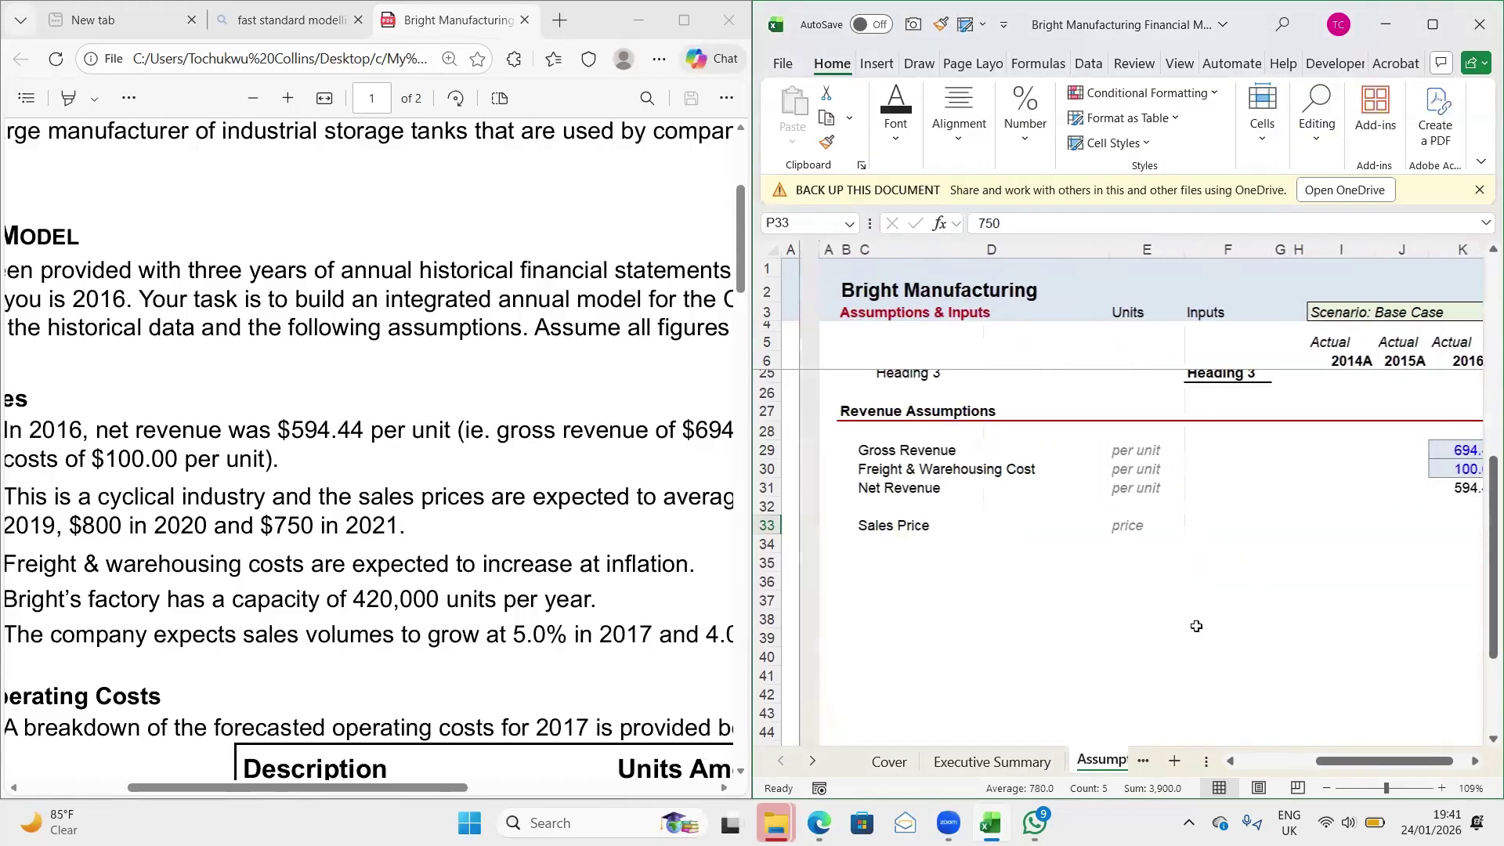
click(842, 563)
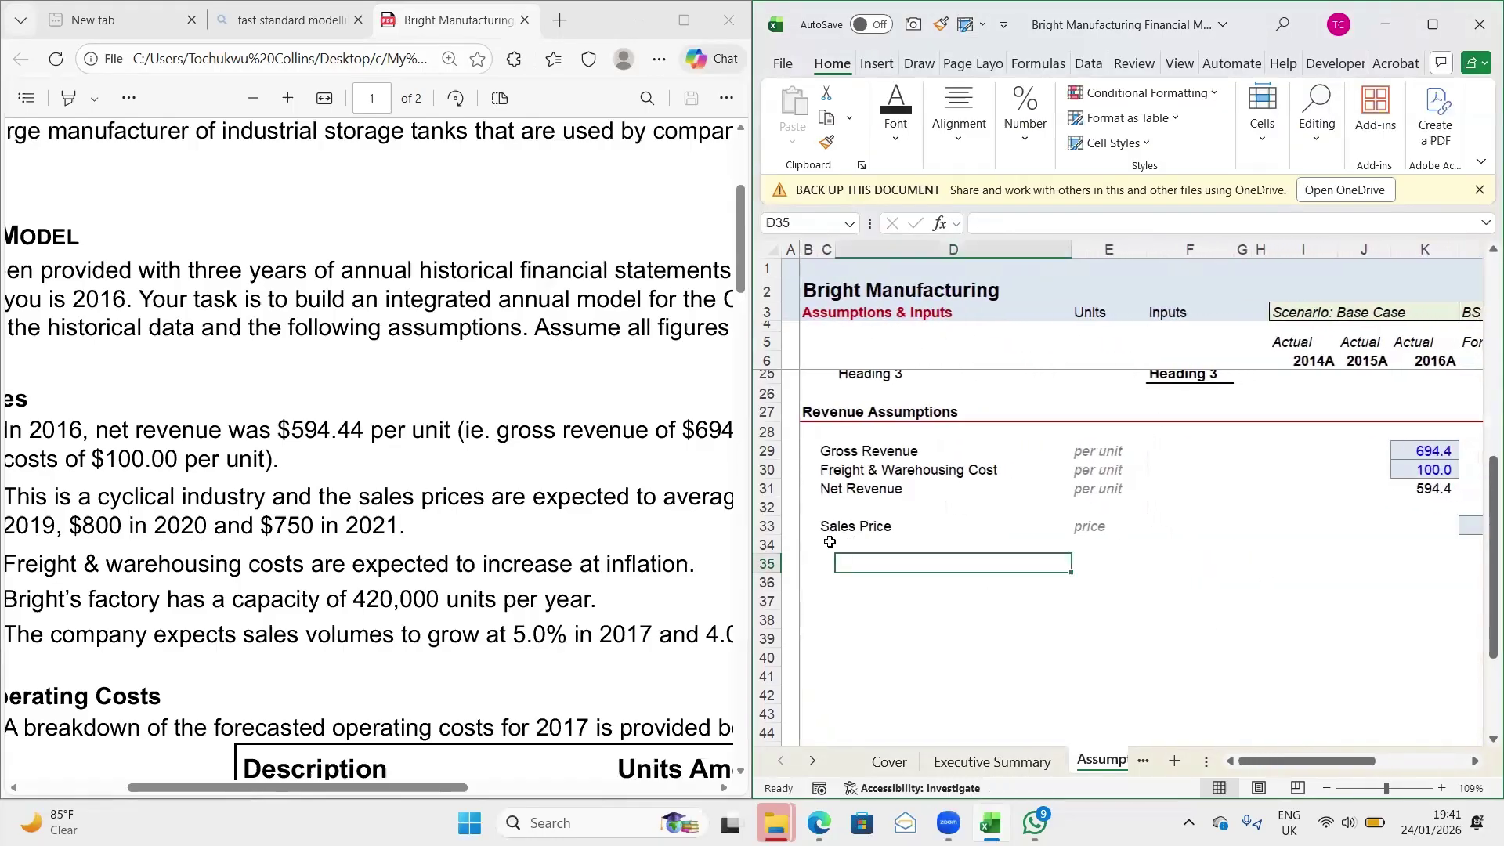
click(850, 543)
key(Left)
key(Right)
key(Left)
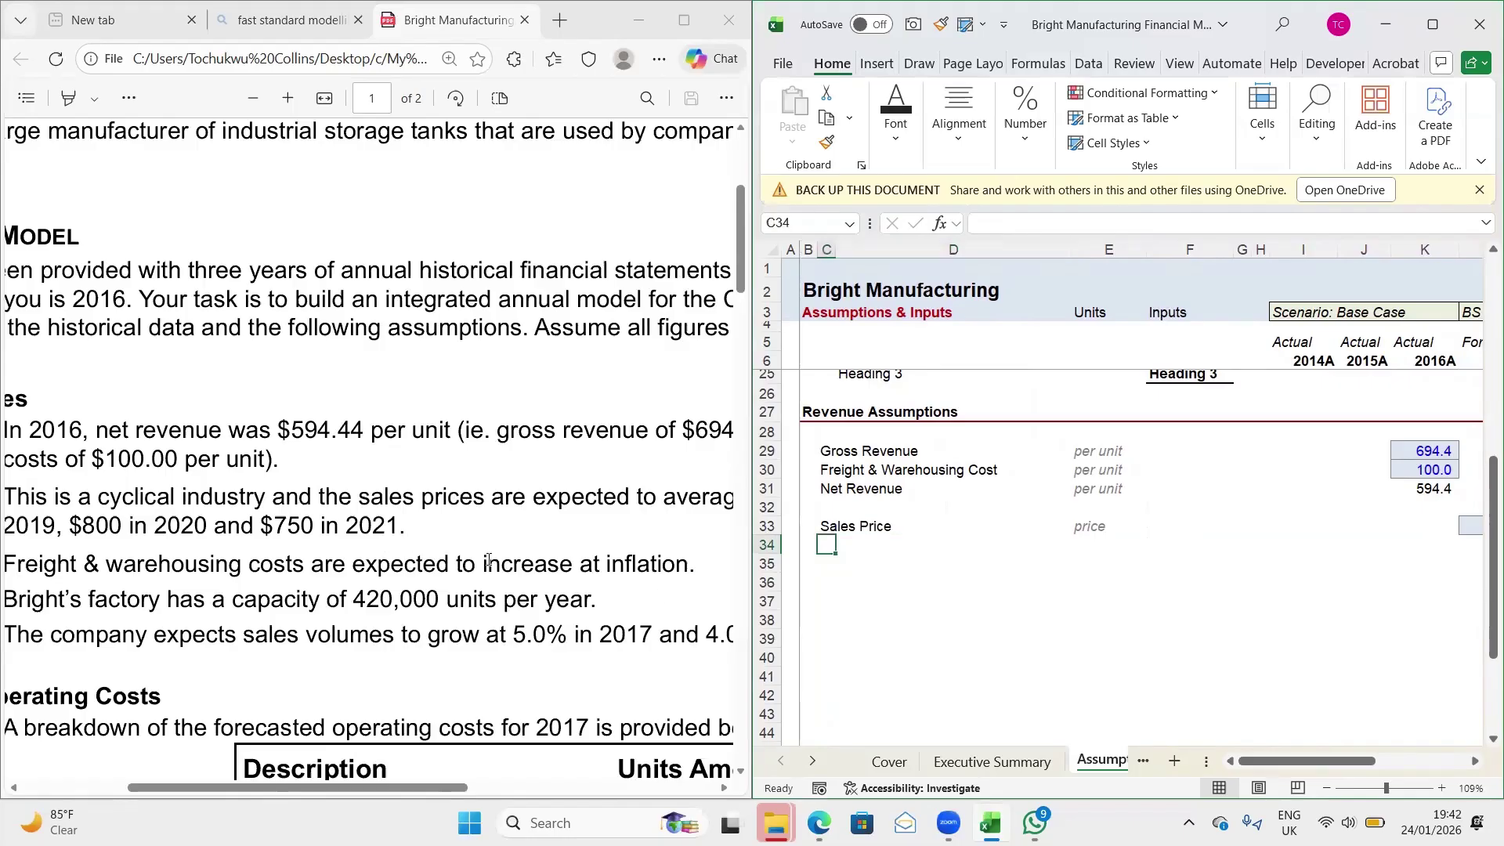
Move the revenue assumption labels from C29:C33 to D29:D33 and save the workbook
click(833, 456)
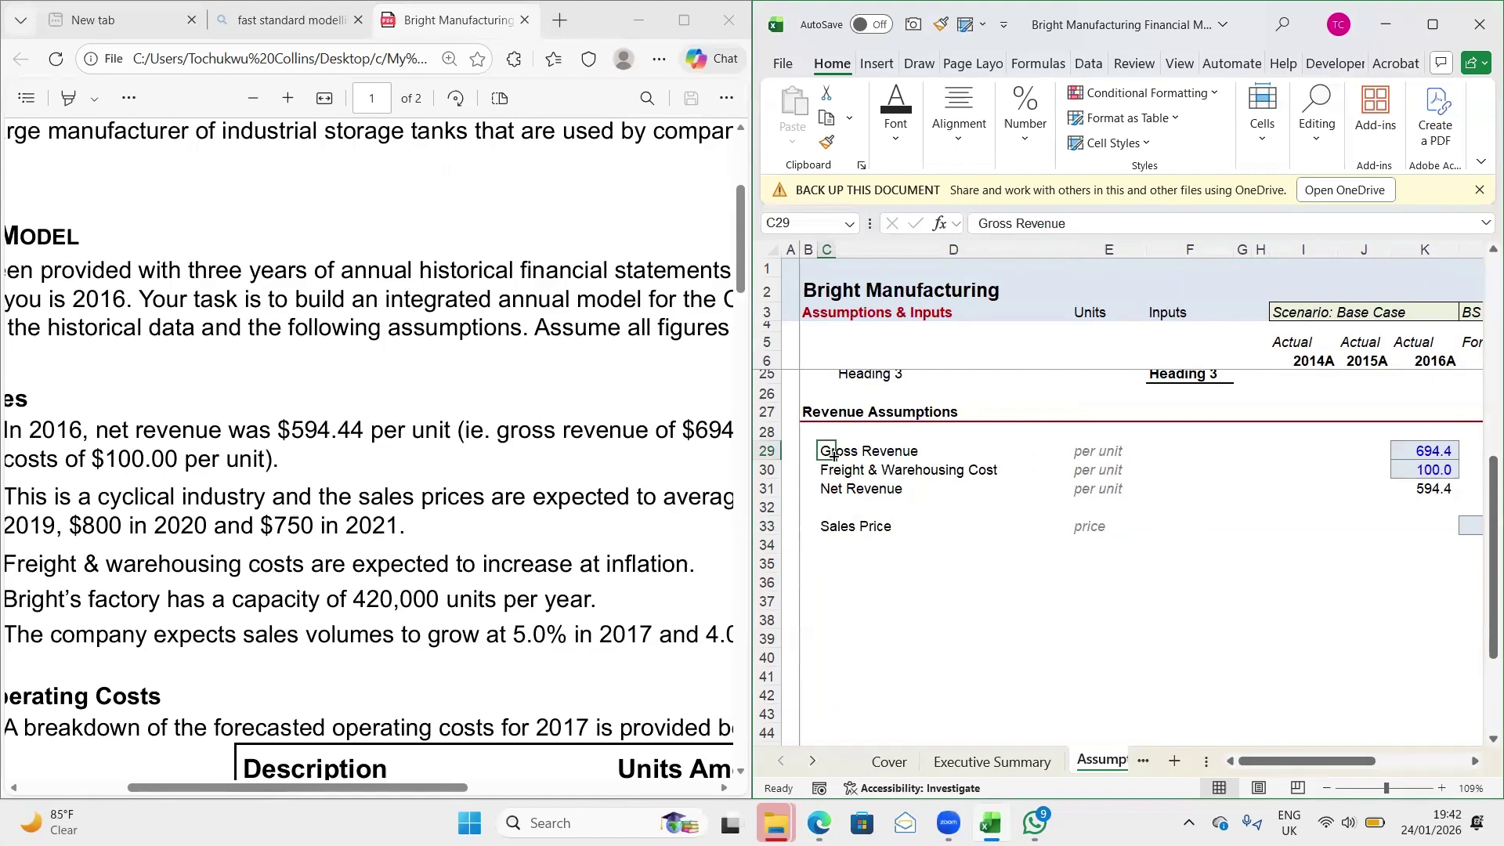
key(shift+Down)
key(shift+Down)
key(shift+Down)
key(shift+Down)
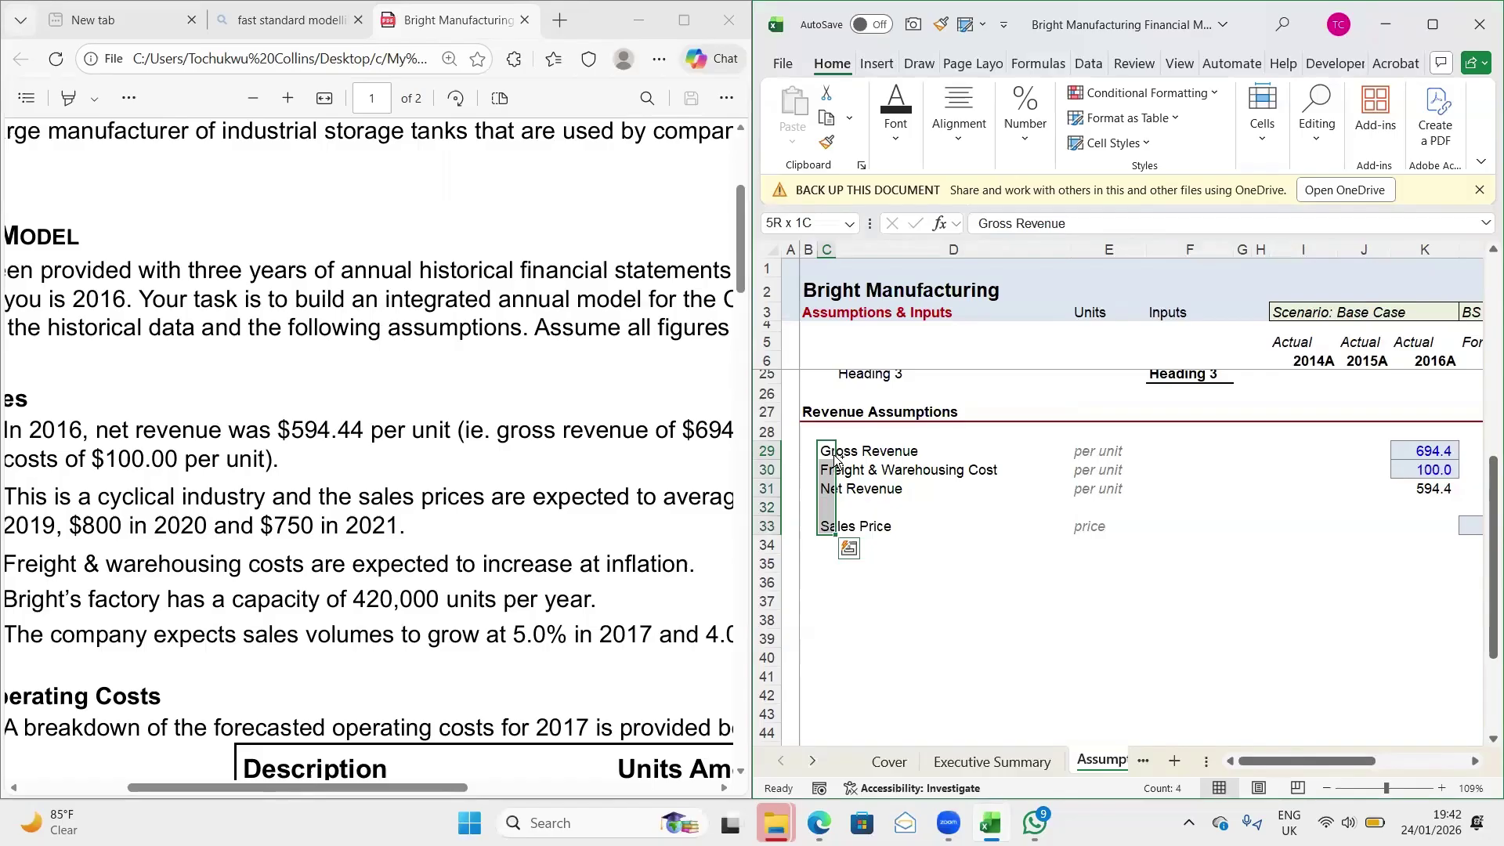
key(ctrl+x)
key(Right)
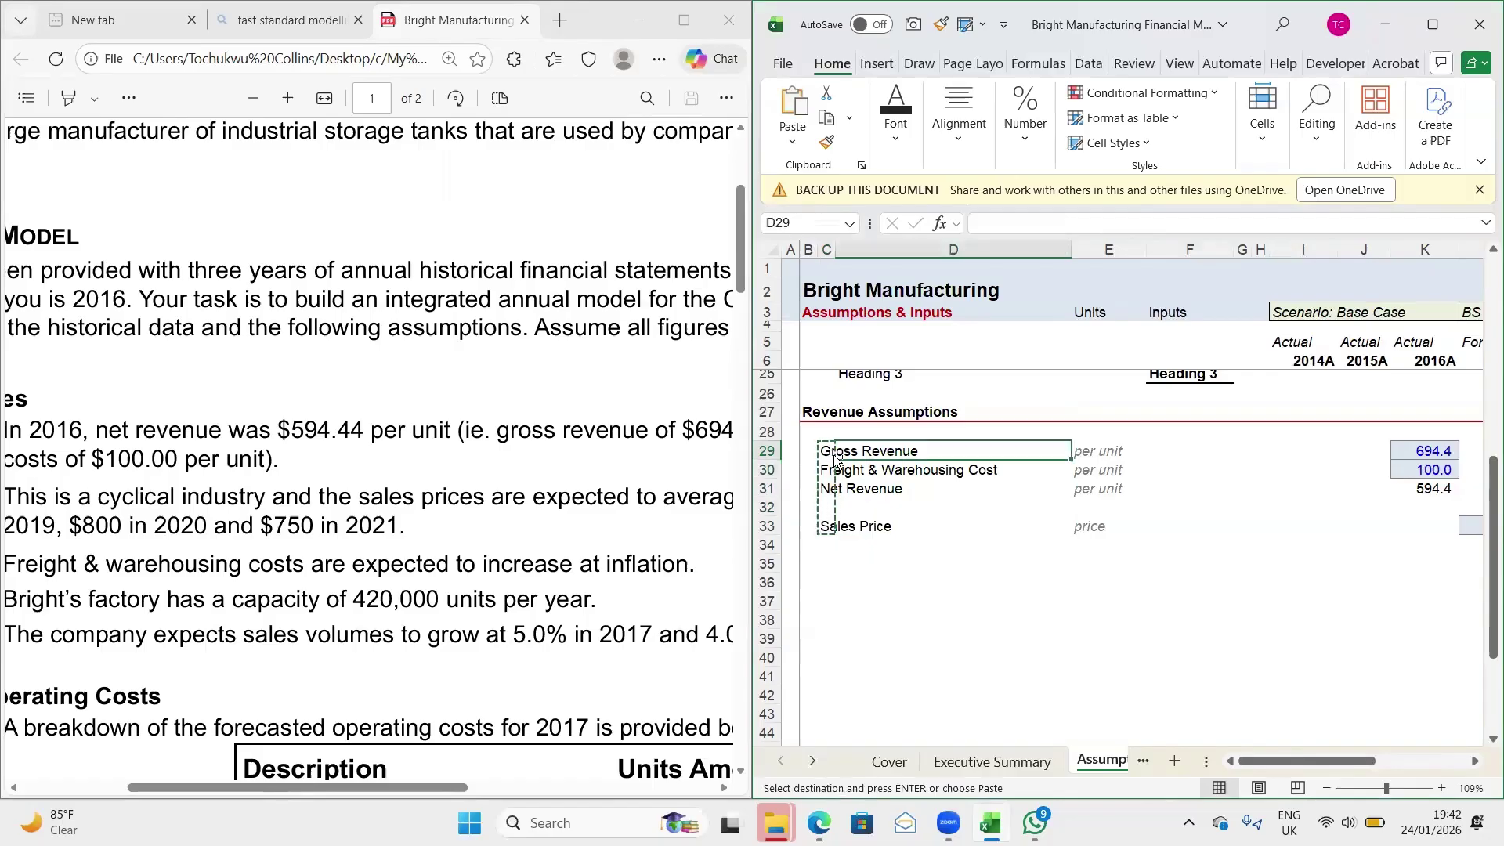
key(ctrl+v)
key(Down)
key(Down)
key(Down)
key(Down)
key(Down)
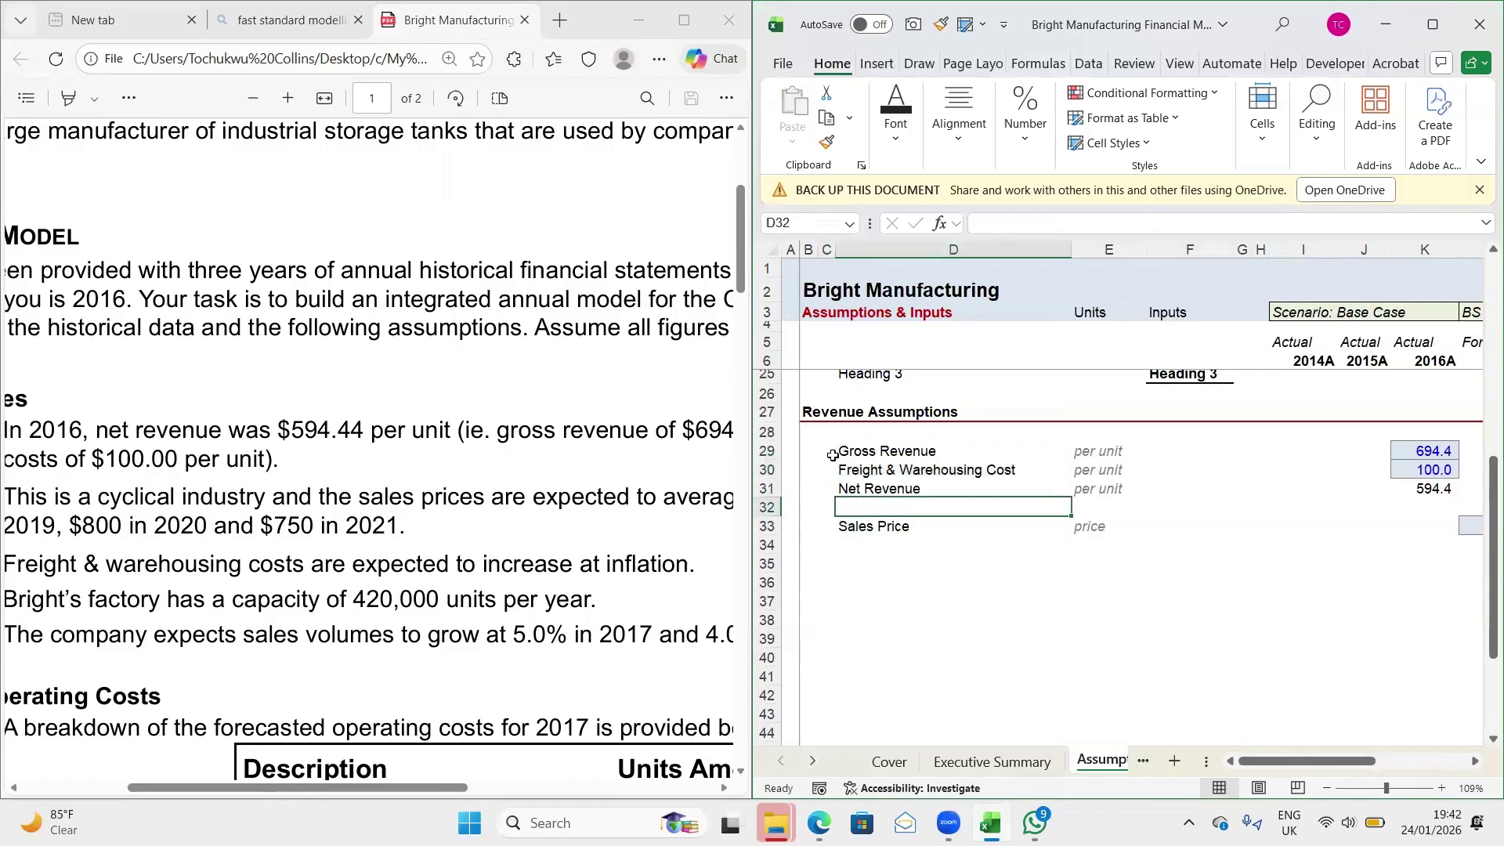
key(Up)
key(Up)
key(Up)
key(Down)
key(Down)
key(ctrl+s)
Check the case's freight cost assumption and copy the Freight & Warehousing Cost label from D30 to D35
key(Down)
key(Down)
key(Down)
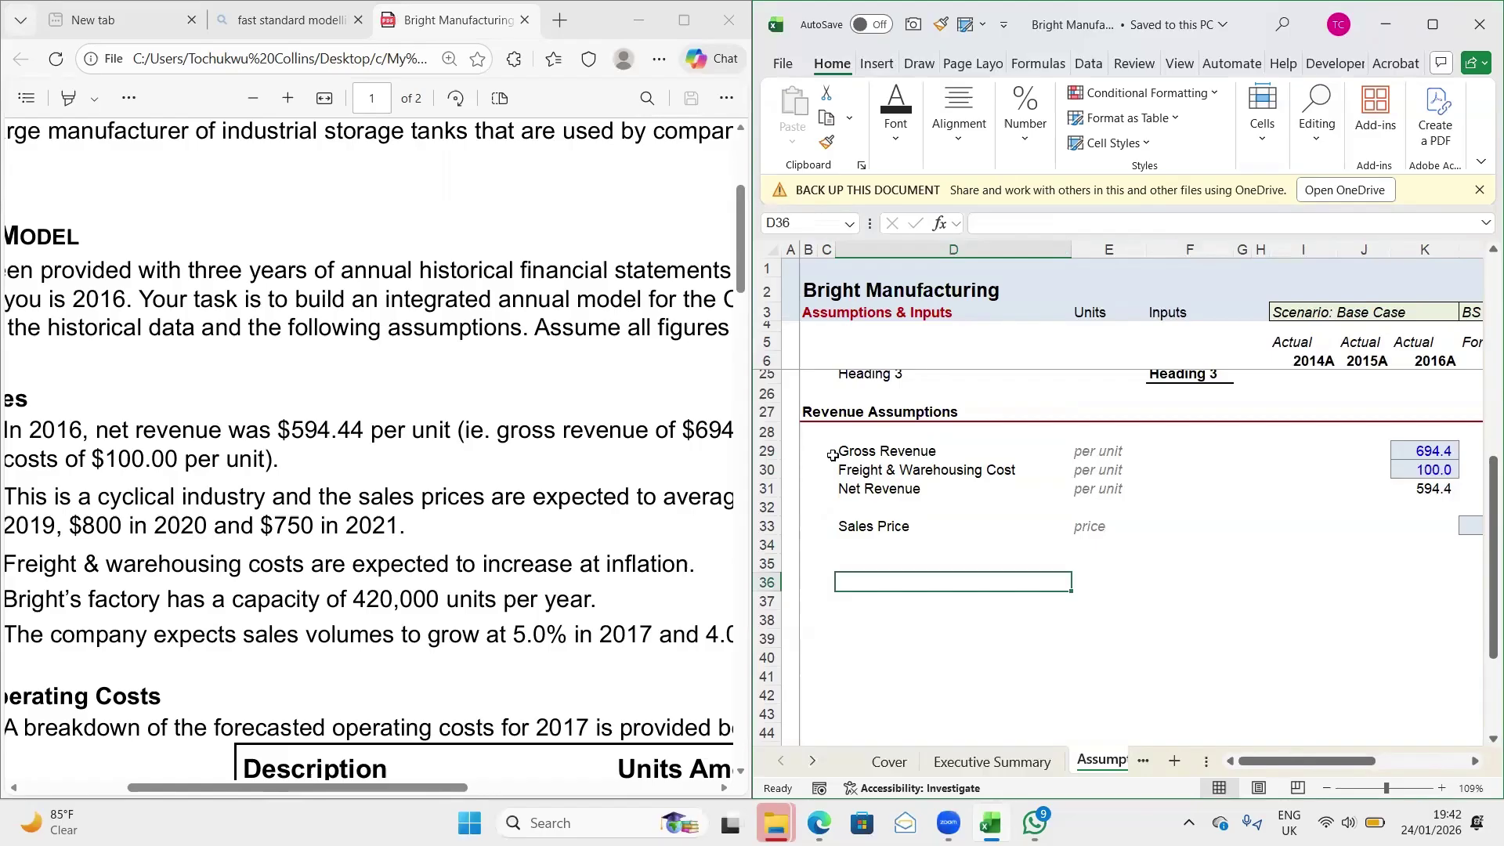
scroll(12, 477, left, 3)
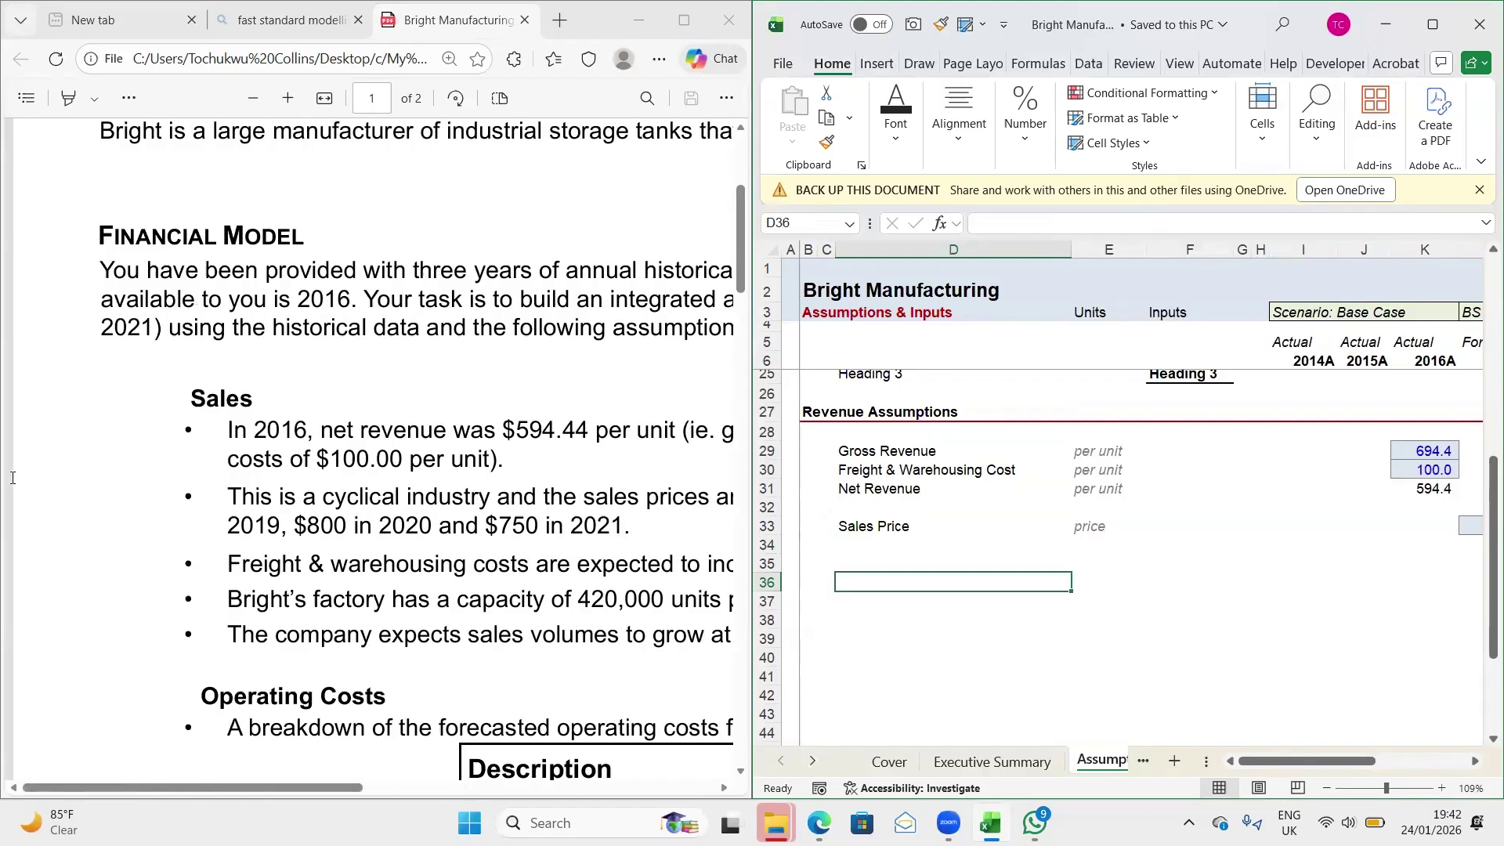
scroll(255, 565, down, 2)
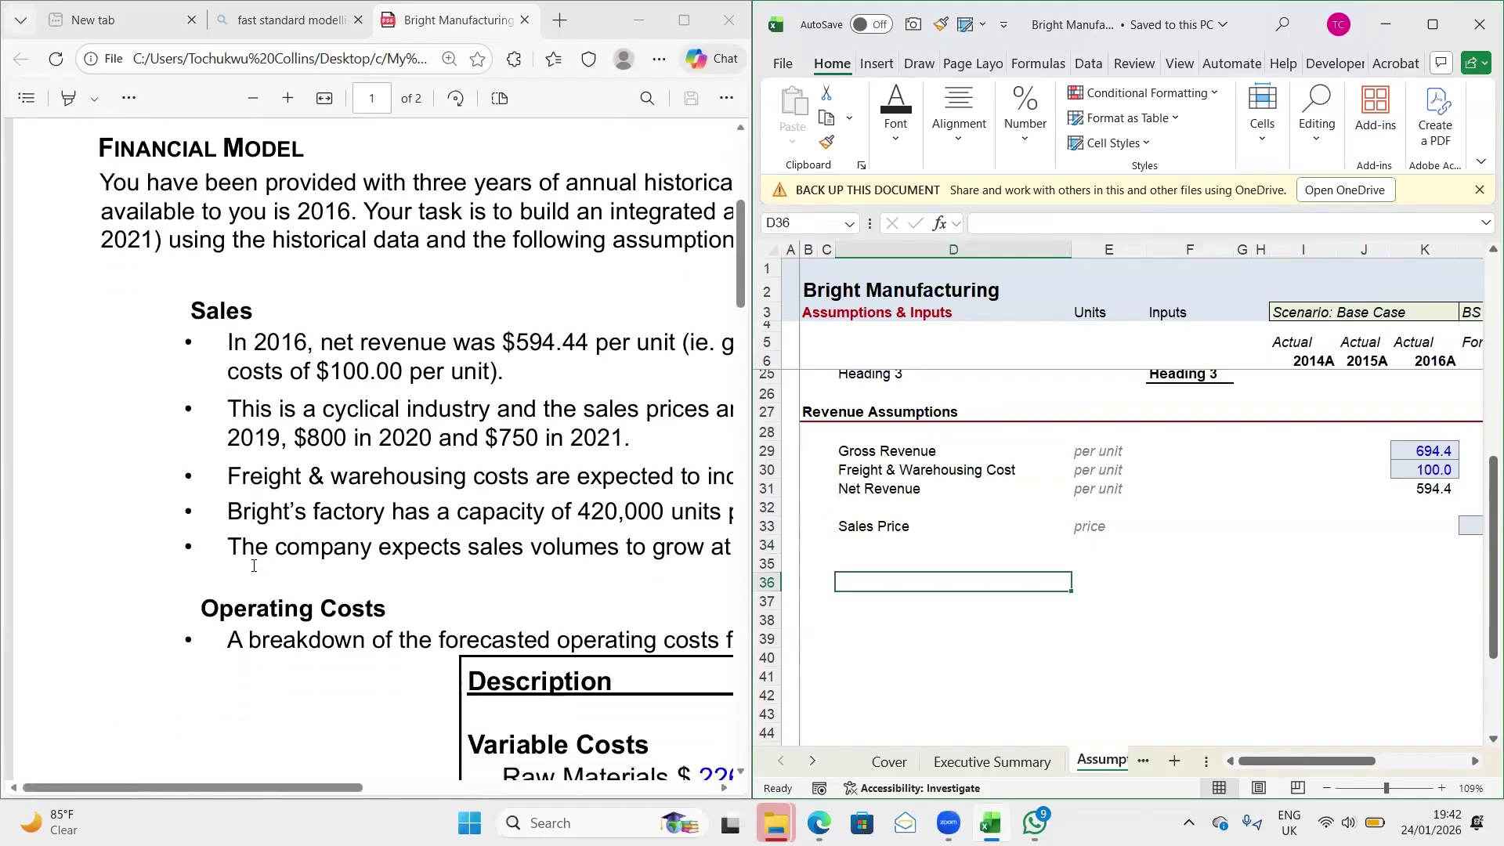
scroll(255, 565, right, 3)
scroll(337, 496, right, 5)
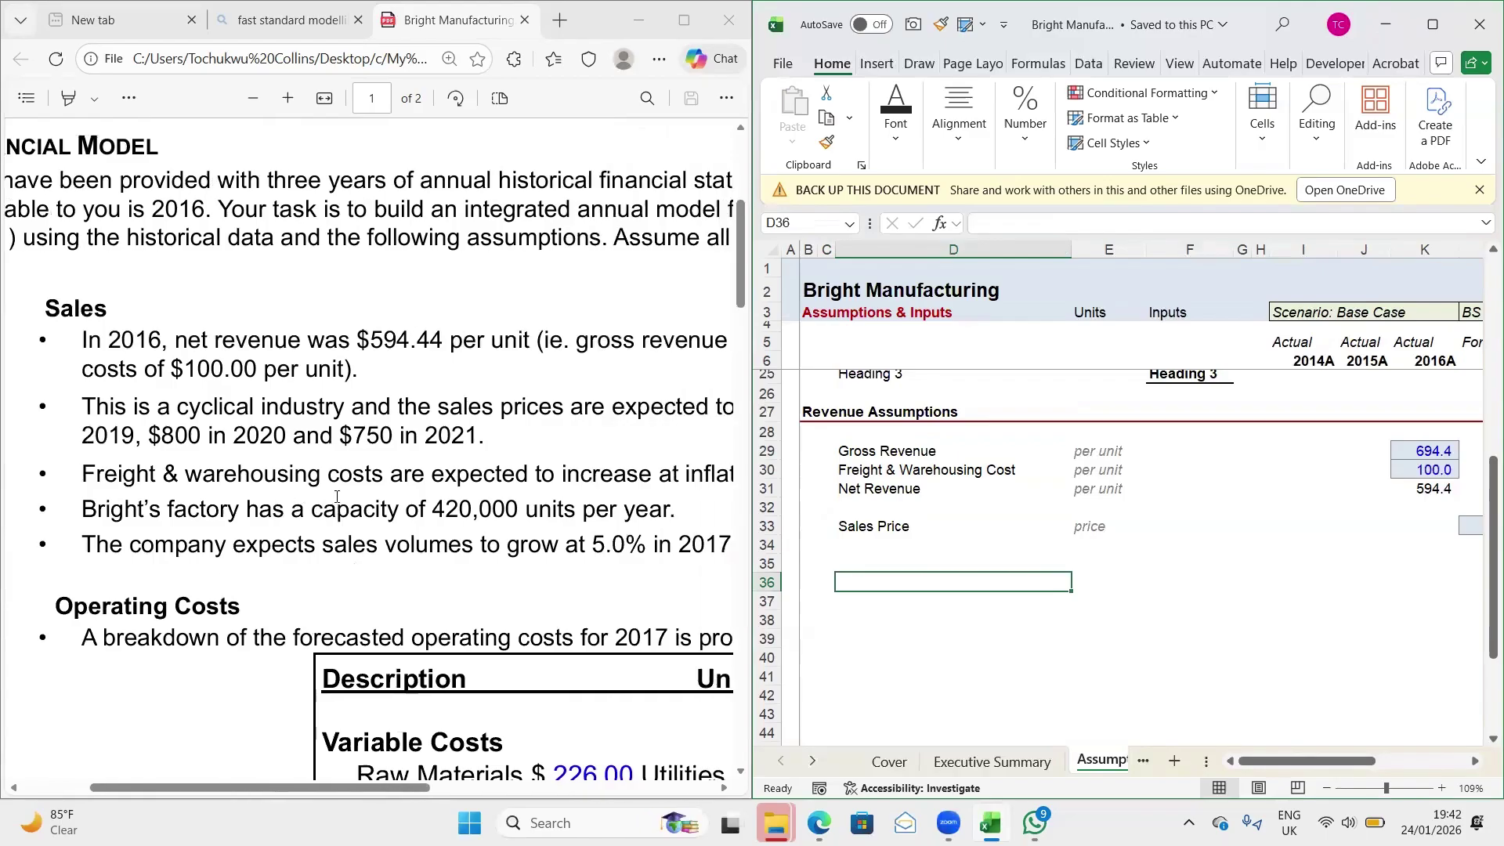
scroll(337, 496, right, 1)
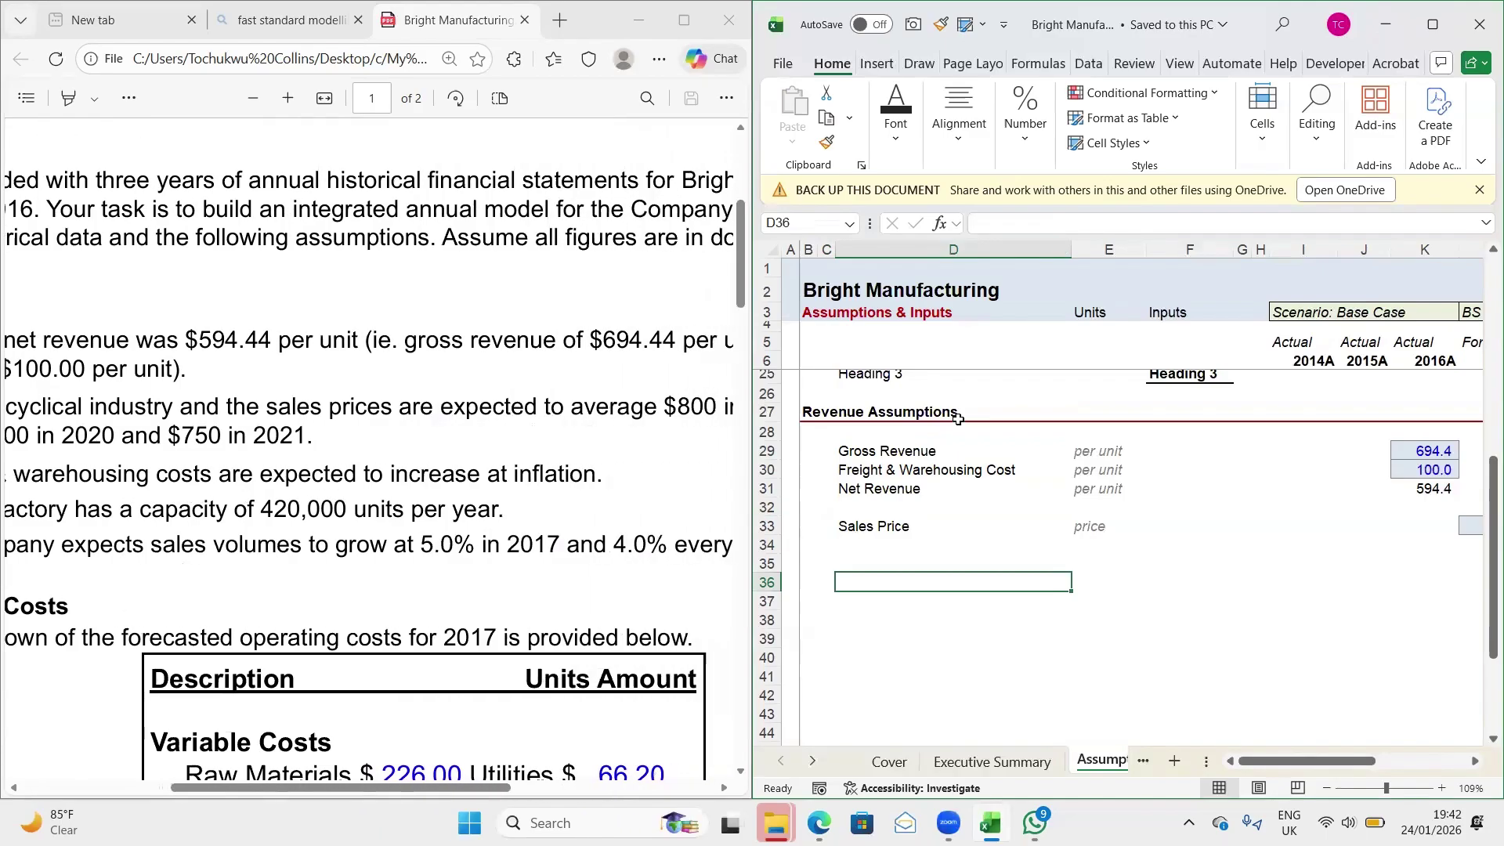
click(869, 472)
key(ctrl+c)
key(Down)
key(Down)
key(Down)
key(Down)
key(Down)
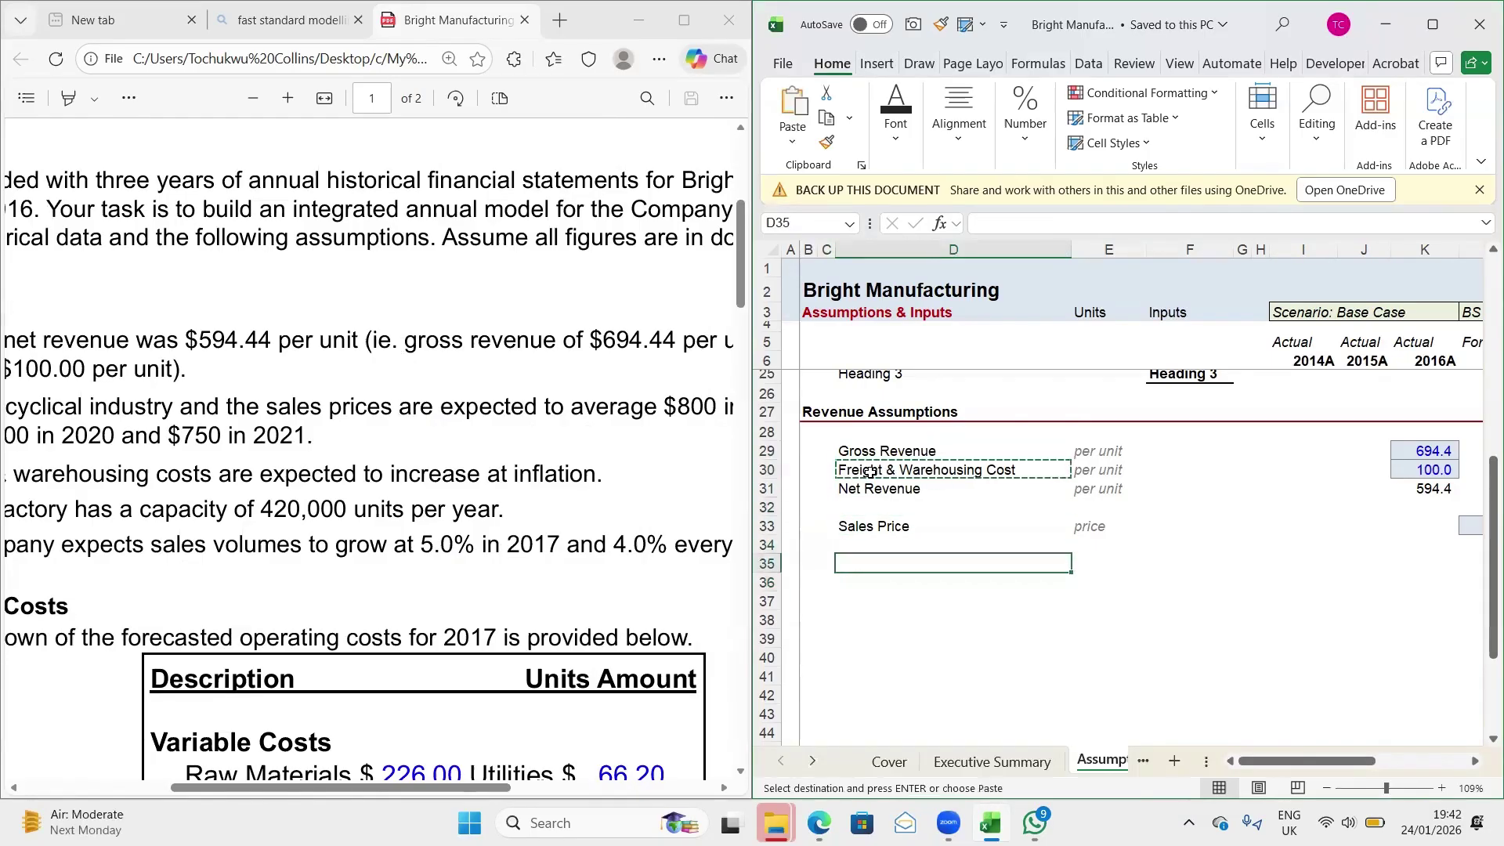
key(ctrl+v)
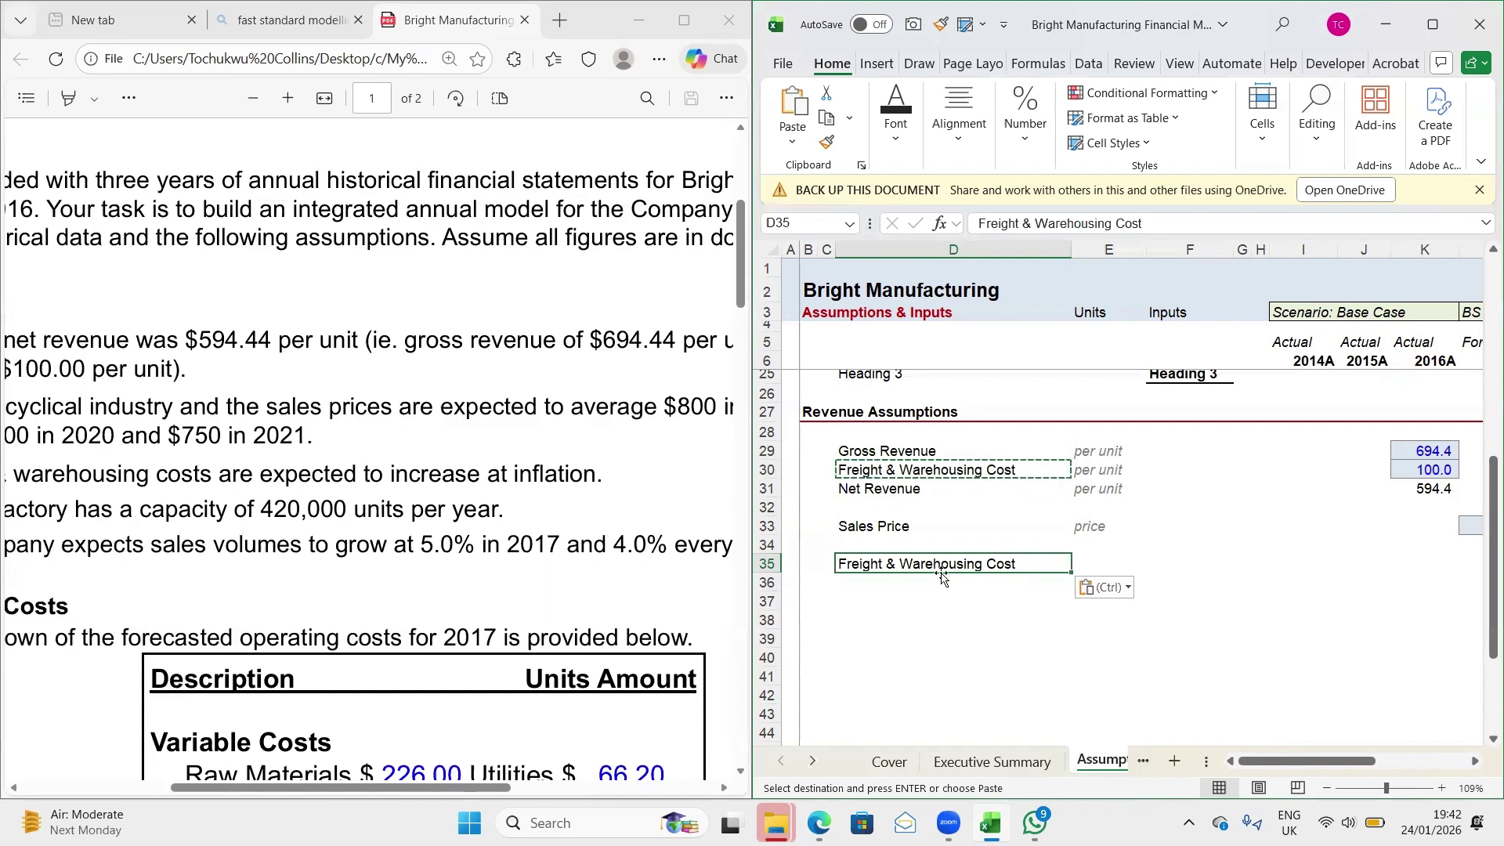
click(1090, 561)
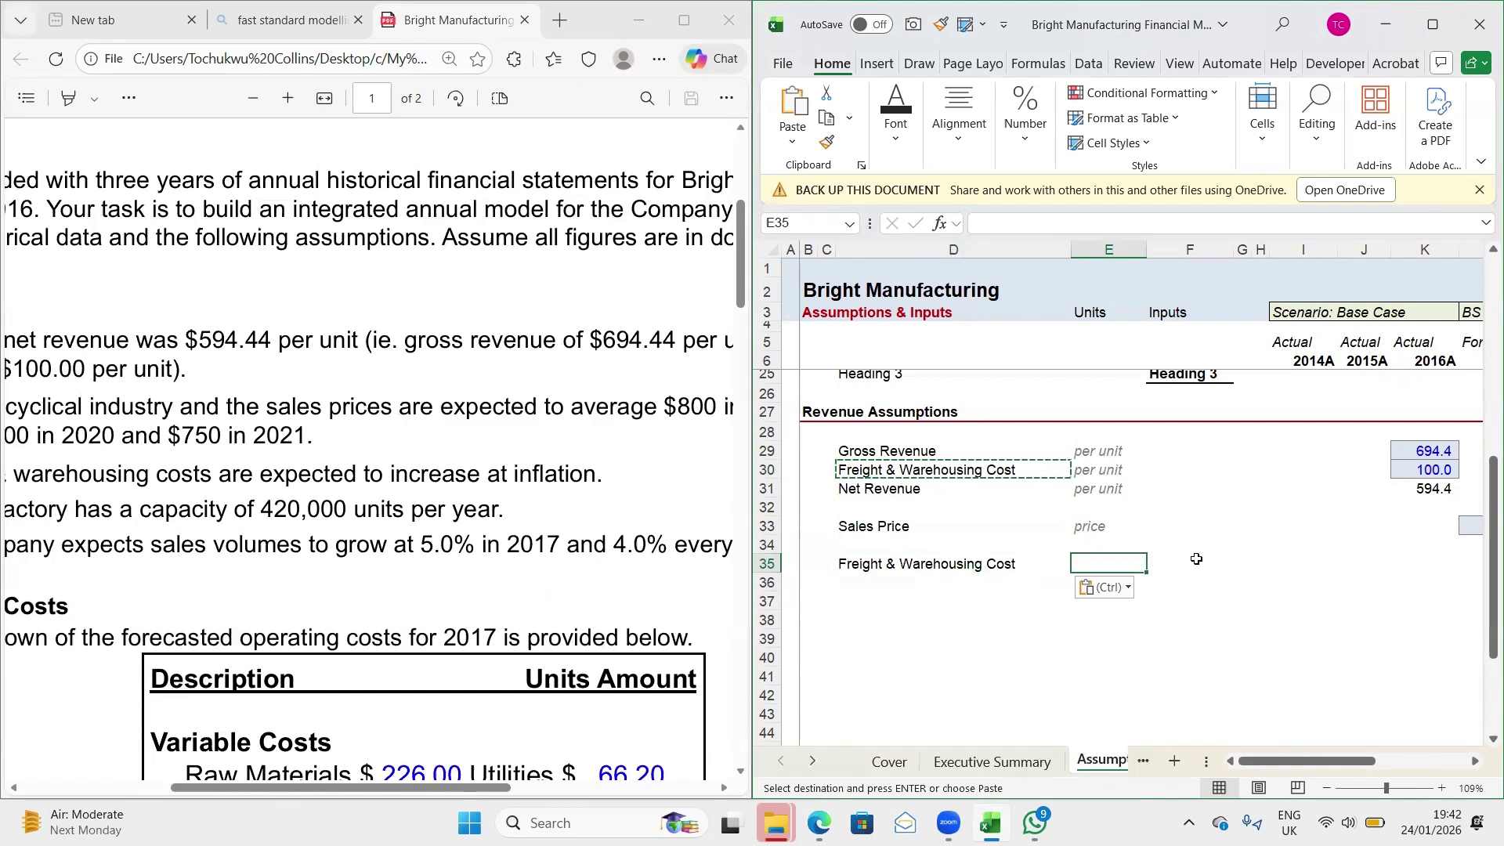
key(Right)
key(Right)
key(Right)
key(Right)
key(Right)
key(Right)
key(Right)
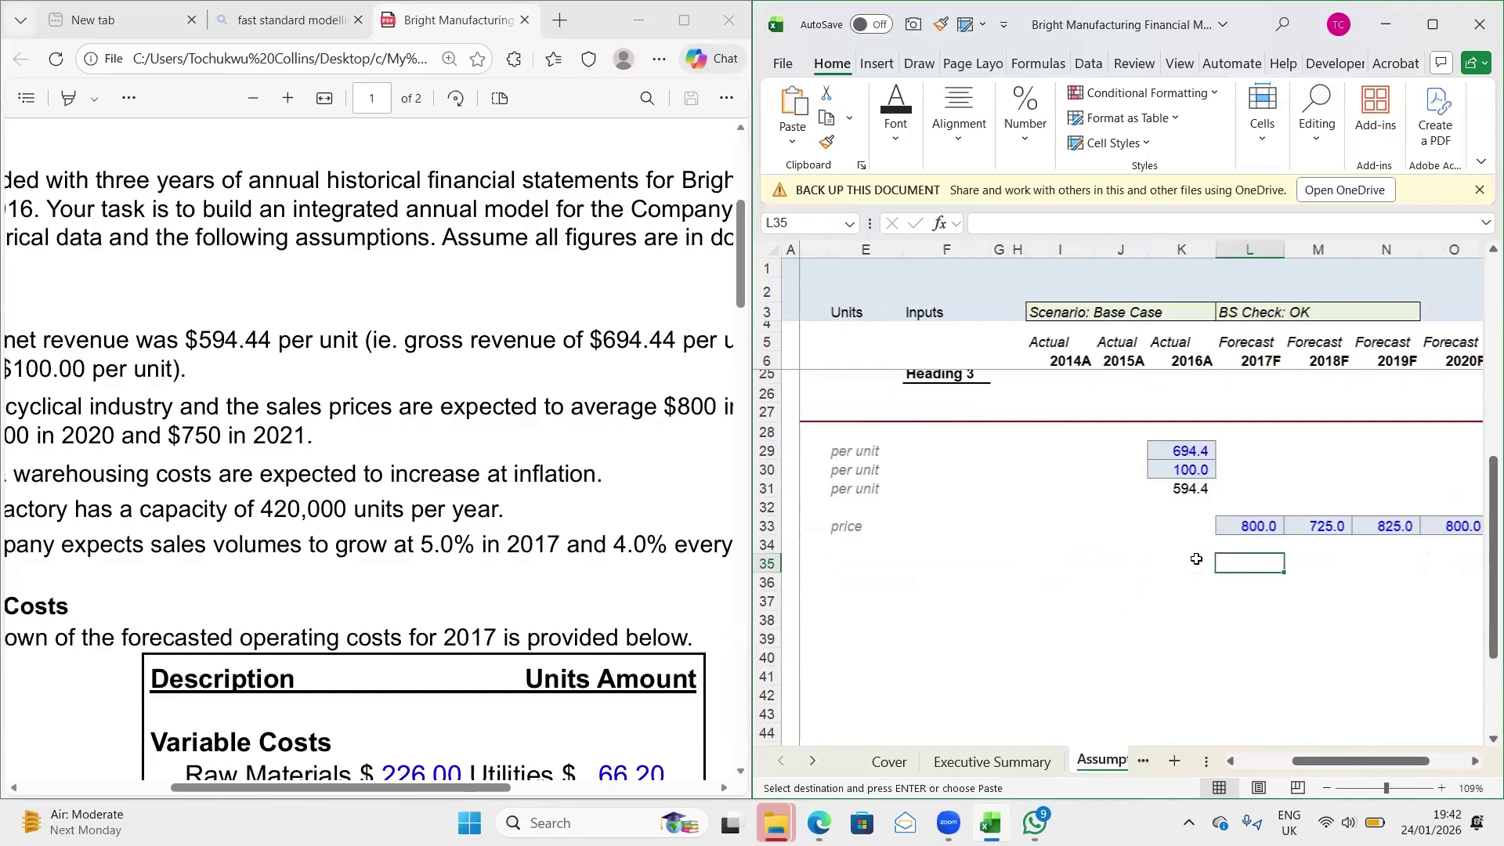
scroll(1196, 559, left, 5)
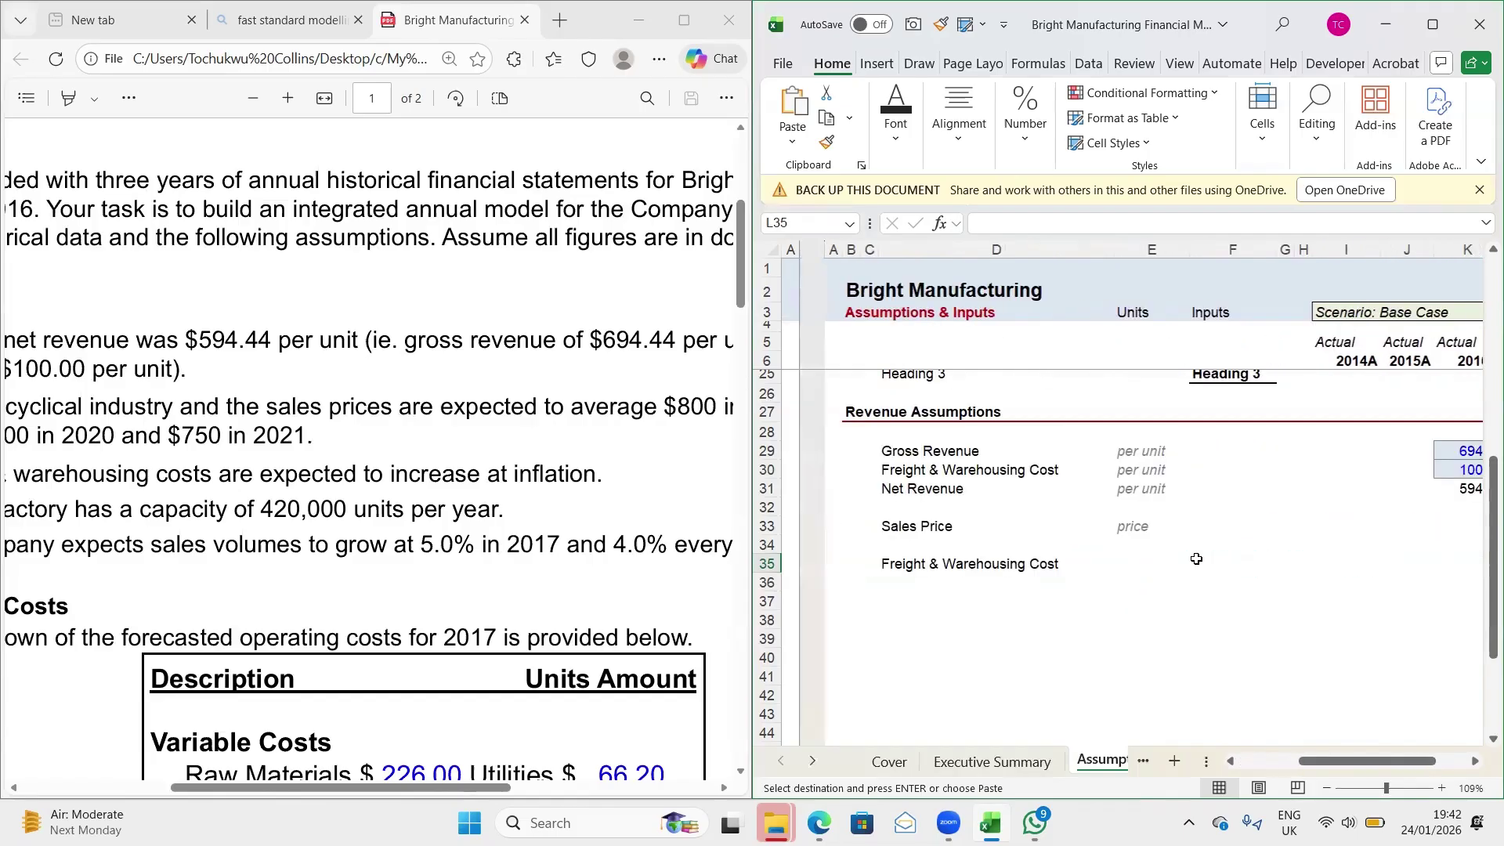
Highlight the Freight & Warehousing Cost label in D35 with a yellow fill
click(867, 563)
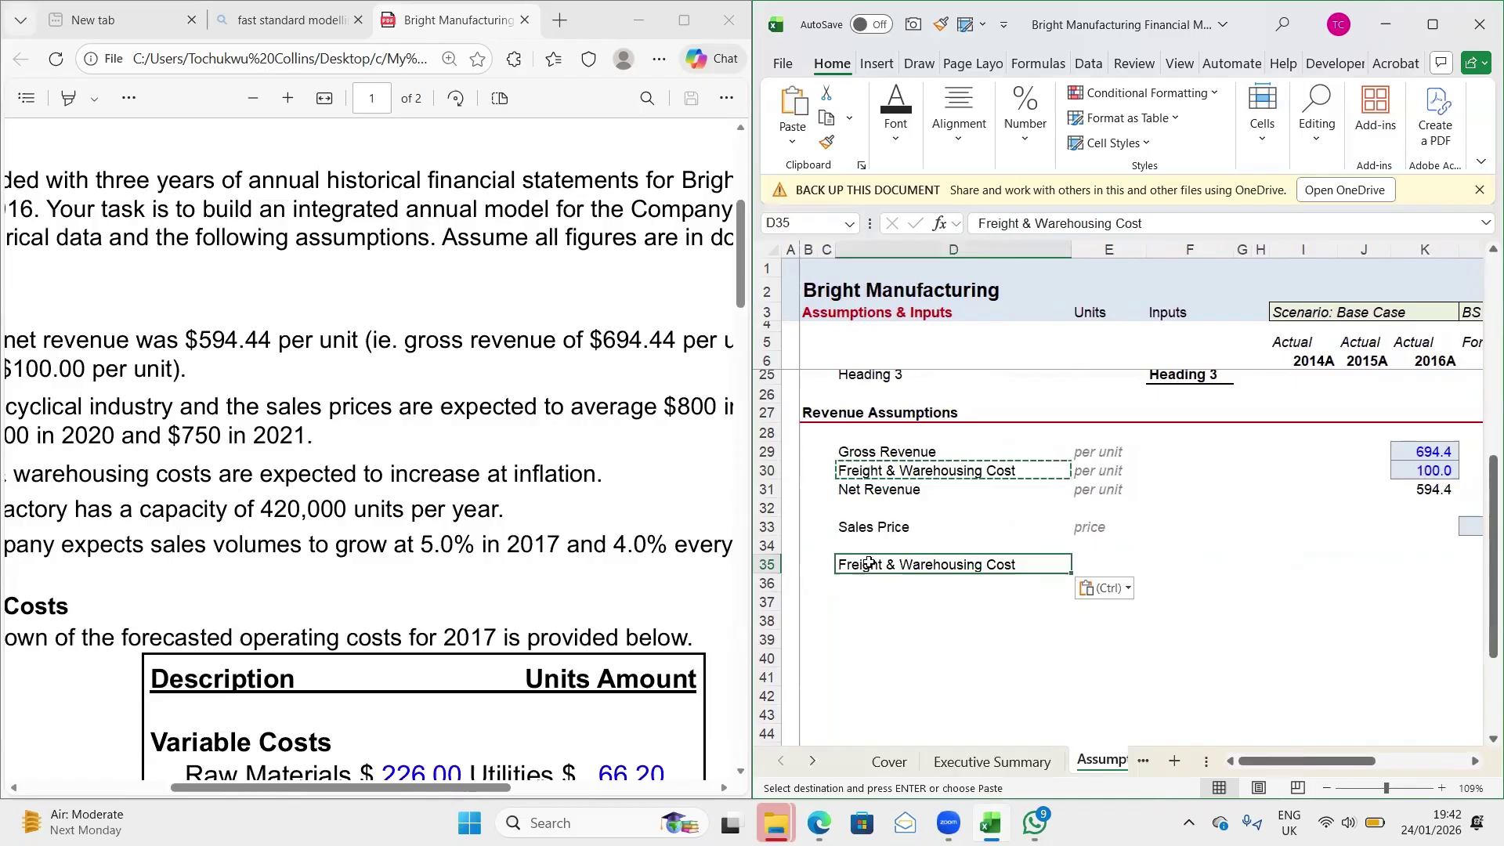
click(895, 117)
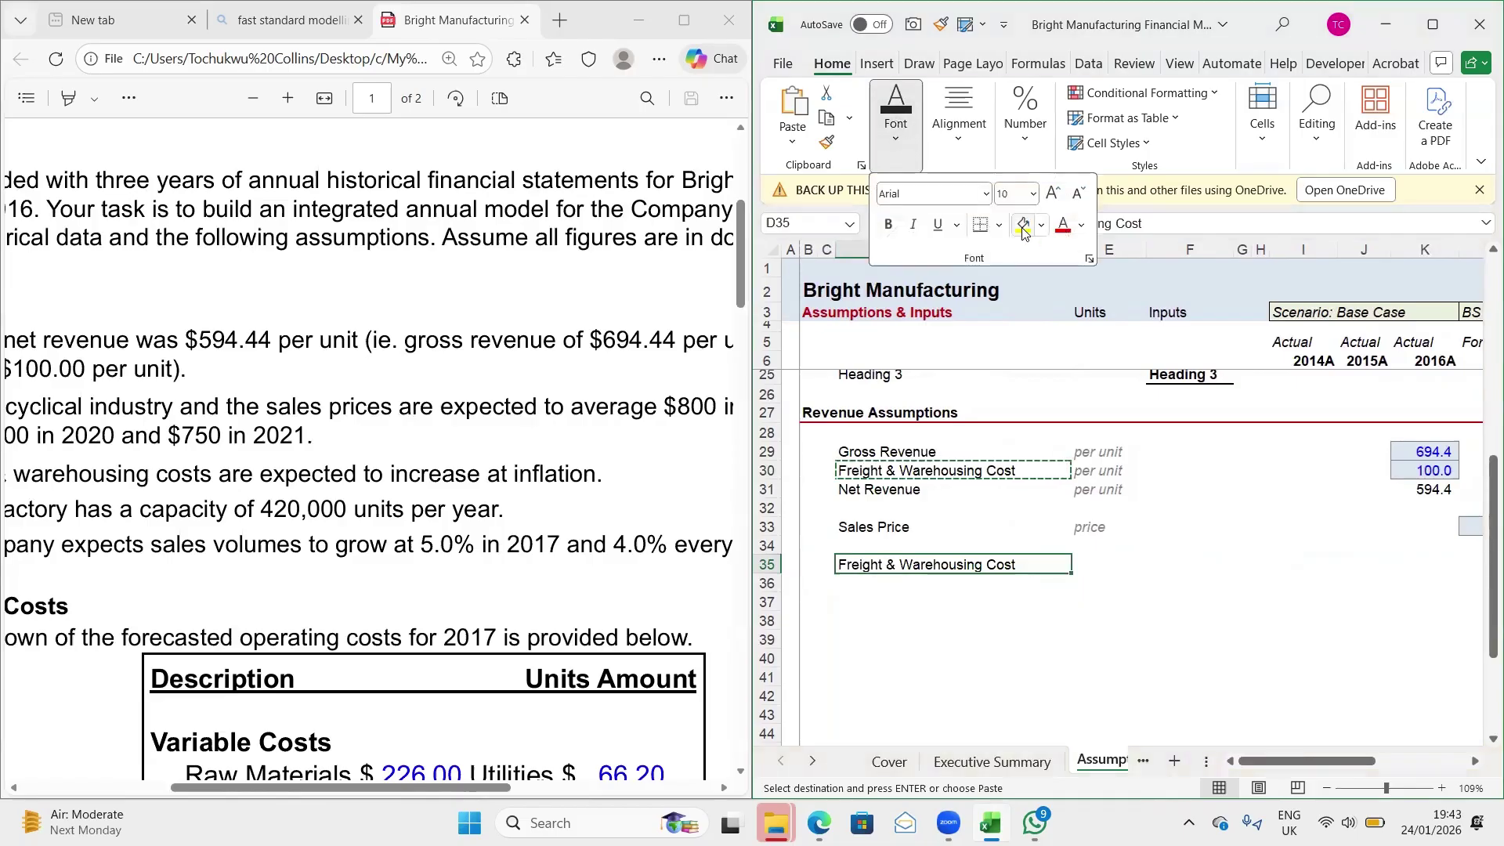
click(1024, 225)
click(999, 563)
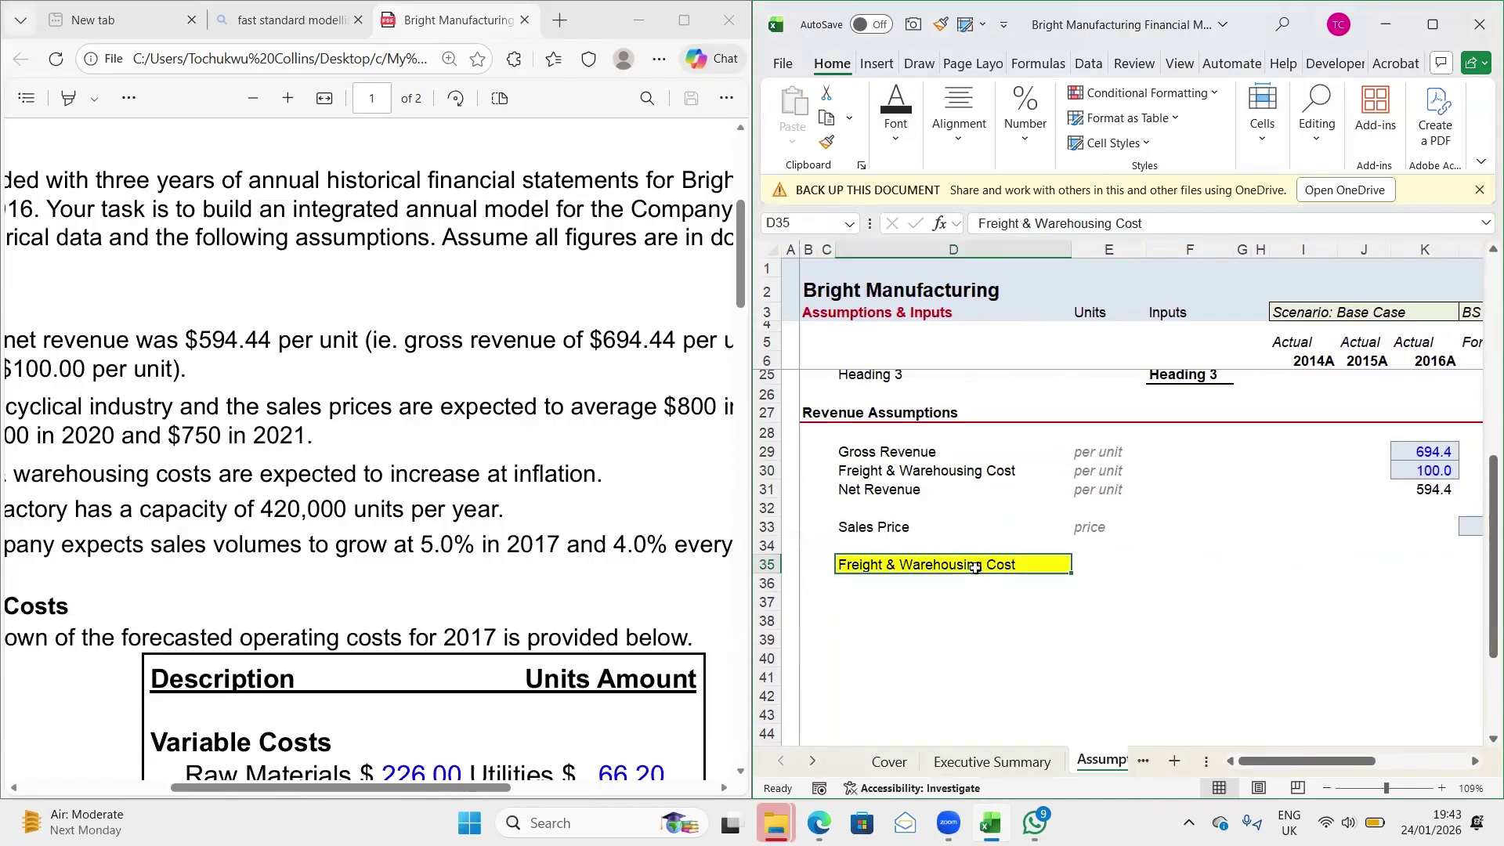
right_click(970, 566)
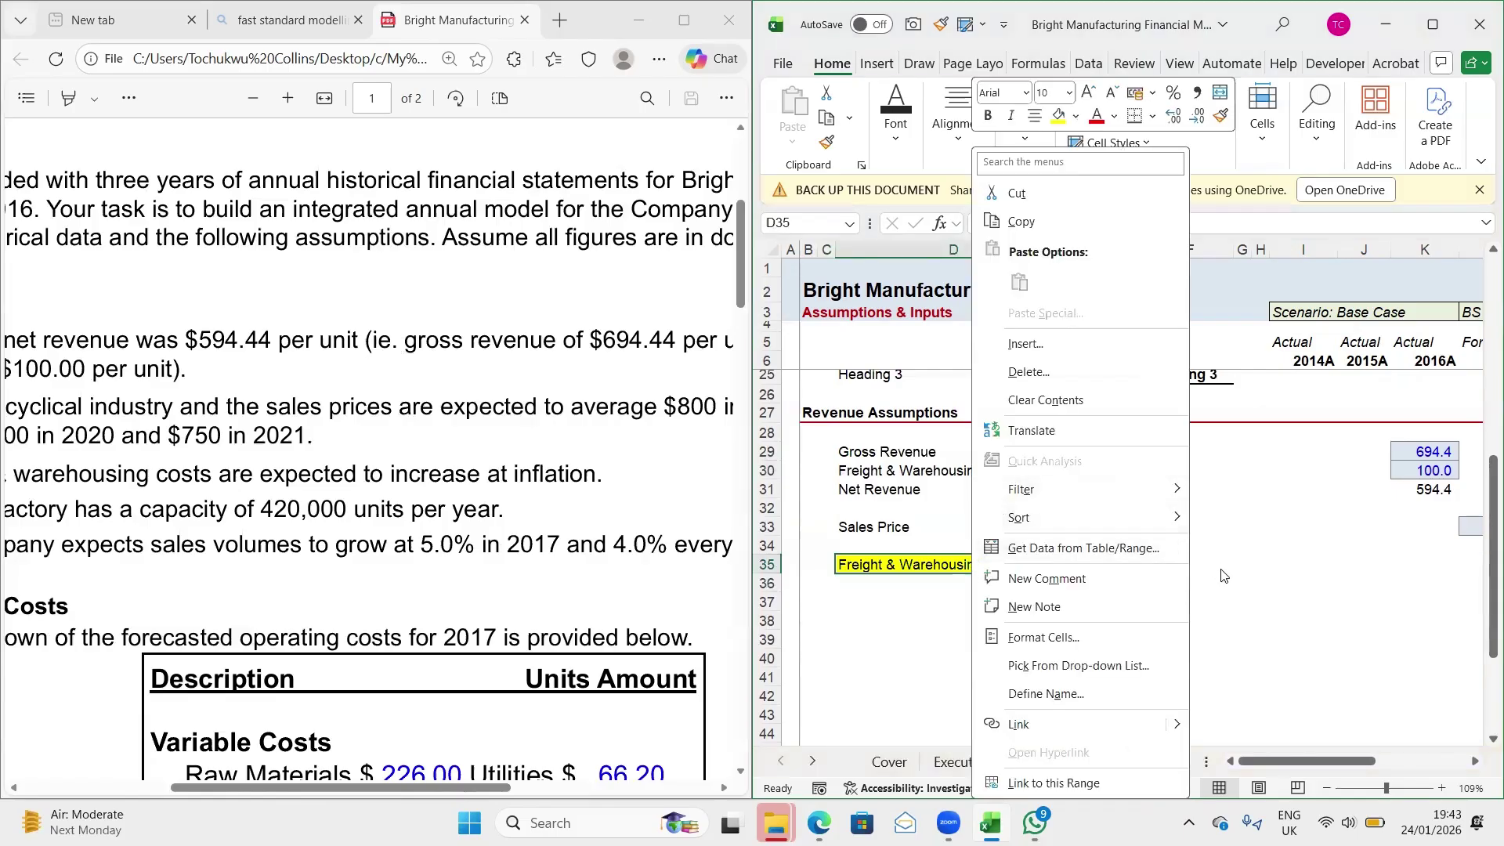
key(Escape)
Enter the note "to increase at inflation" in E35 beside the highlighted Freight & Warehousing Cost label
click(1105, 565)
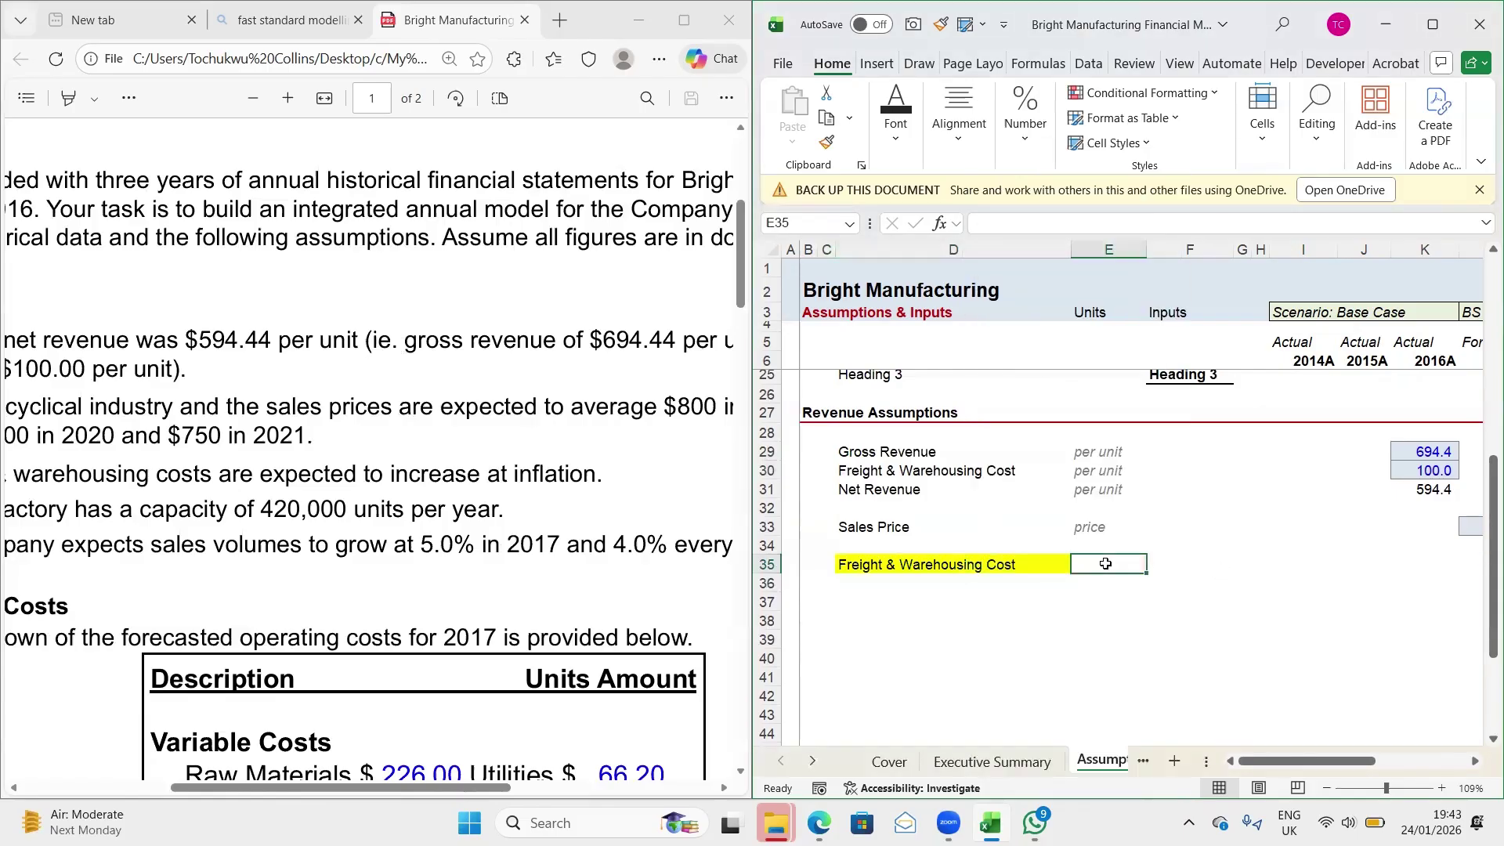
text(to)
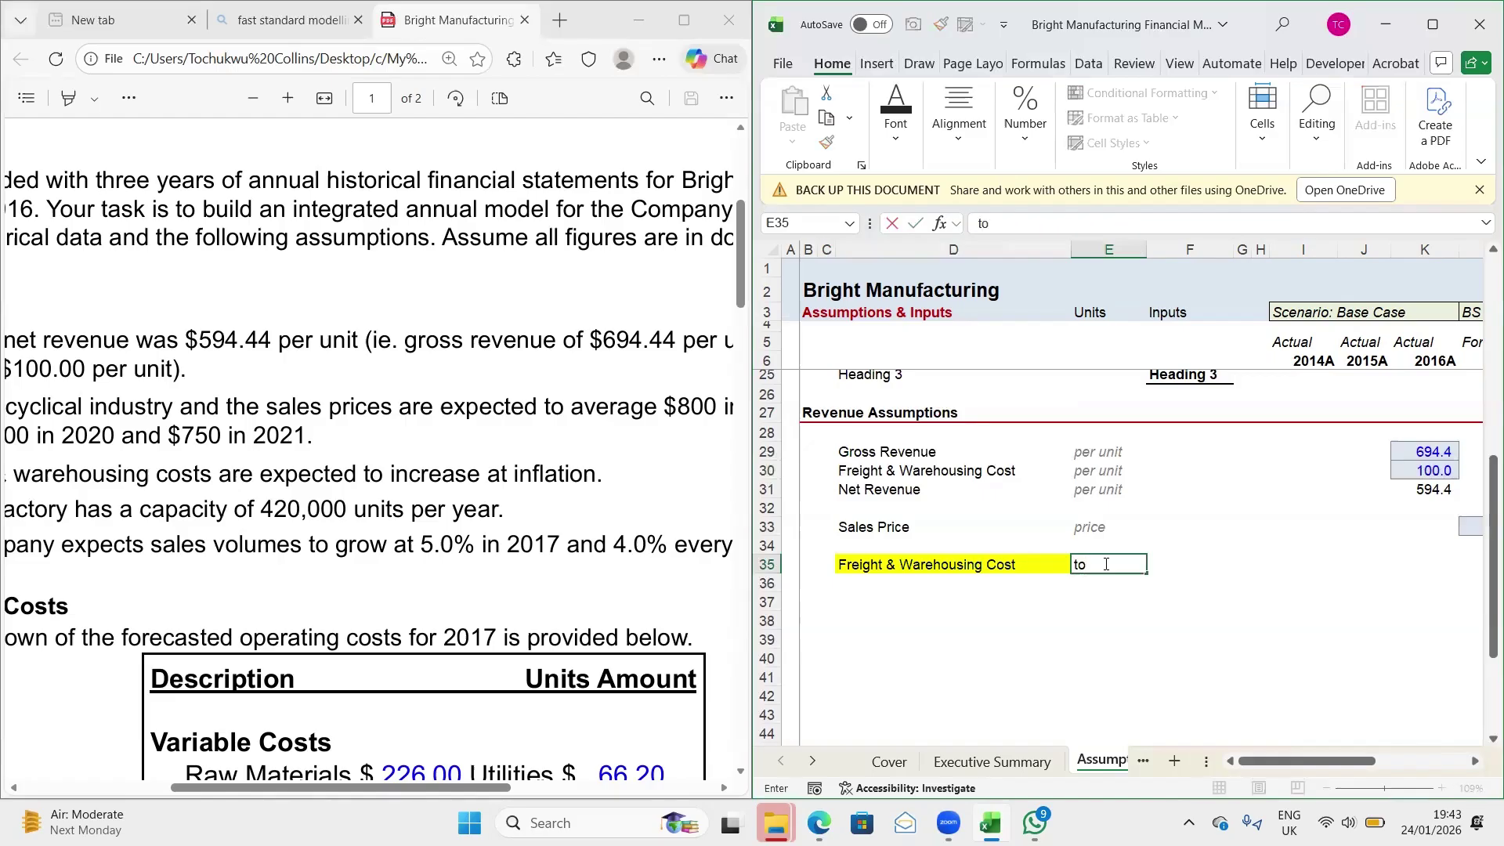
text( increase at inflation)
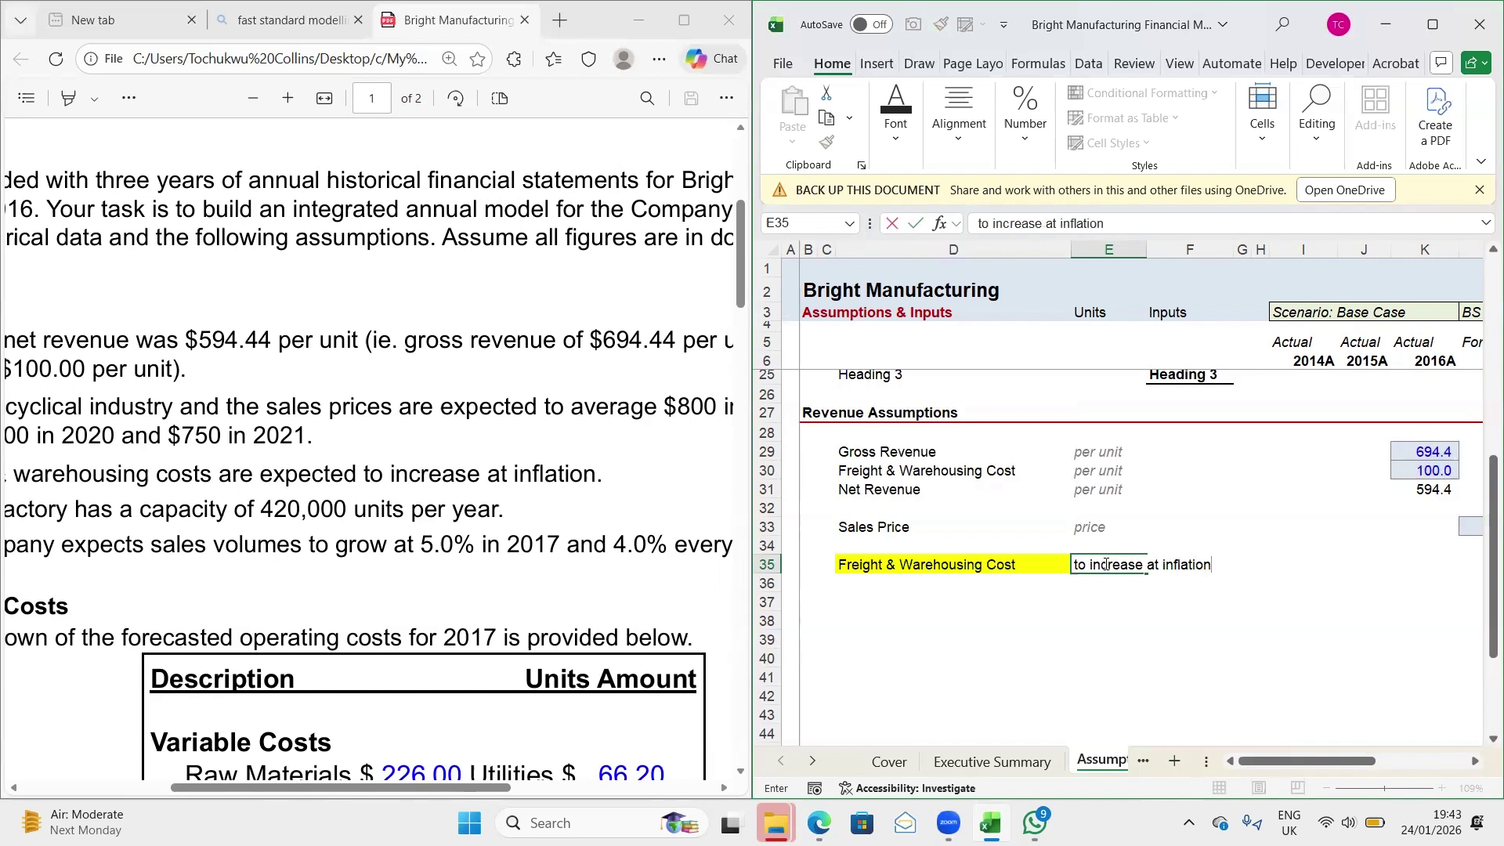
key(Return)
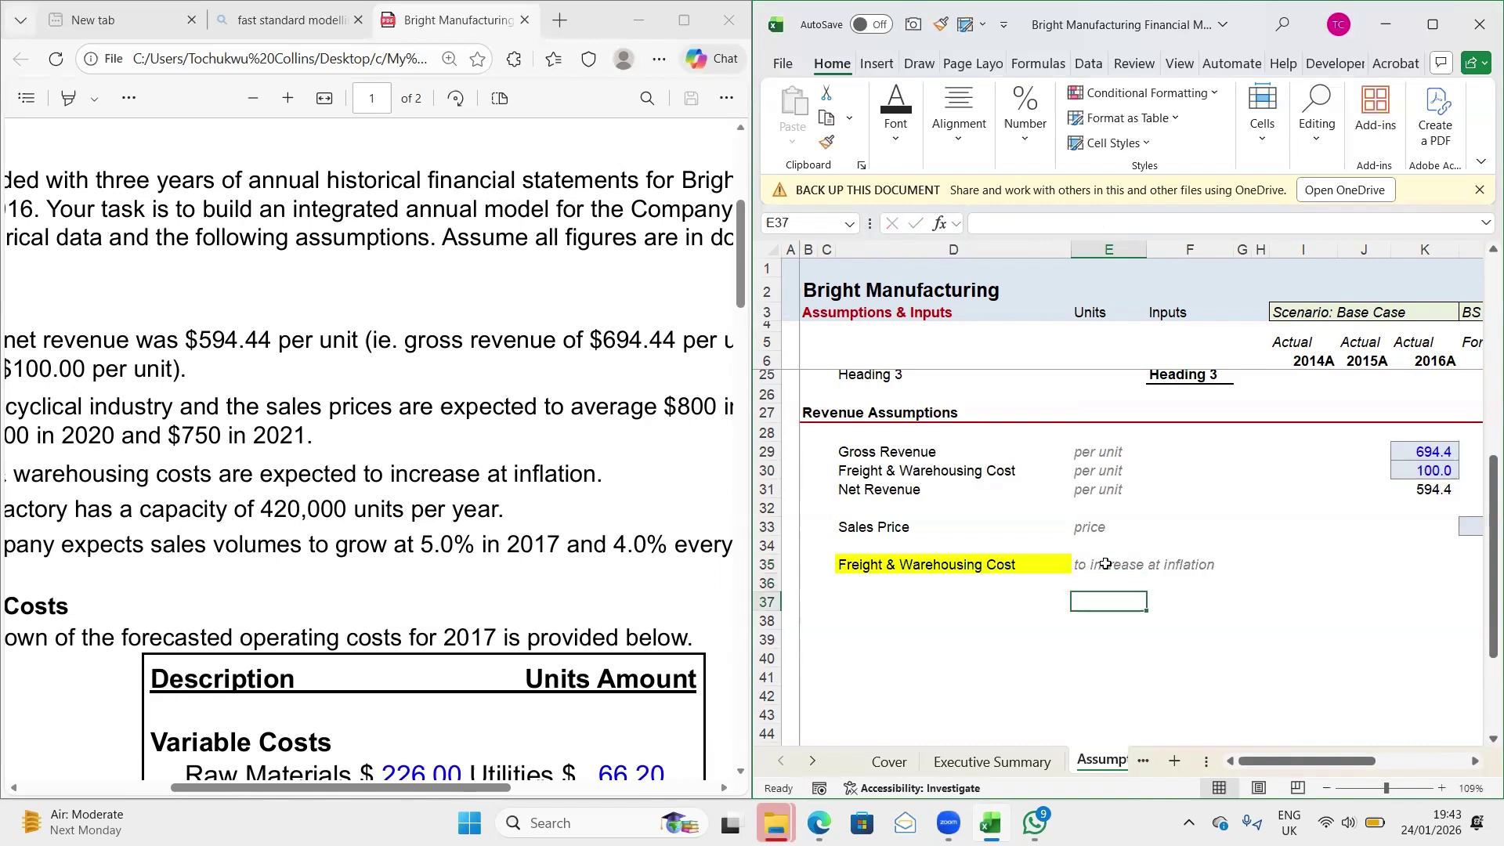
Link the 2016A freight and warehousing cost in K35 to the per-unit cost with the formula =K30
click(1105, 564)
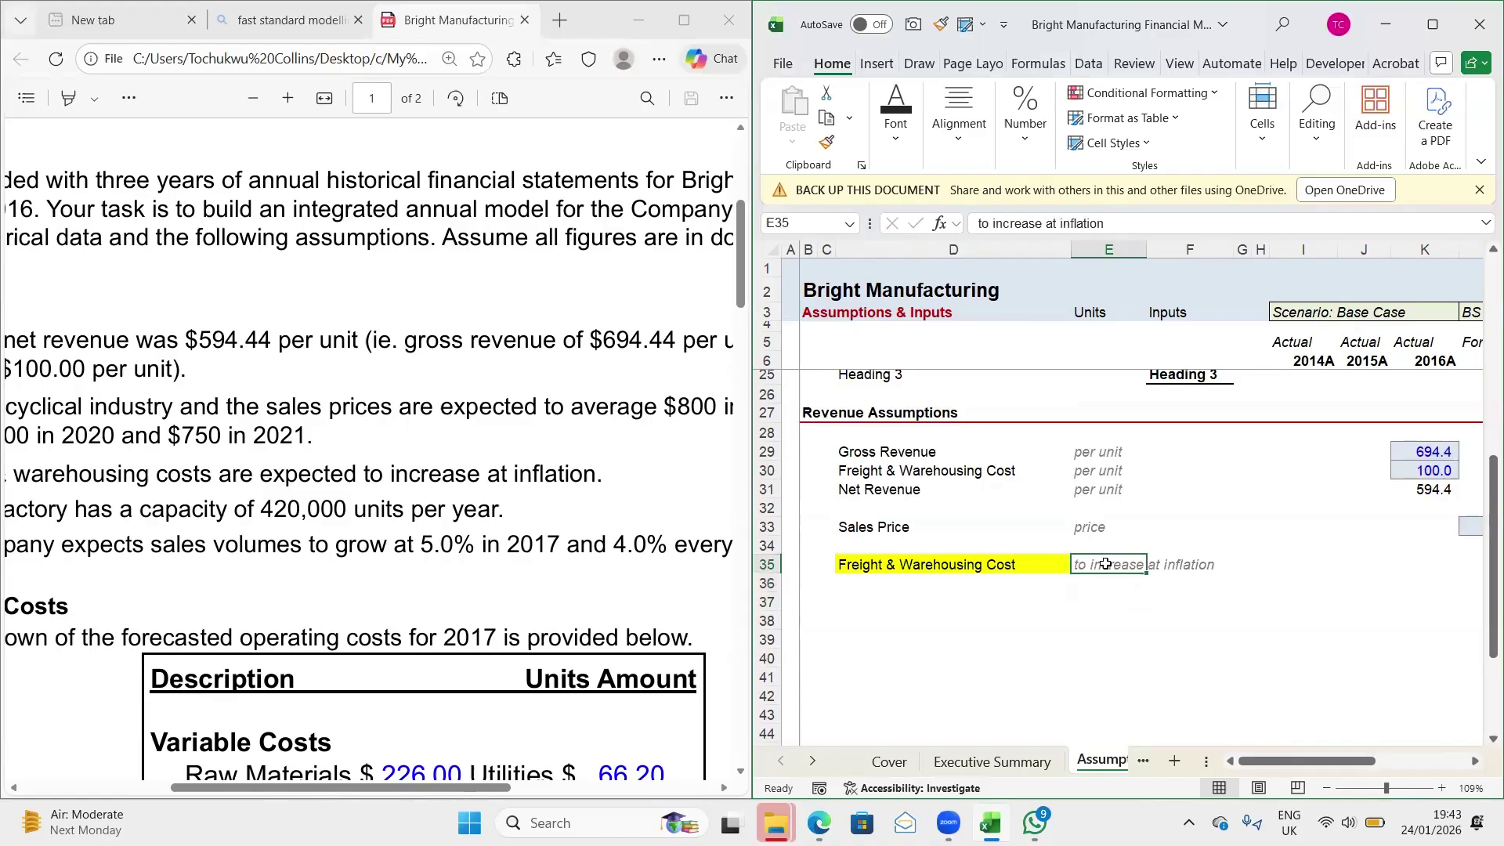
key(Right)
key(Right)
key(Right)
key(Right)
key(Right)
key(Right)
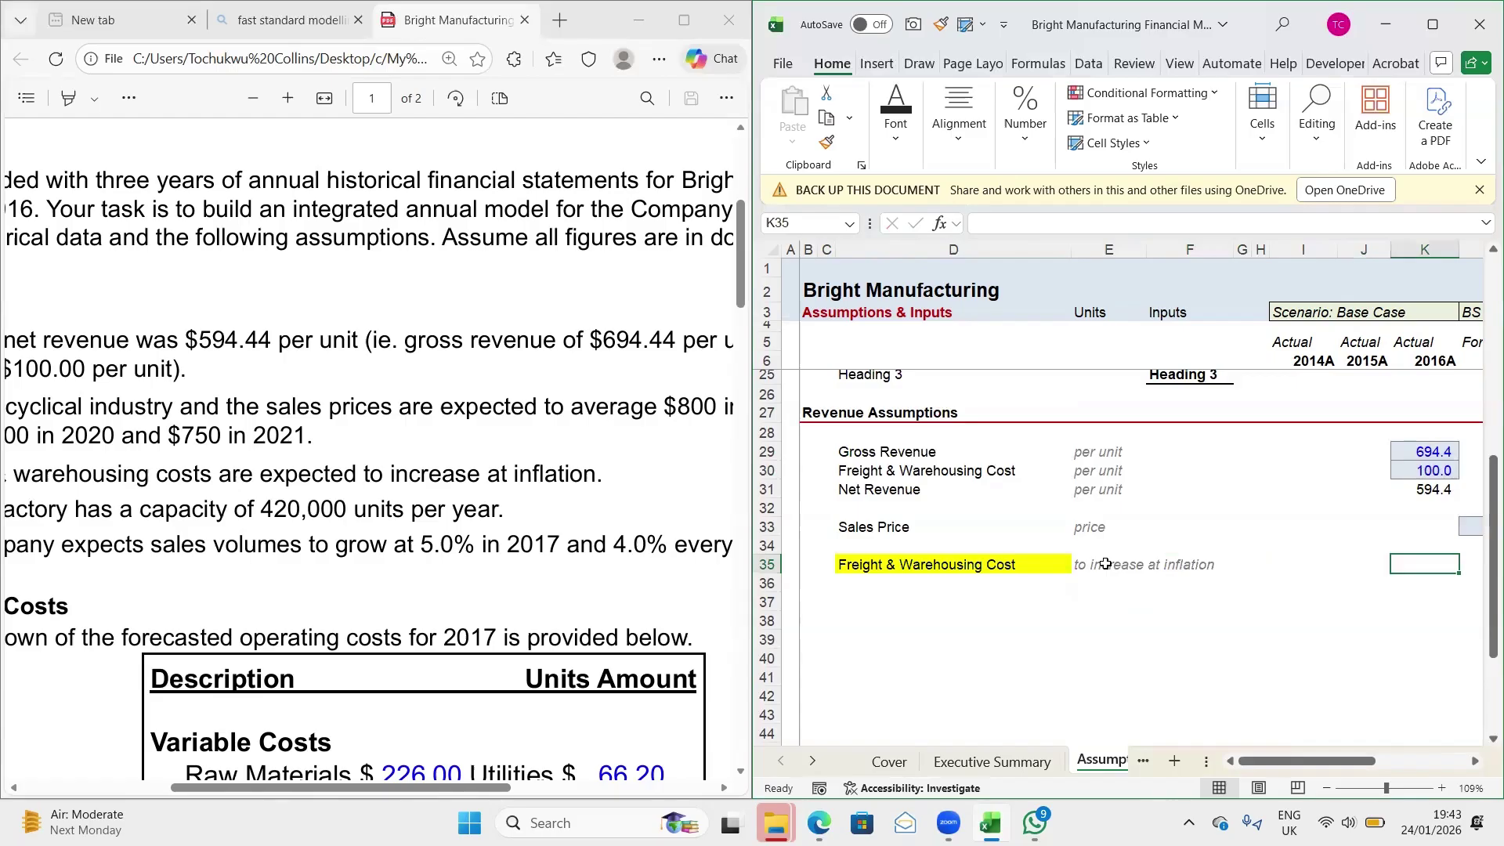
text(=)
key(Up)
key(Up)
key(Up)
key(Up)
key(Up)
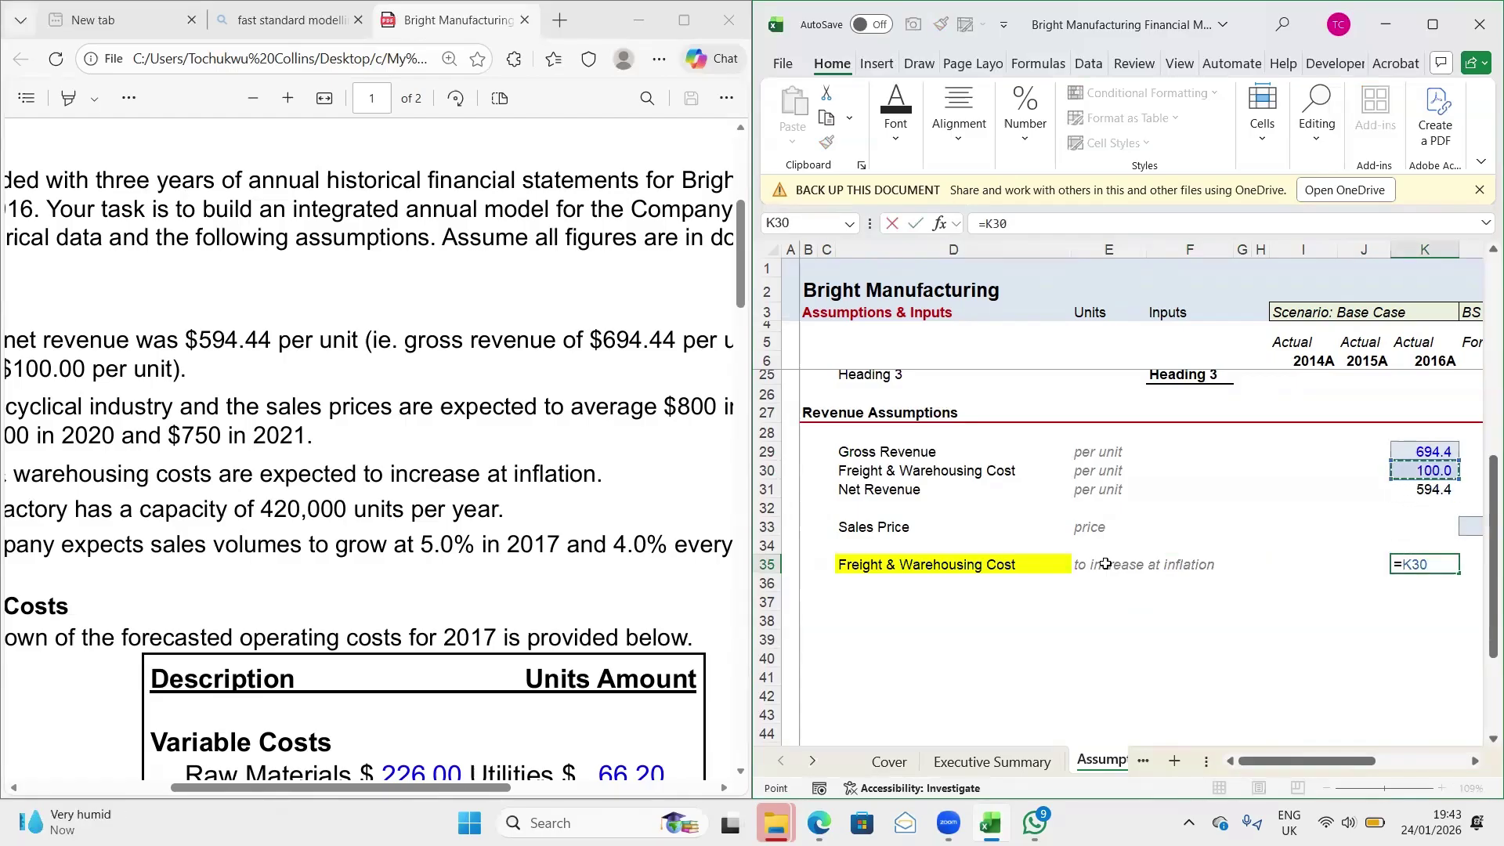
scroll(1106, 564, right, 2)
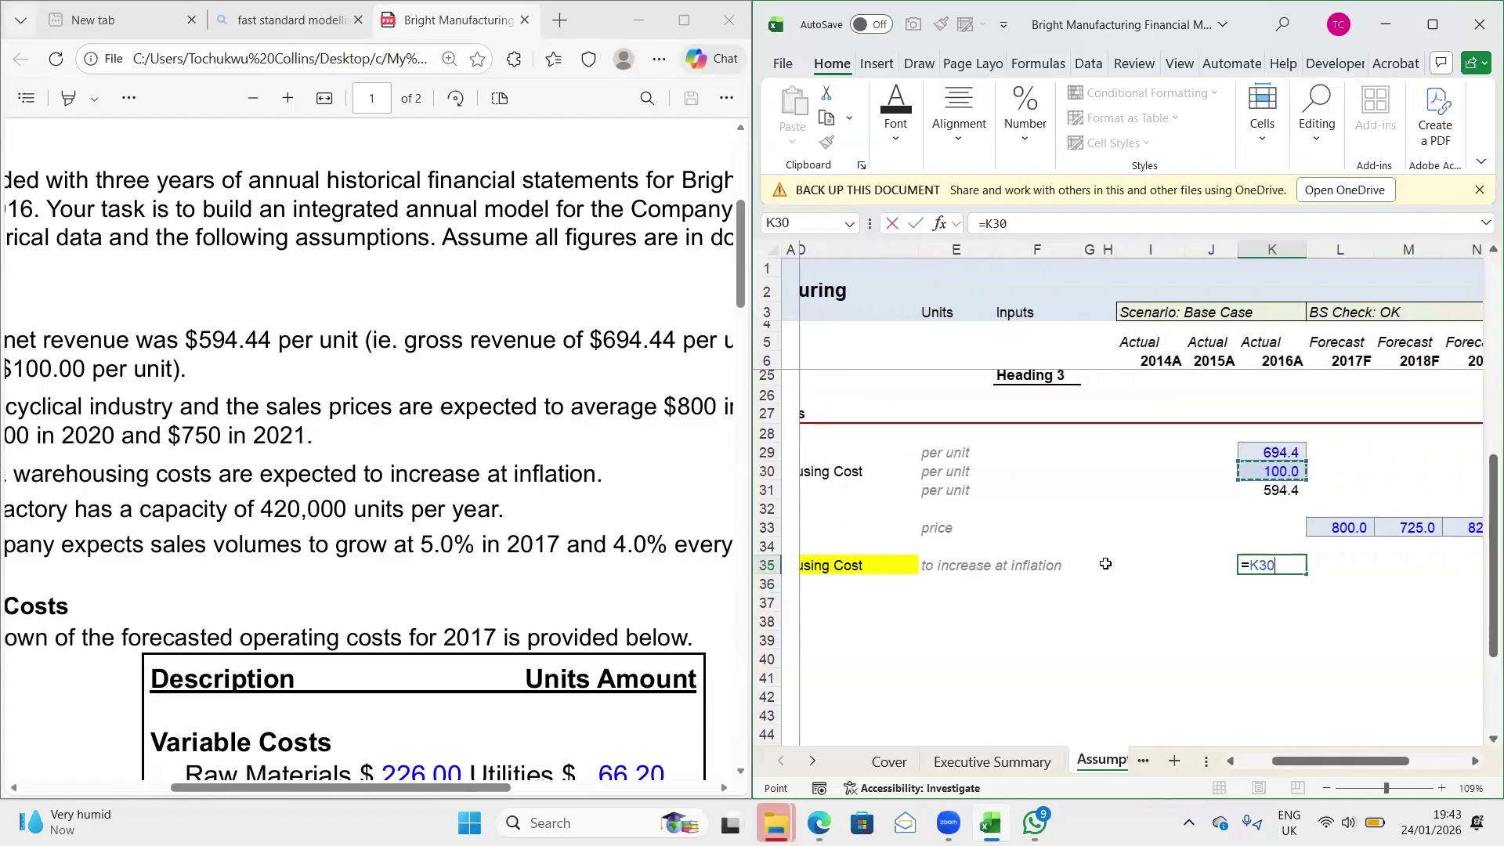
key(Return)
key(Up)
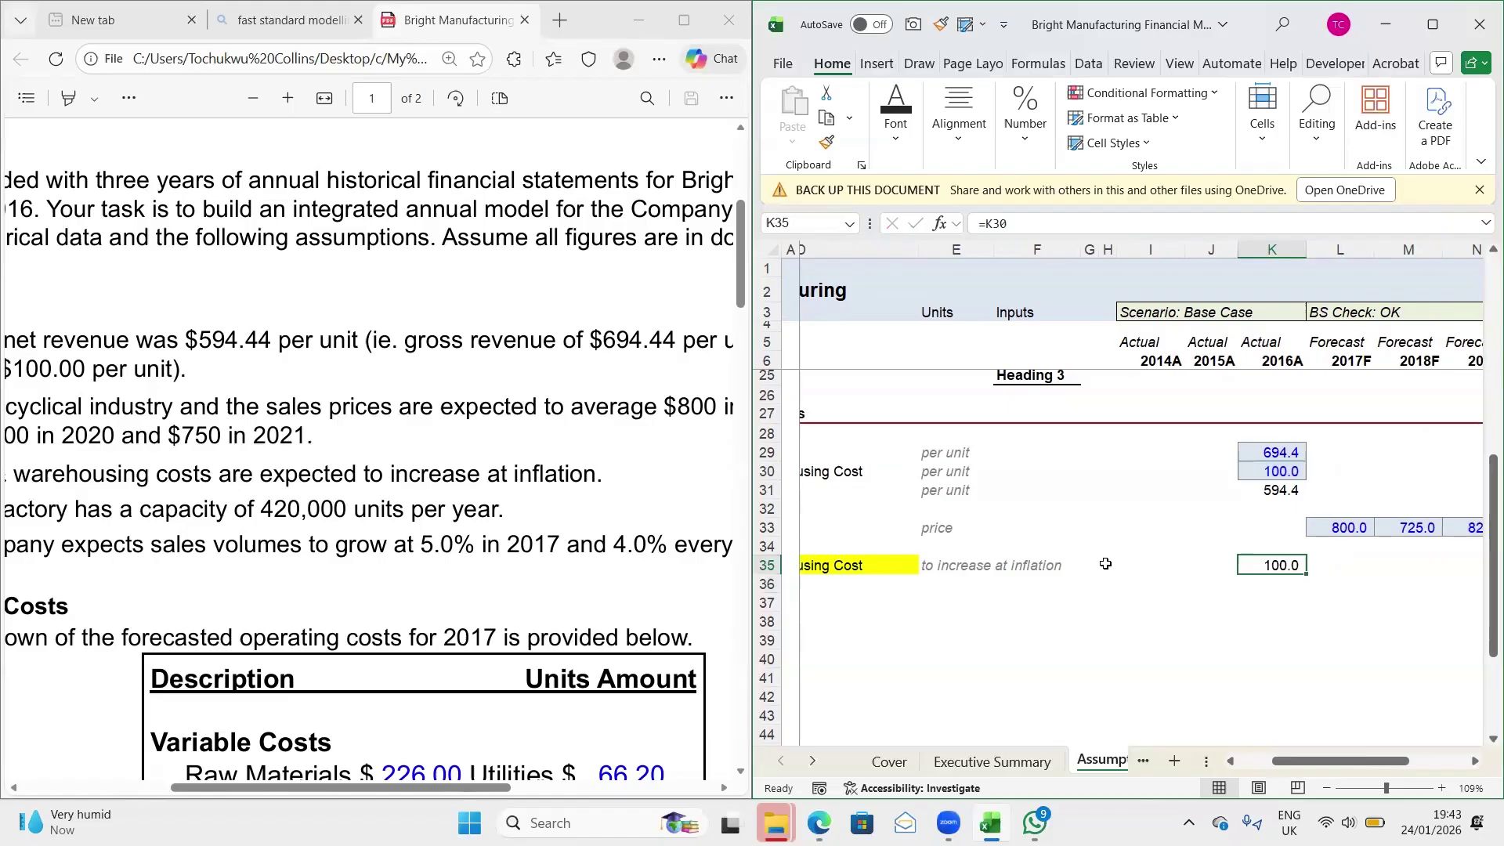
Apply the Linked Cell style to the 2016A freight and warehousing cost in K35
key(alt+h)
key(j)
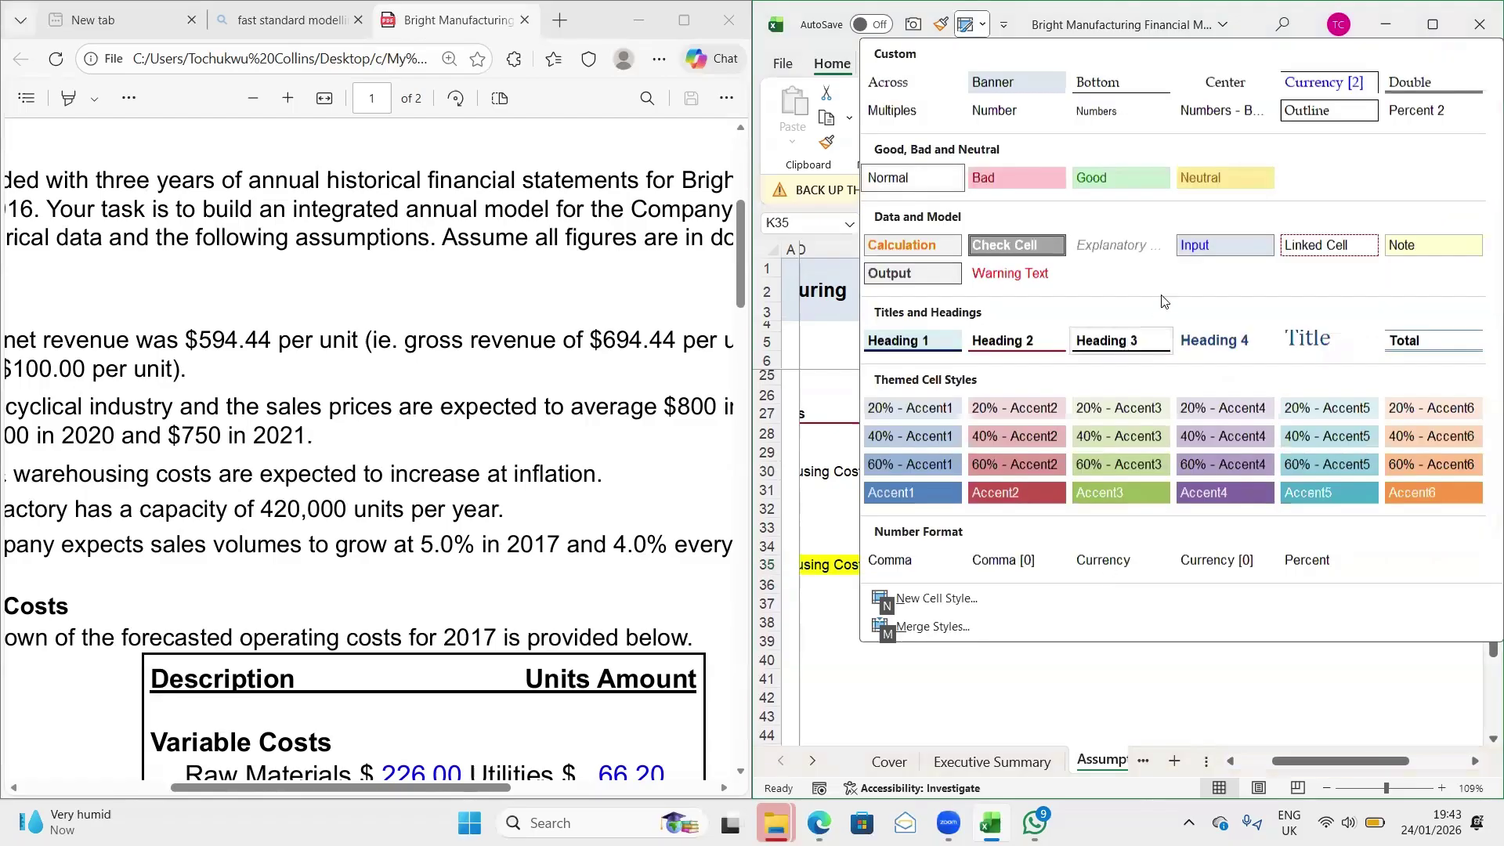
click(1322, 252)
click(1336, 624)
Check the case's factory capacity assumption and enter the label Capacity in D37
scroll(1276, 601, left, 5)
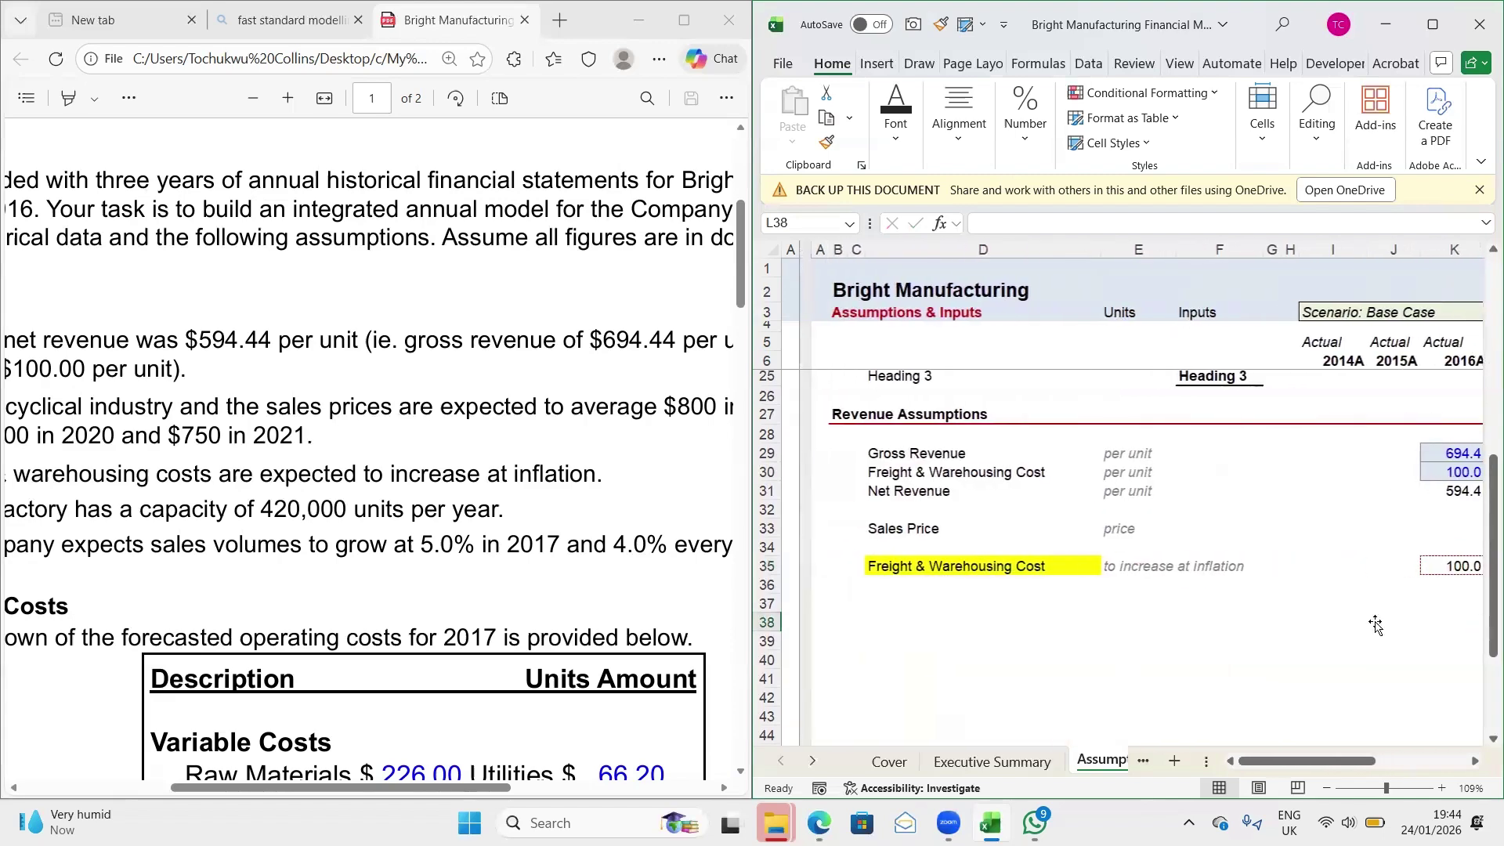
scroll(284, 551, left, 3)
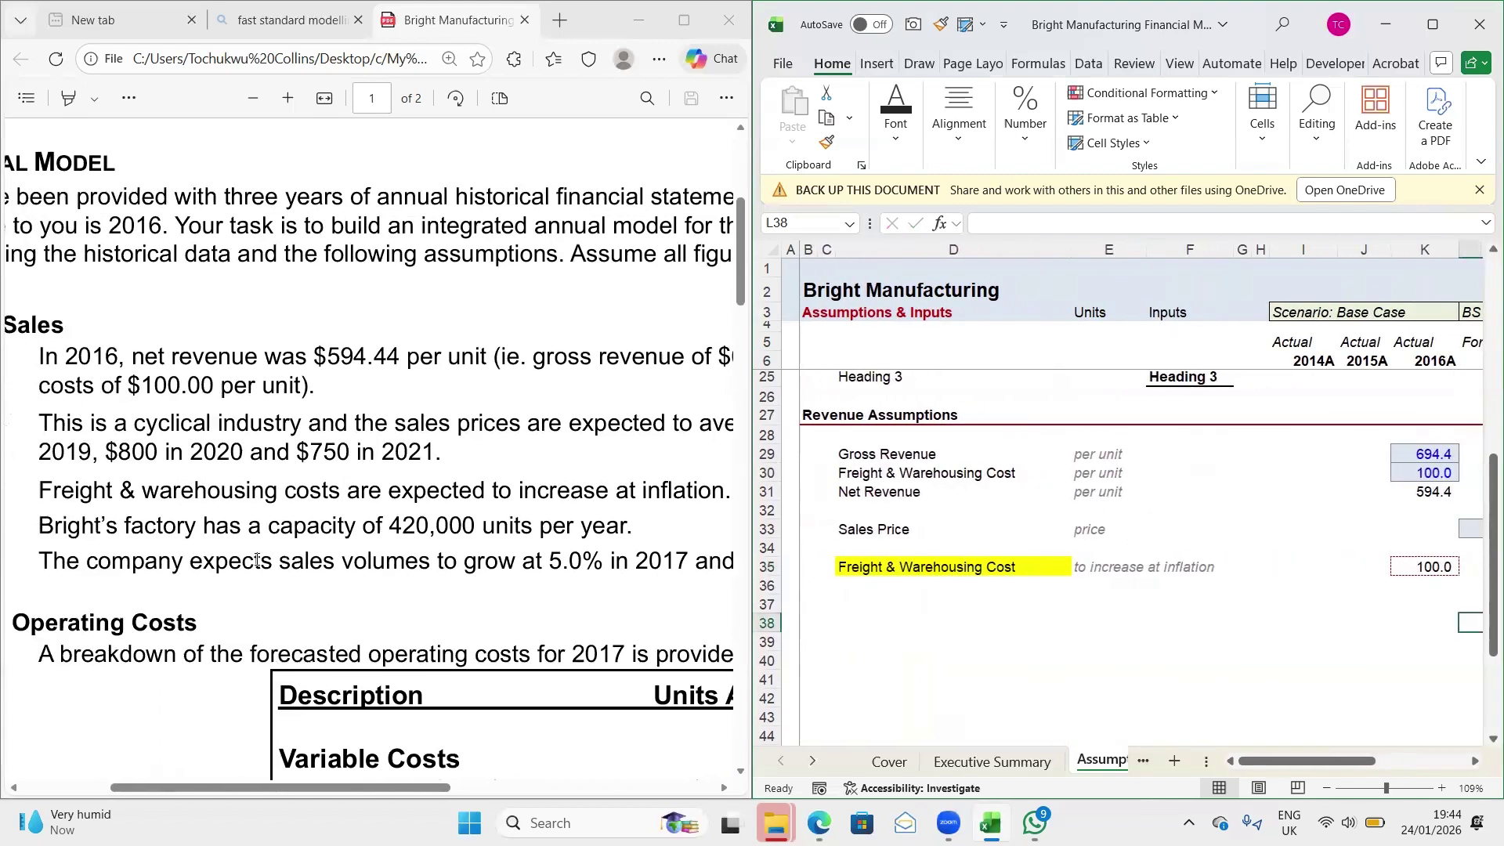
scroll(181, 513, left, 3)
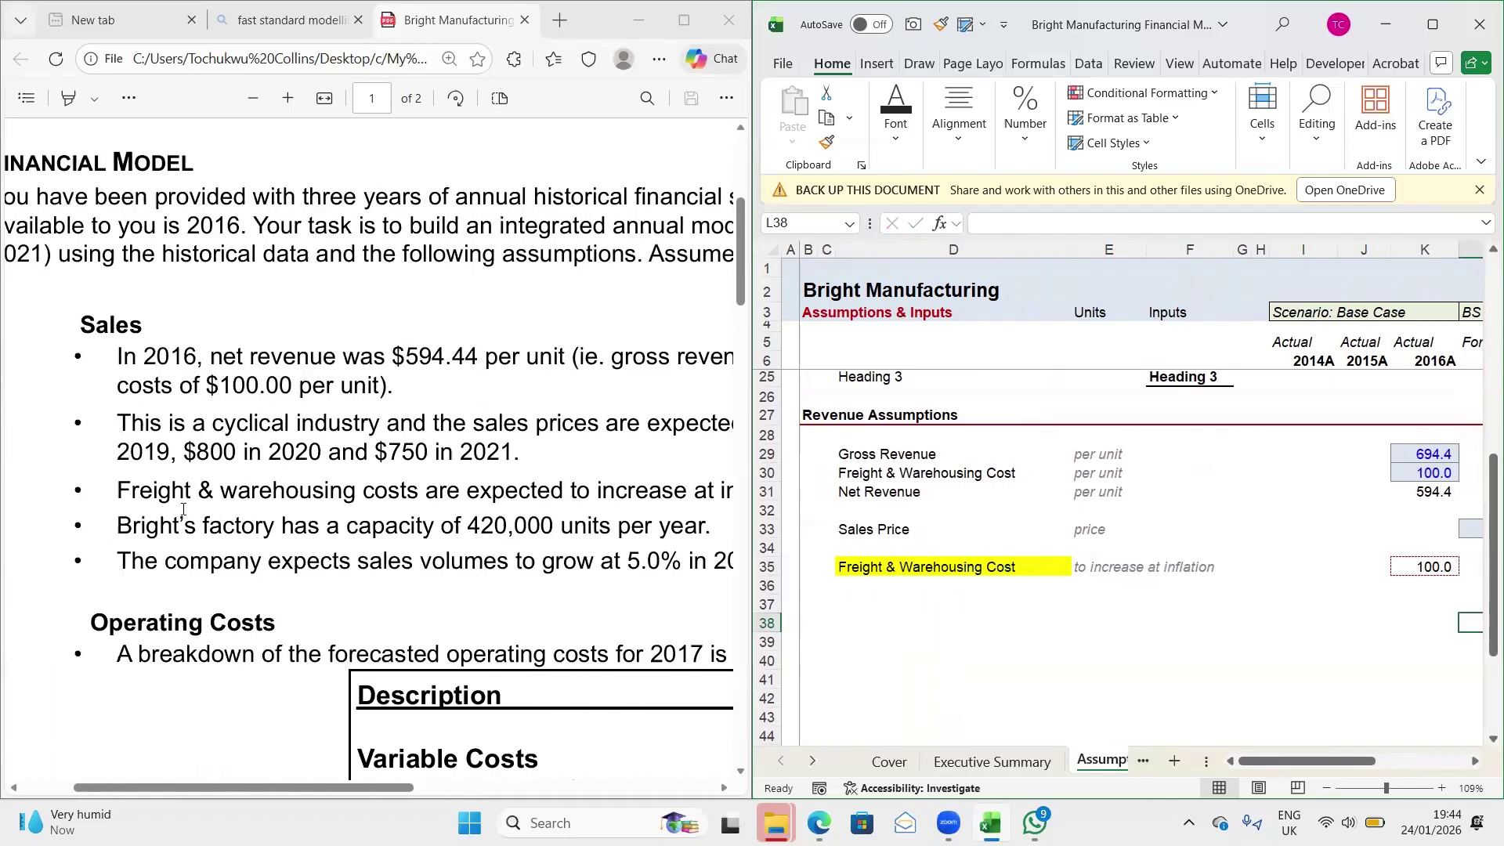
drag(140, 526, 342, 541)
click(296, 535)
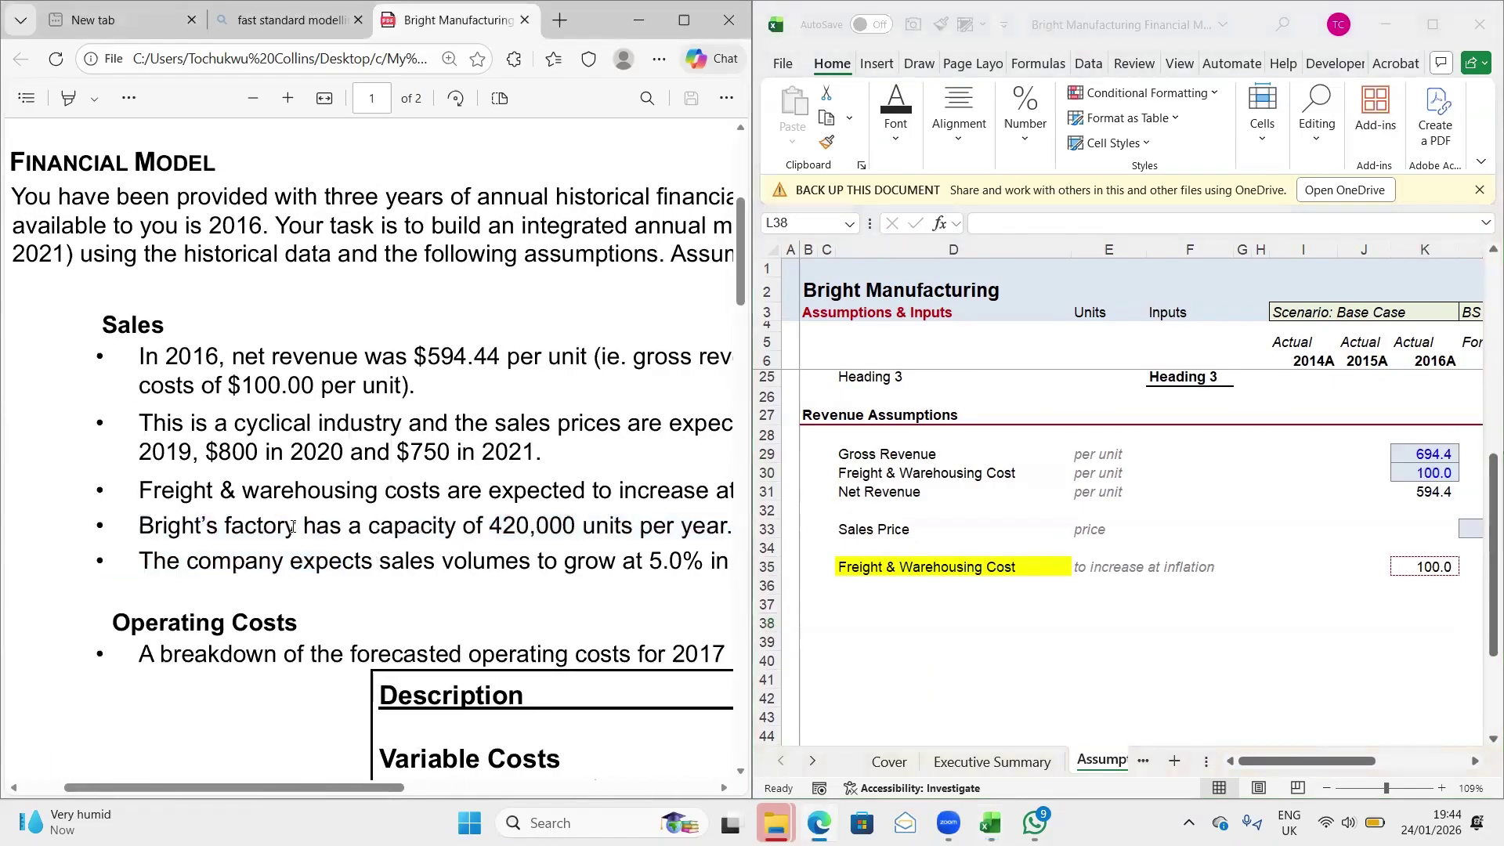
scroll(520, 521, right, 3)
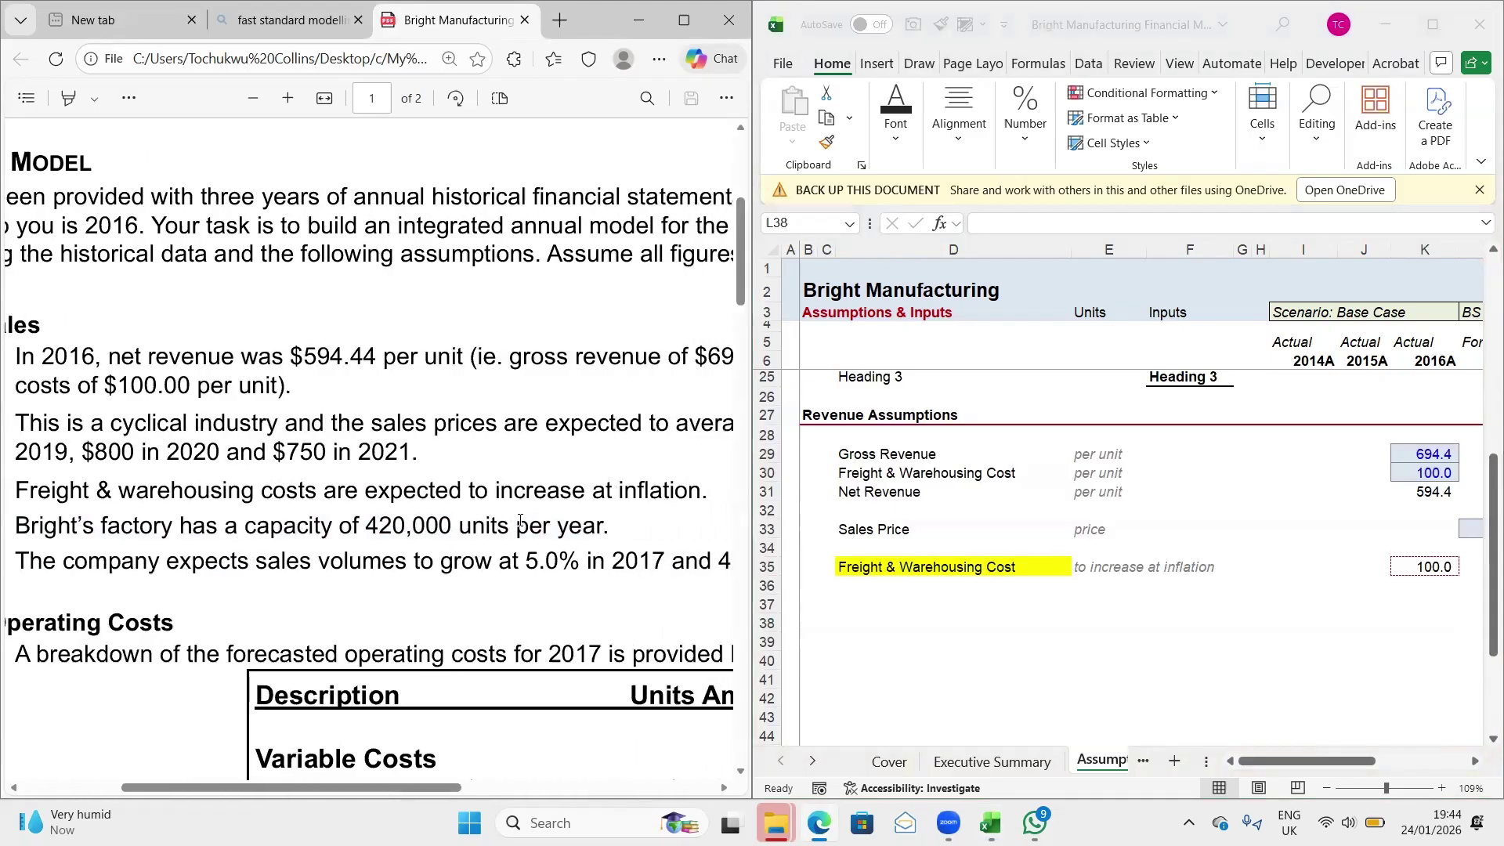
click(858, 598)
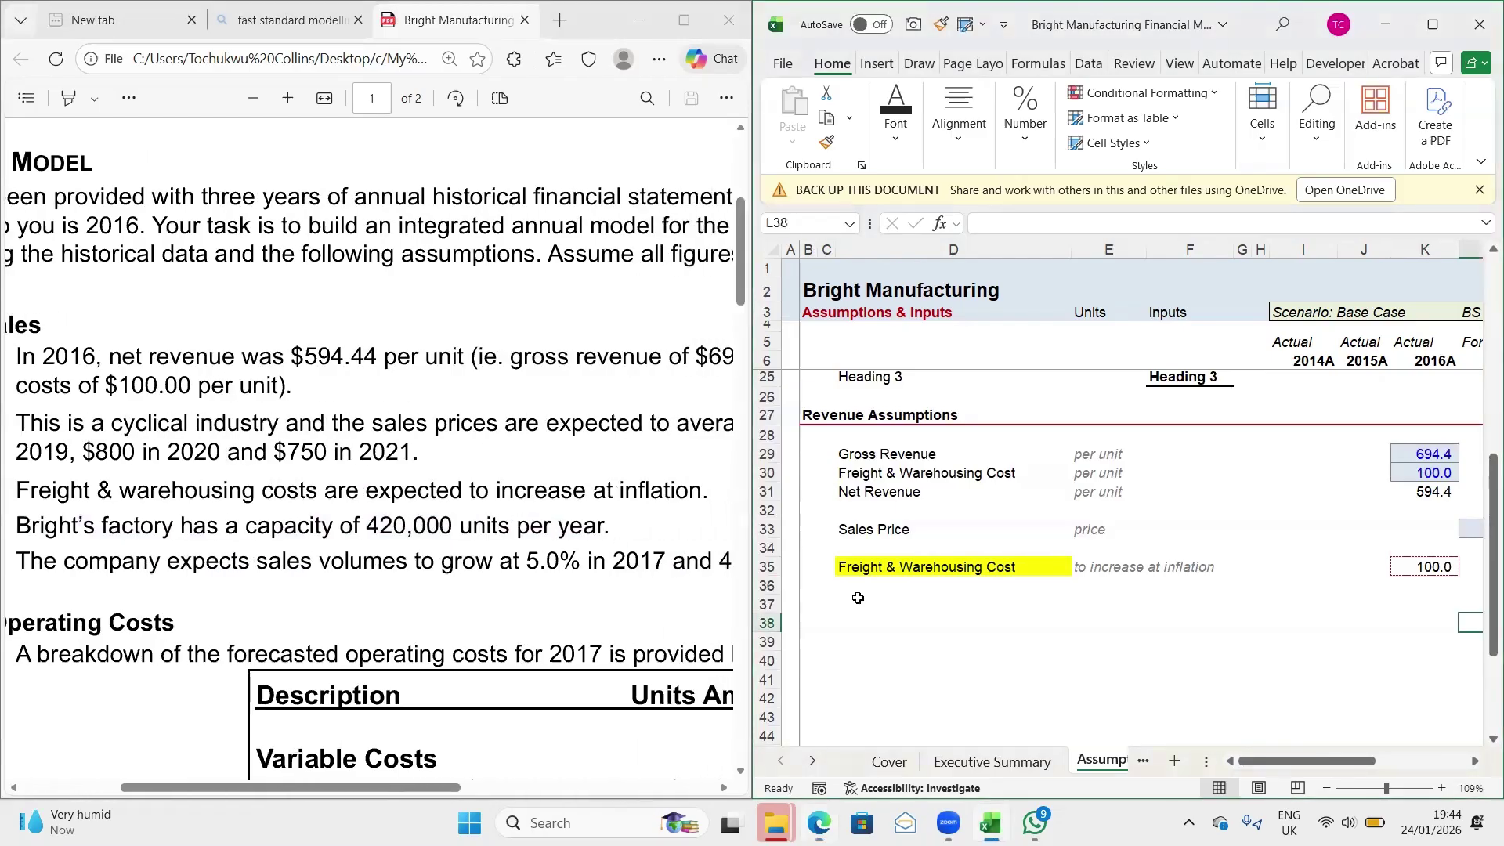
text(Cap)
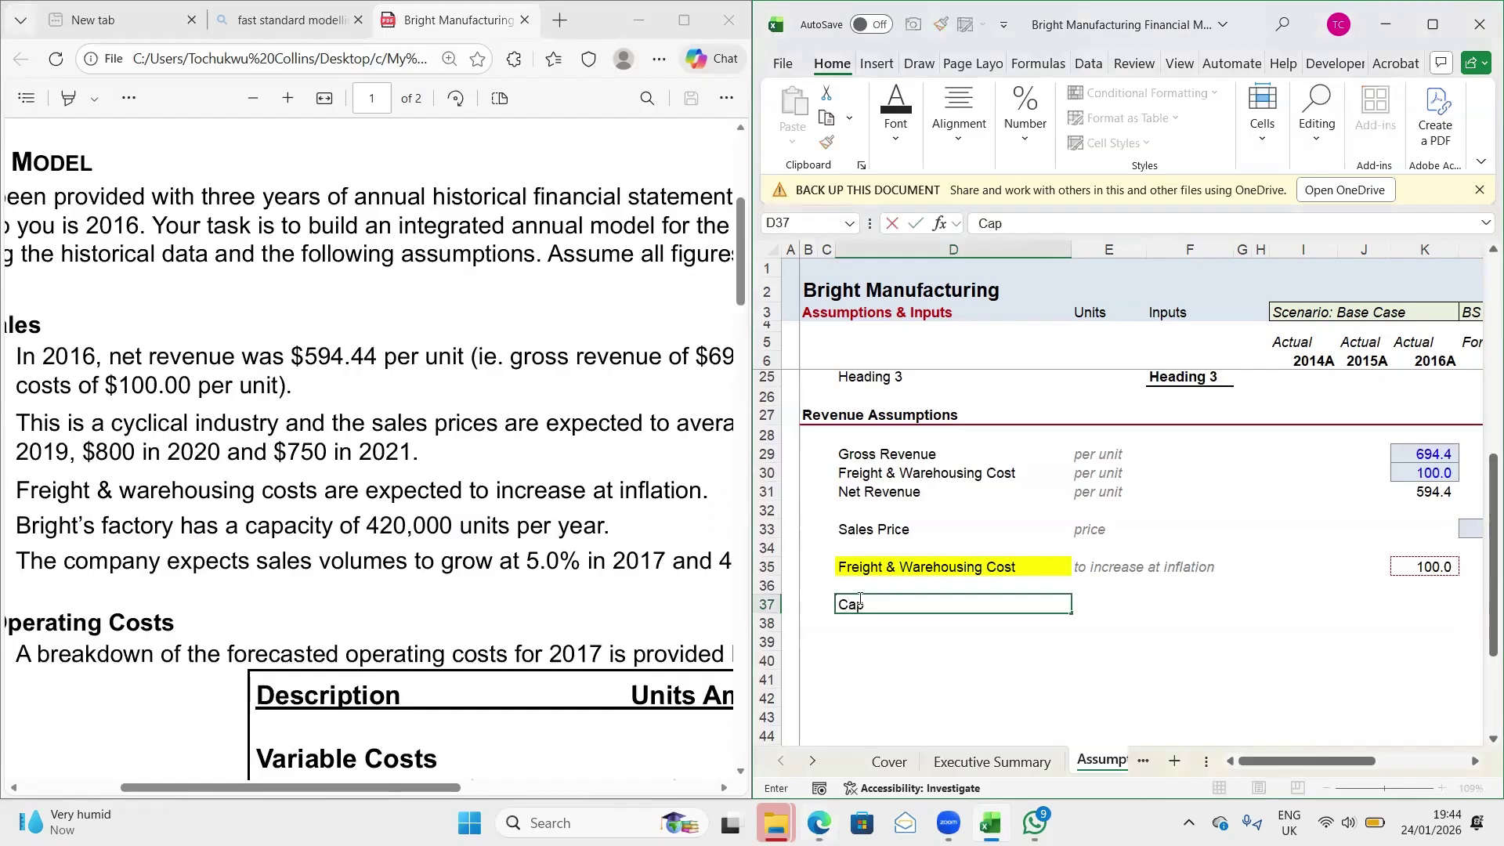
text(acity)
key(Return)
click(858, 598)
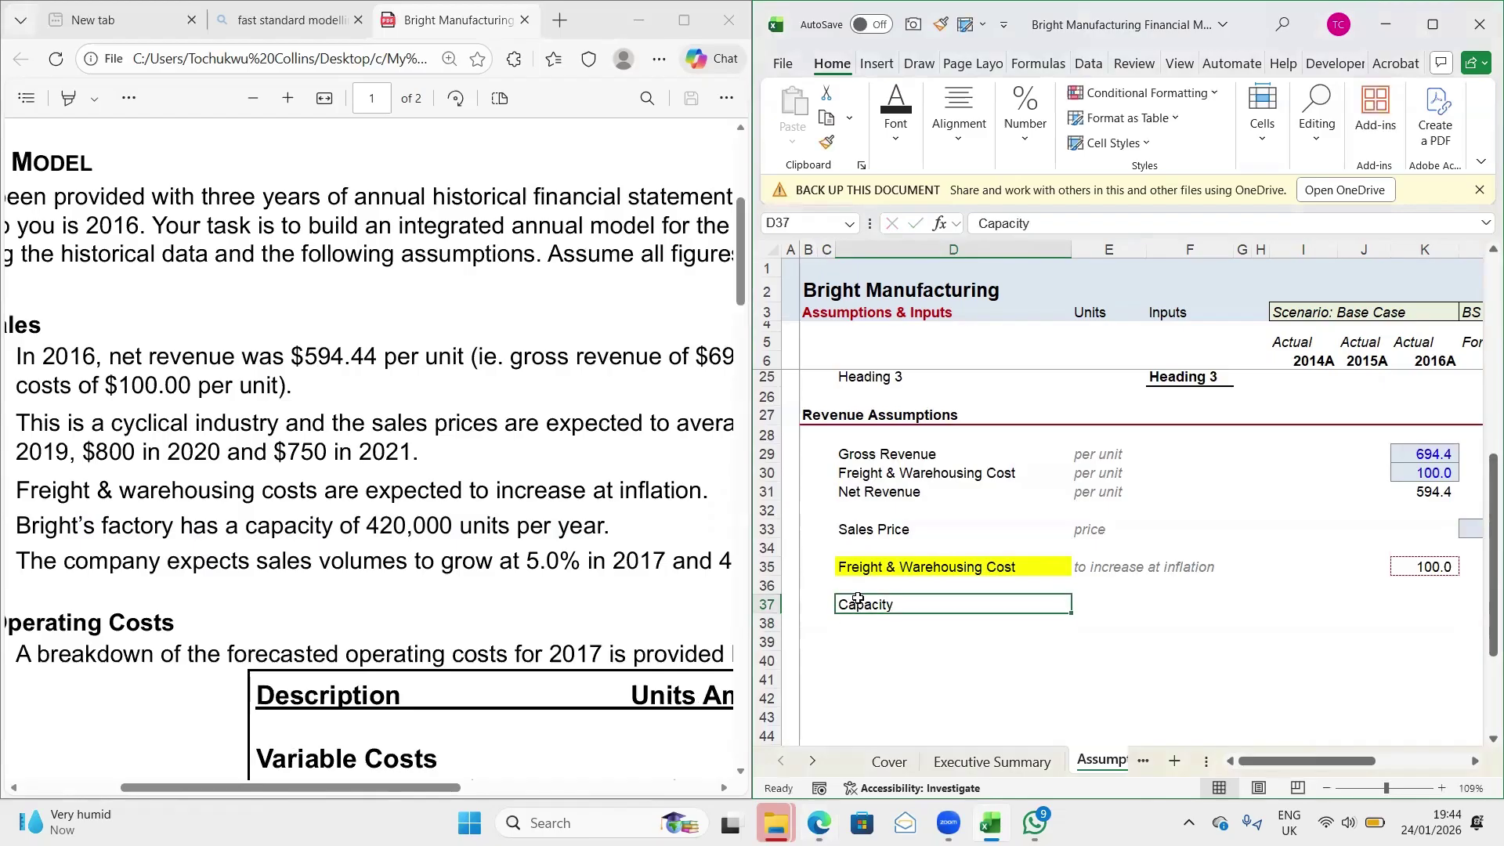
Enter # as the unit for the Capacity row in E37
key(Right)
key(Right)
key(Left)
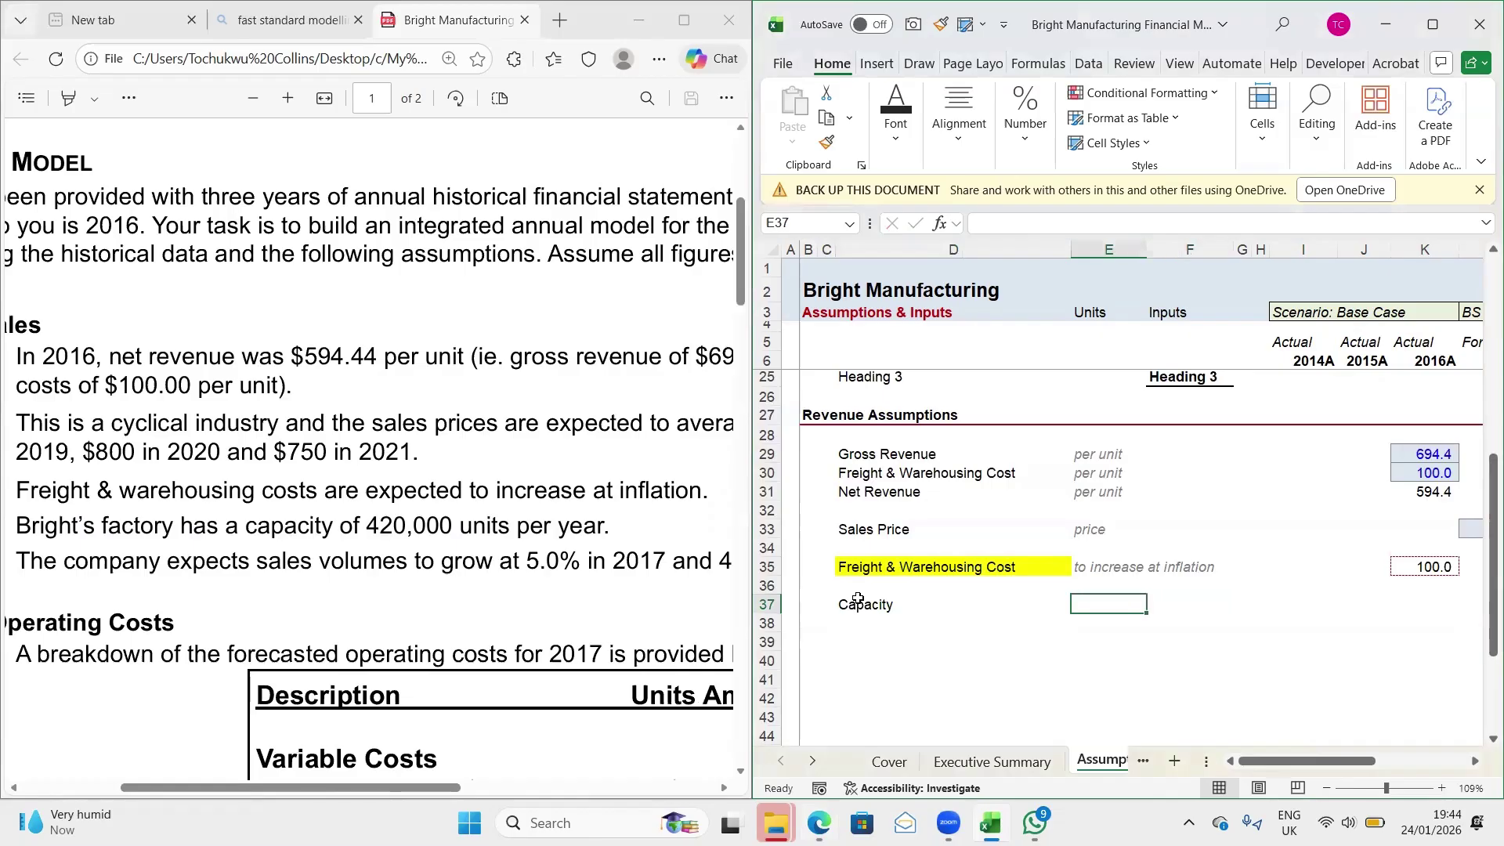
text(~)
key(BackSpace)
text(#)
key(Right)
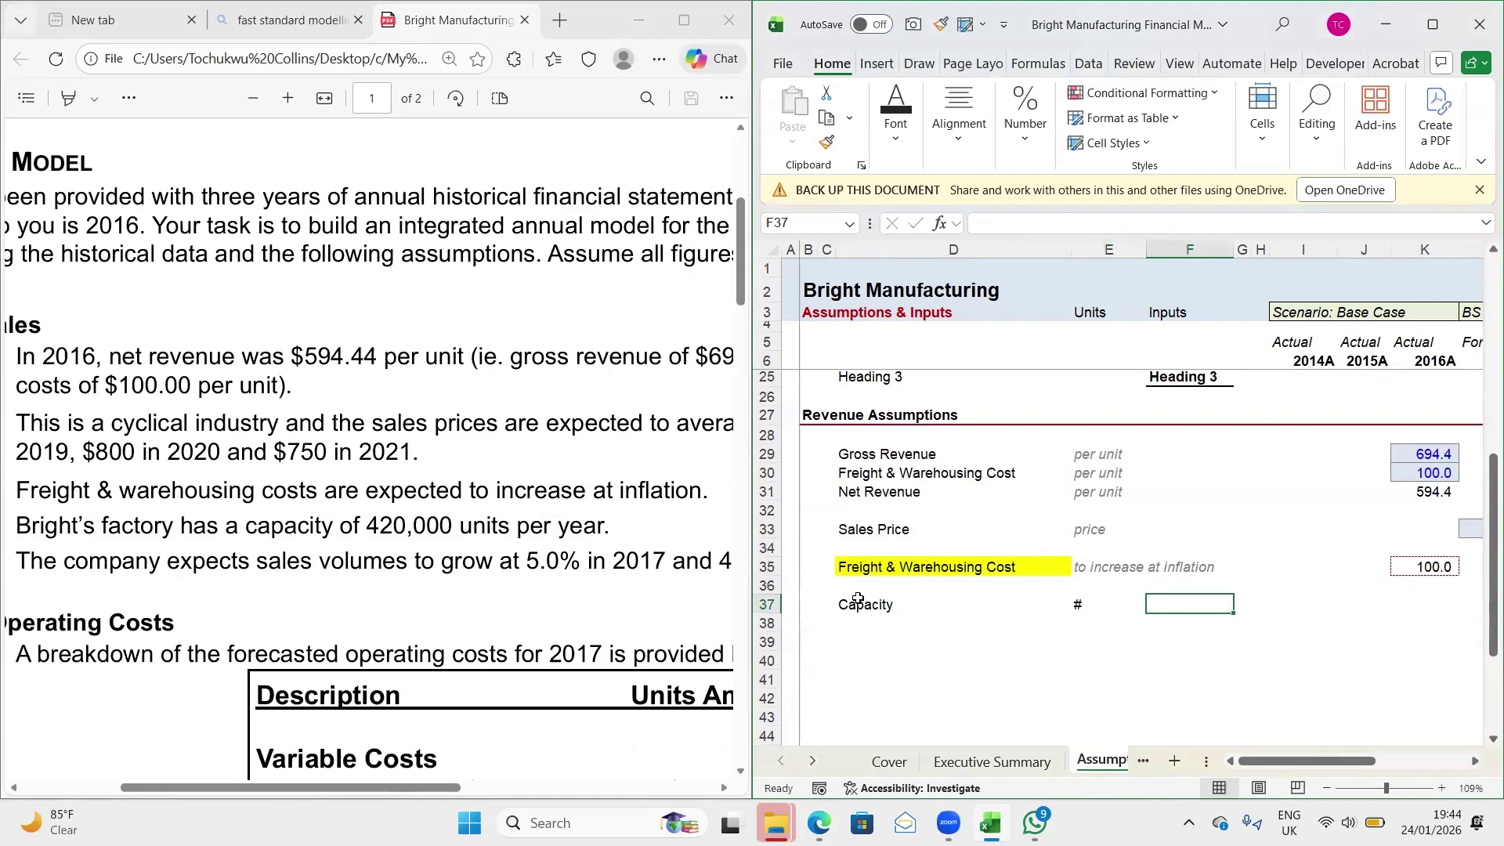
key(Left)
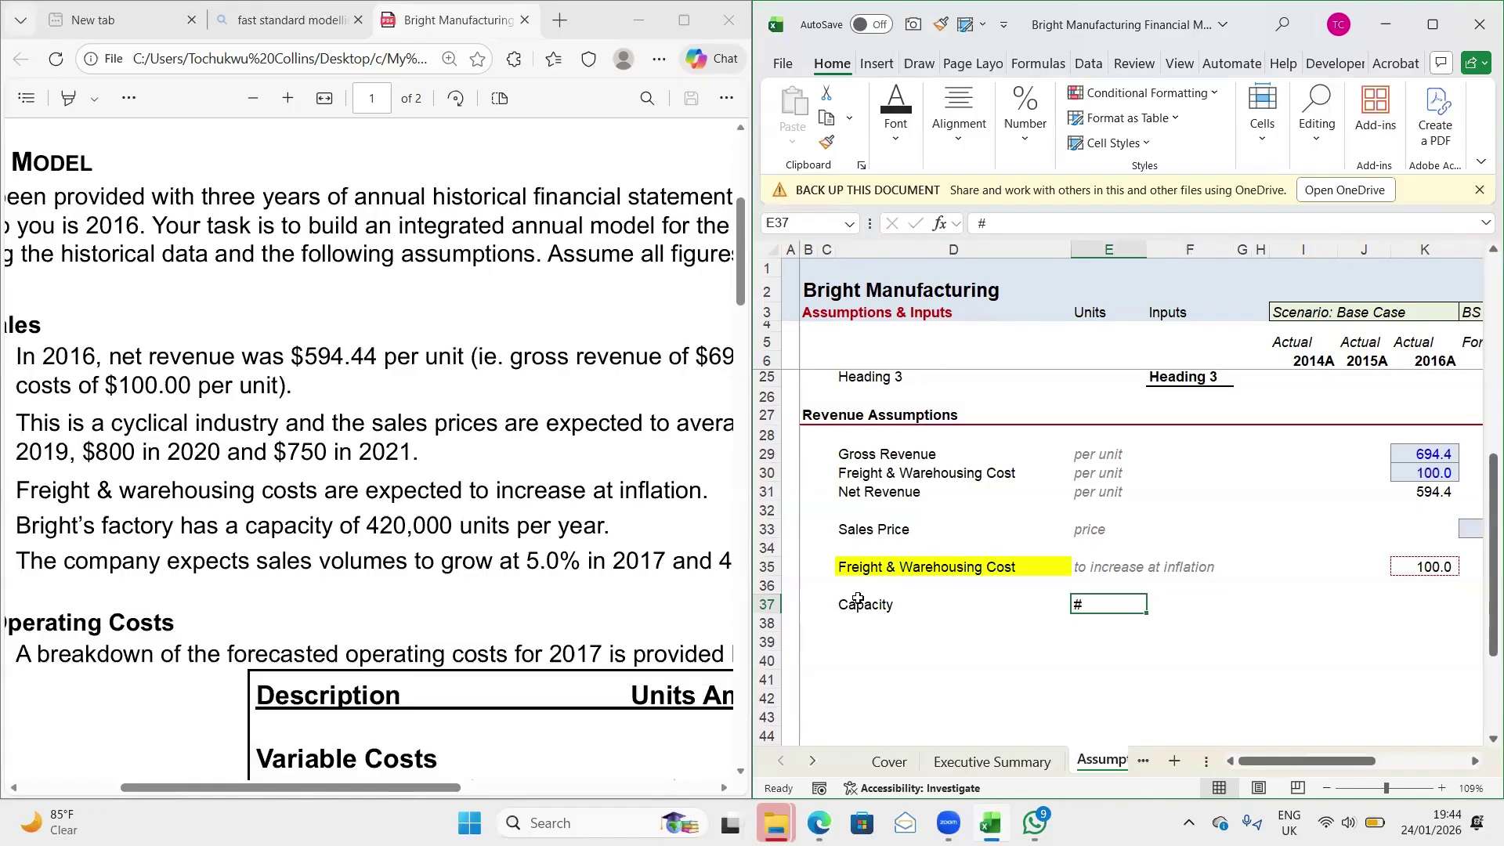
Apply the Explanatory cell style to E37 and set the Capacity unit to Num
key(alt)
key(h)
key(j)
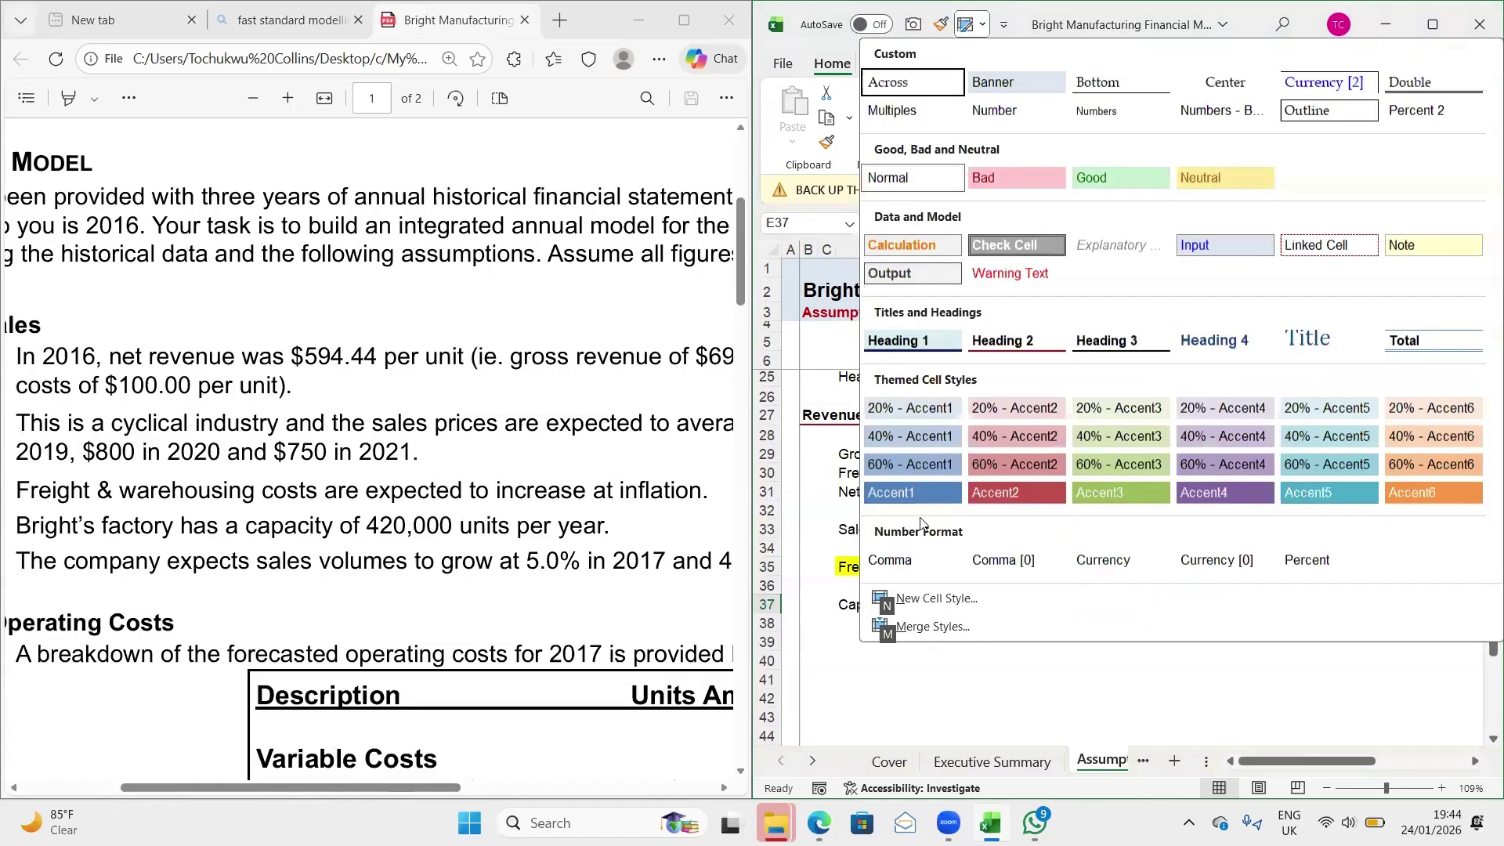
click(1123, 259)
text(Num)
key(Tab)
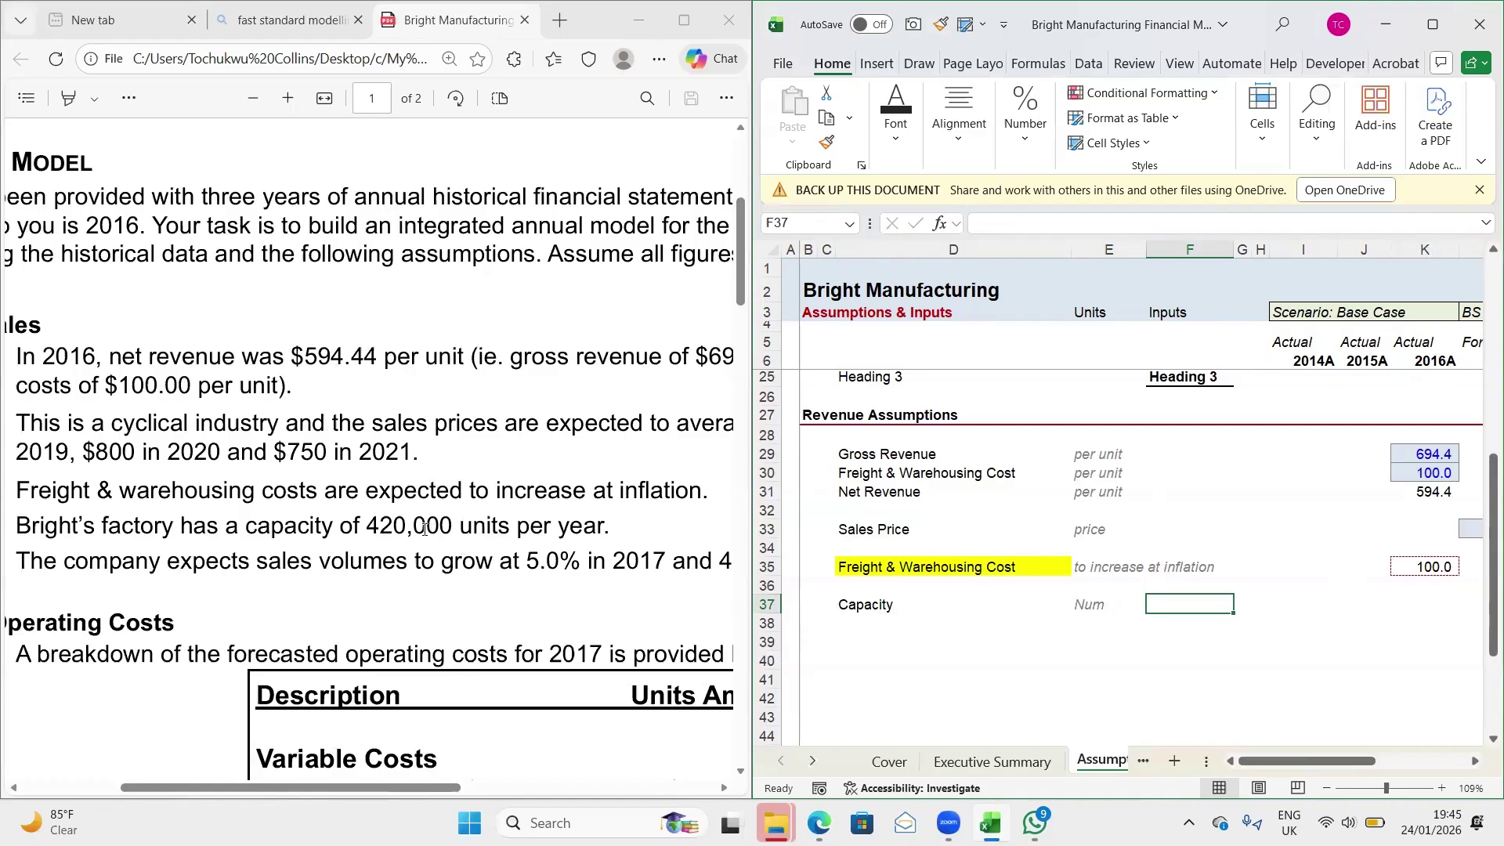
Fill the Capacity row with 420000 for all five forecast years, 2017F to 2021F, in L37:P37
scroll(424, 528, left, 3)
scroll(424, 528, right, 3)
scroll(424, 528, right, 3)
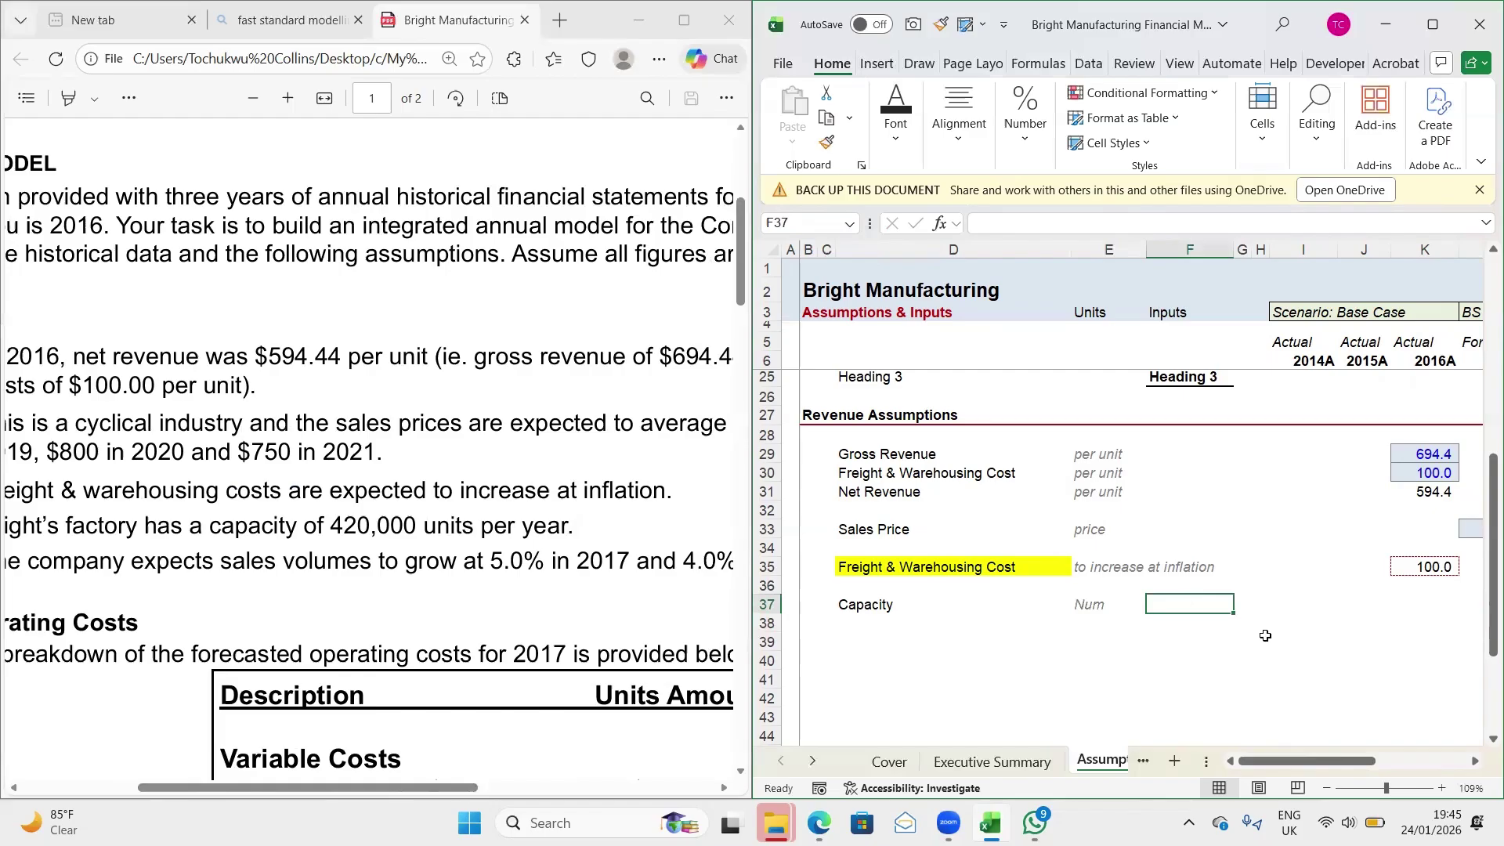
scroll(1295, 608, right, 3)
click(1304, 602)
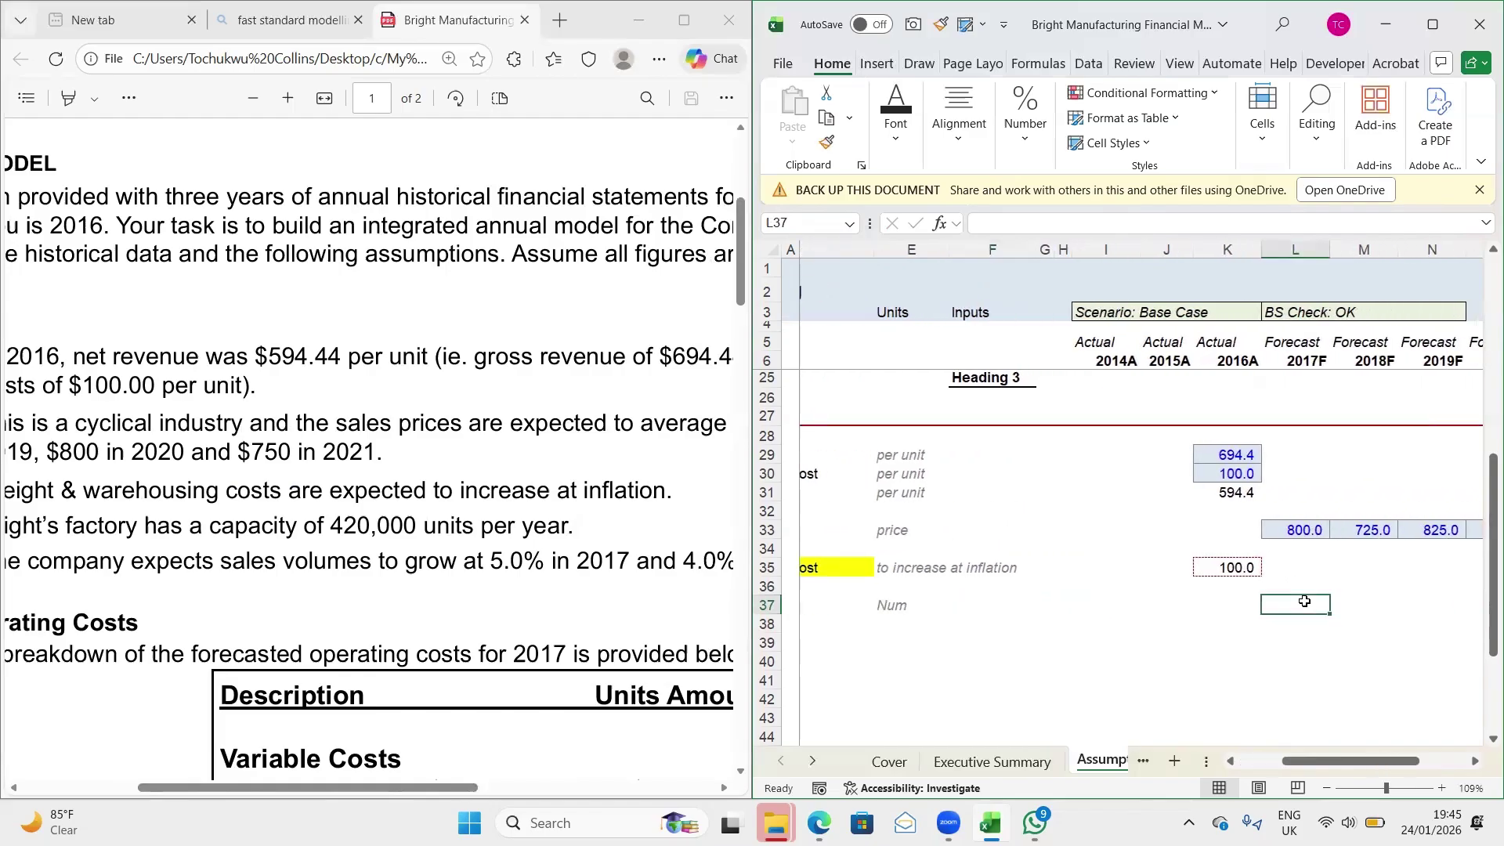
key(shift+Right)
key(shift+Right)
key(shift+Right)
key(shift+Right)
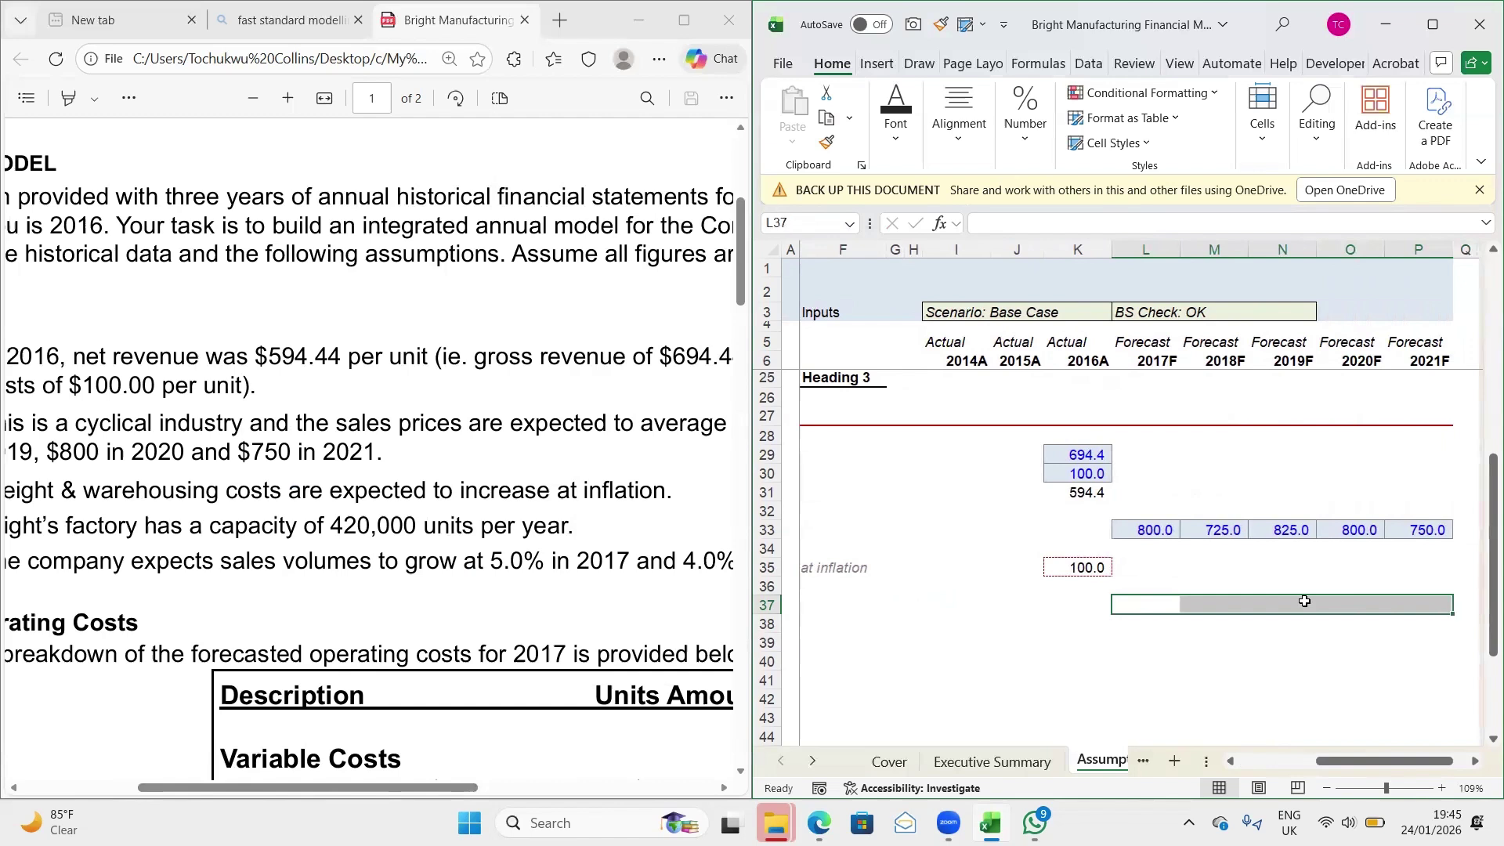
text(420000)
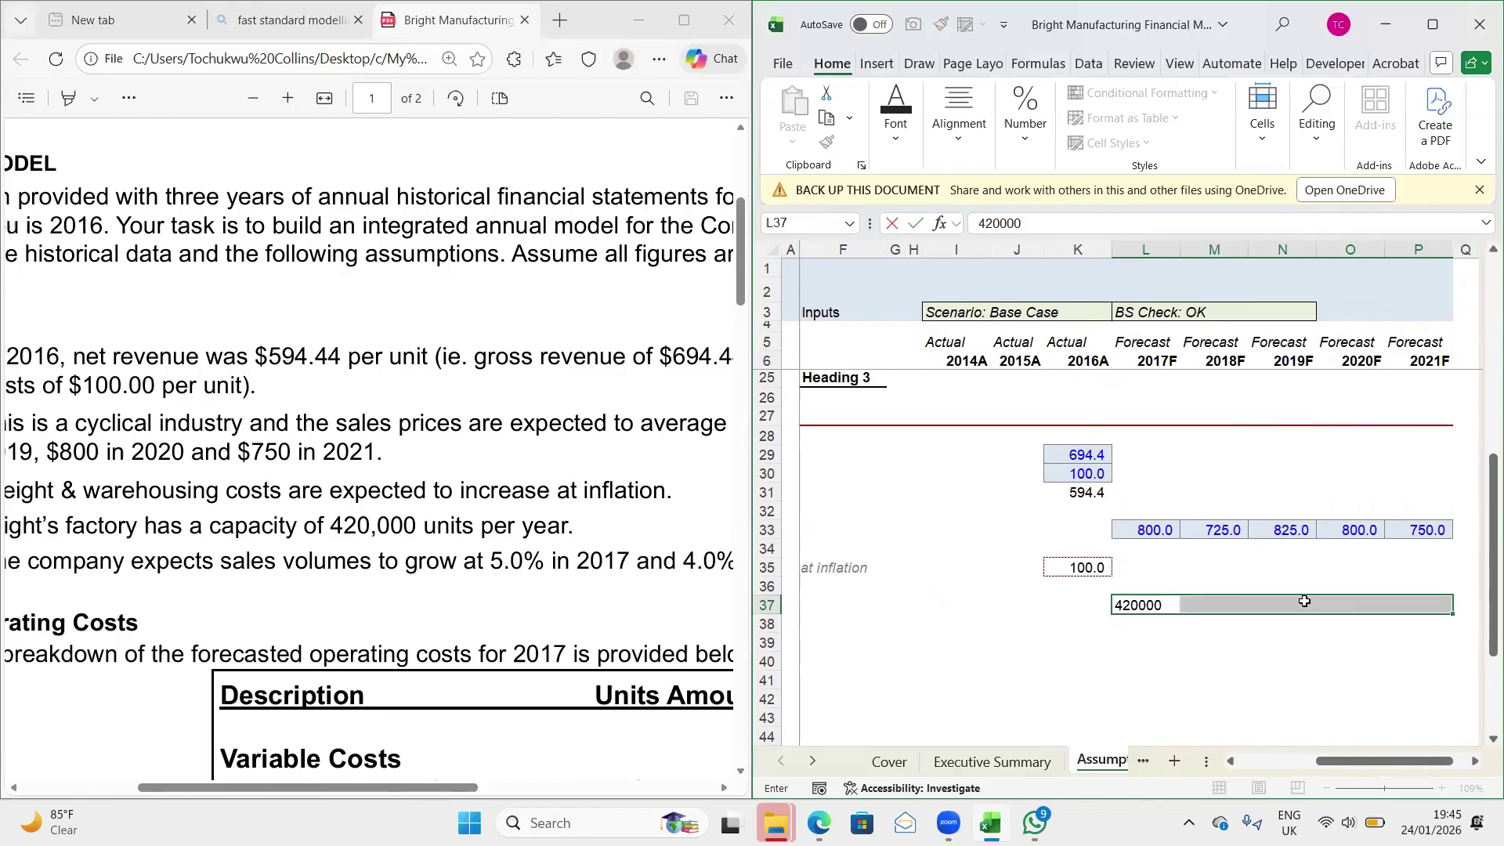
key(ctrl+Return)
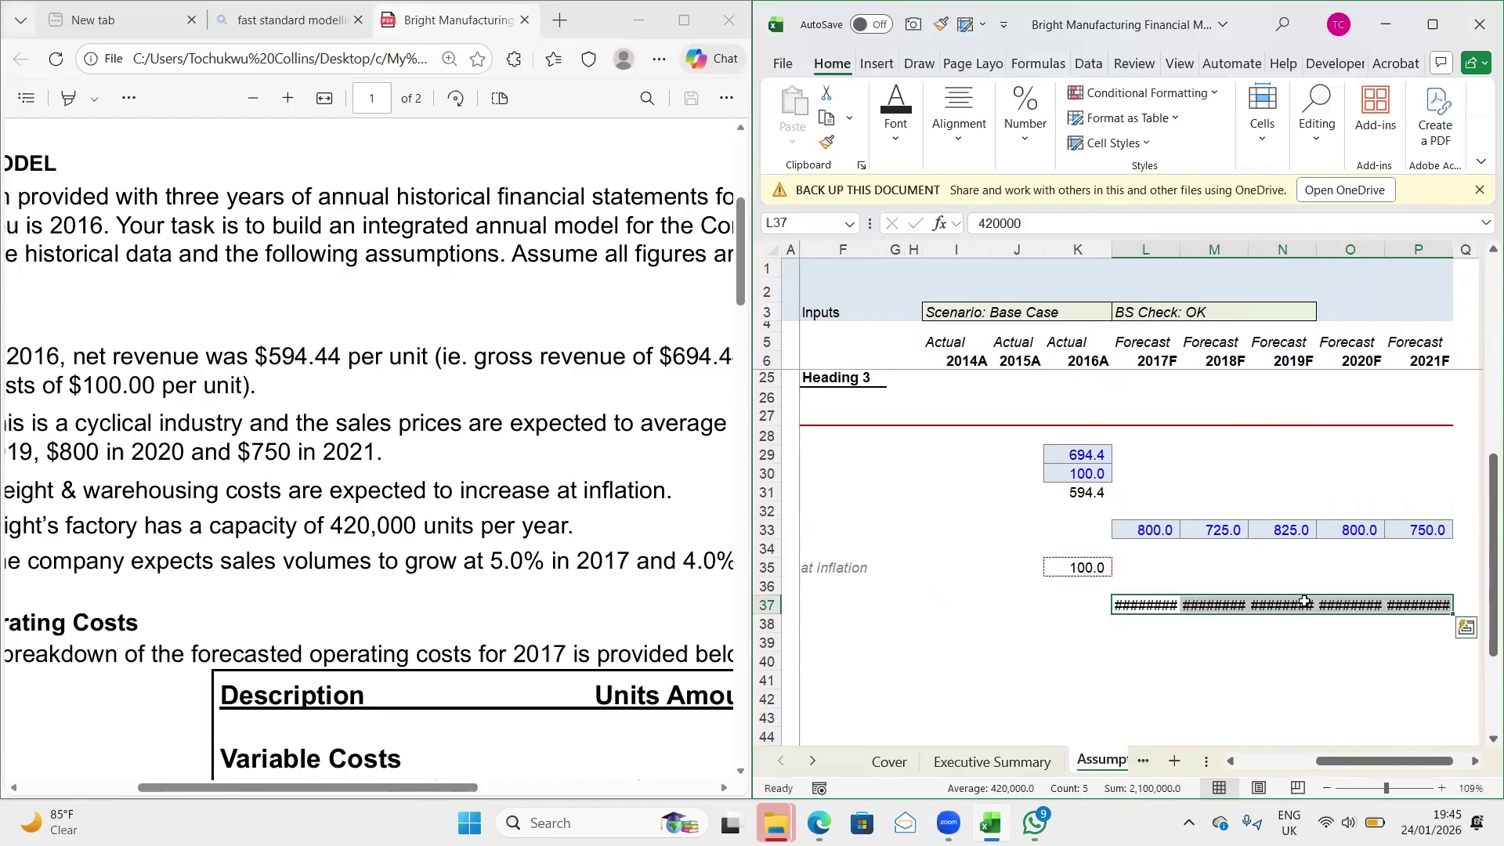
AutoFit the widths of forecast columns L to P so the Capacity values fit
key(alt+h)
key(o)
key(i)
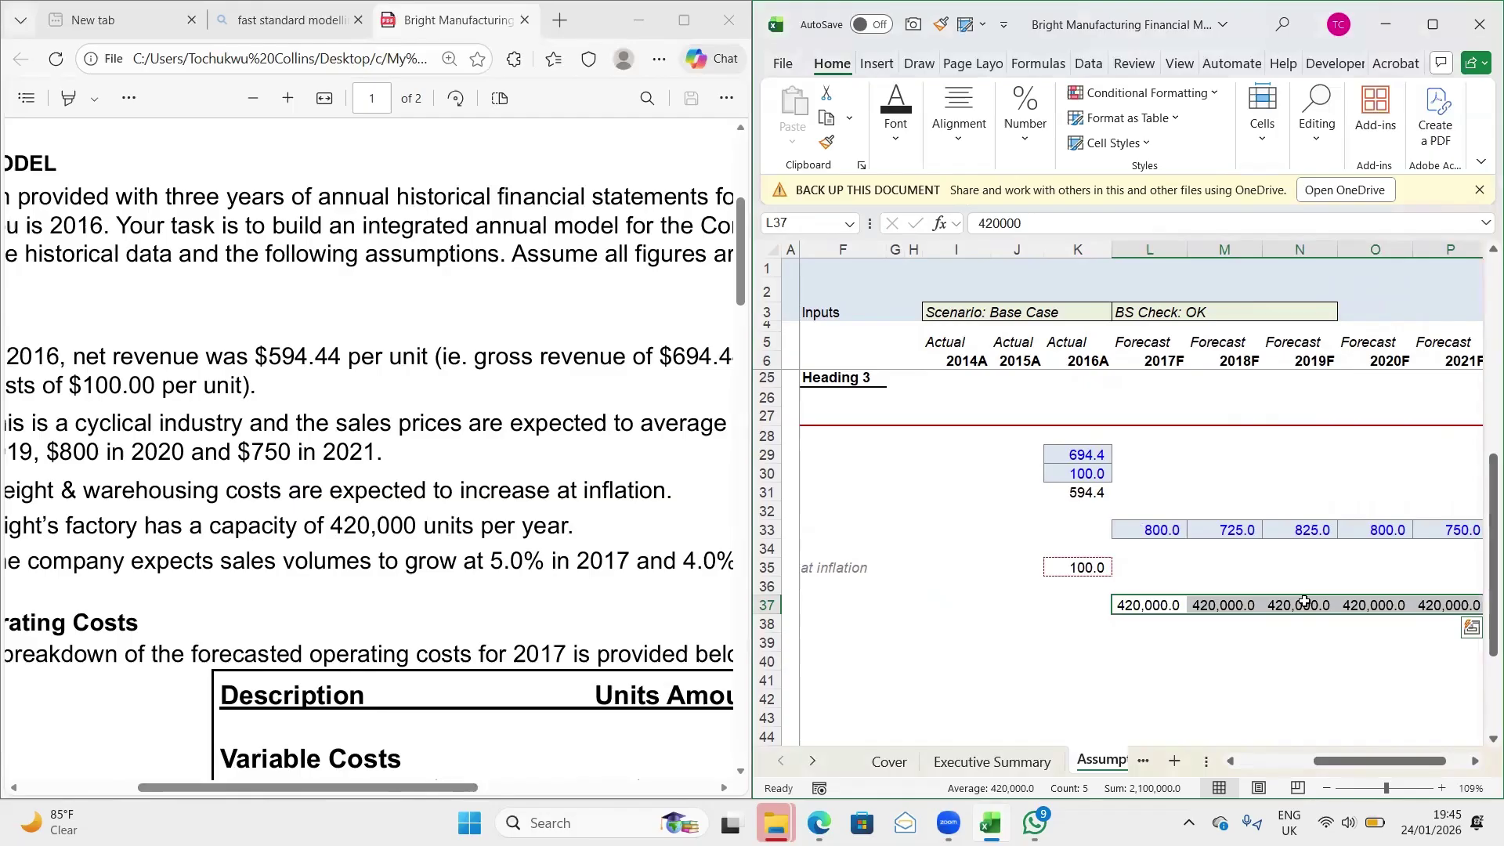
Apply the Input cell style to the Capacity values in L37:P37
key(alt)
key(h)
key(j)
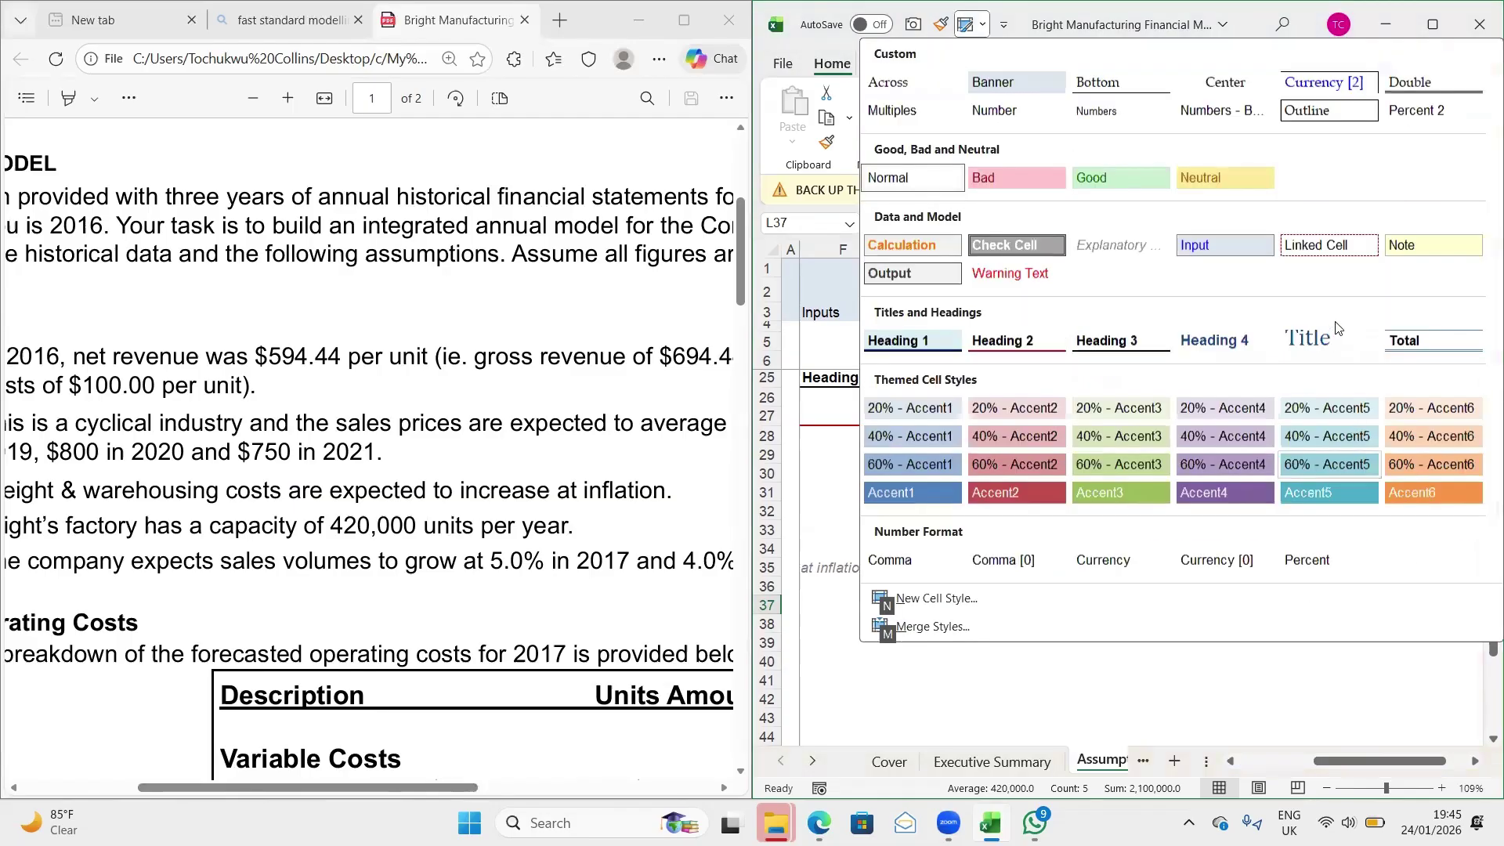
click(1218, 244)
click(1269, 643)
Read the case document's sales volume growth assumption for 2017 and the years after it
scroll(1269, 644, left, 5)
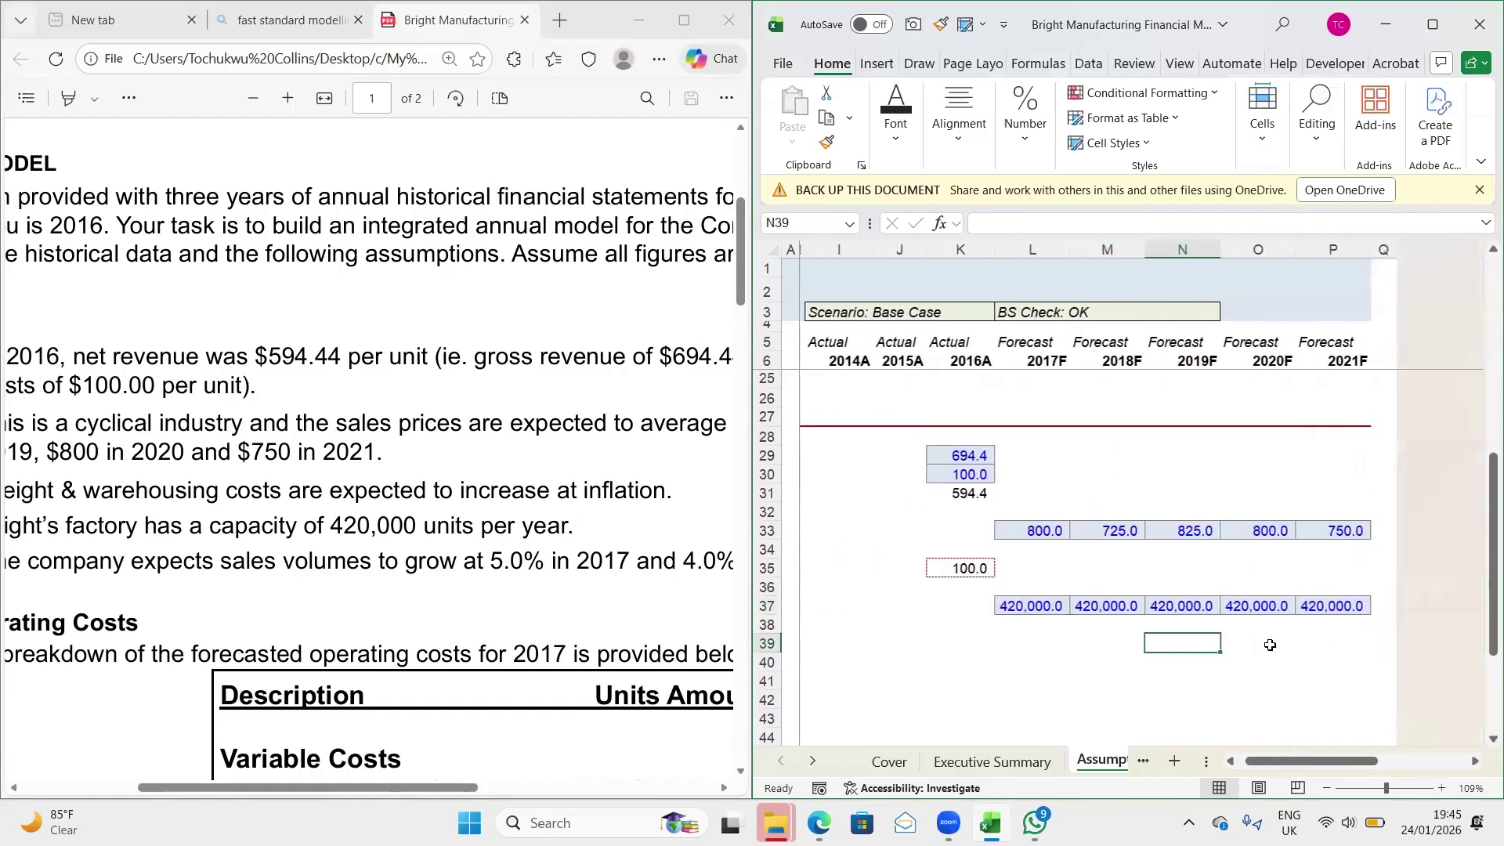
scroll(1270, 645, left, 1)
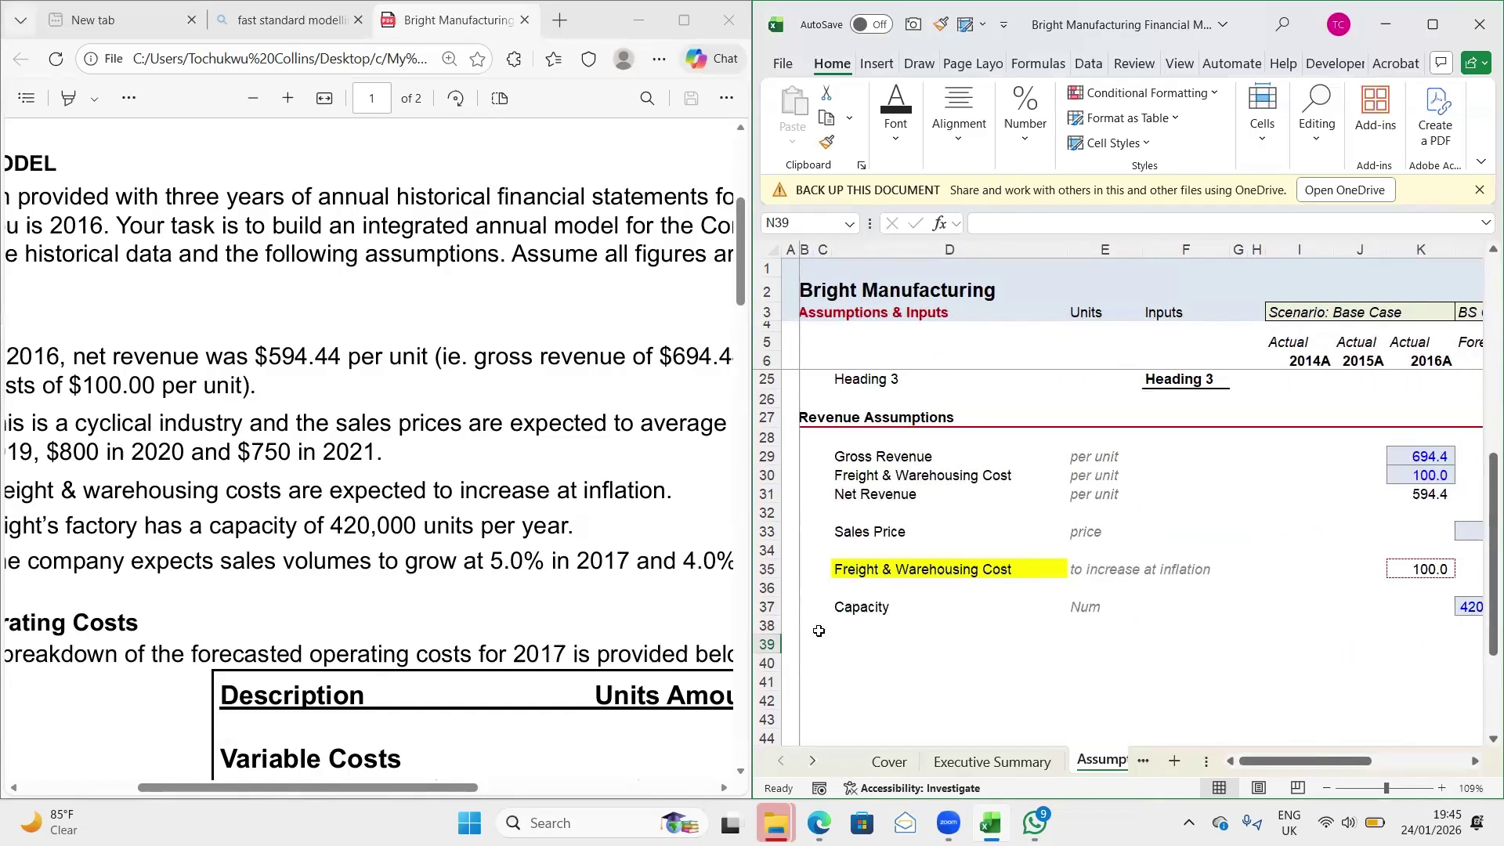
scroll(396, 532, left, 3)
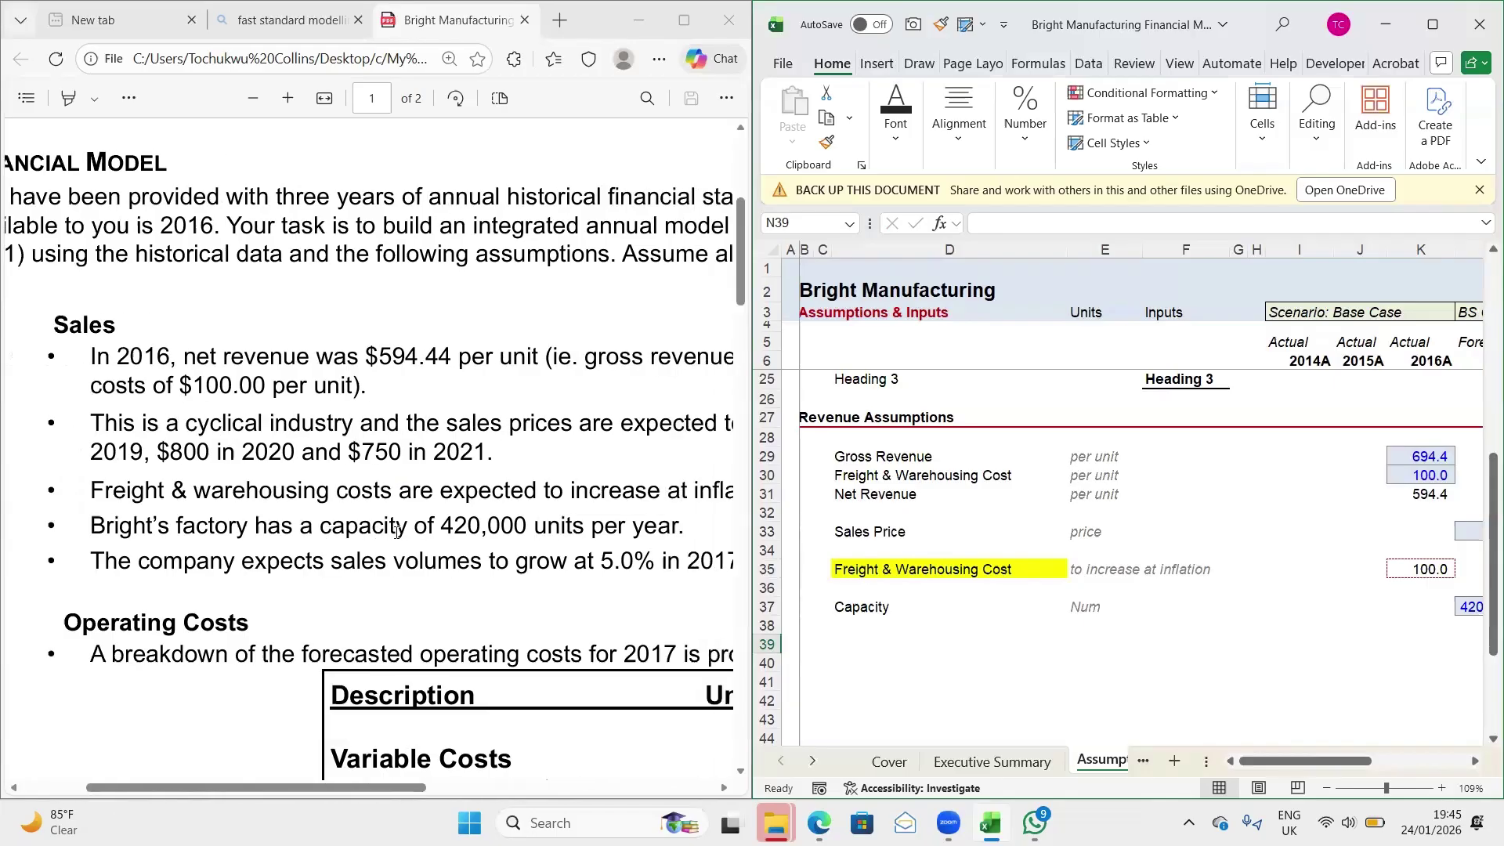
scroll(251, 552, down, 2)
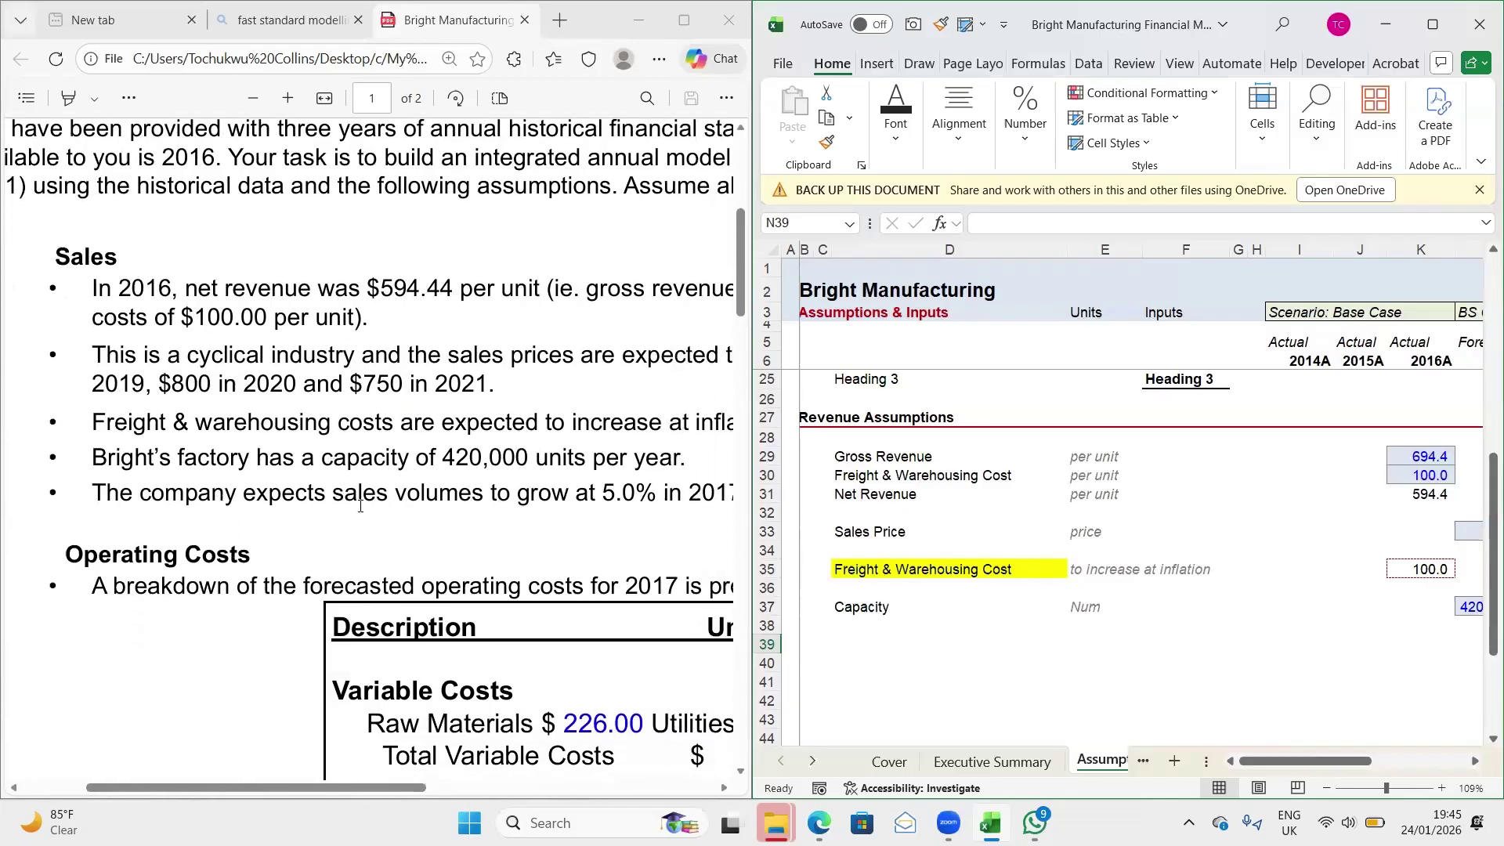
scroll(361, 506, right, 3)
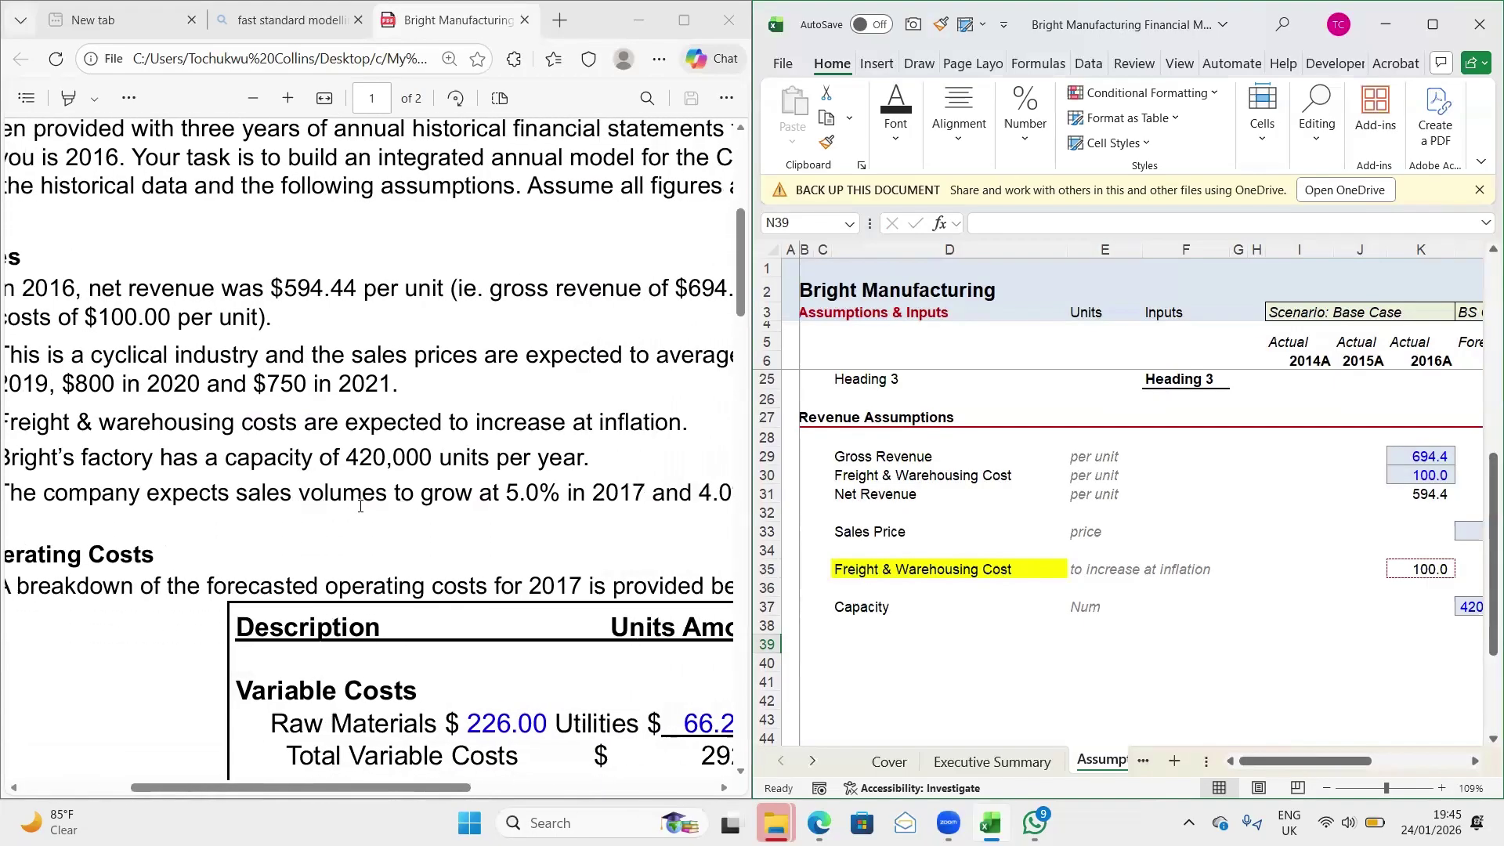
scroll(360, 506, right, 2)
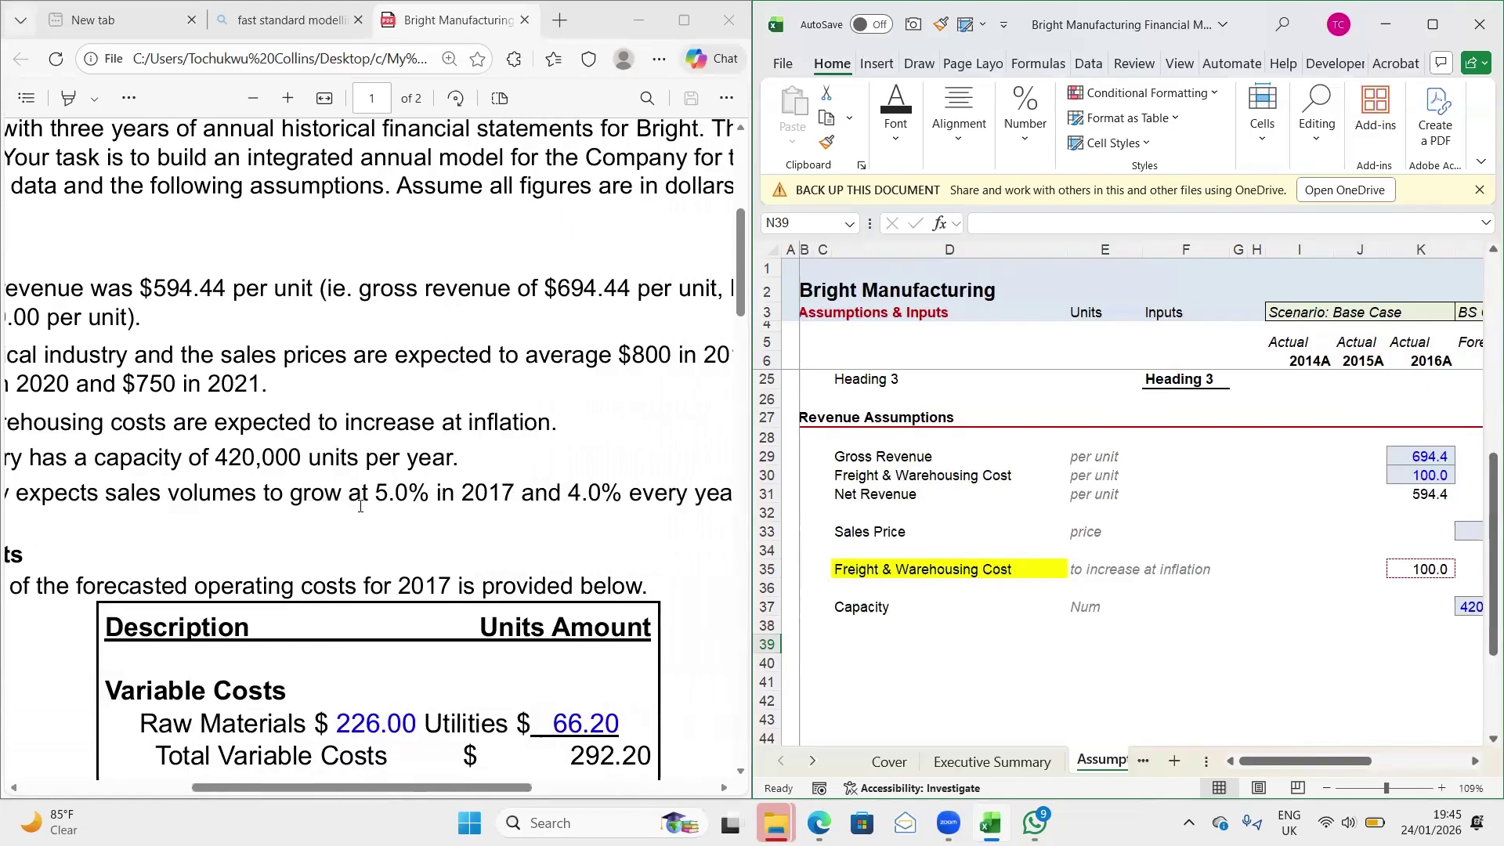
scroll(361, 506, right, 2)
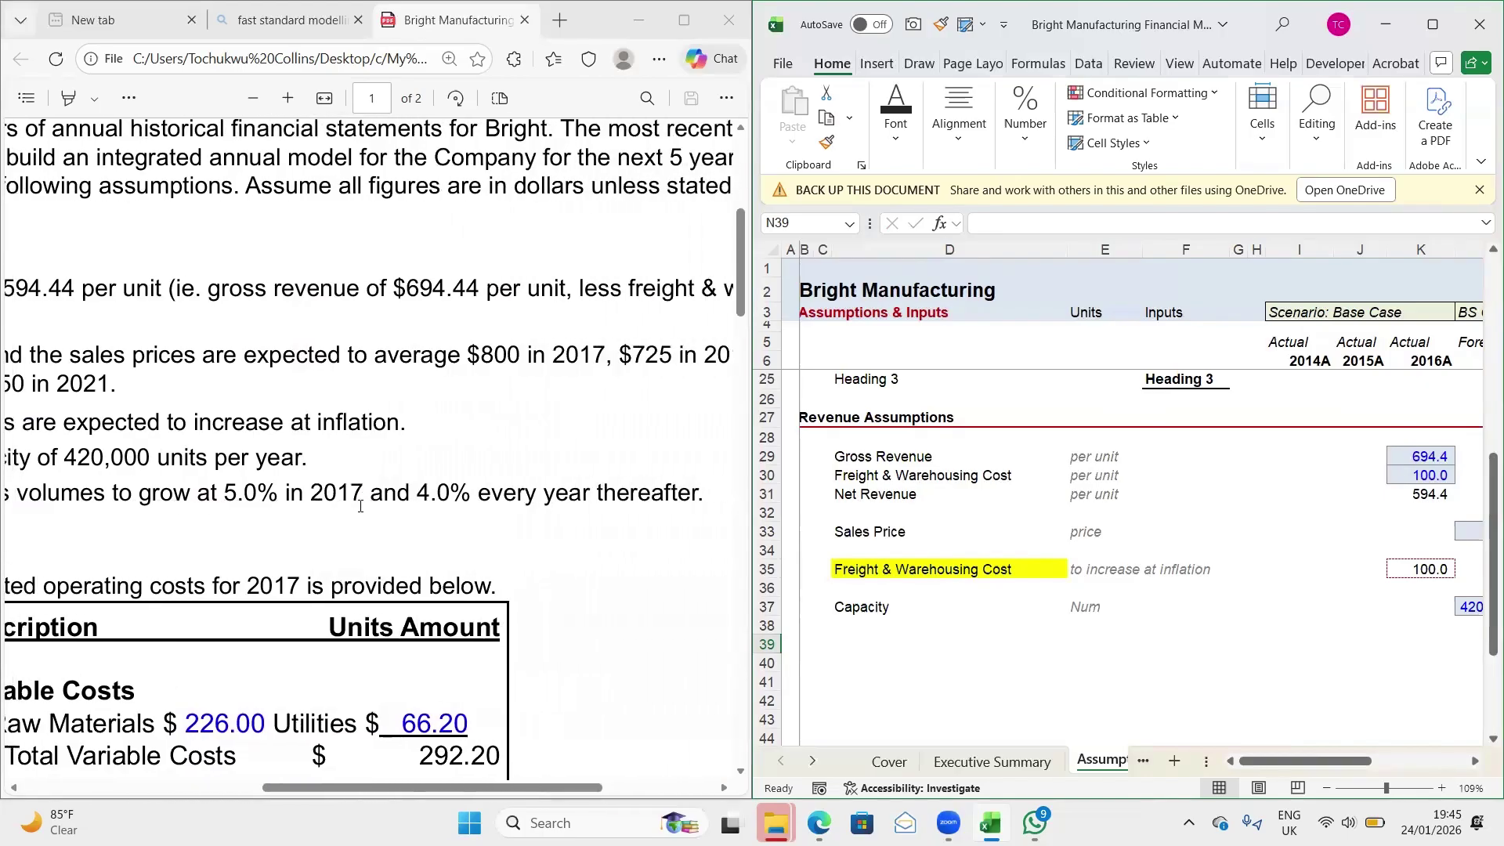
scroll(725, 578, left, 4)
scroll(251, 510, left, 3)
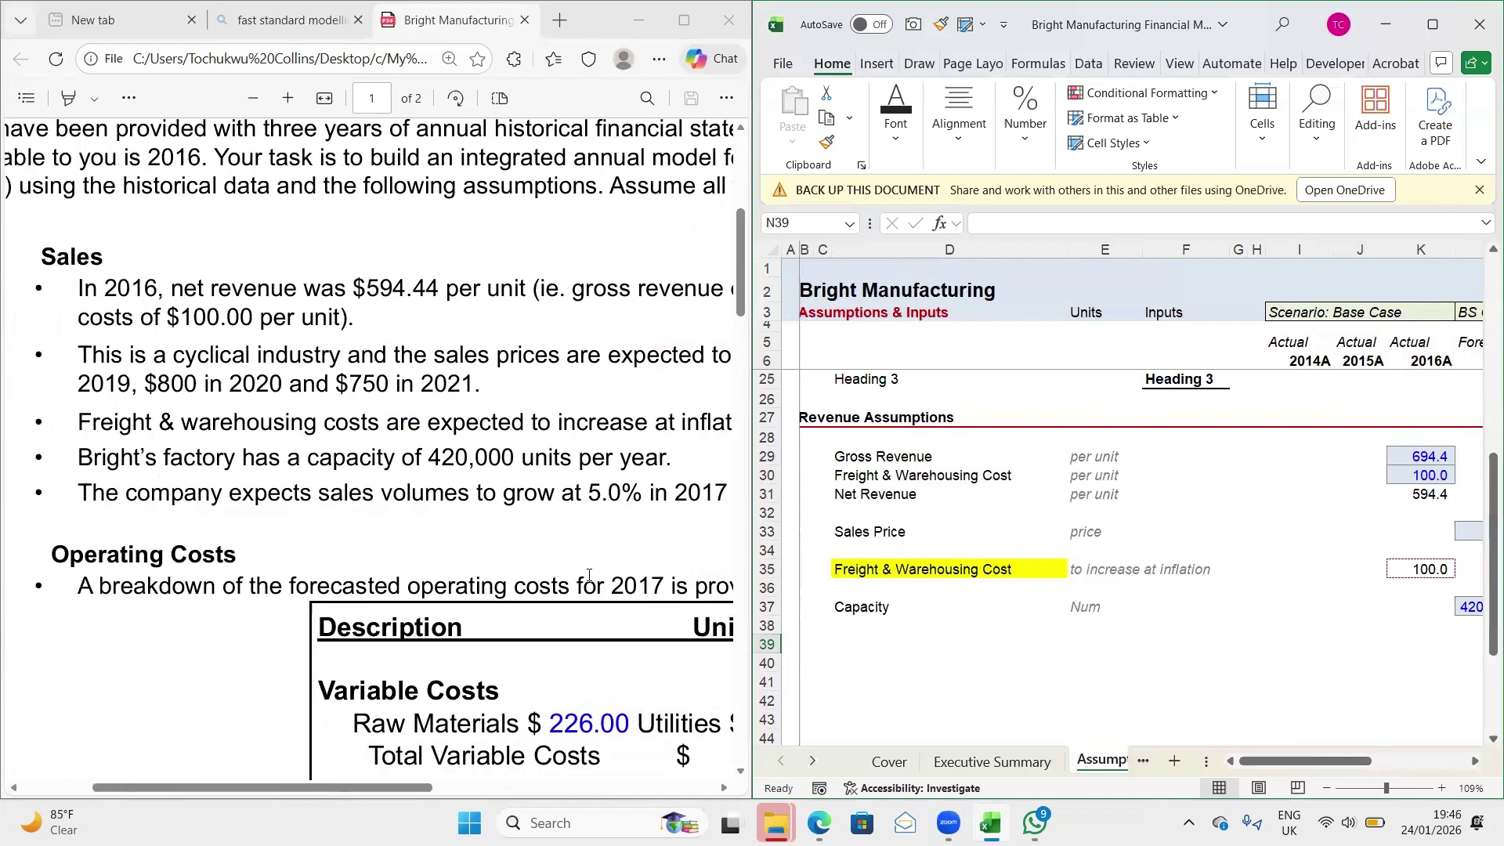
Enter the label Sales Volume Growth rate in D39 and the unit % in E39
click(854, 626)
click(855, 636)
text(V)
key(BackSpace)
text(Sales Volumre Growth rate)
key(Tab)
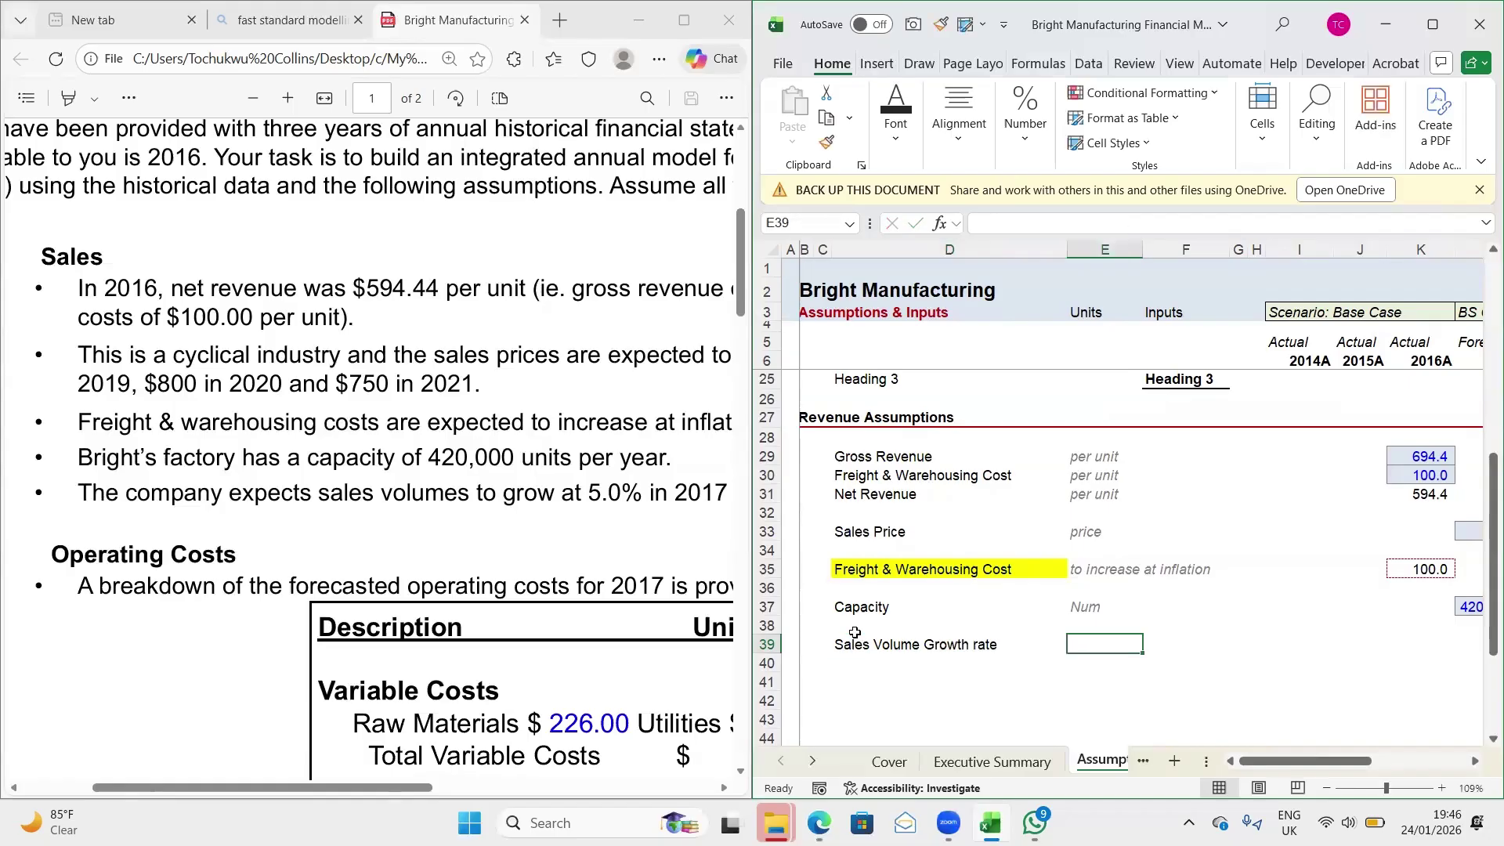
text(%)
key(Tab)
Apply the Percent cell style to the growth rate cells for 2017F to 2021F, L39:P39
key(Left)
key(Right)
key(Right)
key(Right)
key(Right)
key(Right)
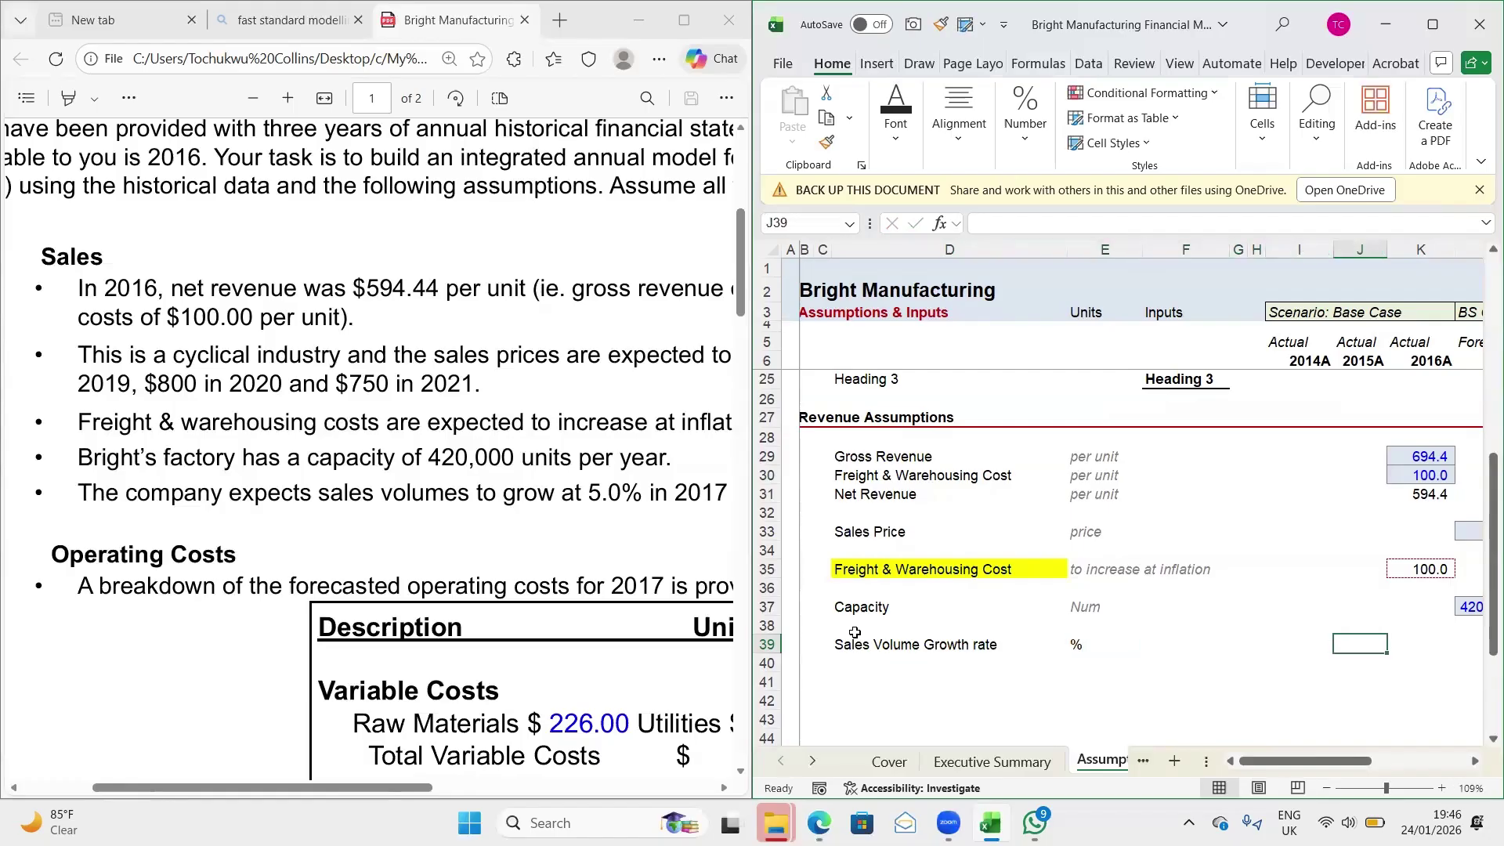
scroll(584, 502, right, 3)
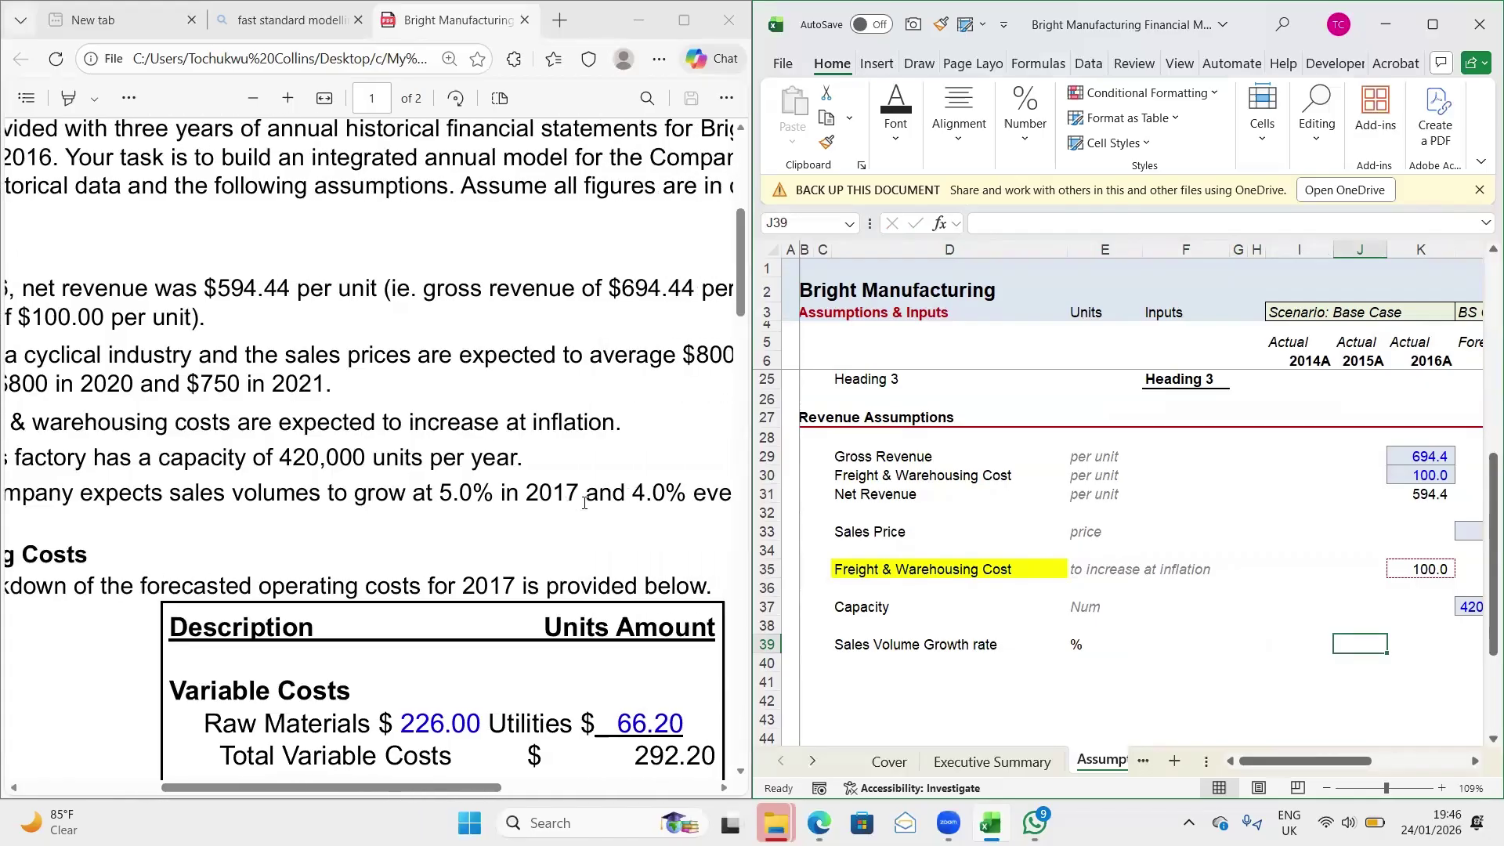
key(Right)
key(Right)
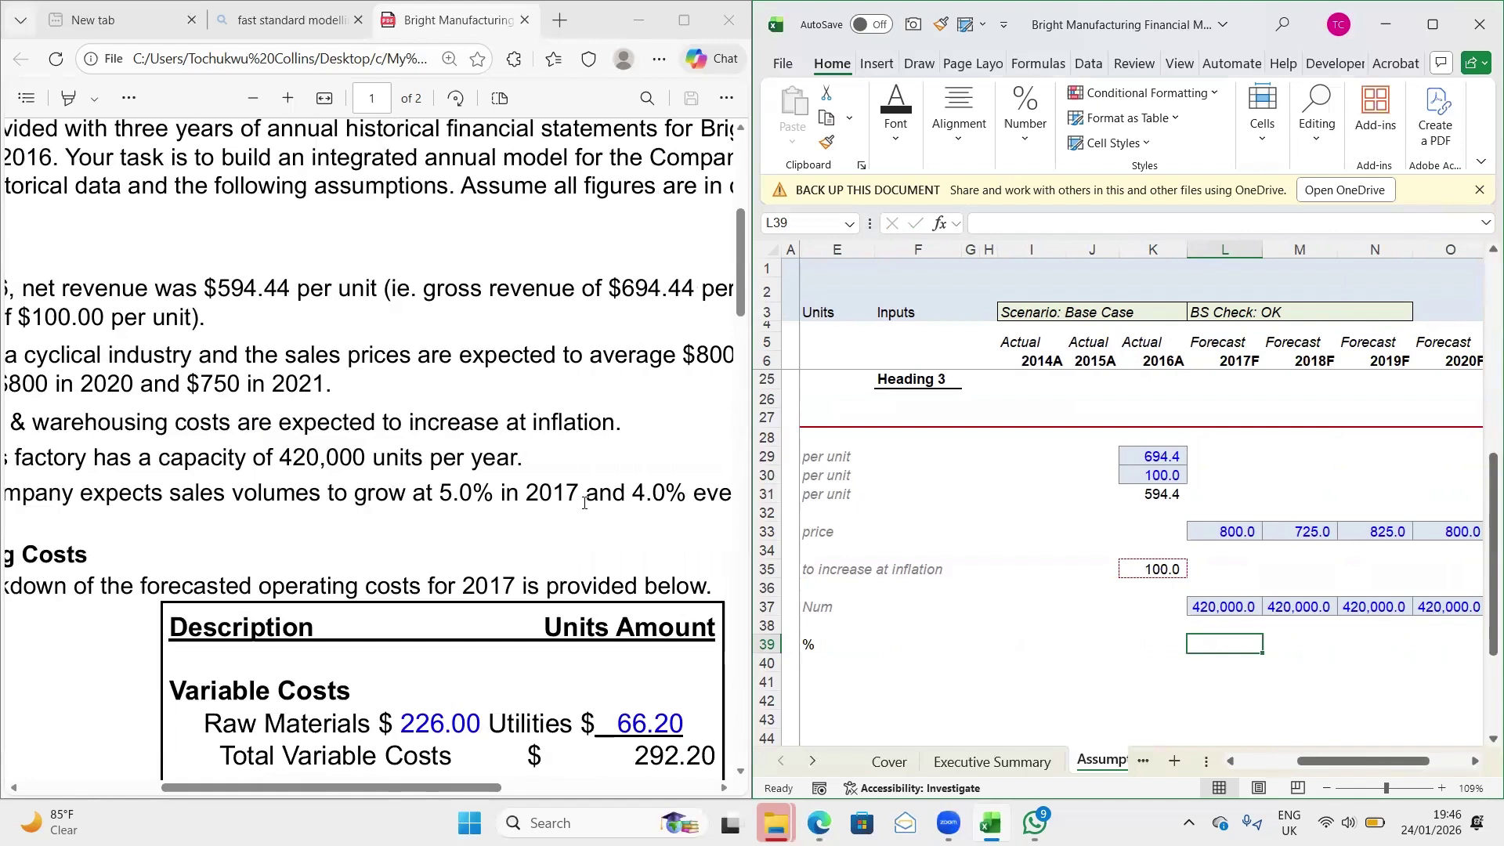
key(shift+Right)
key(shift+Right)
key(shift+Right)
key(shift+Right)
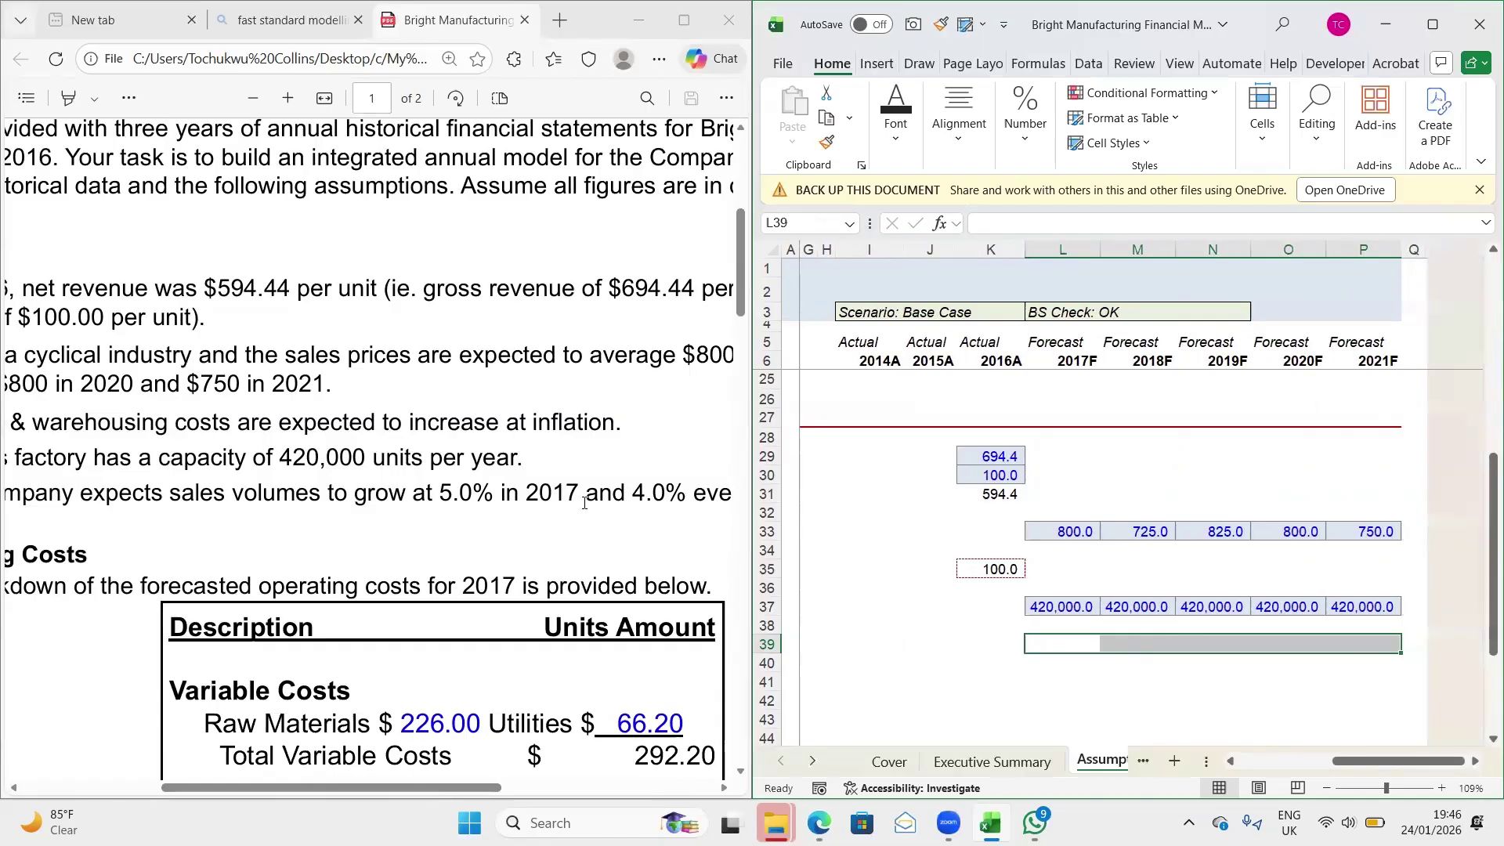
key(alt)
key(h)
key(j)
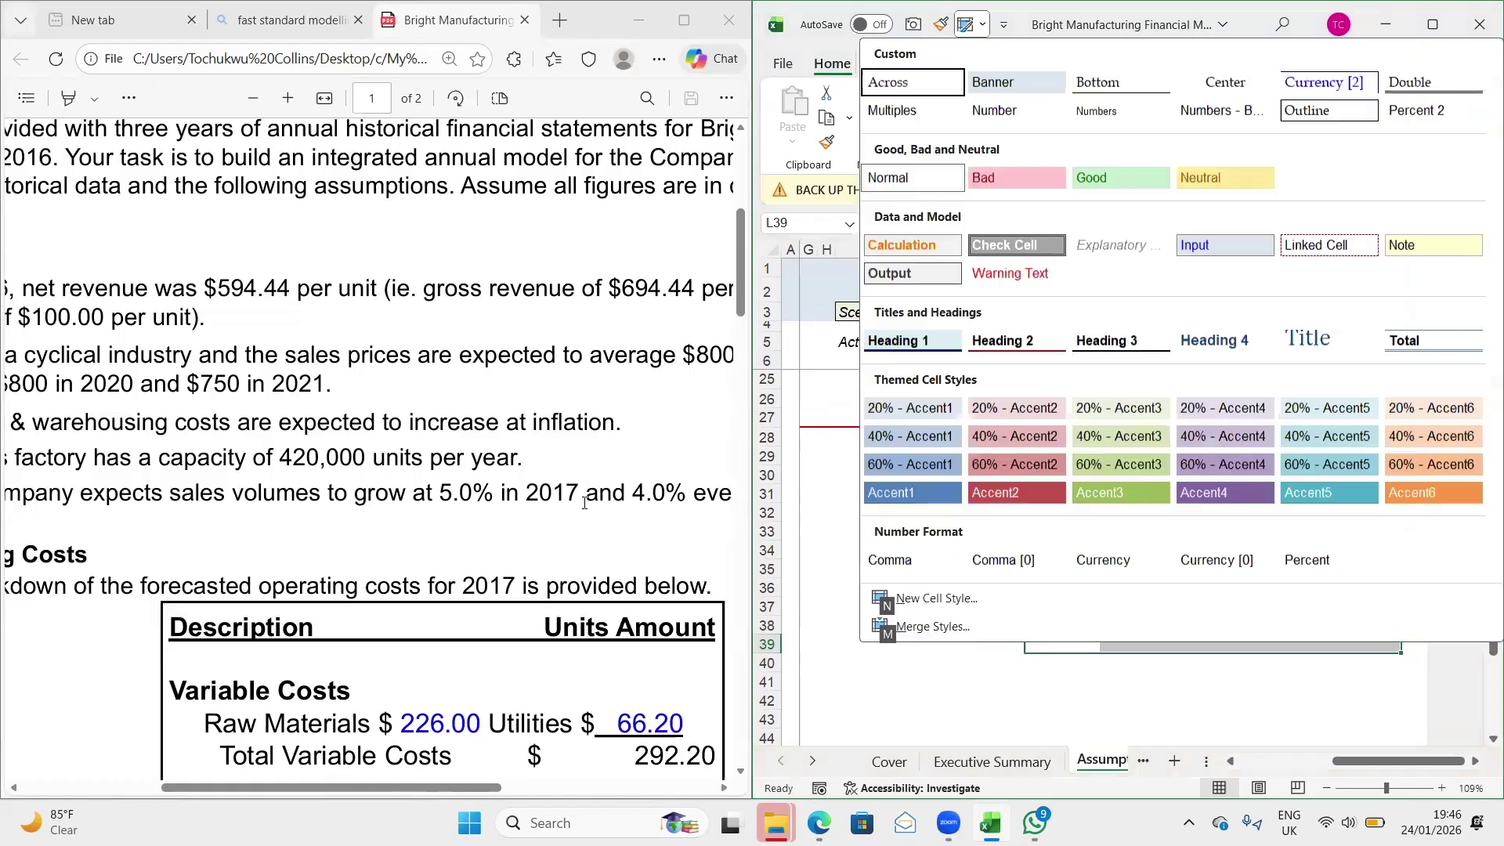
click(1323, 574)
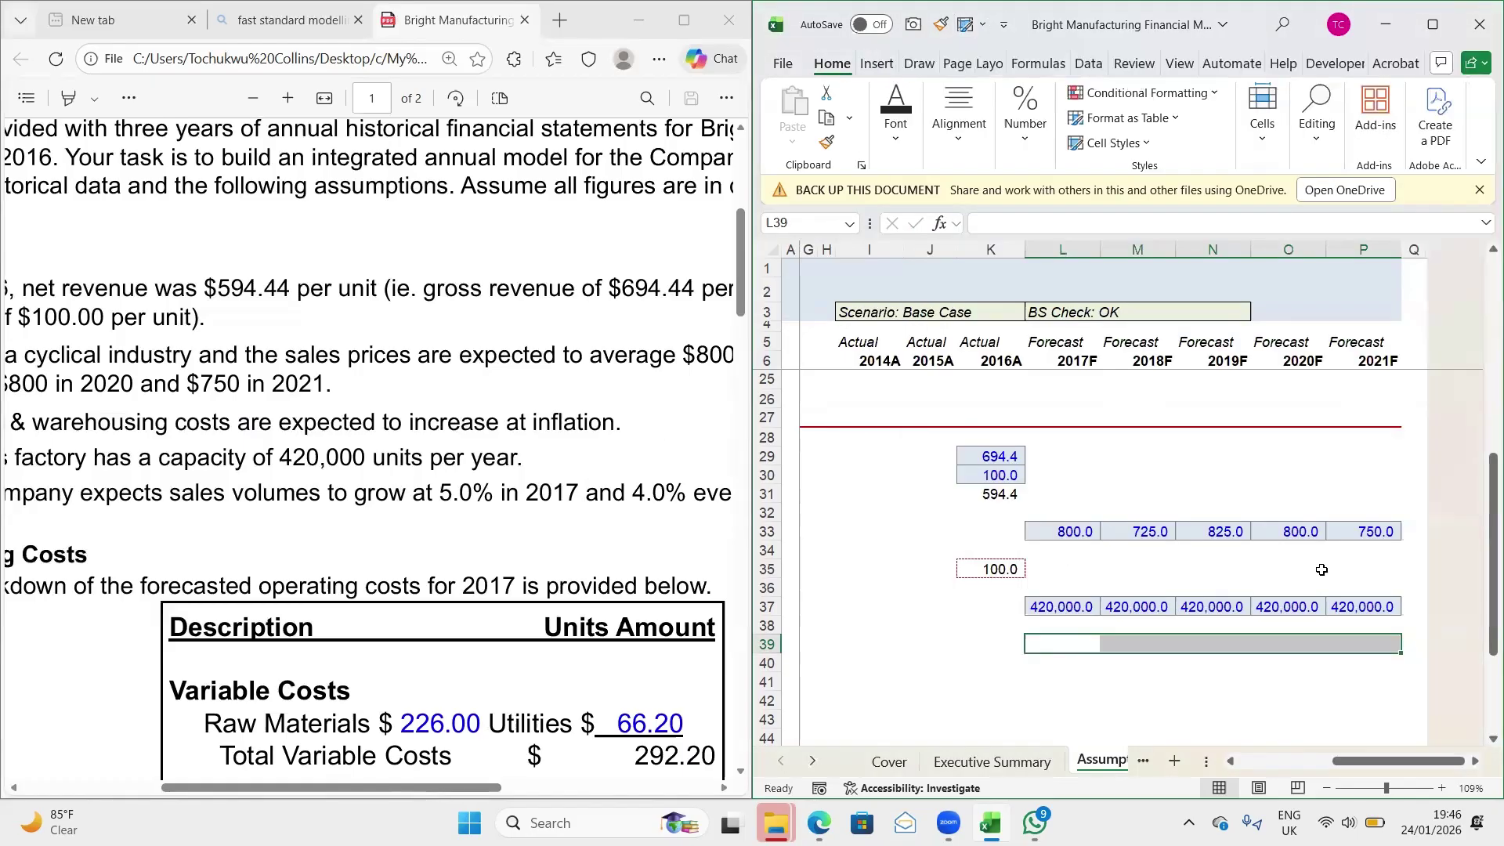
Enter sales volume growth of 5% for 2017F in L39 and 4% for 2018F to 2021F in M39:P39
click(1064, 646)
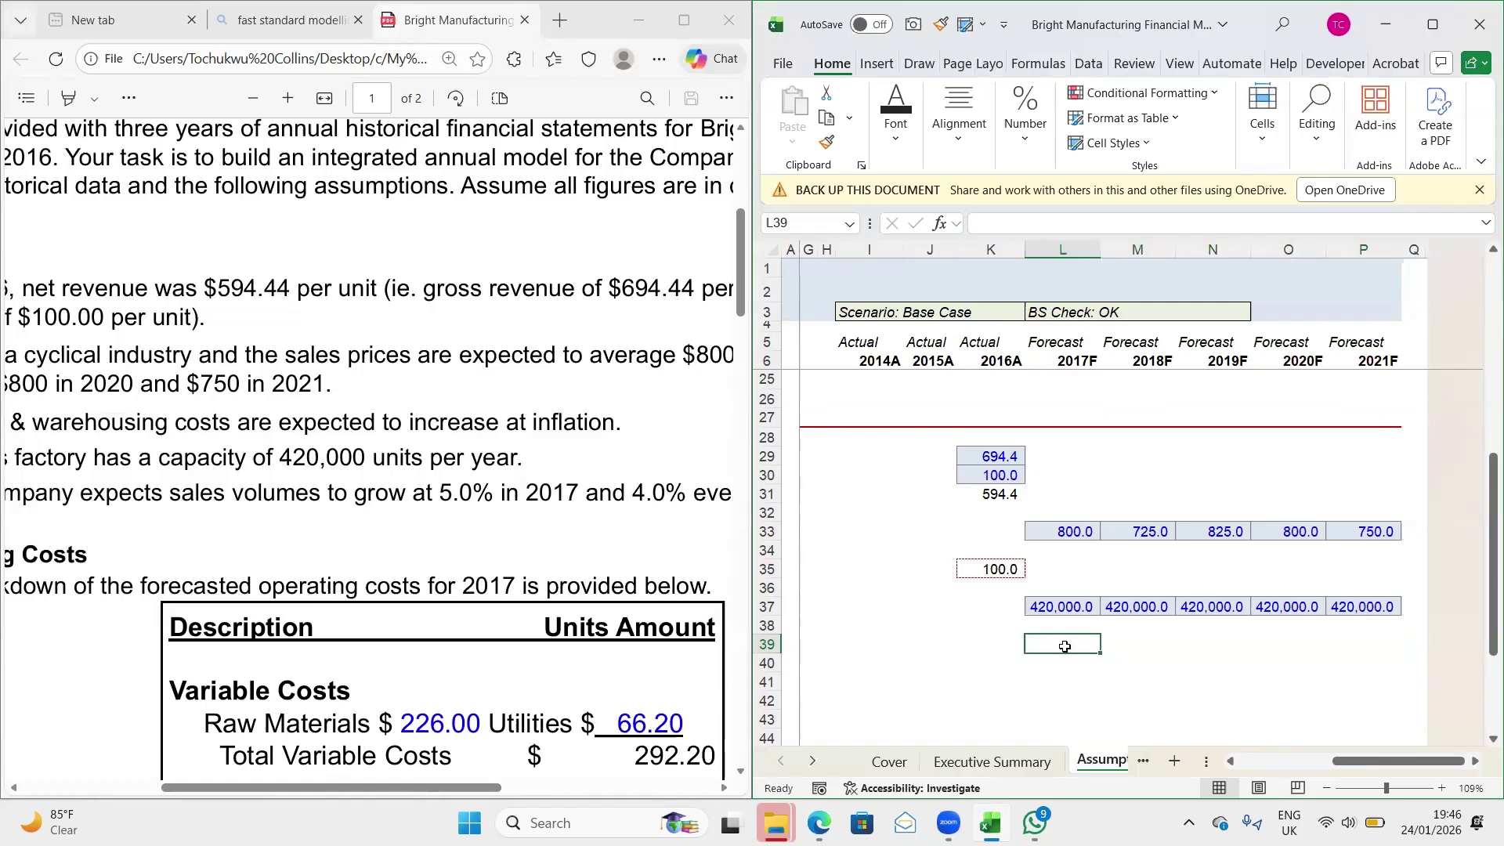
text(5)
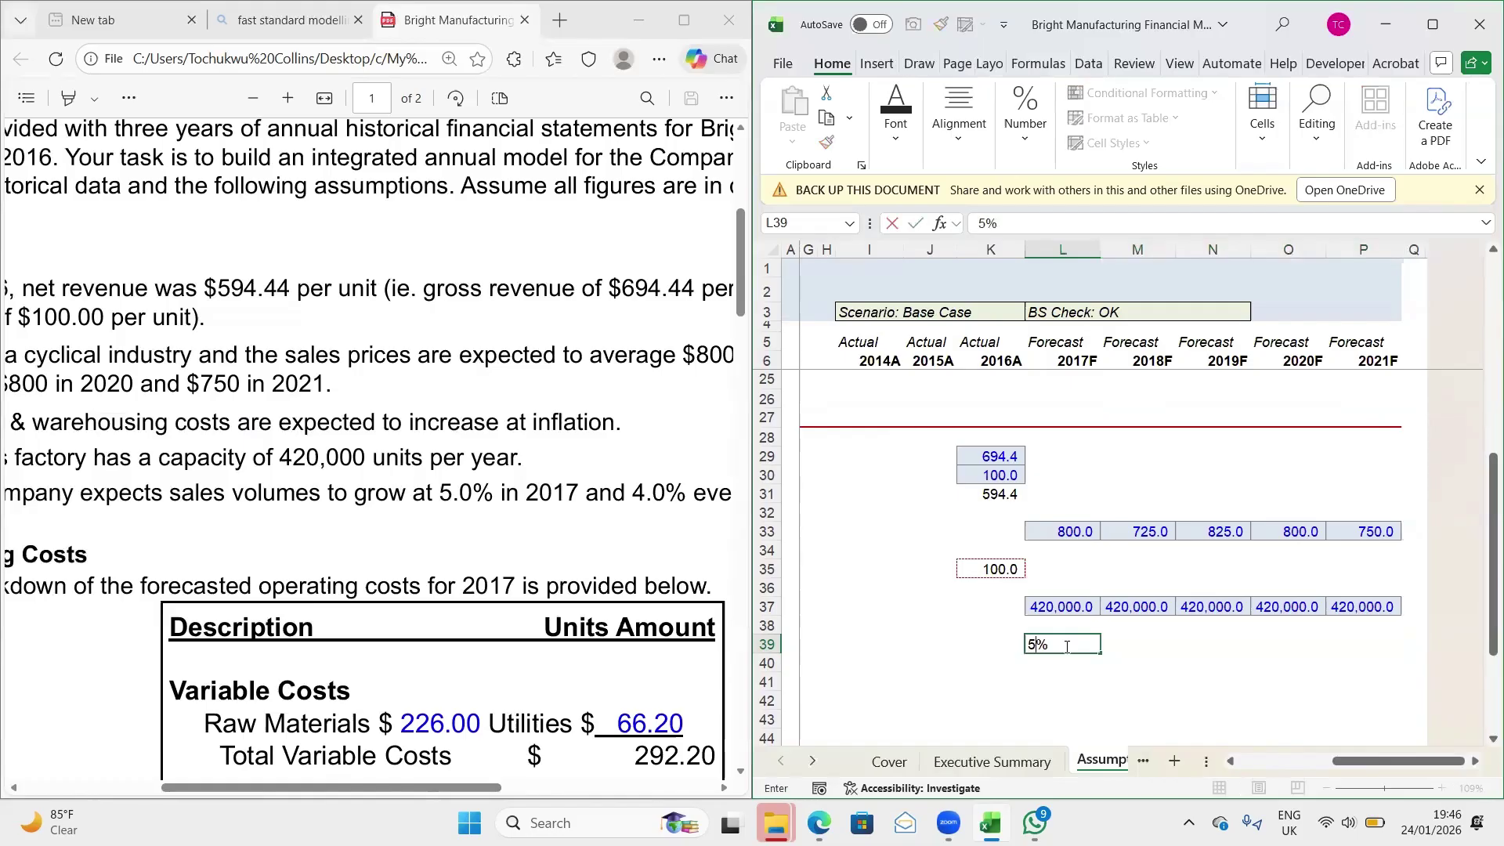
key(Tab)
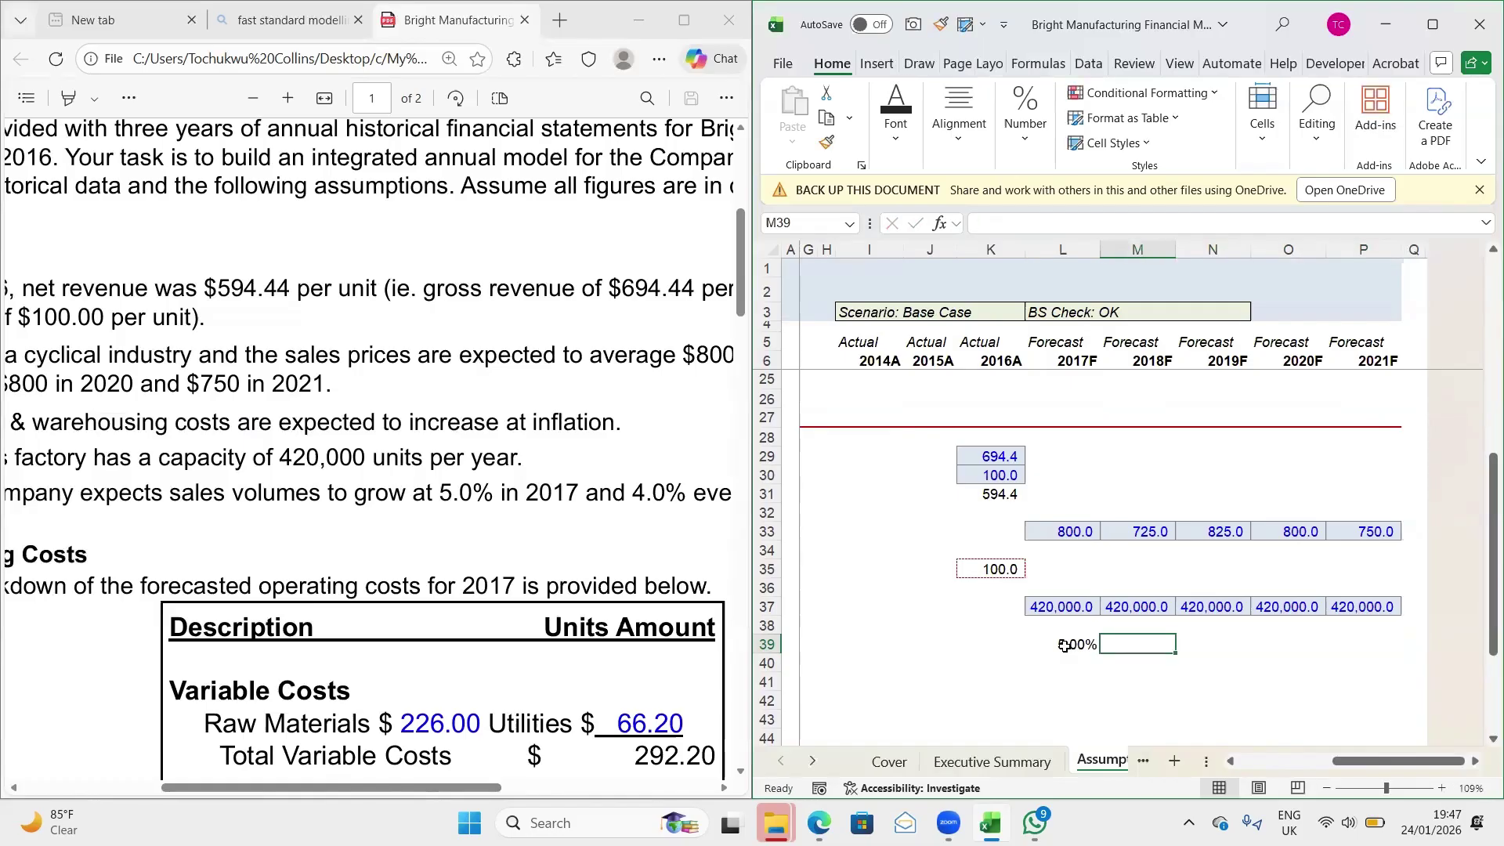
key(shift+Right)
key(shift+Right)
key(shift+Right)
key(shift+Right)
key(shift+Left)
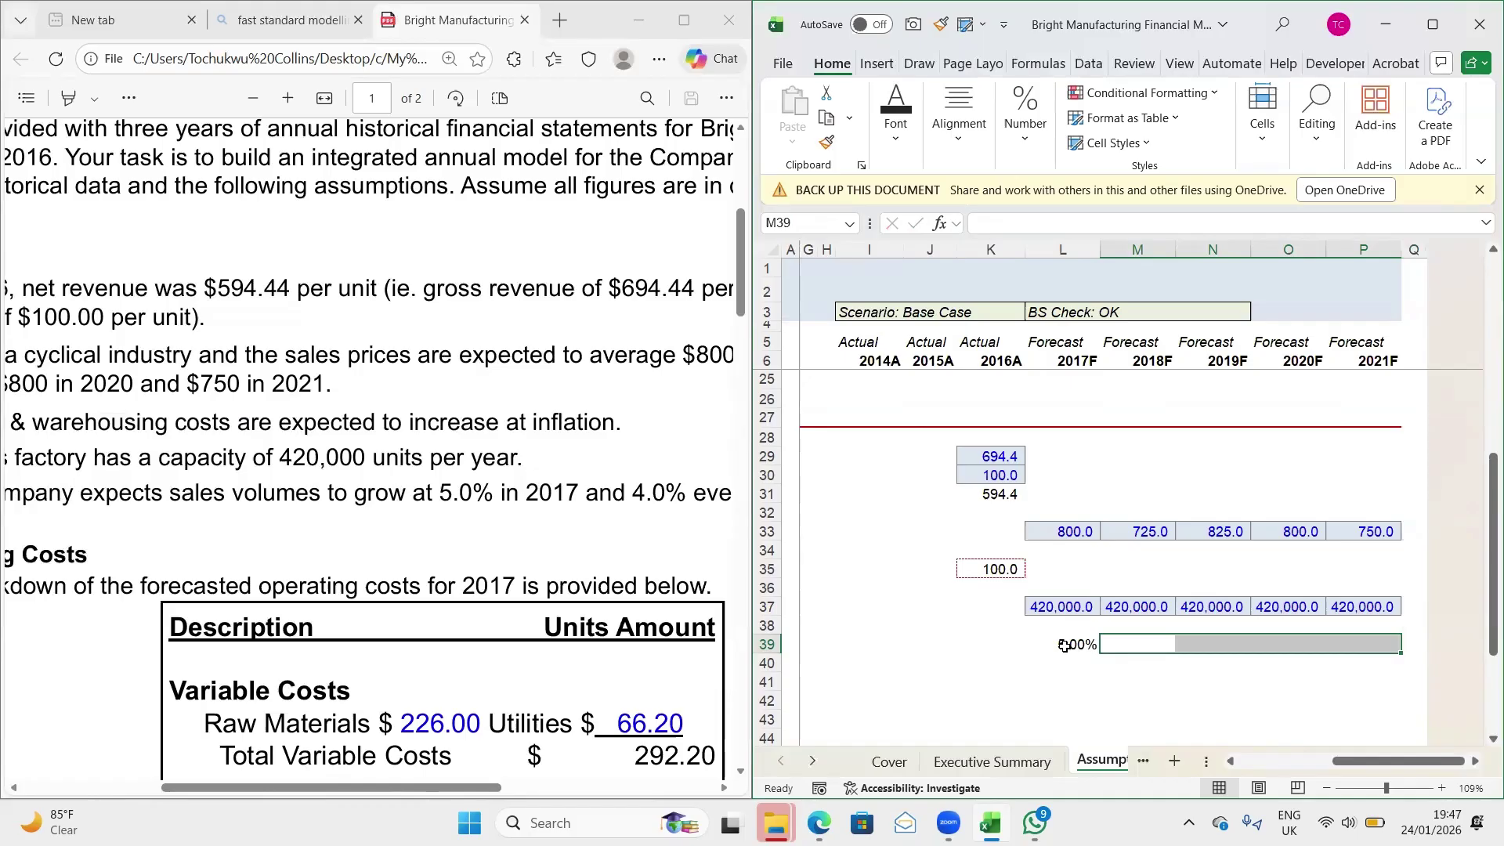
text(4%)
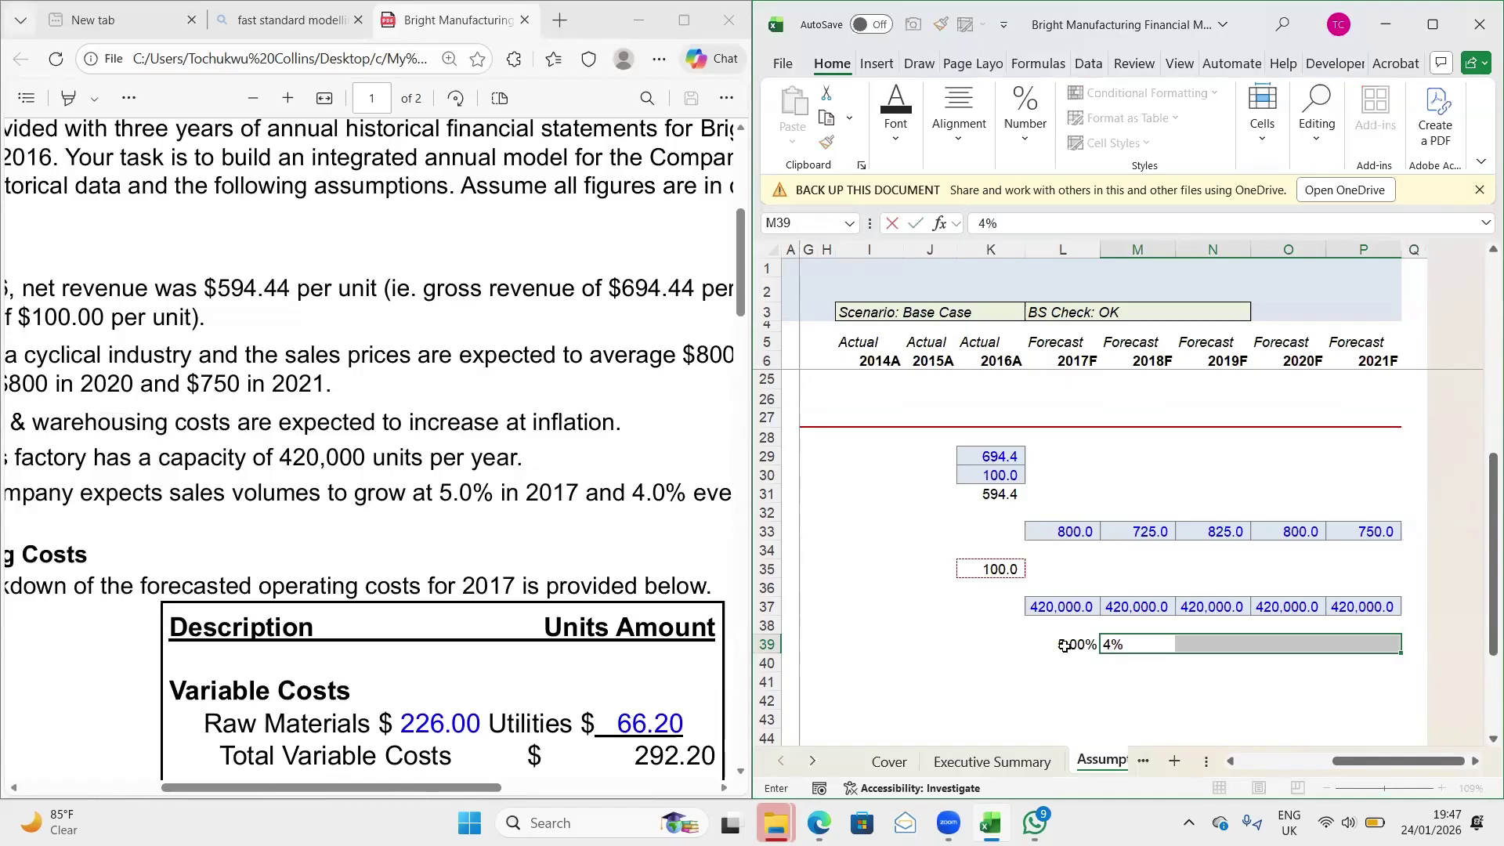
key(ctrl+Return)
Apply the Input cell style to the sales volume growth rates in L39:P39
click(1063, 645)
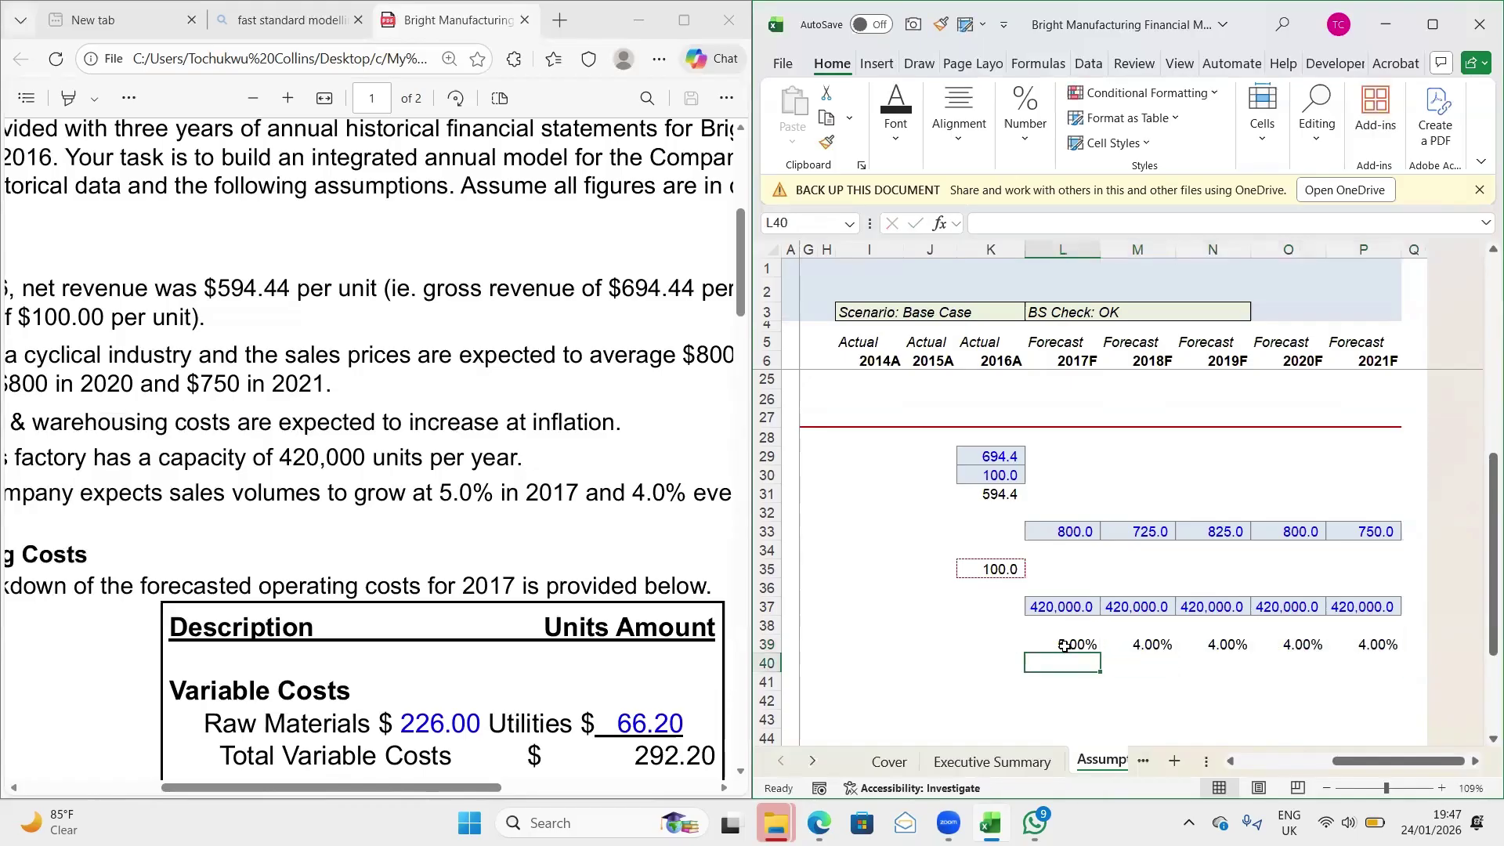
key(shift+Right)
key(shift+Right)
key(shift+Right)
key(shift+Right)
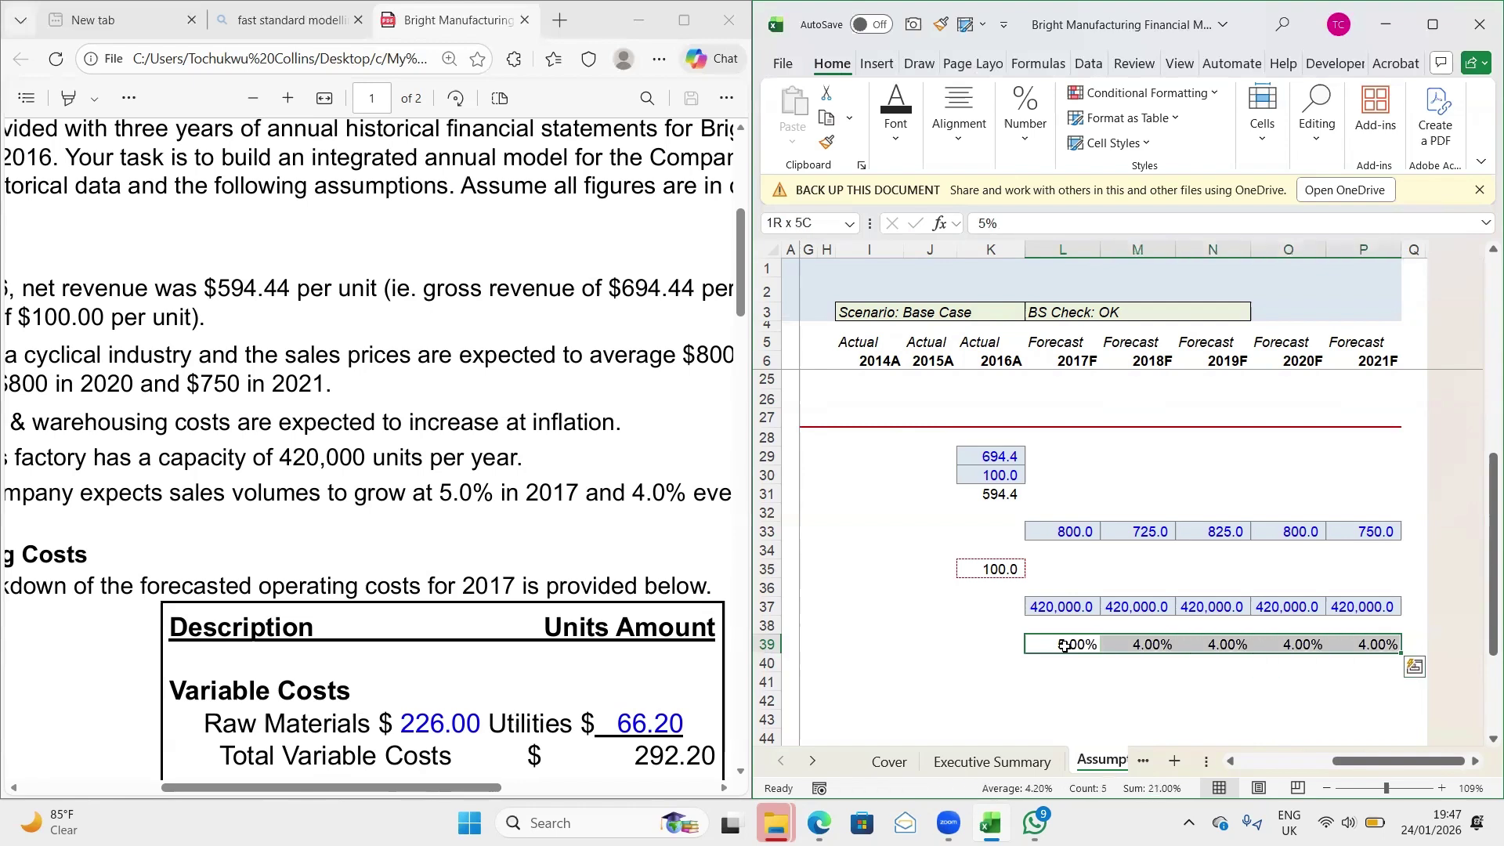
key(alt)
key(h)
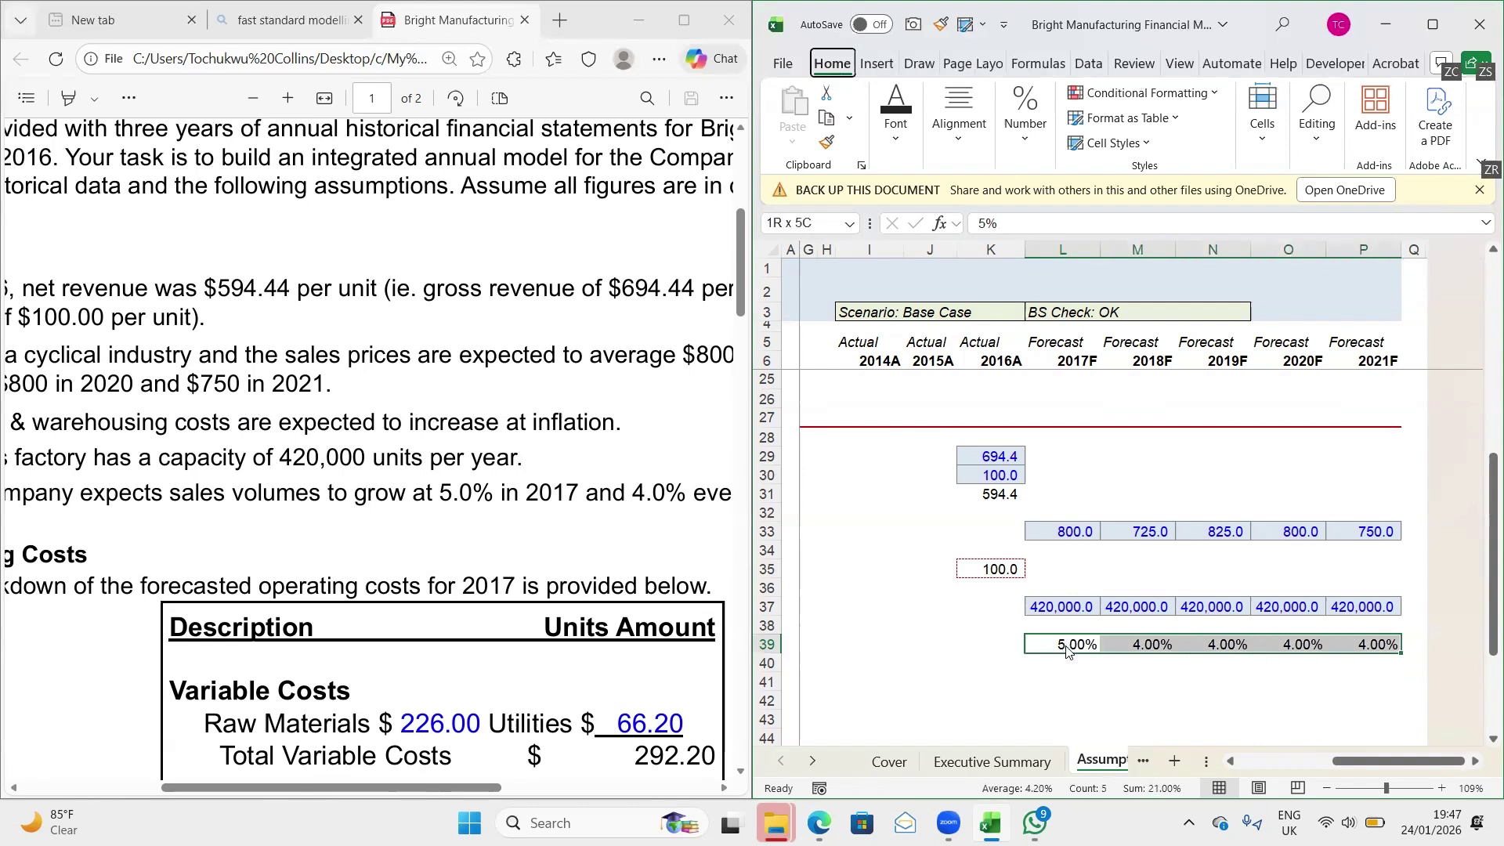
key(j)
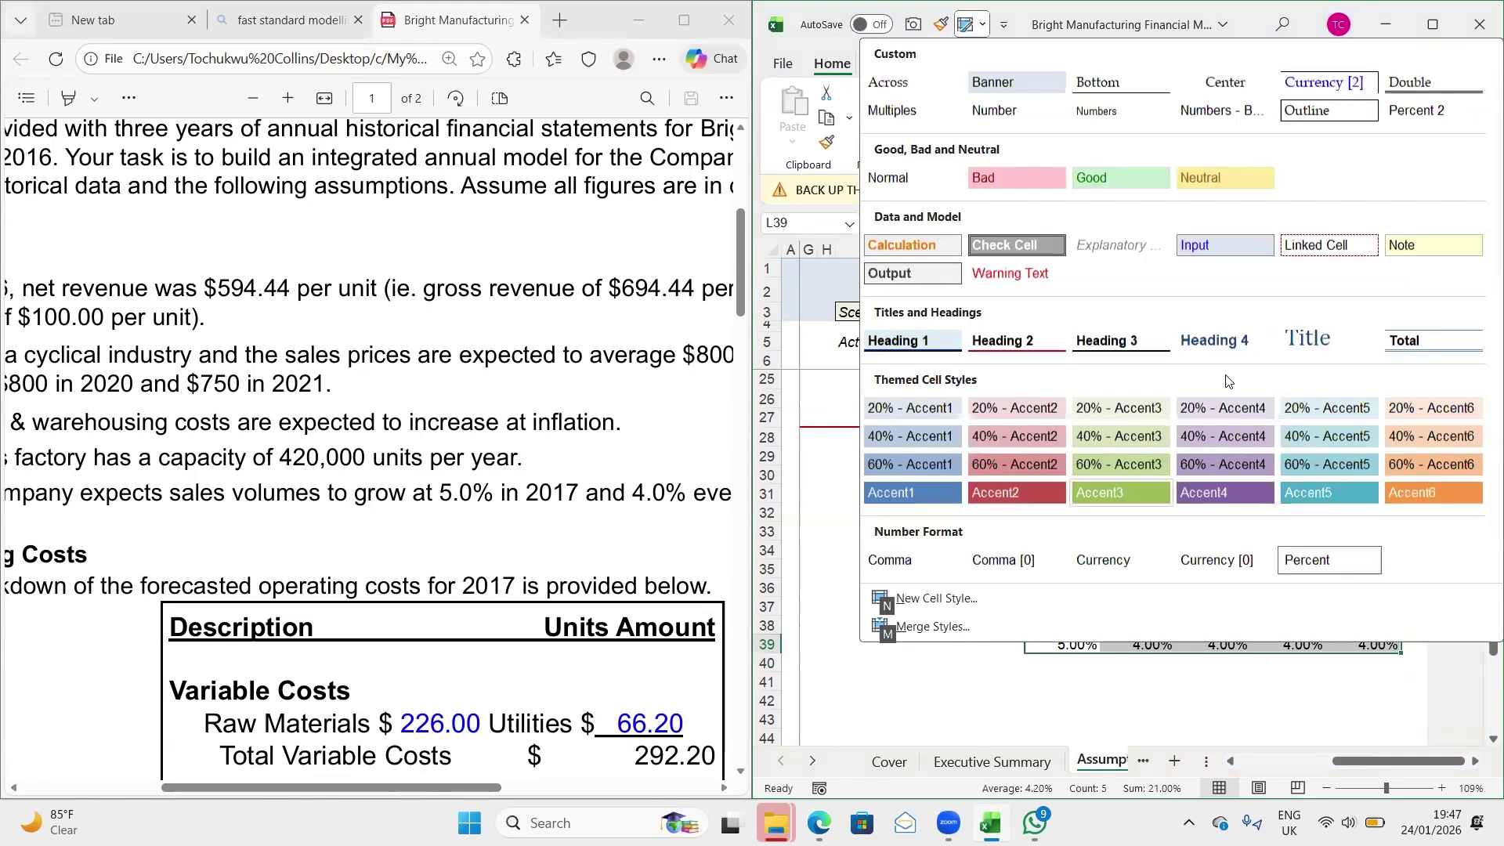
click(1207, 238)
click(1167, 658)
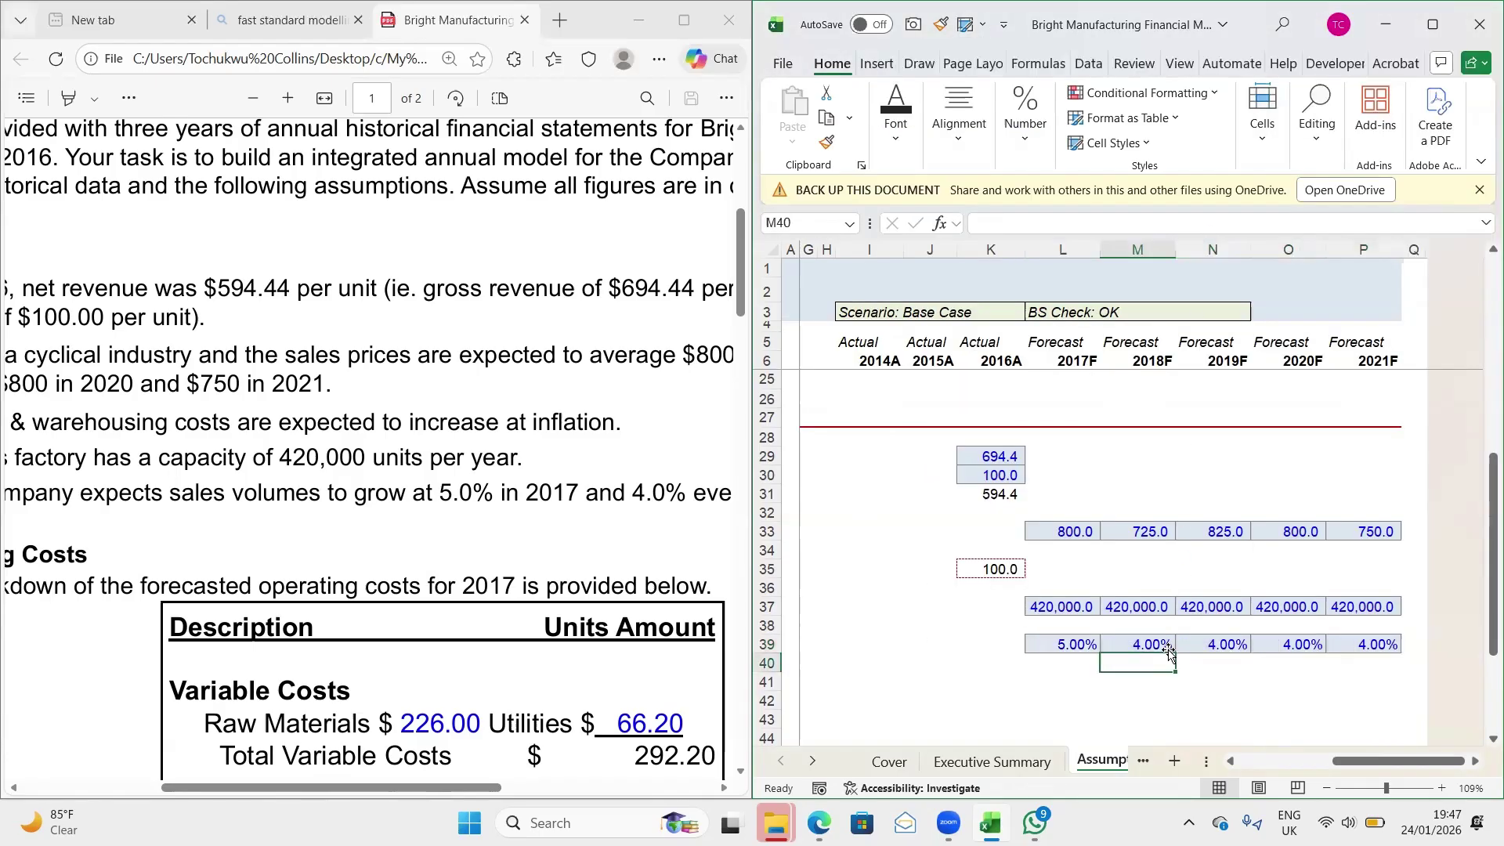
Review the case's Sales assumptions against the Revenue Assumptions section and save the workbook
scroll(1169, 654, left, 3)
scroll(1168, 654, left, 5)
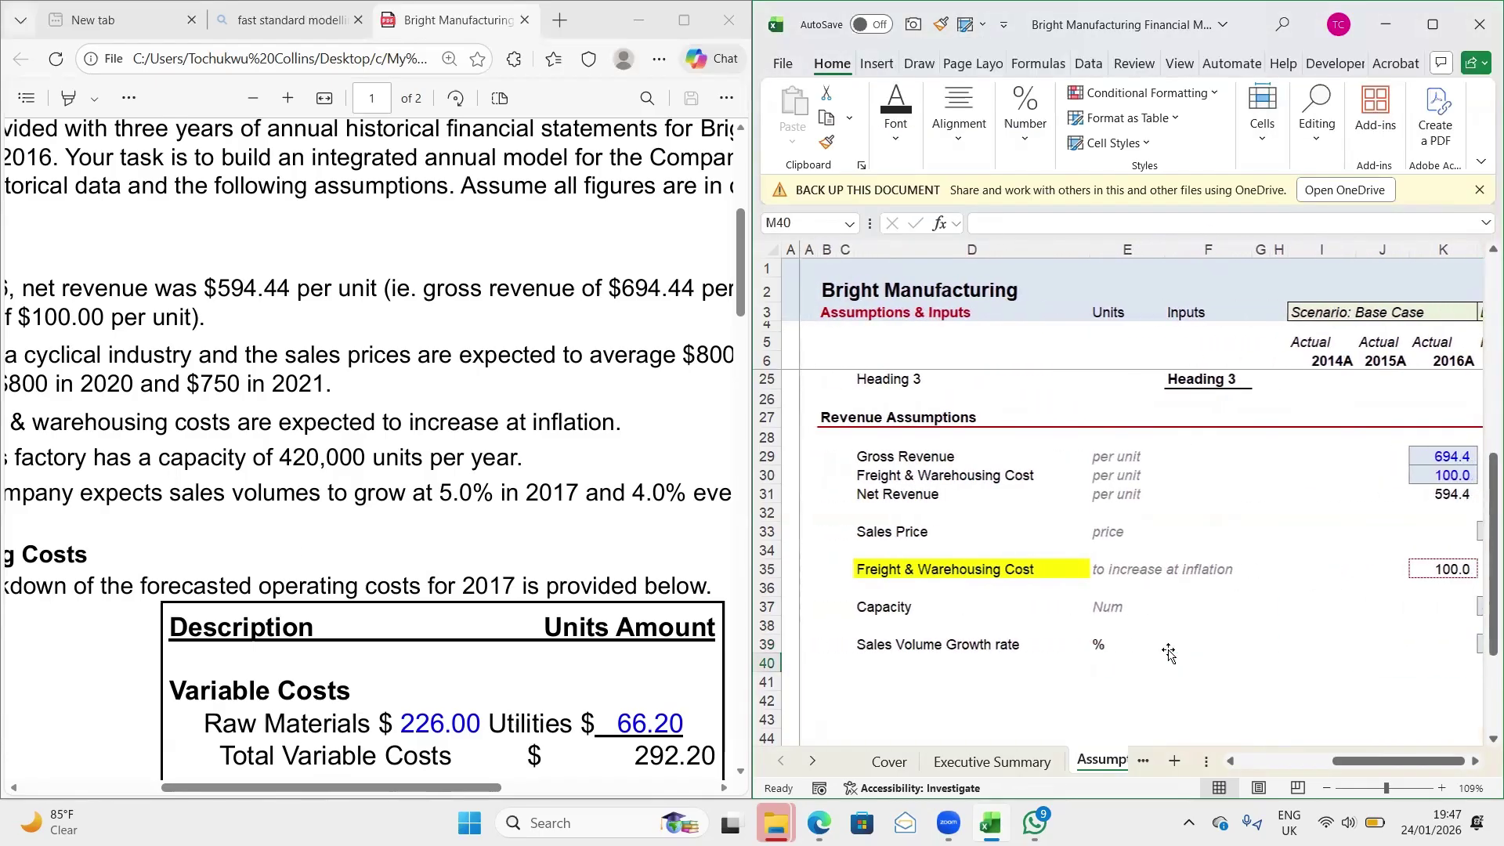
scroll(154, 567, left, 5)
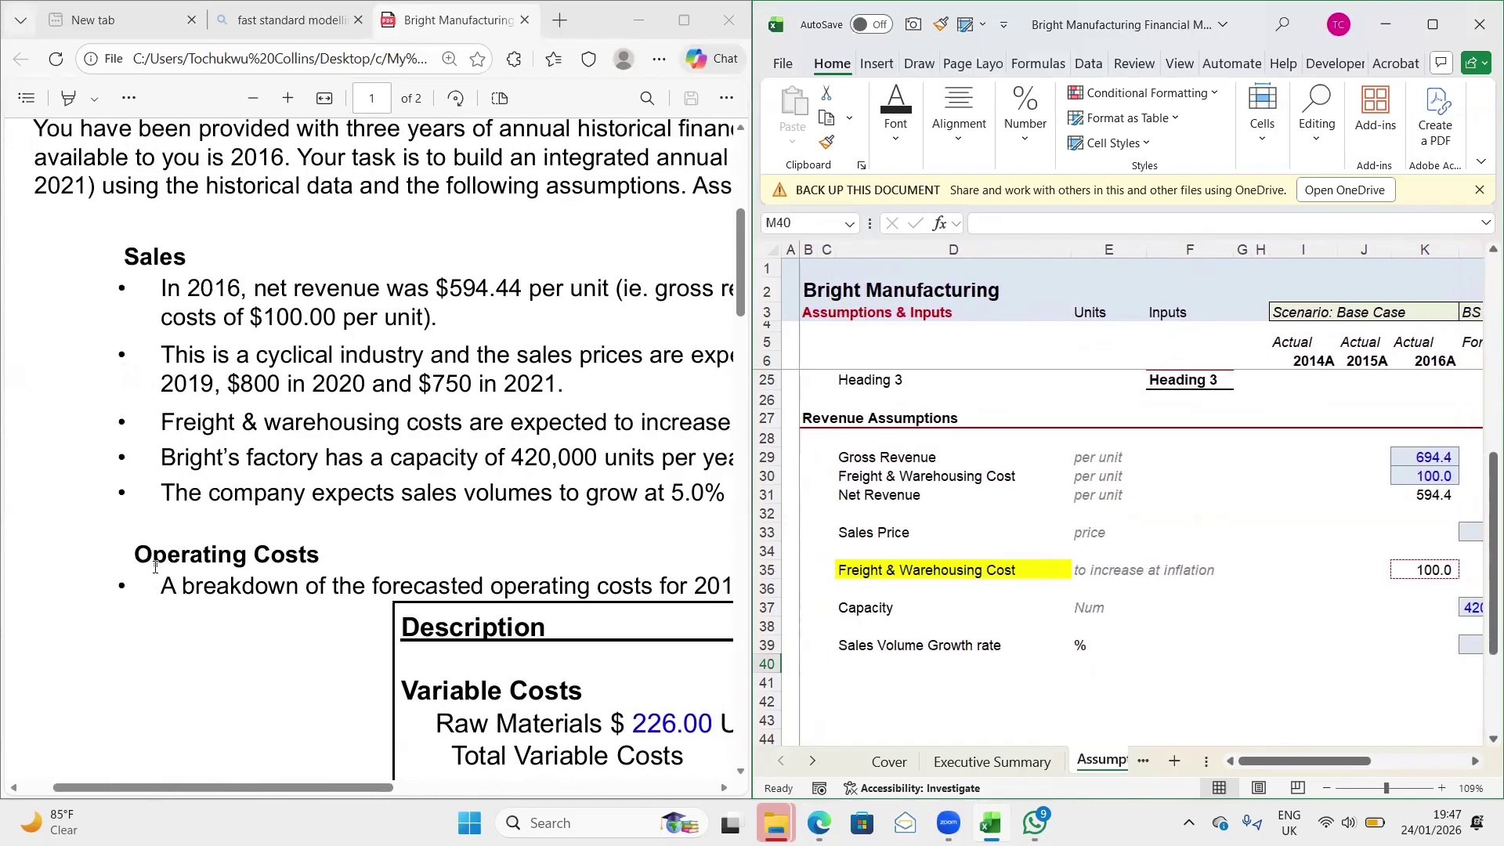
scroll(154, 567, right, 5)
scroll(154, 567, down, 1)
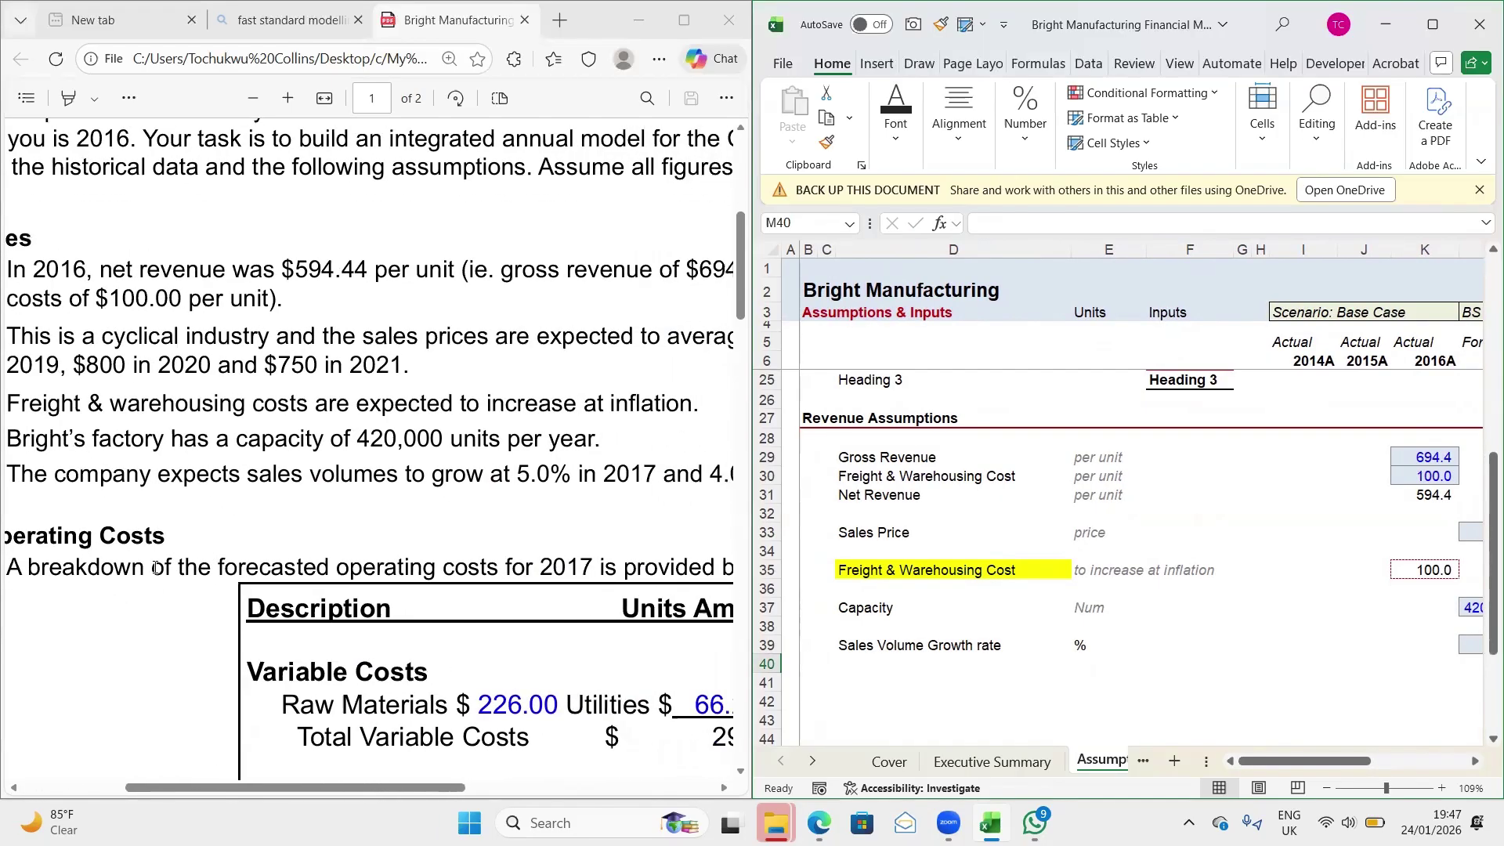
scroll(154, 567, right, 5)
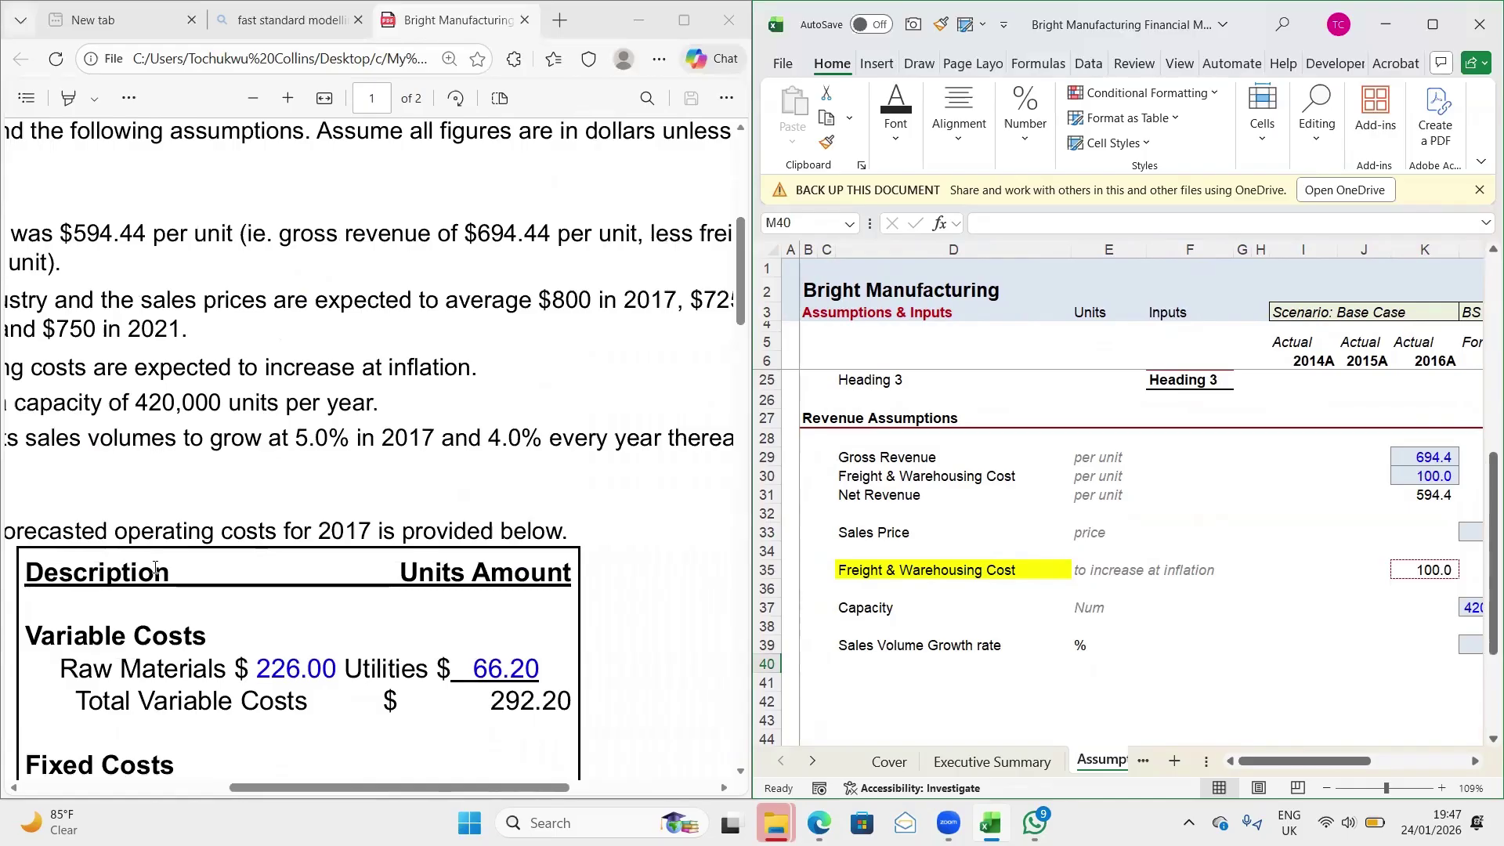
scroll(154, 567, right, 2)
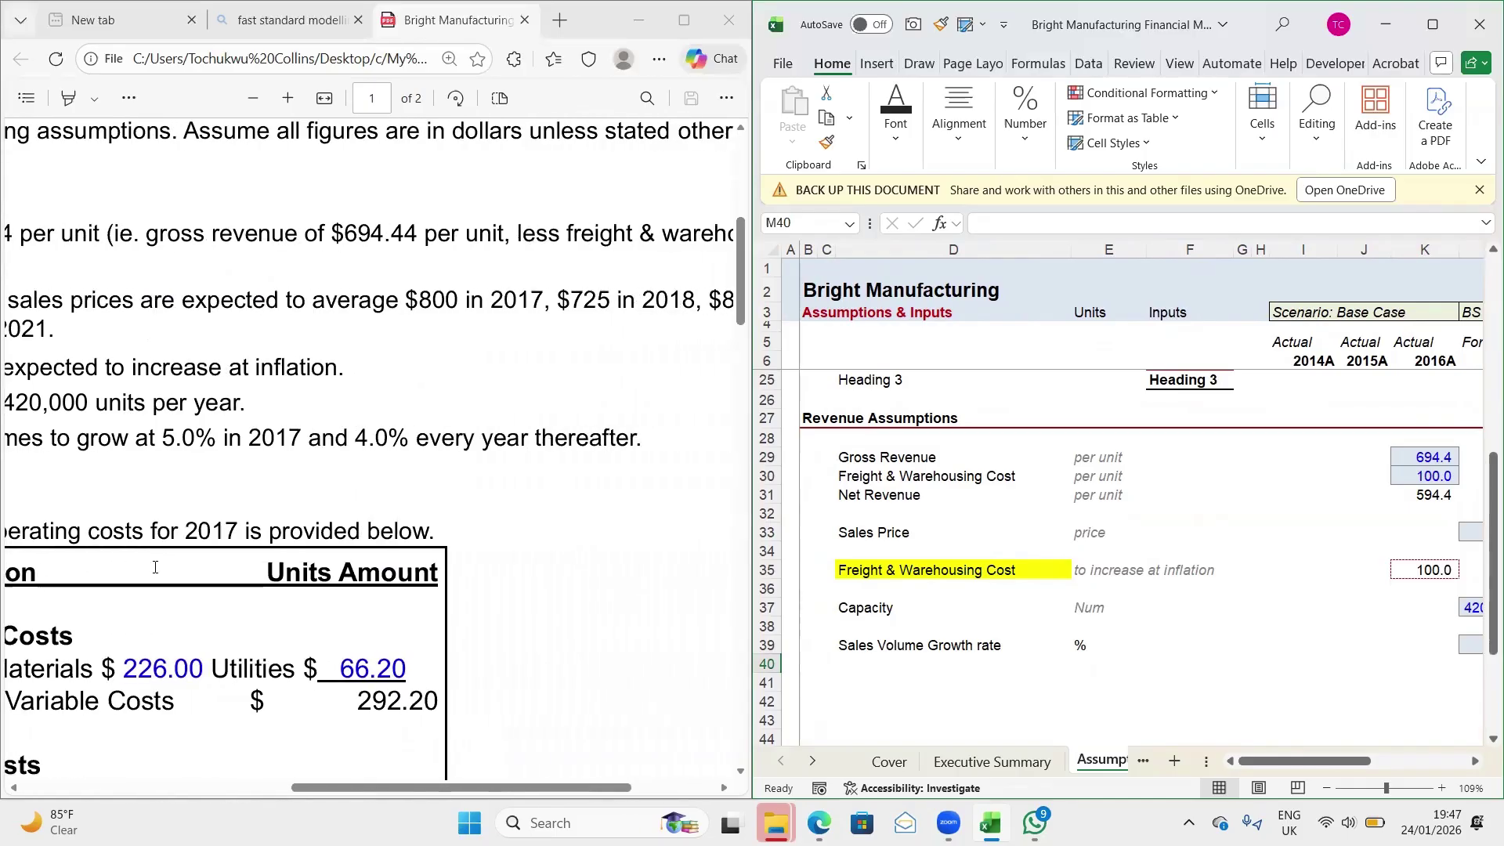
scroll(898, 593, right, 3)
scroll(898, 593, left, 4)
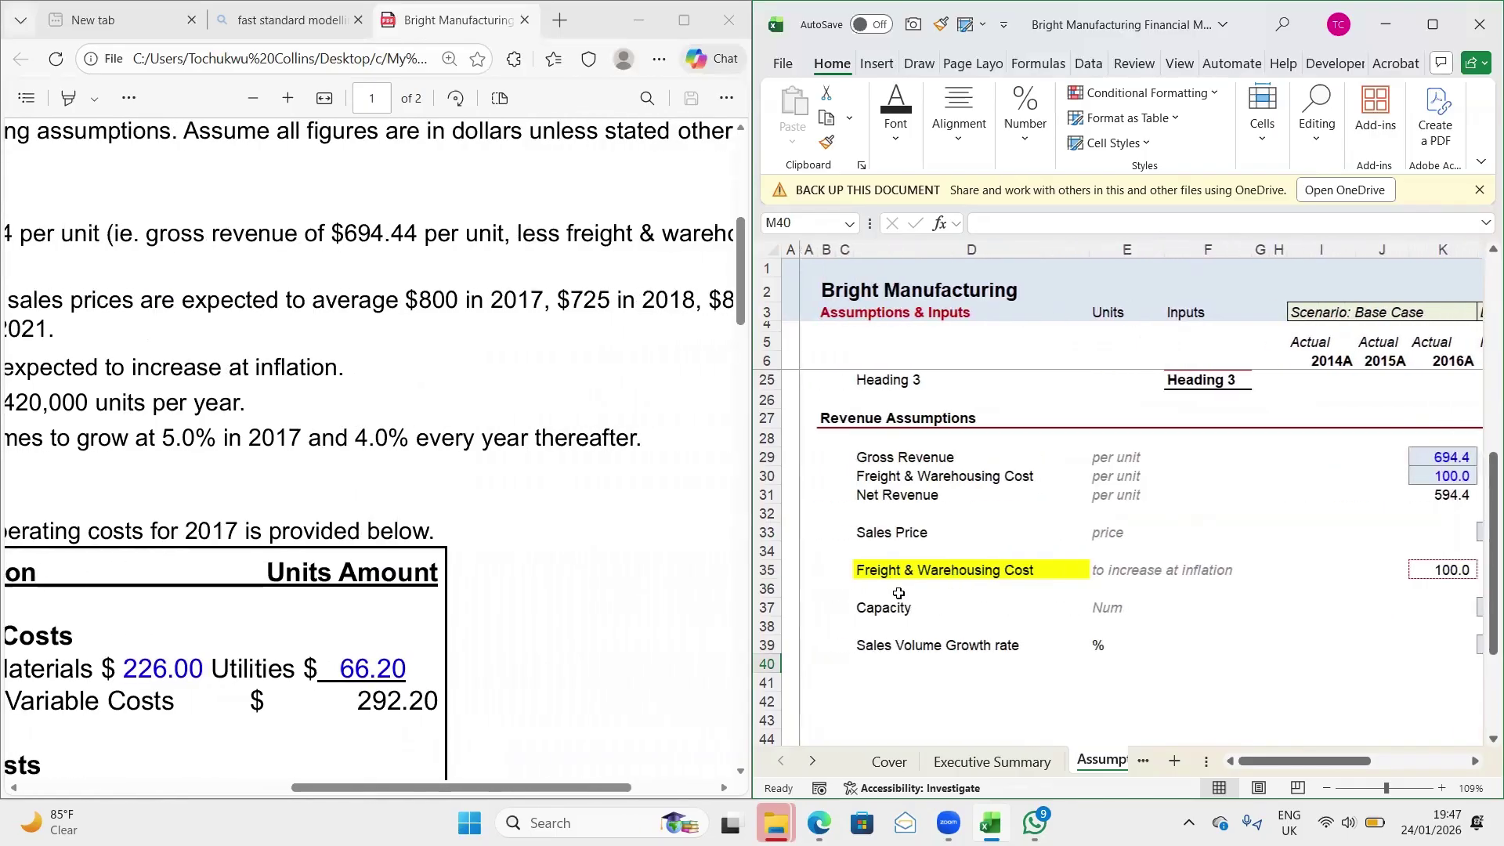
scroll(899, 593, right, 1)
key(ctrl+s)
Copy the Revenue Assumptions heading row 27 to row 41 to start the section for the case's Operating Costs
scroll(257, 622, left, 5)
scroll(256, 623, left, 5)
scroll(257, 623, down, 4)
scroll(258, 625, down, 2)
scroll(257, 624, up, 2)
scroll(257, 625, down, 1)
scroll(257, 624, right, 1)
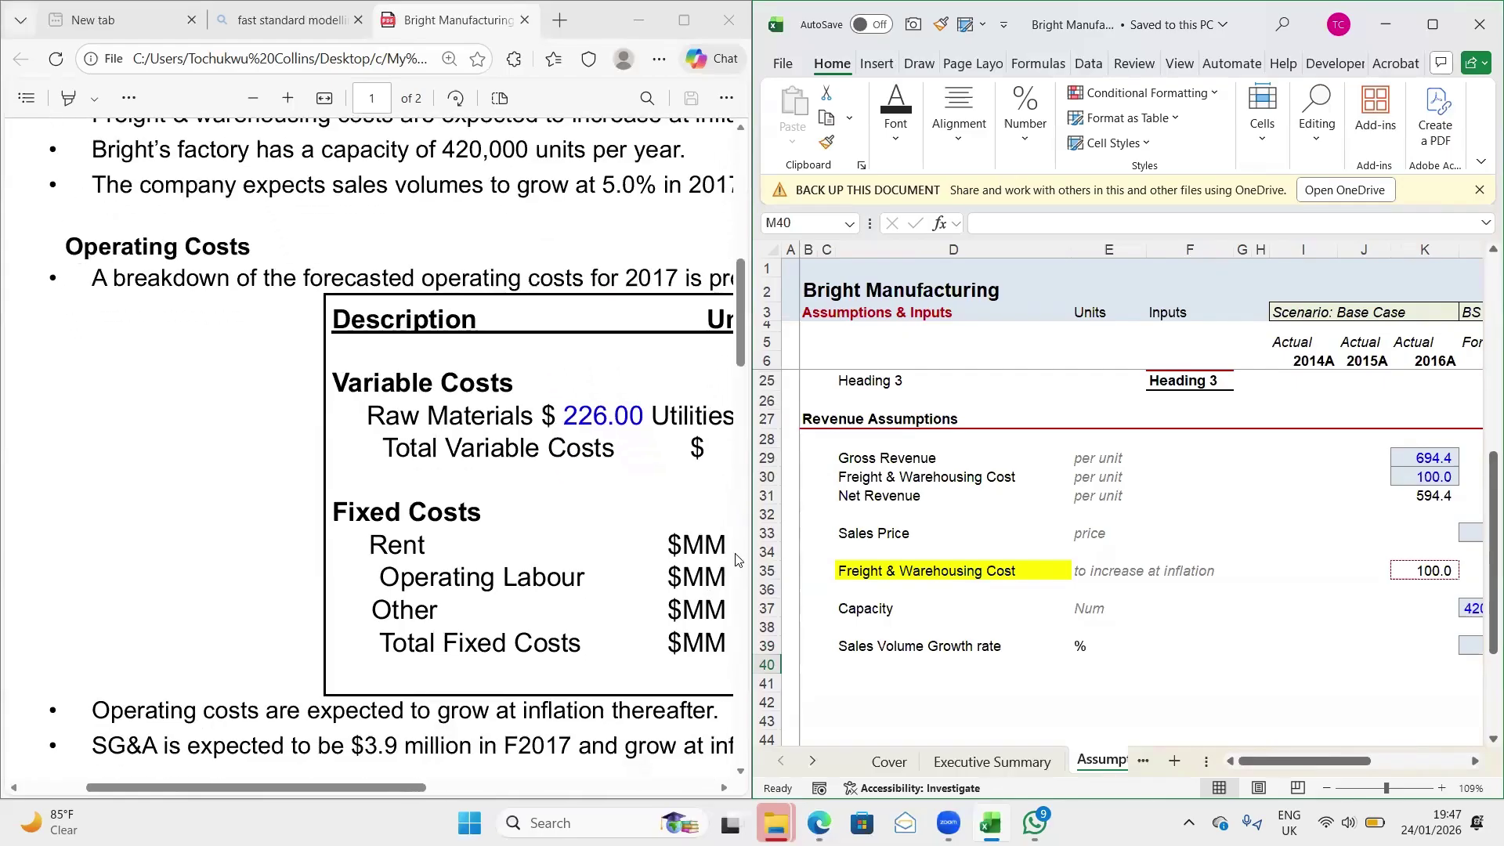
click(767, 418)
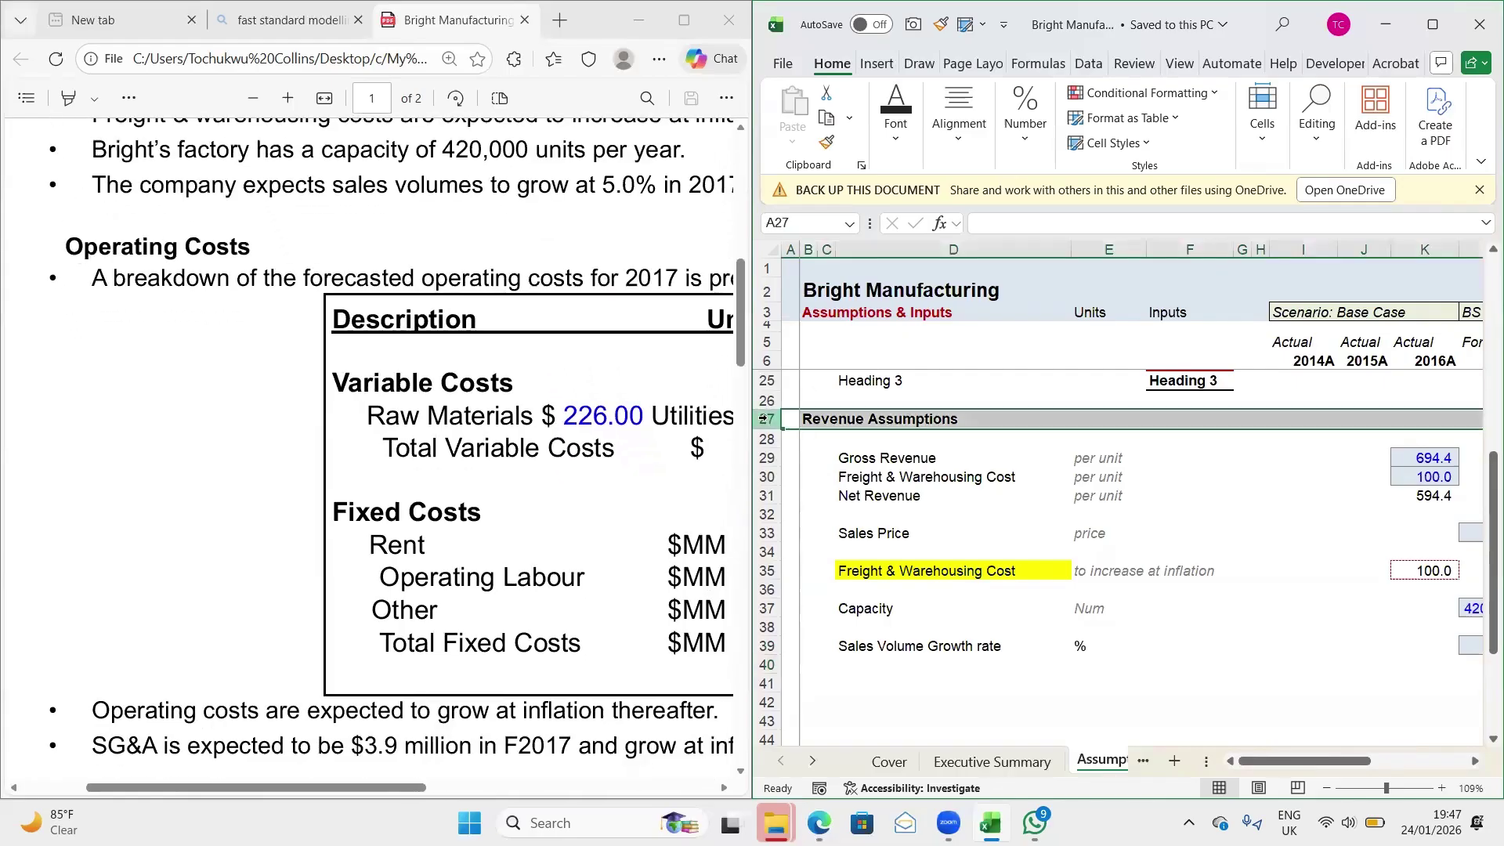
key(ctrl+c)
scroll(856, 644, down, 1)
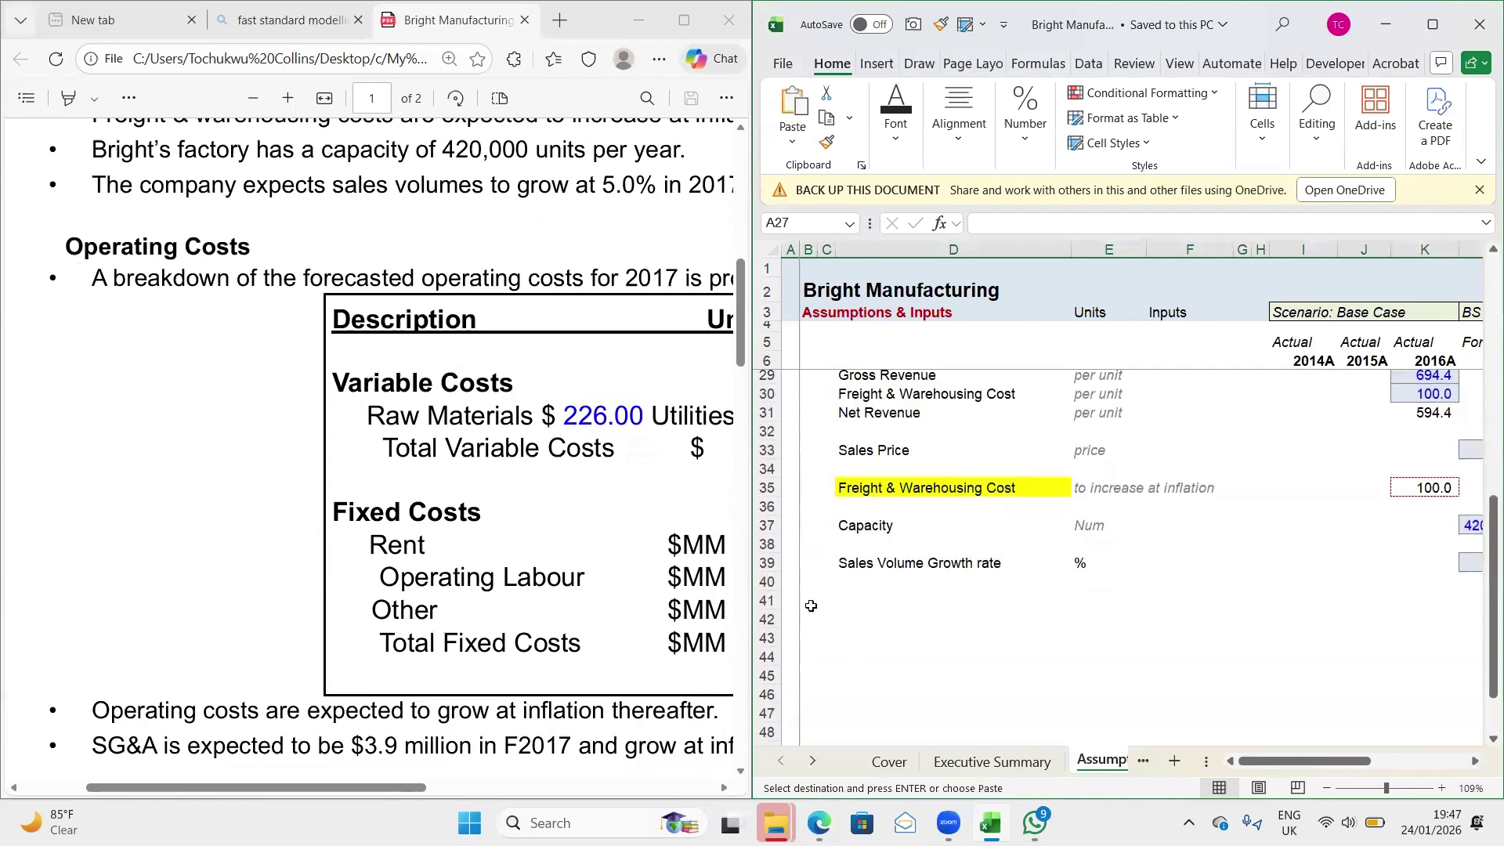
click(768, 599)
key(ctrl+v)
Retitle the copied section heading in B41 as "Operating Cost Assumptions"
click(810, 600)
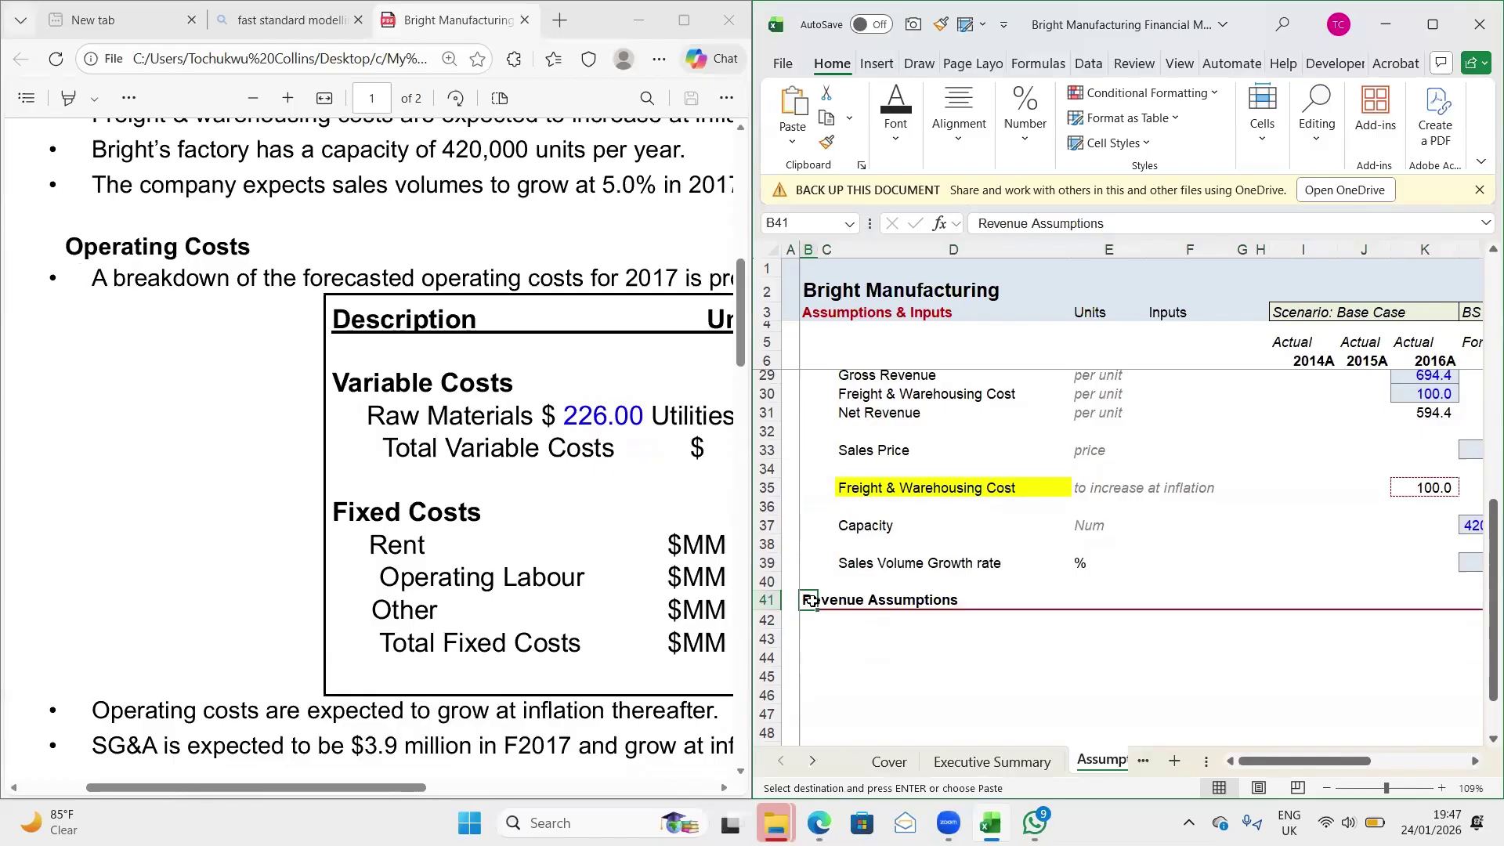
text(Operating C)
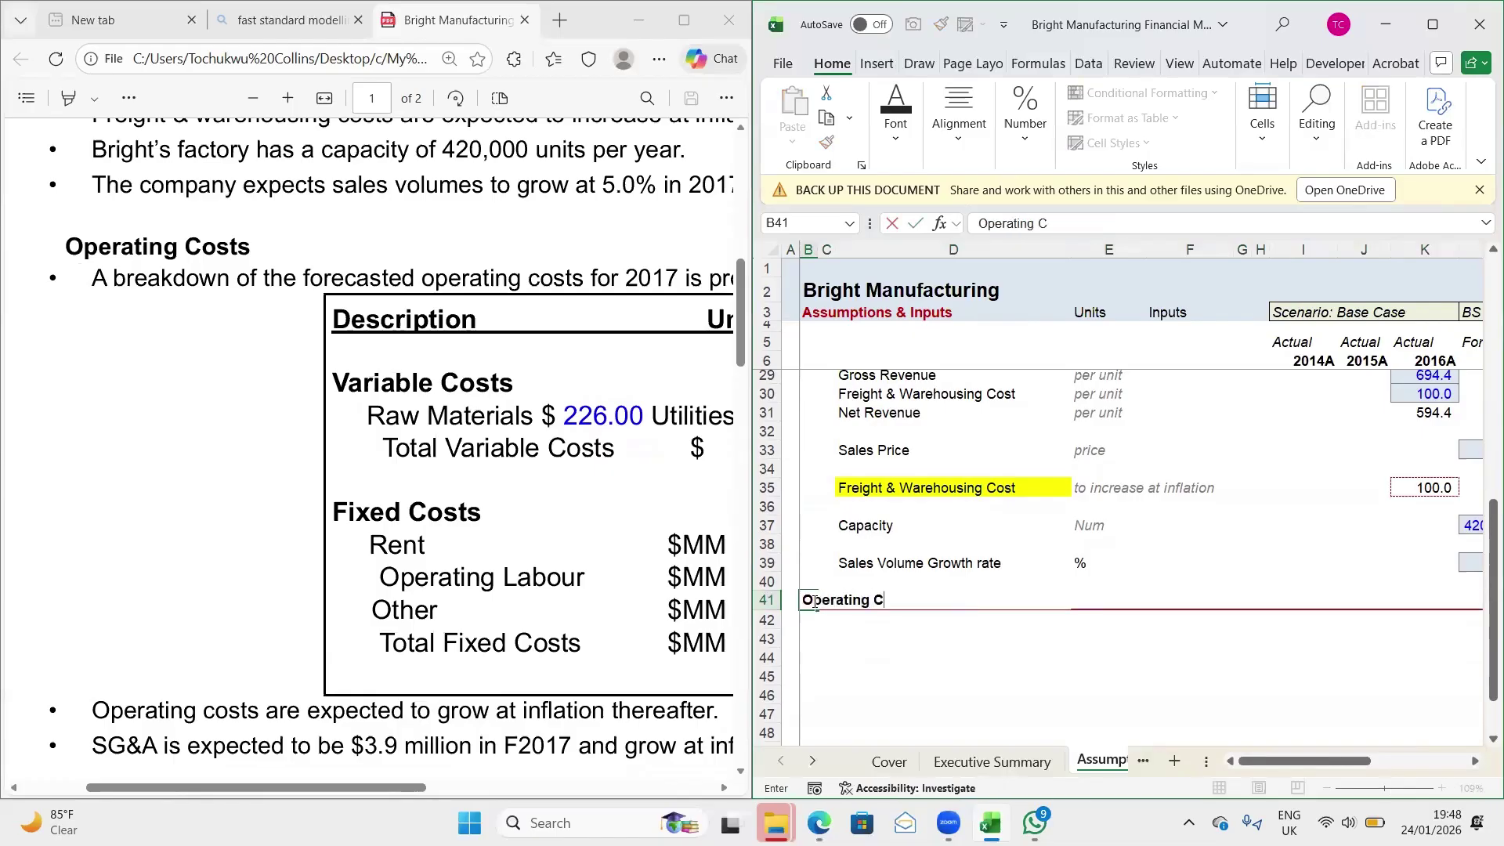
text(ost Assumptions)
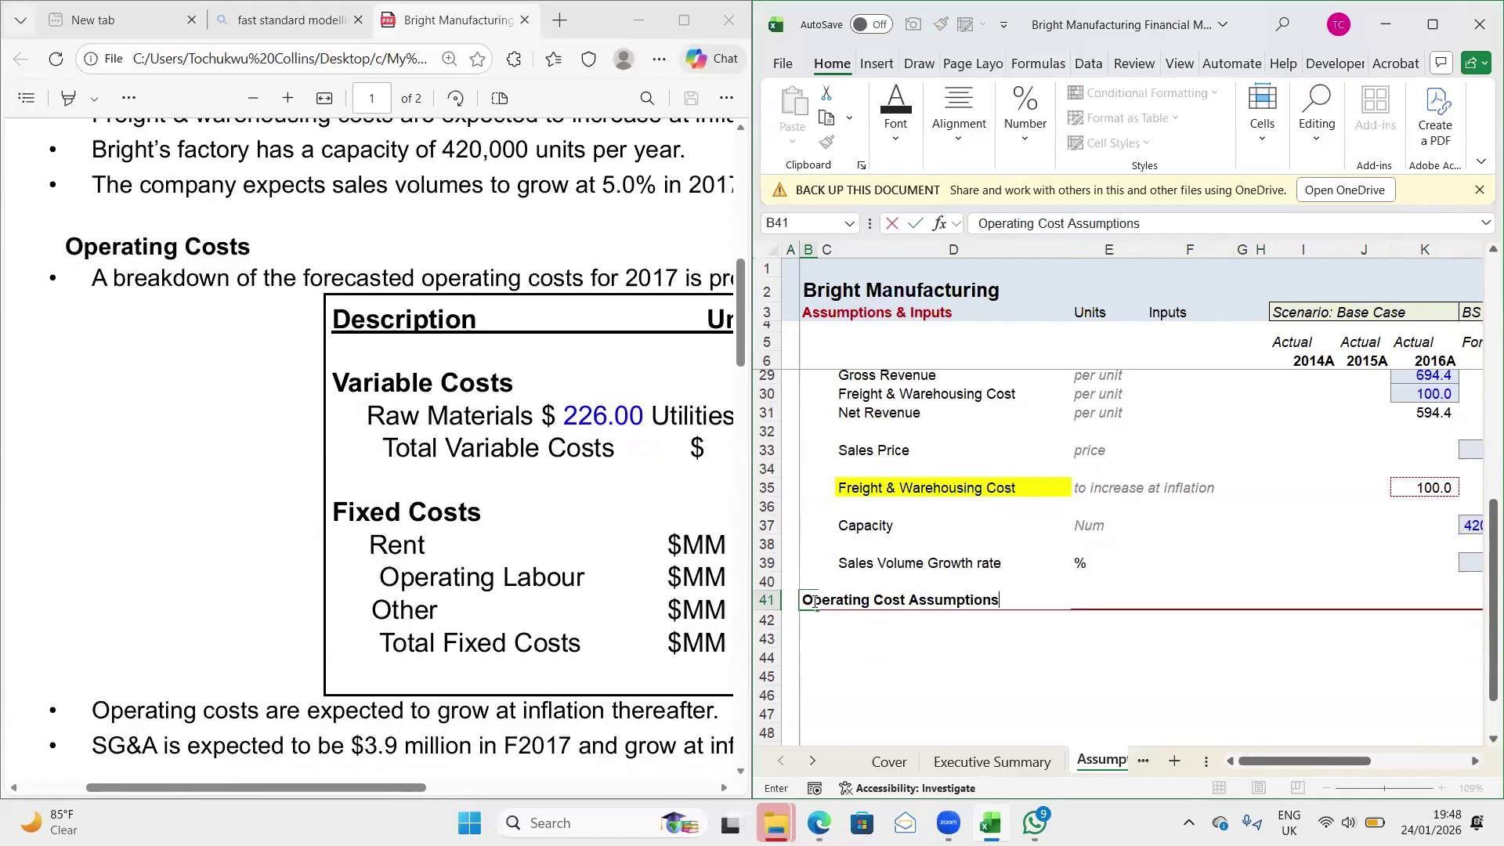
key(Return)
Consult the case's 2017 operating cost breakdown and enter the label "Variable Cost" in D43
click(812, 601)
key(Down)
key(Down)
key(Right)
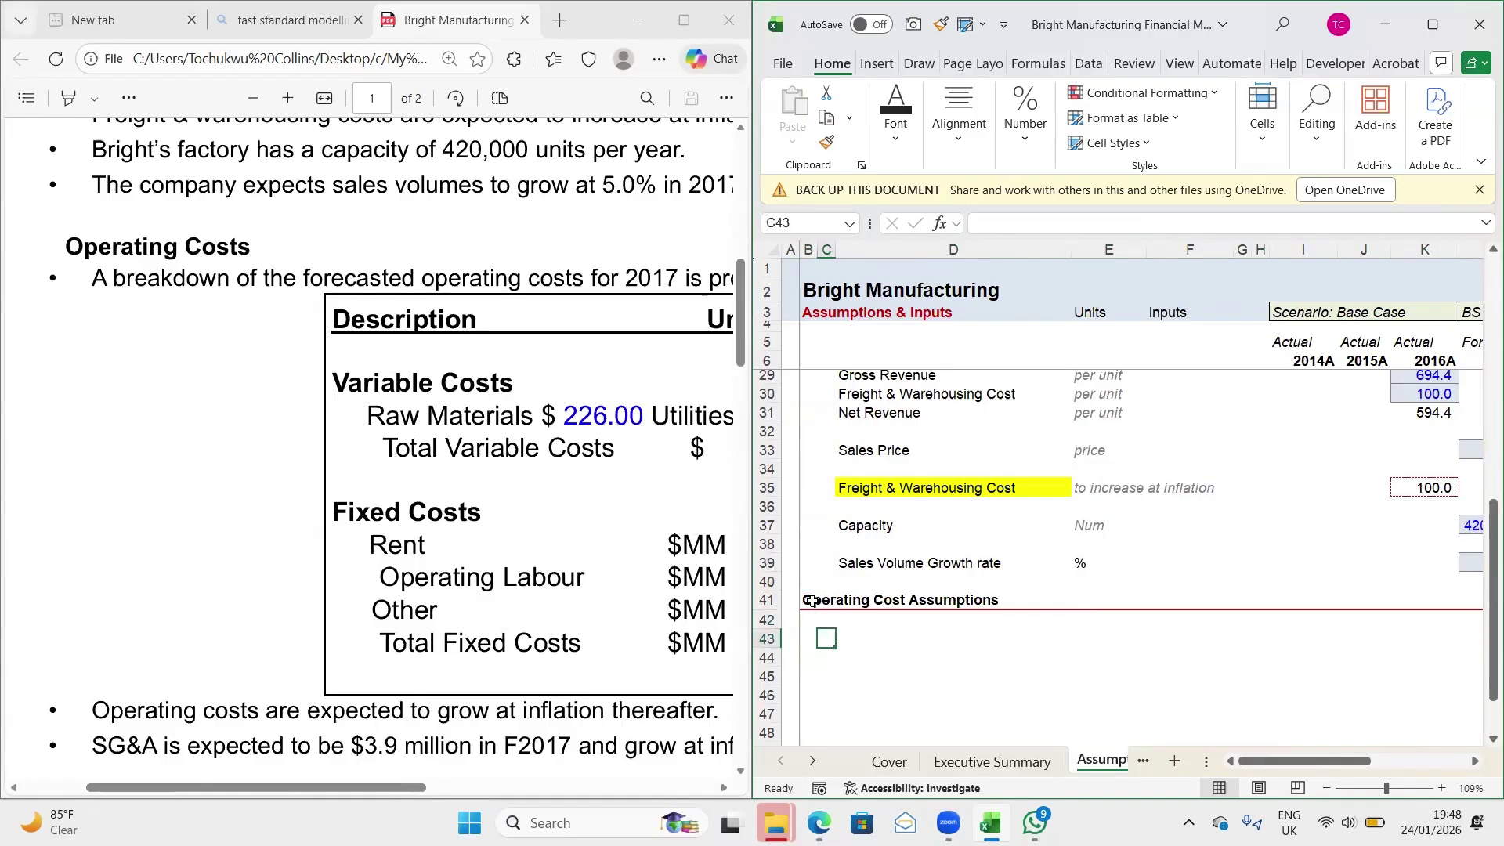
key(Right)
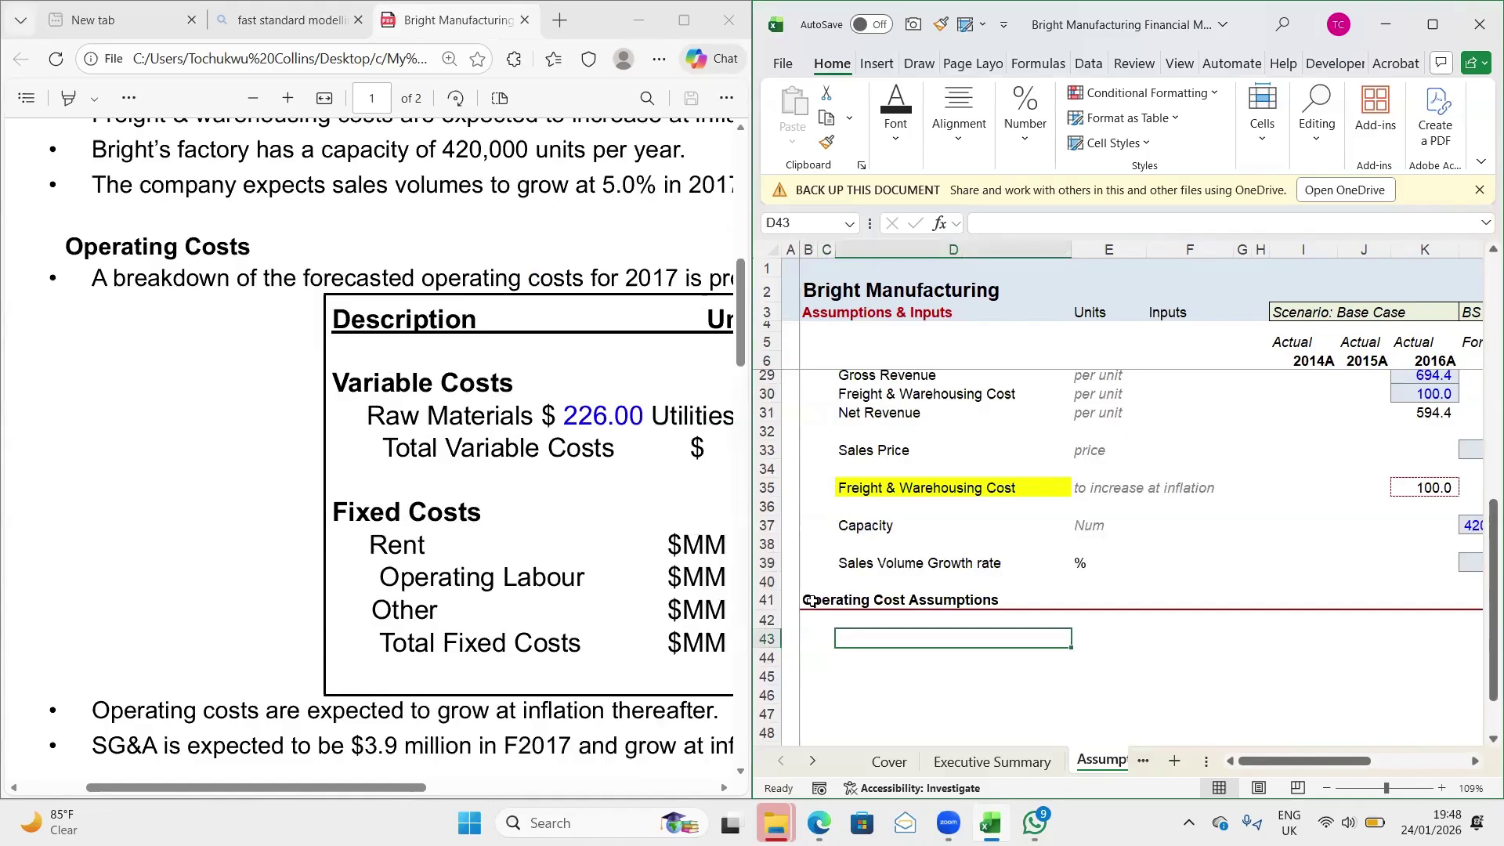
scroll(545, 481, right, 2)
scroll(545, 481, left, 2)
scroll(545, 481, right, 3)
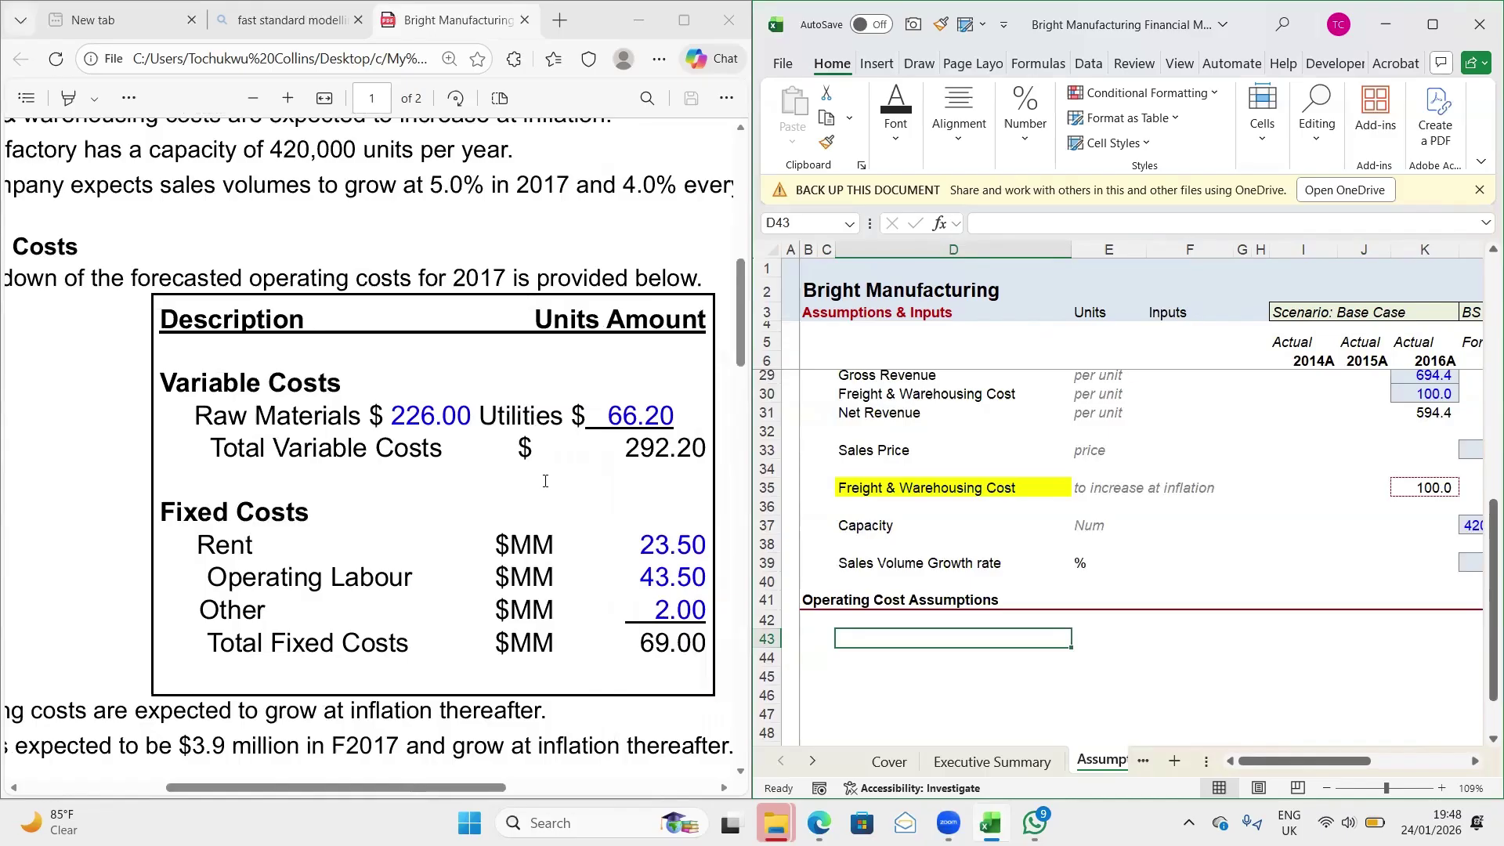
scroll(545, 481, right, 2)
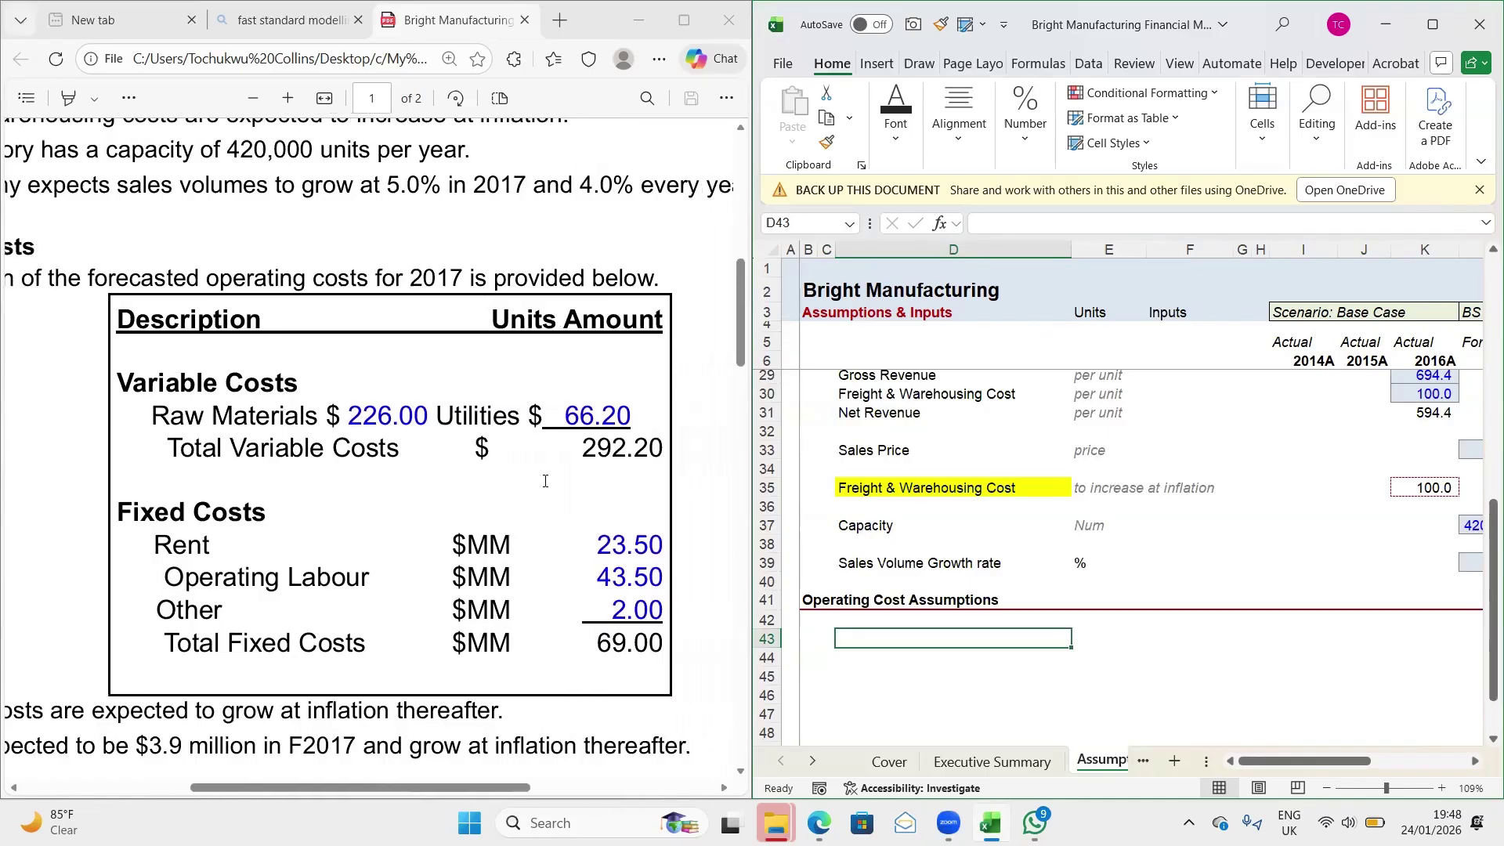
scroll(545, 481, right, 1)
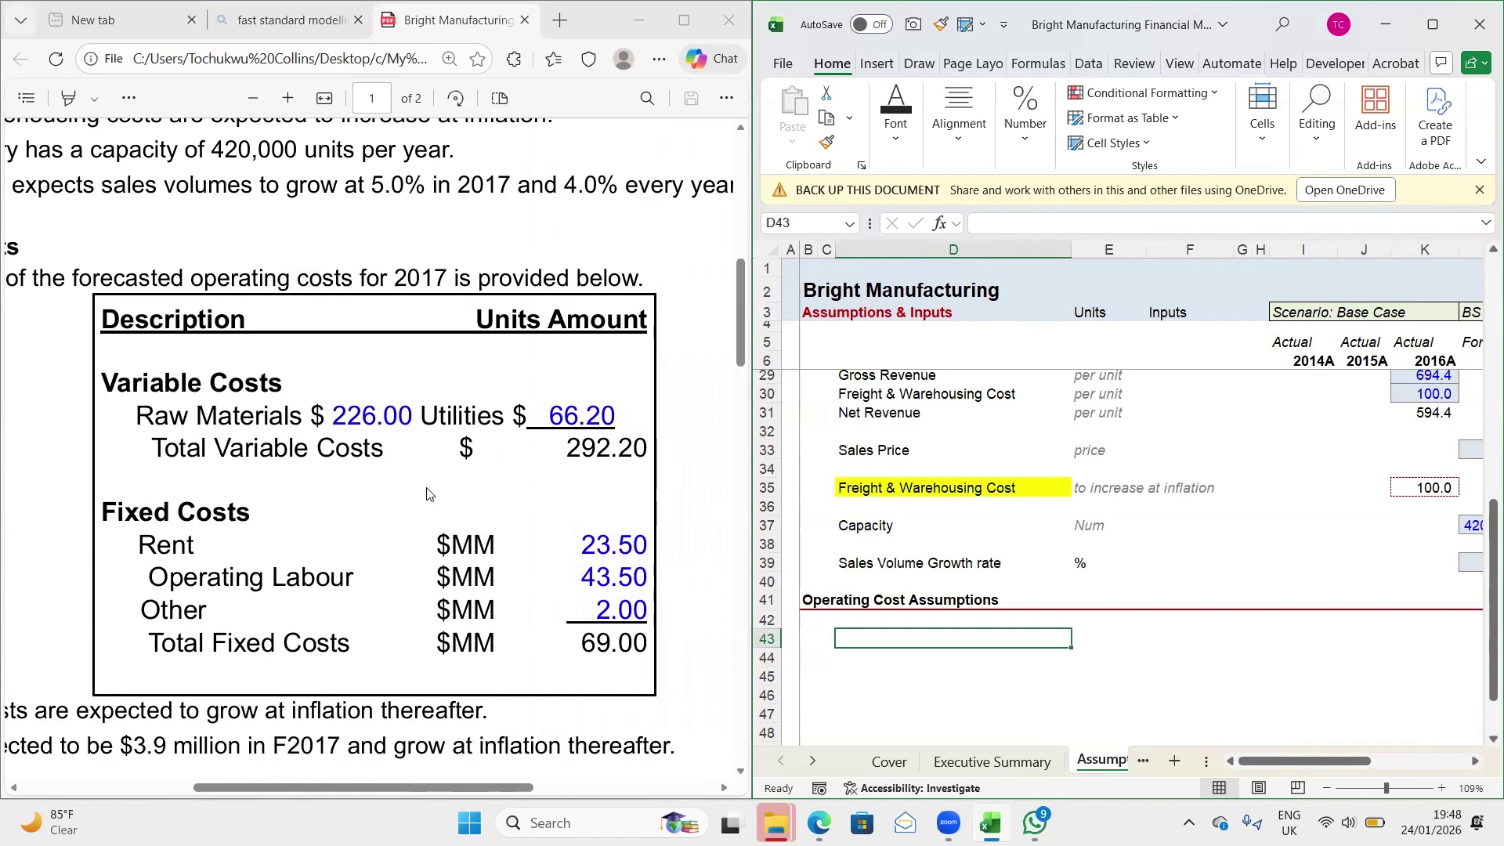
text(Variable )
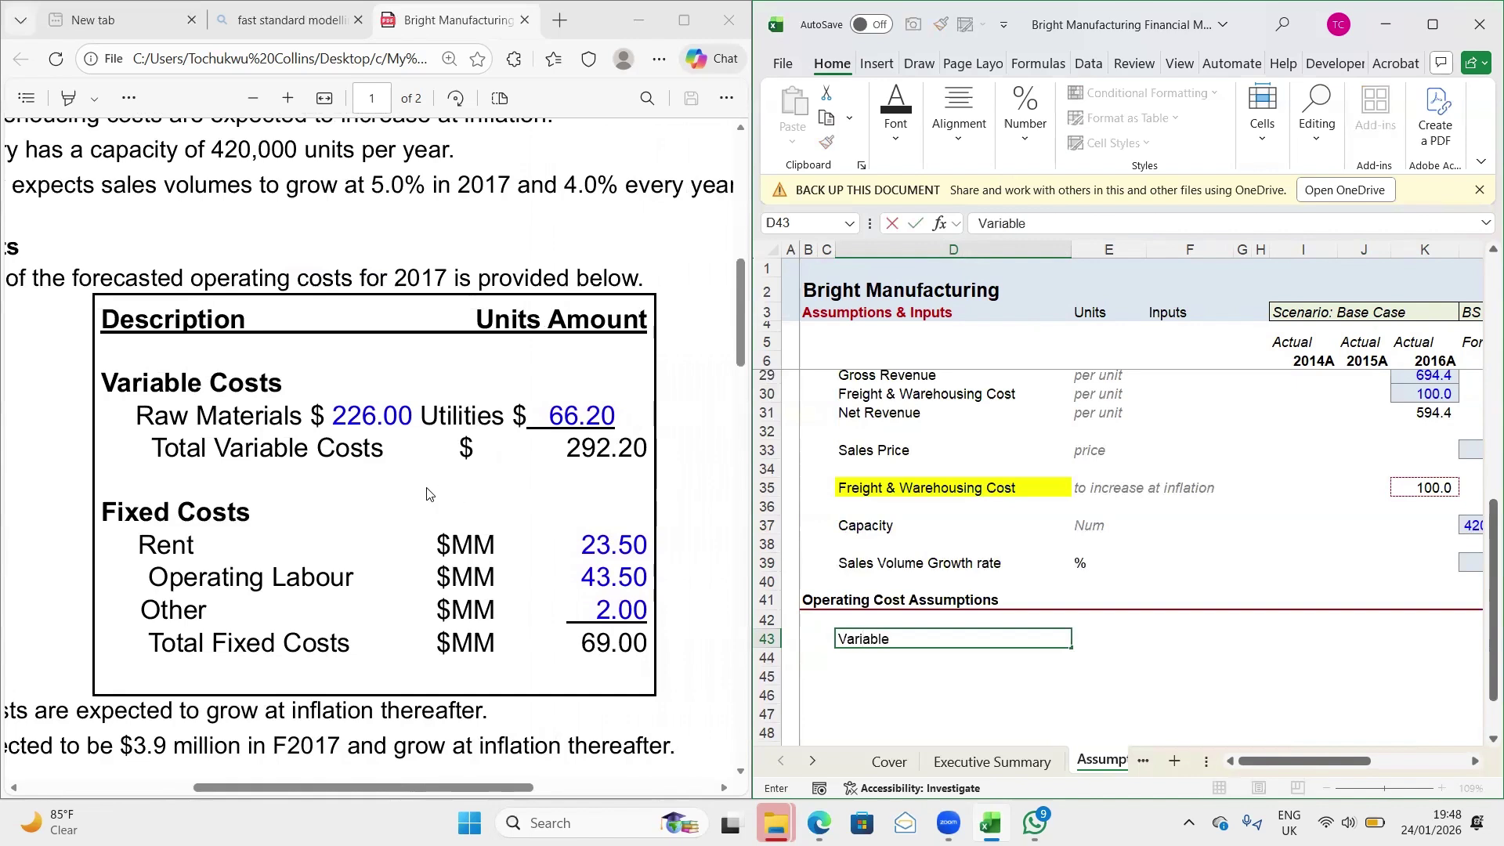
text(Cost)
key(Return)
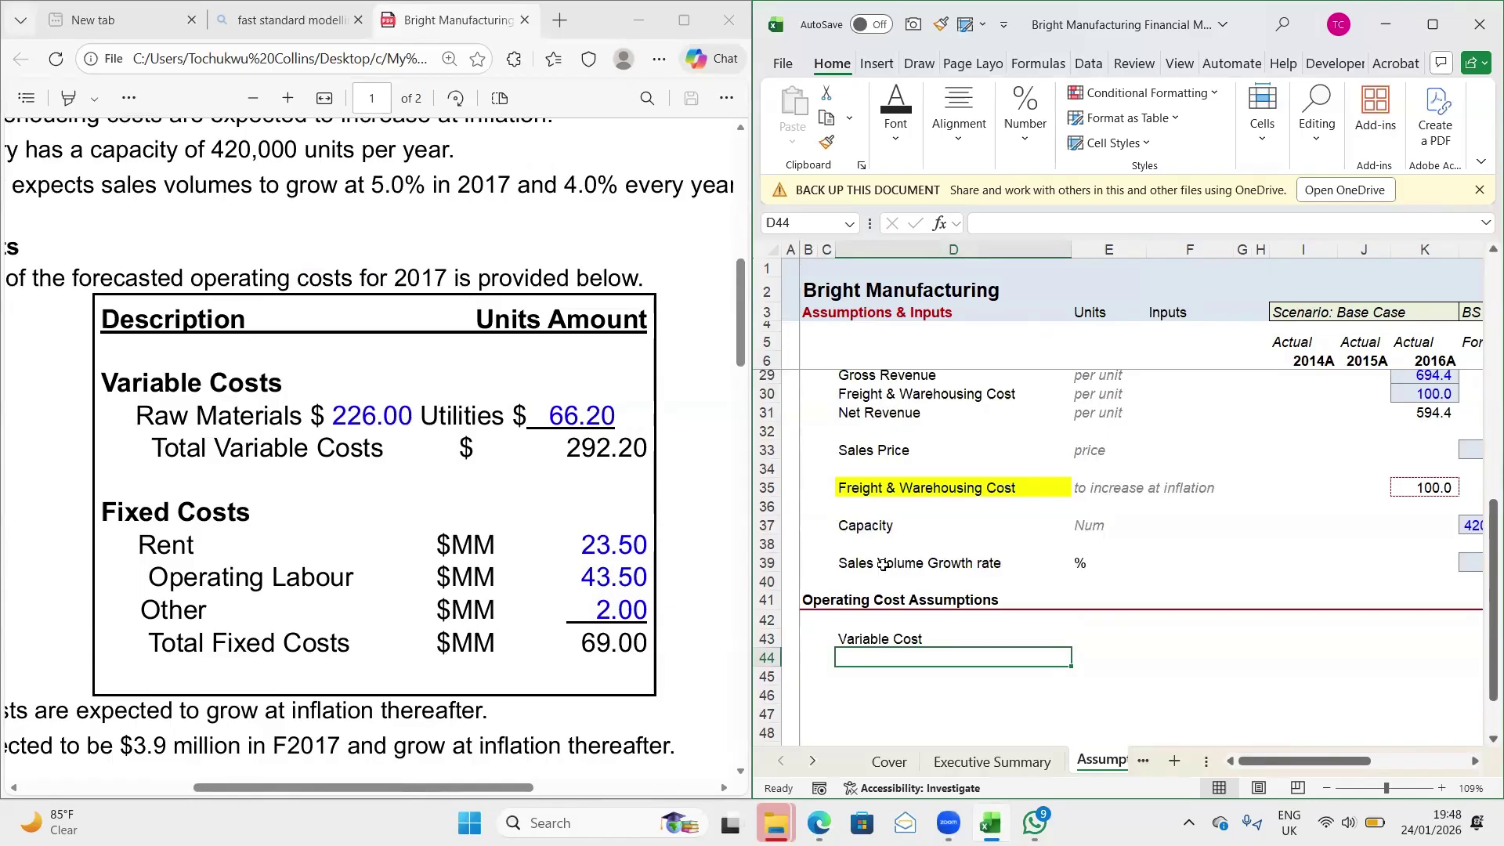
Review the case's fixed costs, SG&A, and Capex and Depreciation assumptions against the sections of the Assumptions sheet
scroll(491, 569, down, 1)
scroll(491, 569, left, 1)
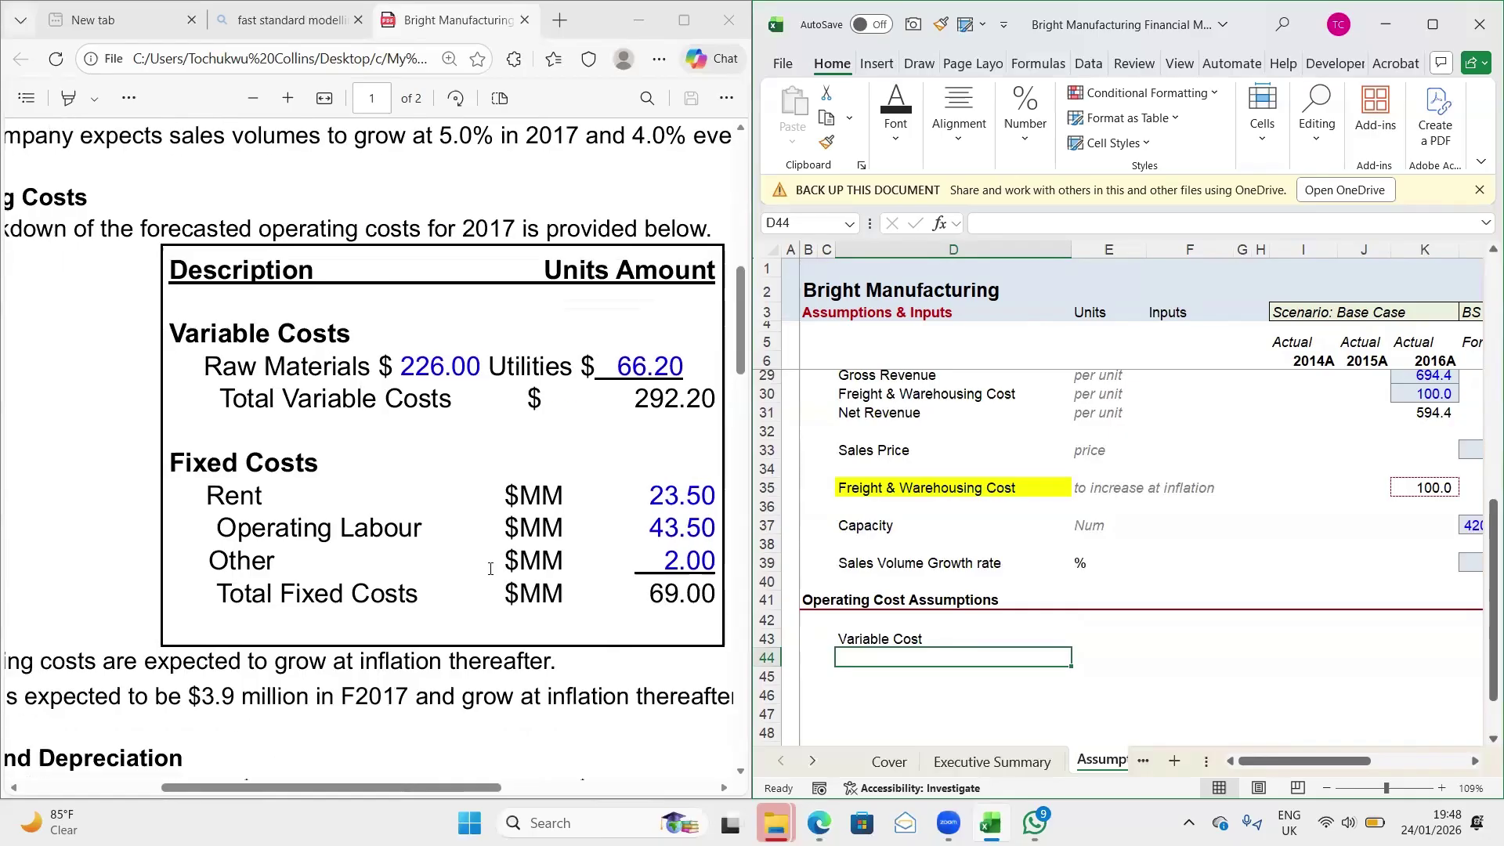
scroll(491, 569, down, 5)
scroll(491, 569, left, 3)
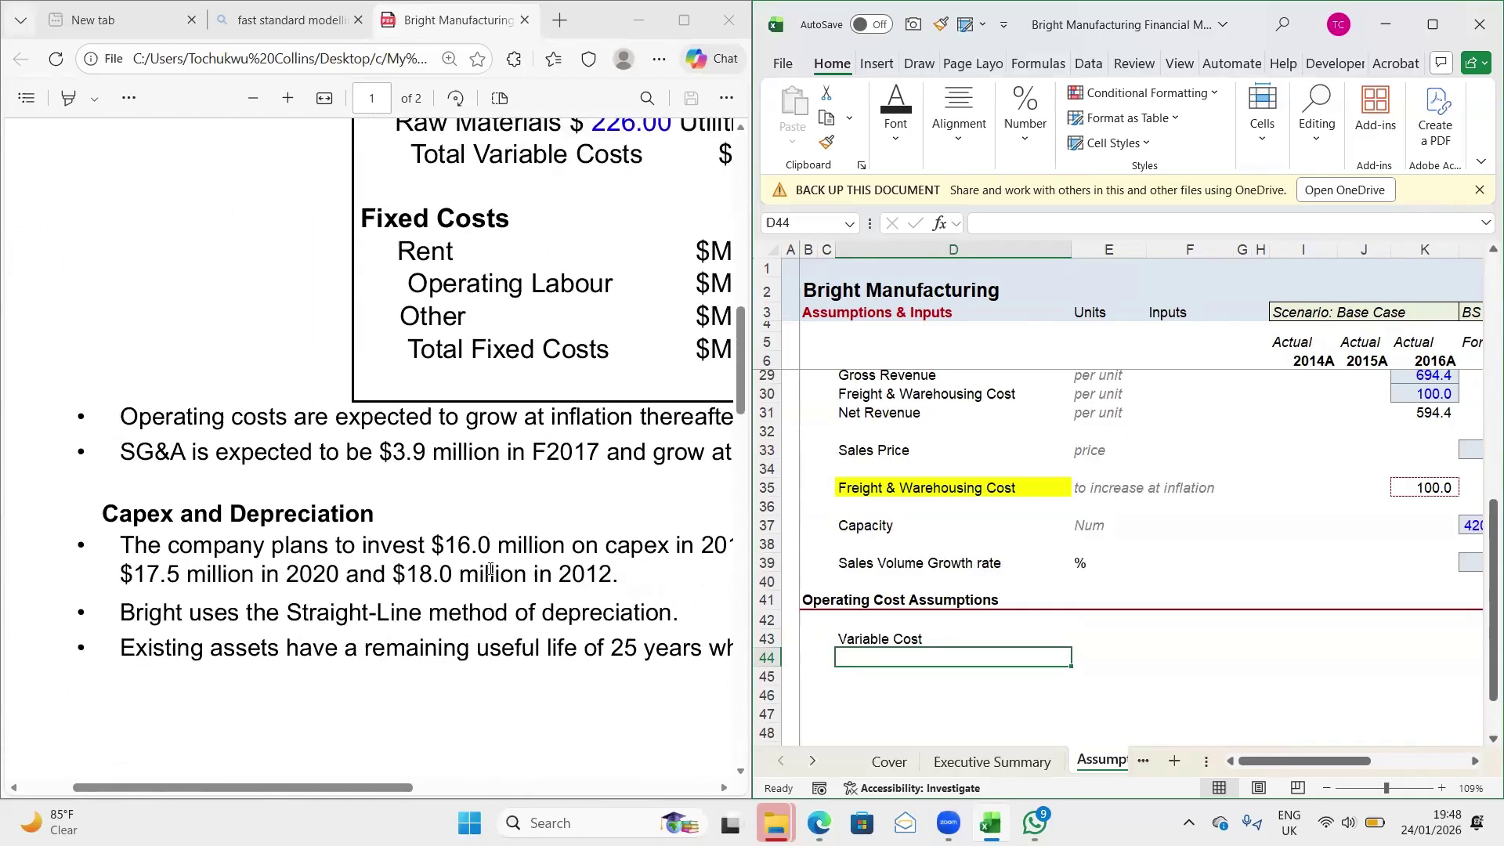
scroll(491, 569, up, 1)
scroll(491, 569, right, 3)
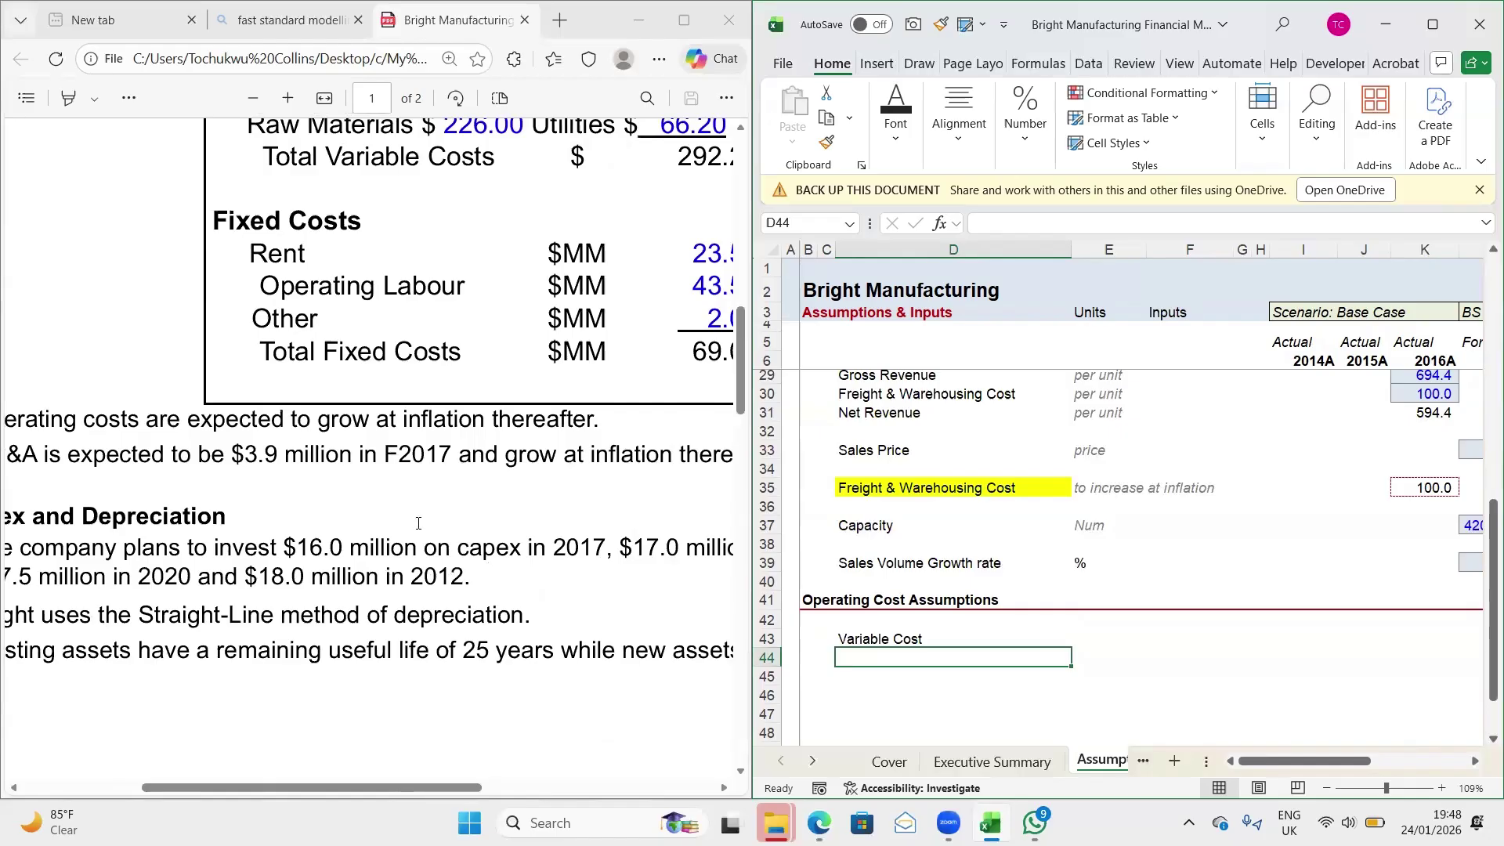
scroll(418, 523, up, 3)
scroll(628, 593, down, 4)
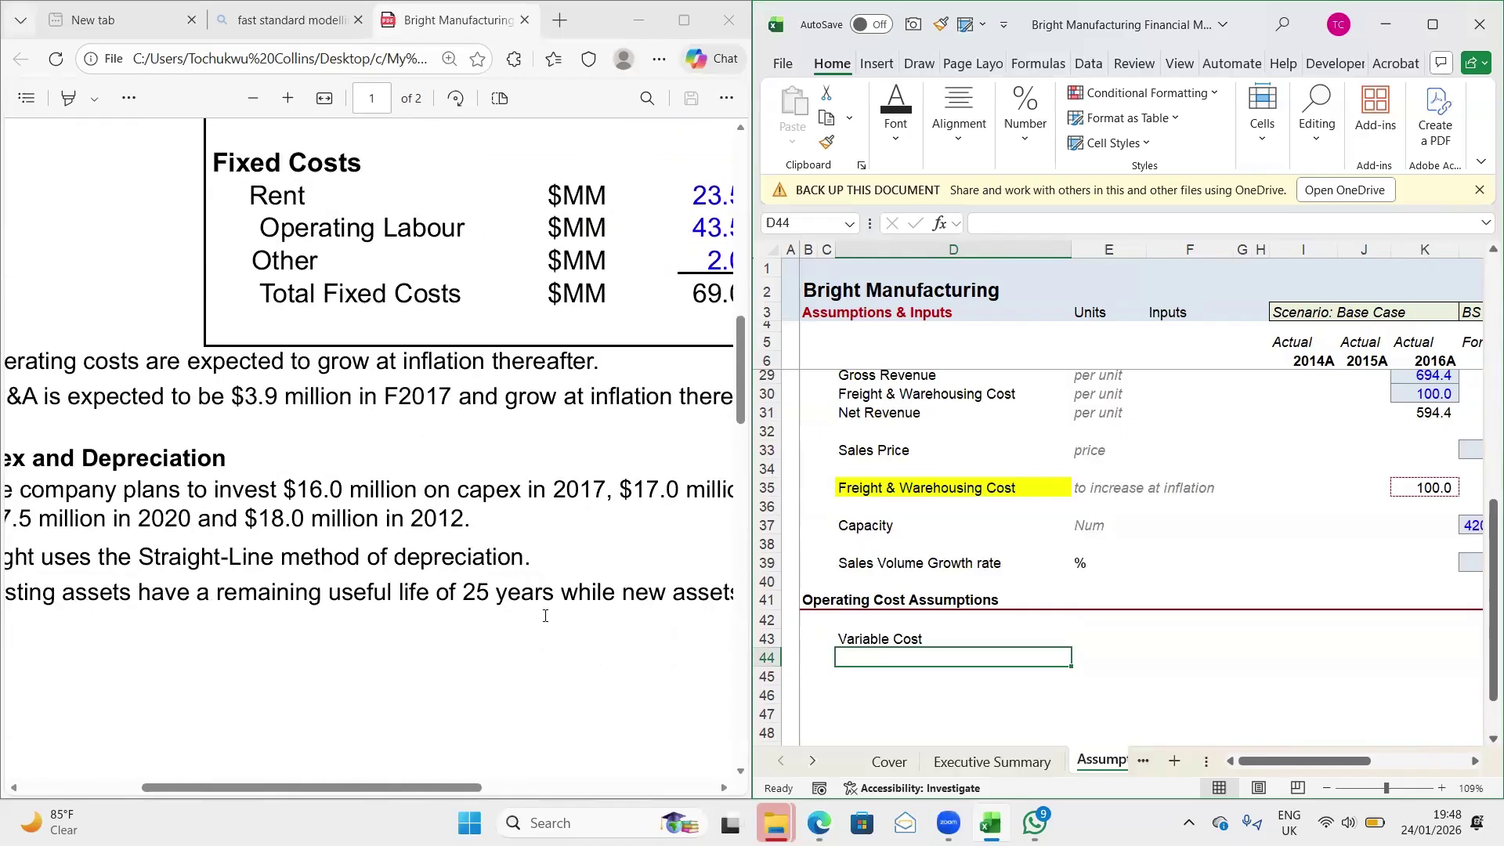
scroll(545, 616, down, 1)
scroll(995, 637, up, 3)
scroll(995, 637, down, 2)
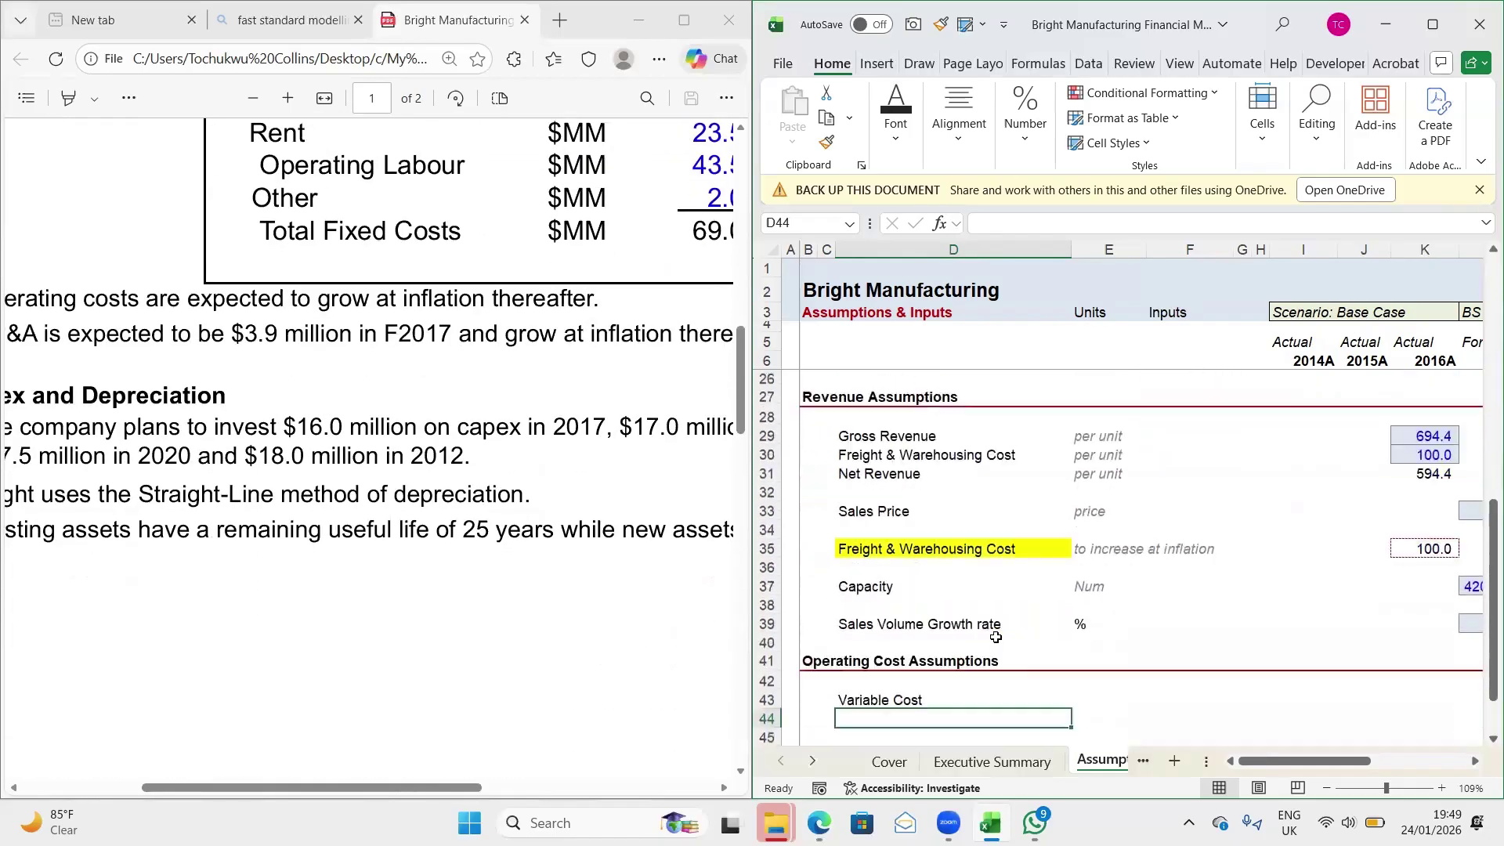
scroll(995, 637, down, 7)
scroll(995, 637, up, 5)
scroll(995, 636, up, 2)
scroll(993, 639, down, 1)
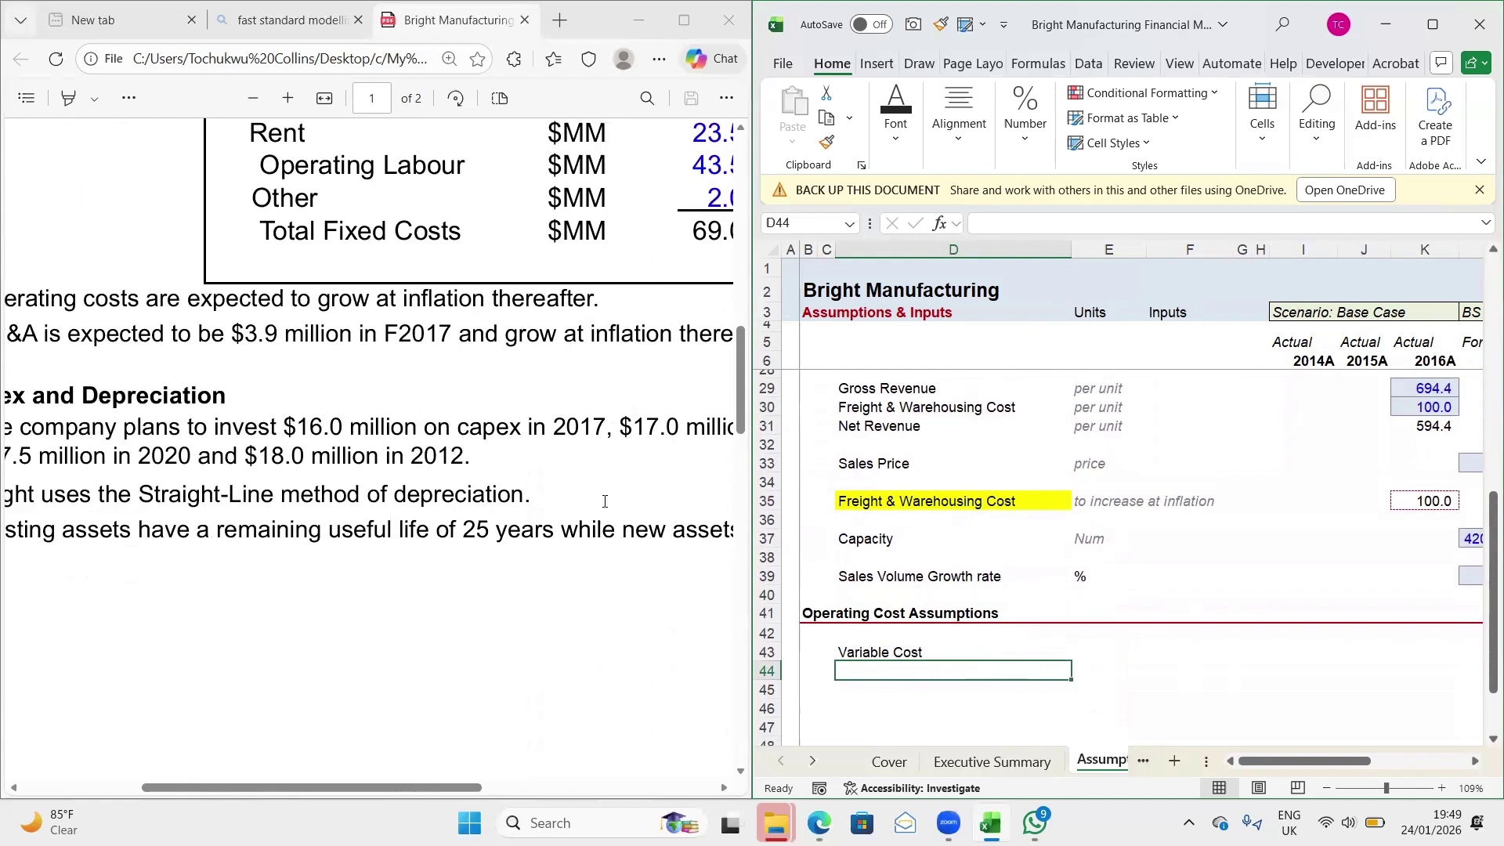
scroll(605, 501, up, 2)
scroll(605, 501, left, 2)
scroll(605, 501, down, 1)
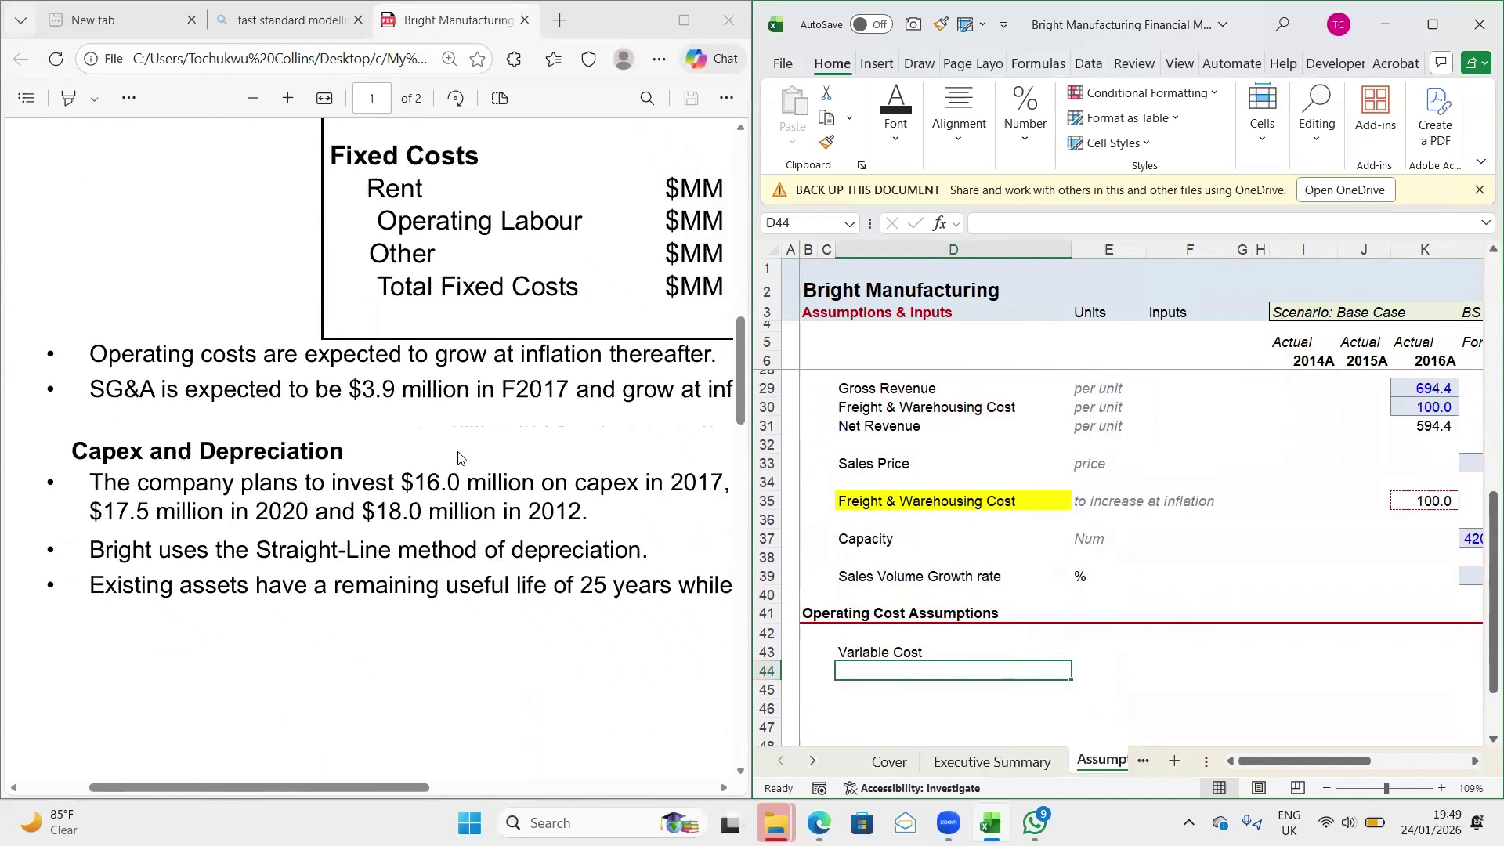
scroll(458, 457, right, 1)
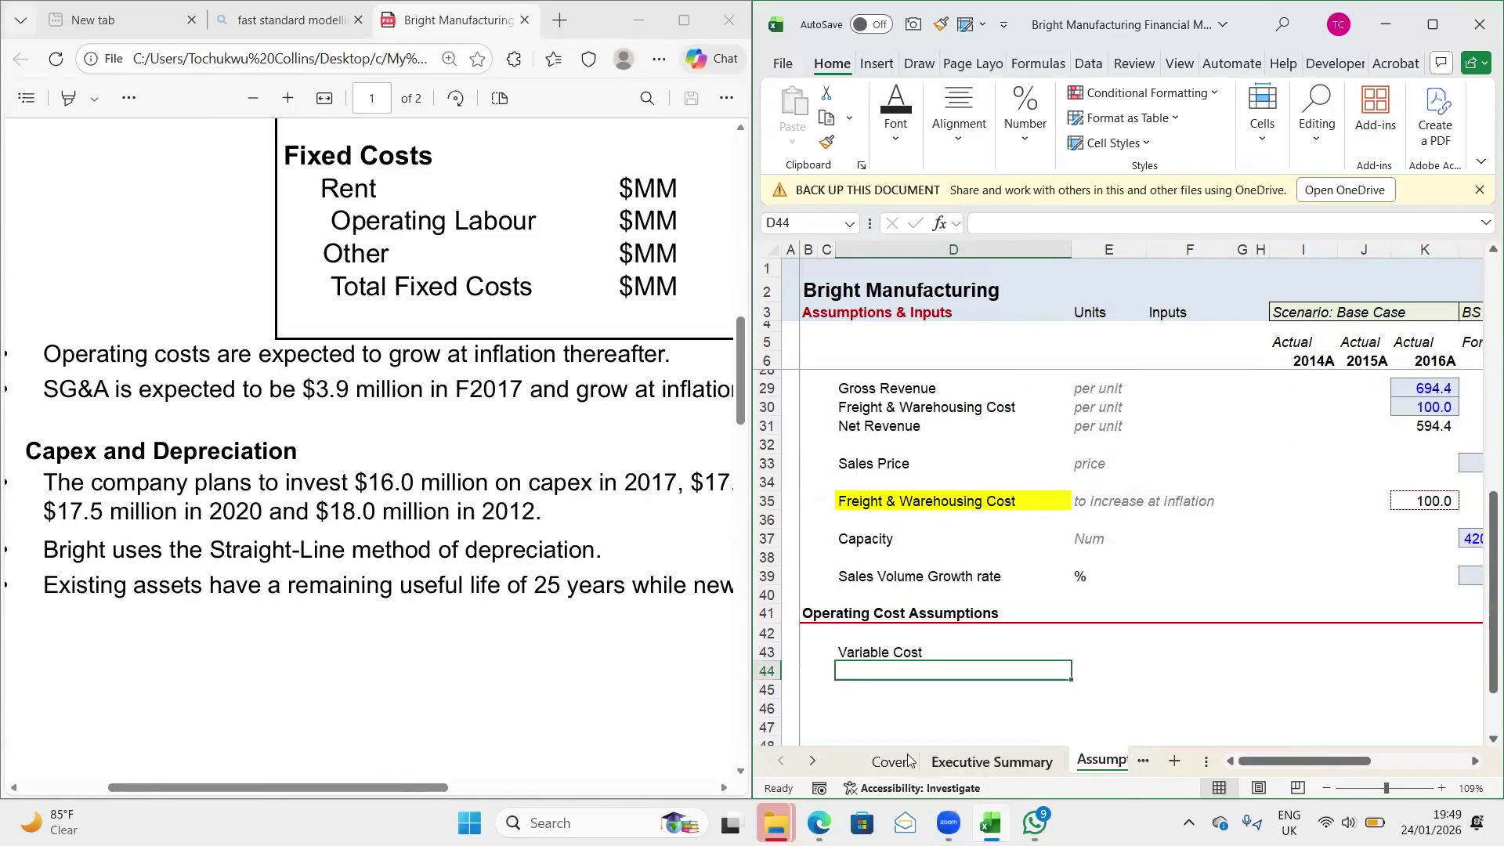
Maximize the workbook window, view the Scenarios sheet and switch to the Notes sheet
click(1433, 26)
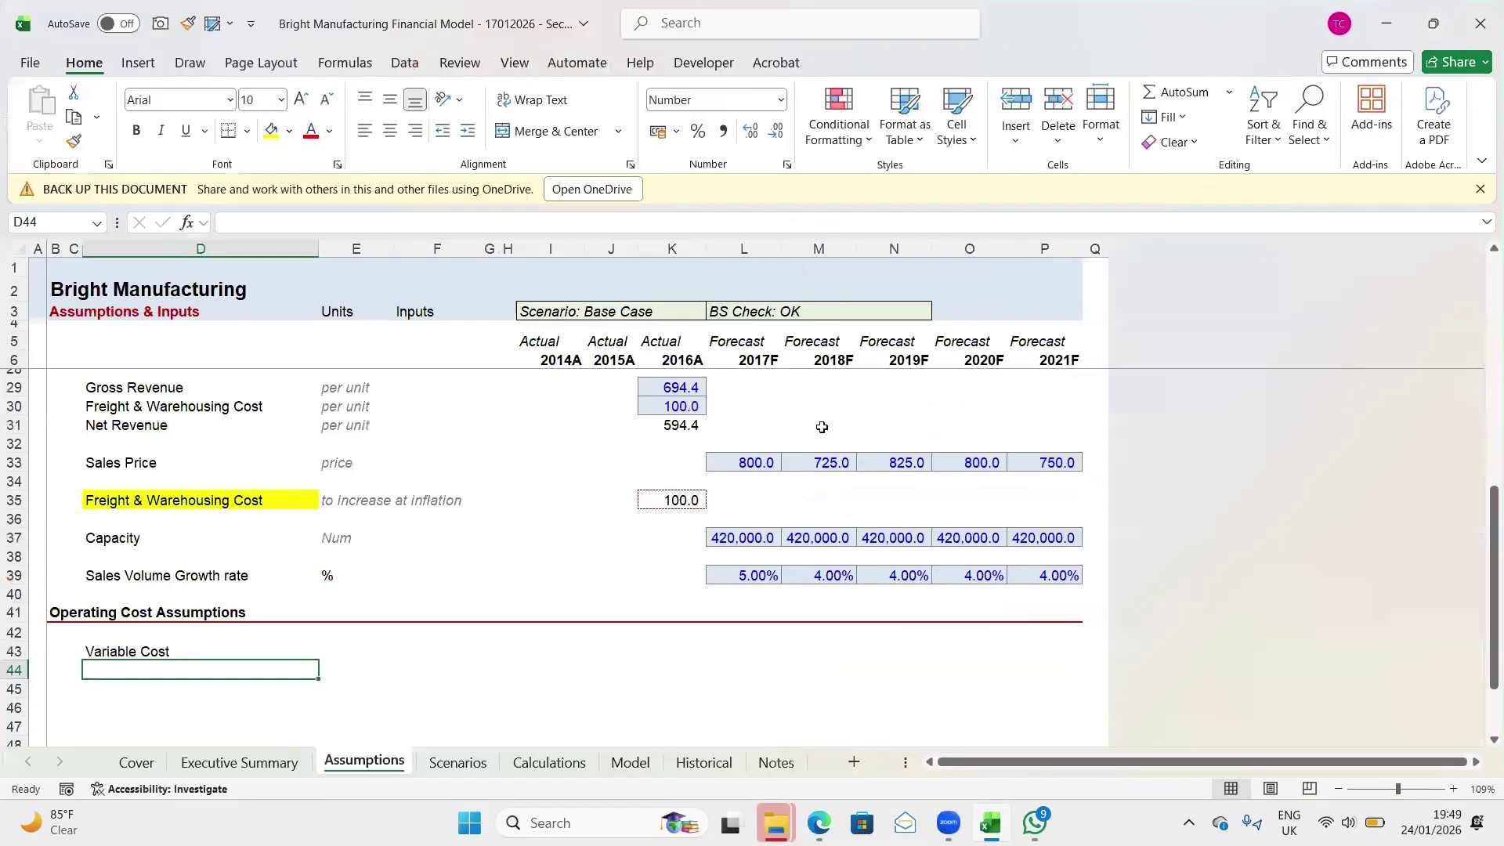
click(456, 763)
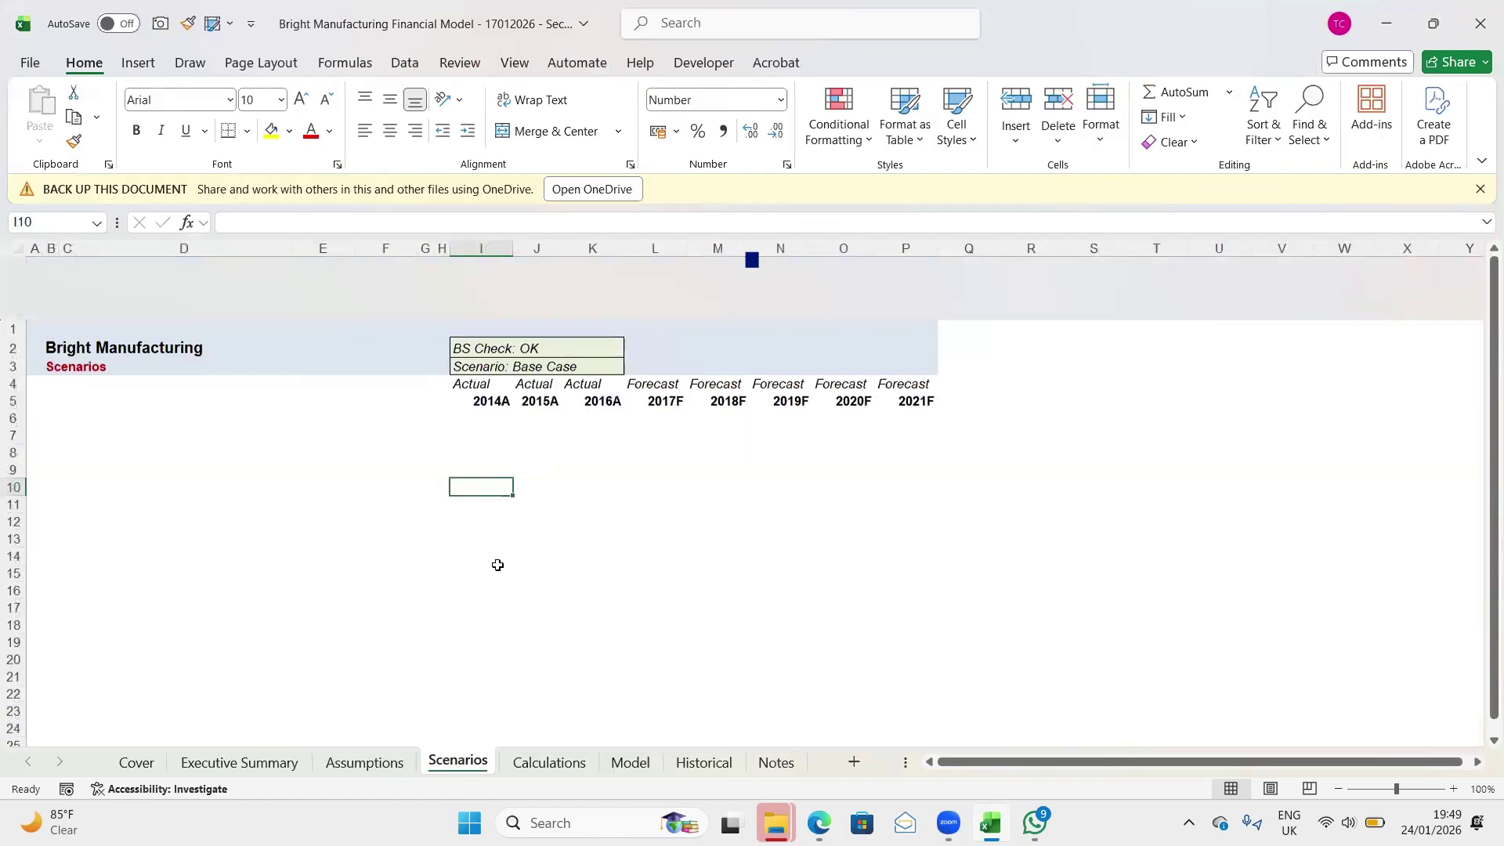
click(789, 769)
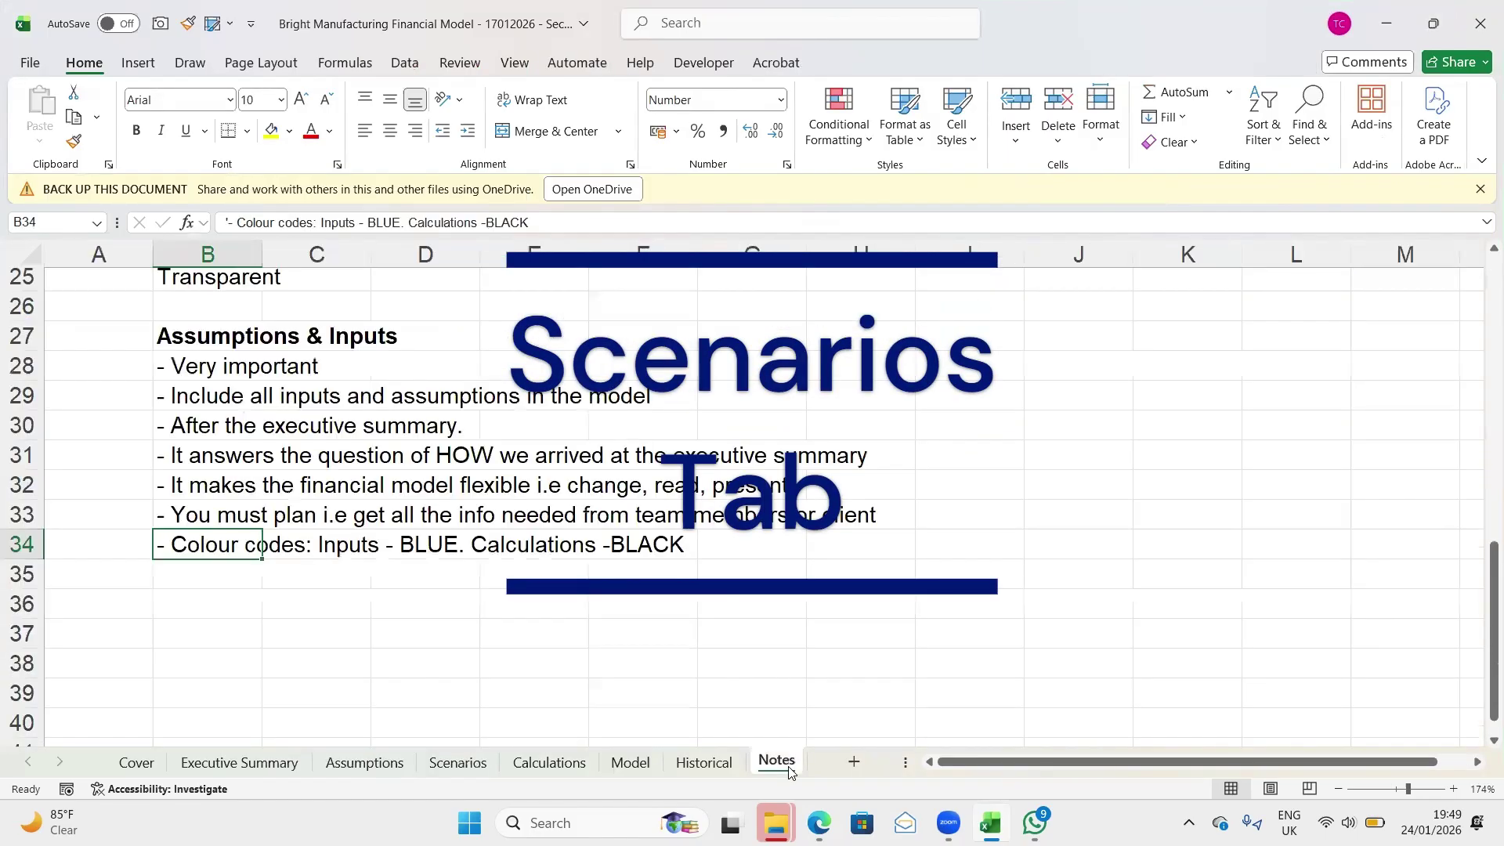
Add the bold heading "Scenarios Tab" in B36, below the Assumptions & Inputs notes
click(21, 335)
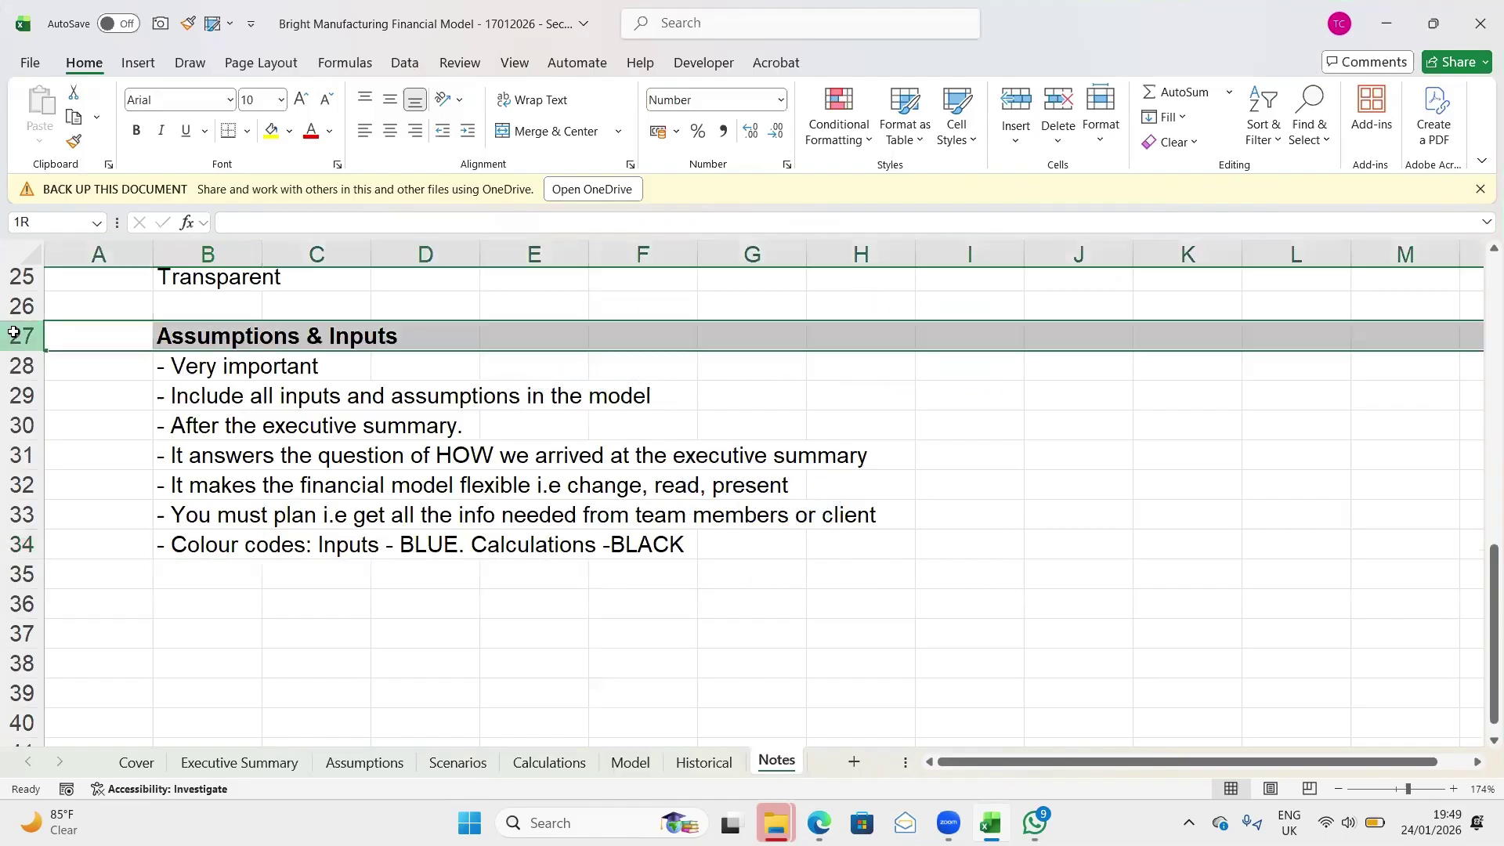
click(179, 600)
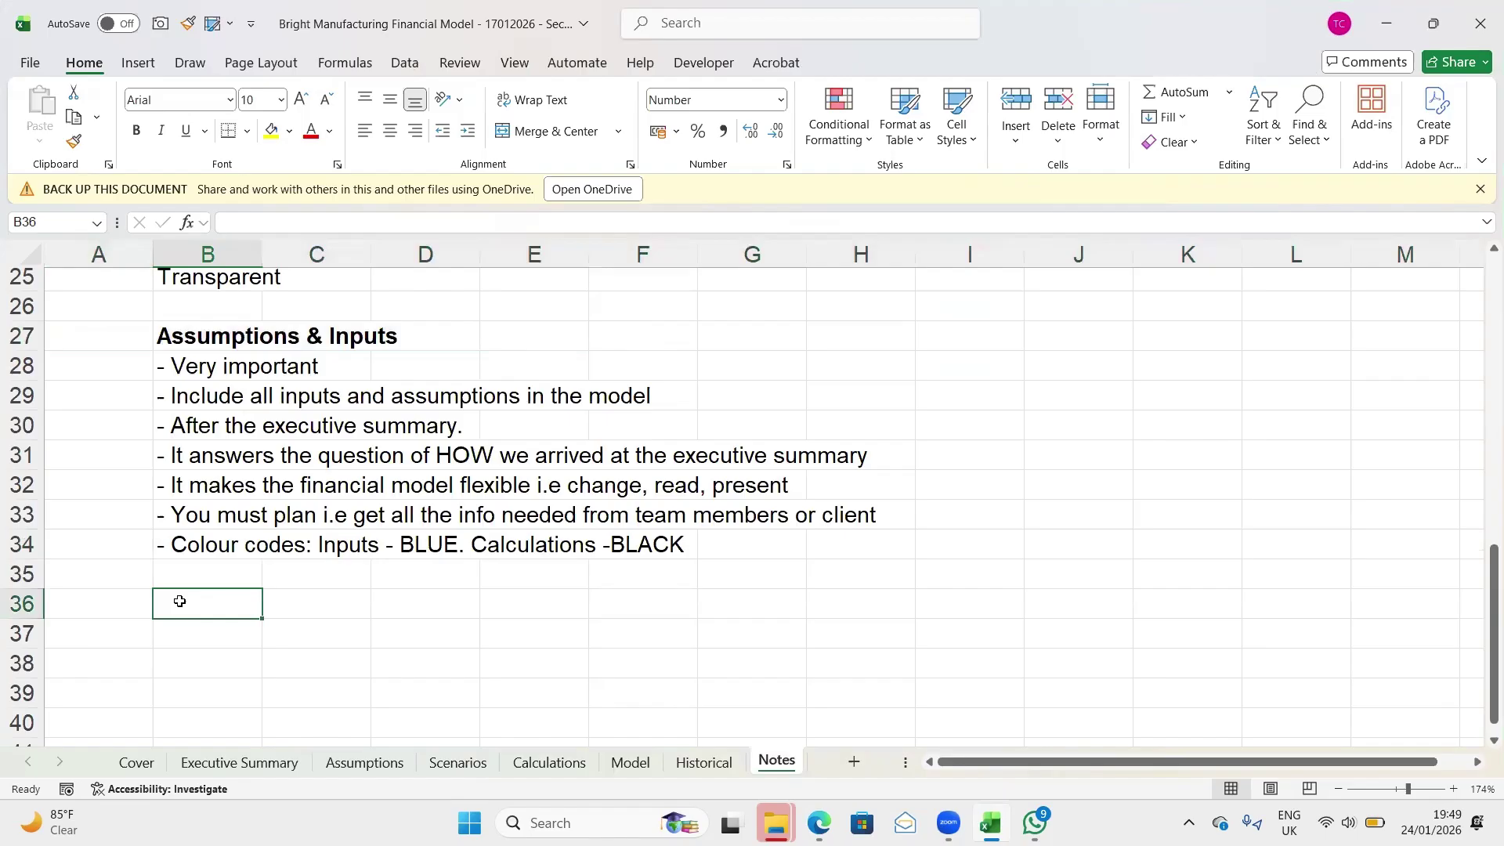
text(Scenarios )
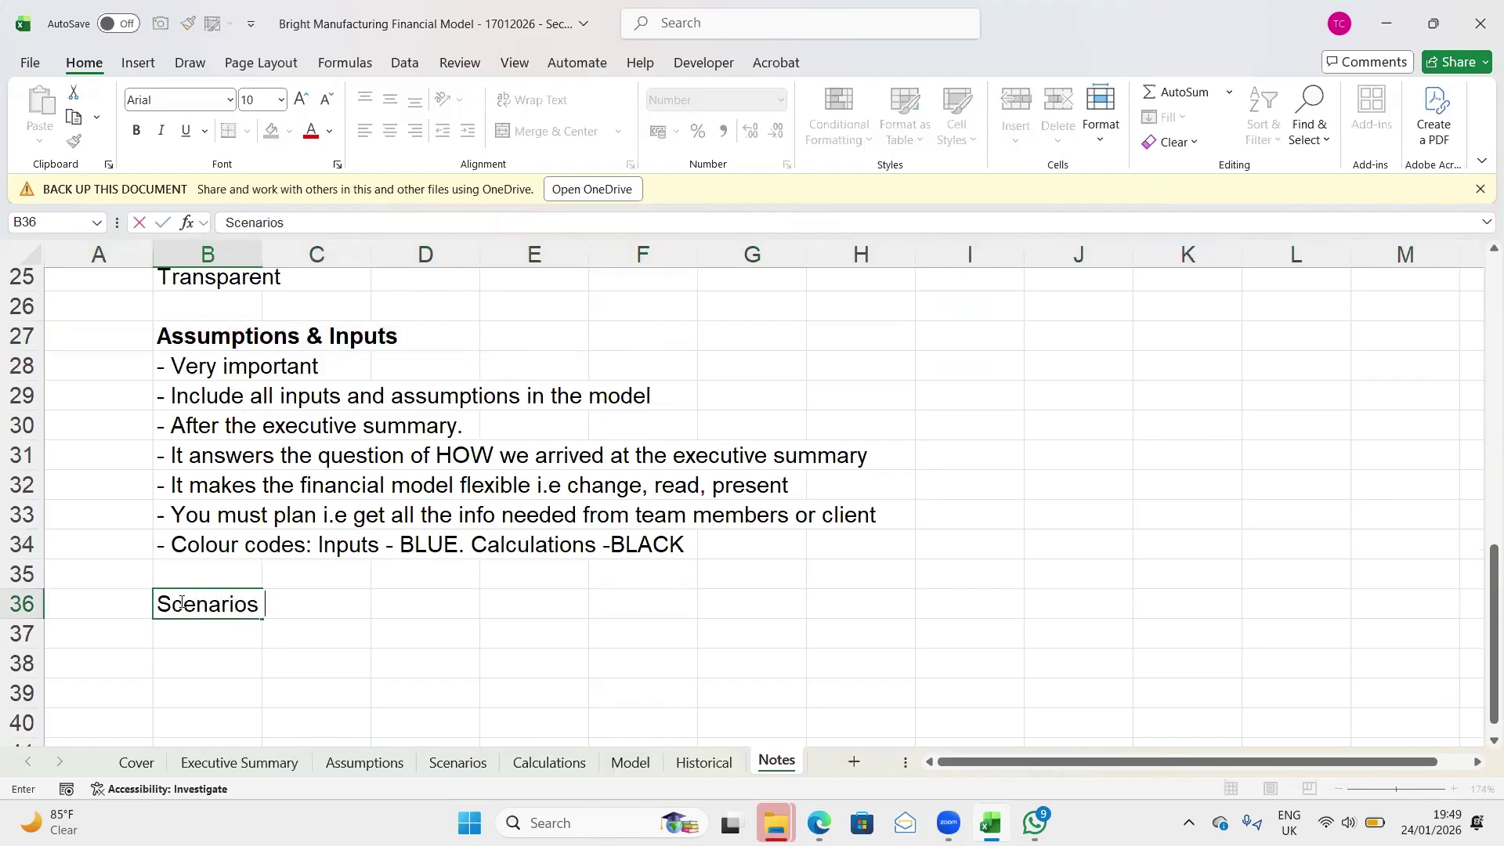
text(Tab)
key(Return)
click(180, 602)
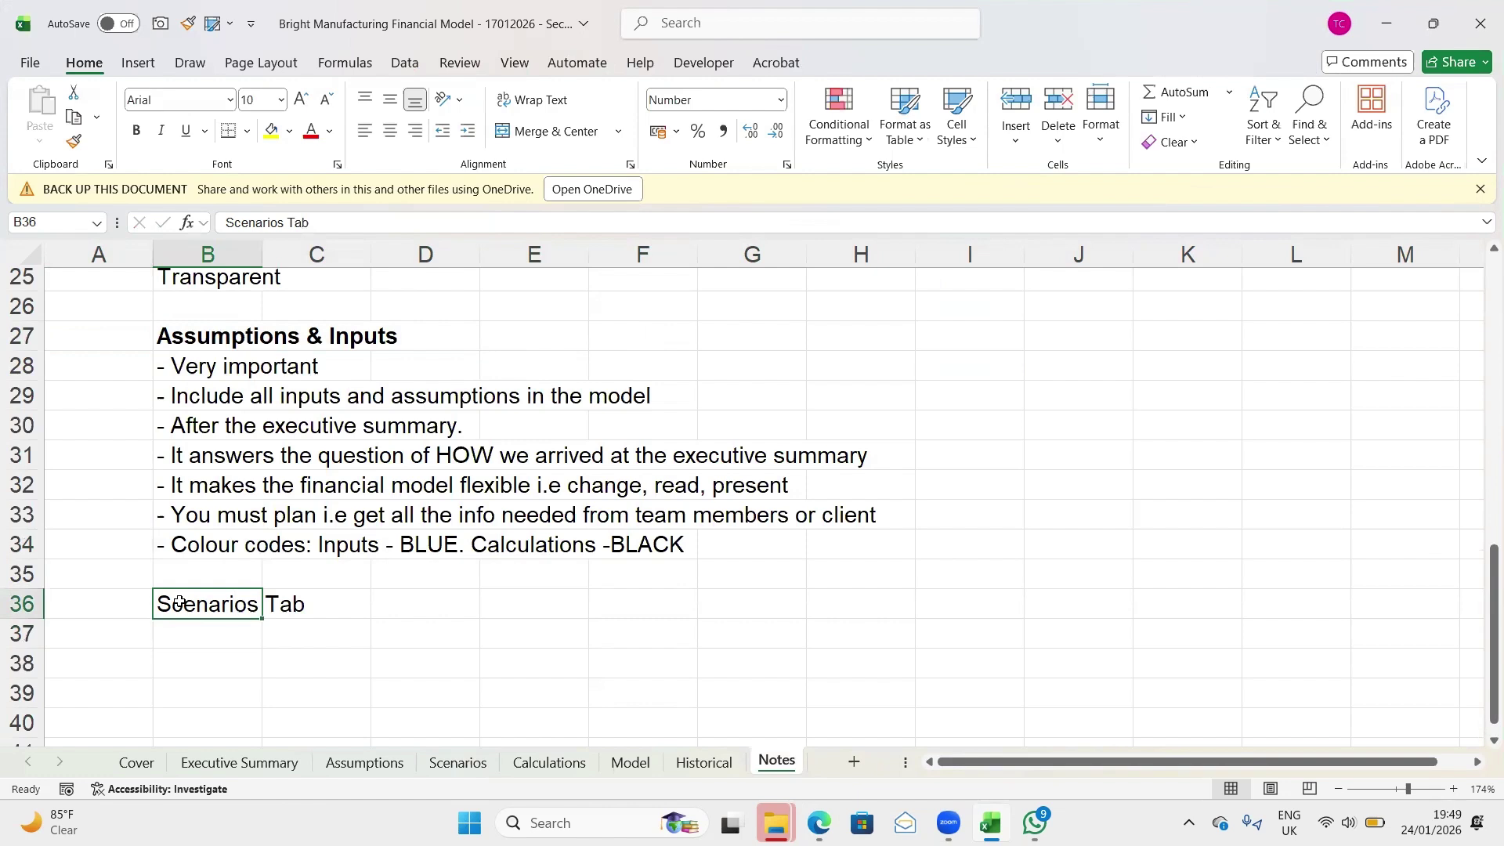
key(ctrl+b)
key(Return)
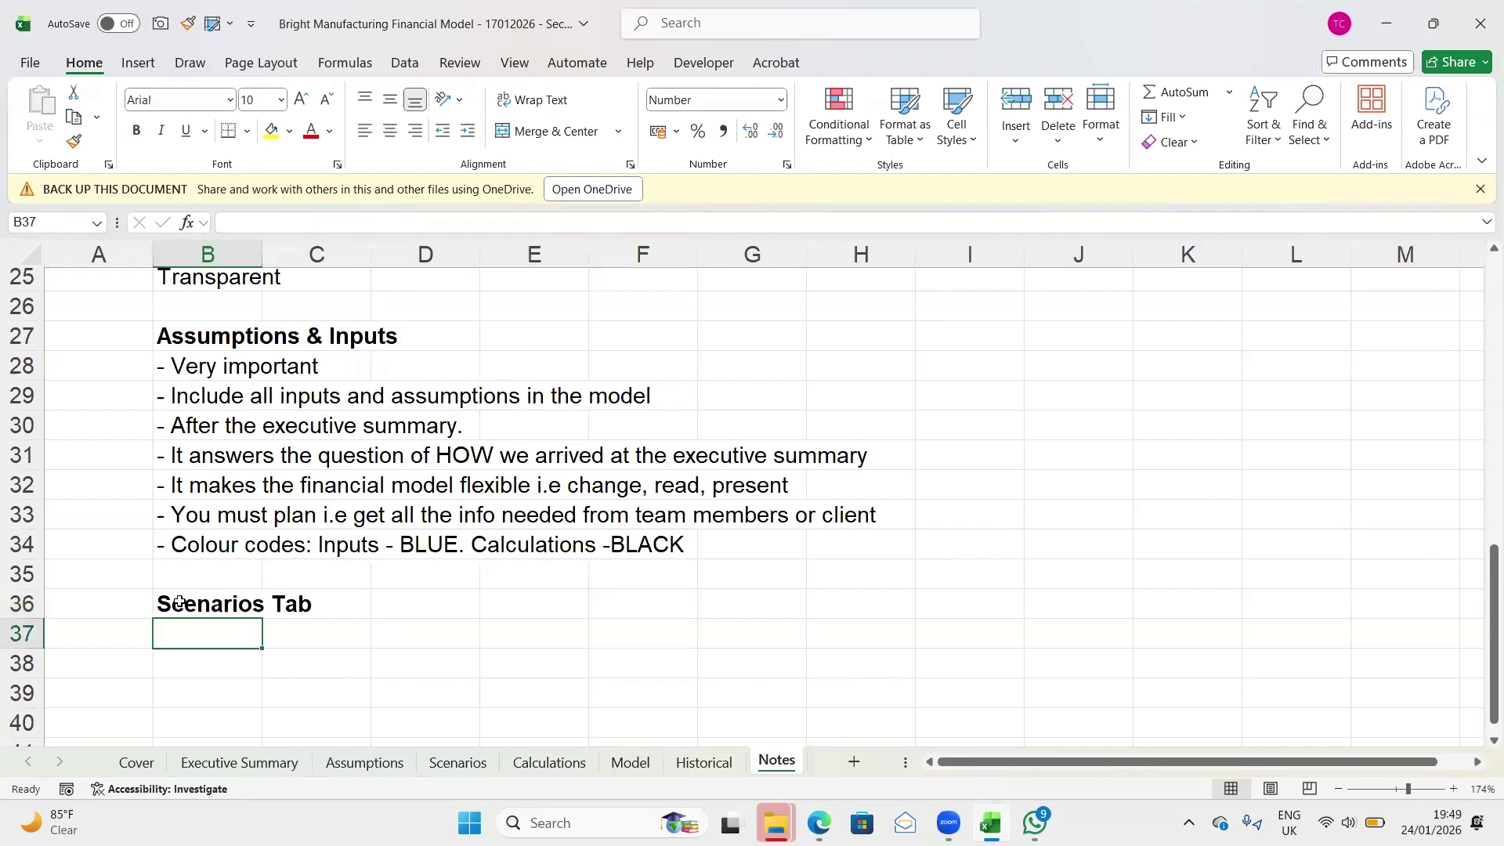
Enter the note "- Very important, every model should have it" as text in B37 under the Scenarios Tab heading
text(-)
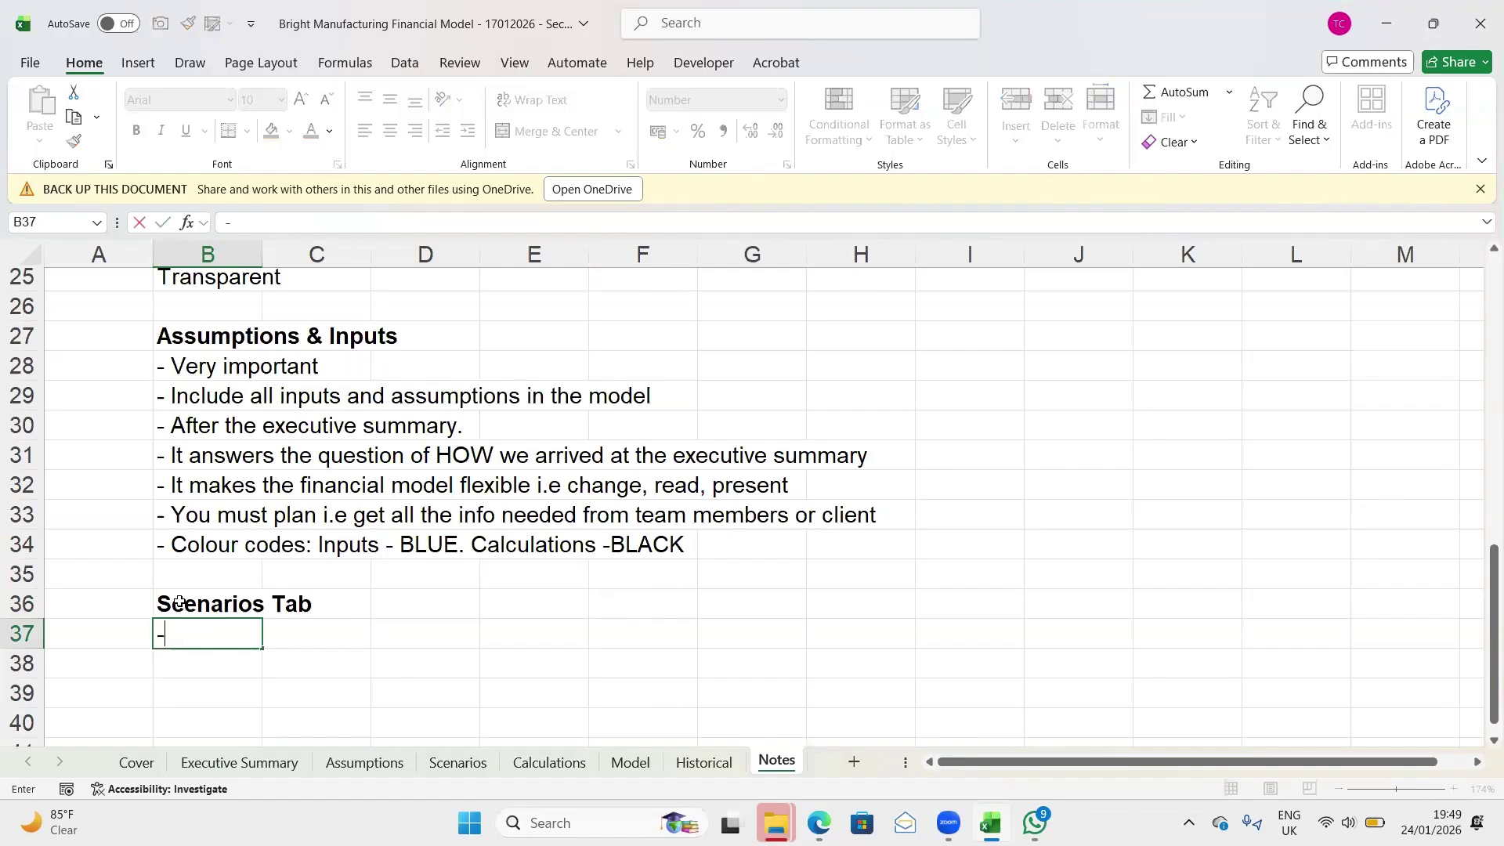
key(BackSpace)
text('-)
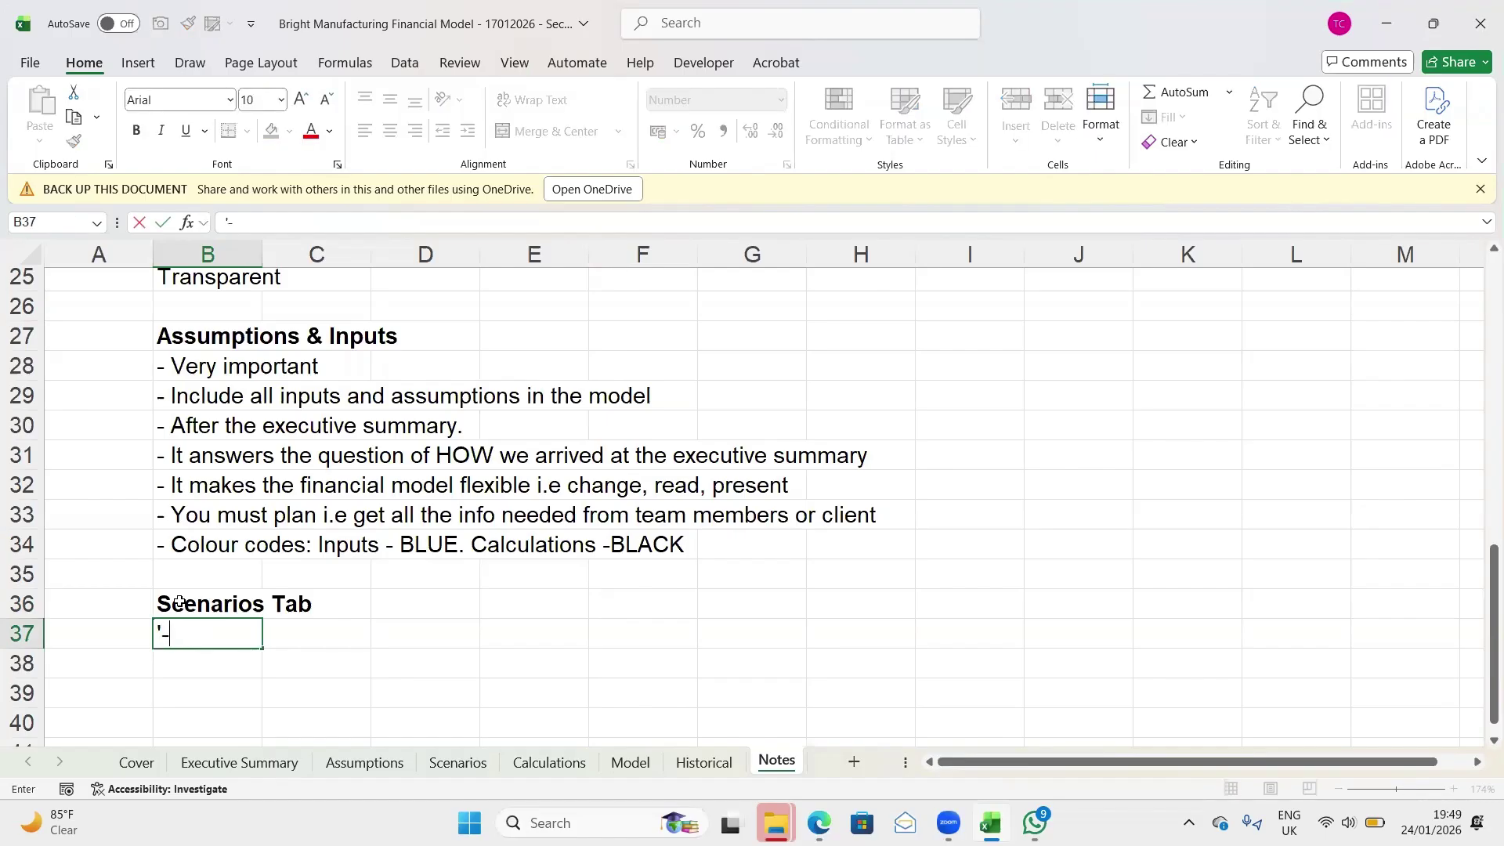
text( Very important)
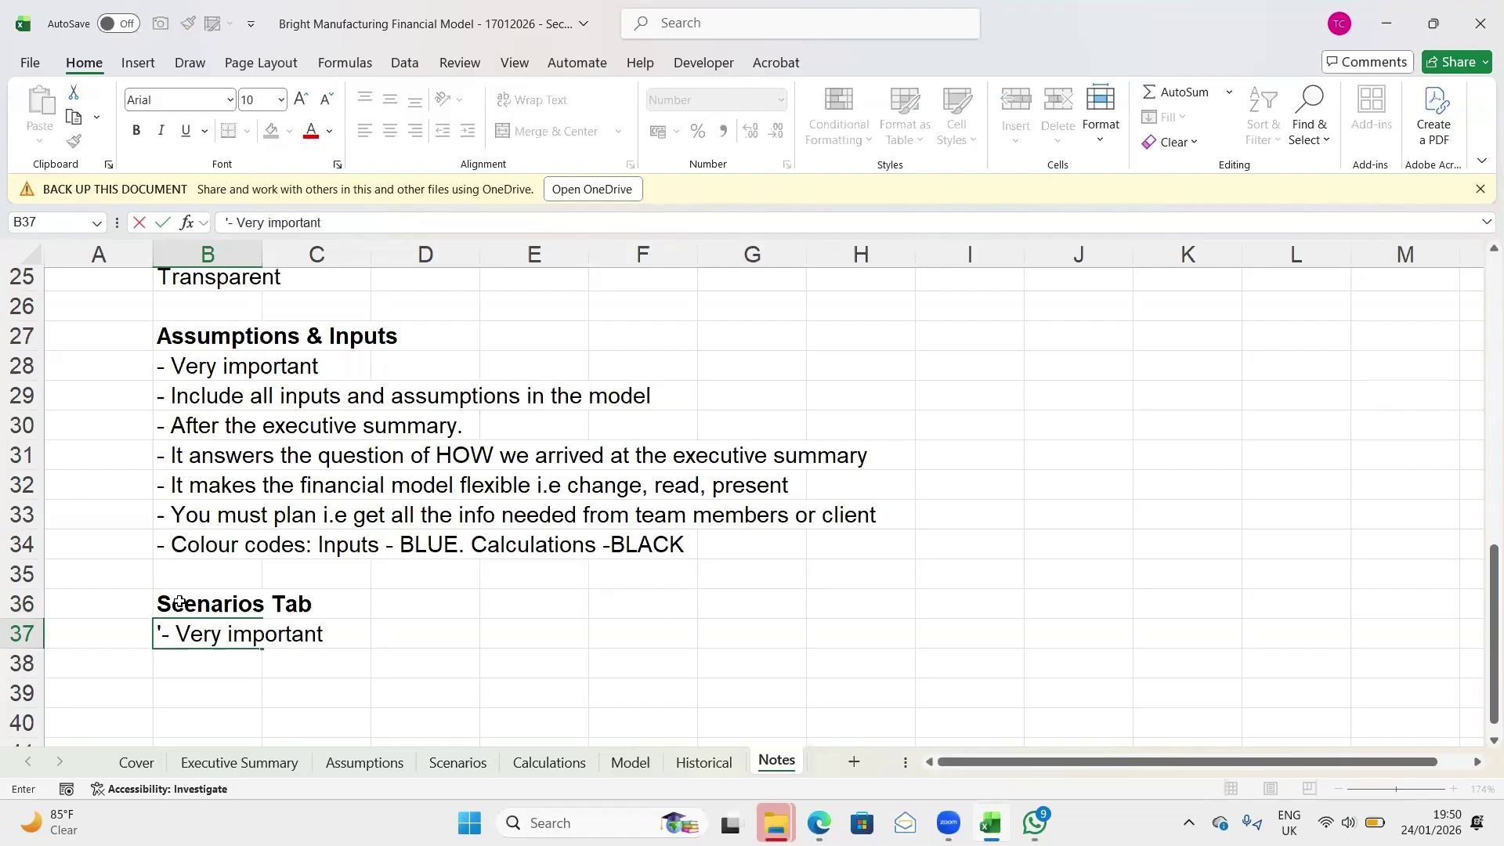
text(, every model)
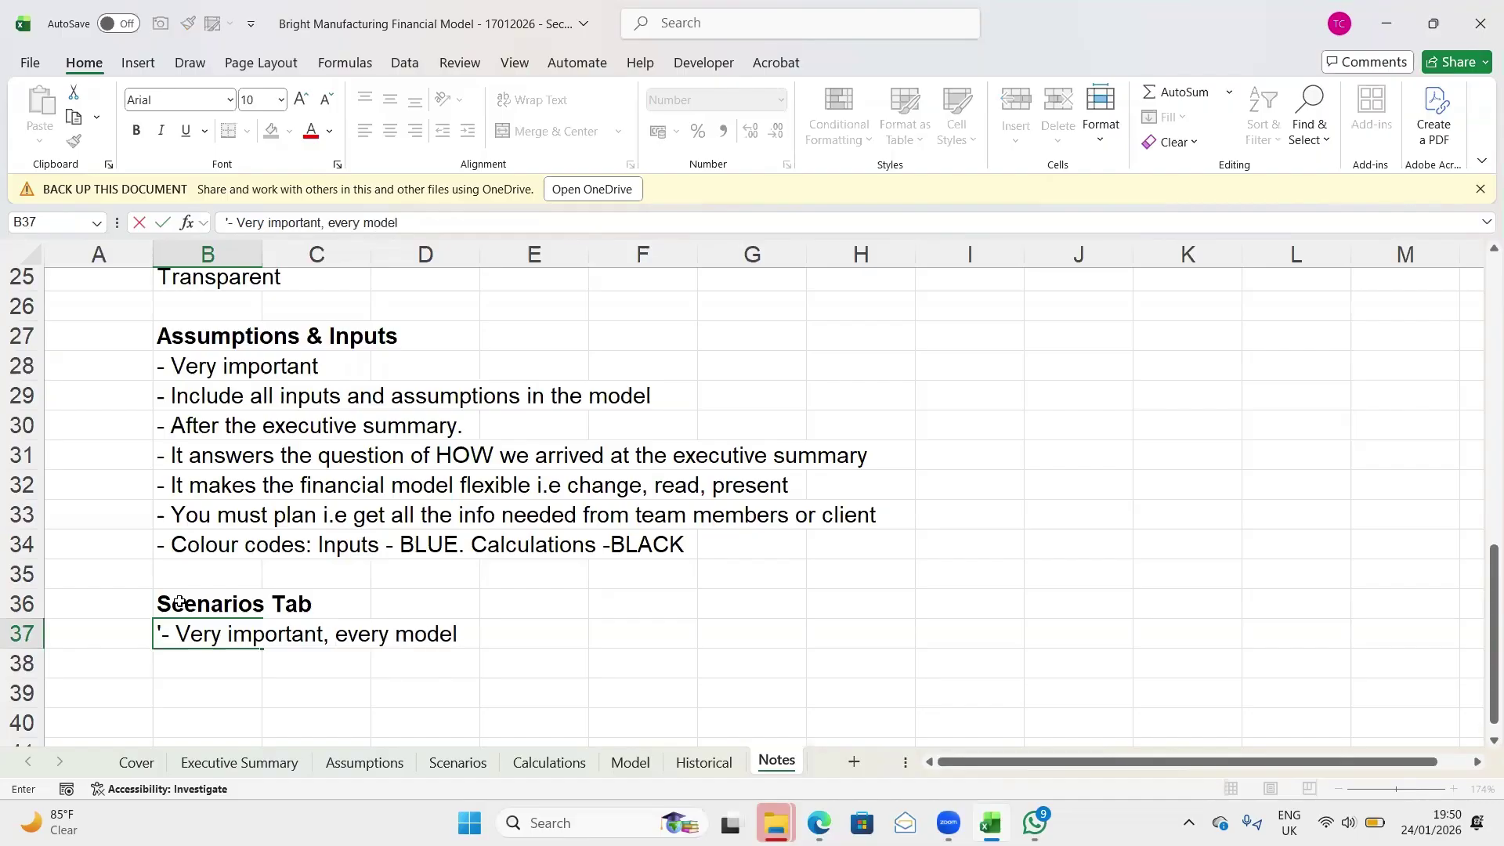
text( should have)
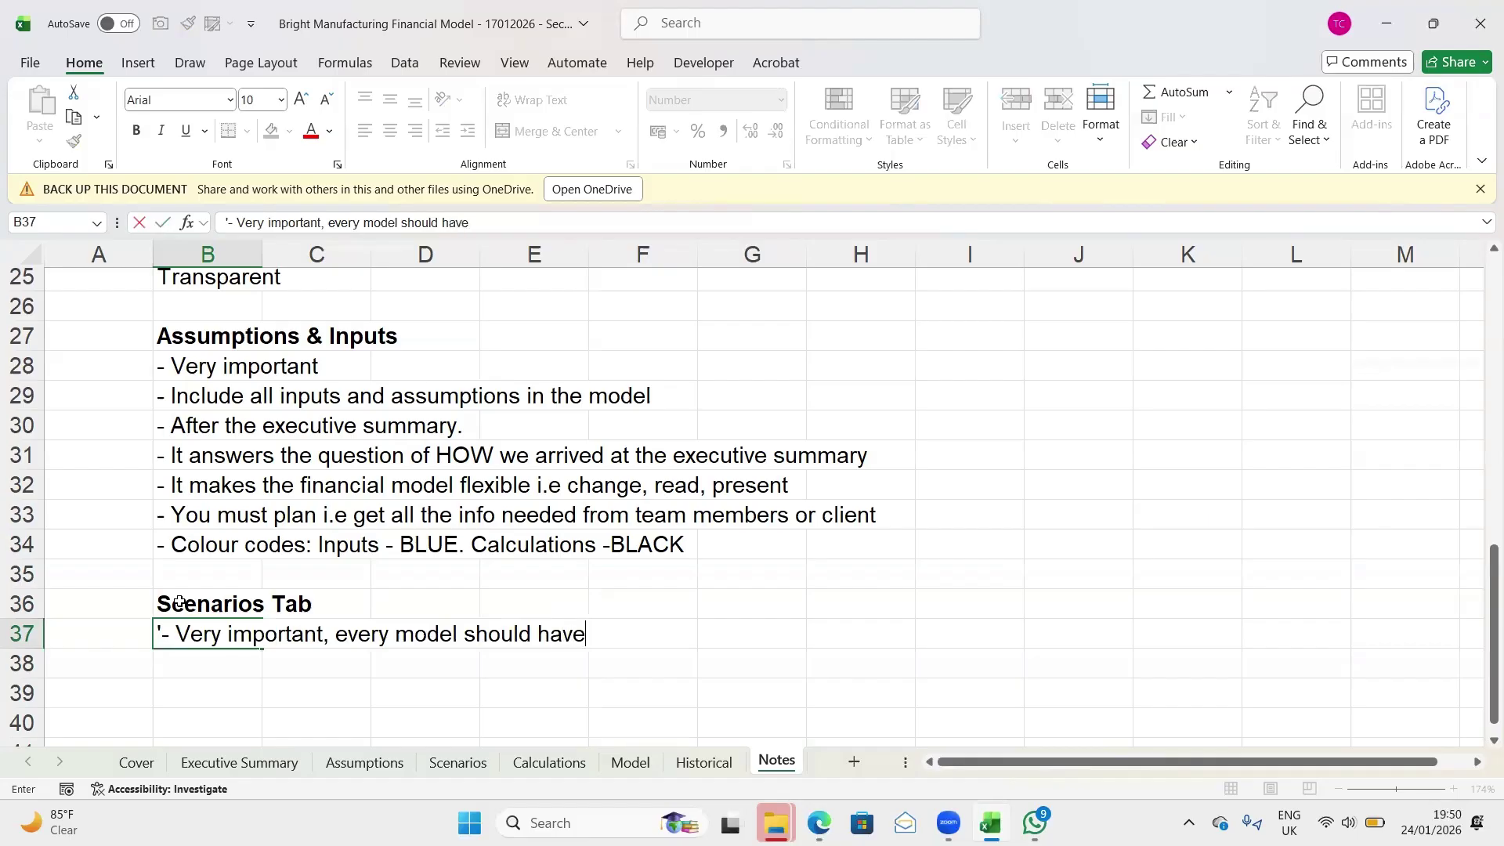
text( it)
key(Return)
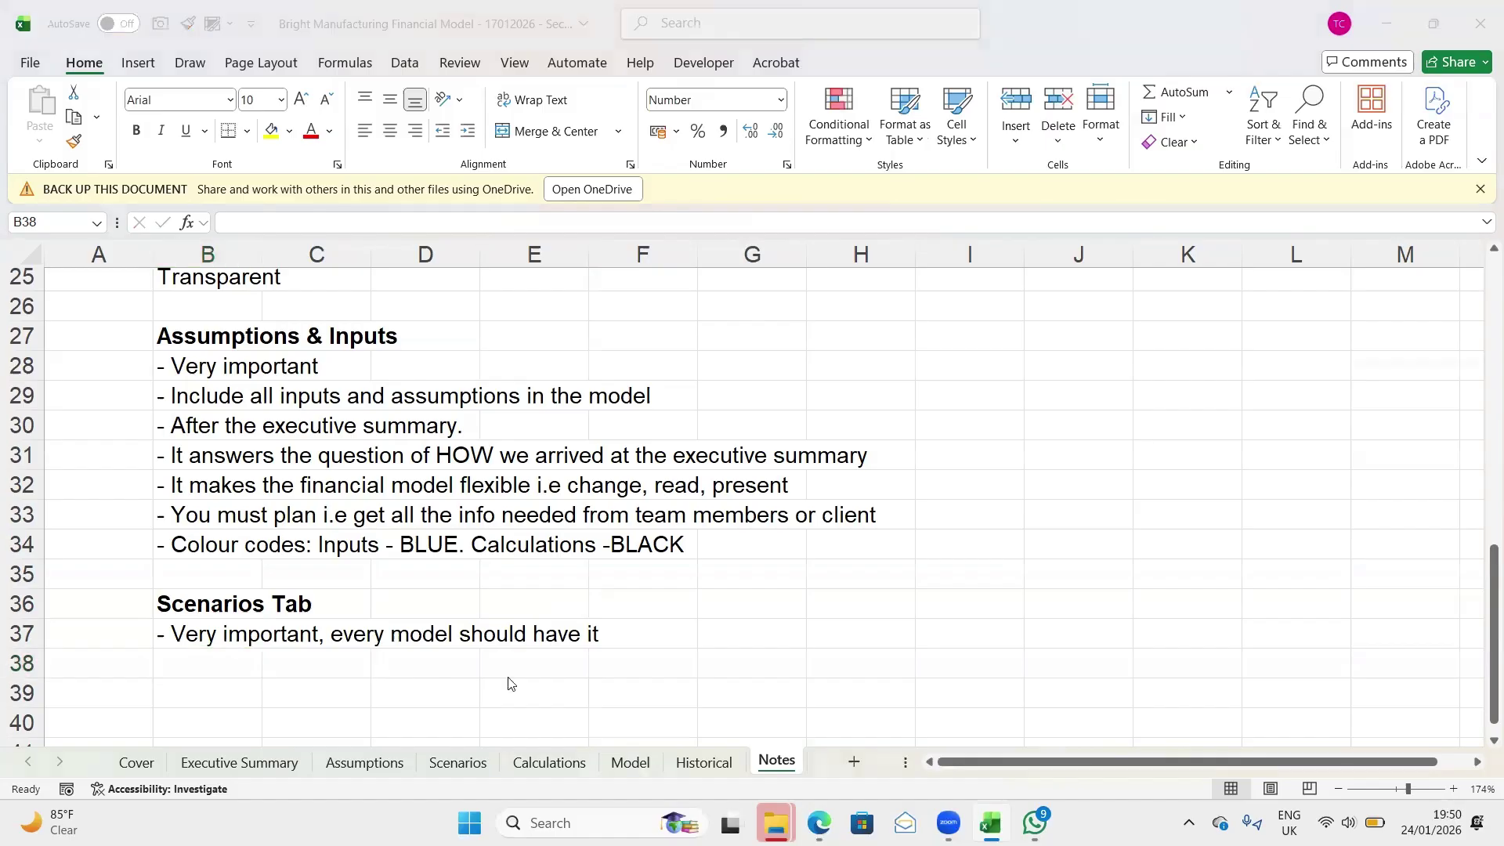
Switch to the Bright Manufacturing PDF in Edge, maximize it and examine the Sales bullet on cyclical sales prices, including the 2017 price
key(alt+Tab)
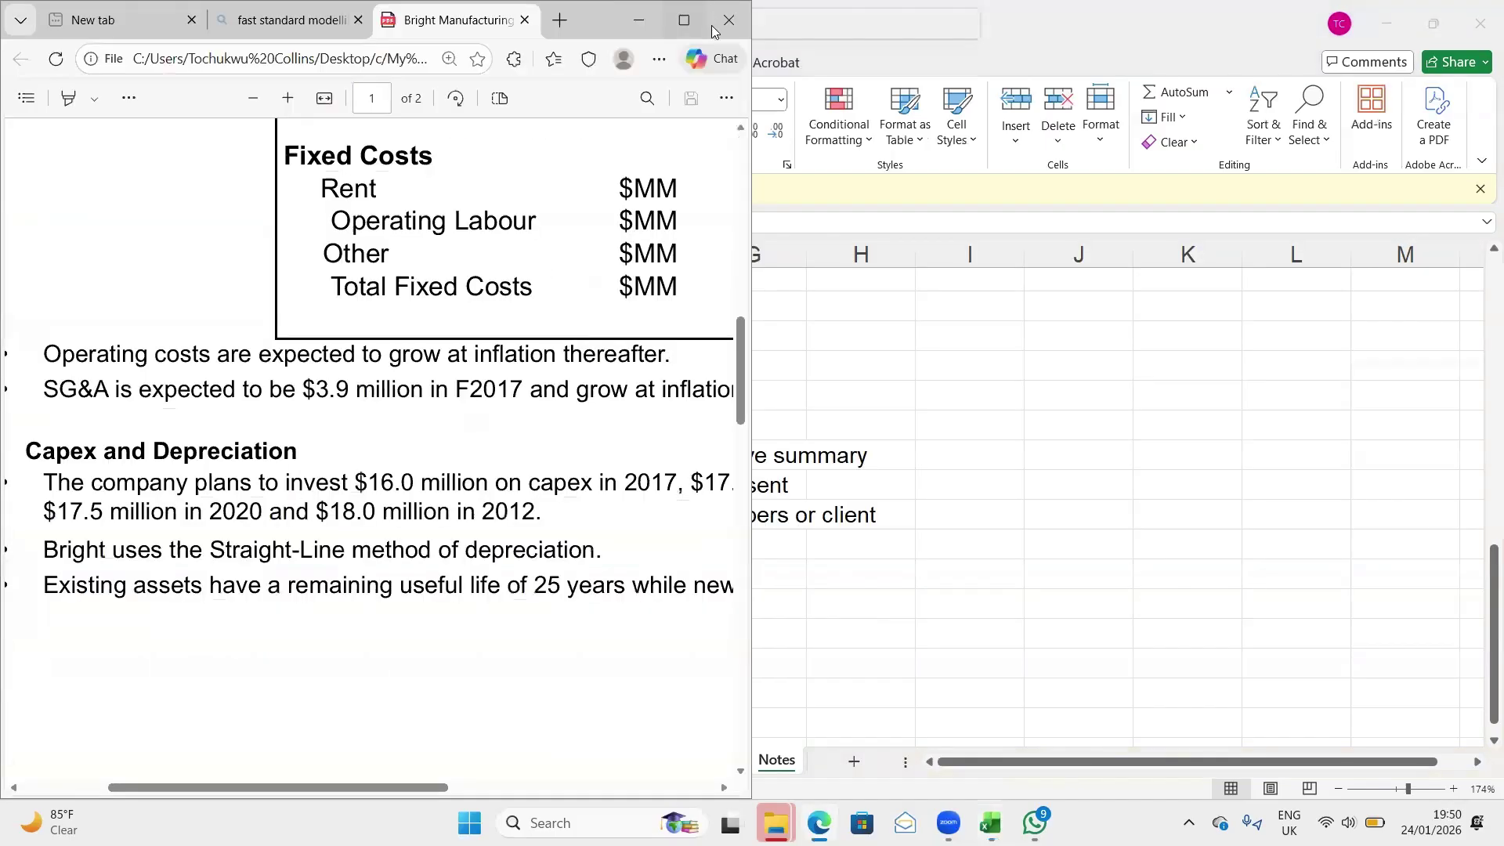
click(684, 19)
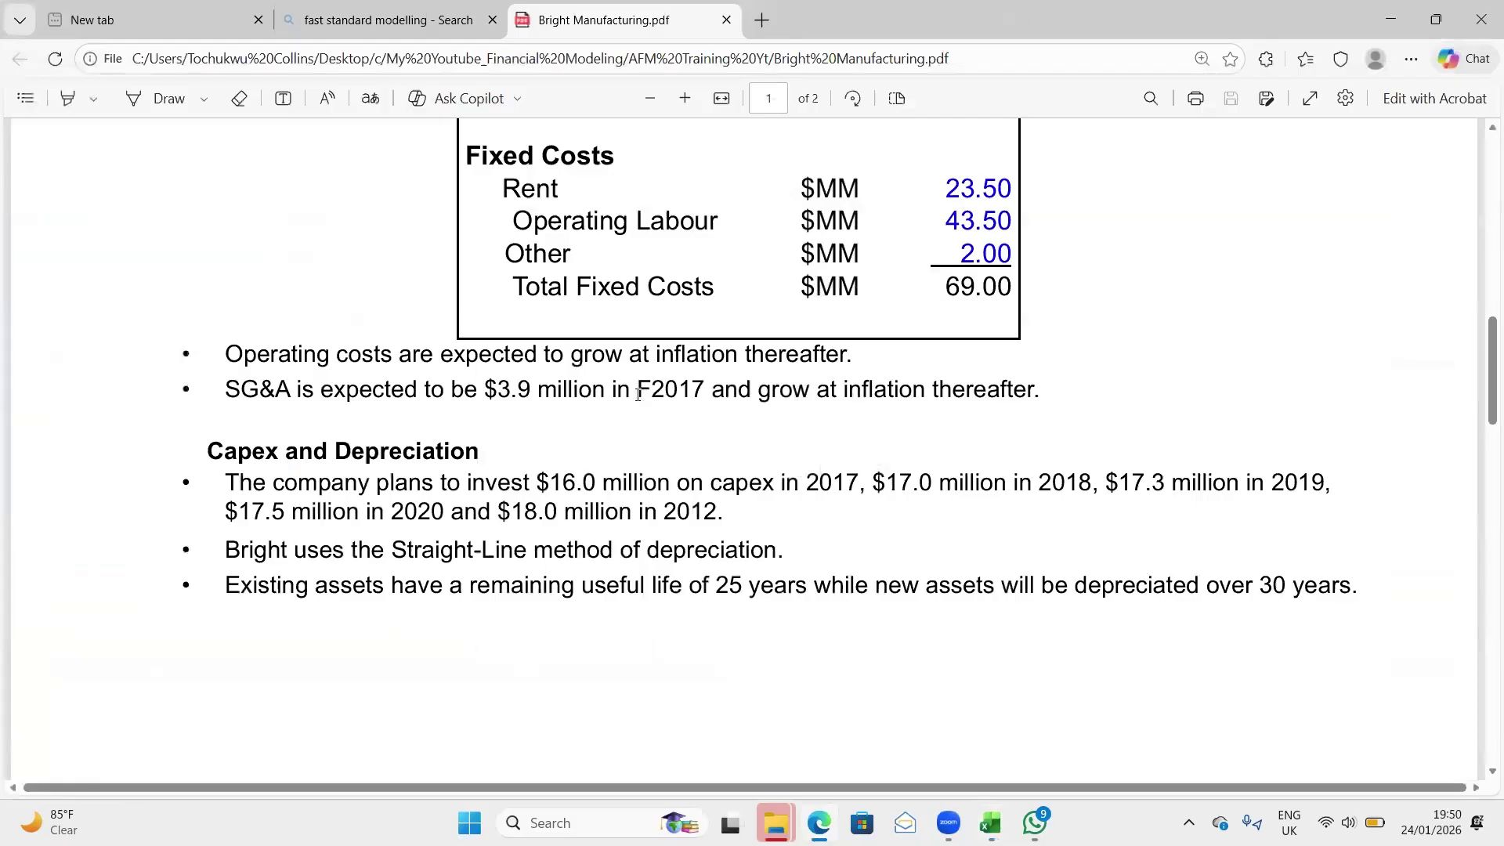
scroll(637, 394, up, 10)
scroll(637, 394, down, 1)
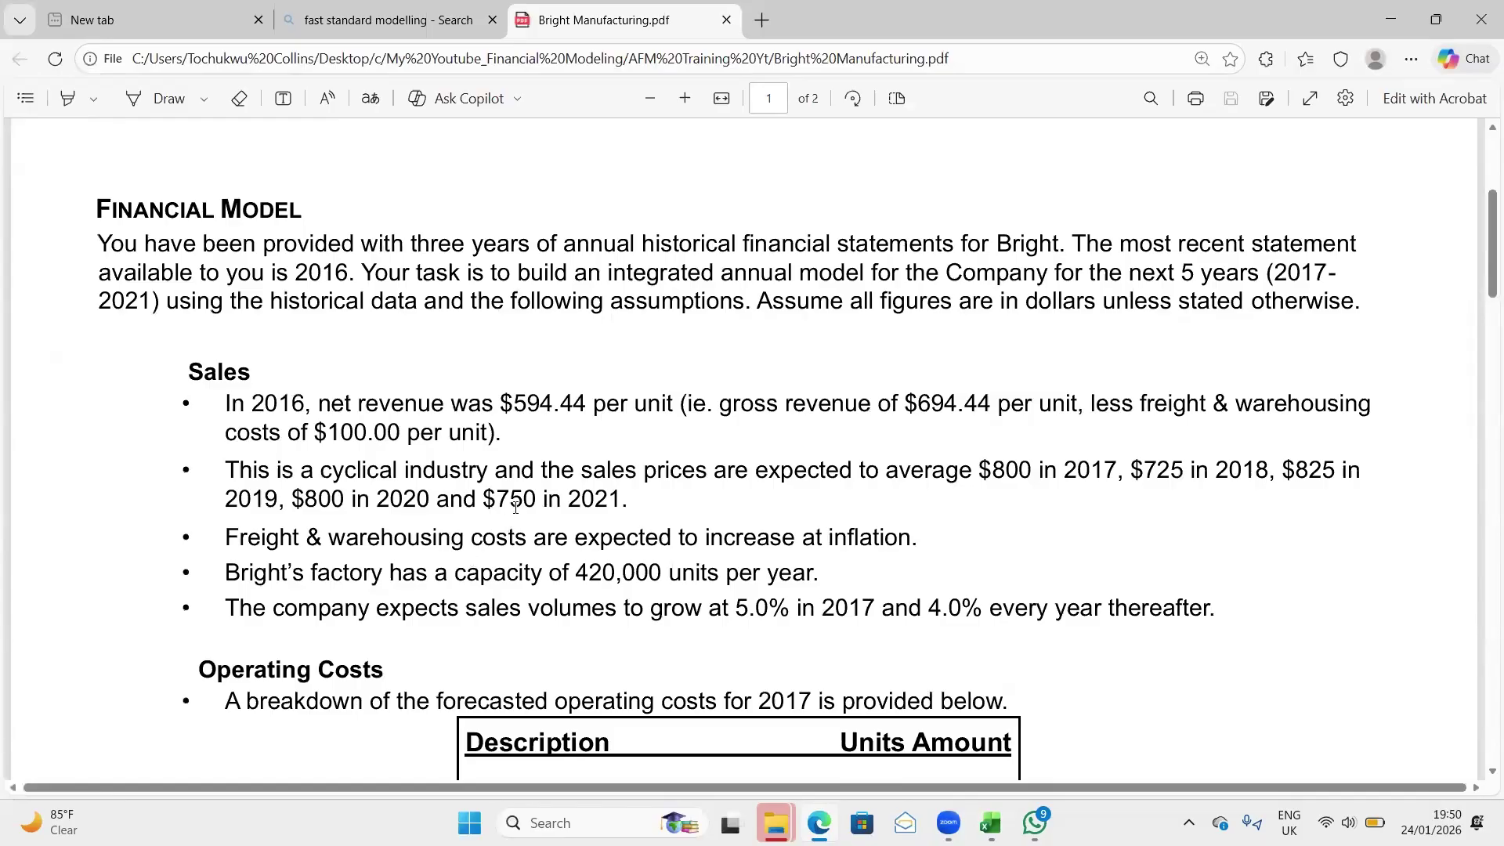
drag(227, 469, 934, 488)
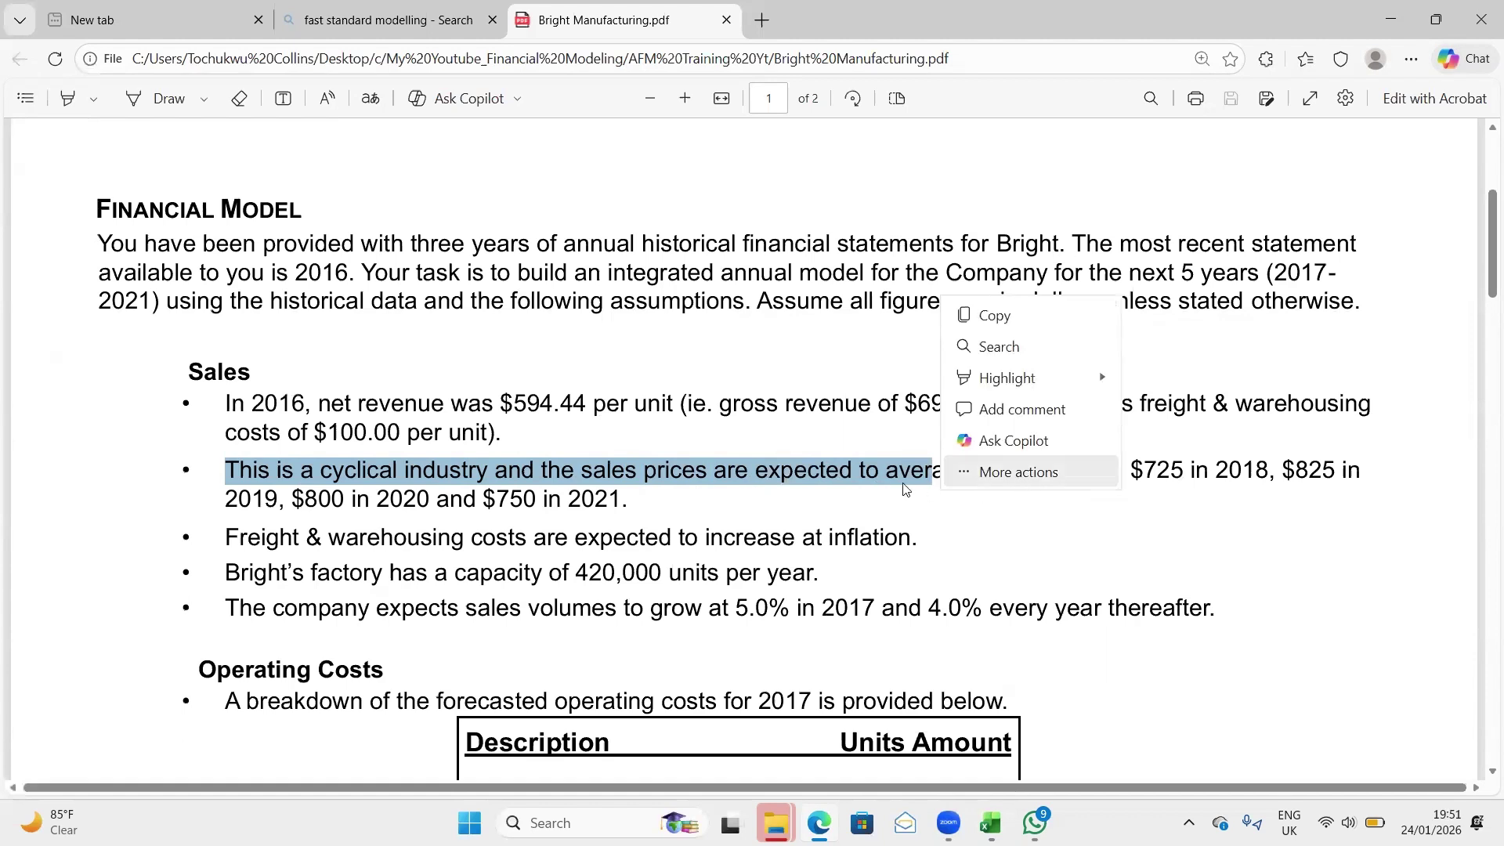
click(897, 469)
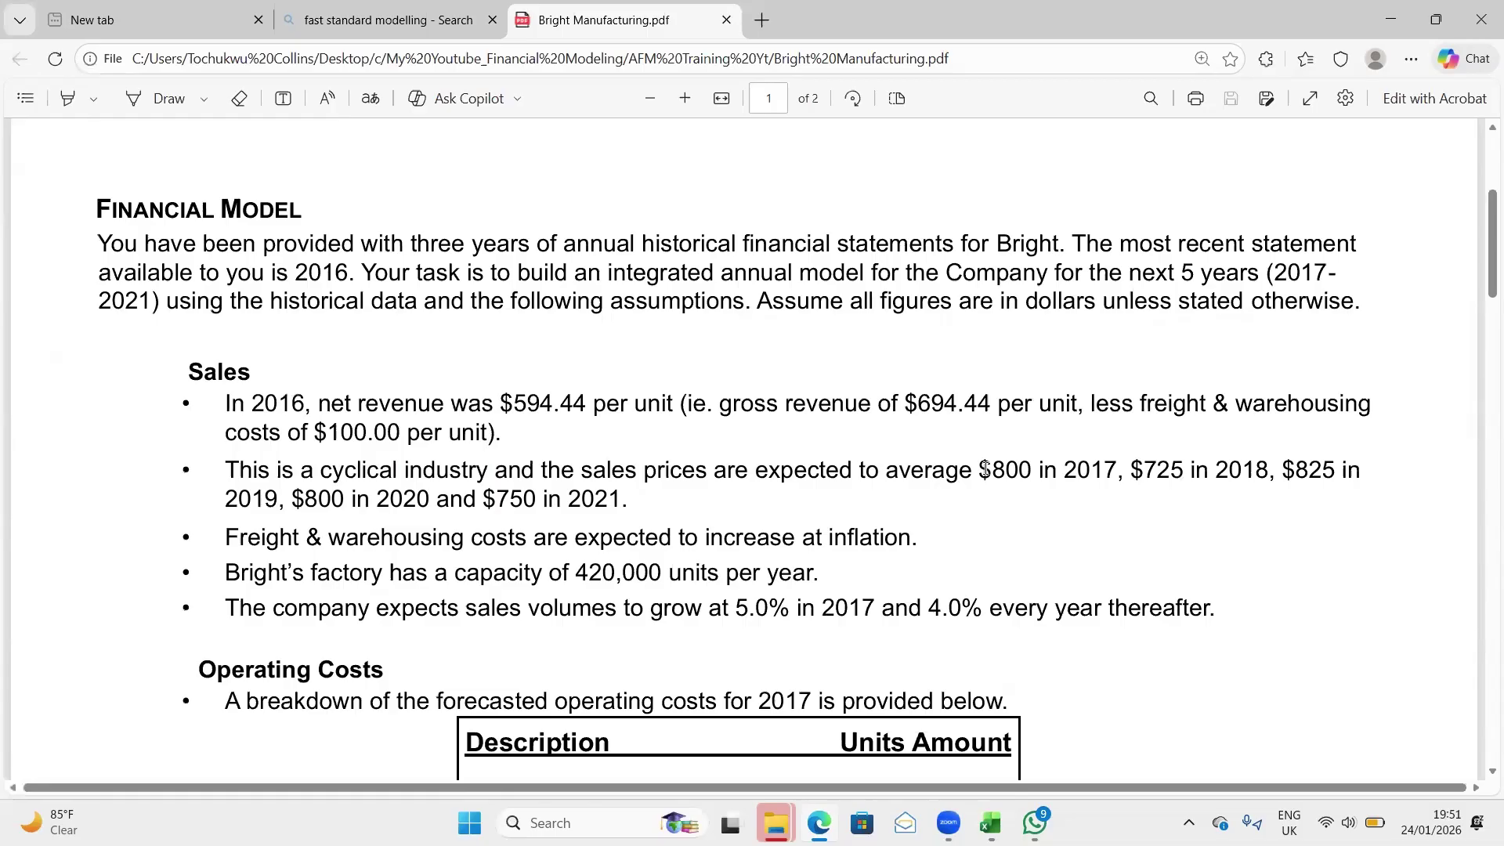
drag(985, 468, 1117, 458)
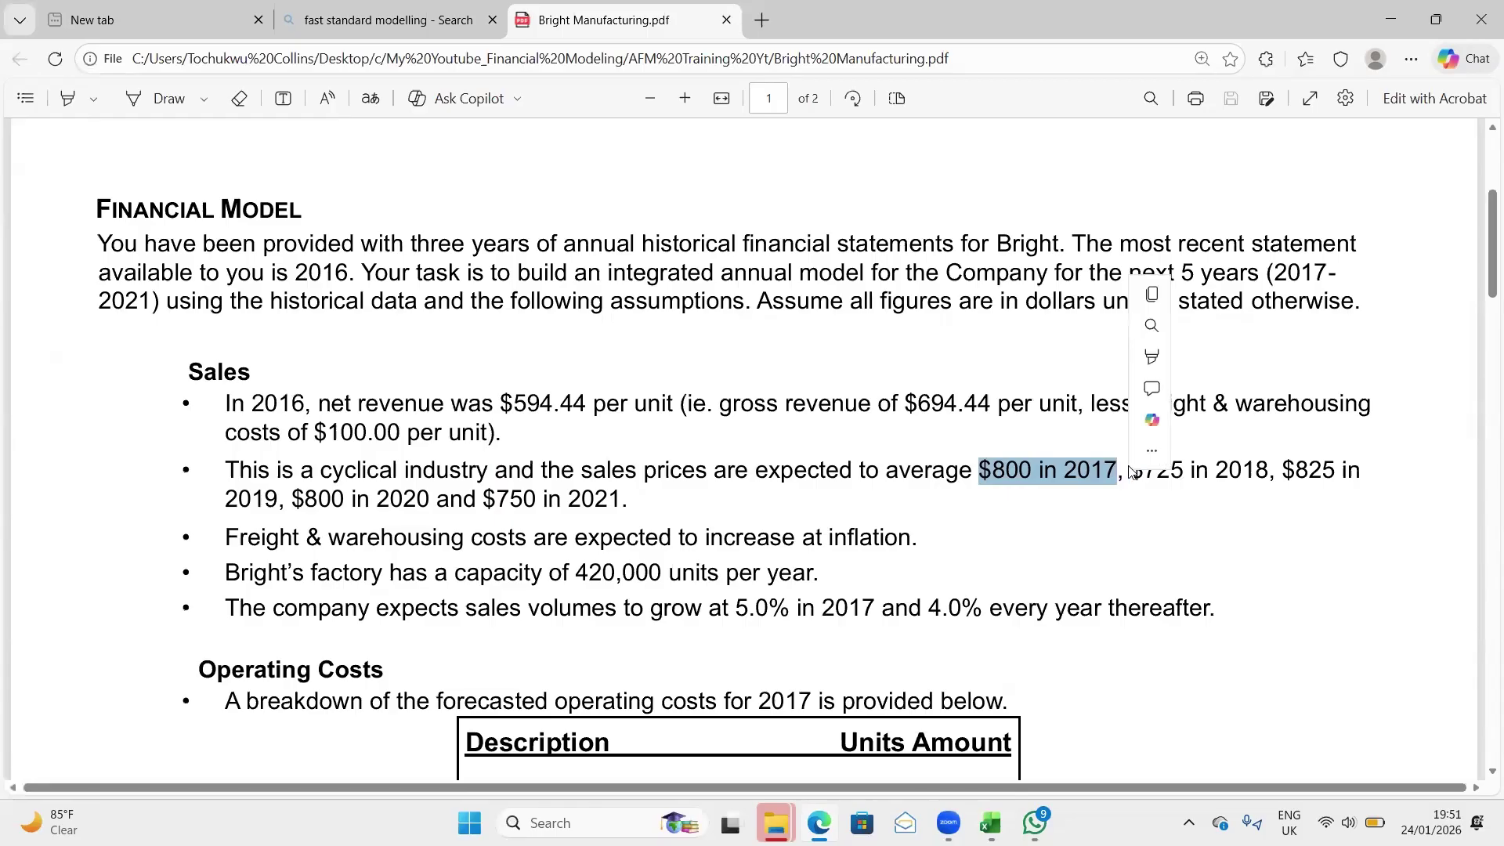
click(1084, 467)
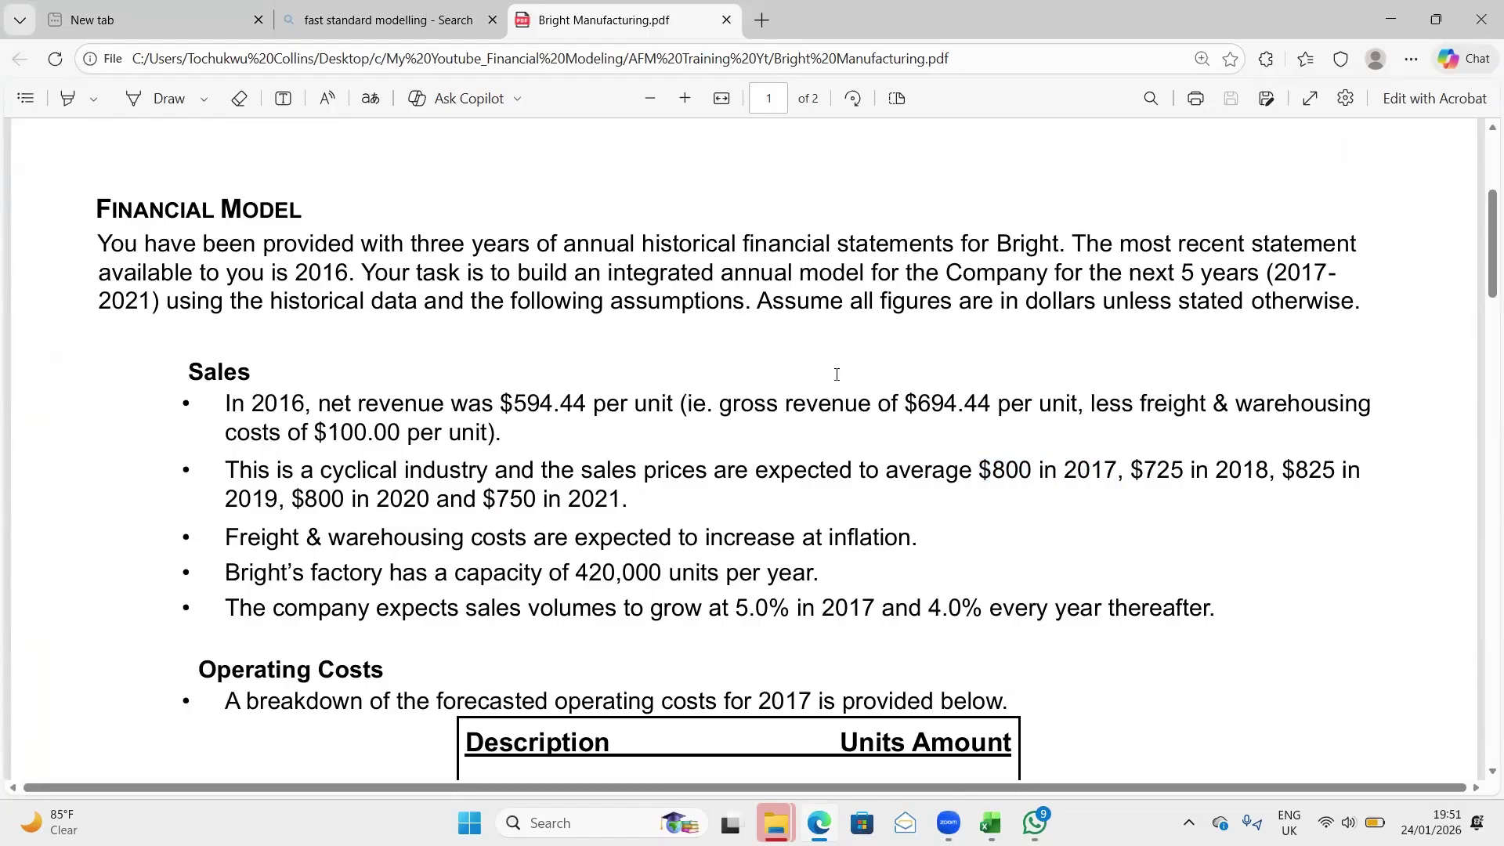
Examine the latest statement year in the Financial Model paragraph against the industry description and 2017-2021 price forecasts under Sales
scroll(836, 373, up, 2)
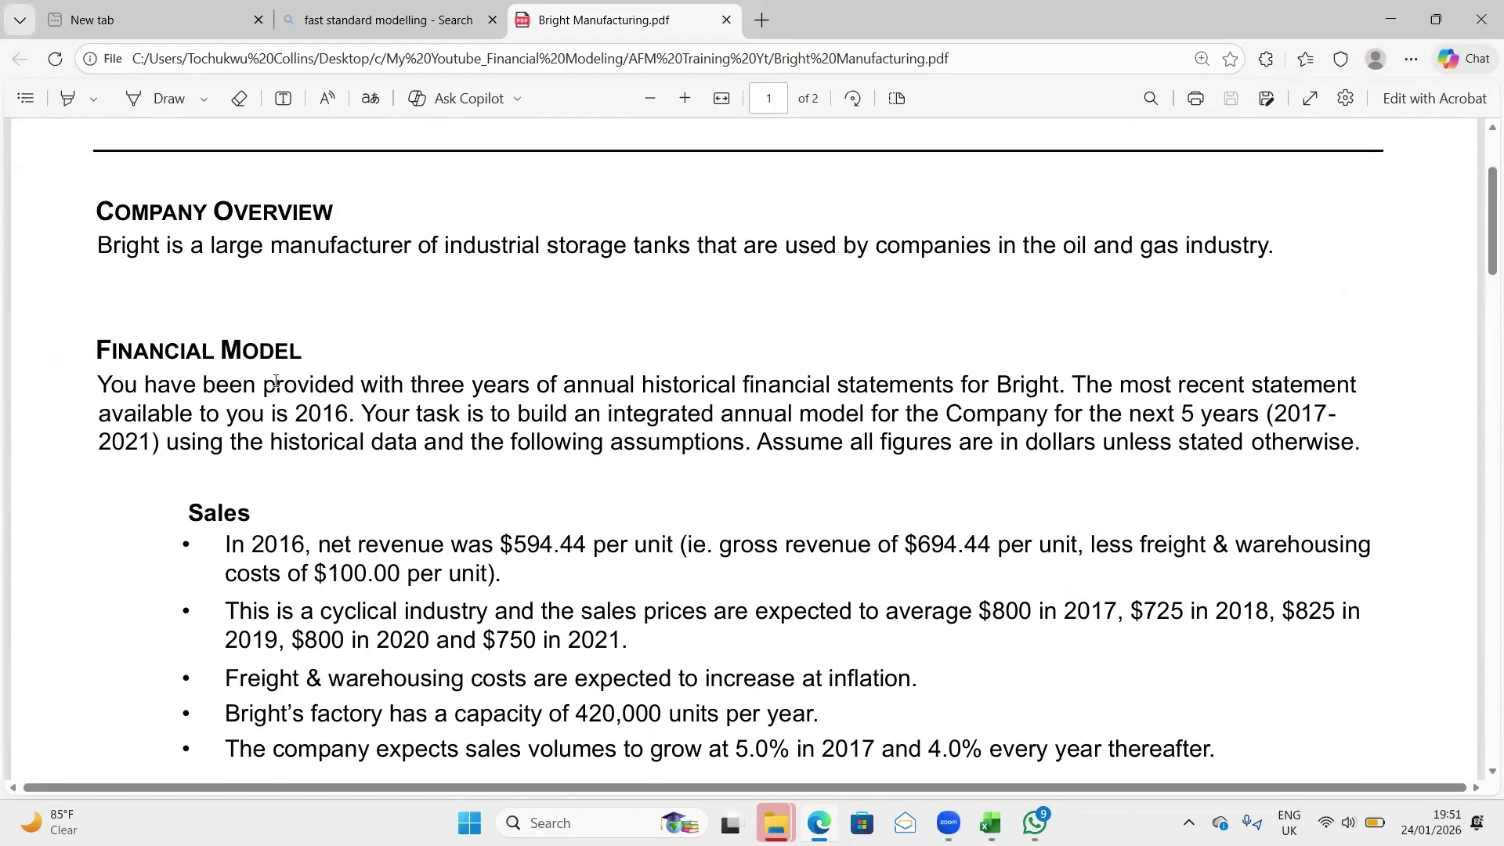
drag(291, 414, 345, 417)
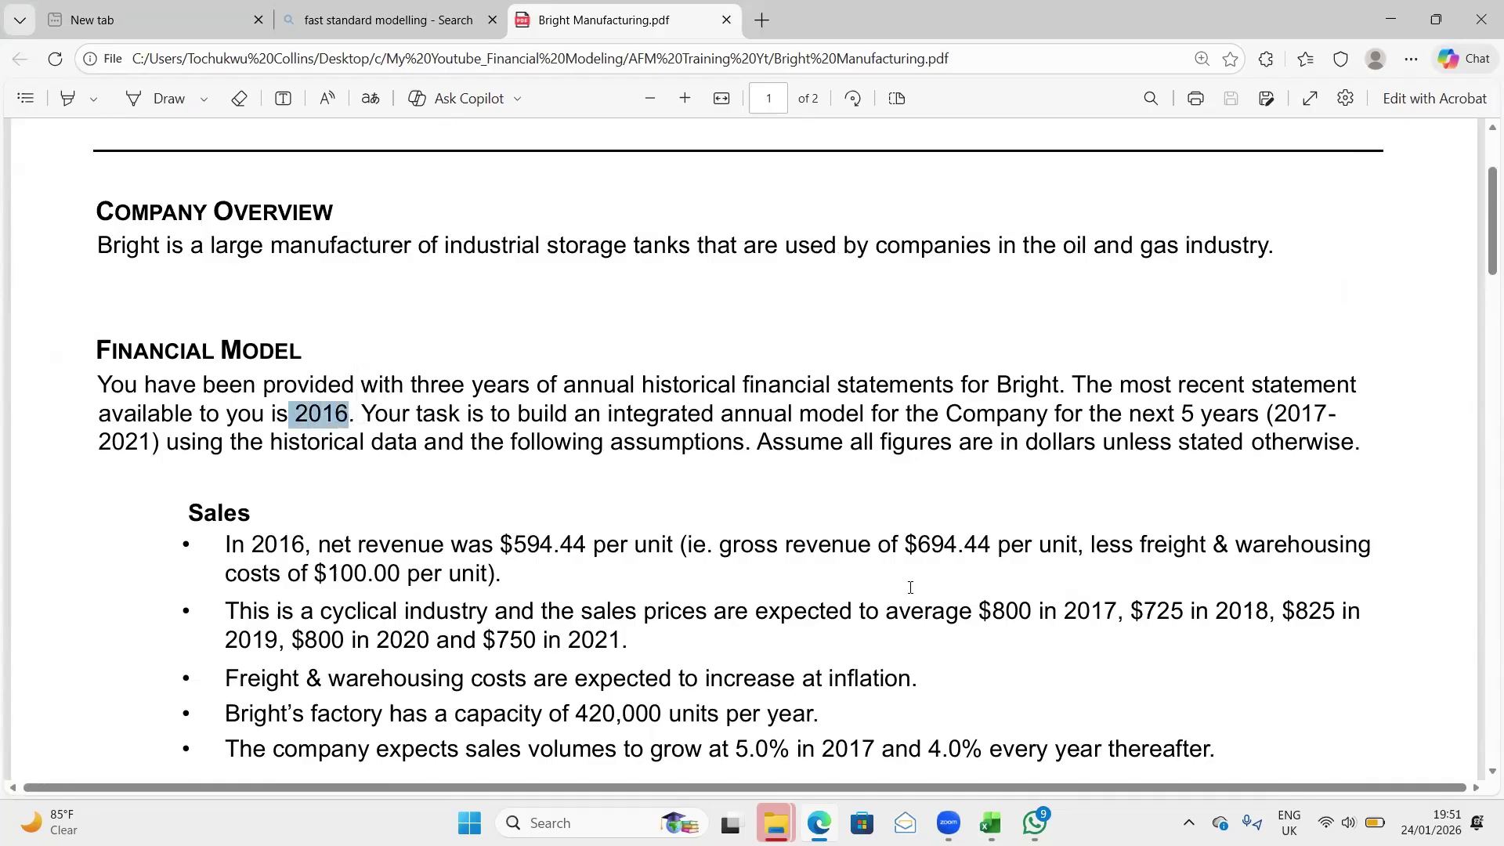
drag(1065, 610, 624, 633)
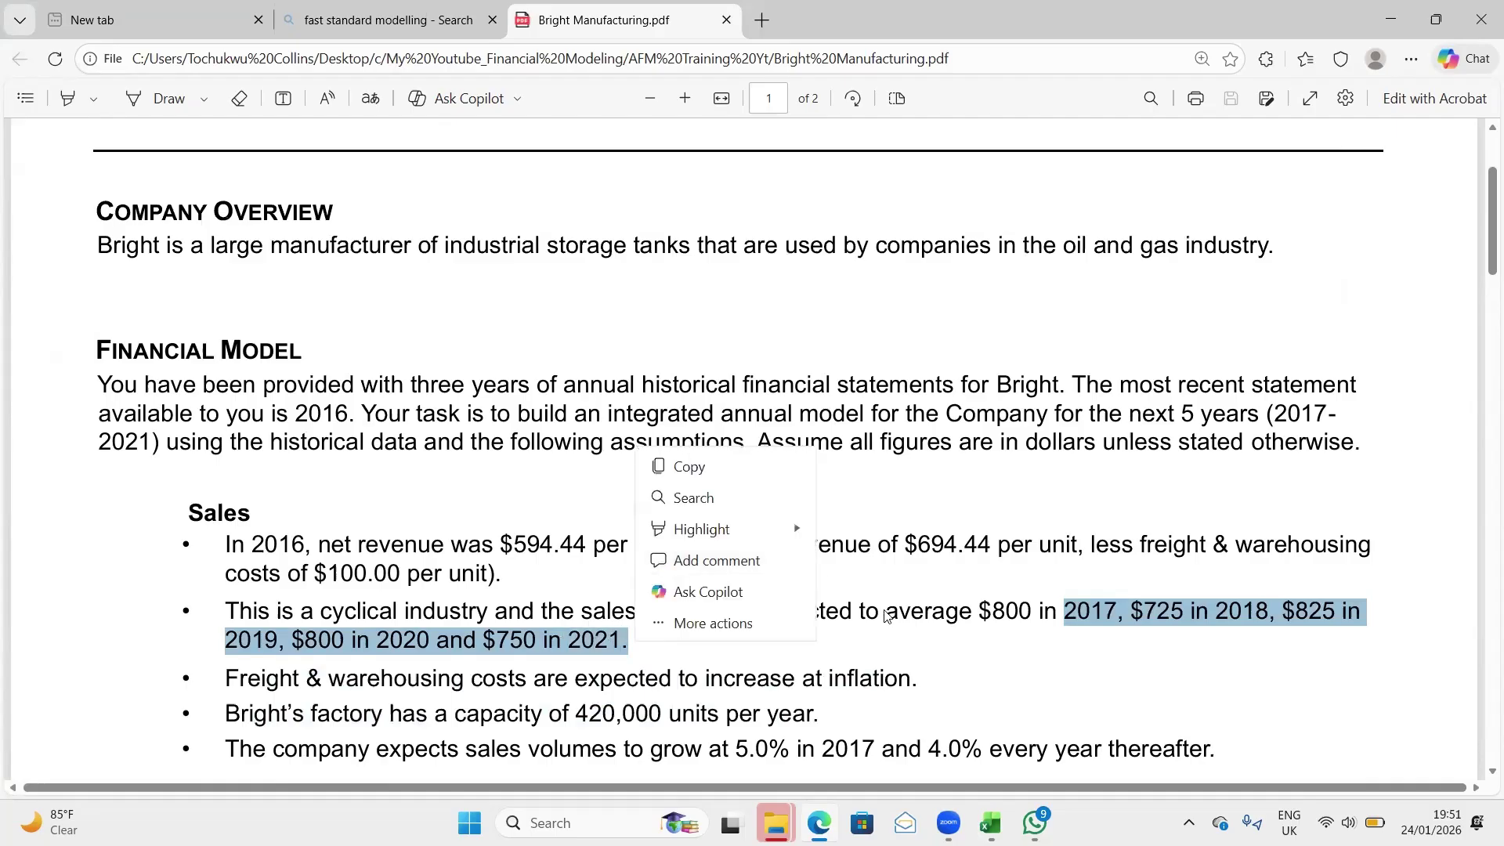
click(934, 614)
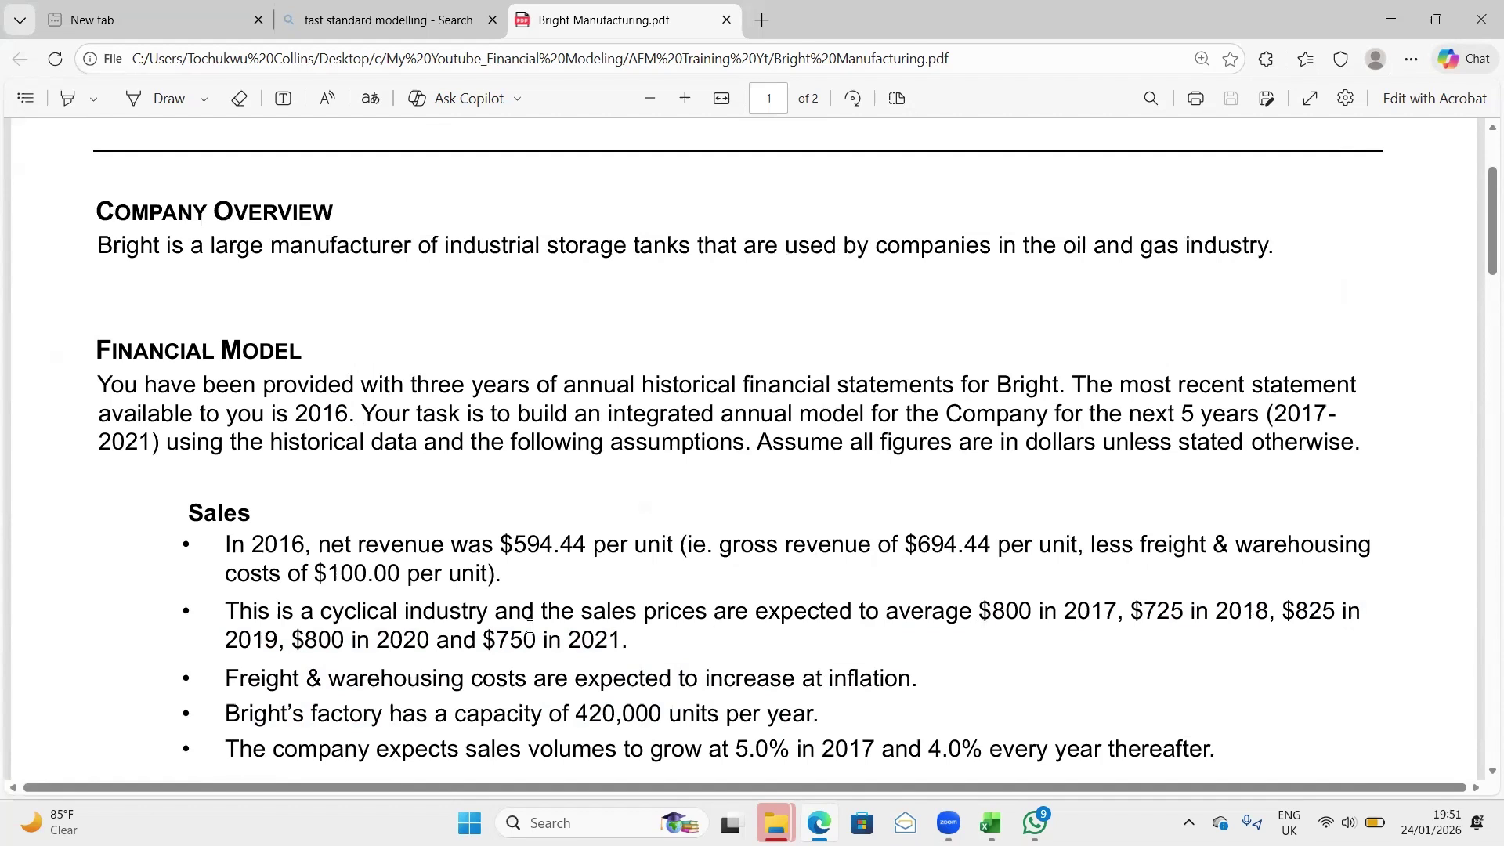
drag(402, 611, 488, 613)
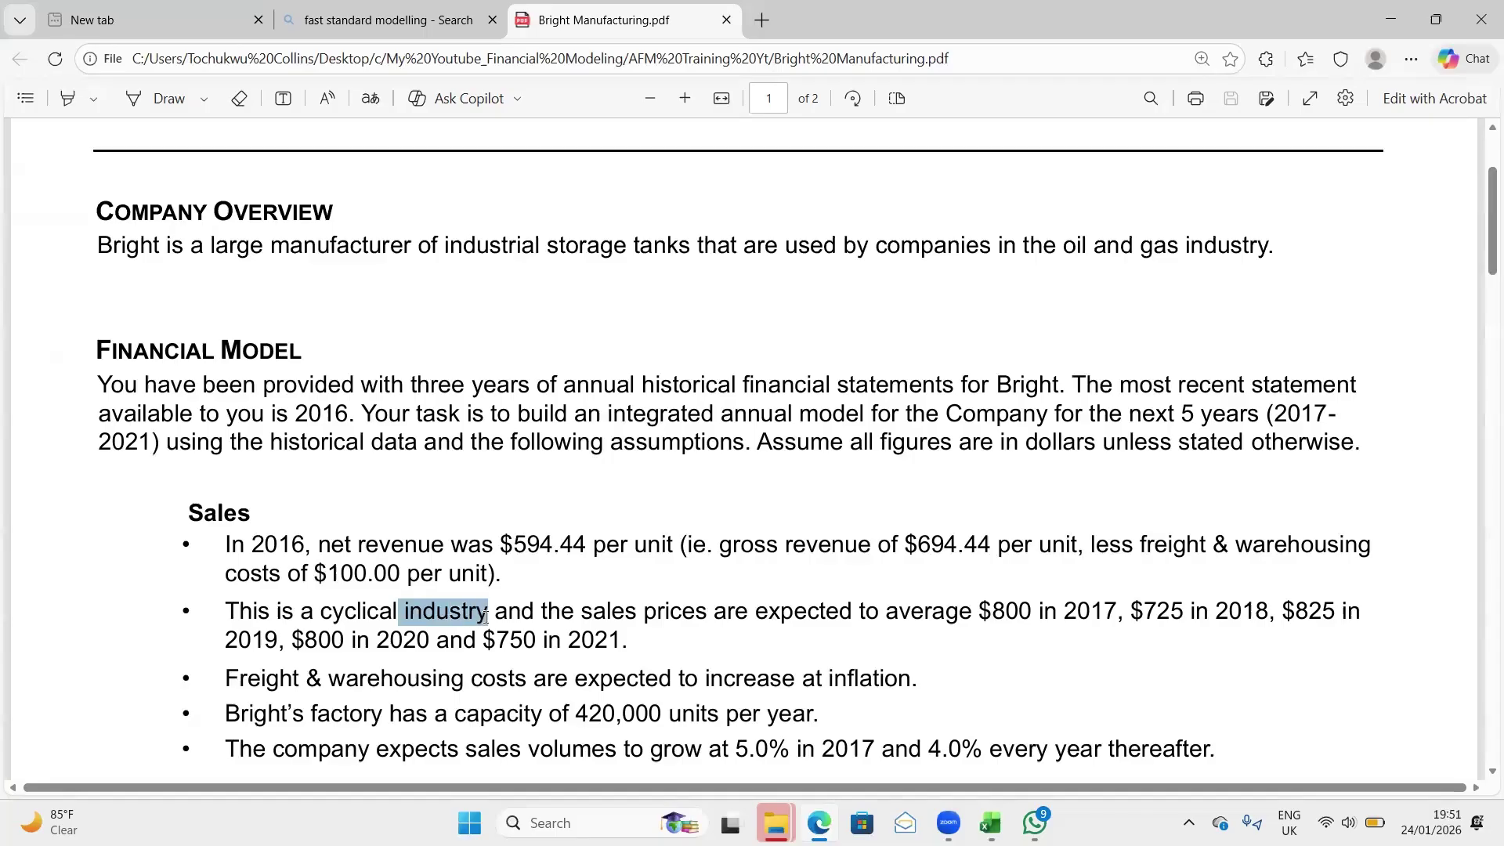
key(Escape)
click(690, 396)
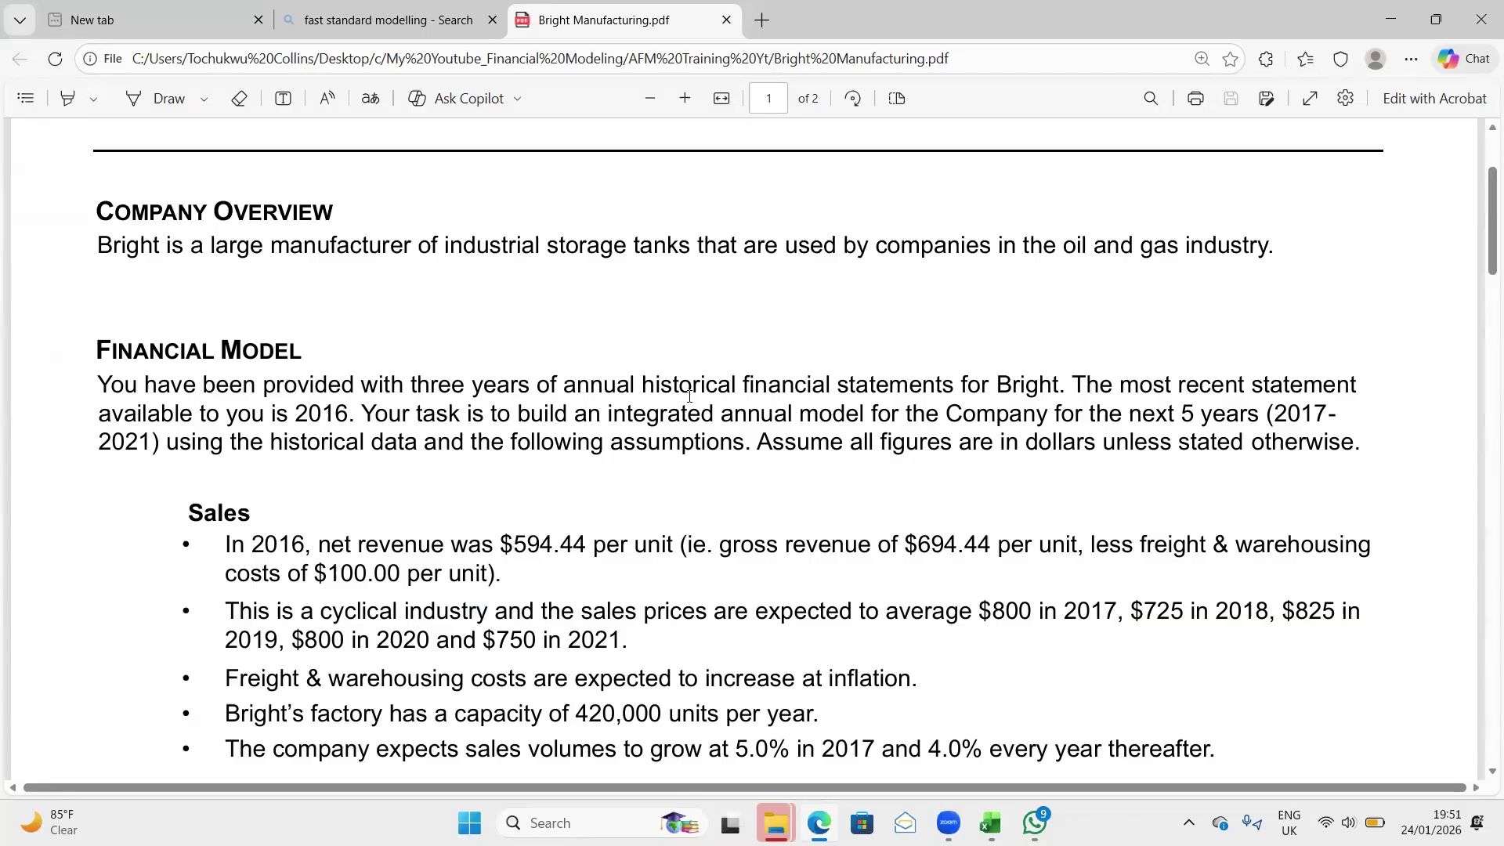
scroll(689, 396, up, 1)
scroll(689, 396, down, 2)
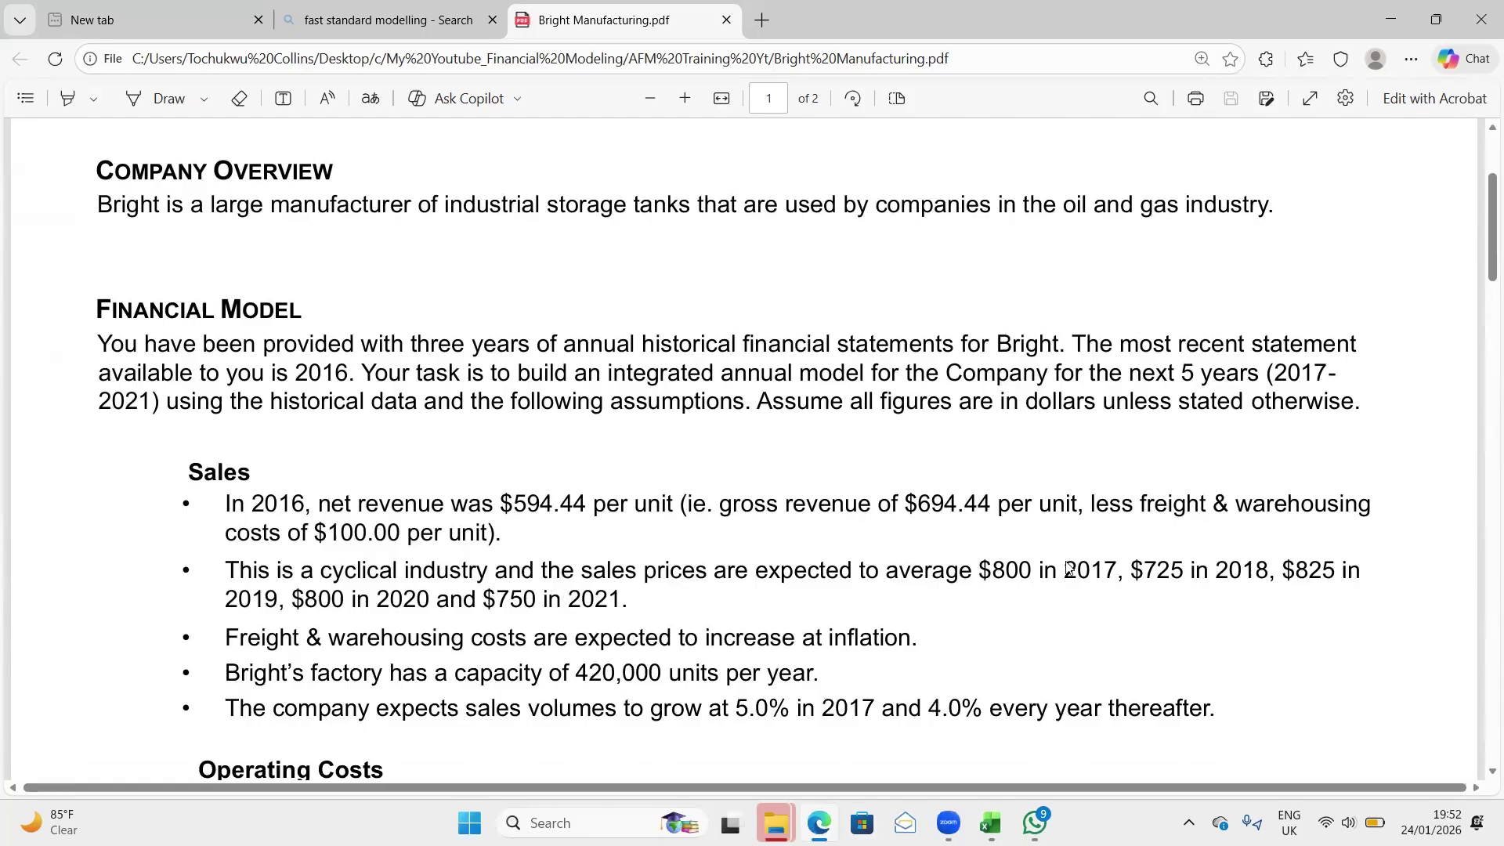
Switch back to the Excel workbook and enter the note "- Extension of the assumptions tab" as text in B38 of the Notes sheet
key(alt+Tab)
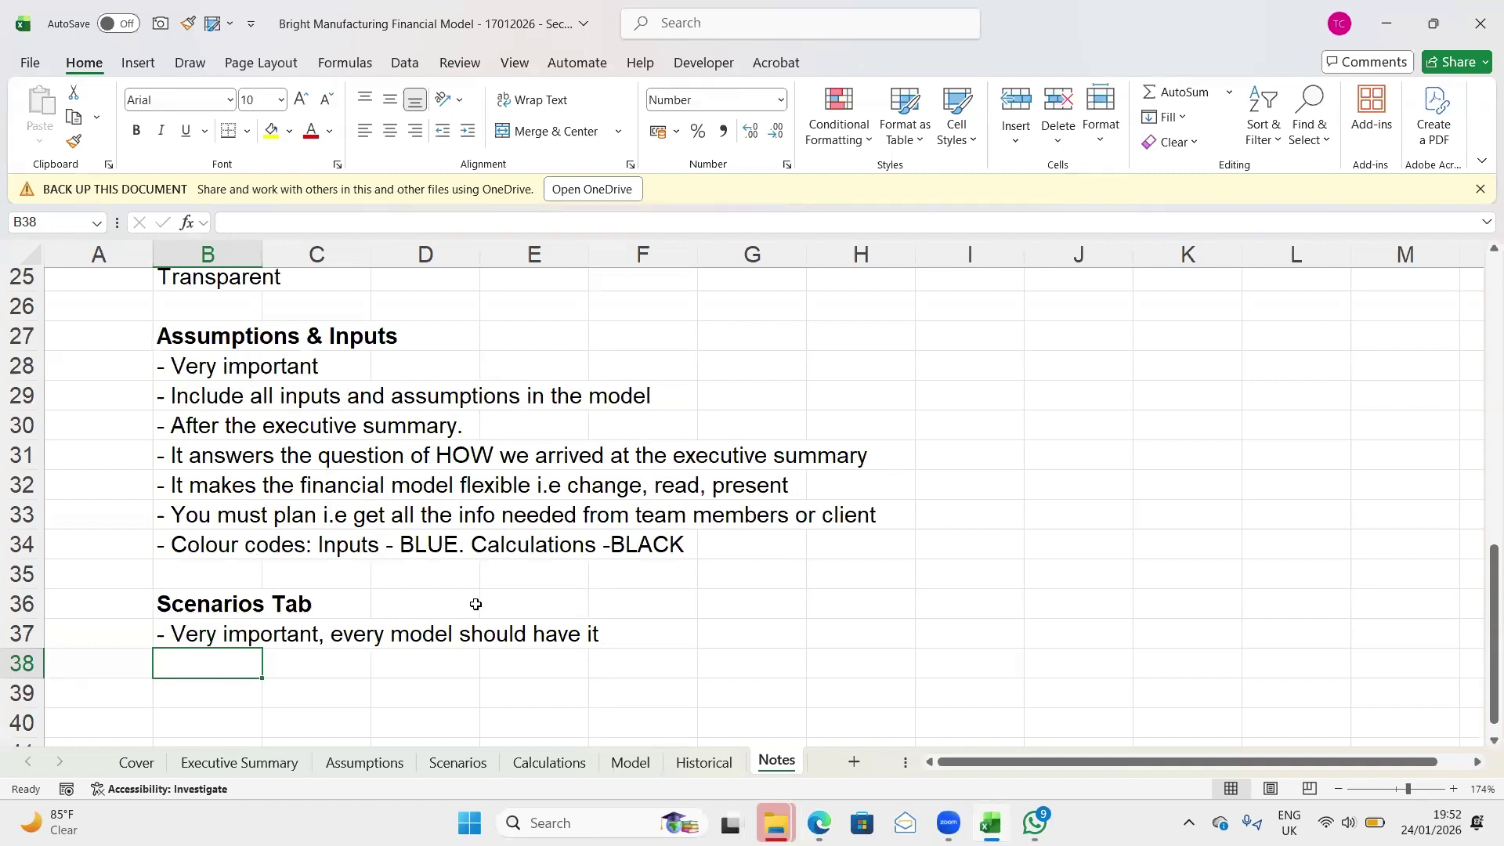
text('-)
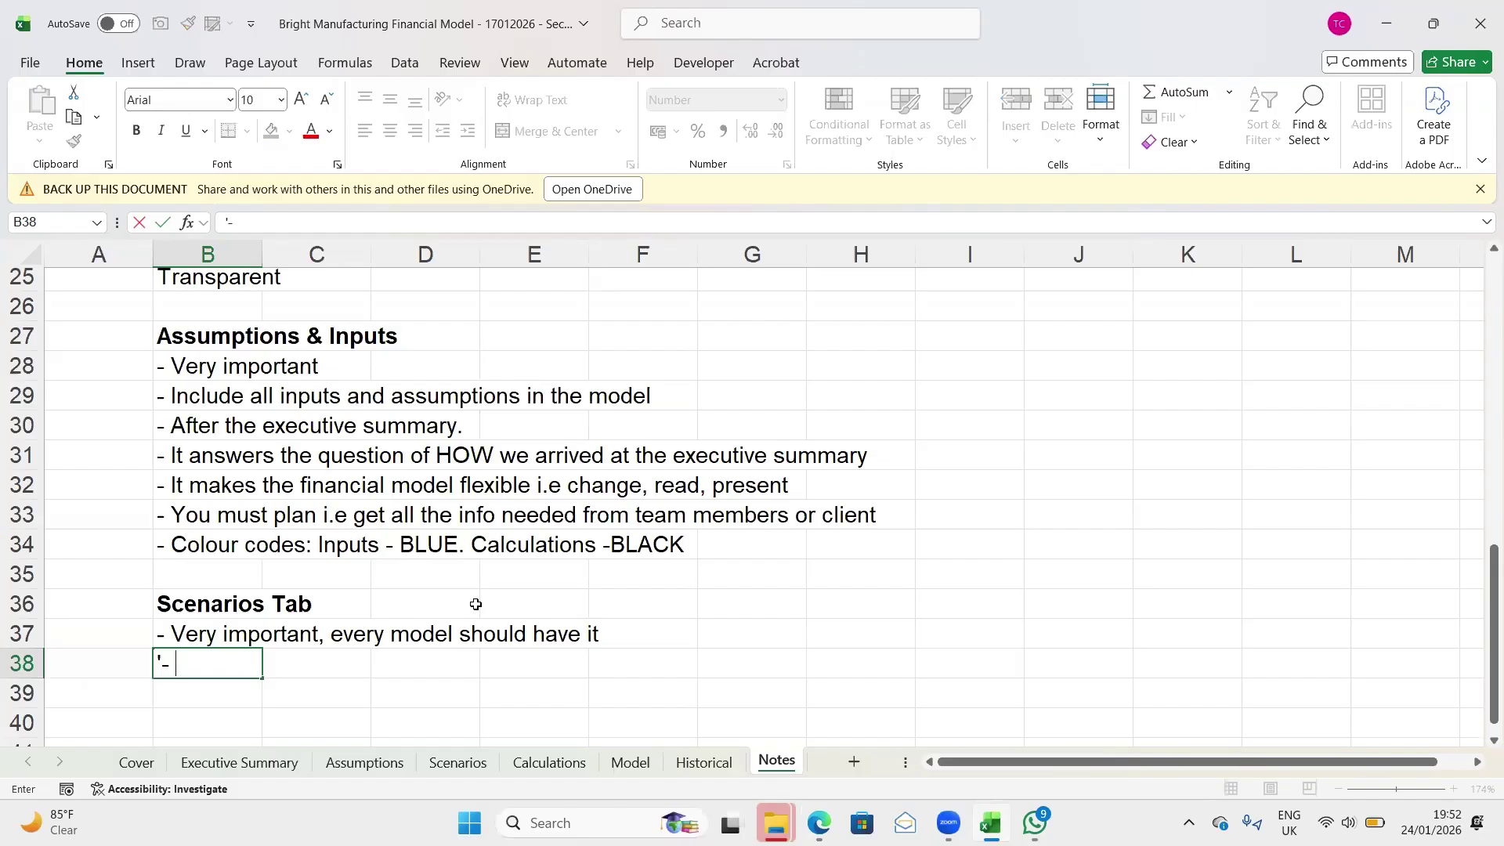
scroll(475, 604, down, 1)
text(Extension of the)
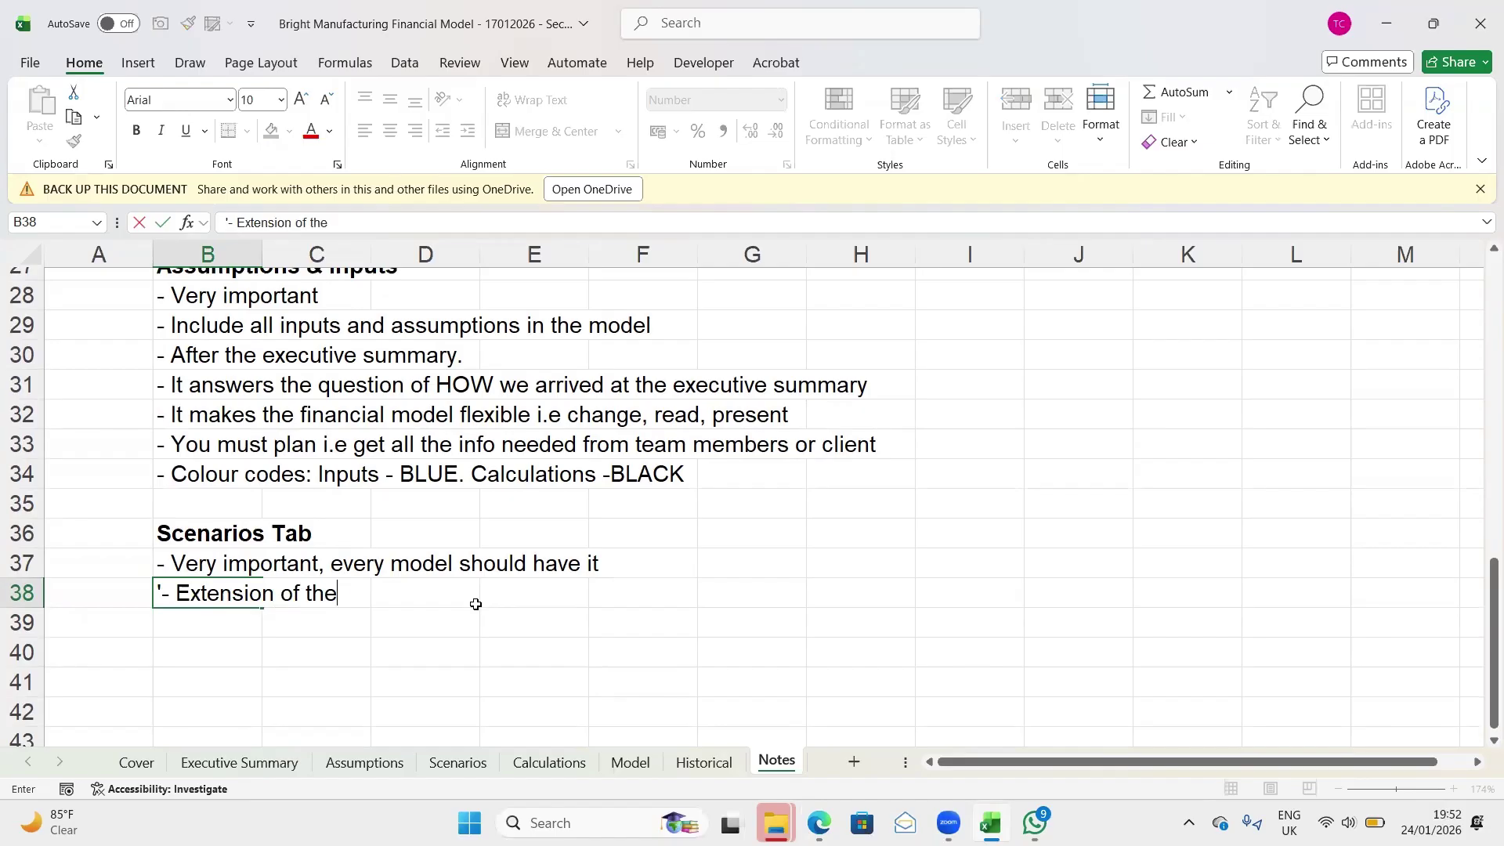
text( assump)
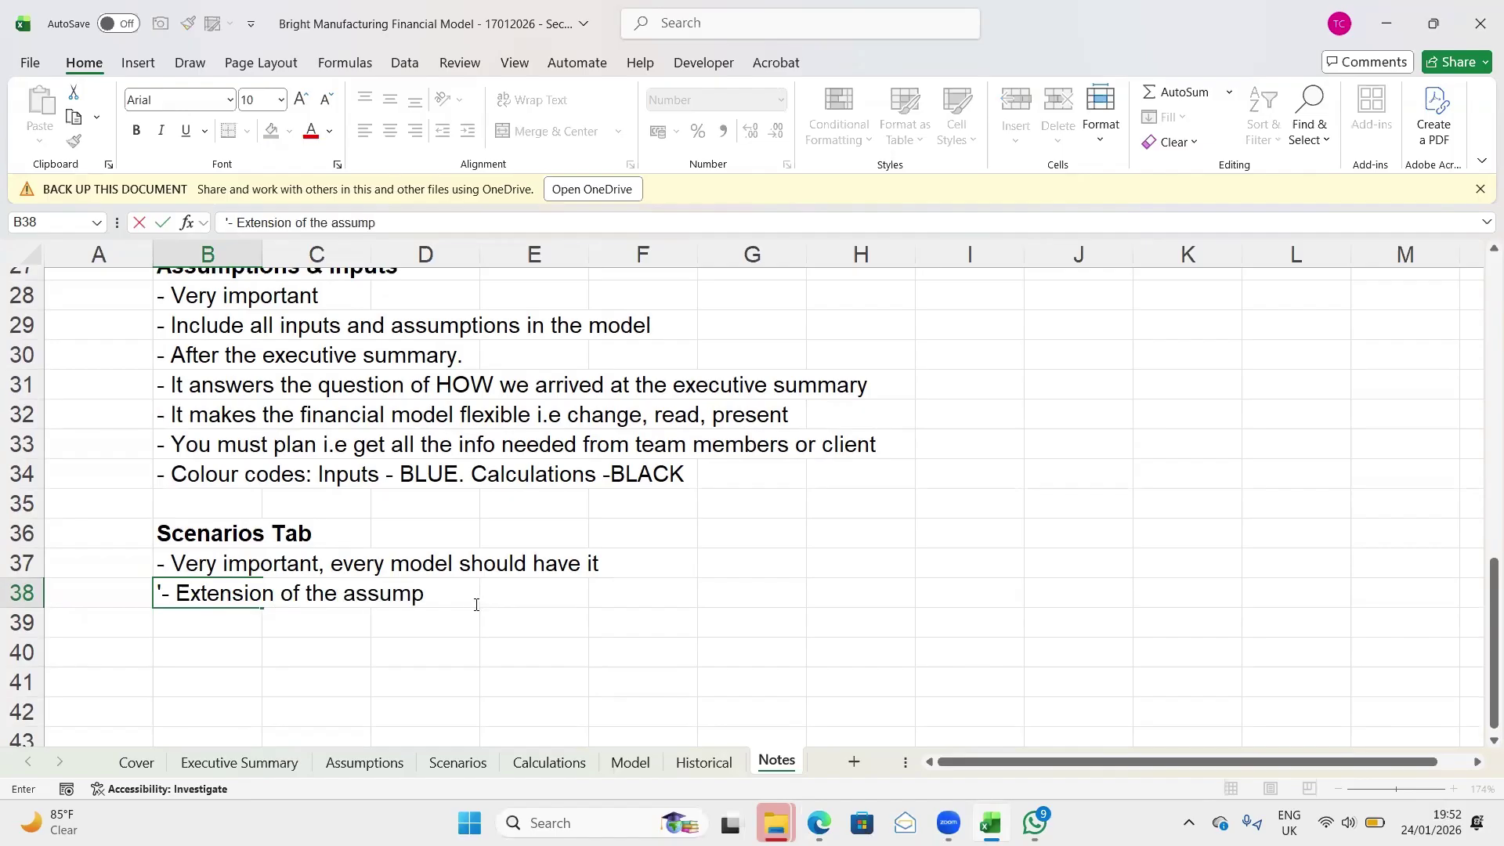
text(tions tab)
key(Return)
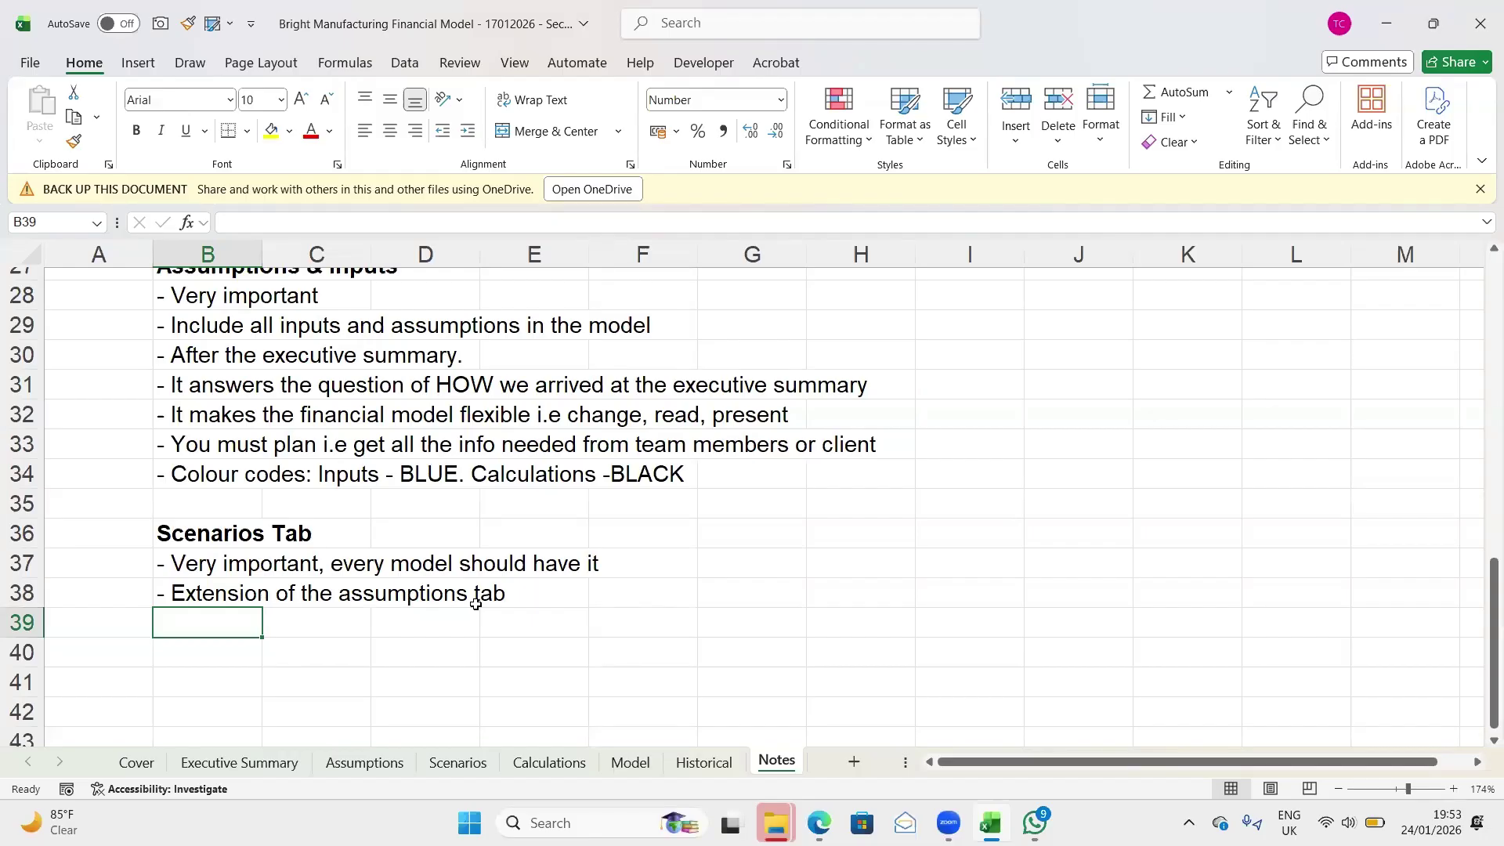
Enter the note "- We have three Cases (Base Case, Best Case, Worst Case)" as text in B39
text(')
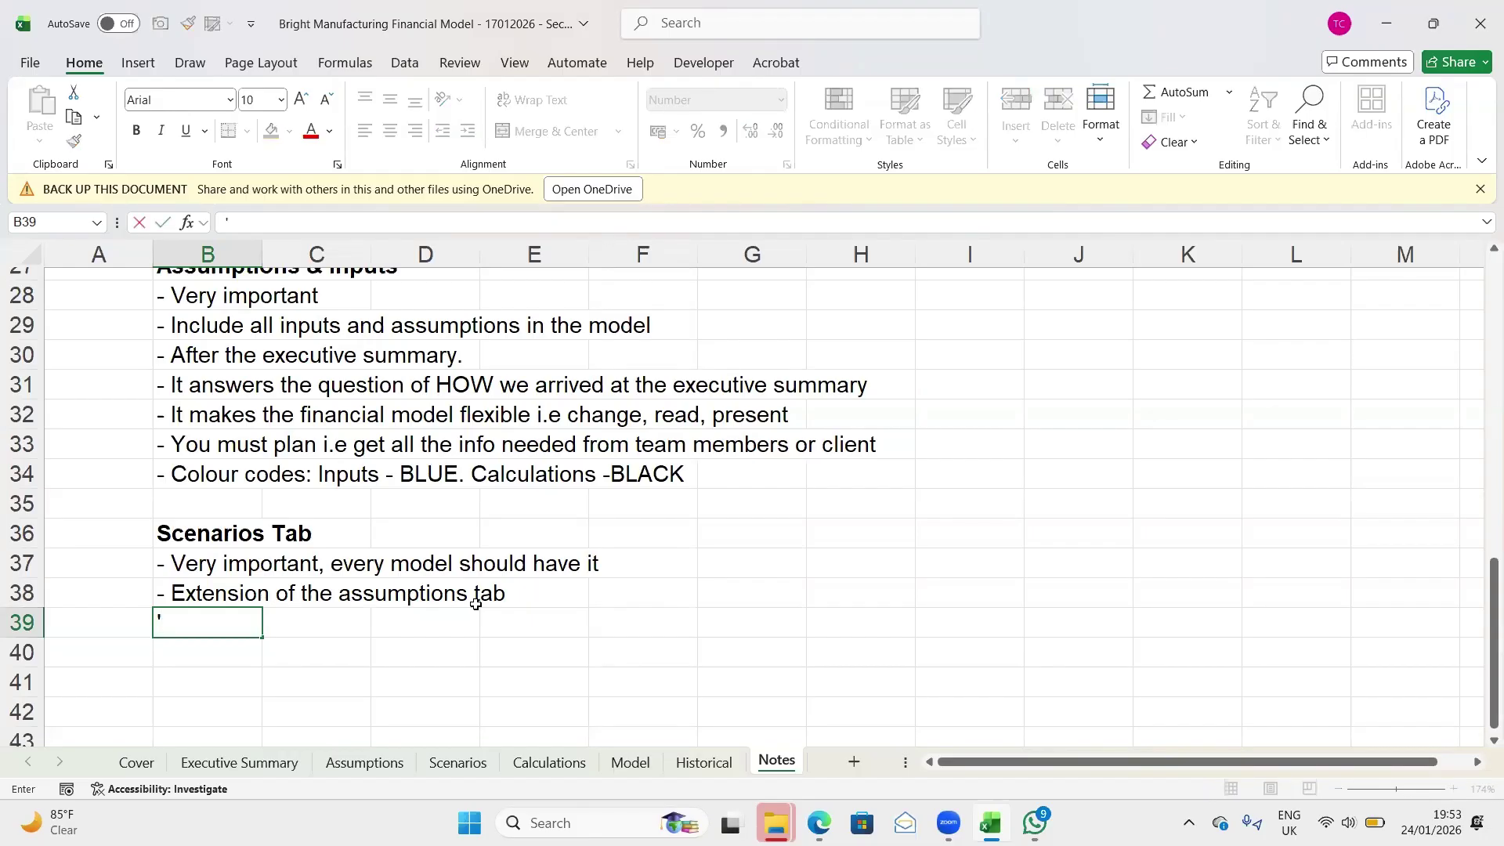
text(- We have)
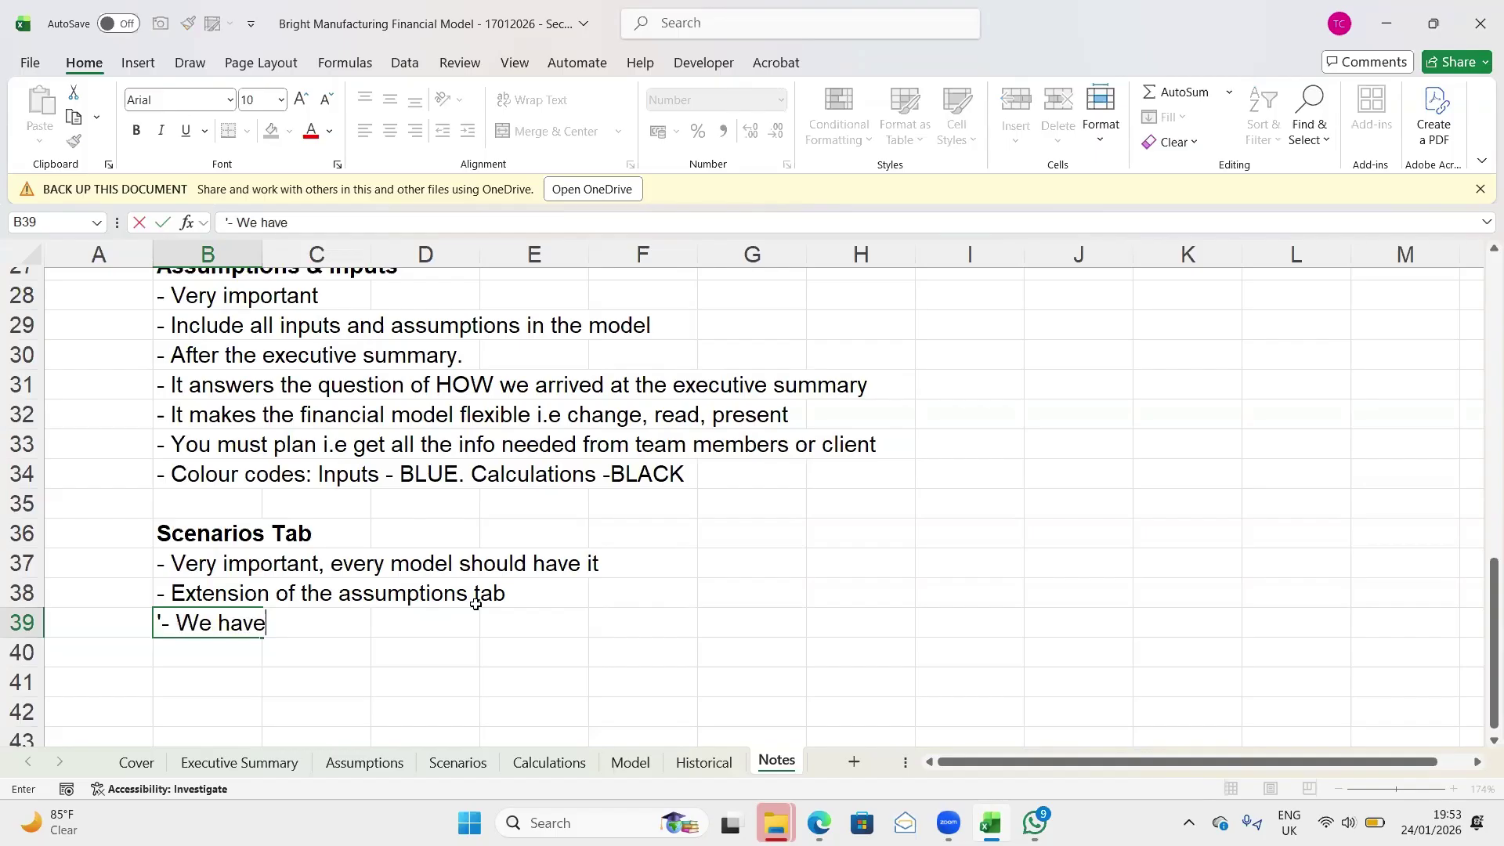
text( three Cases)
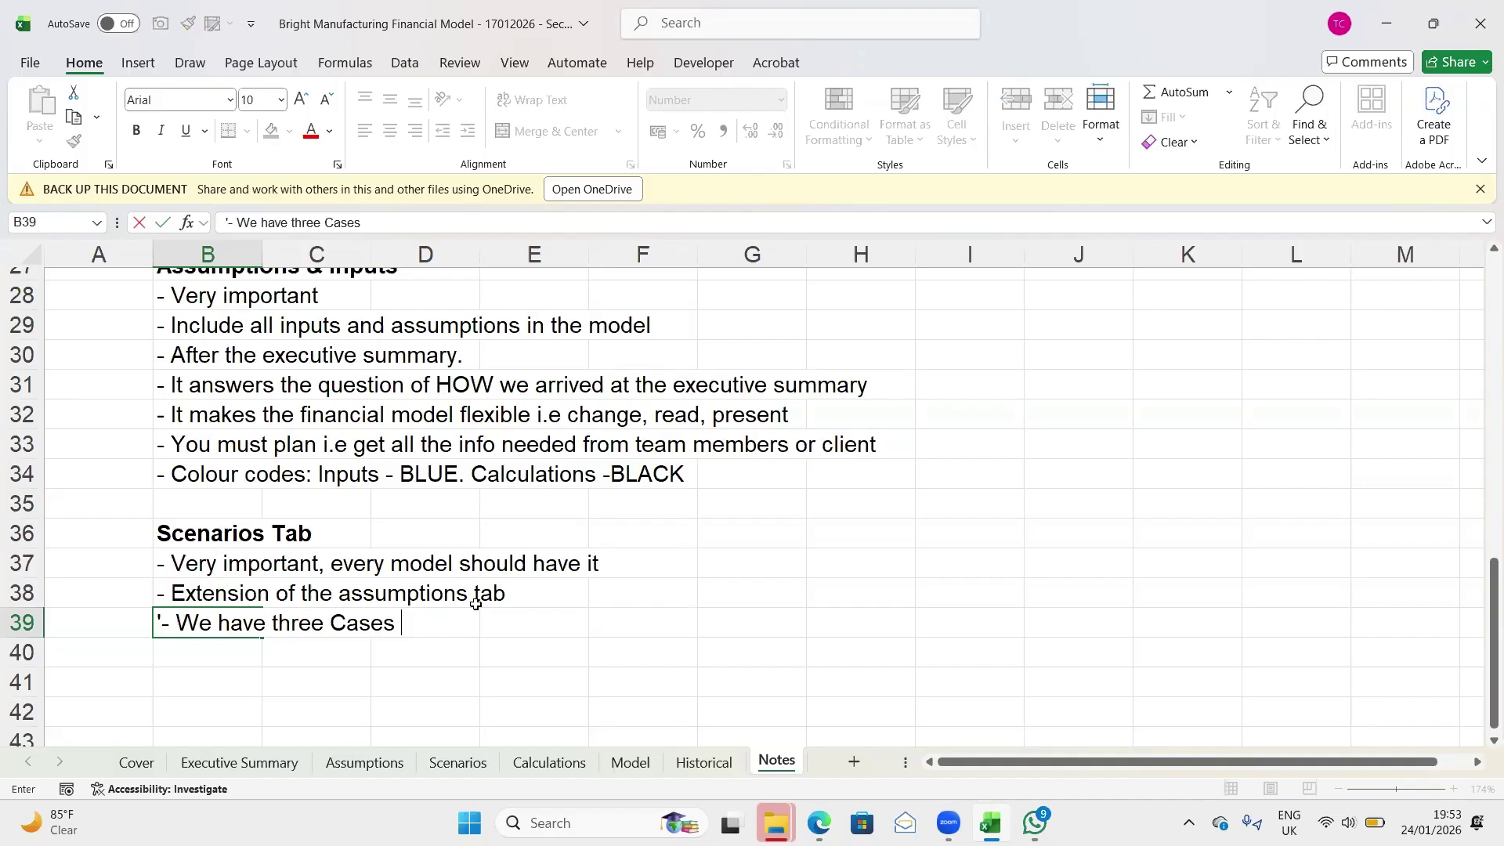
text( (Base C)
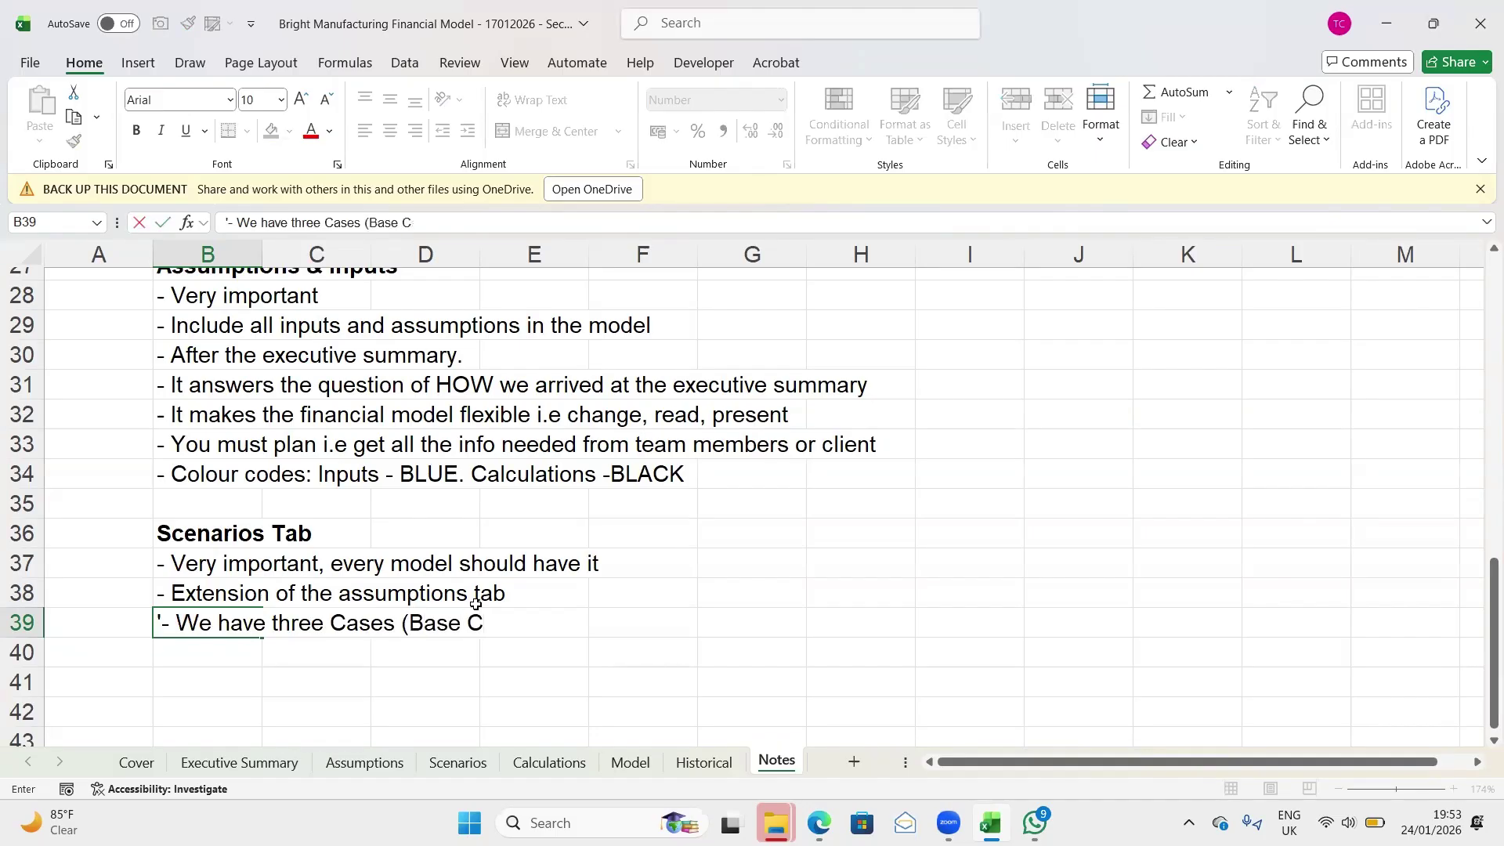
text(ase, Best =)
key(BackSpace)
text(Case,)
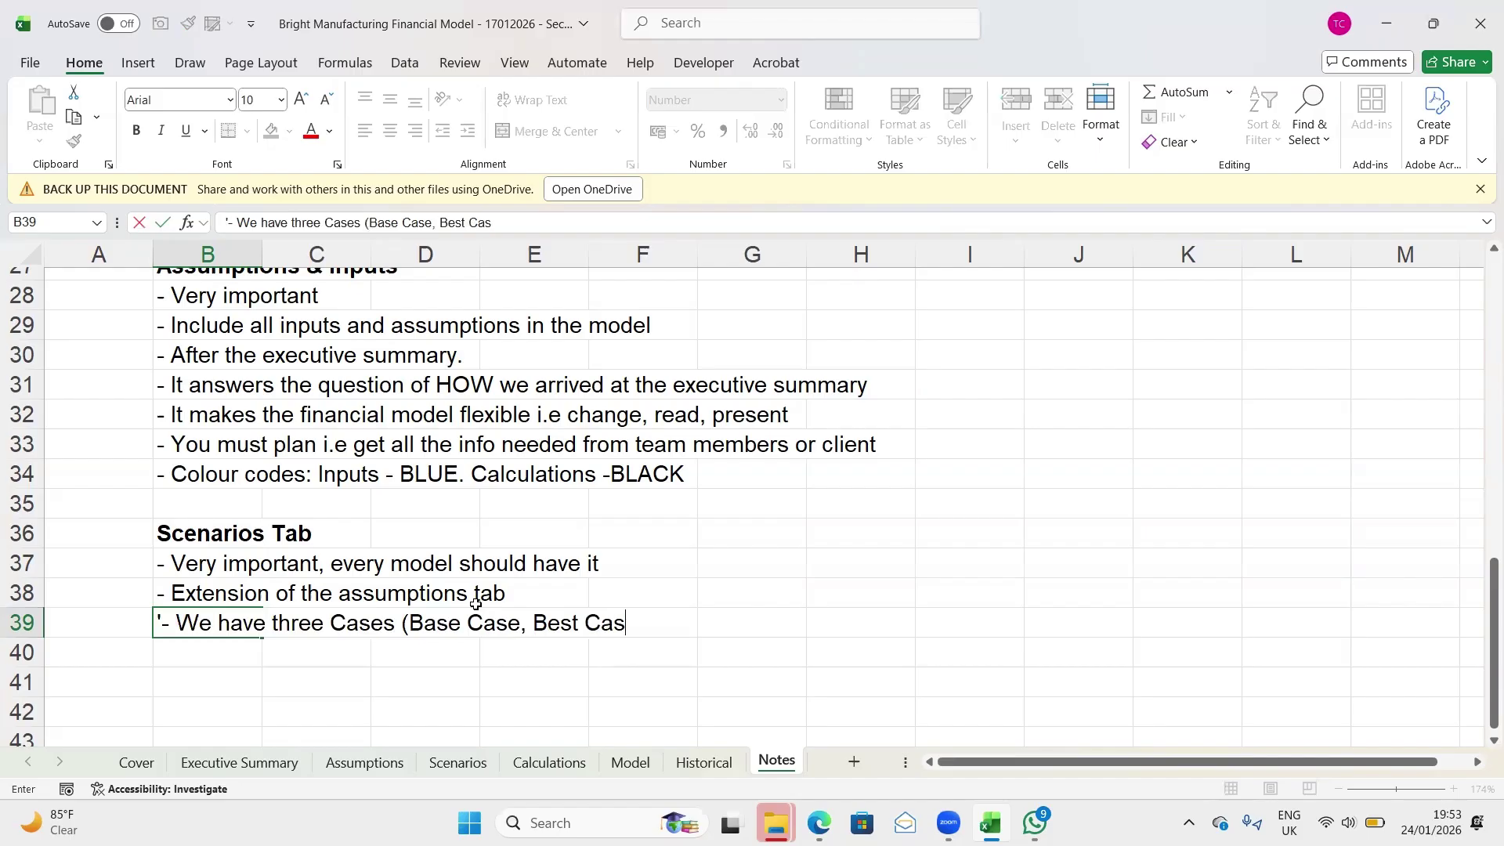
text( Worst)
text( Case)
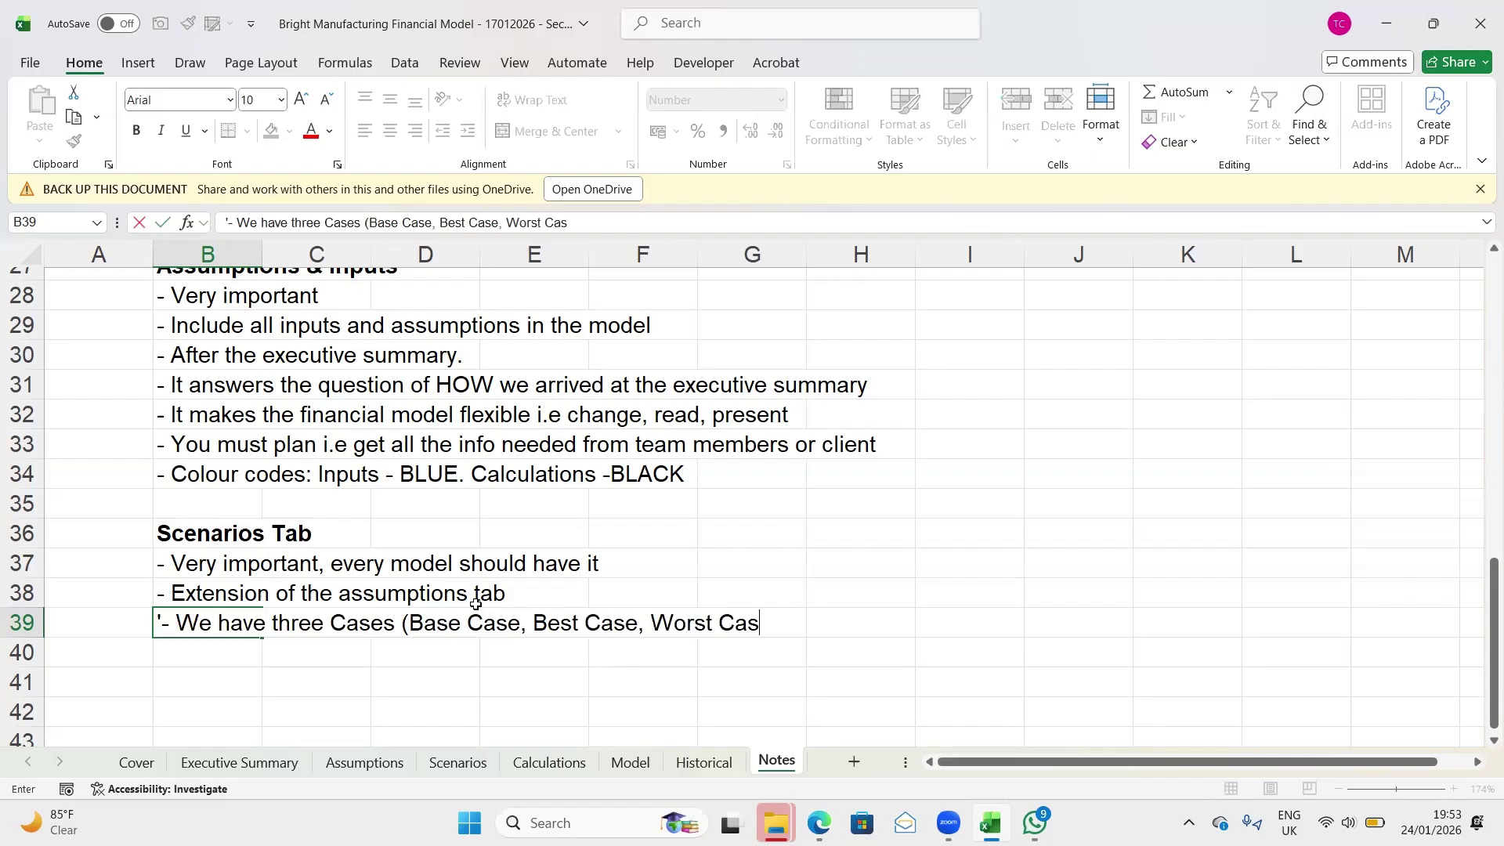
text())
key(Return)
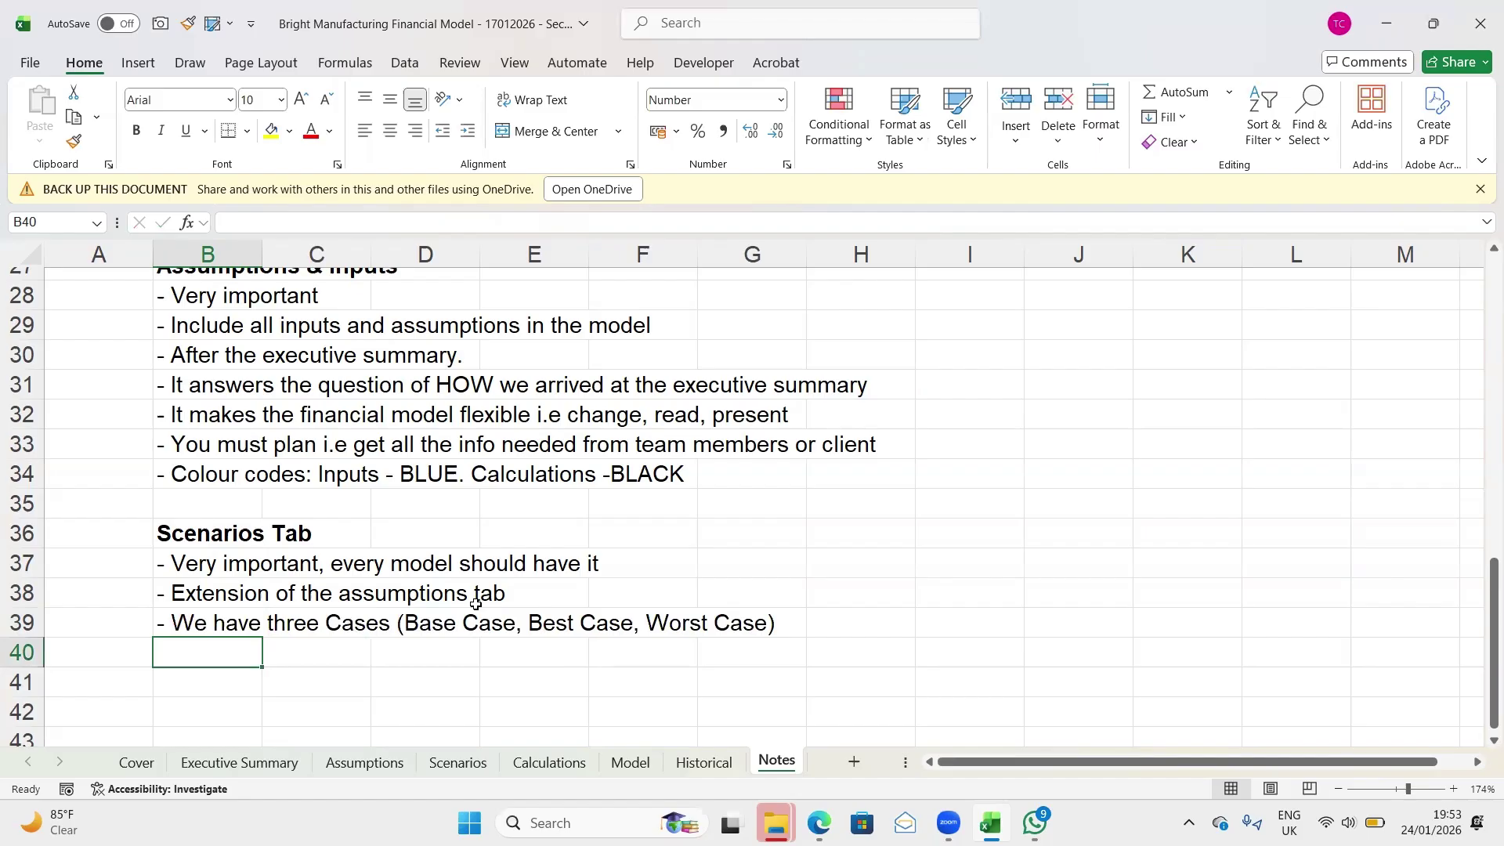
key(Up)
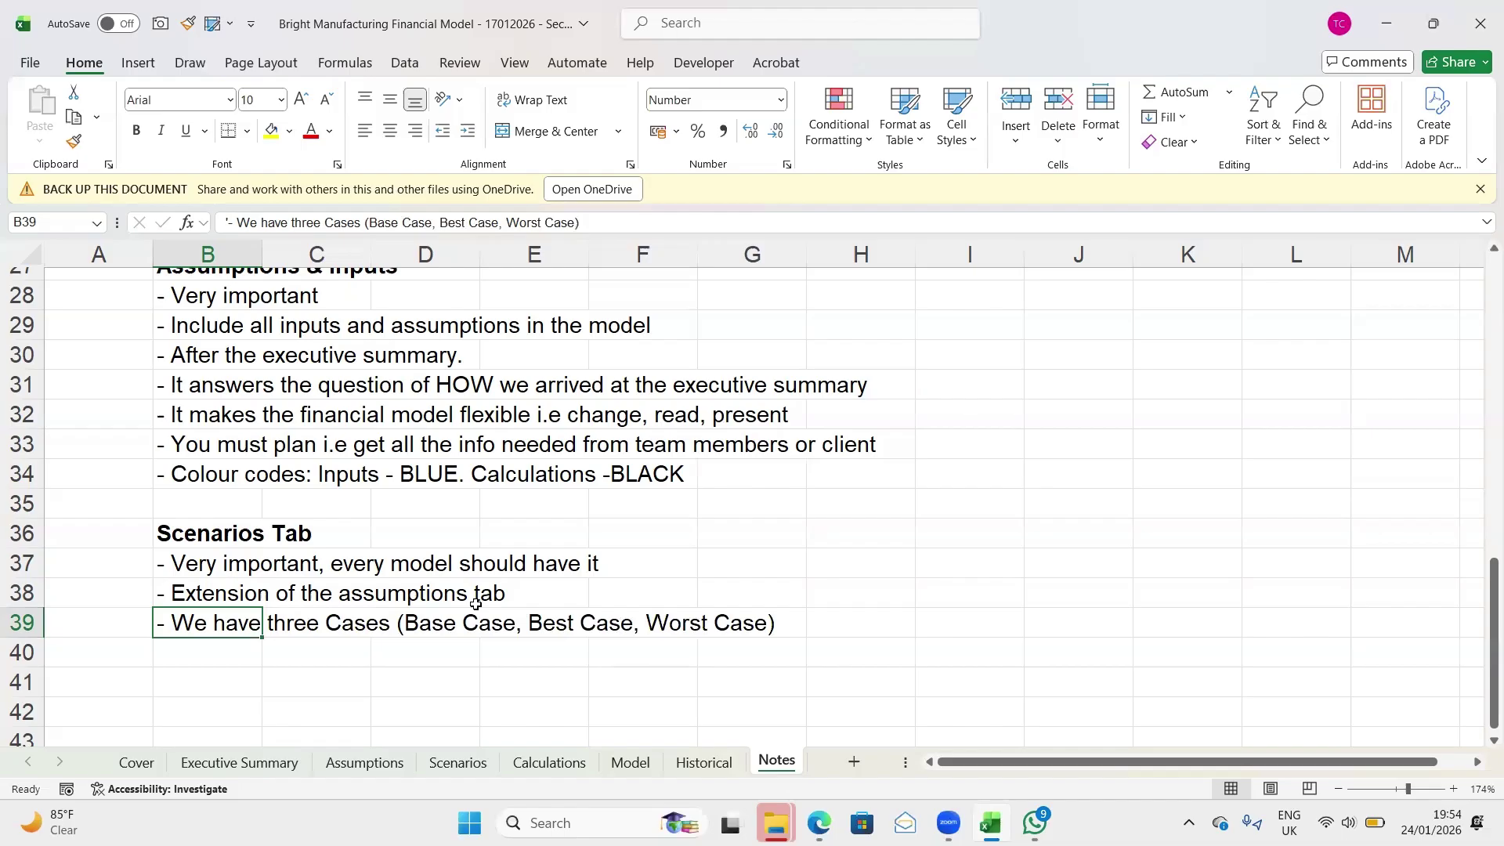
key(Down)
key(Up)
key(Down)
key(Up)
key(Down)
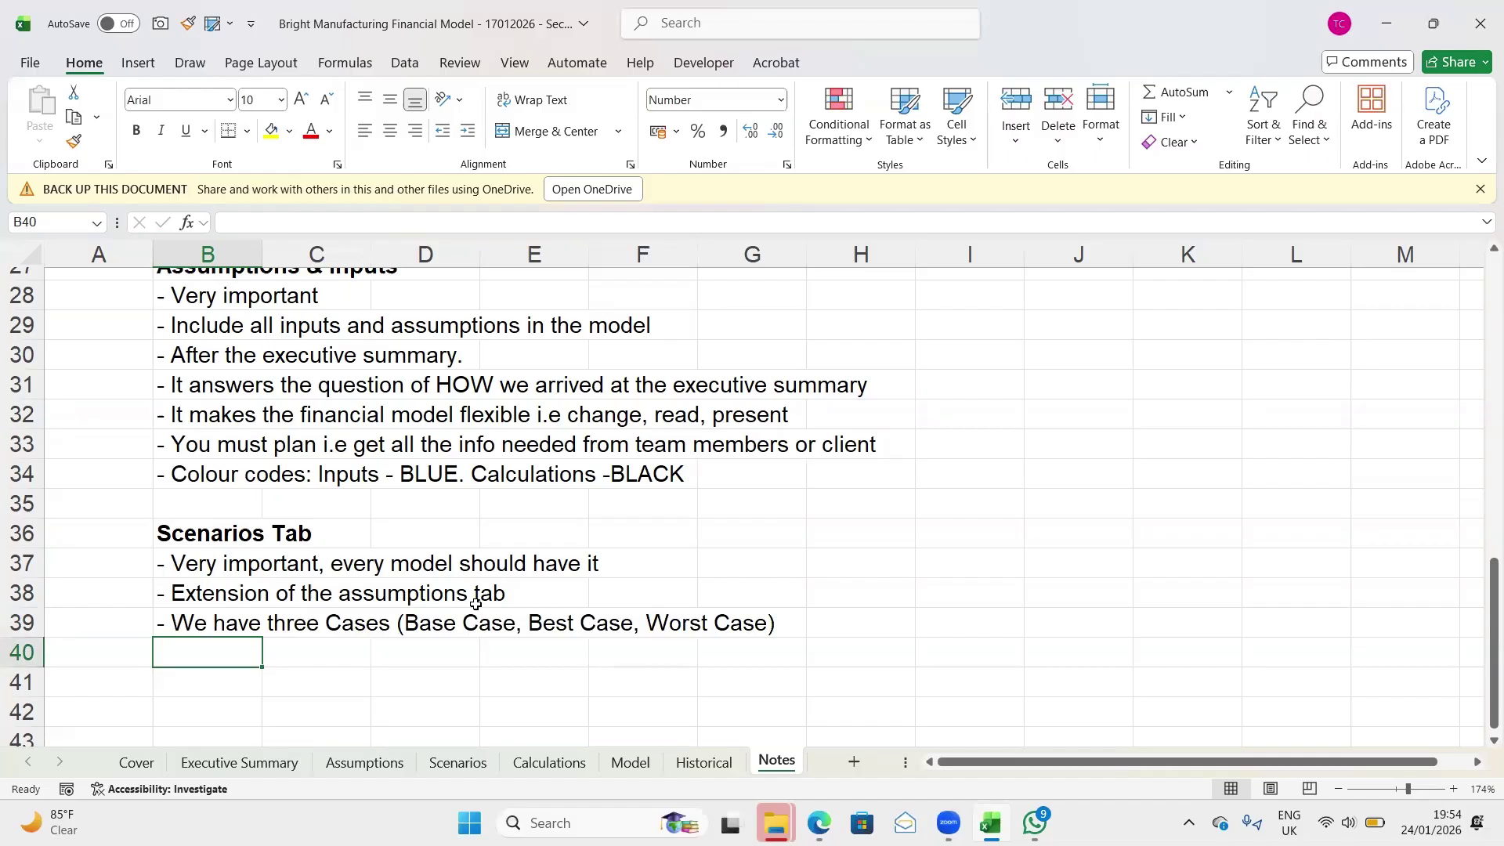
Enter the note "- Drivers that are hard forecast" as text in B40
text(')
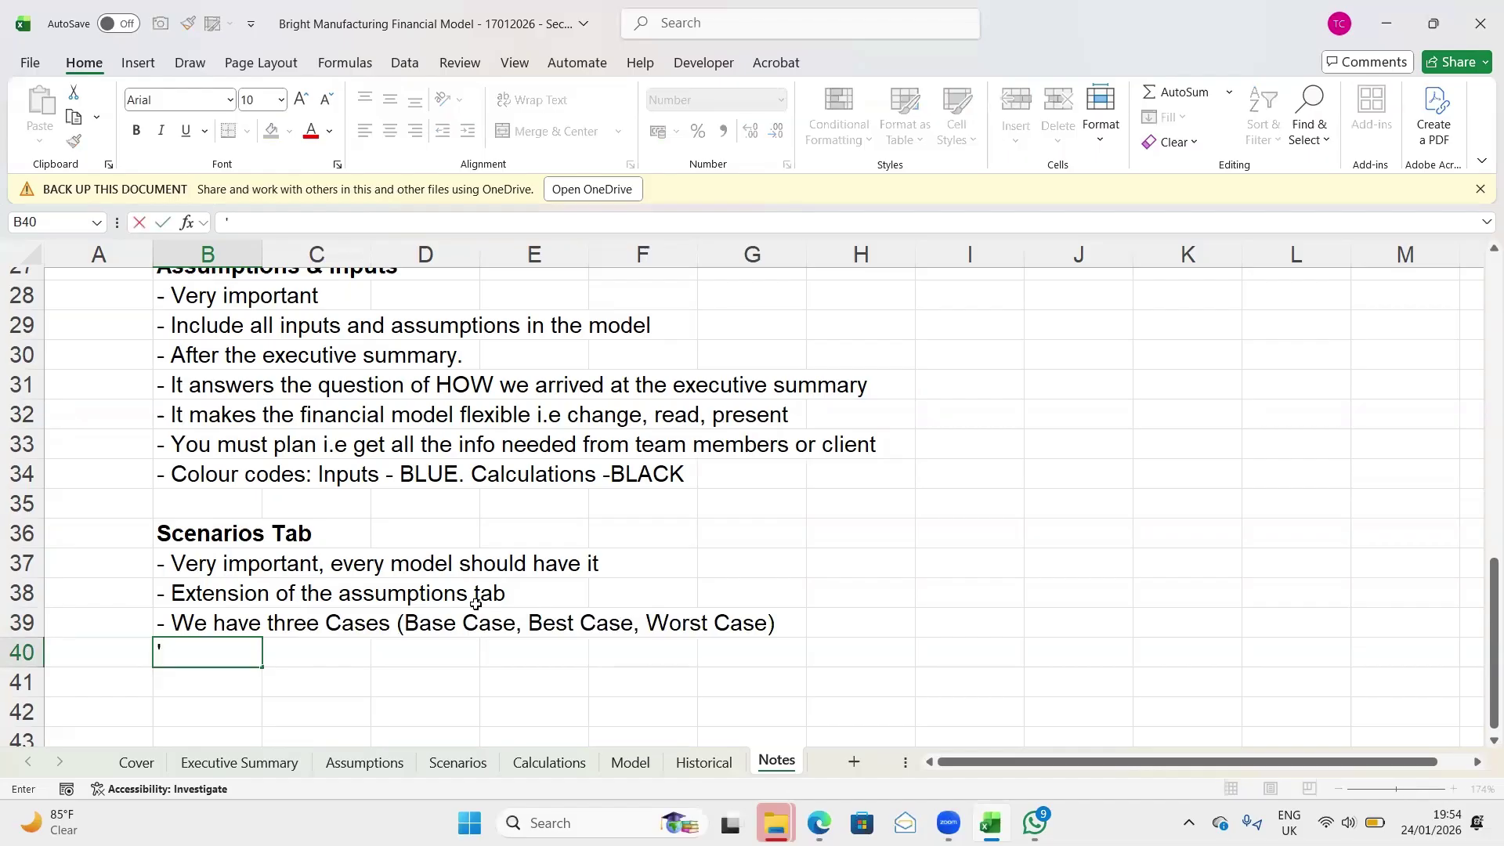
text(- Drivers th)
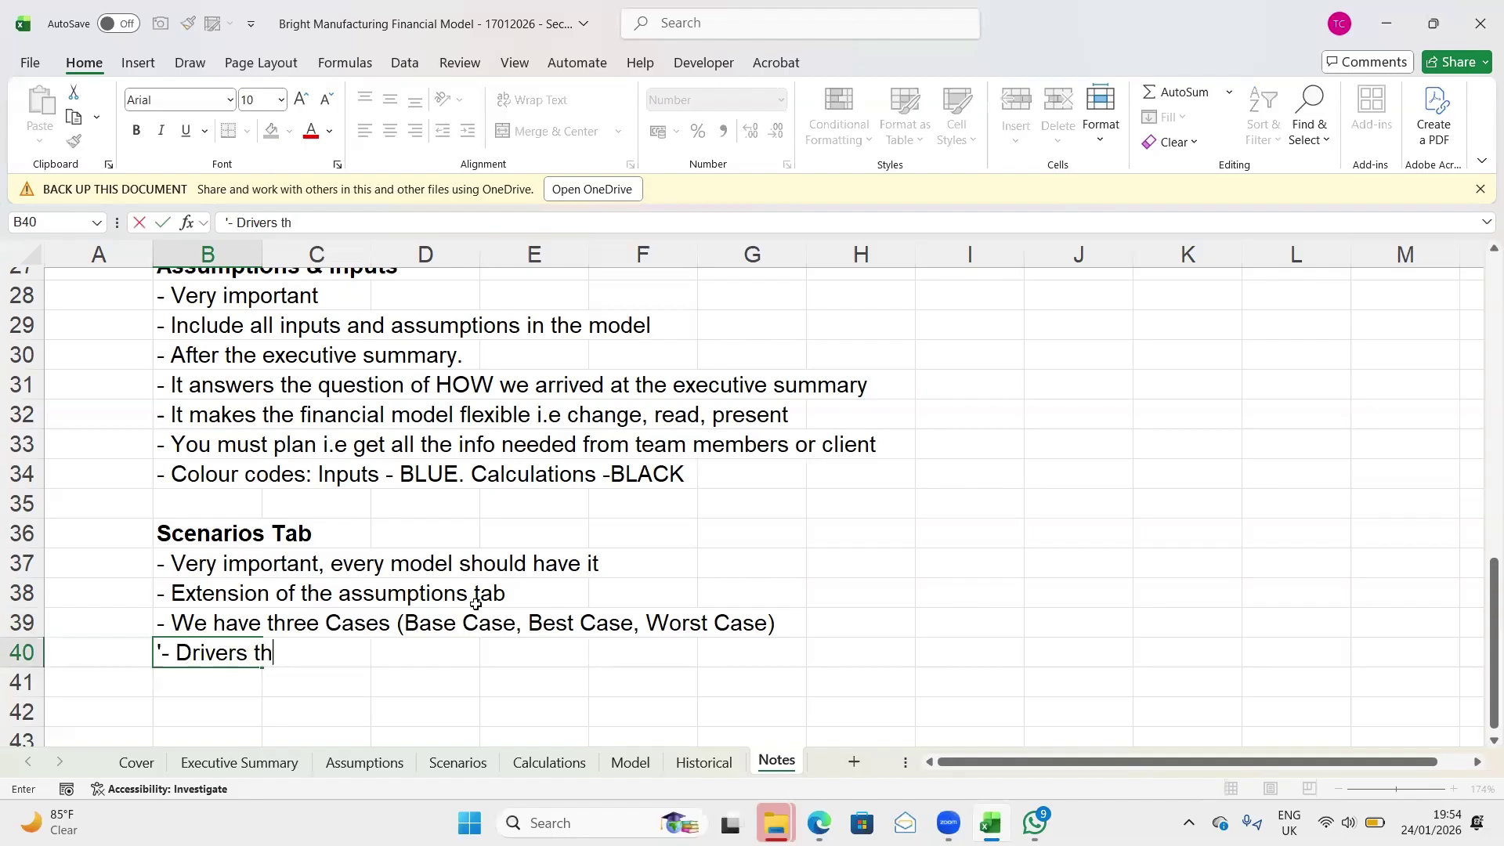
text(at are hard fored)
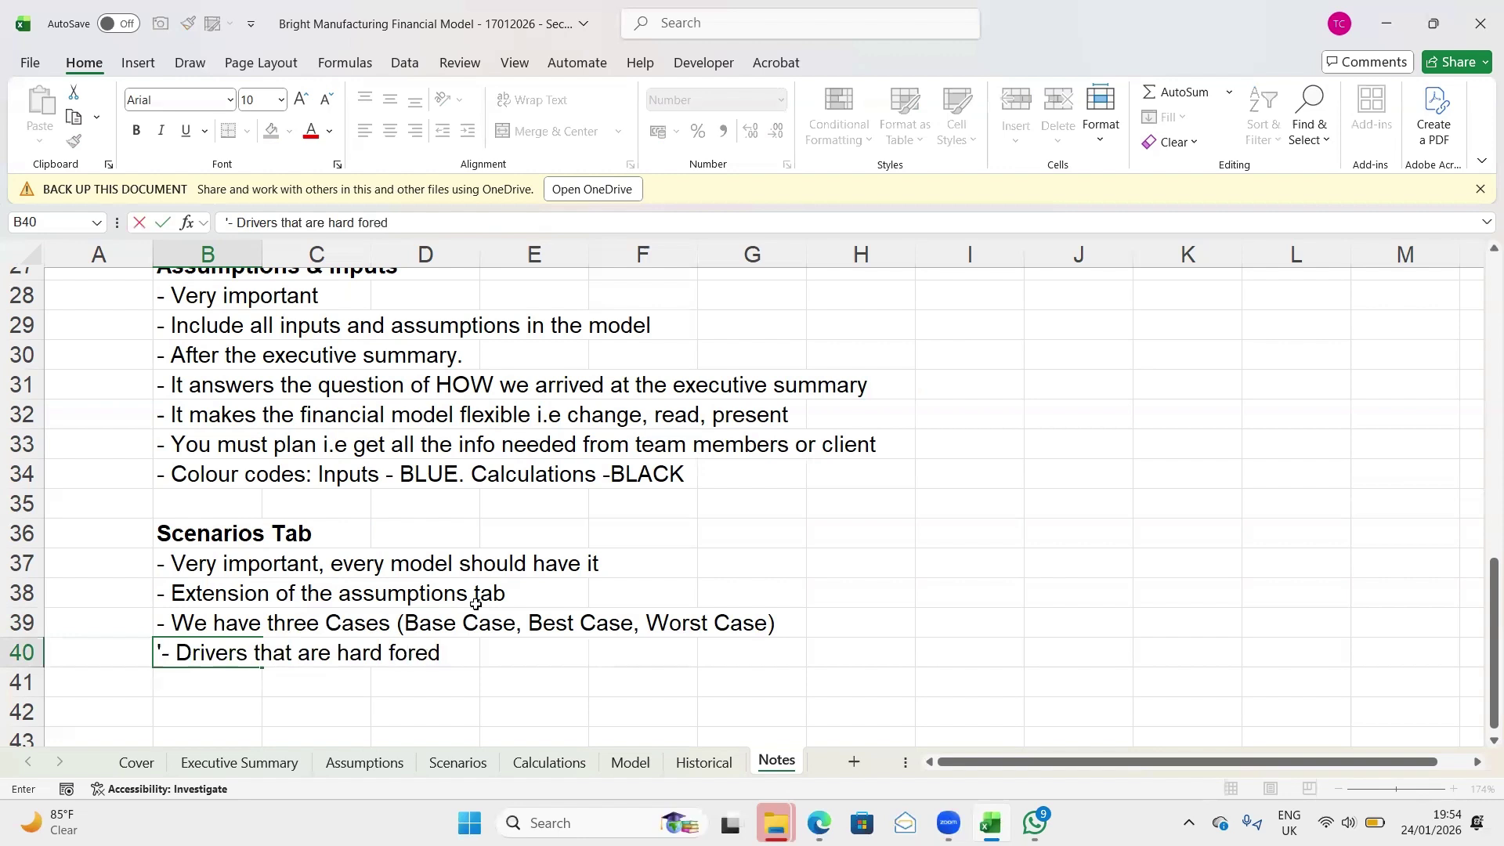
key(BackSpace)
text(cast)
key(Return)
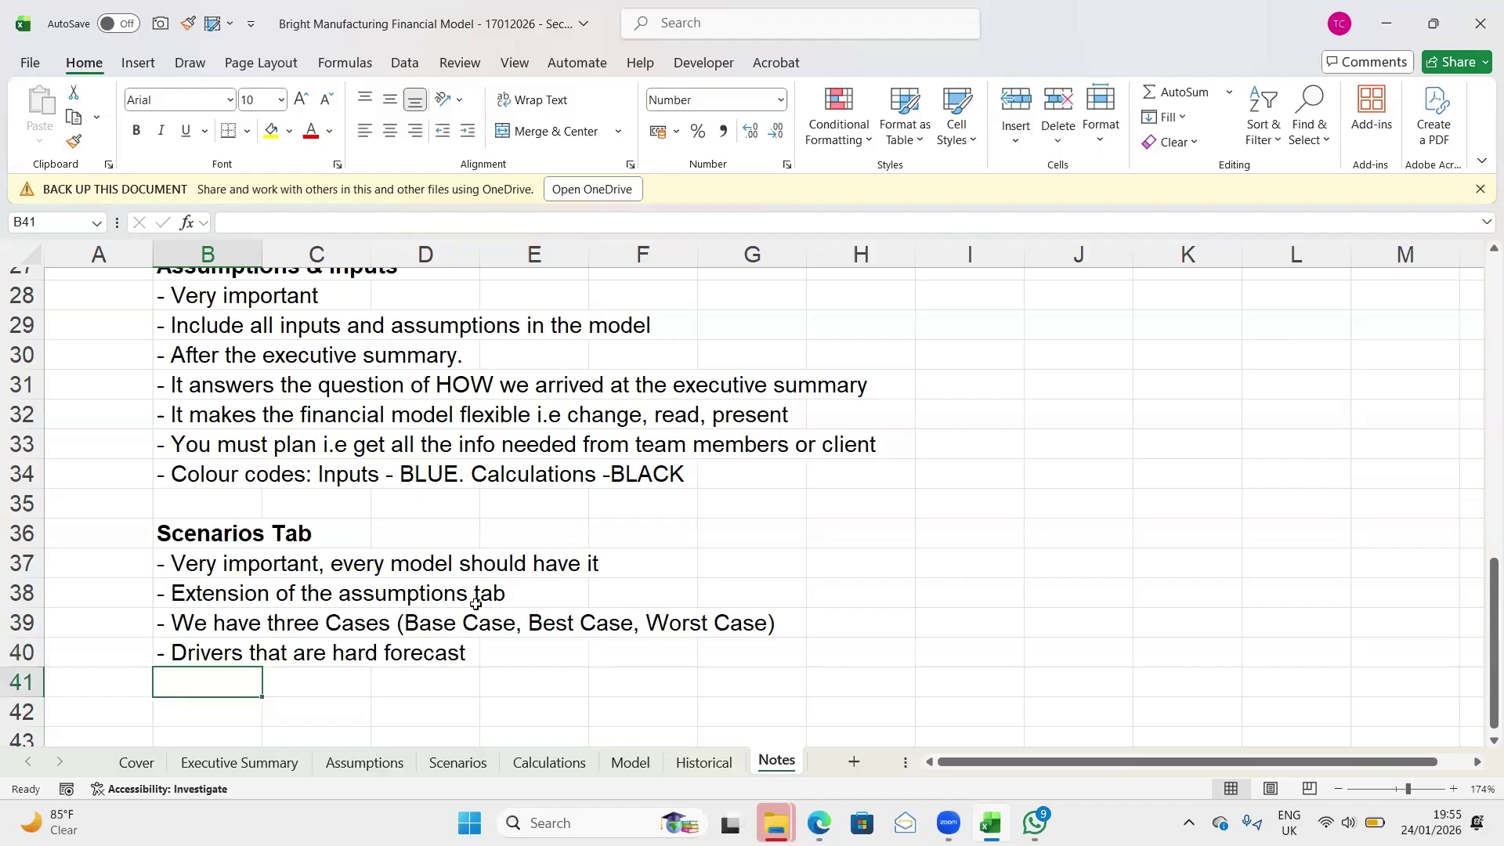
Enter the note "- Most models have up to 2 to 5 scenarios" as text in B41
text('-)
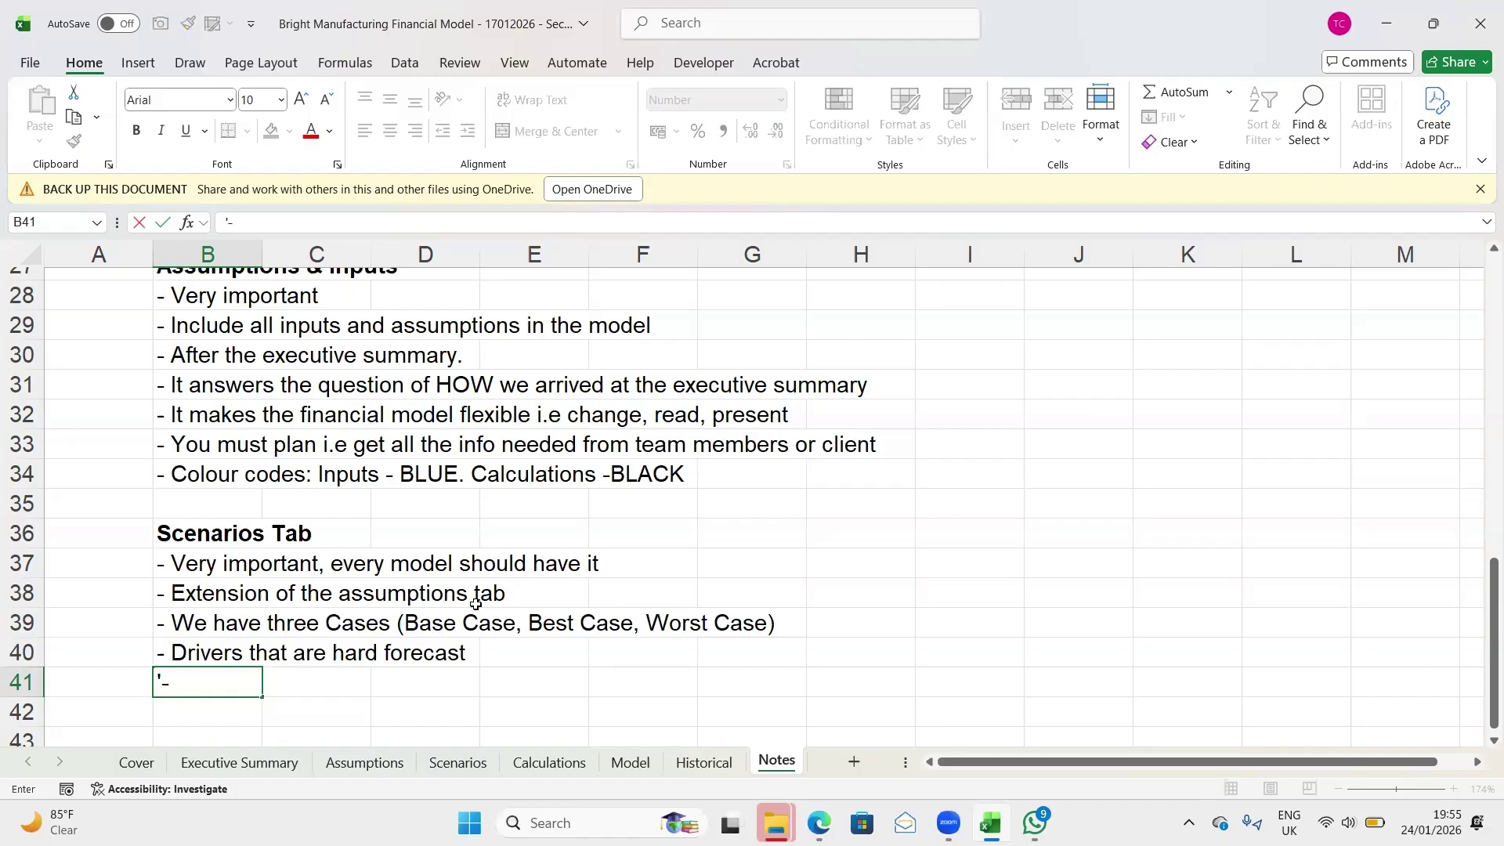
text(Most mo)
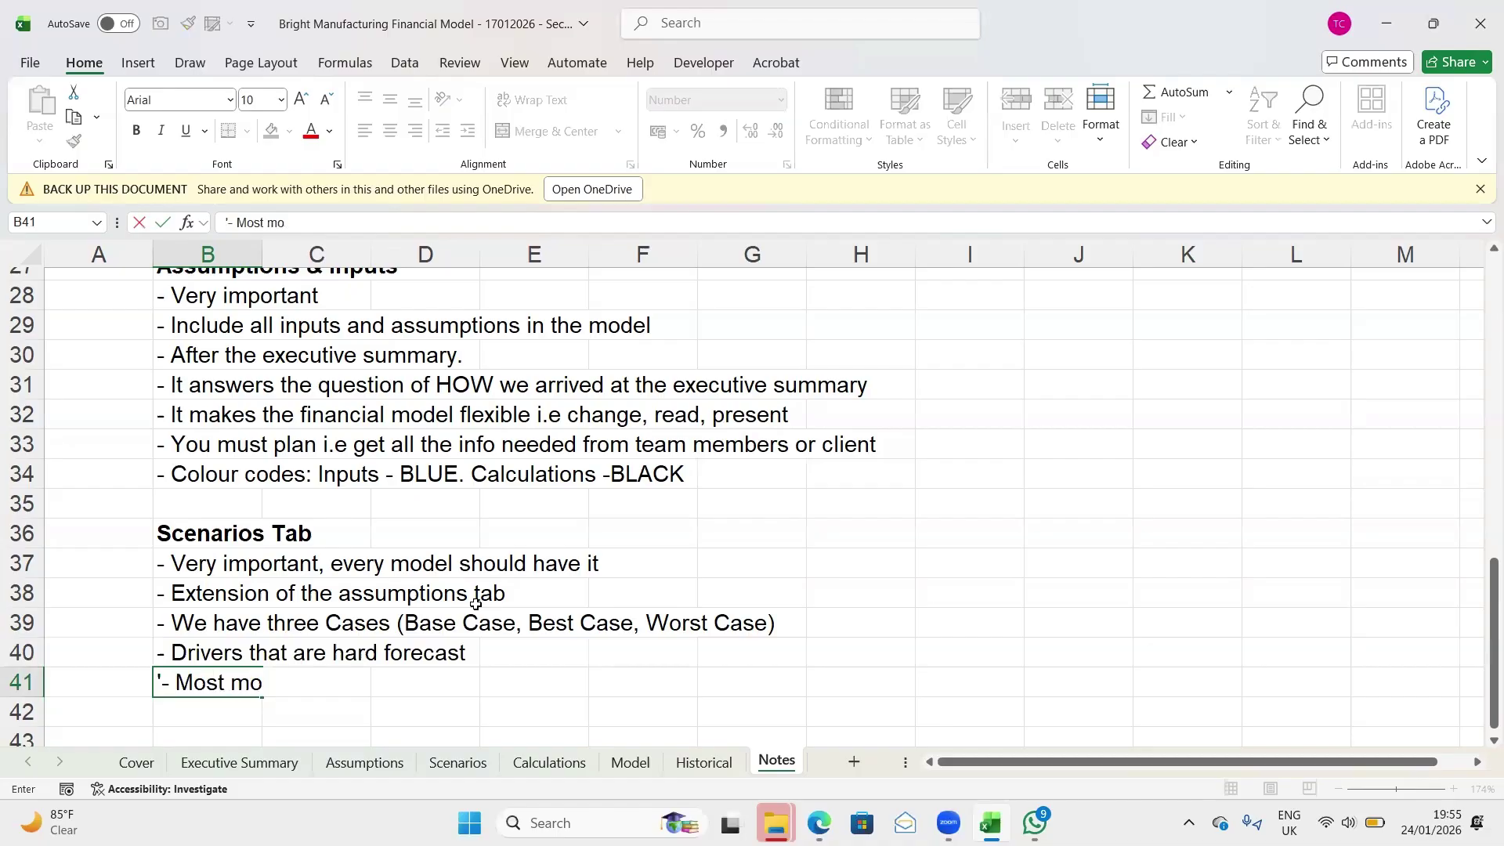
text(dels have)
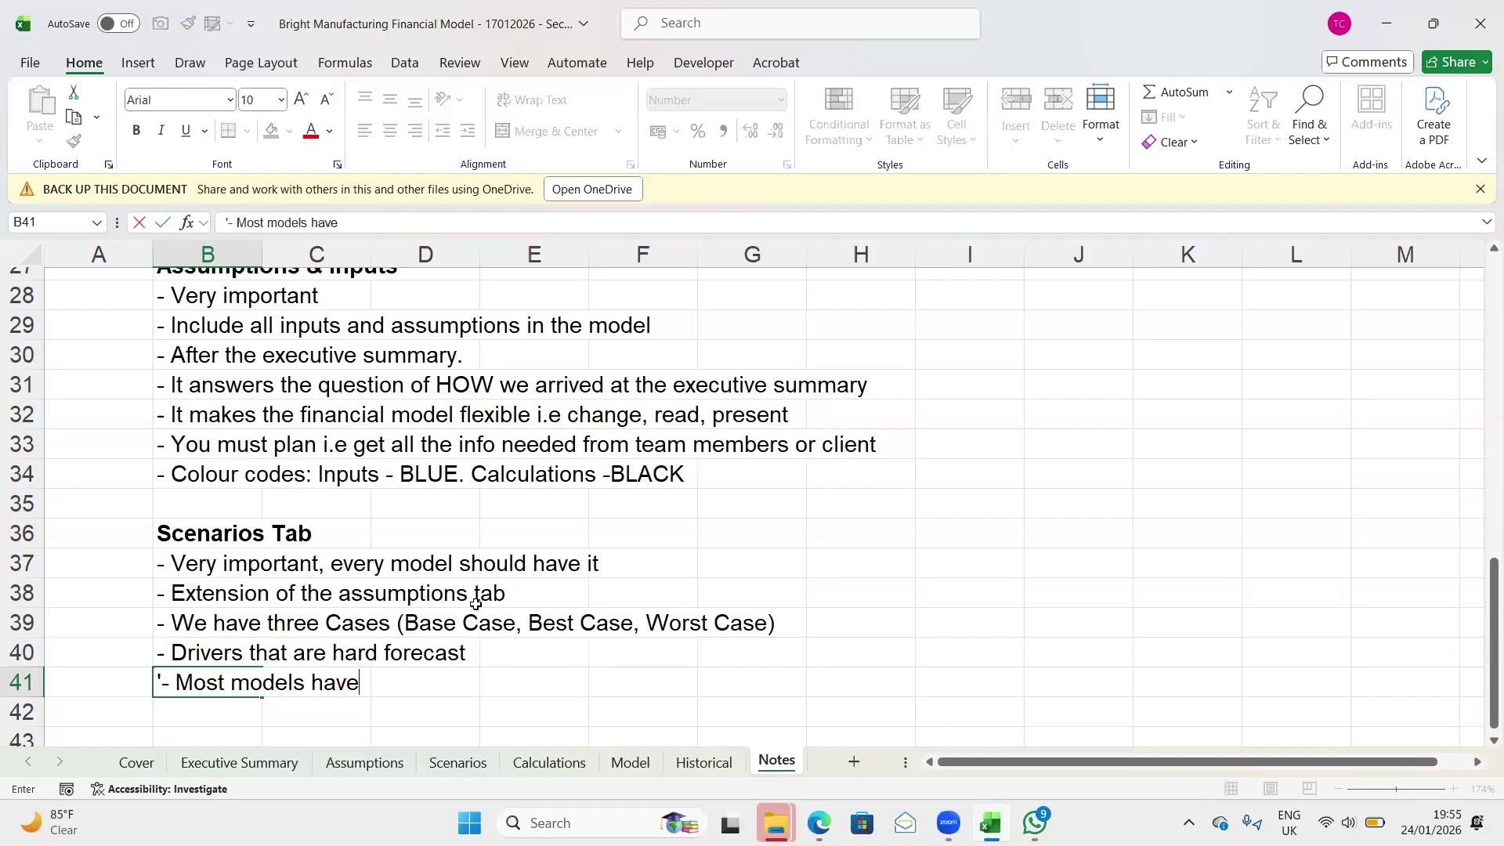
text( up to 2 to)
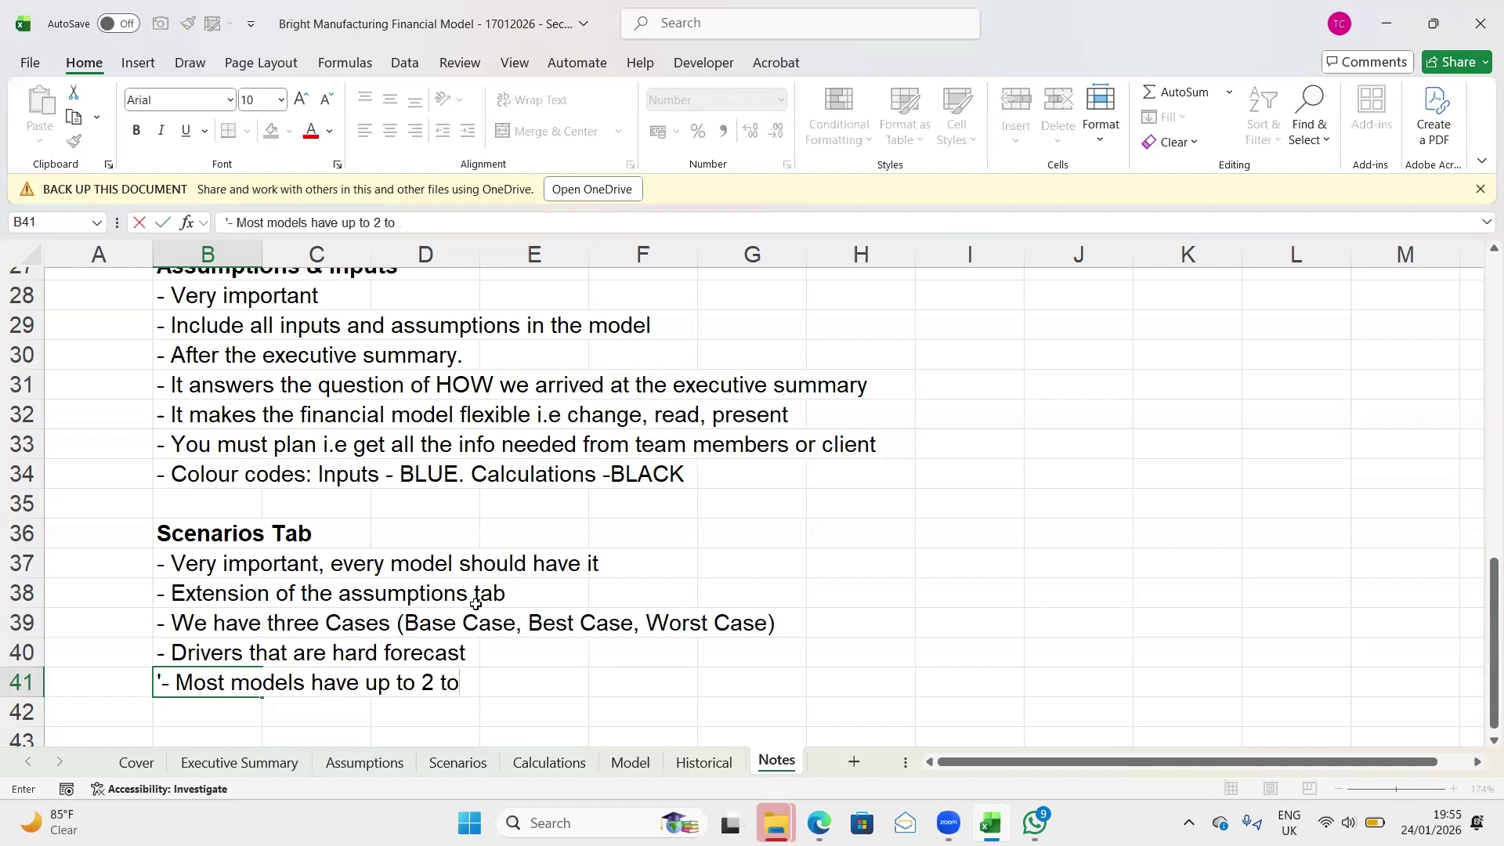
text( 5 scenarios)
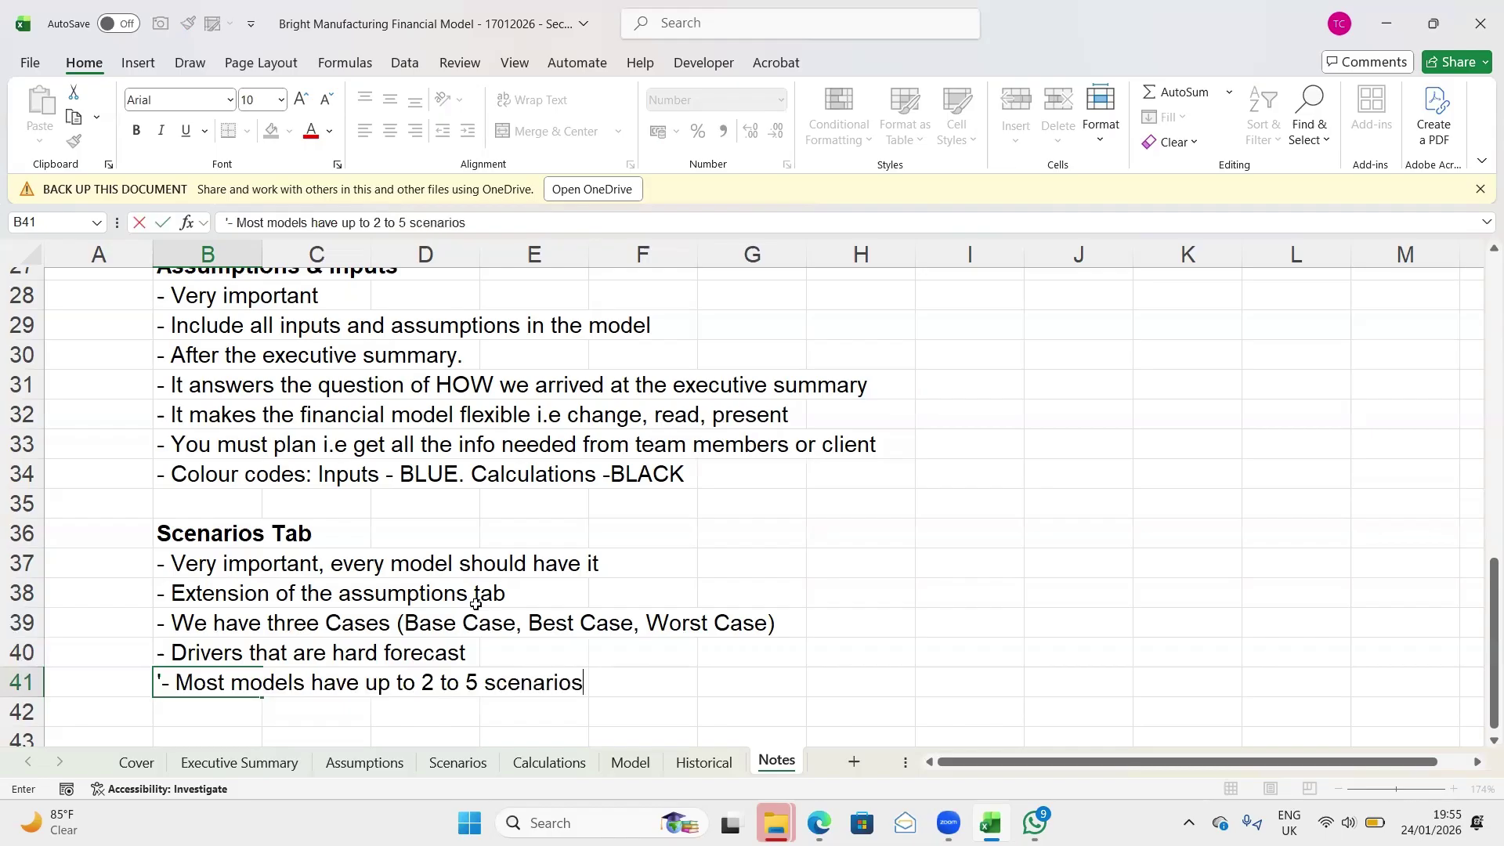
key(Return)
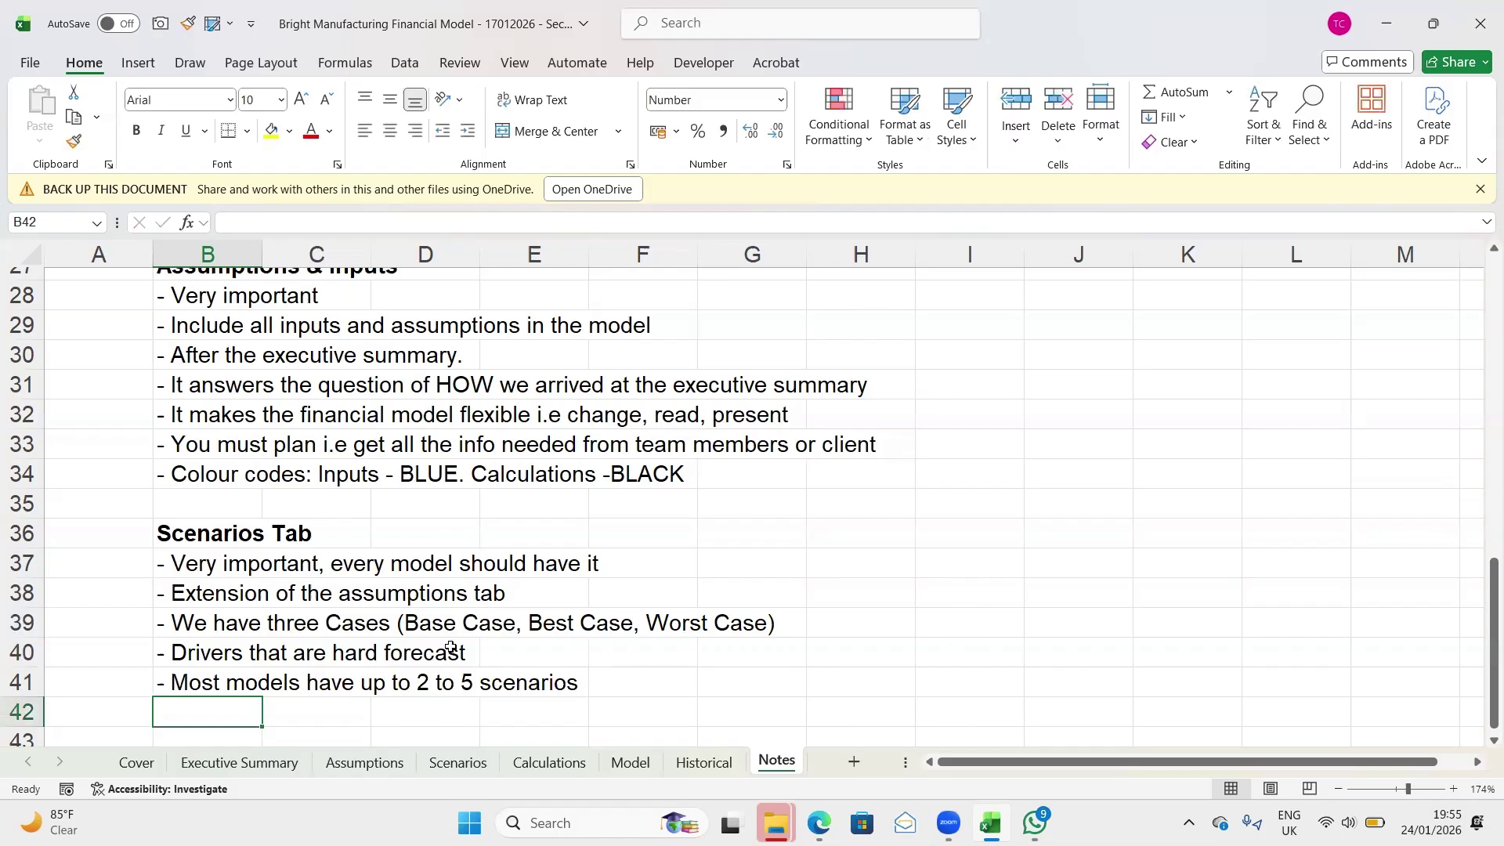
scroll(440, 611, down, 1)
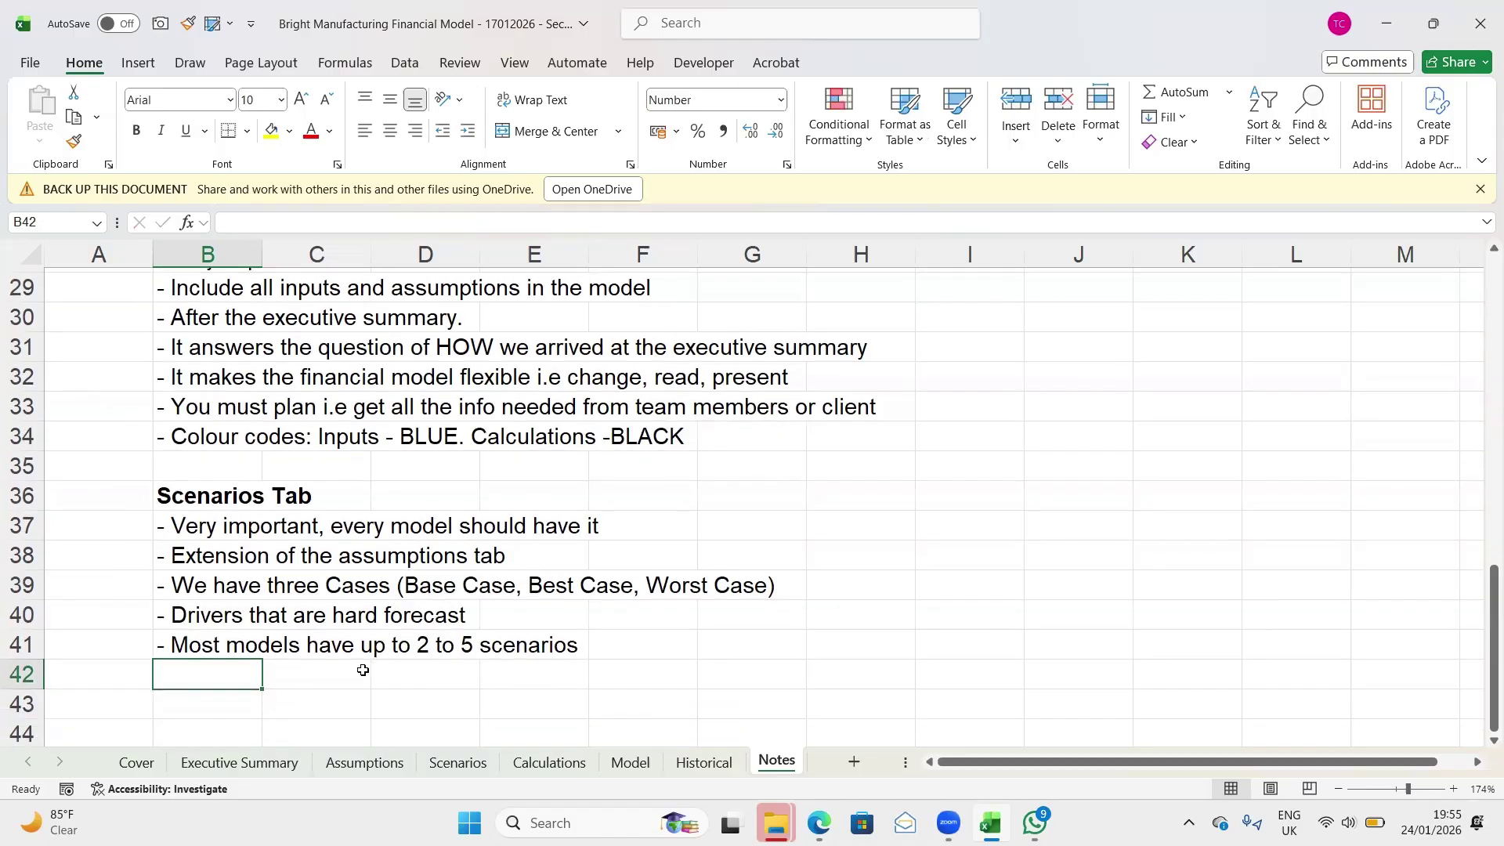
scroll(362, 670, down, 1)
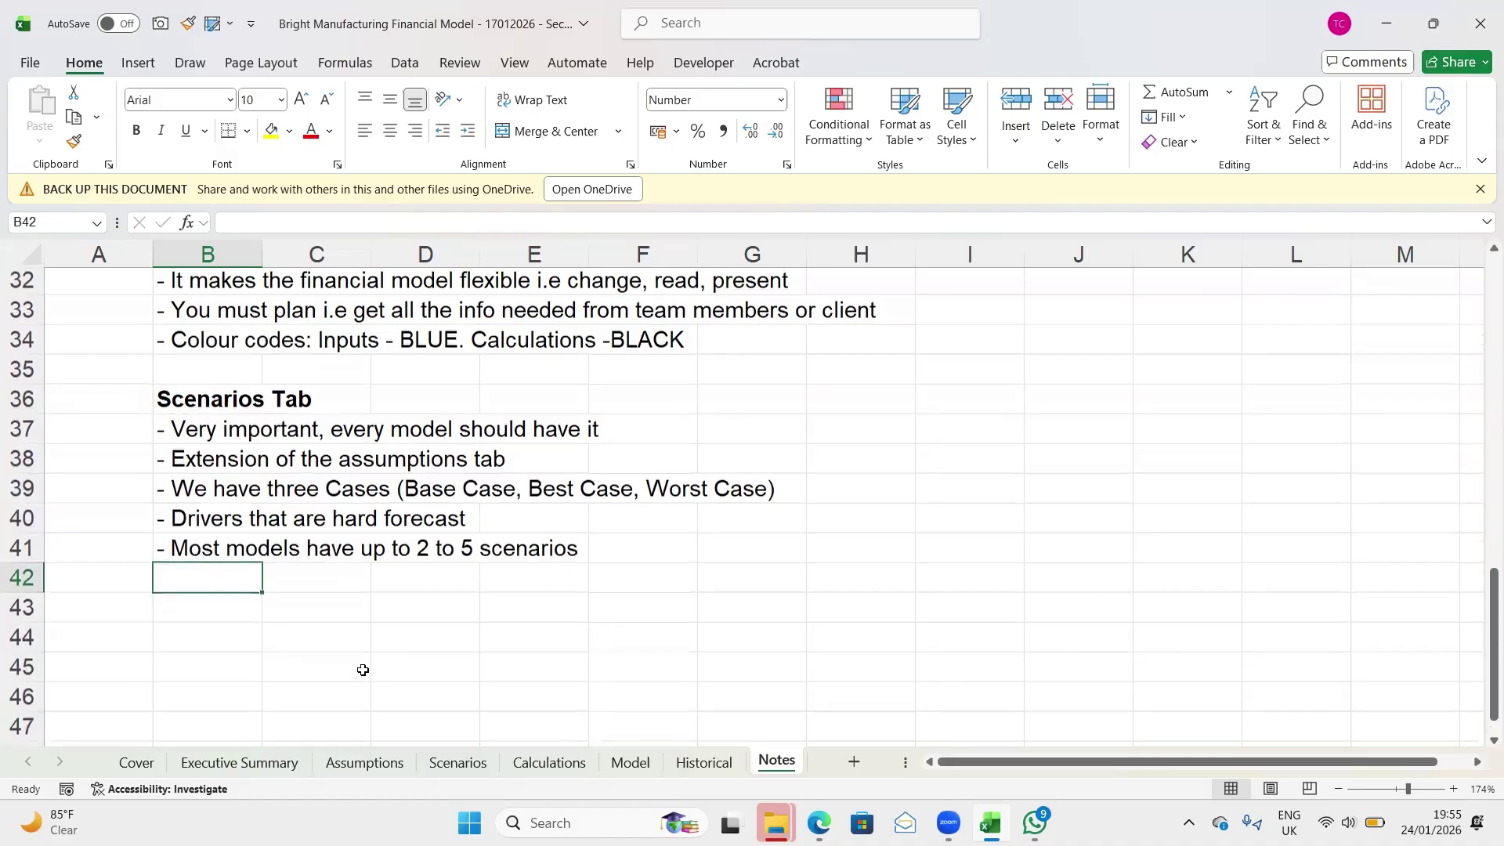
key(Down)
key(Up)
key(Up)
key(Up)
key(Down)
key(Down)
key(Up)
key(Down)
key(Up)
key(Down)
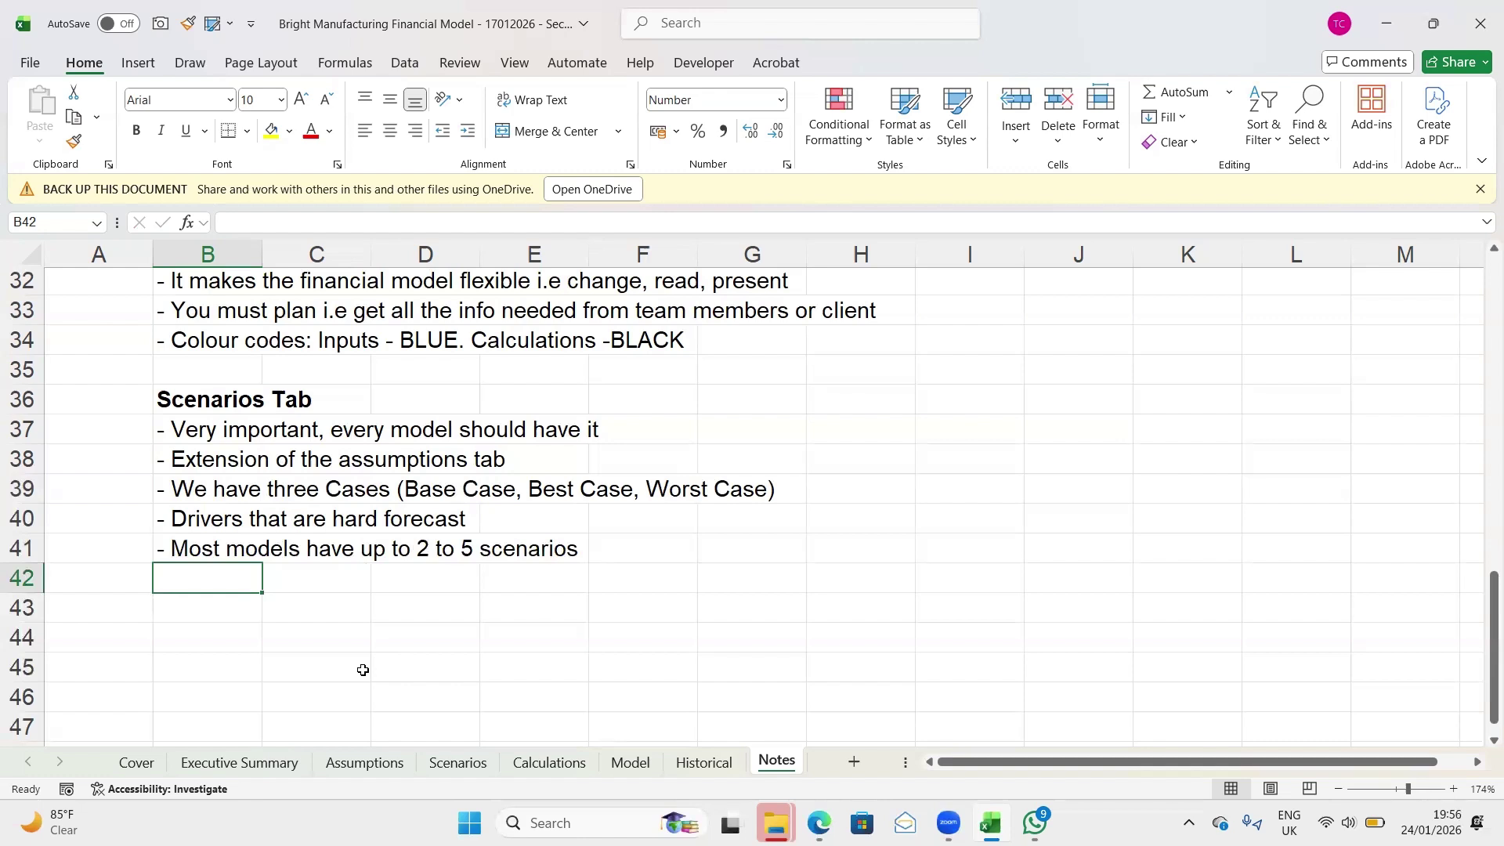
key(Up)
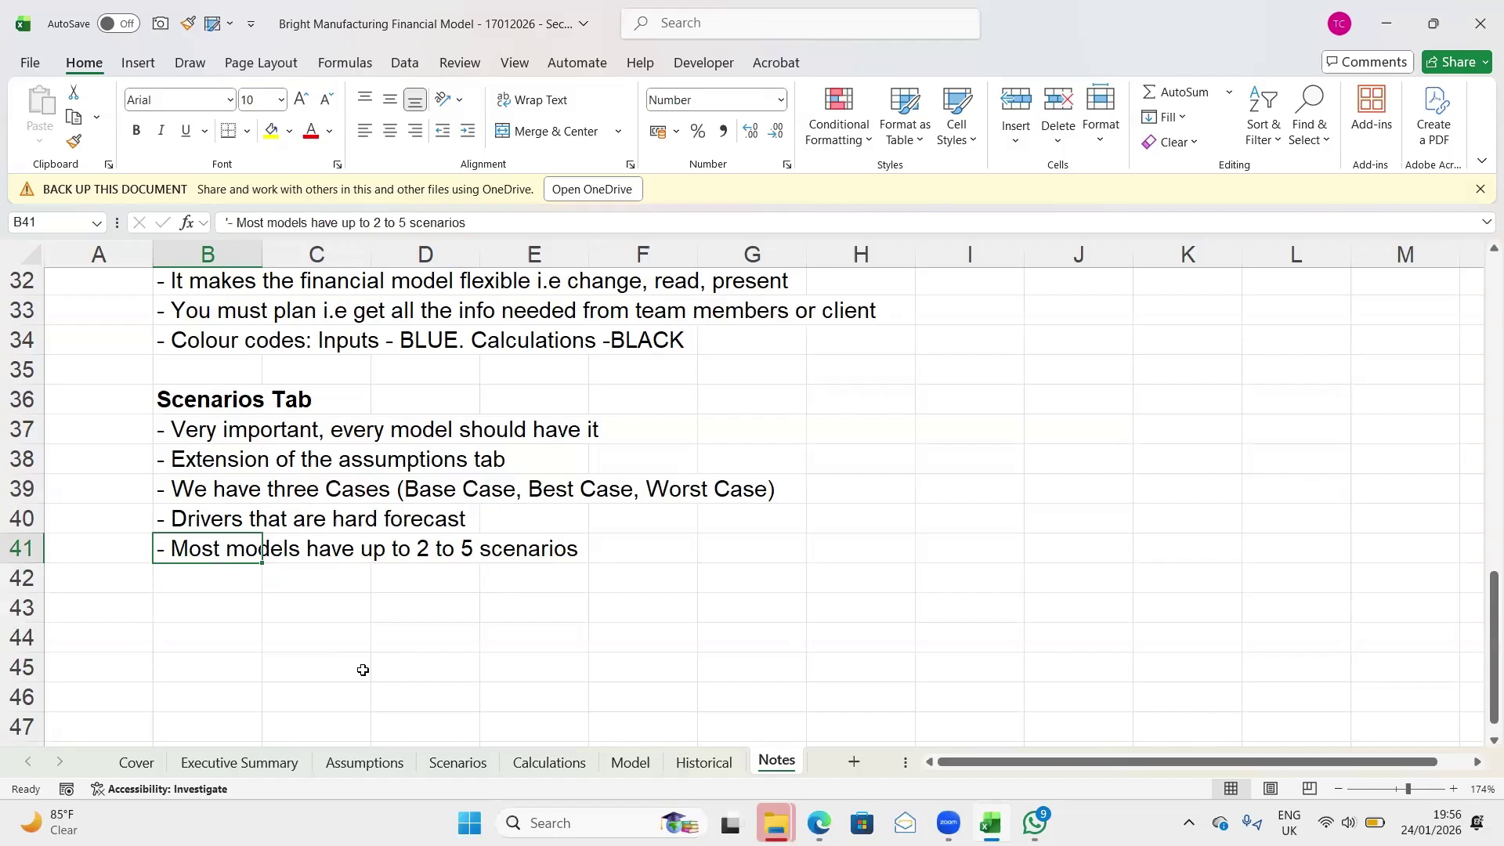
key(Down)
key(Down)
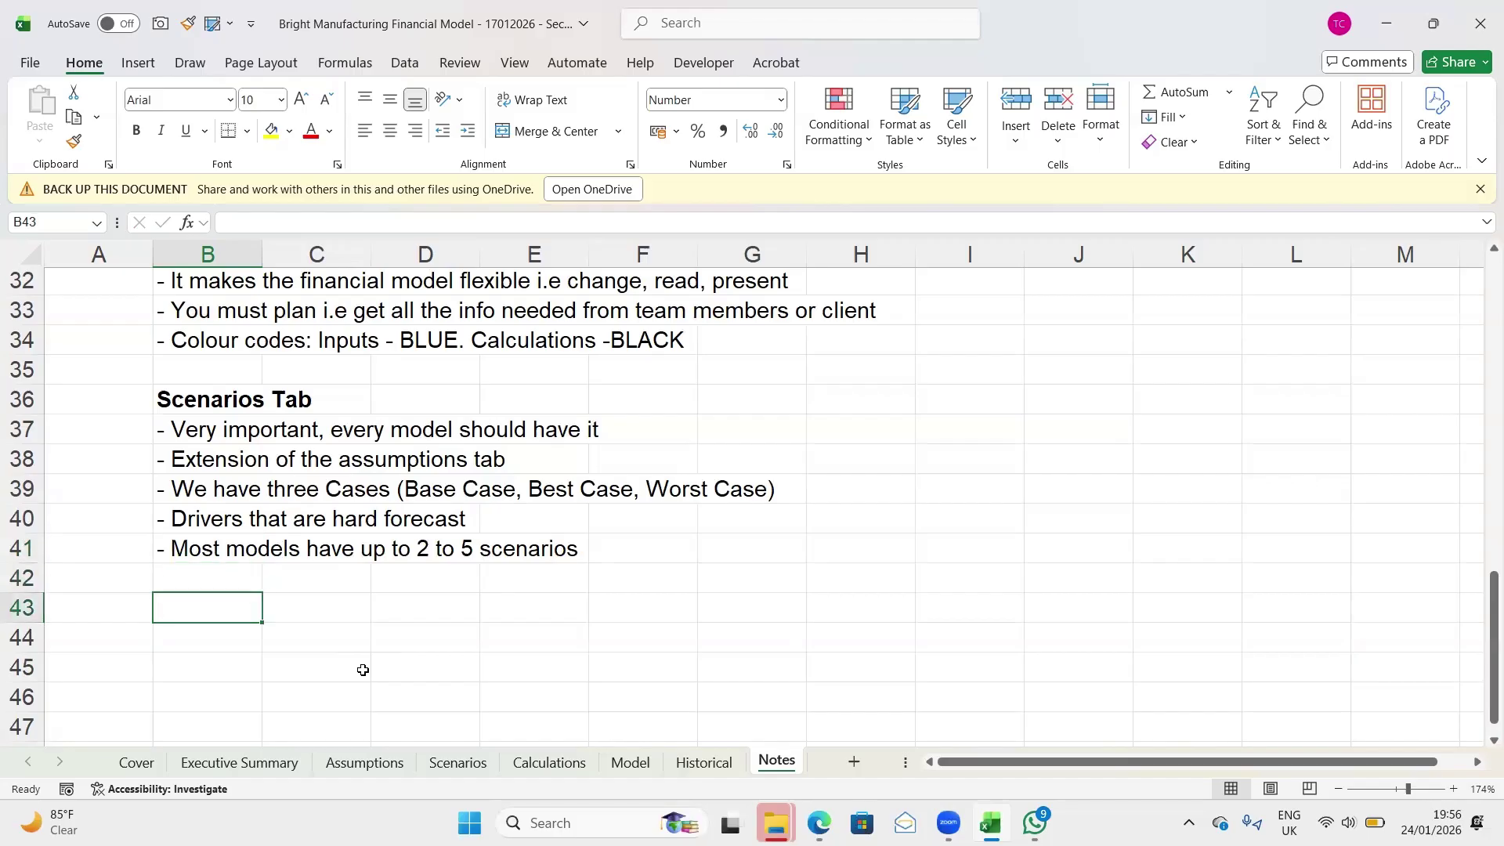
key(Up)
key(Up)
key(Down)
key(Down)
key(Down)
key(Up)
Enter the heading "Steps to Build the a Scenario" in B43, leaving a blank row below the Scenarios Tab notes
text(Step)
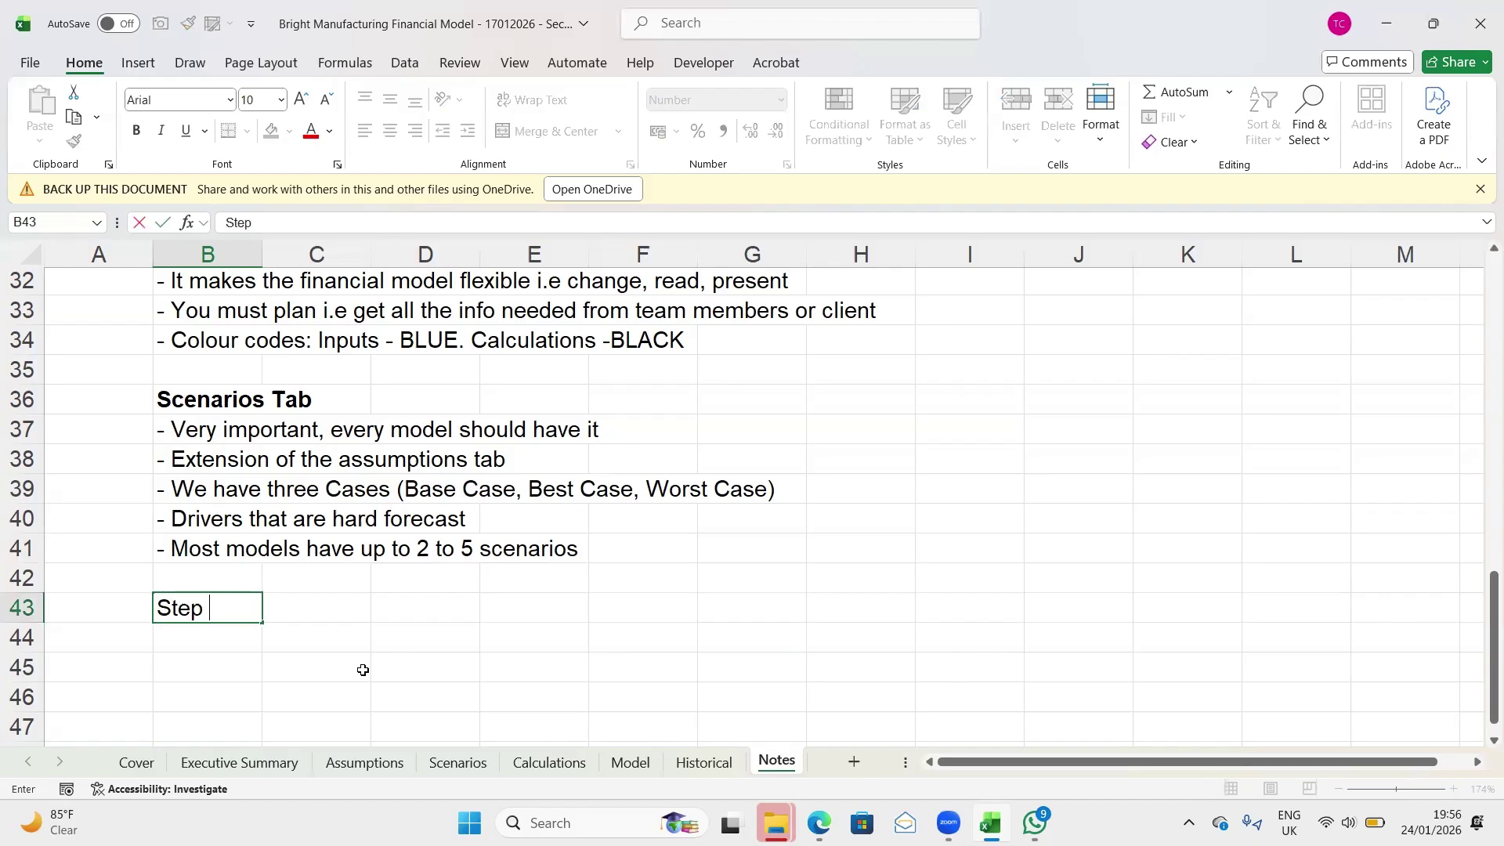
text(s to Buil)
text(d the )
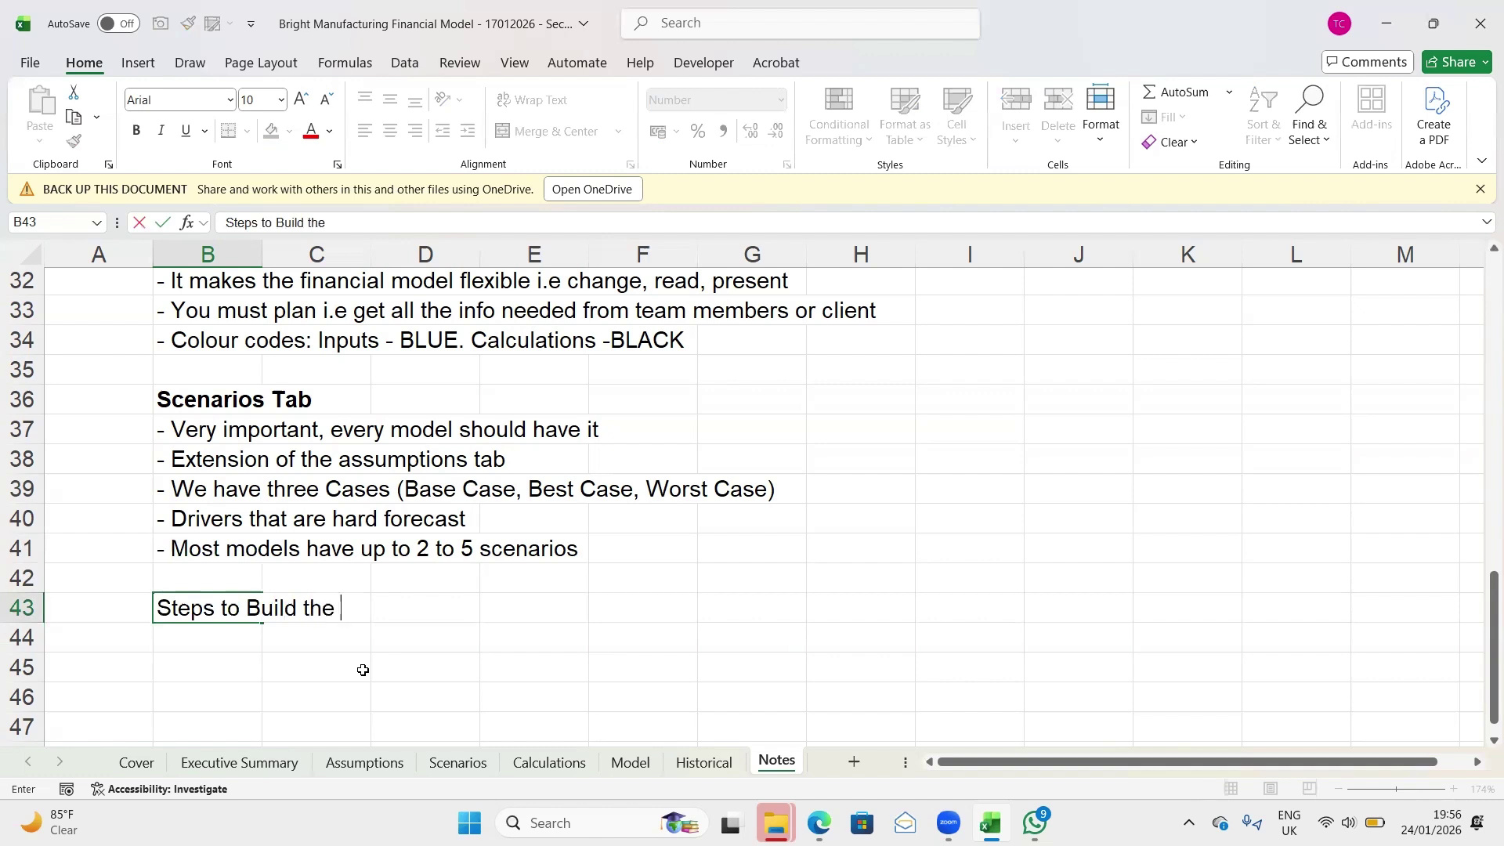
text(a Scenario)
key(Return)
Make the new heading in B43 bold and save the workbook
key(Up)
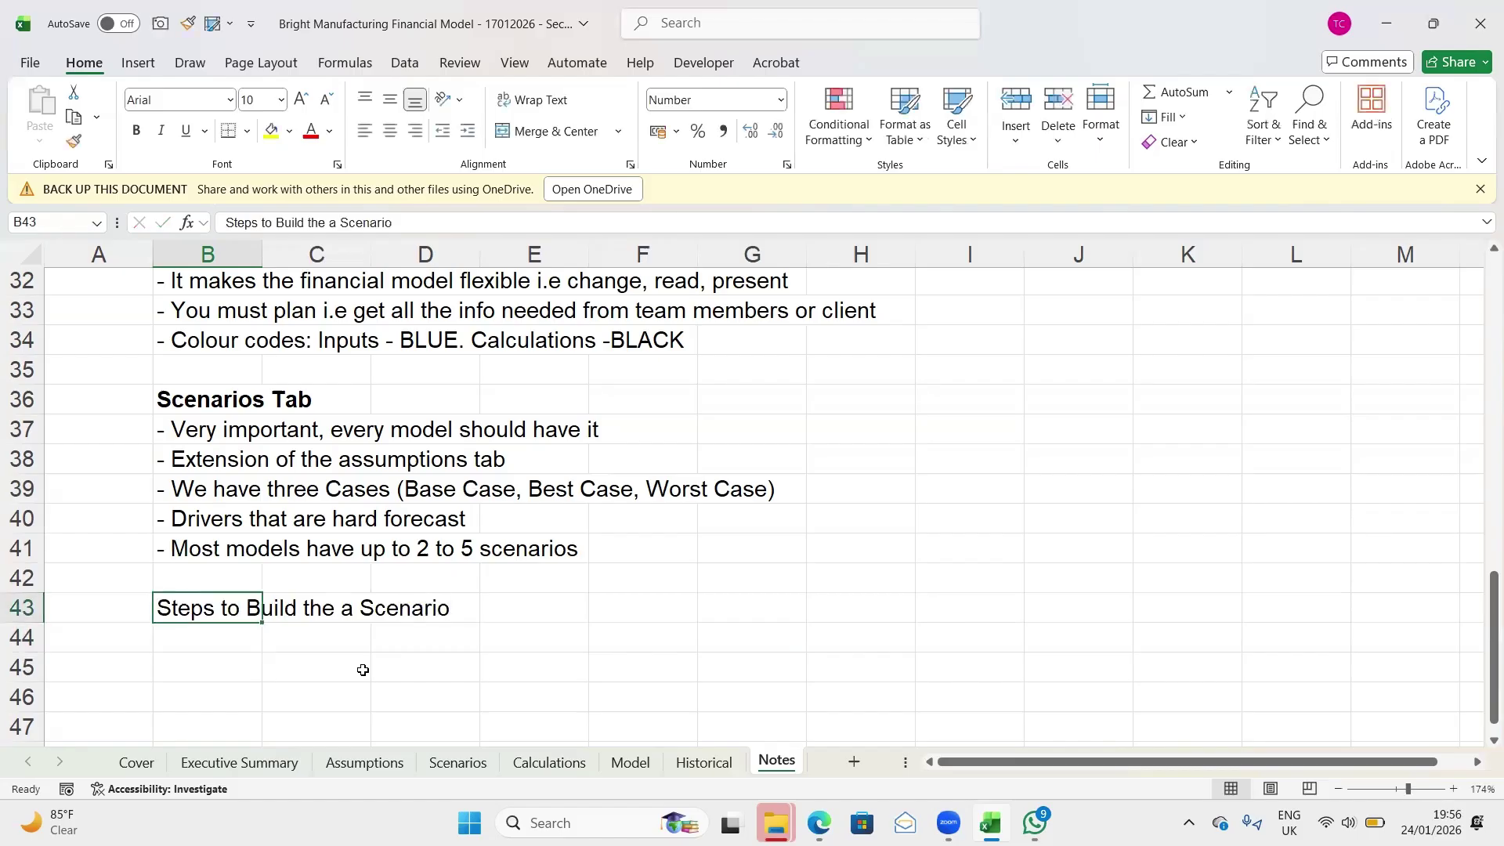
key(ctrl+b)
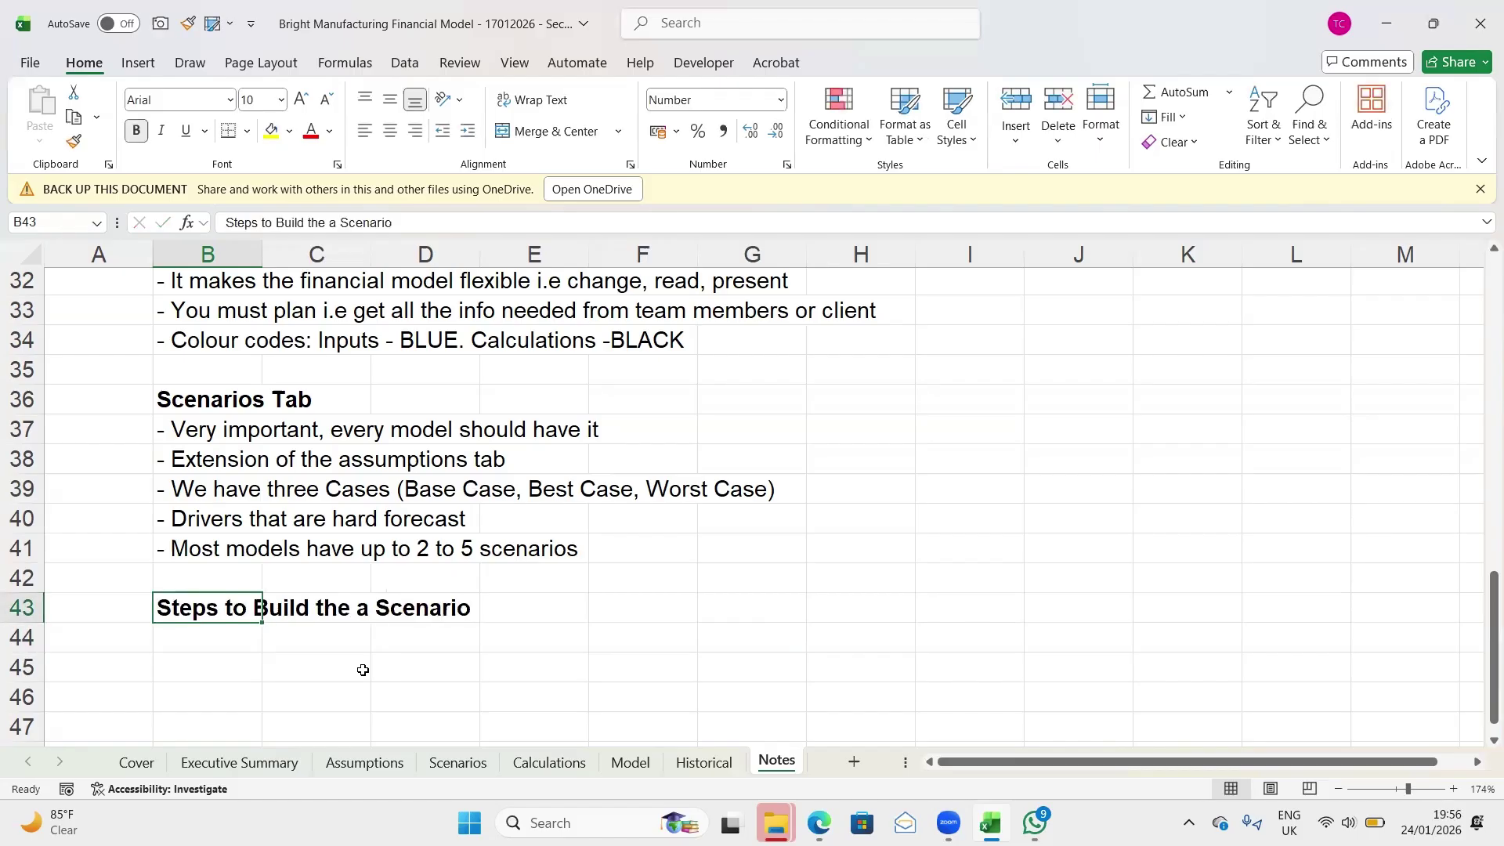
key(Down)
key(Down)
key(Down)
key(ctrl+s)
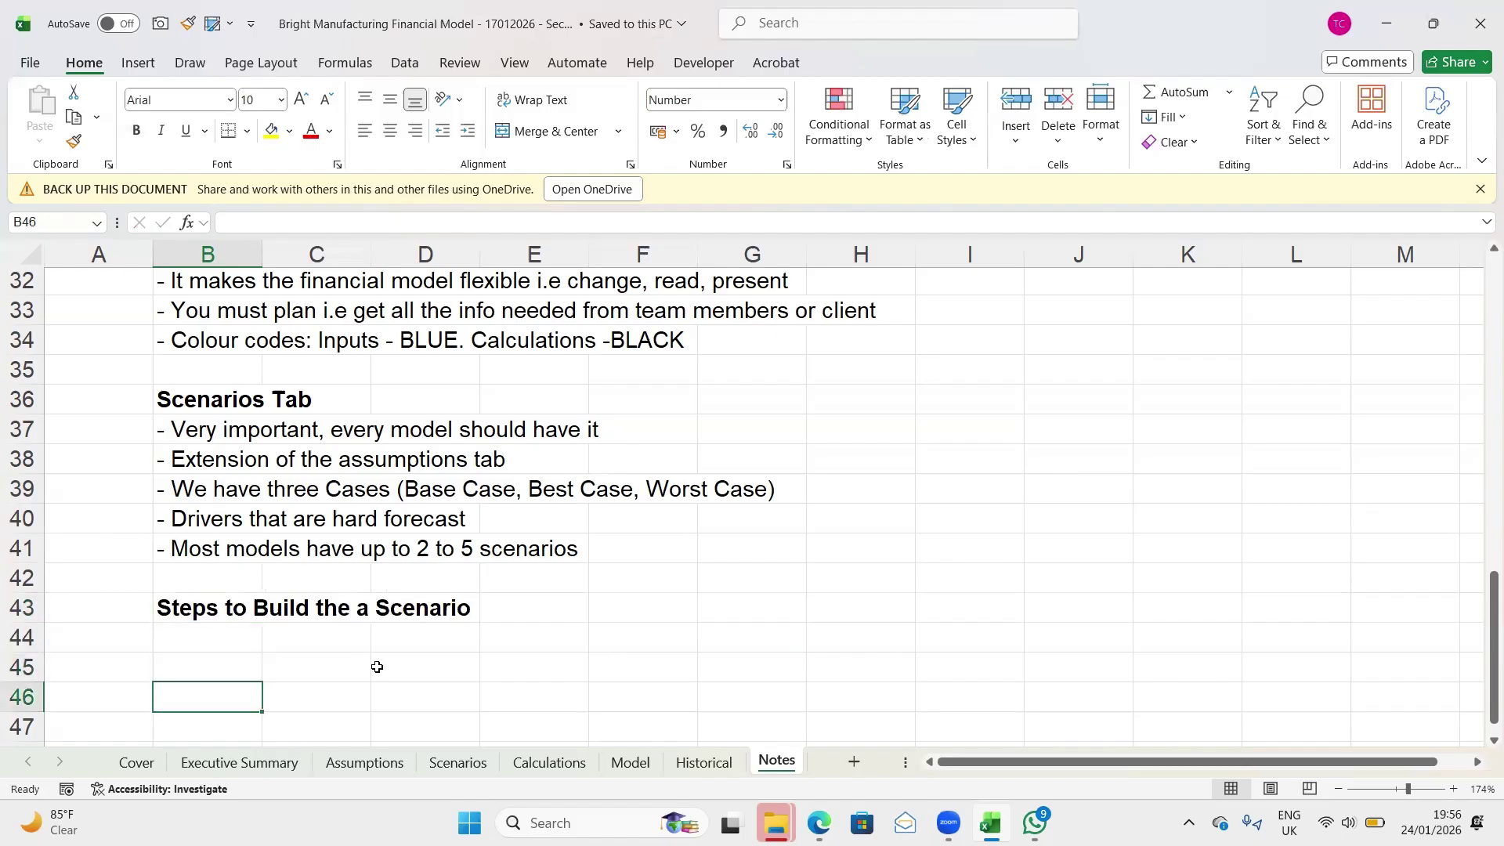
key(Up)
key(Up)
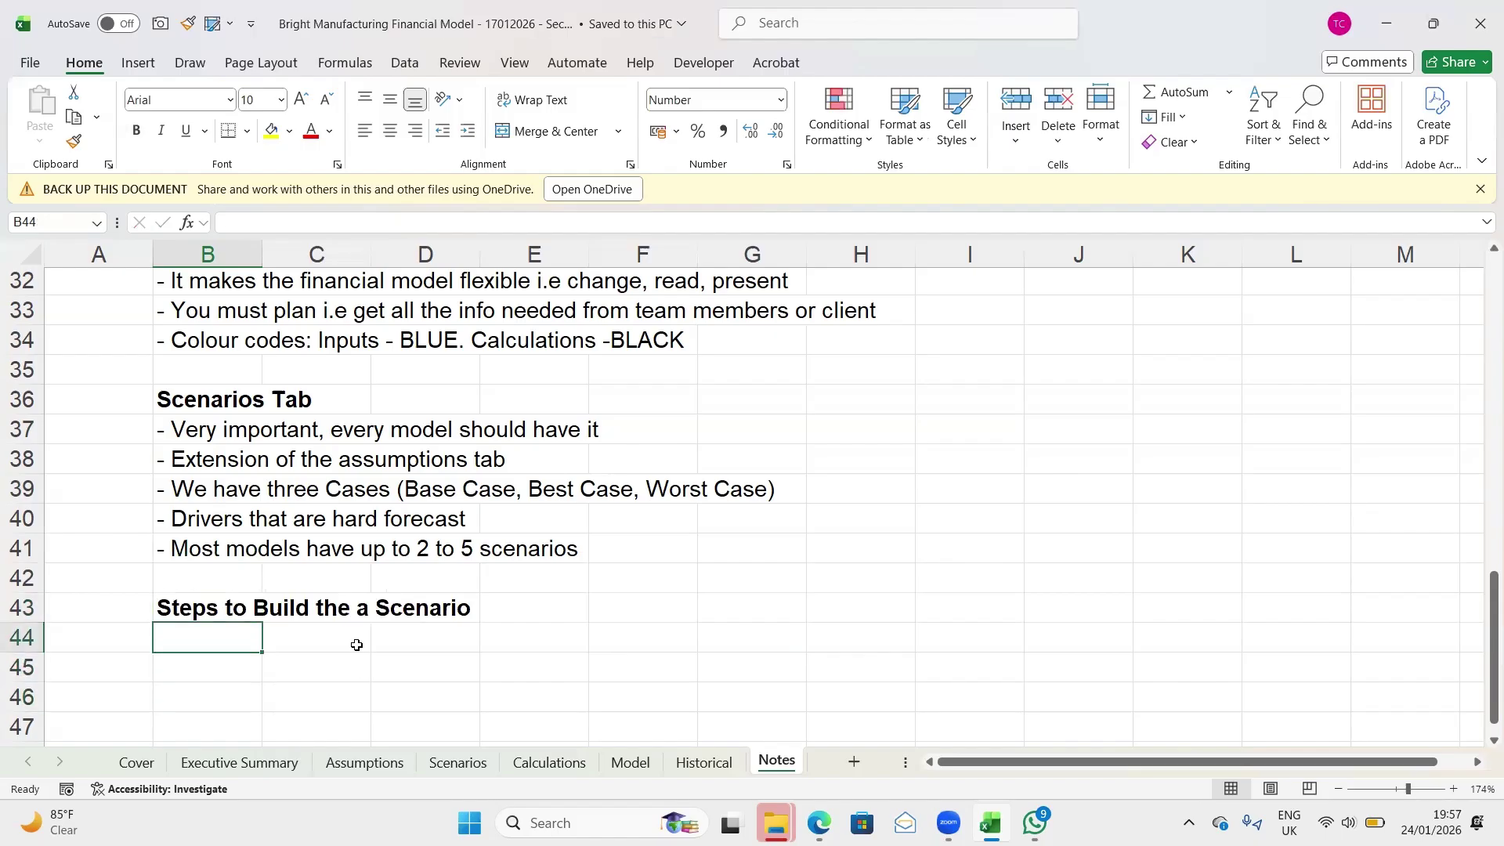
text(-)
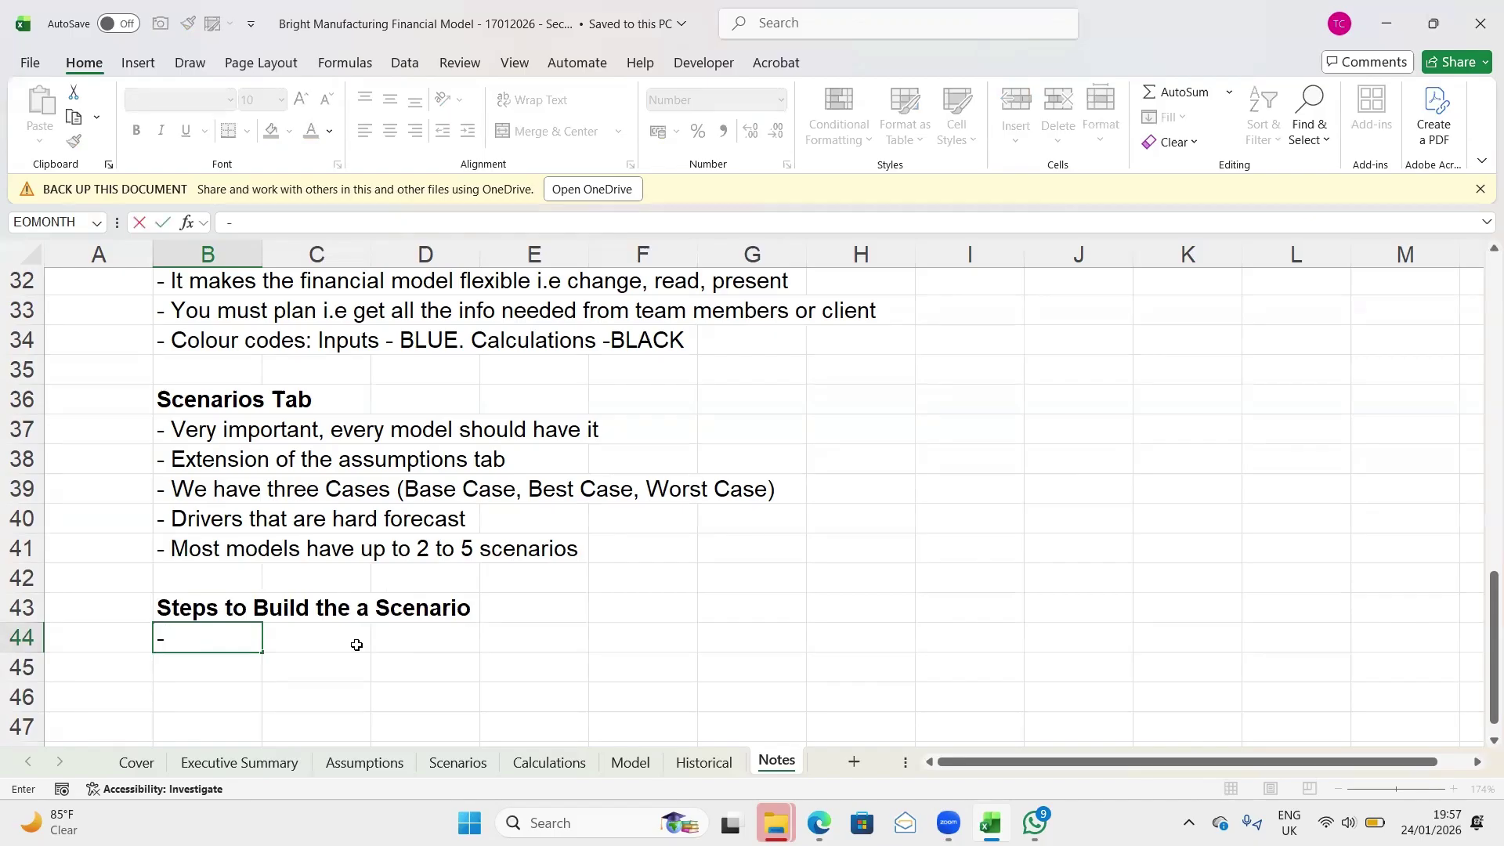
key(BackSpace)
key(BackSpace)
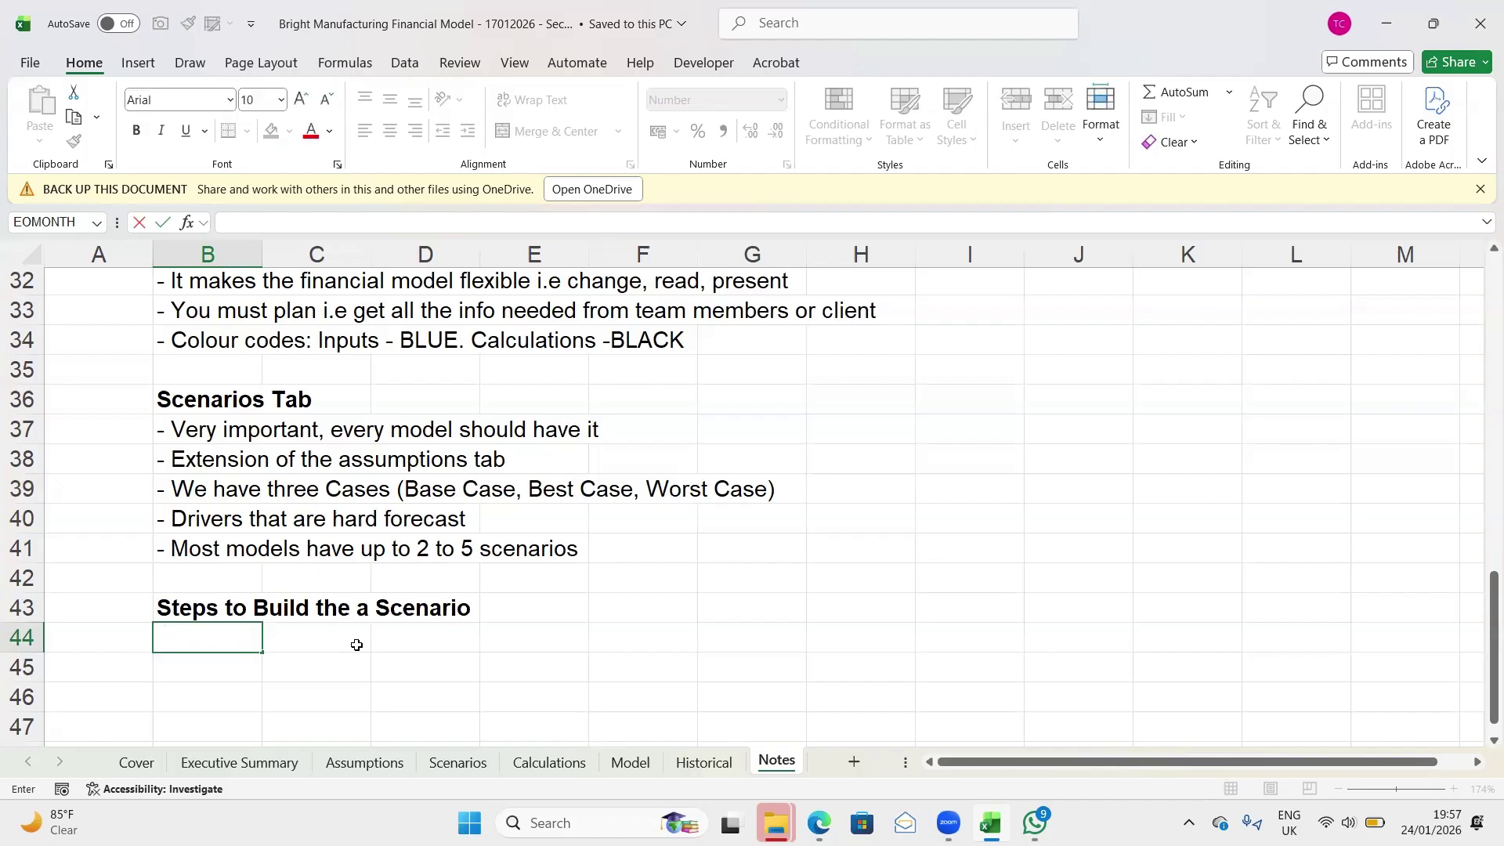
Reword the heading in B43 to "Steps to Building a Scenario"
key(Up)
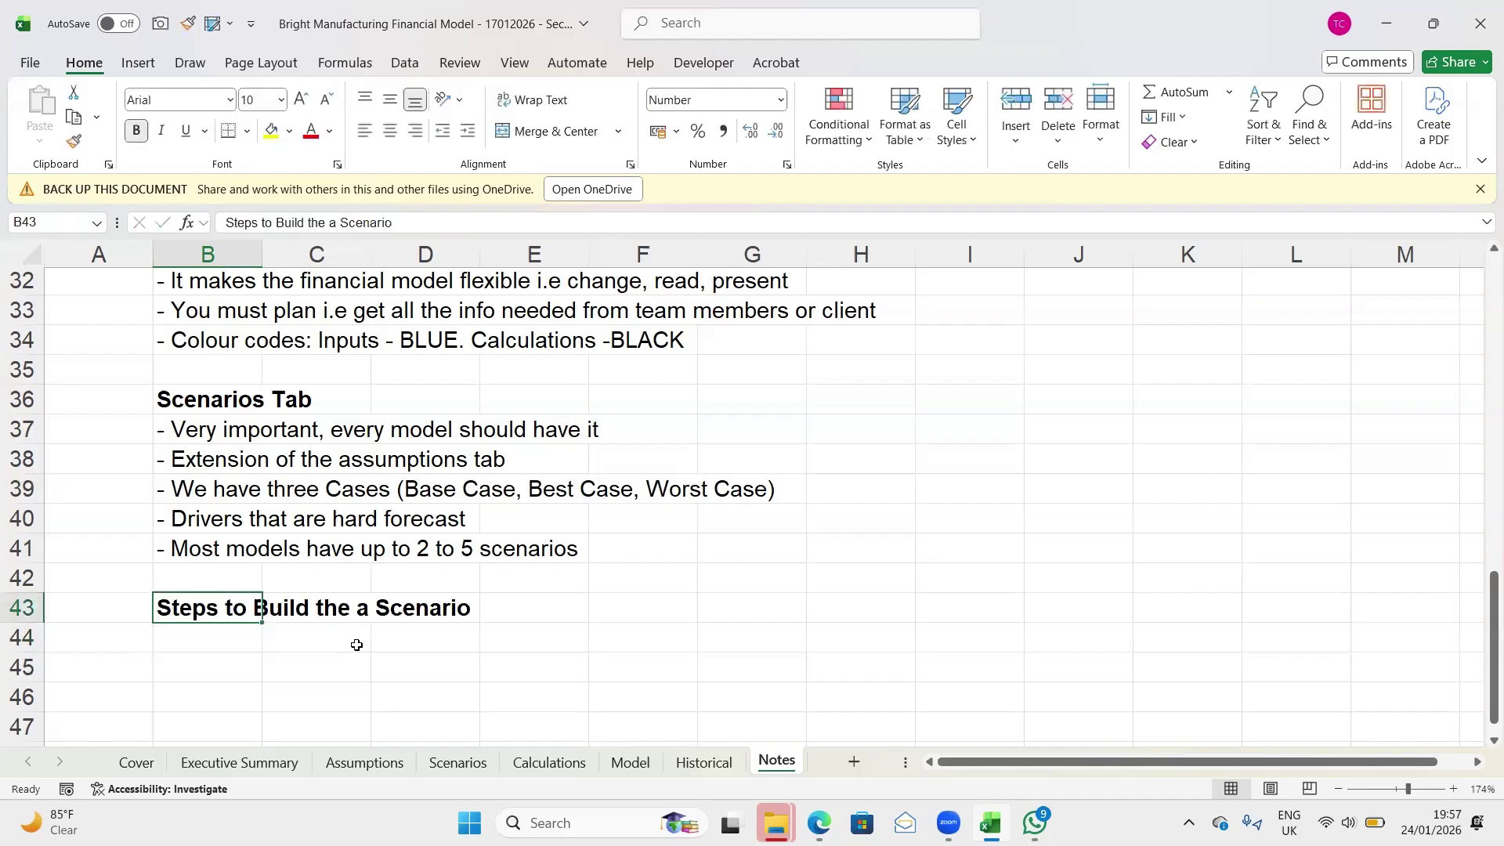
key(F2)
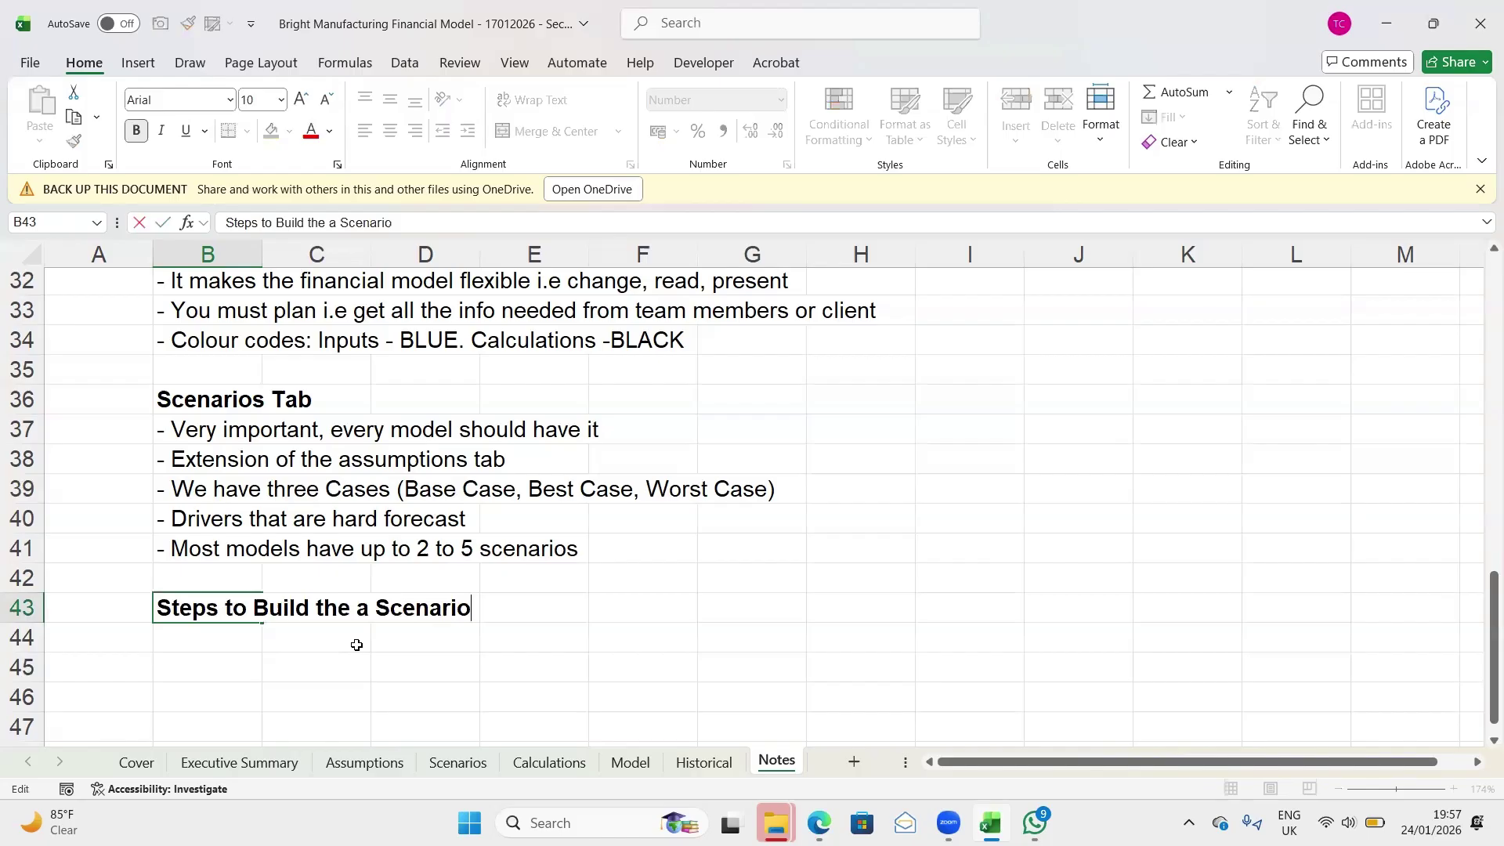
key(Left)
key(Left)
key(Left)
key(Left)
key(BackSpace)
key(BackSpace)
key(BackSpace)
key(BackSpace)
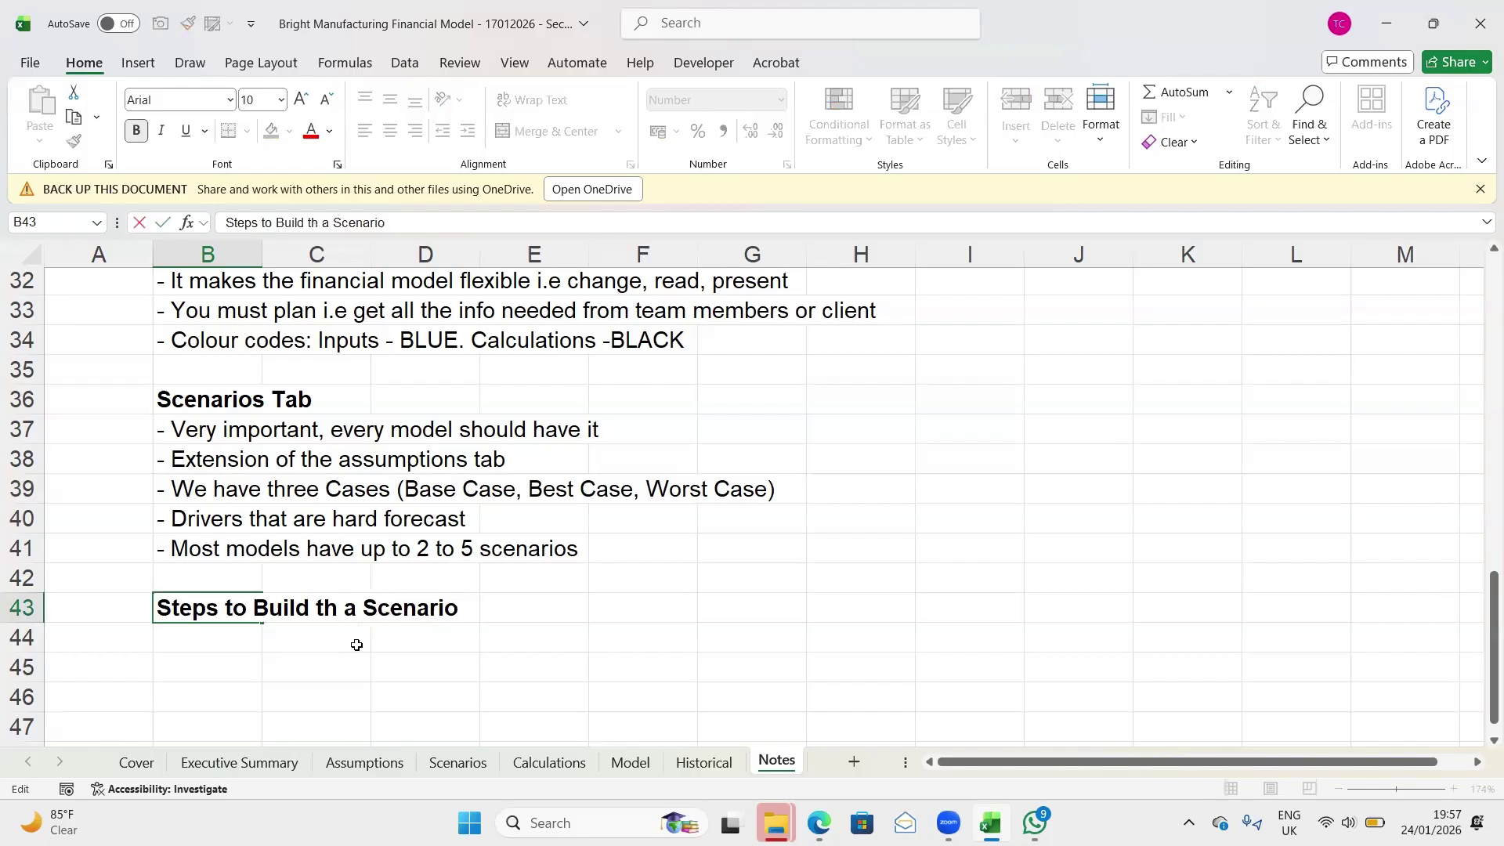
text(ing)
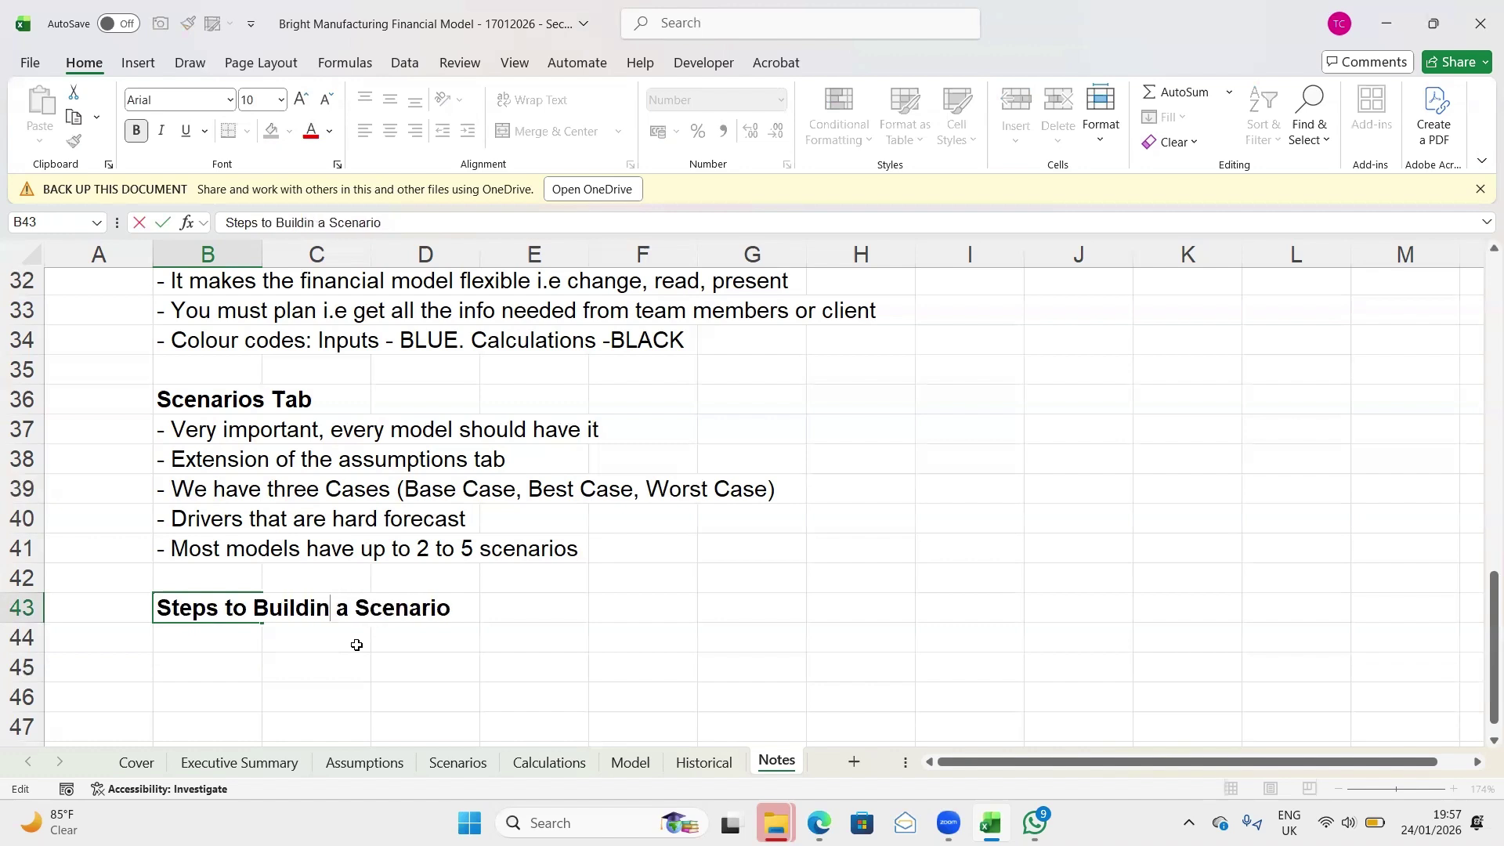
key(Return)
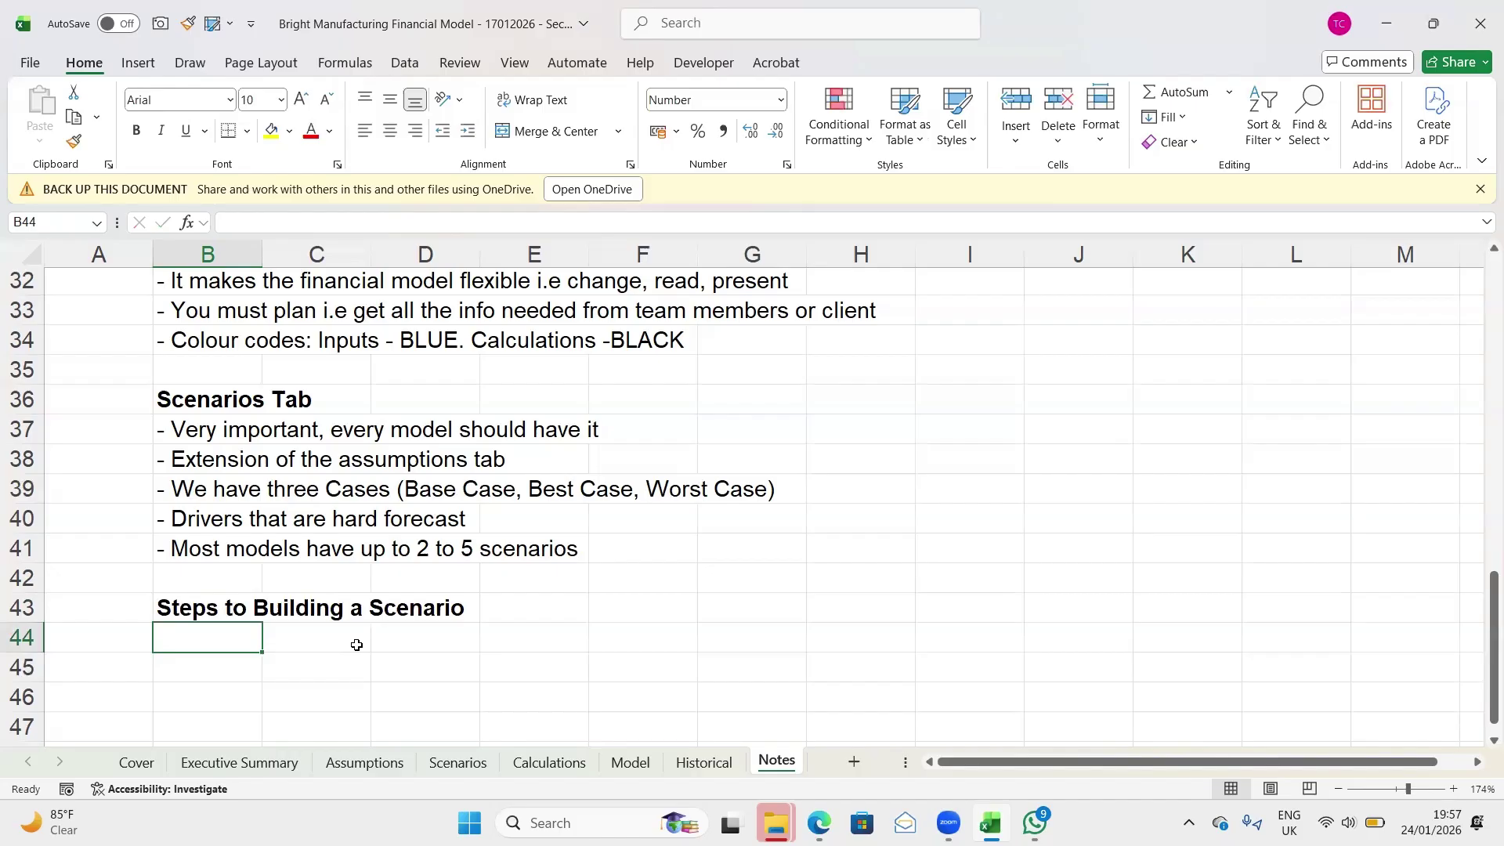
Enter the note "- Create a switch" as text in B44
text(')
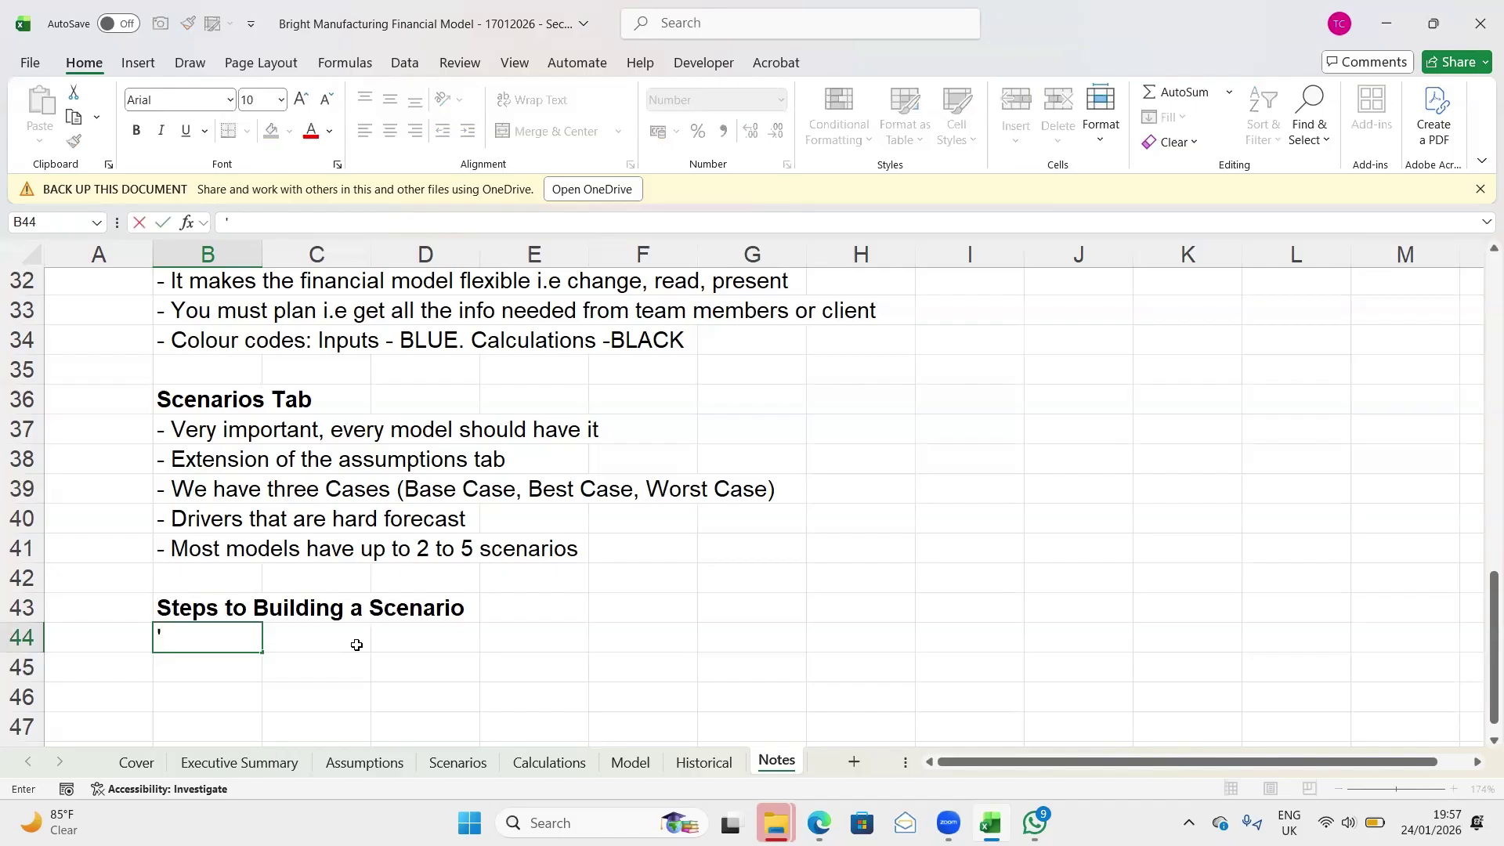
text(- Create)
text(a sw)
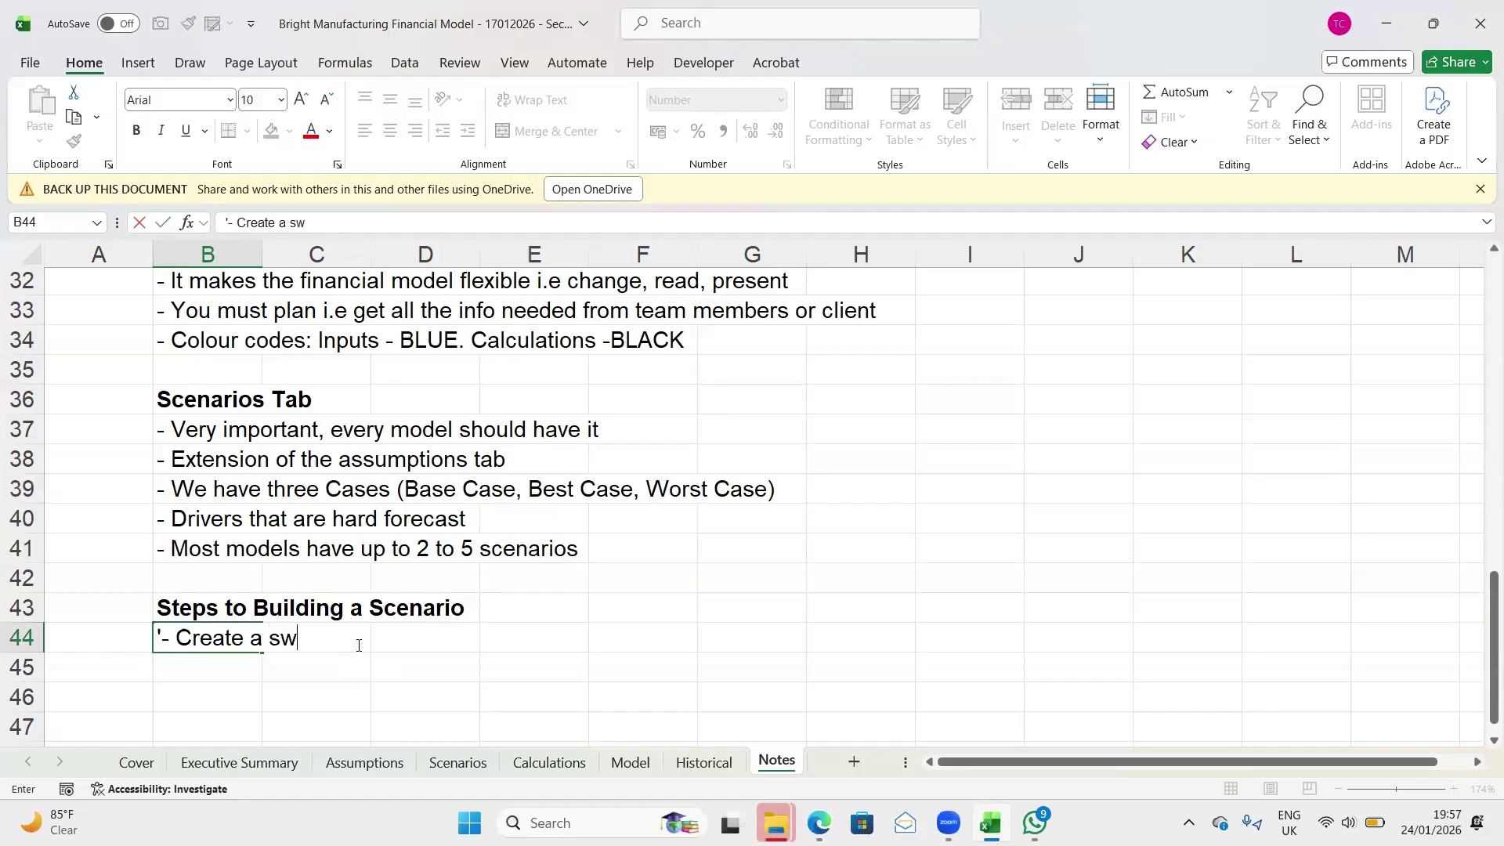
text(itch)
key(Return)
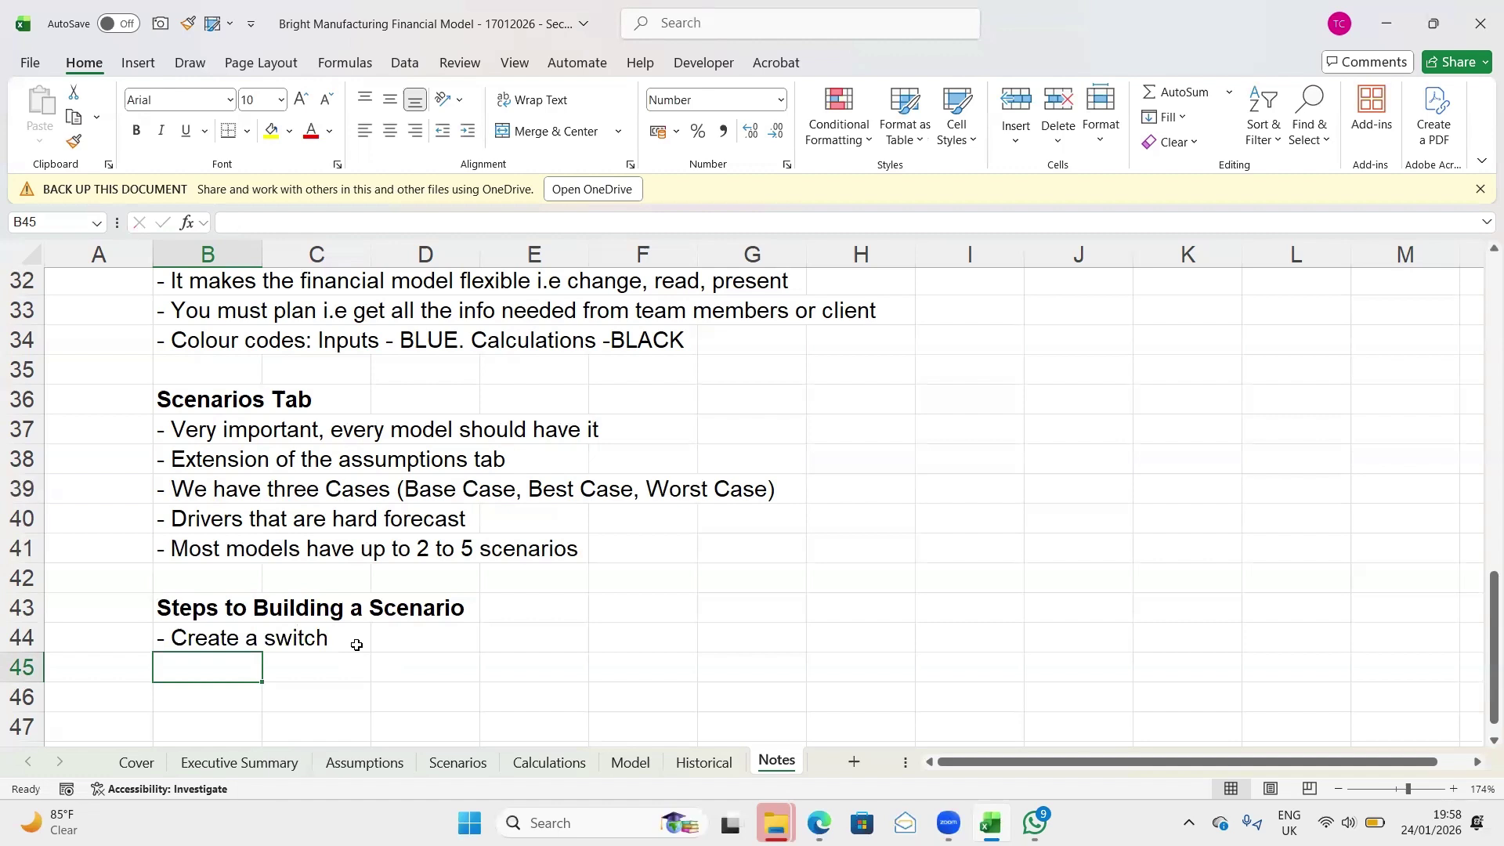
Try to move the whole of row 44 down by pasting it at B45
key(Down)
key(Up)
key(Up)
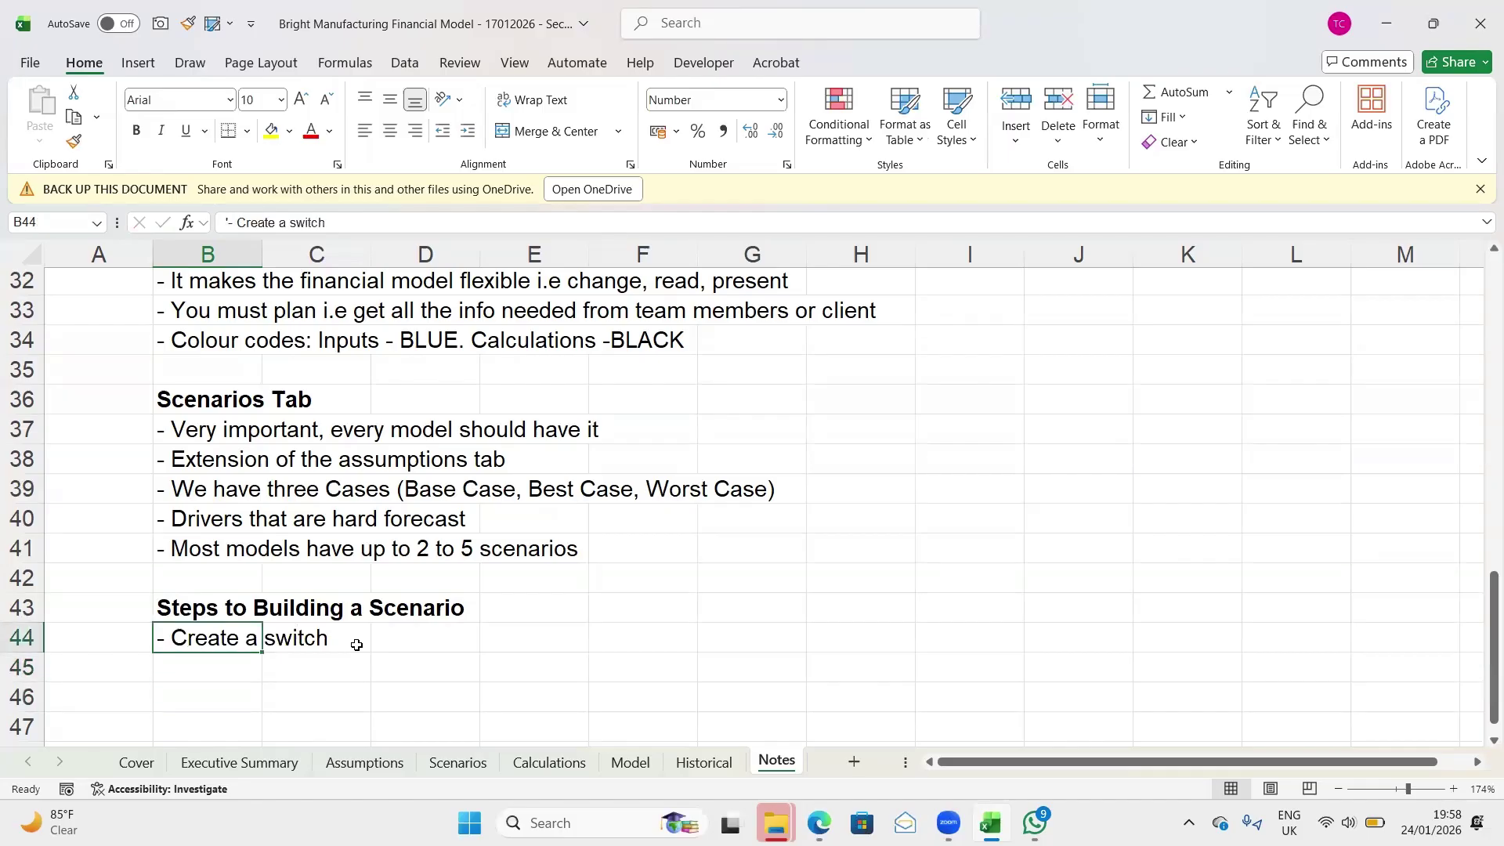
key(shift+space)
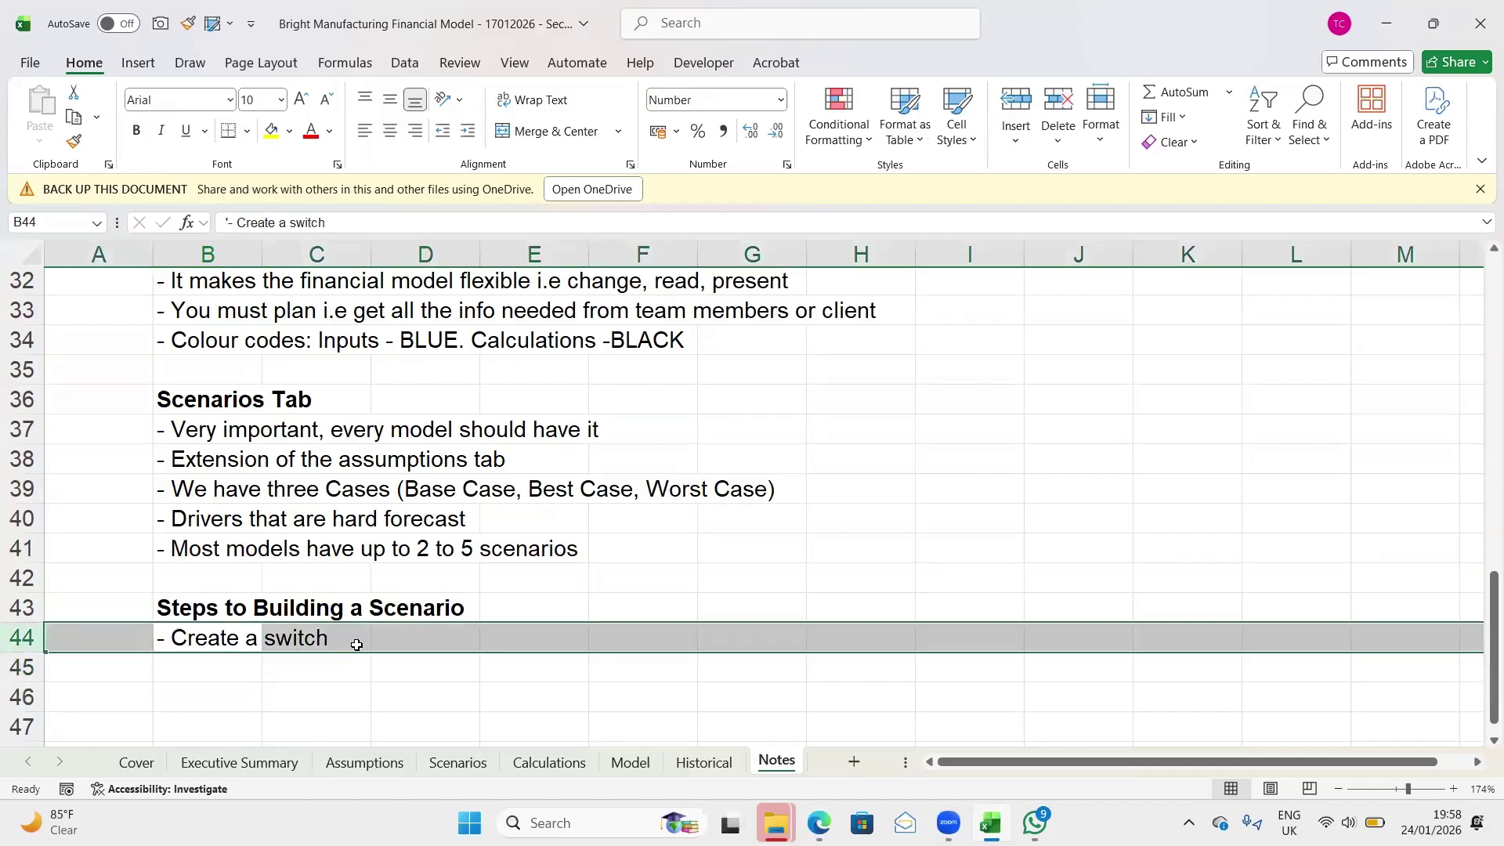
key(ctrl+c)
key(Down)
key(ctrl+v)
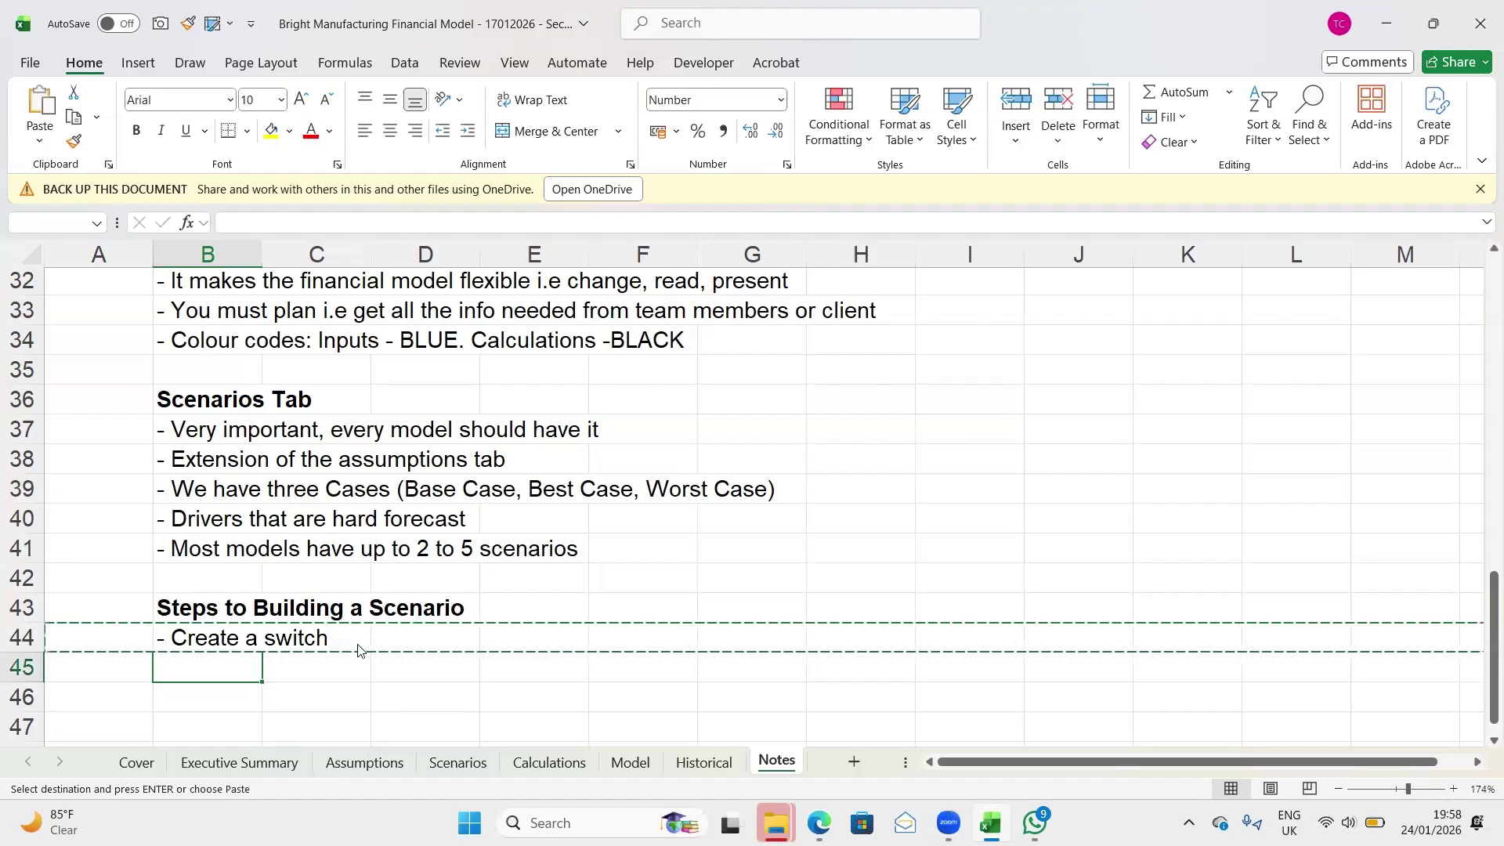
click(758, 463)
Move the "- Create a switch" note from B44 down to B45
key(Up)
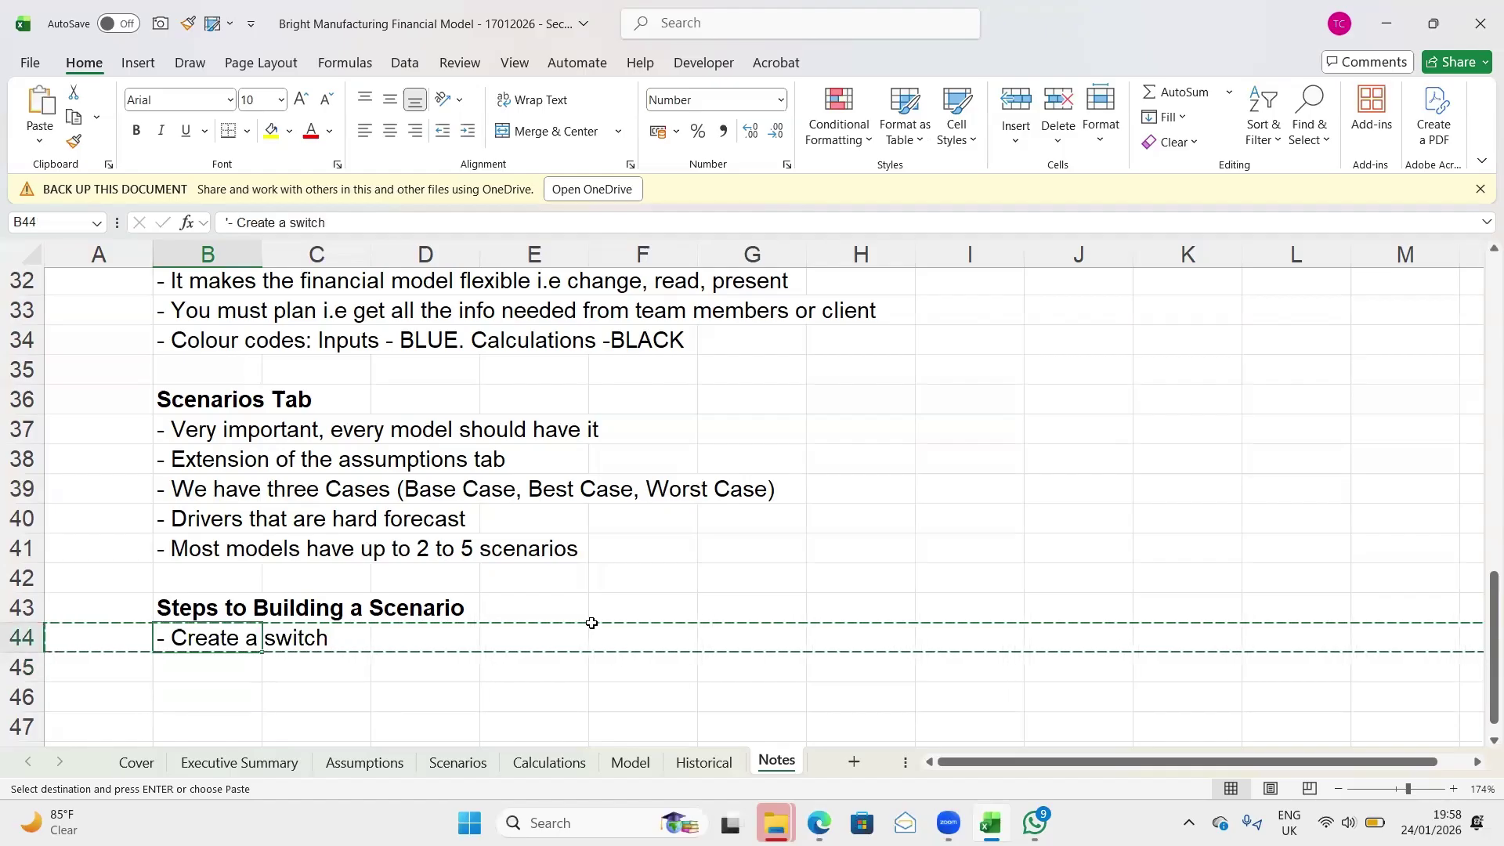
key(ctrl+c)
key(Down)
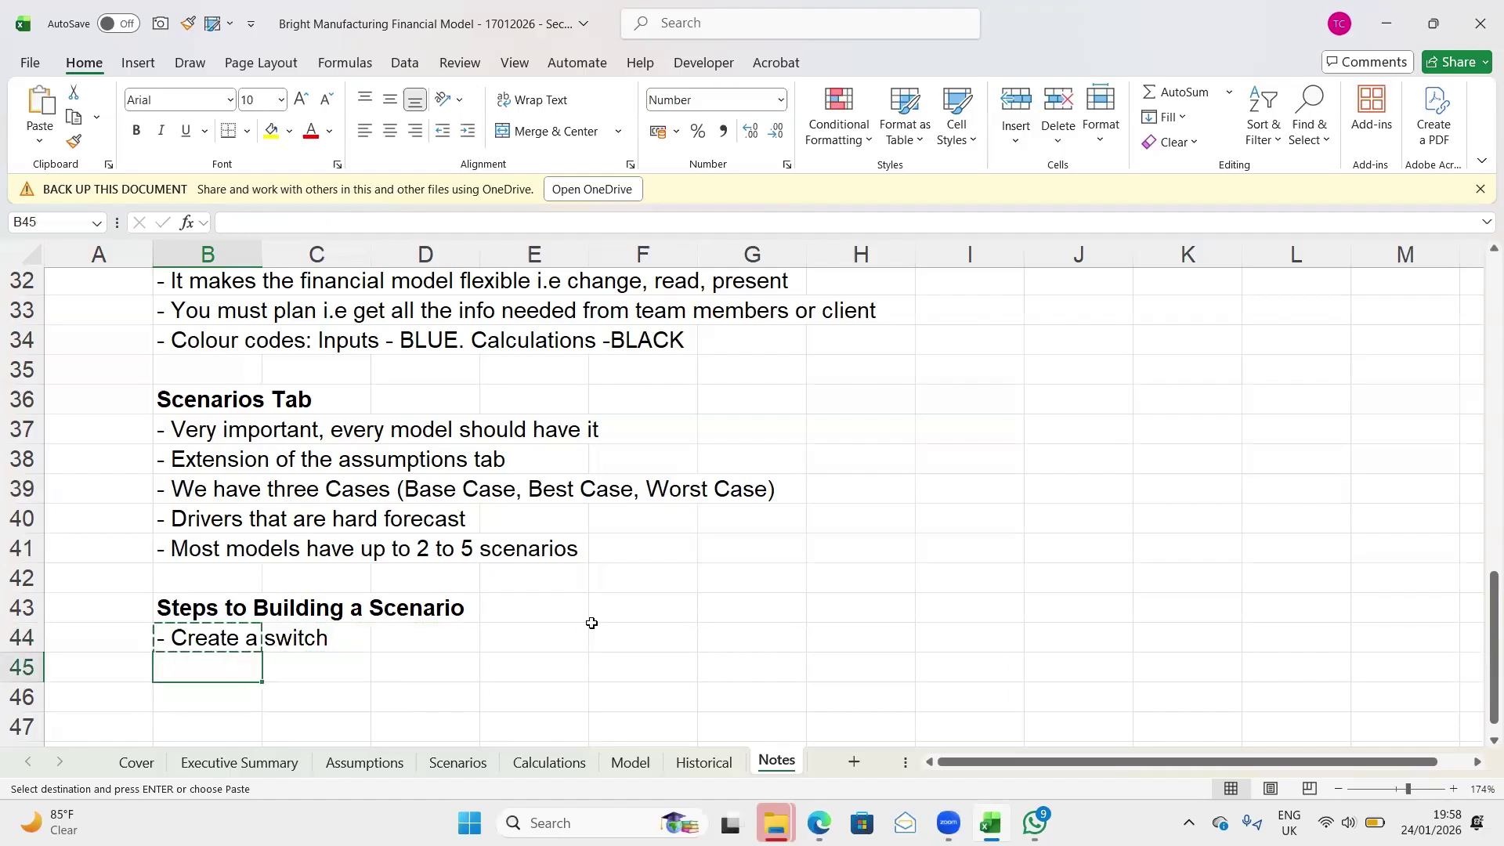
key(ctrl+v)
Enter the note "- Enter the data inputs in a large box" as text in B44
key(Up)
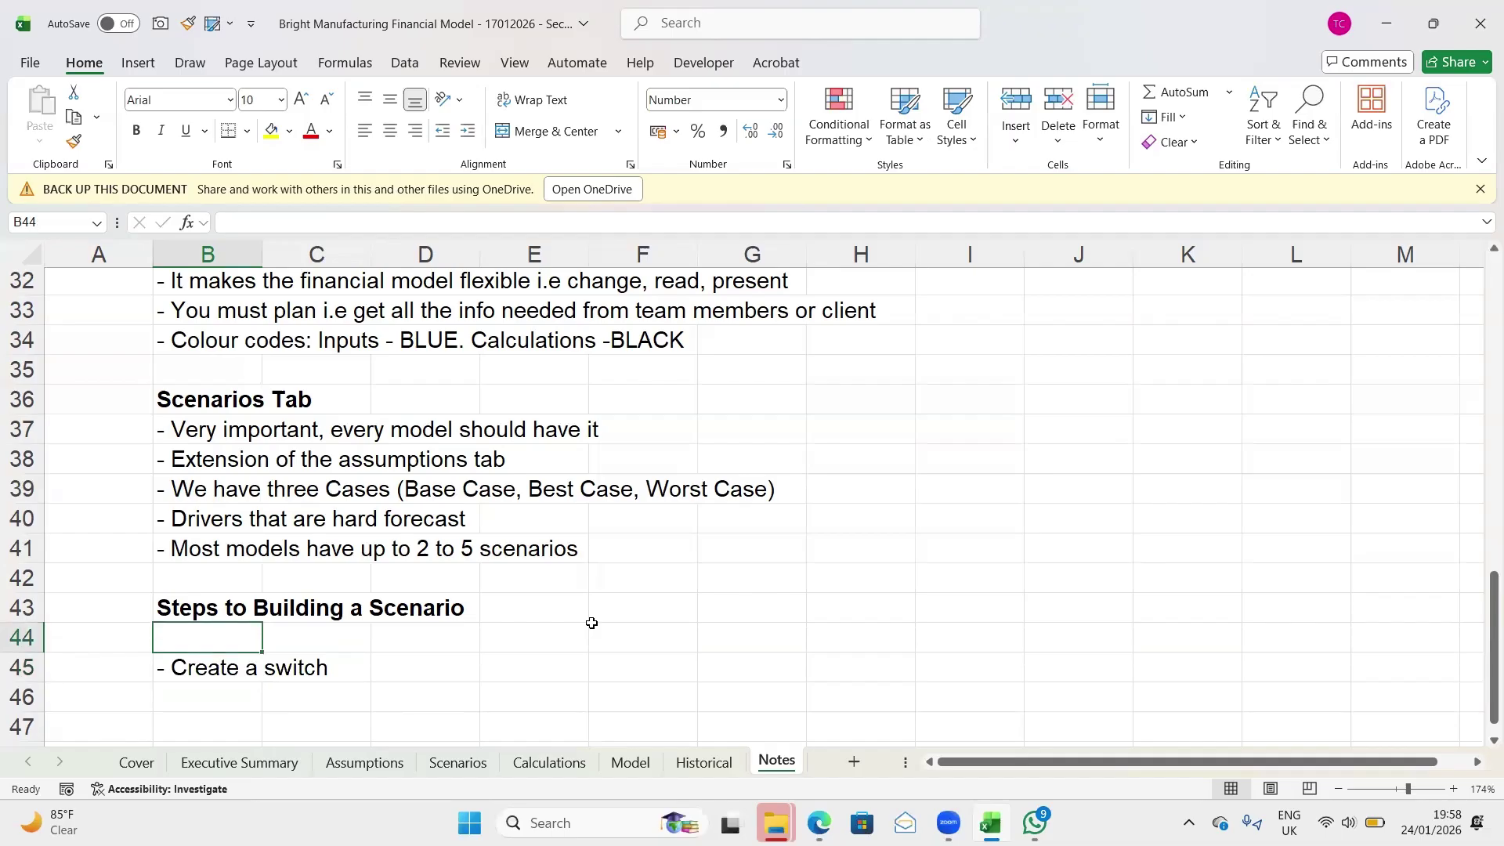
text(')
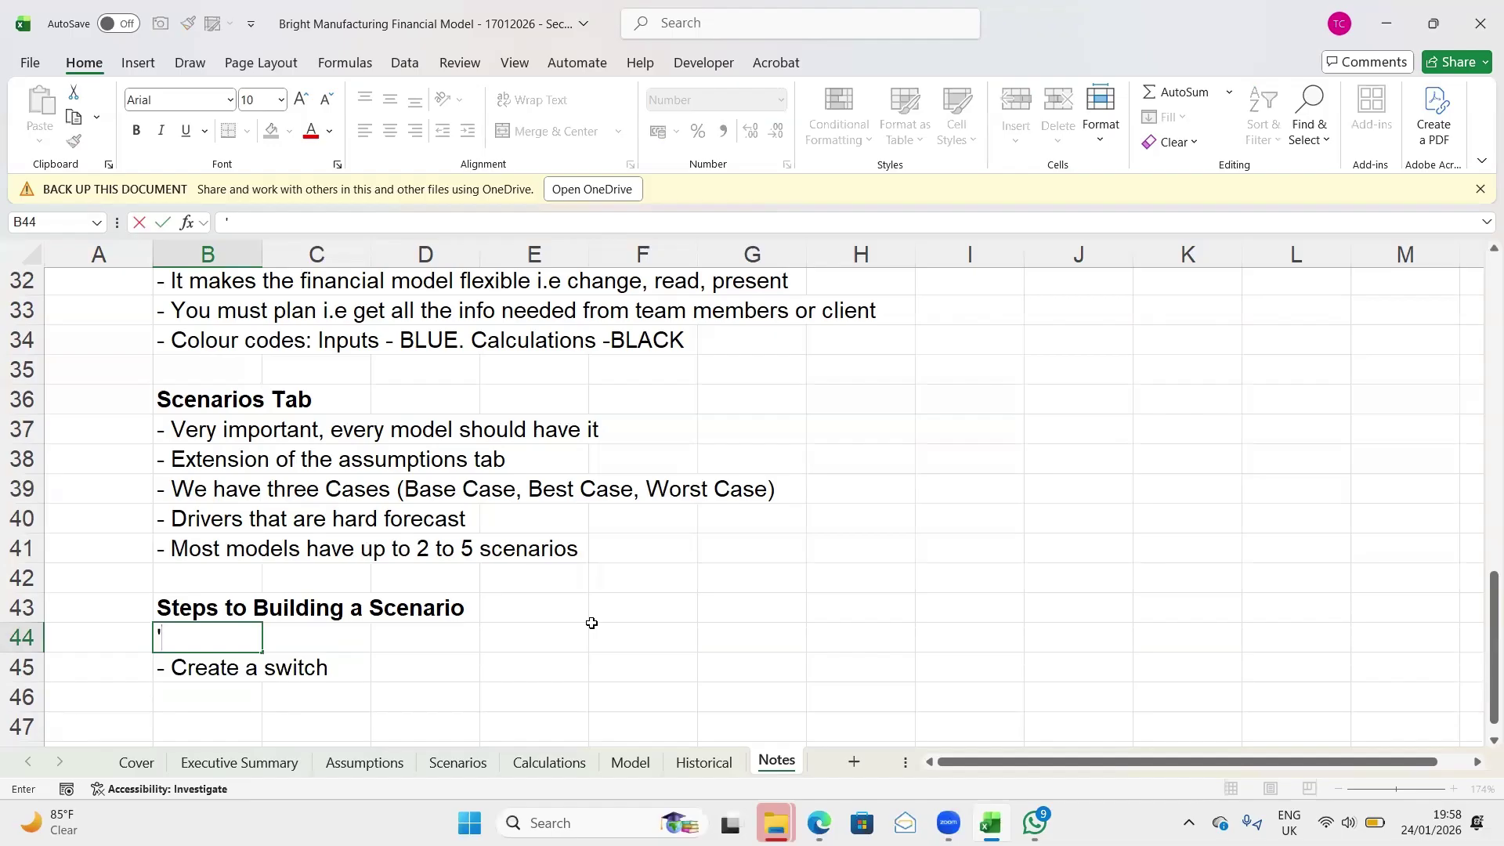
text(- Enter the data)
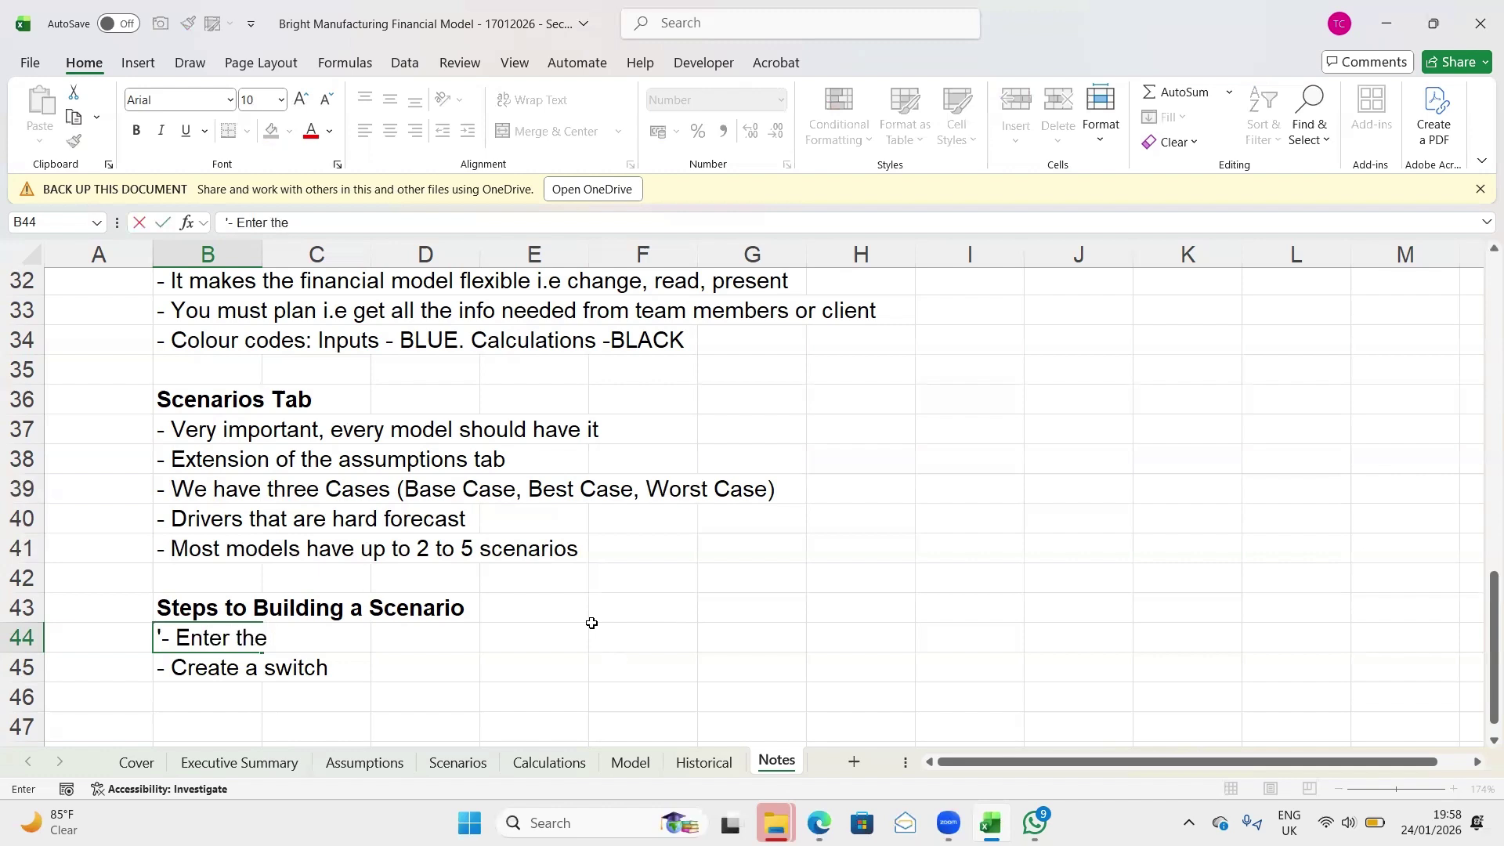
text( inputs in)
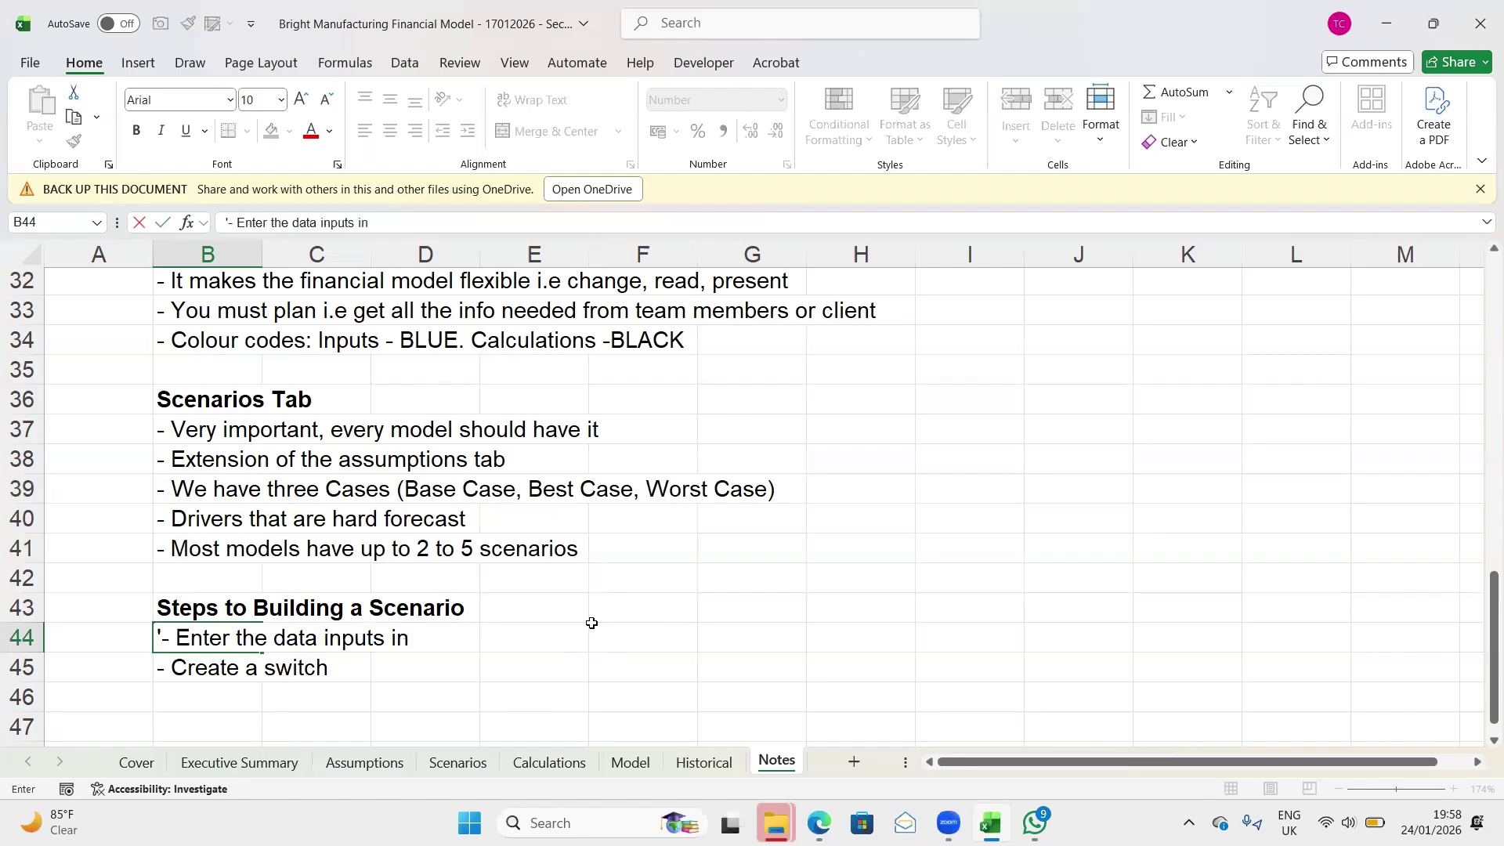
text( a large b)
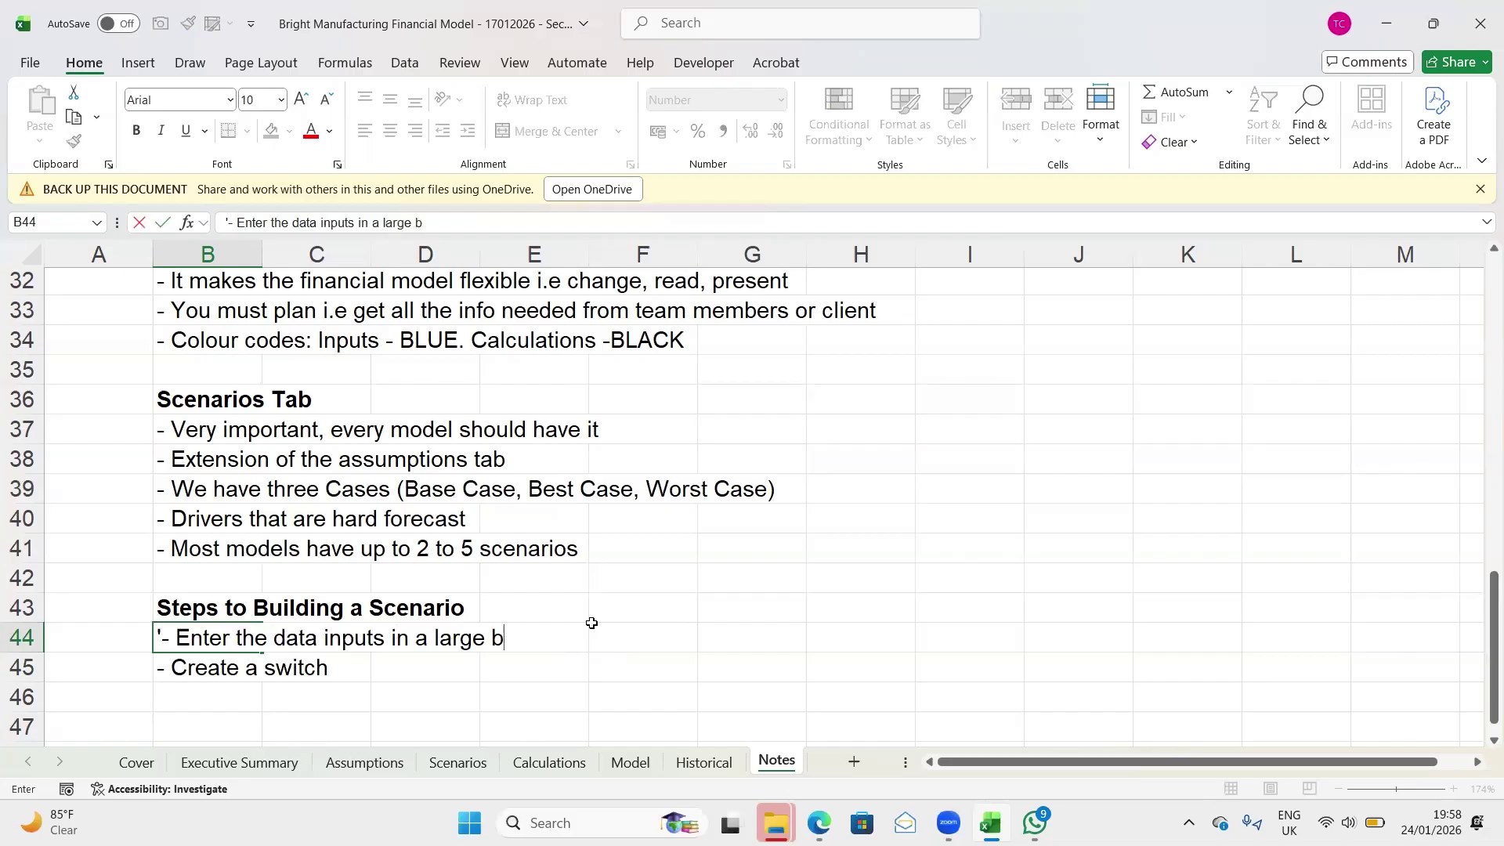
text(ox)
key(Return)
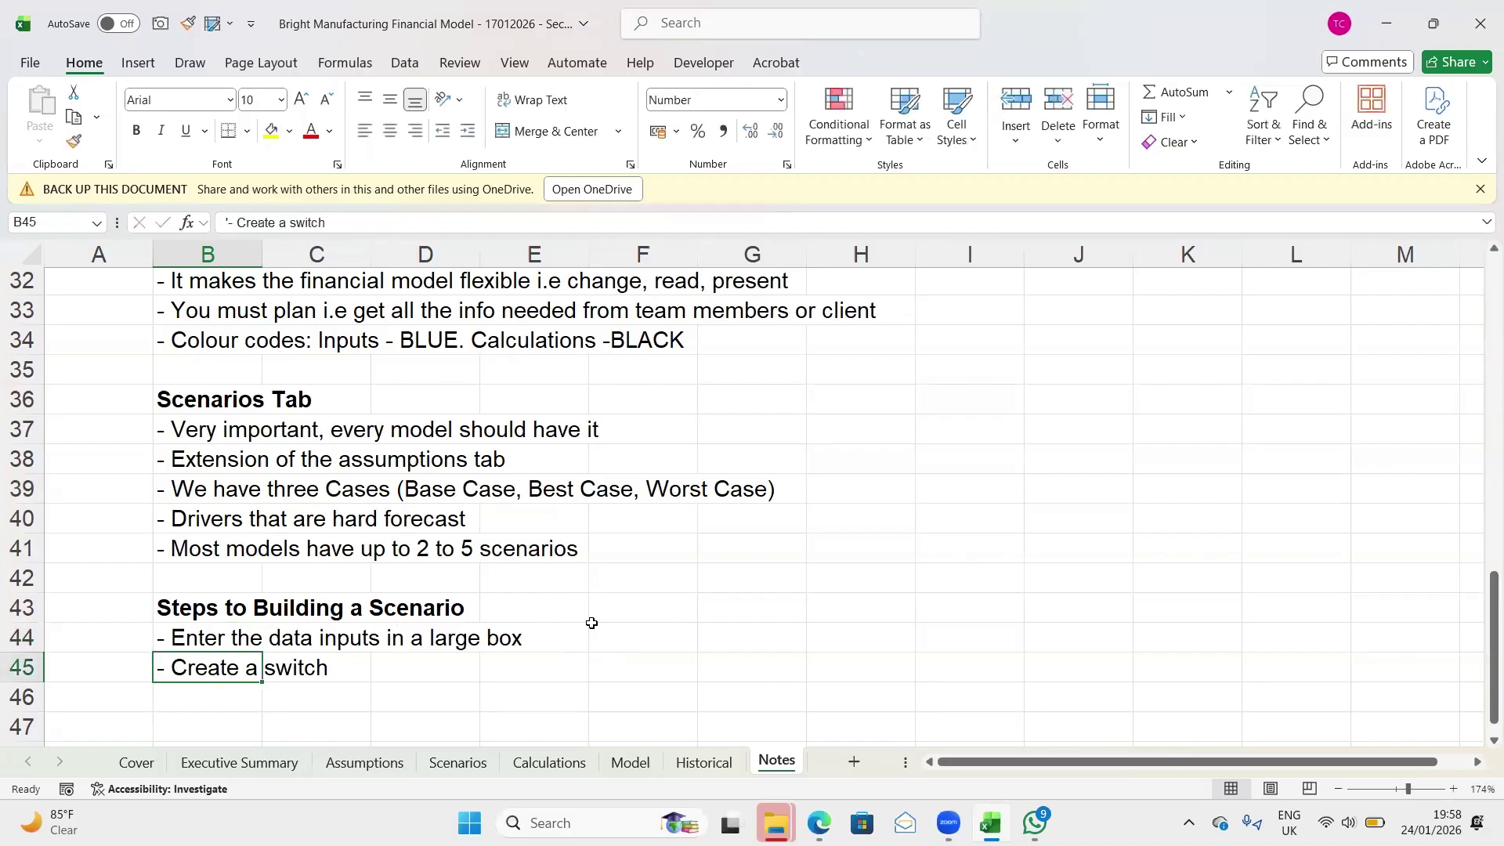
Add the note "- Build a live case" as text in B46
key(Return)
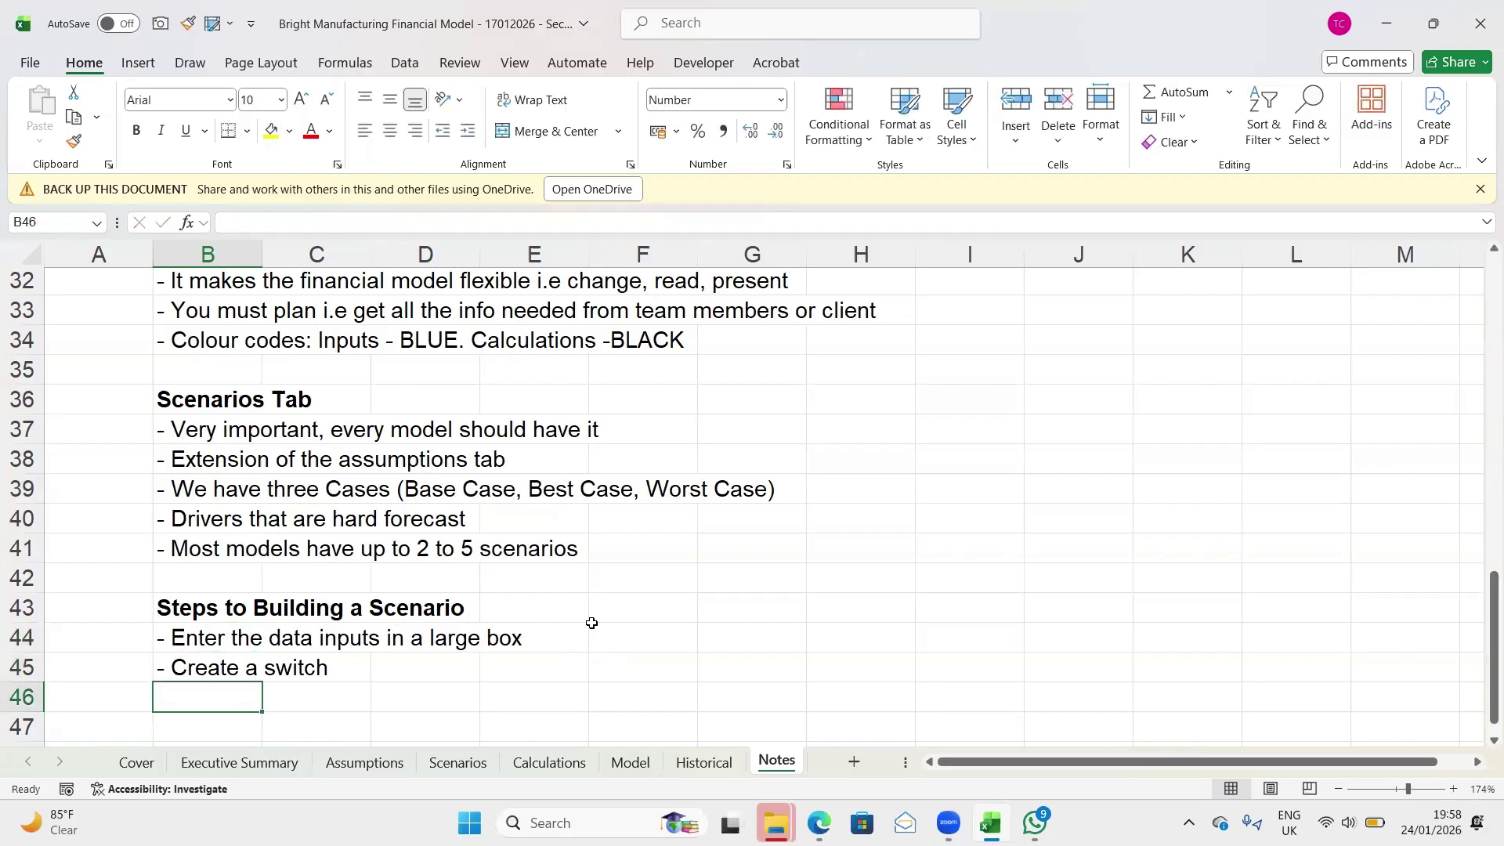
text('-)
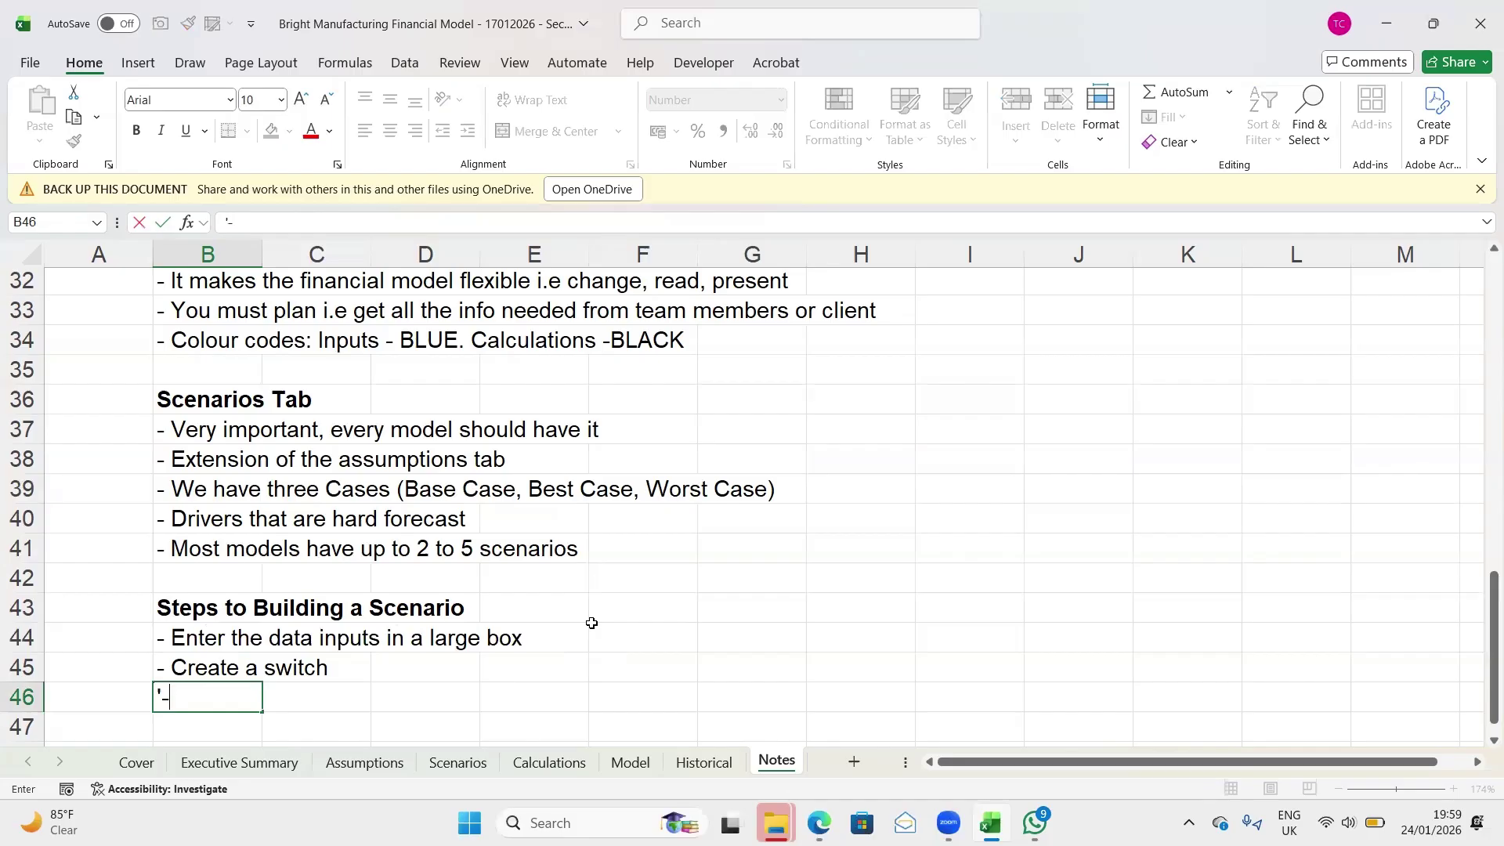
text(Build a live case)
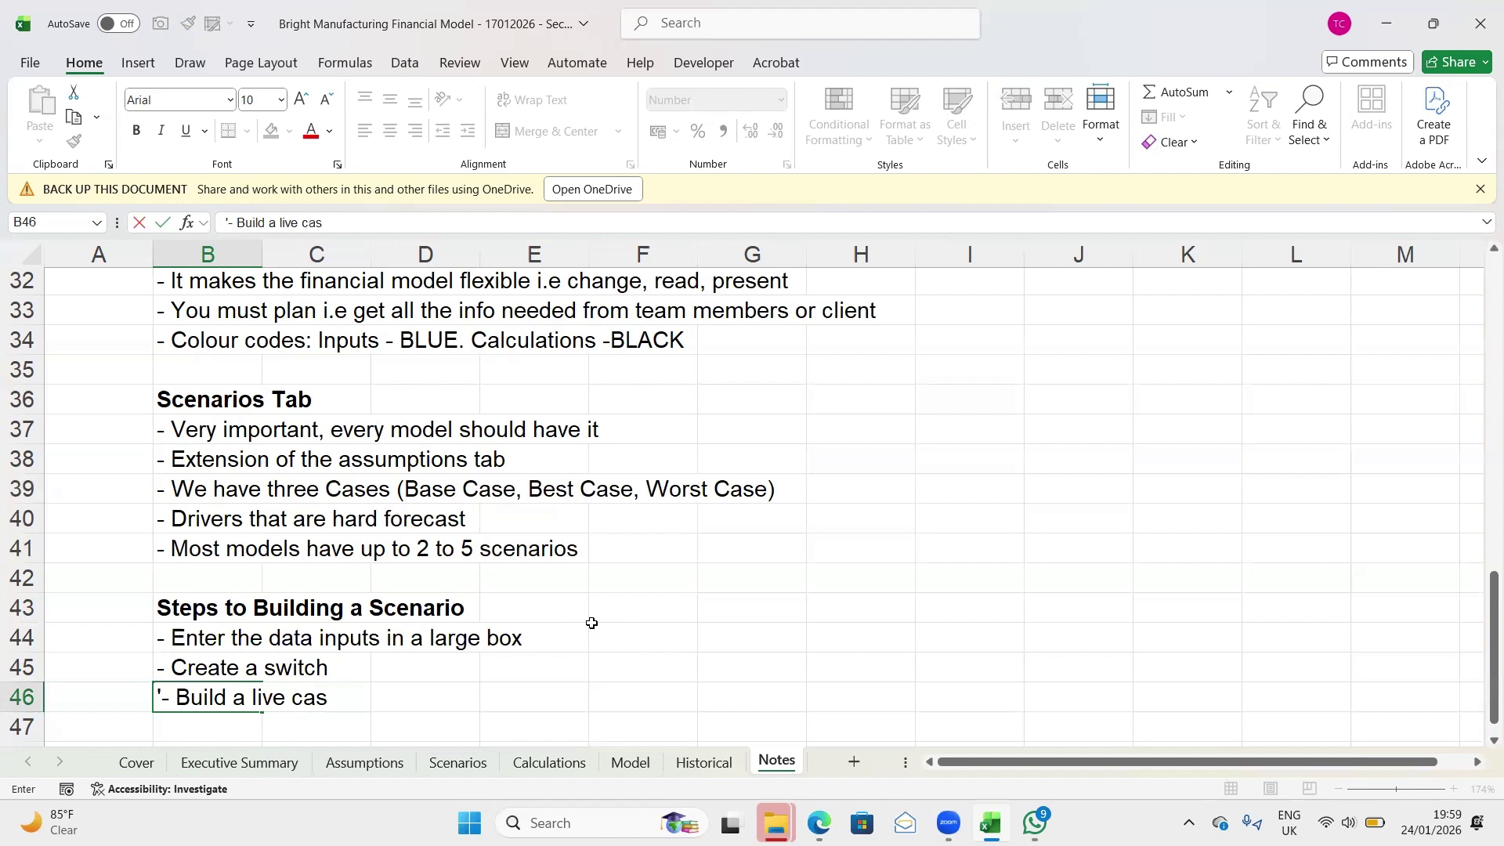
key(Return)
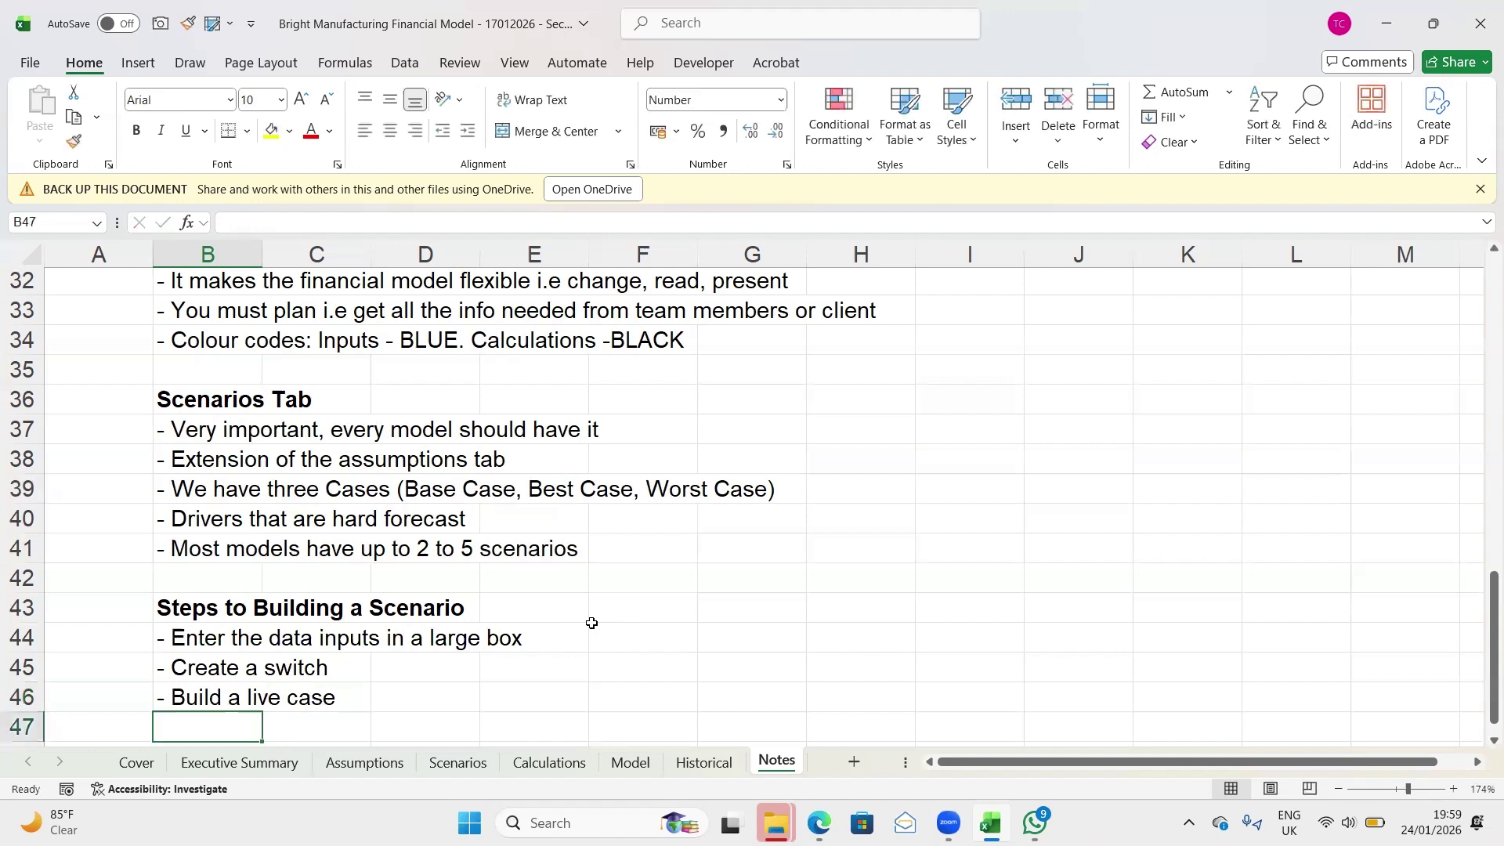
Review the three scenario-building steps, save the workbook and open the Scenarios sheet
key(Up)
key(Up)
key(Up)
key(Up)
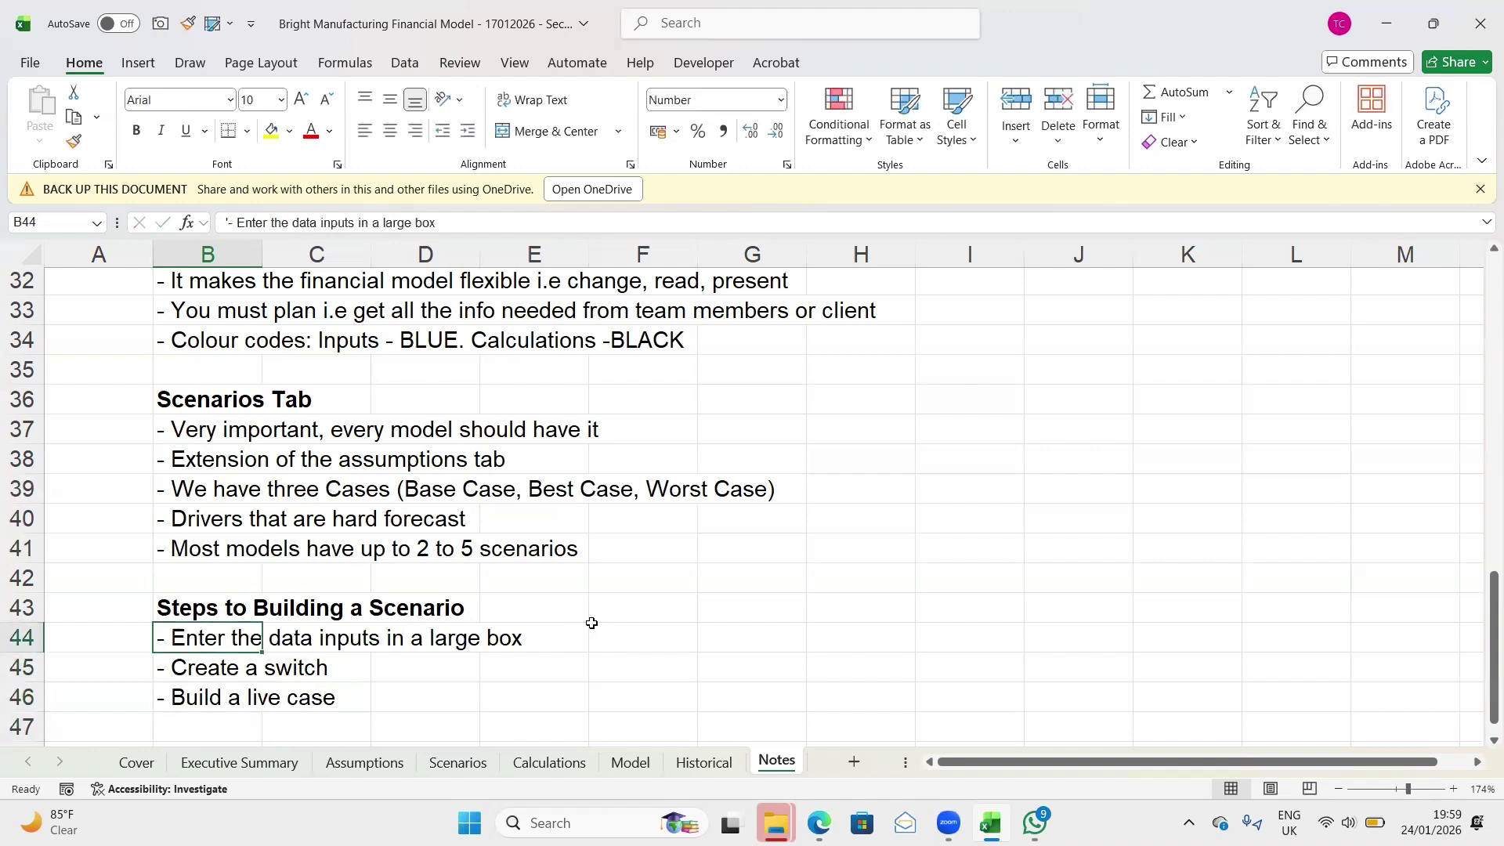
key(Down)
key(shift+Down)
key(shift+Down)
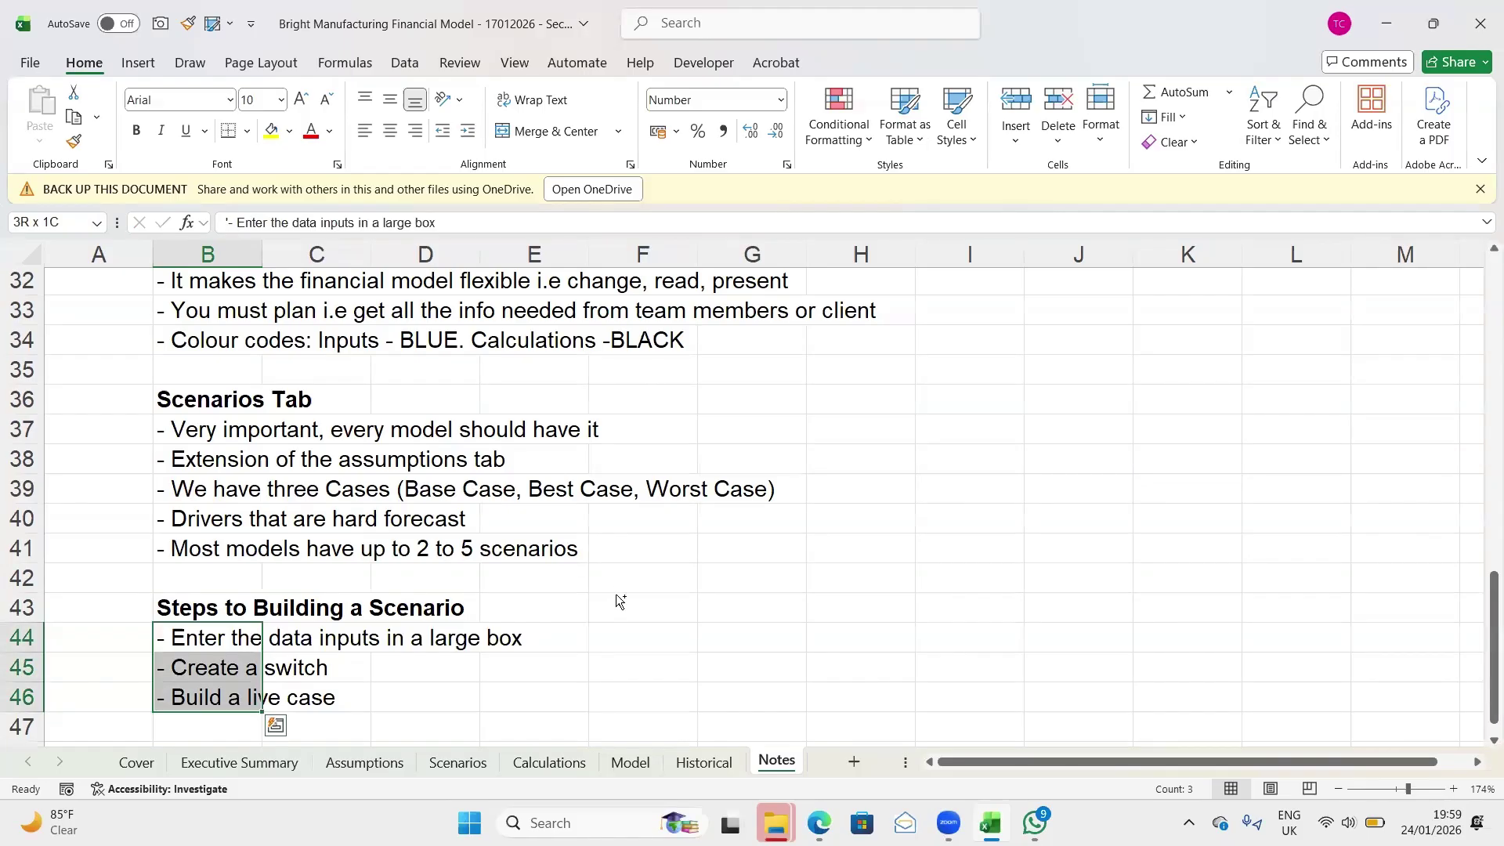
click(616, 595)
key(ctrl+s)
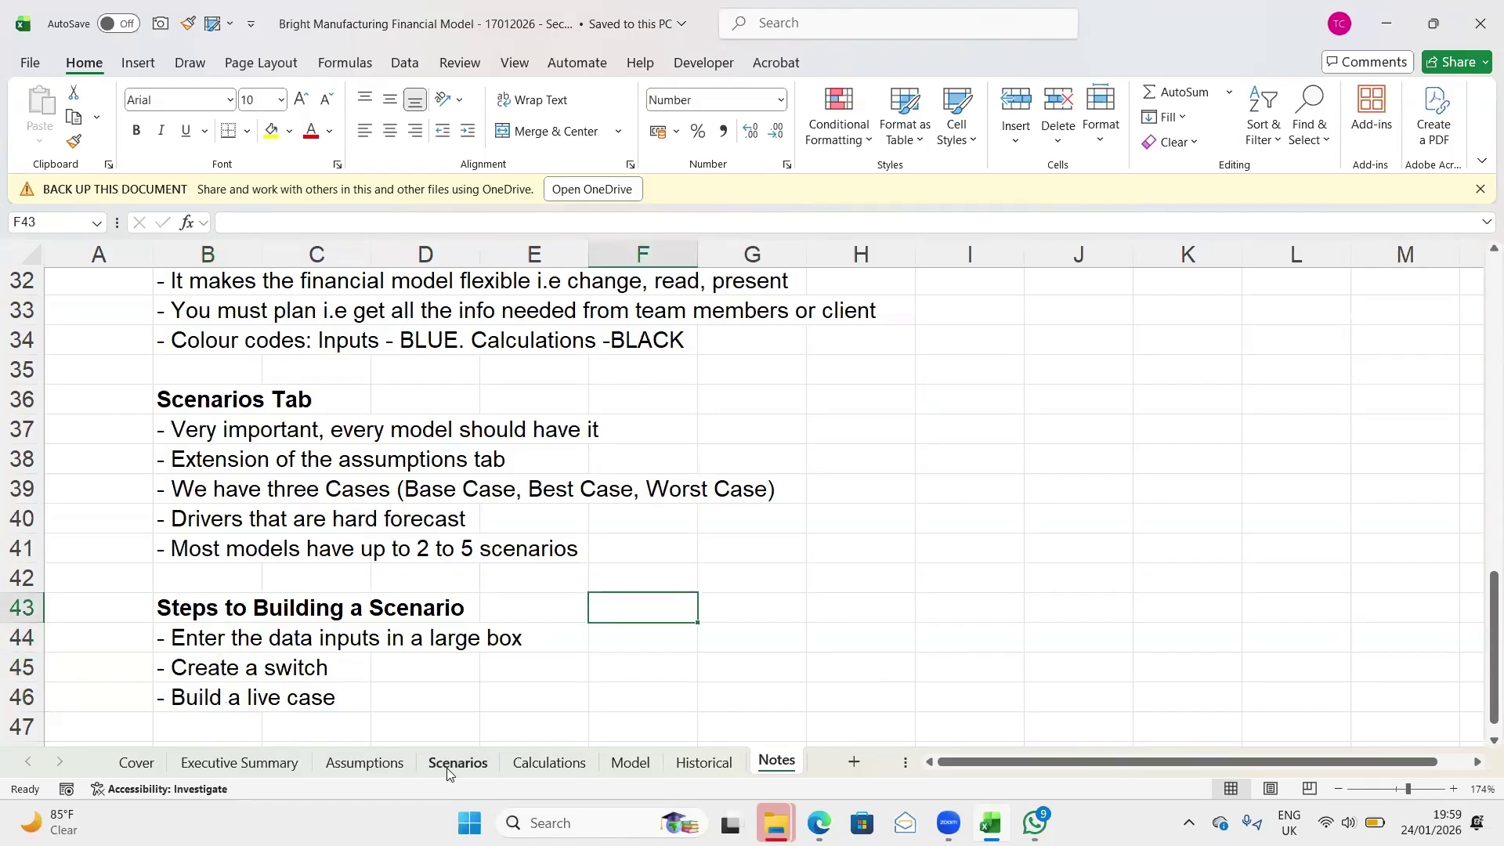
click(457, 764)
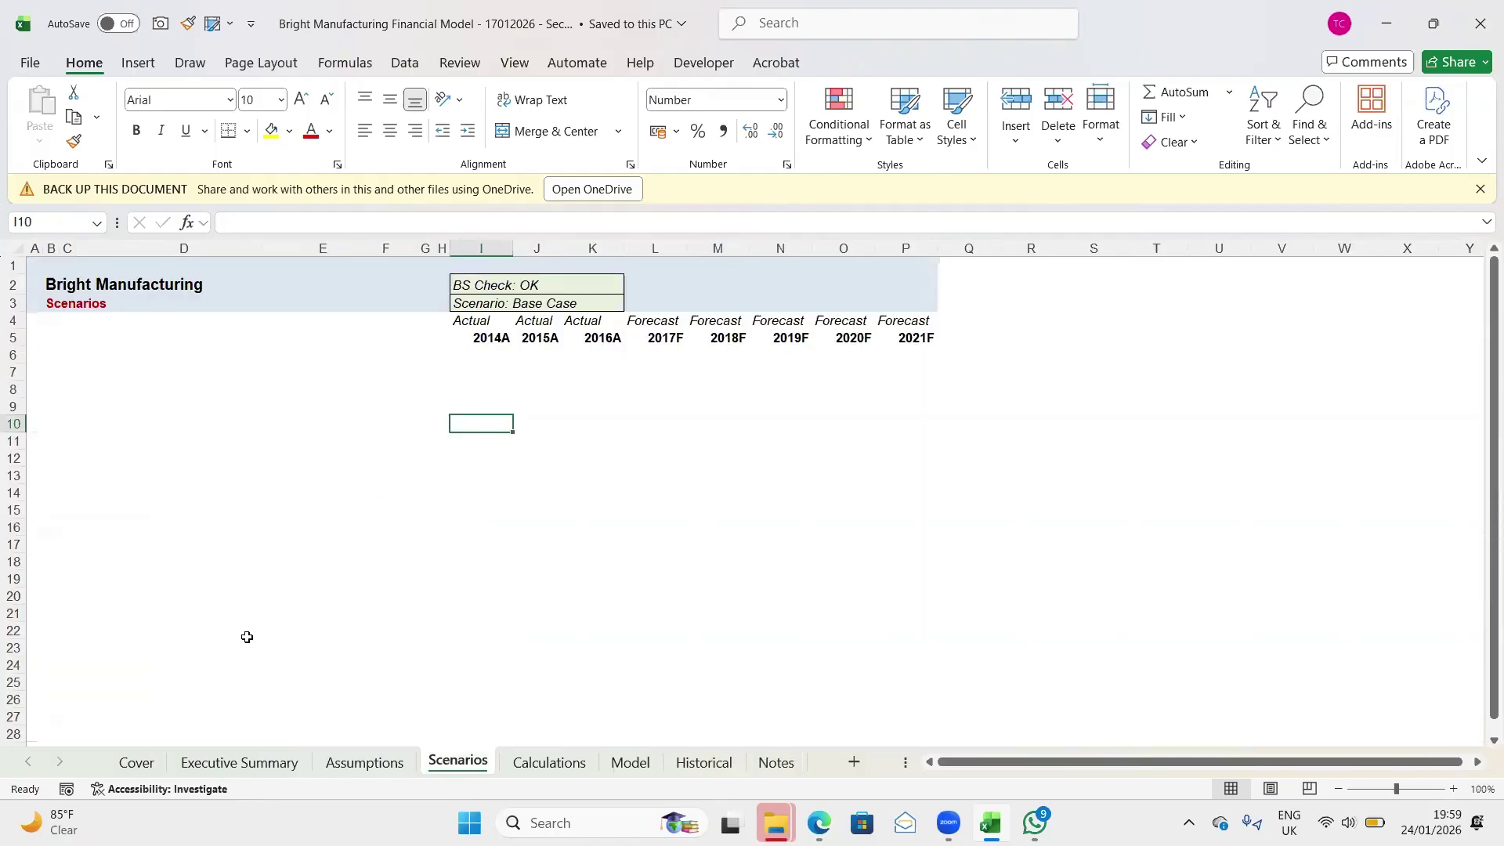
Switch to the Bright Manufacturing PDF in the browser and examine the expected sales prices for 2017 to 2021 under Sales
key(alt+Tab)
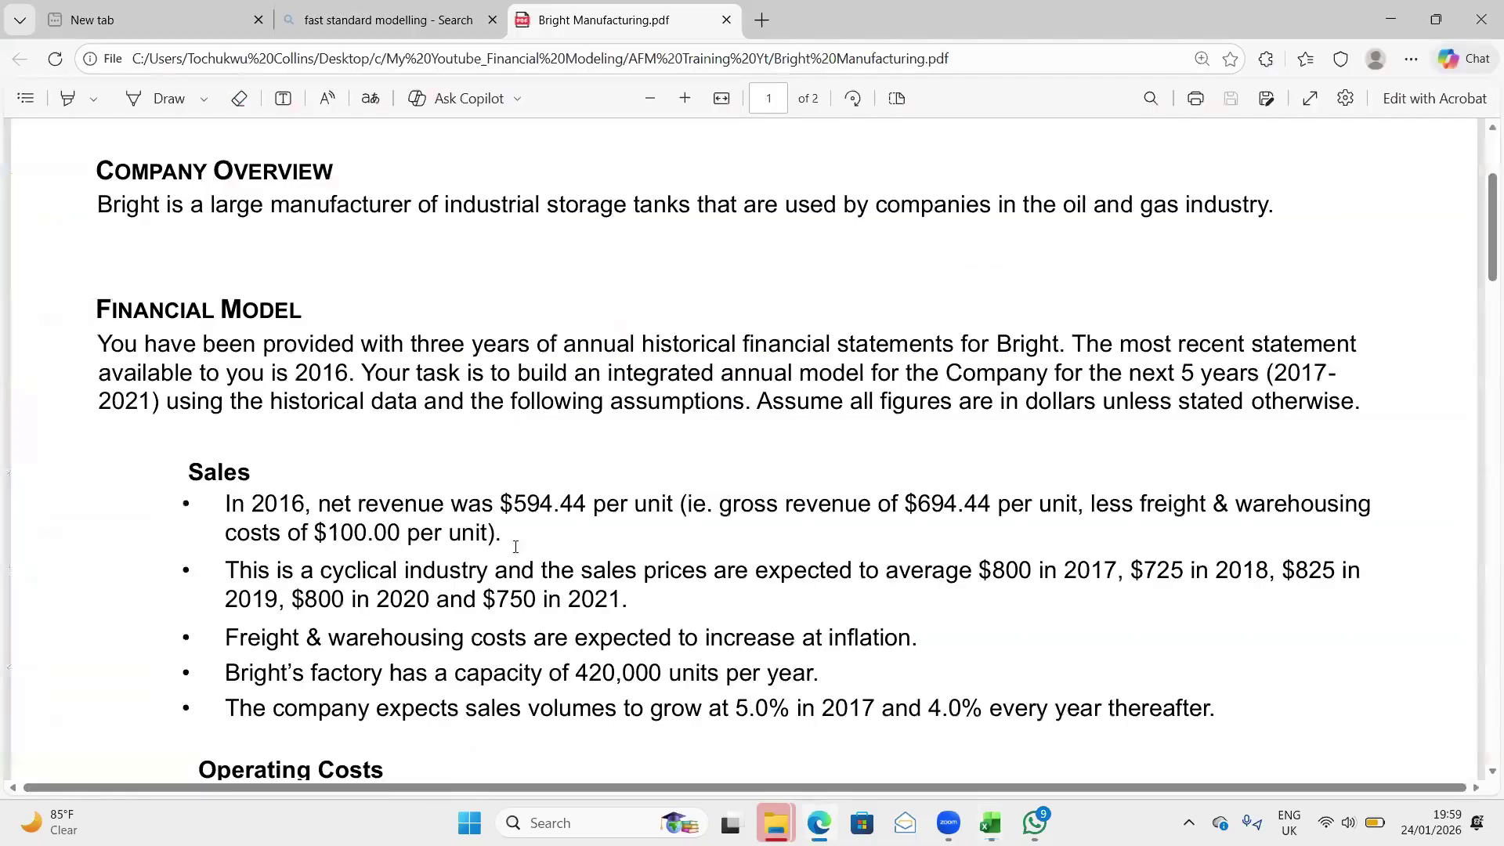
scroll(526, 478, up, 2)
scroll(330, 497, down, 3)
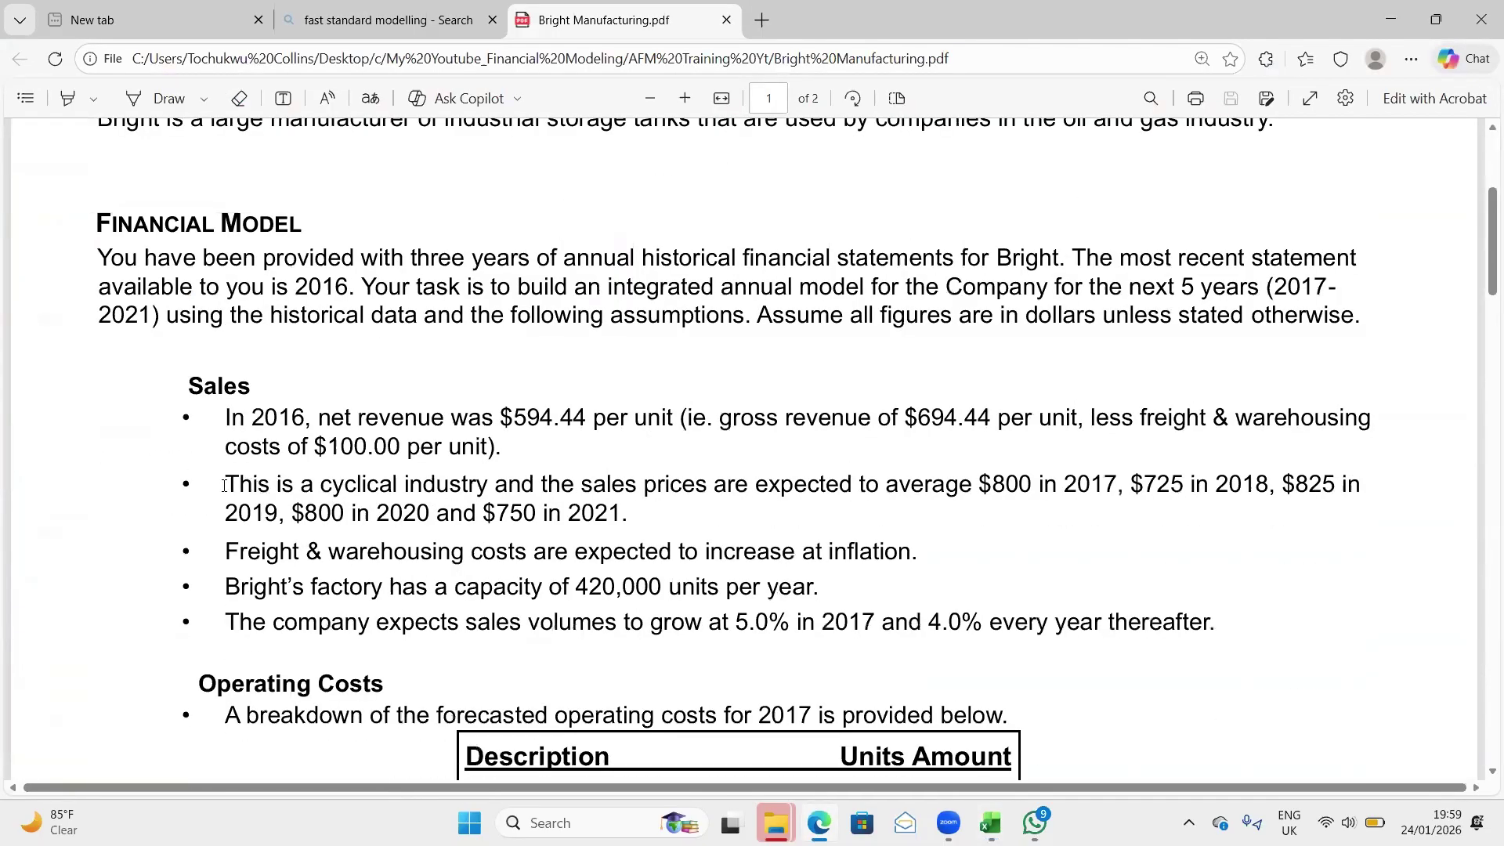
drag(225, 483, 636, 532)
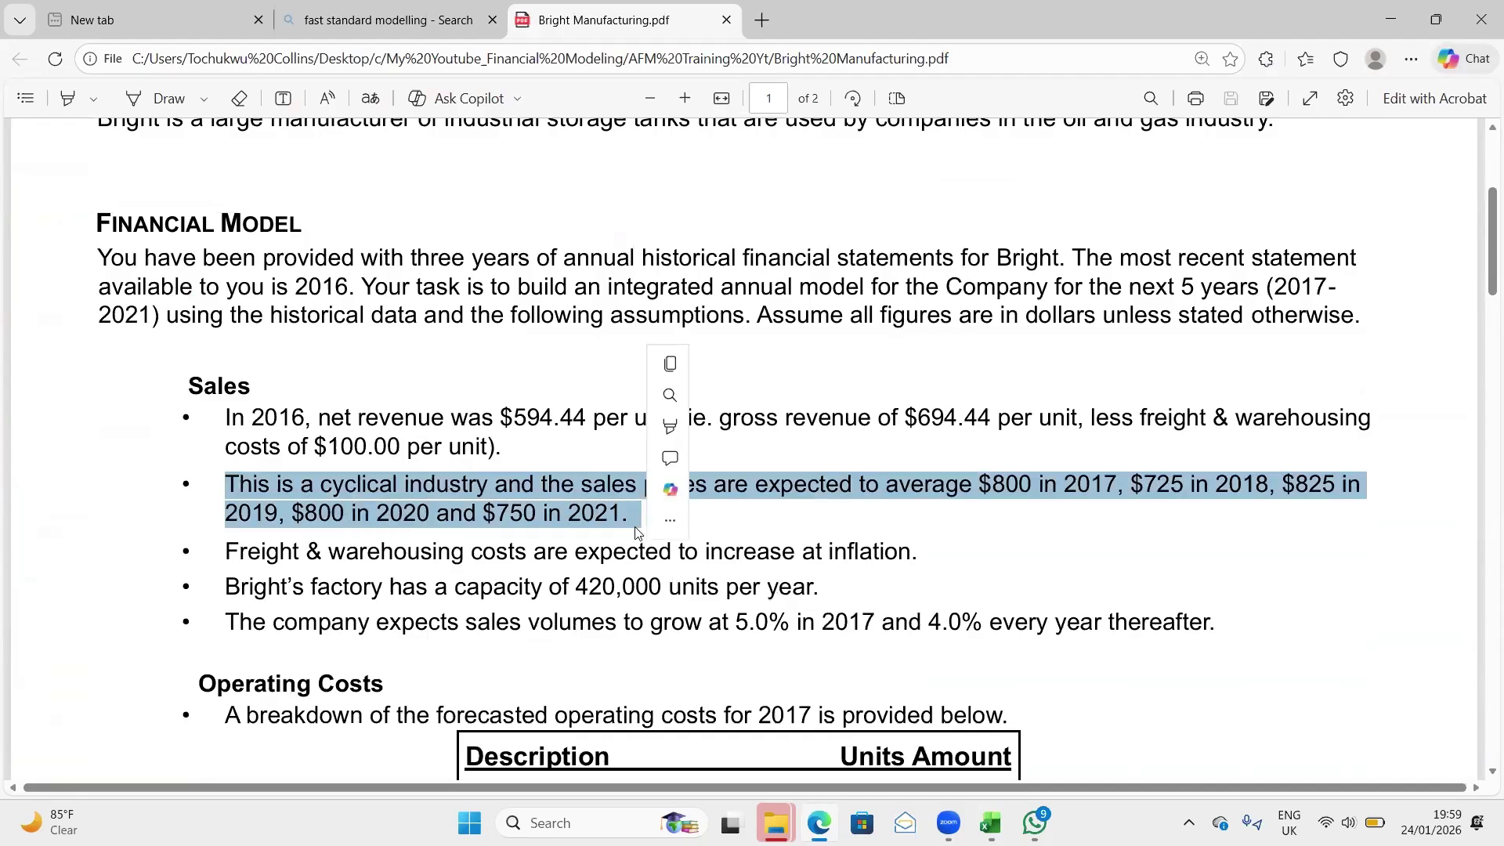
key(ctrl+c)
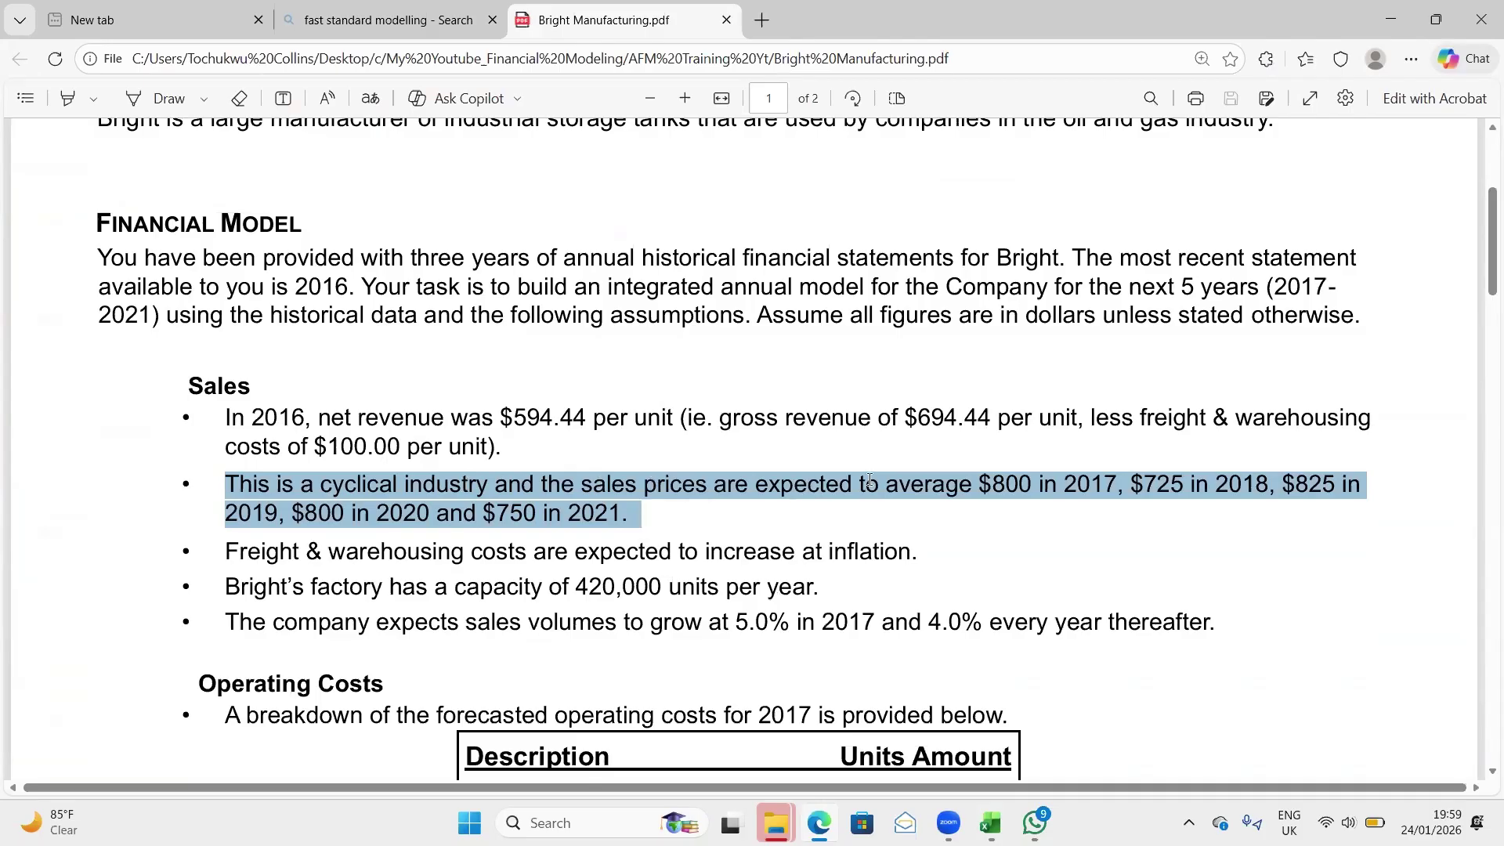
drag(756, 484, 855, 489)
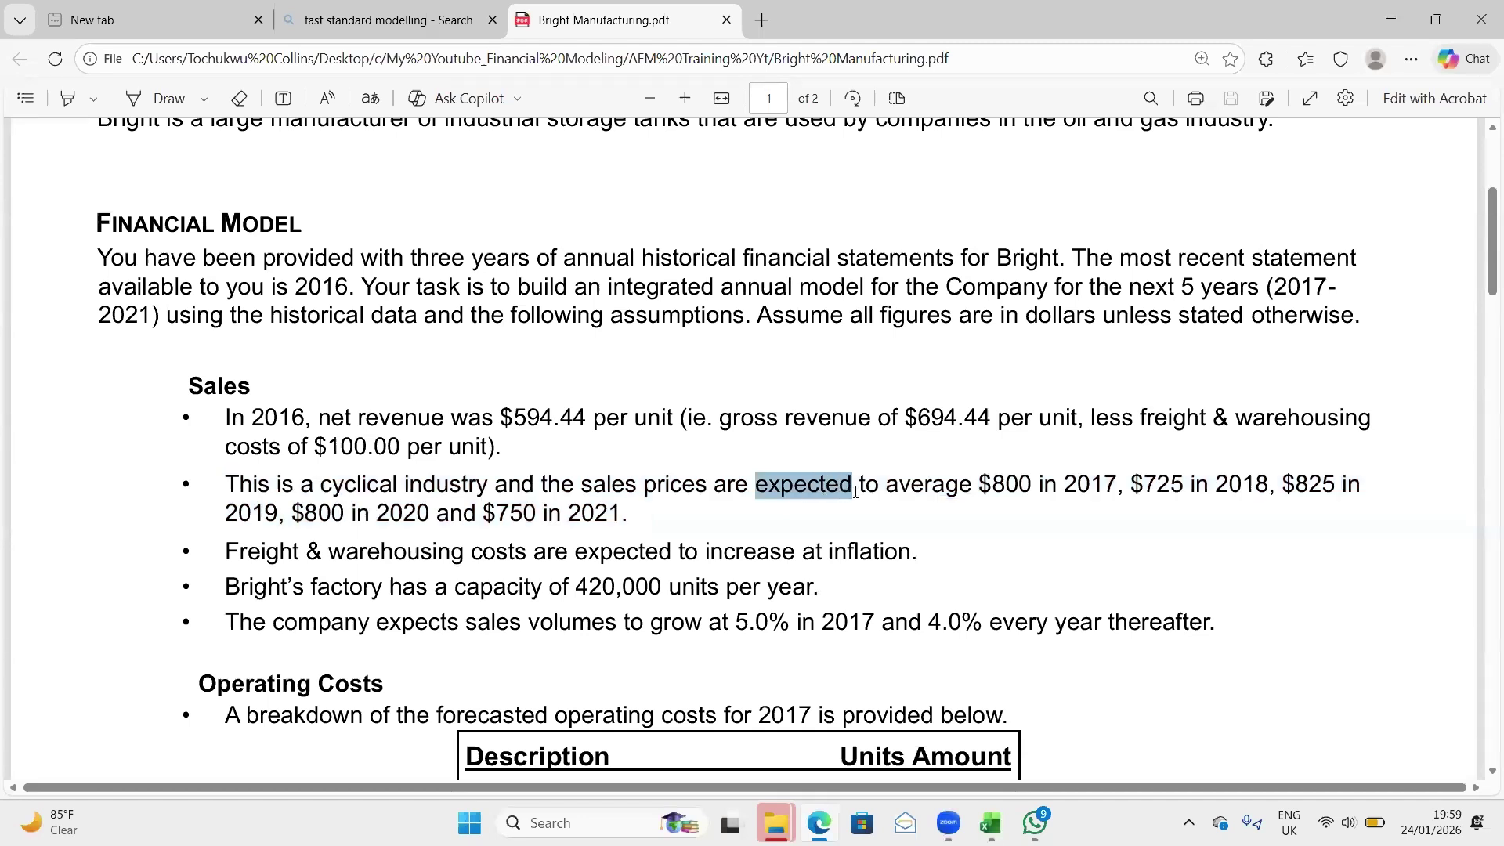
click(800, 486)
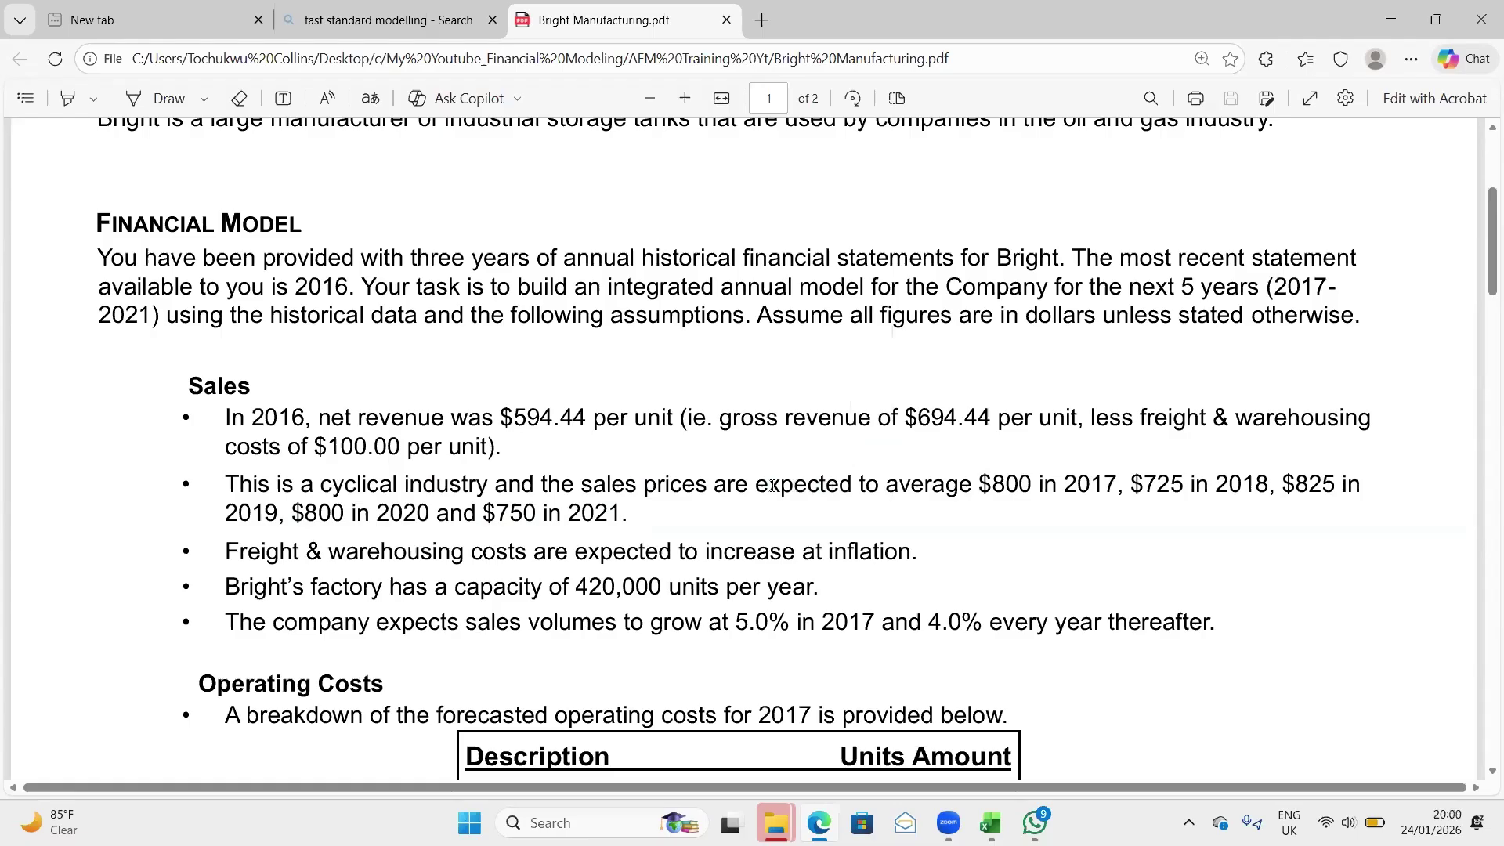
Return to the Excel workbook and hide all columns from R onwards on the Scenarios sheet
key(alt+Tab)
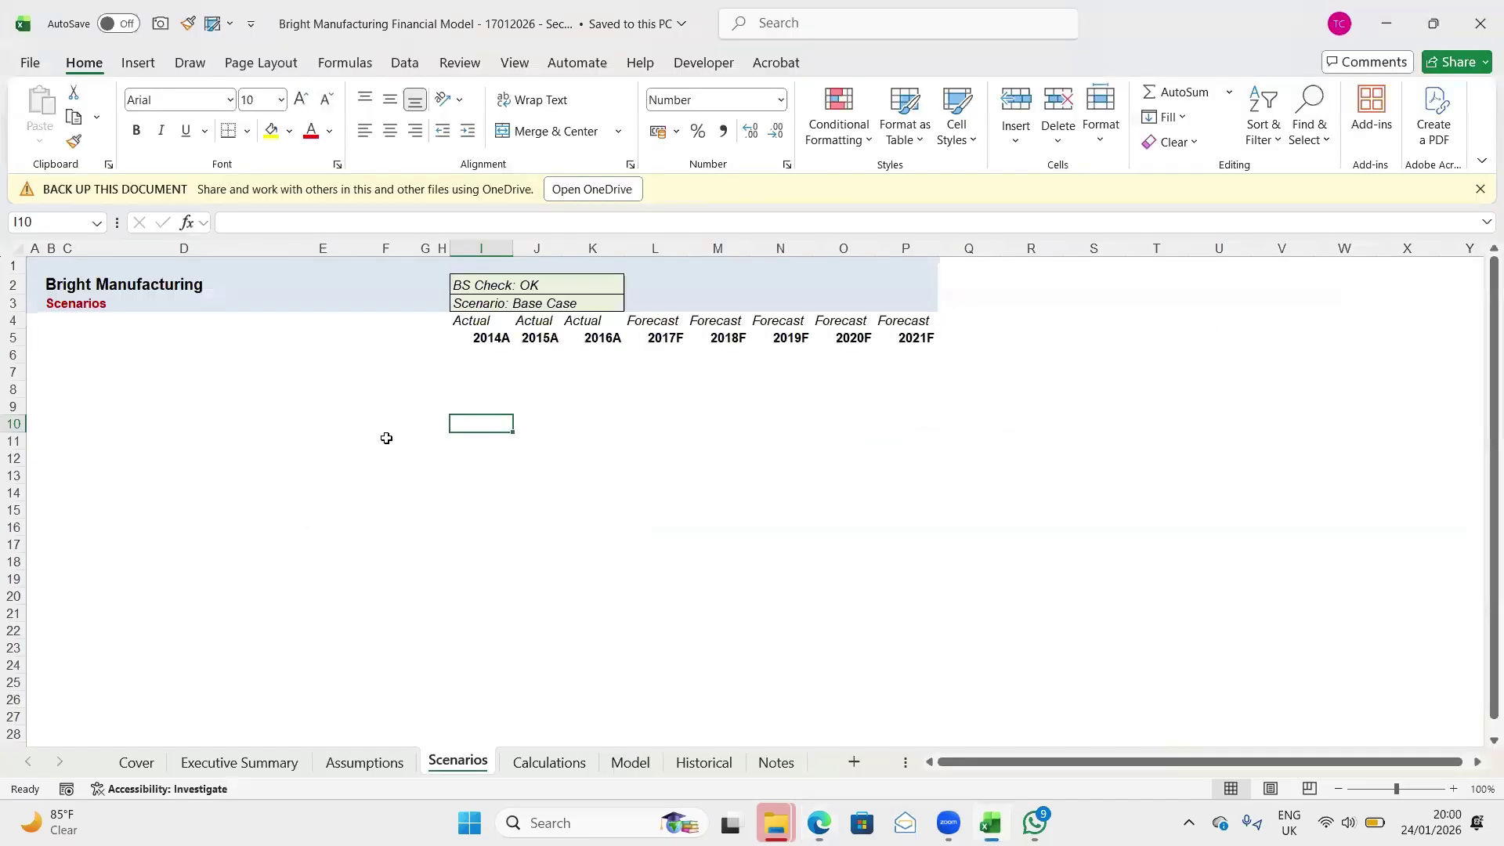
click(57, 378)
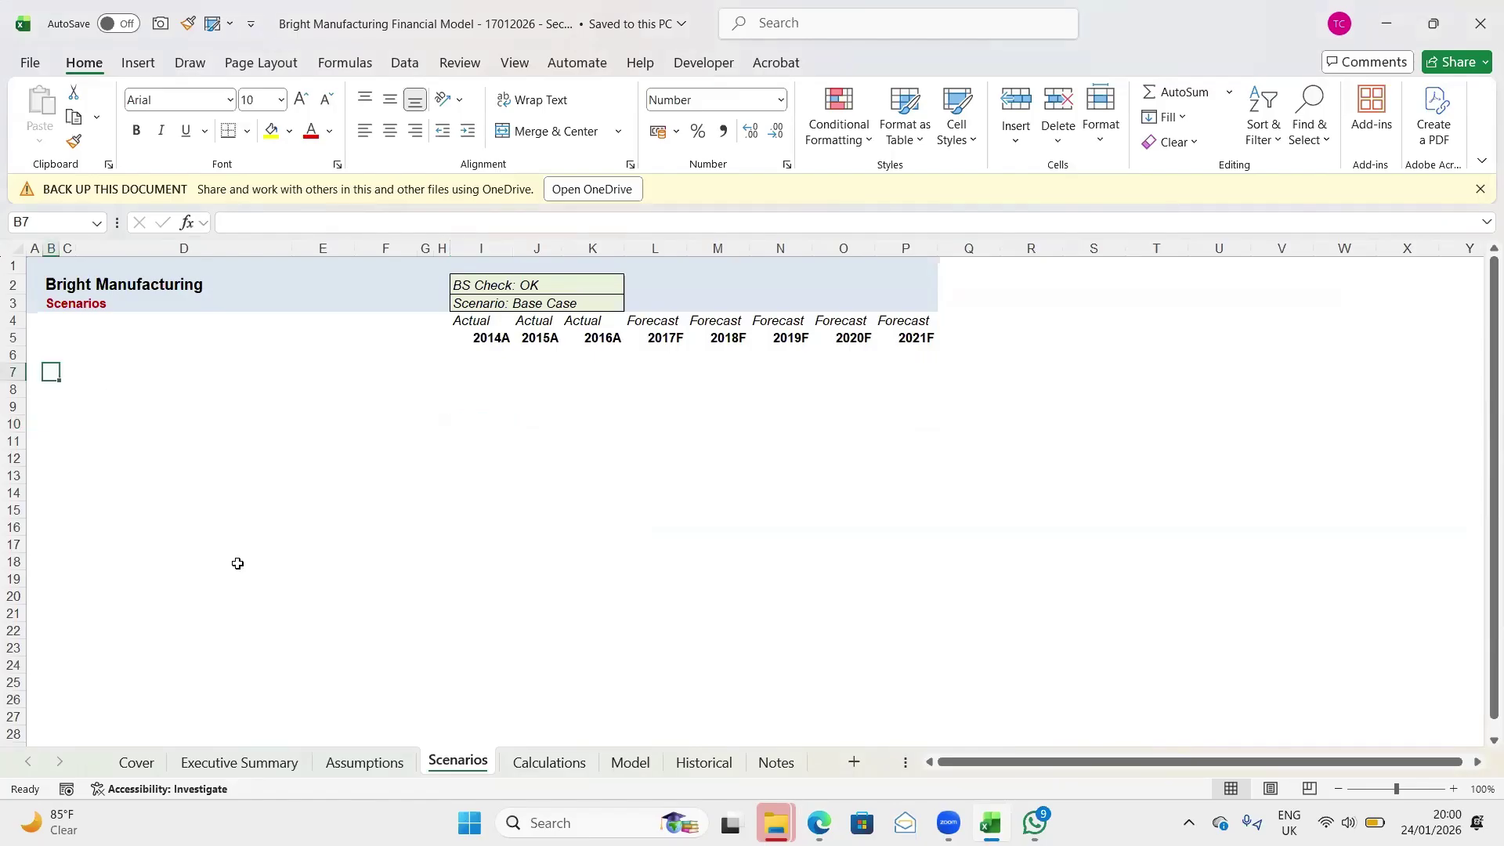
key(Left)
click(13, 388)
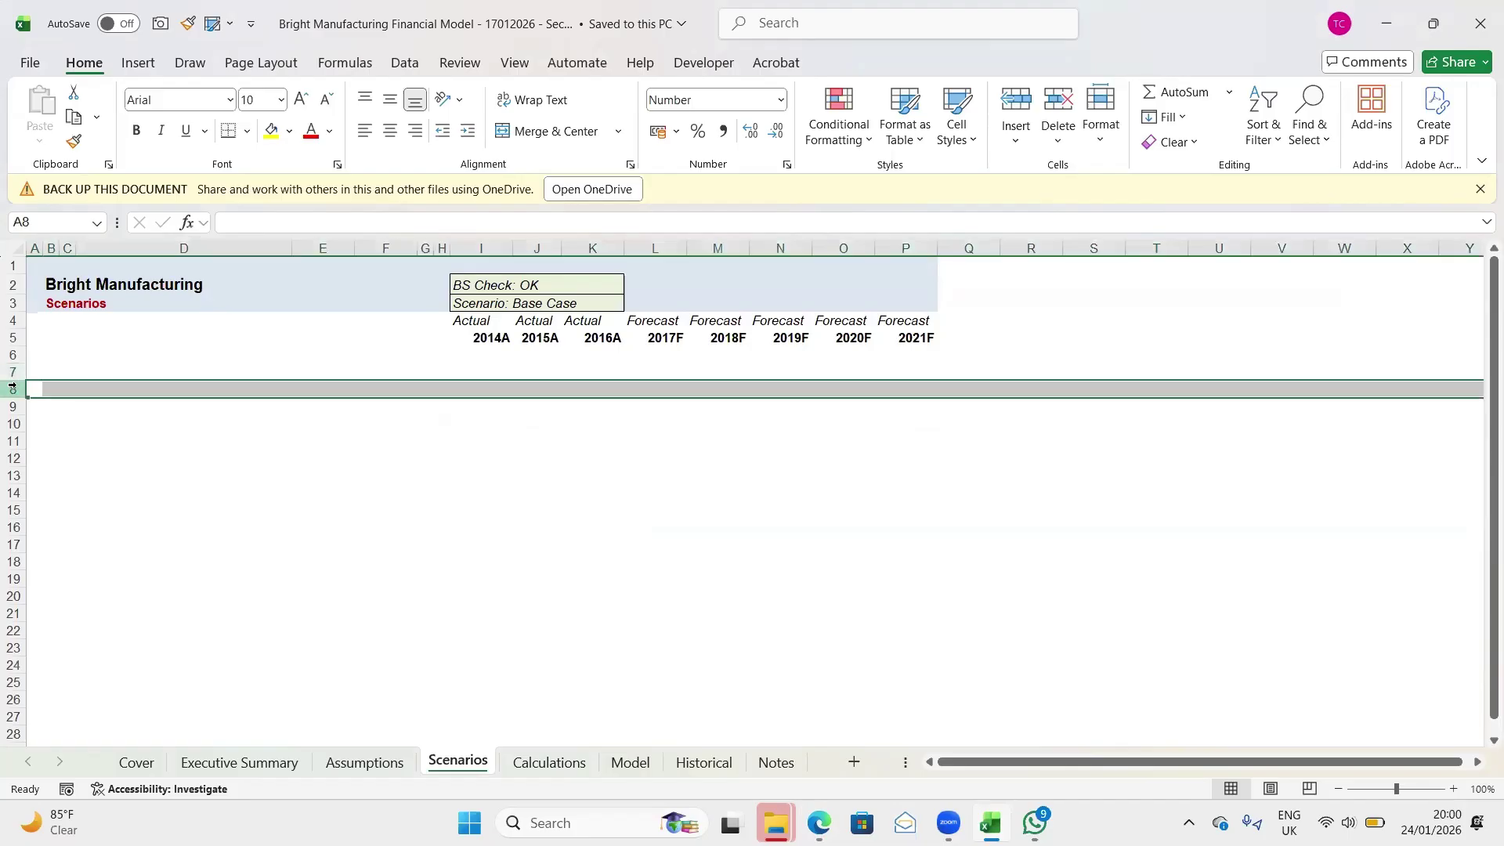
click(1022, 248)
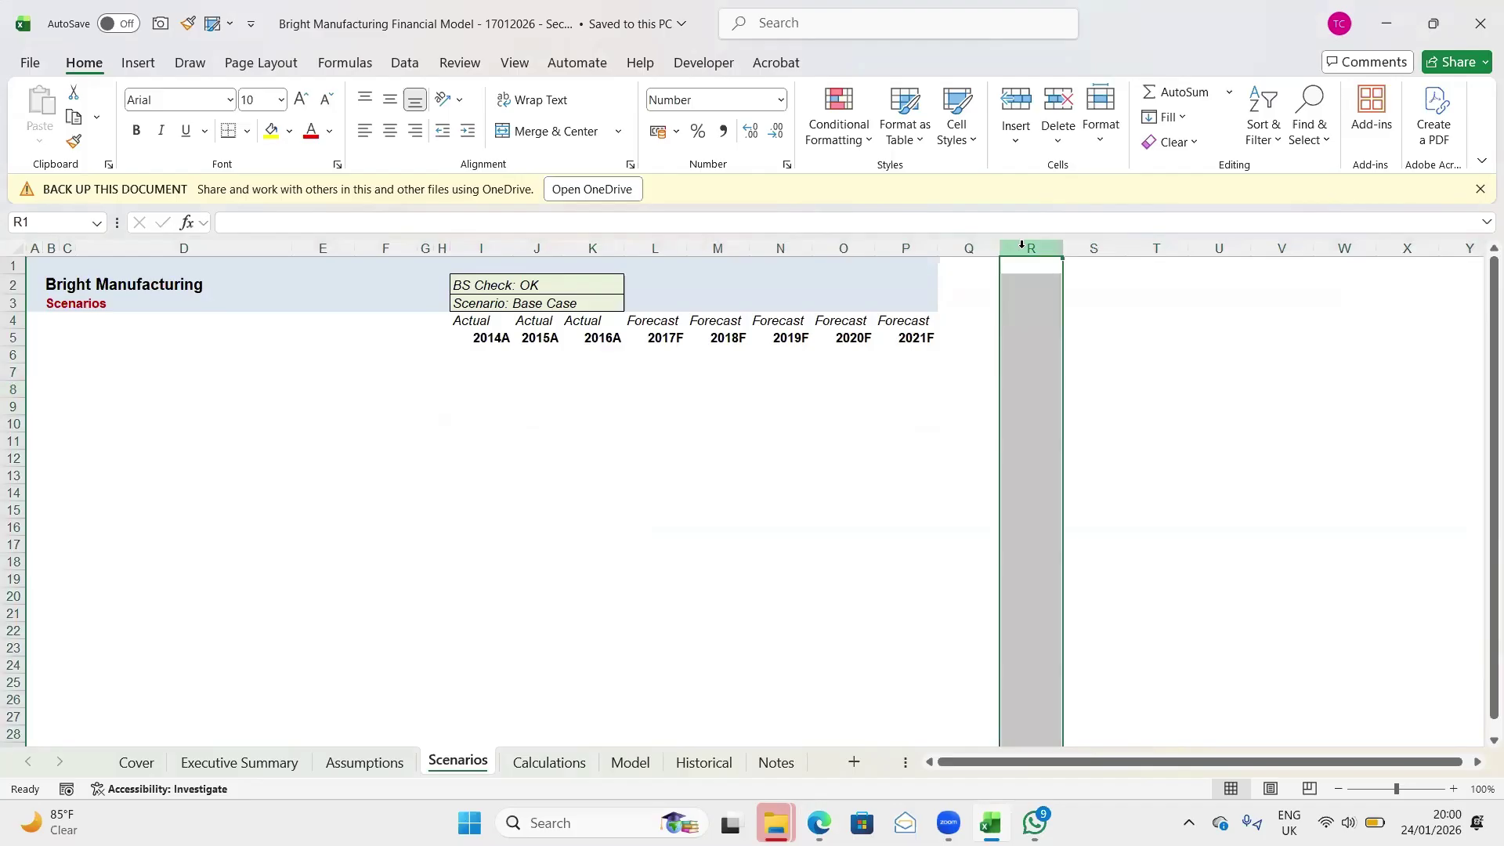
key(ctrl+shift+Right)
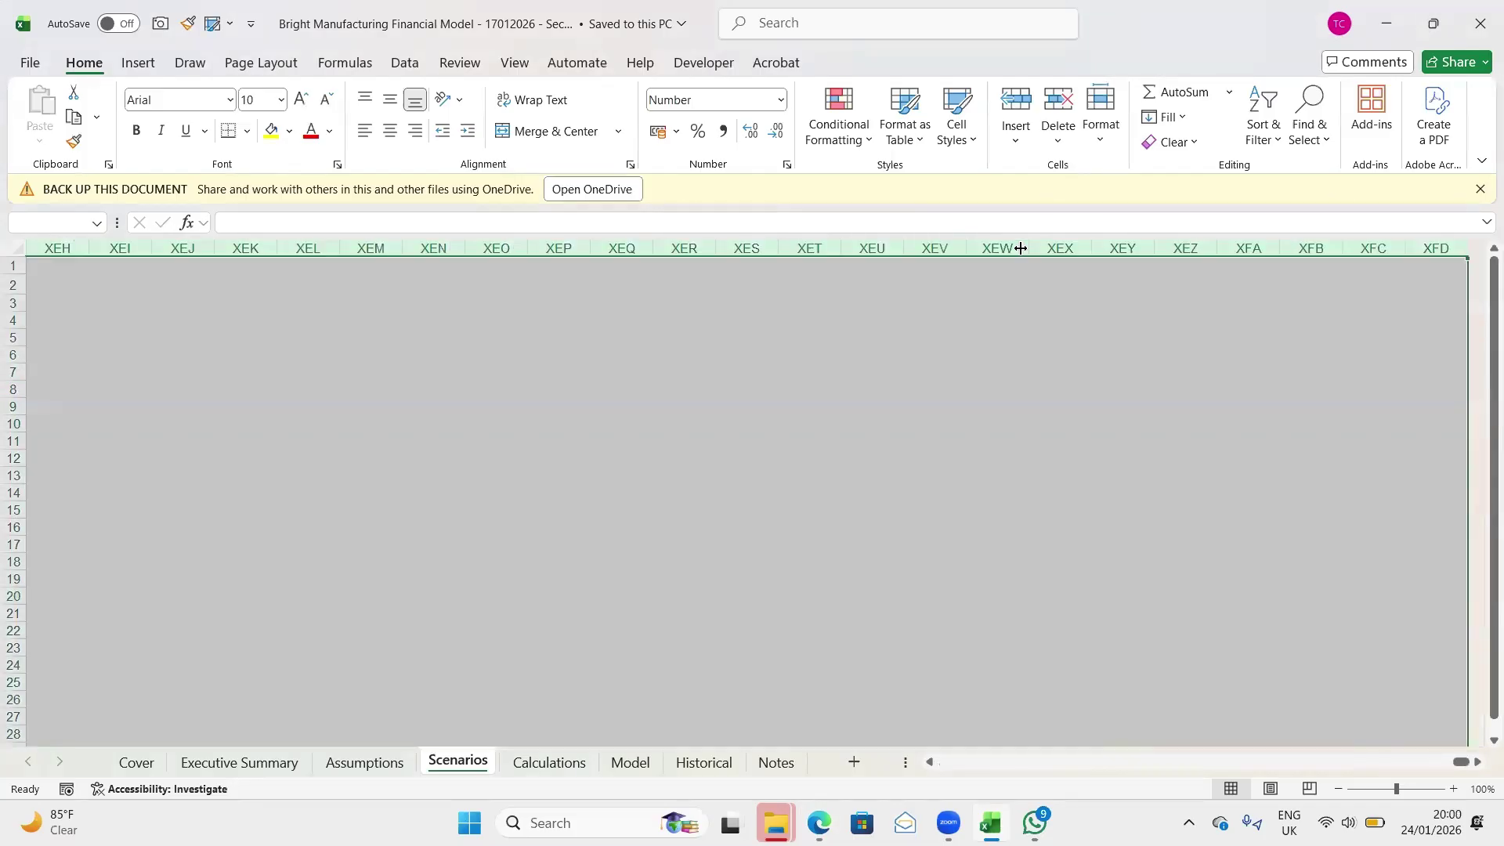
key(ctrl+0)
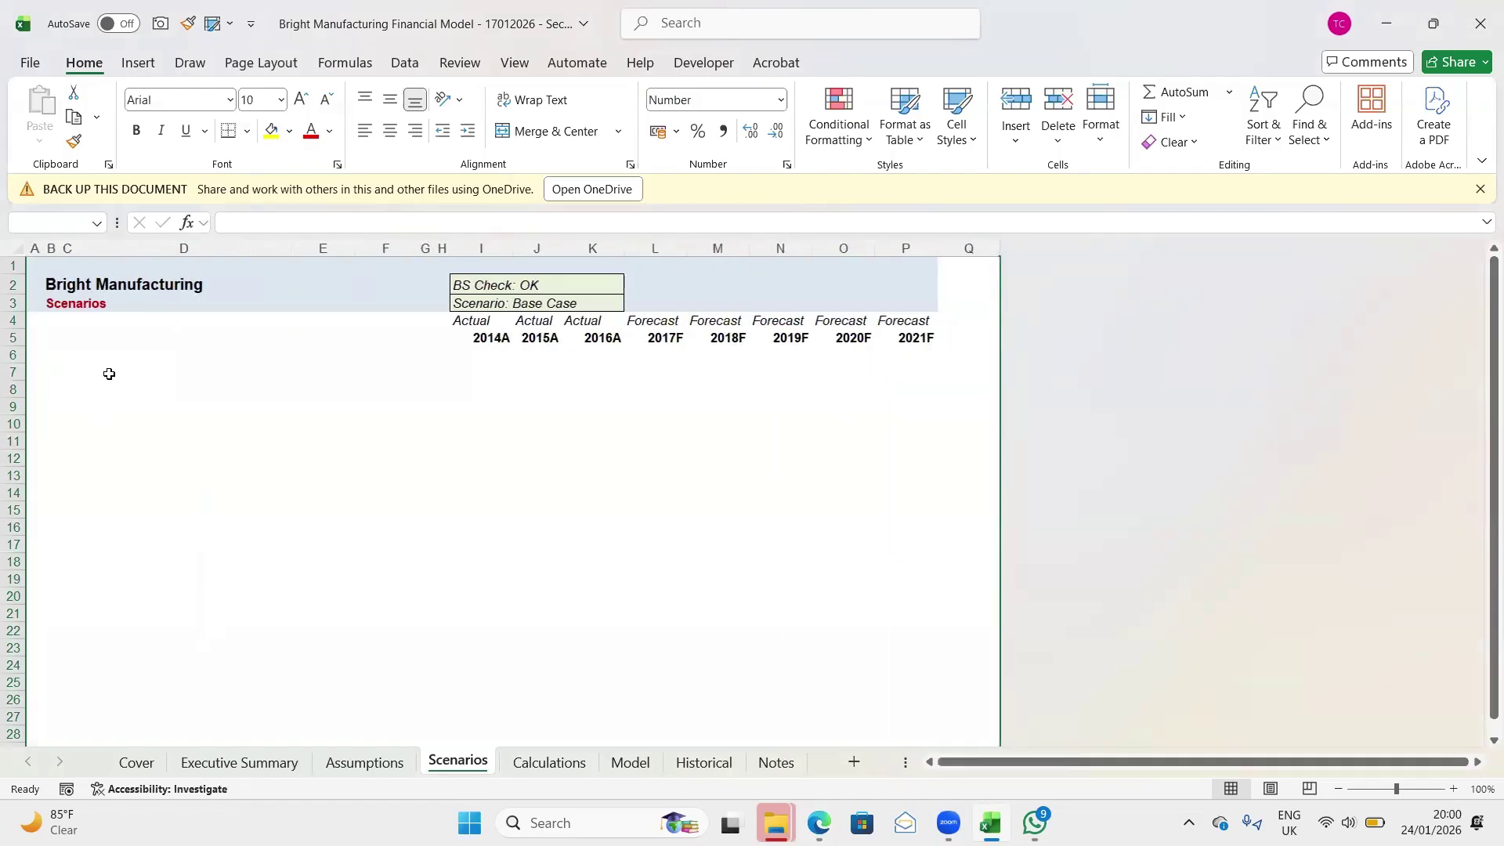
Apply the Heading 1 cell style to A7:P7 on the Scenarios sheet
click(42, 375)
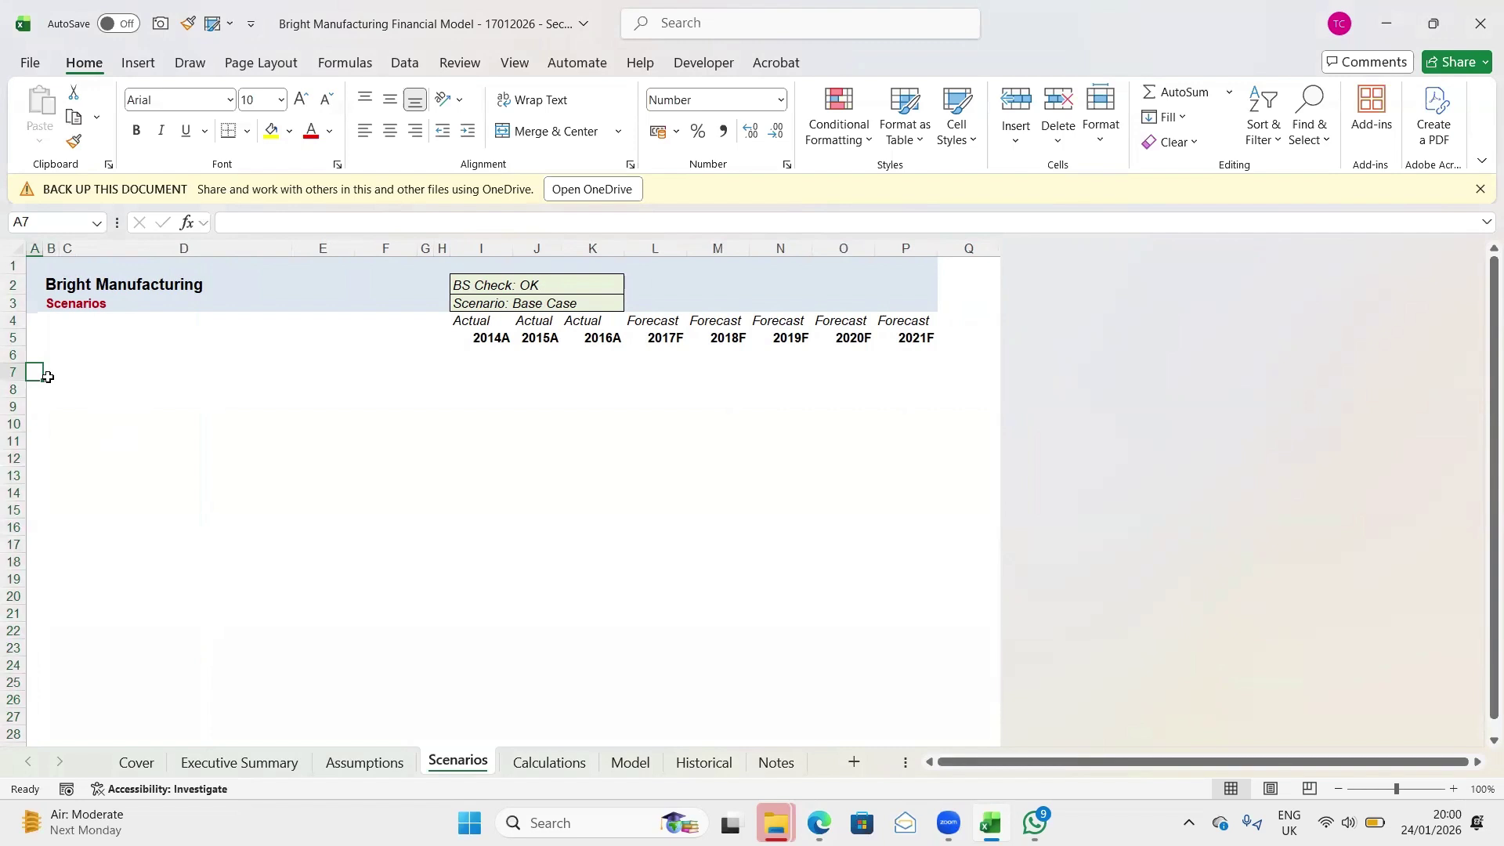
key(ctrl+shift+Right)
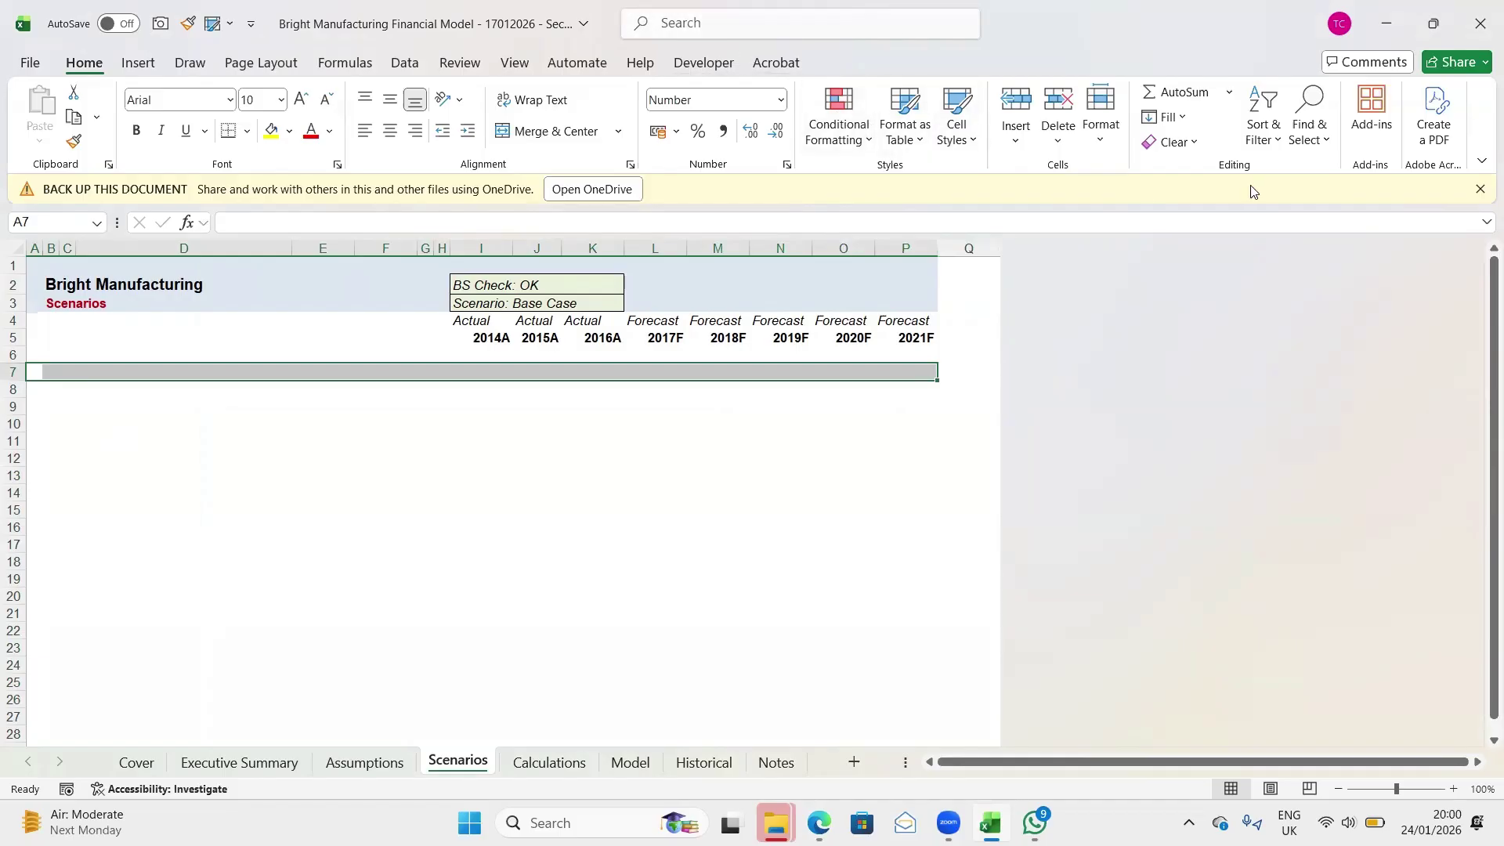
key(alt)
key(4)
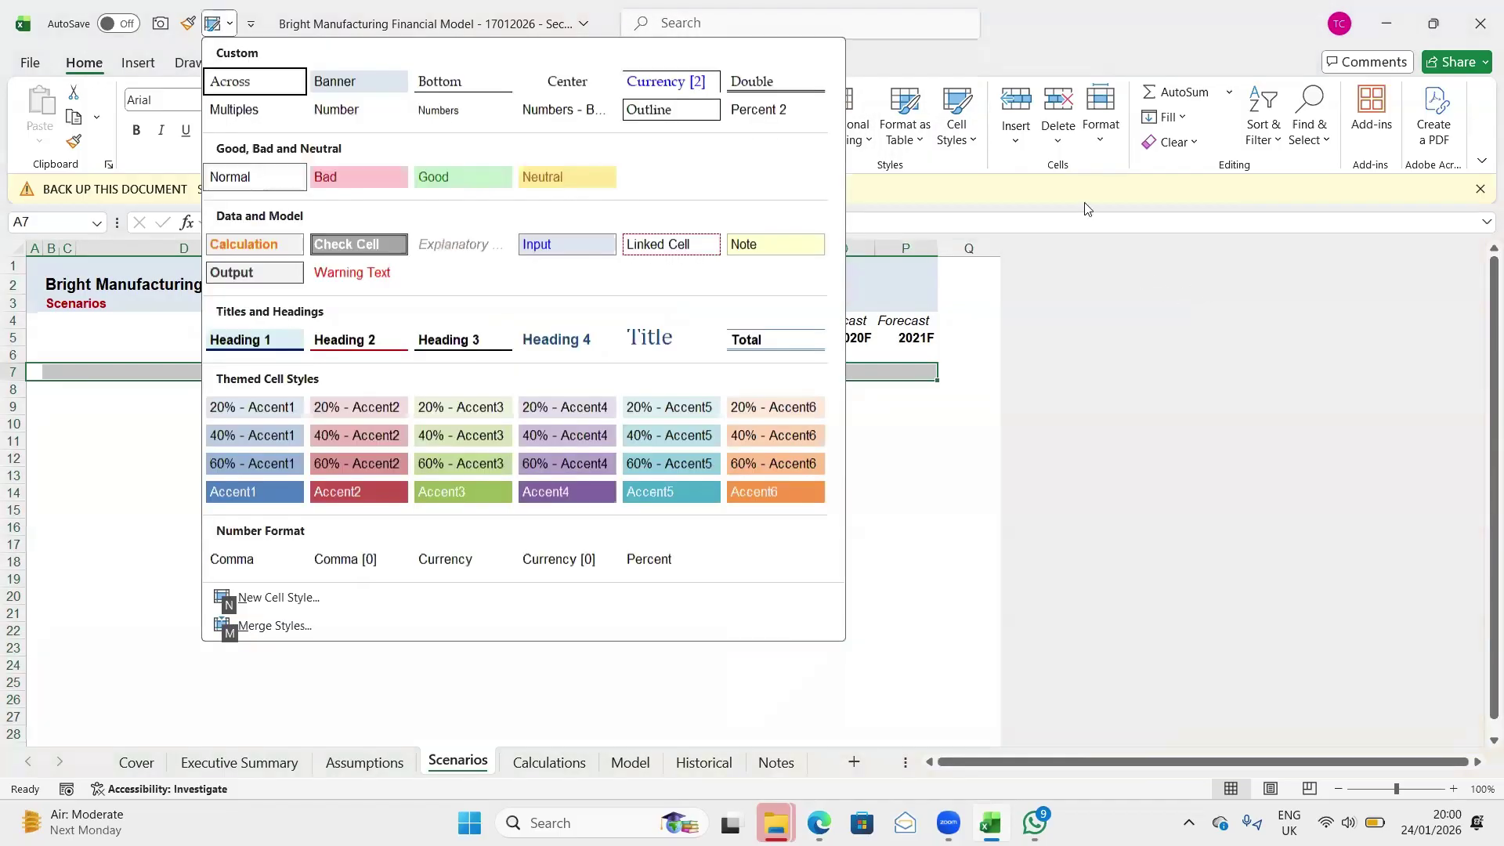
click(258, 339)
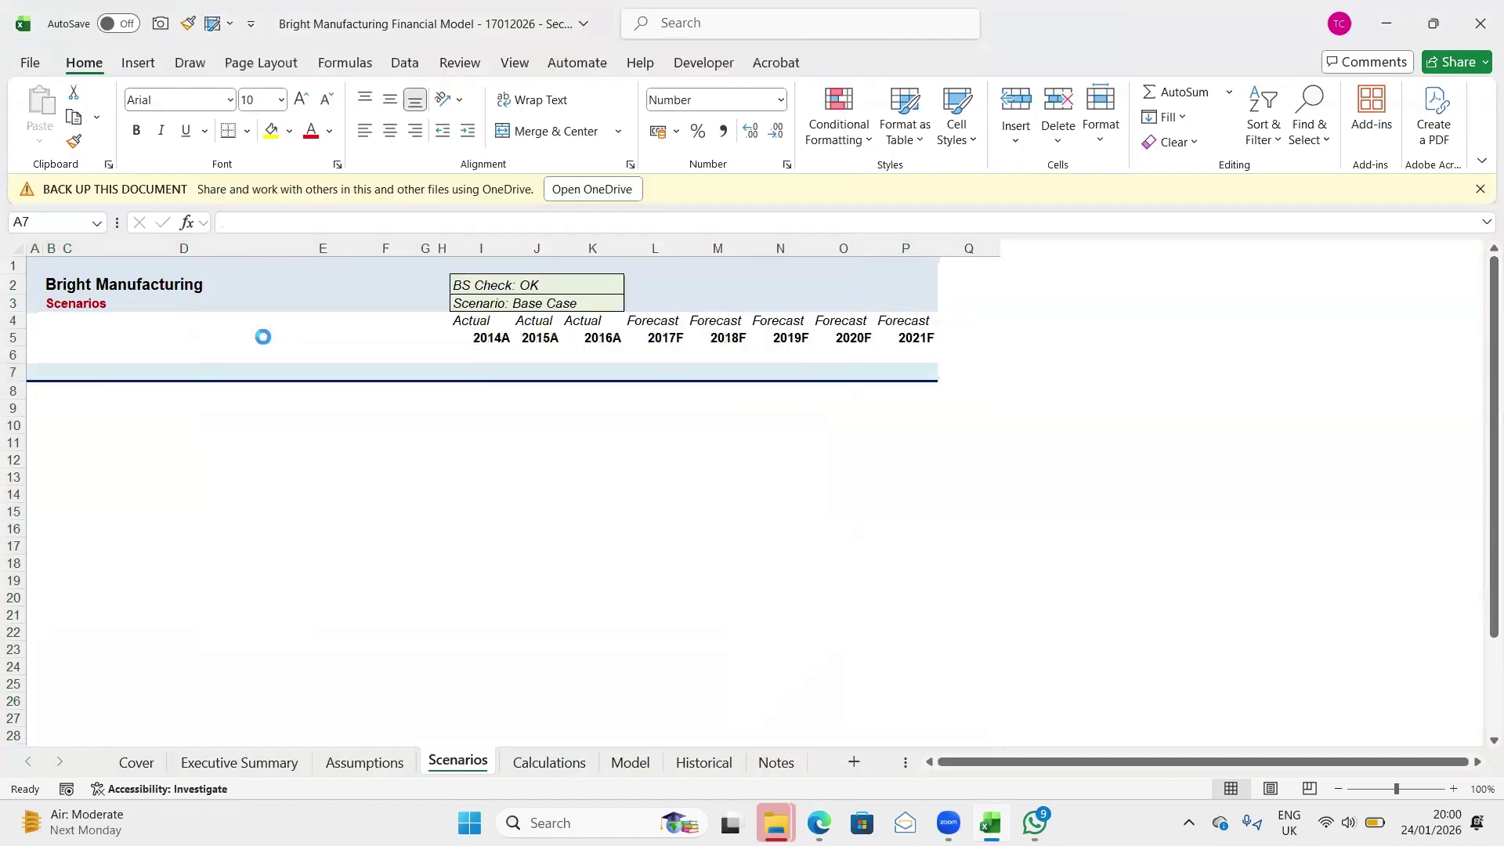
Enter the section heading "ECONOMIC & SCENARIO" in A7
click(40, 375)
text(E)
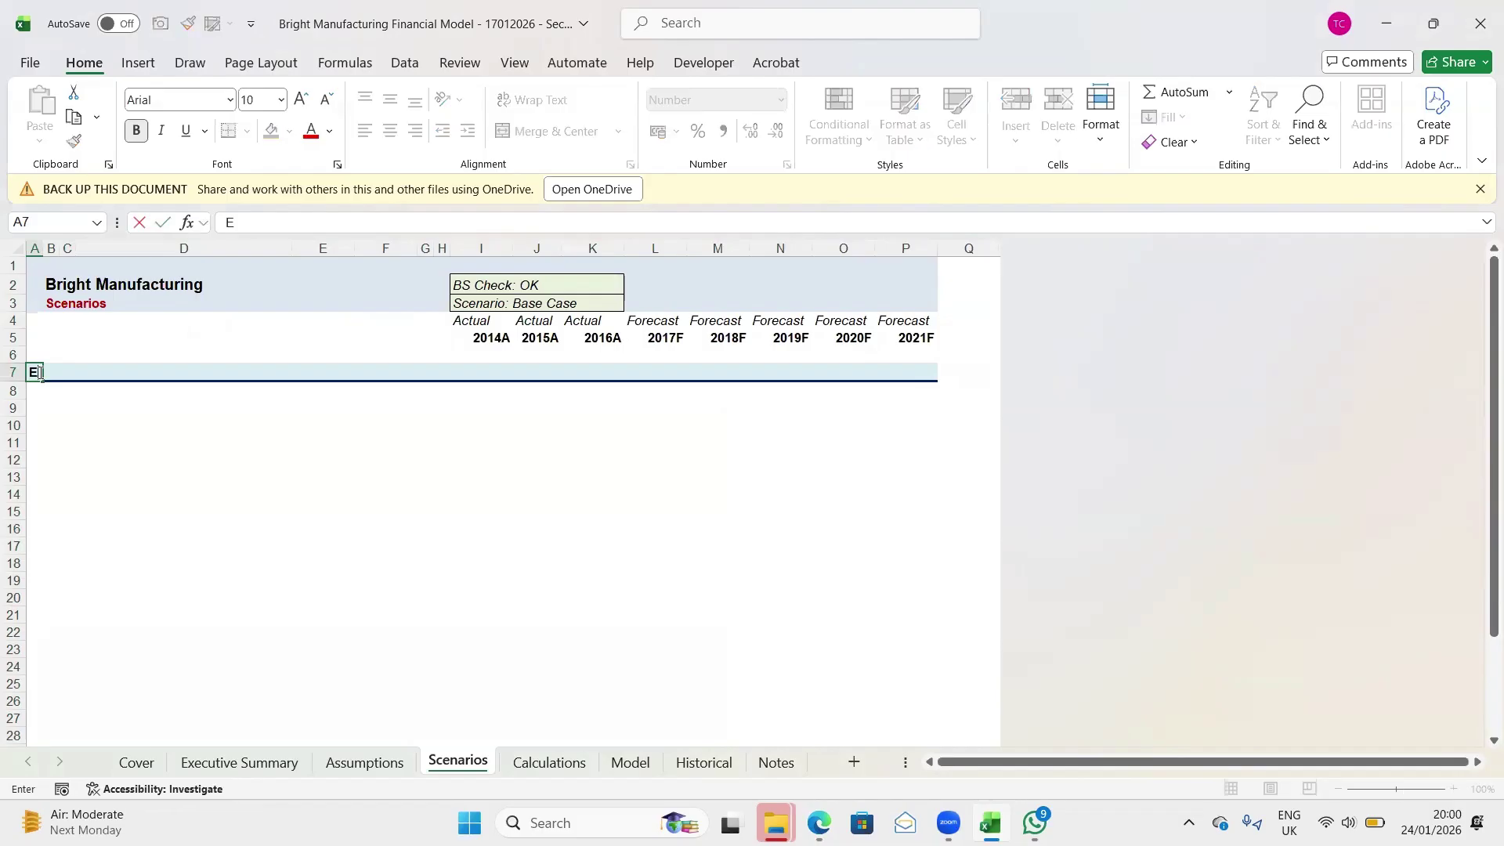
text(xa)
key(BackSpace)
key(BackSpace)
key(Caps_Lock)
text(CONOMIC )
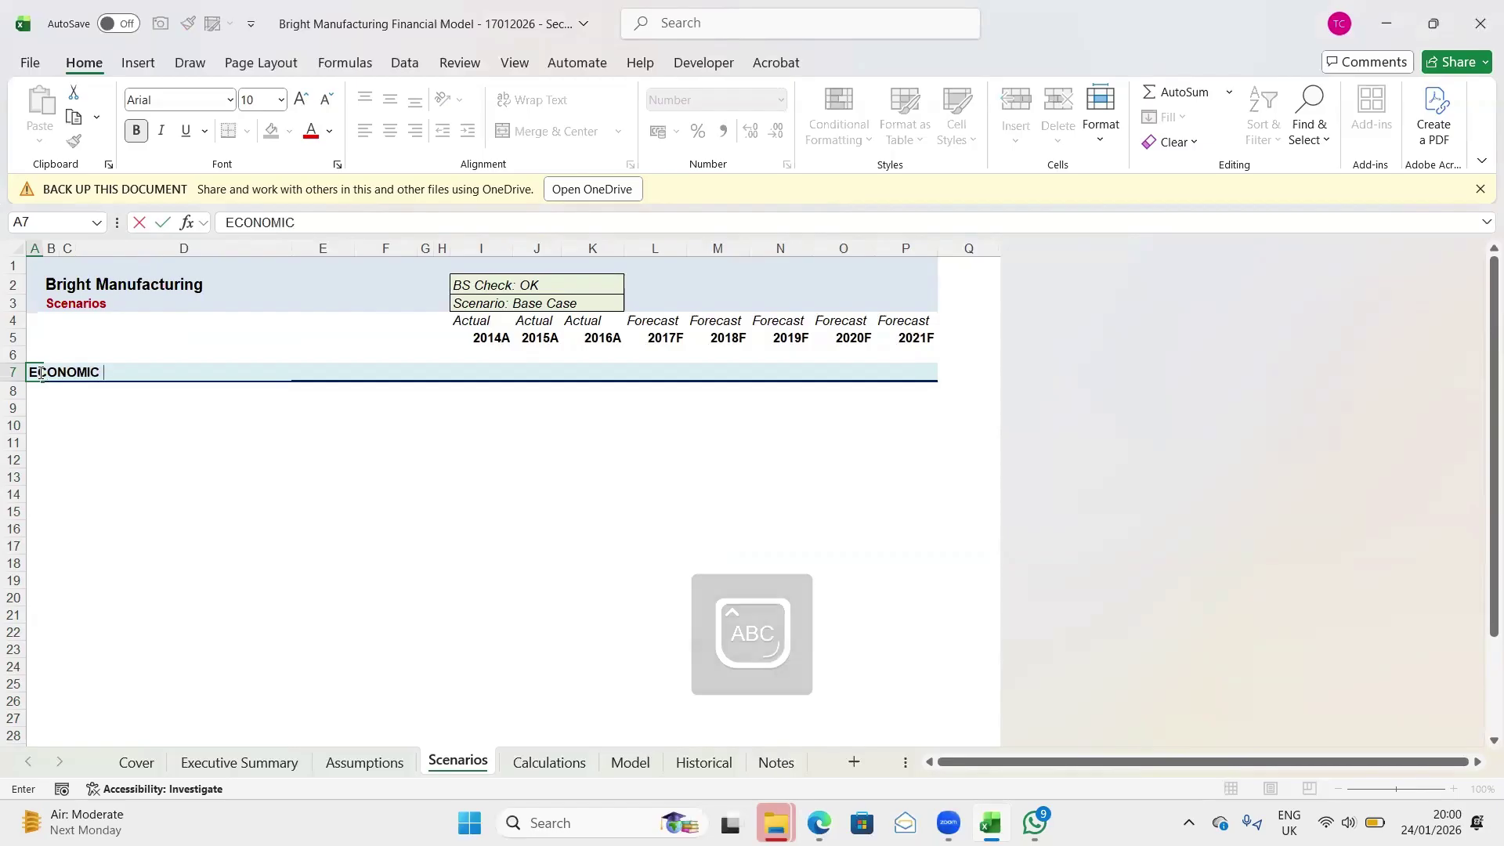
text(&)
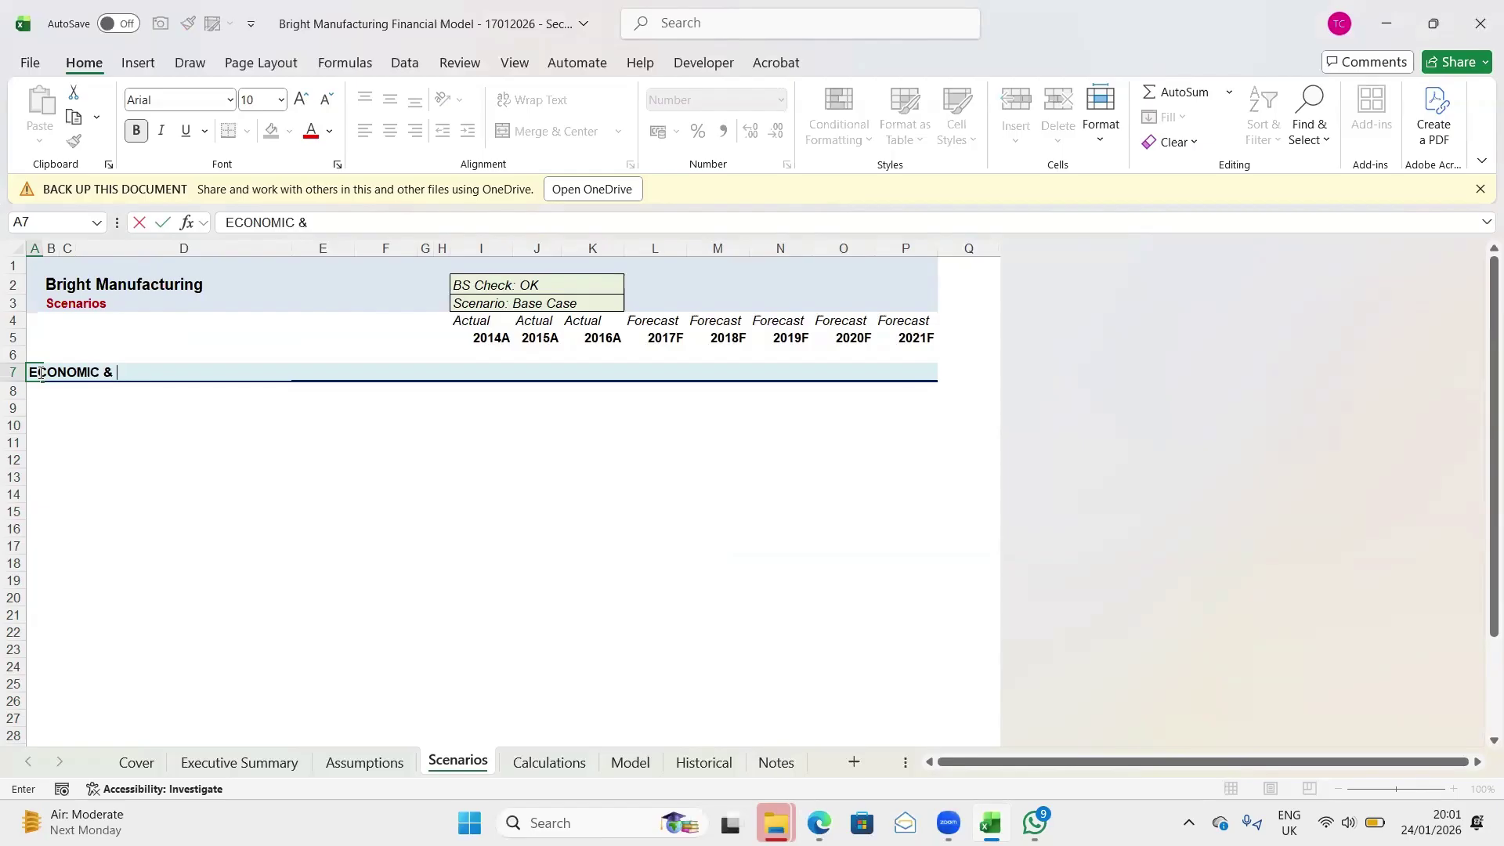
text(SCENARO)
key(BackSpace)
text(IO)
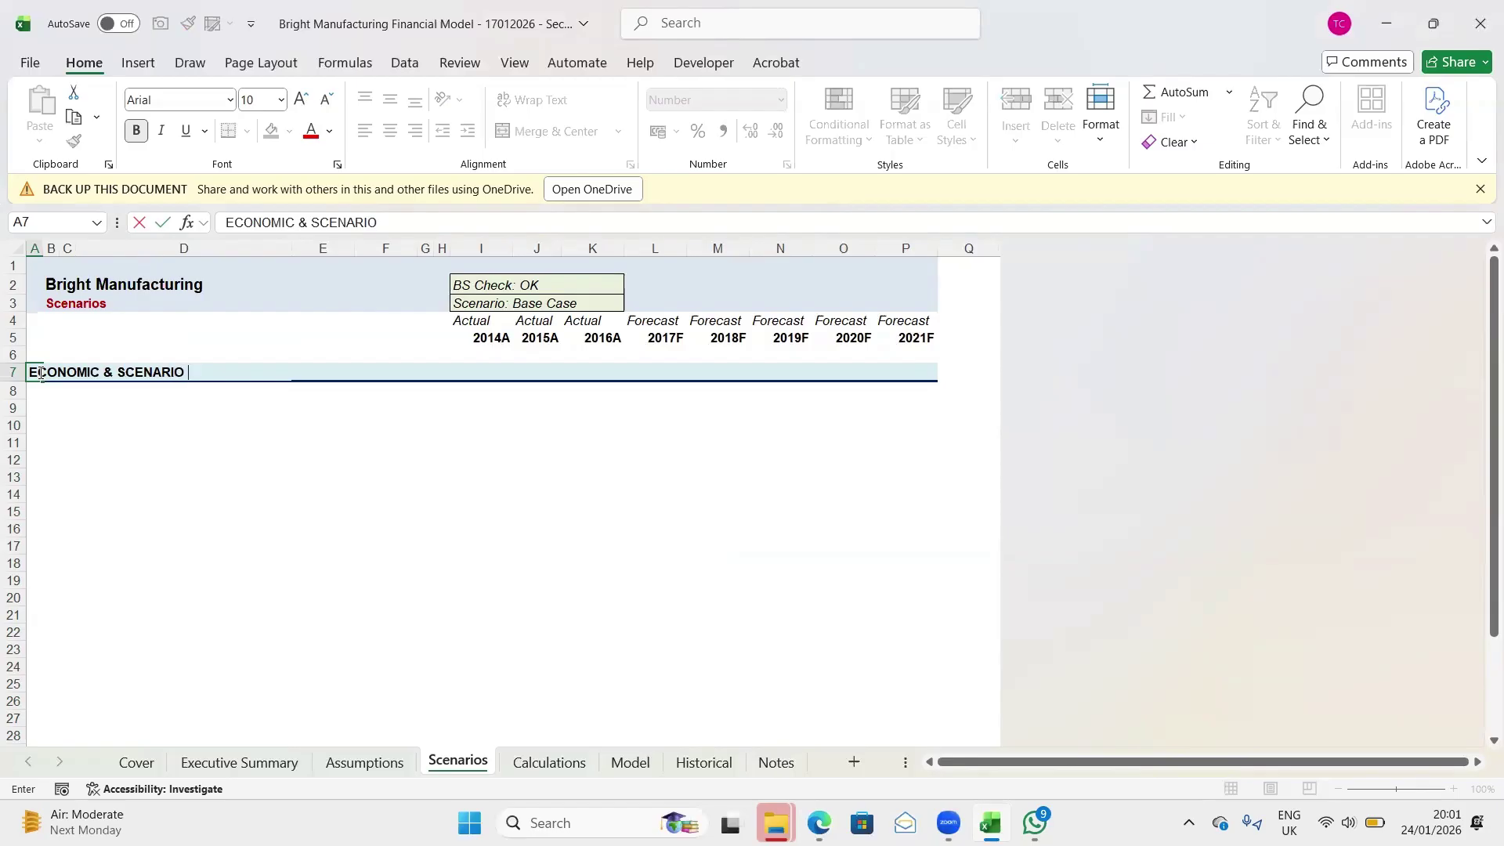
text( AS)
key(BackSpace)
key(BackSpace)
key(ctrl+Return)
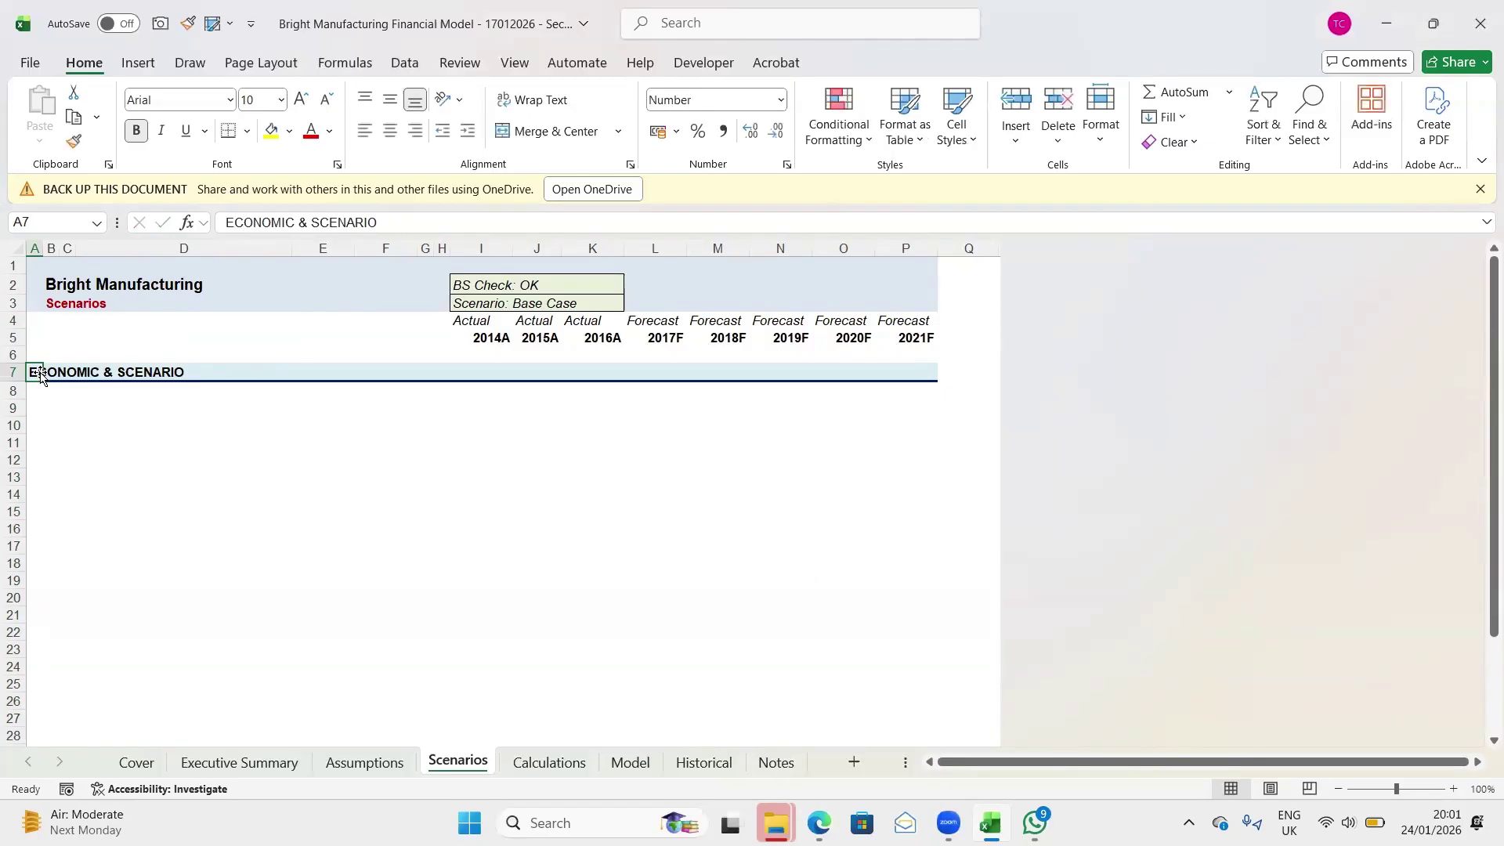
Change the section heading in A7 to "ECONOMIC SCENARIOS"
click(313, 221)
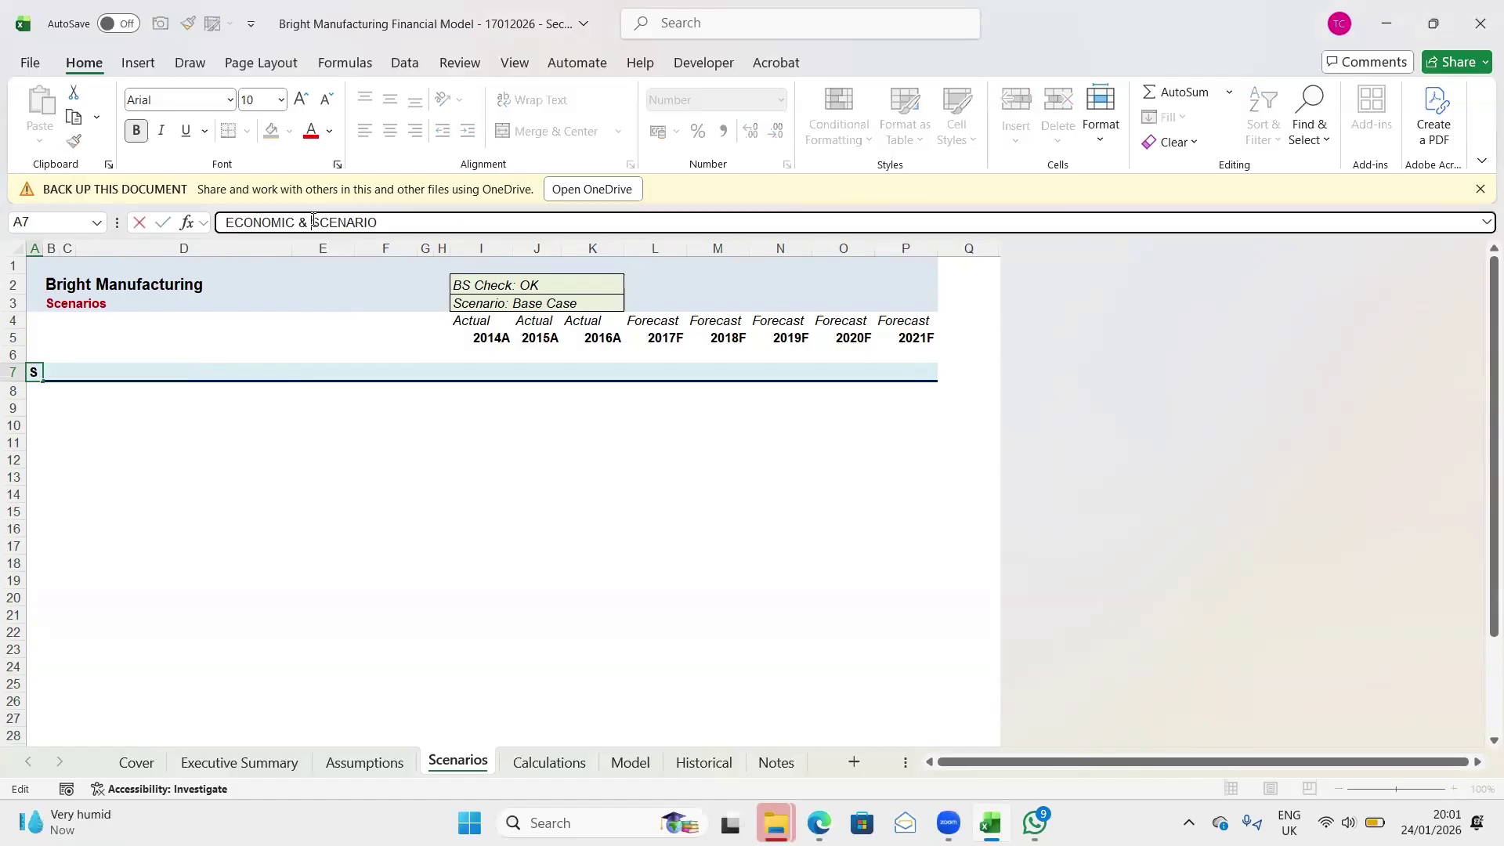
key(BackSpace)
key(BackSpace)
key(Return)
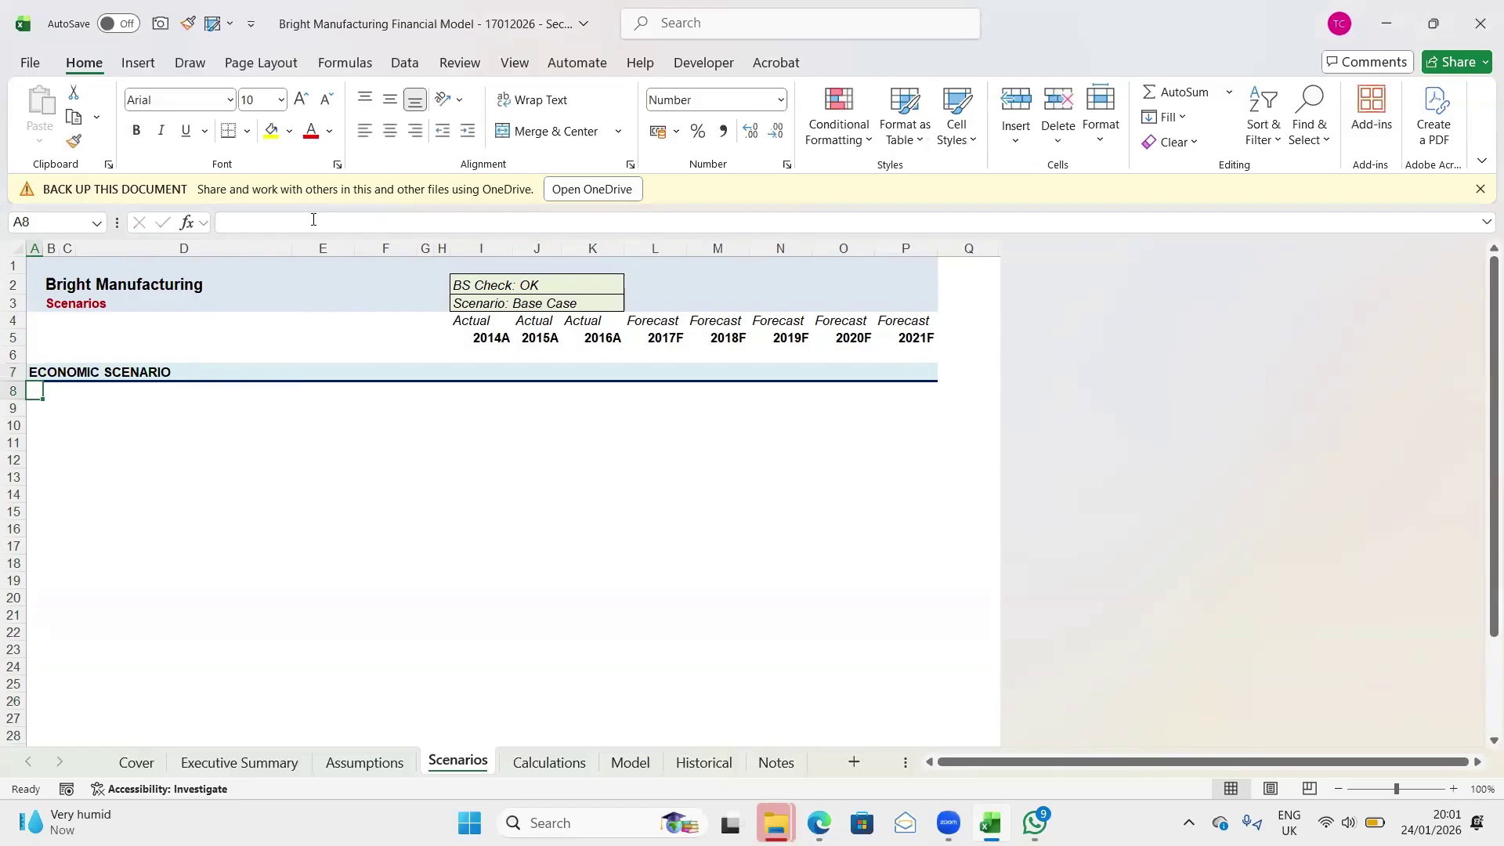
key(Up)
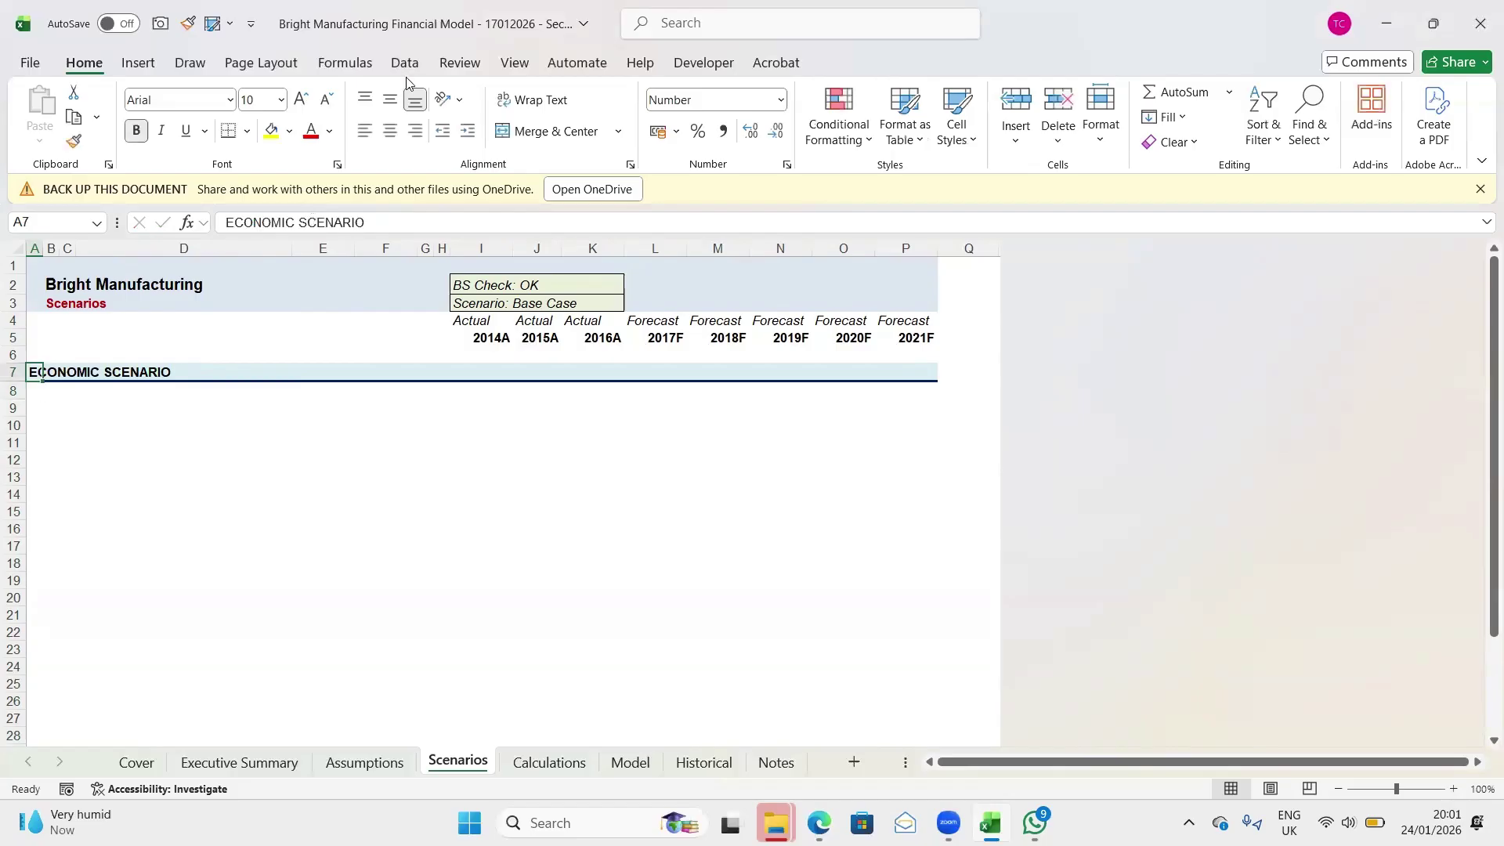
click(389, 224)
text(S)
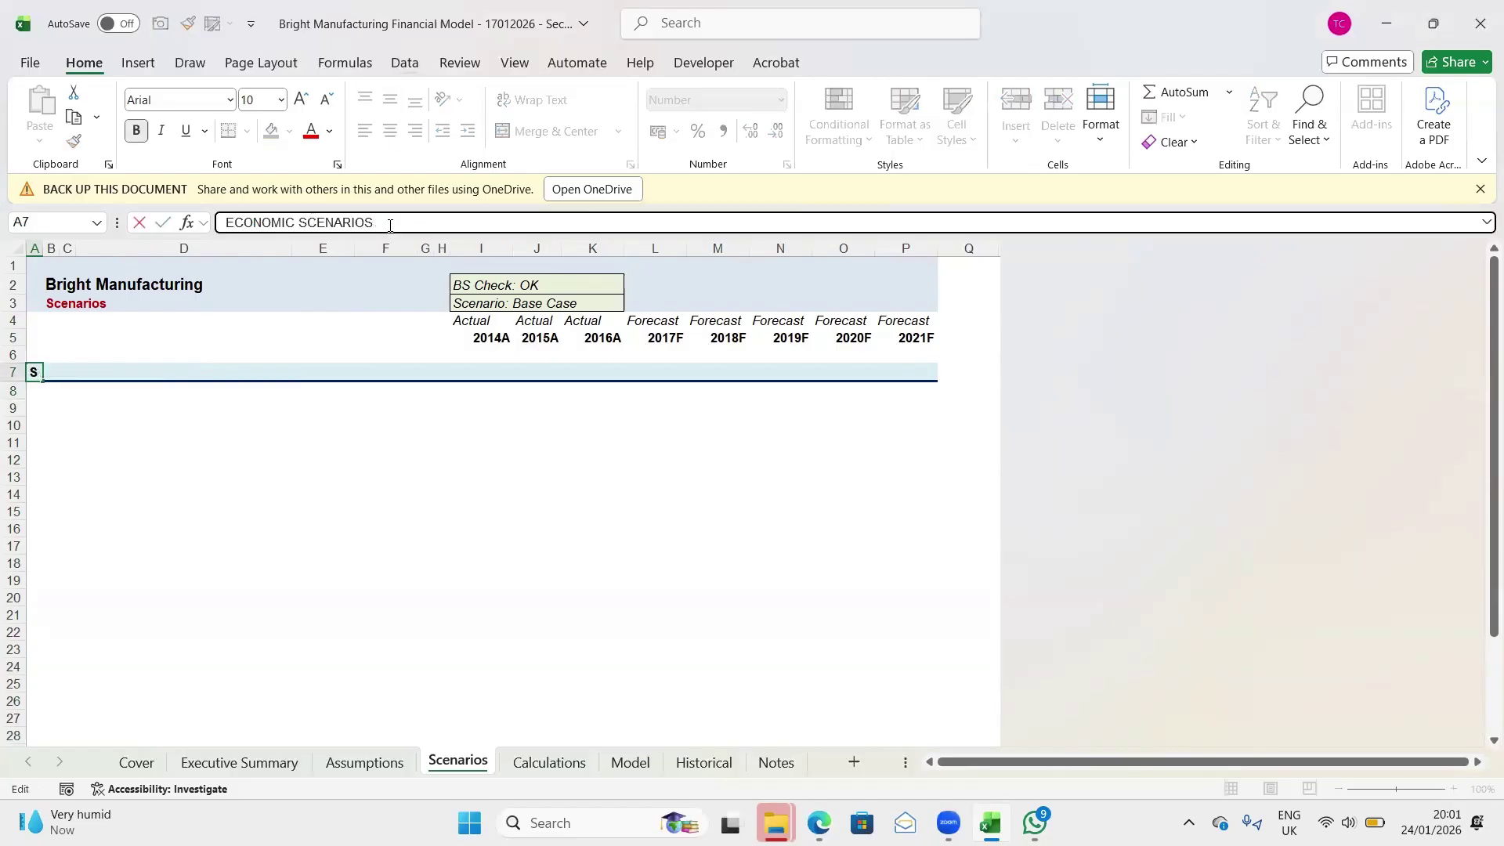
key(Return)
Apply the Heading 2 cell style to B9:P9 on the Scenarios sheet
key(Down)
key(Right)
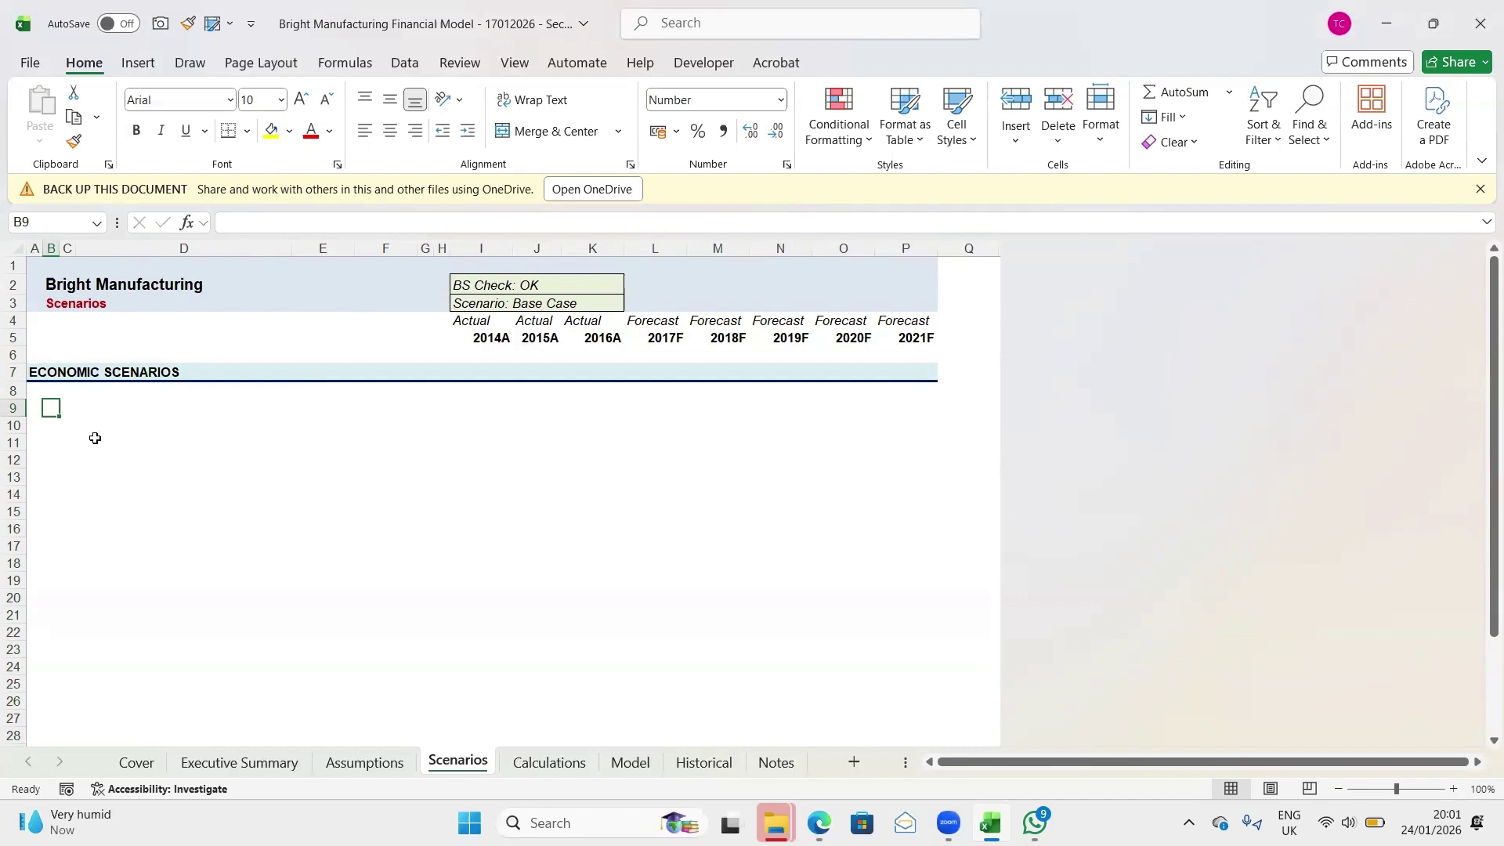
key(ctrl+shift+Right)
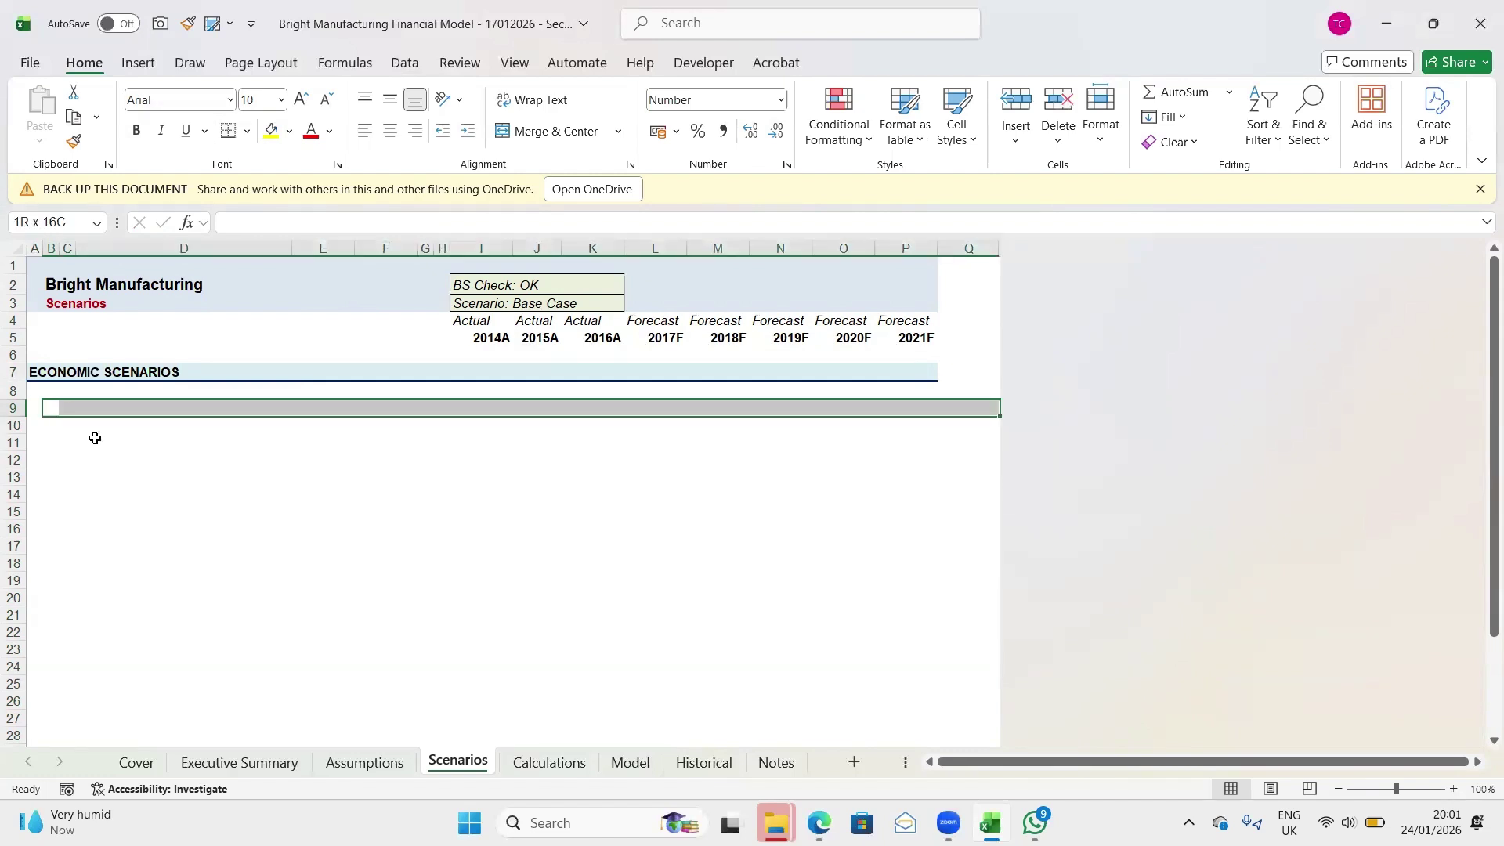
key(shift+Left)
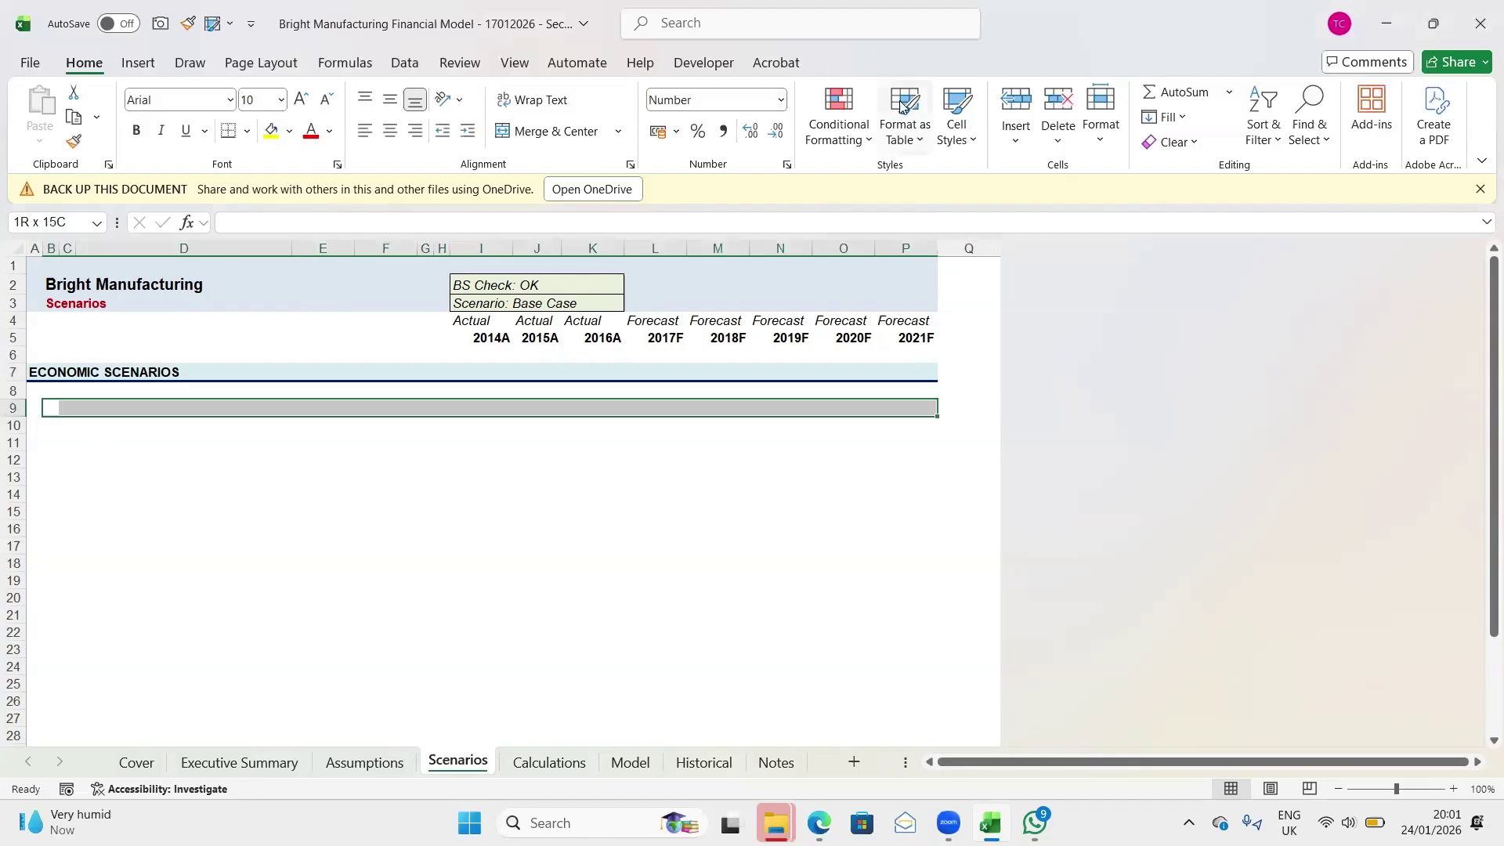
click(971, 146)
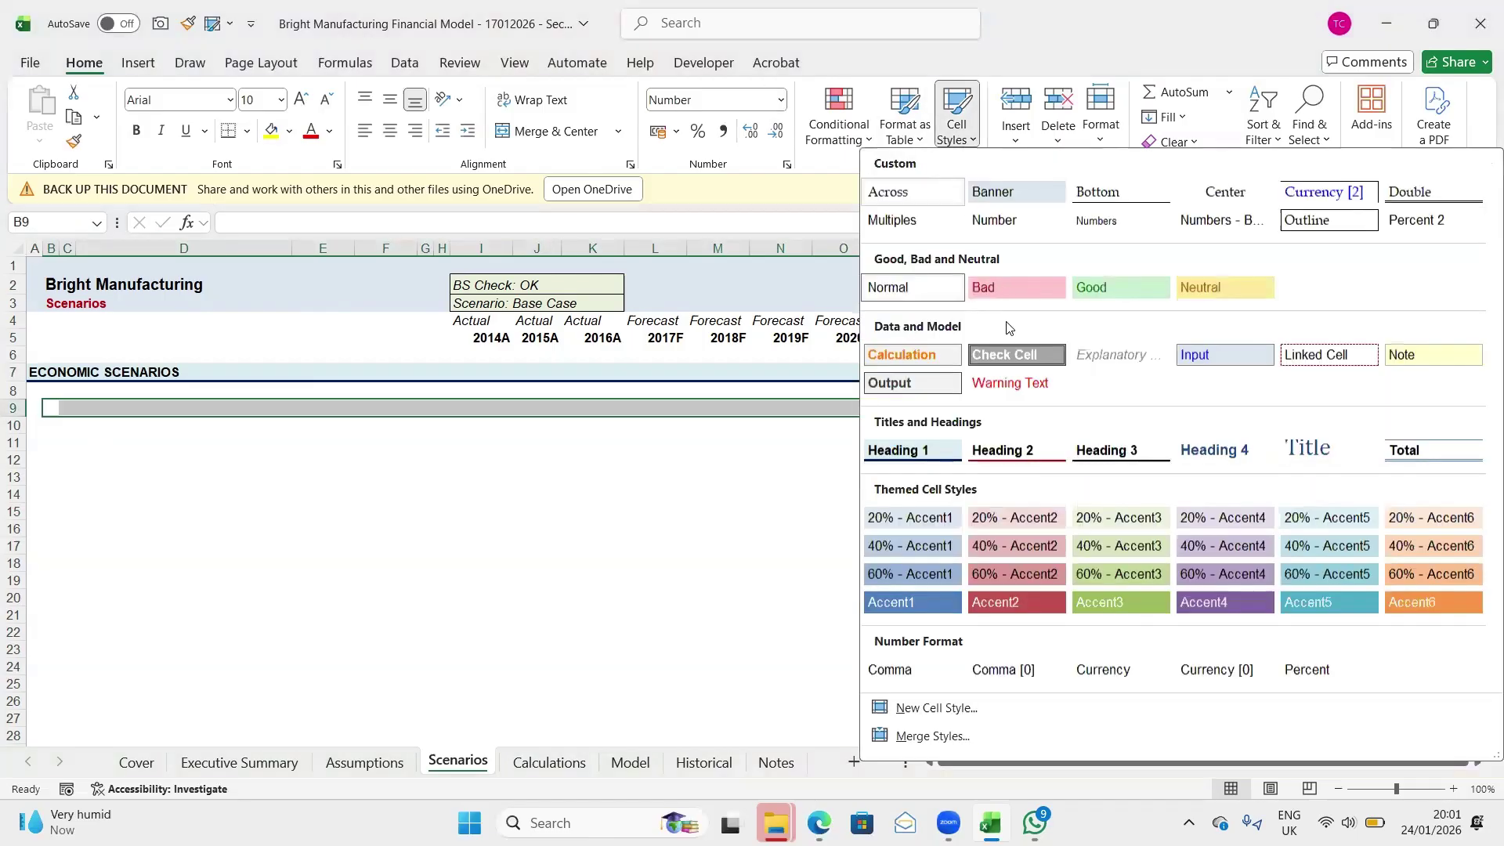
click(912, 382)
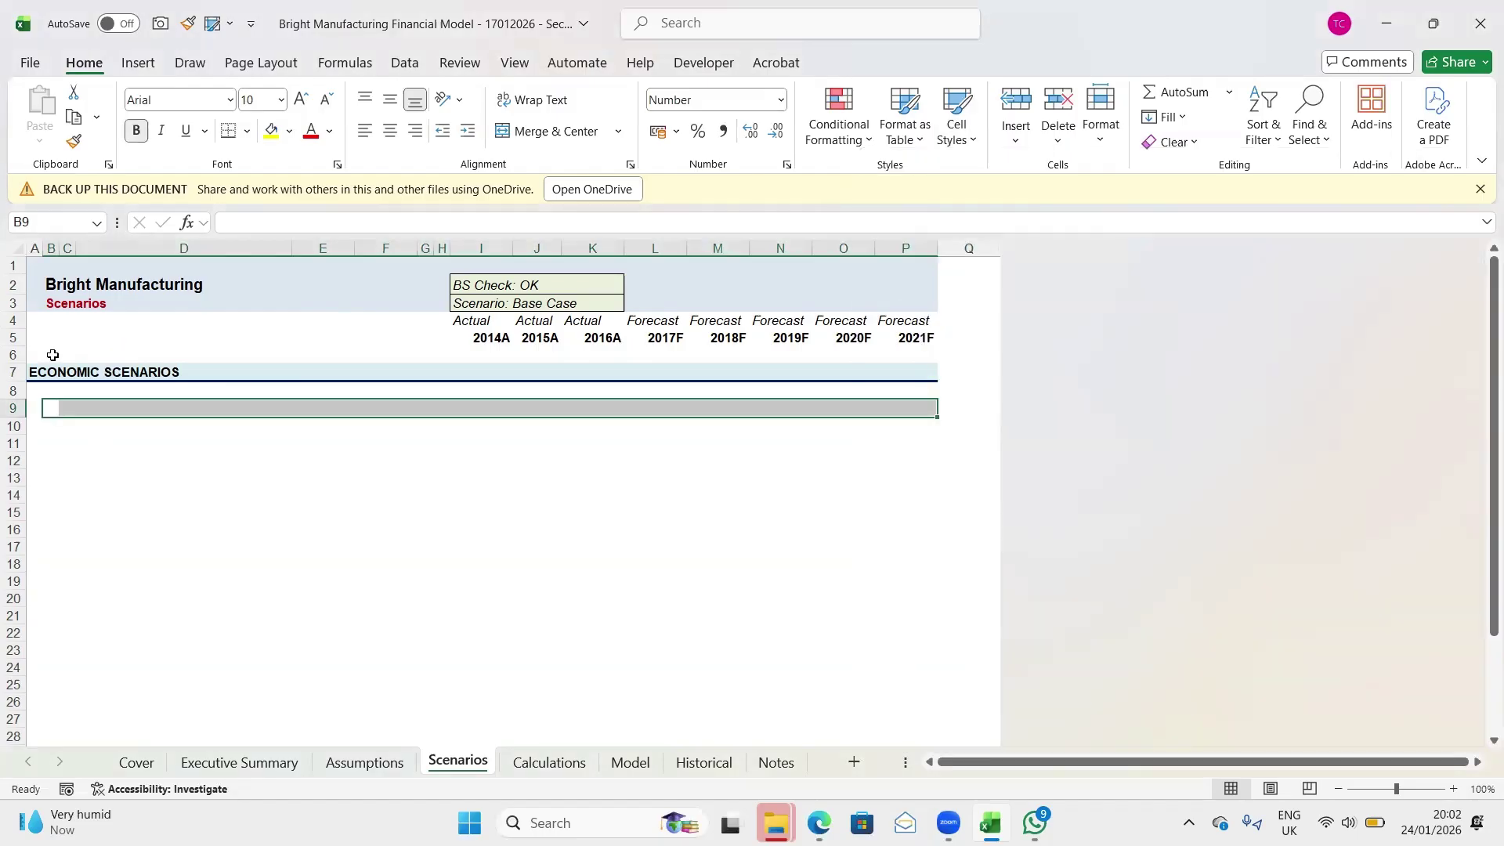
Check the expected sales prices in the Bright Manufacturing PDF, and enter the subheading "Price Scenarios" in B9 of the Excel Scenarios sheet
key(alt+Tab)
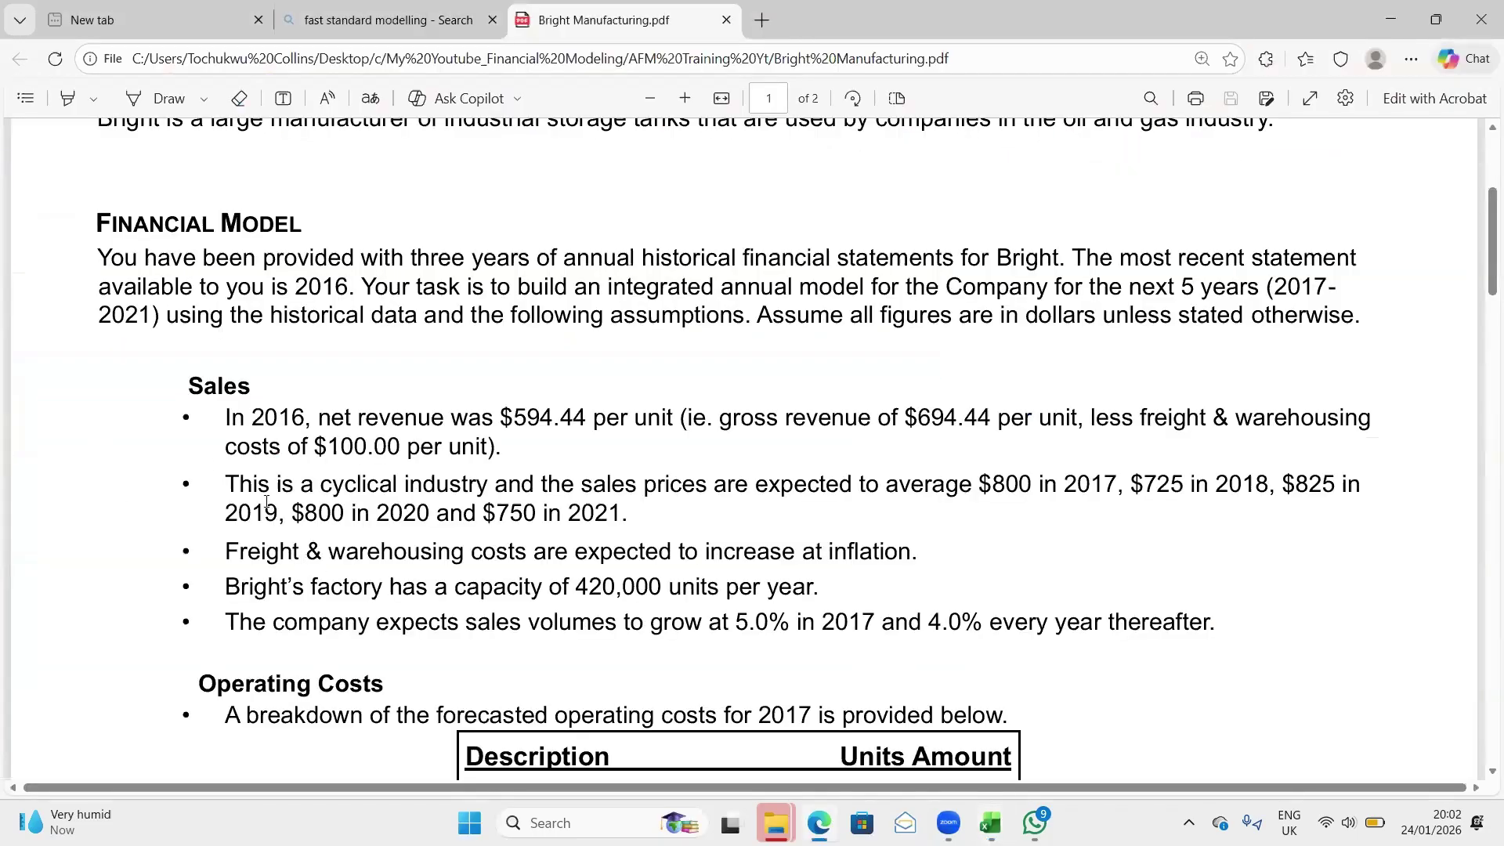
drag(644, 484, 1026, 496)
key(alt+Tab)
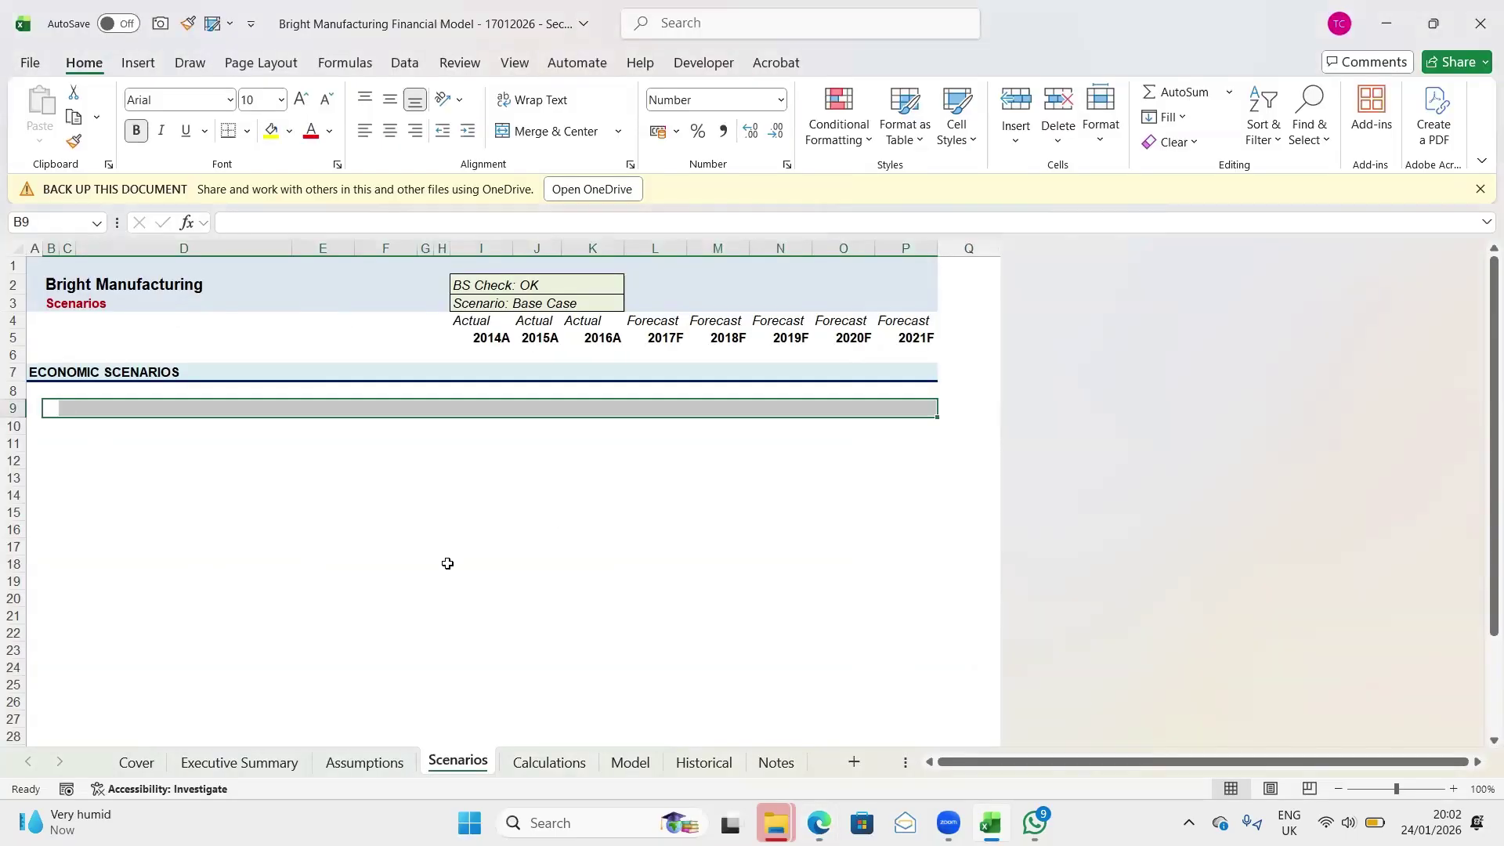
click(54, 407)
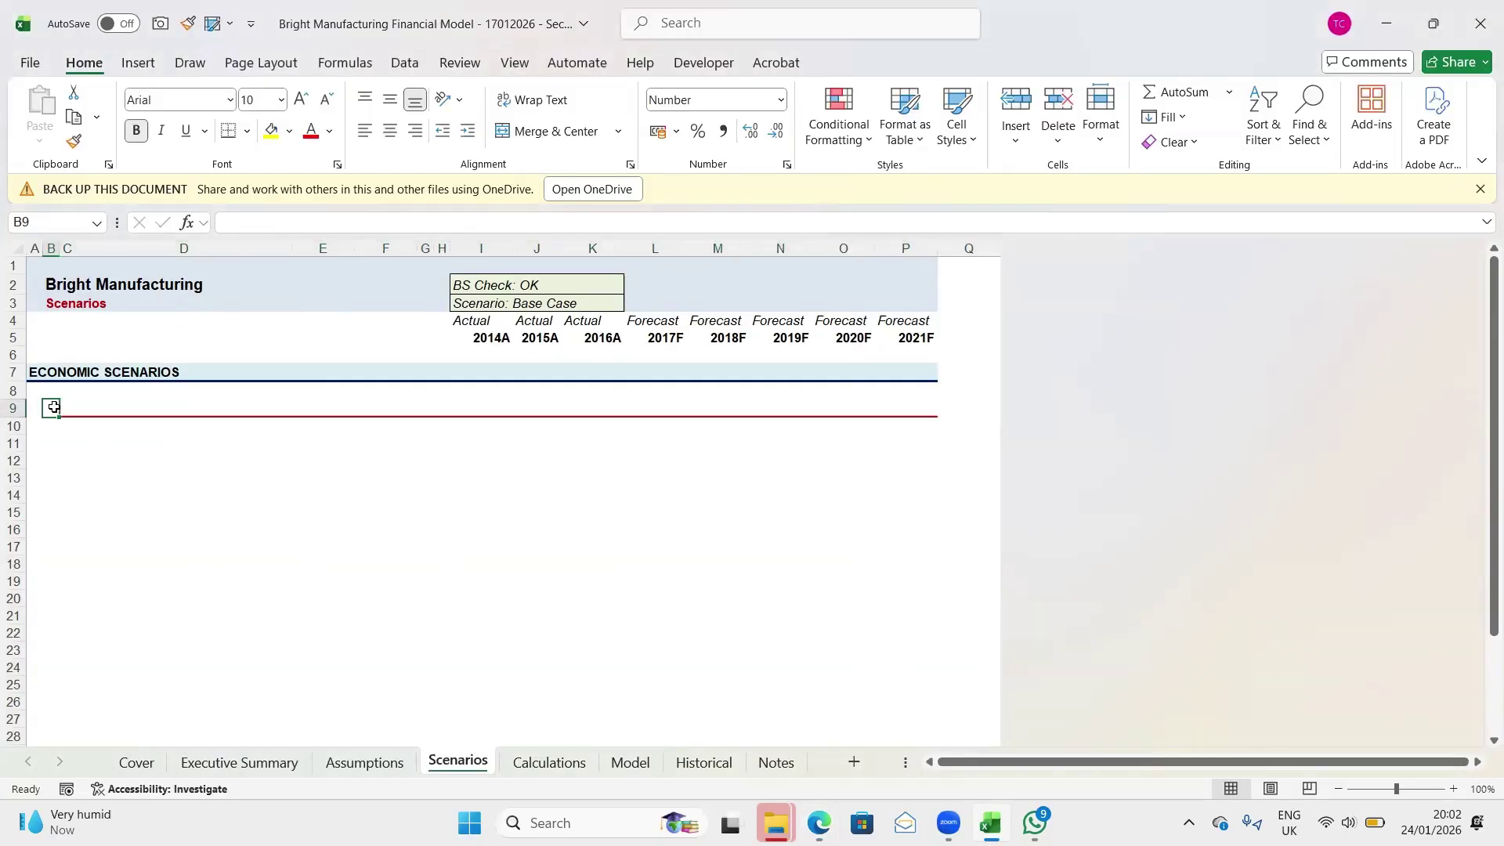
text(pRICES)
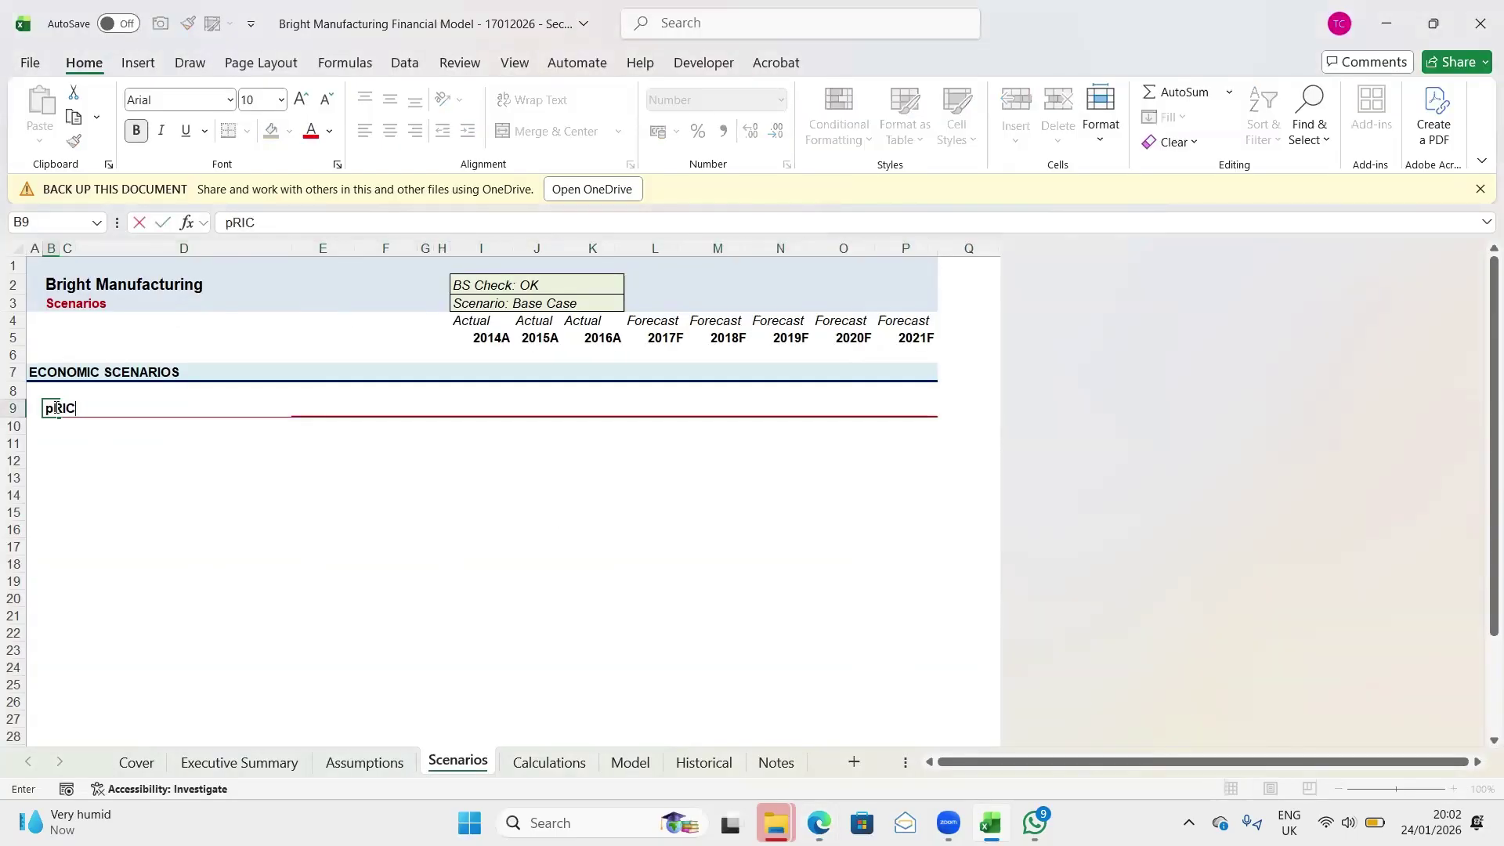
key(BackSpace)
key(BackSpace)
key(BackSpace)
key(BackSpace)
key(BackSpace)
key(BackSpace)
key(Caps_Lock)
text(Price Scenarios)
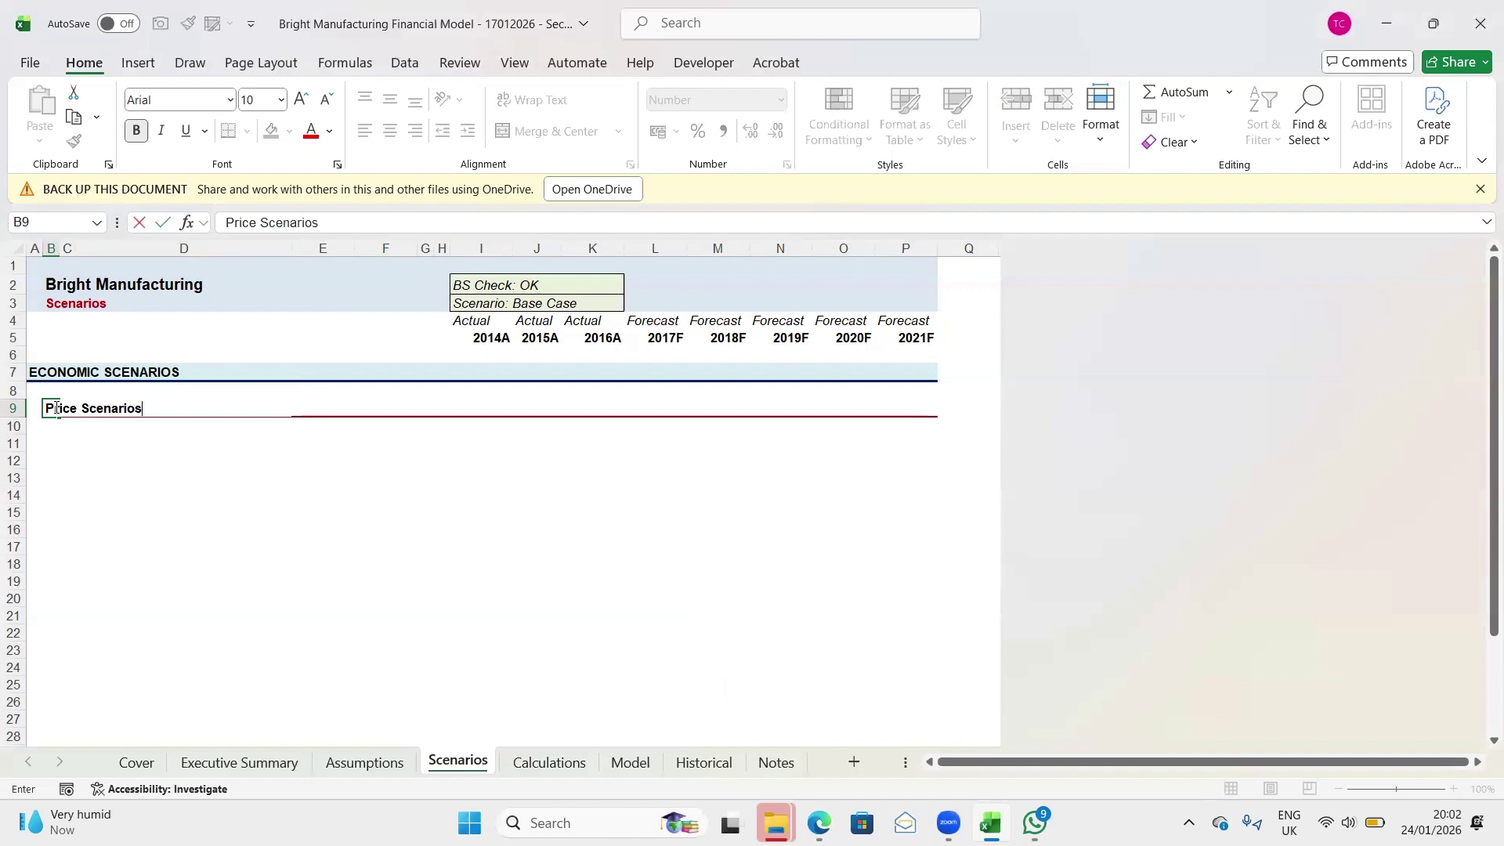
key(Return)
Enter the case labels "Base Case", "Best Case" and "Worst Case" in D12:D14 under Price Scenarios
key(Down)
key(Up)
key(Down)
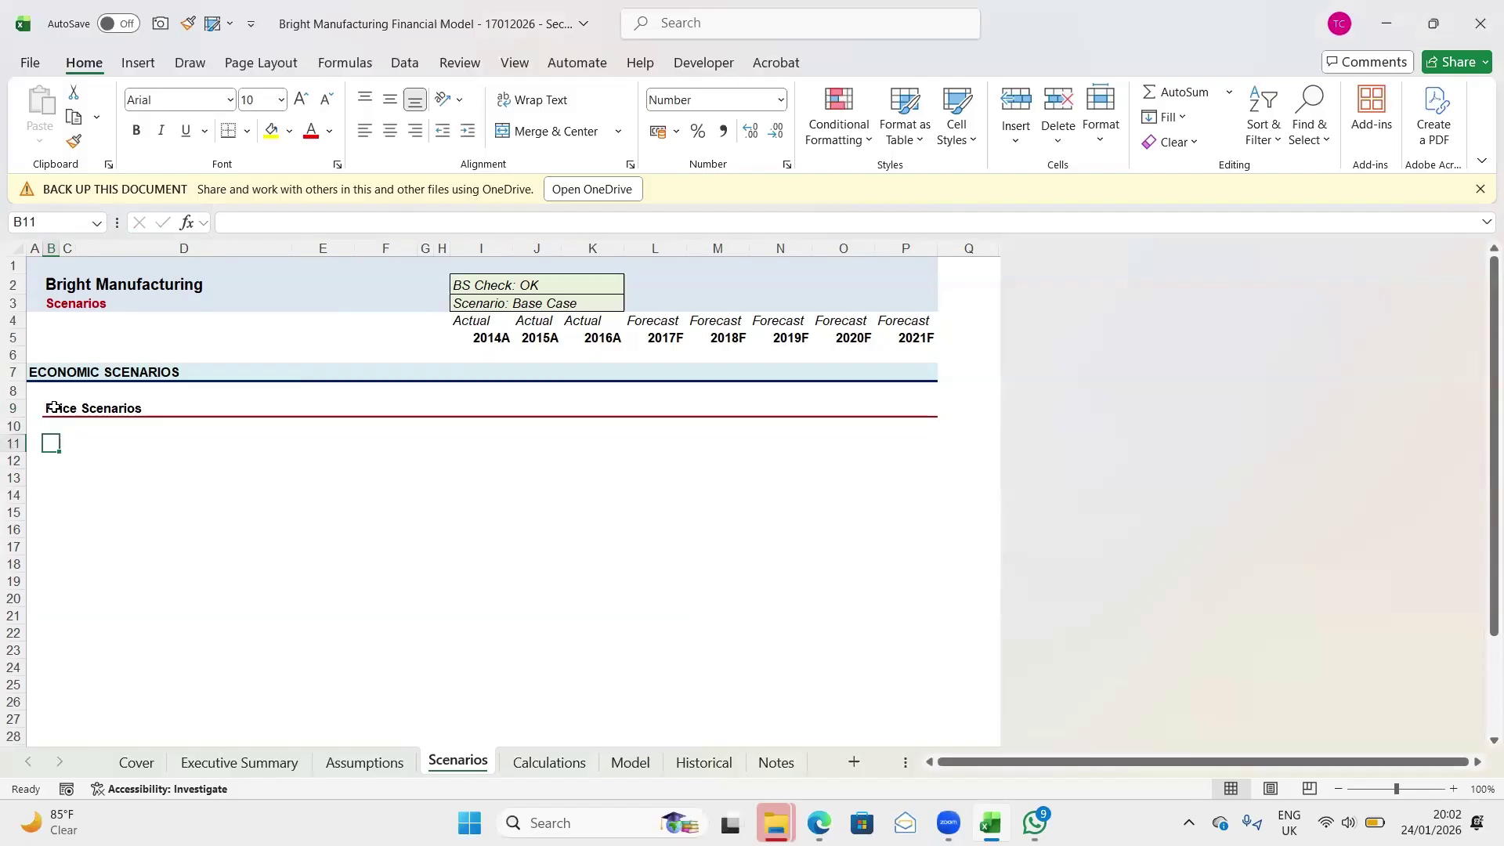
key(Down)
key(Right)
key(Right)
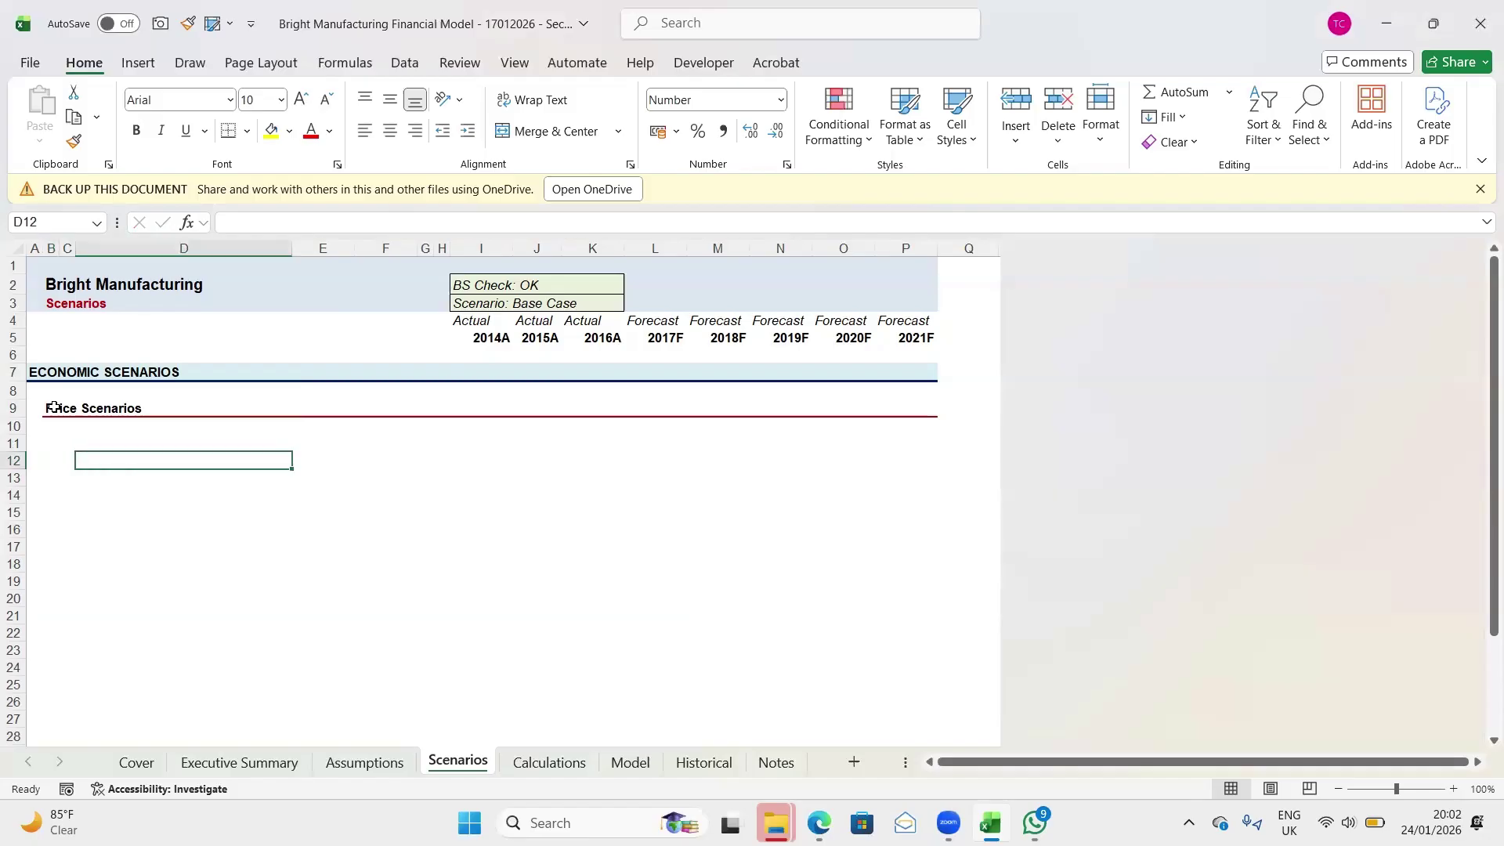
text(Base Case)
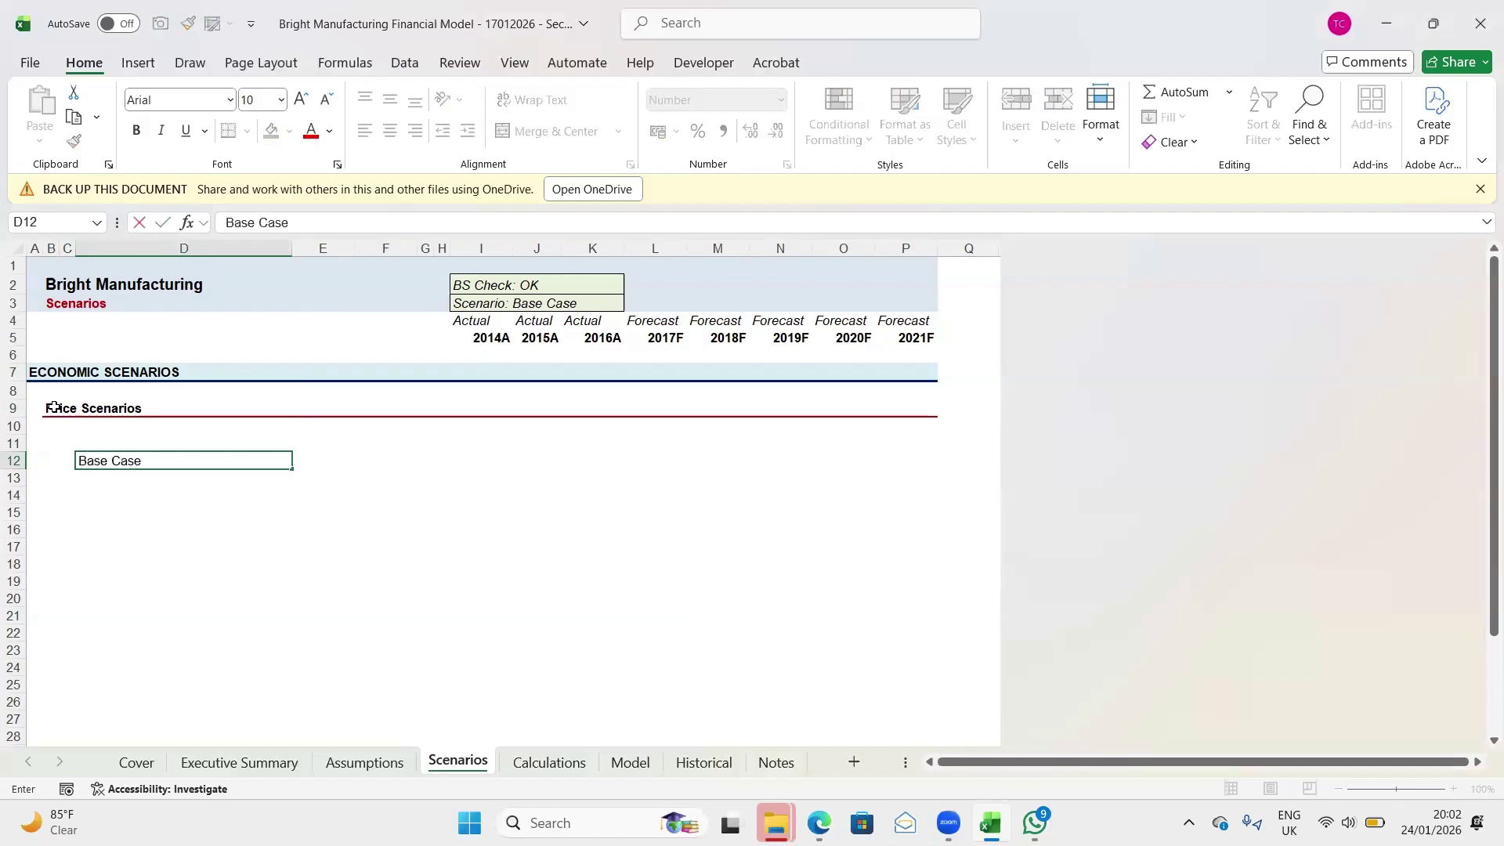
key(Return)
text(Be)
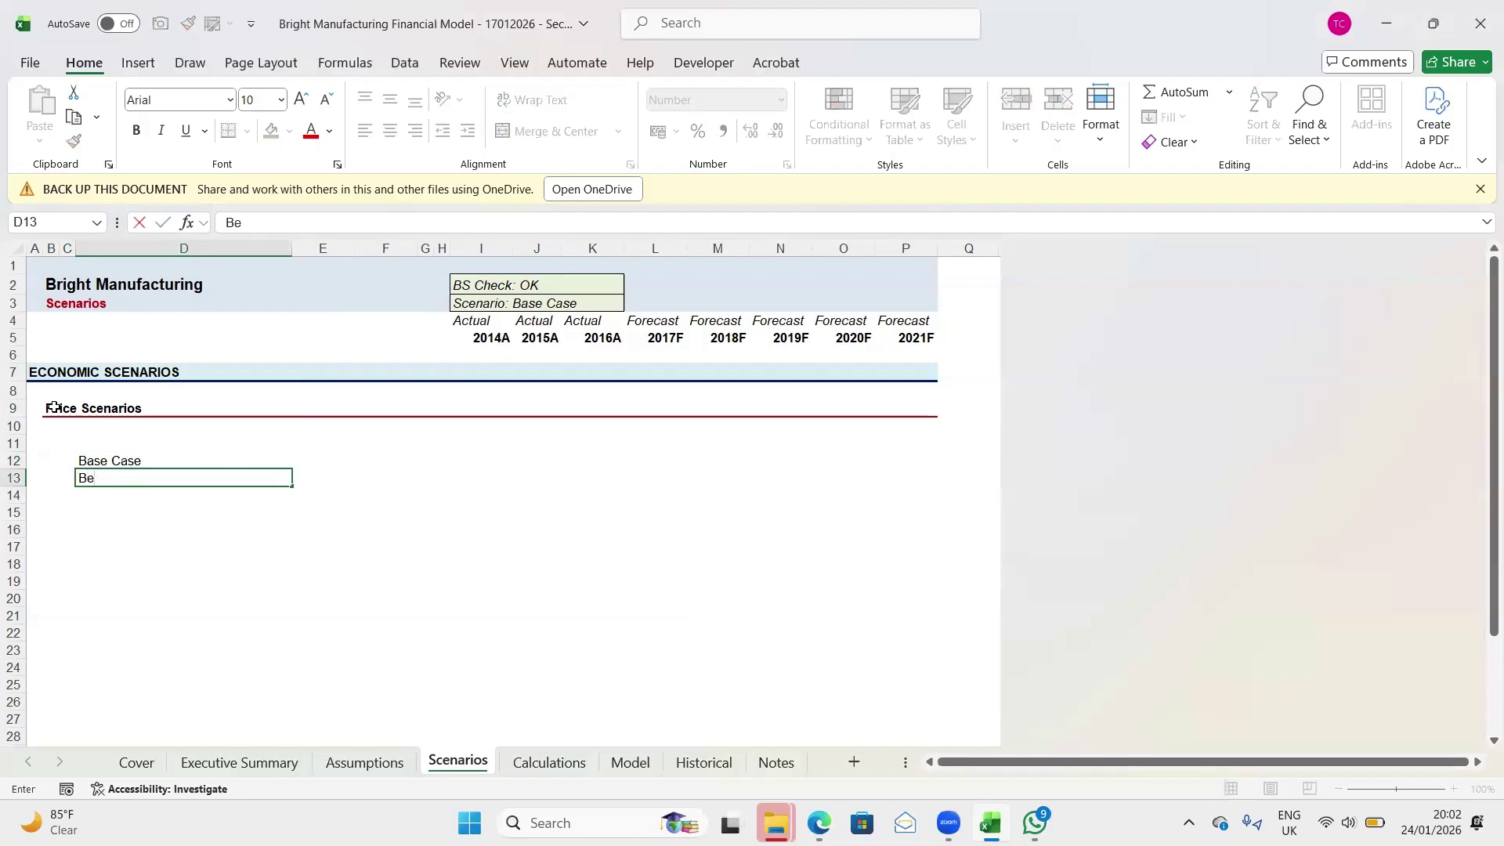
text(st Case)
key(Return)
text(Worst Case)
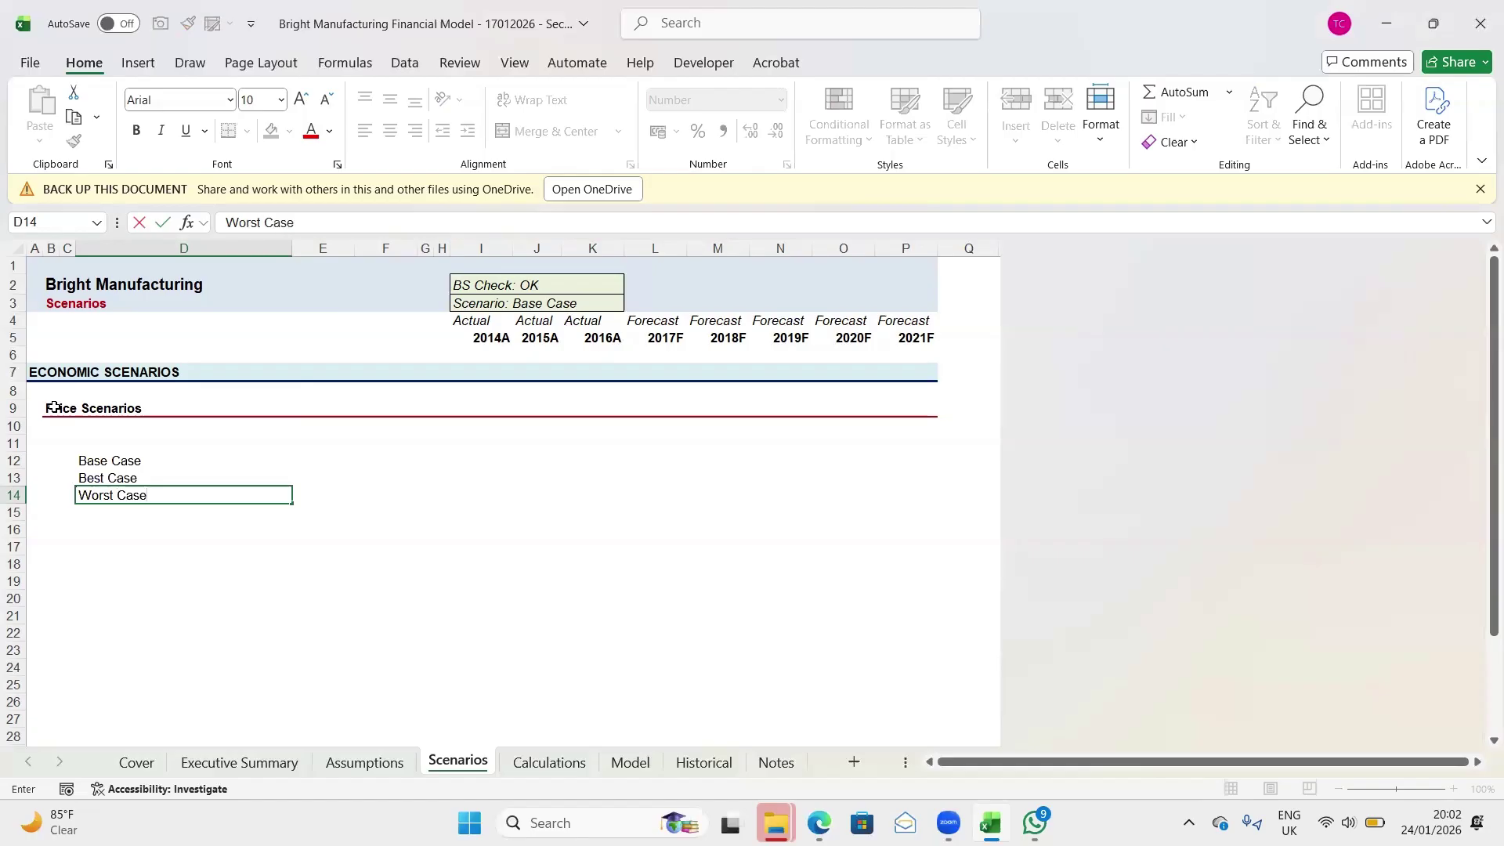
key(Return)
key(Up)
key(Up)
key(Up)
key(Up)
key(Up)
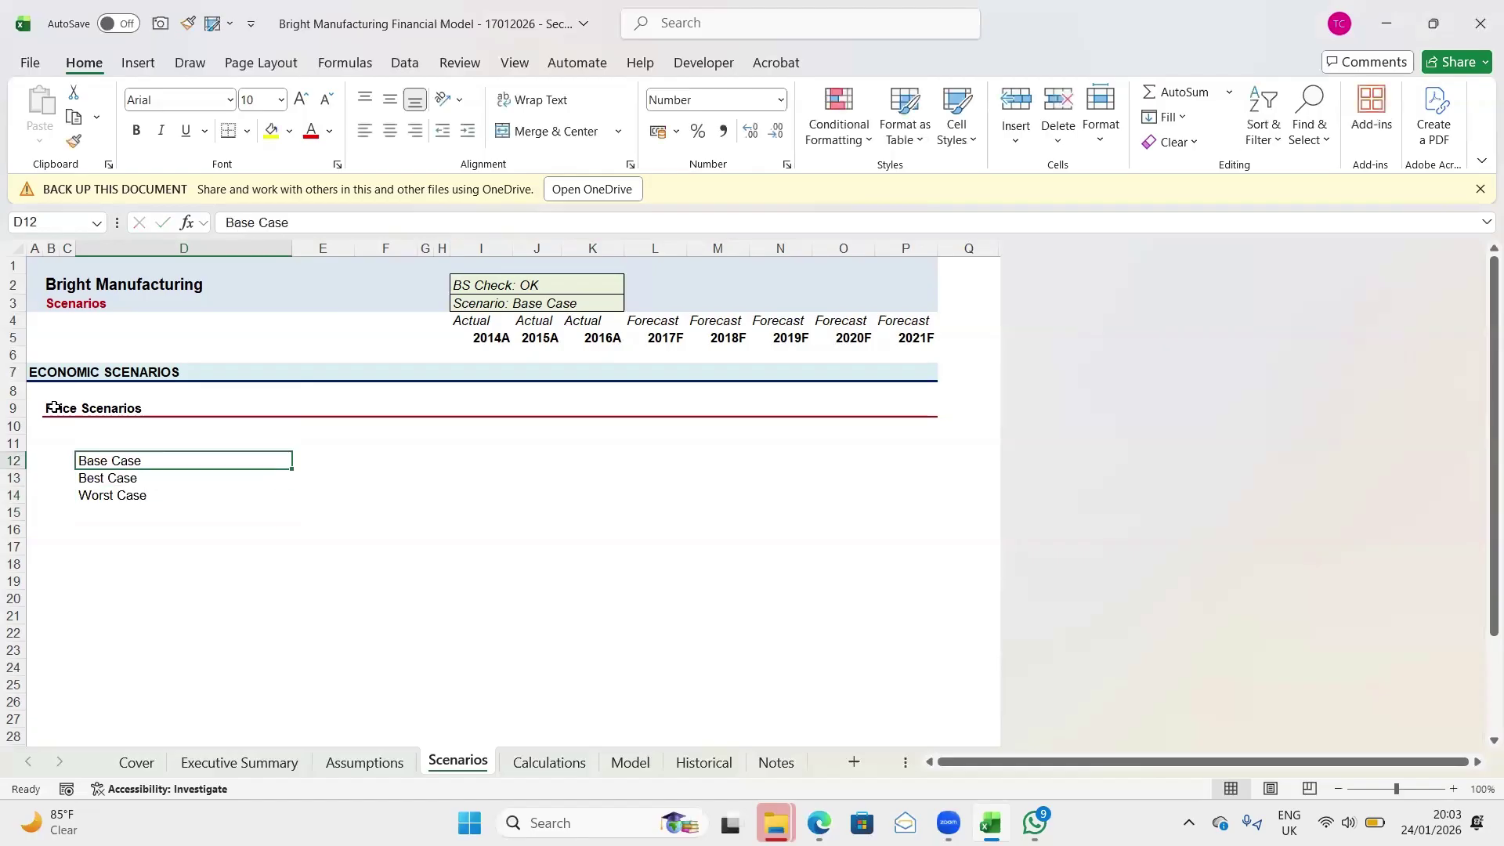
key(Down)
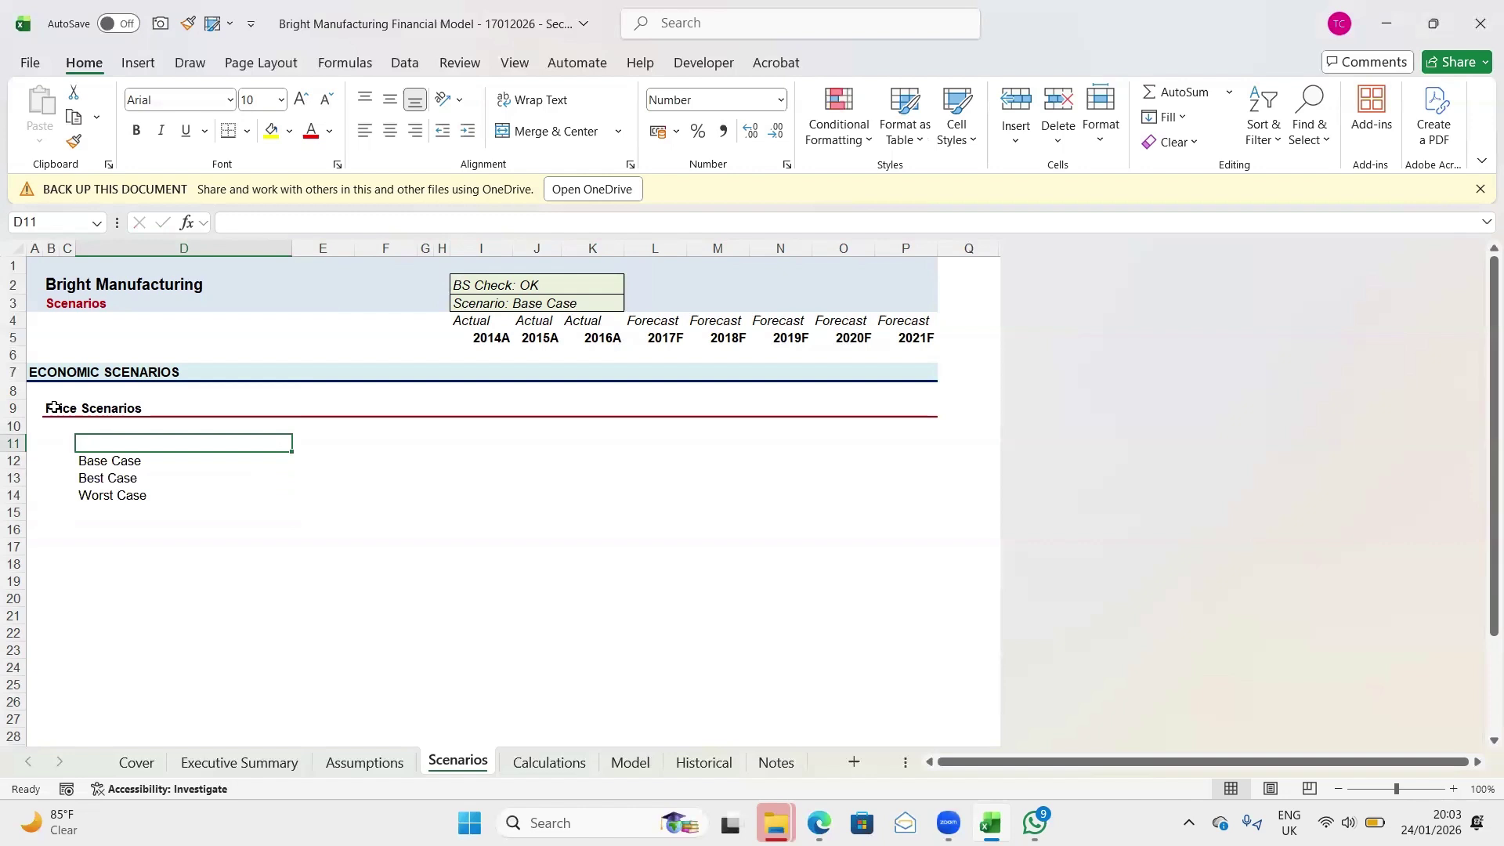
key(Down)
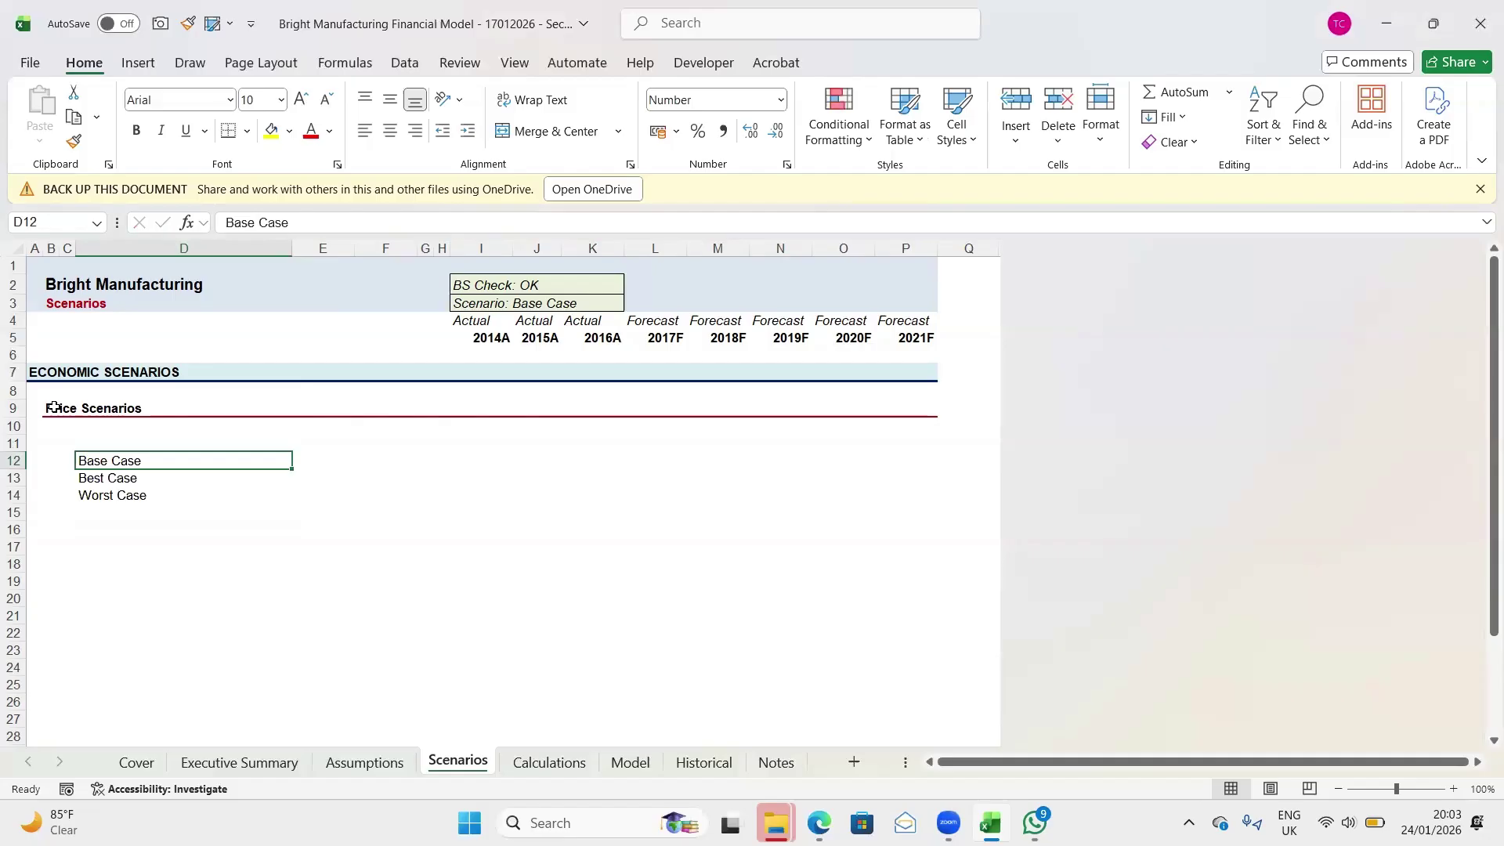
key(ctrl+shift+Down)
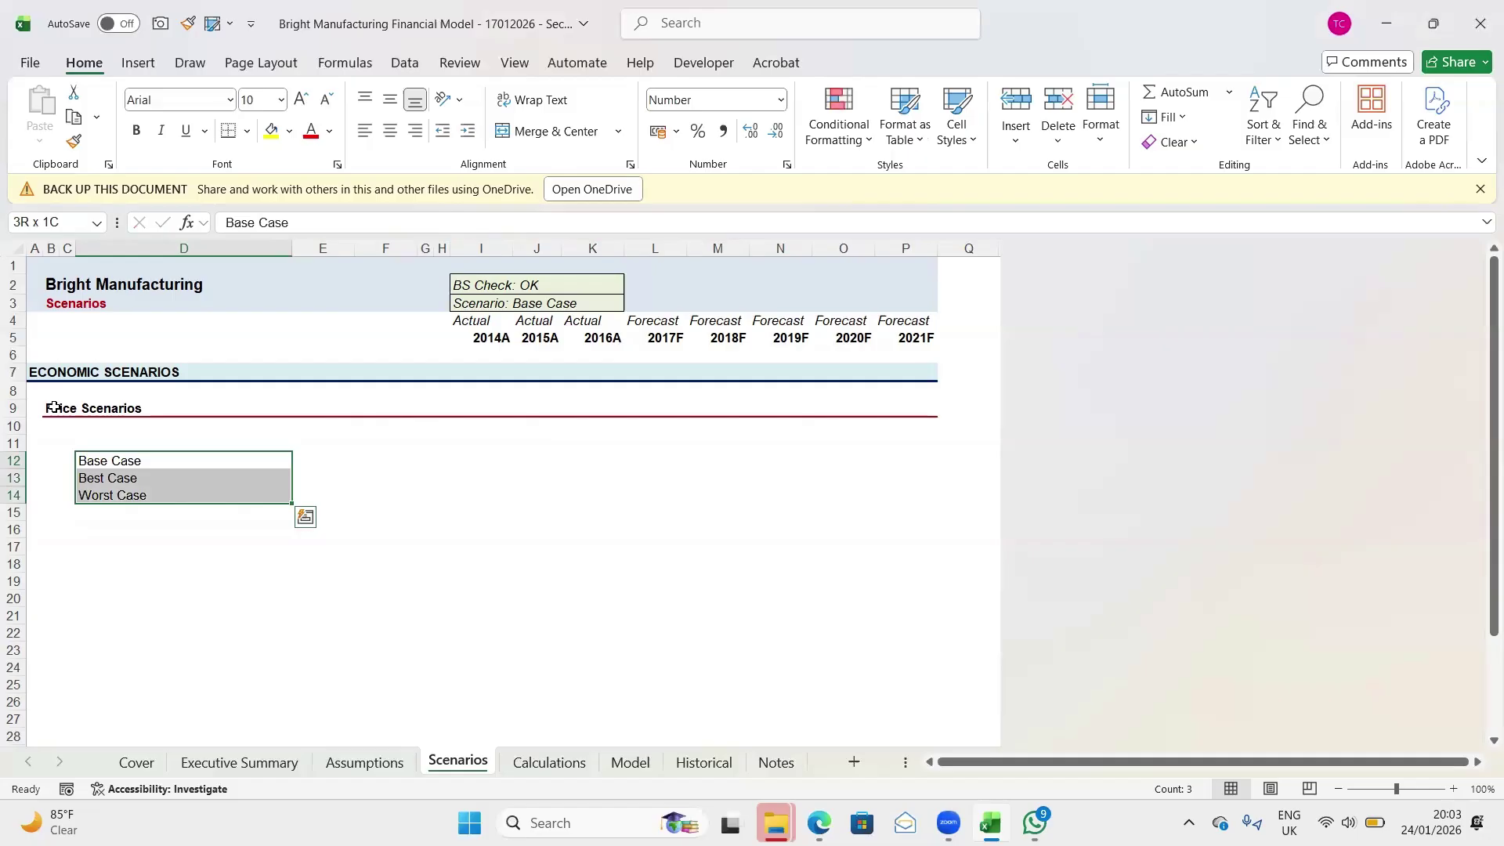
key(ctrl+shift+Down)
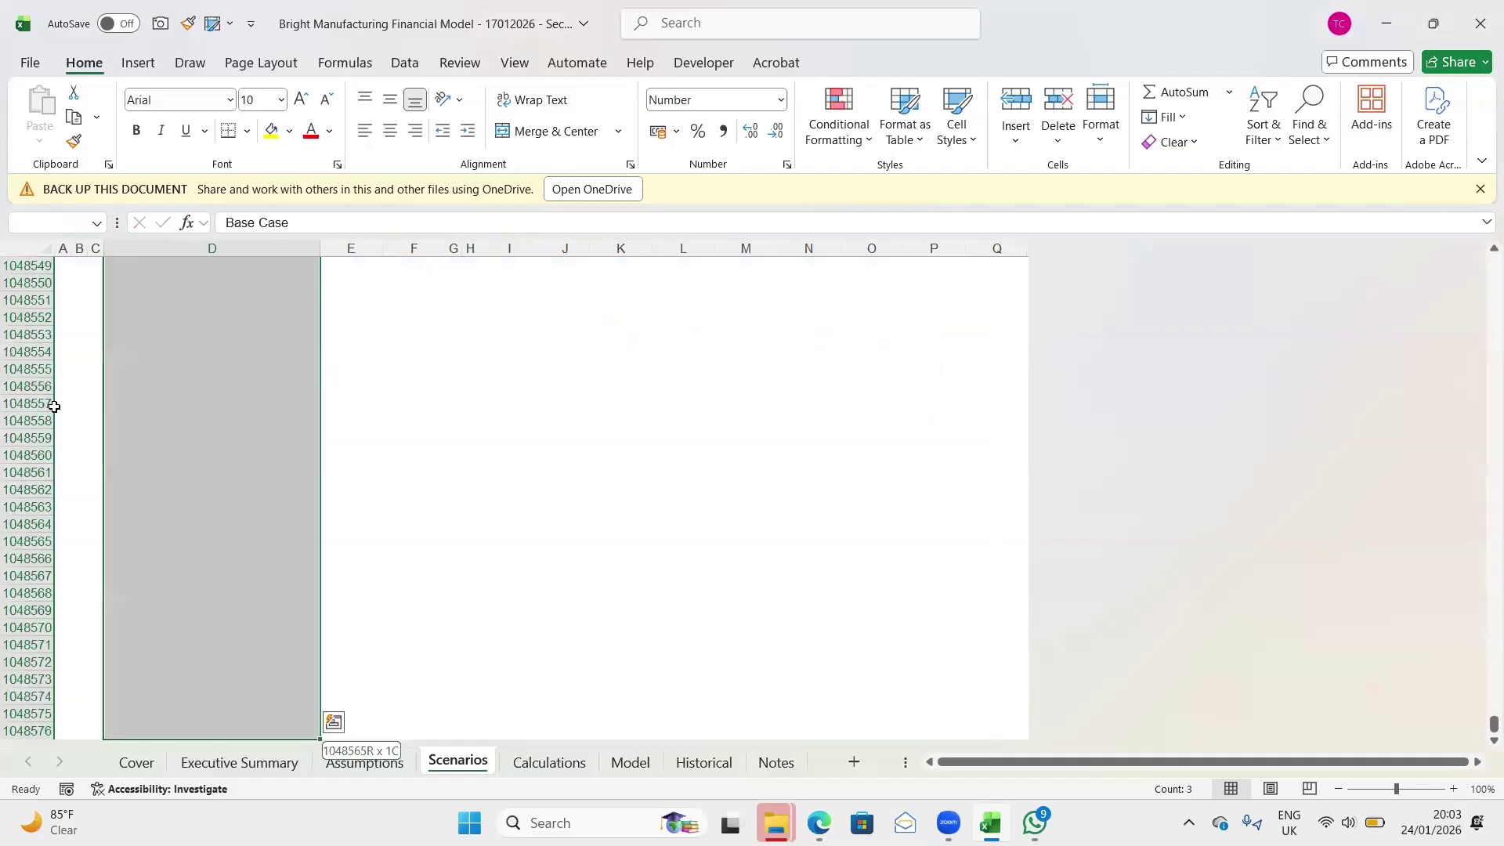
key(ctrl+shift+Right)
key(Down)
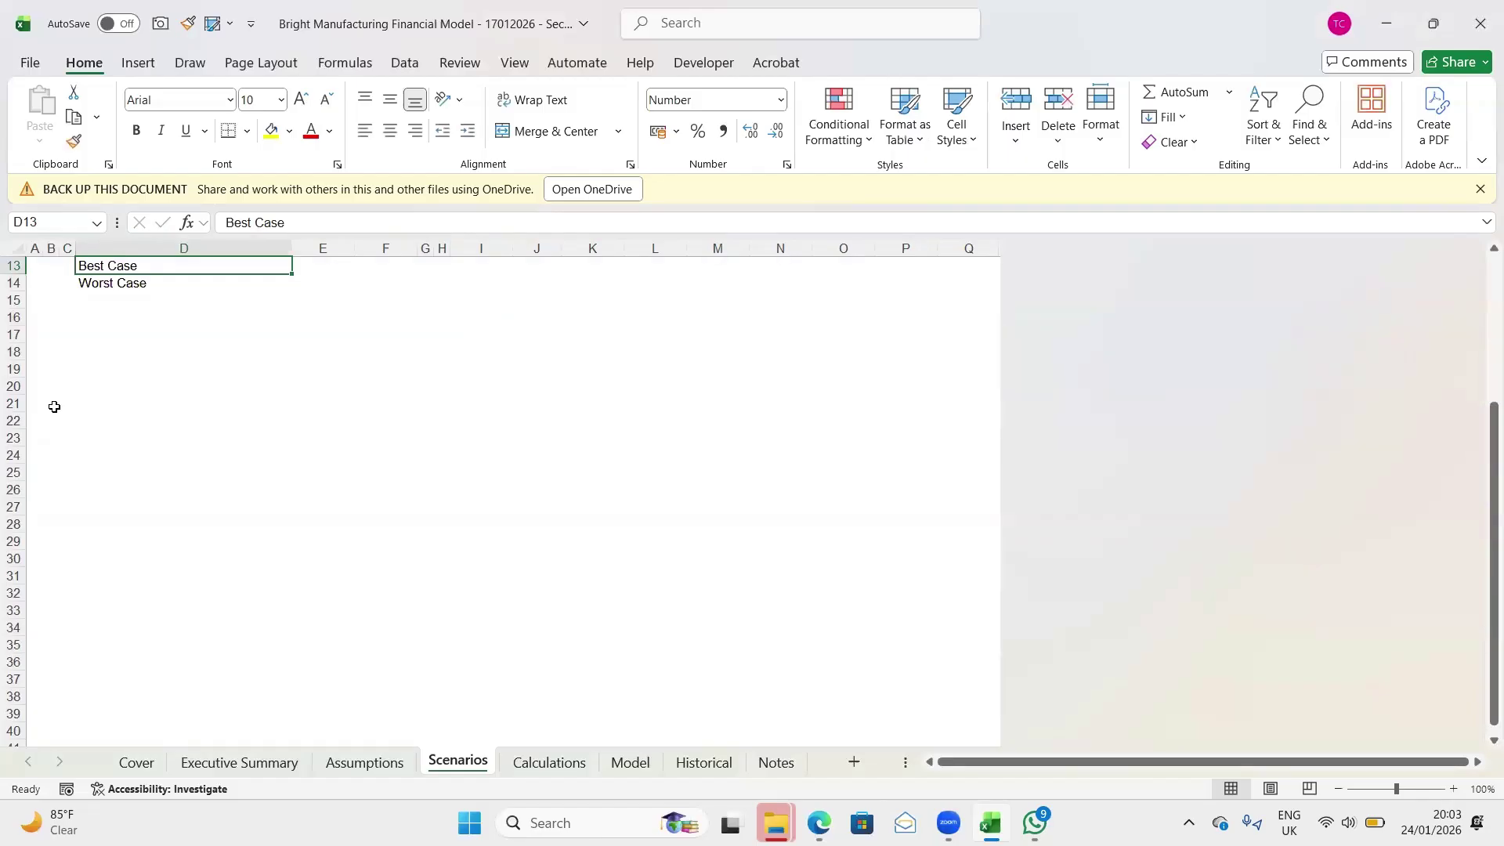
Open the Notes sheet and review the first point under "Steps to Building a Scenario" about entering the data inputs
key(ctrl+Page_Down)
key(ctrl+Page_Down)
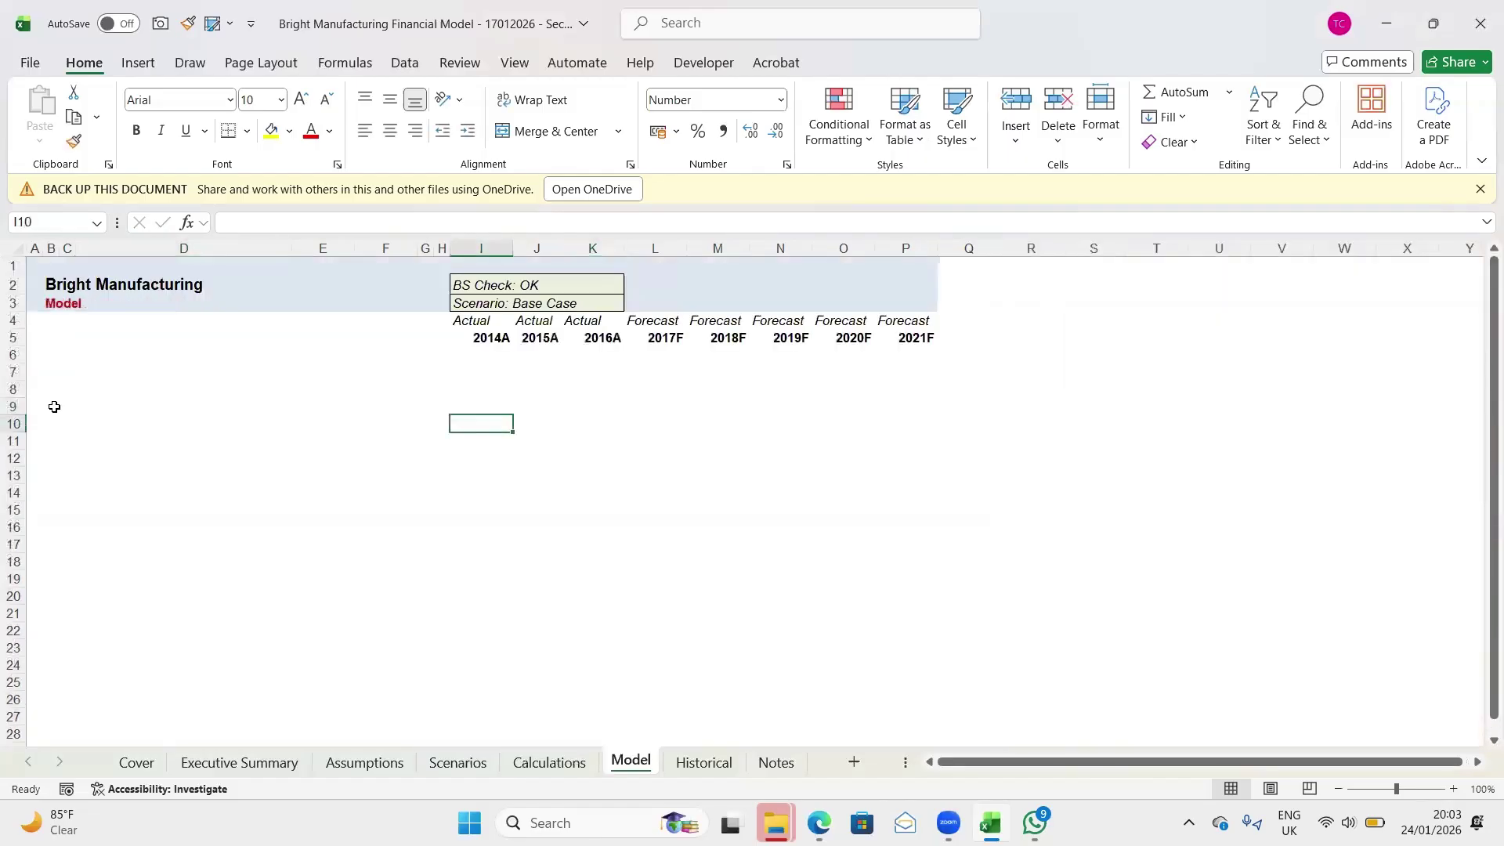
key(ctrl+Page_Down)
key(ctrl+Page_Down)
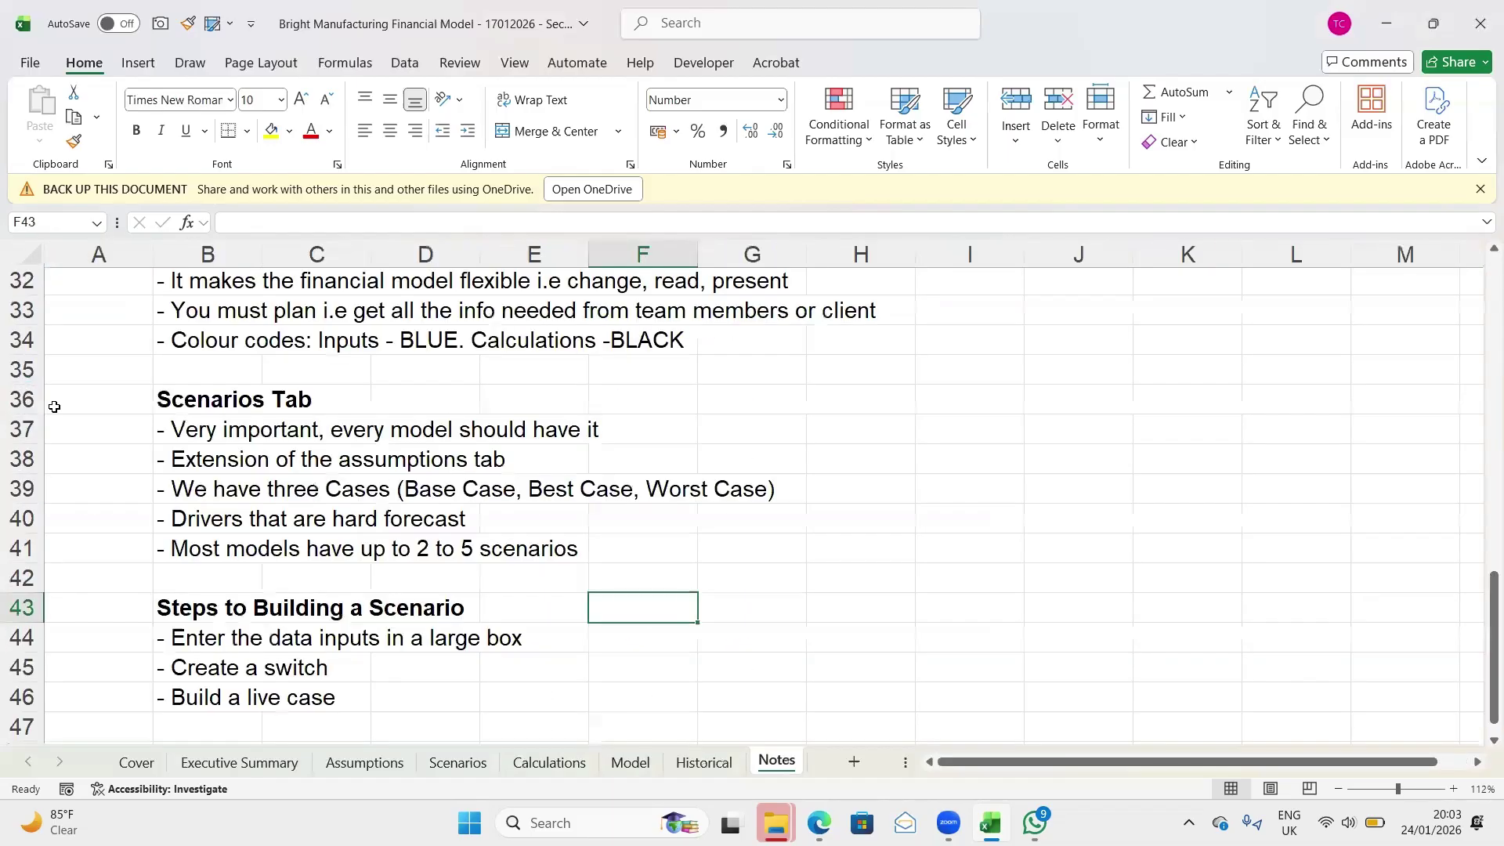
key(Down)
key(Down)
key(Down)
key(Up)
key(Up)
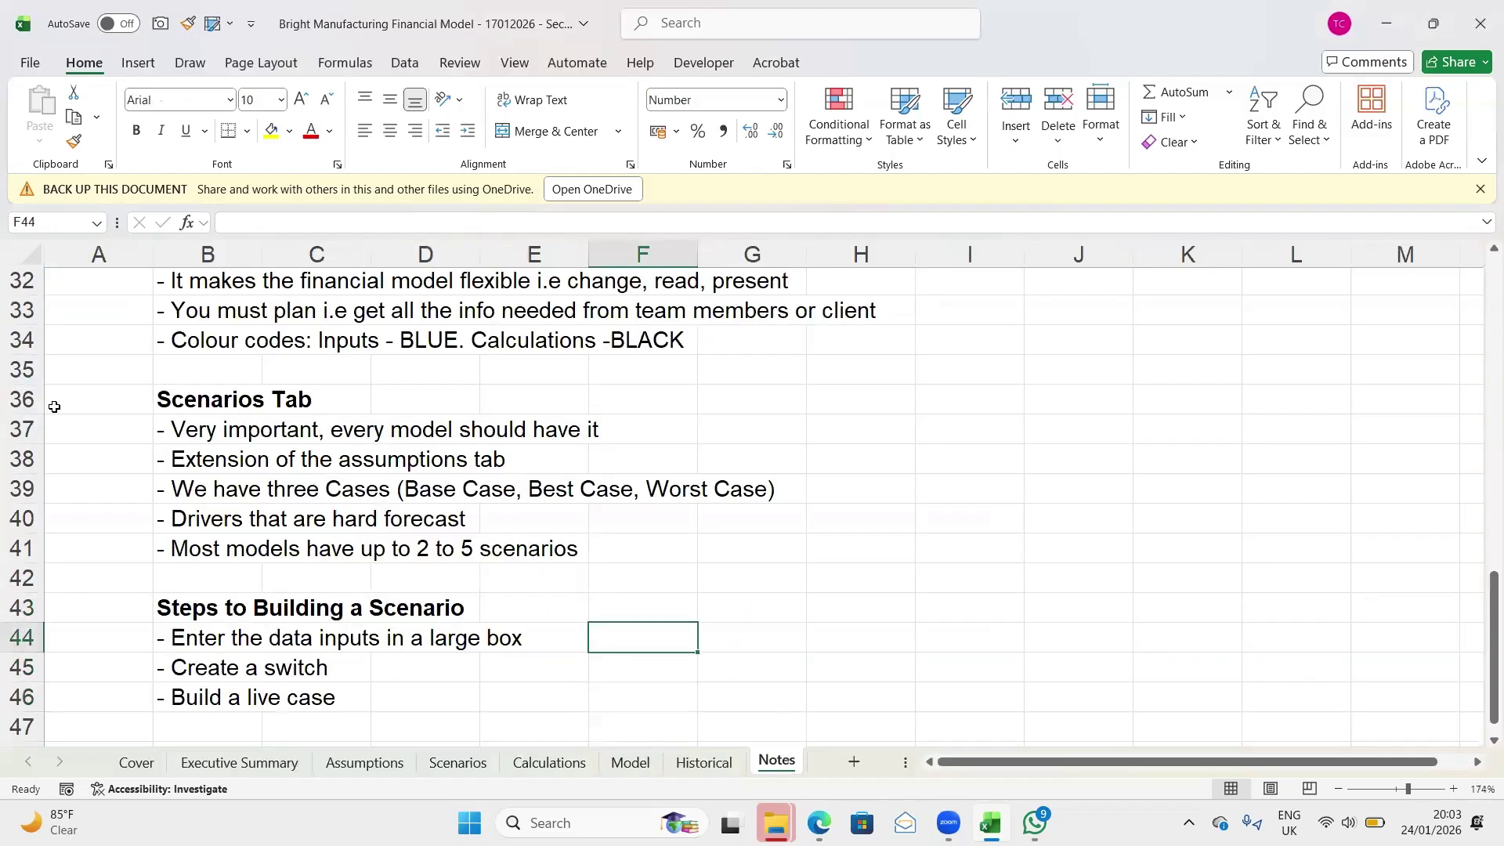
key(ctrl+Left)
key(Up)
key(Down)
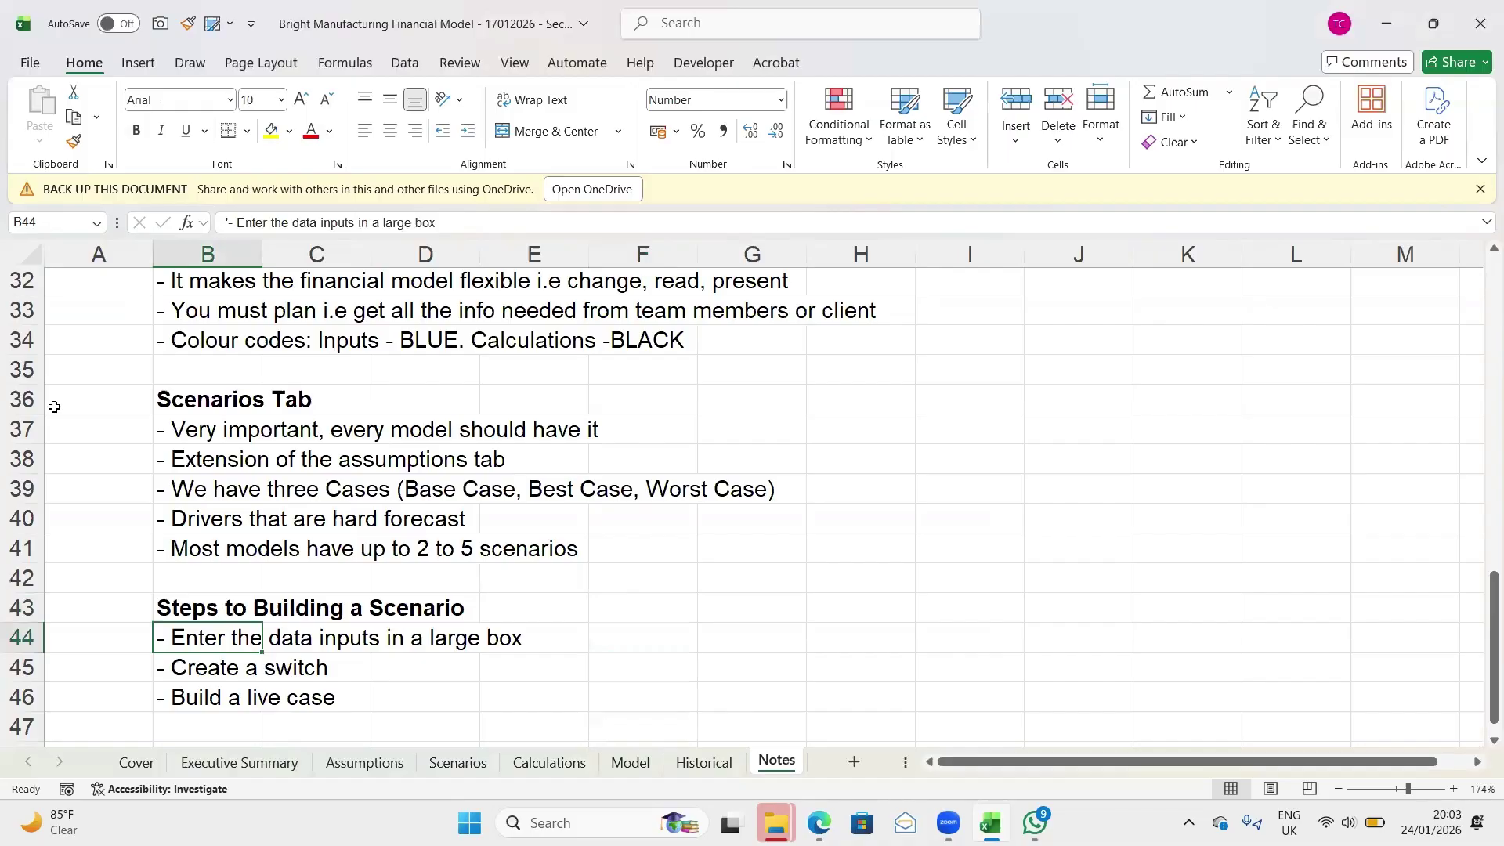
key(ctrl+Right)
key(ctrl+Left)
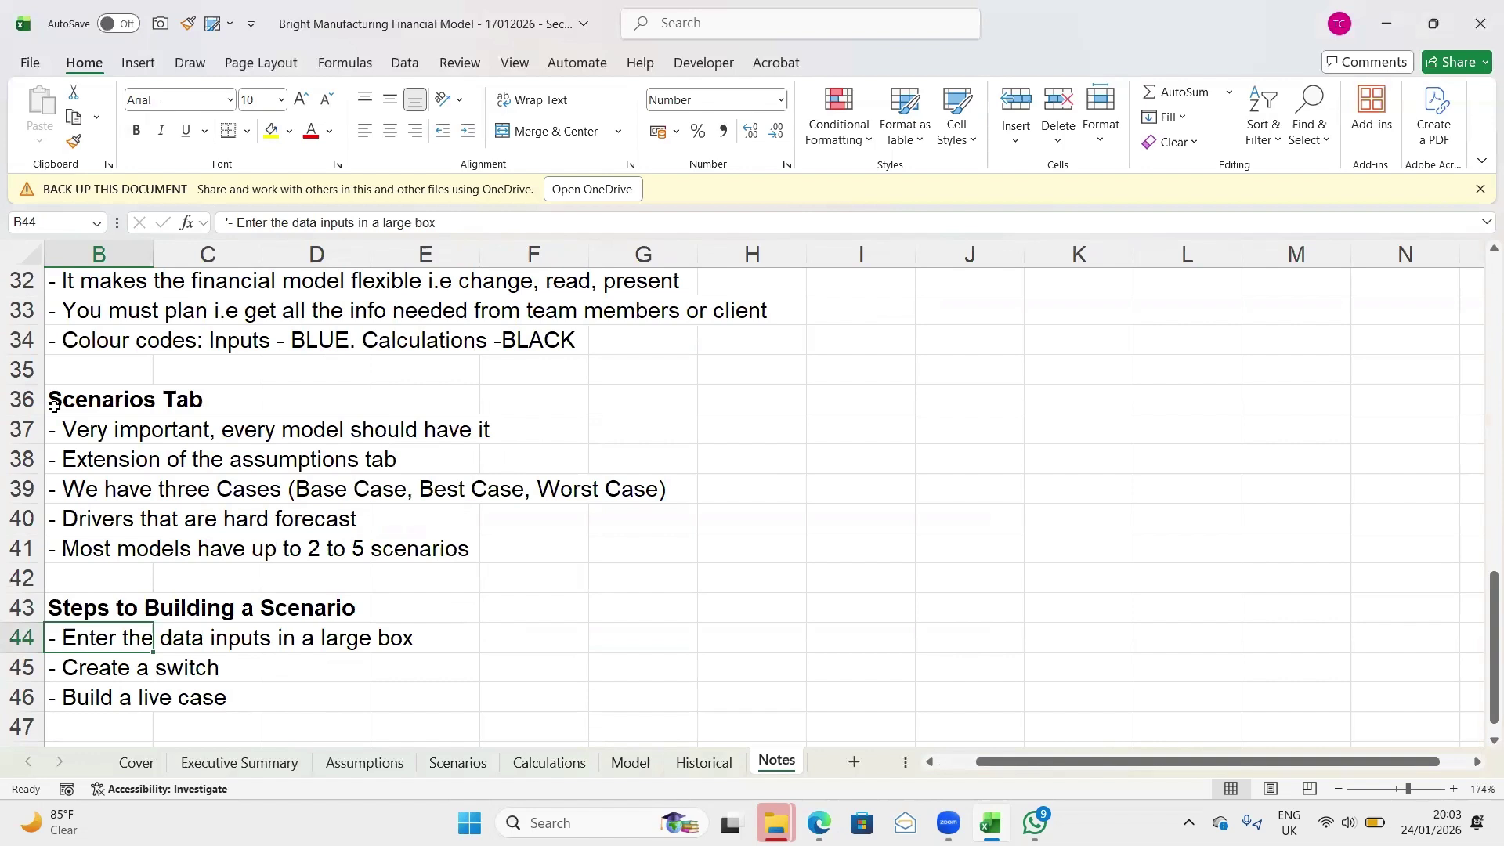
Return to the Scenarios sheet and select the Base Case forecast cells L12:P12 for 2017F to 2021F
key(ctrl+Page_Up)
key(ctrl+Page_Up)
key(ctrl+Page_Up)
key(ctrl+Page_Up)
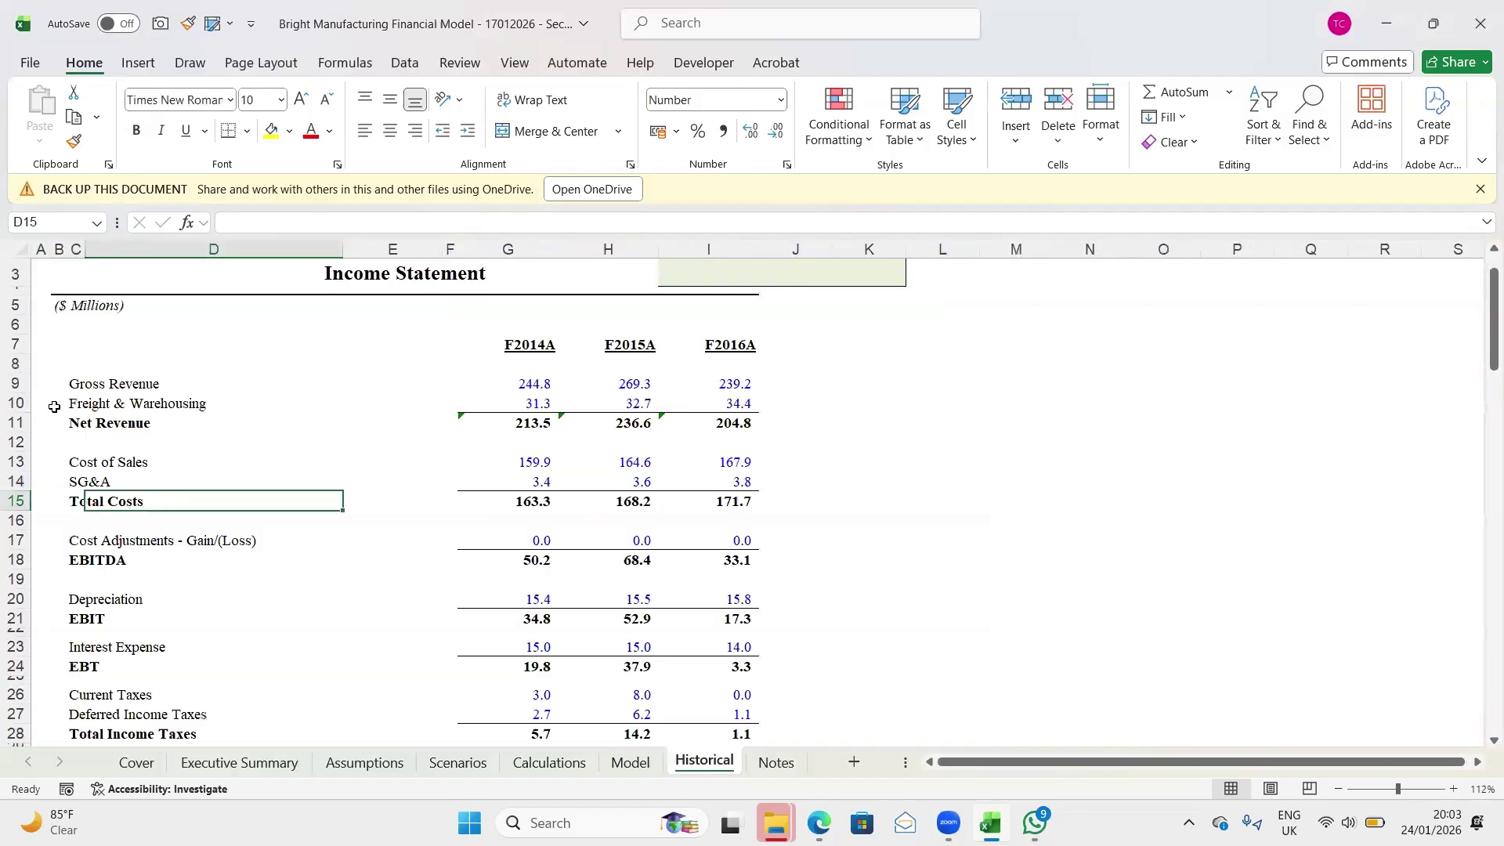
key(ctrl+Page_Up)
key(ctrl+Page_Up)
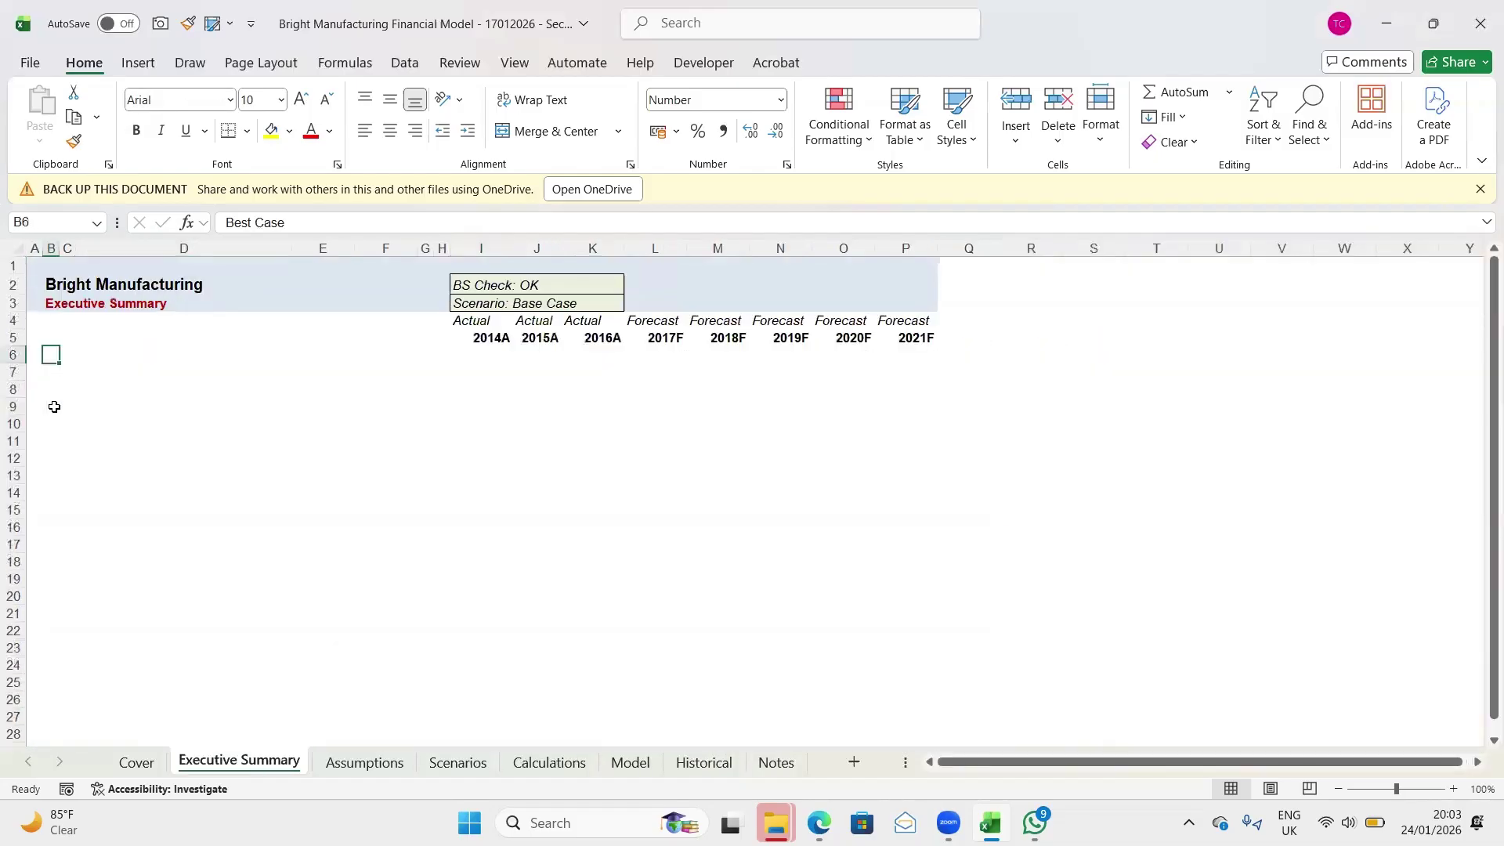
key(ctrl+Page_Down)
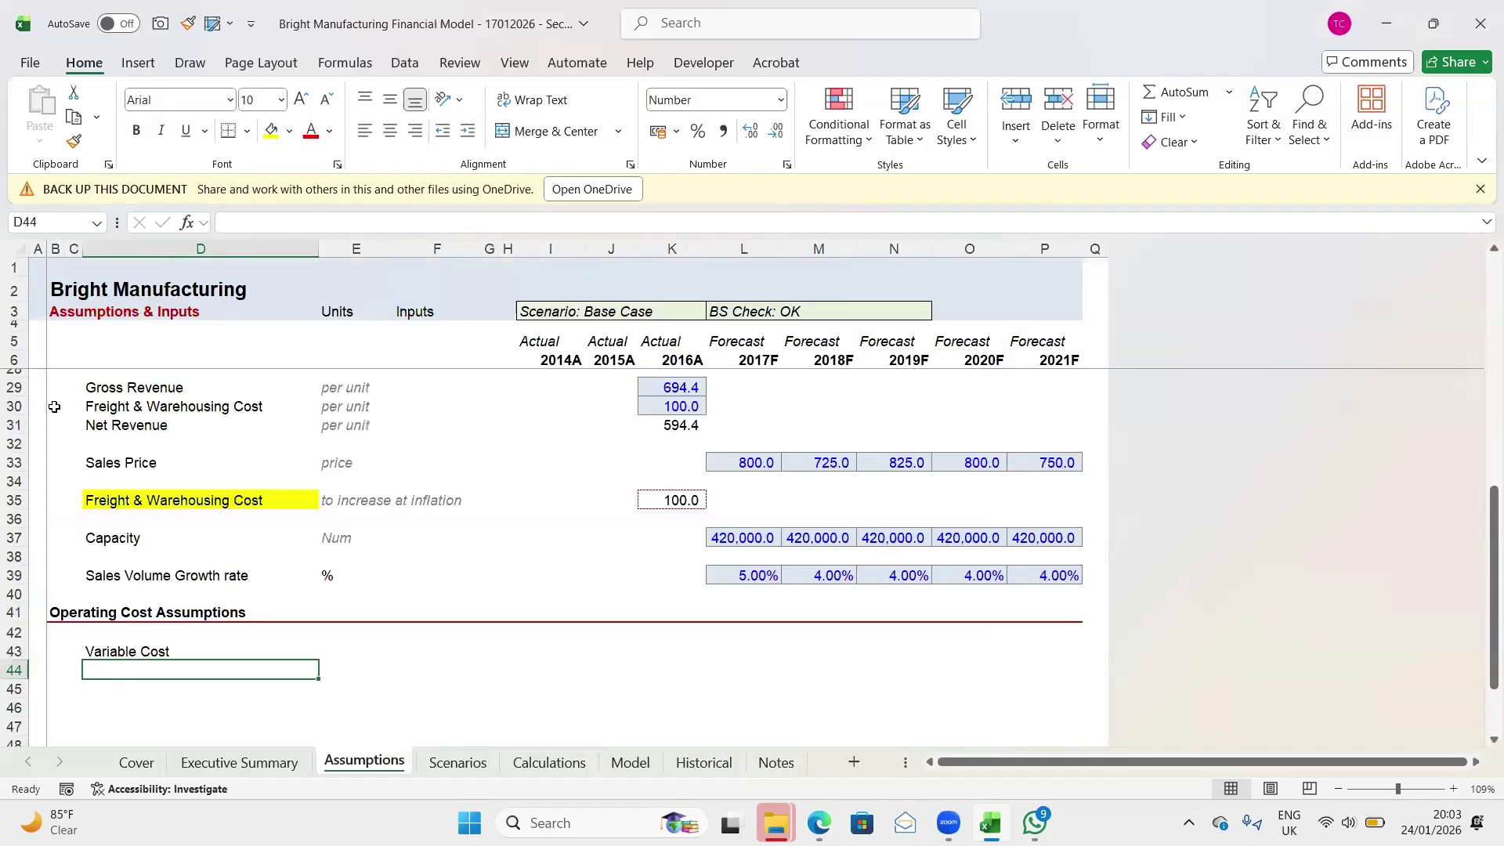
key(ctrl+Page_Down)
key(Up)
key(Up)
key(Up)
key(Up)
key(Up)
key(Up)
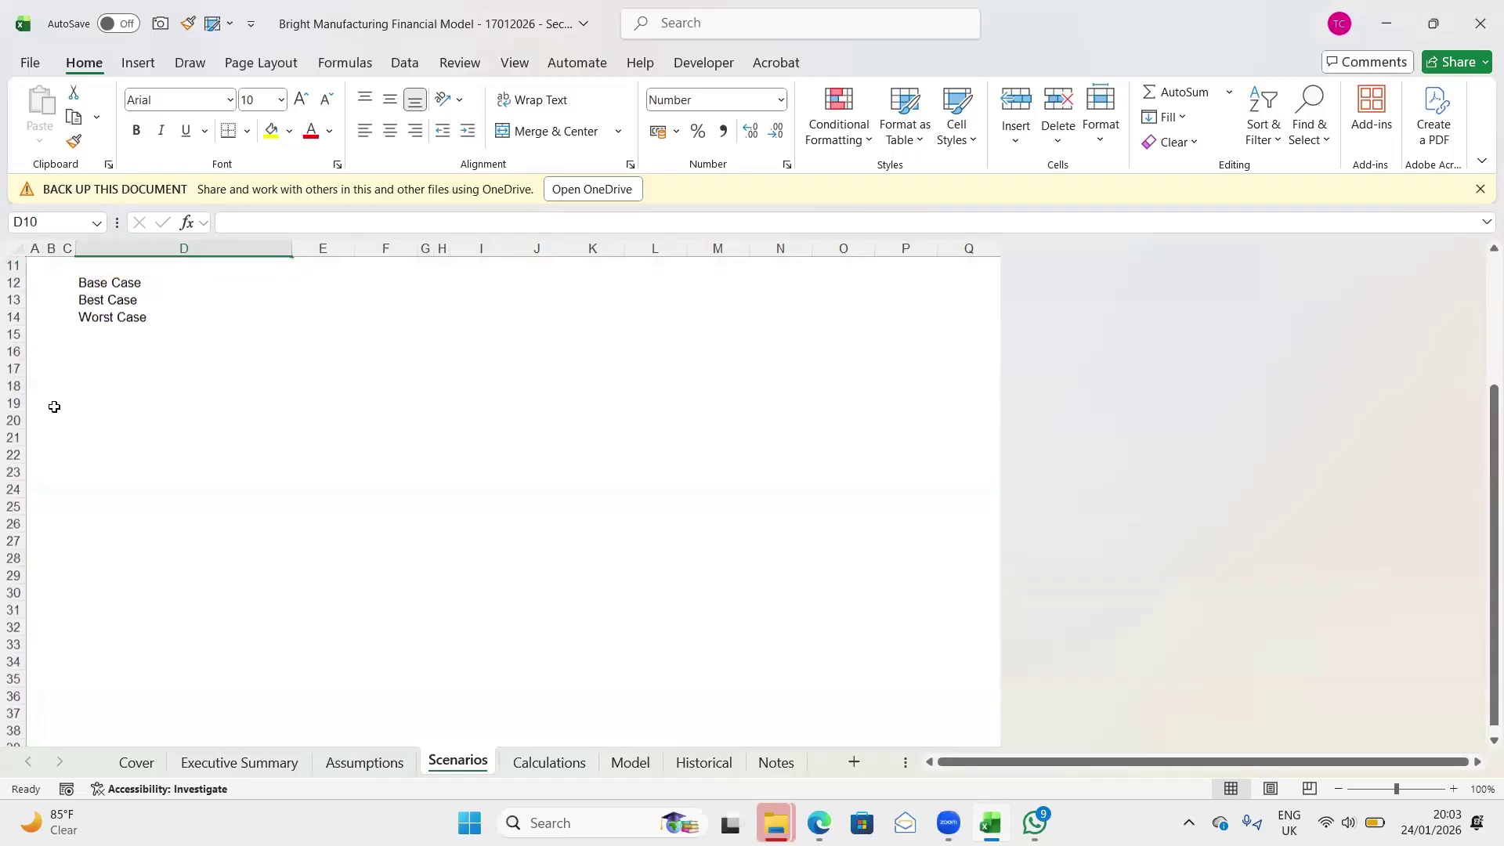
key(Down)
key(Down)
key(Down)
key(Down)
key(Down)
key(Right)
key(Right)
key(Right)
key(Right)
key(Right)
key(Right)
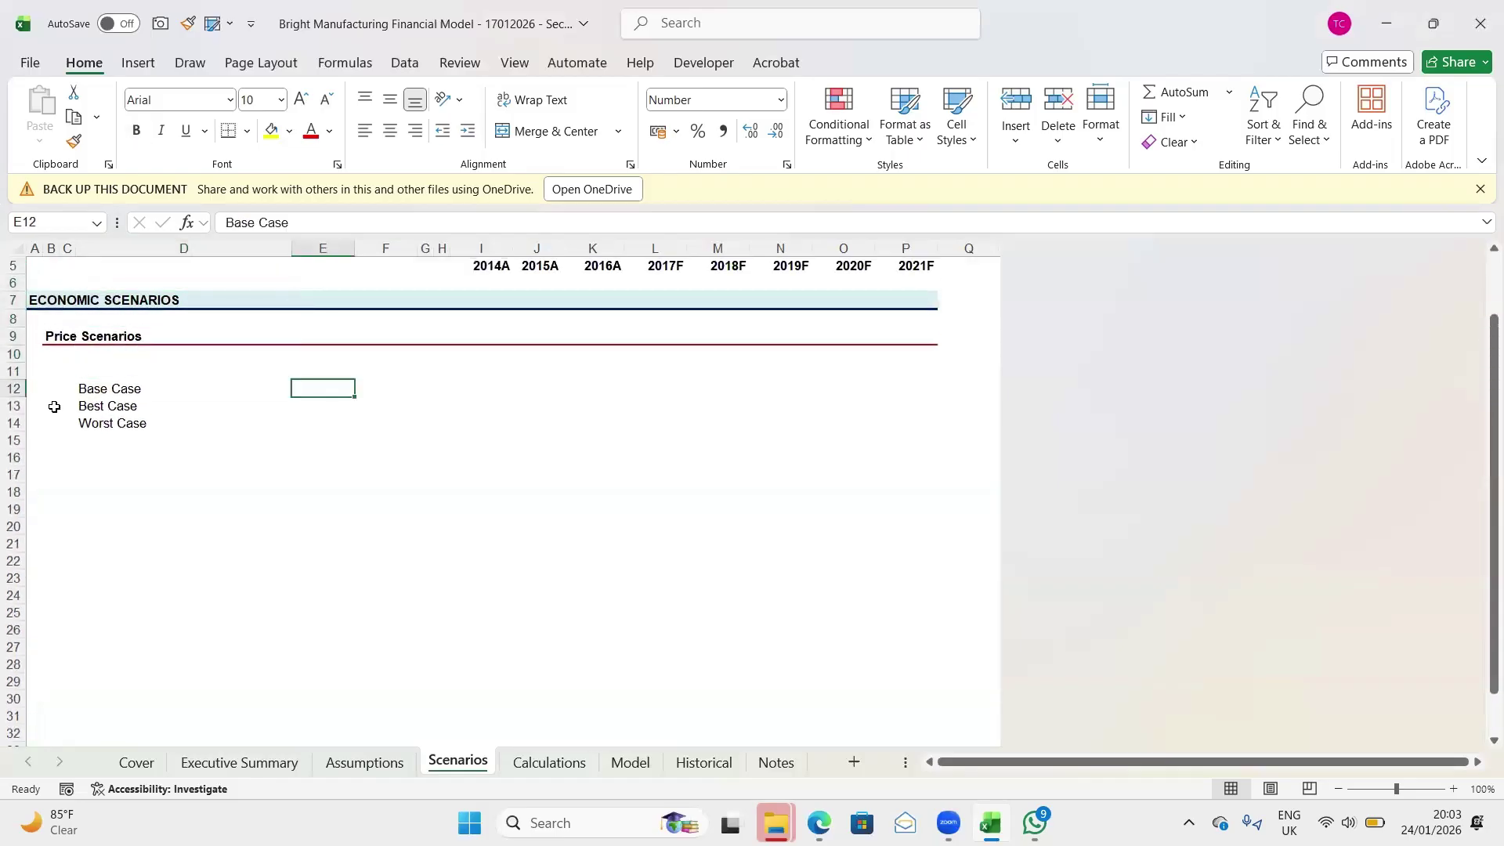
key(Right)
key(Right)
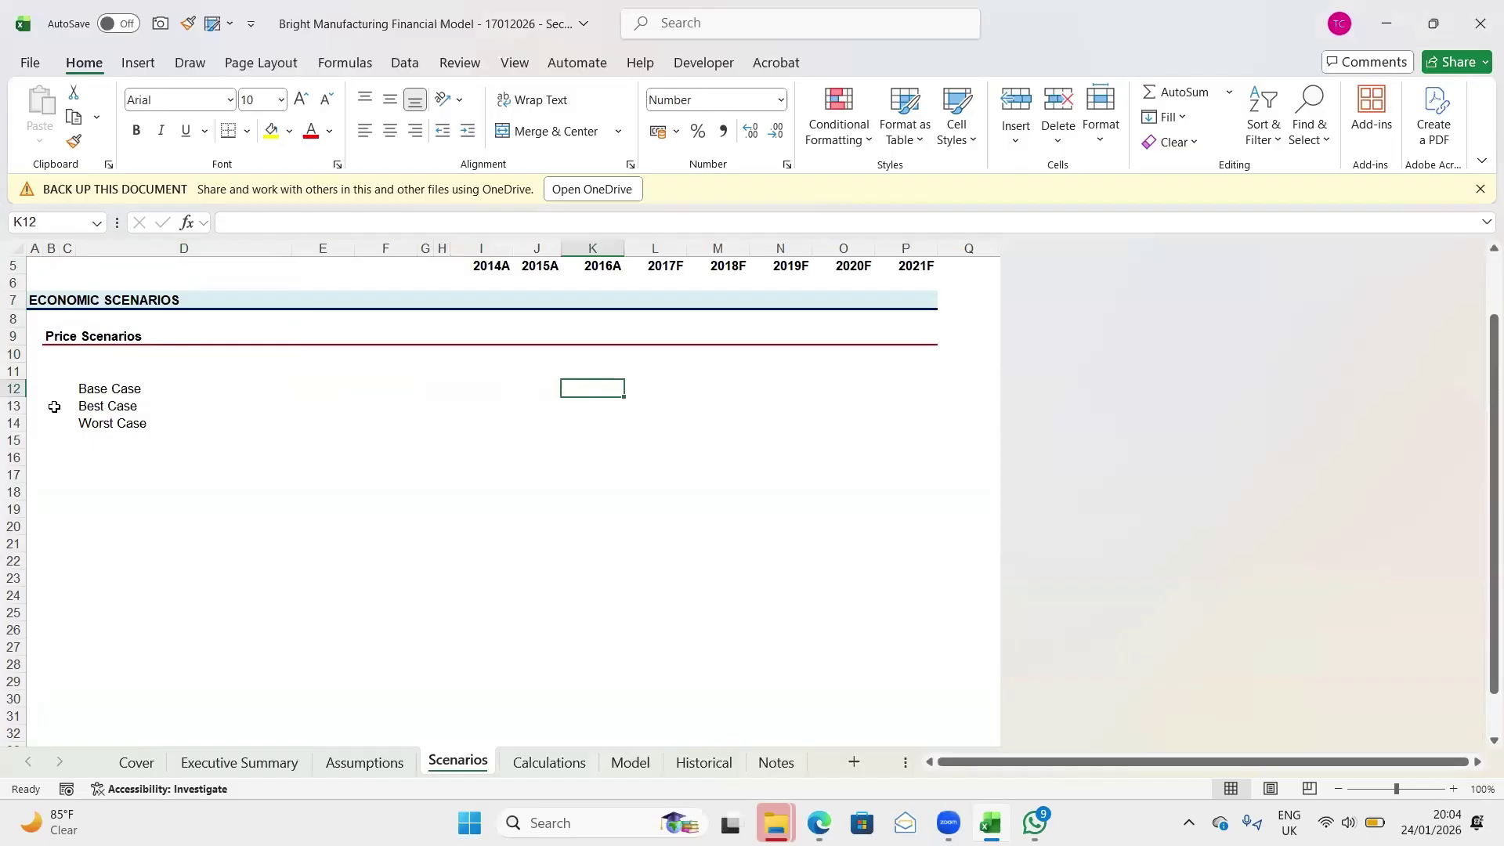
key(shift+Right)
key(shift+Right)
key(shift+Right)
key(shift+Right)
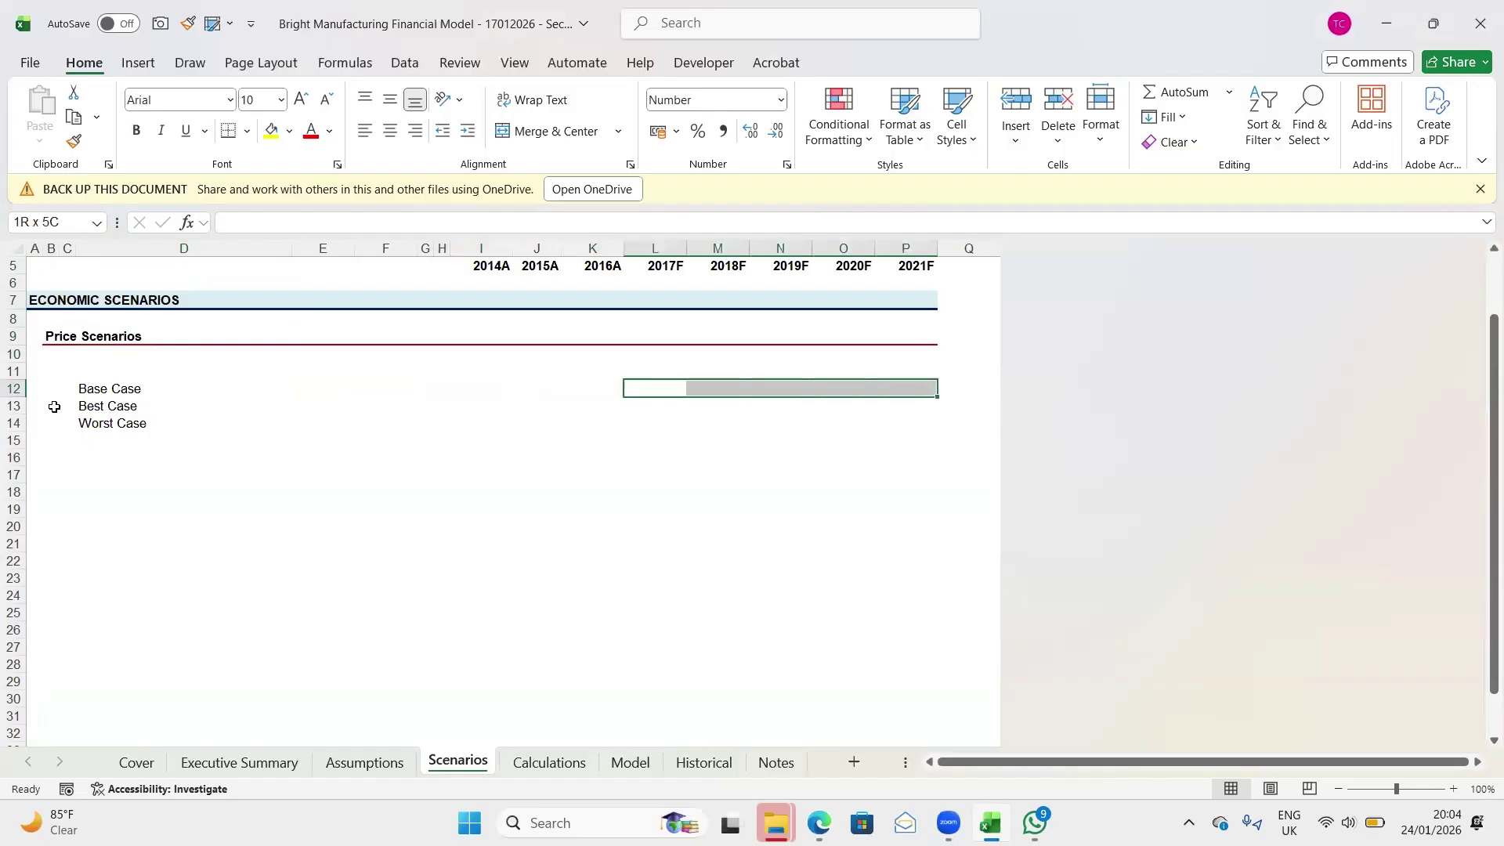
Switch to the Bright Manufacturing PDF and arrange it side by side with the Excel financial model
key(alt+Tab)
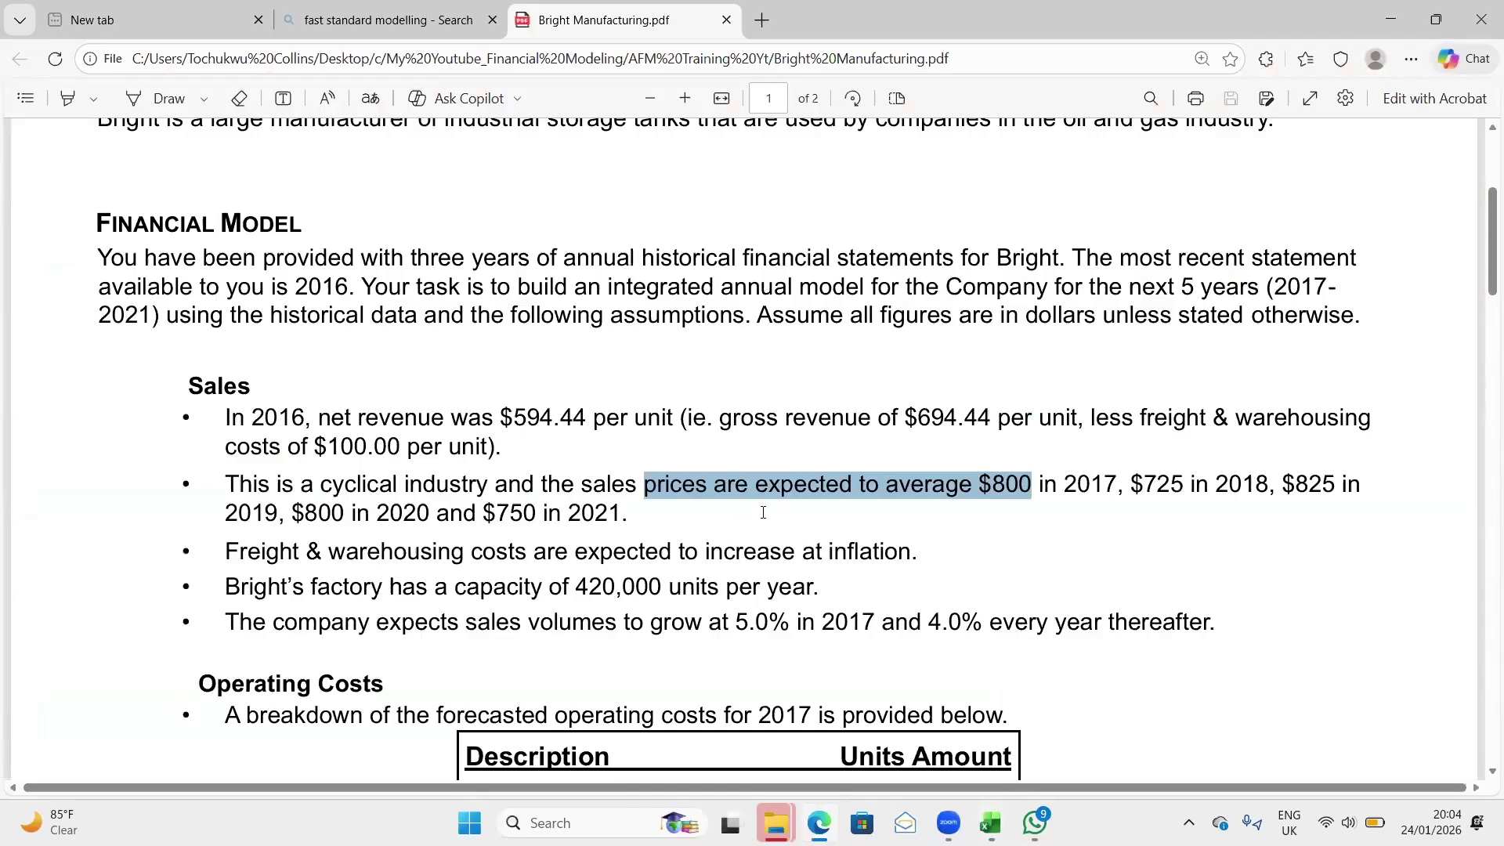
click(1008, 487)
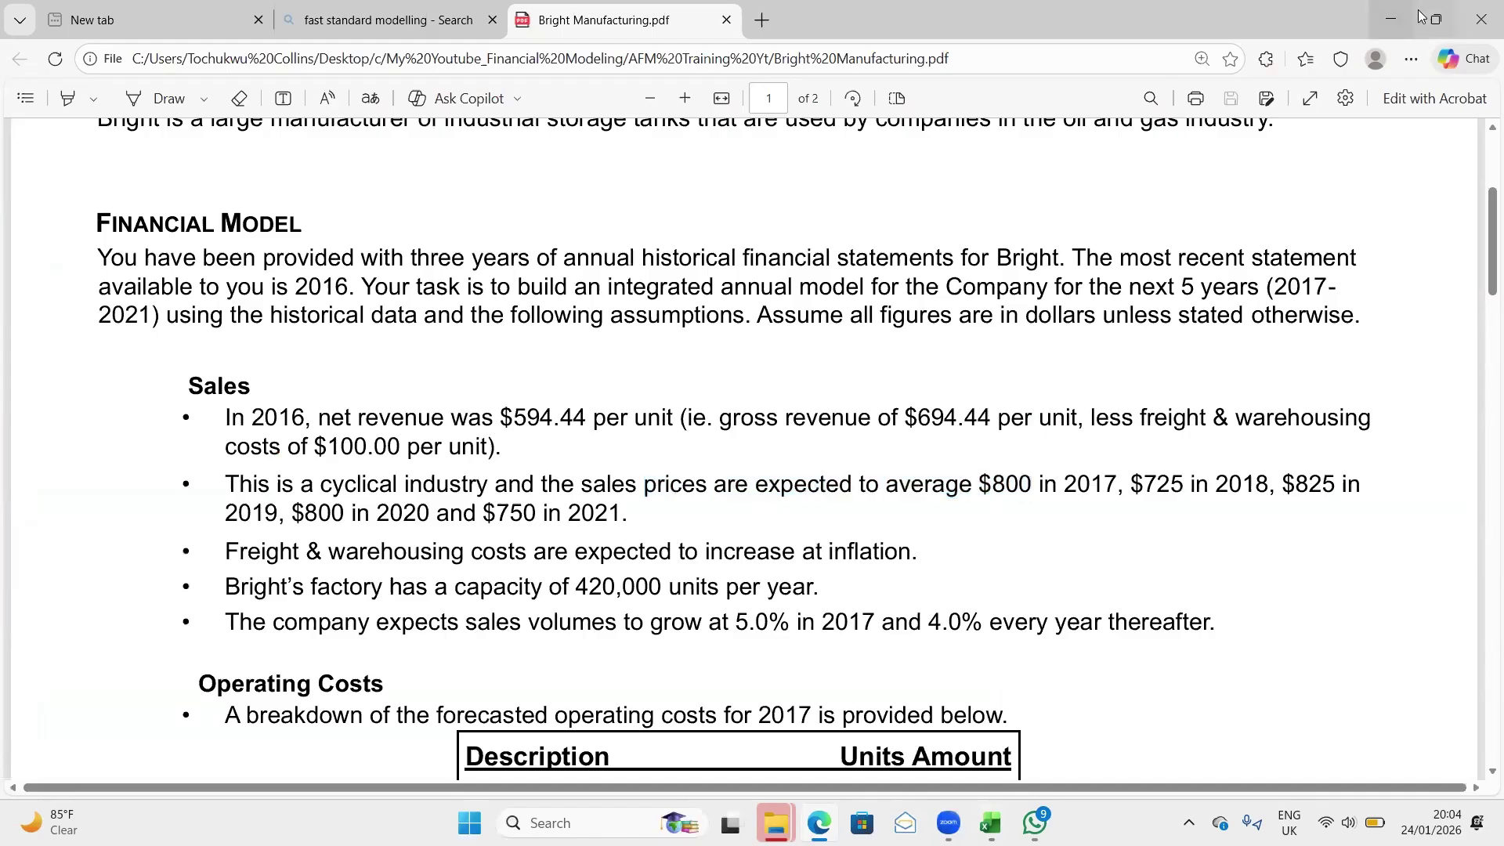
mouse_move(1436, 19)
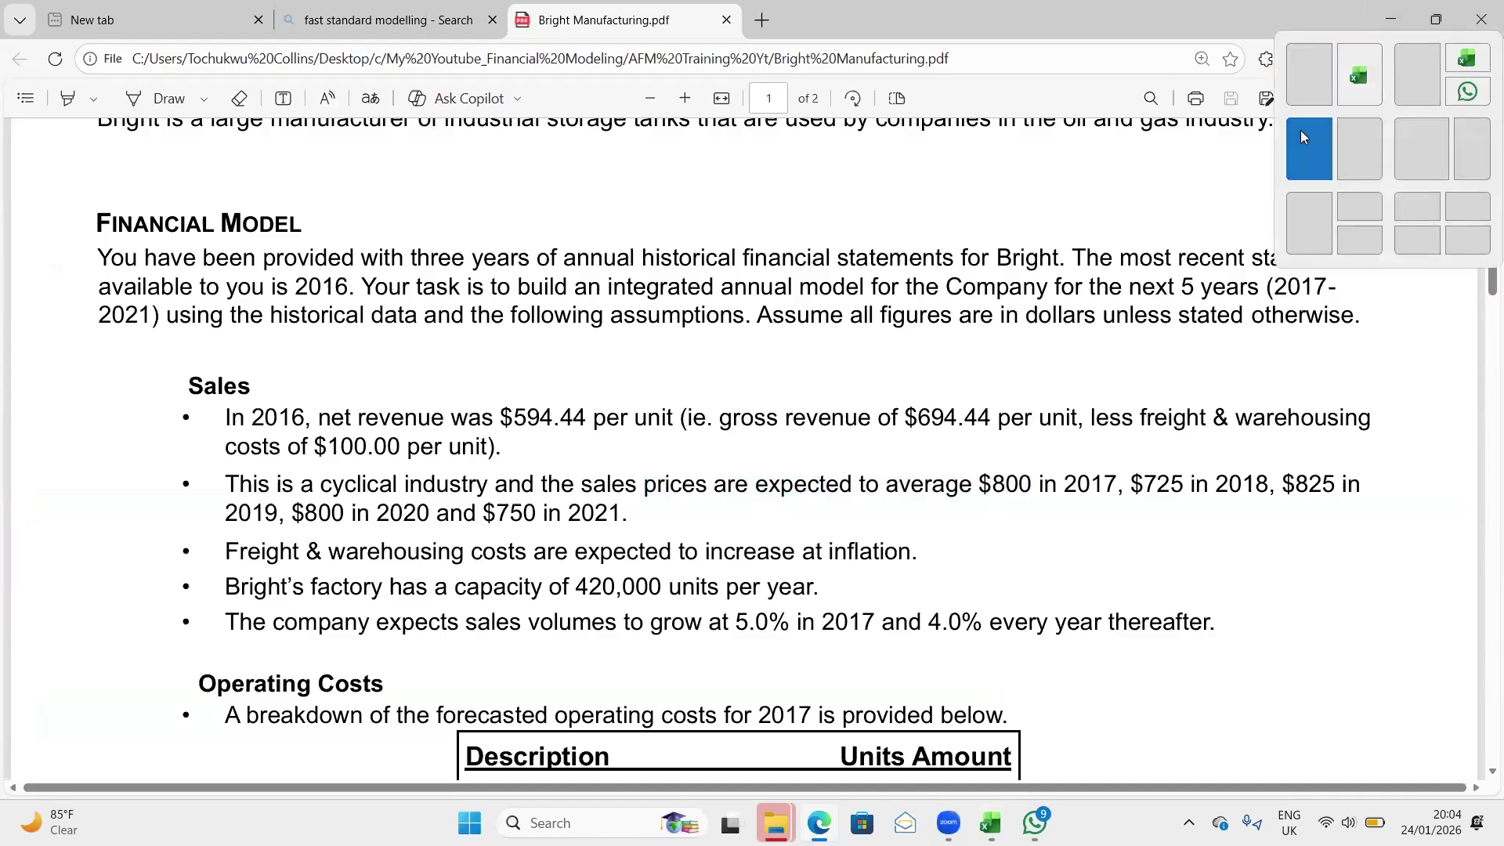
click(1300, 101)
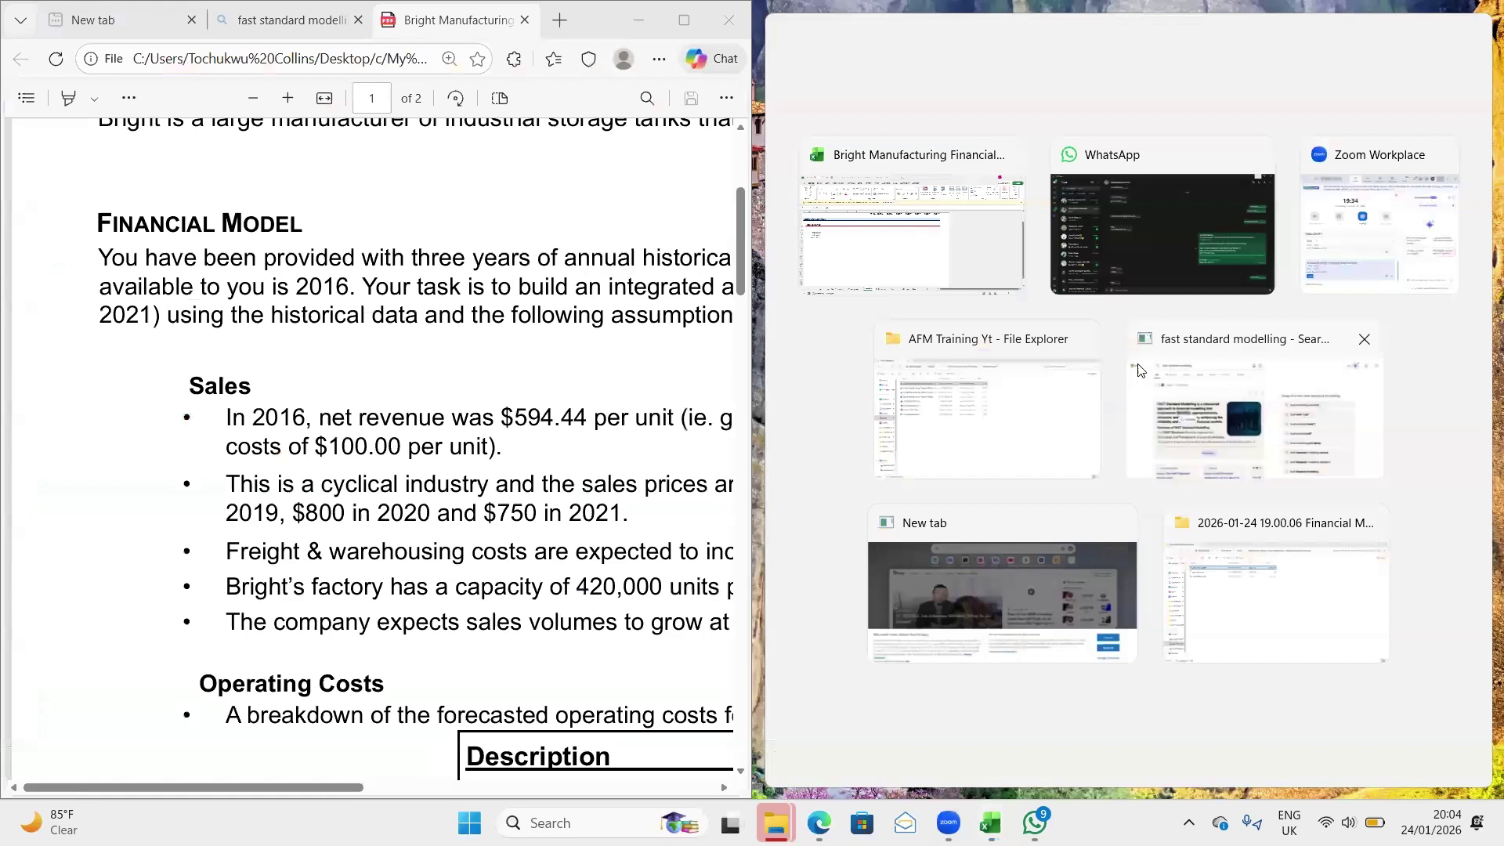
click(927, 252)
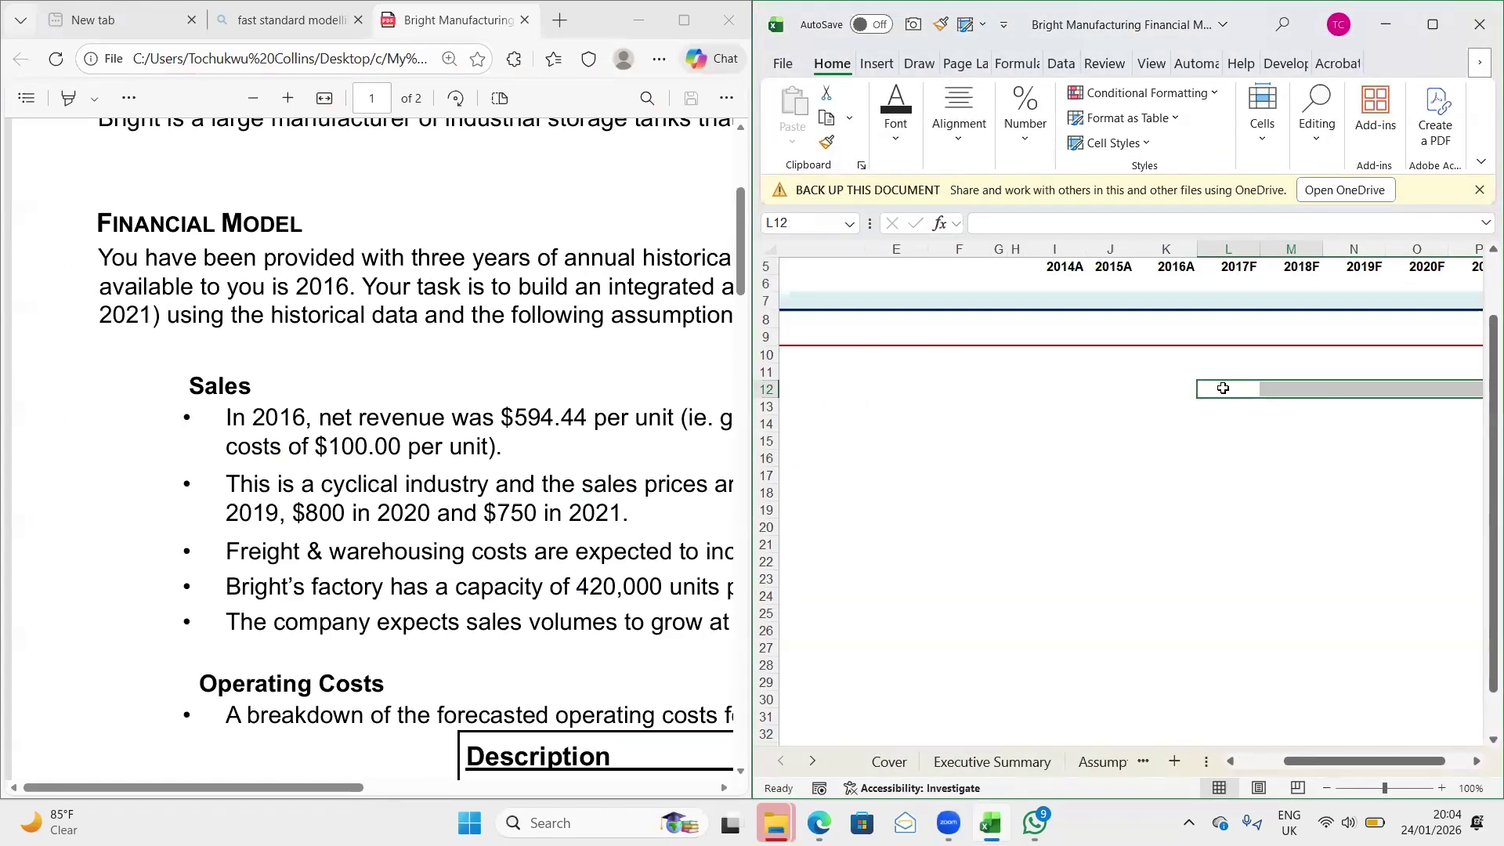
Enter the Base Case sales prices from the PDF in L12:P12: 800, 725, 825, 800 and 750
click(1223, 389)
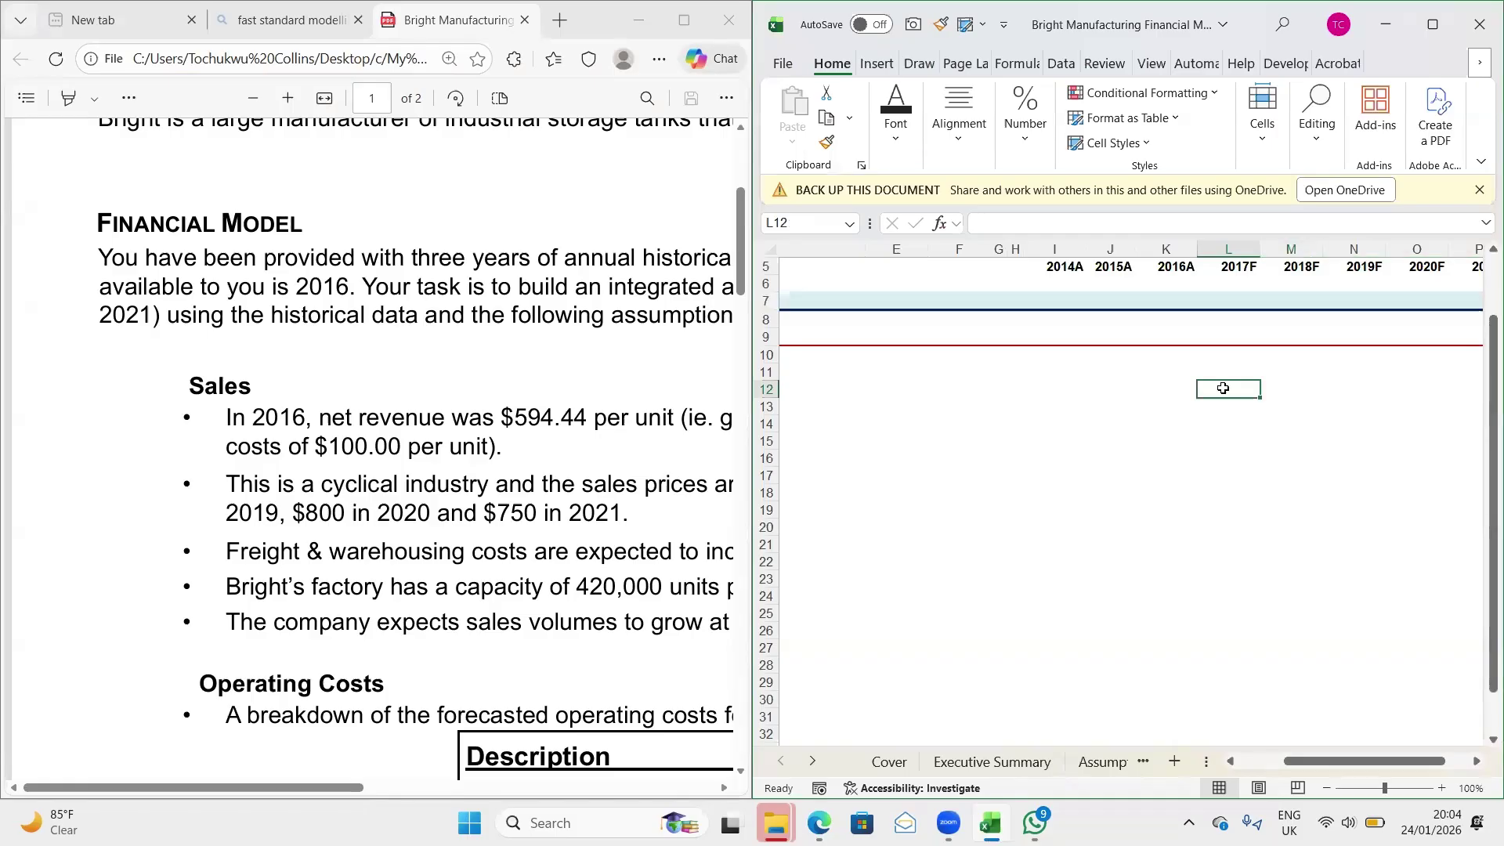
text(800)
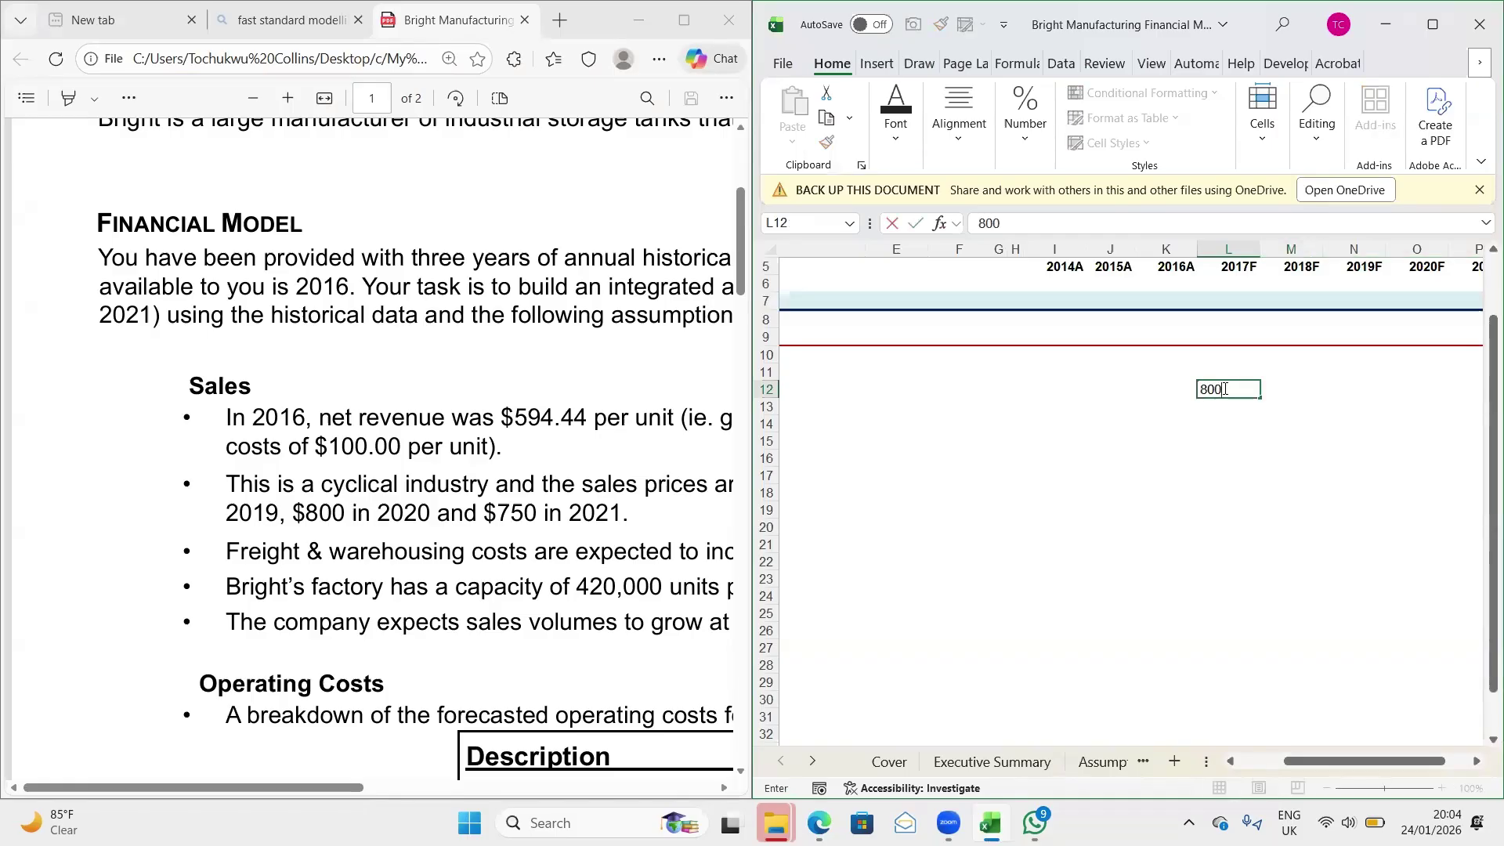
key(Tab)
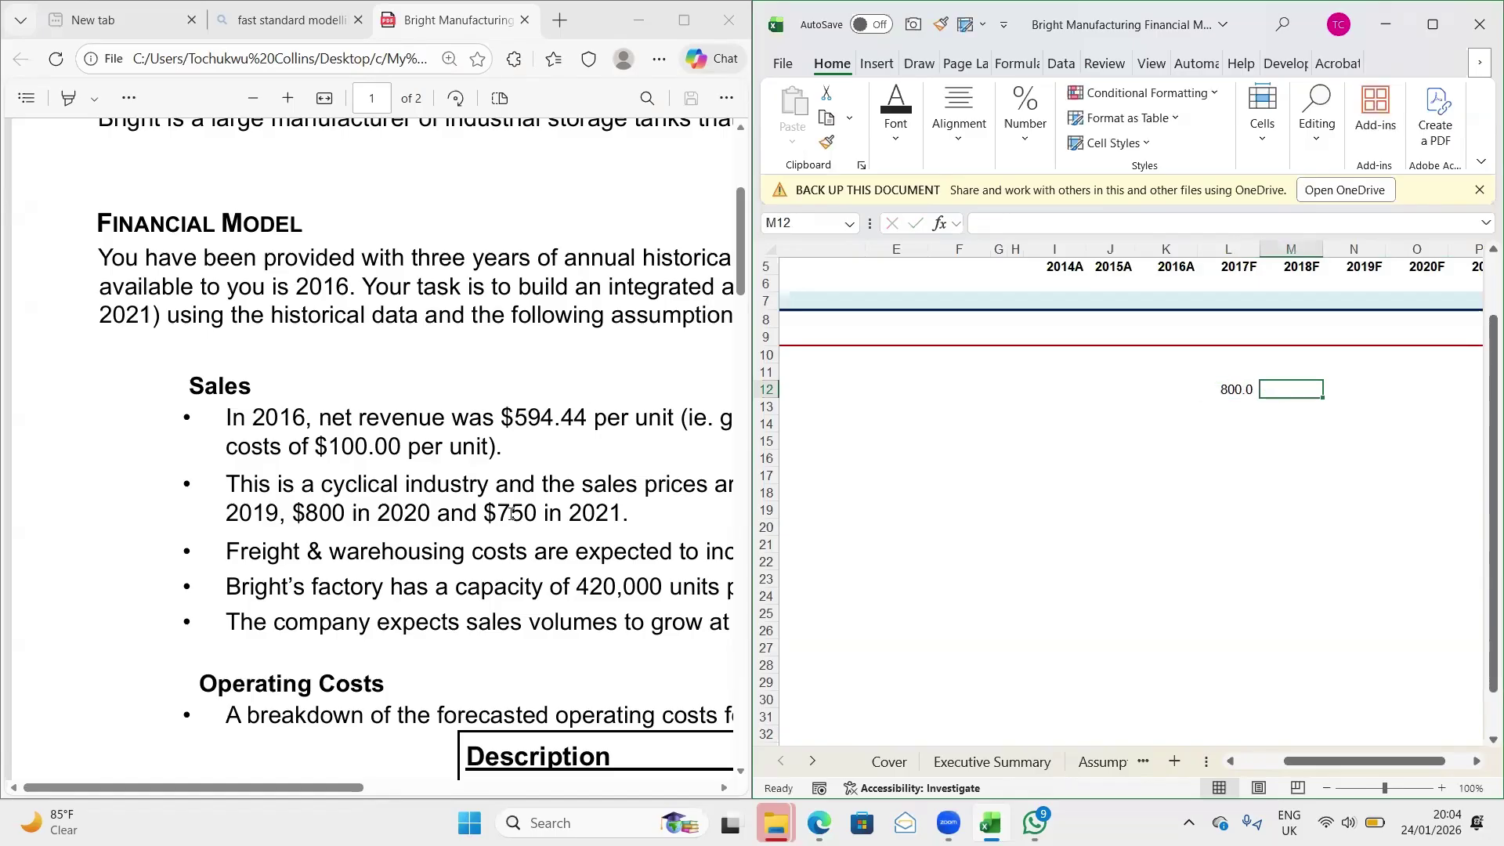
scroll(510, 514, right, 3)
scroll(510, 514, right, 10)
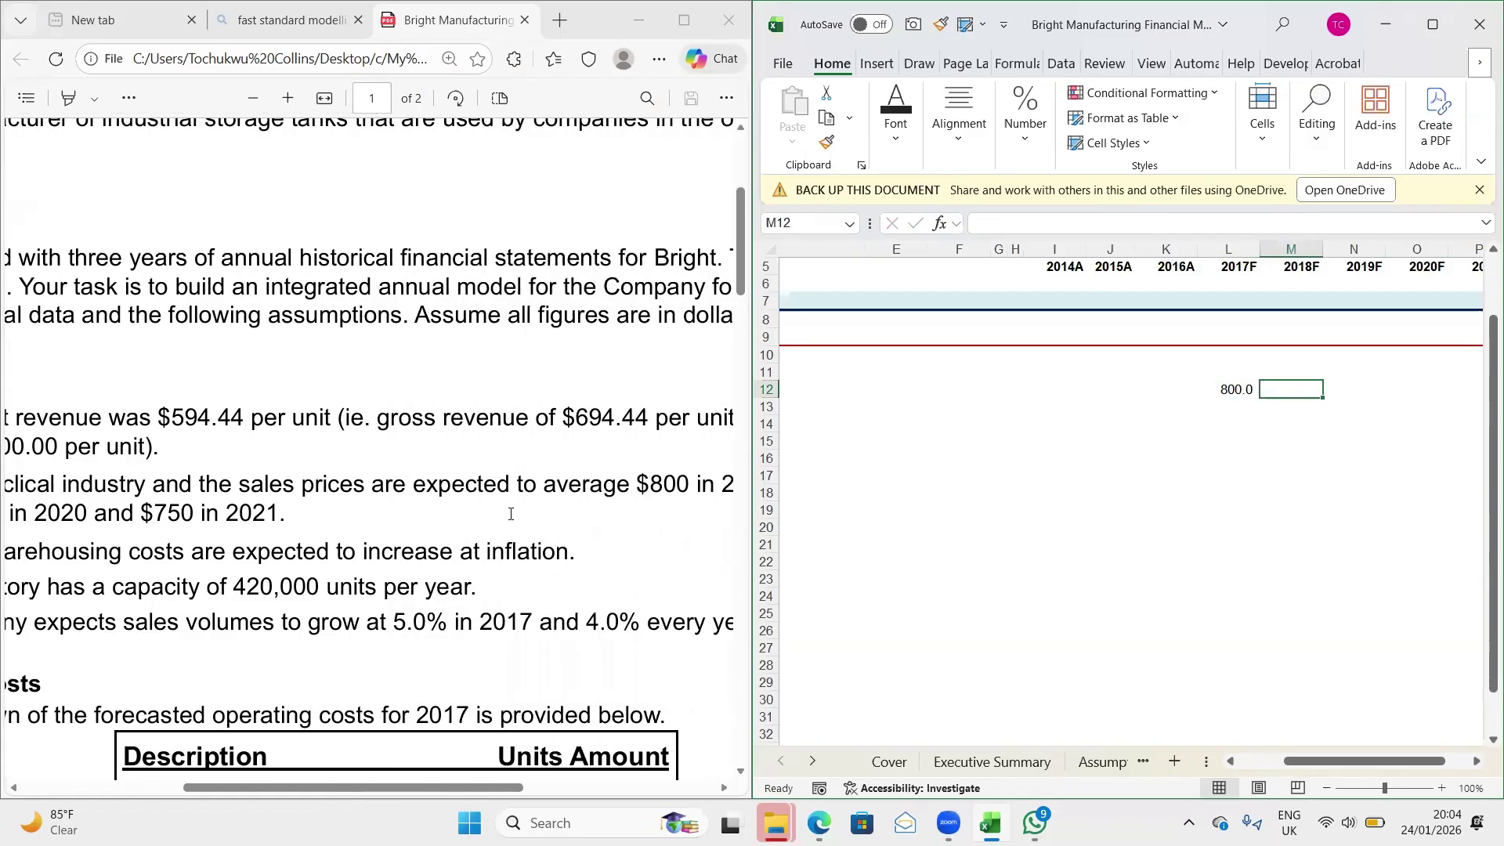
scroll(510, 513, right, 3)
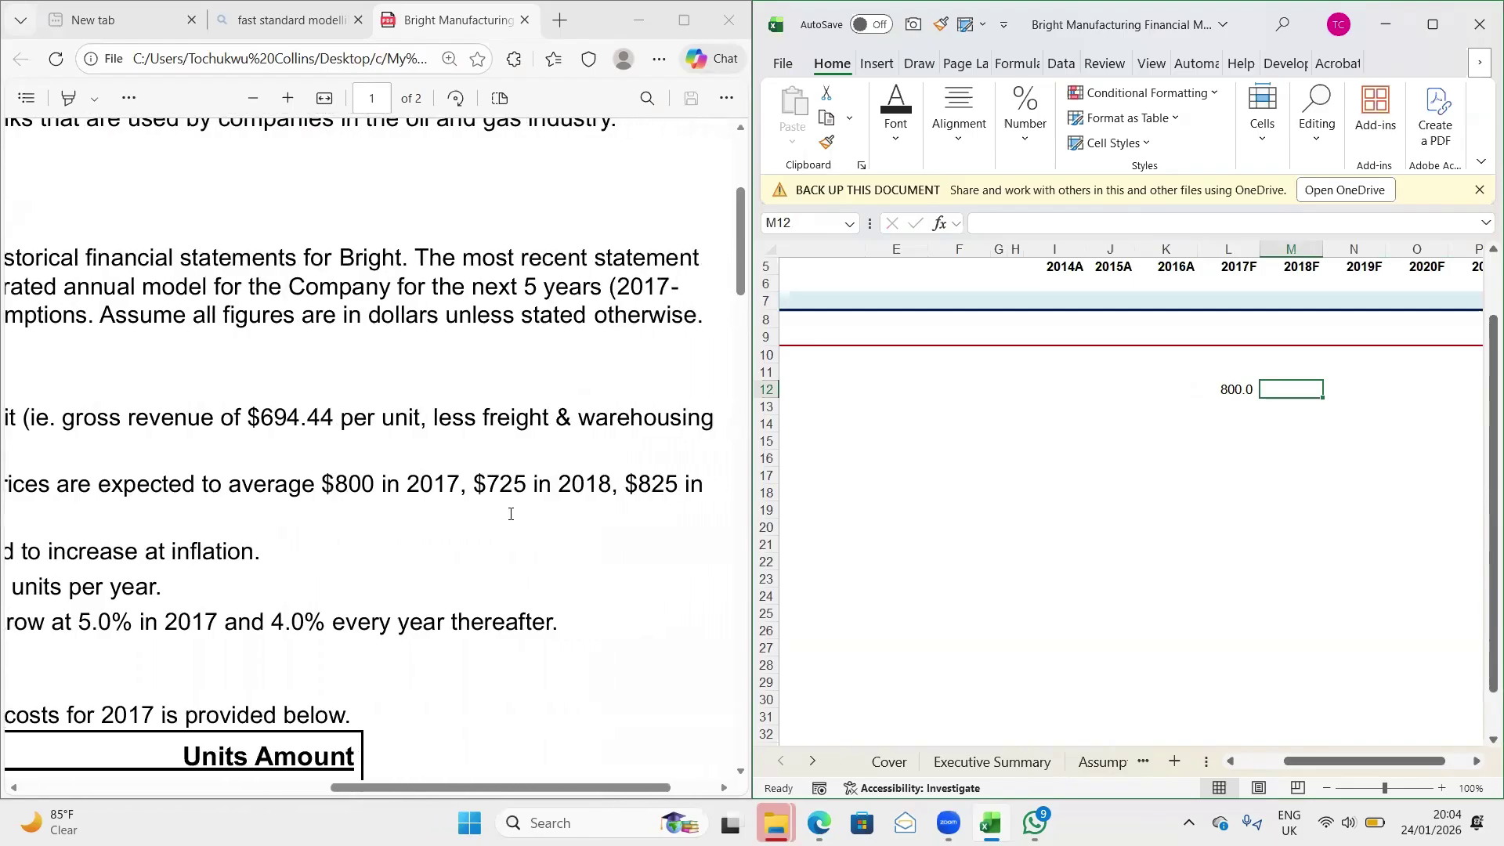
text(725)
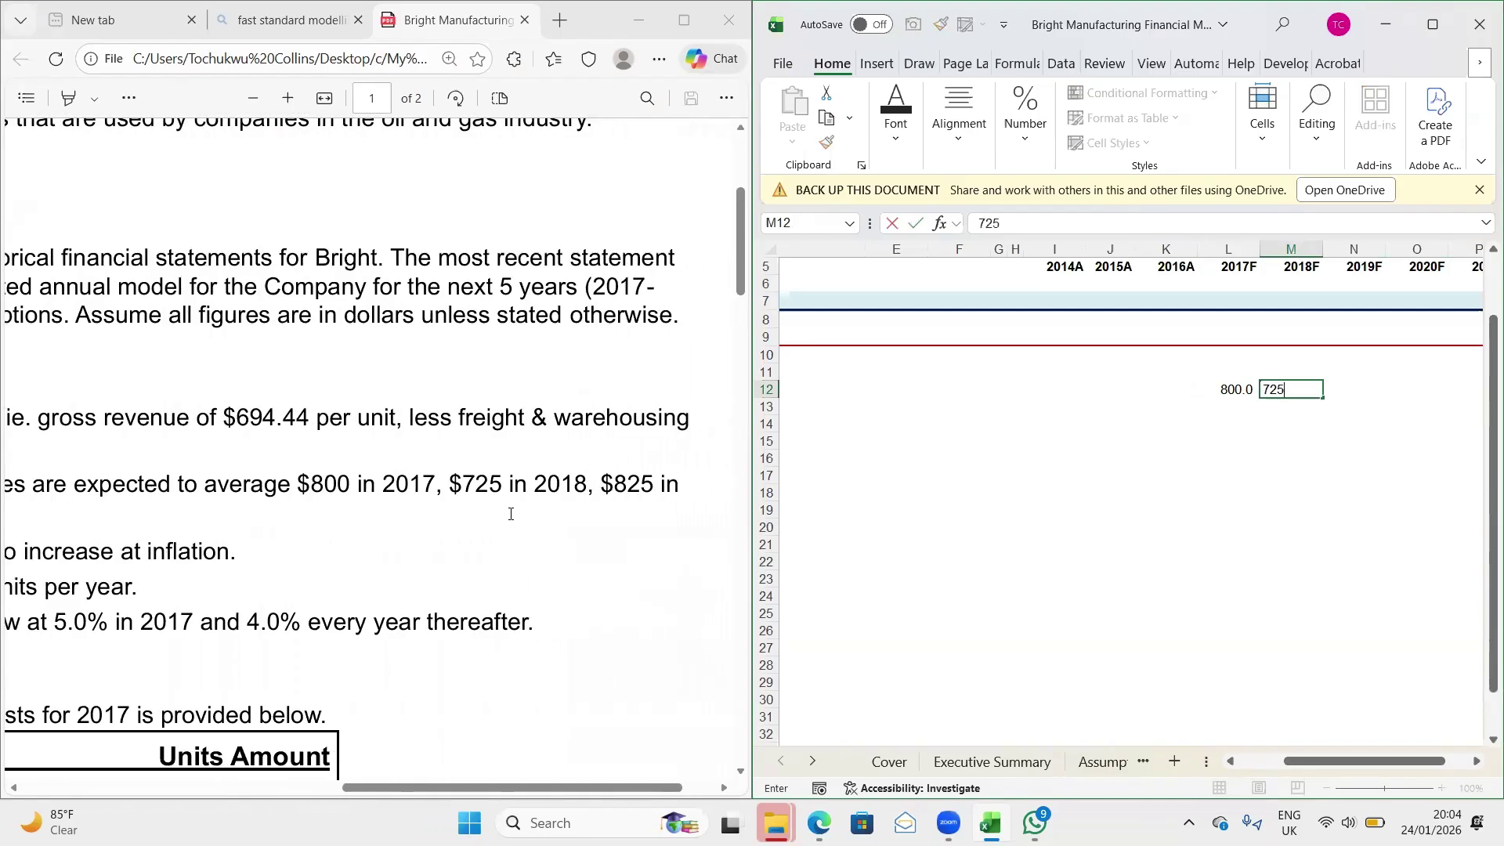
key(Tab)
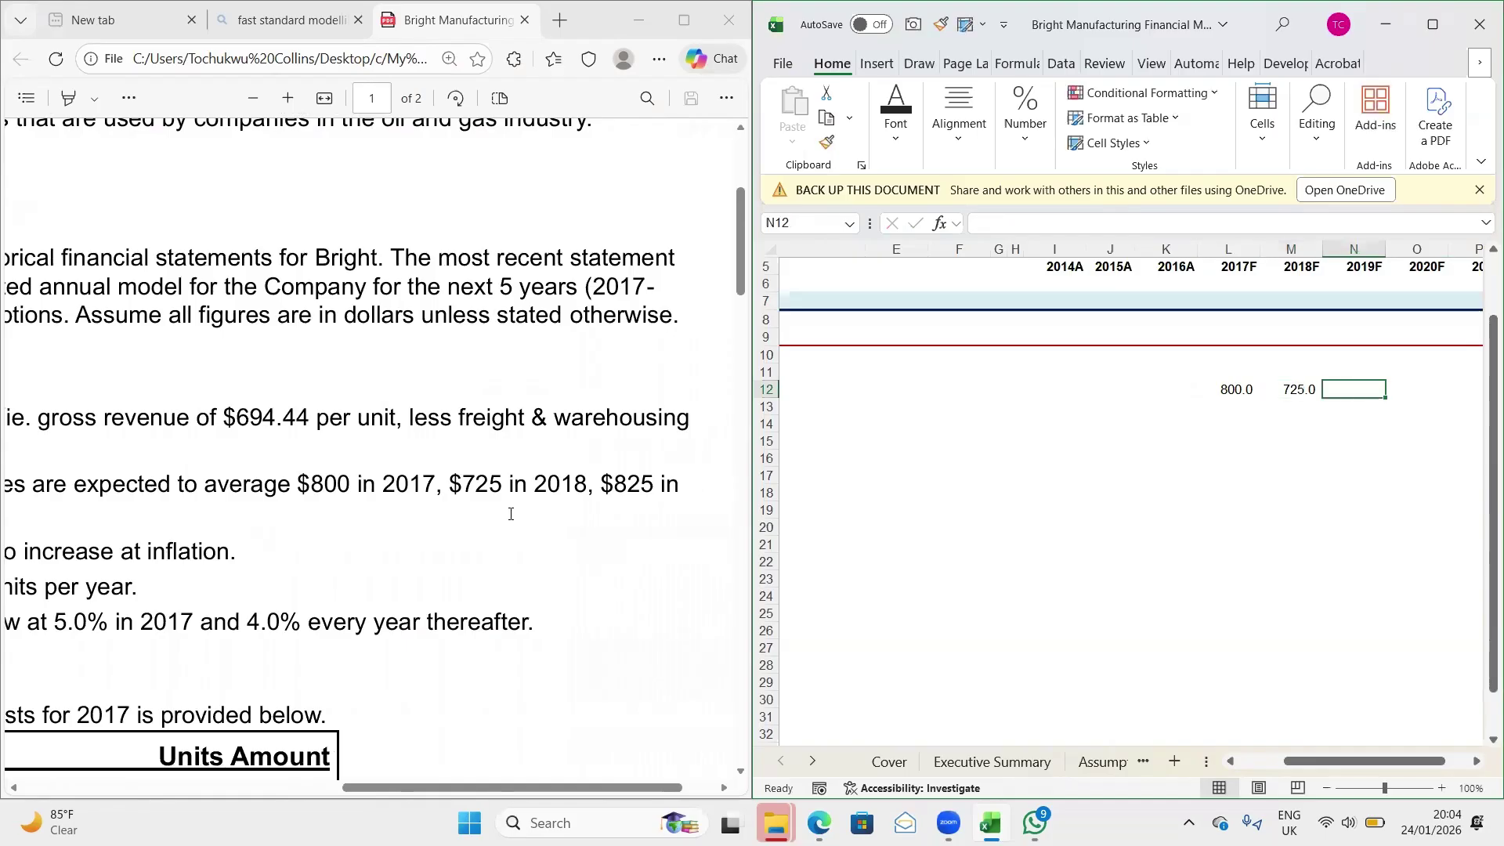
text(825)
key(Tab)
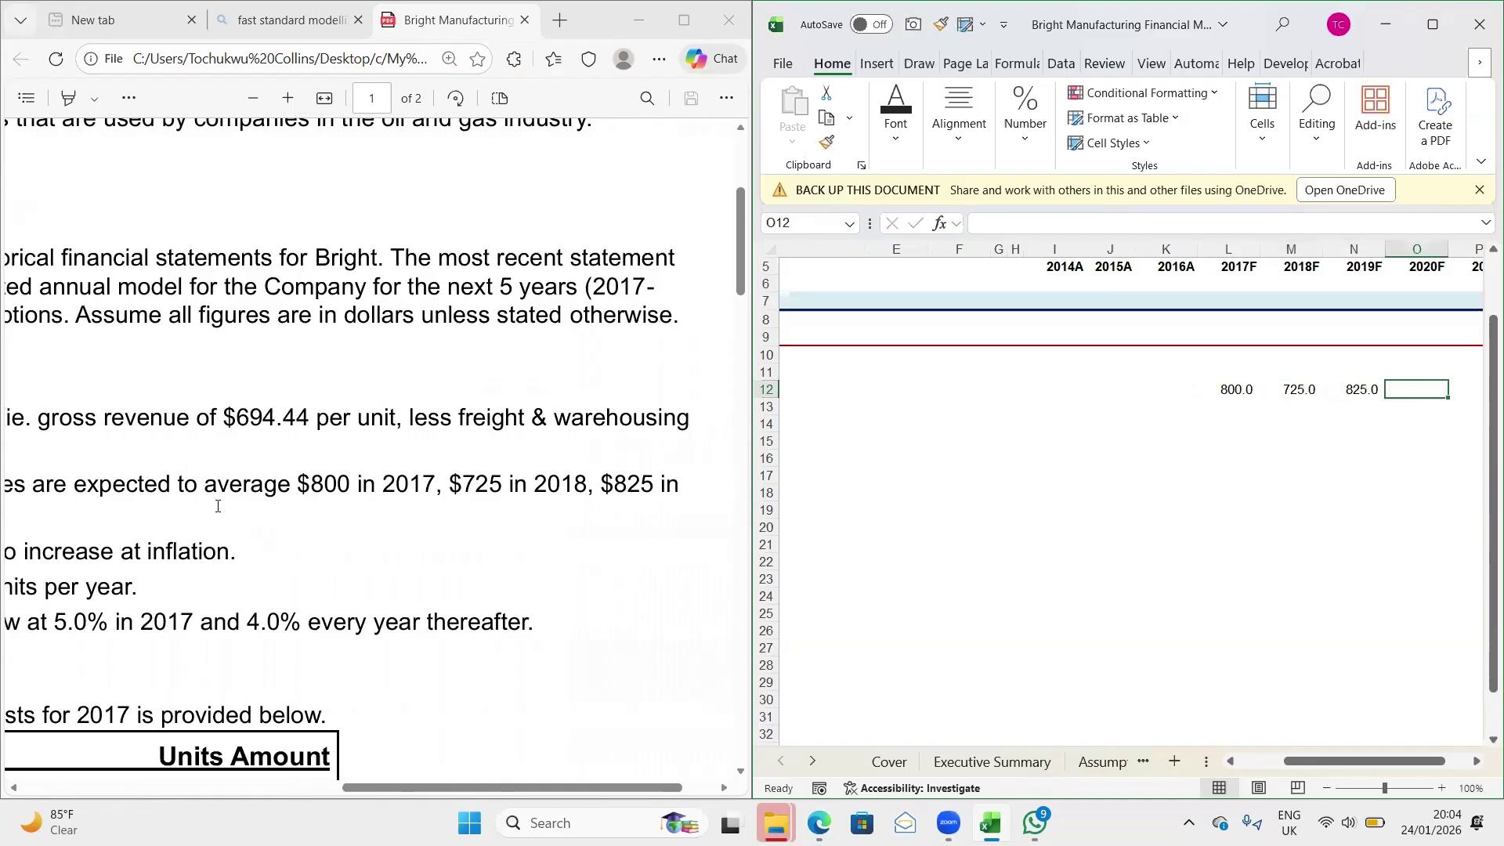
scroll(127, 508, left, 5)
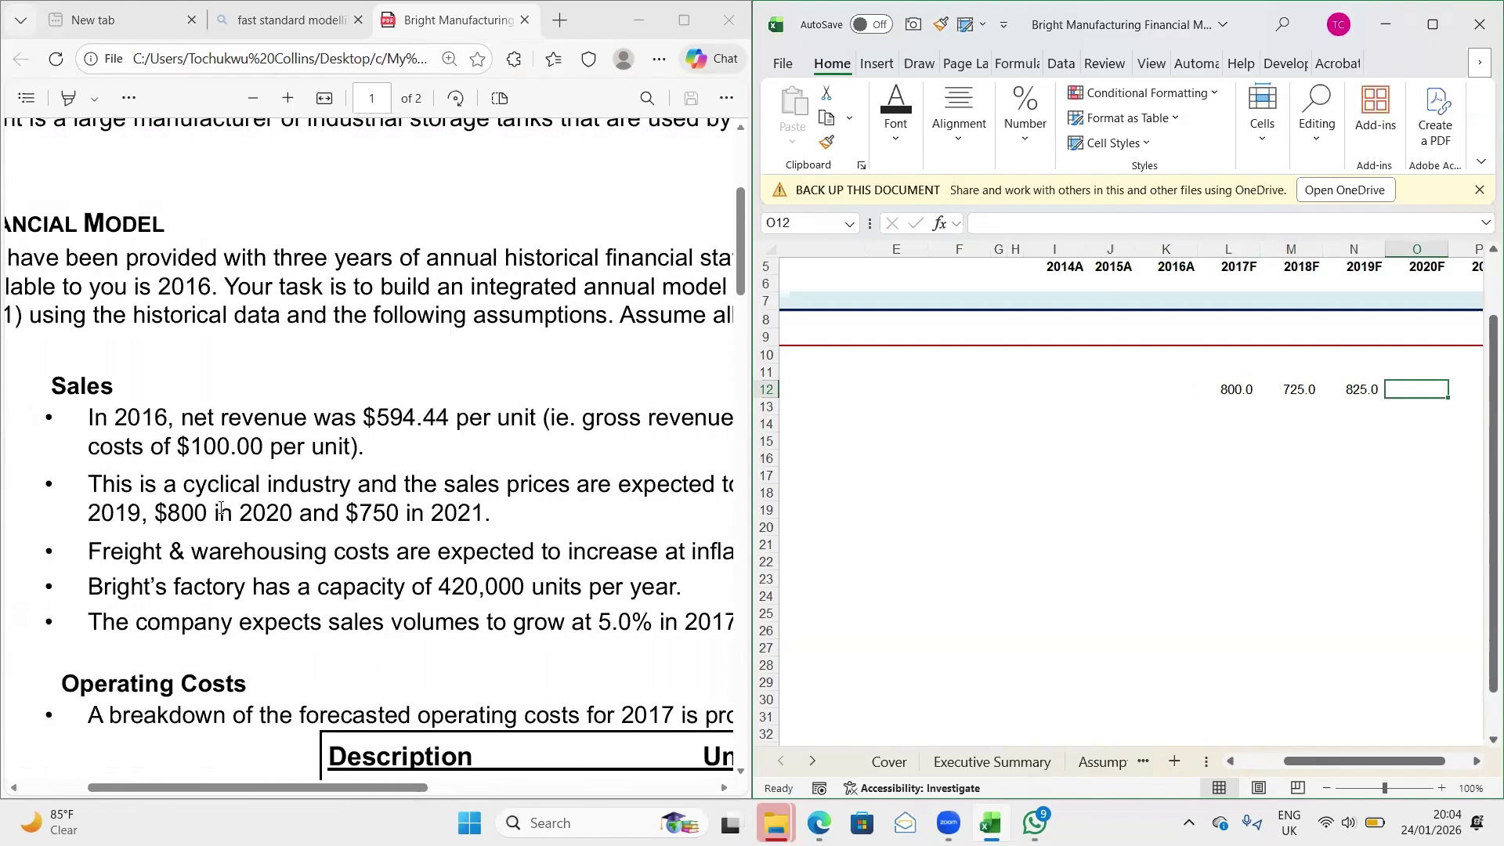
text(800)
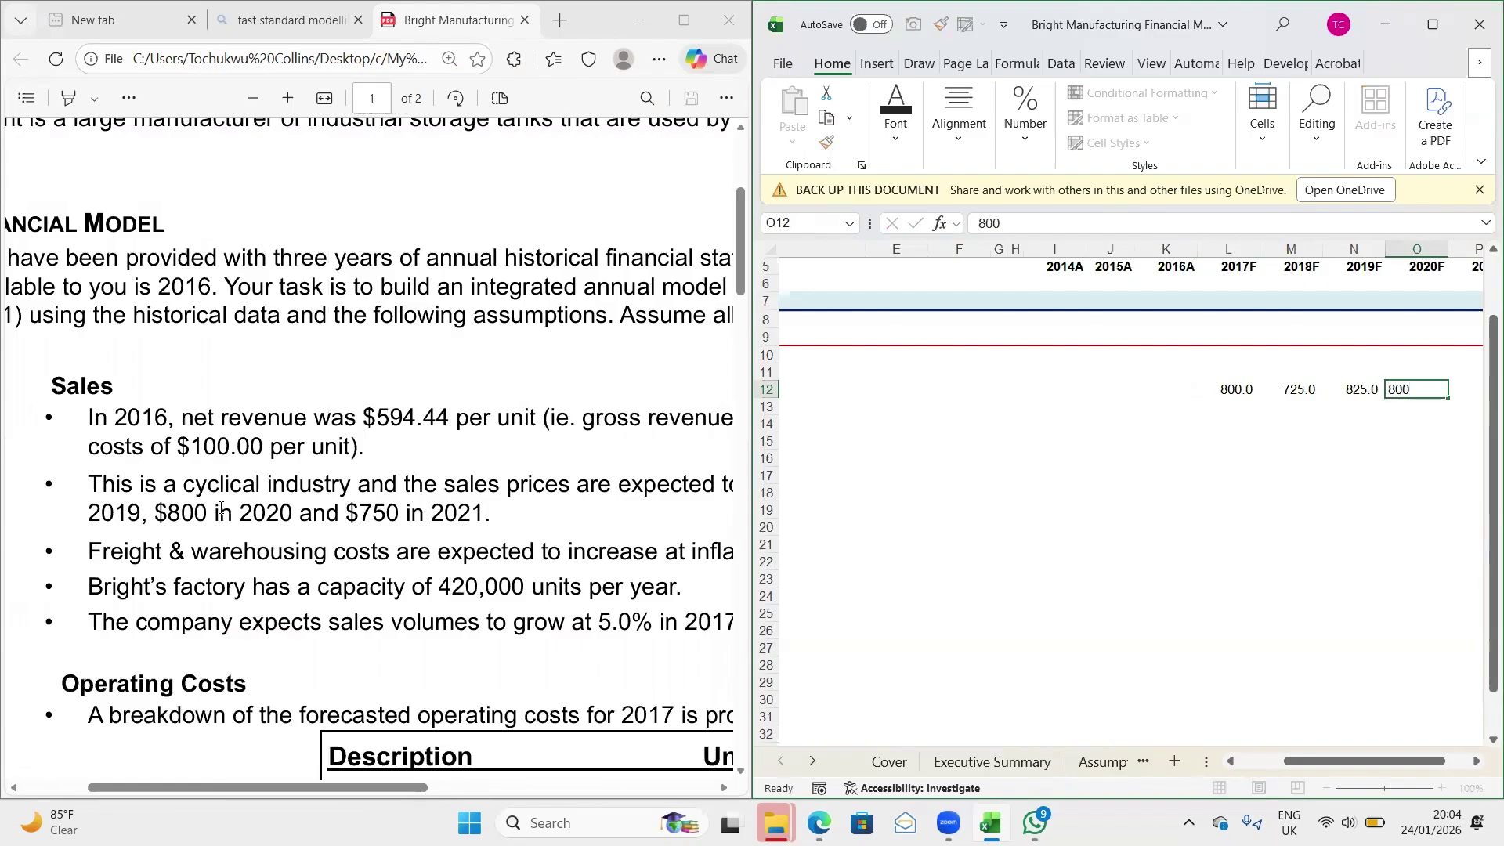
key(Tab)
text(750)
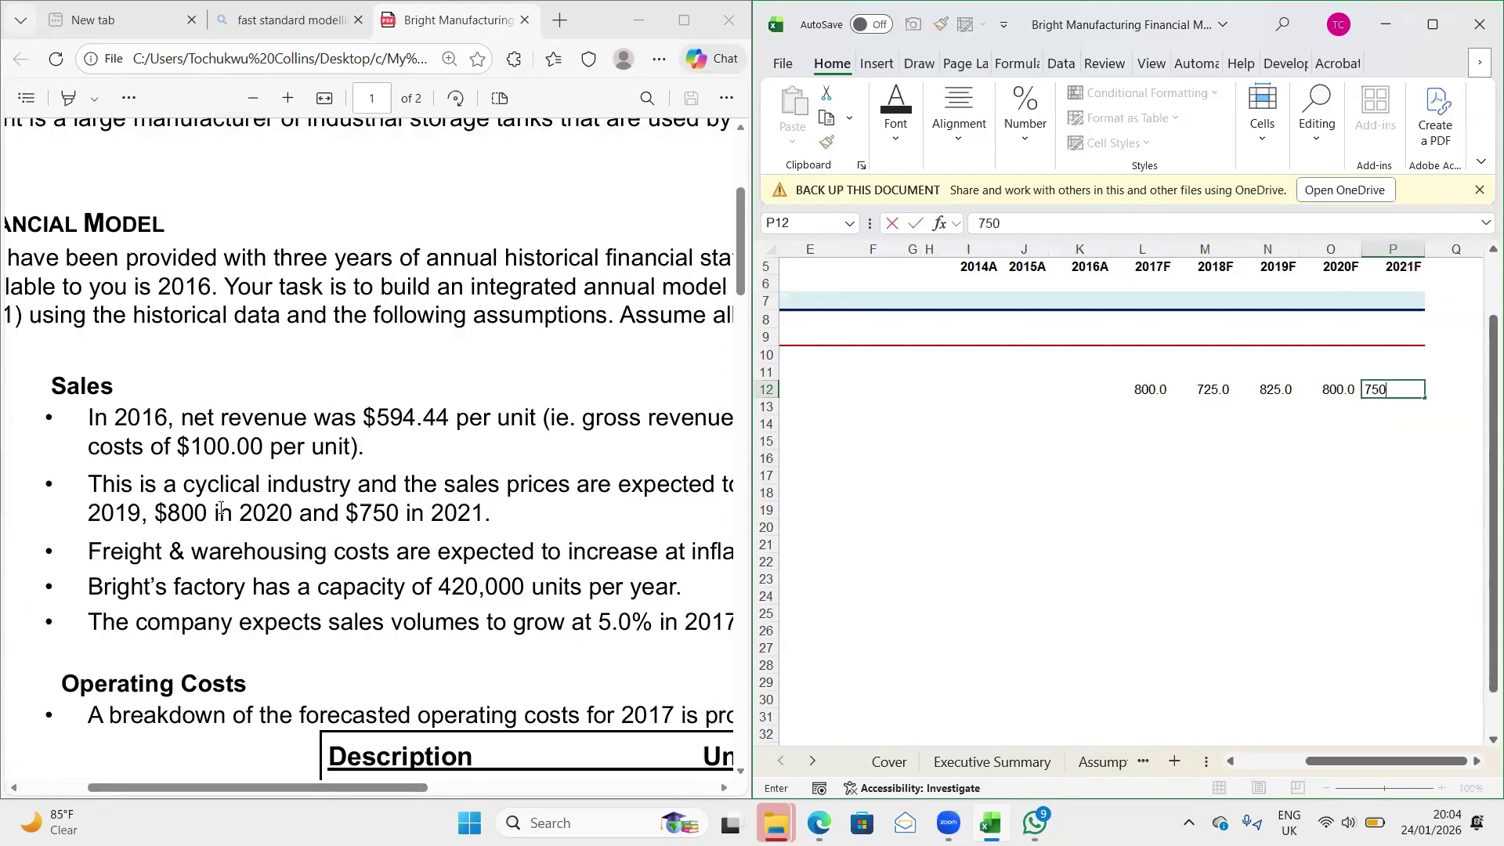
key(Return)
Apply the Input cell style to the Base Case prices in L12:P12
key(Up)
key(shift+Right)
key(shift+Right)
key(shift+Right)
key(shift+Right)
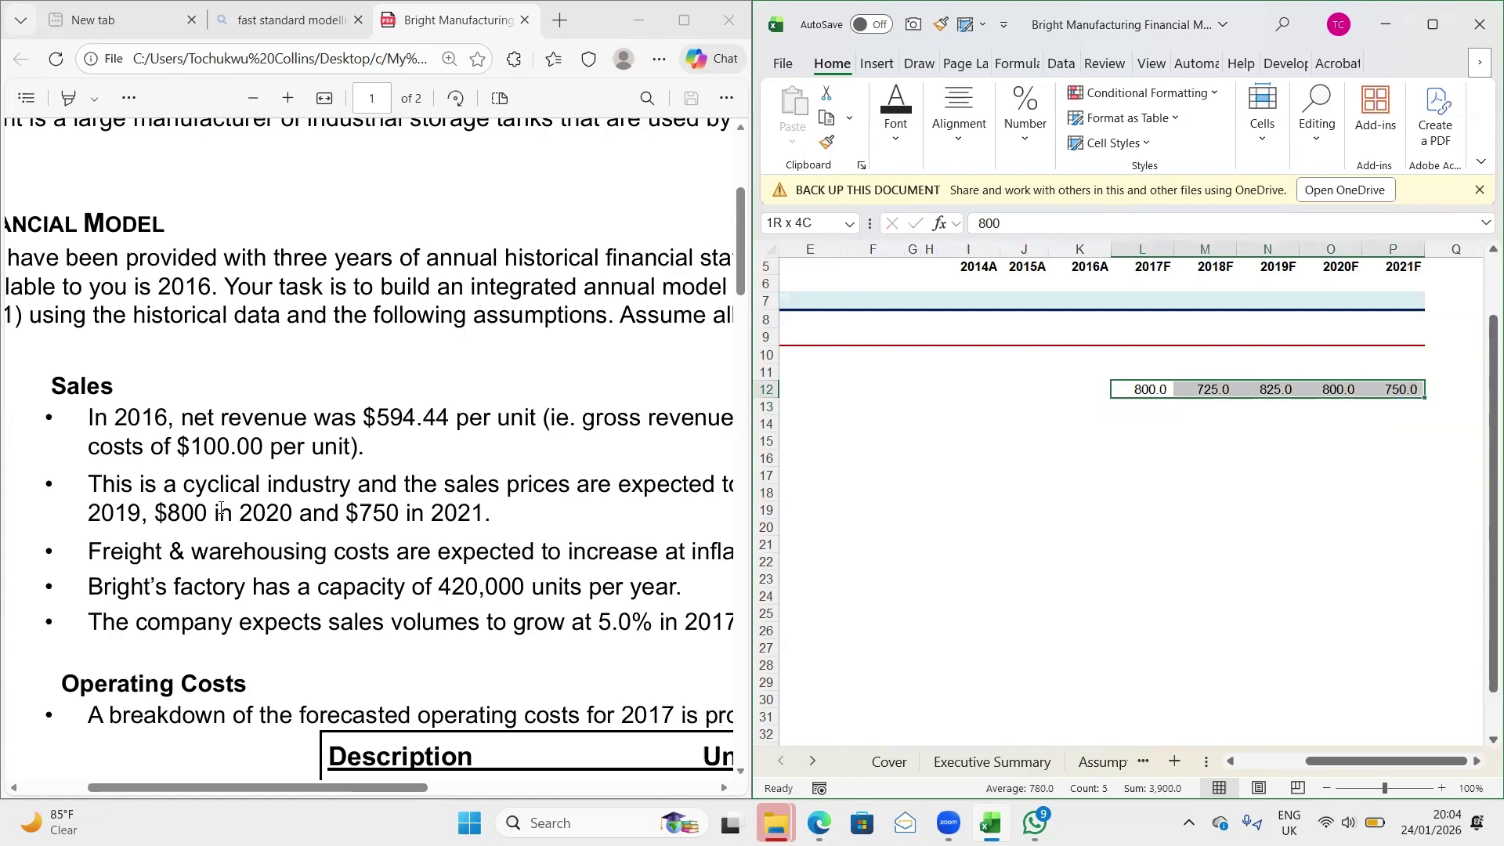
key(alt)
key(h)
key(j)
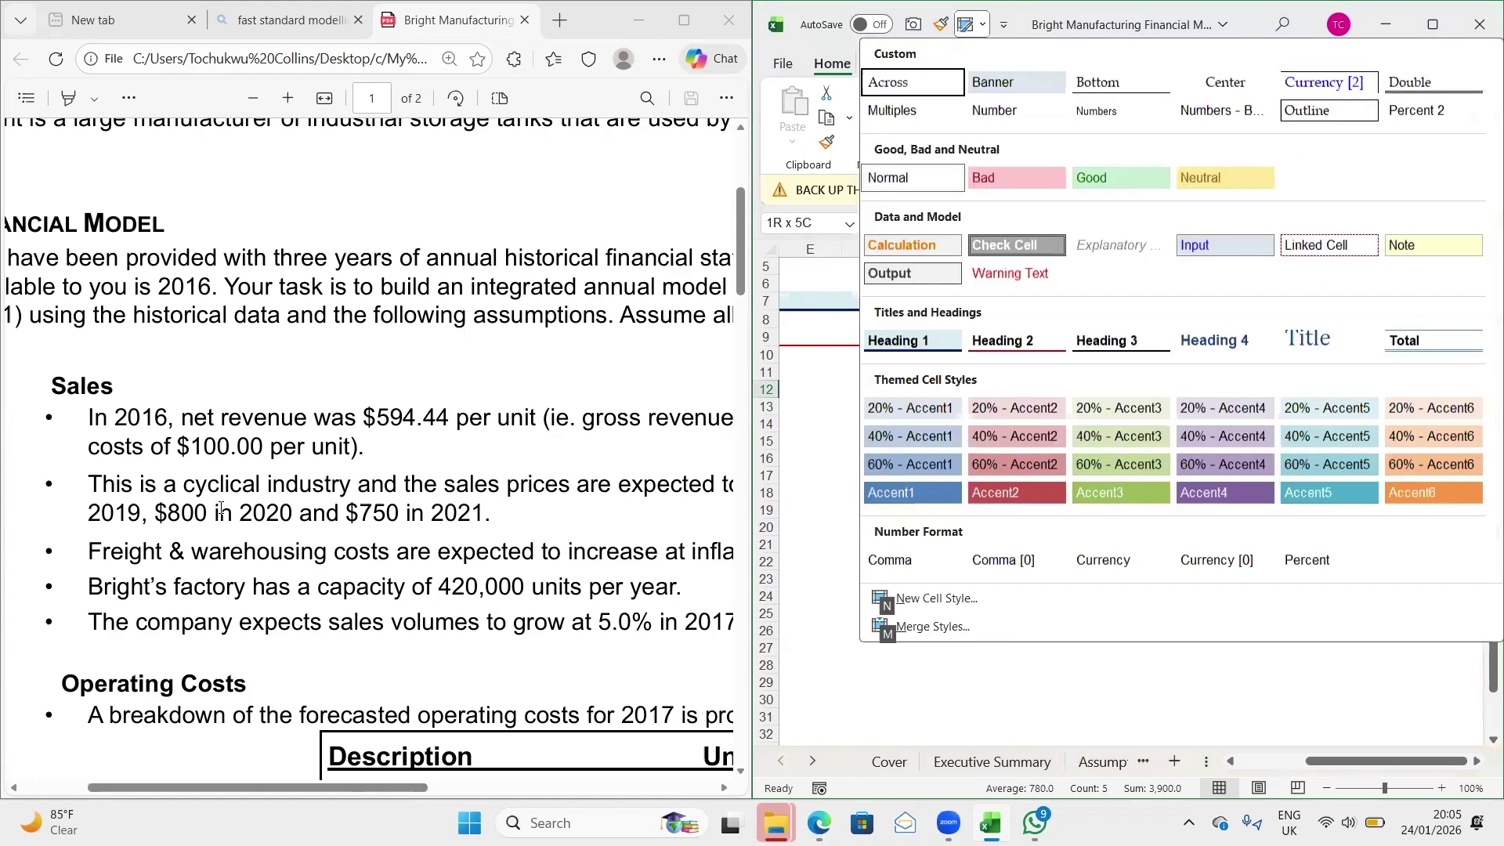
click(1210, 249)
Maximize the Excel workbook to full screen and select the 2017F Base Case price in L12
scroll(358, 492, right, 3)
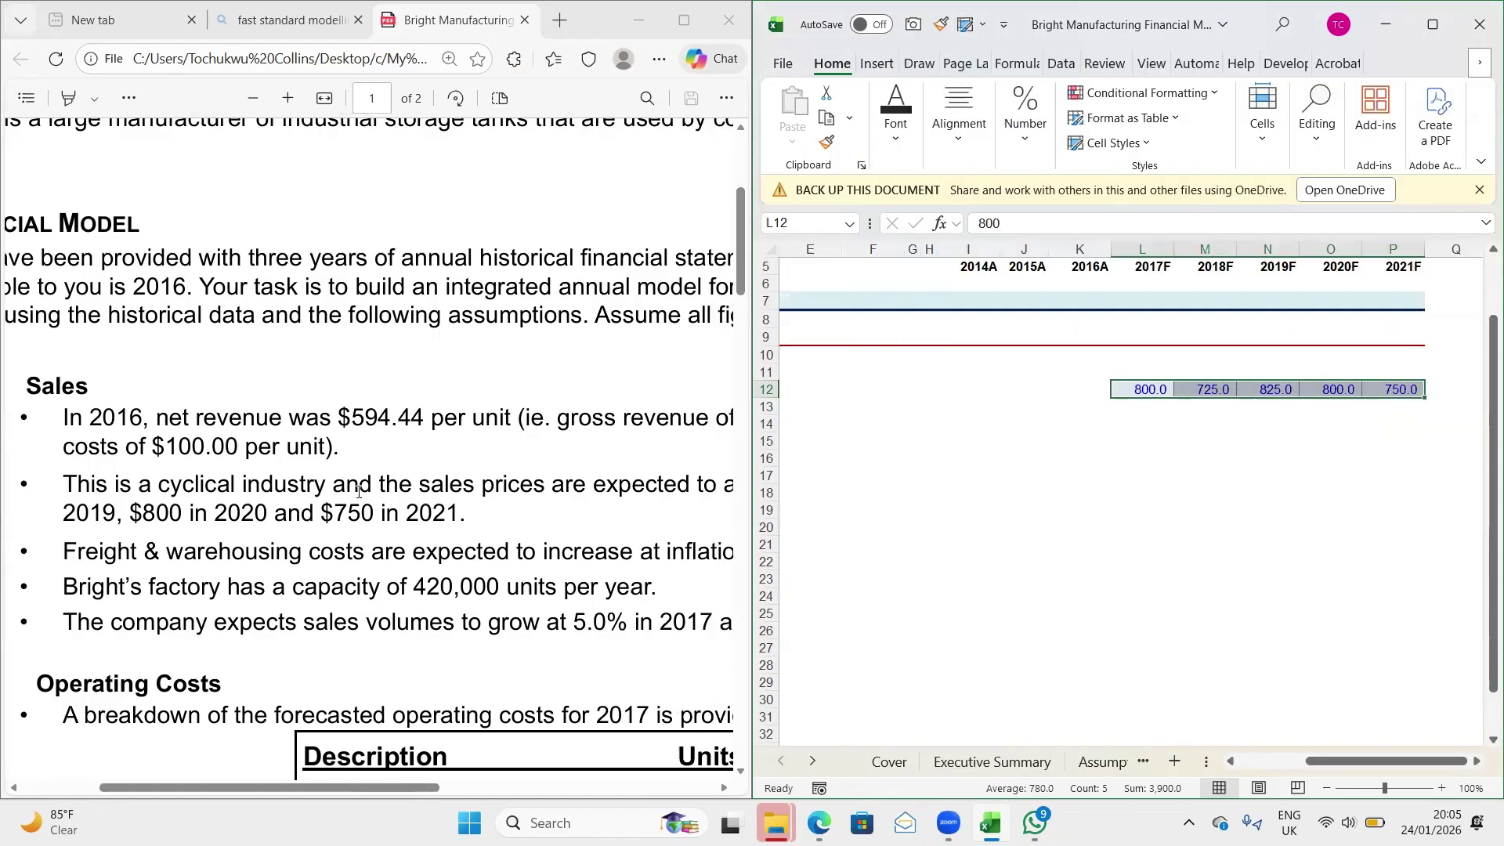
scroll(972, 484, left, 3)
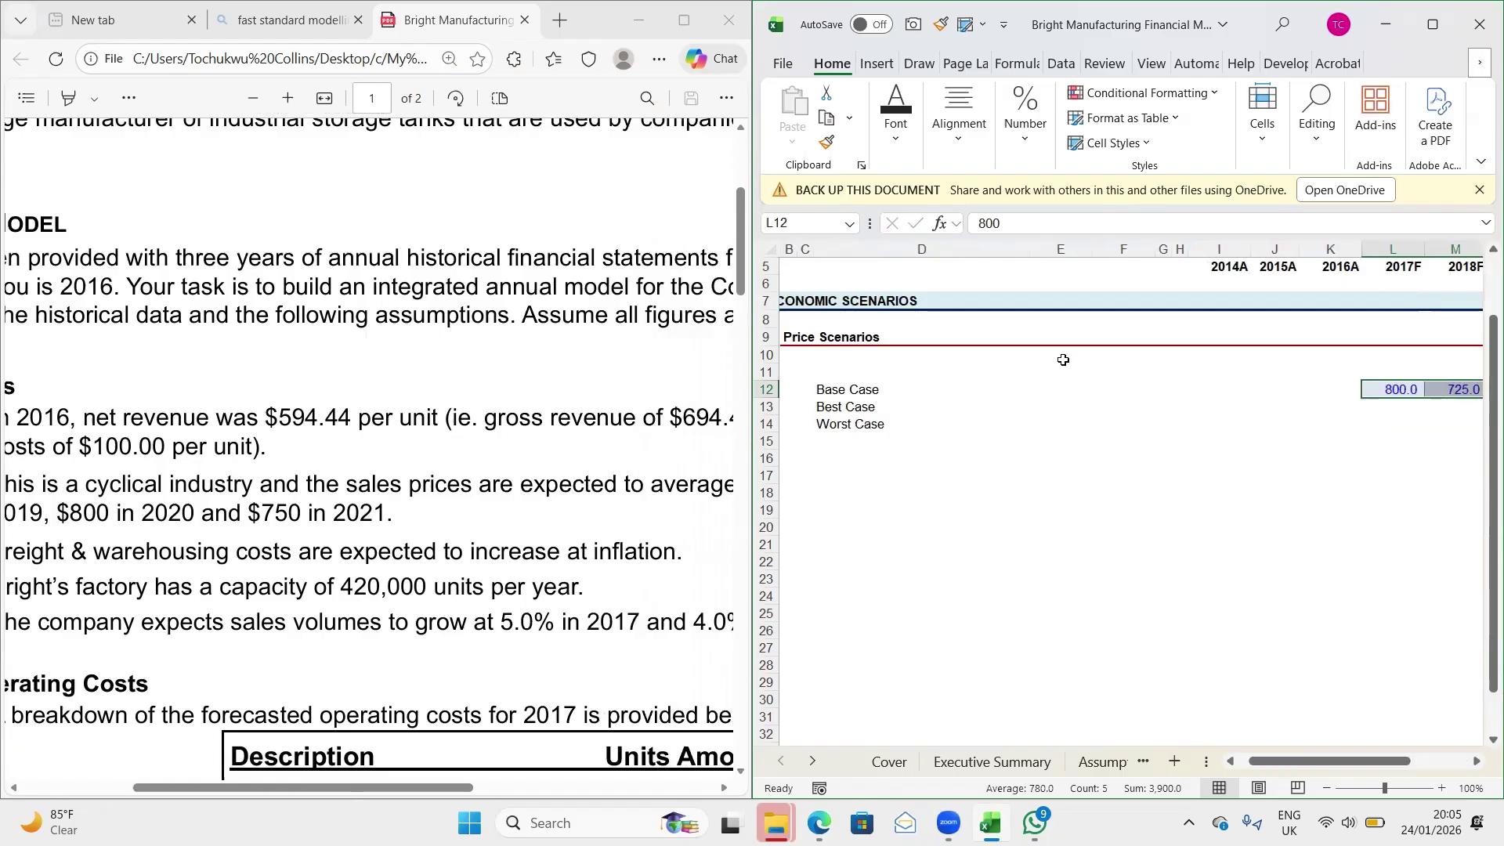
click(1438, 25)
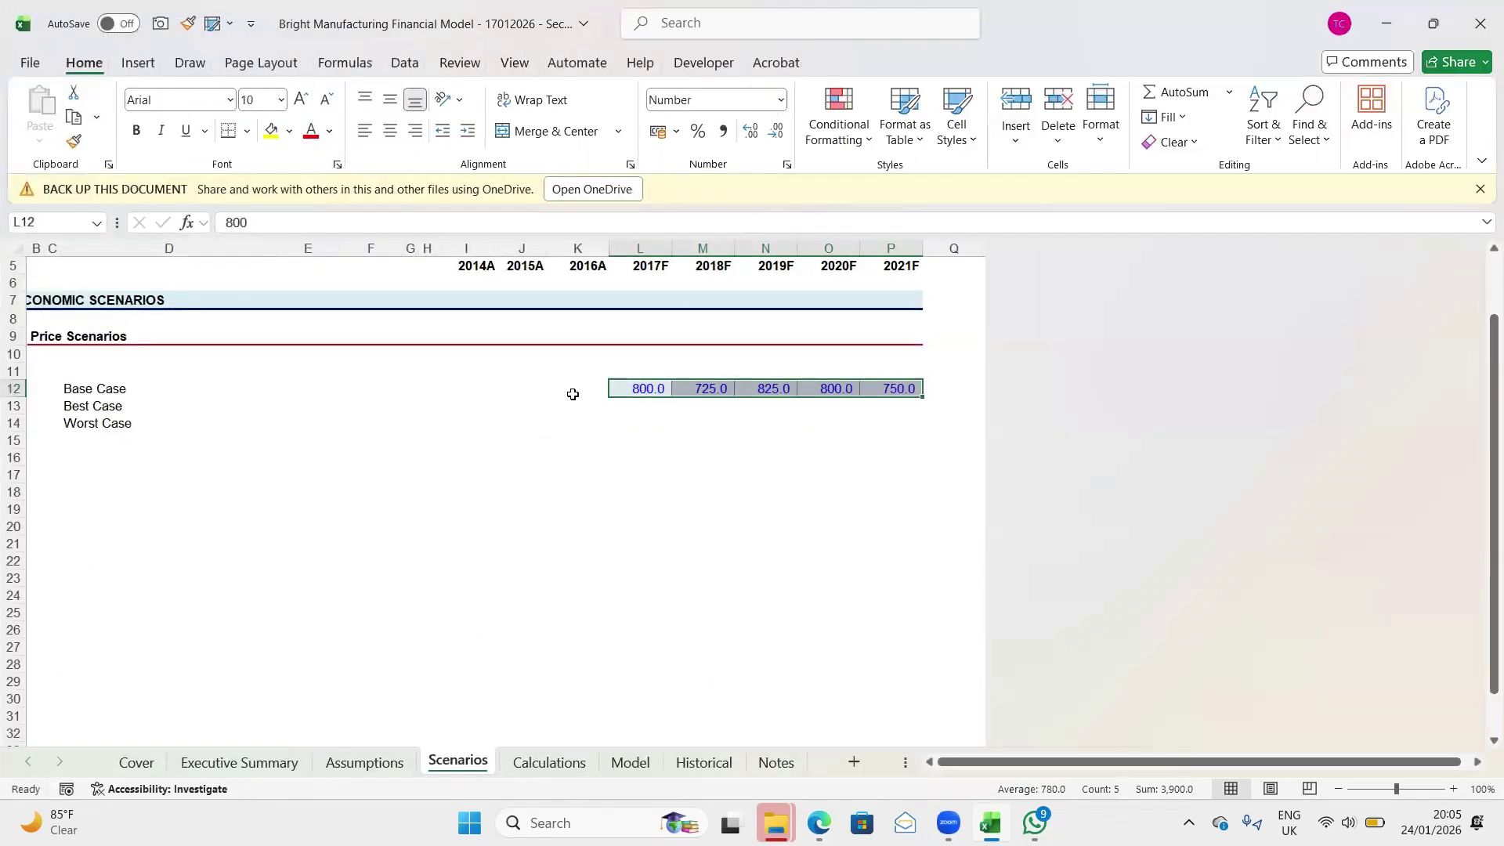
click(641, 387)
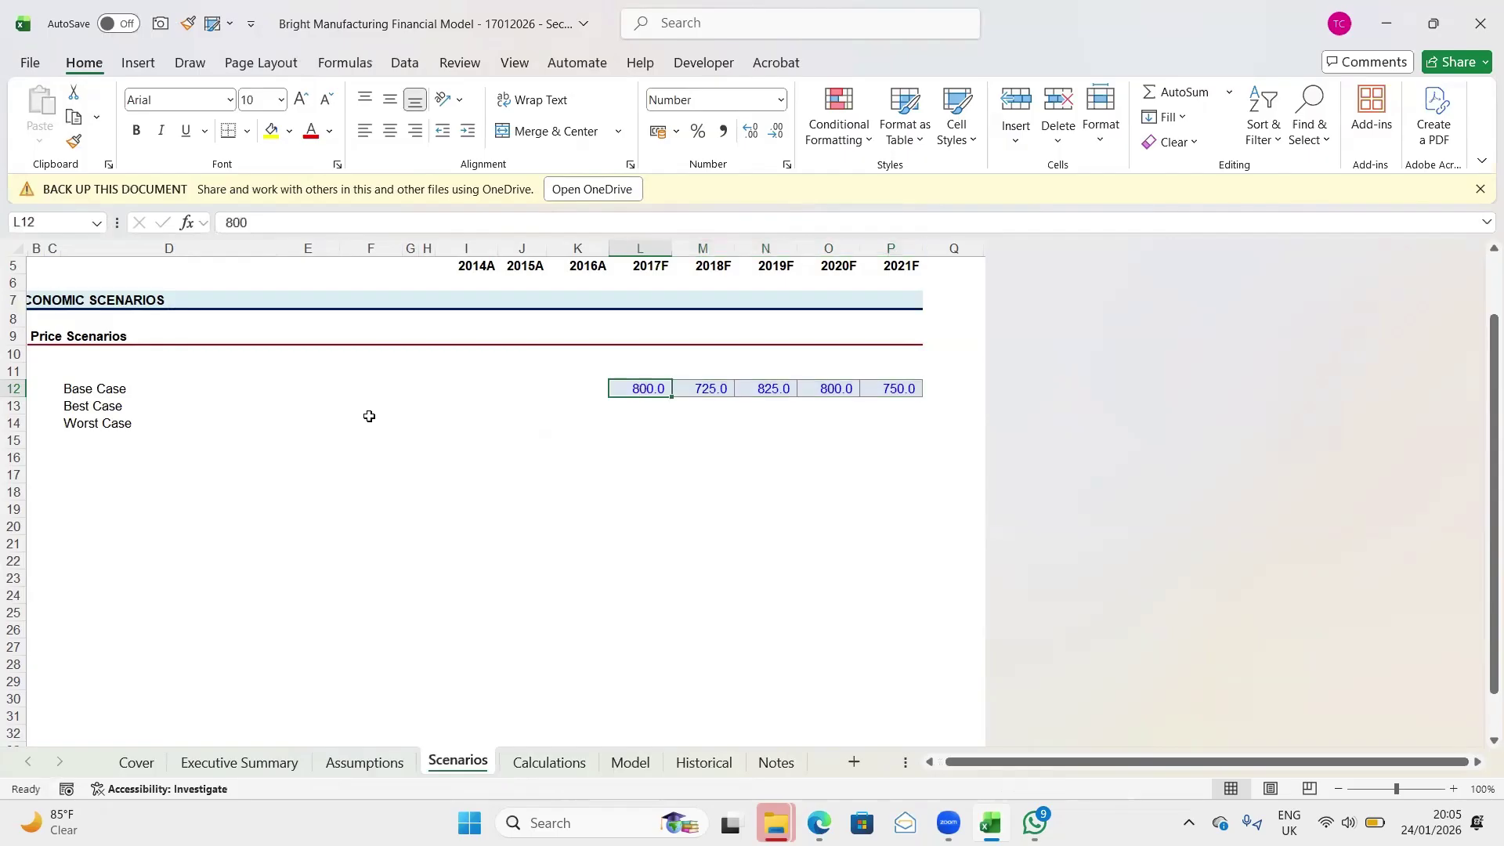
Enter the price adjustment "+100" as text in F13 on the Best Case row
click(93, 405)
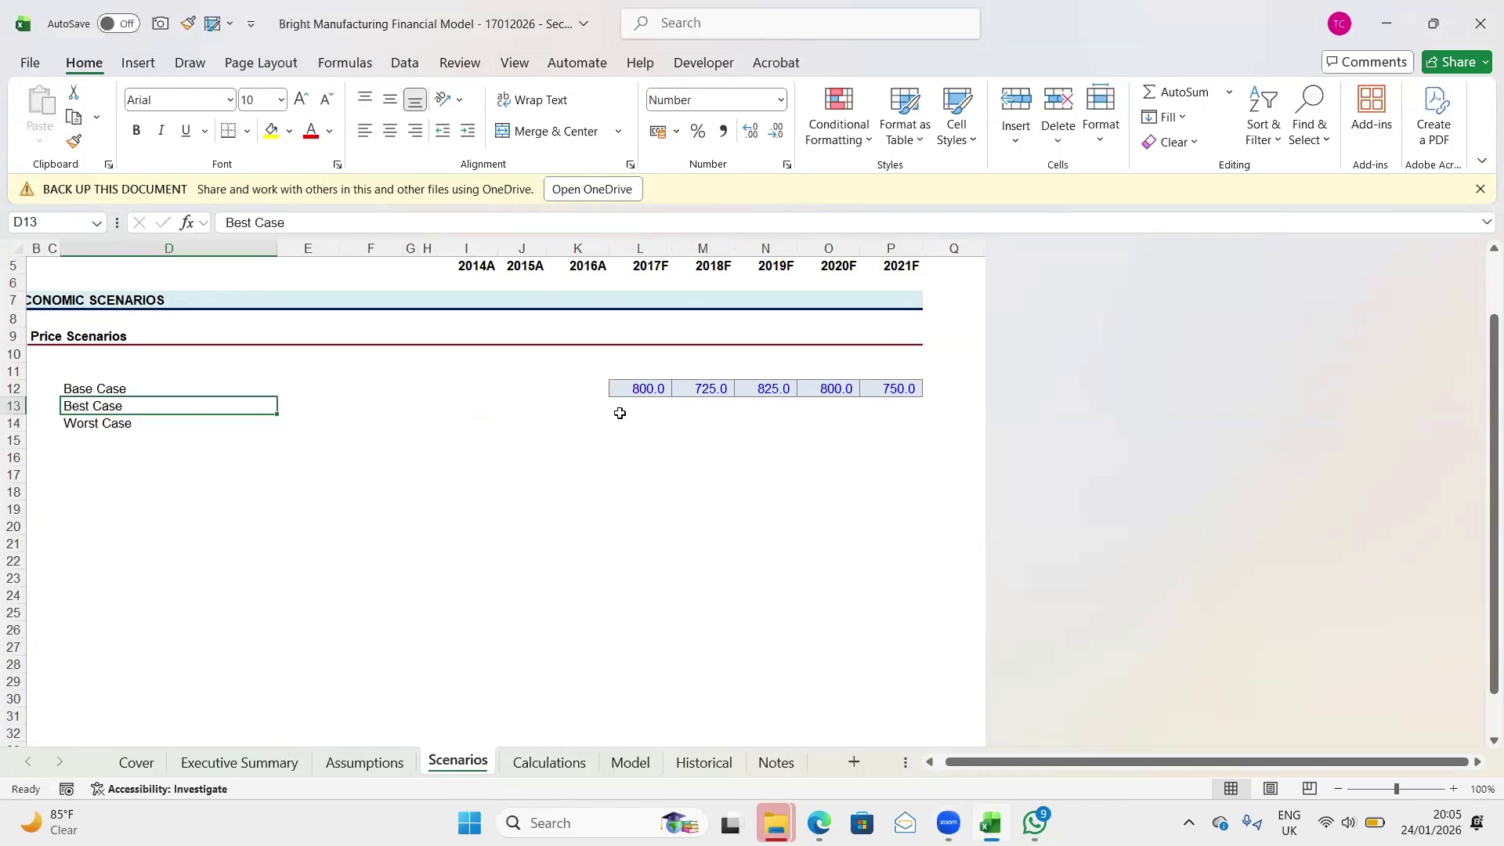
click(639, 389)
click(639, 421)
click(104, 406)
key(Right)
key(Right)
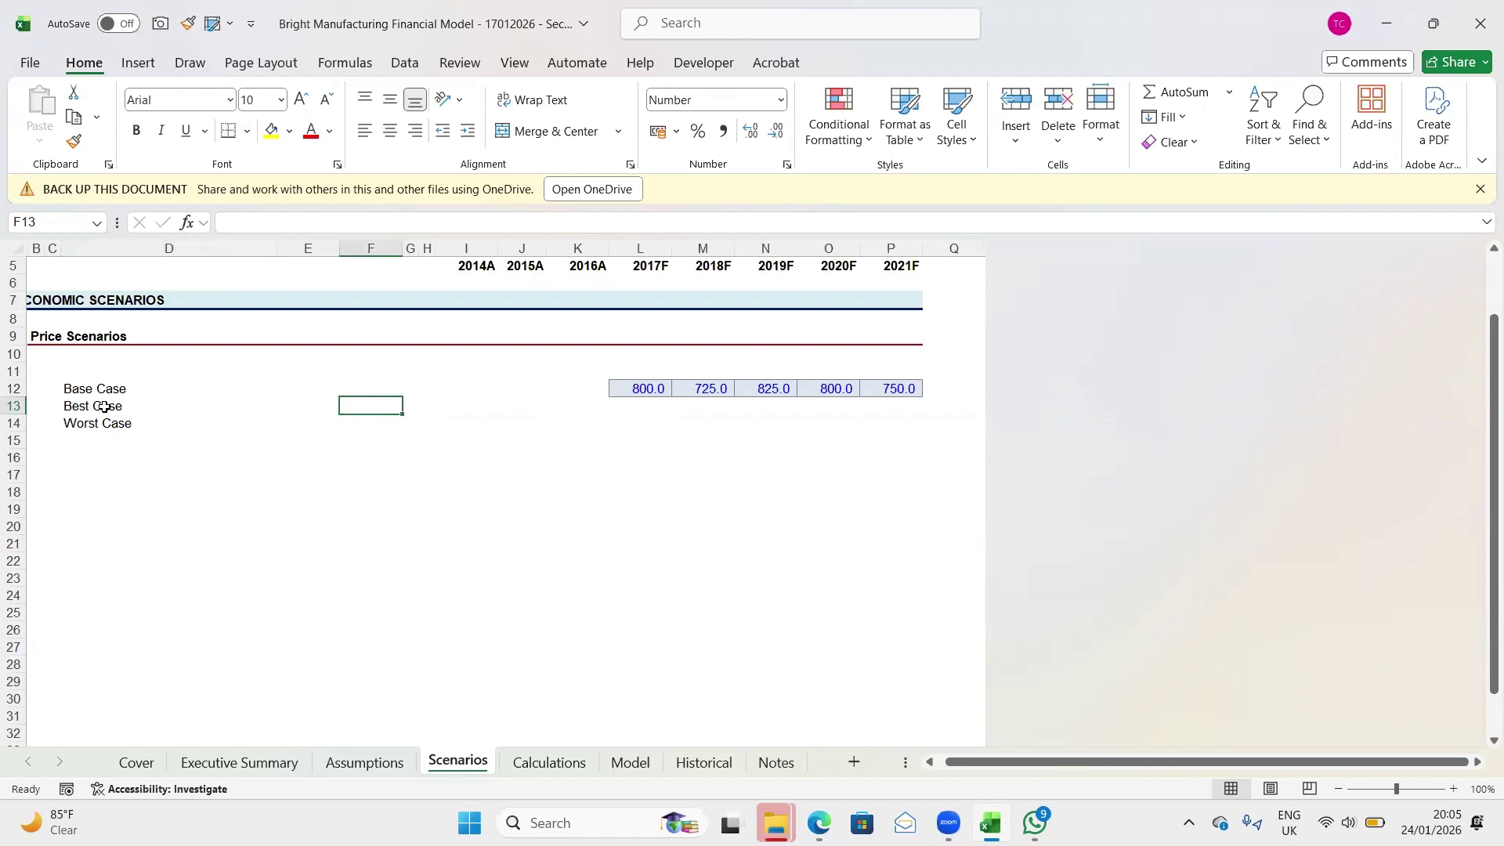
text('+)
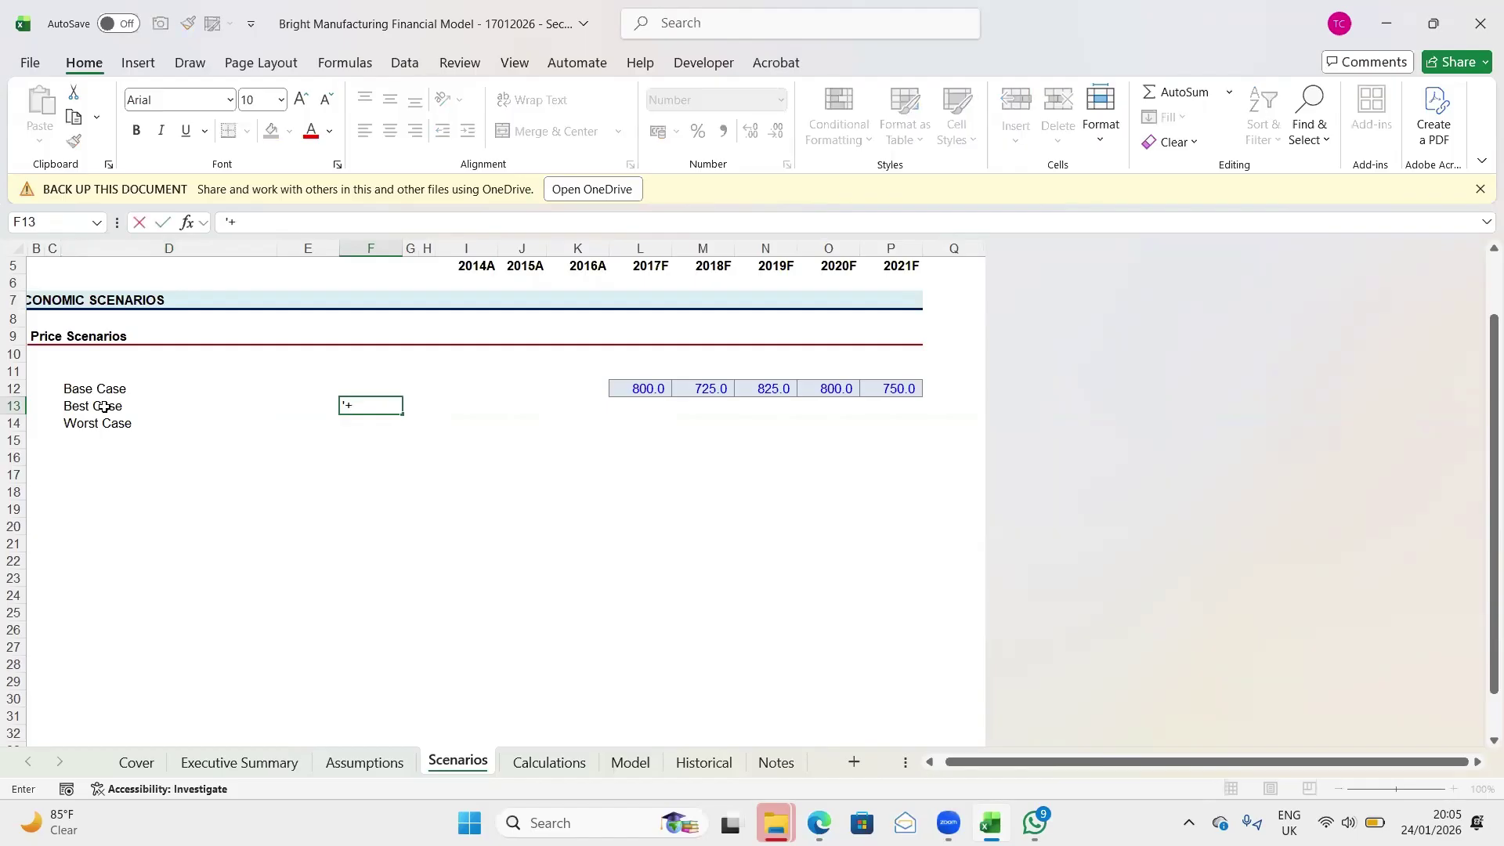
text(100)
key(Return)
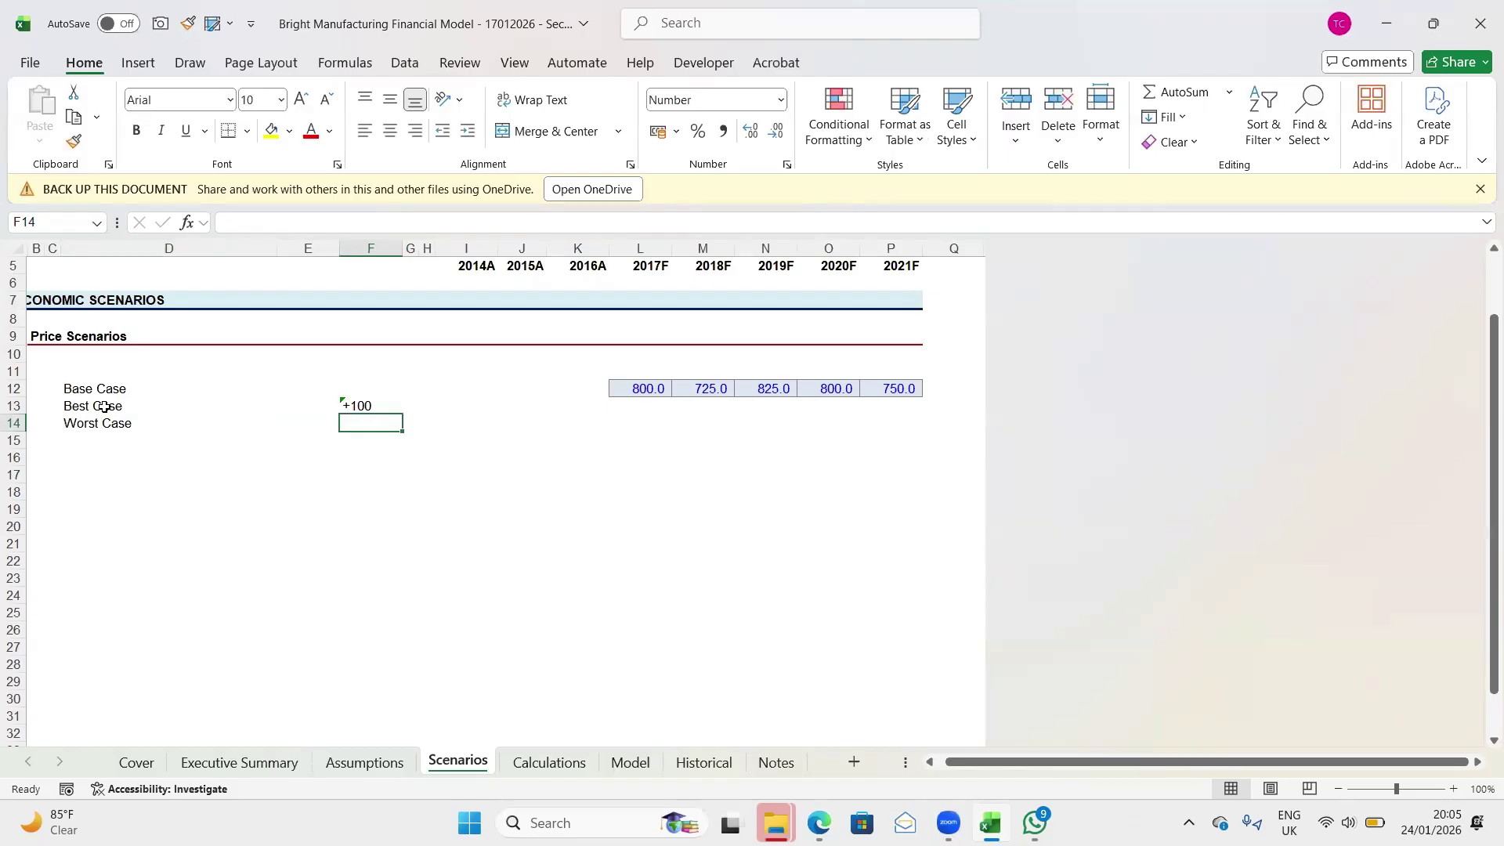
key(Up)
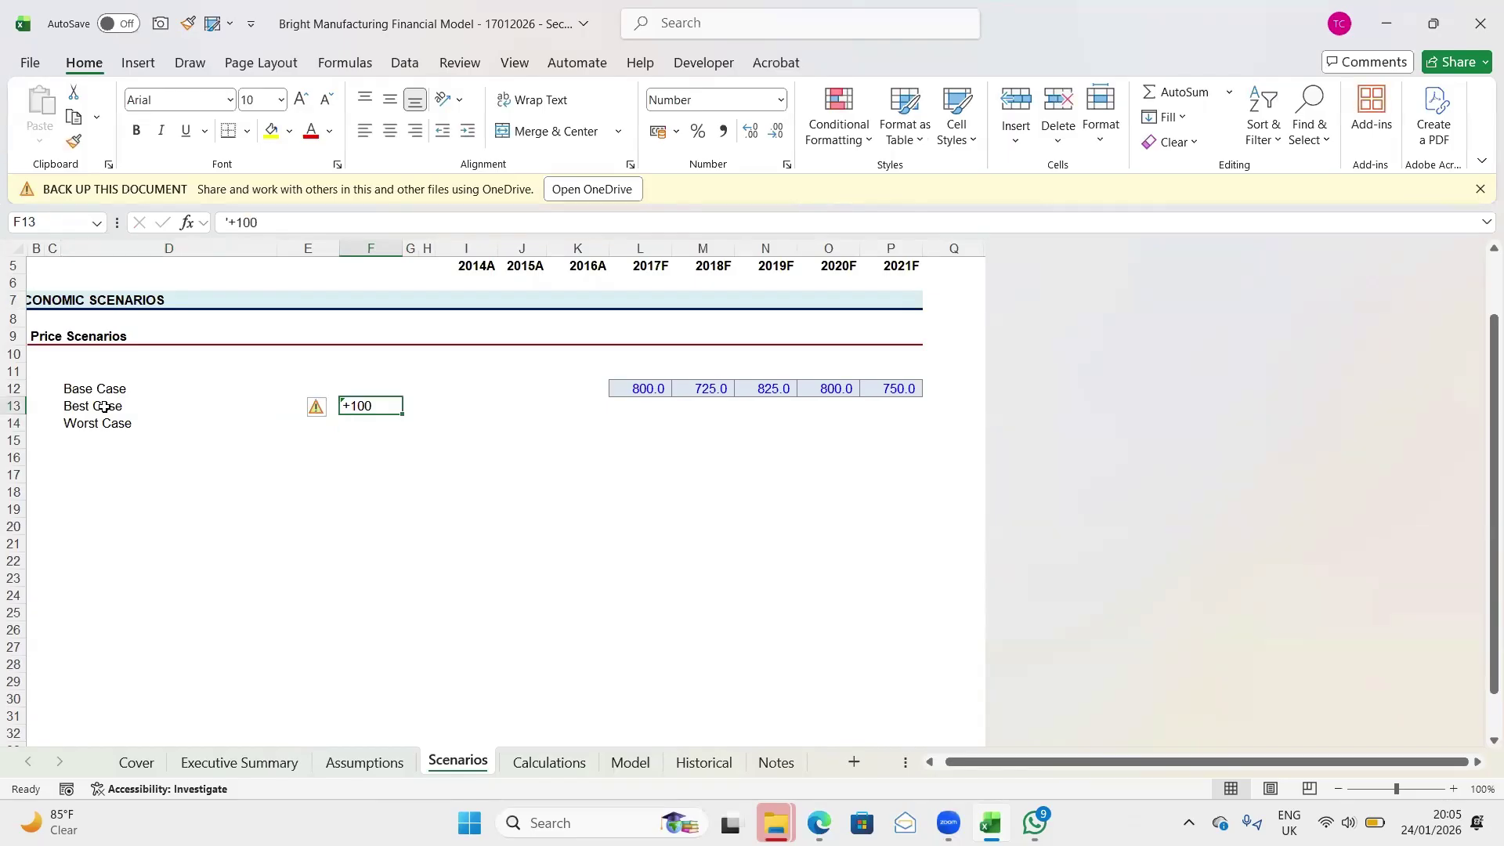
key(Down)
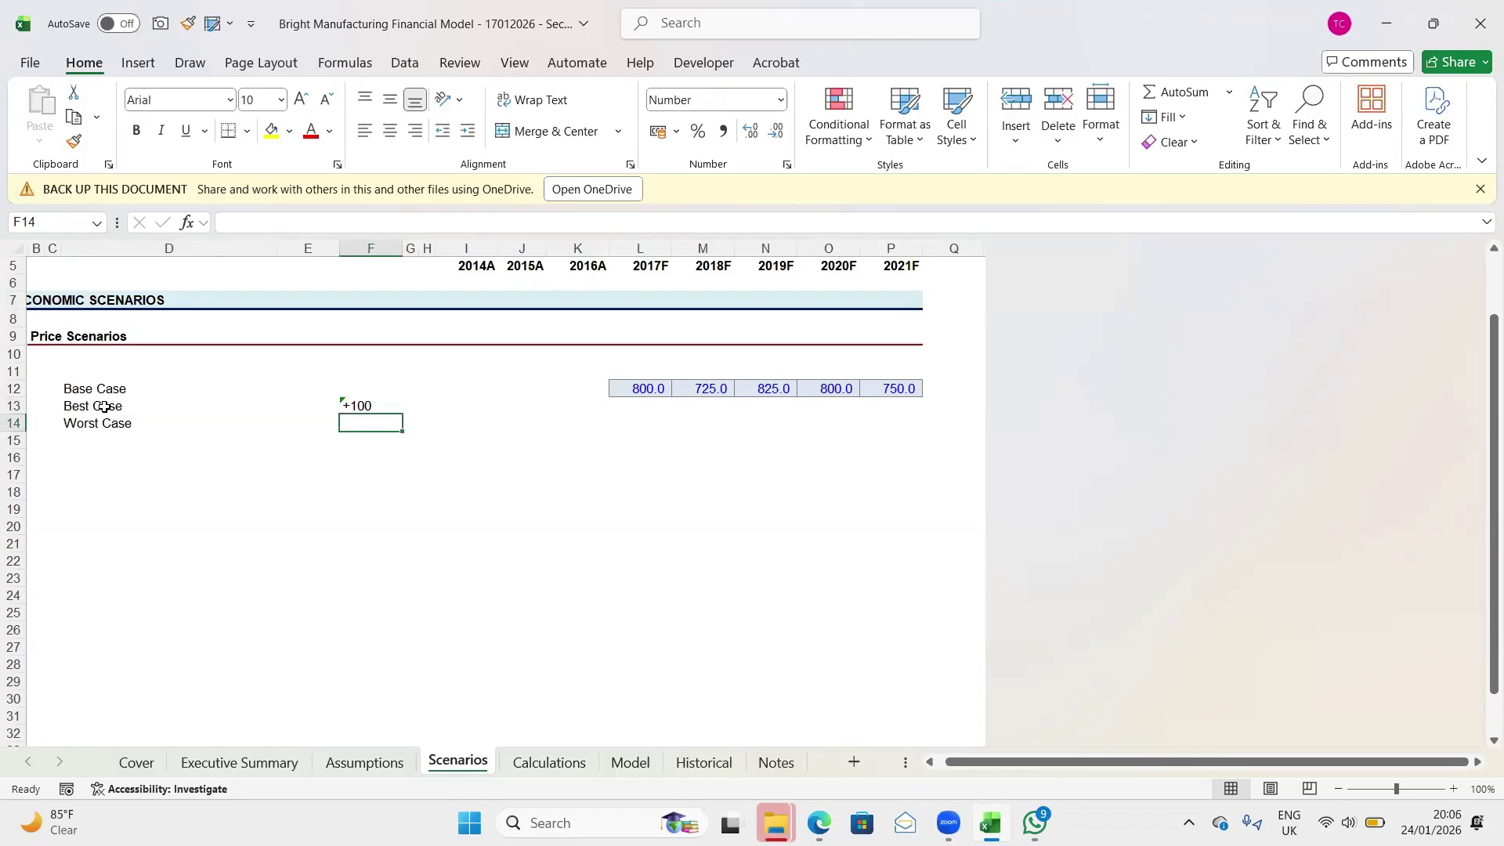
Enter the price adjustment "-100" as text in F14 on the Worst Case row
key(Up)
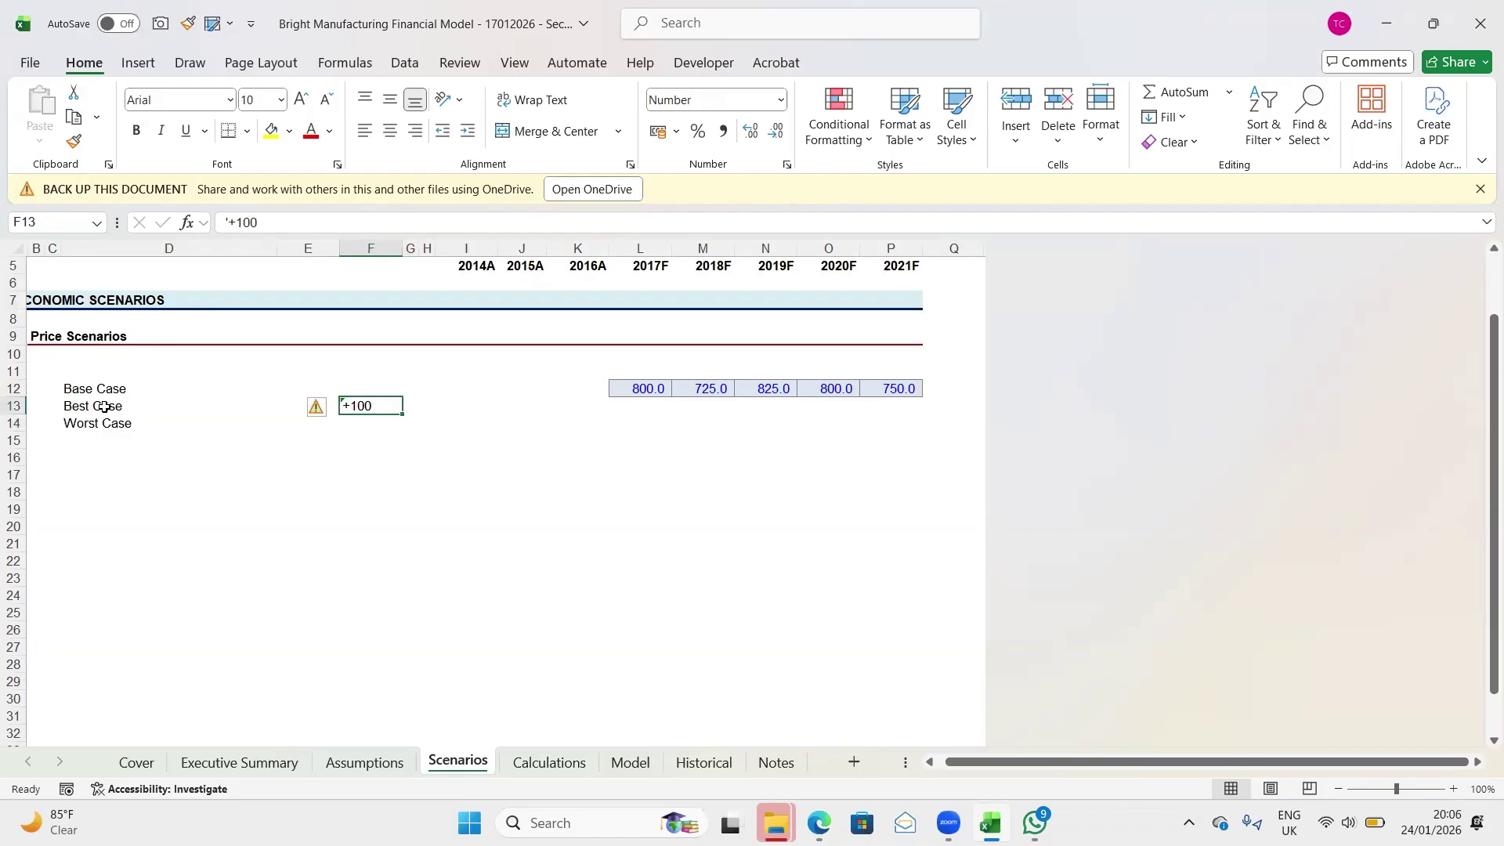
key(Down)
key(Up)
key(Down)
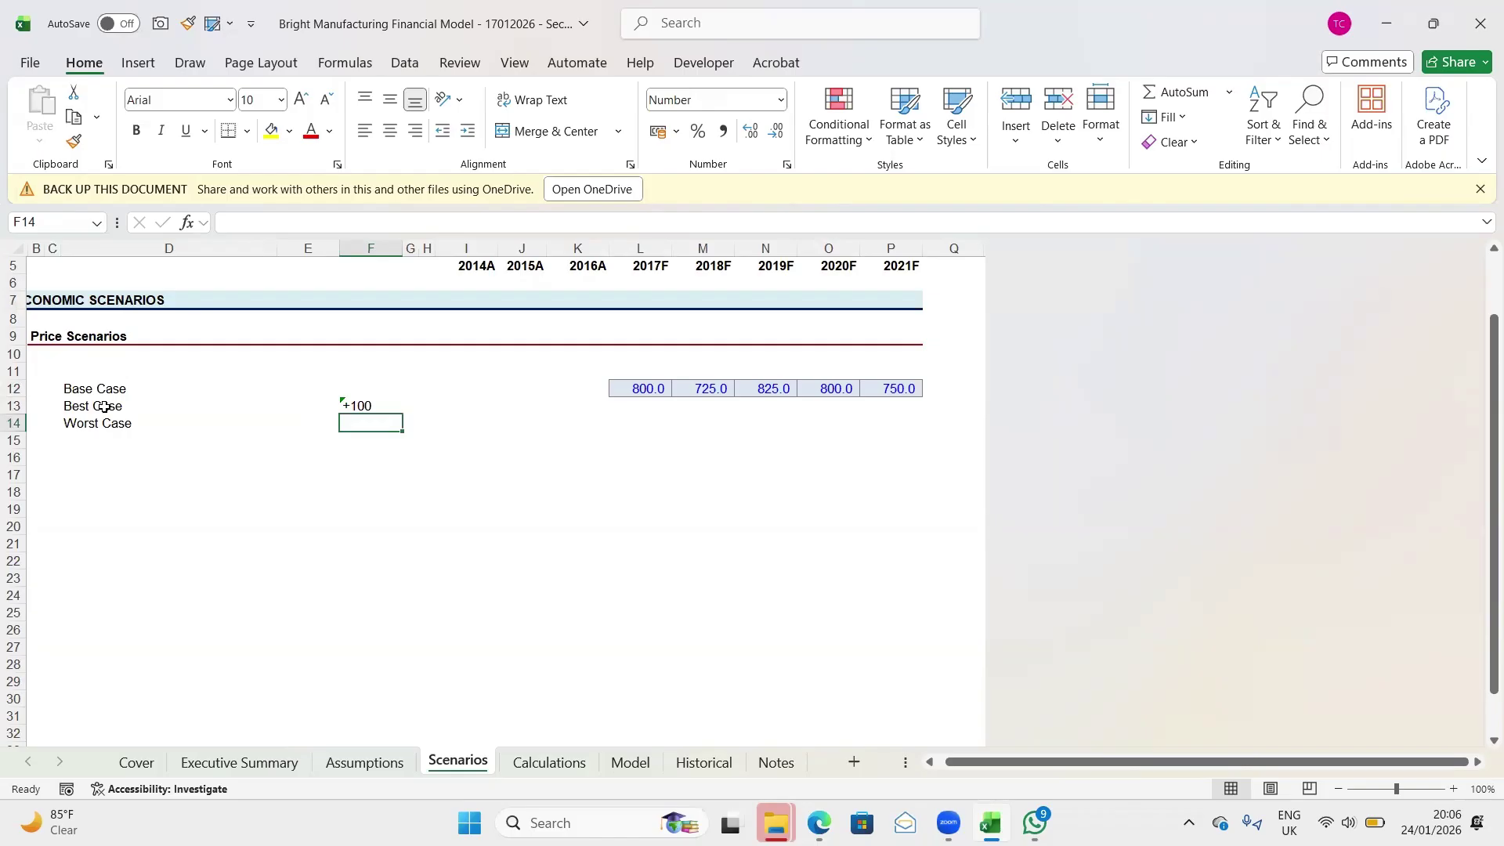
text(')
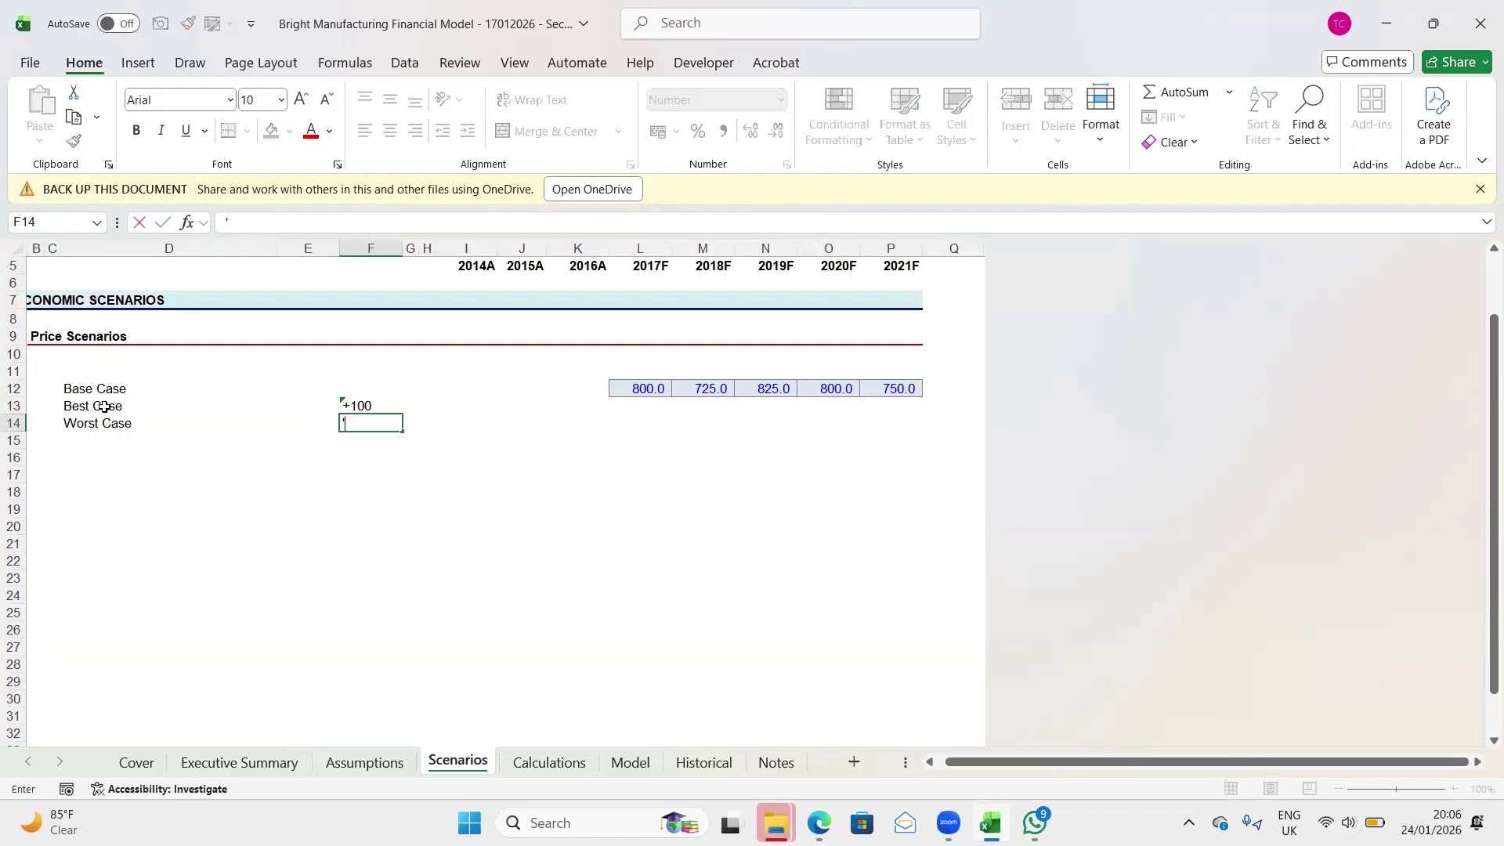
text(-100)
key(Return)
Enter the 2017F Best Case price in L13 as the Base Case price plus 100, =L12+100
key(Up)
key(Up)
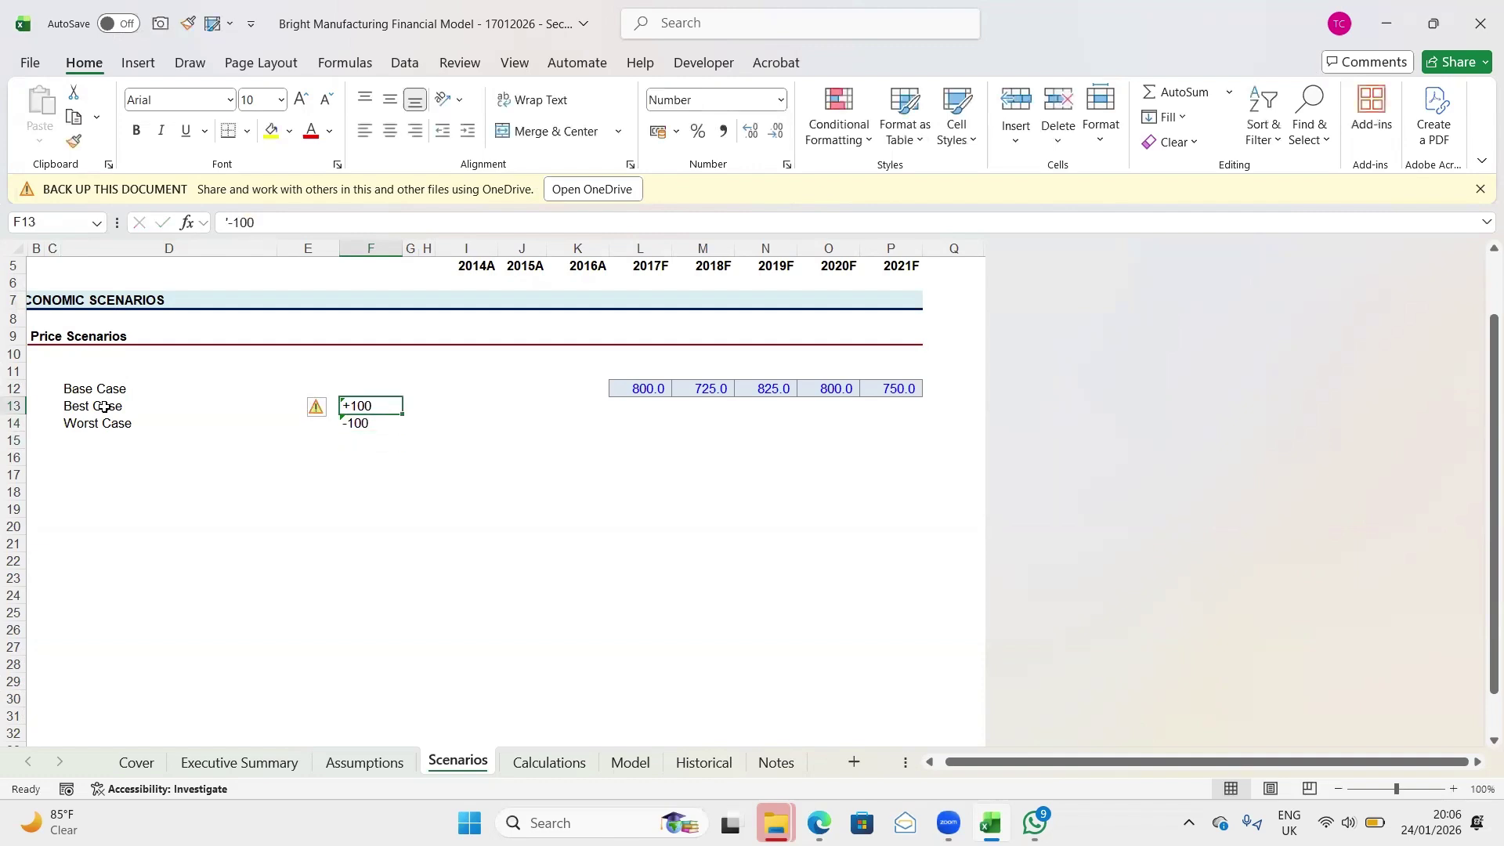
key(Right)
key(Right)
key(Right)
key(Right)
key(Right)
key(Right)
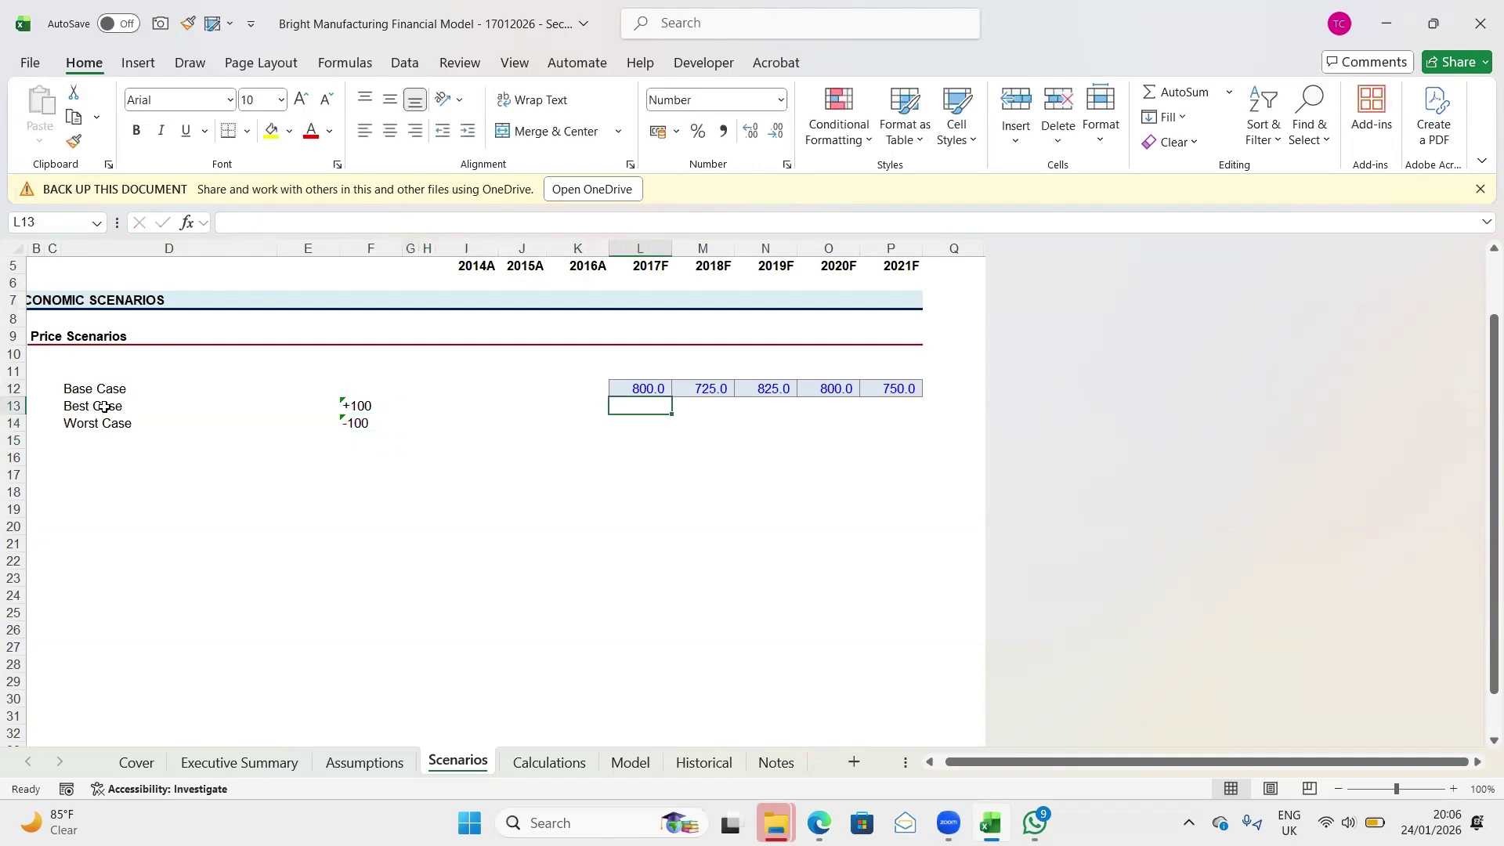
text(=)
key(Up)
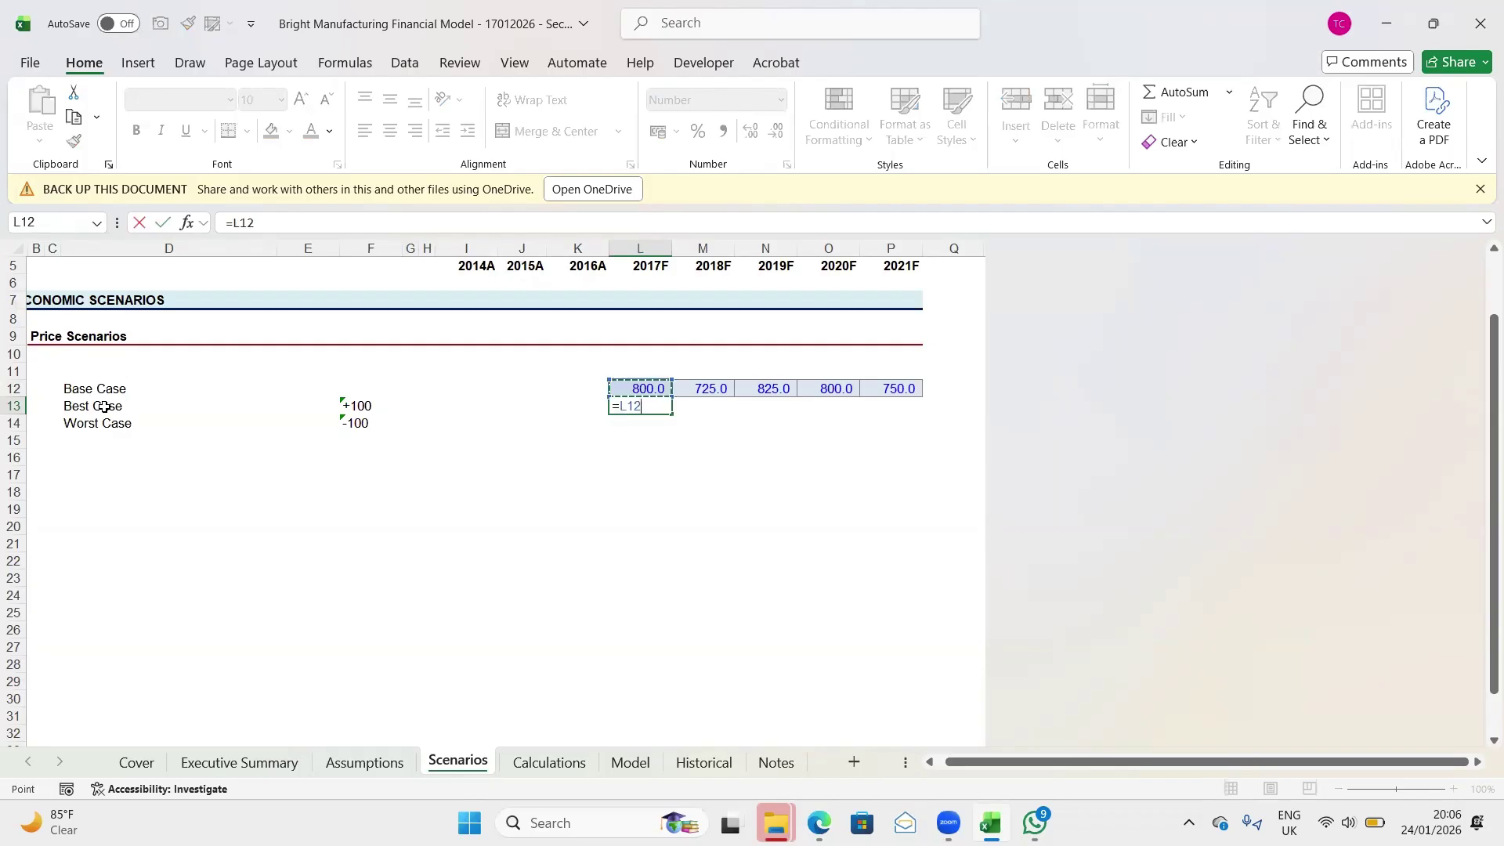
text(+100)
key(Return)
Fill the 2017F Best Case formula across the remaining forecast years through P13
key(Up)
key(shift+Right)
key(shift+Right)
key(shift+Right)
key(shift+Right)
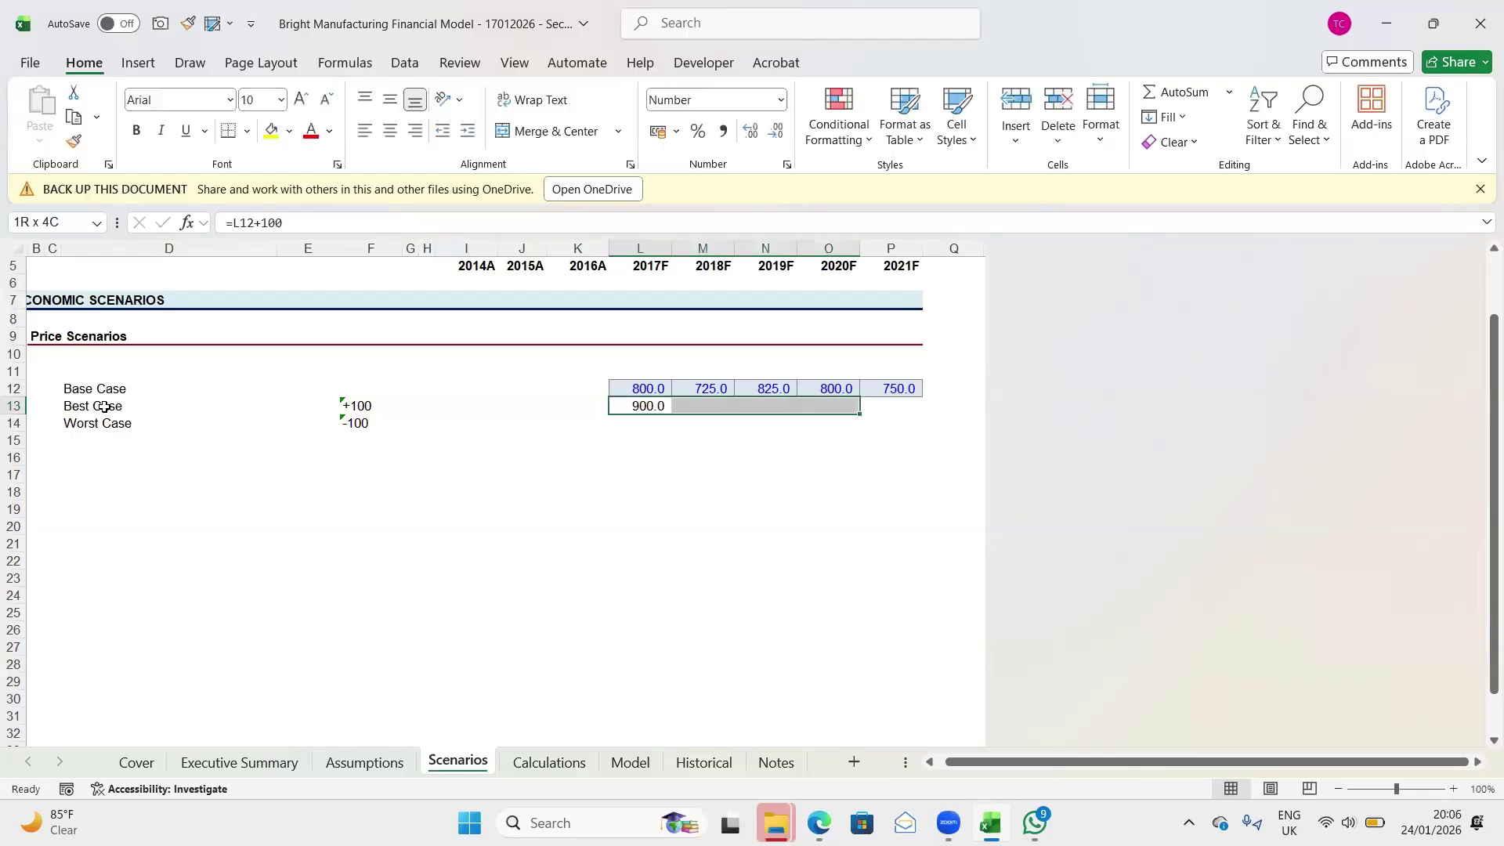
key(ctrl+r)
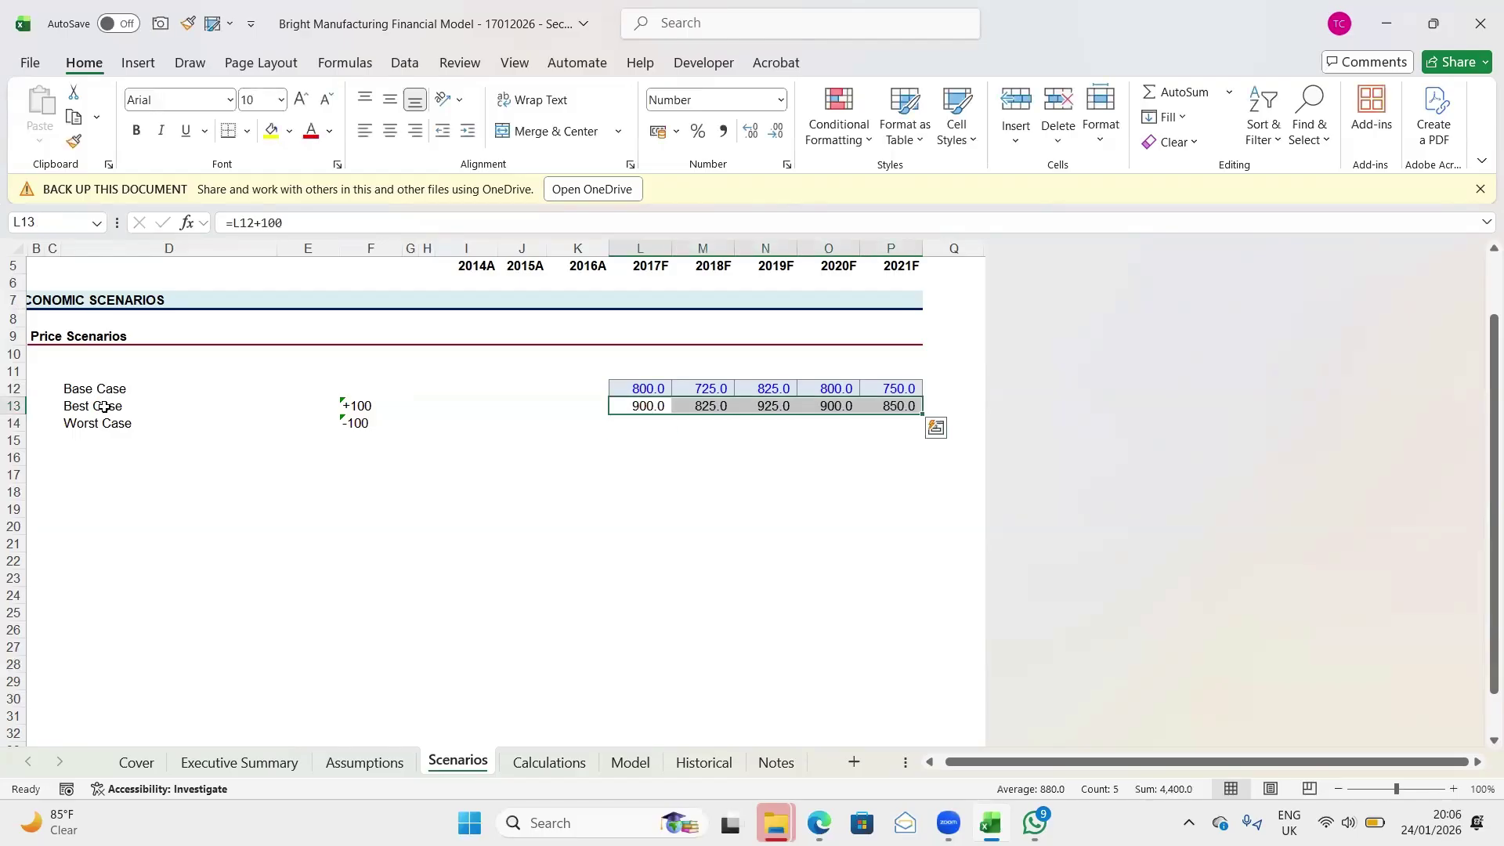
Enter the 2017F Worst Case price in L14 as the Base Case price minus 100, =L12-100
key(Down)
text(=)
key(Up)
key(Up)
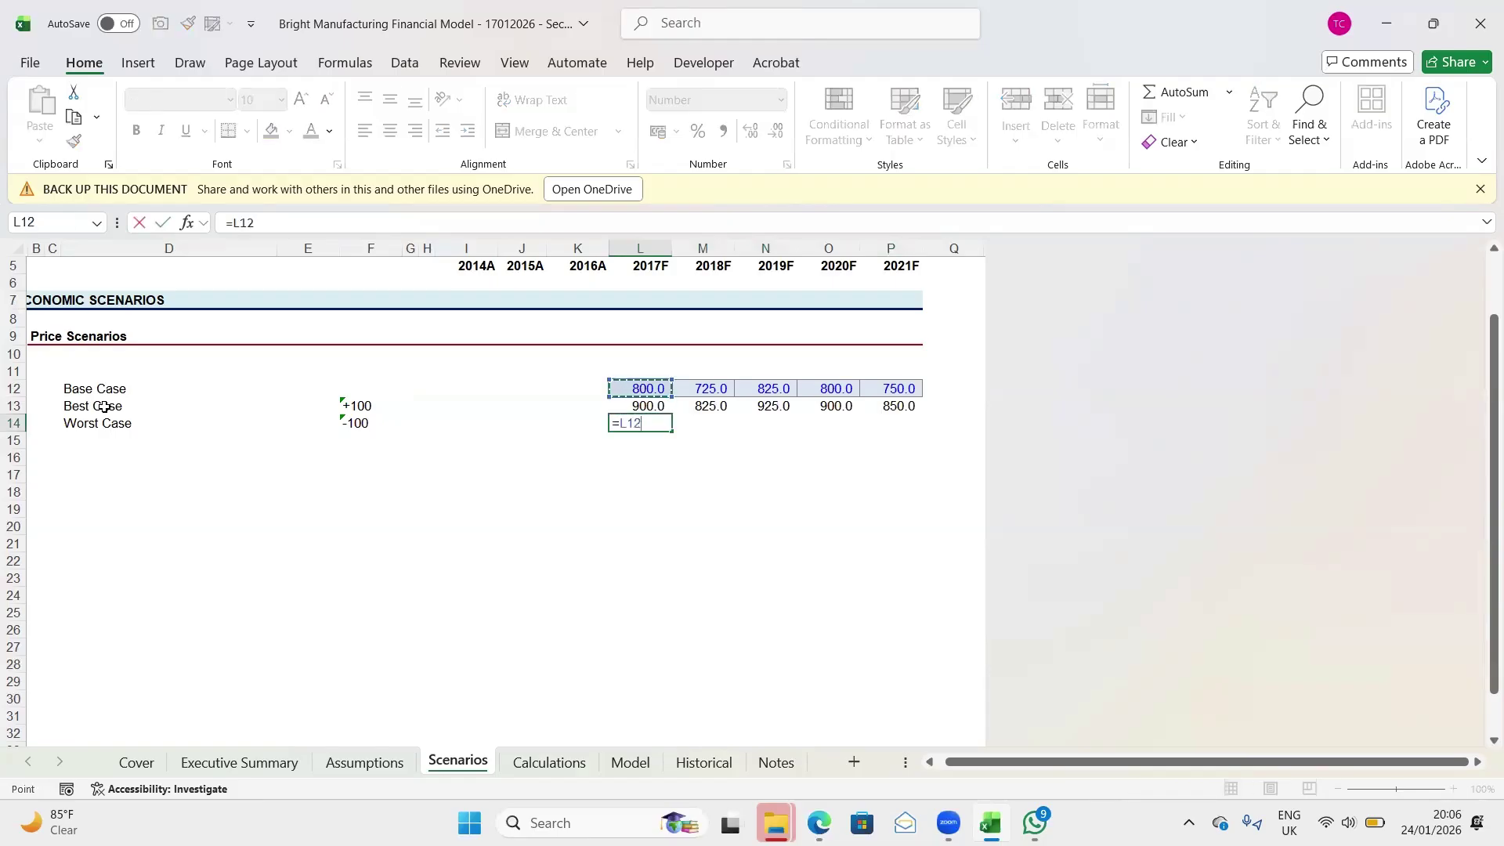
text(-100)
key(Tab)
Fill the 2017F Worst Case formula across the remaining forecast years through P14
key(Left)
key(shift+Right)
key(shift+Right)
key(shift+Right)
key(shift+Right)
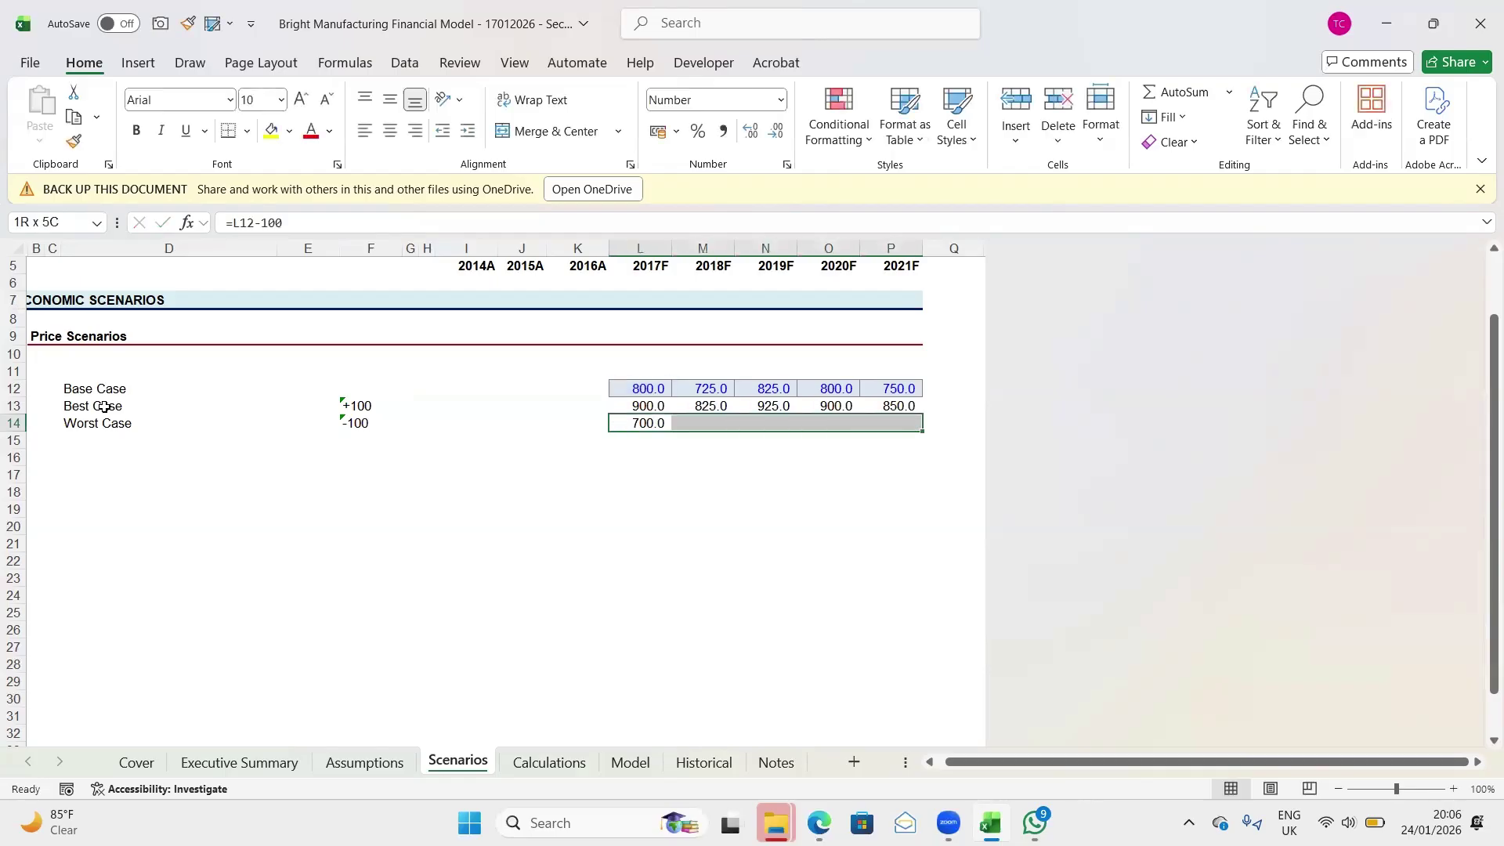
key(ctrl+r)
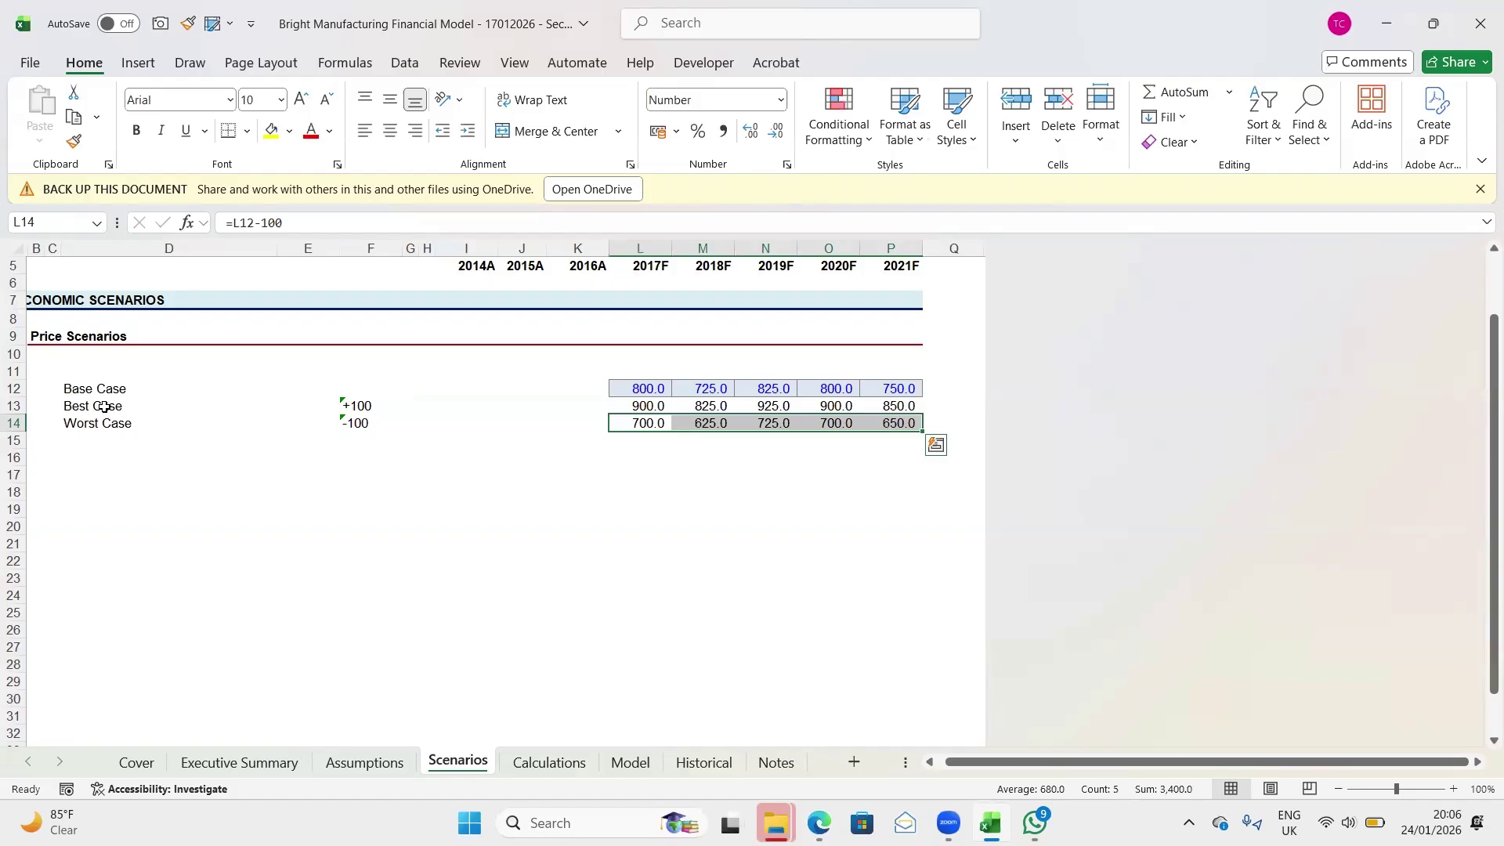
Add an outside border around the three scenarios' forecast prices in L12:P14
key(shift+Left)
key(shift+Left)
key(shift+Left)
key(shift+Left)
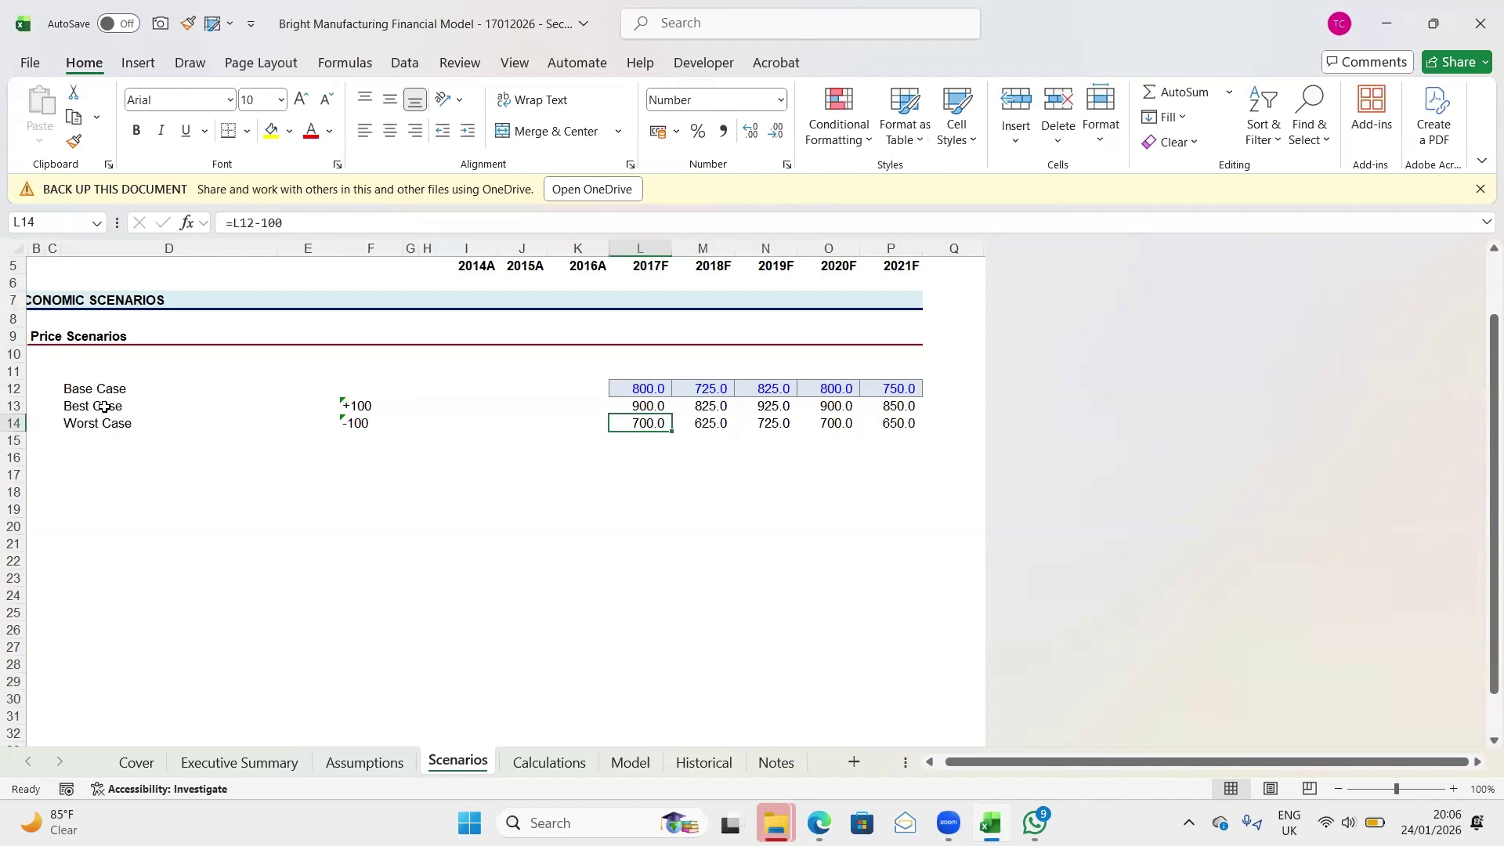
key(Up)
key(Up)
key(shift+Down)
key(shift+Down)
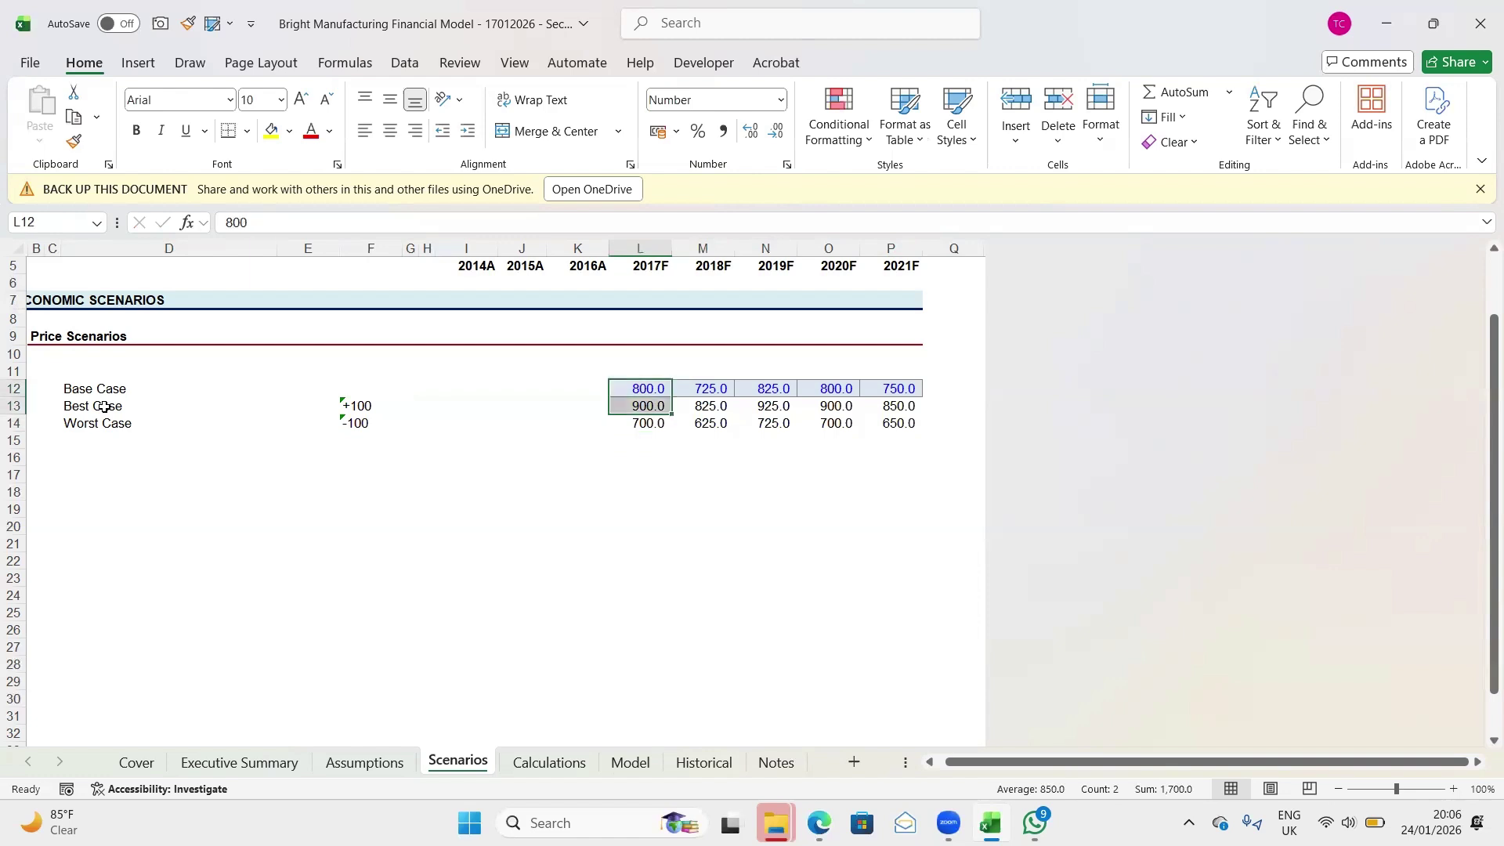
key(shift+Right)
key(shift+Right)
key(shift+Right)
key(shift+Right)
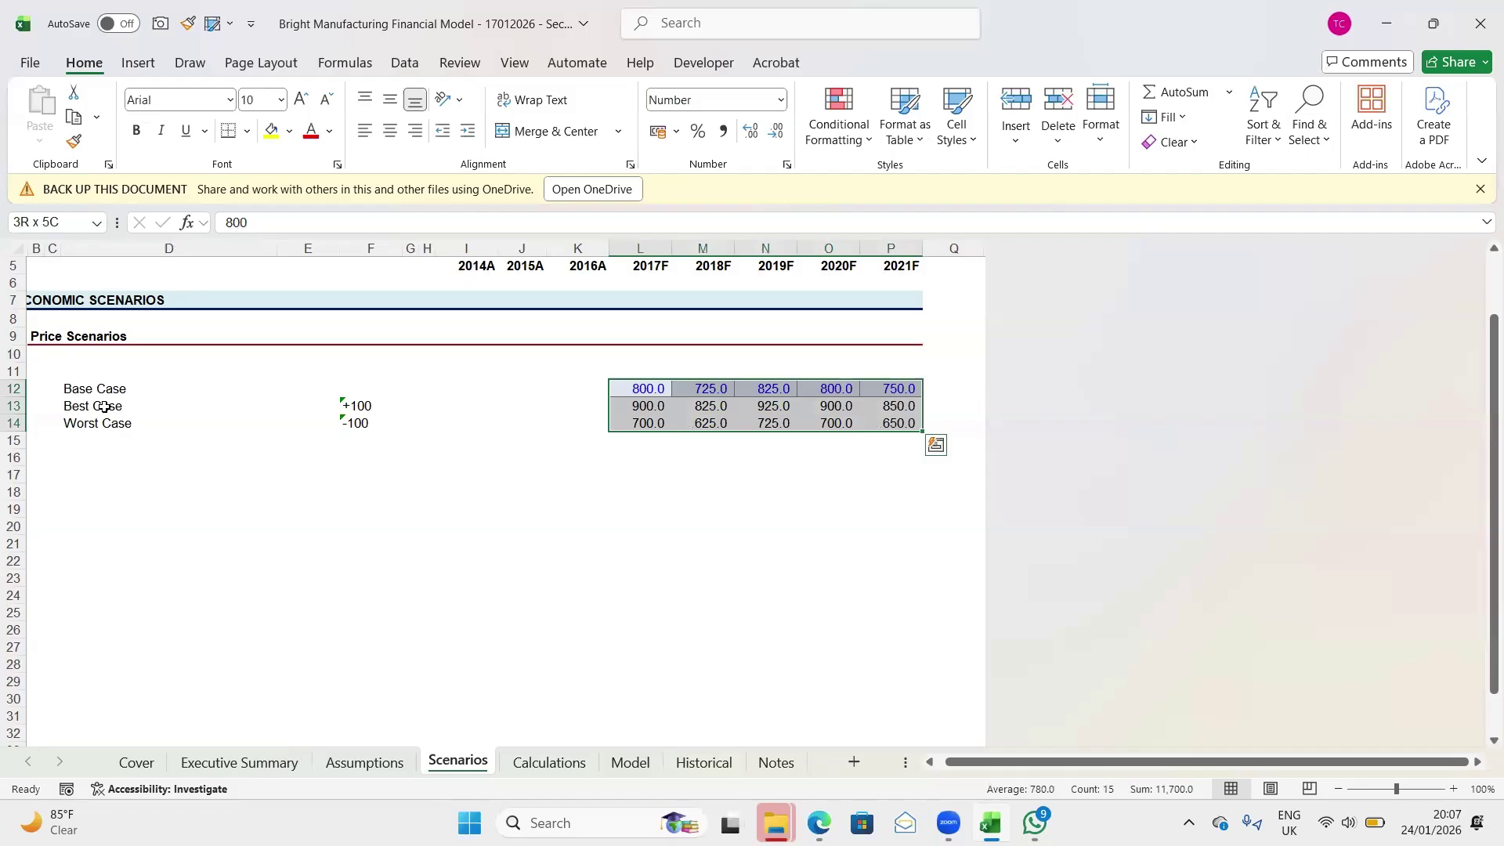
key(Down)
key(Down)
key(Down)
key(Down)
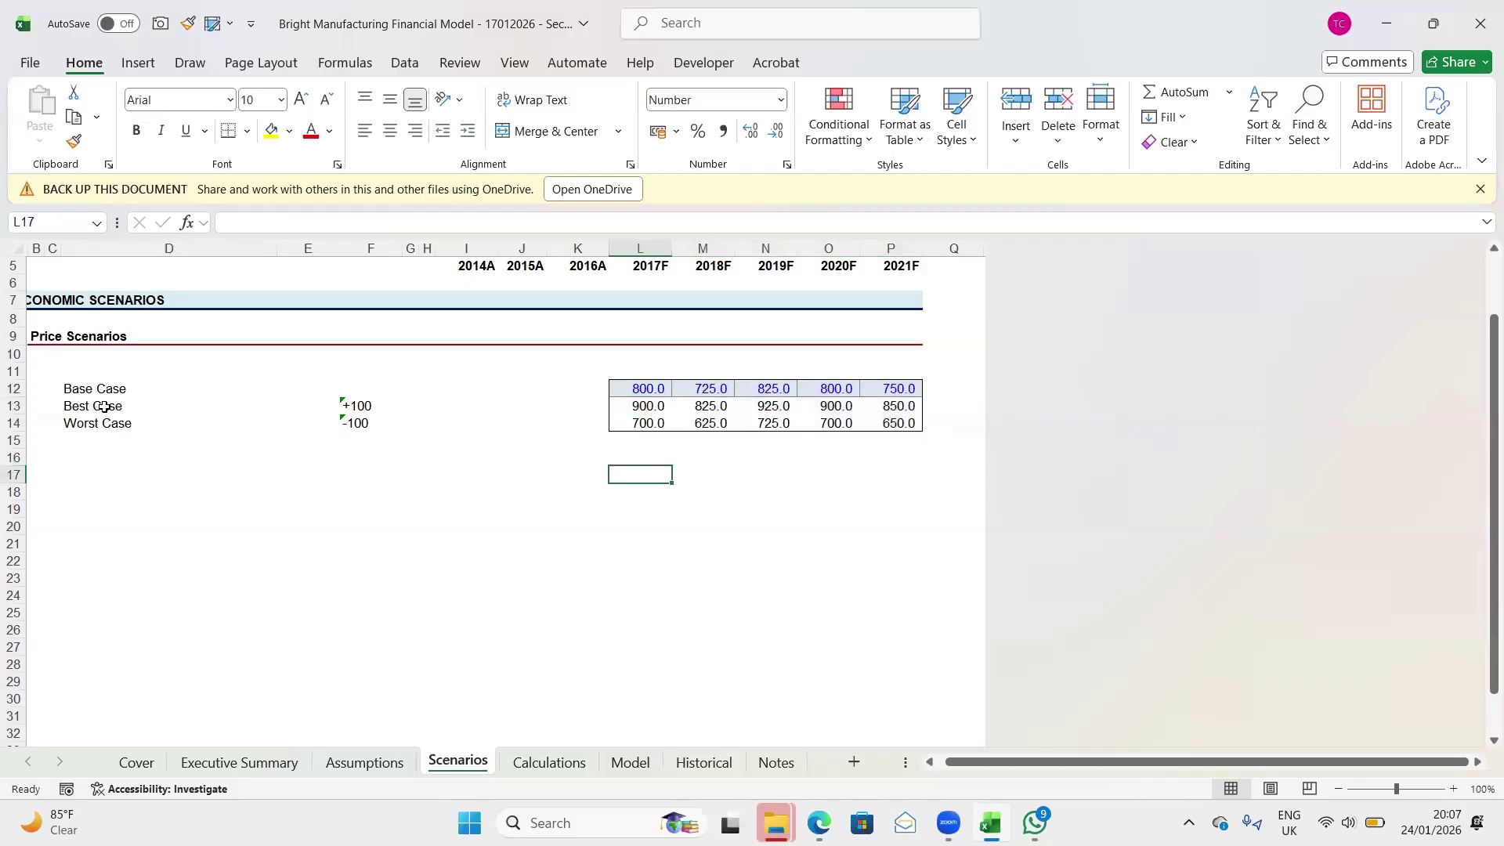
key(Up)
key(Up)
key(Up)
key(Up)
key(Down)
key(Down)
key(Down)
key(Down)
key(Left)
key(Left)
key(Left)
key(Left)
key(Left)
key(Left)
key(Left)
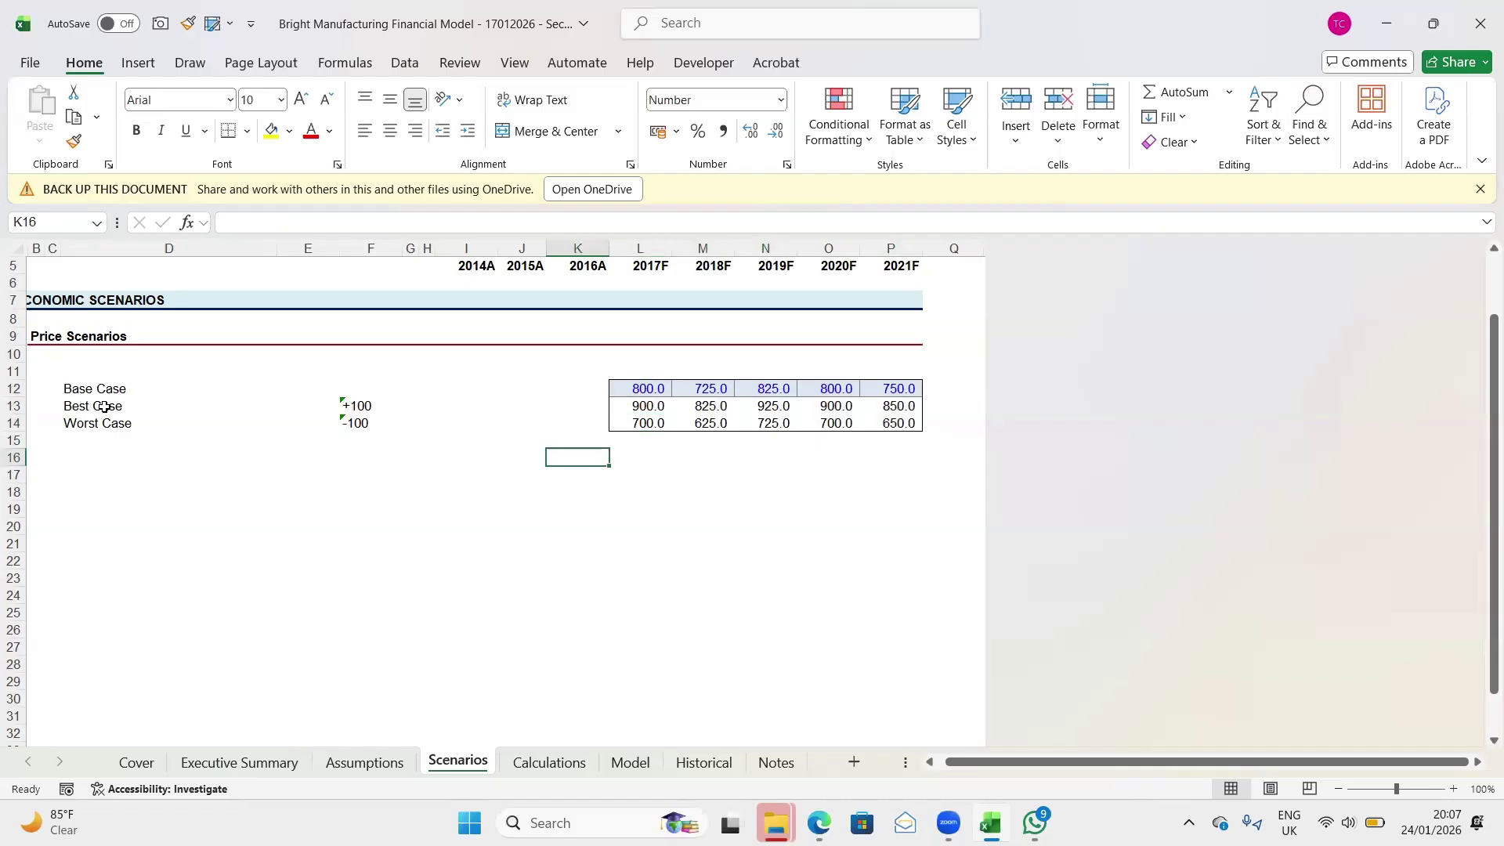
key(Left)
key(Left)
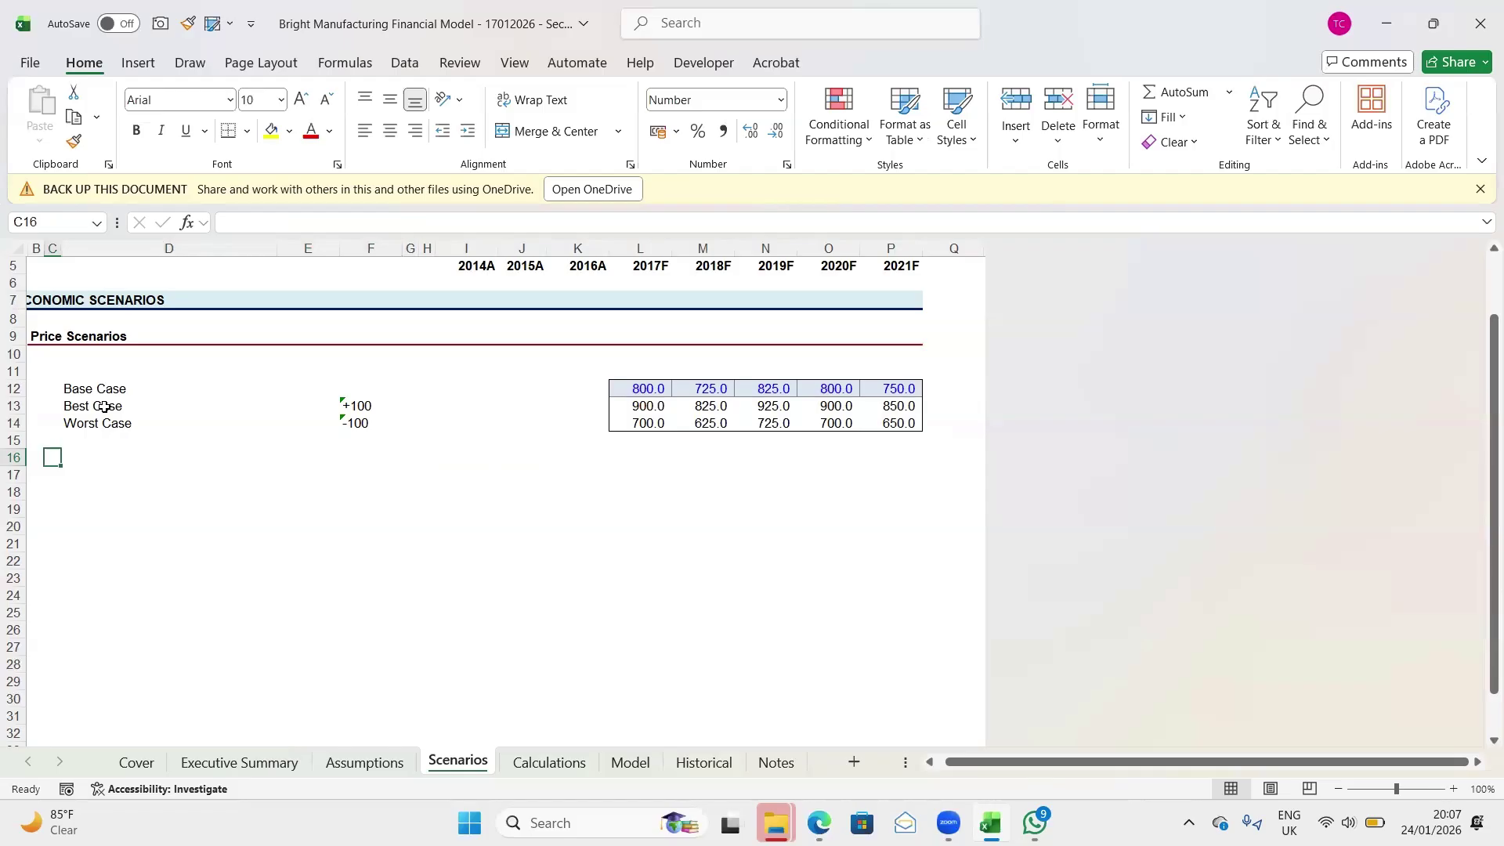
key(Right)
key(Up)
key(Up)
key(Up)
key(Up)
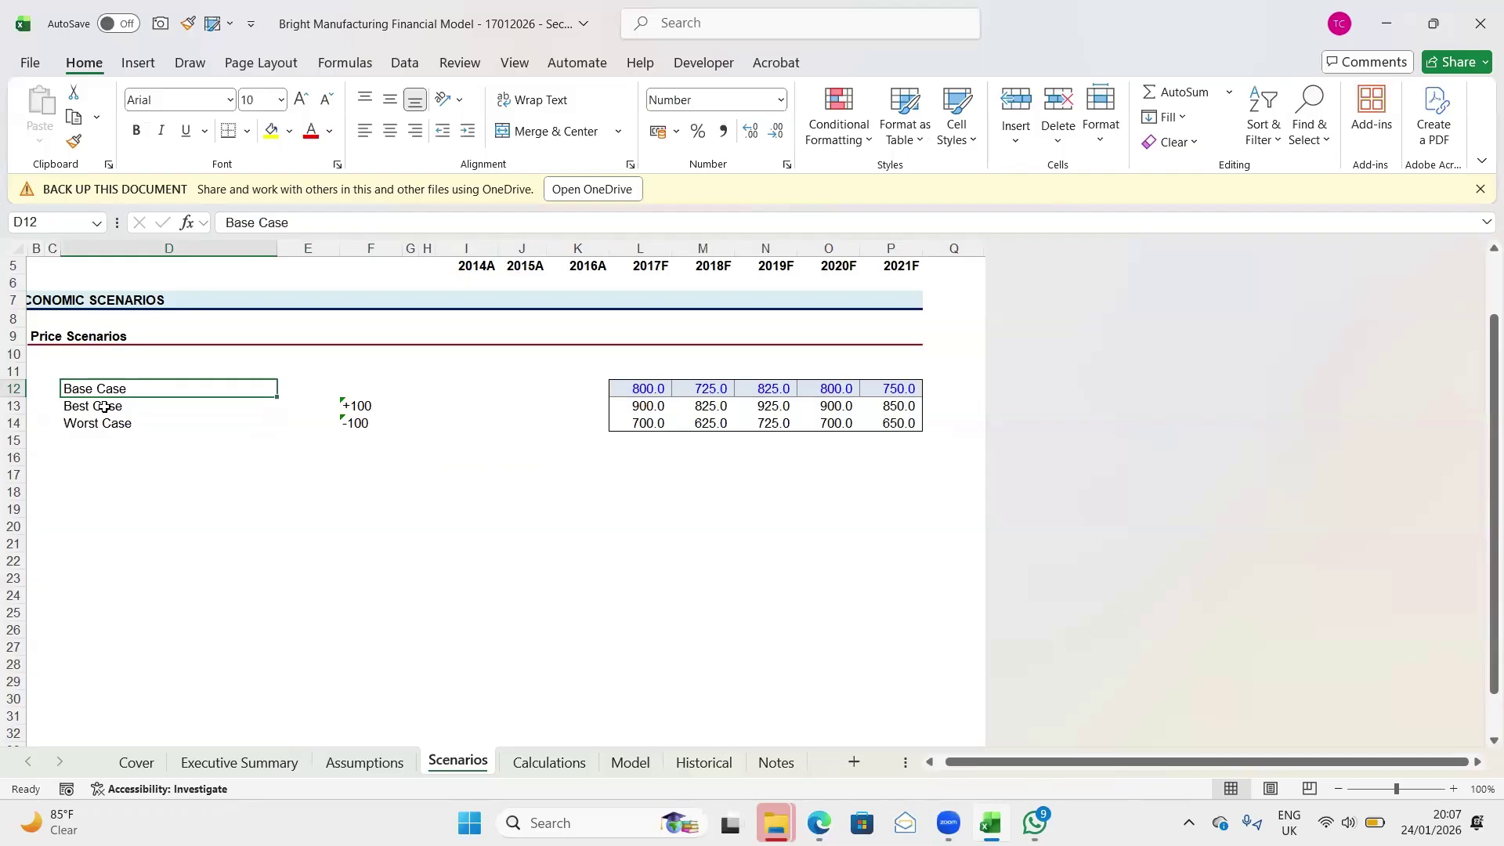
key(Down)
key(Up)
key(Up)
key(Down)
key(Up)
key(Down)
key(Down)
key(Up)
key(Up)
Add an outside border around B5:D5 above the Economic Scenarios heading
scroll(105, 406, up, 2)
scroll(101, 399, left, 1)
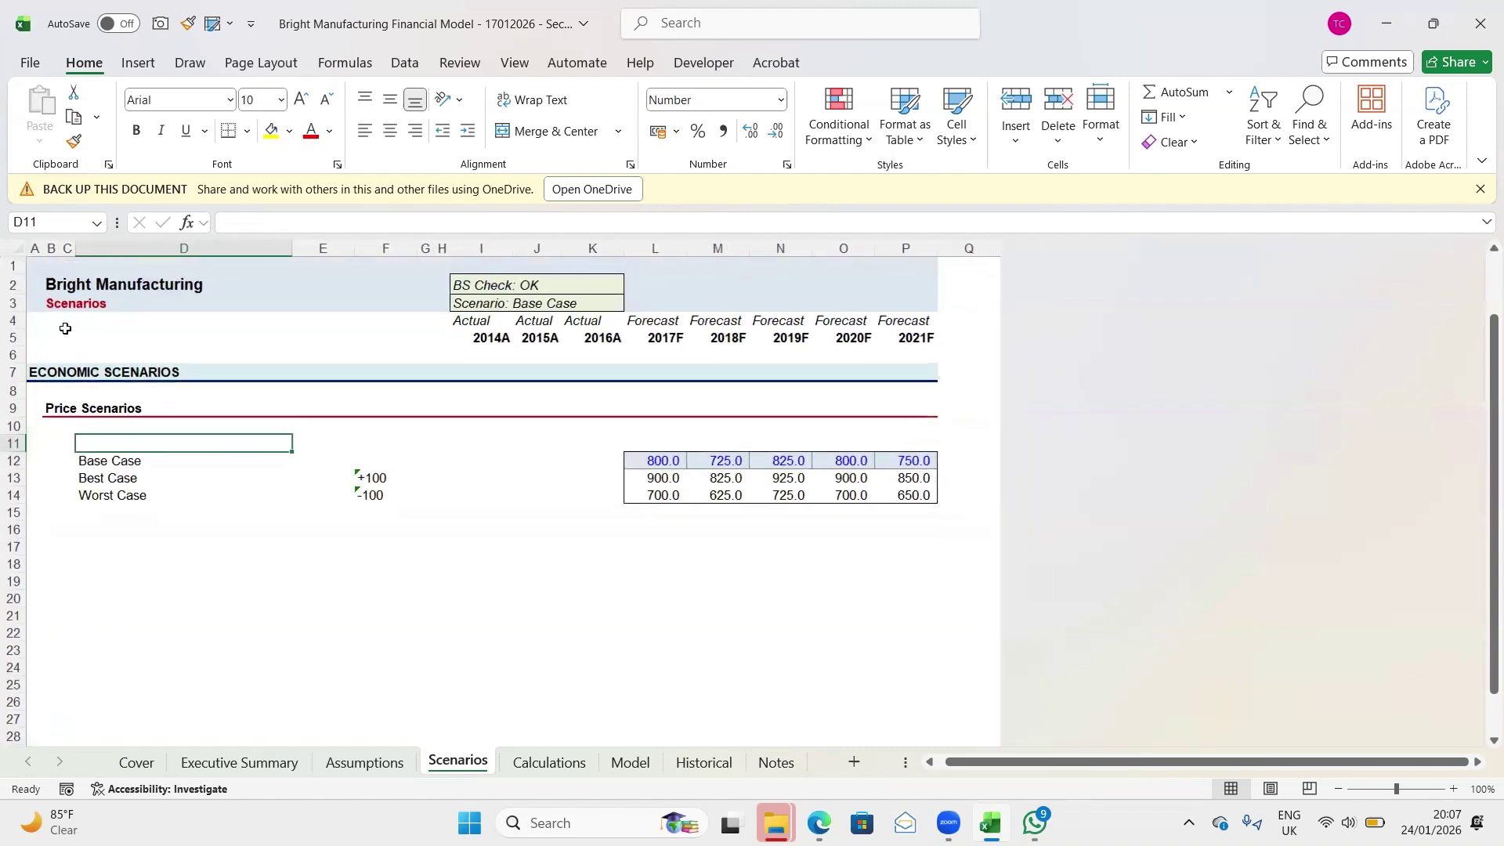
click(63, 339)
key(Left)
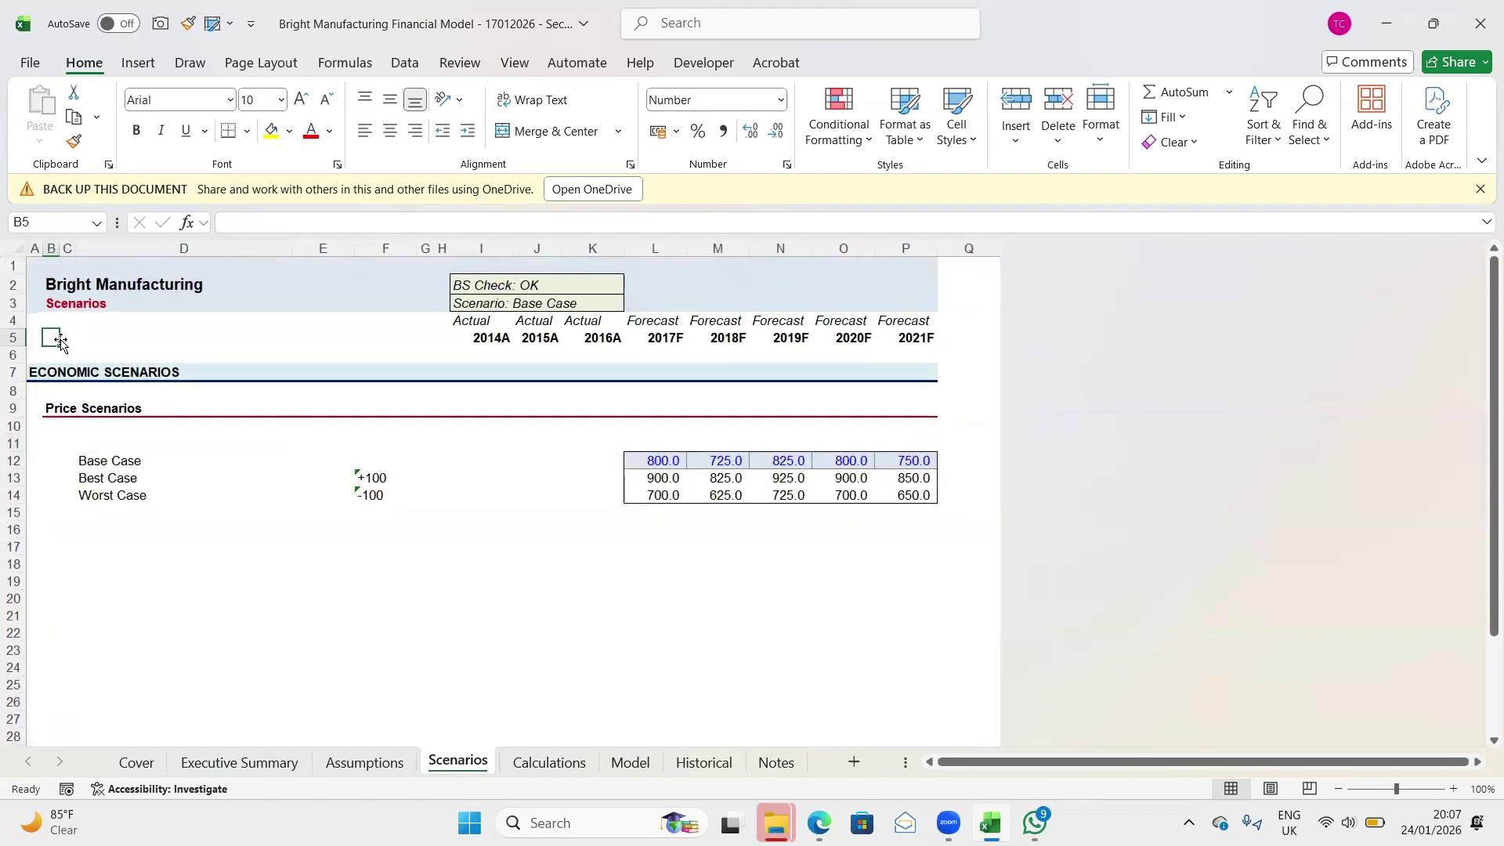
drag(57, 339, 61, 339)
key(shift+Right)
key(shift+Right)
key(shift+Left)
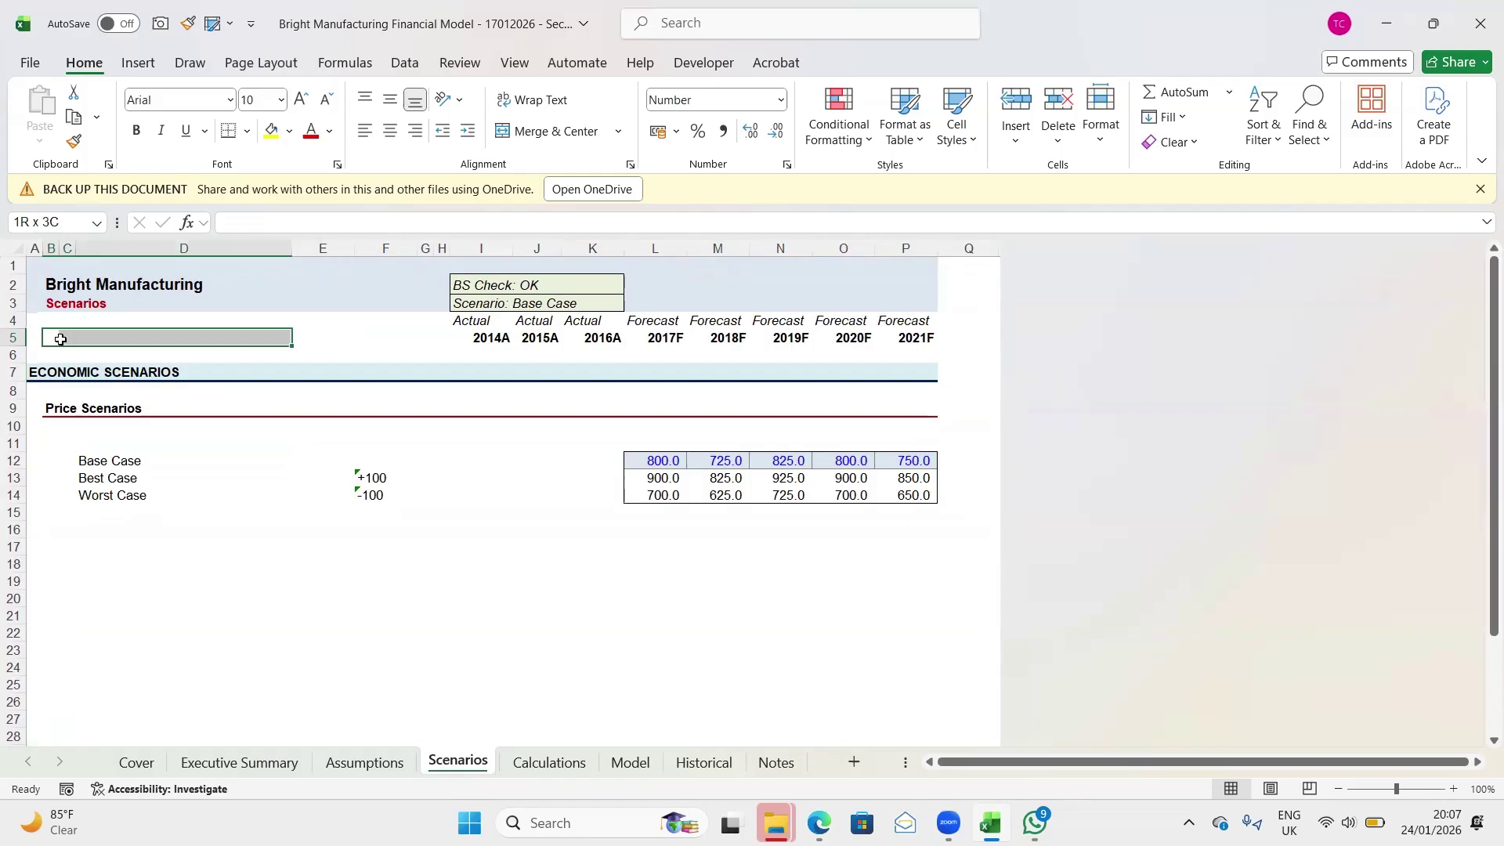
Enter the label "SCENARIO IN USE:" in B5
click(59, 339)
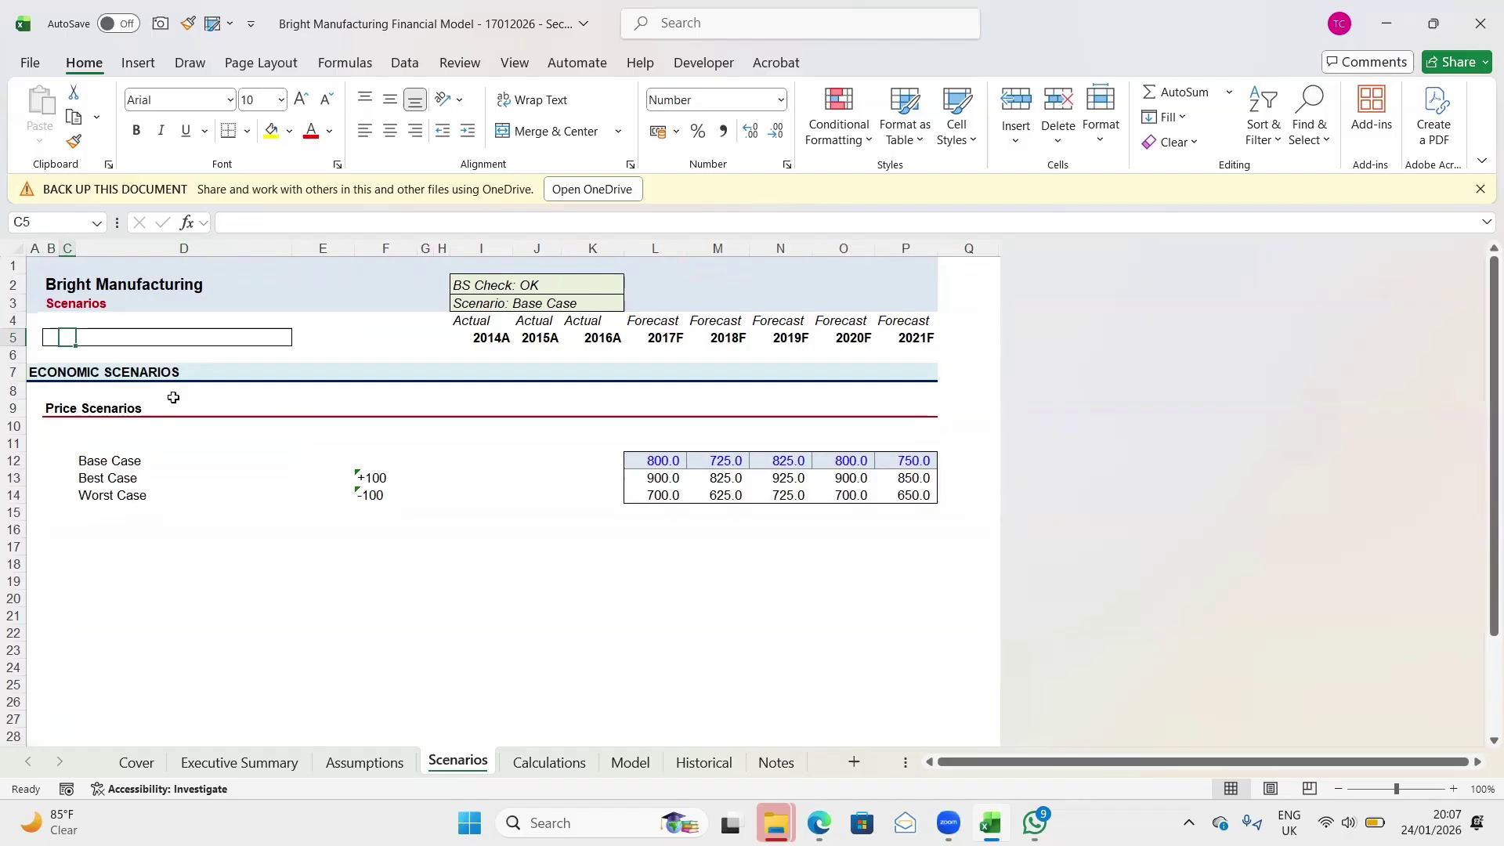
text(S)
key(Caps_Lock)
text(CENA)
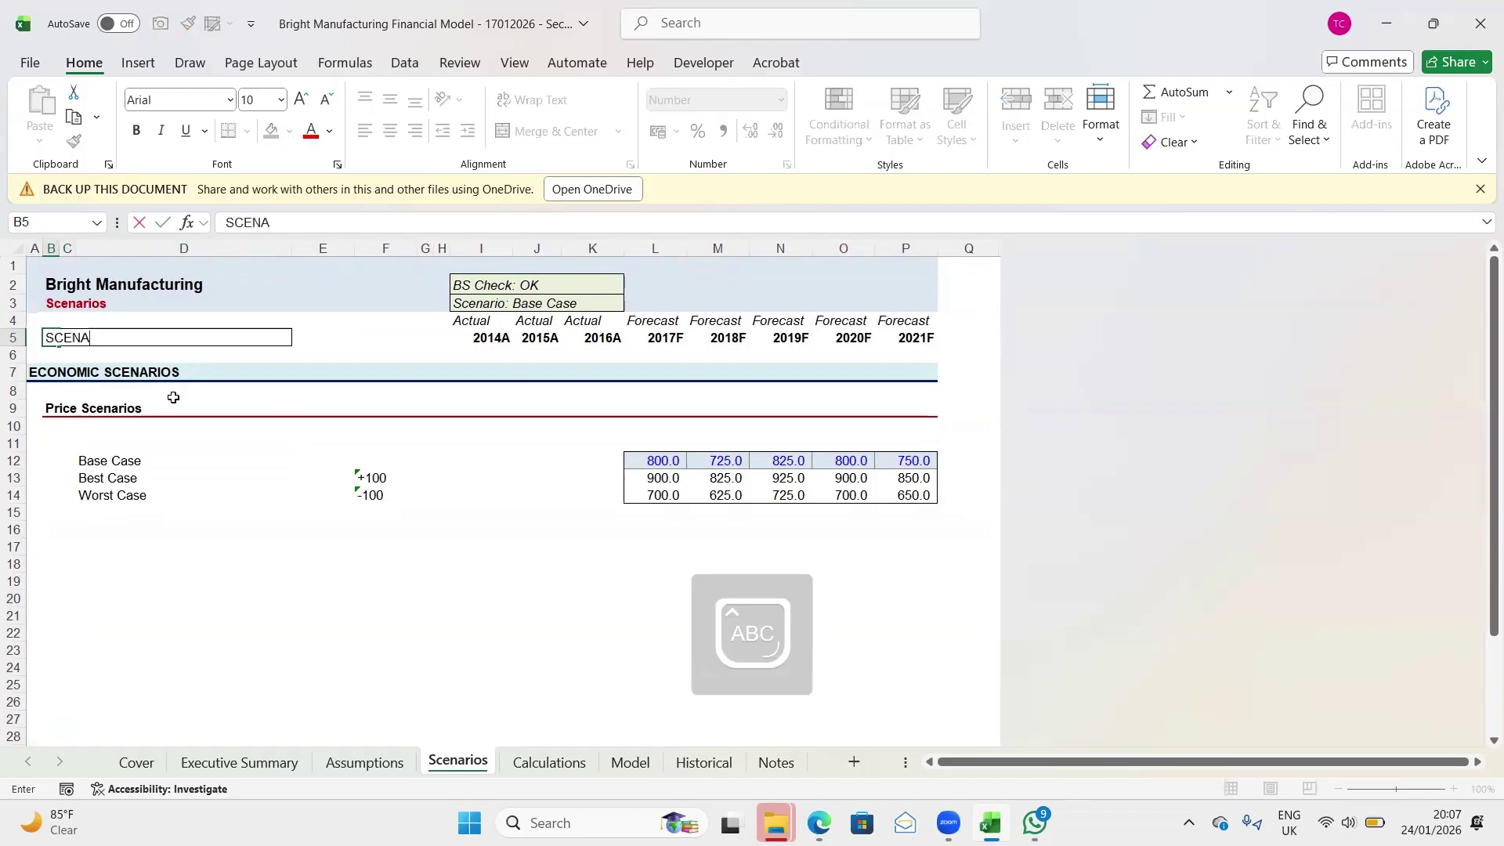
text(RIO IN USE)
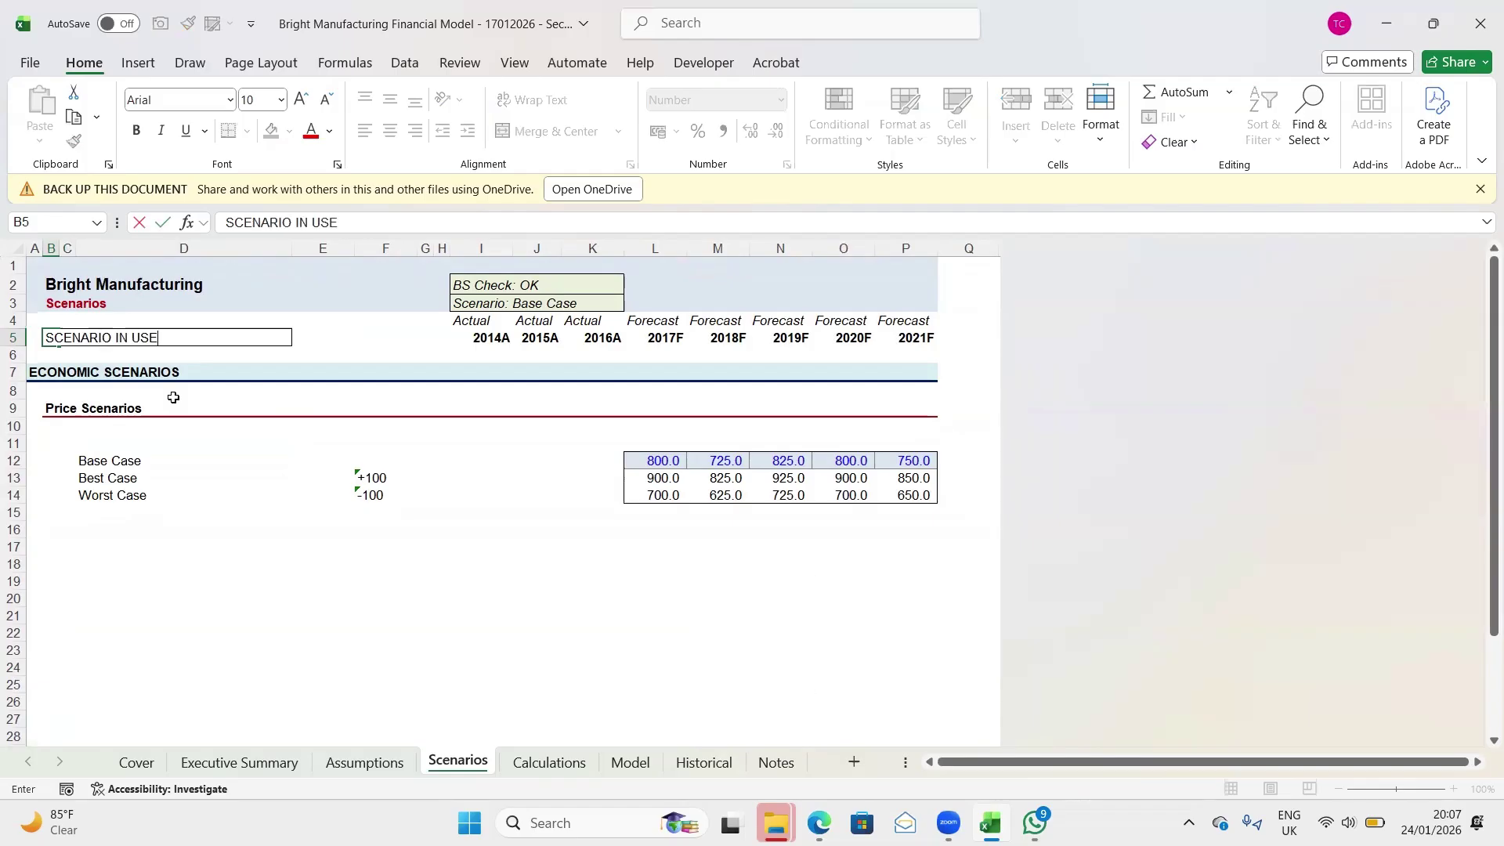
text(:)
click(337, 338)
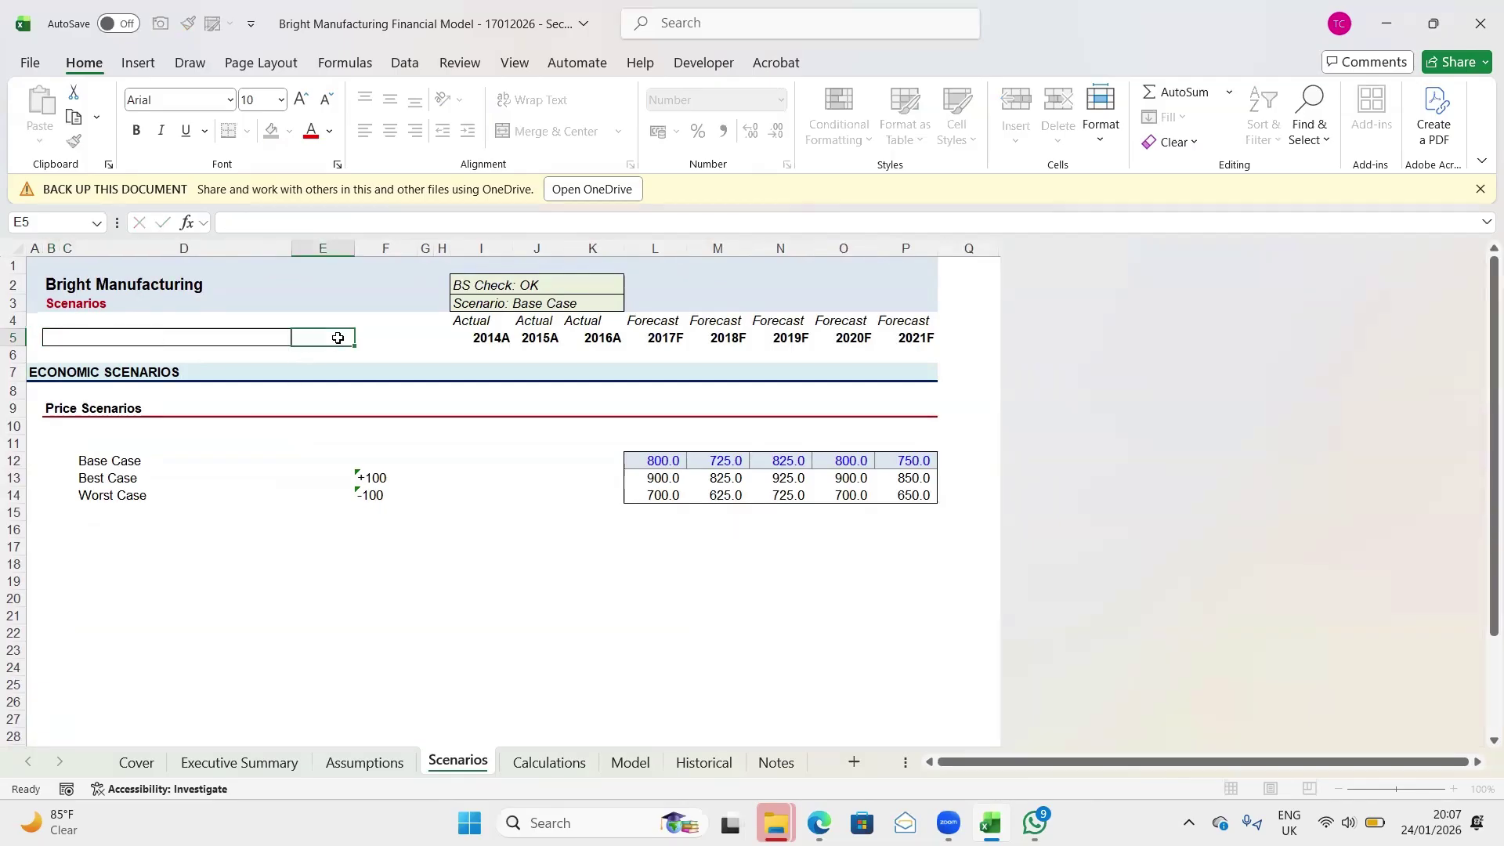
click(216, 339)
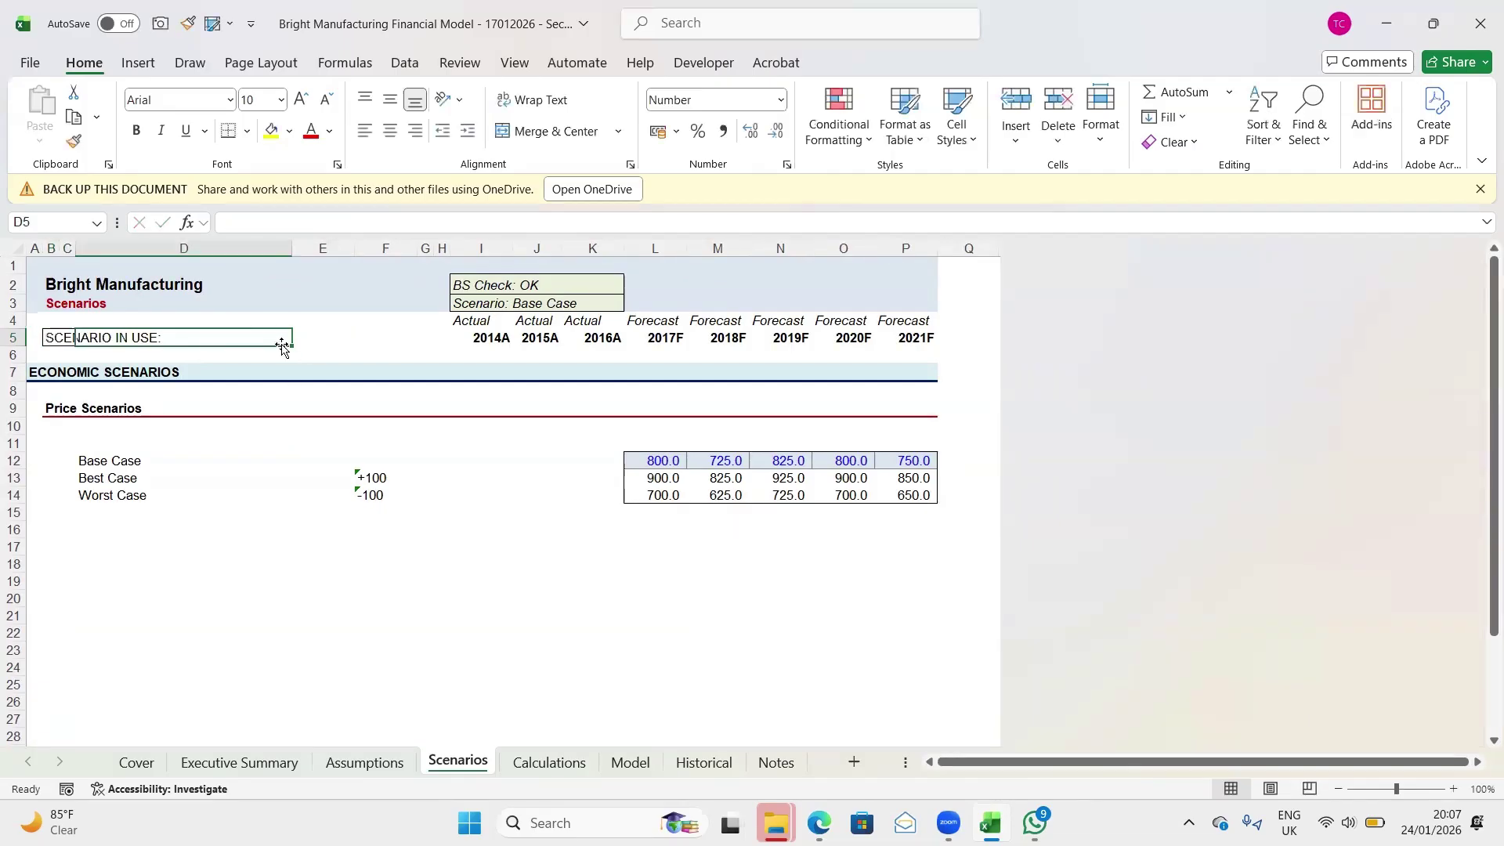
click(62, 337)
Set the scenario number in E5, beside the SCENARIO IN USE label, to 1
key(Right)
key(Right)
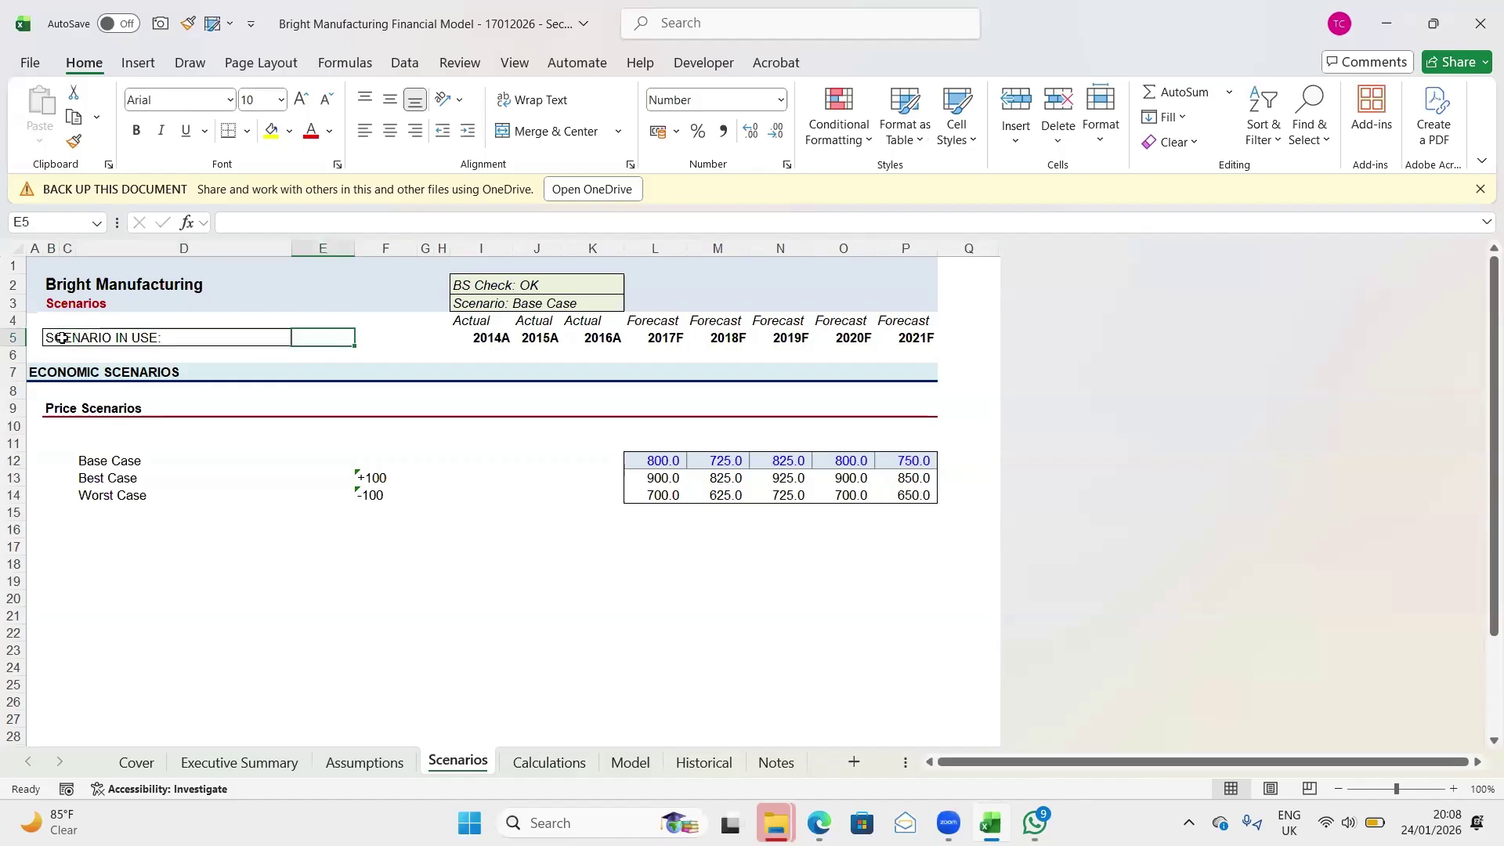
key(Left)
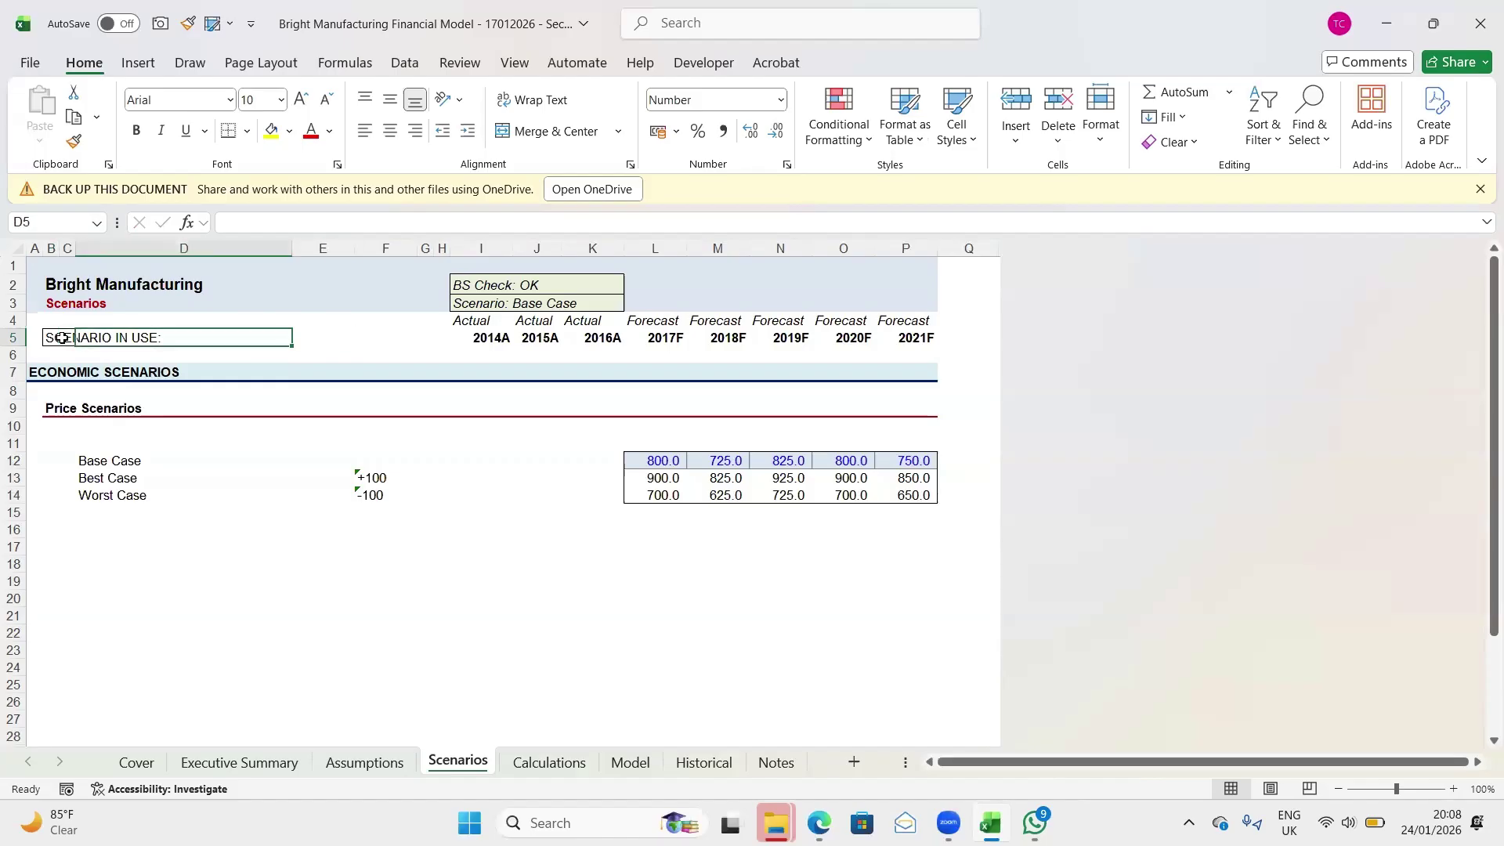
key(Right)
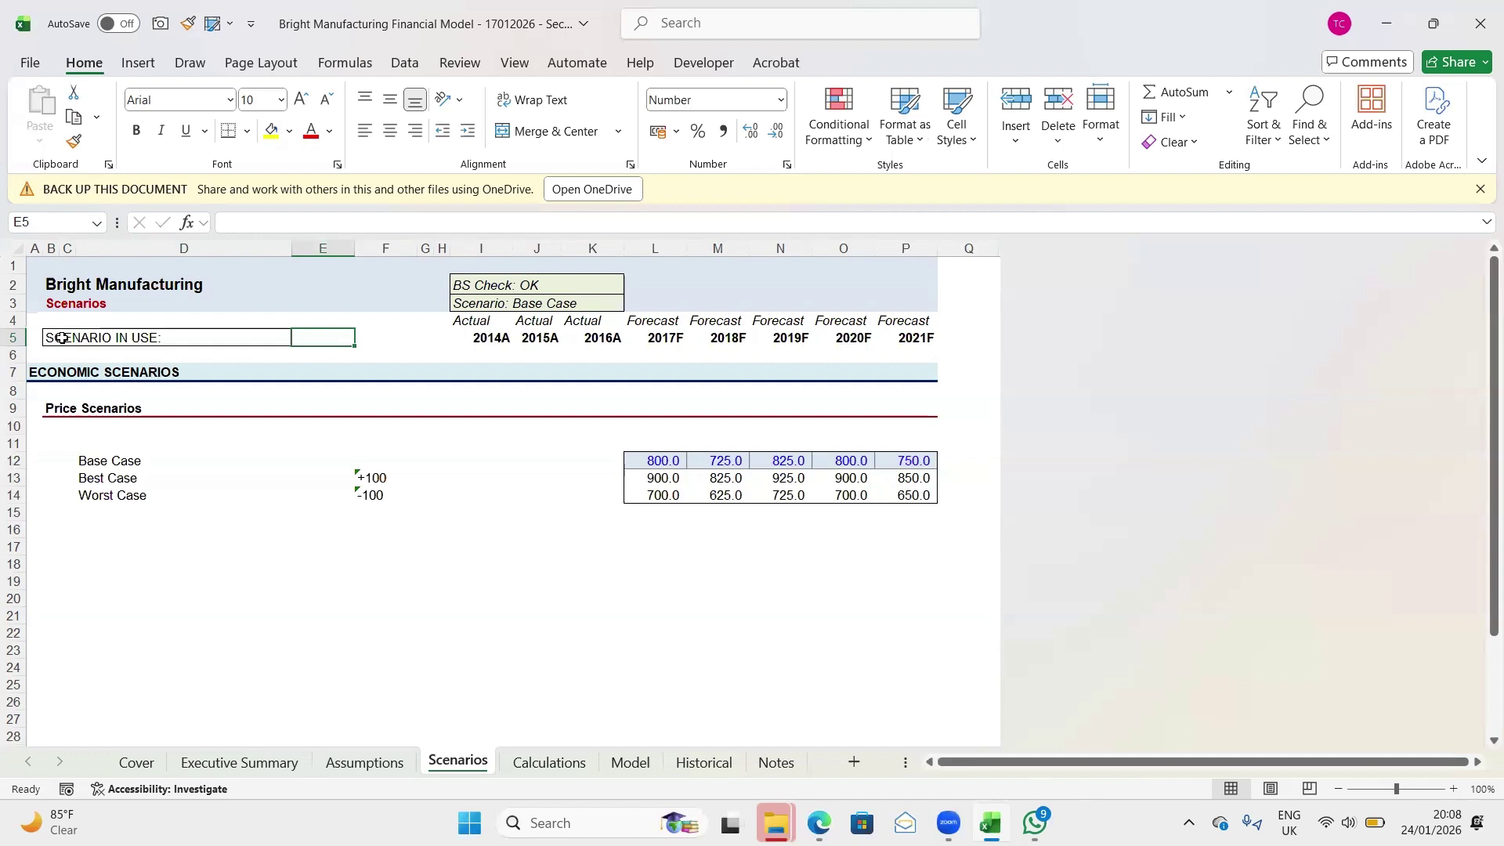
key(Left)
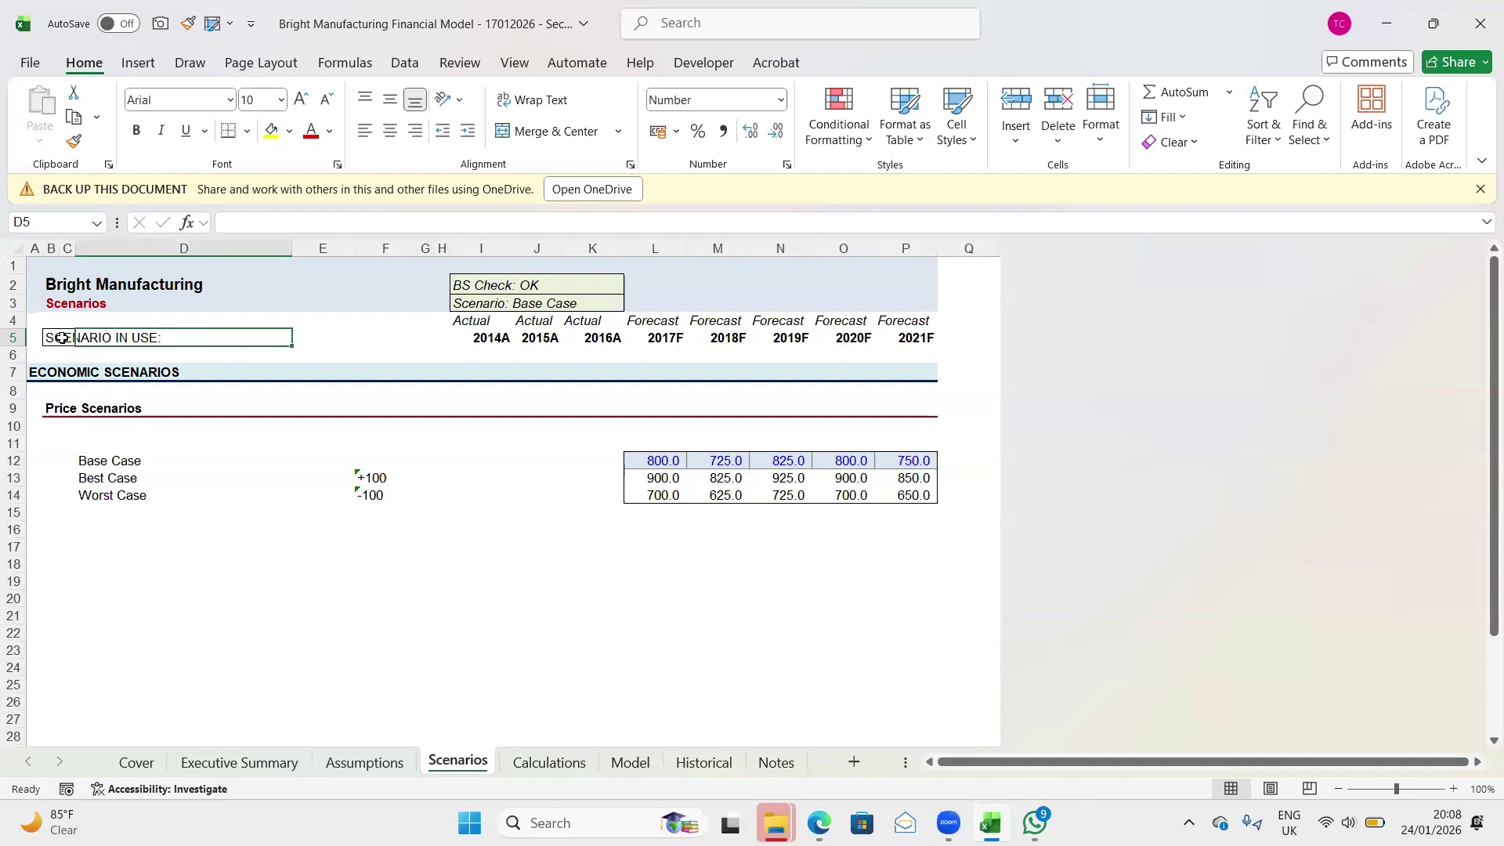
key(Right)
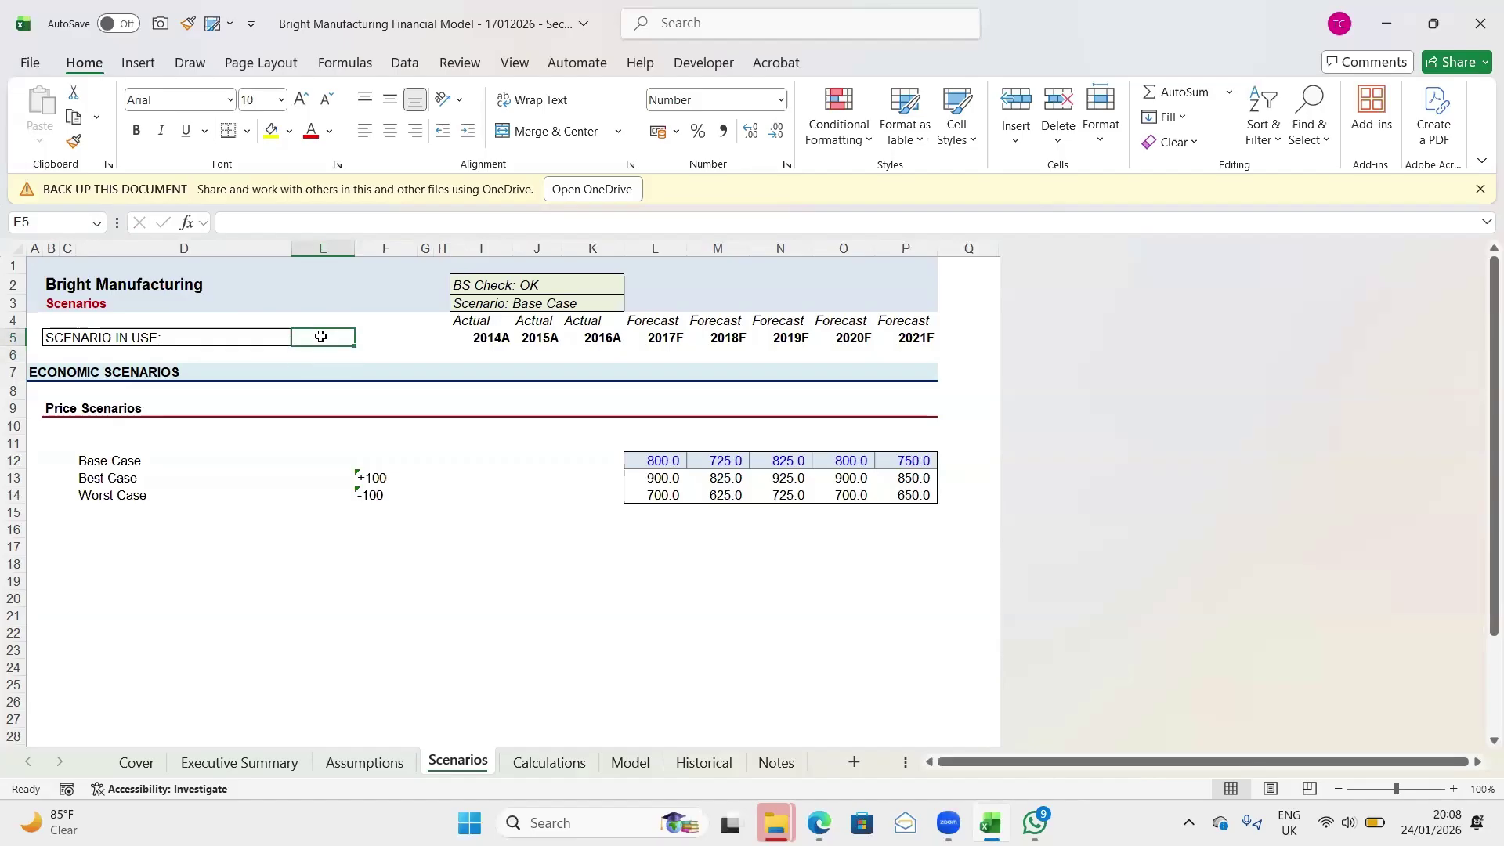
text(1)
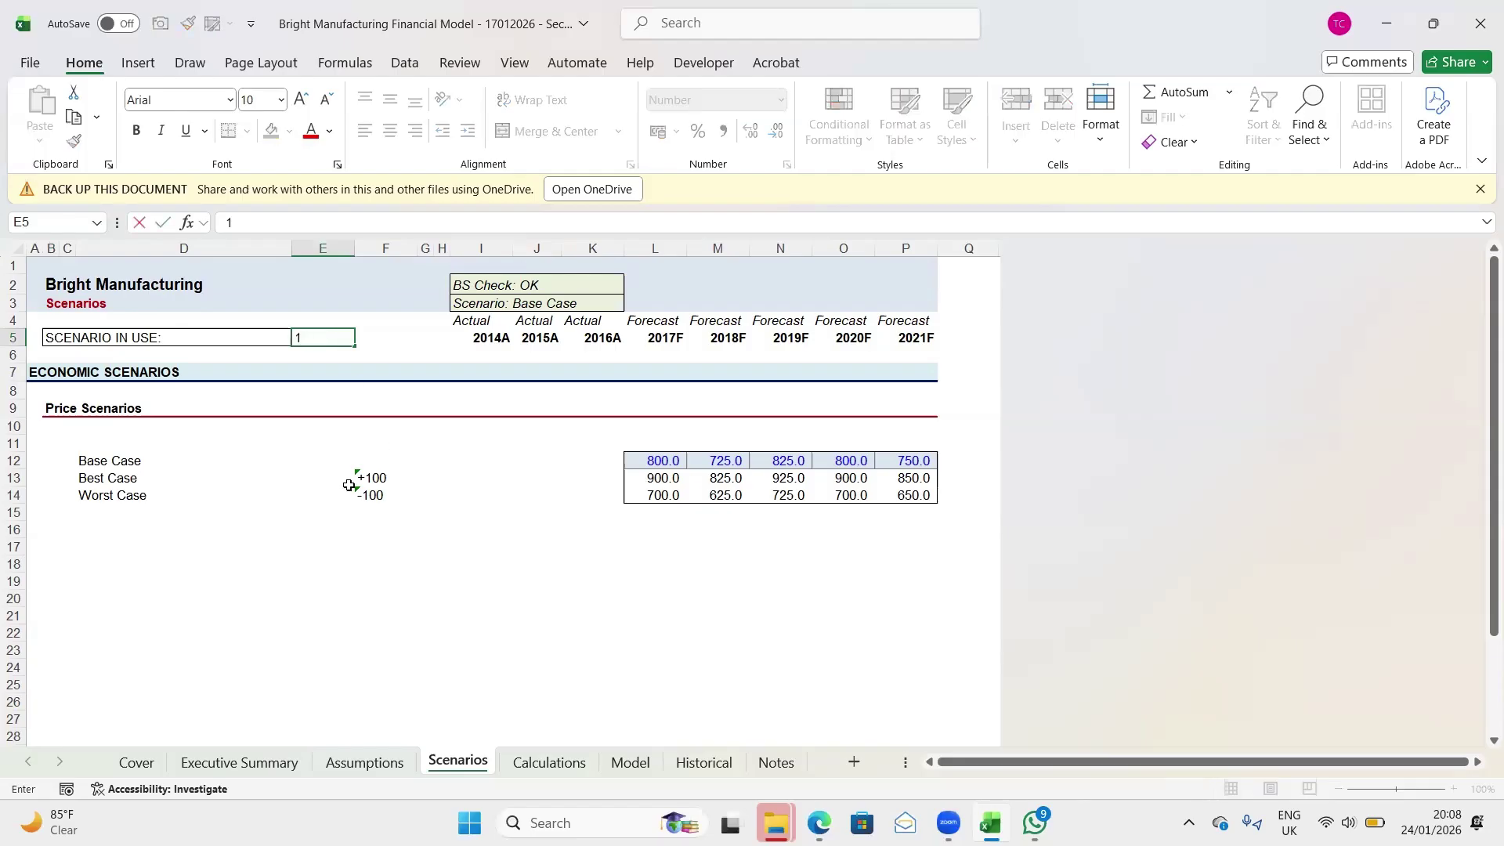
key(ctrl+Return)
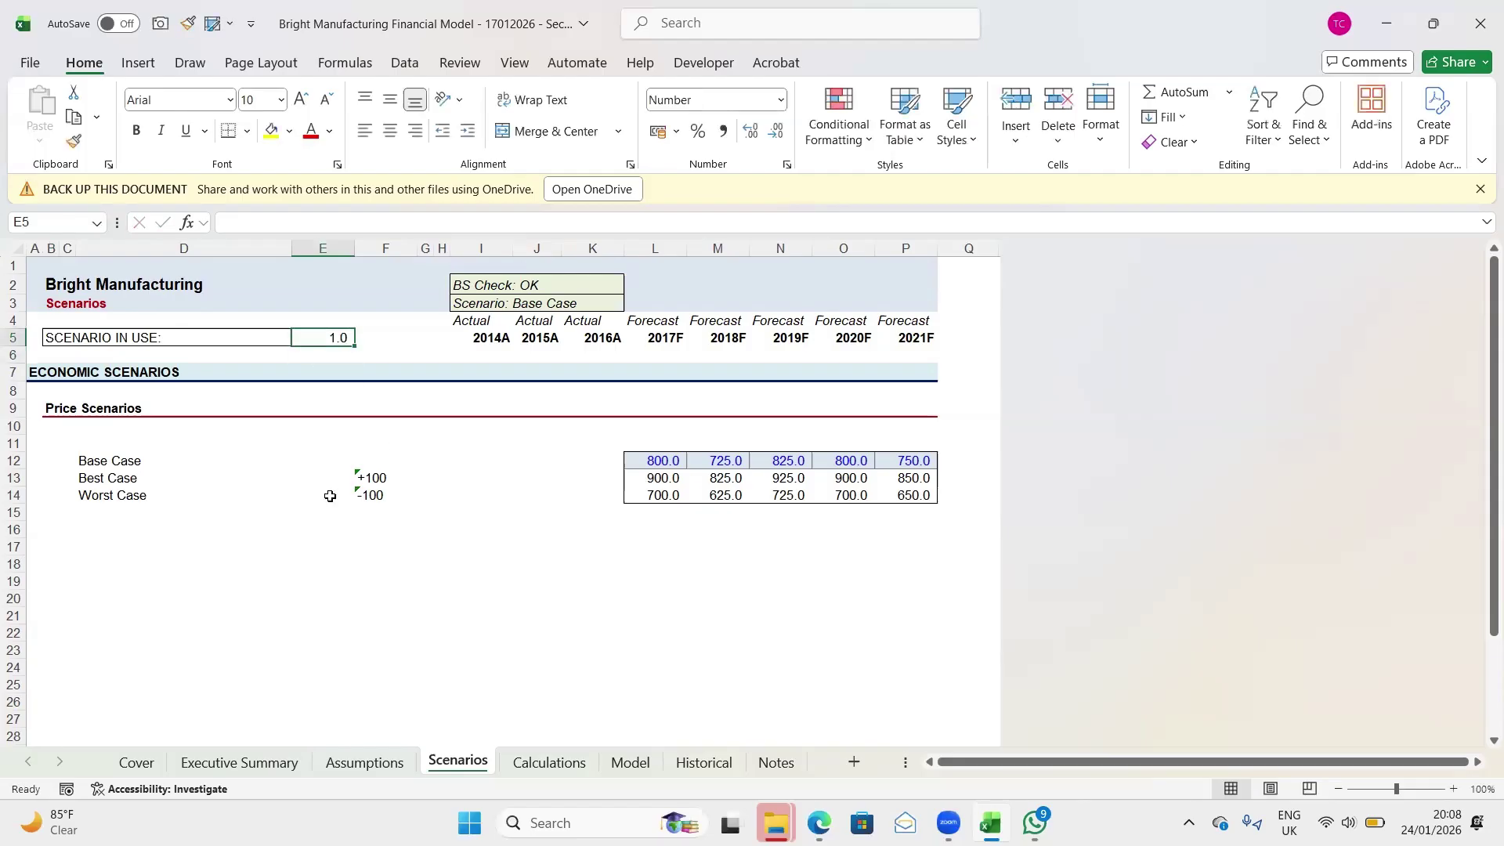
Define the name scenario_switch for the scenario number in E5
click(38, 220)
text(SCE)
key(BackSpace)
key(BackSpace)
key(BackSpace)
key(Caps_Lock)
text(s)
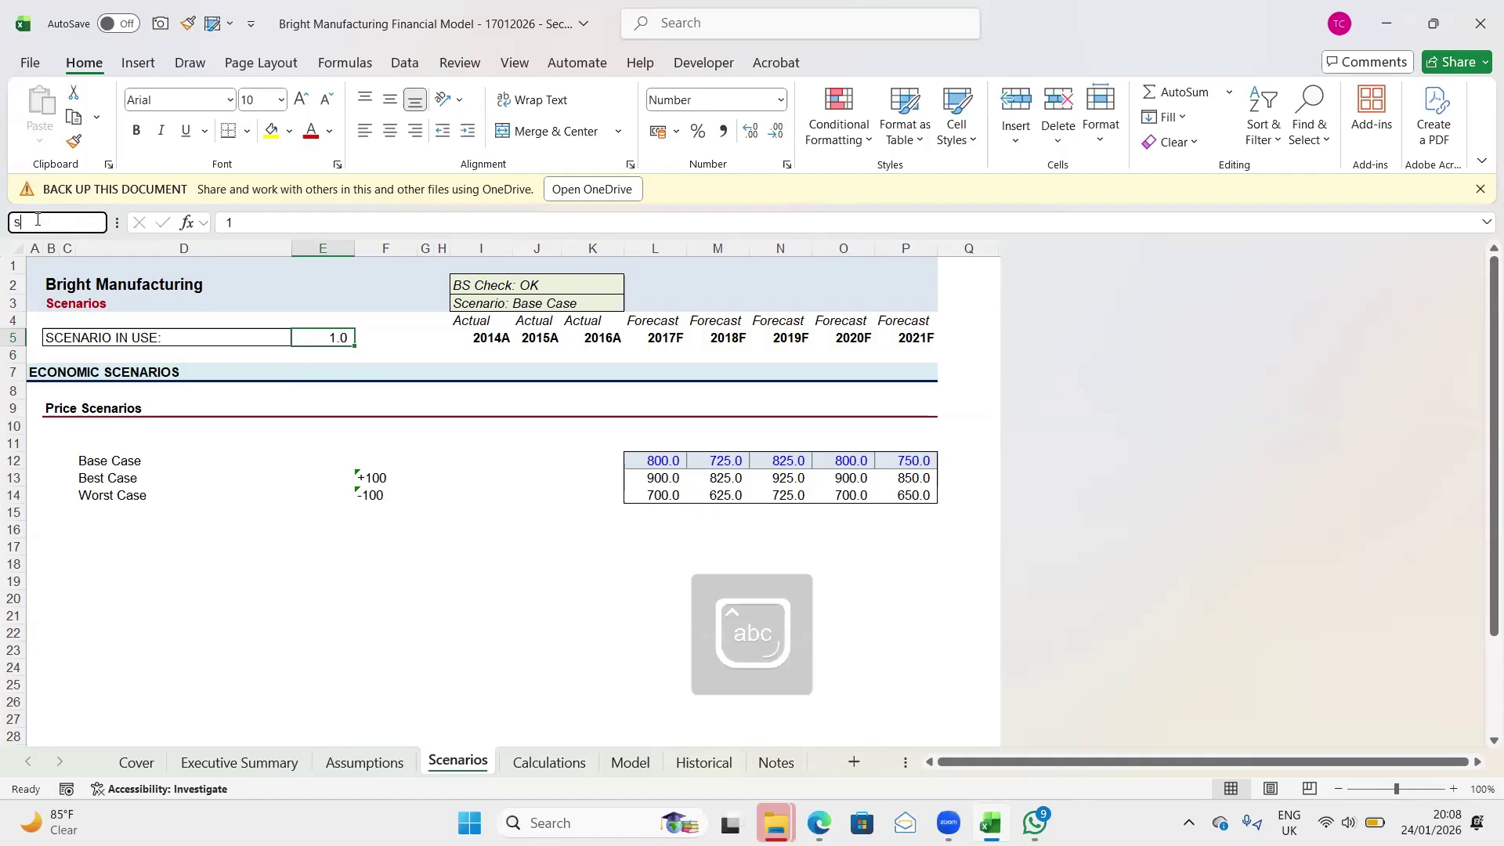
text(cenario)
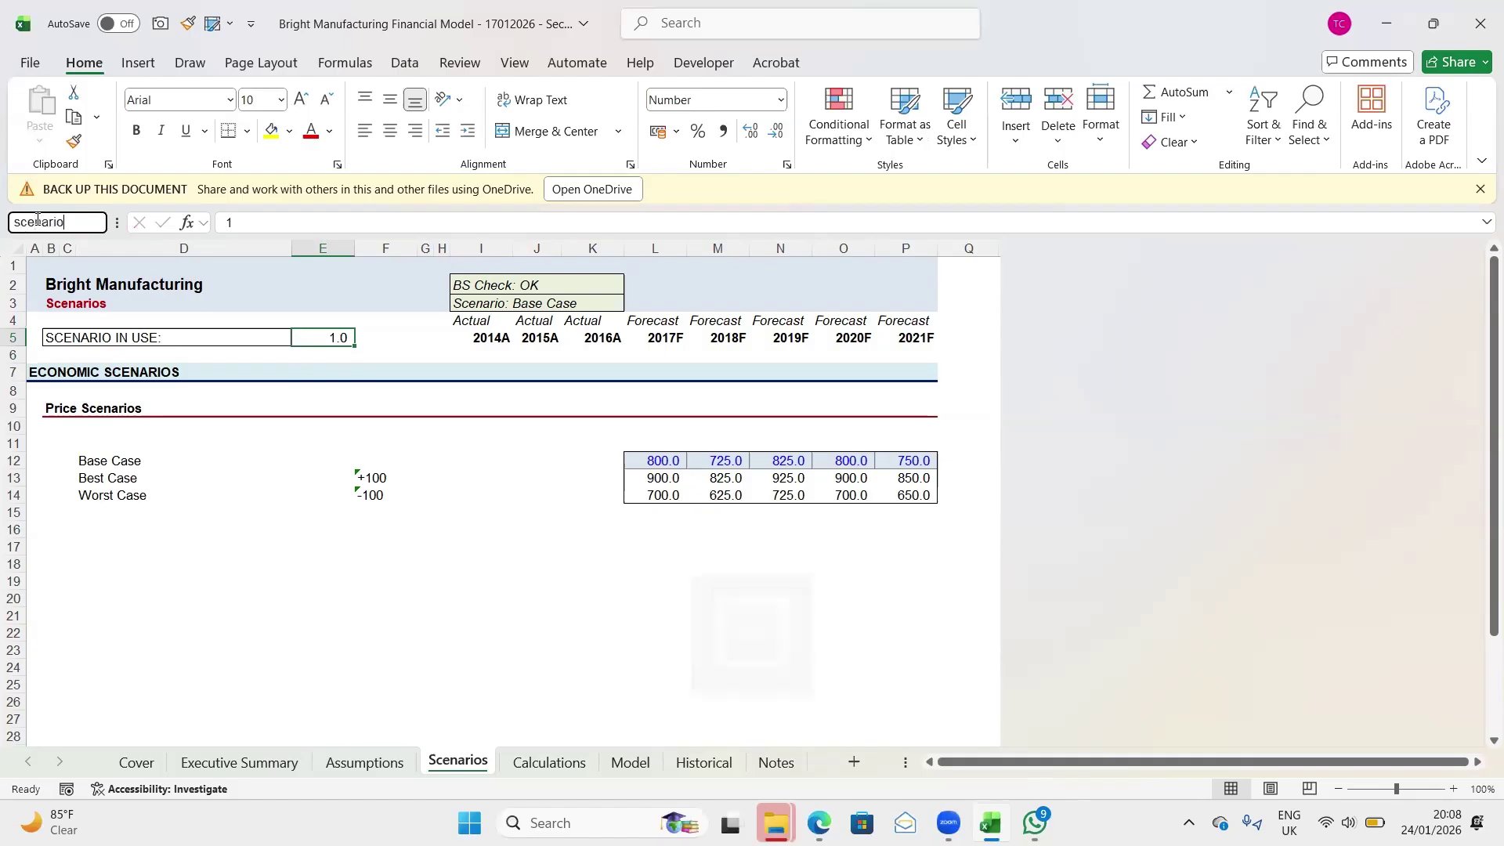
text(_switch)
key(Return)
key(Return)
key(Up)
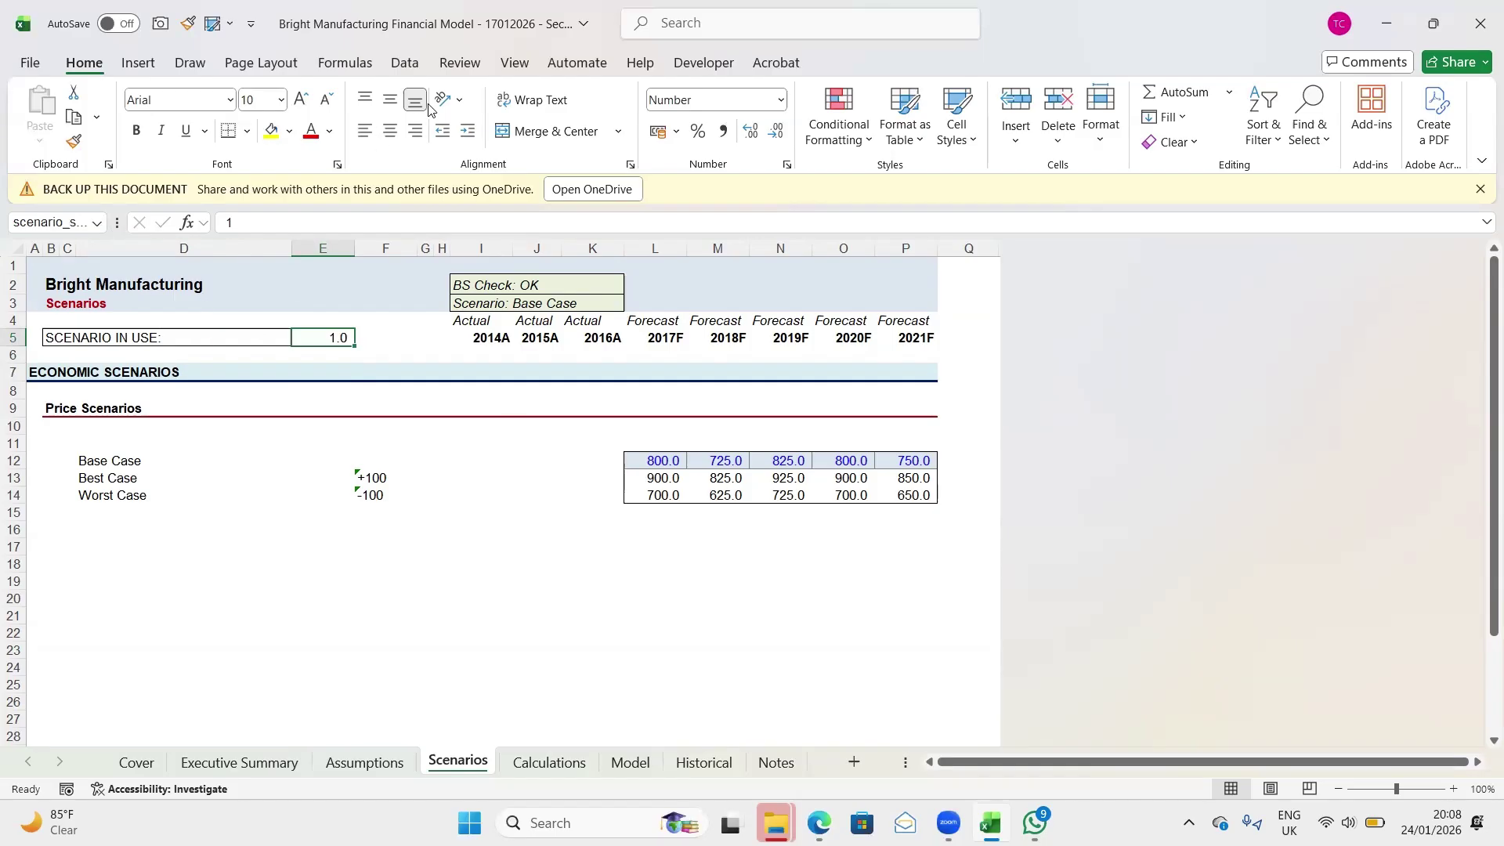
Check in the ribbon customization options that Developer is enabled among the main tabs
click(702, 62)
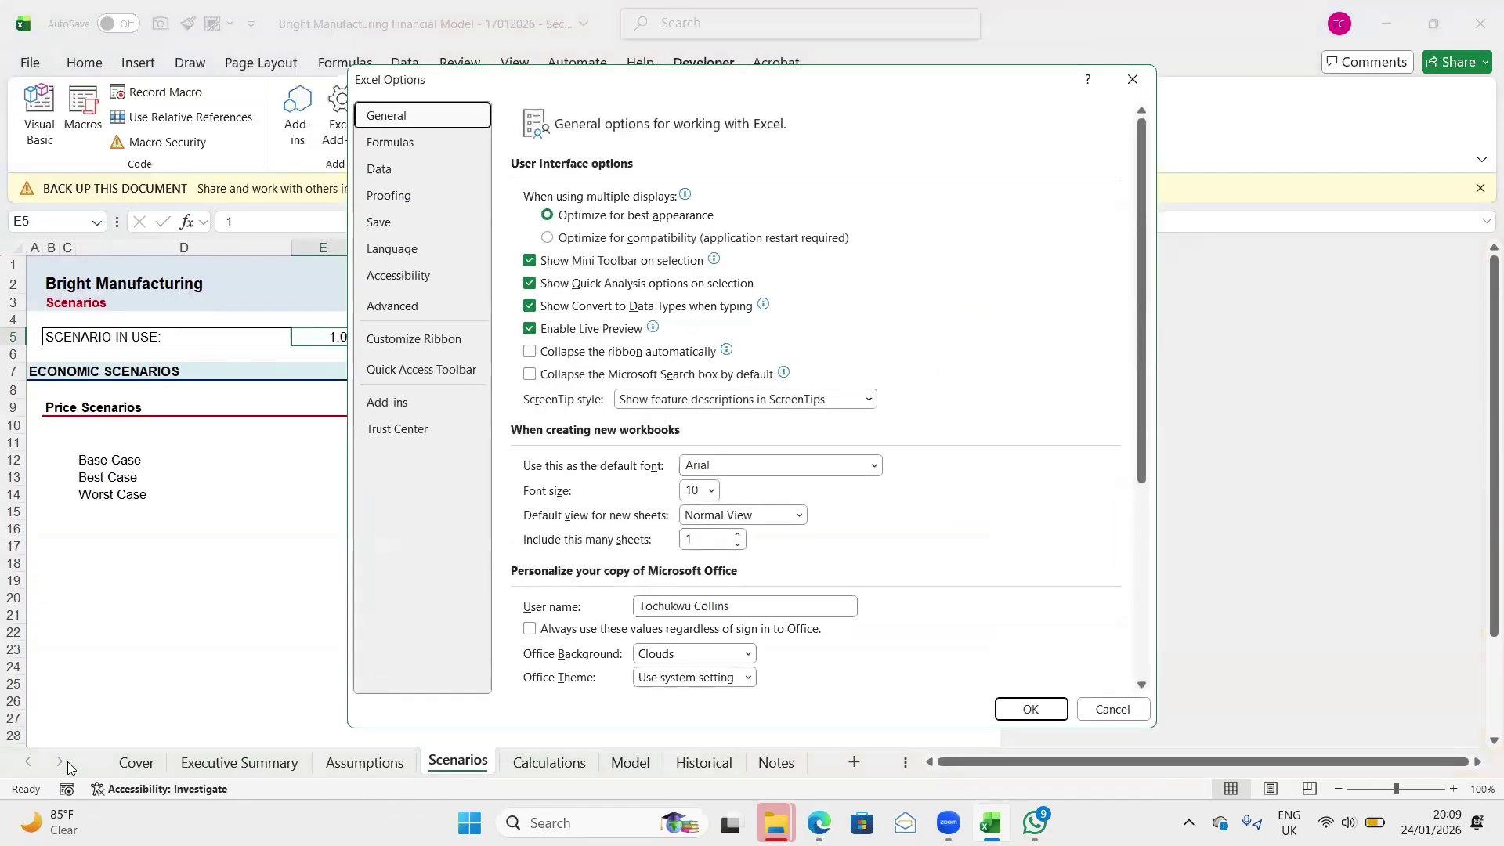
click(417, 345)
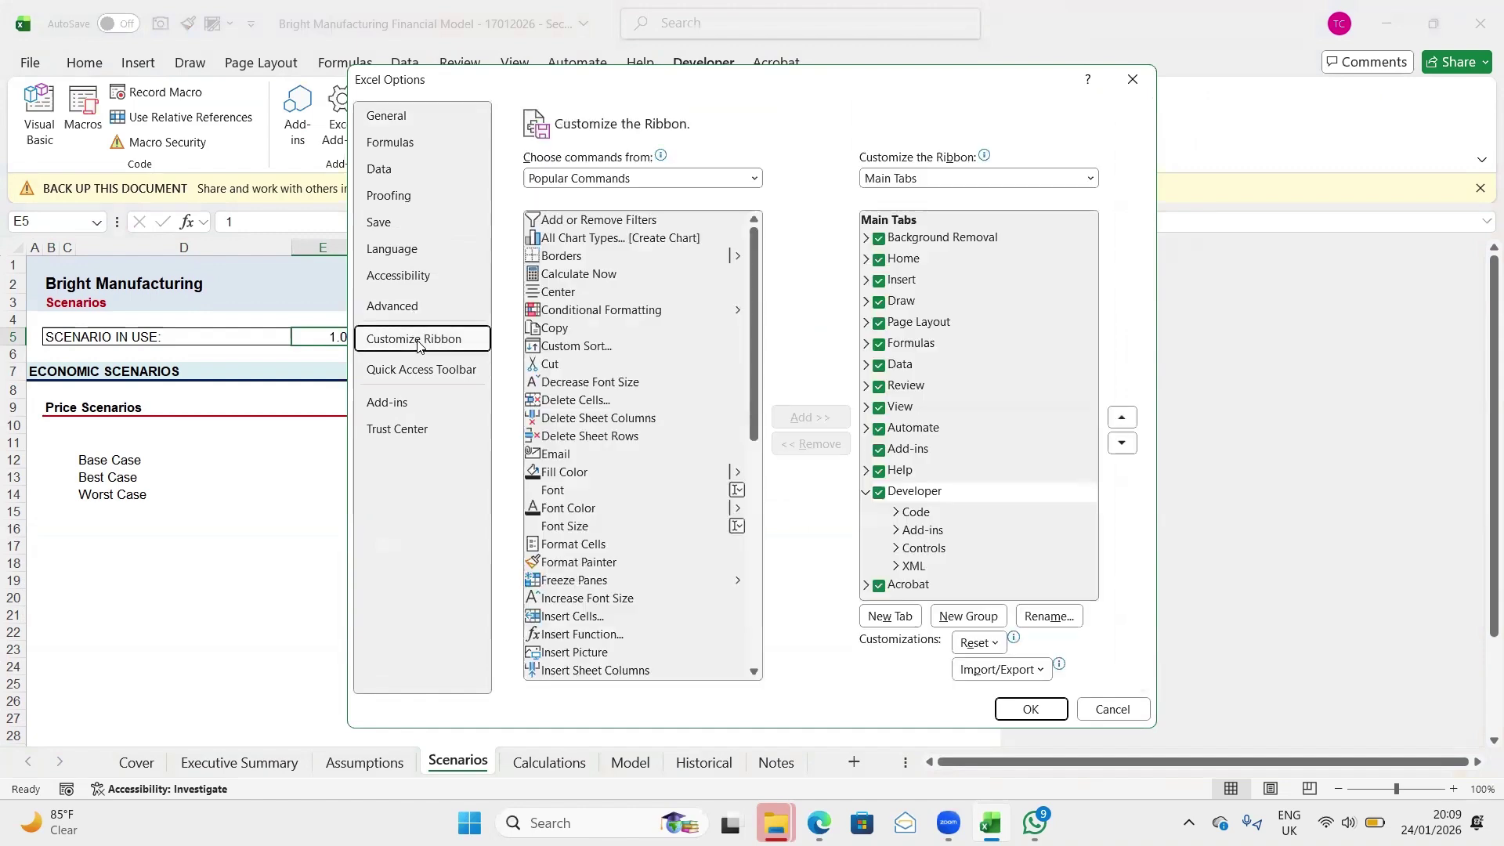
click(879, 494)
click(879, 494)
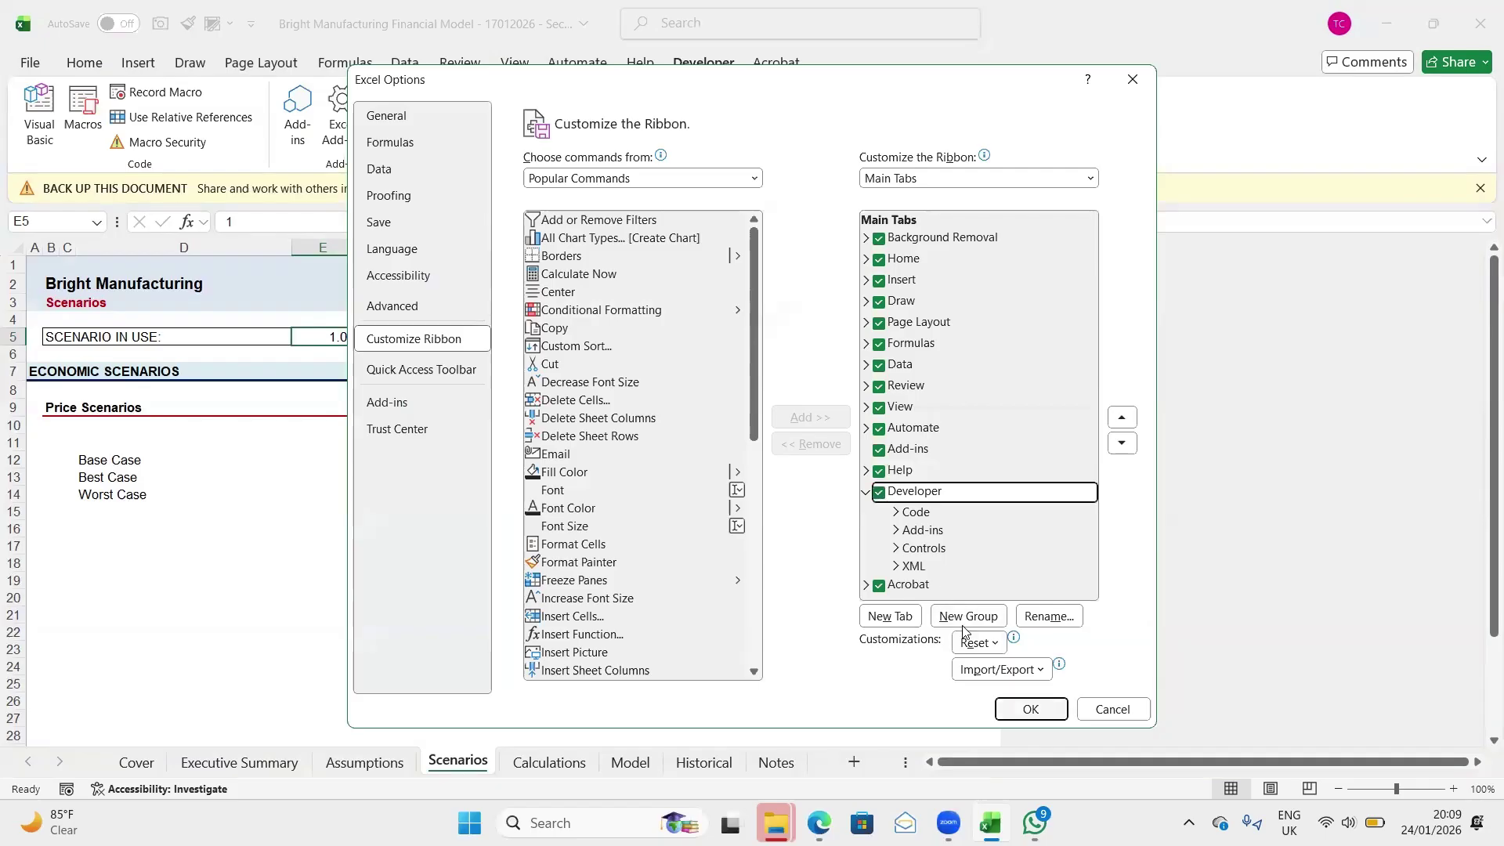
click(1027, 709)
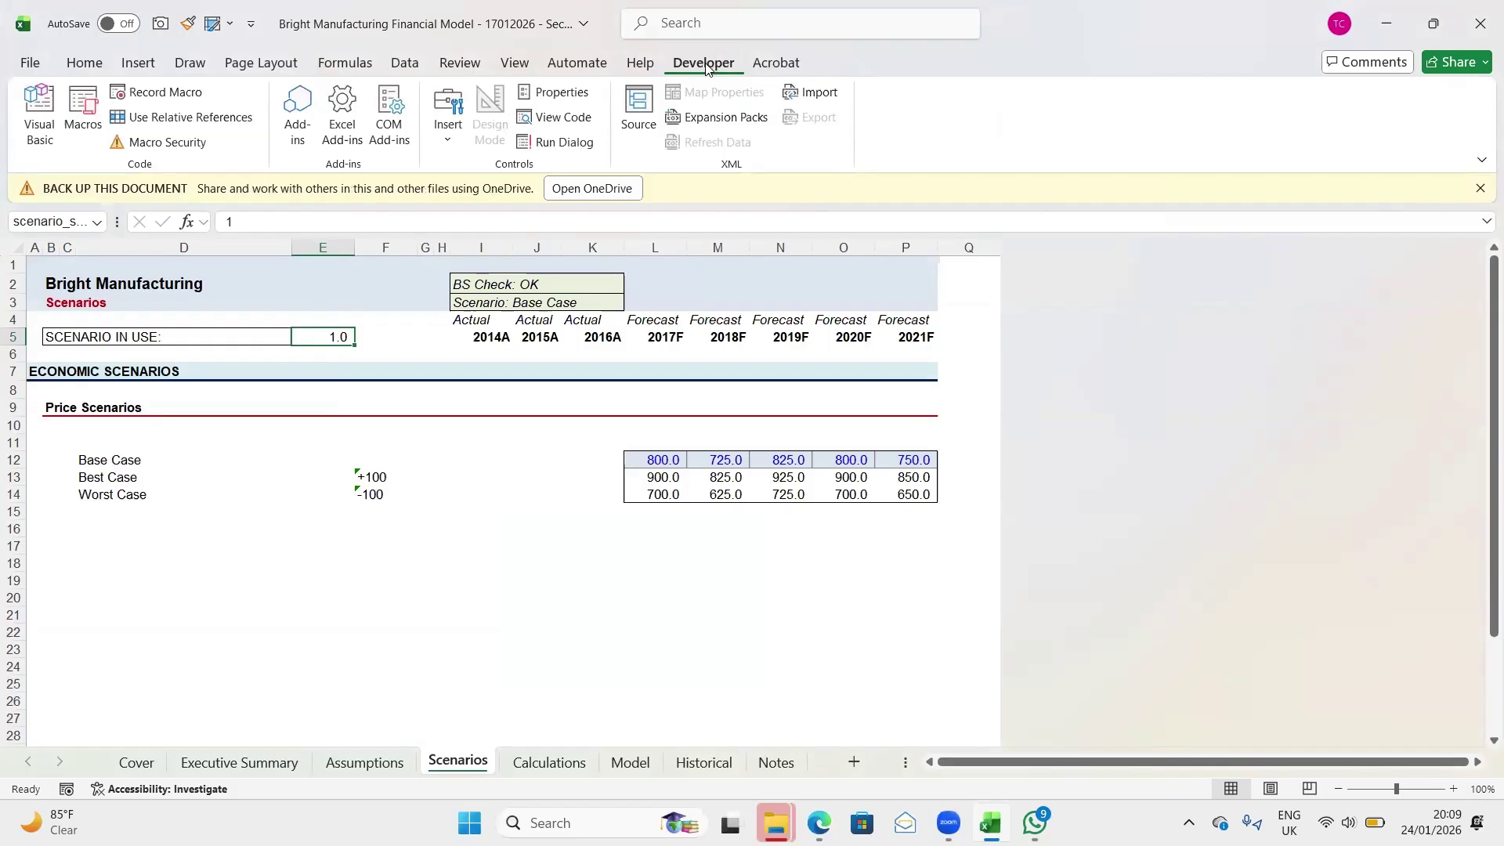
Draw a combo box form control beside the scenario number, spanning about F5 to I5
click(448, 139)
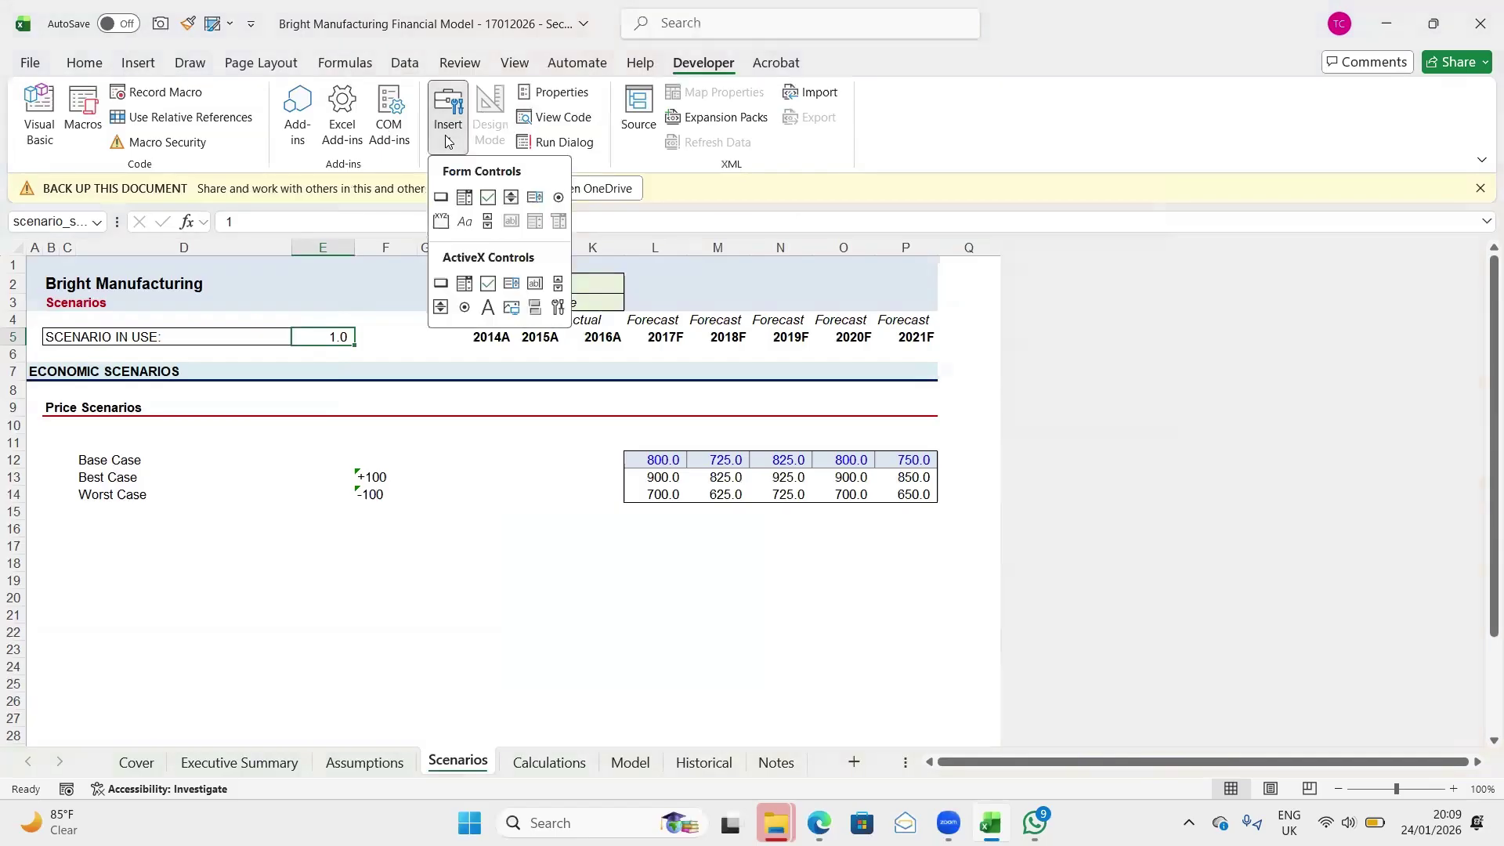
click(465, 198)
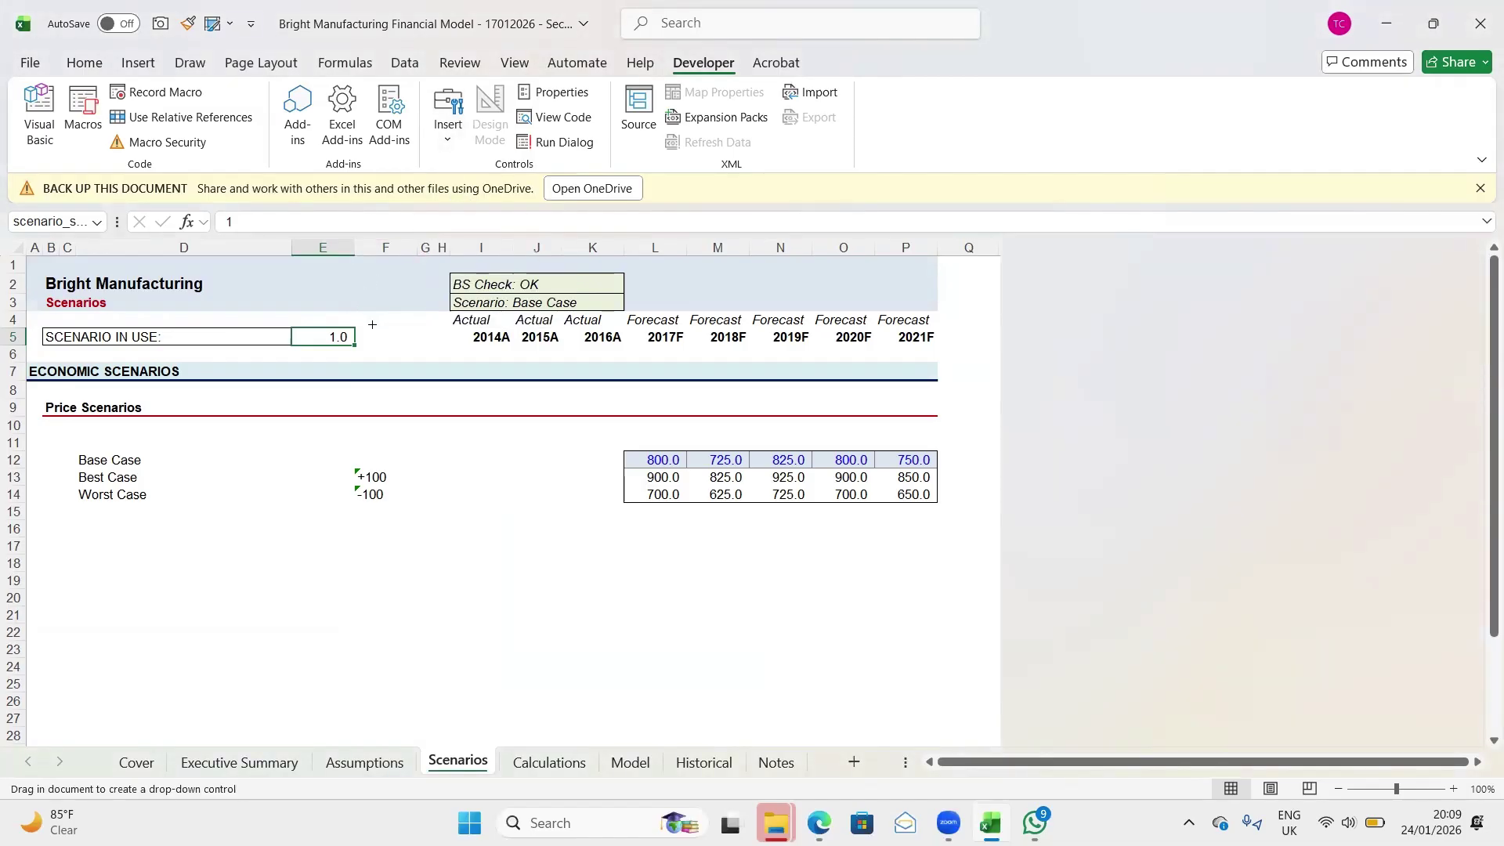
drag(372, 325, 510, 345)
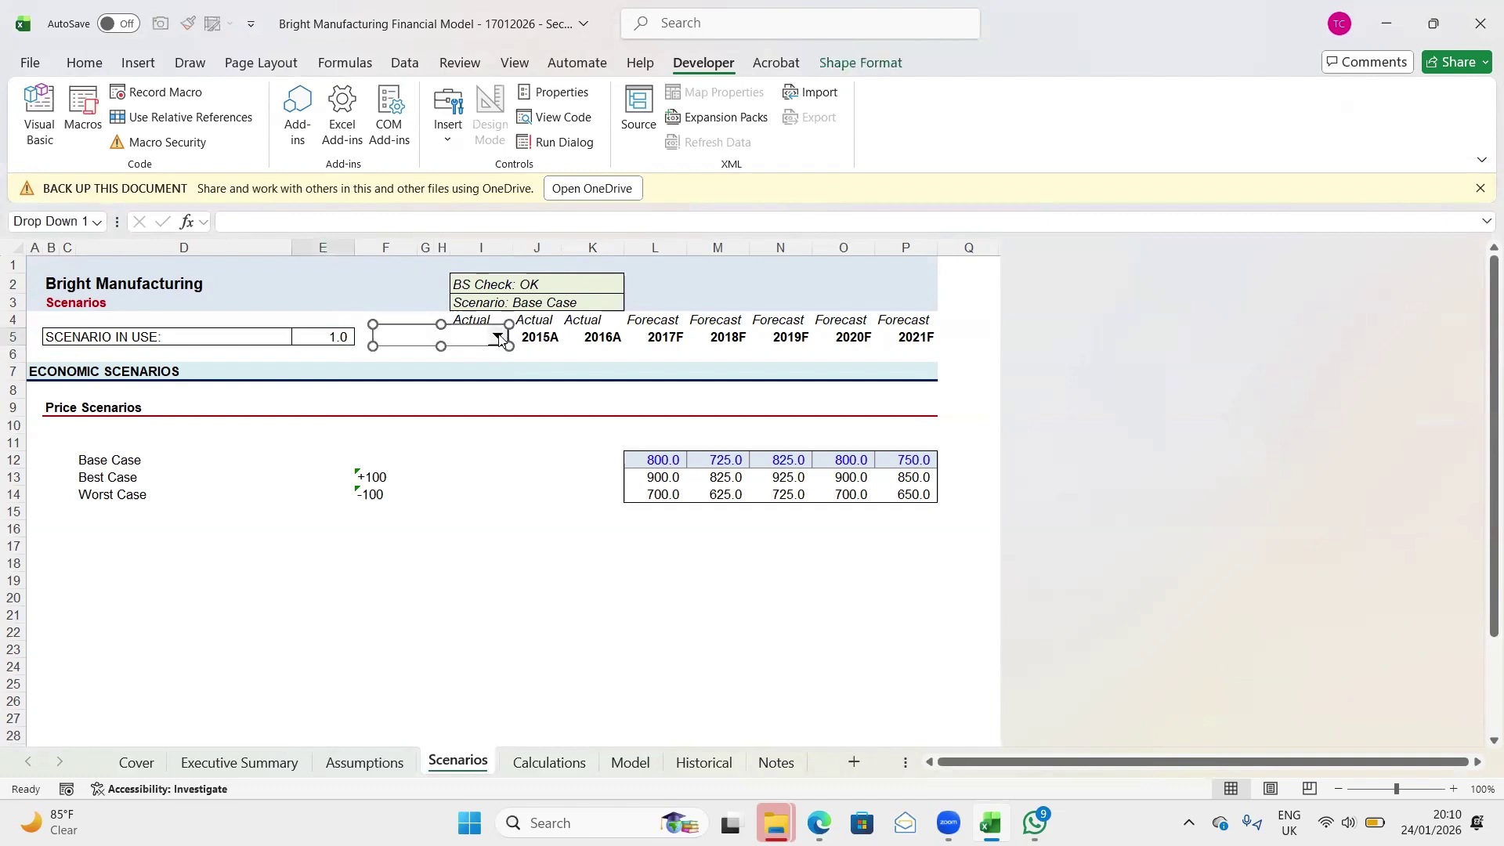
Set the combo box's input range to the three scenario names in $D$12:$D$14
right_click(498, 339)
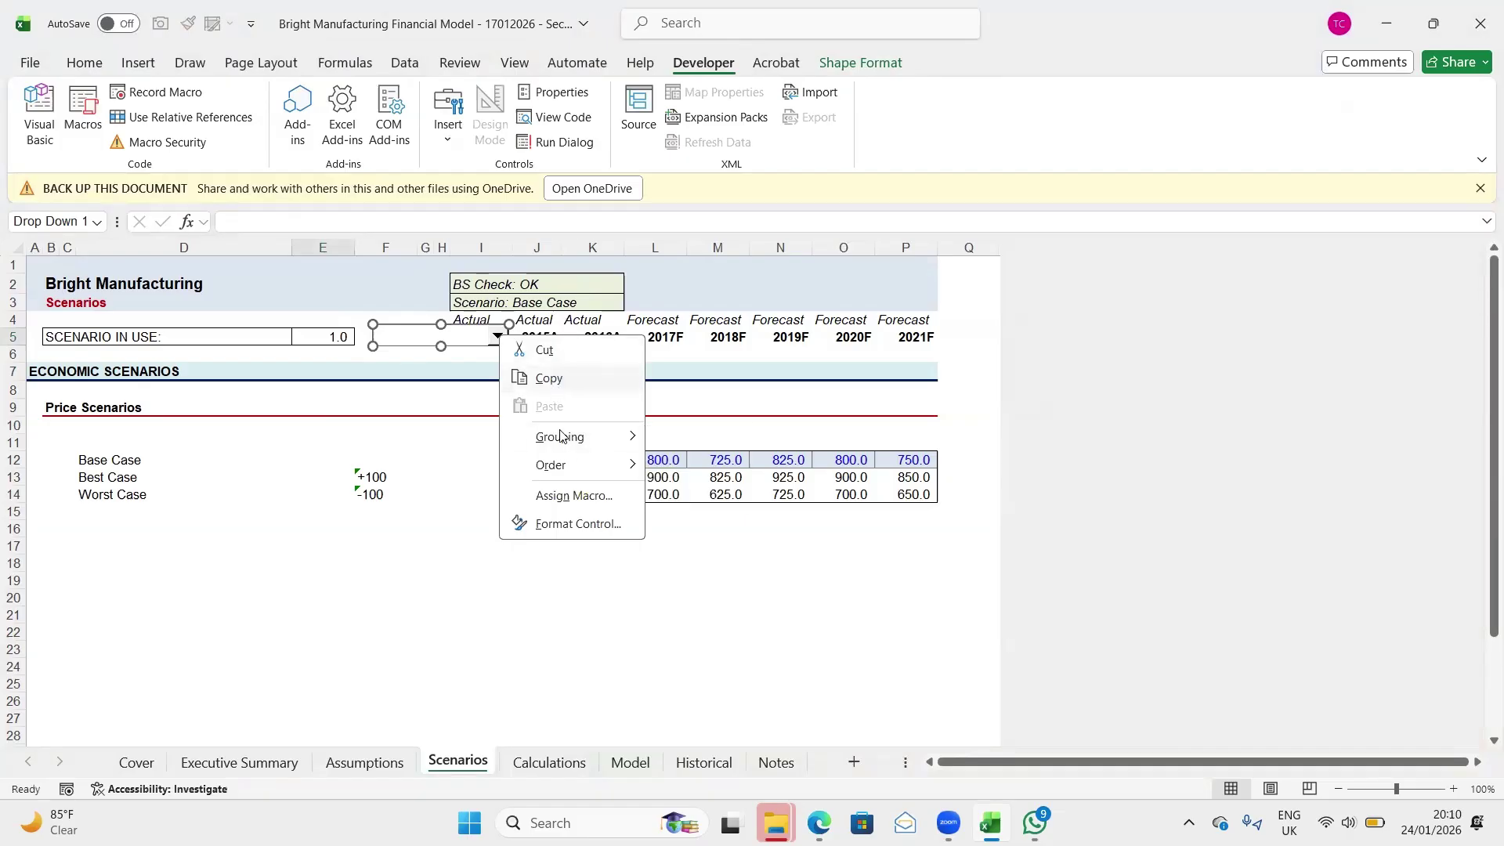
click(575, 519)
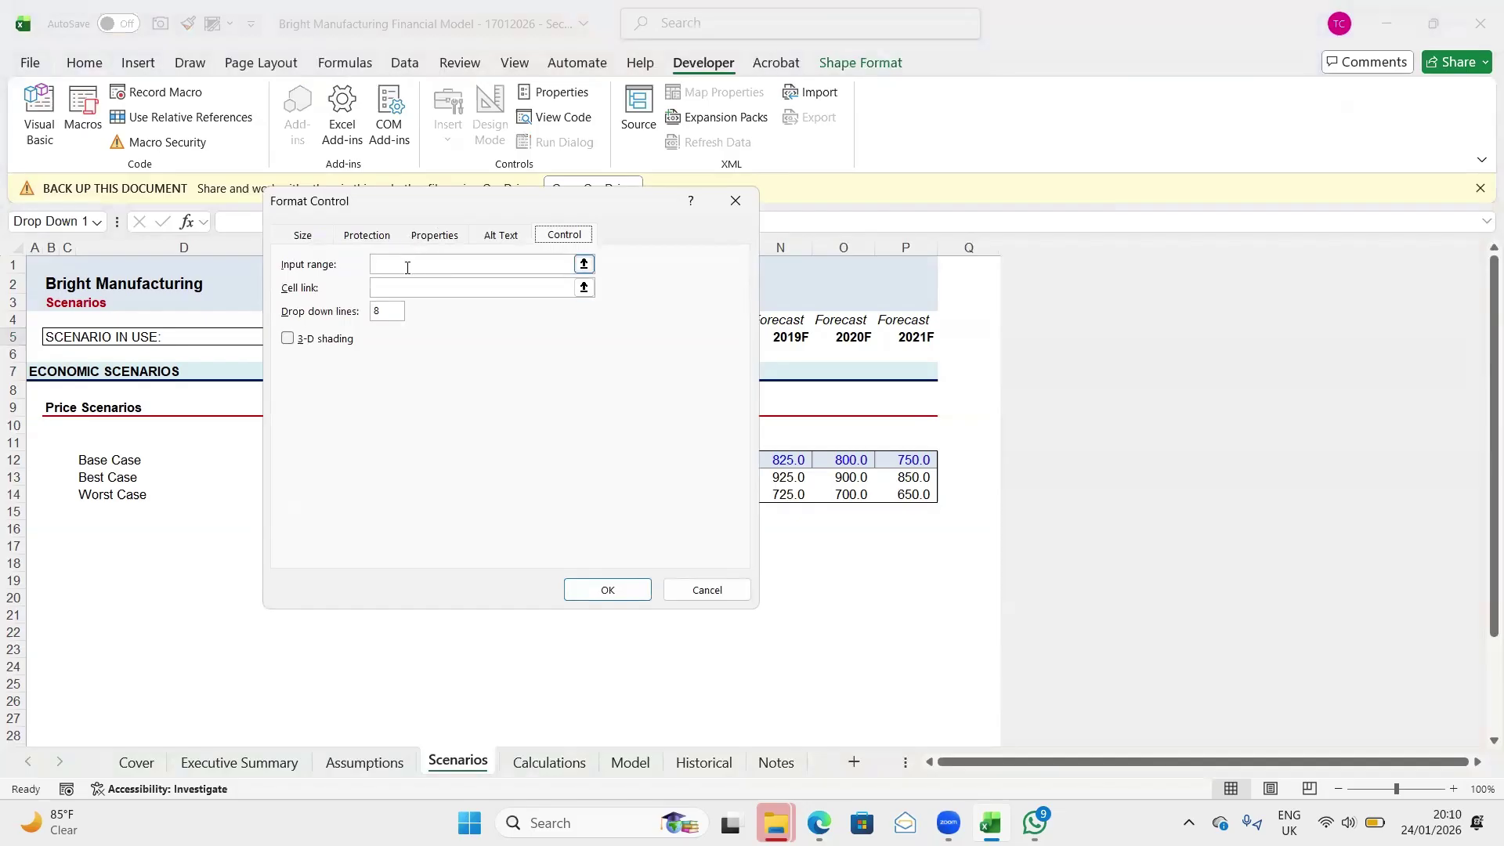
click(408, 267)
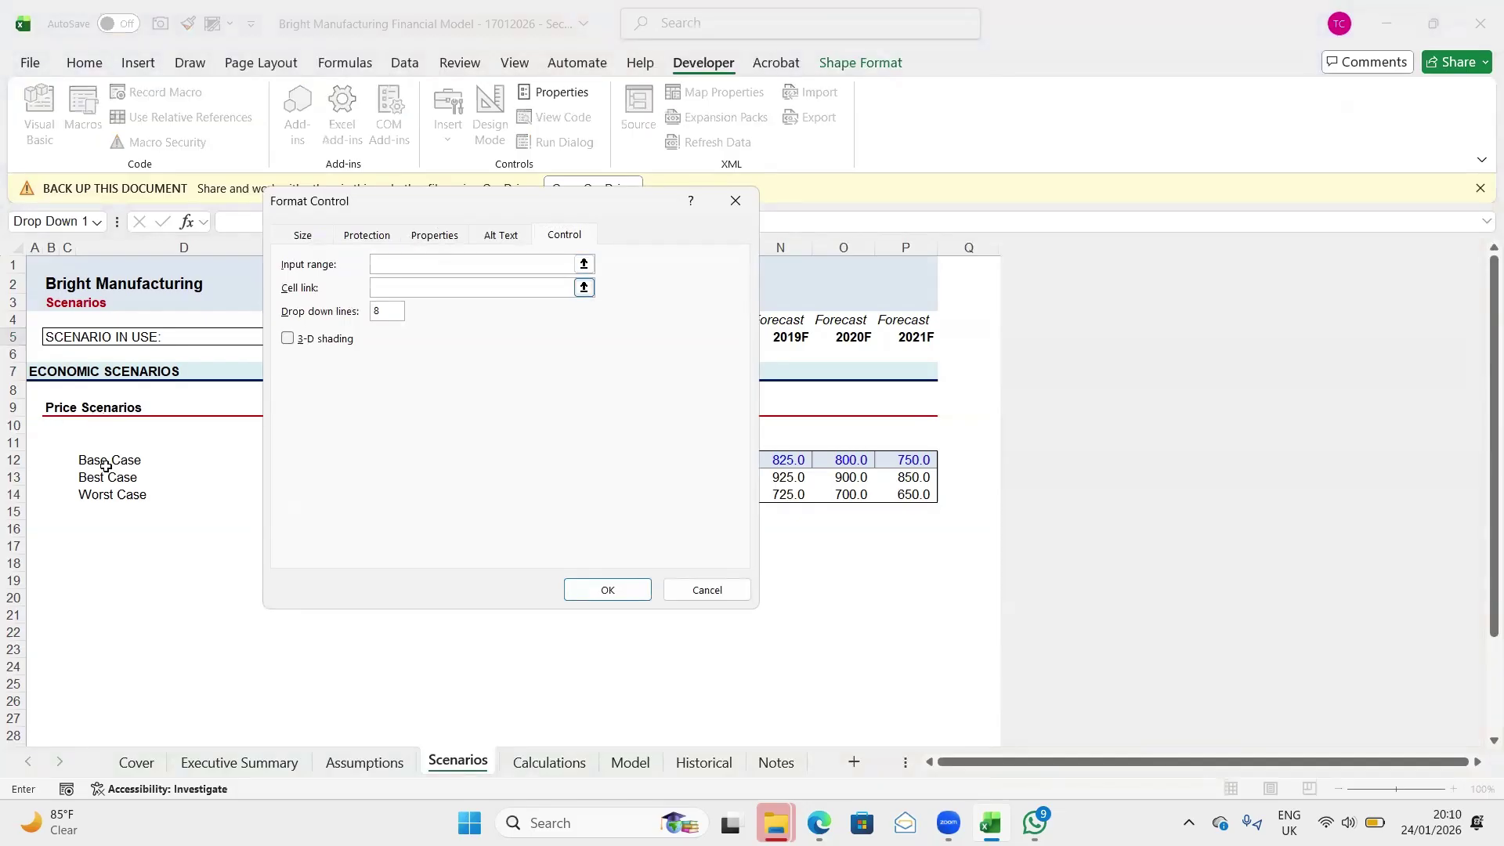
drag(90, 460, 100, 493)
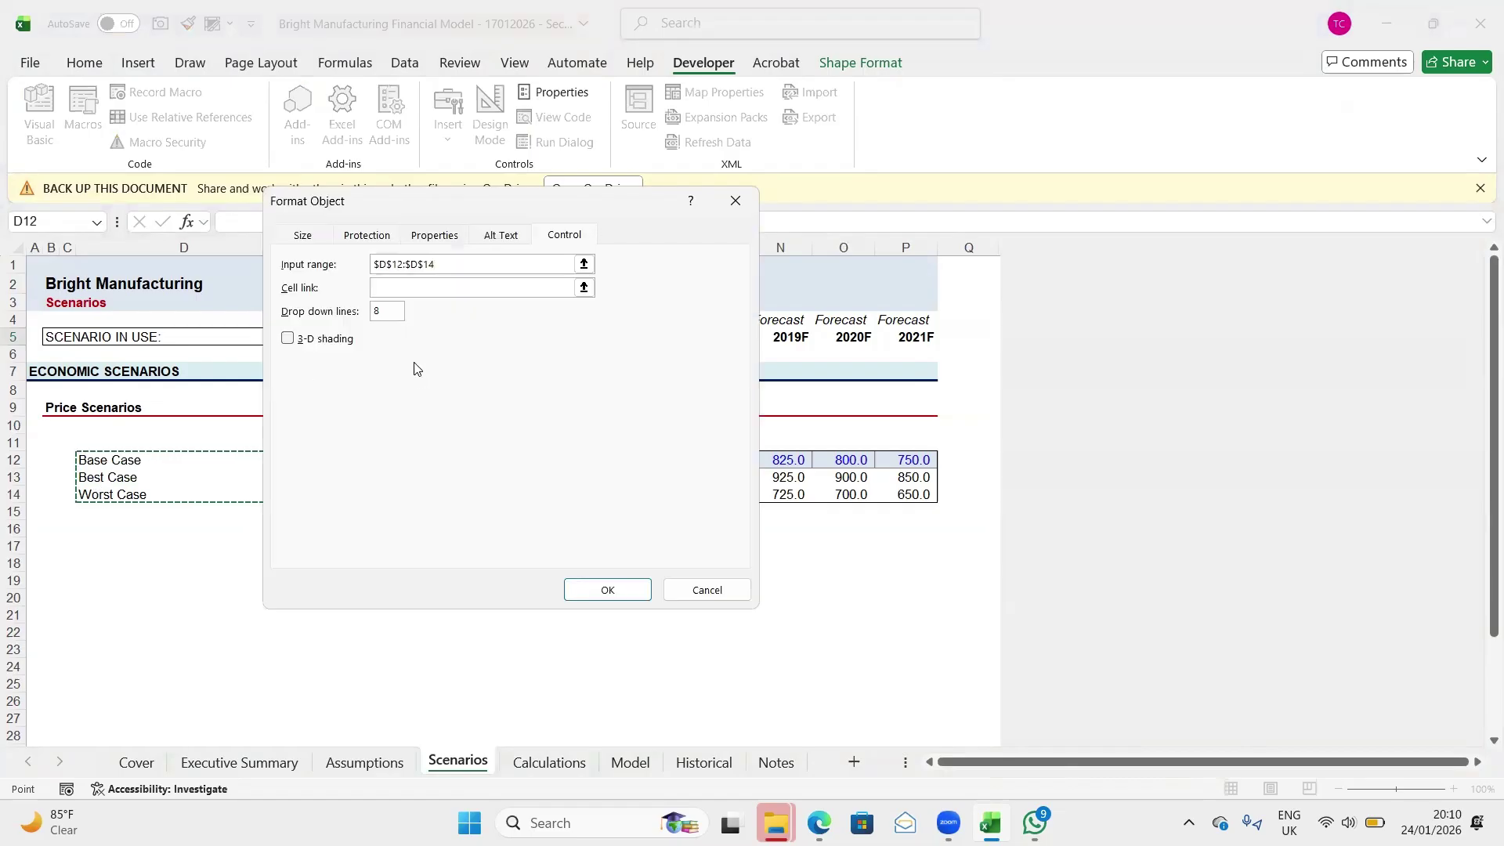
Link the combo box to the named cell scenario_switch and apply the control settings
click(411, 288)
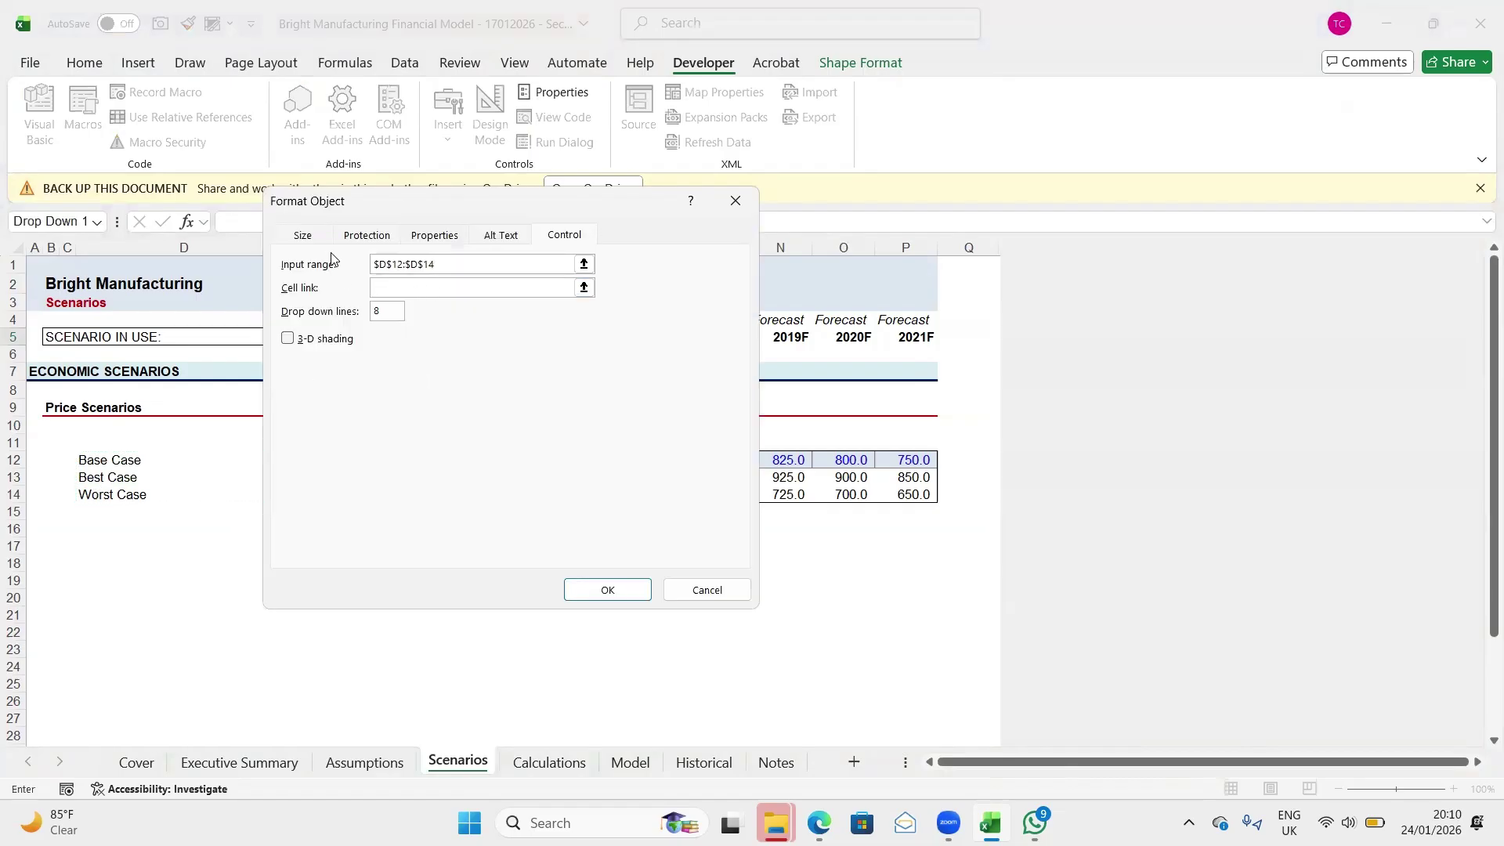
drag(360, 208, 531, 256)
click(322, 338)
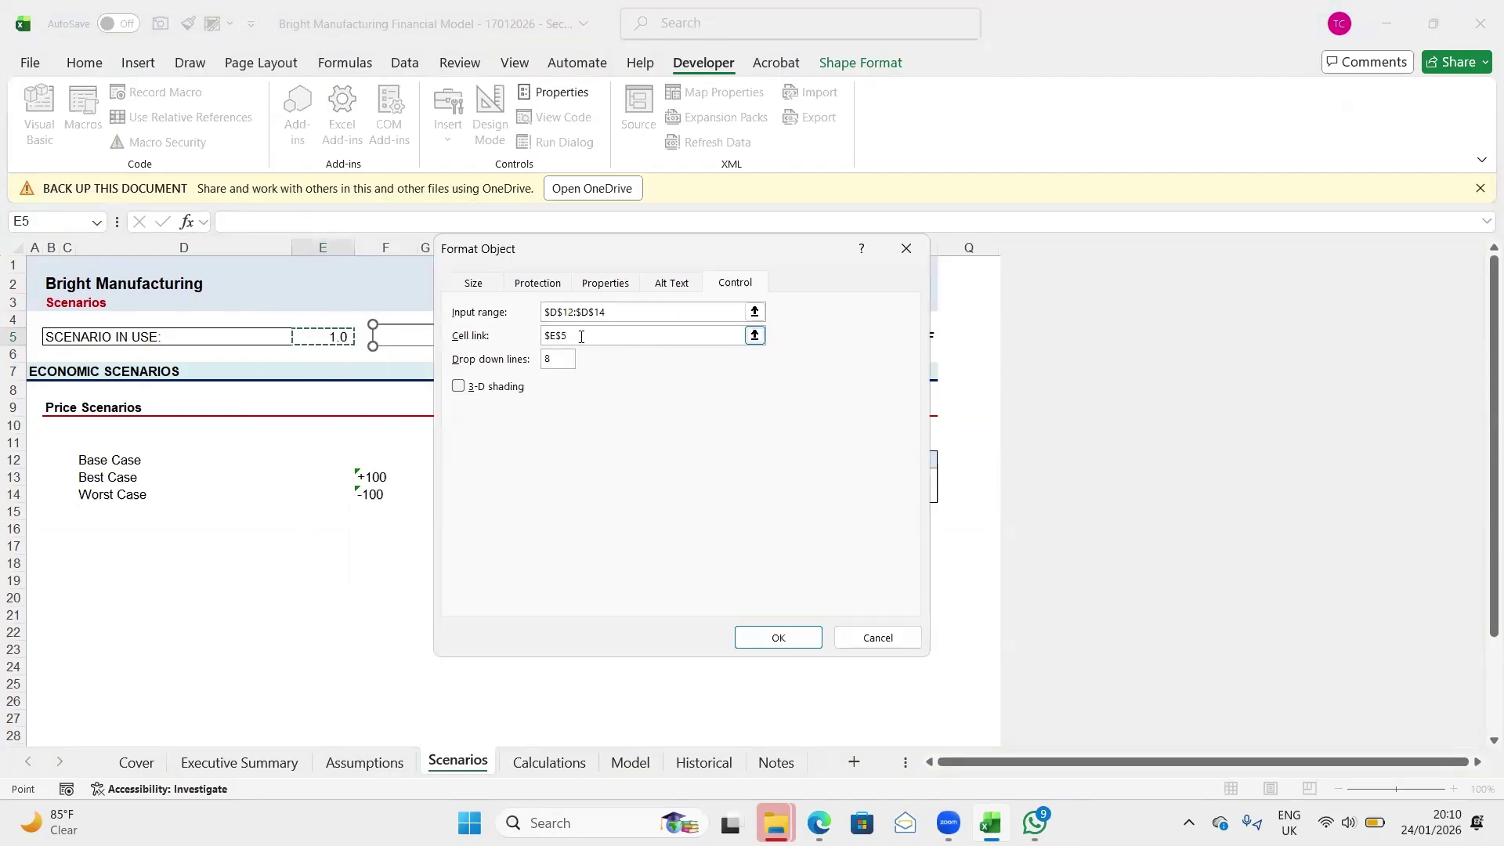
key(BackSpace)
key(BackSpace)
key(BackSpace)
key(BackSpace)
text(sw)
text(itch)
text(_)
key(BackSpace)
key(BackSpace)
key(BackSpace)
key(BackSpace)
key(BackSpace)
key(BackSpace)
key(BackSpace)
text(scenario_switch)
click(778, 637)
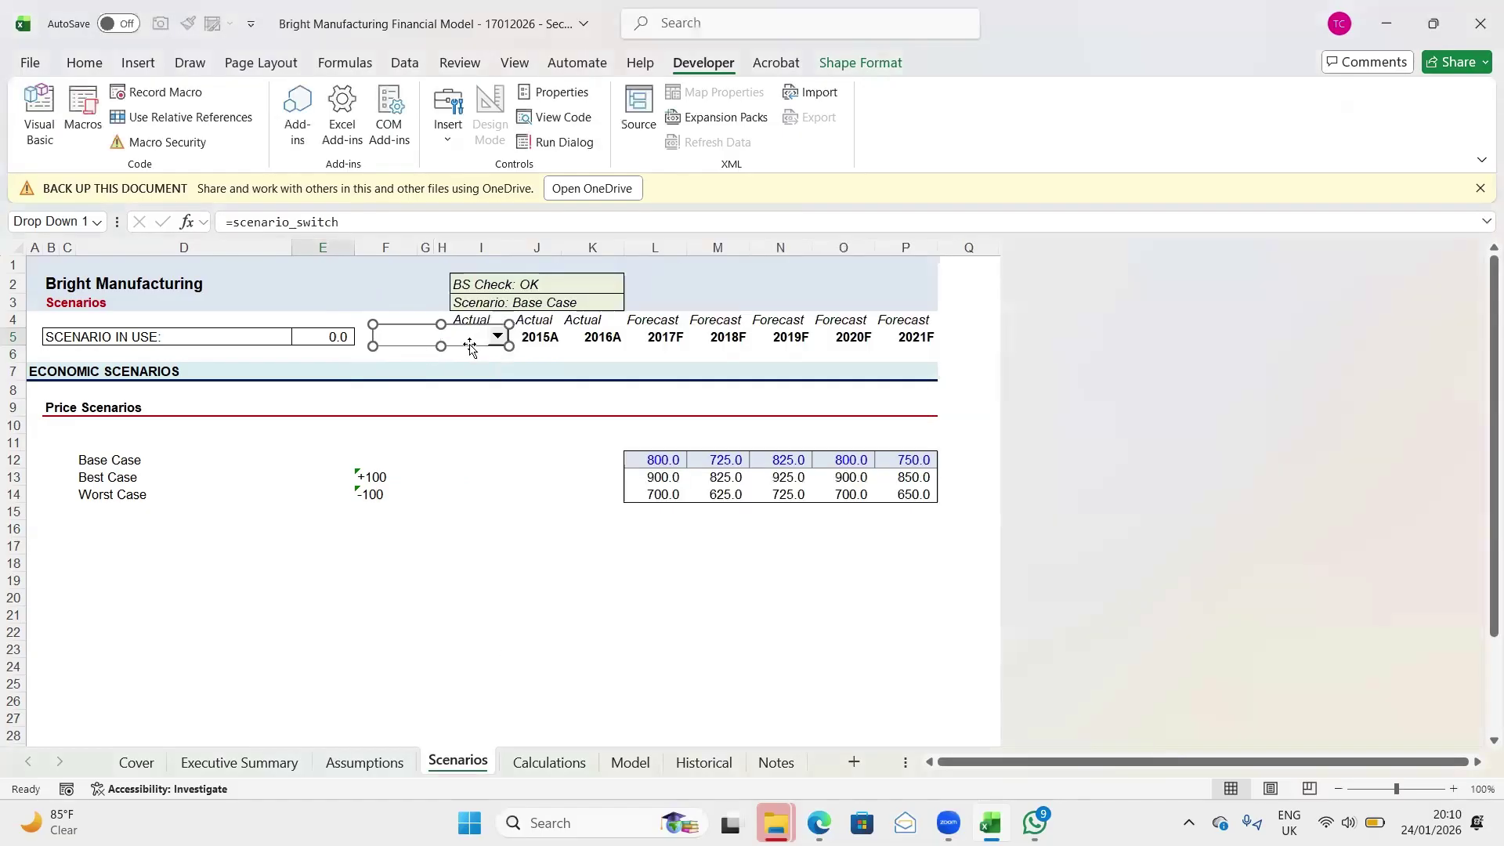
Test the scenario combo box with Base Case and Best Case, leaving Worst Case selected
click(496, 388)
click(498, 337)
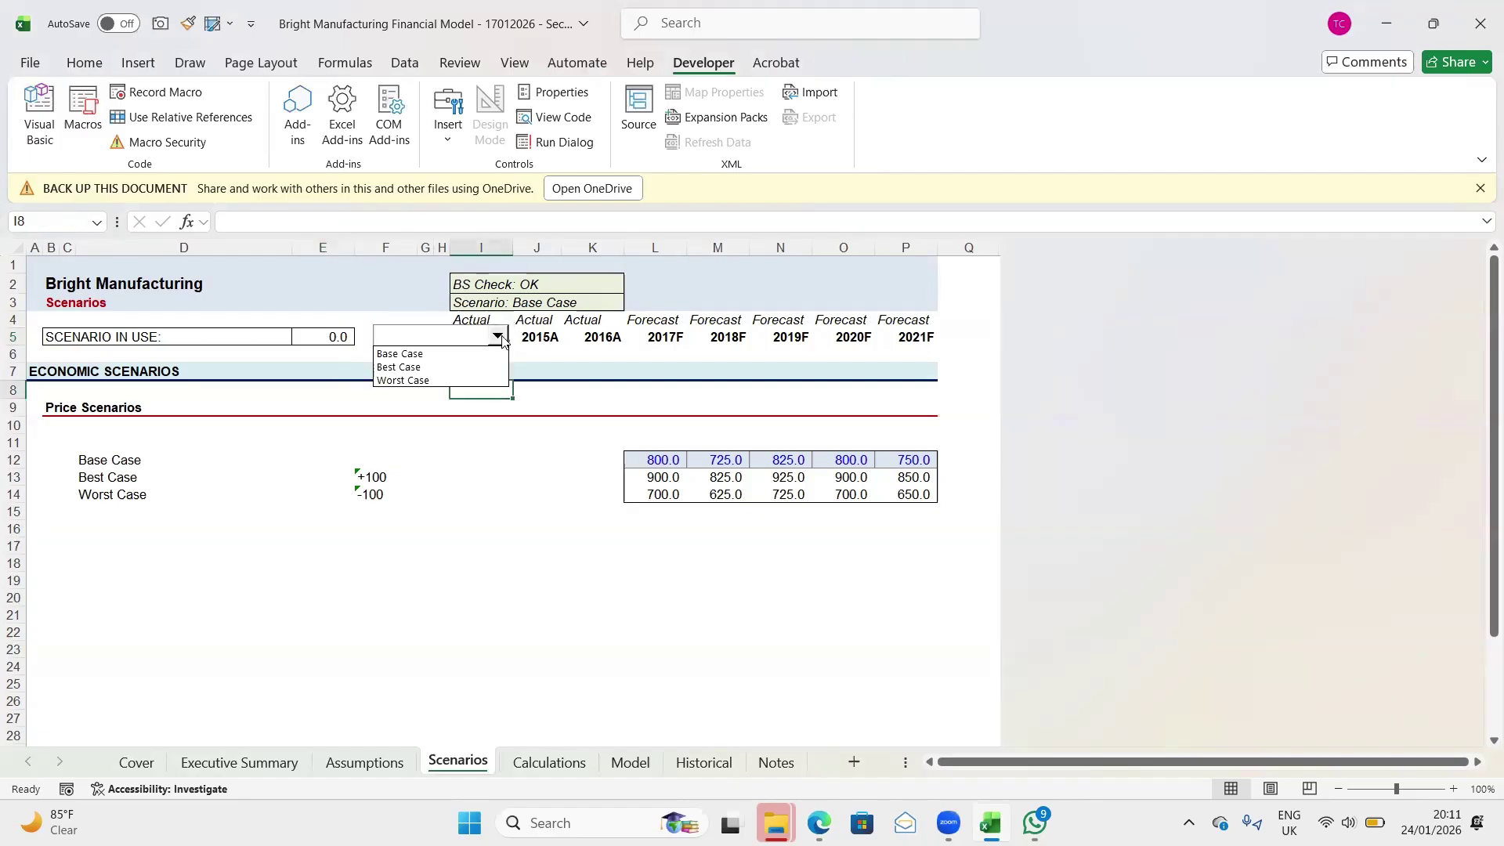
click(420, 354)
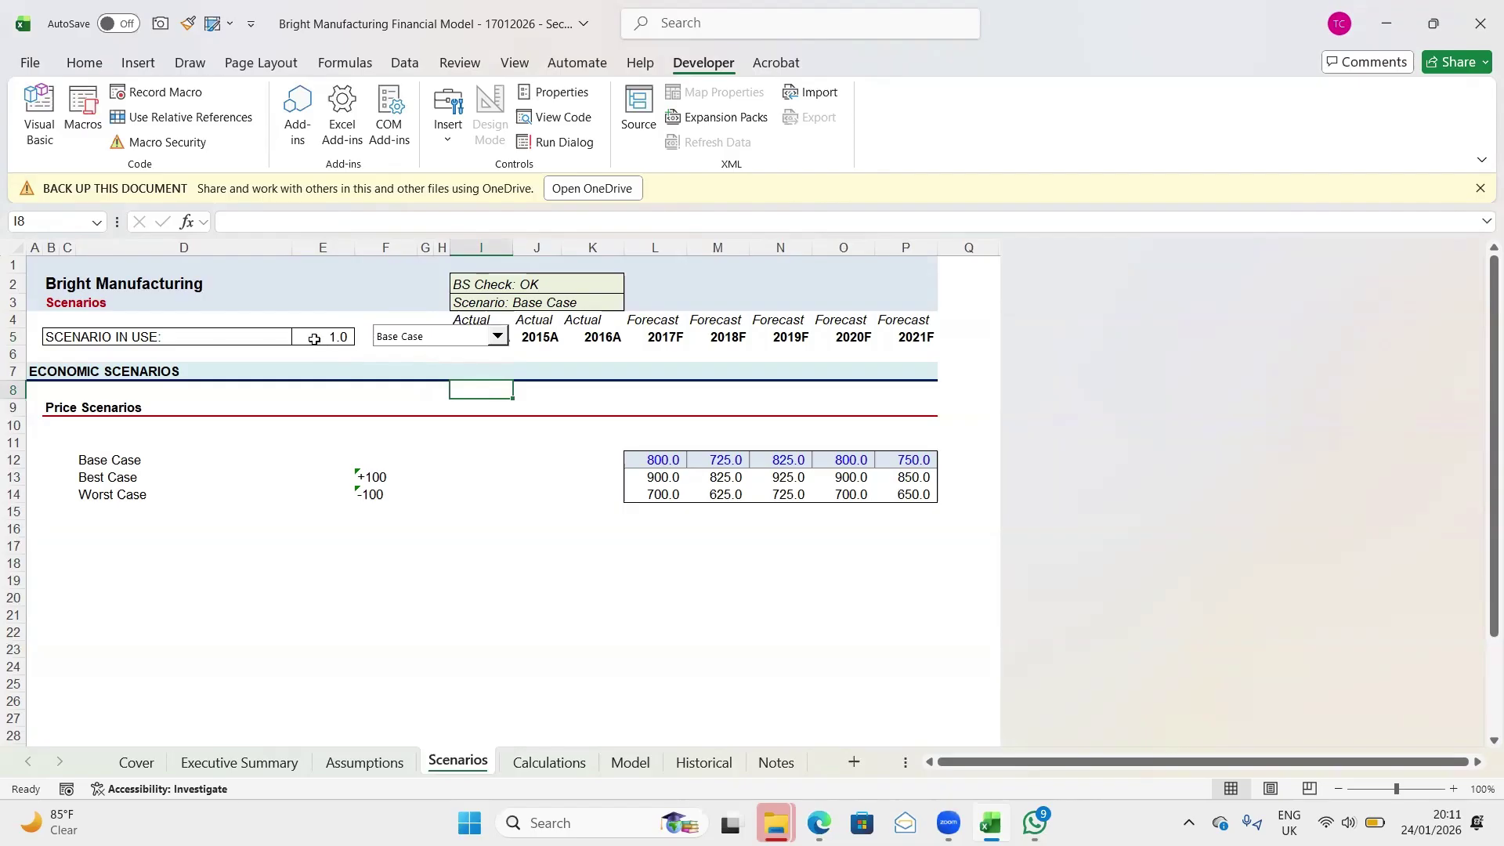
click(499, 338)
click(454, 368)
click(498, 337)
click(446, 381)
click(542, 536)
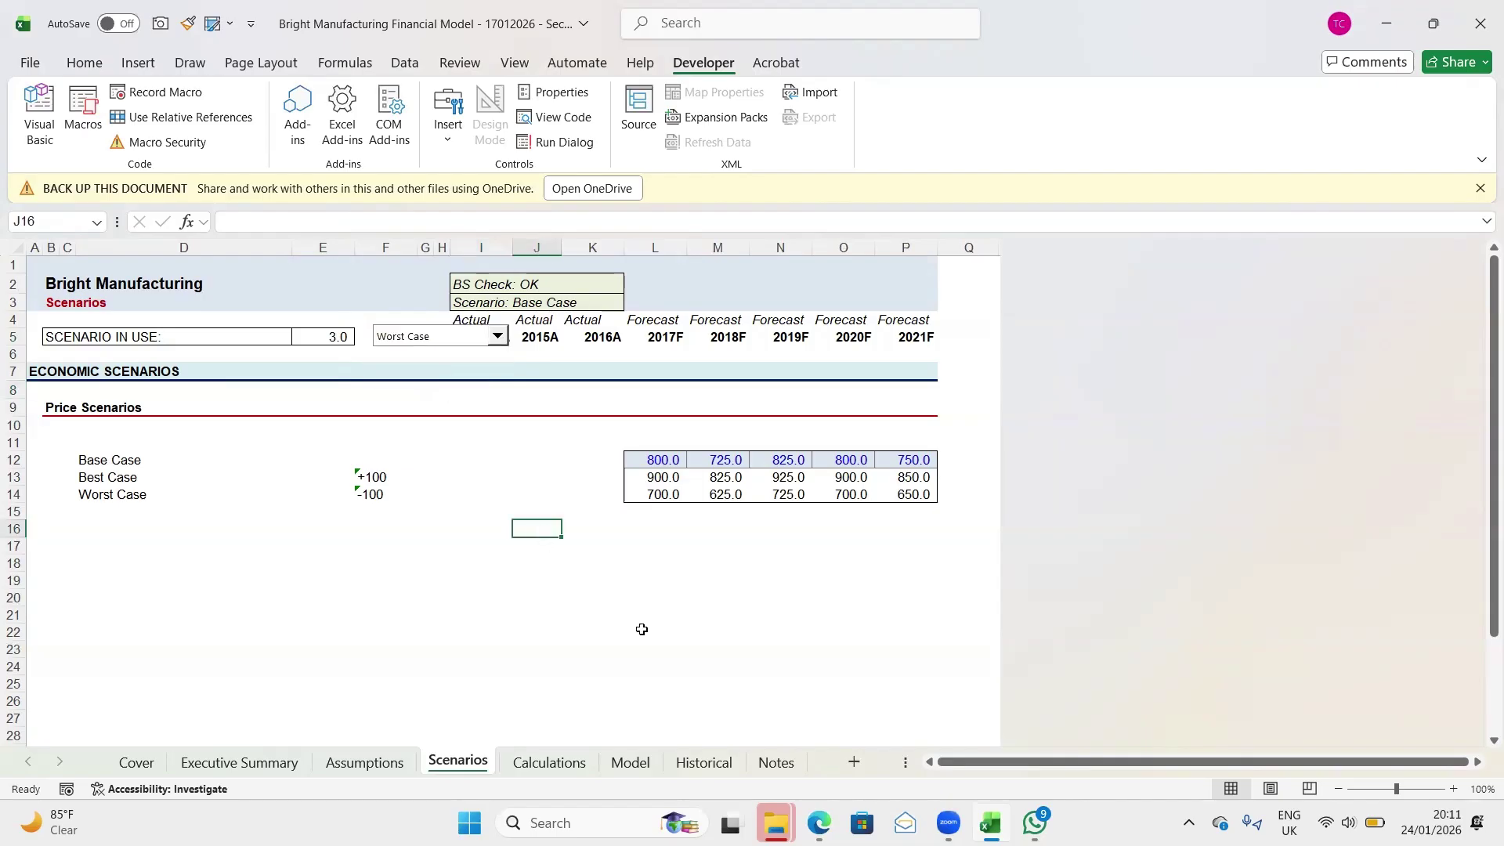
Enter the label "Live Case" in D11, directly above Base Case
scroll(712, 592, down, 1)
scroll(712, 593, up, 1)
click(99, 441)
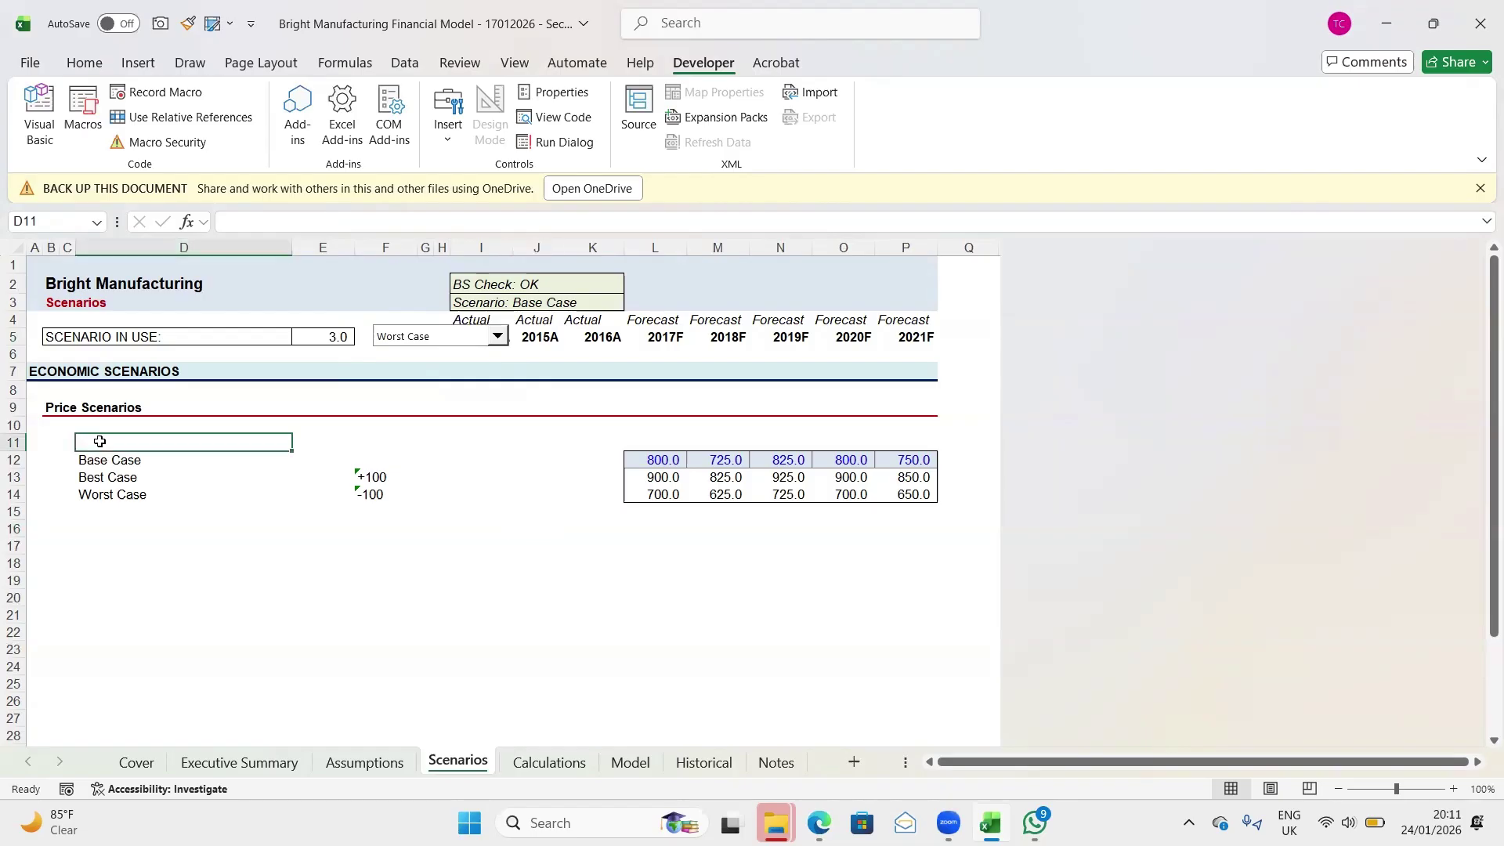
text(Live Case)
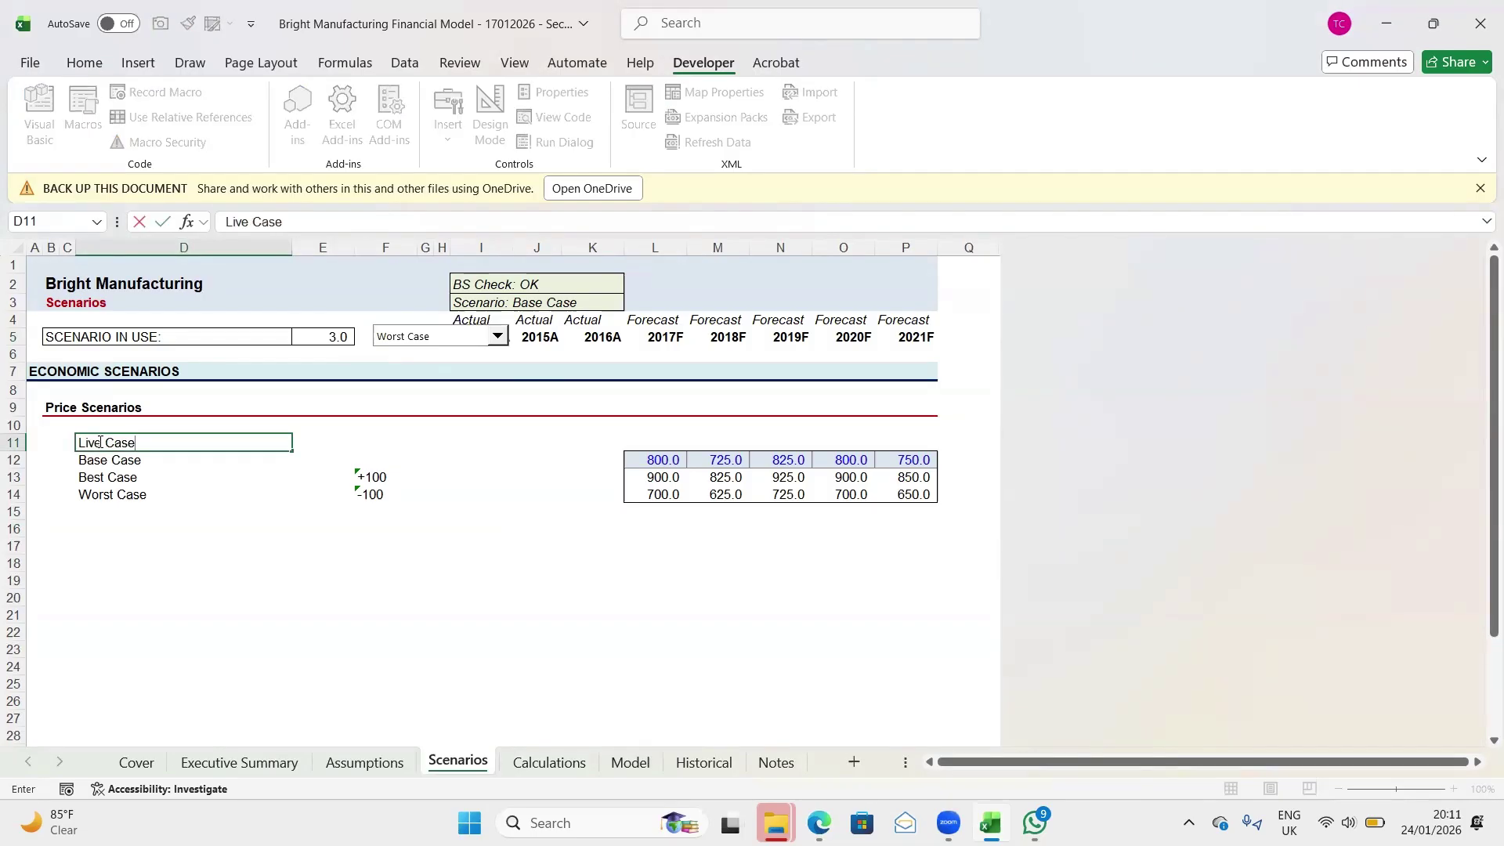
key(Right)
Insert a blank row at row 11, above the Live Case row
key(Right)
key(Right)
key(Right)
key(Right)
key(Right)
key(Right)
key(Right)
key(Up)
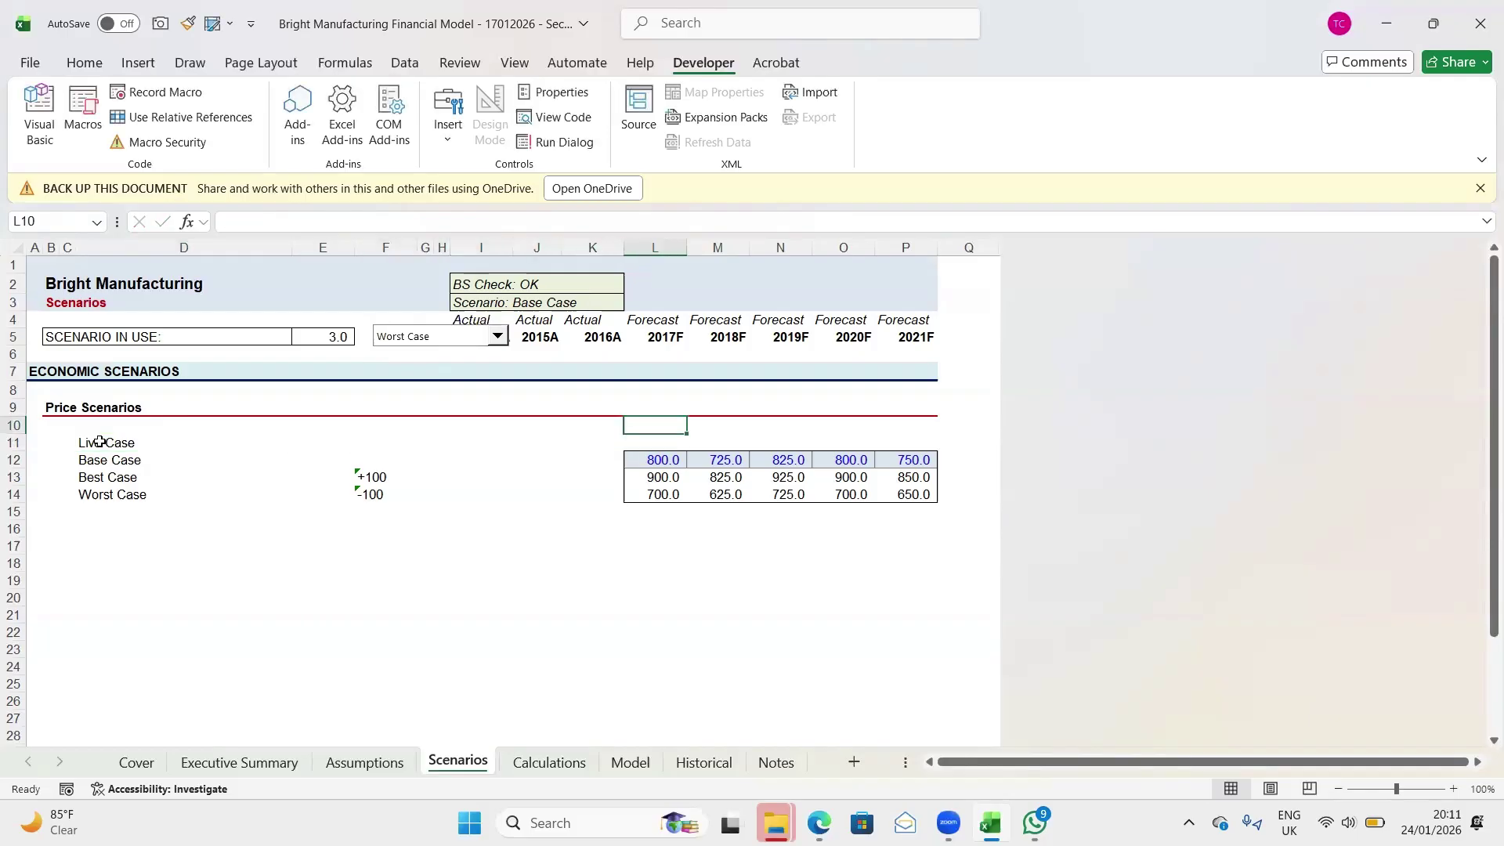
key(Down)
key(shift+space)
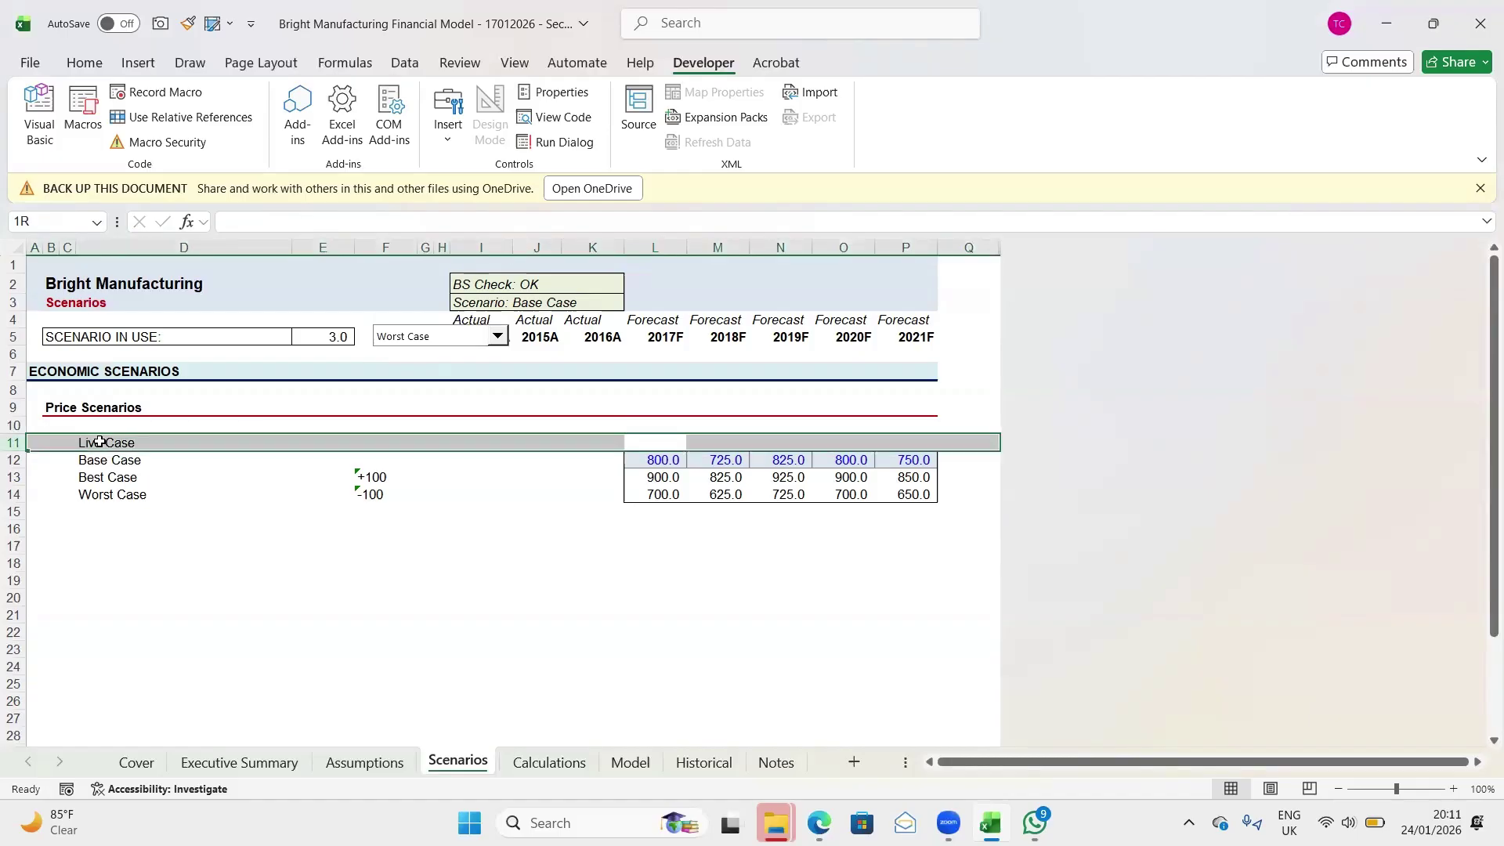
key(ctrl+shift+plus)
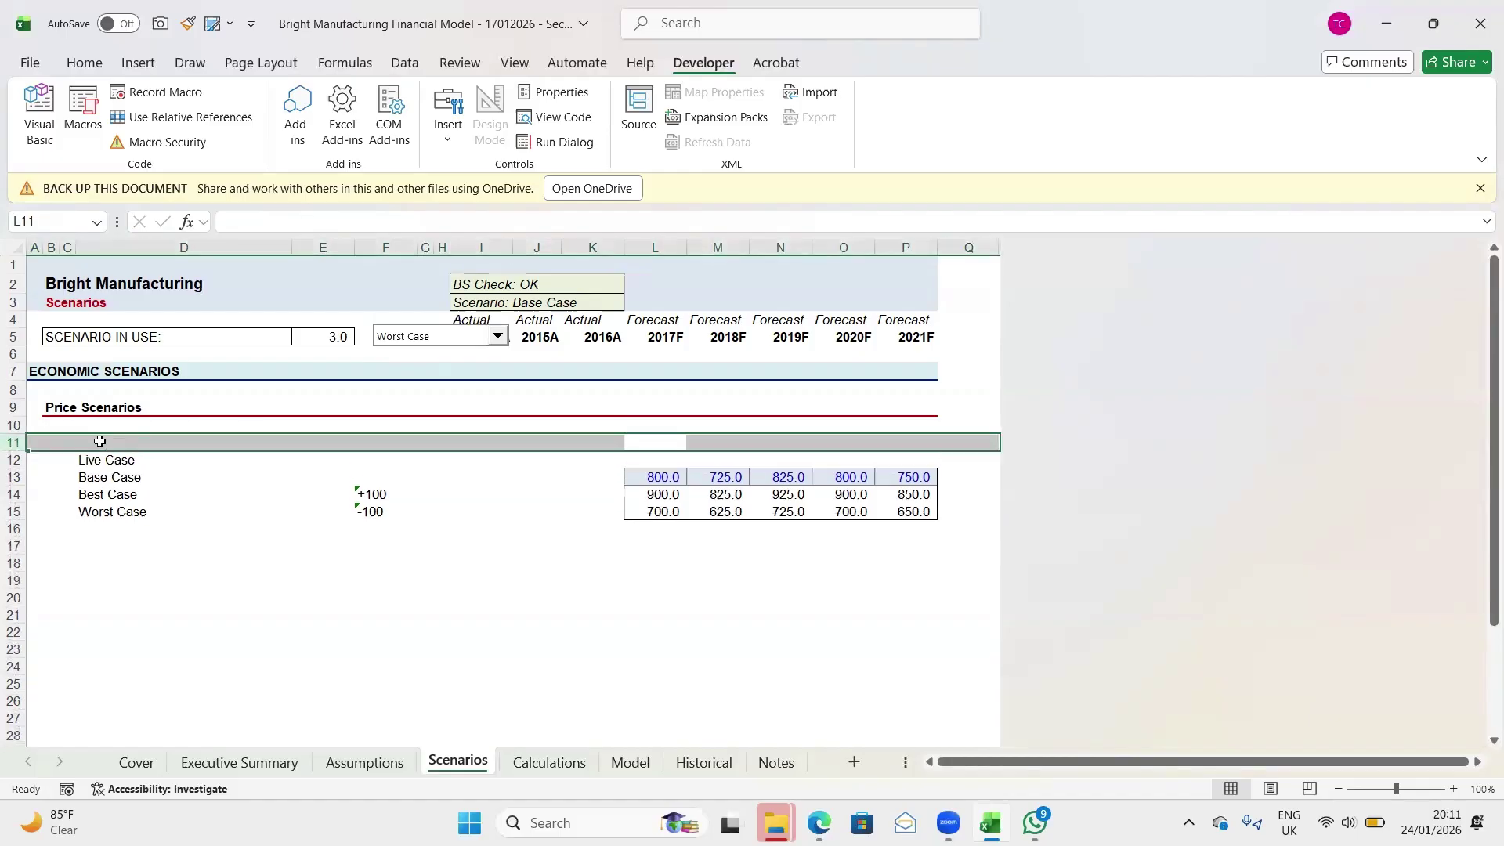
Move the Live Case label from D12 to D11, leaving a blank row above Base Case
key(Down)
key(ctrl+Left)
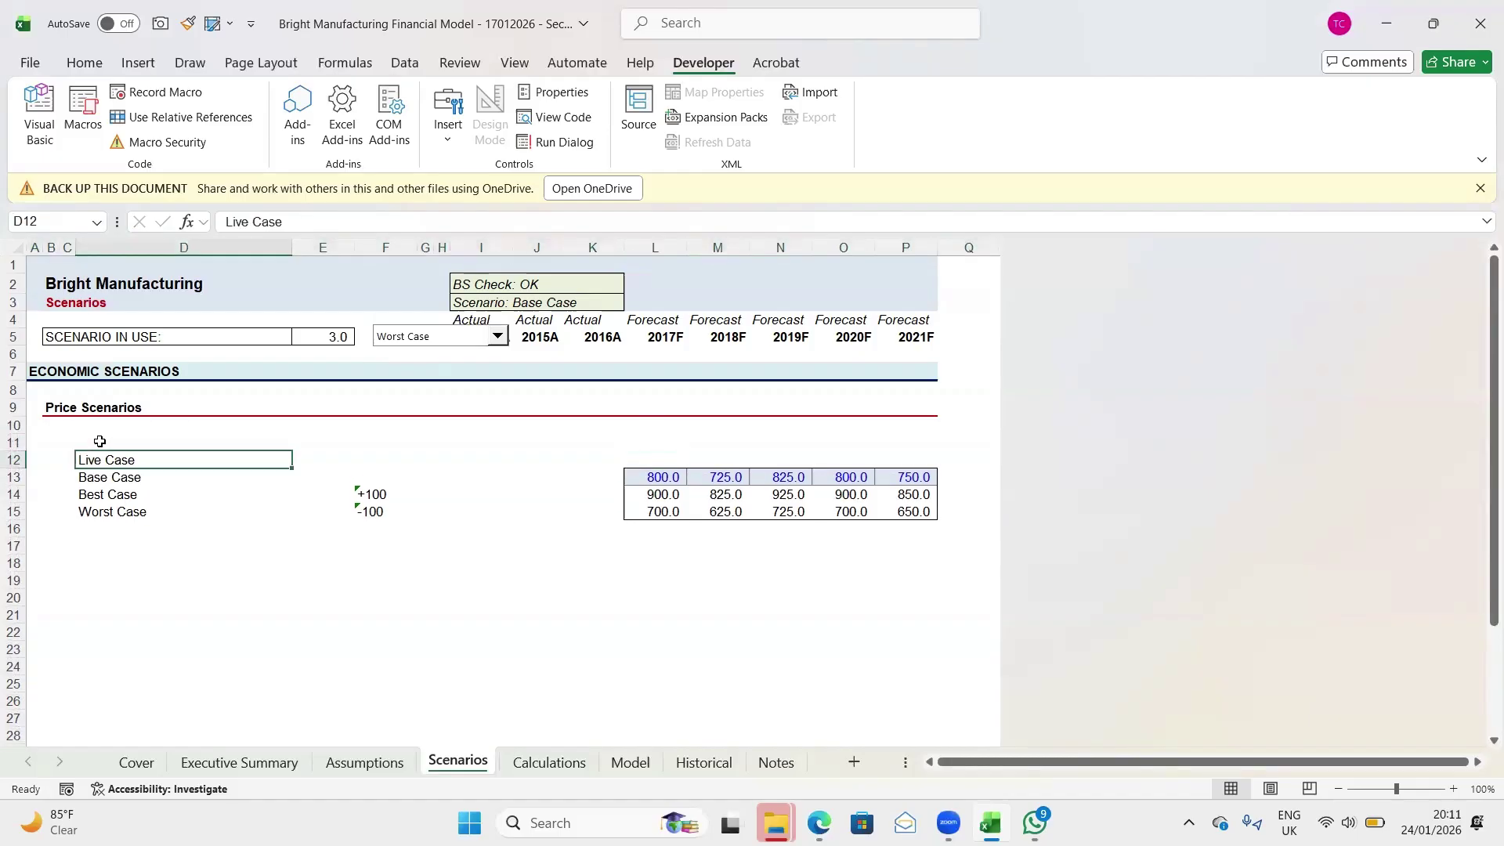
key(ctrl+x)
key(Up)
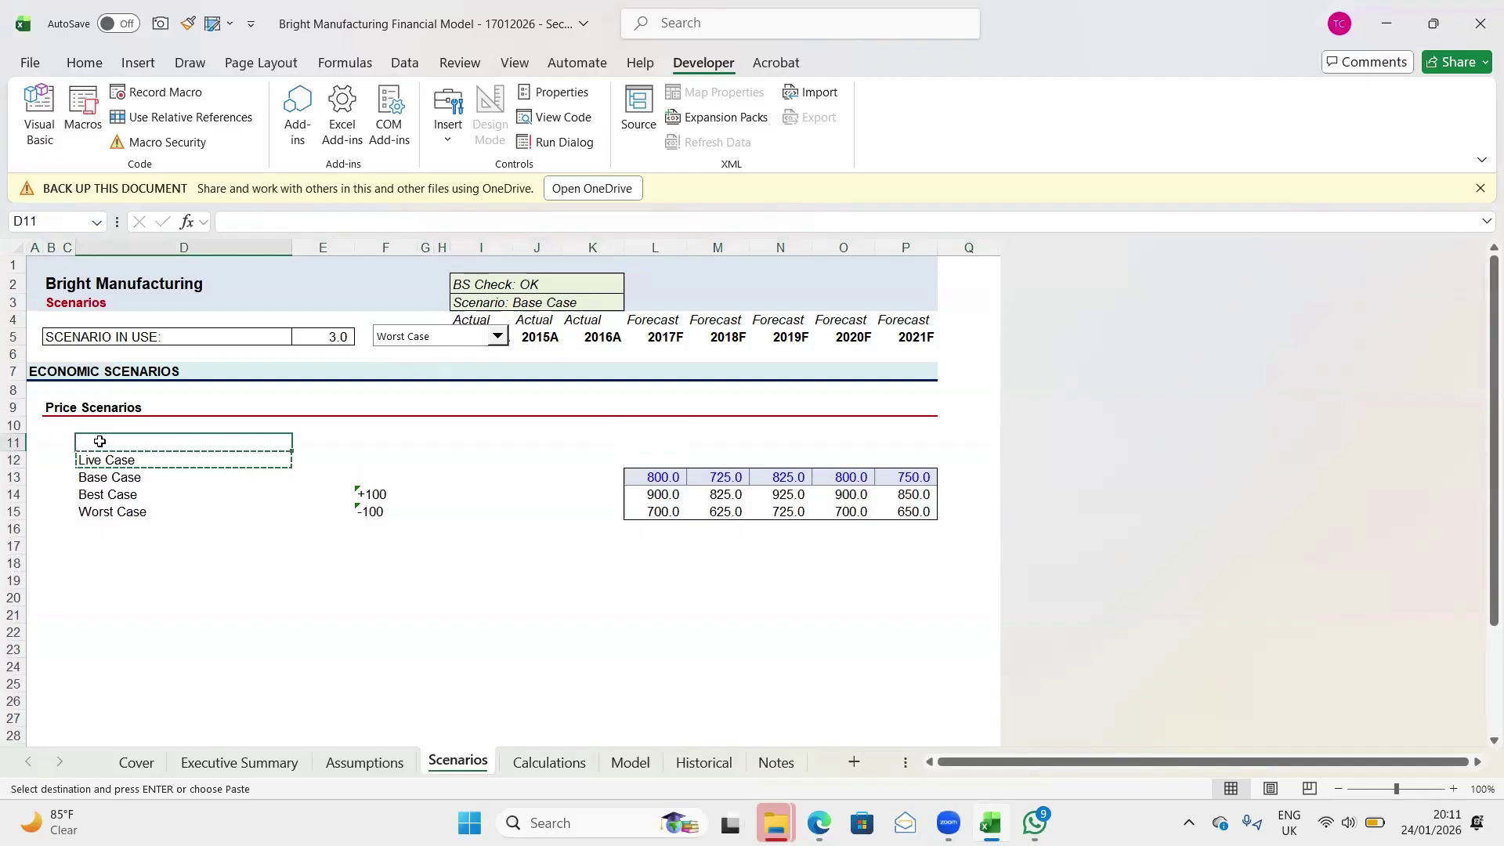
key(ctrl+v)
key(Right)
key(Right)
key(Right)
key(Right)
key(Right)
key(Right)
key(Right)
key(Right)
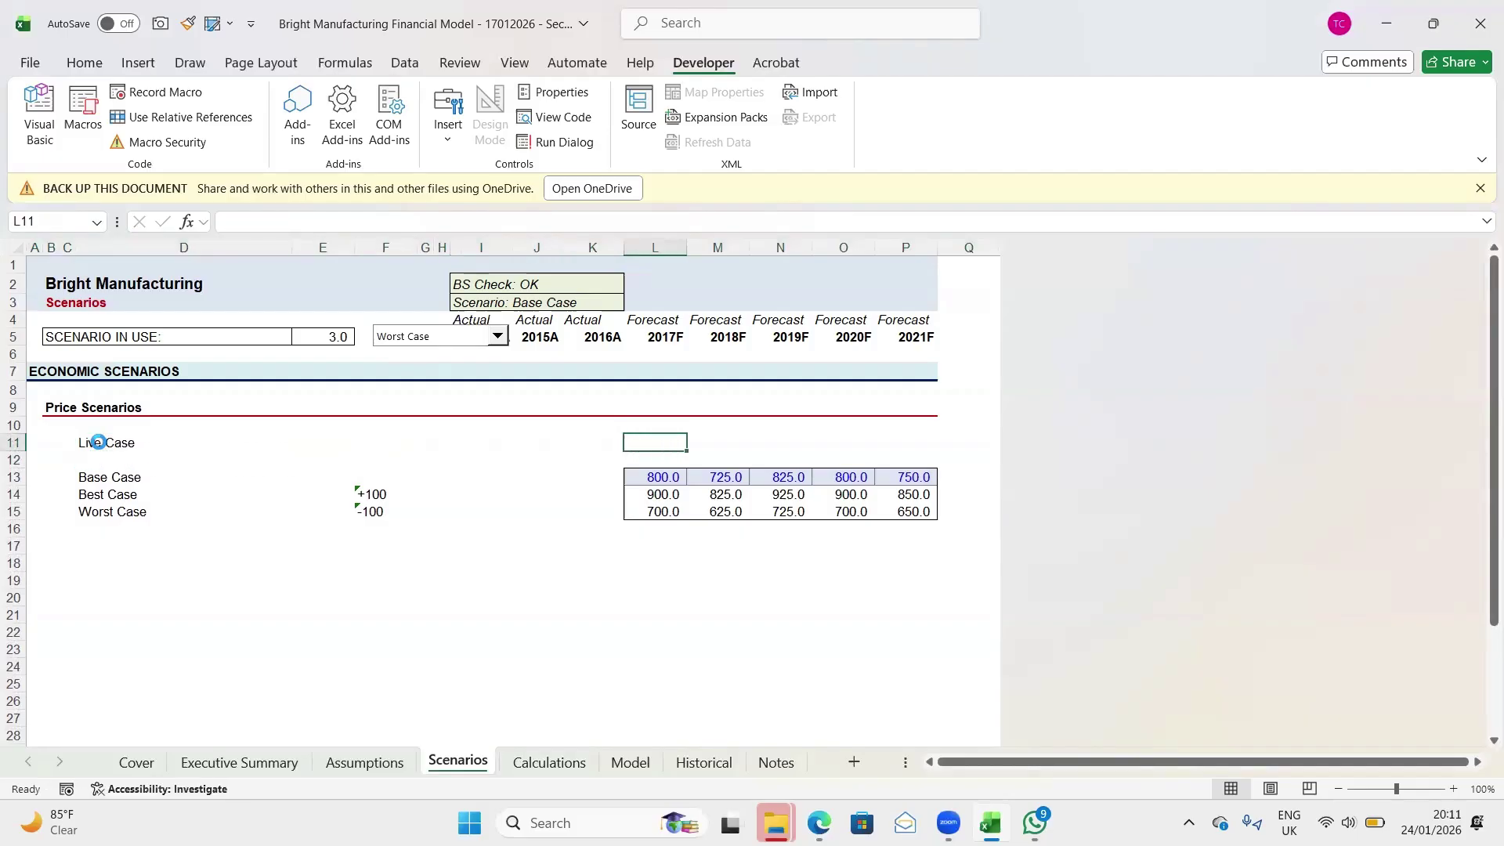
key(ctrl+Down)
key(Down)
key(Up)
key(Up)
key(Down)
key(Down)
key(Down)
key(Down)
key(Up)
key(Up)
key(Up)
key(Down)
key(Down)
key(Up)
key(Up)
key(Up)
key(Up)
key(Down)
key(Up)
Enter =CHOOSE(scenario_switch,L13,L14,L15) in L11 as the 2017F Live Case price
text(=)
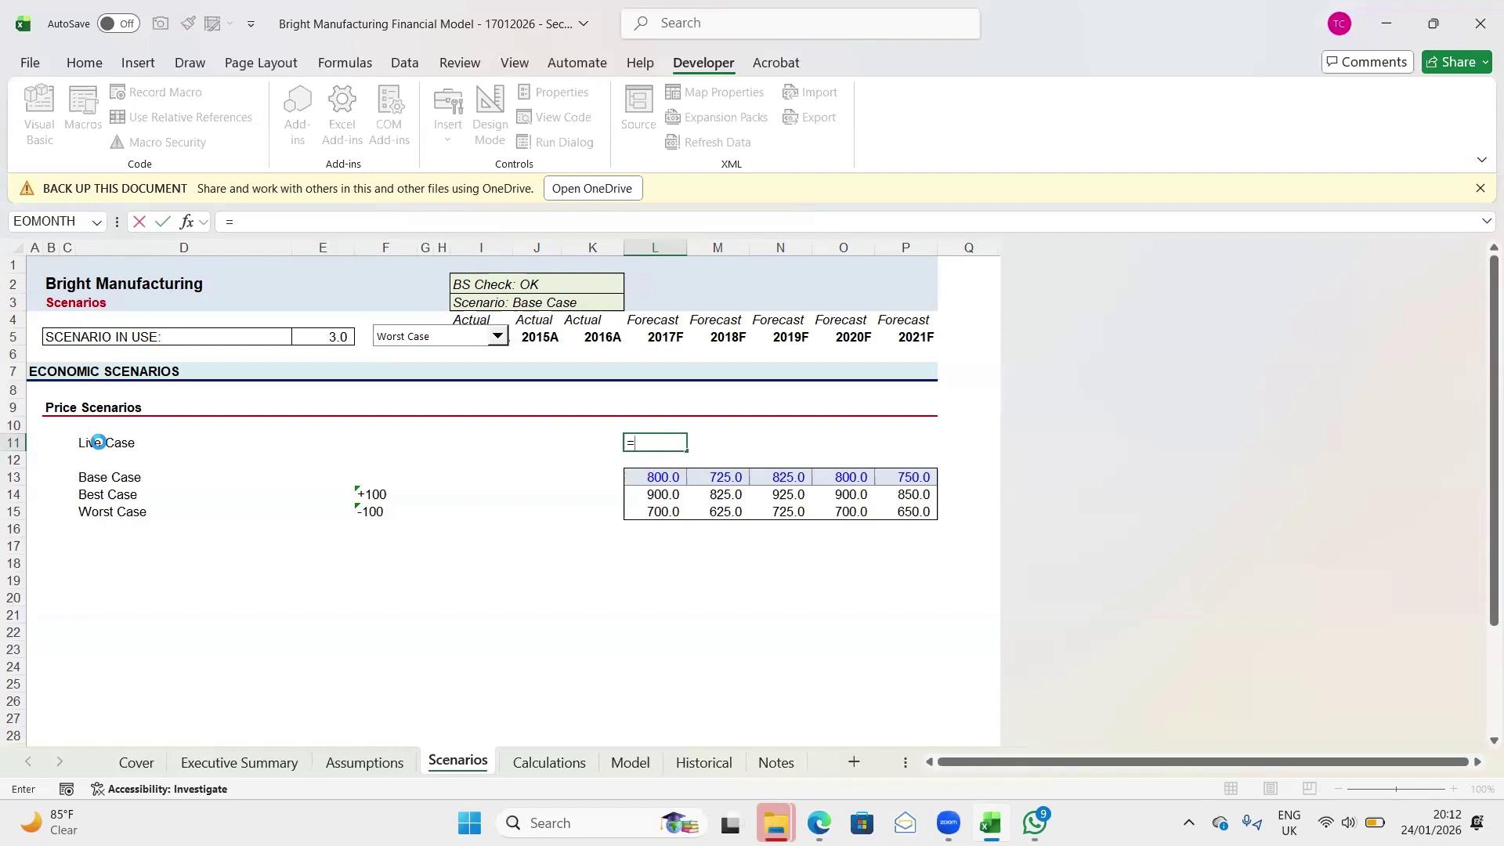
text(choo)
key(Tab)
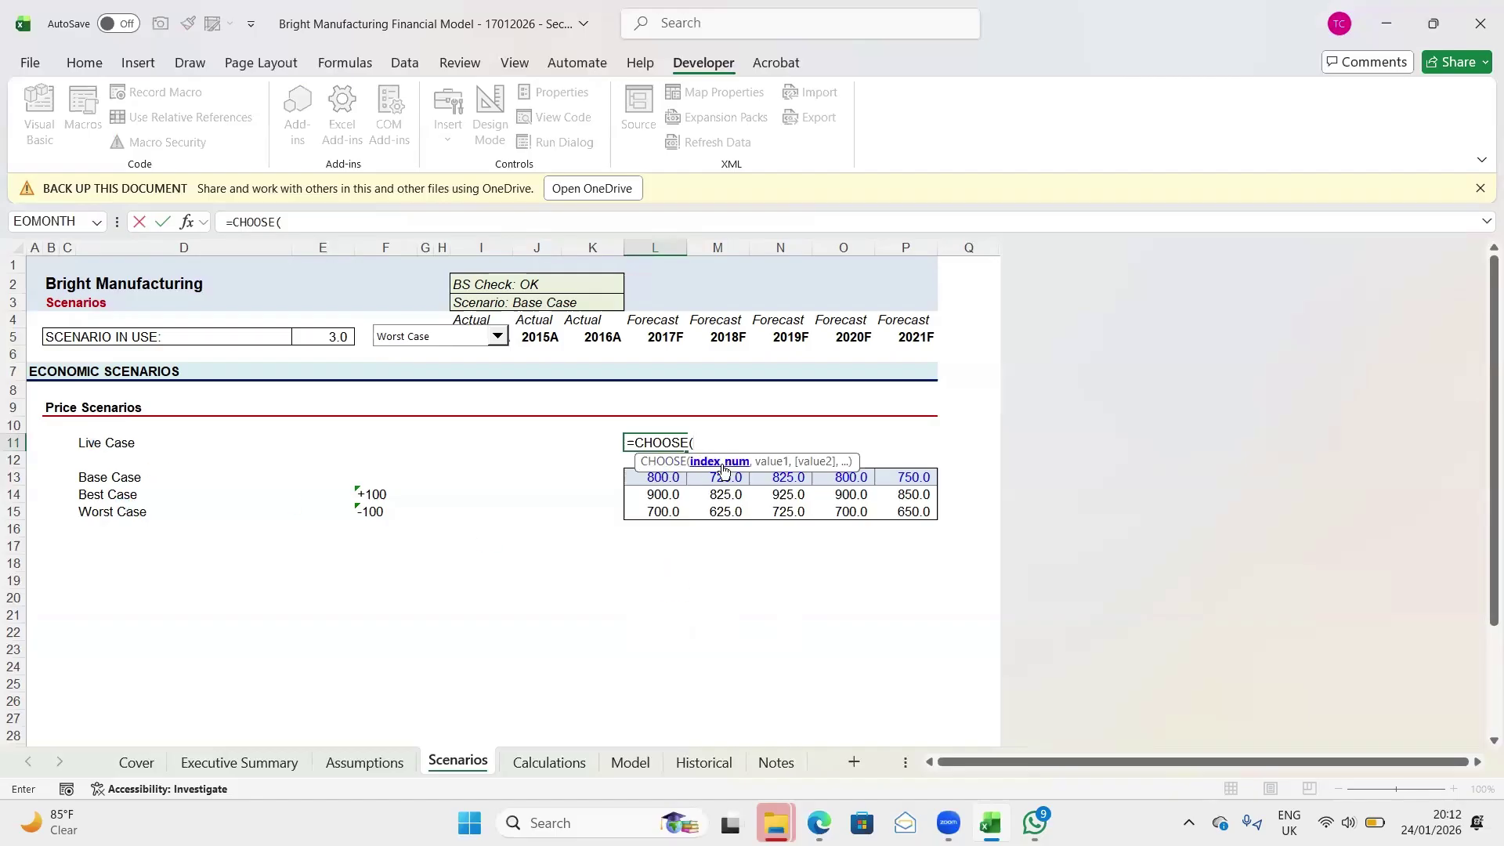
click(325, 334)
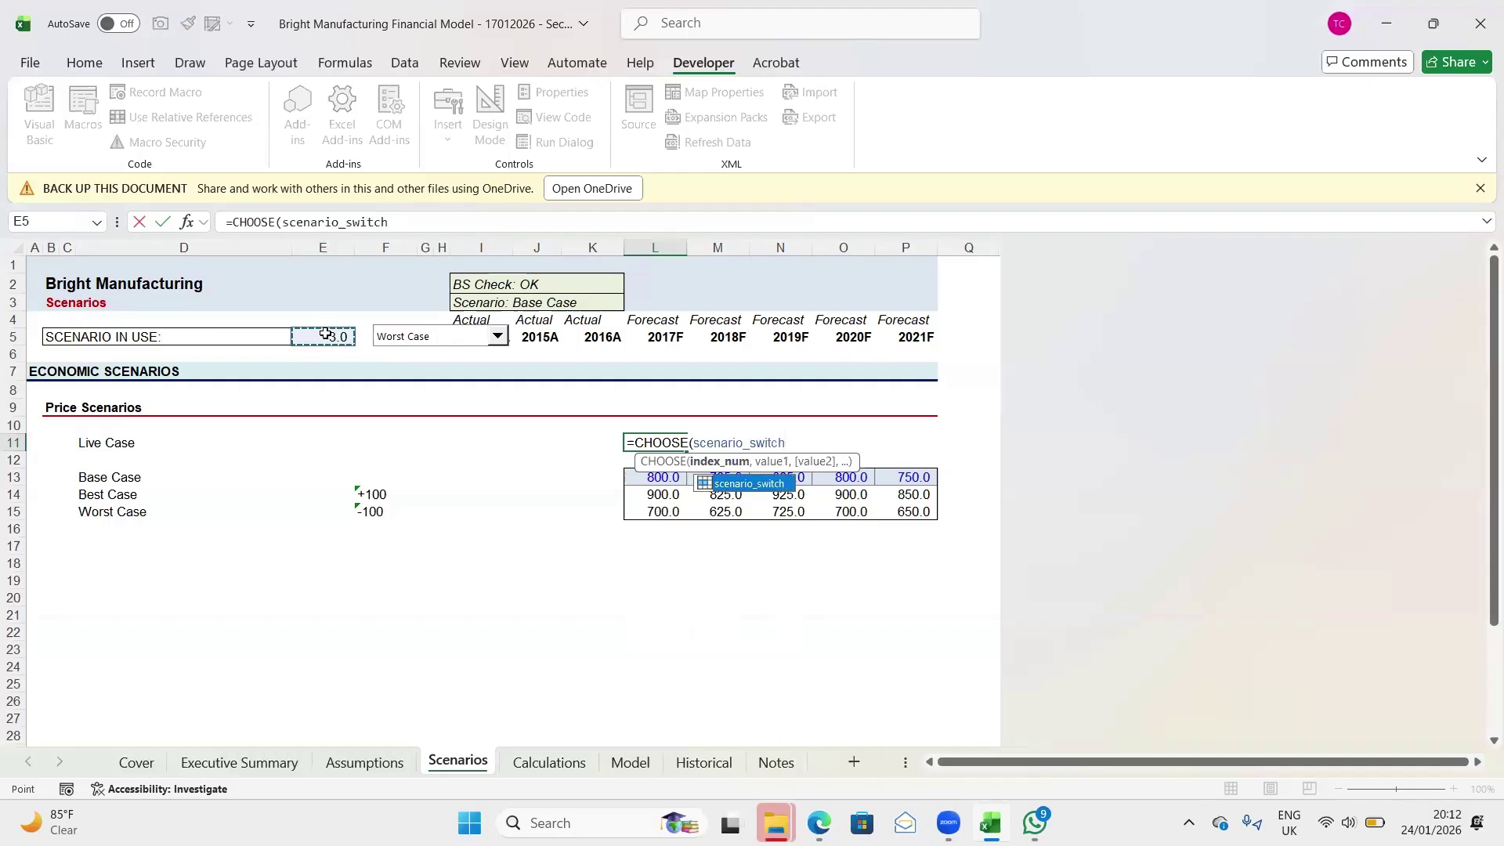
text(,)
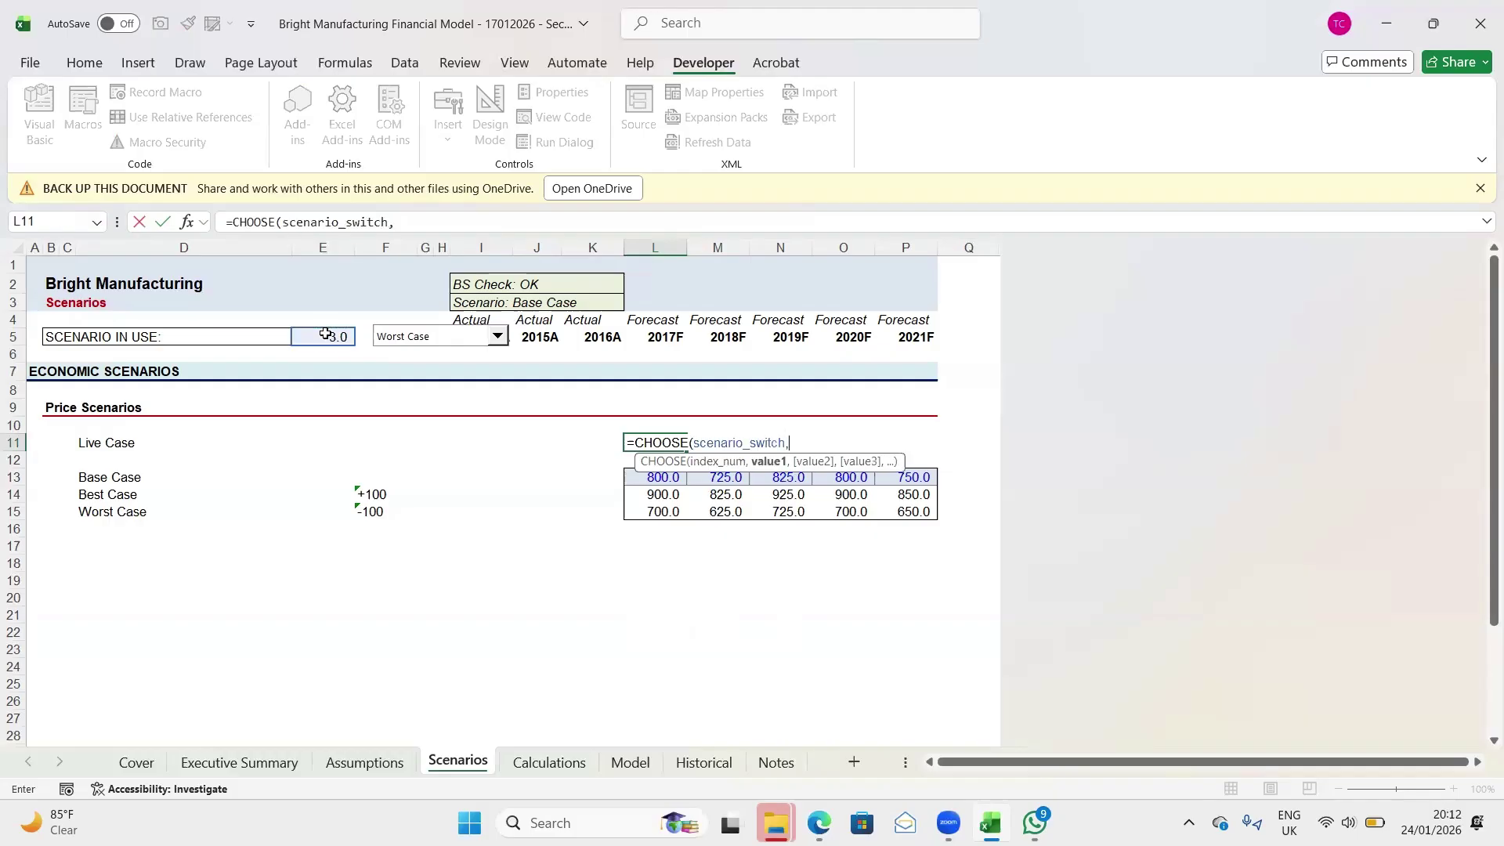
click(656, 476)
text(,)
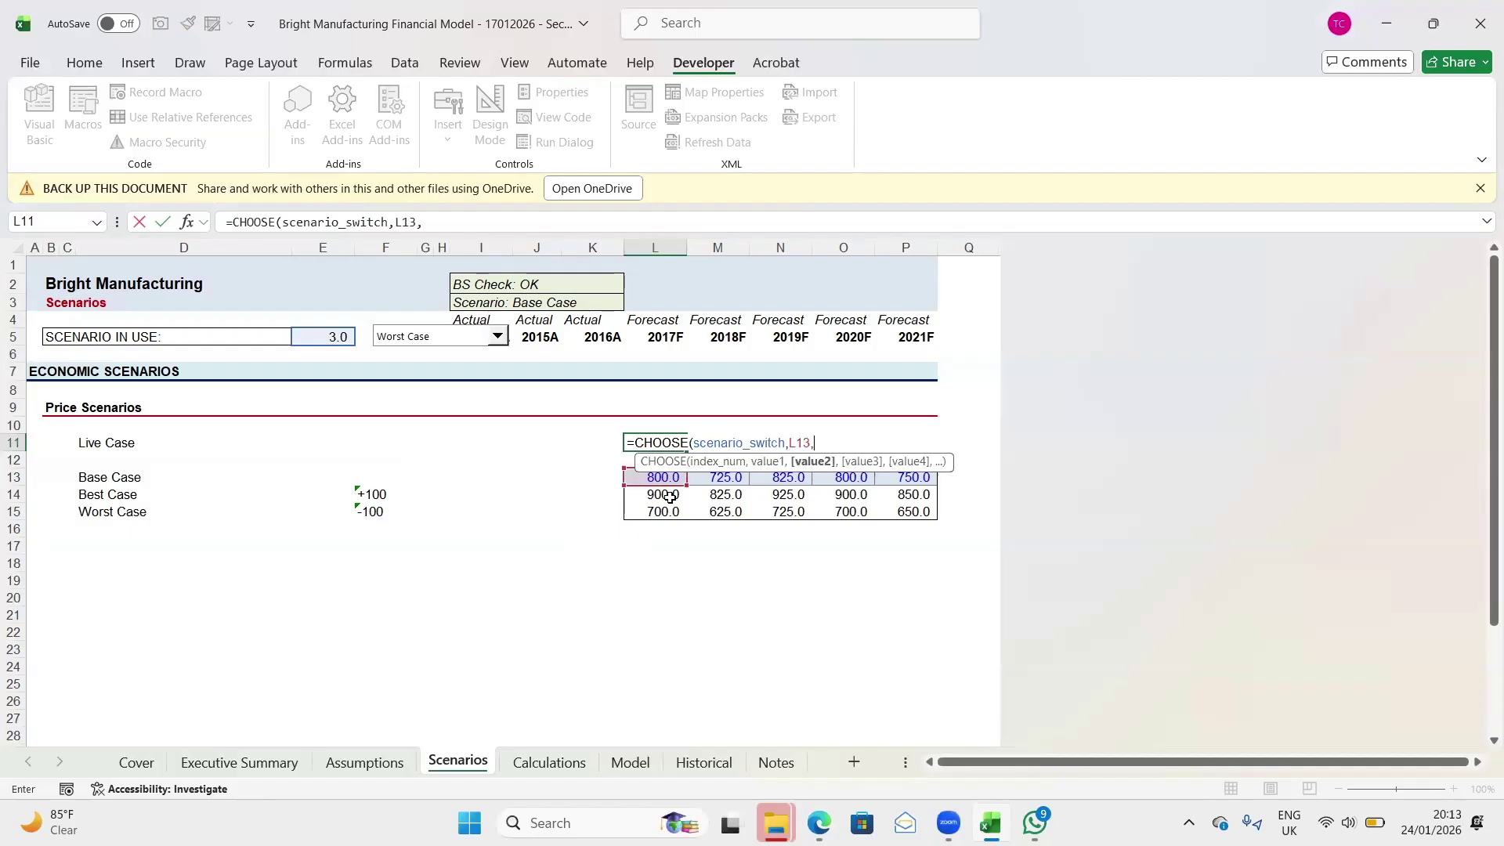
click(669, 496)
text(,)
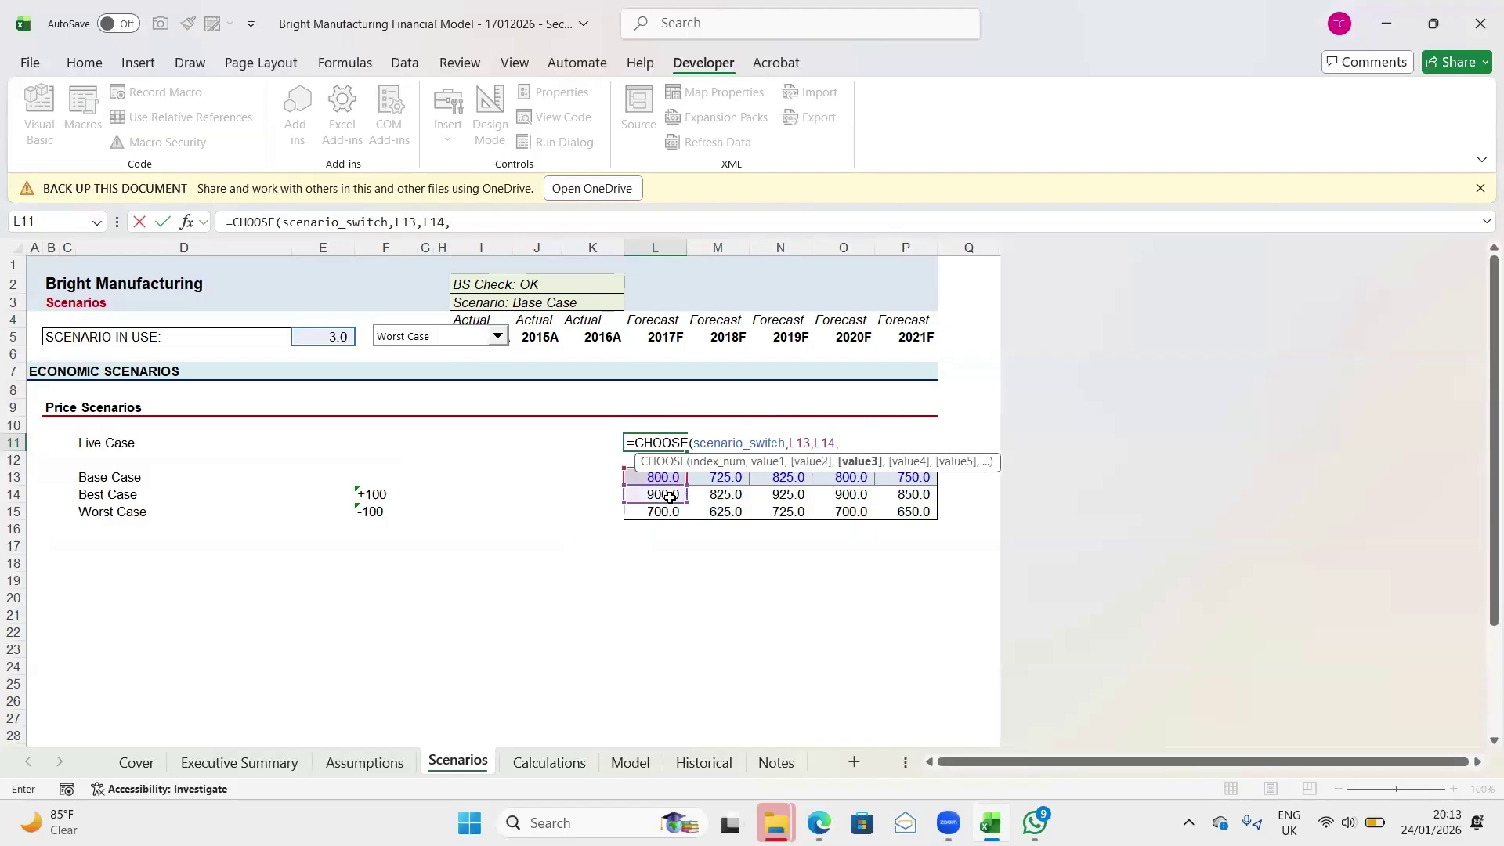
click(669, 514)
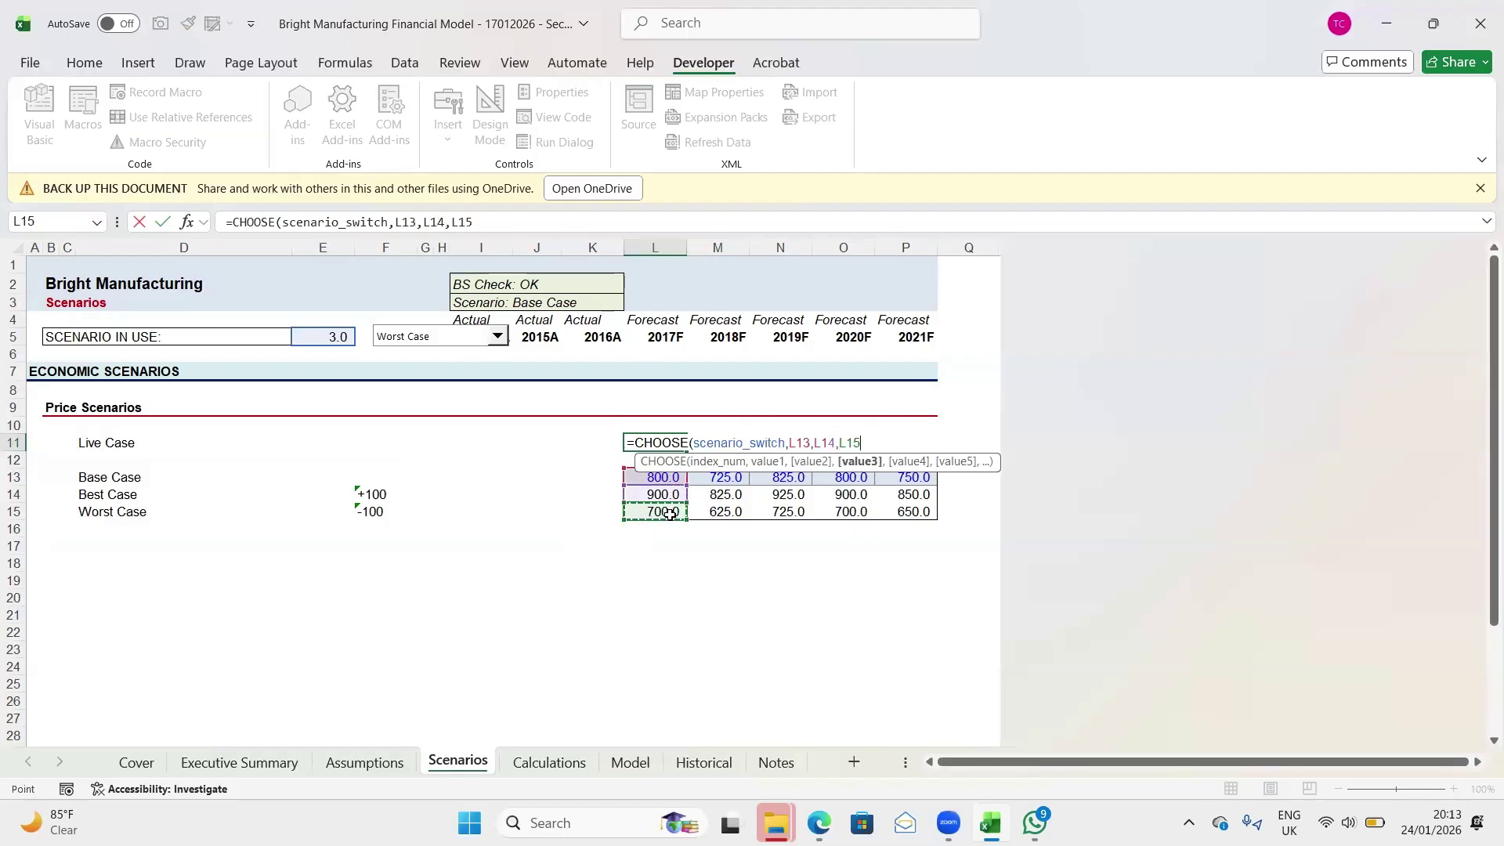
text())
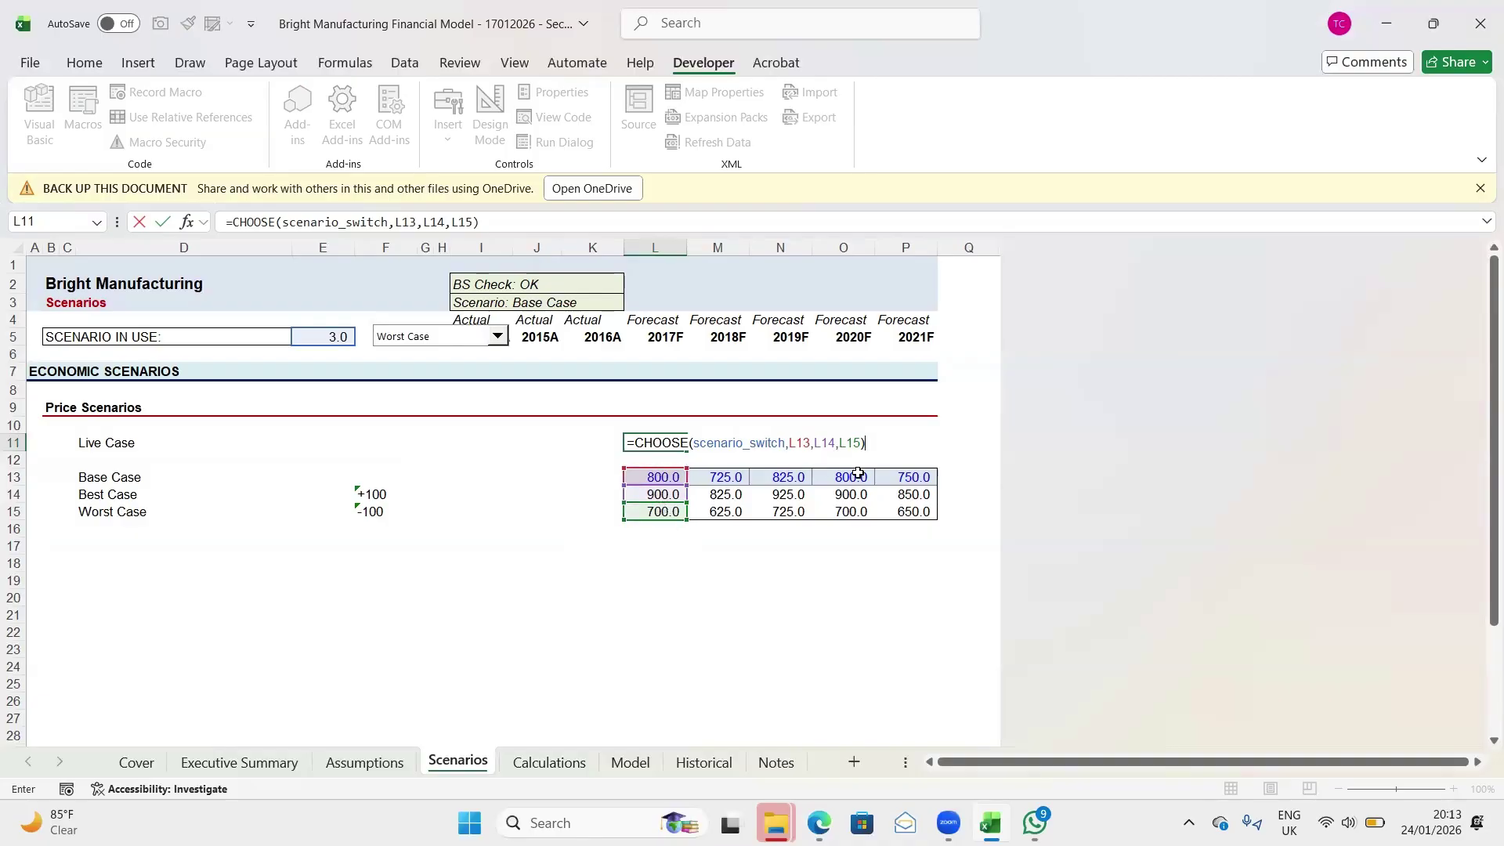
key(Return)
Fill the Live Case formula from L11 across to P11 and switch the scenario selector to Base Case
click(653, 440)
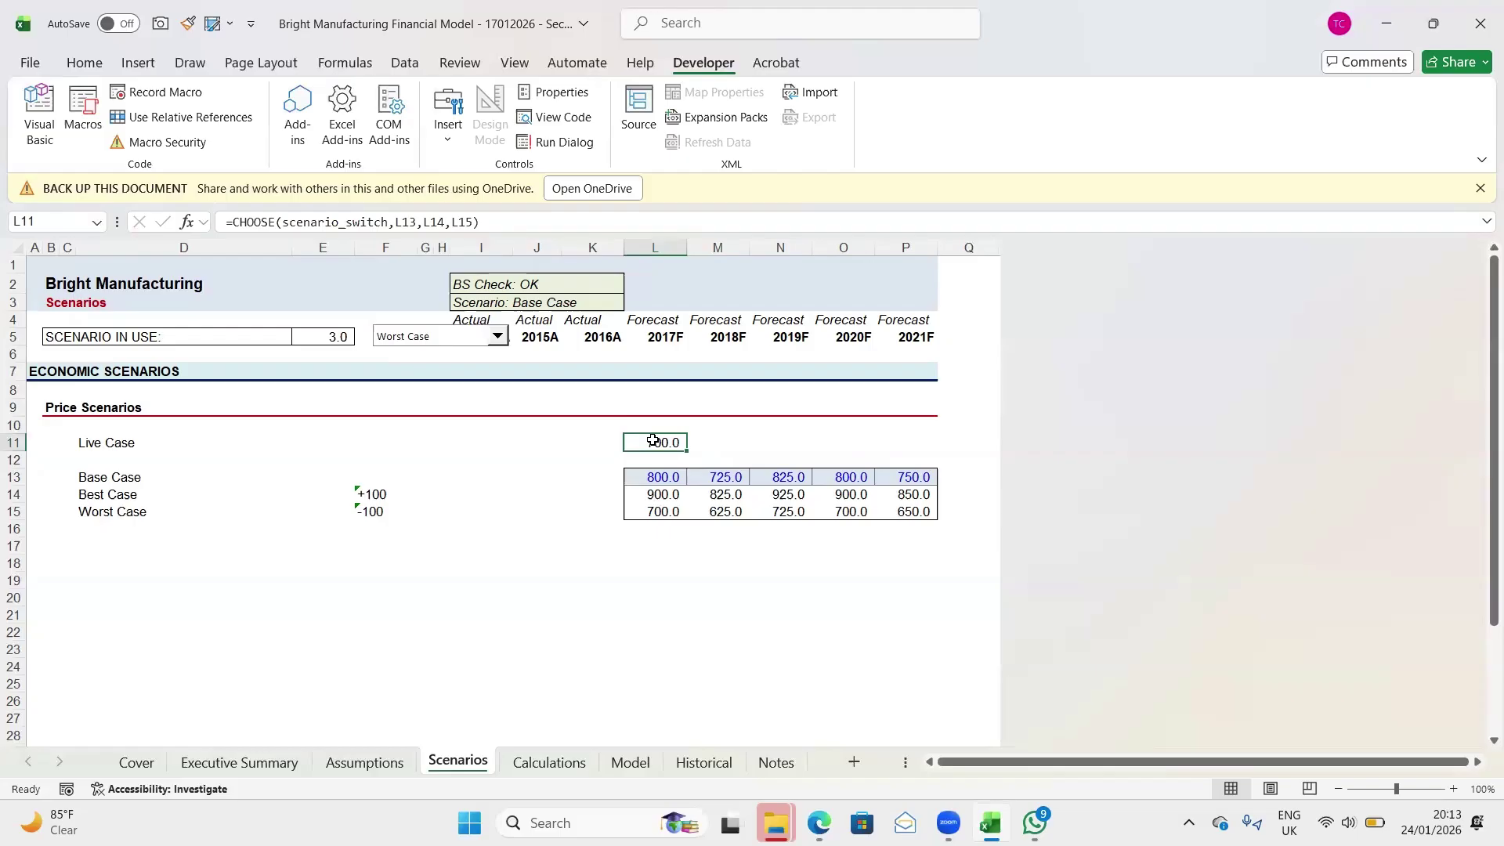
key(shift+Right)
key(shift+Right)
key(shift+Right)
key(shift+Right)
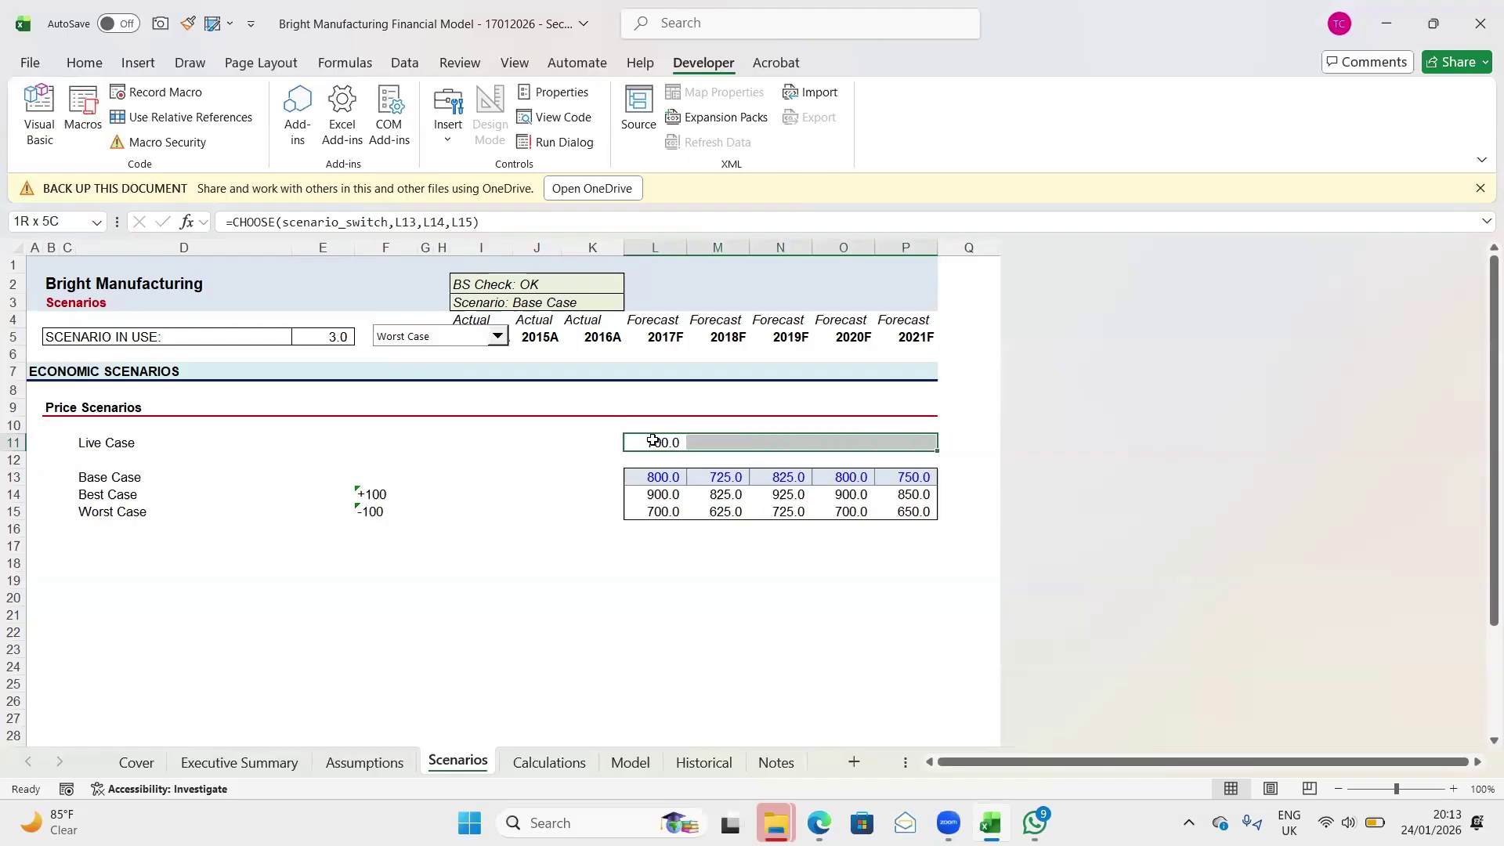
key(ctrl+r)
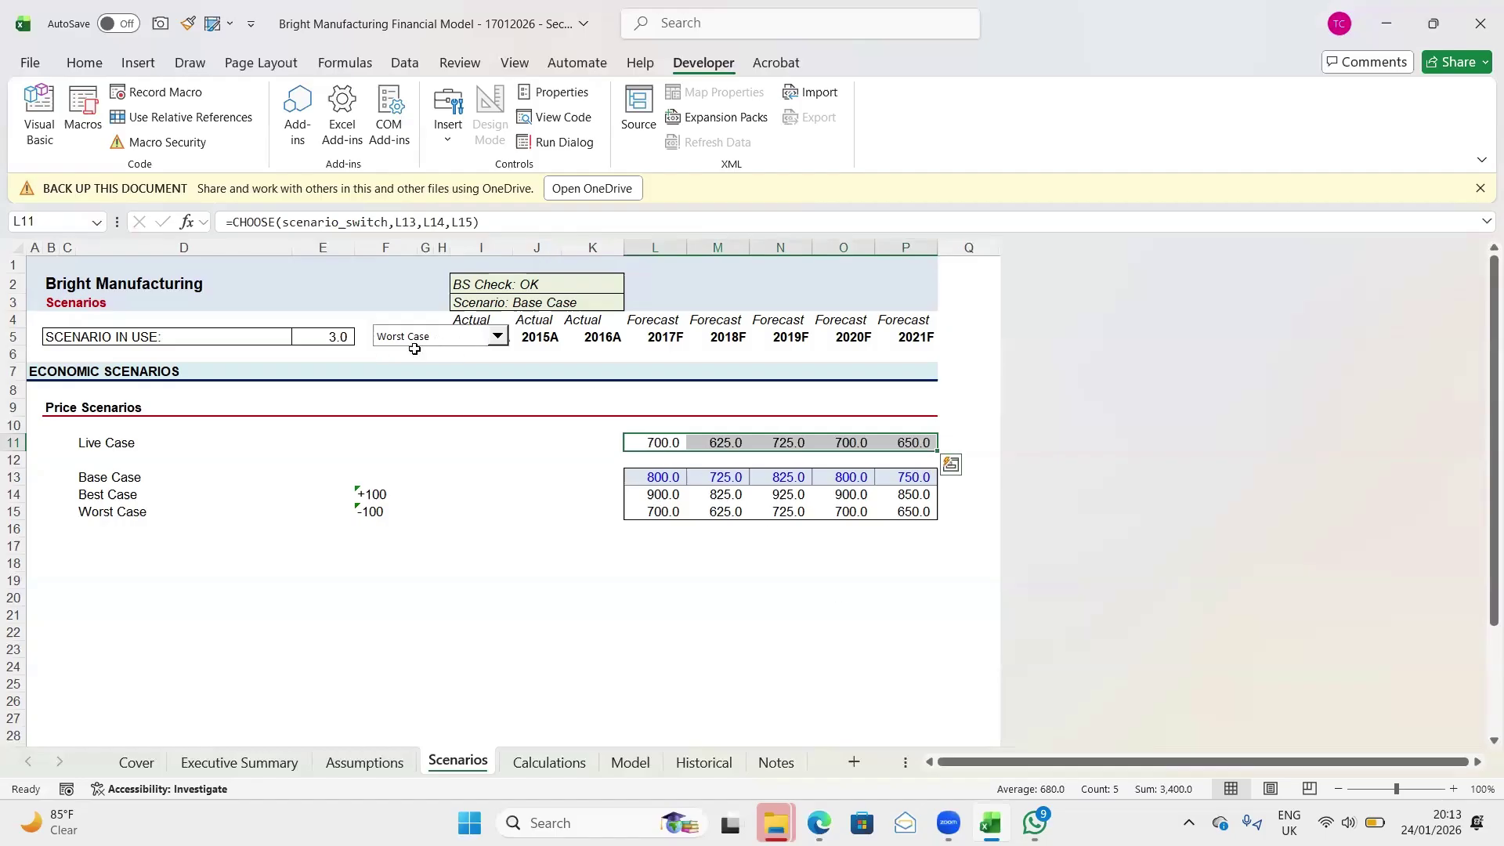
click(496, 337)
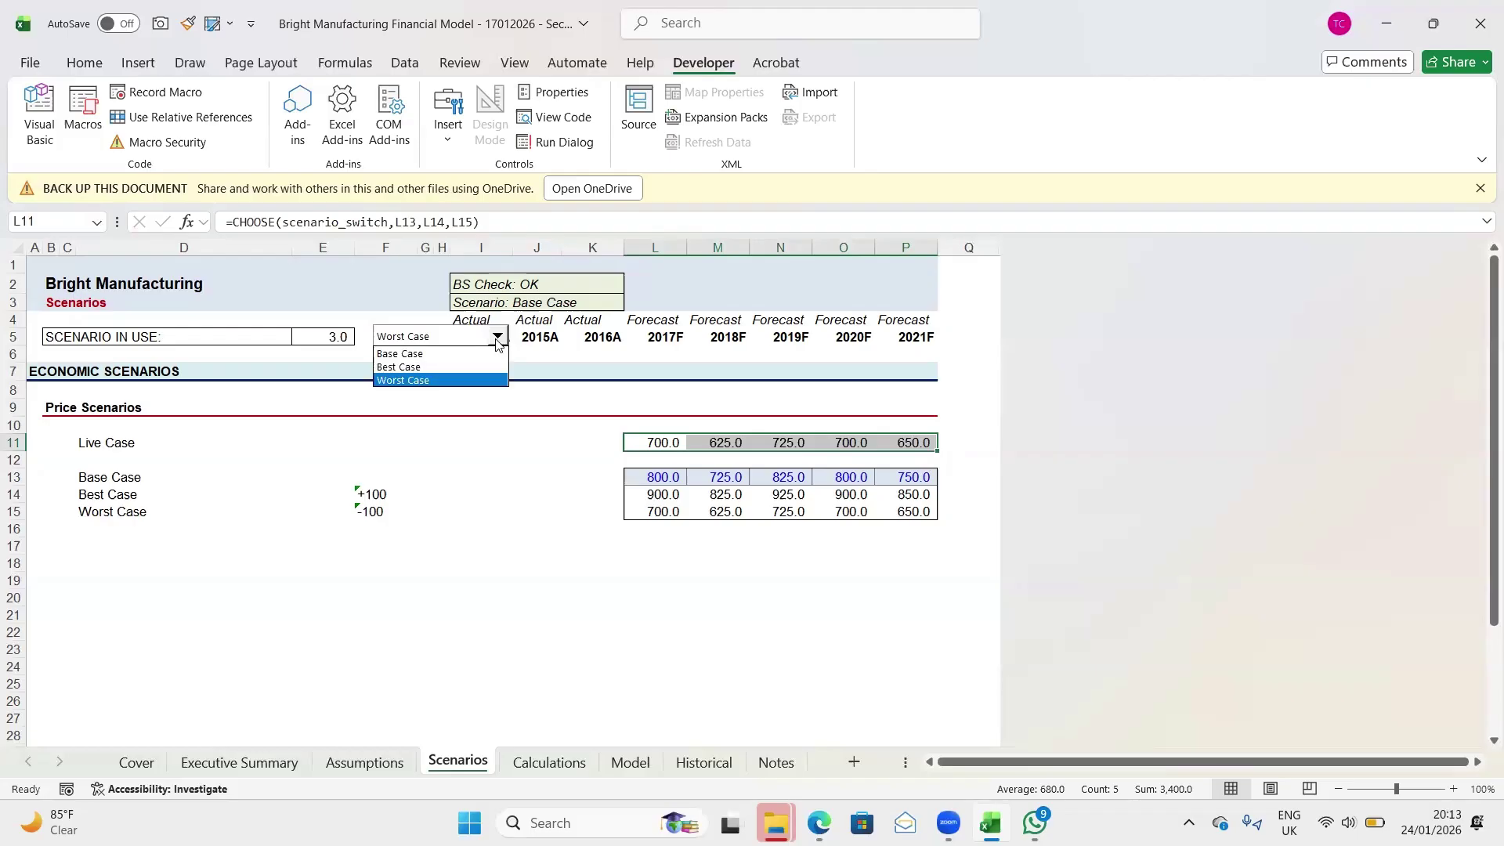
click(422, 354)
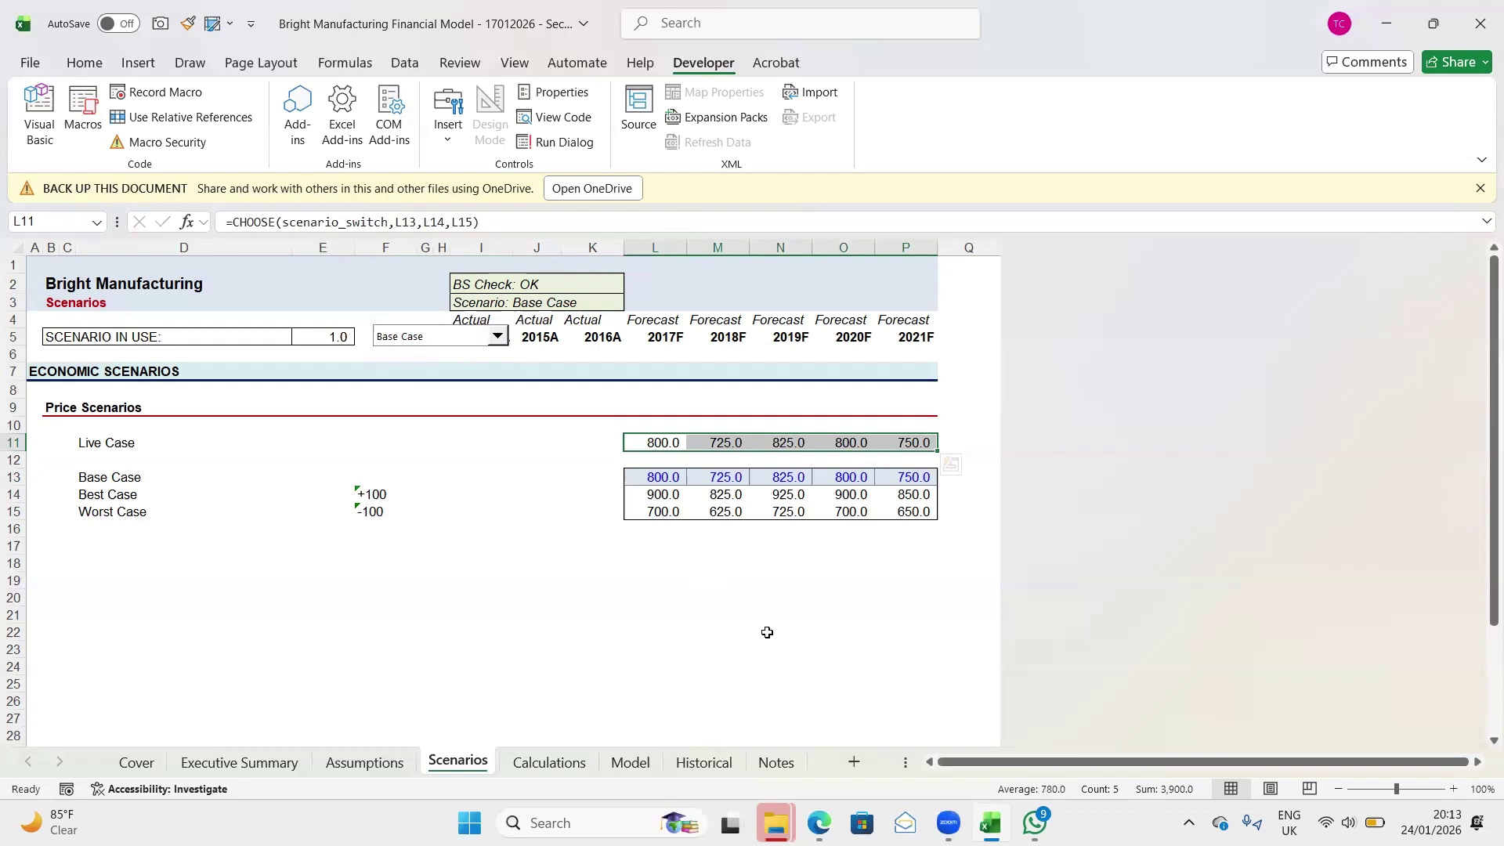
Make the whole Live Case row 11 bold
key(ctrl+q)
key(Escape)
key(shift+space)
key(ctrl+b)
key(Down)
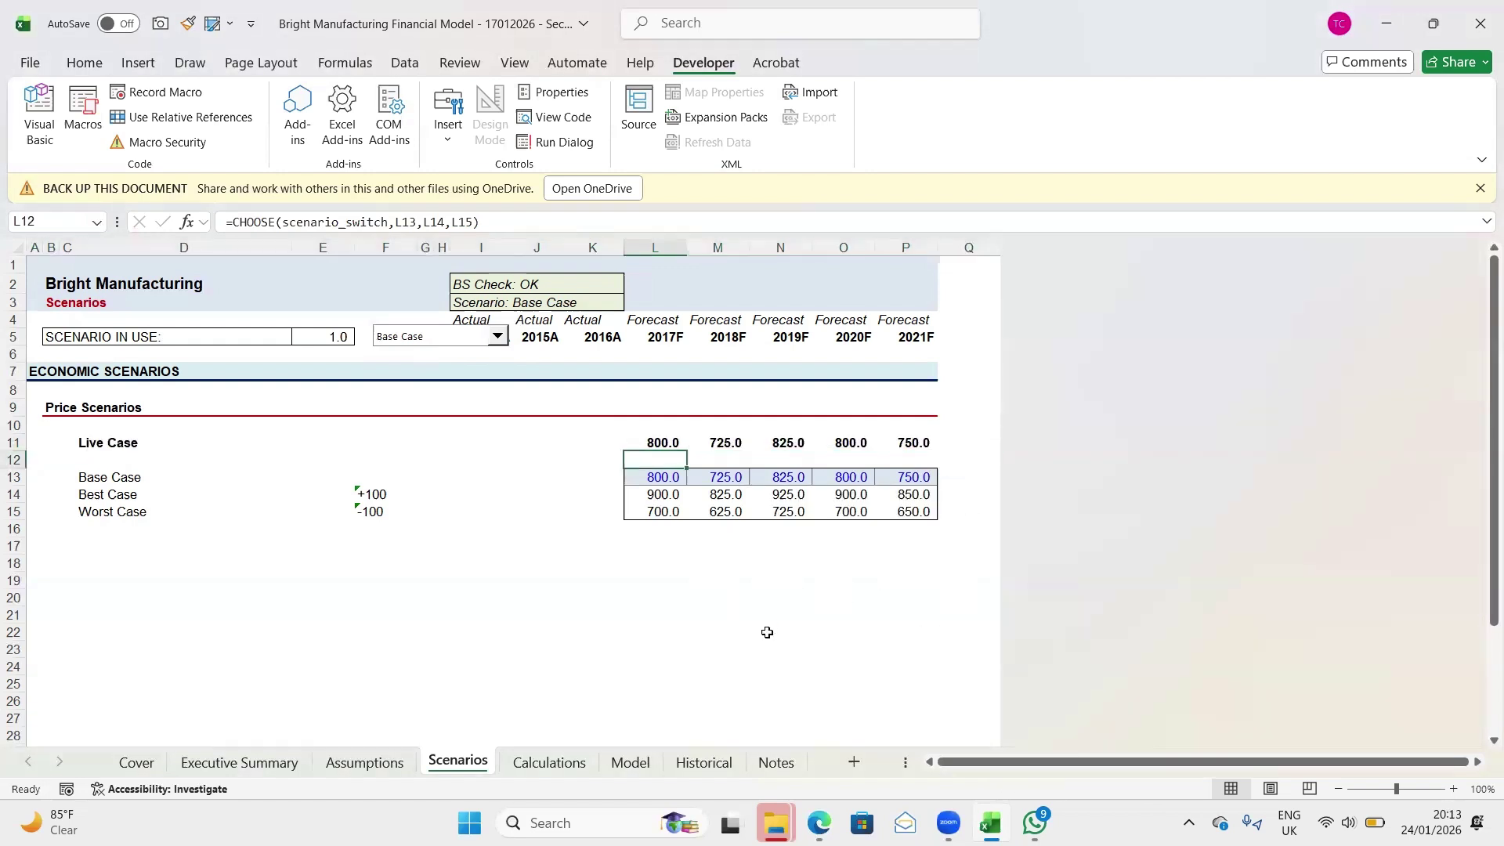
Add an outline border around the Live Case prices in L11:P11
key(Up)
key(ctrl+shift+Right)
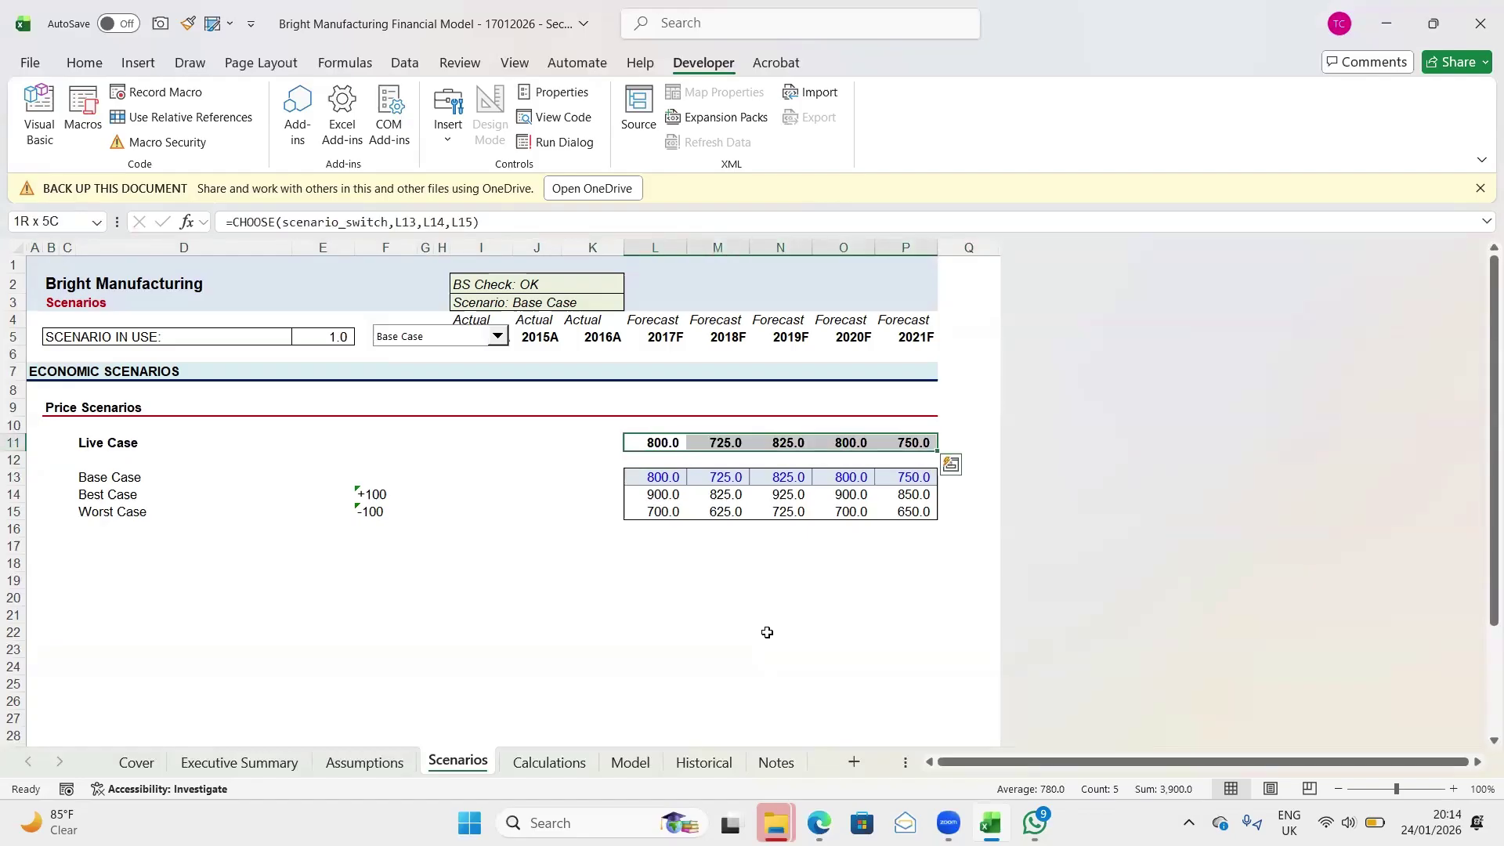
key(Down)
key(Down)
key(Down)
key(Up)
key(Up)
key(Up)
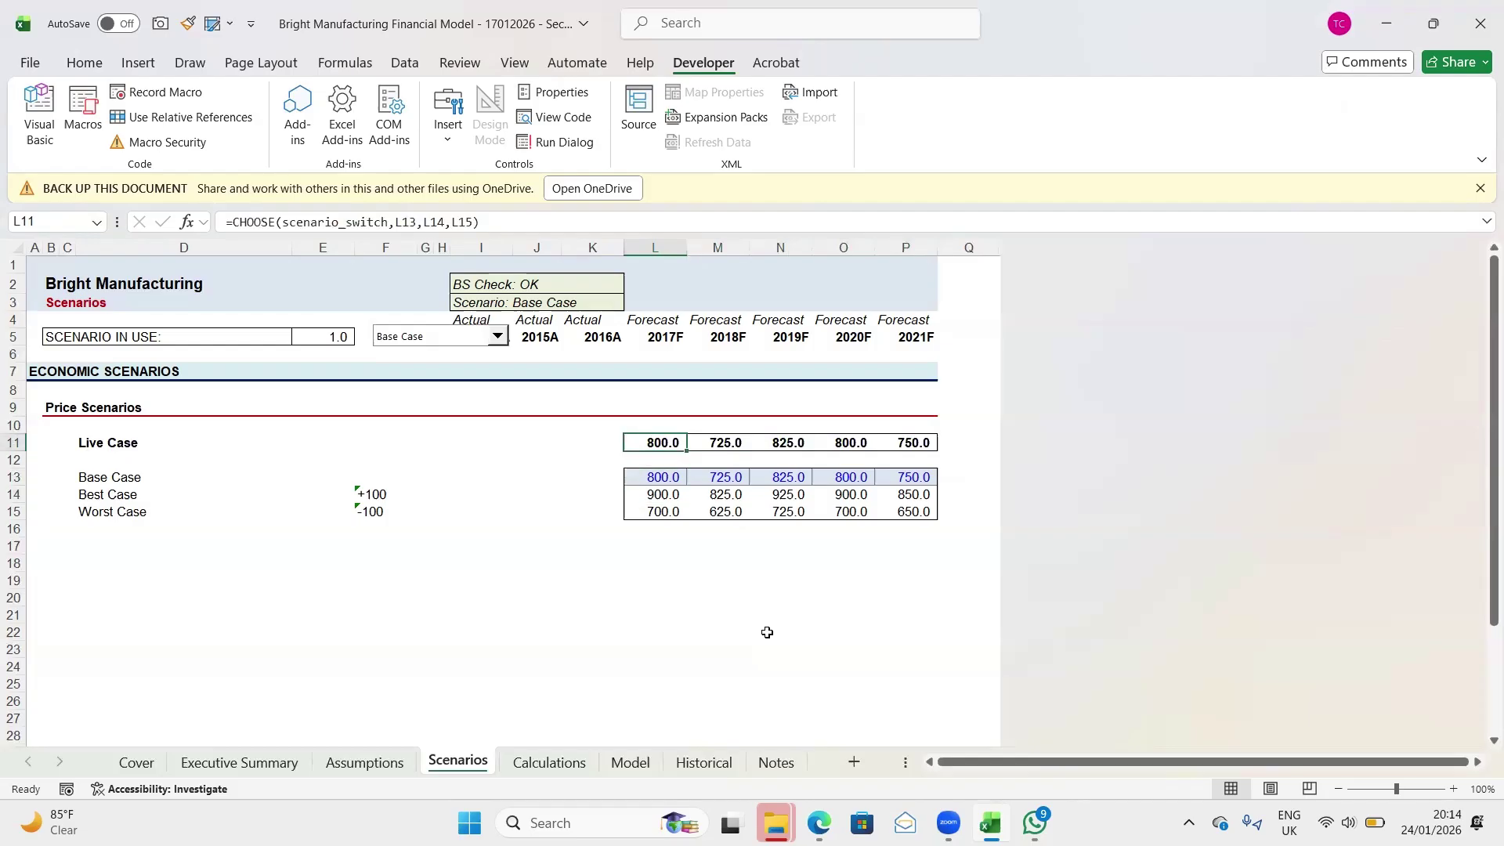
Save the workbook, leaving an empty cell below the price scenarios selected
key(Down)
key(Down)
key(Down)
key(Down)
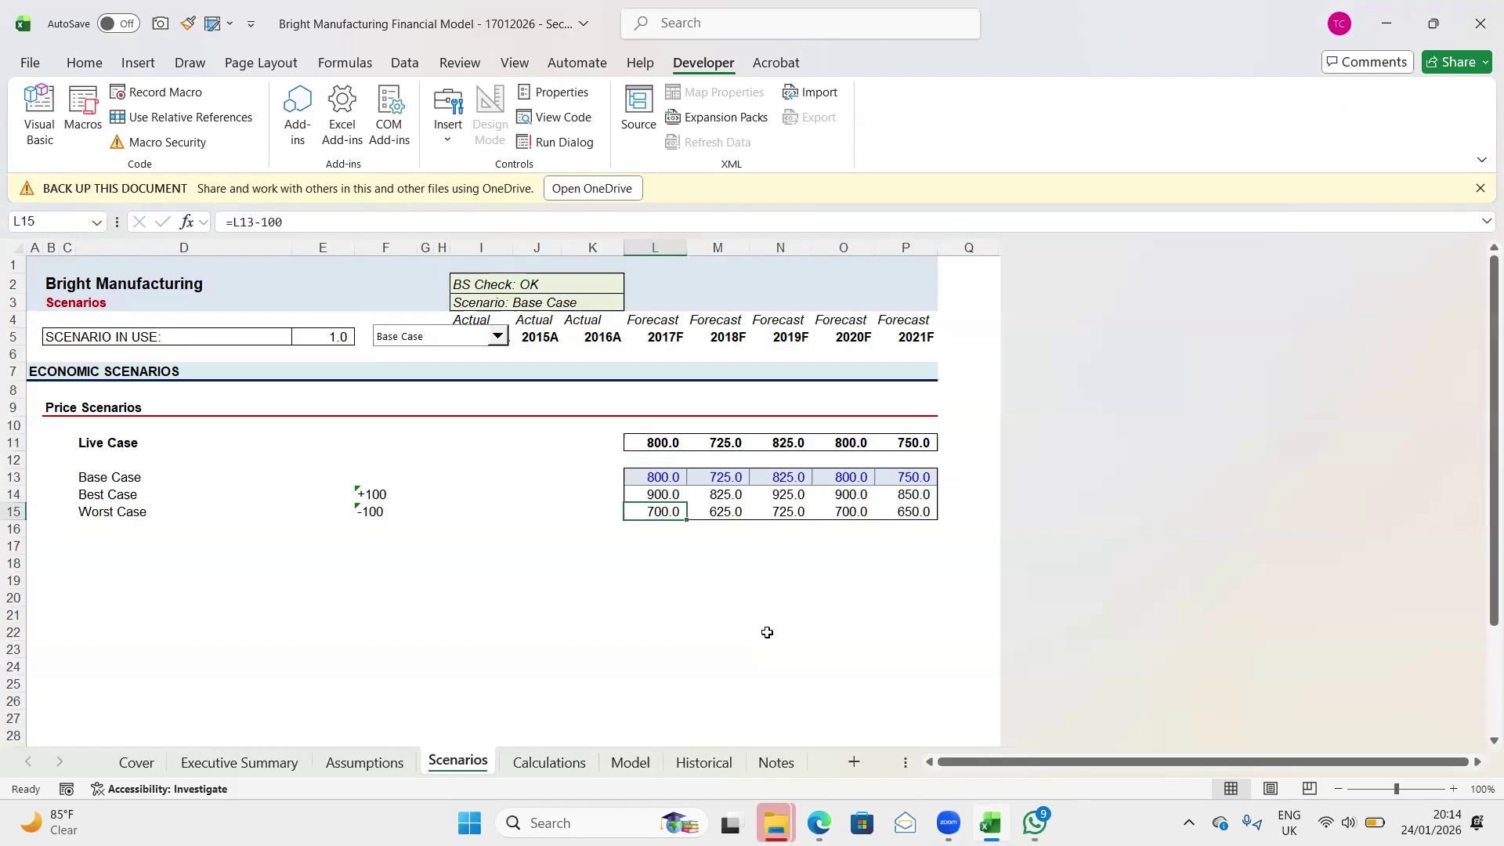
key(ctrl+s)
key(Down)
key(Down)
key(Left)
key(Left)
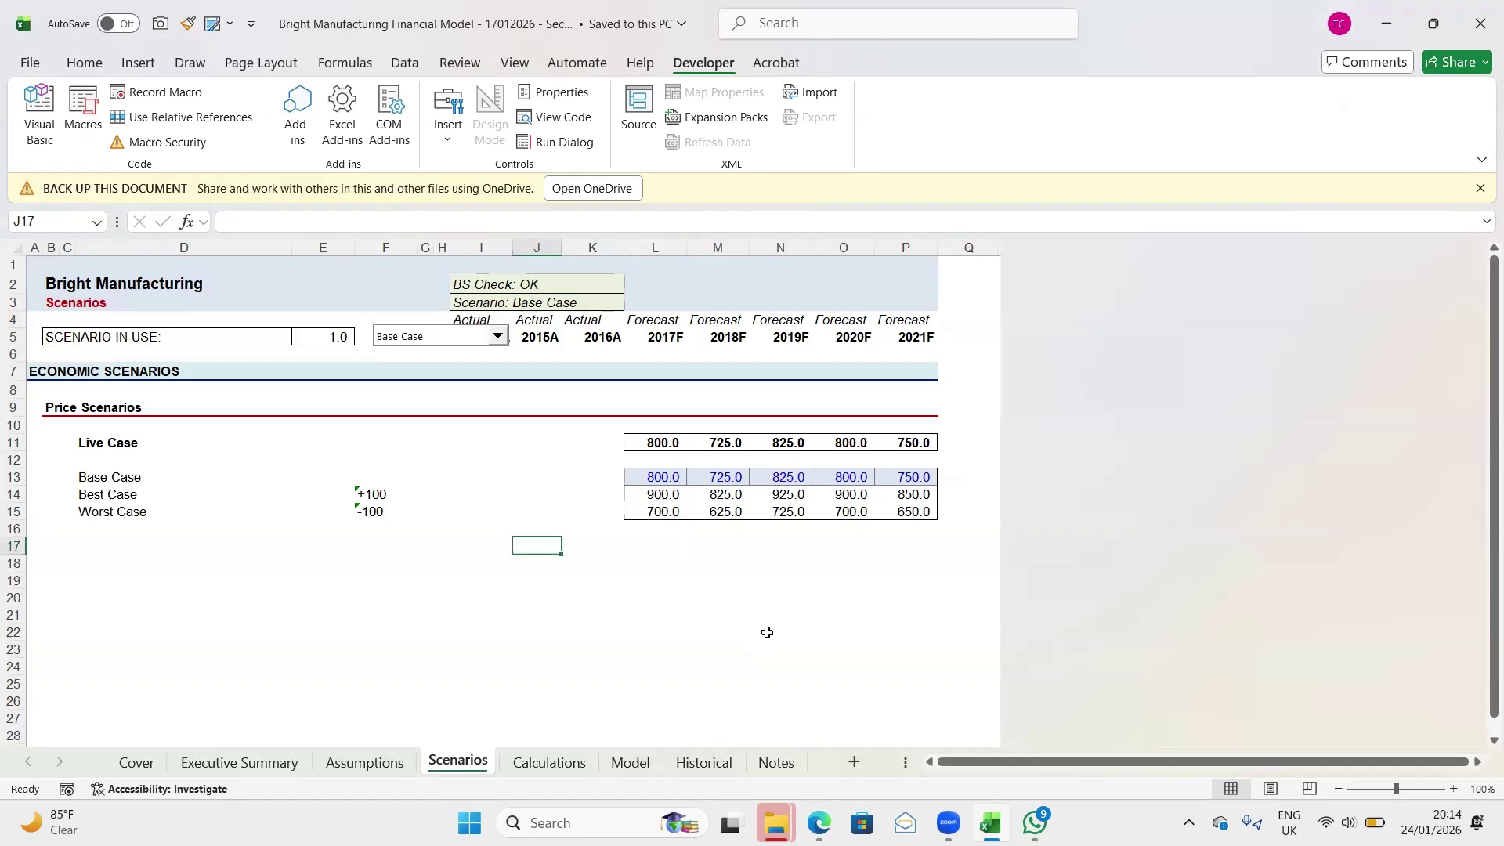
Review the Price Scenarios block, checking the Base, Best and Worst Case entries in L13:L15
scroll(767, 632, down, 3)
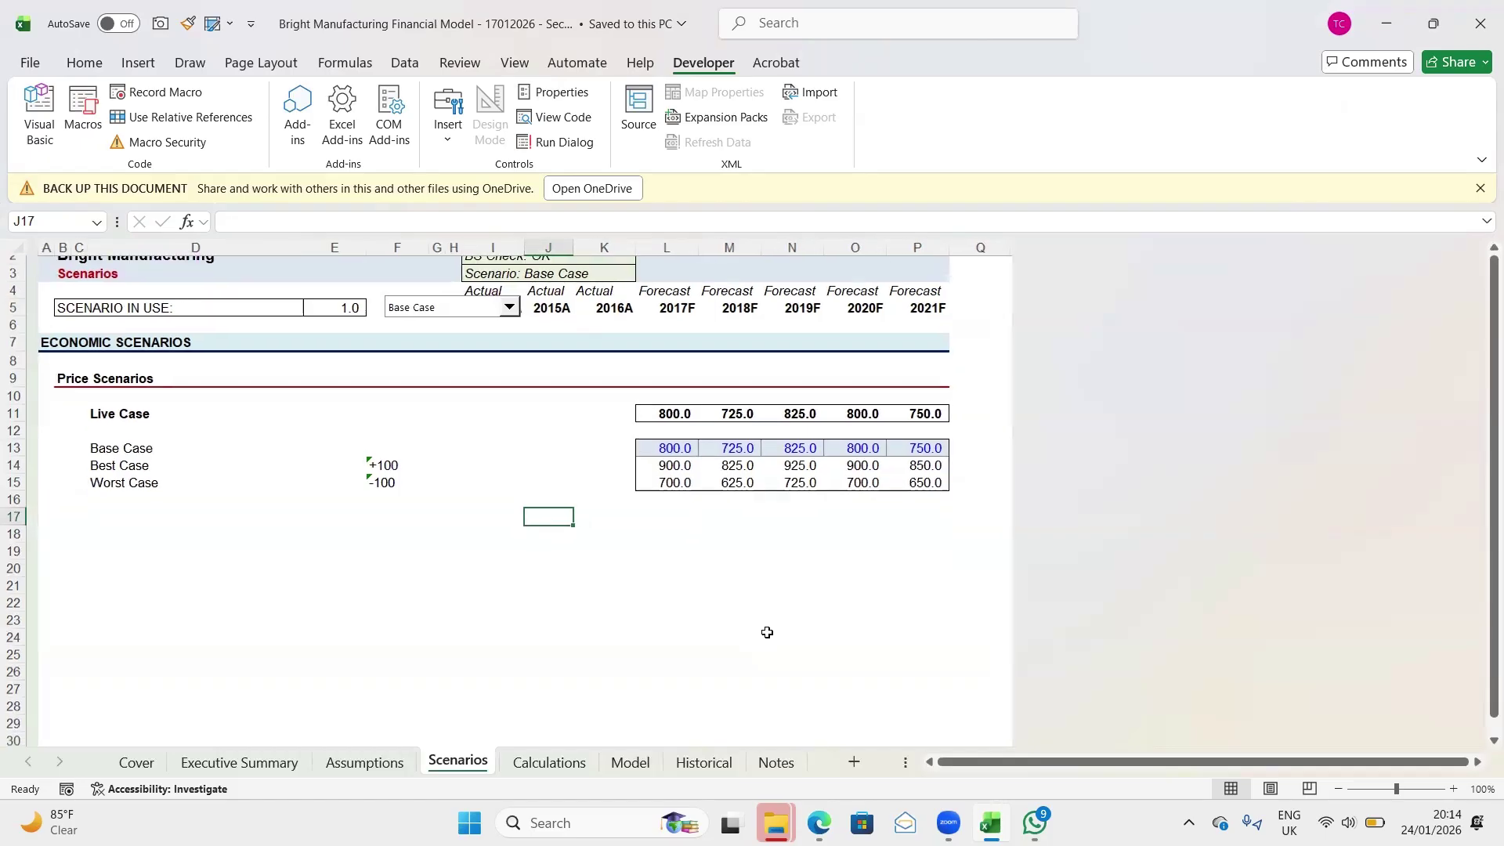
scroll(766, 633, up, 2)
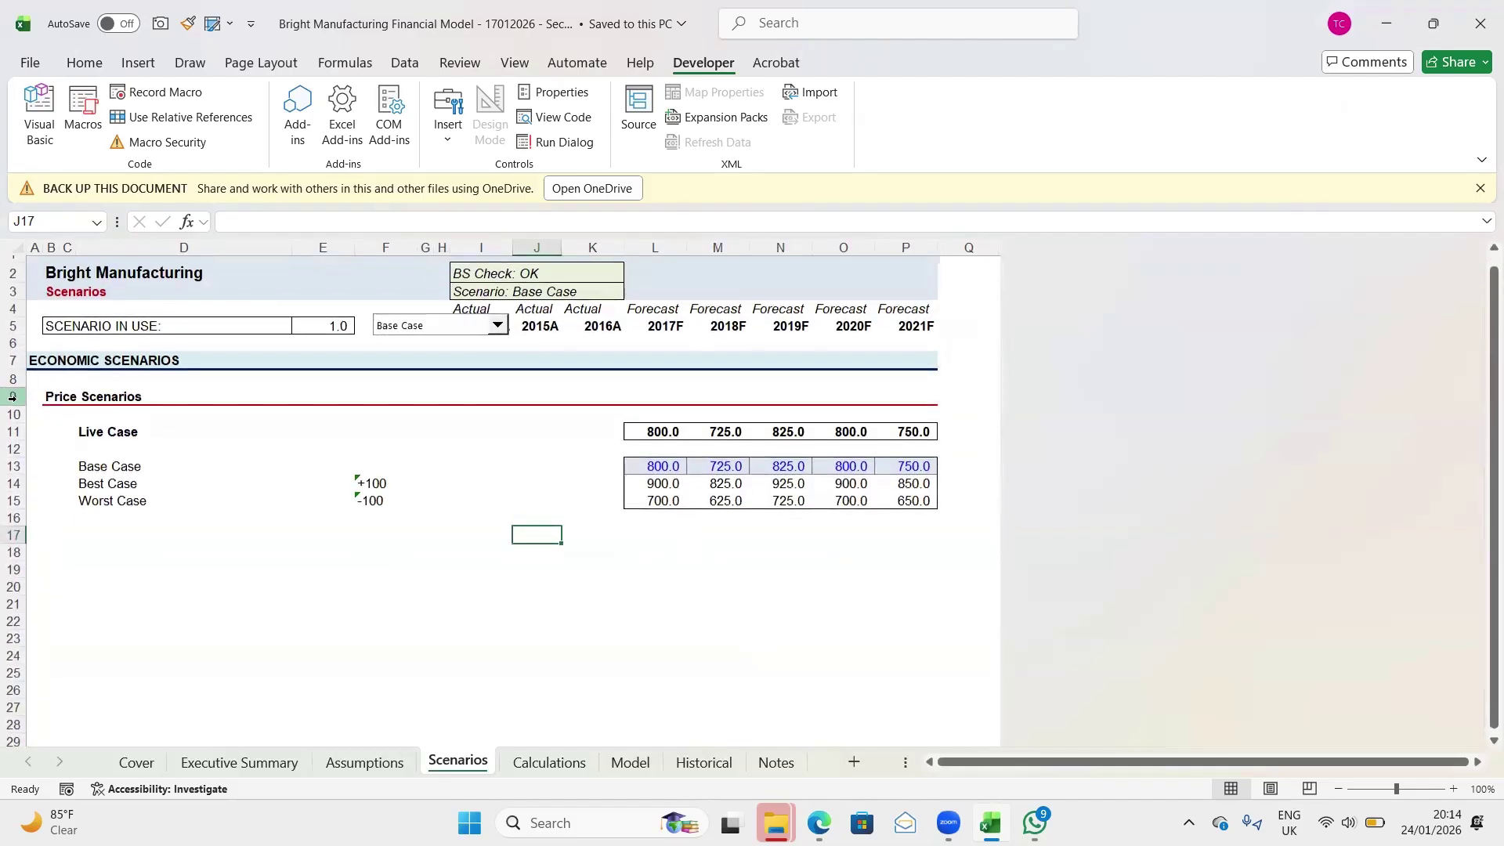
click(12, 396)
drag(12, 396, 13, 411)
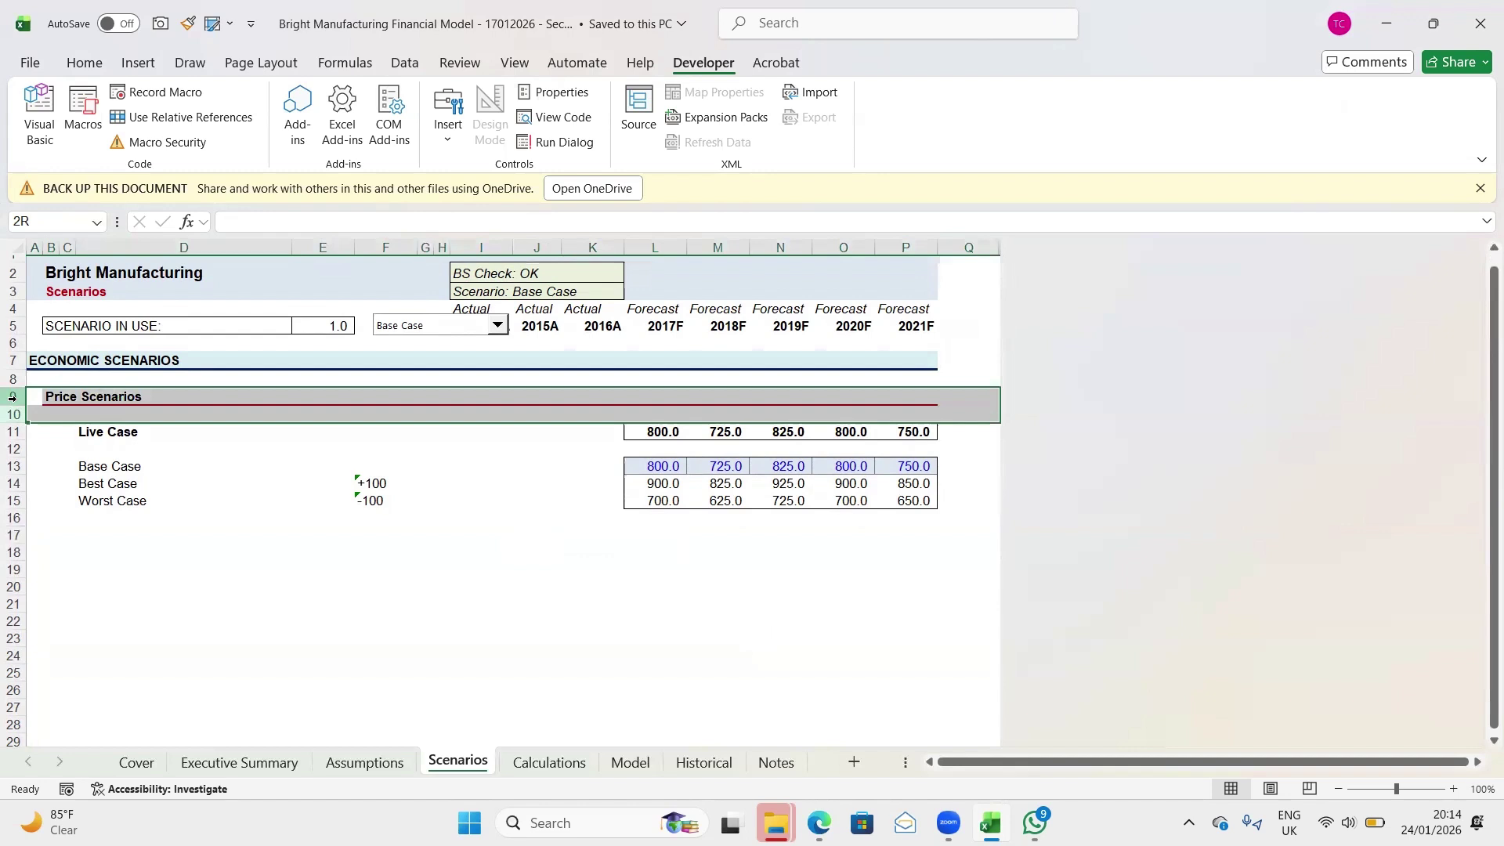
key(Up)
key(Down)
key(Down)
key(Down)
key(Down)
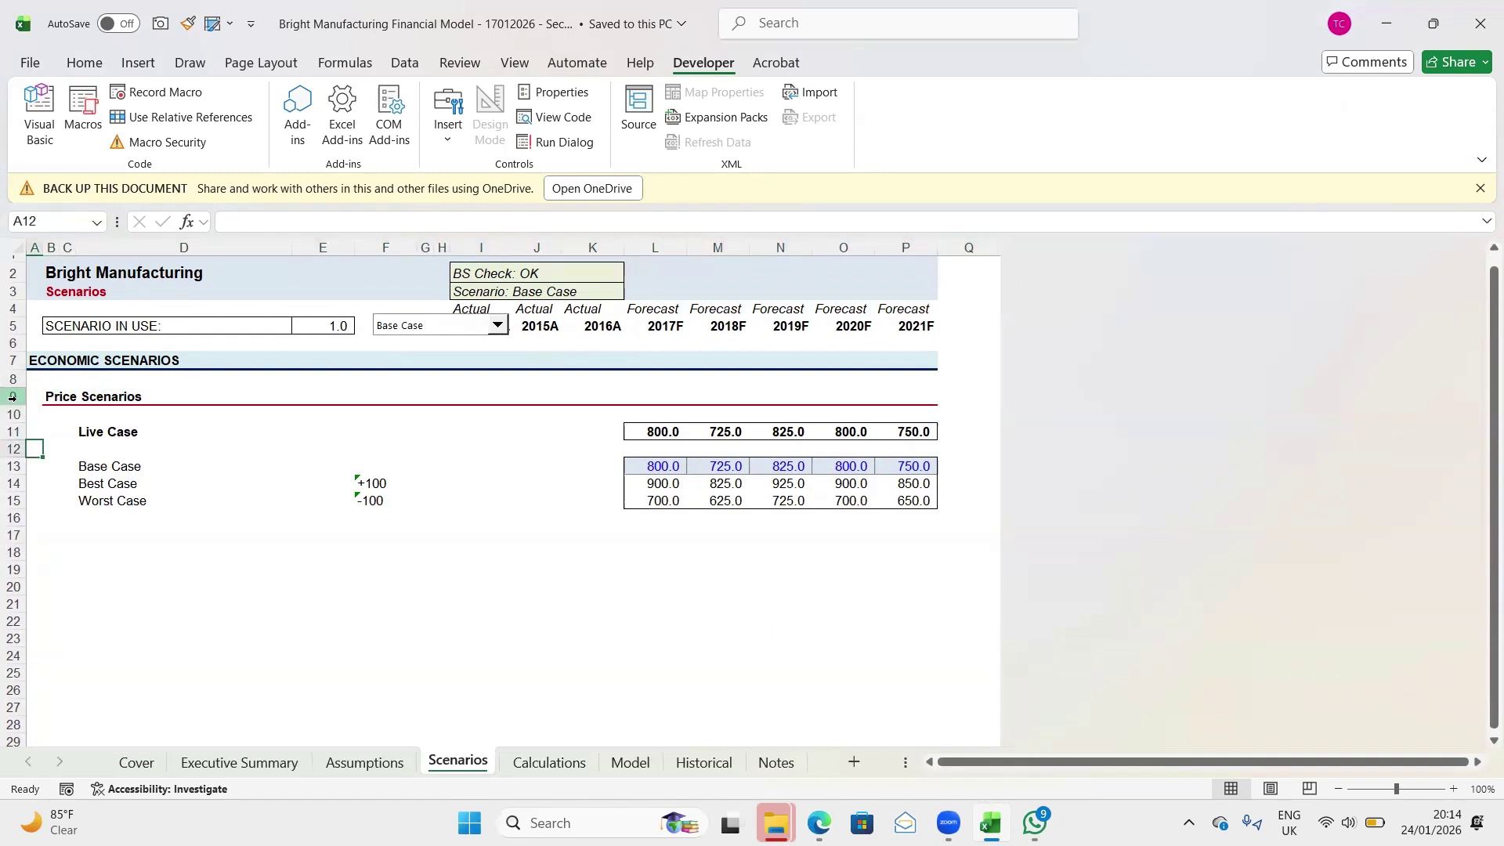
key(ctrl+Right)
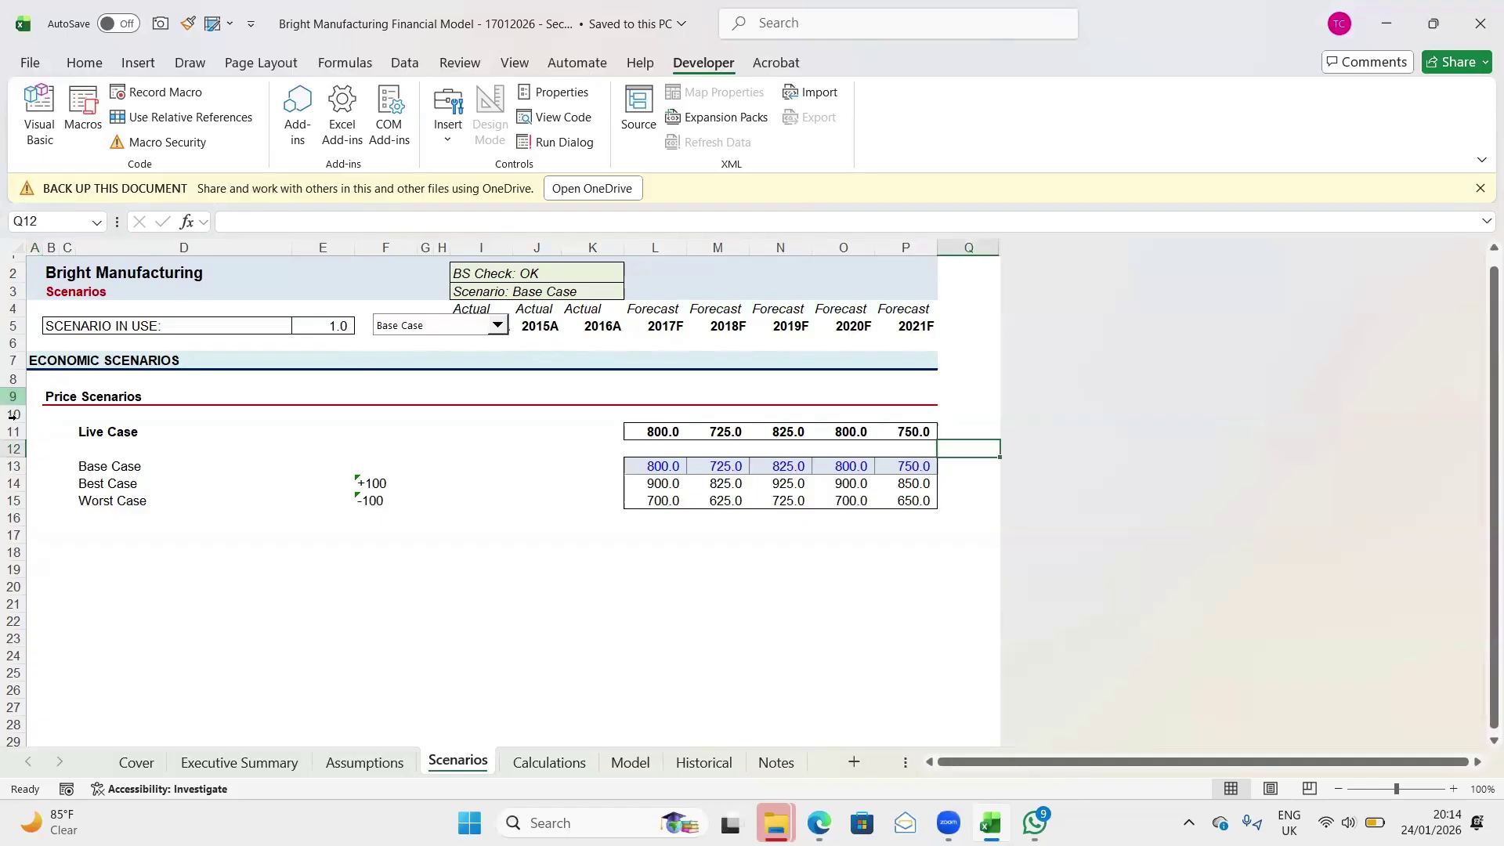
click(668, 463)
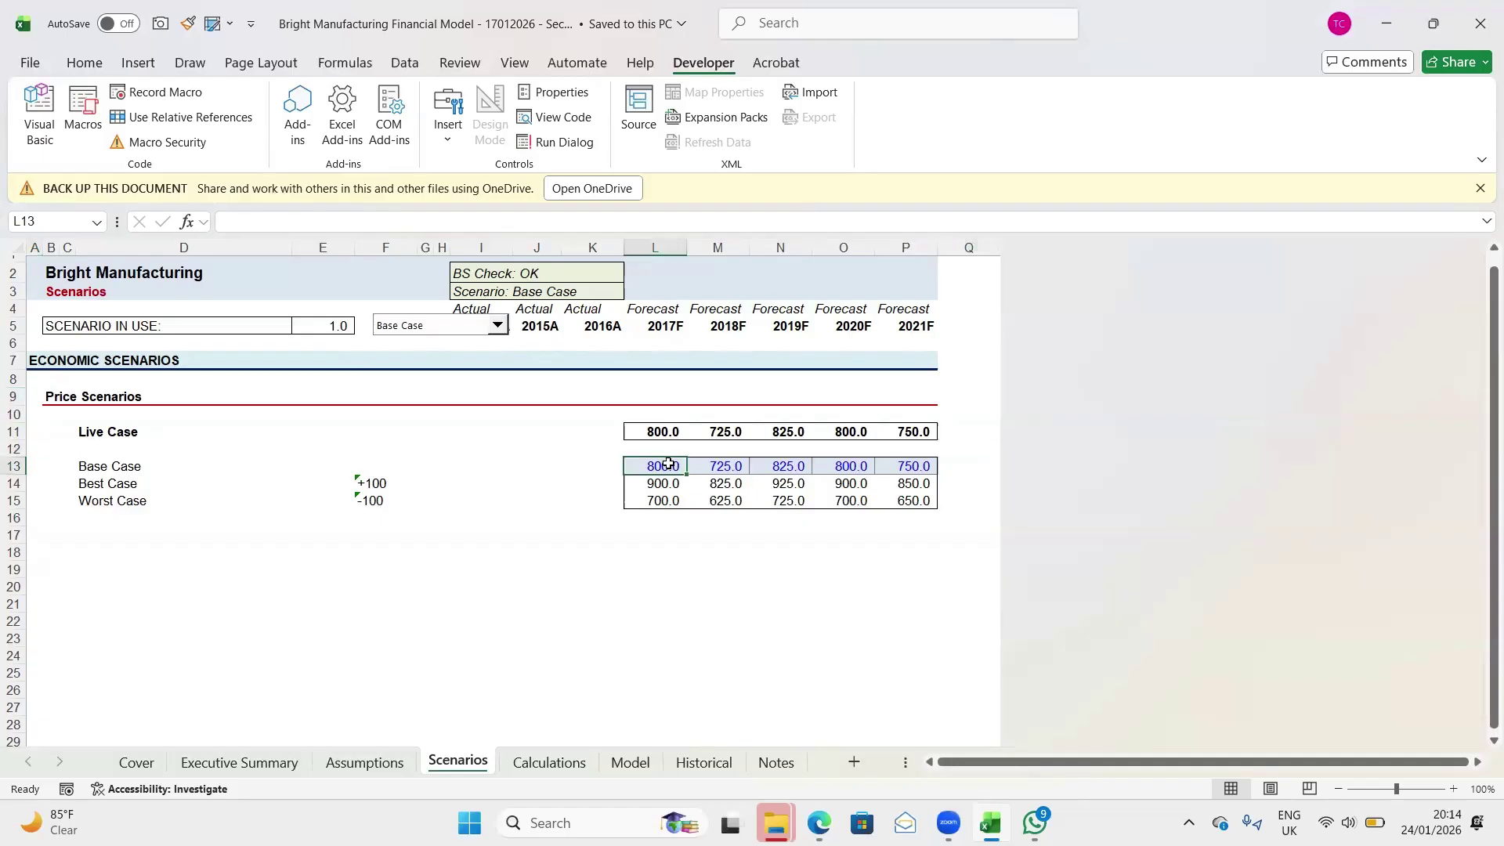
key(Down)
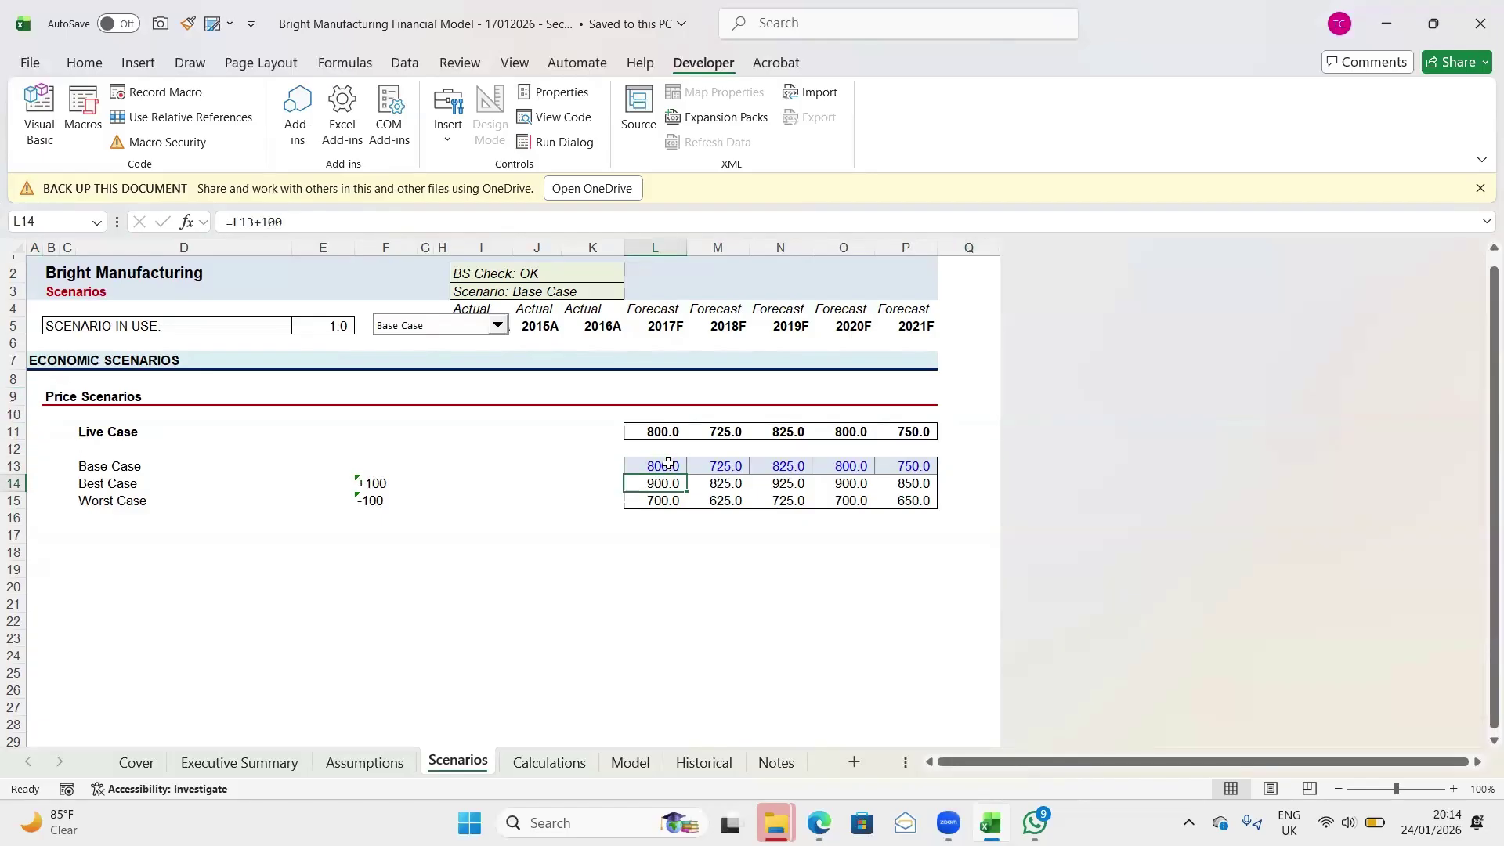
key(Down)
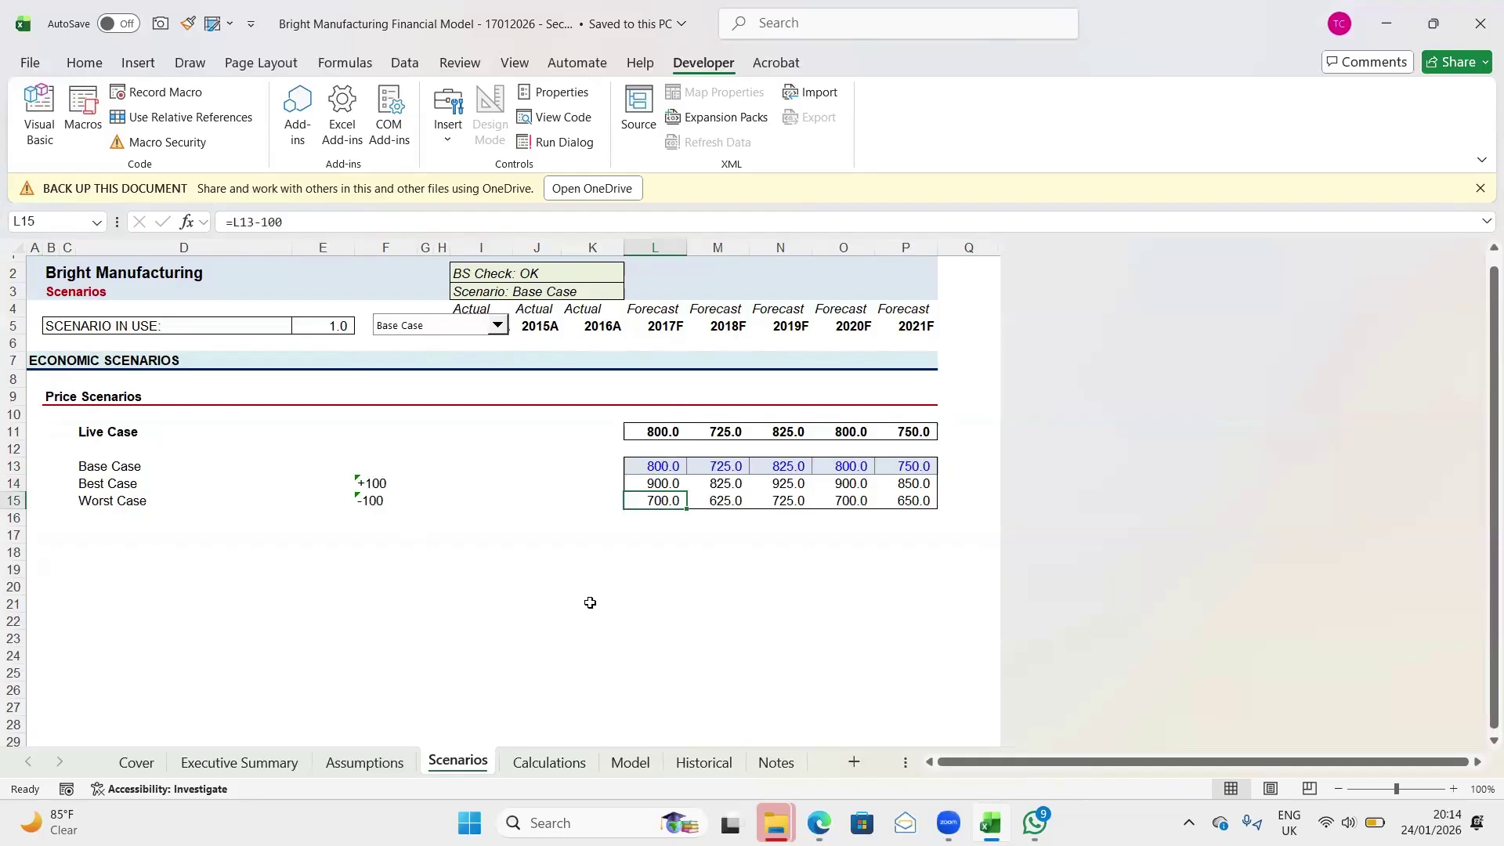
Switch to Bright Manufacturing.pdf in the browser, maximize it, and read the Sales assumption on expected sales volume growth
key(alt+Tab)
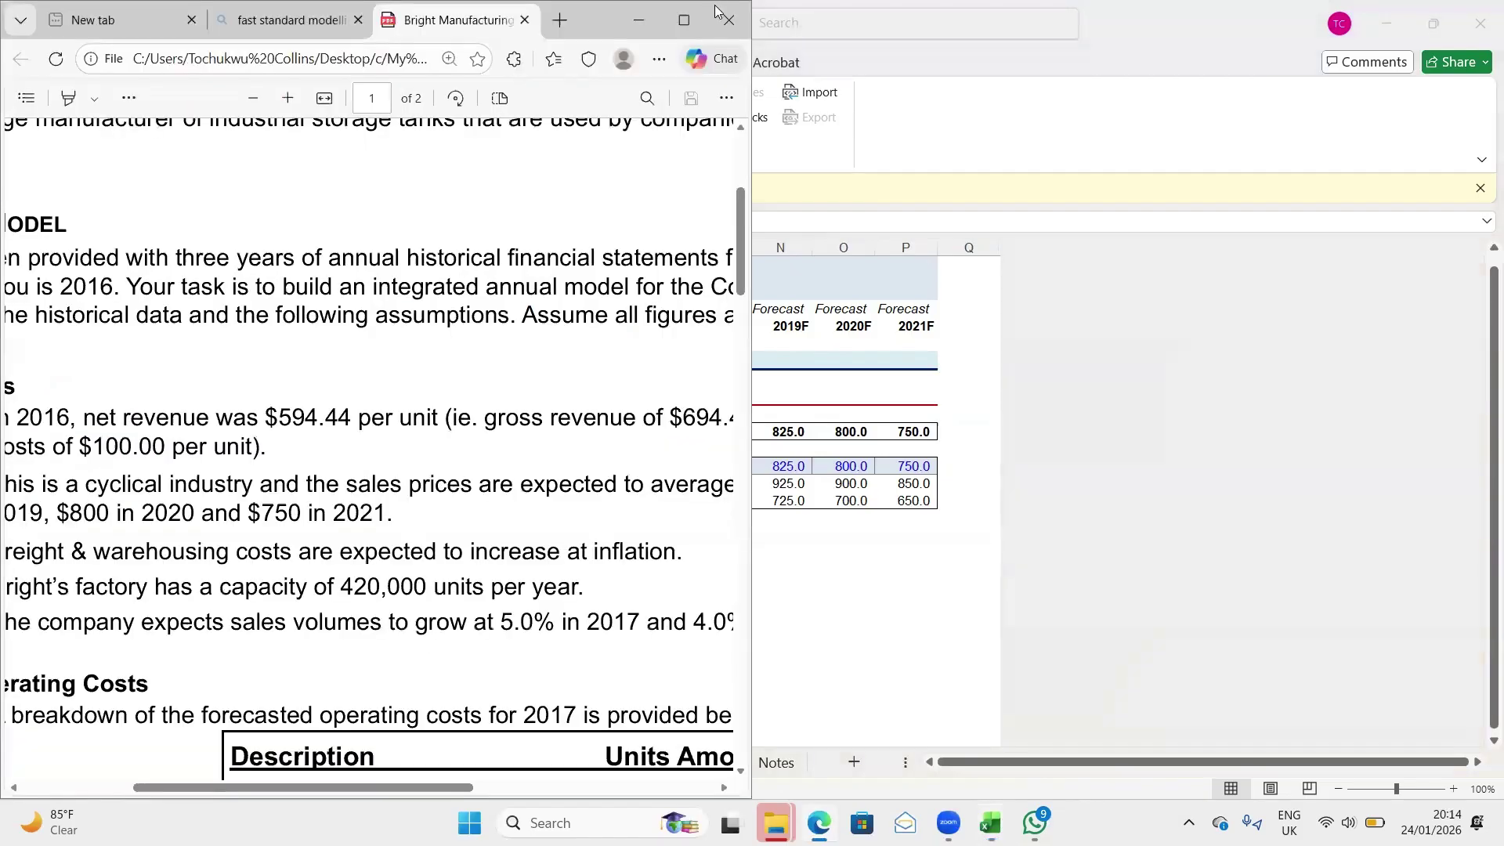
click(684, 19)
scroll(489, 363, down, 5)
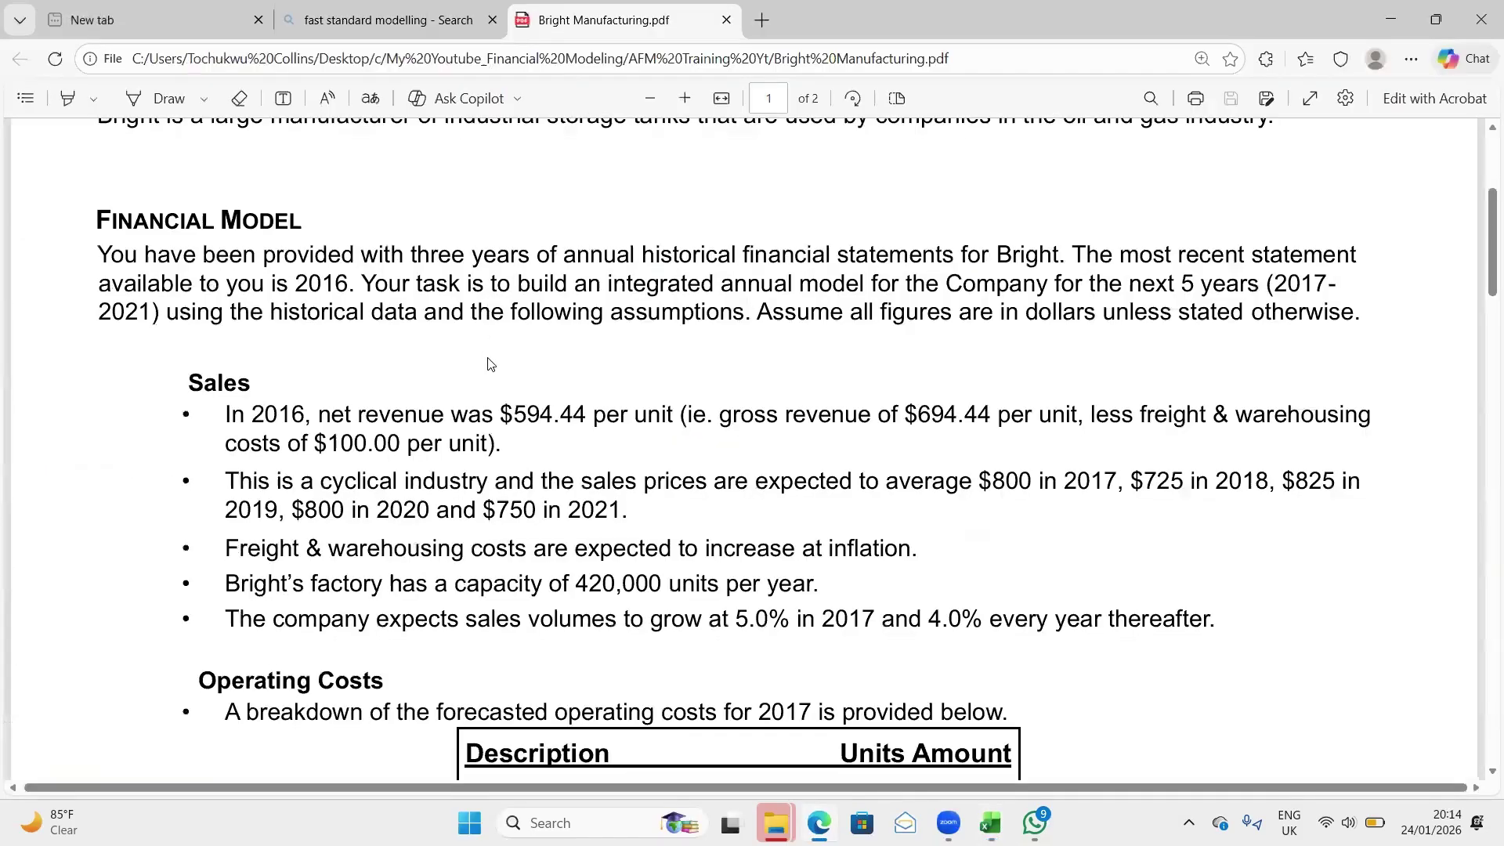
scroll(490, 363, down, 3)
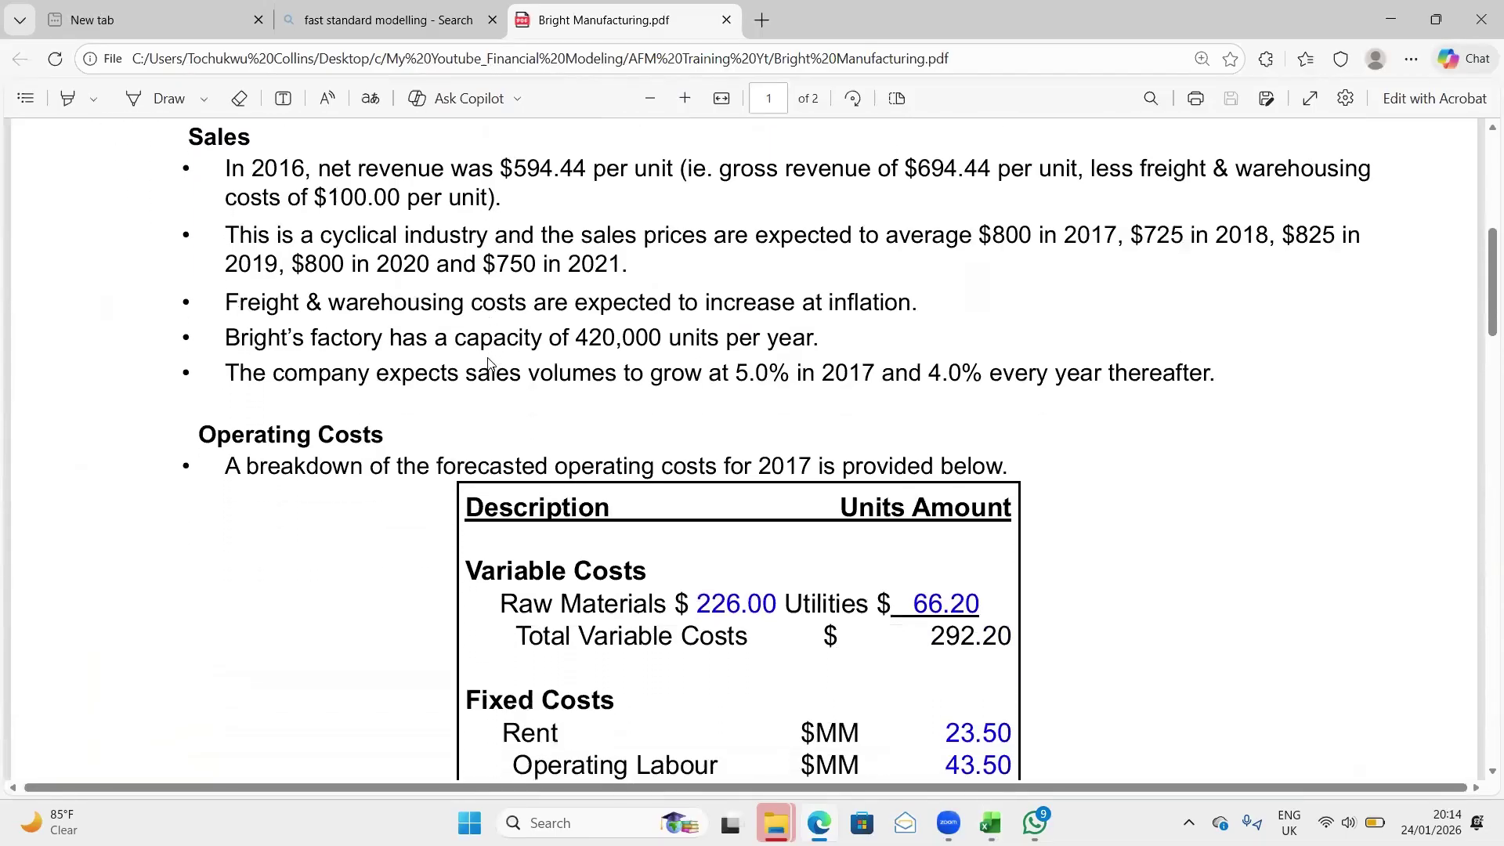
scroll(490, 363, down, 7)
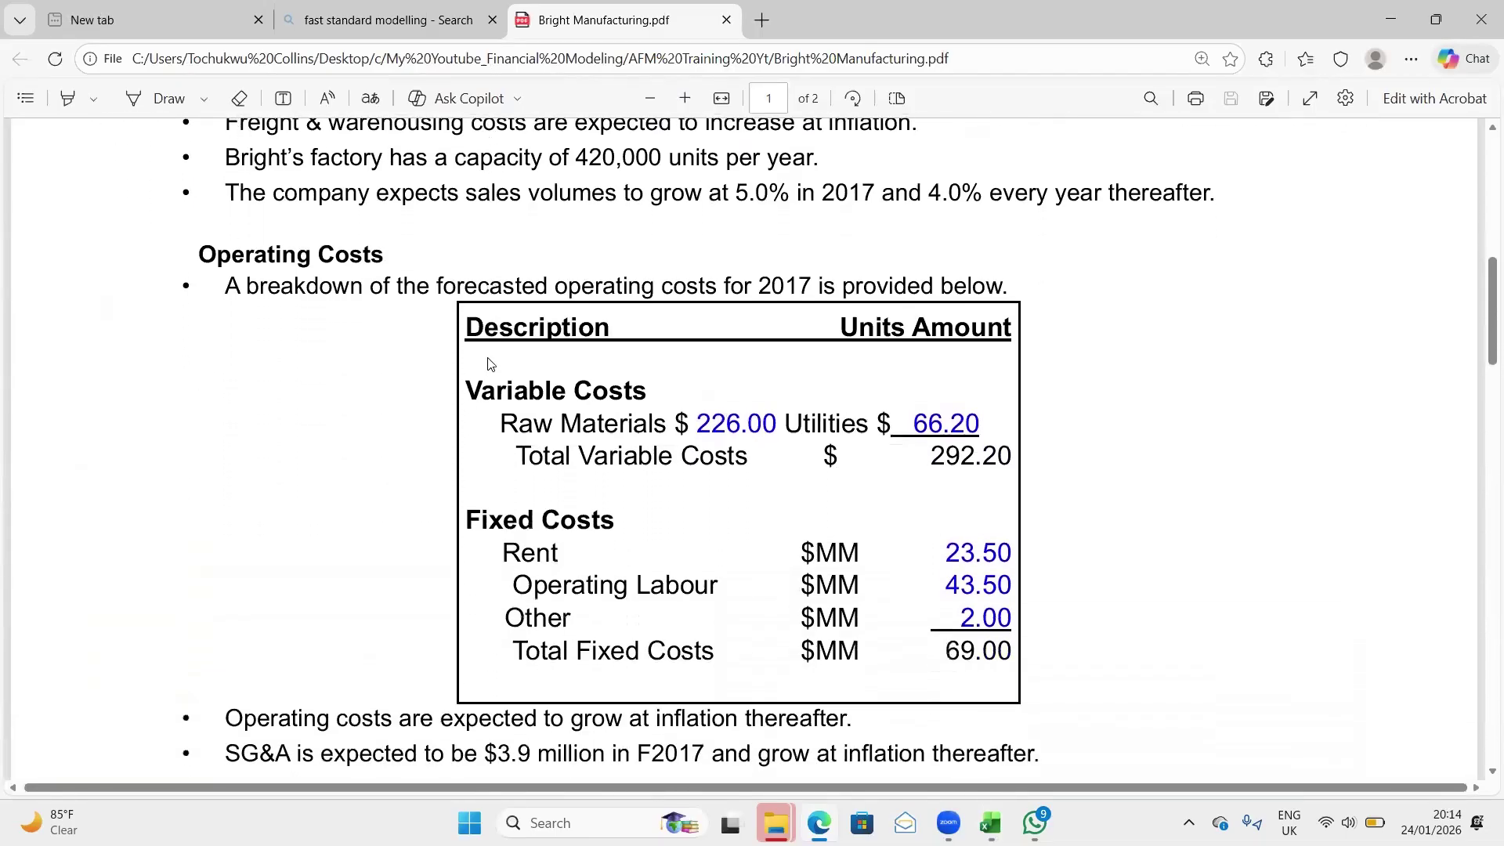
scroll(490, 362, up, 9)
scroll(490, 363, up, 1)
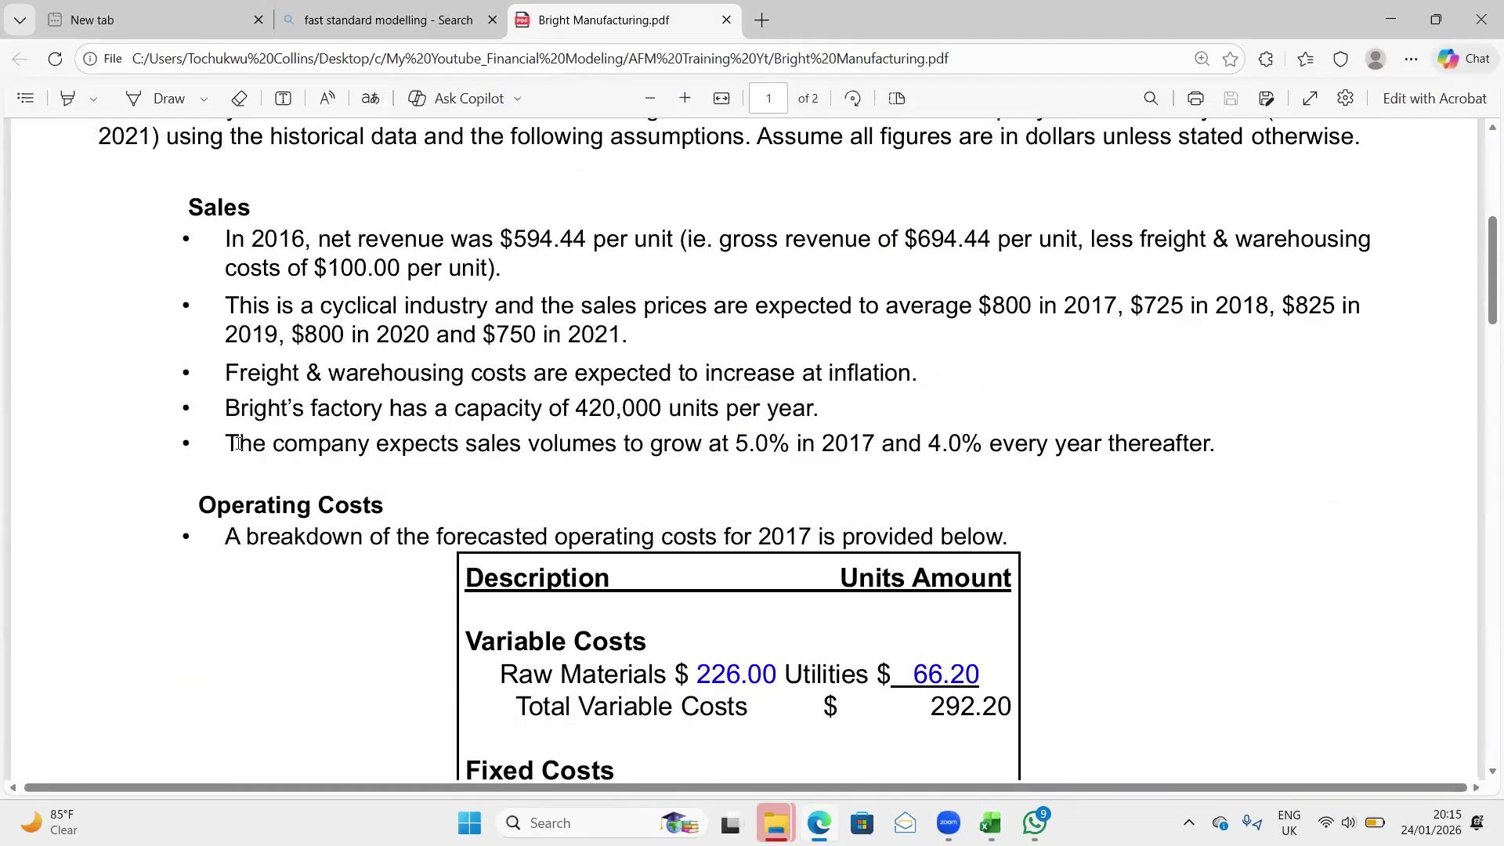
drag(225, 443, 1223, 453)
click(783, 440)
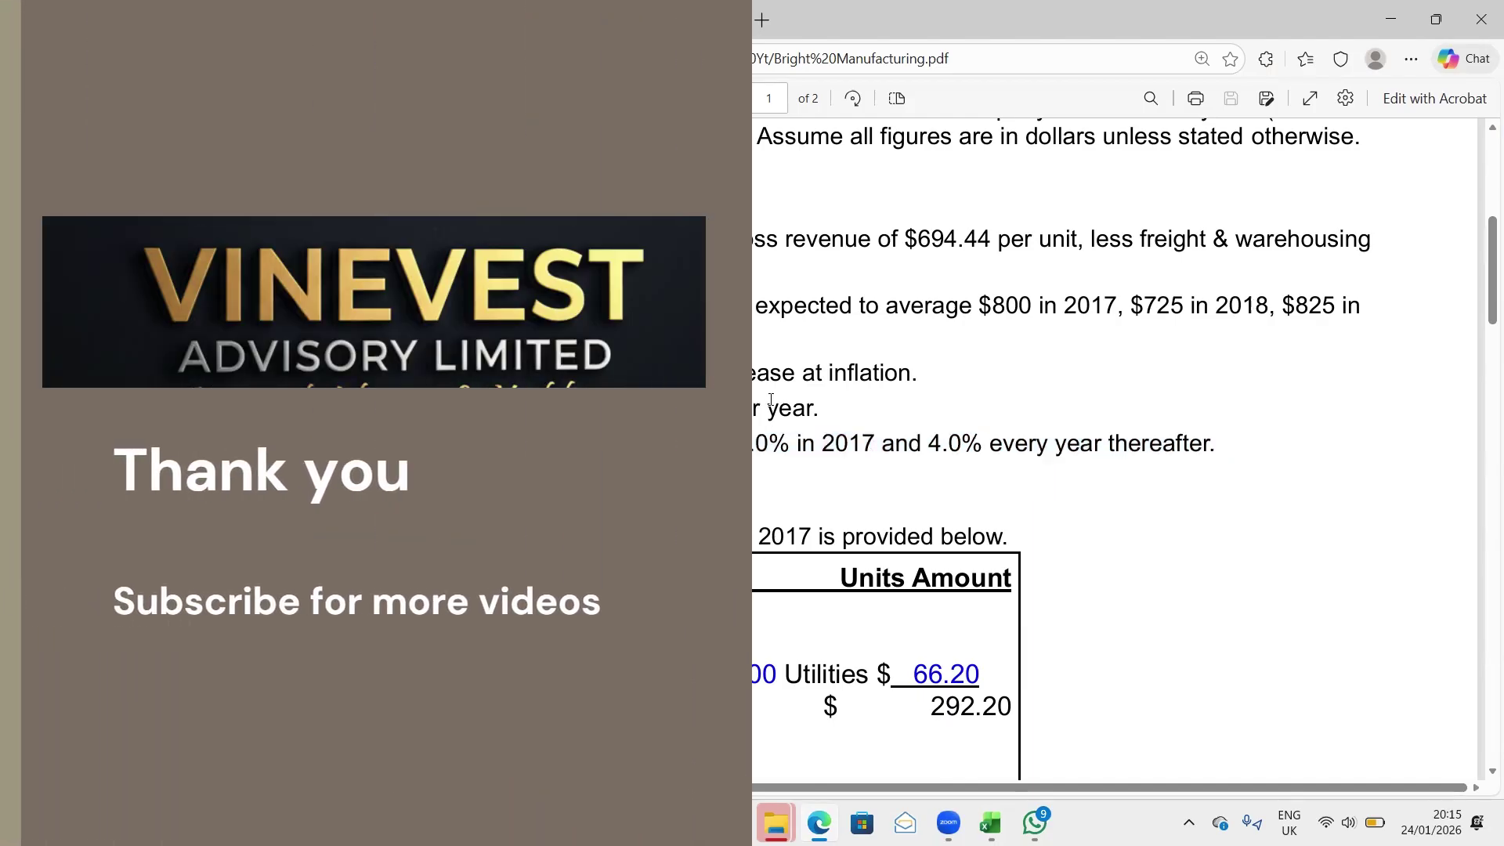